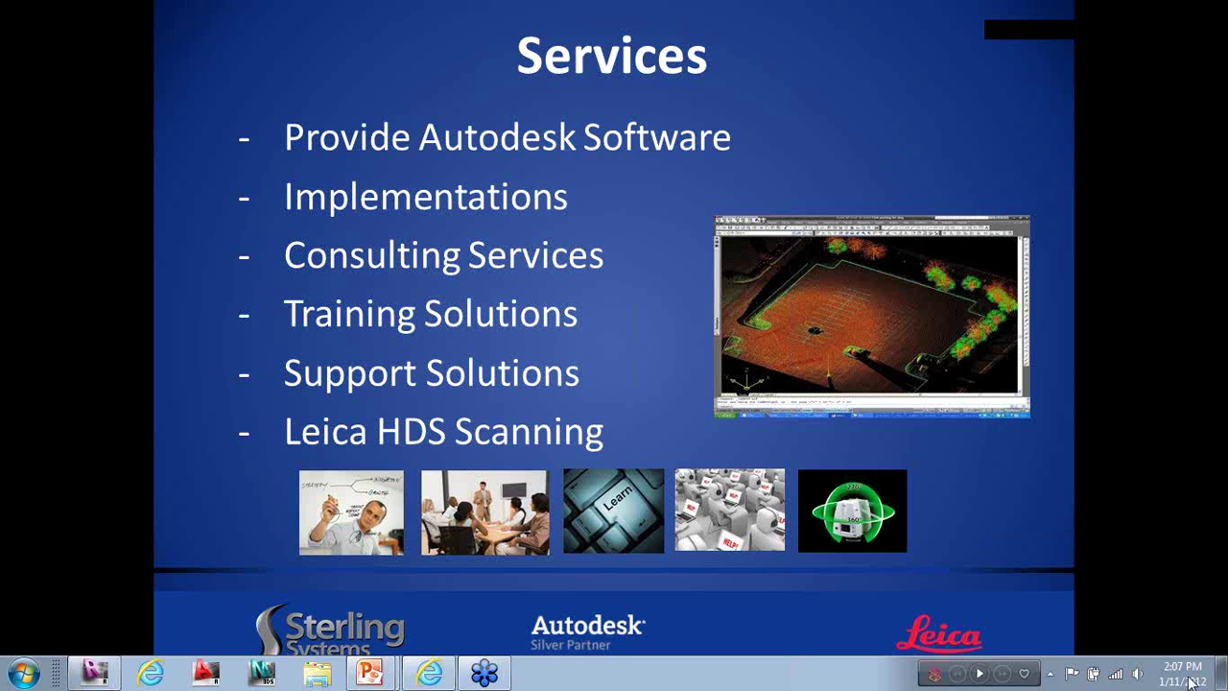
Play the Services slide's remaining picture animation and advance to the Presented by slide
left_click(1097, 307)
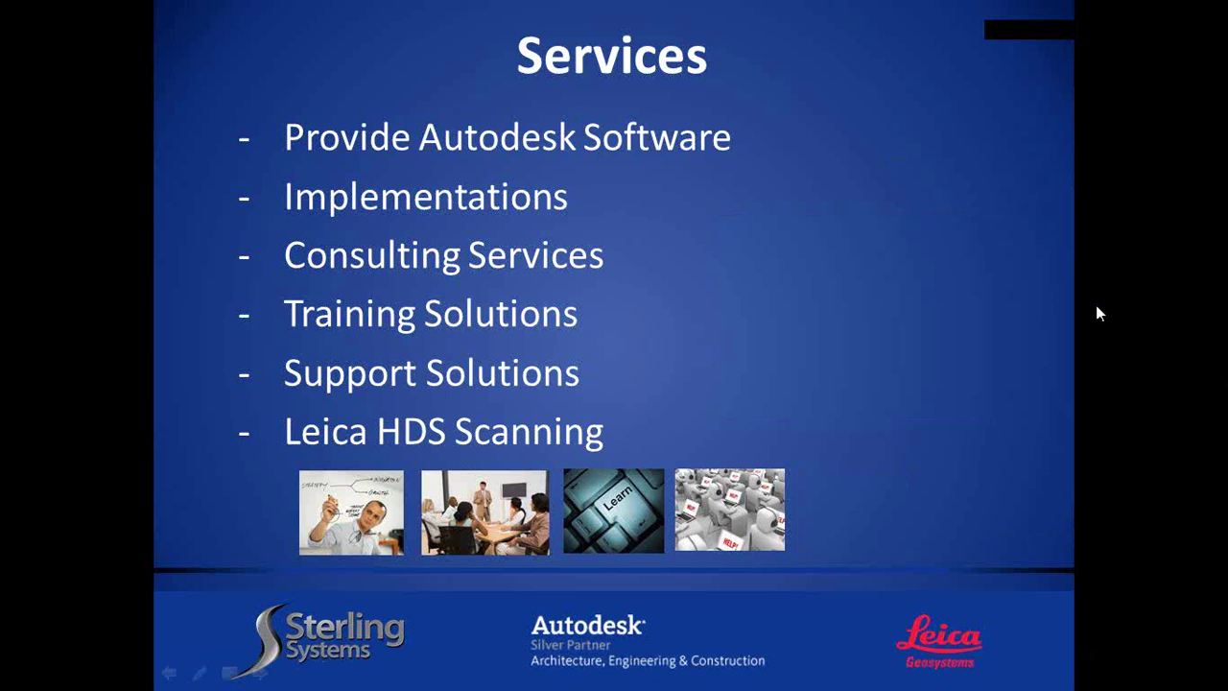
left_click(1099, 314)
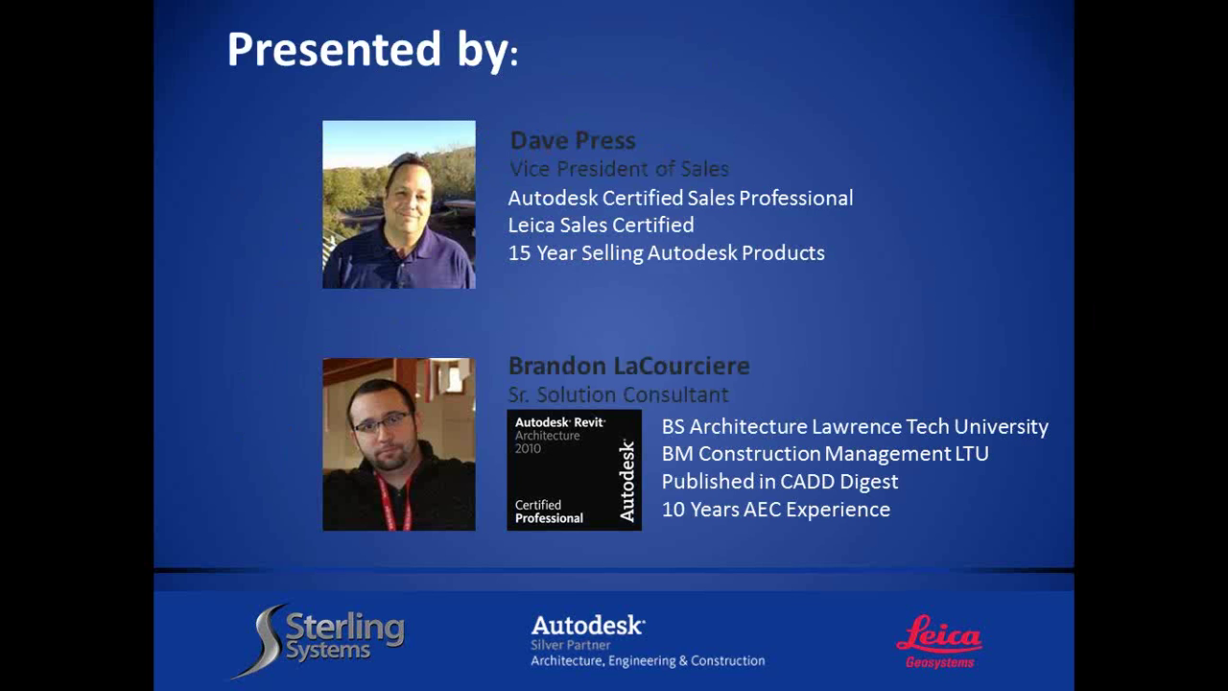
Step the slide show back one slide with the Left arrow key
key("Left")
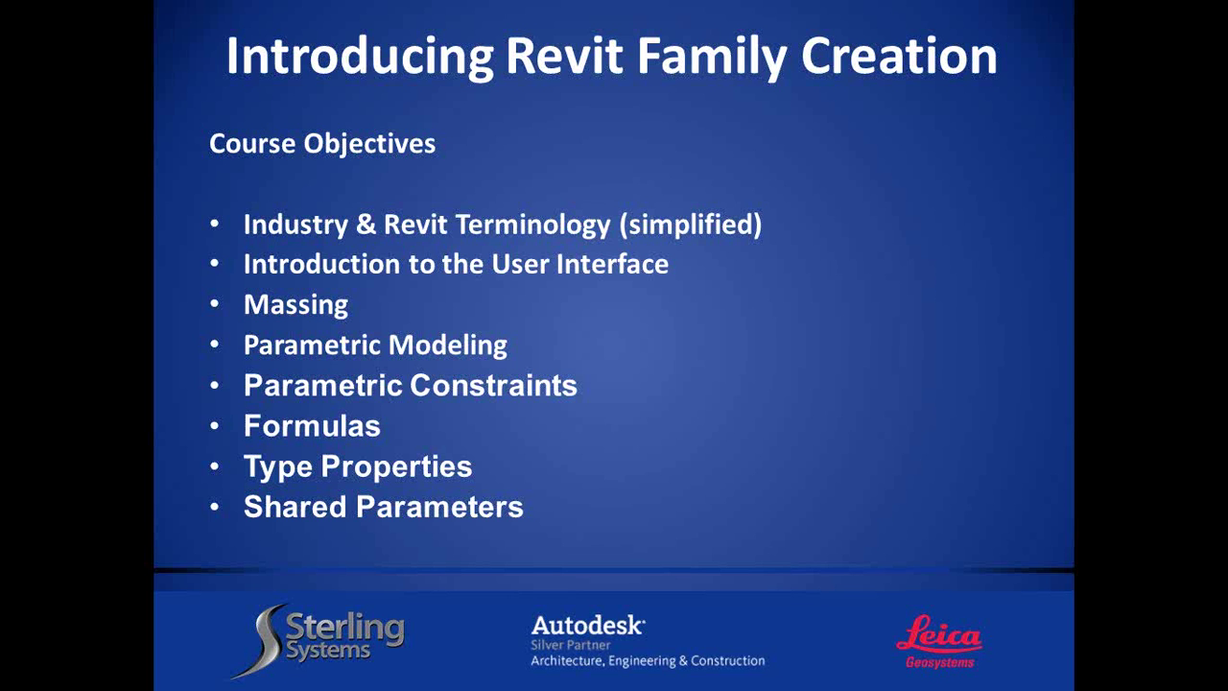
Step forward twice, via Introducing Revit Architecture, to the What is BIM?? definitions slide
key("Right")
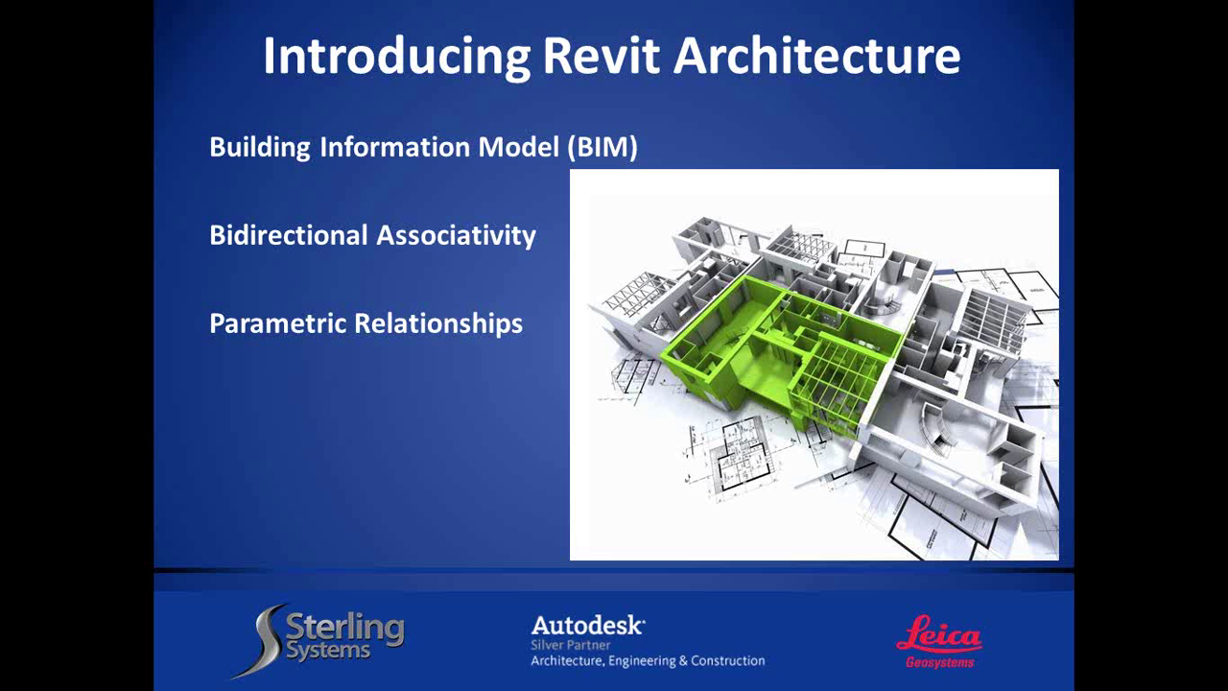
key("Right")
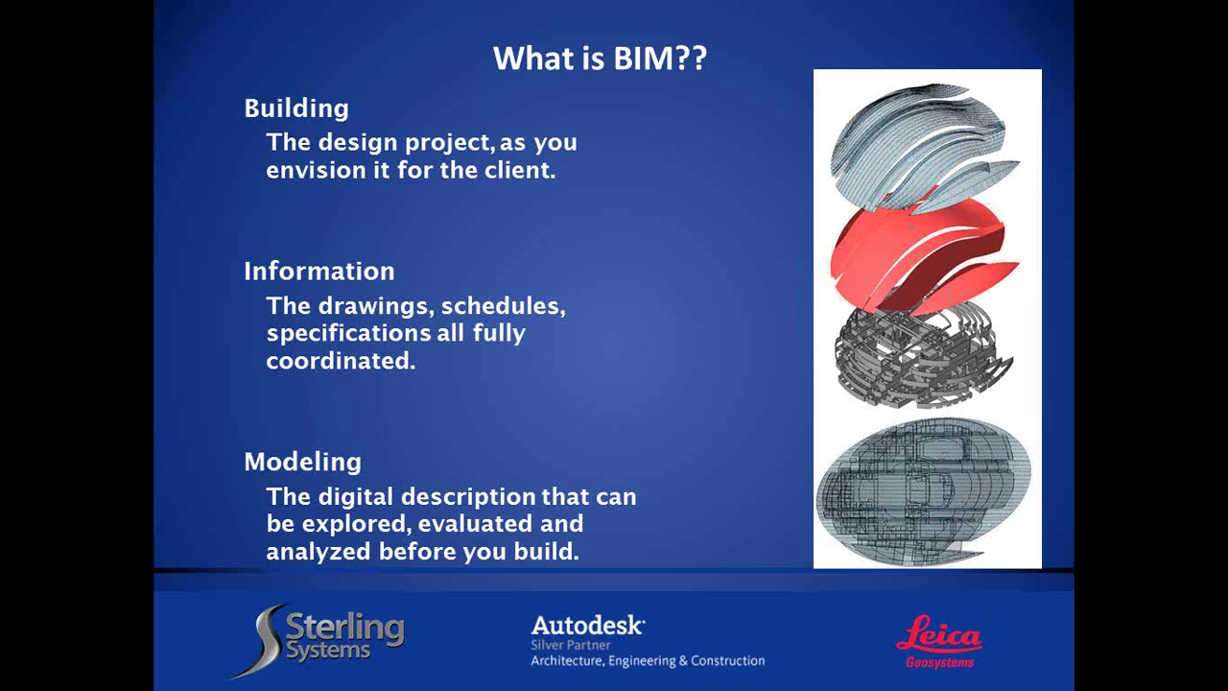
Advance to the Cutting Edge Technology slide with Bidirectional Associativity and Parametric Relationships
key("Right")
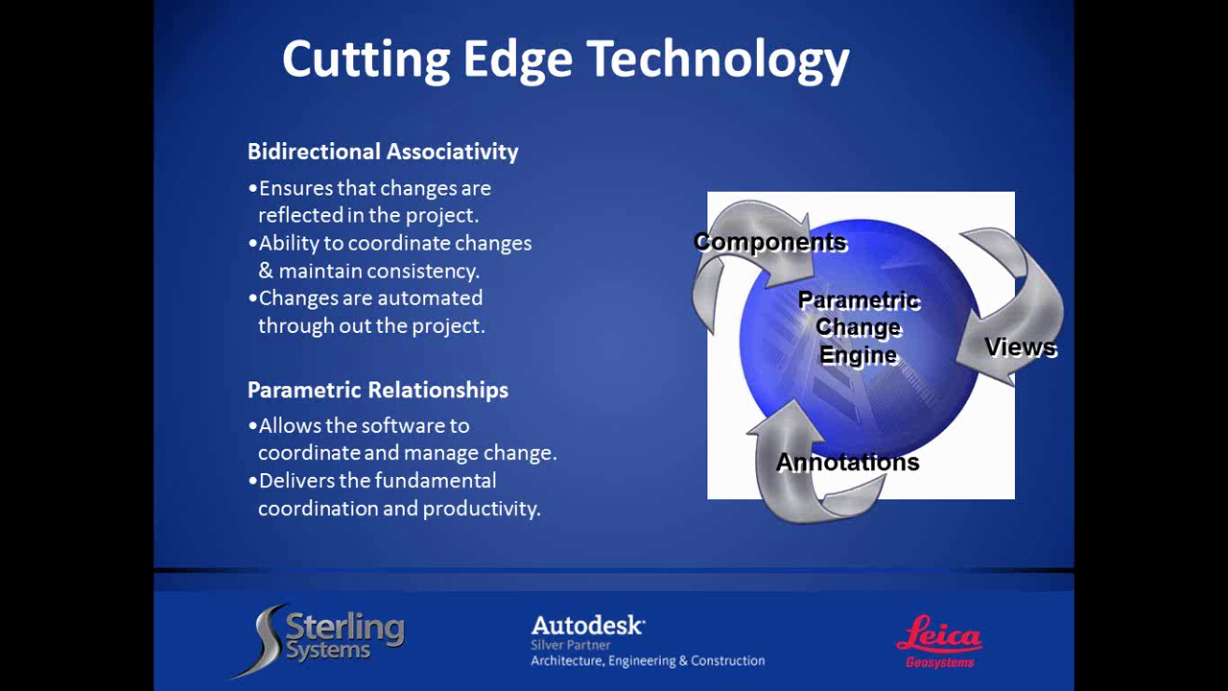
Advance to the Business Issues Resolved with Revit slide listing seven issues
key("Right")
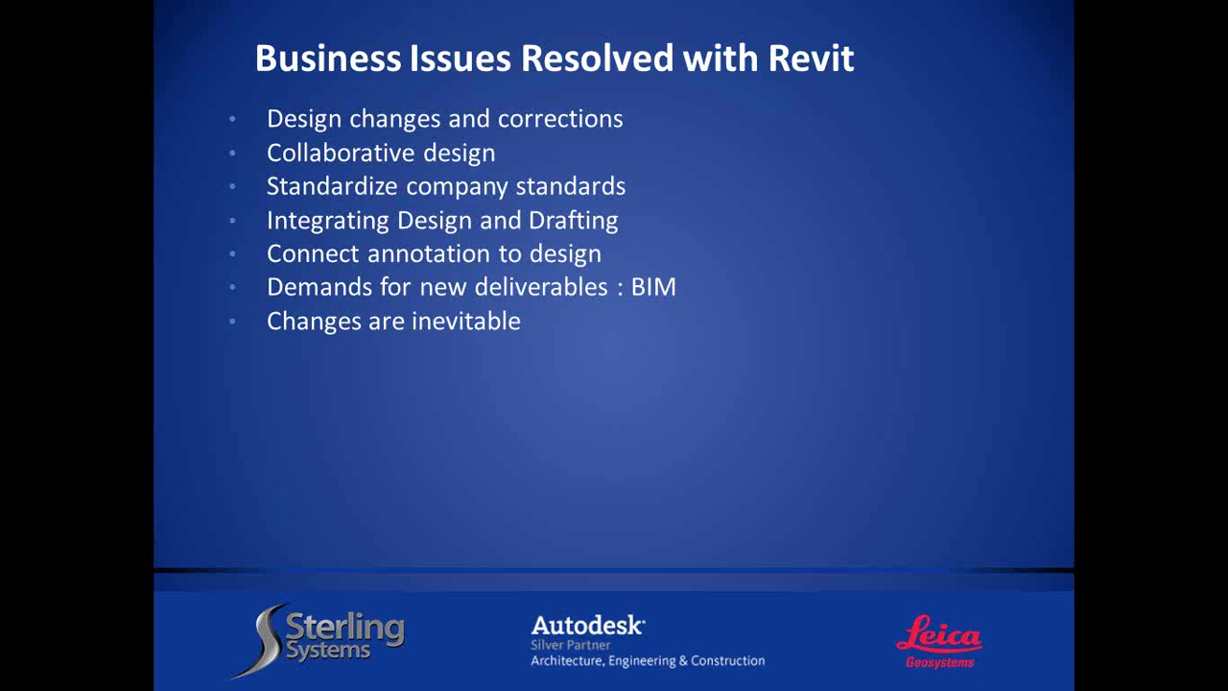
Step through Support Solutions to the Upcoming events slide announcing the Feb. 16th session
key("Right")
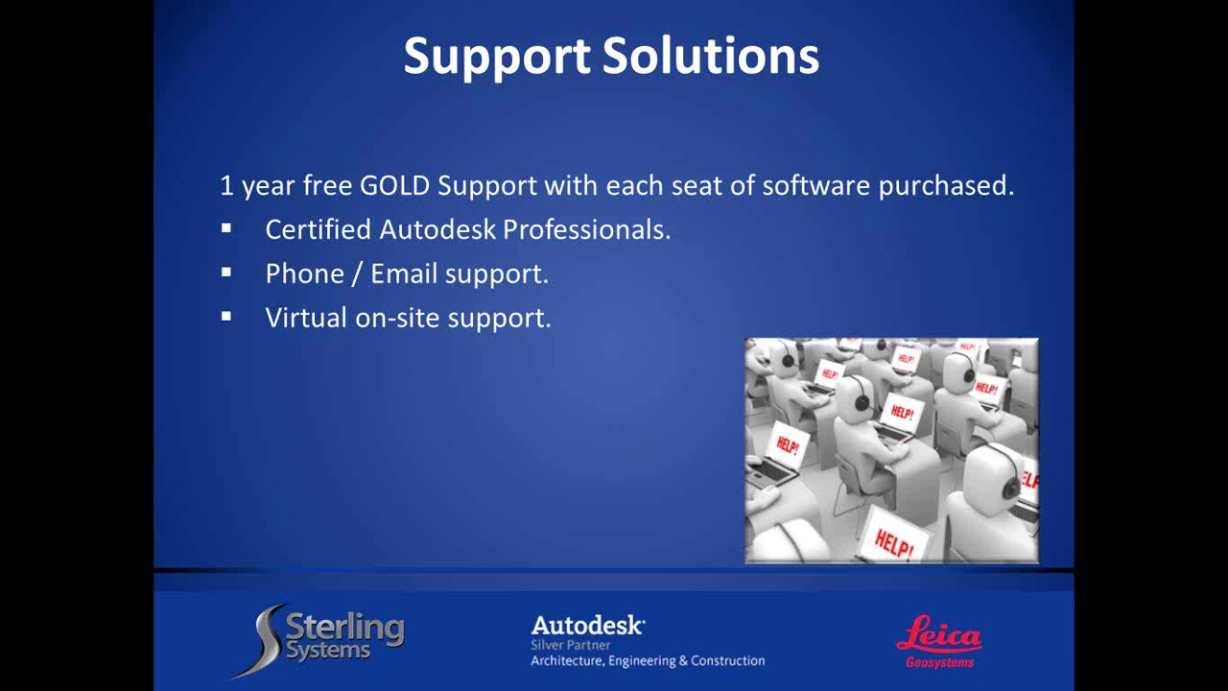
key("Right")
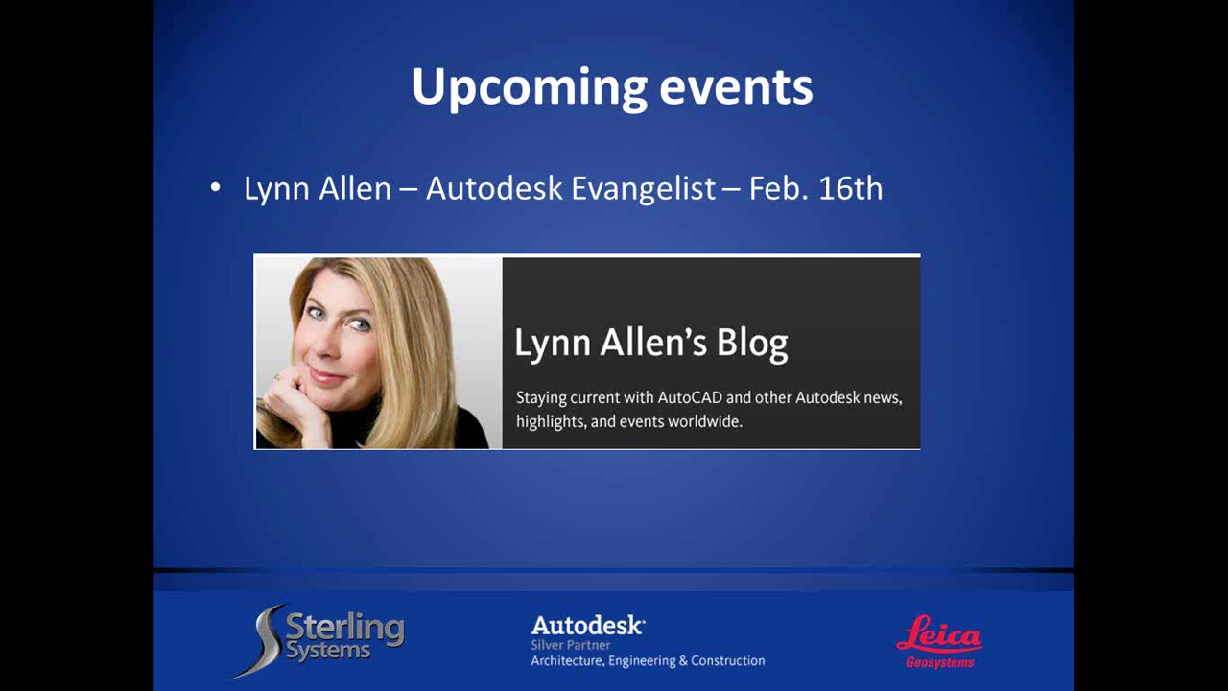
Advance to the closing Thank You slide with presenter contacts and Part III/IV dates
key("Right")
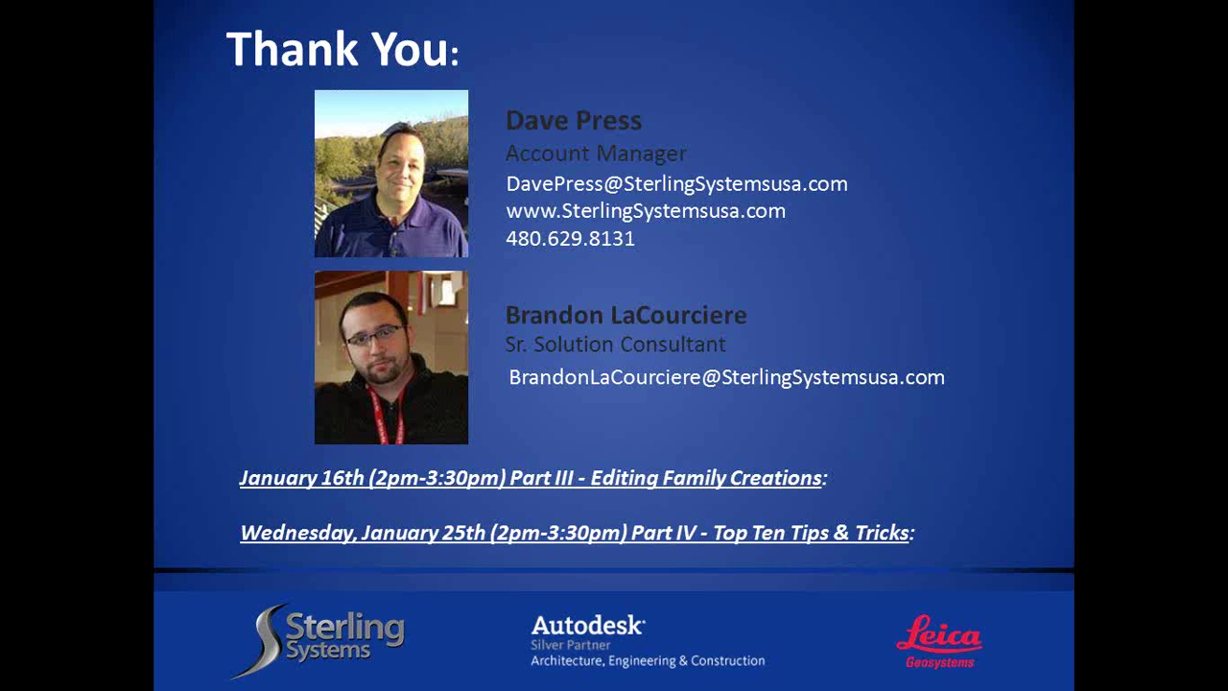
Exit the slide show and minimize the PowerPoint window to reveal the desktop
key("Escape")
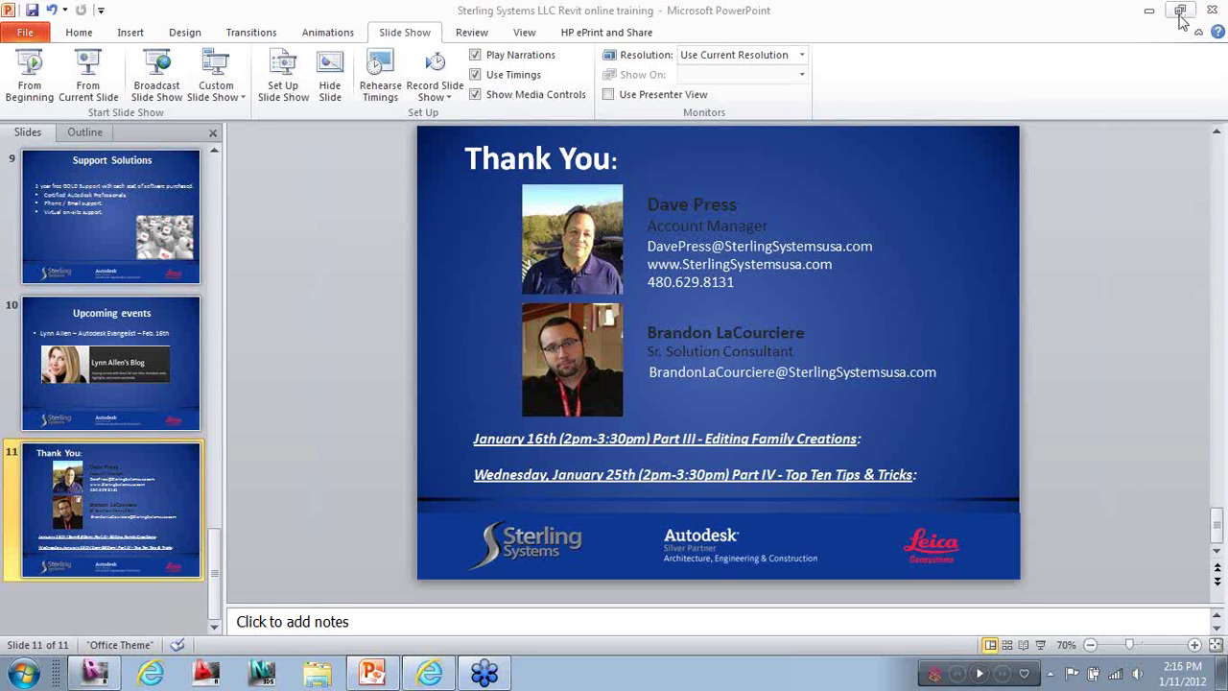
left_click(1148, 9)
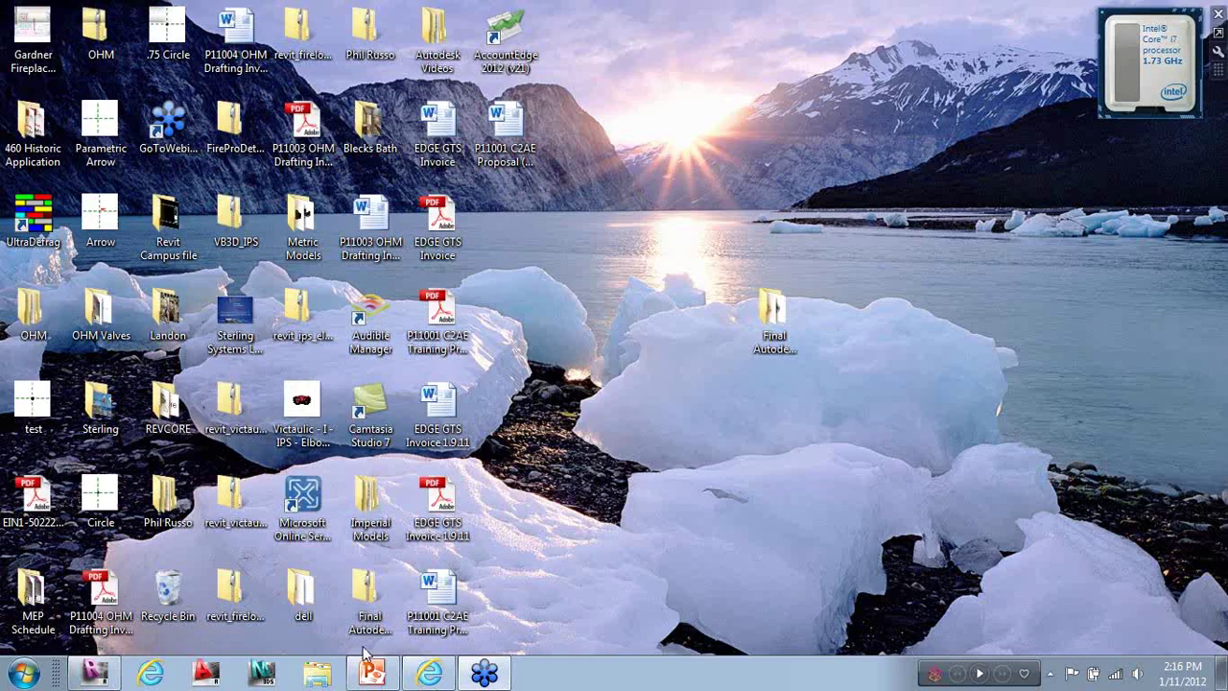
Restore the Revit Architecture 2012 window from the taskbar, showing Recent Files
left_click(95, 673)
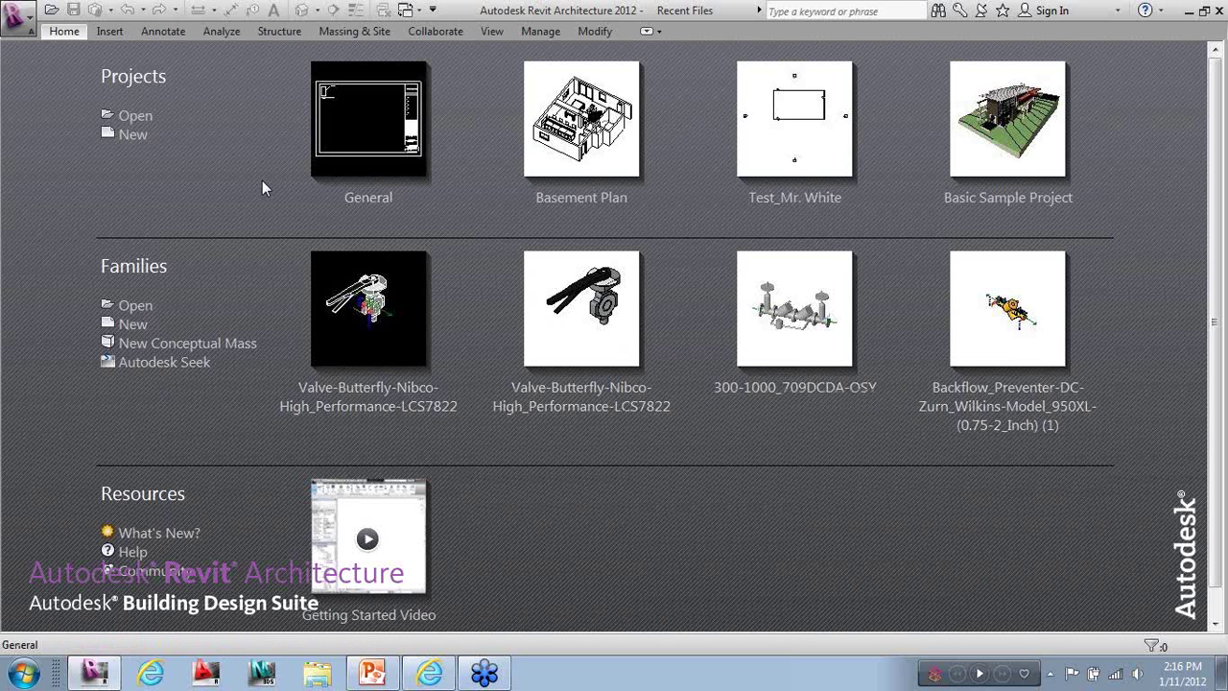
left_click(133, 123)
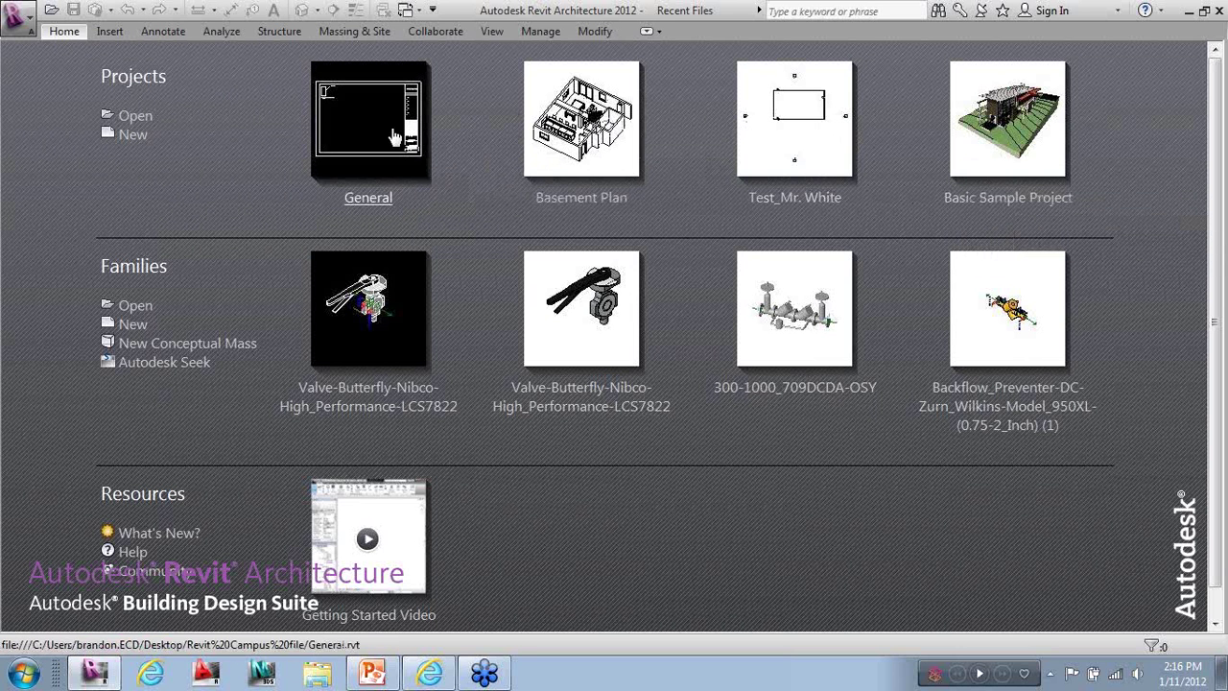
left_click(206, 291)
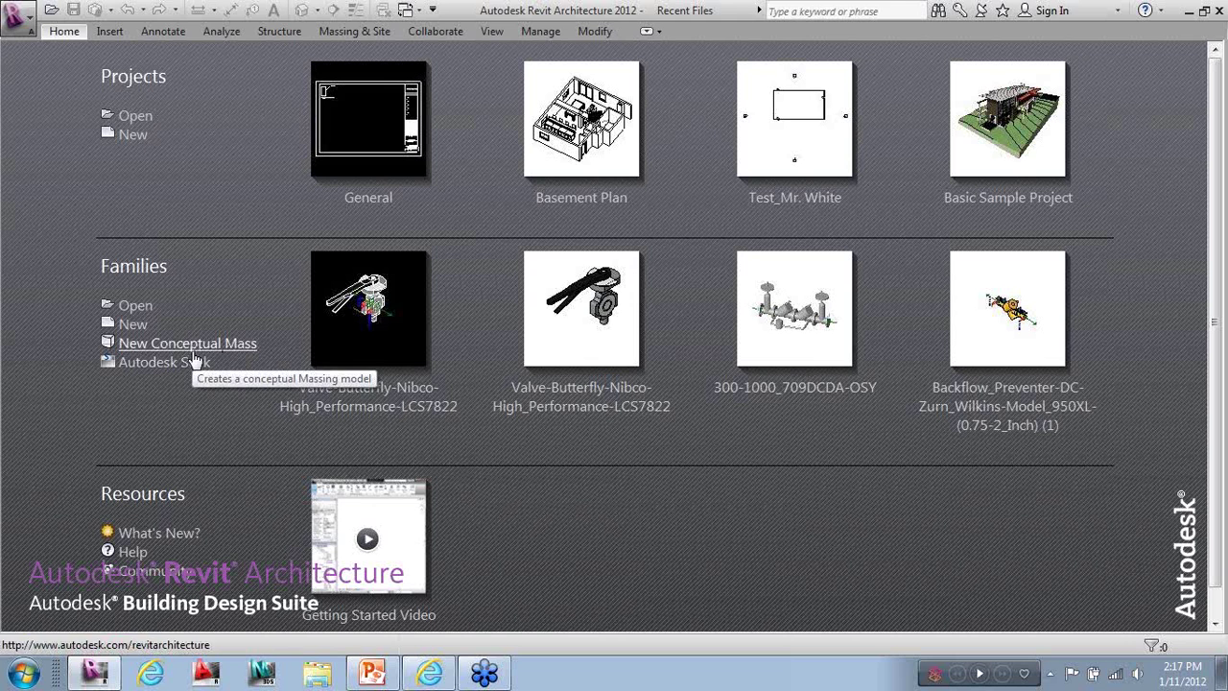
Start a new family from the application menu's New > Family command
left_click(17, 21)
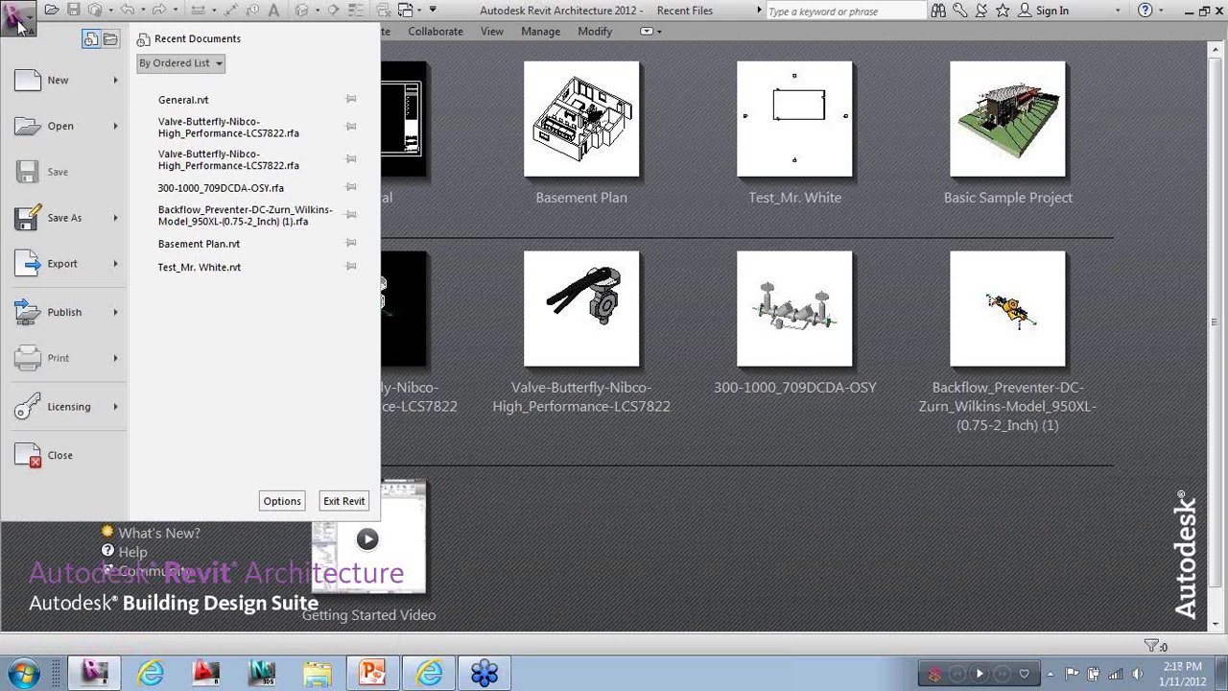
mouse_move(32, 84)
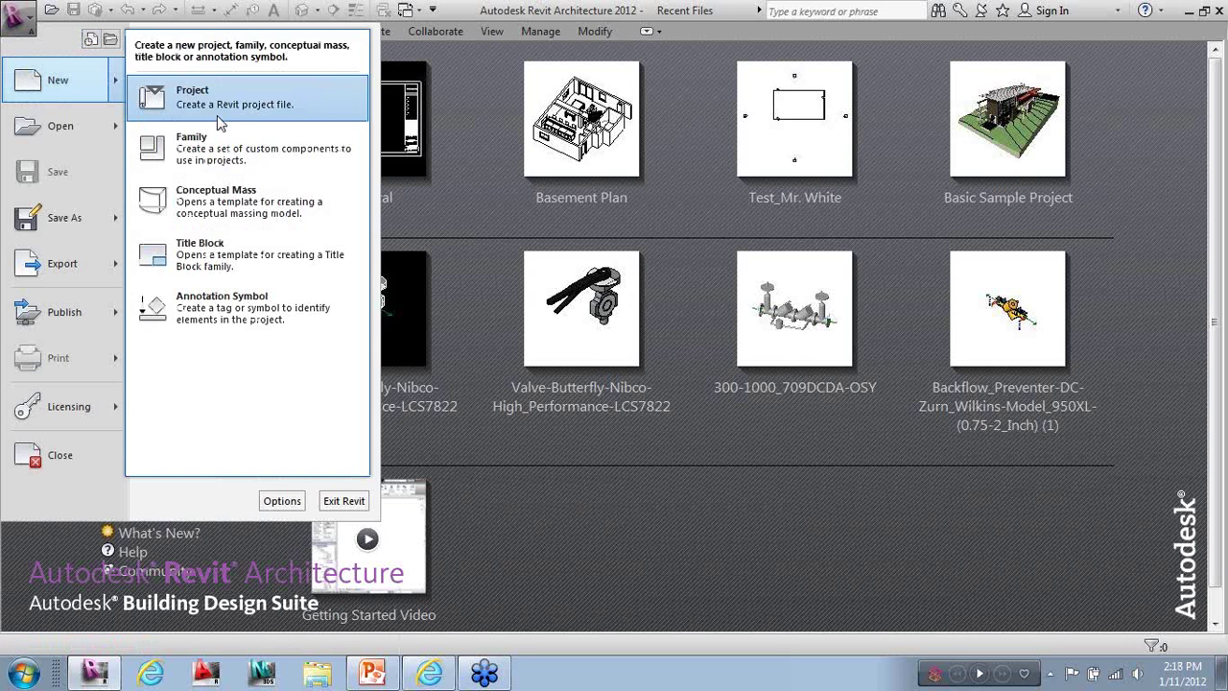
left_click(217, 144)
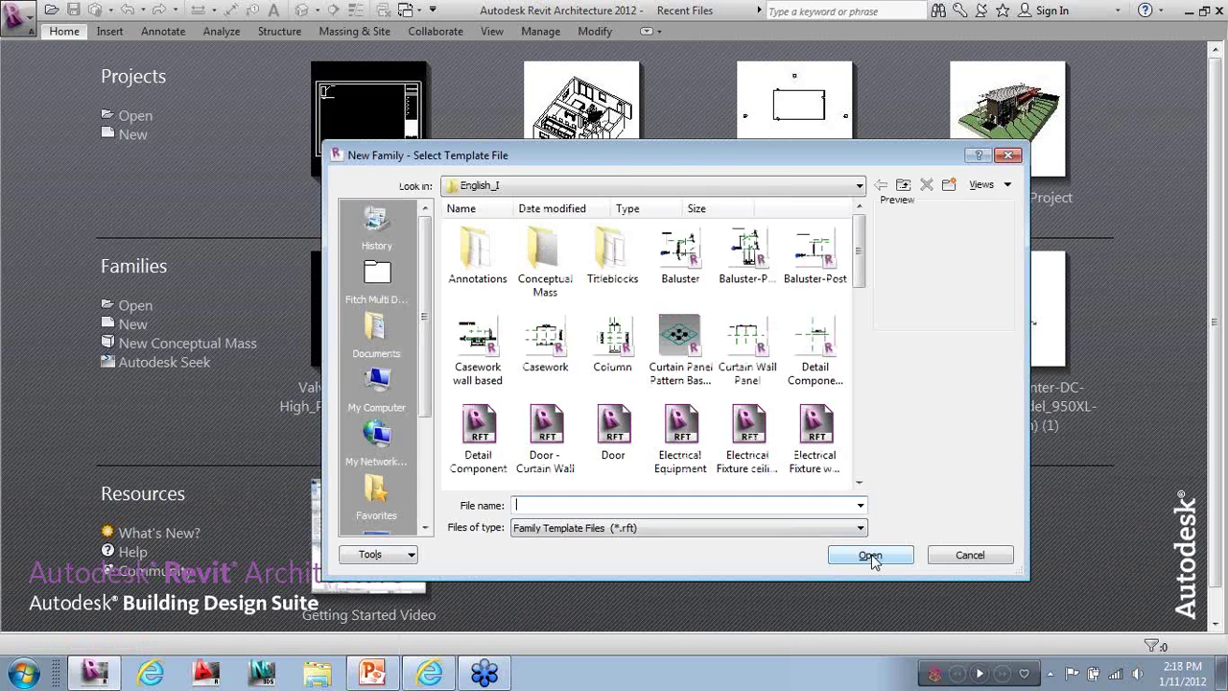
Move the template dialog up-left and widen it to show more English_I templates
left_click_drag(572, 165, 515, 126)
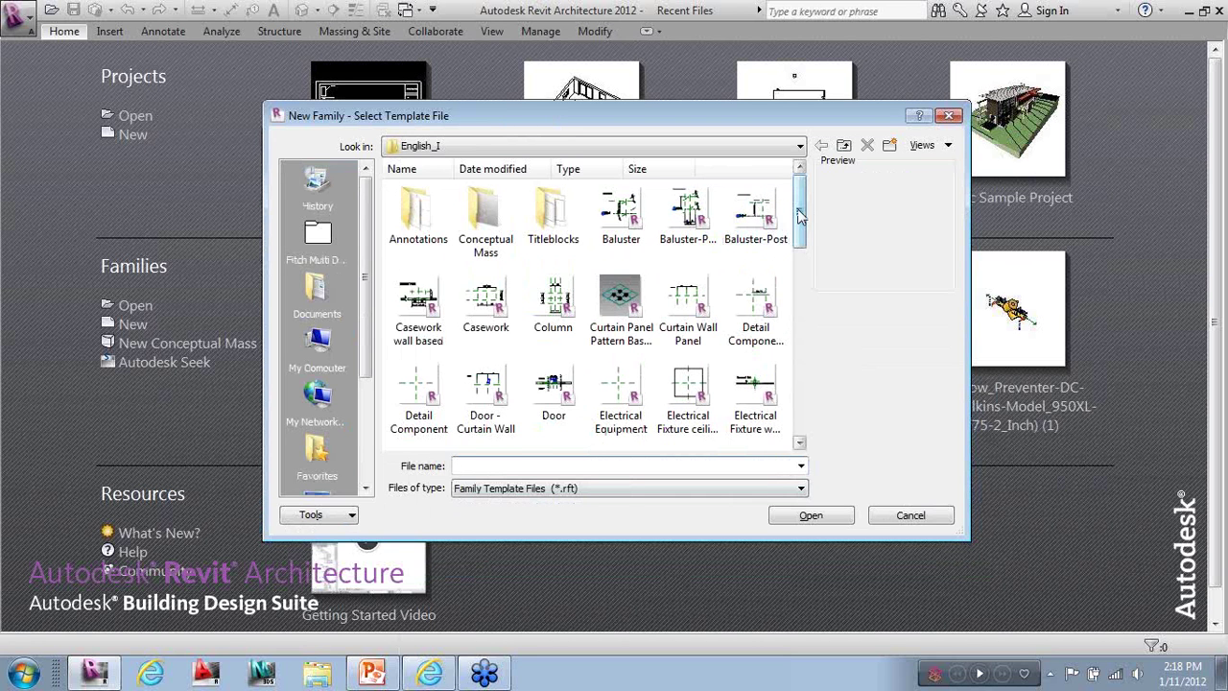
left_click_drag(806, 216, 800, 204)
left_click_drag(802, 226, 806, 286)
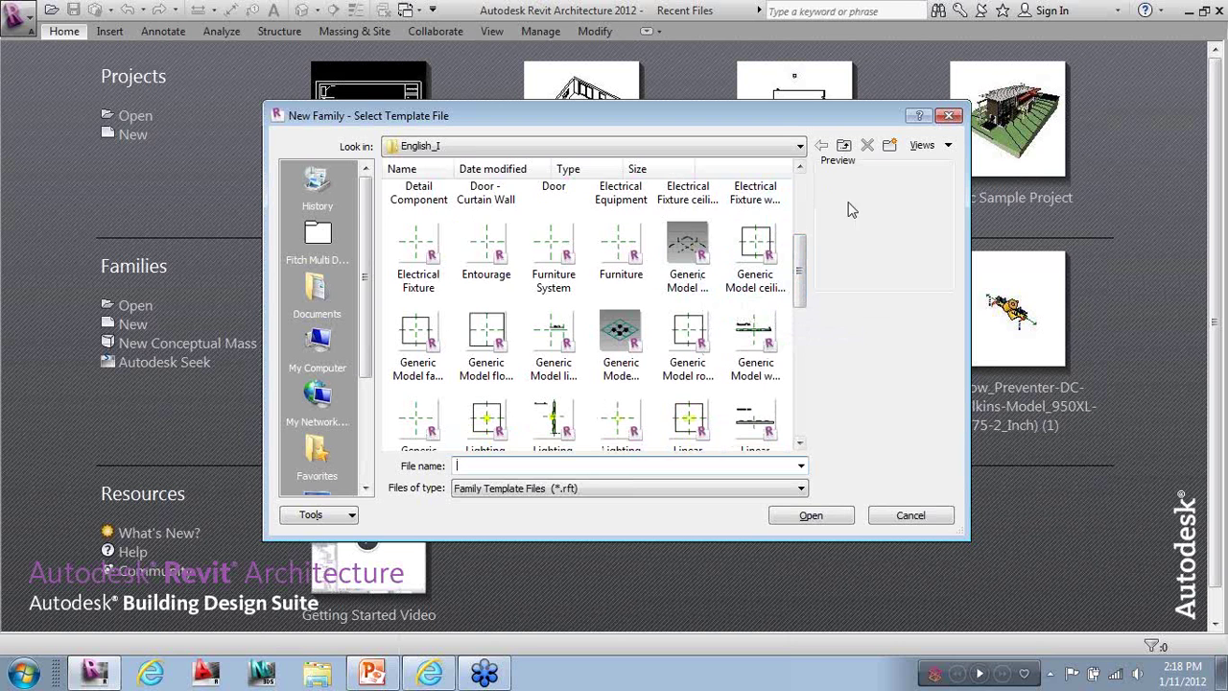
left_click_drag(965, 216, 1158, 230)
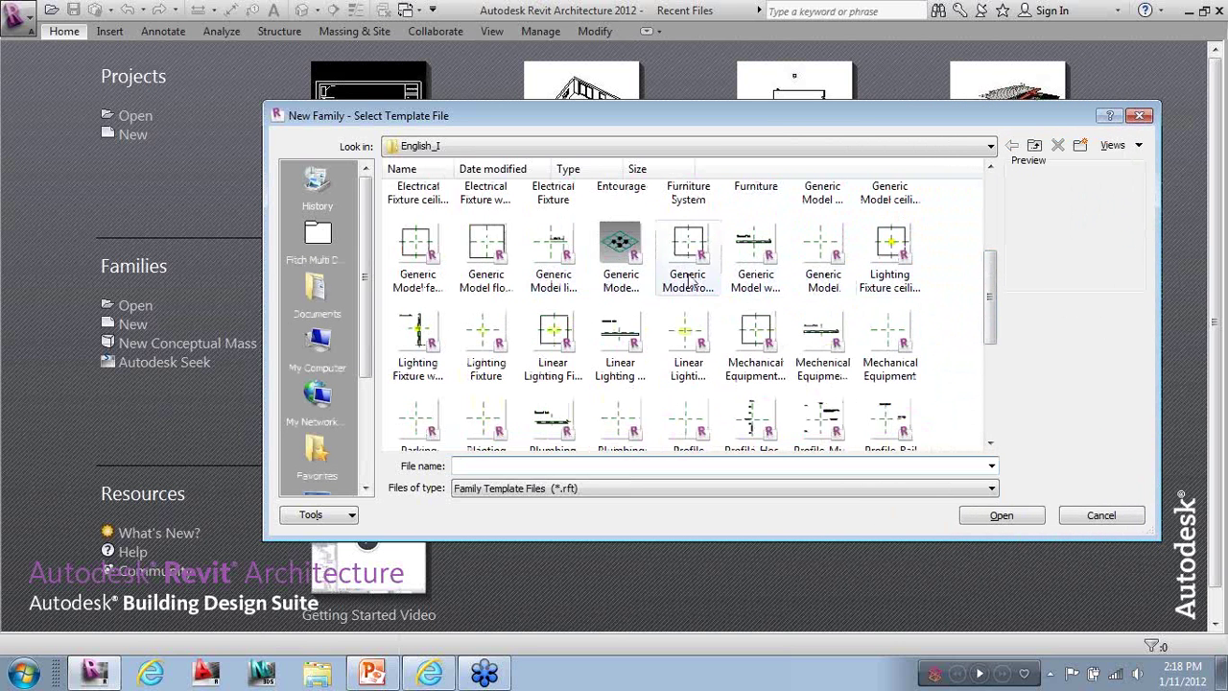
Preview the floor, line, pattern, roof and wall based templates, then select plain Generic Model
left_click(804, 277)
left_click_drag(989, 280, 989, 261)
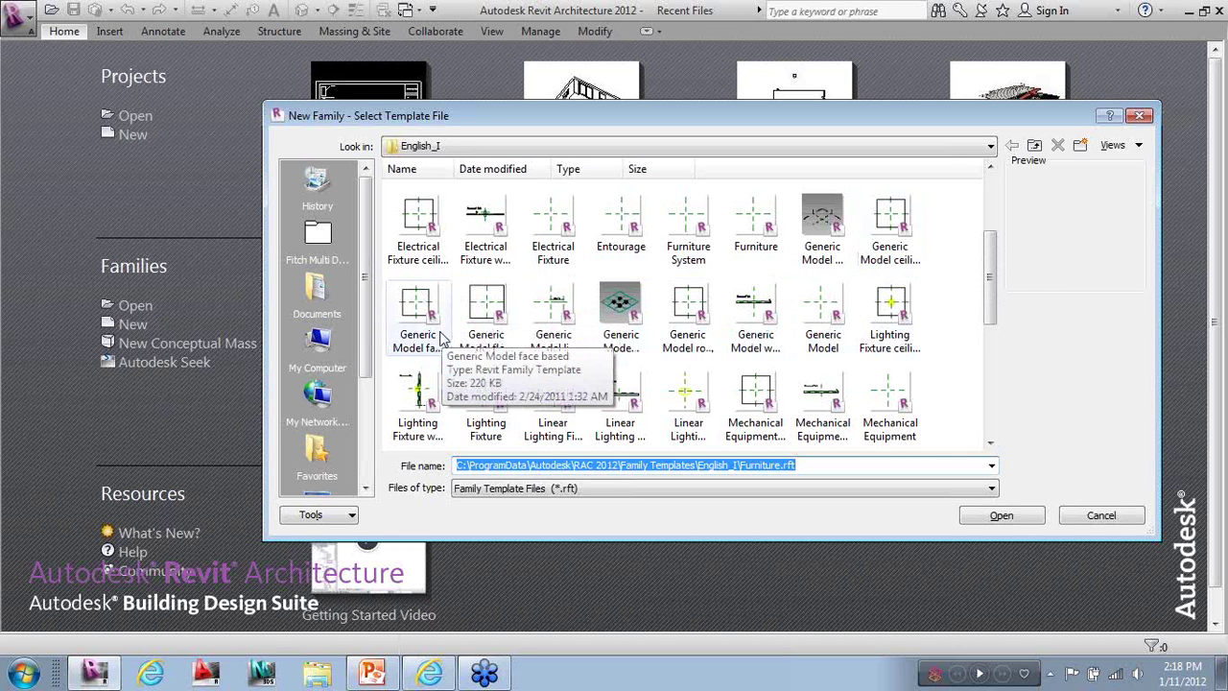
left_click(499, 331)
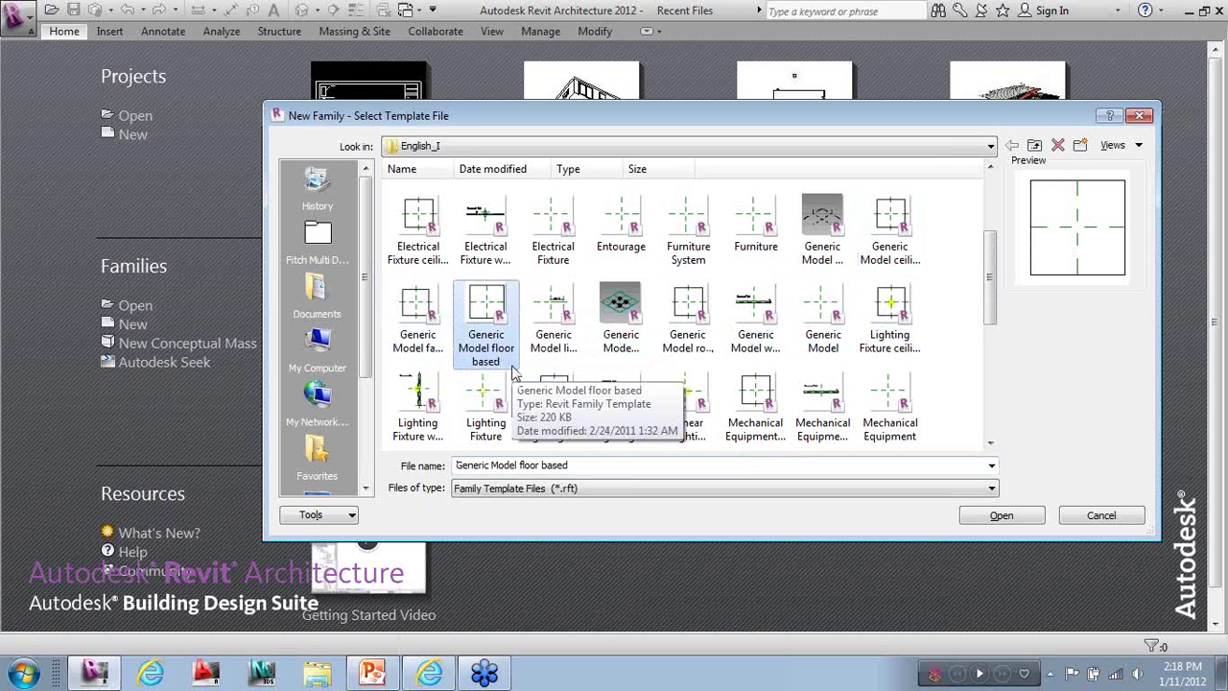
left_click(554, 350)
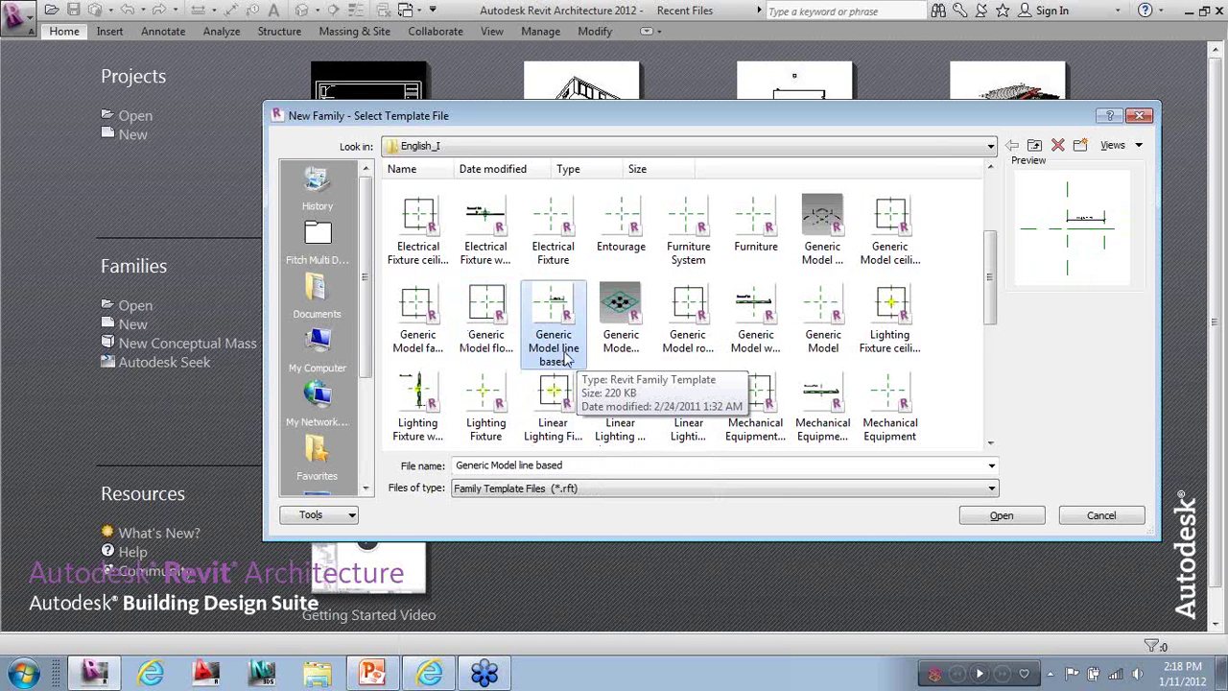
left_click(620, 321)
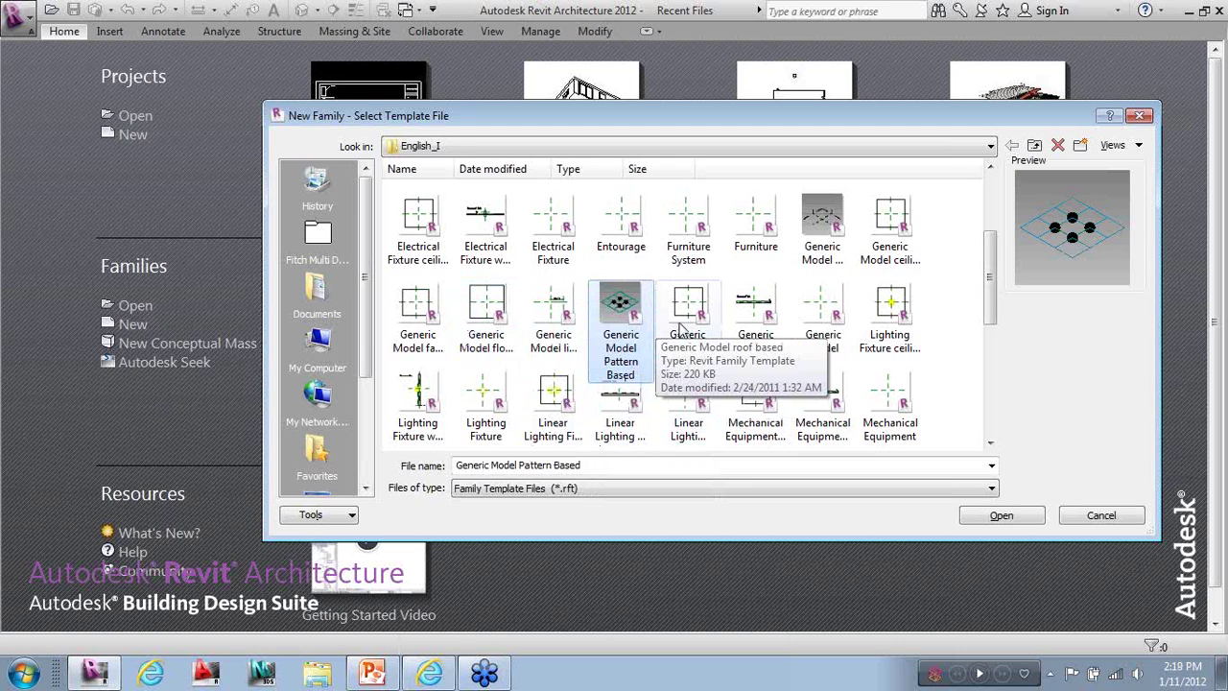
left_click(707, 343)
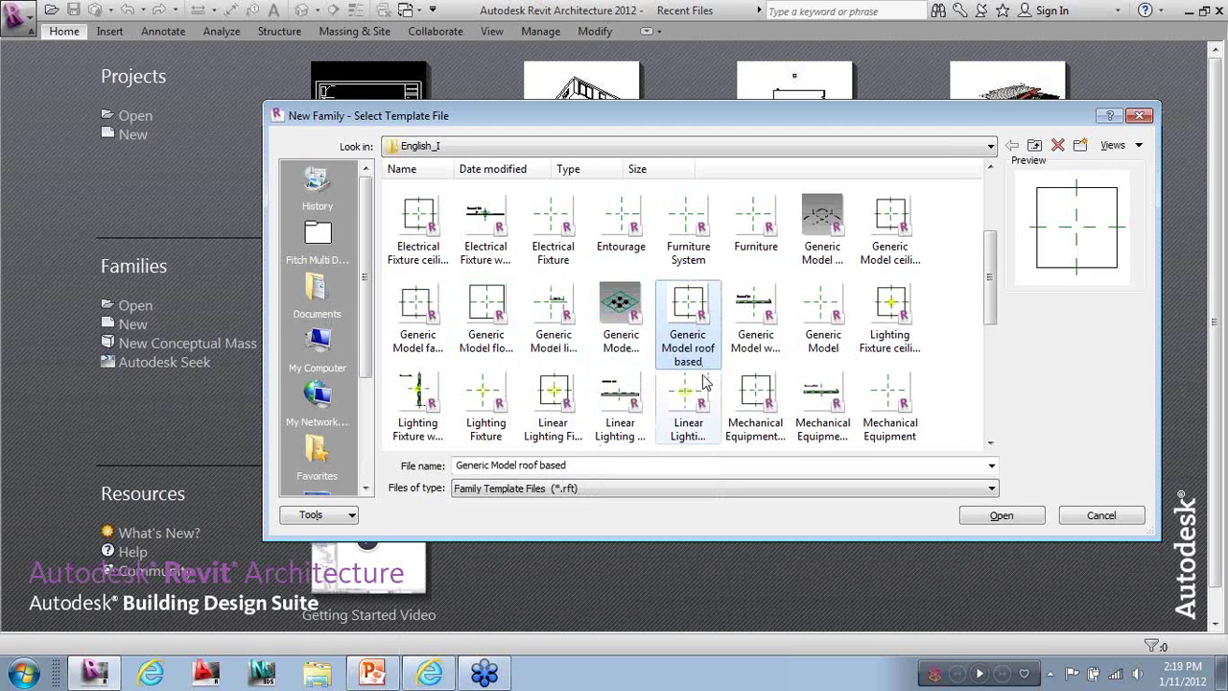
left_click(754, 324)
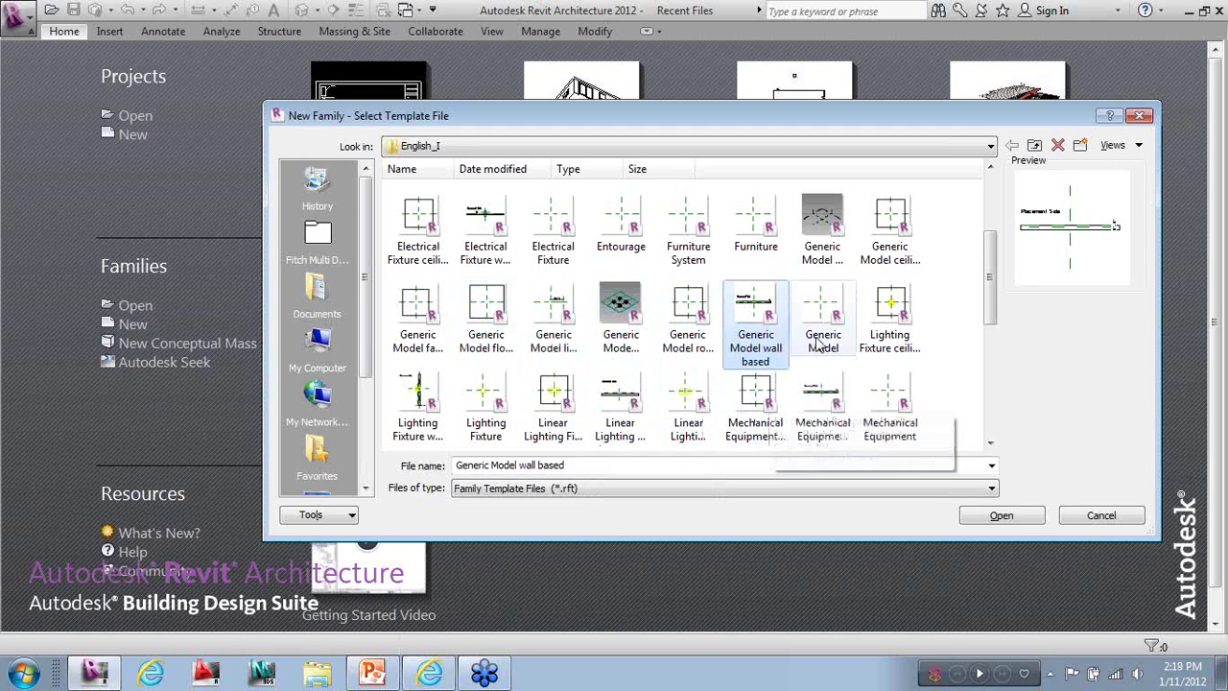
left_click(818, 343)
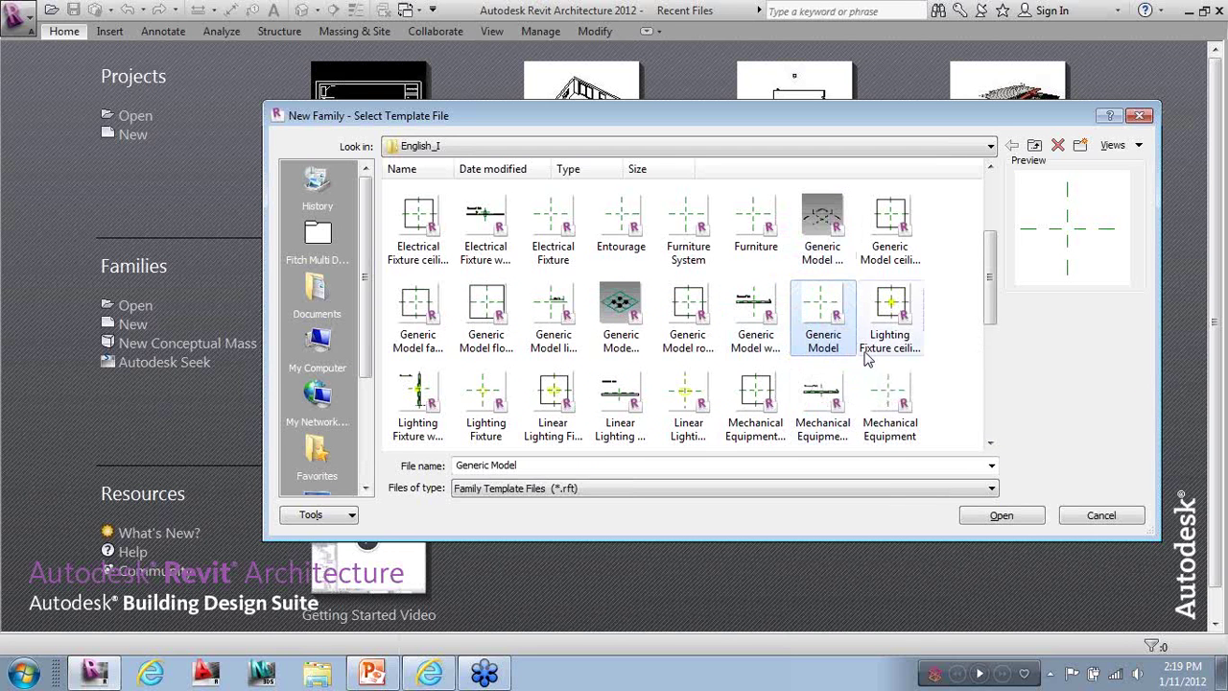
Open the Generic Model template as new family Family1 on its Ref. Level plan
left_click(980, 519)
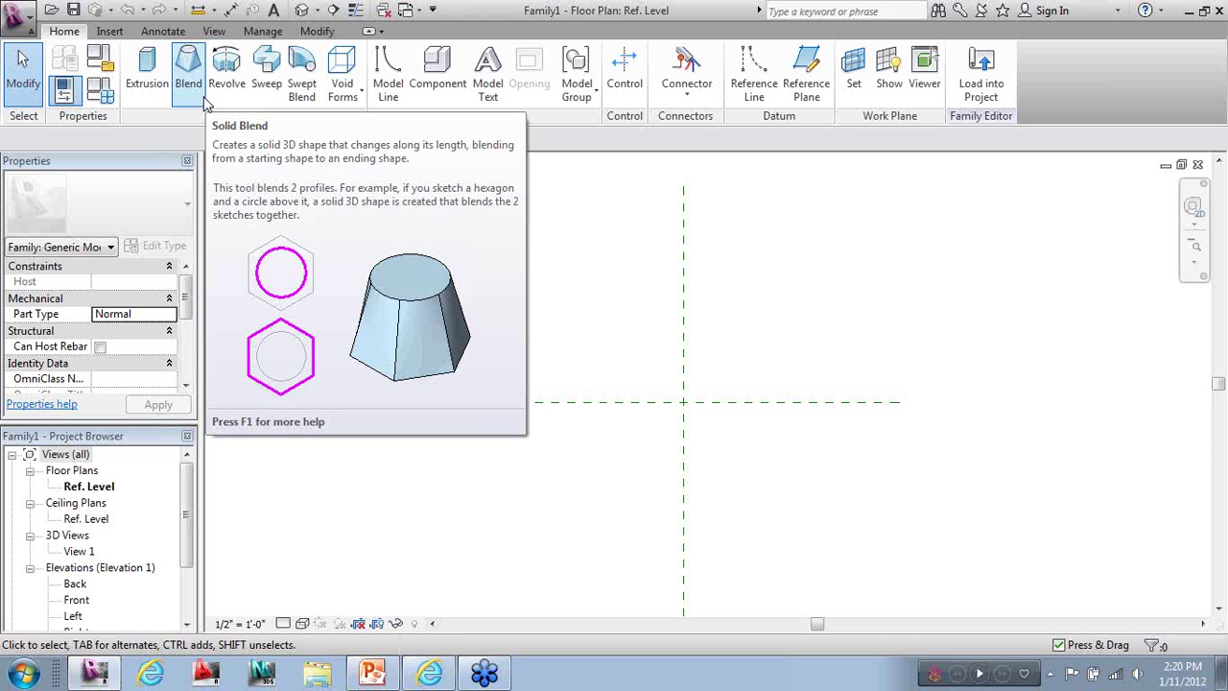
left_click(109, 32)
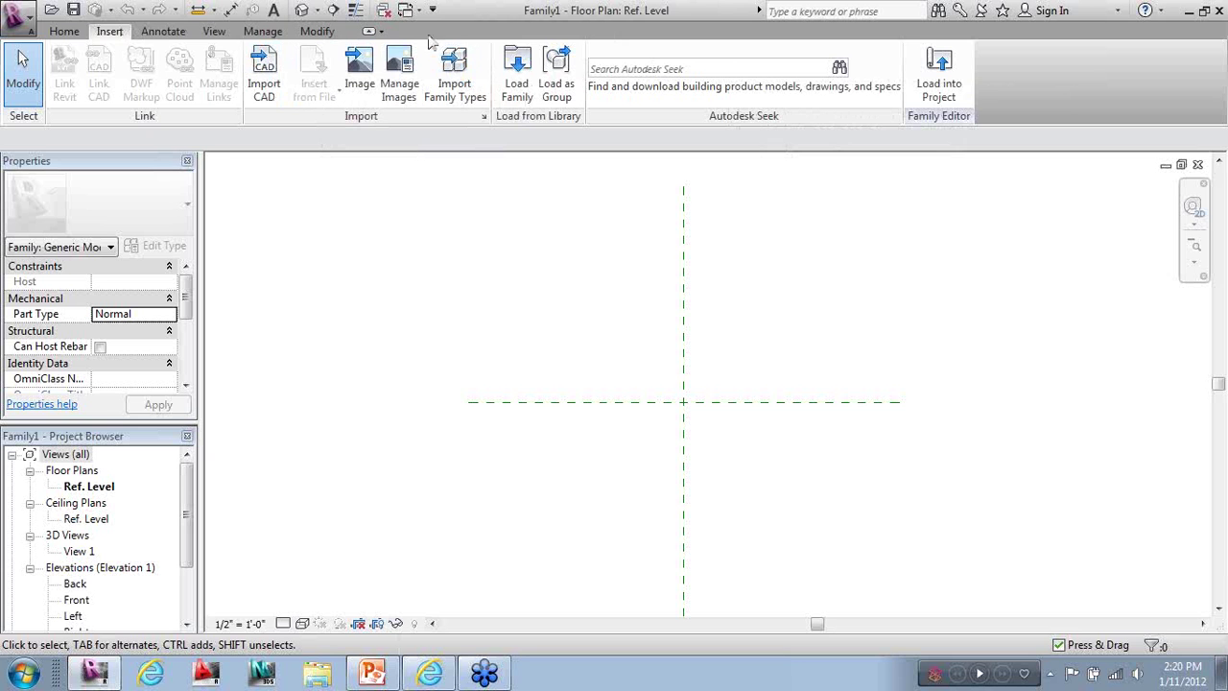
left_click(164, 36)
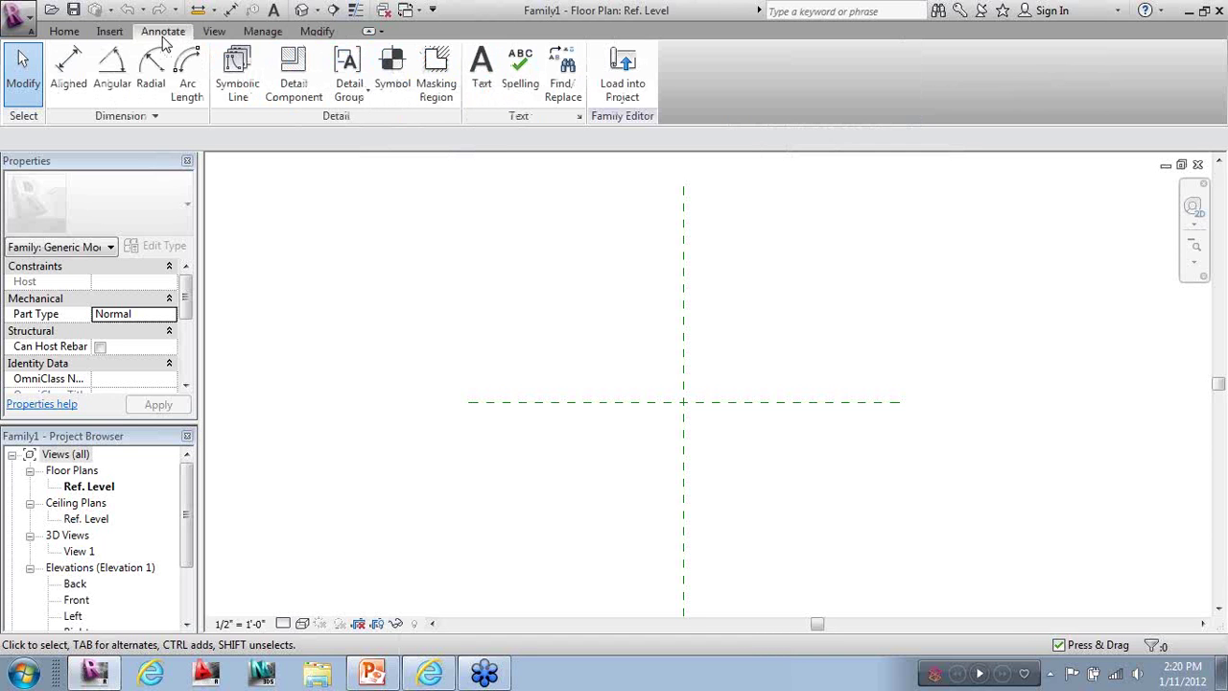
left_click(228, 32)
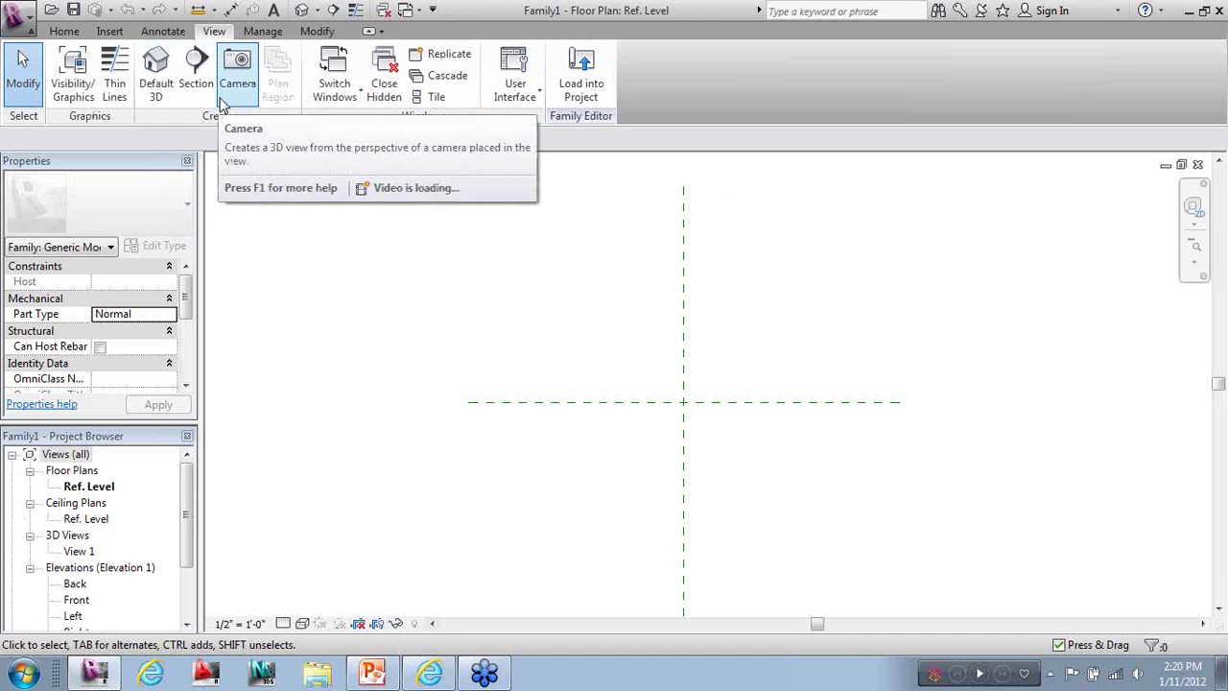
left_click(264, 35)
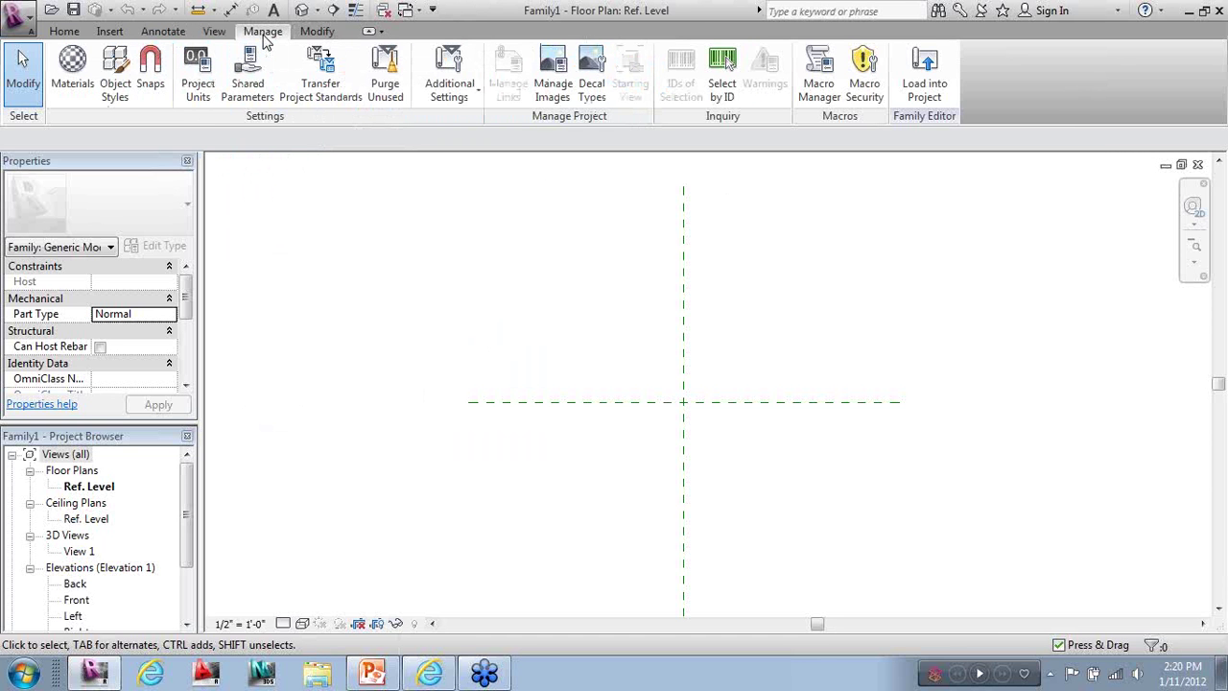
left_click(338, 35)
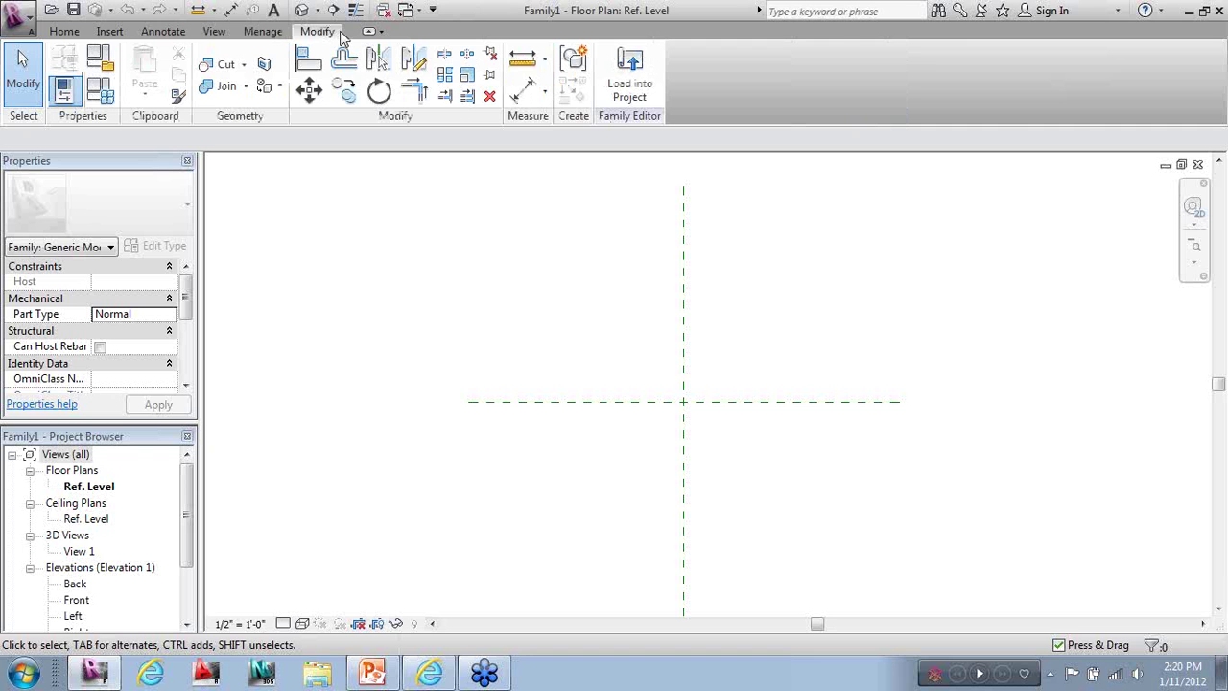
left_click(75, 32)
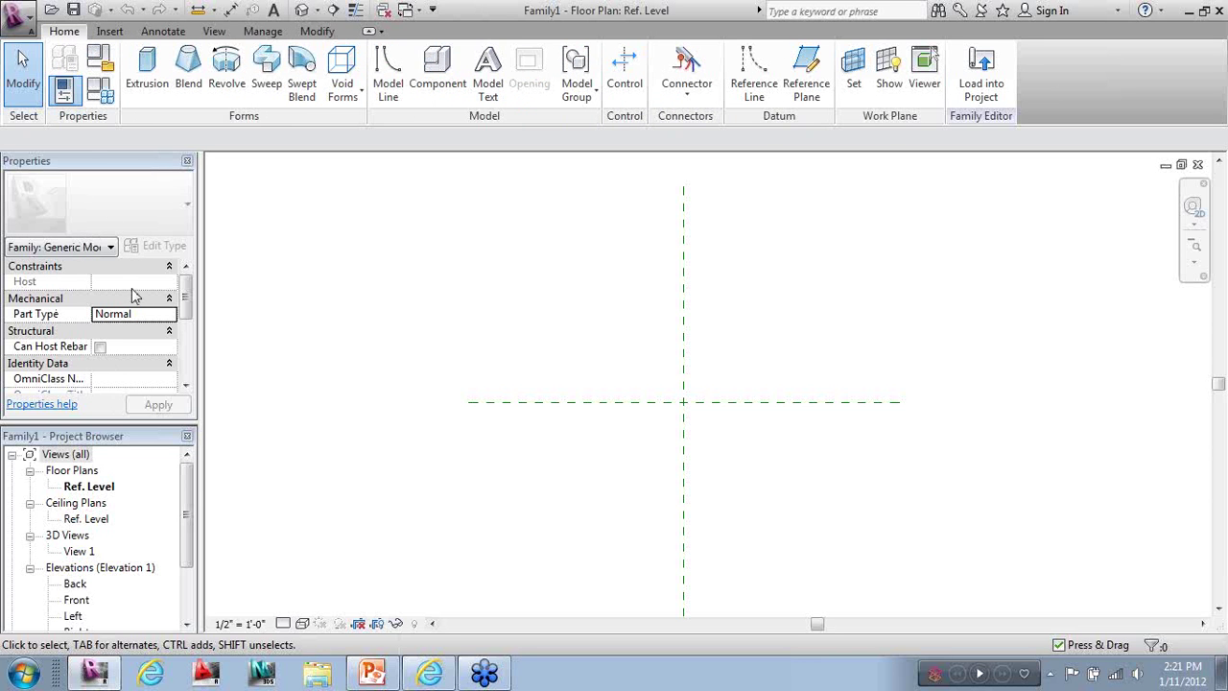
Check the Center (Front/Back) and Center (Left/Right) plane names, then widen the Properties panel
left_click_drag(186, 460, 186, 499)
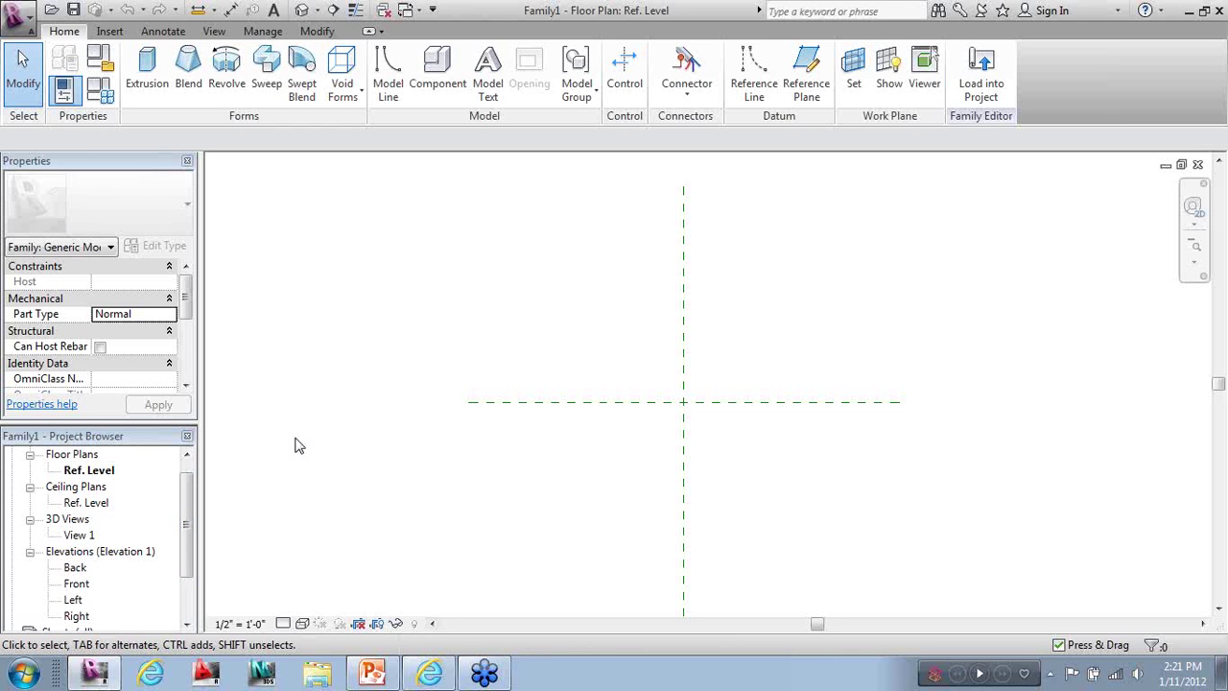
scroll(875, 275, "down", 1)
scroll(795, 470, "up", 1)
left_click(554, 380)
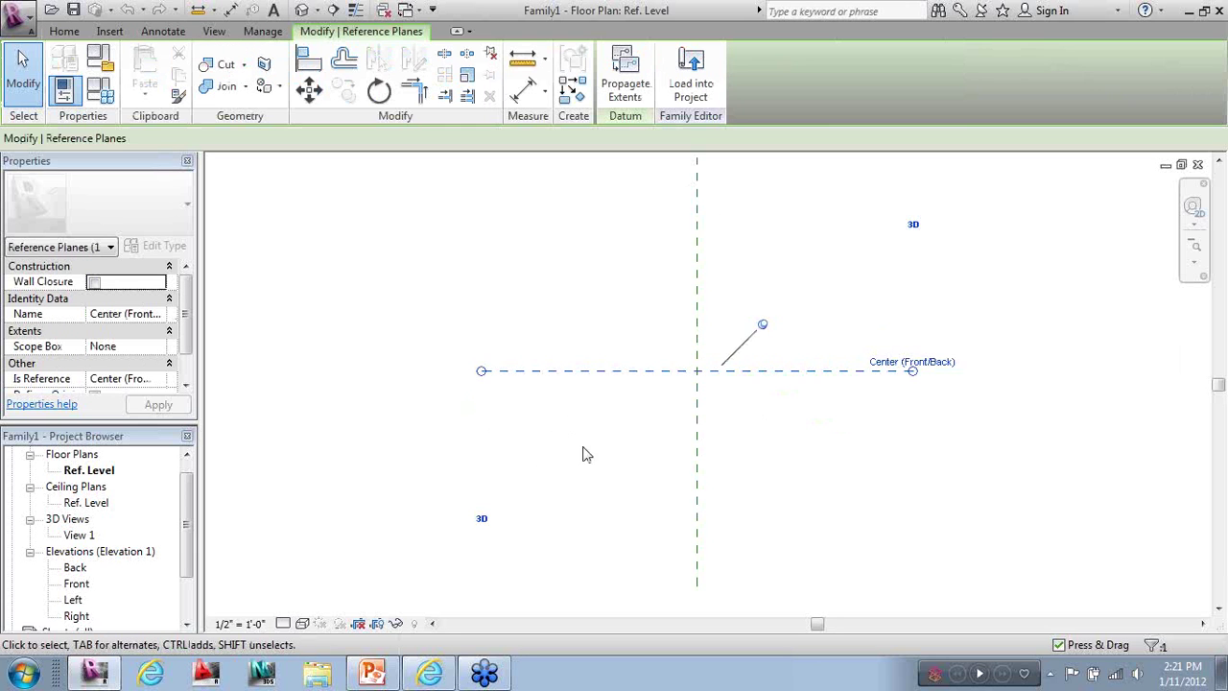
middle_click_drag(700, 362, 681, 376)
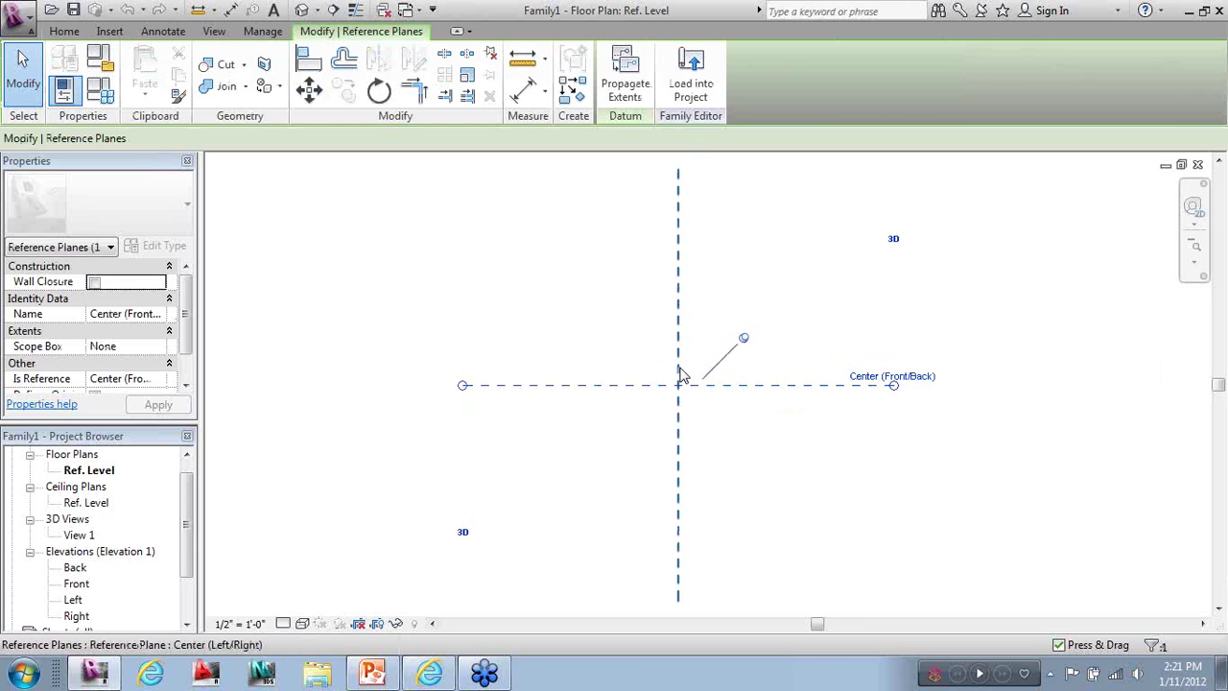
left_click(680, 376)
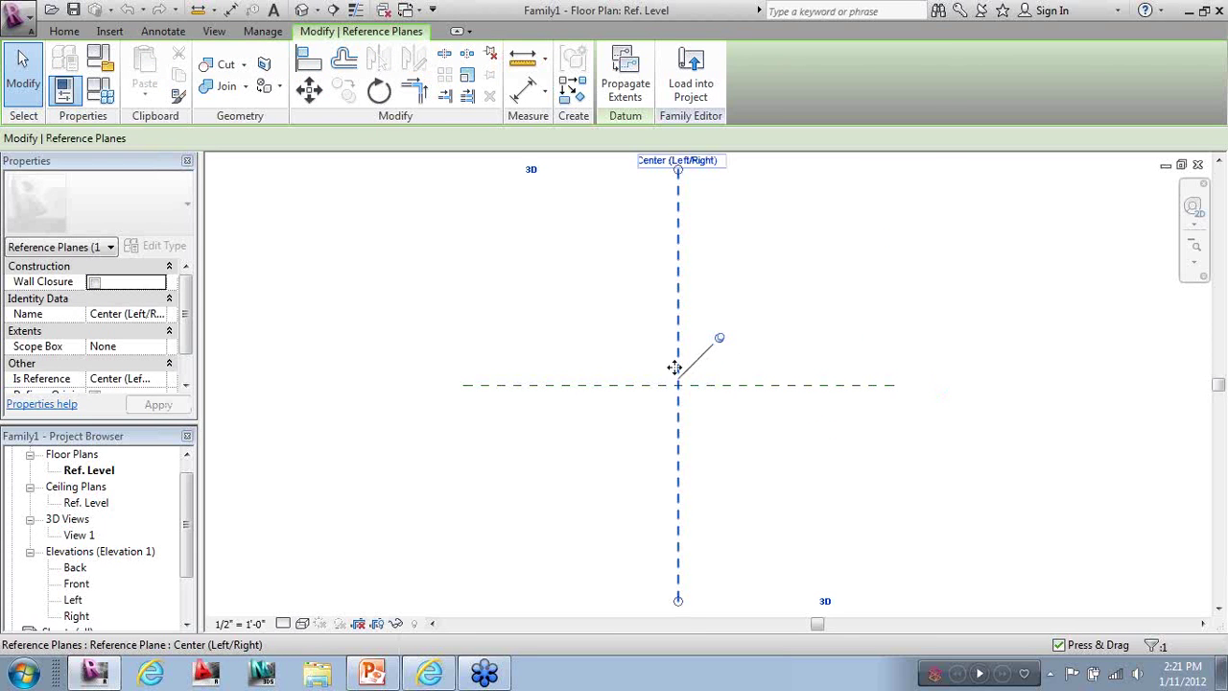
left_click(595, 385)
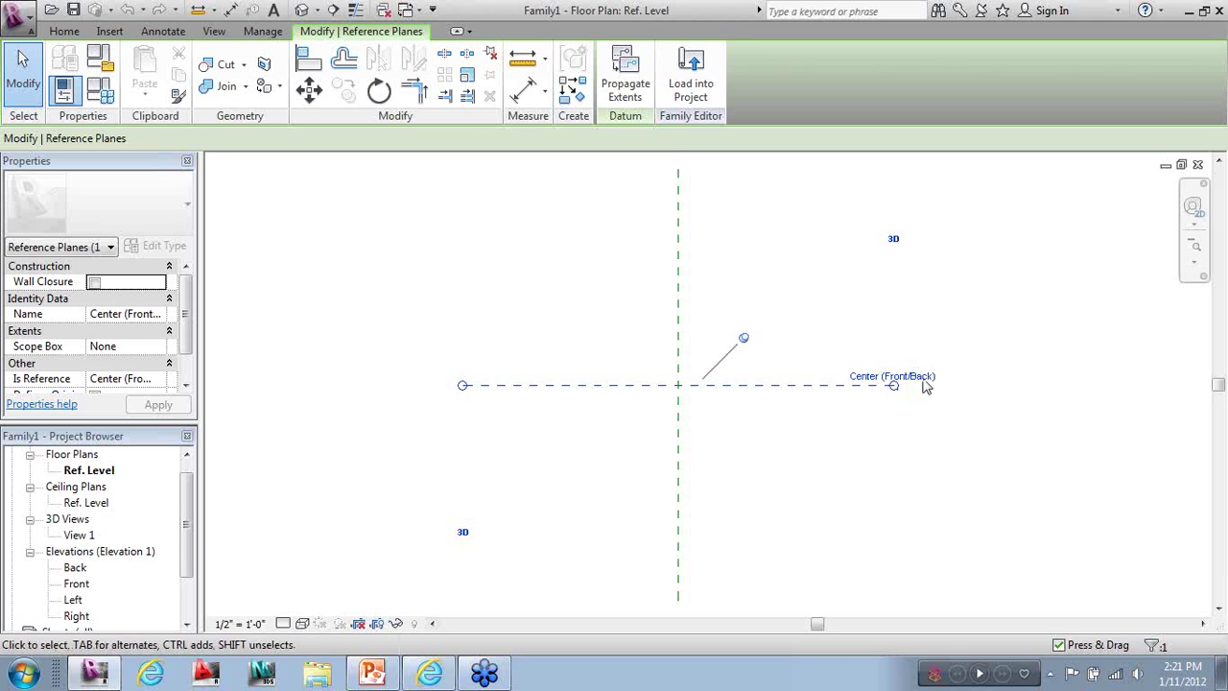
left_click(679, 319)
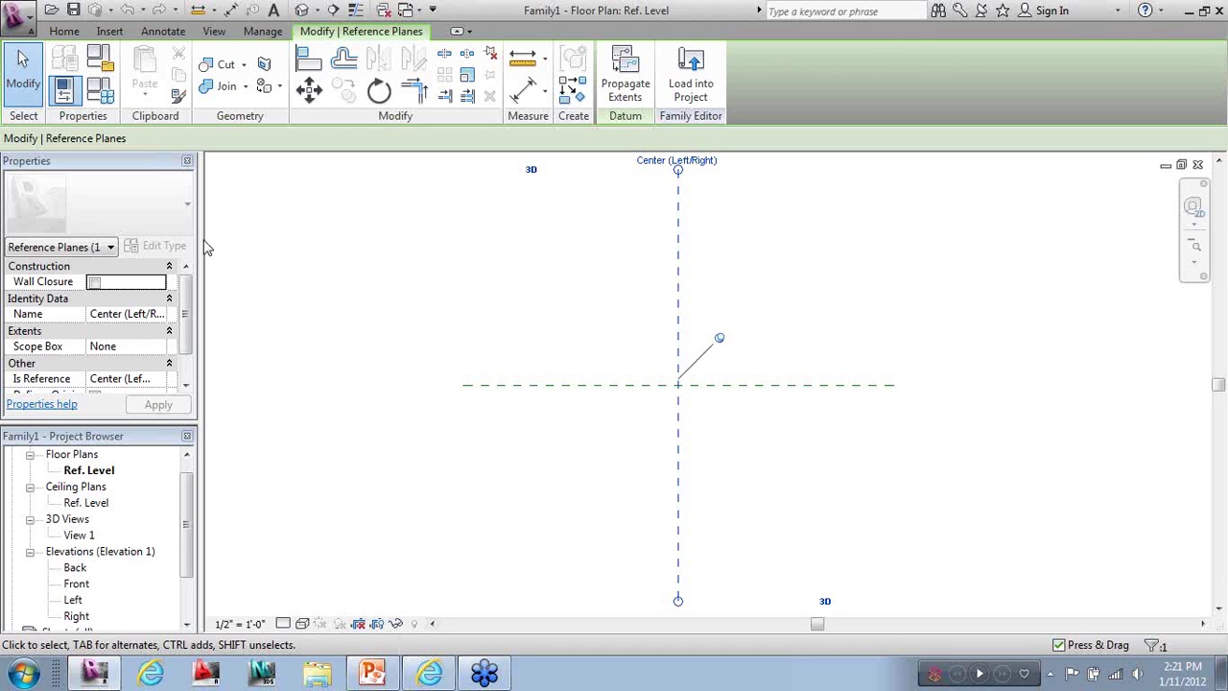
left_click_drag(198, 247, 330, 242)
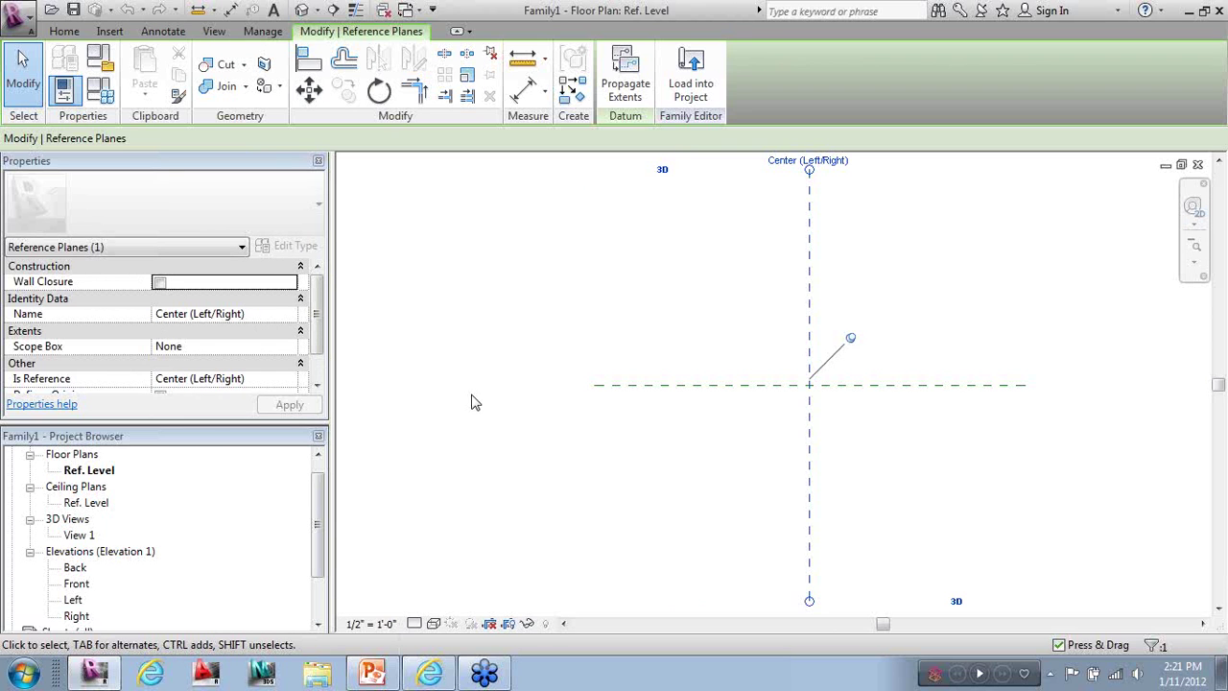
Select then deselect the Center (Front/Back) plane, and bring up the Home form tools
left_click(471, 401)
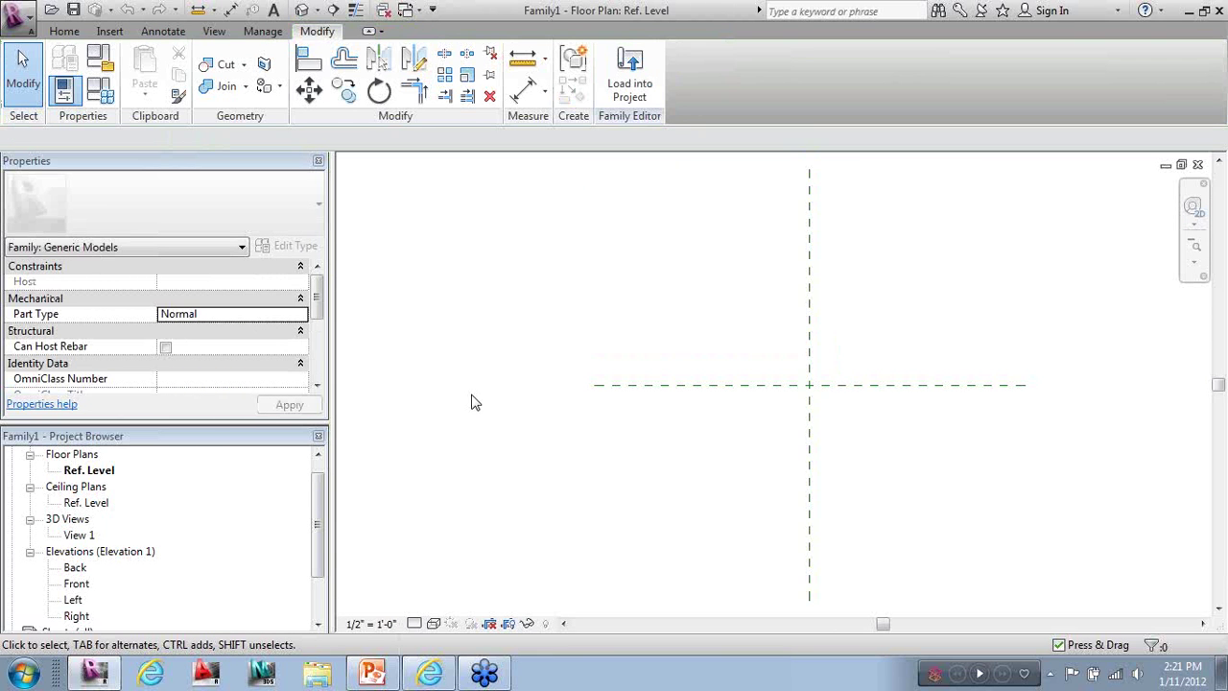
left_click(871, 391)
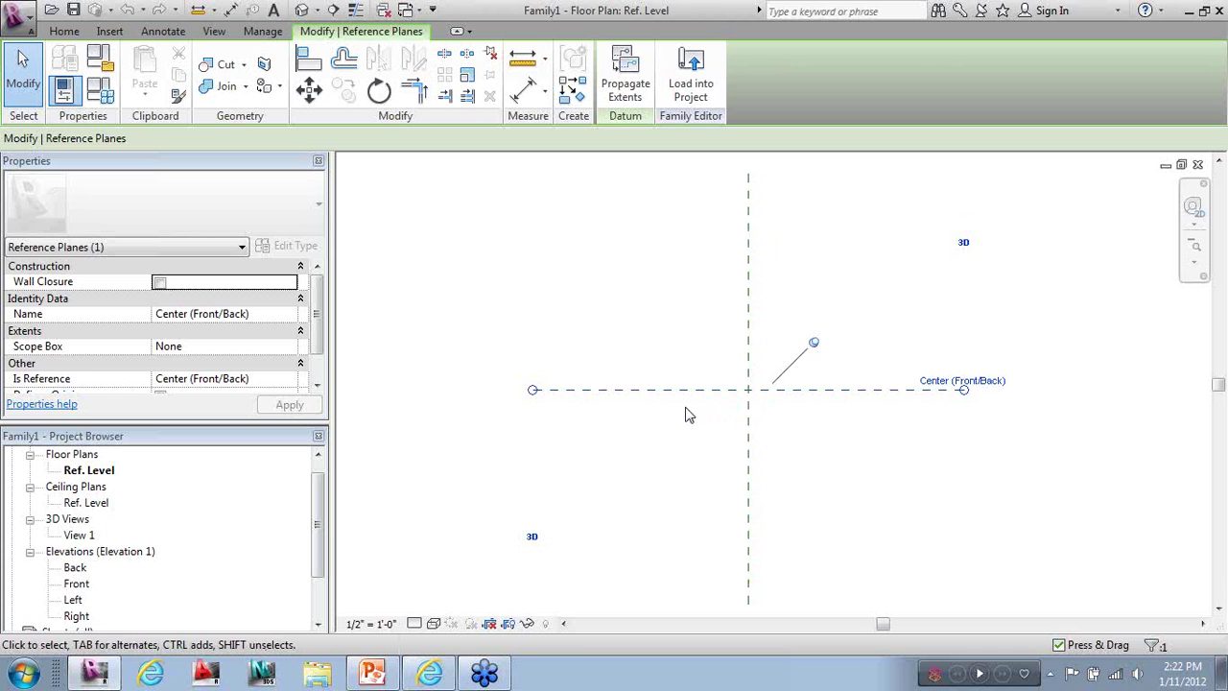
left_click(670, 358)
scroll(641, 348, "down", 1)
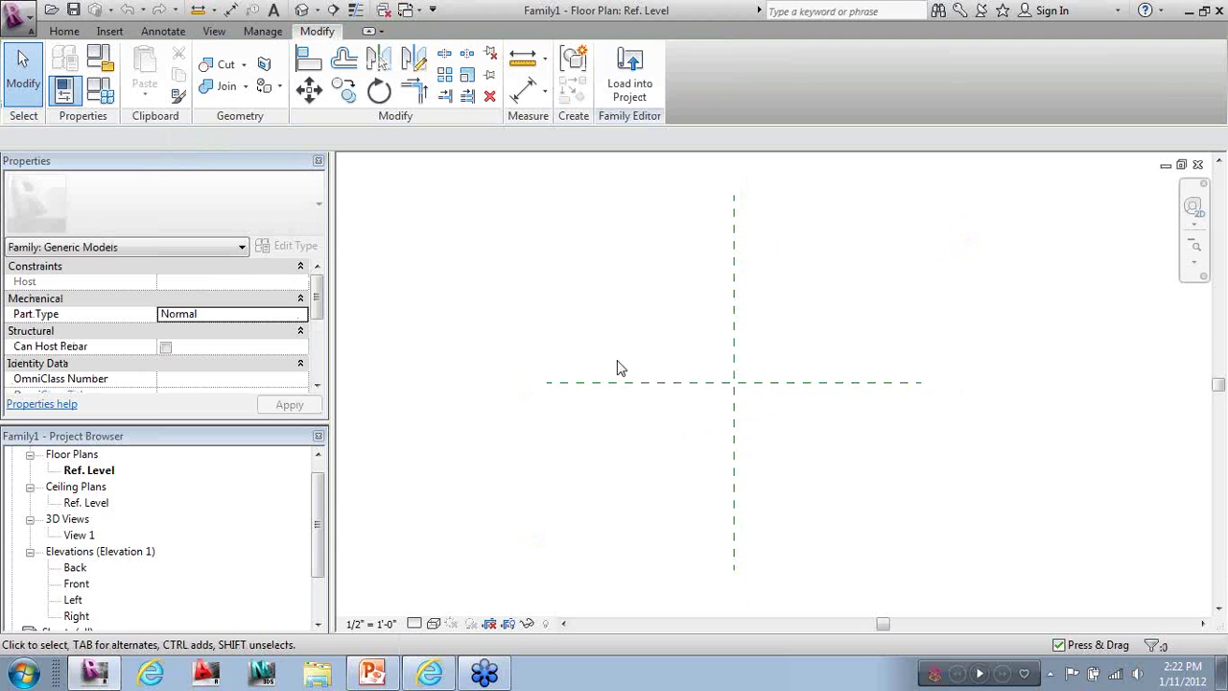
left_click(72, 34)
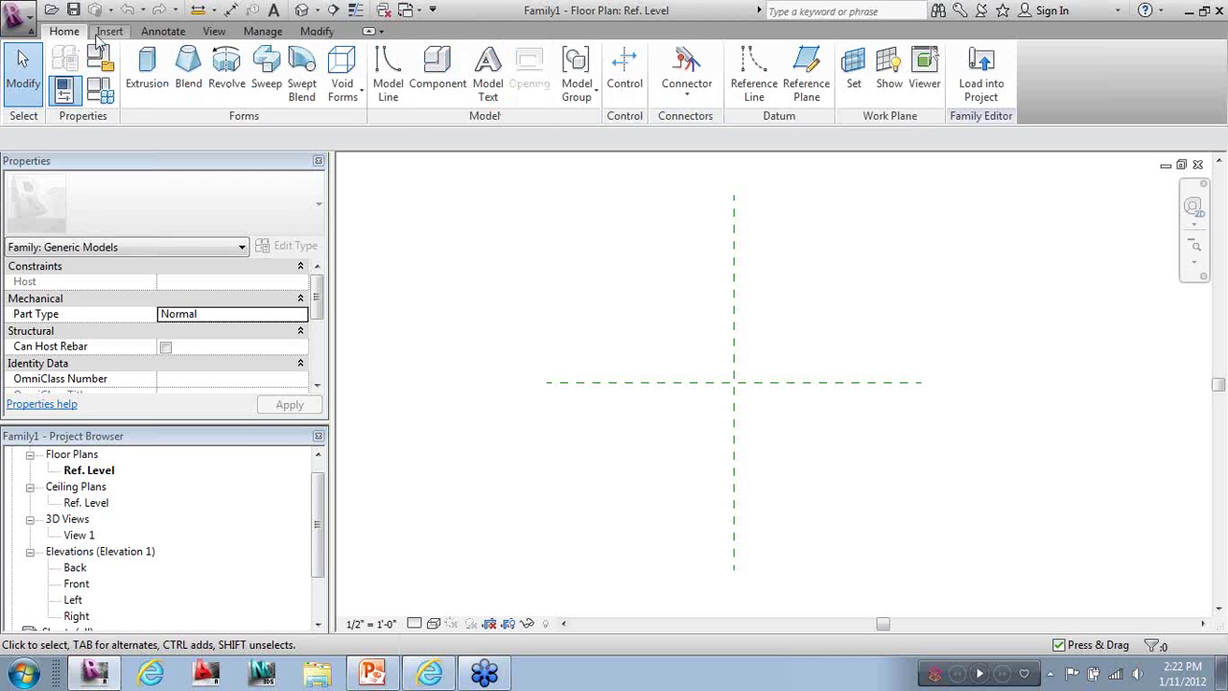
Start a solid extrusion and sketch a closed stepped outline with a notch at lower left
left_click(146, 67)
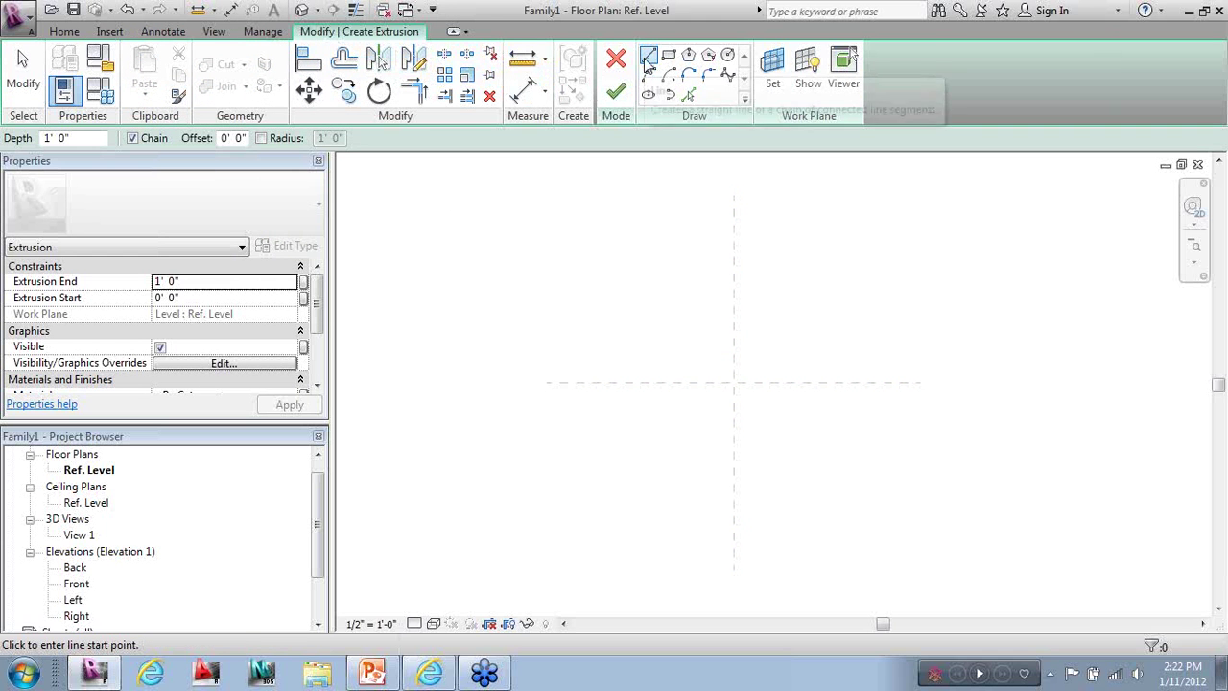
left_click(671, 296)
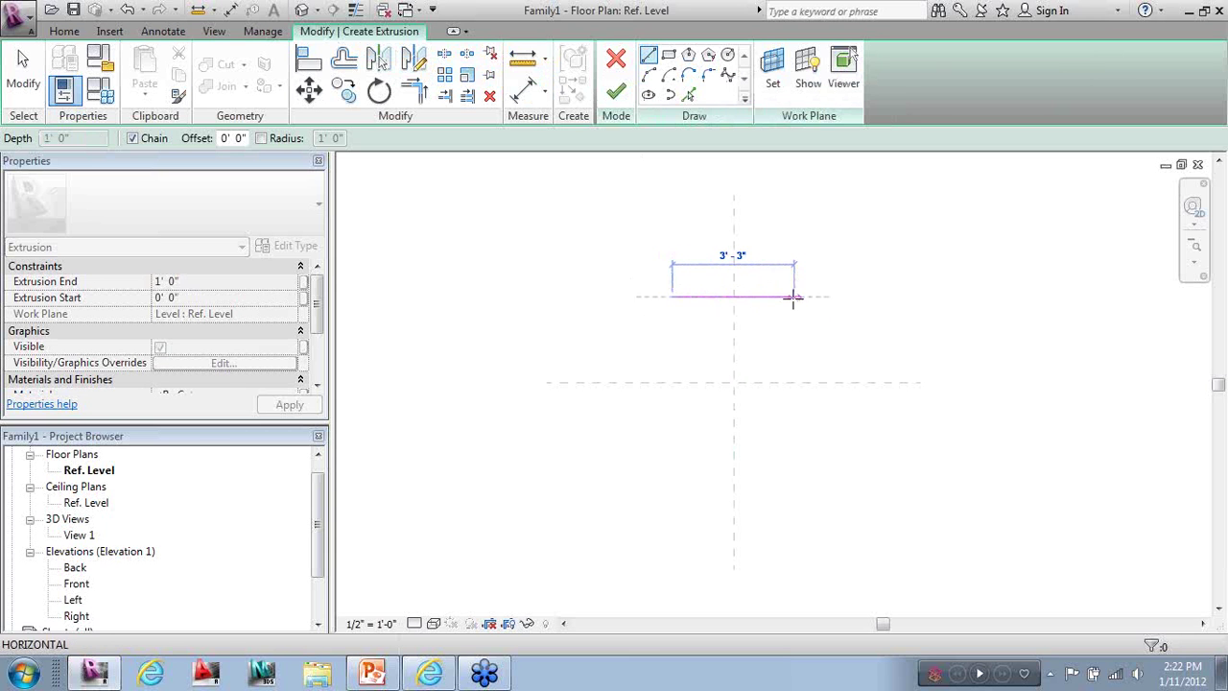
left_click(794, 297)
left_click(793, 346)
left_click(827, 347)
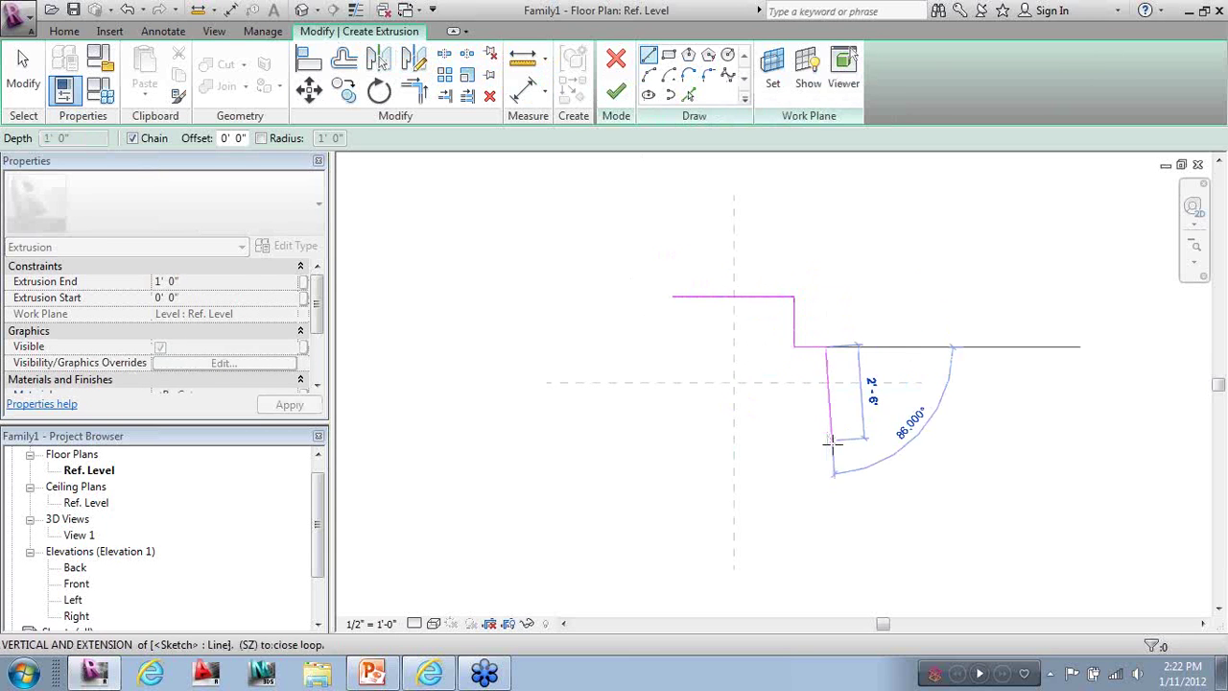
left_click(826, 443)
left_click(713, 442)
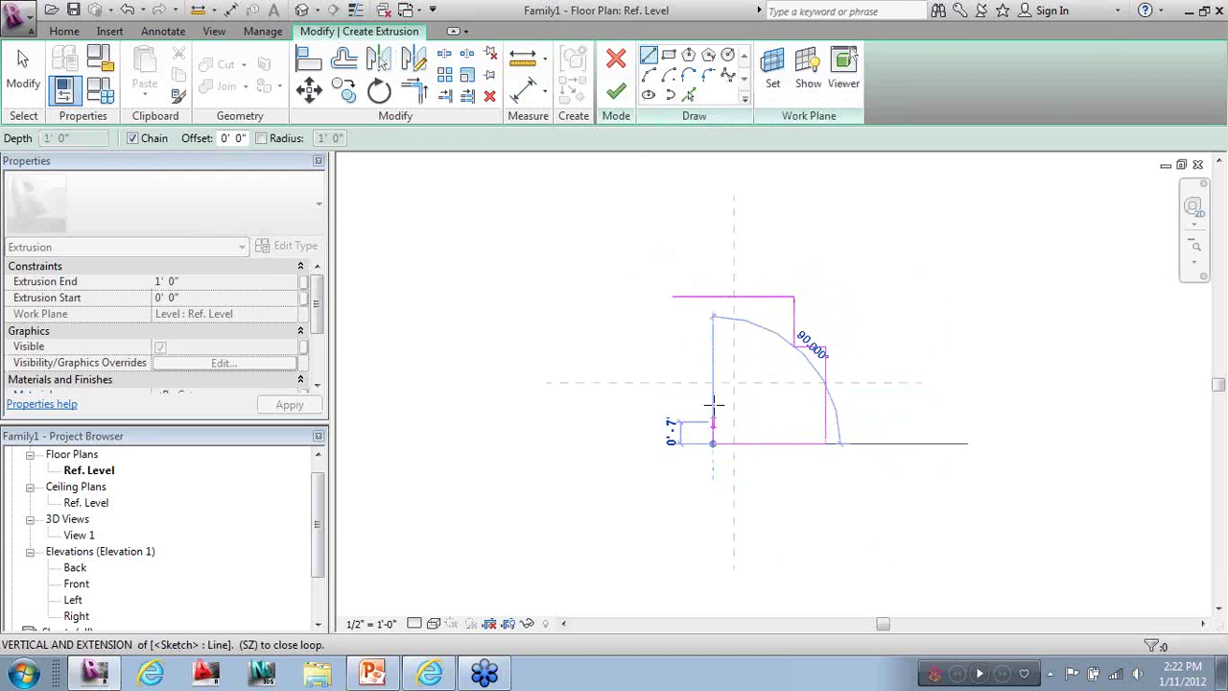
left_click(712, 401)
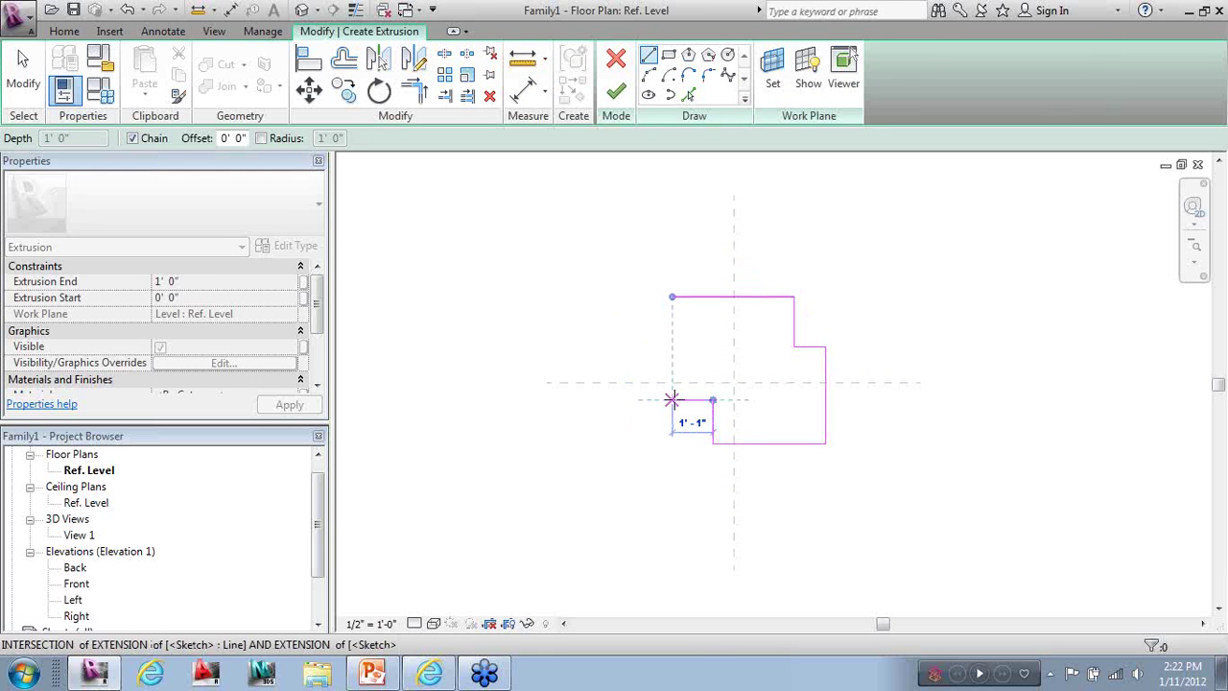
left_click(672, 399)
left_click(672, 297)
key("Escape")
key("Escape")
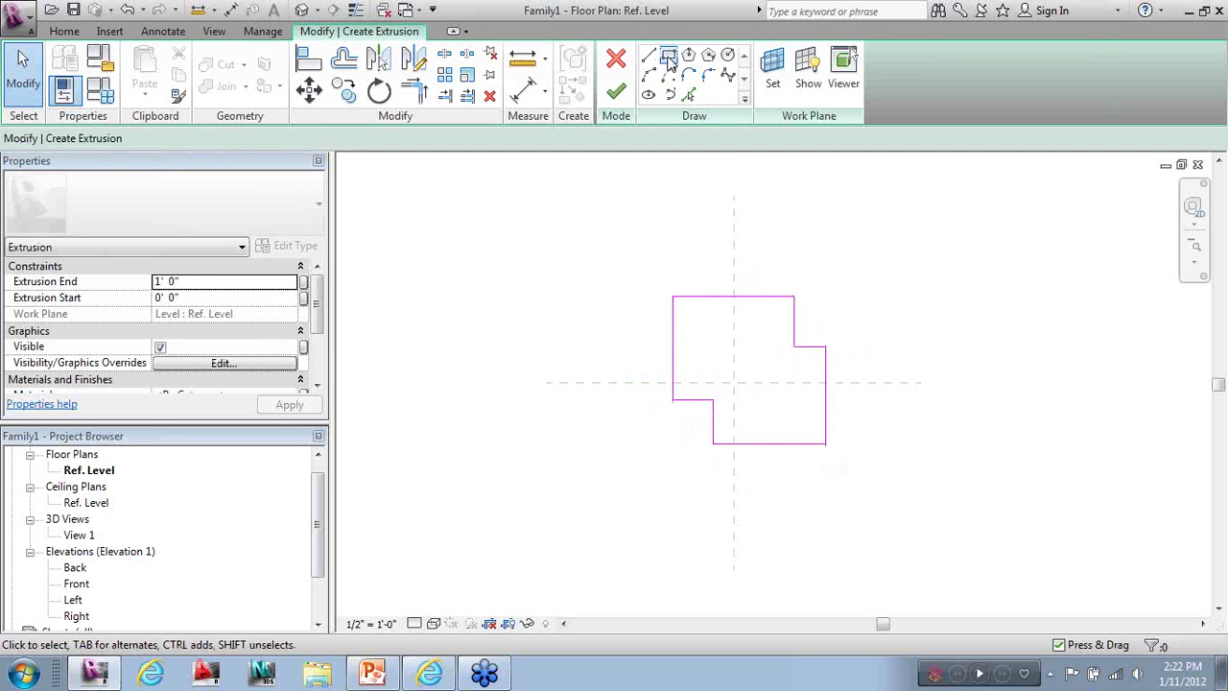
Add a rectangular opening inside the outline and finish the 1' 0" extrusion
left_click(669, 55)
left_click(699, 324)
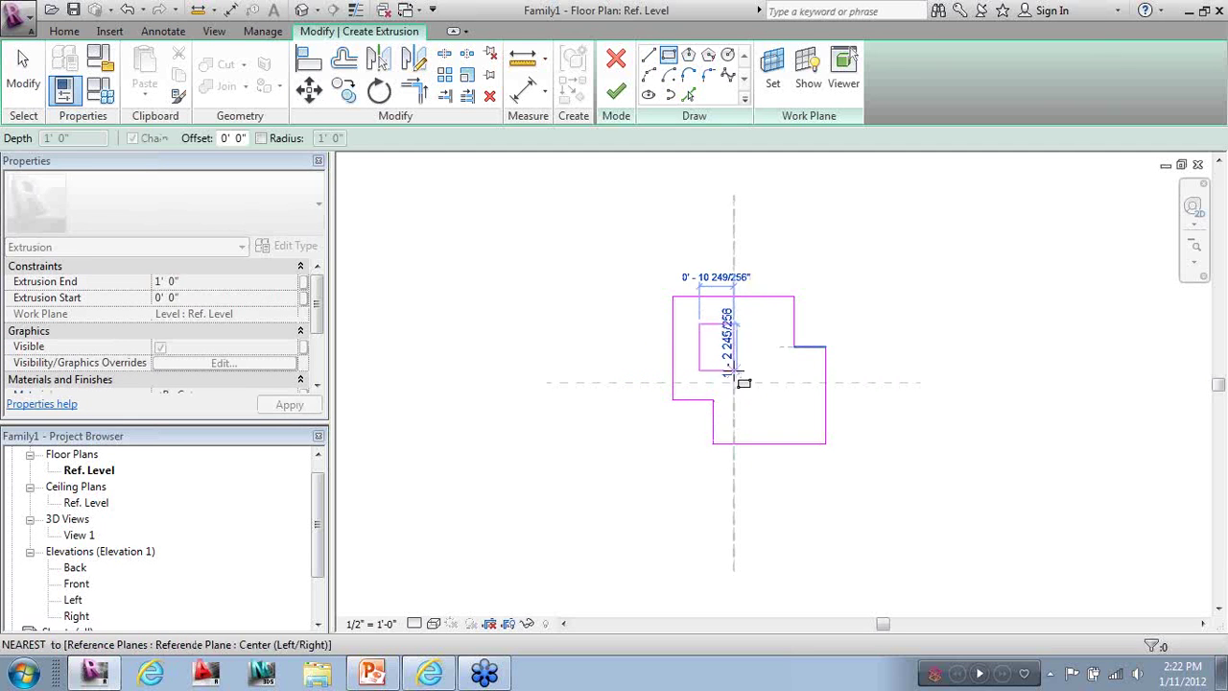
left_click(771, 364)
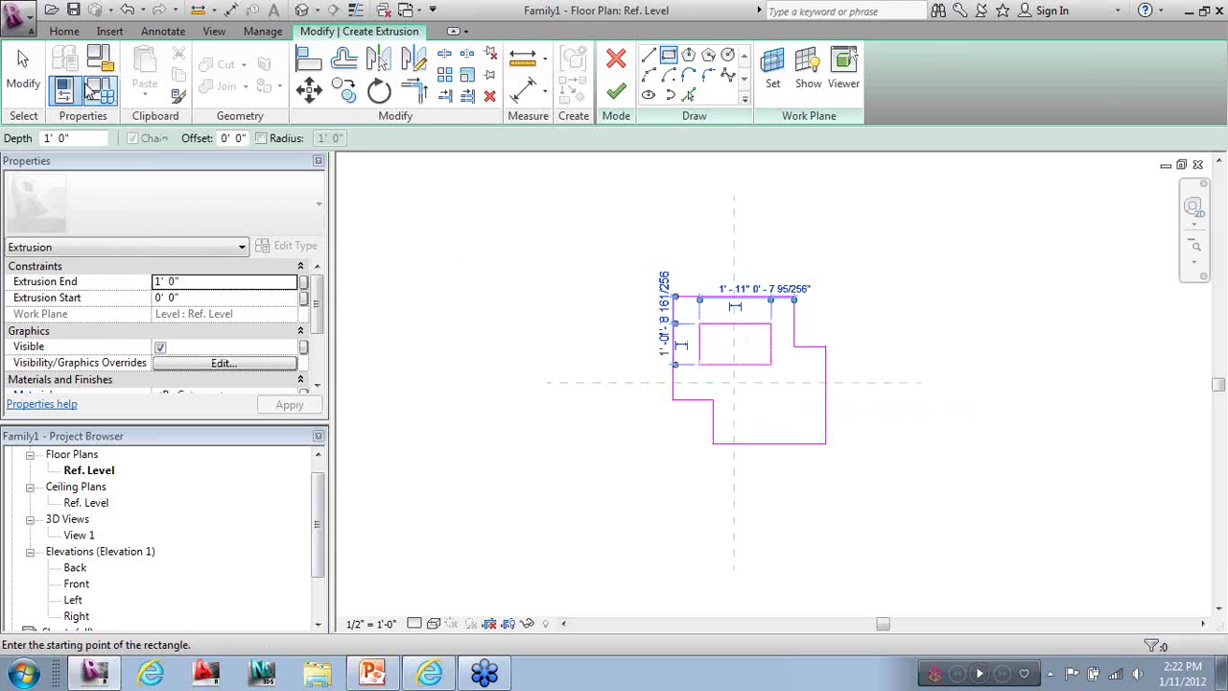
left_click(22, 57)
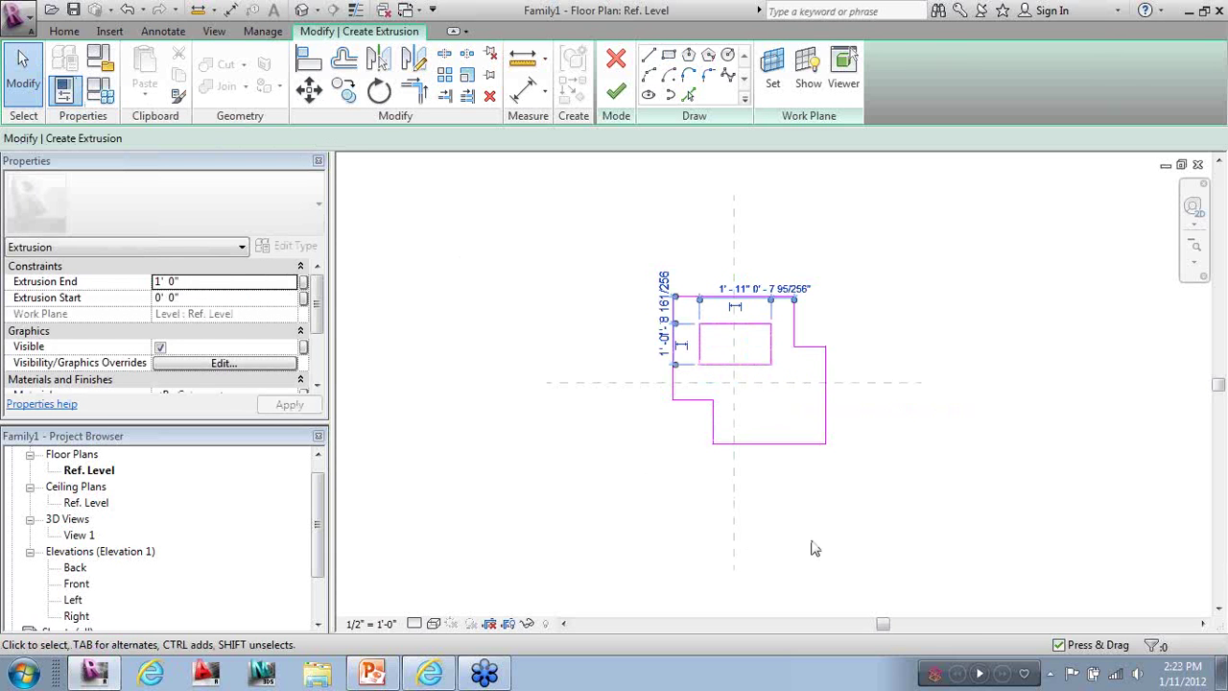
left_click(836, 543)
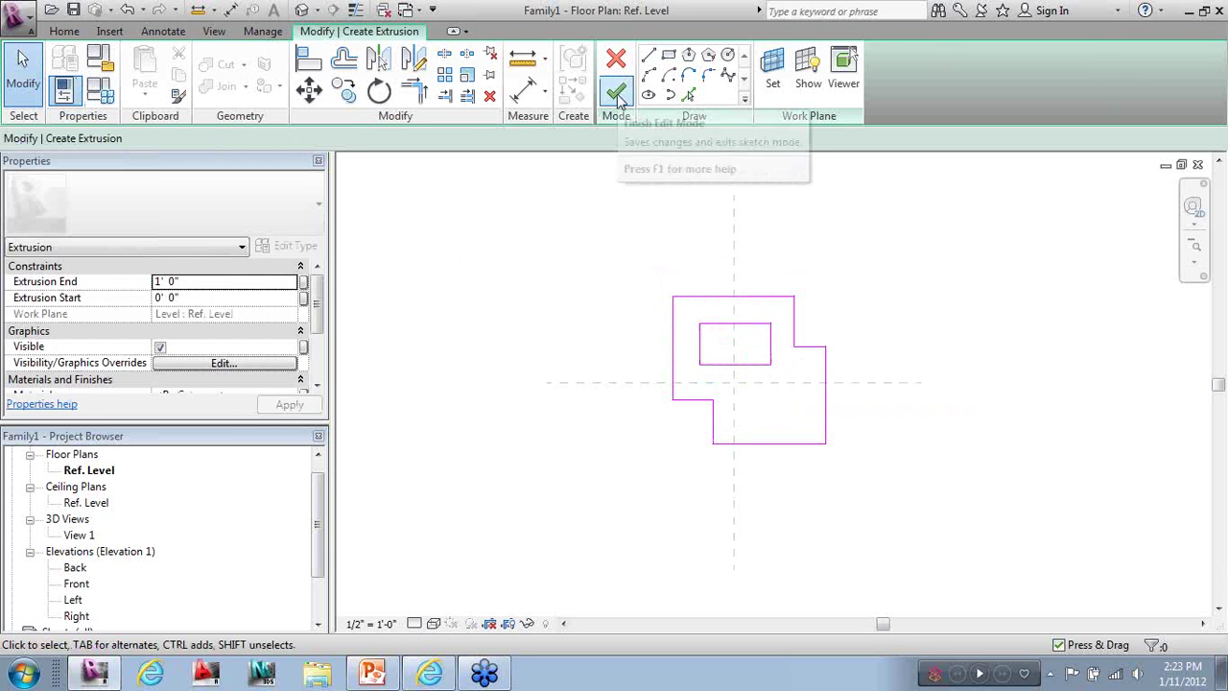
left_click(617, 96)
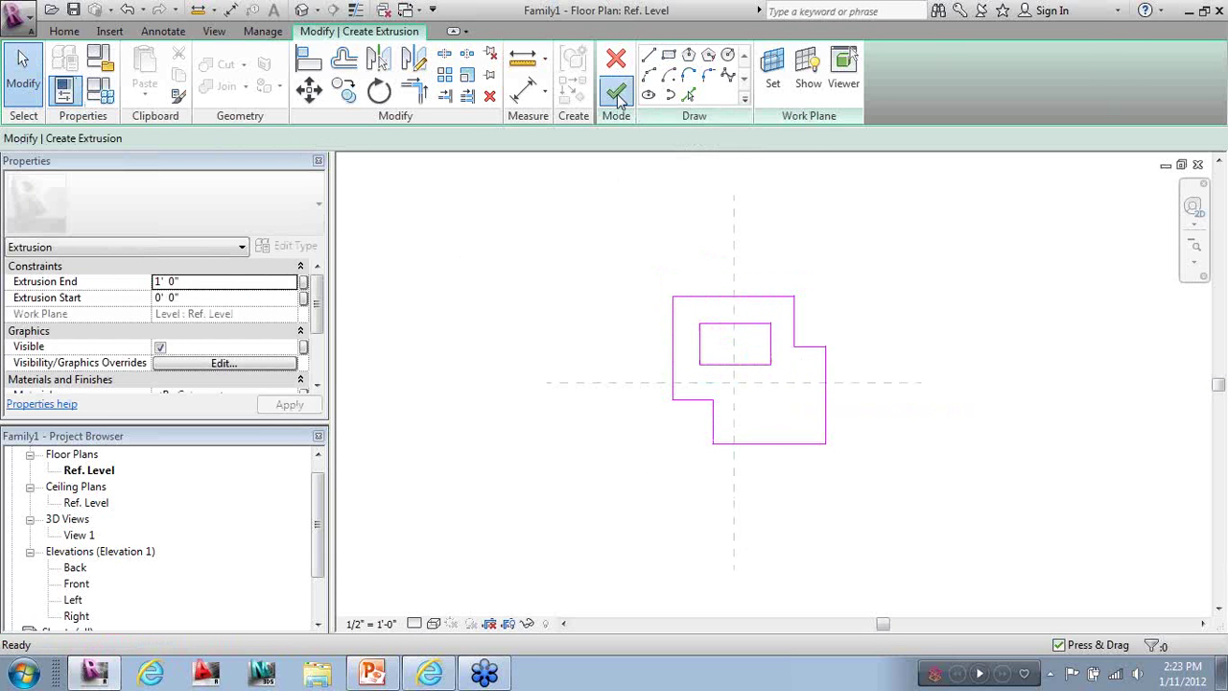
In the 3D view, raise the extrusion's top to about 2' 1", then return to Ref. Level
left_click(929, 310)
left_click(302, 9)
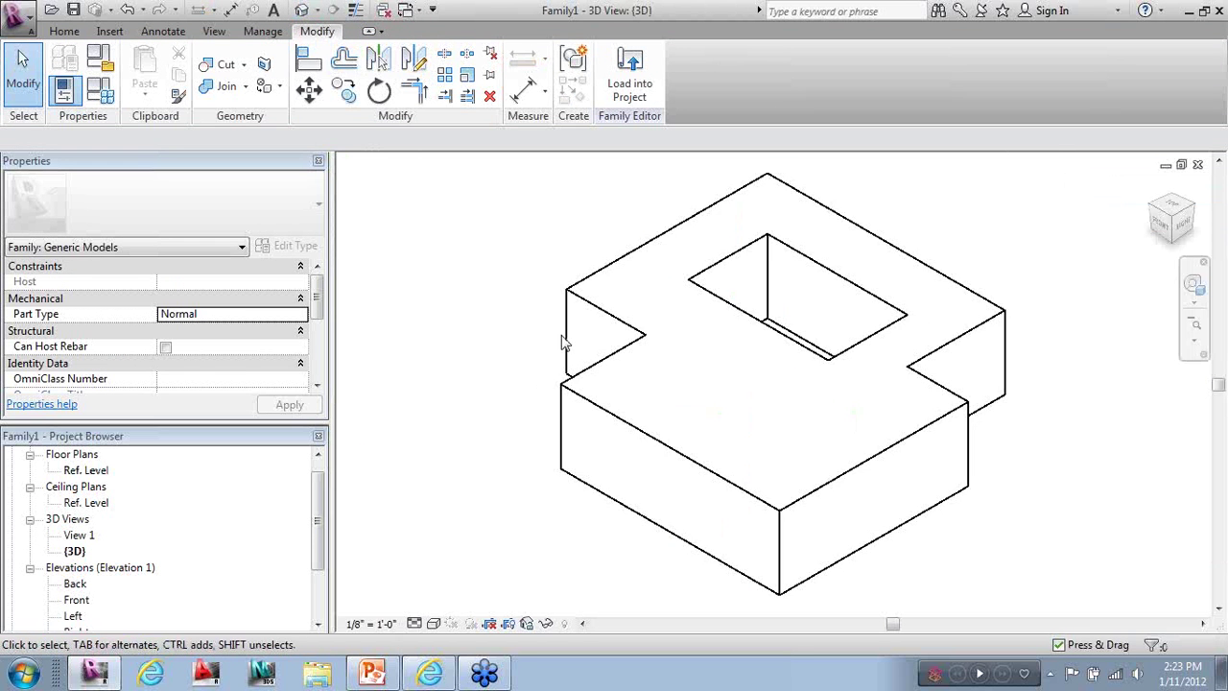
middle_click_drag(596, 387, 845, 373, "shift")
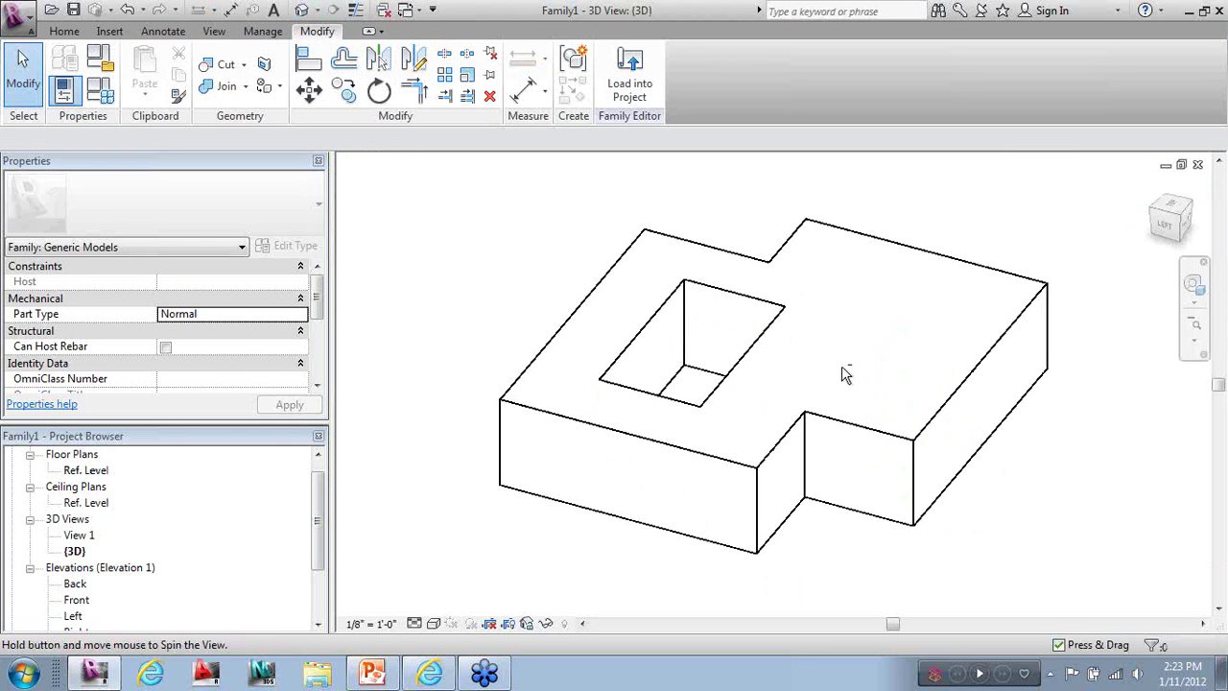
left_click(724, 382)
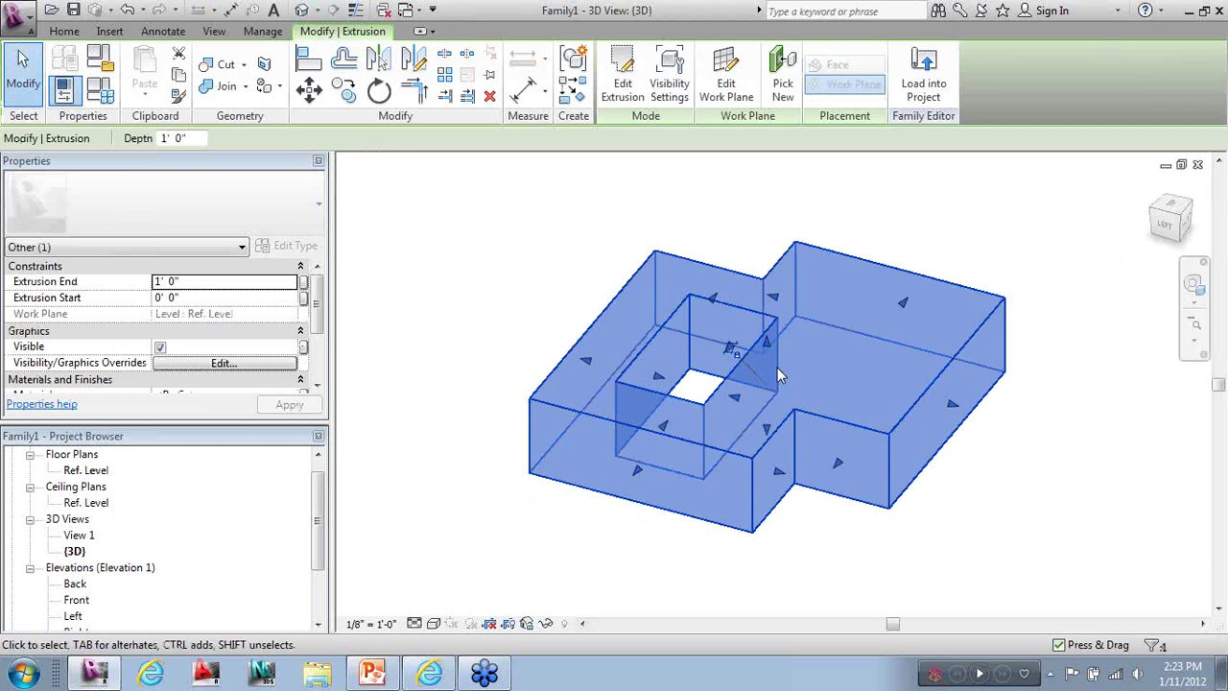
left_click_drag(773, 343, 778, 269)
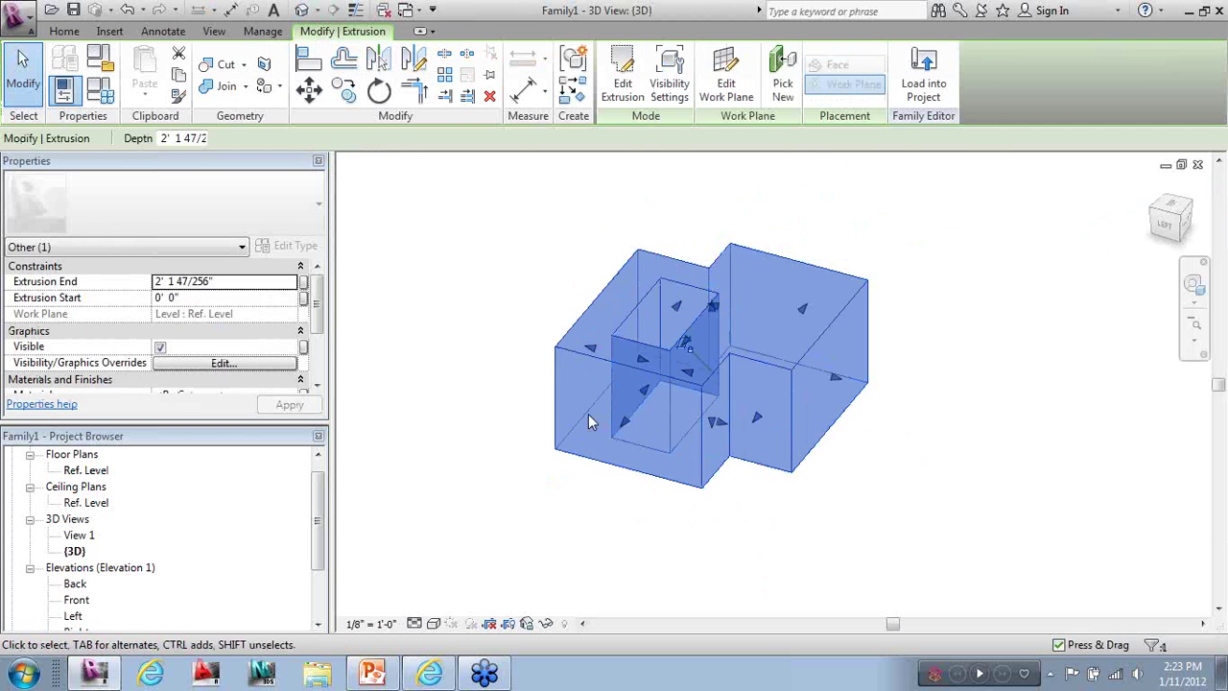
left_click(1038, 392)
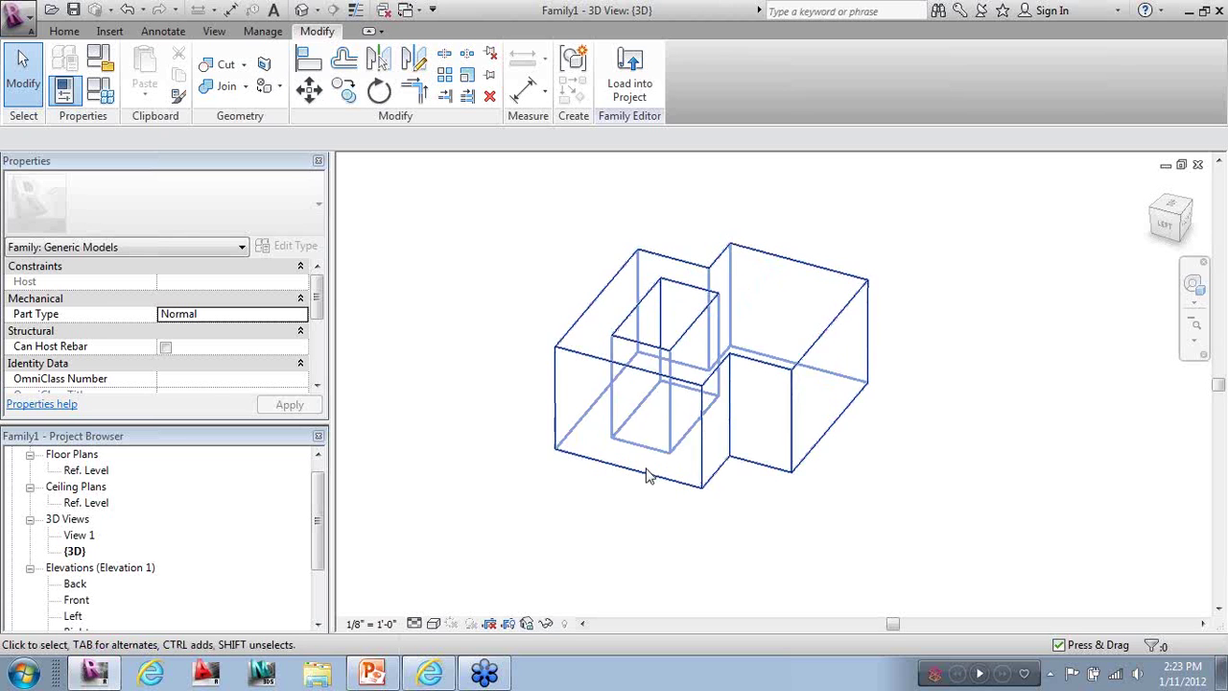
double_click(96, 471)
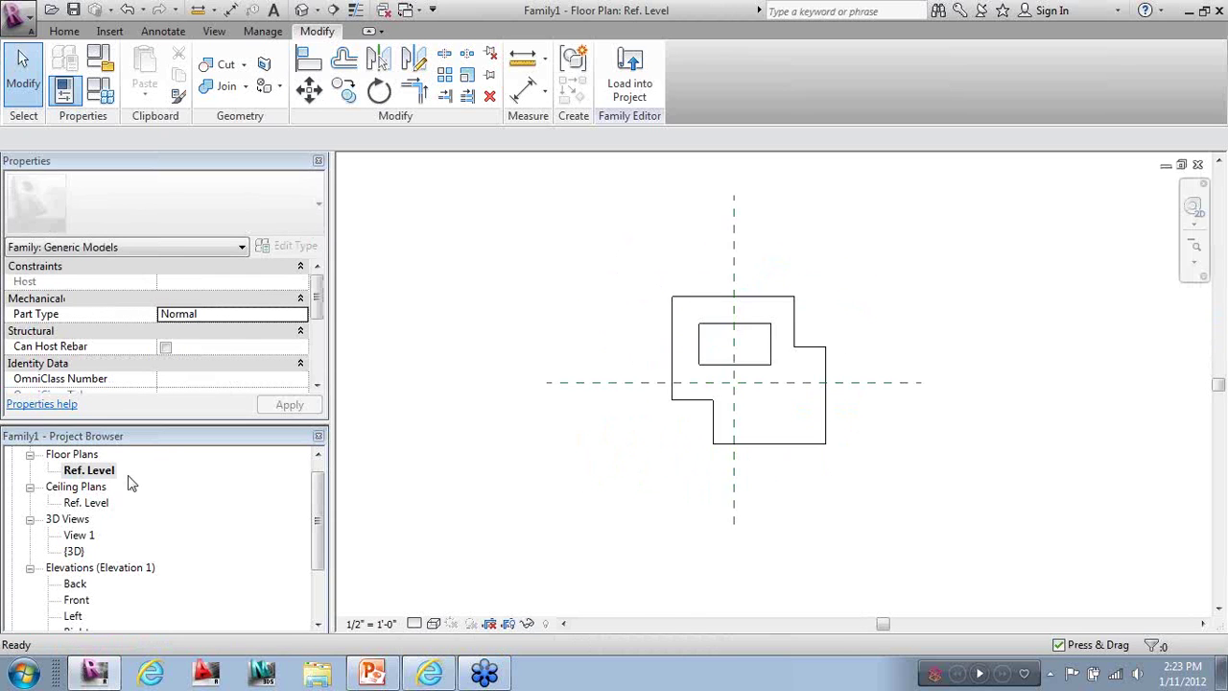
Move the extrusion far to the right, clear of the reference-plane crossing
scroll(452, 425, "down", 3)
left_click(620, 345)
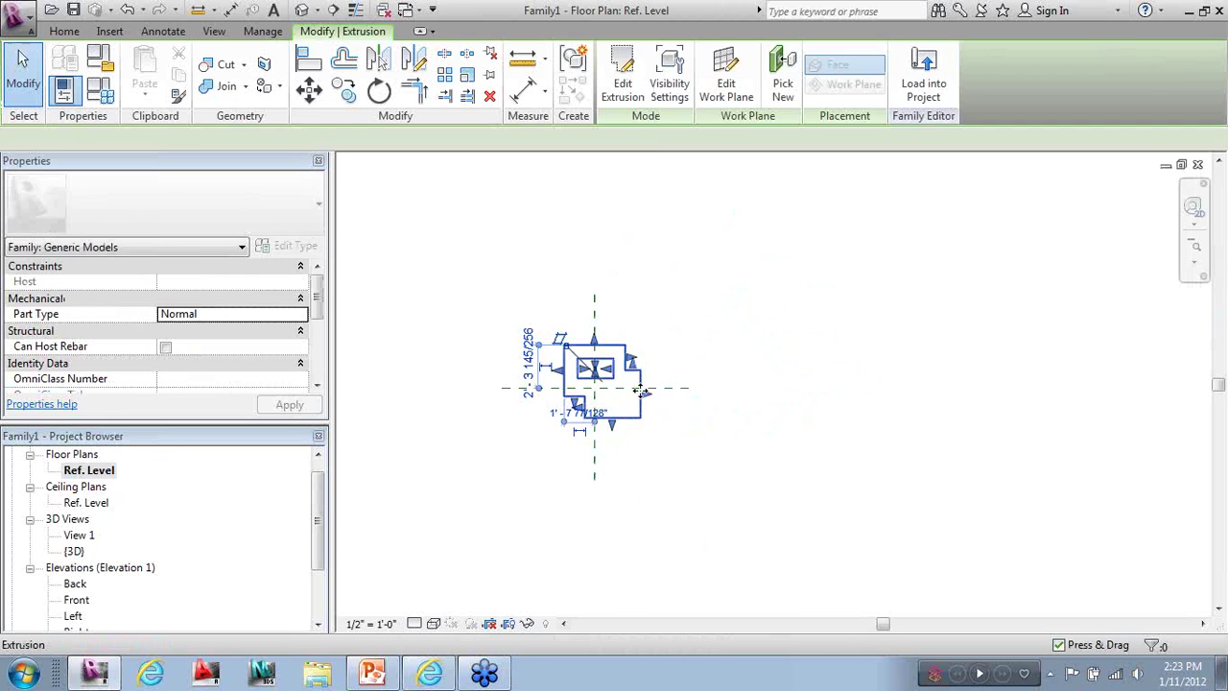
left_click_drag(641, 412, 1142, 278)
left_click(712, 485)
scroll(572, 451, "down", 1)
left_click(1001, 332)
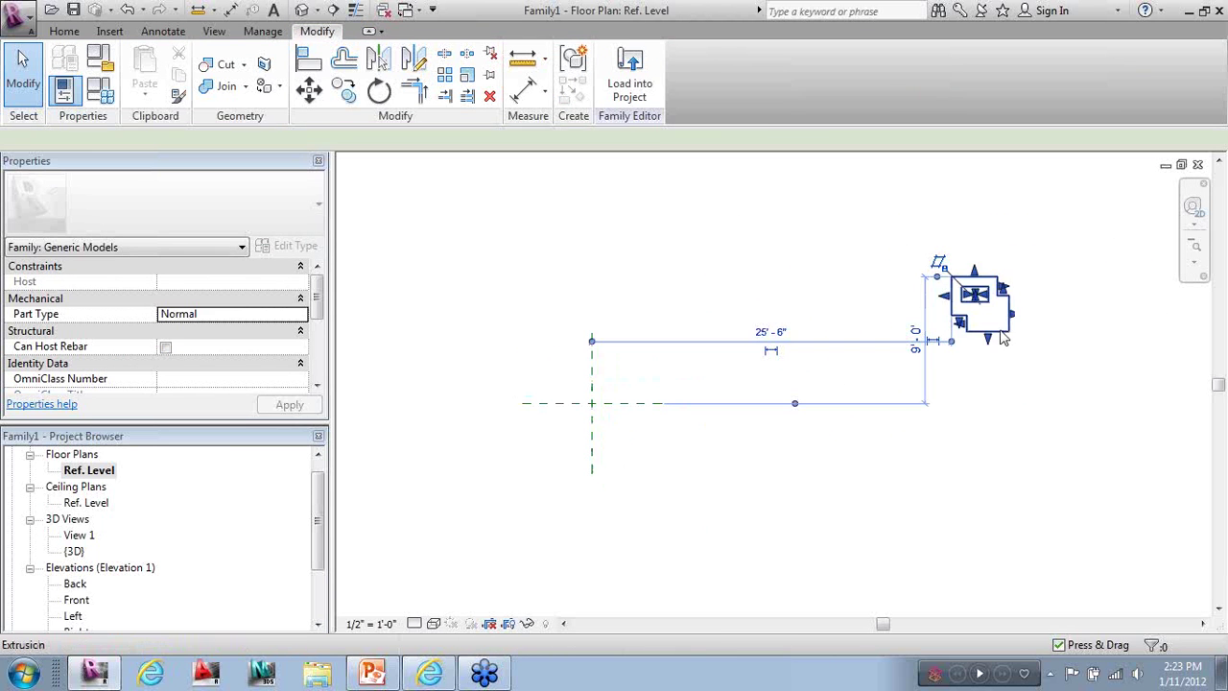
left_click_drag(1087, 321, 1185, 287)
left_click(828, 482)
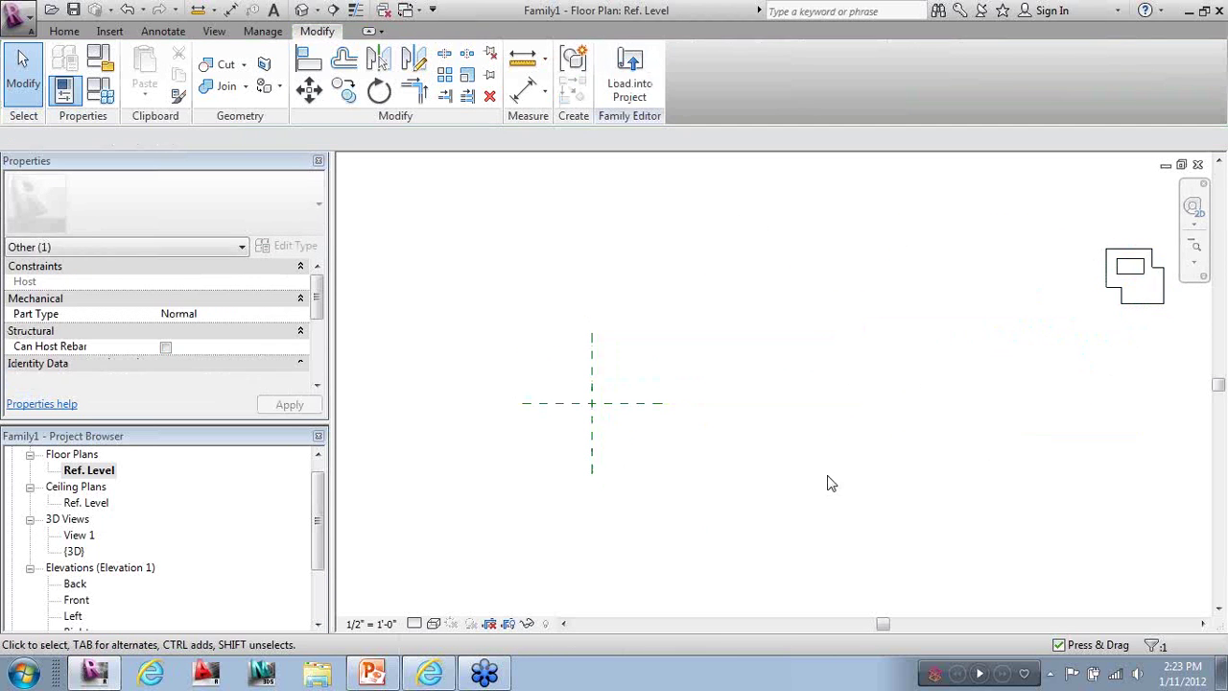
Zoom in on the reference-plane intersection and start a solid blend
scroll(567, 416, "up", 4)
scroll(617, 420, "up", 2)
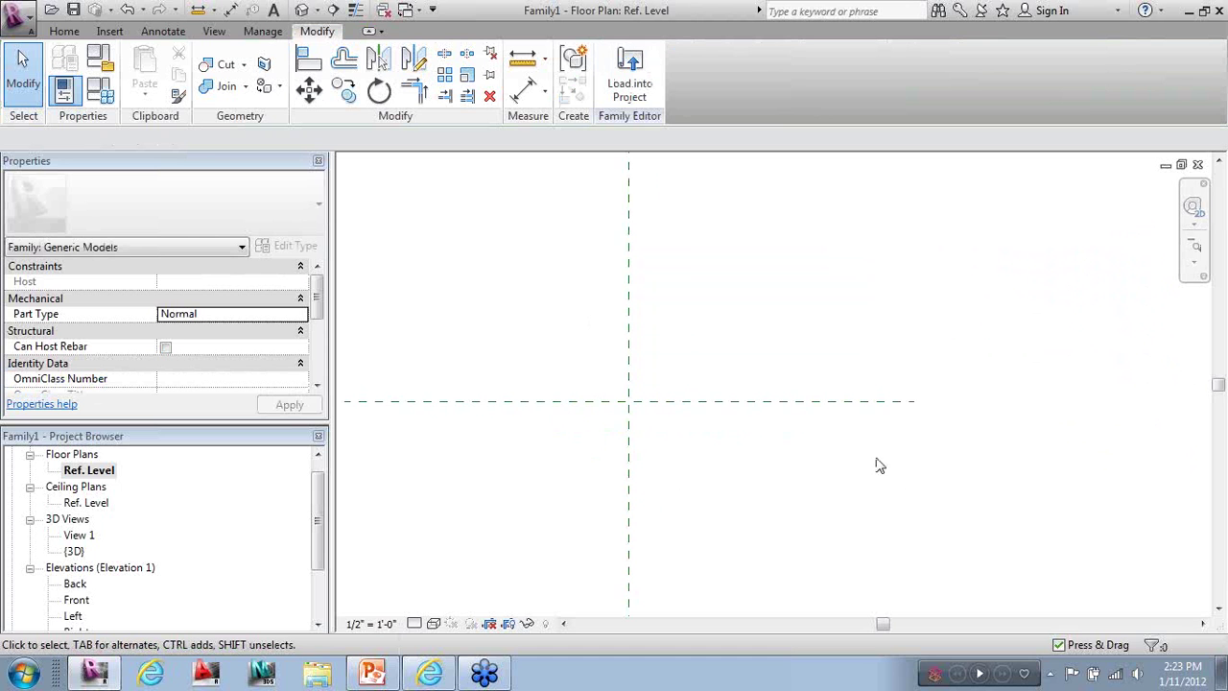
scroll(708, 437, "up", 1)
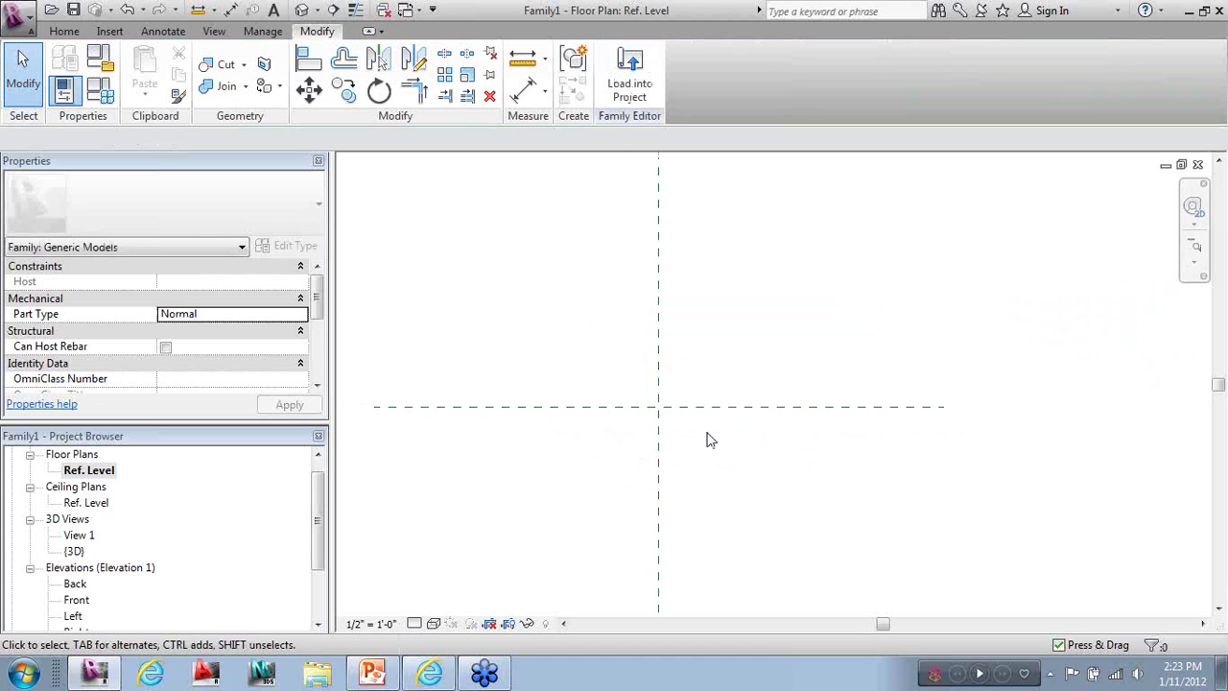
left_click(67, 32)
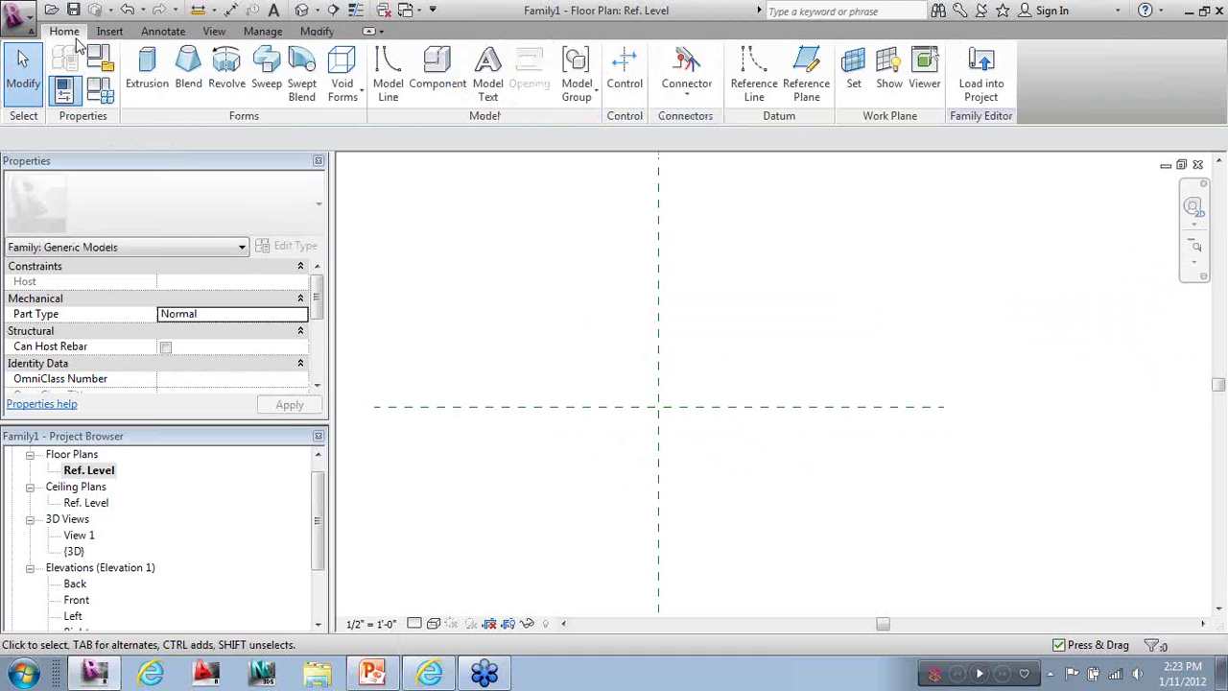
left_click(188, 69)
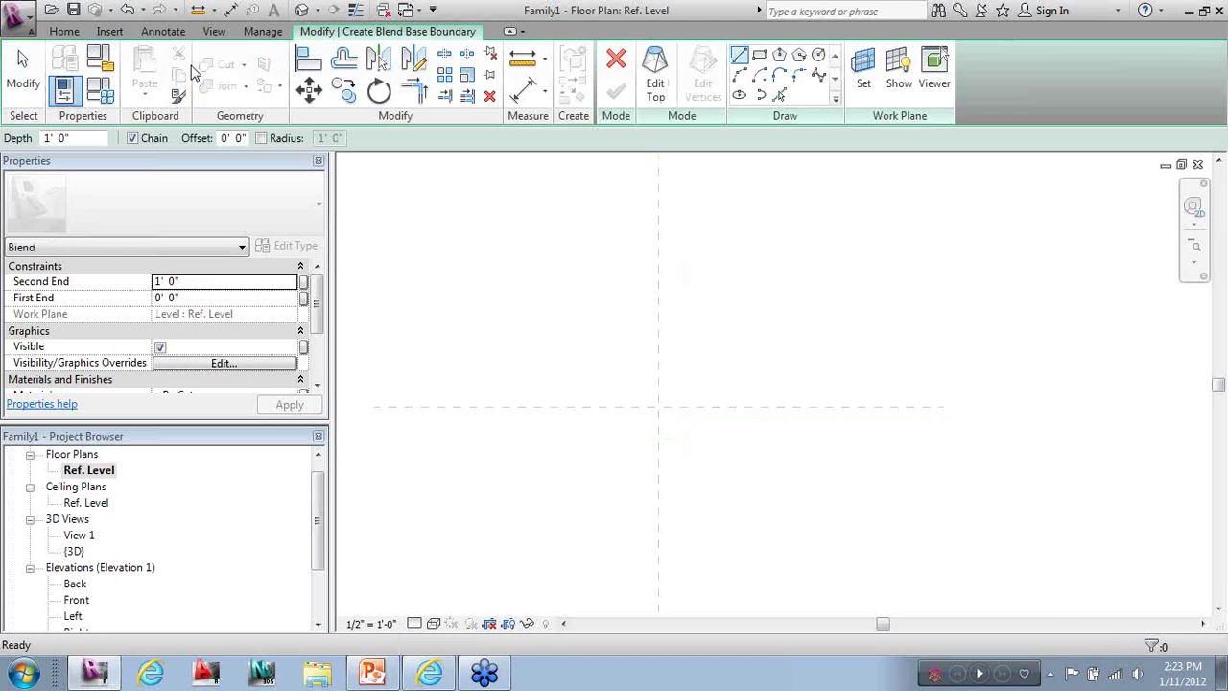
Sketch a 4' 7" by 3' 8" rectangle base across the reference-plane crossing
left_click(760, 55)
left_click(546, 303)
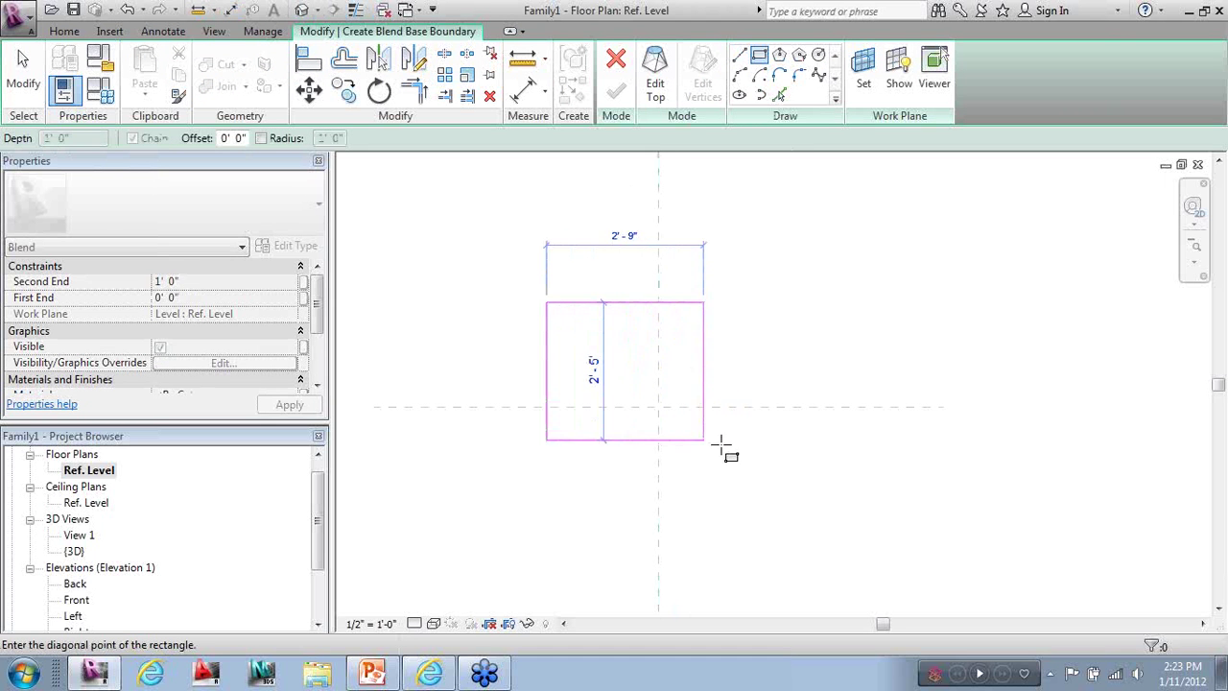
left_click(808, 512)
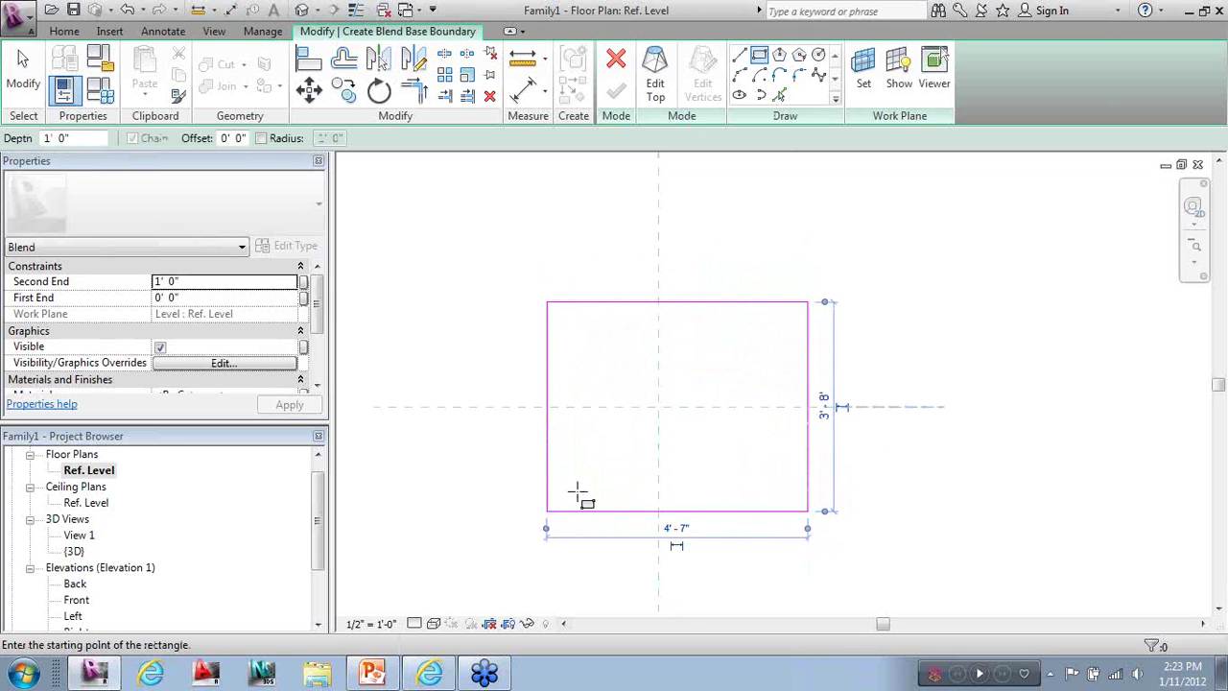
Draw the blend's top as a 1' 2" radius circle centred on the crossing
left_click(657, 96)
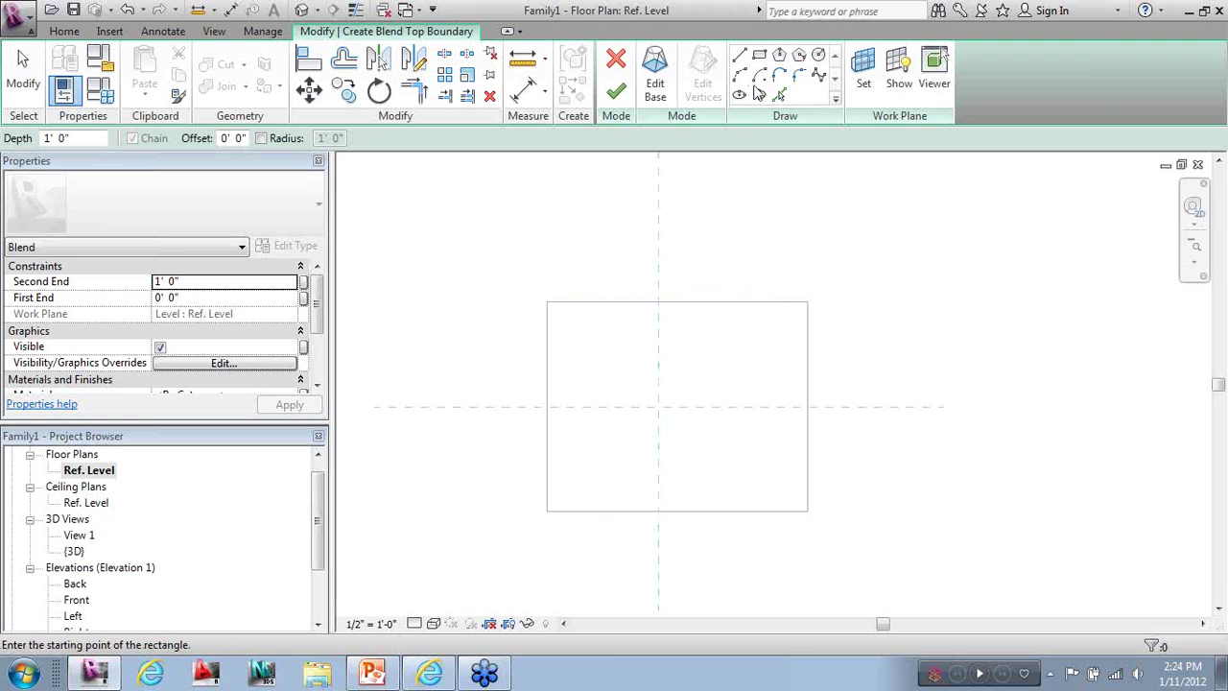
left_click(819, 57)
left_click(679, 399)
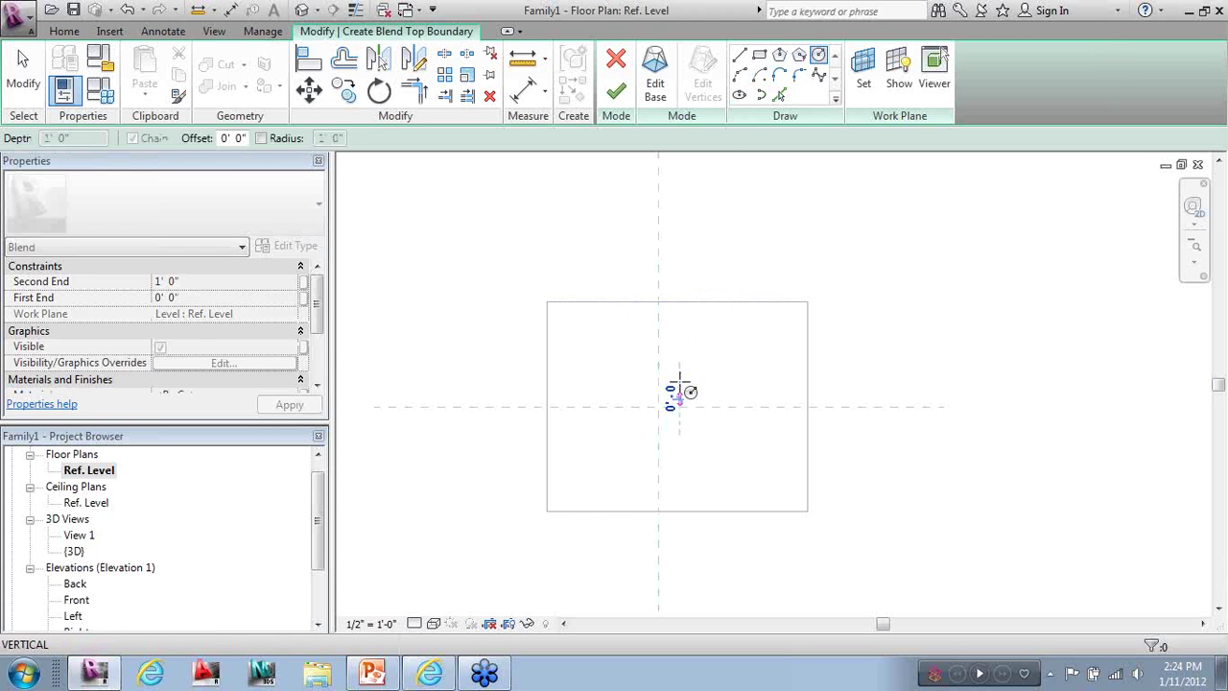
left_click(687, 332)
key("Escape")
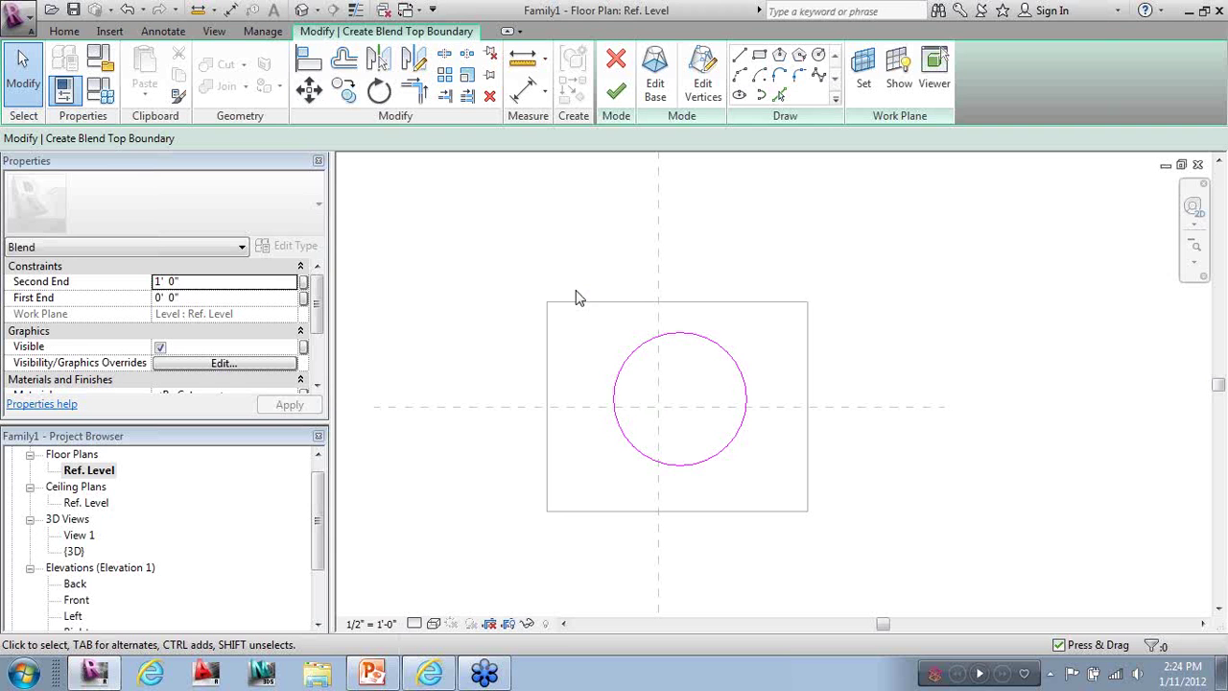
Back in the base sketch, pull the rectangle's top edge upward
left_click(655, 78)
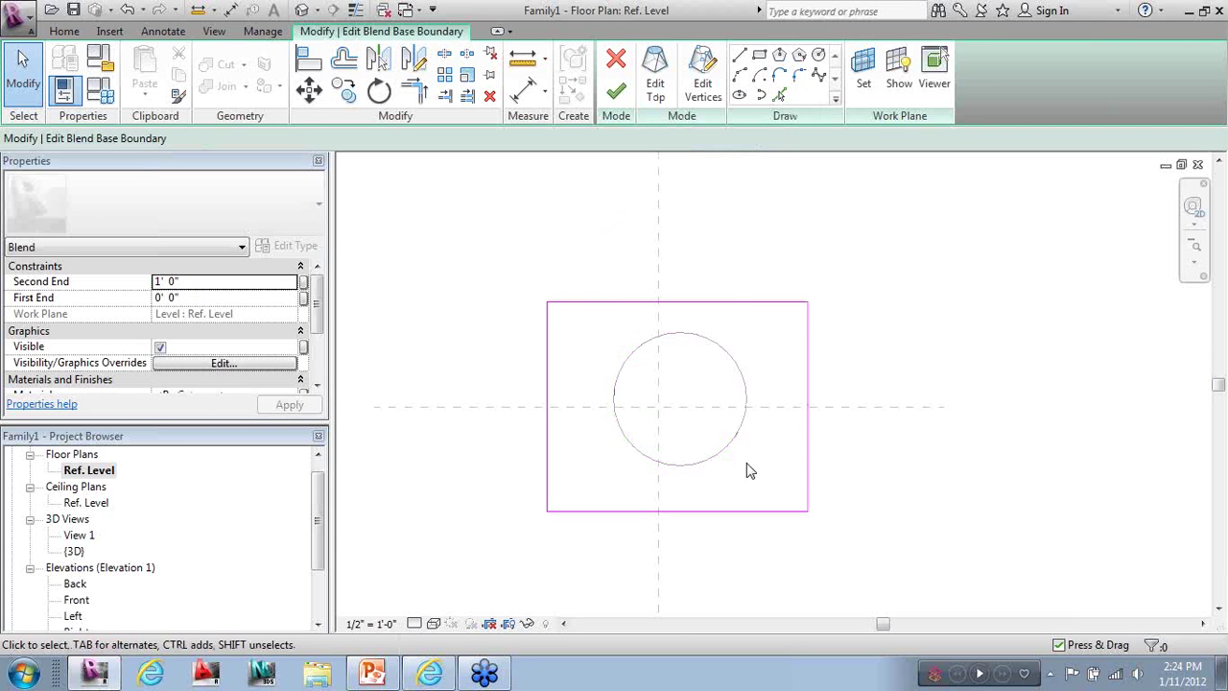
left_click(734, 303)
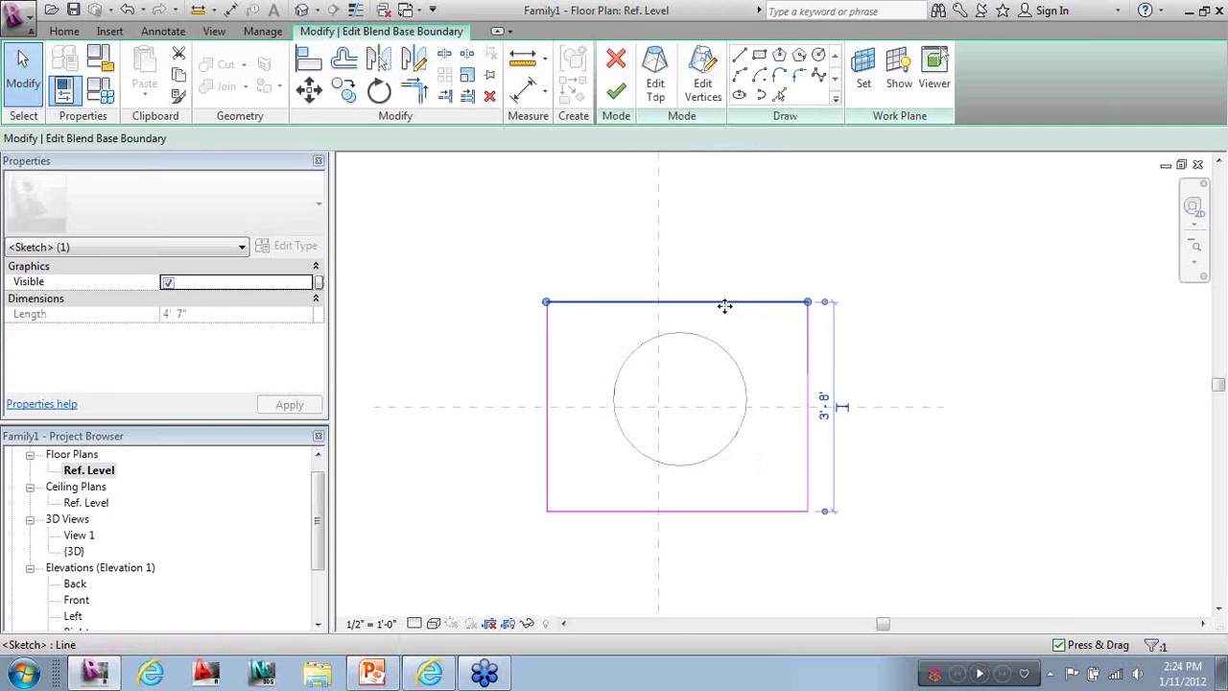
left_click_drag(723, 303, 726, 278)
left_click(937, 392)
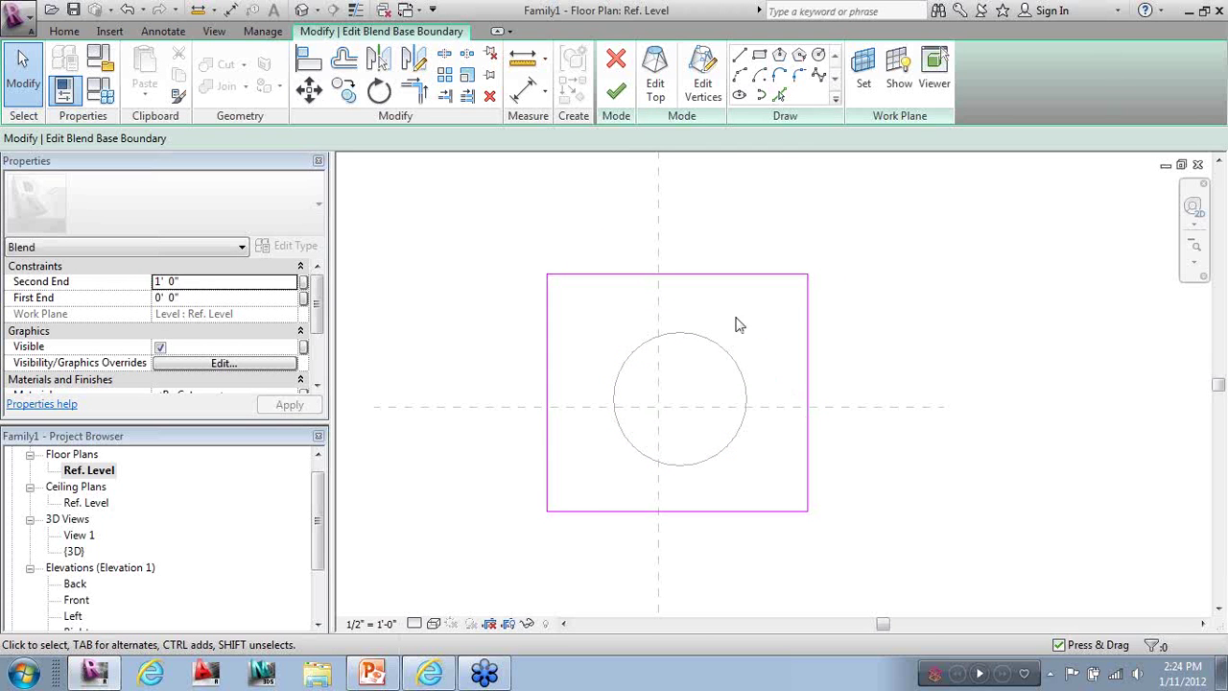
Finish the blend and view it shaded in the default 3D view
left_click(616, 91)
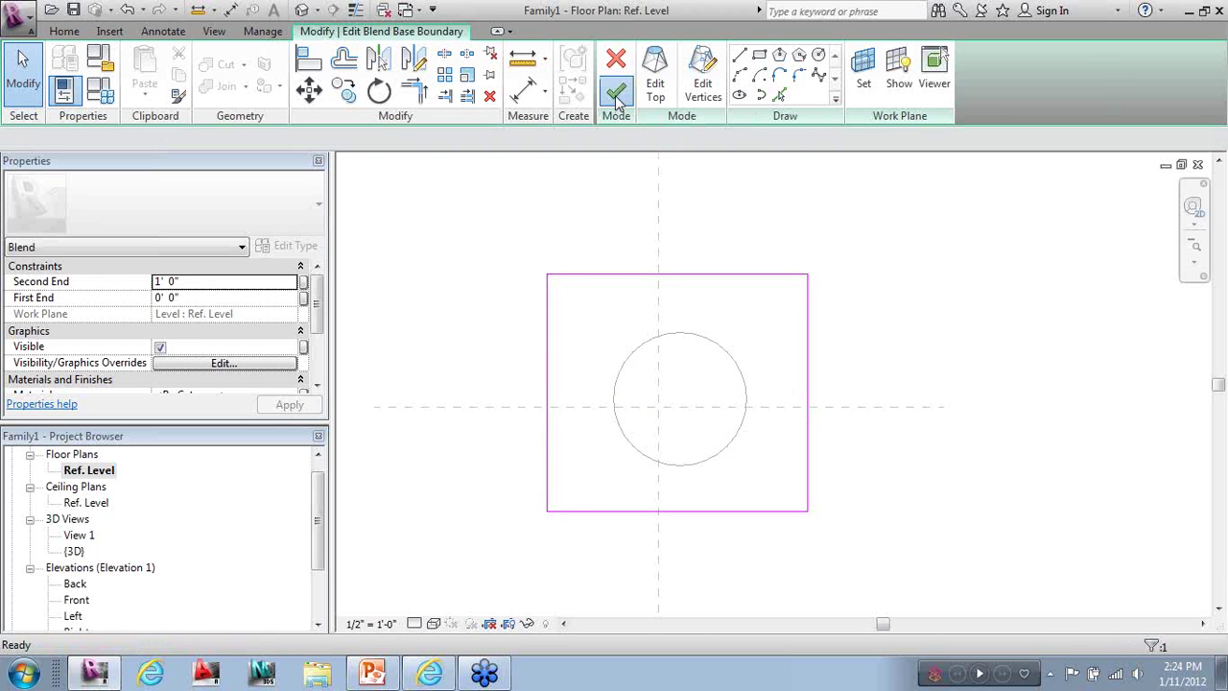
left_click(301, 10)
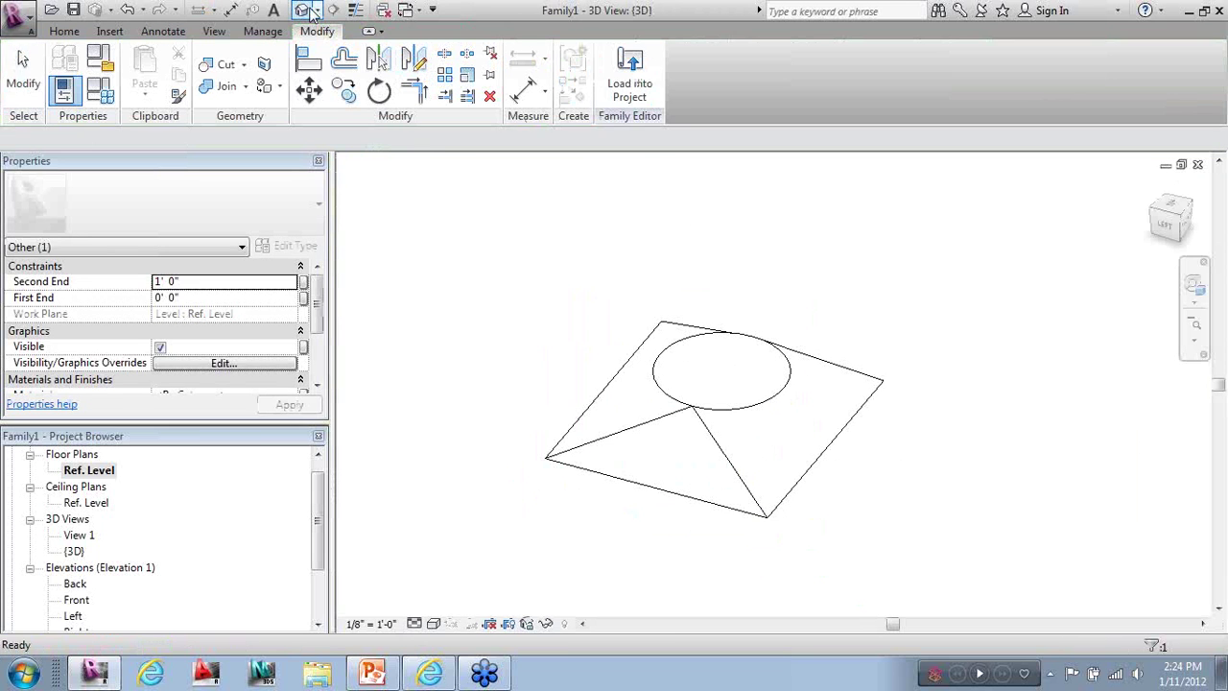
left_click(432, 624)
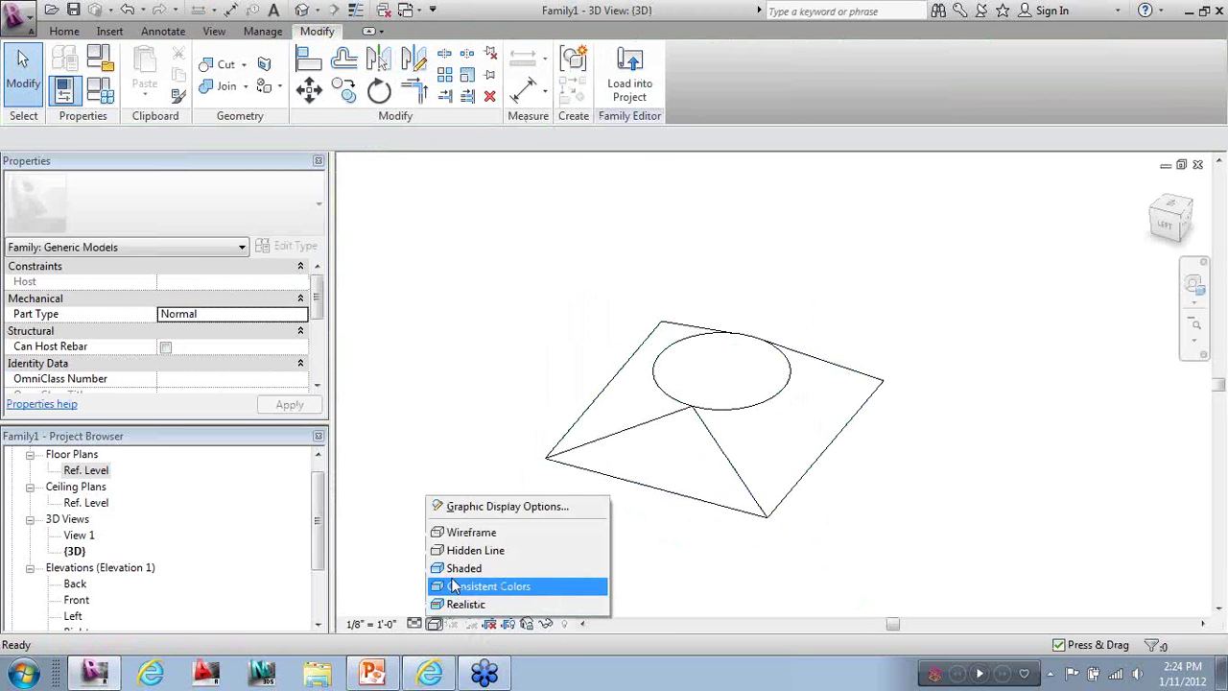
left_click(460, 568)
middle_click_drag(515, 546, 394, 558, "shift")
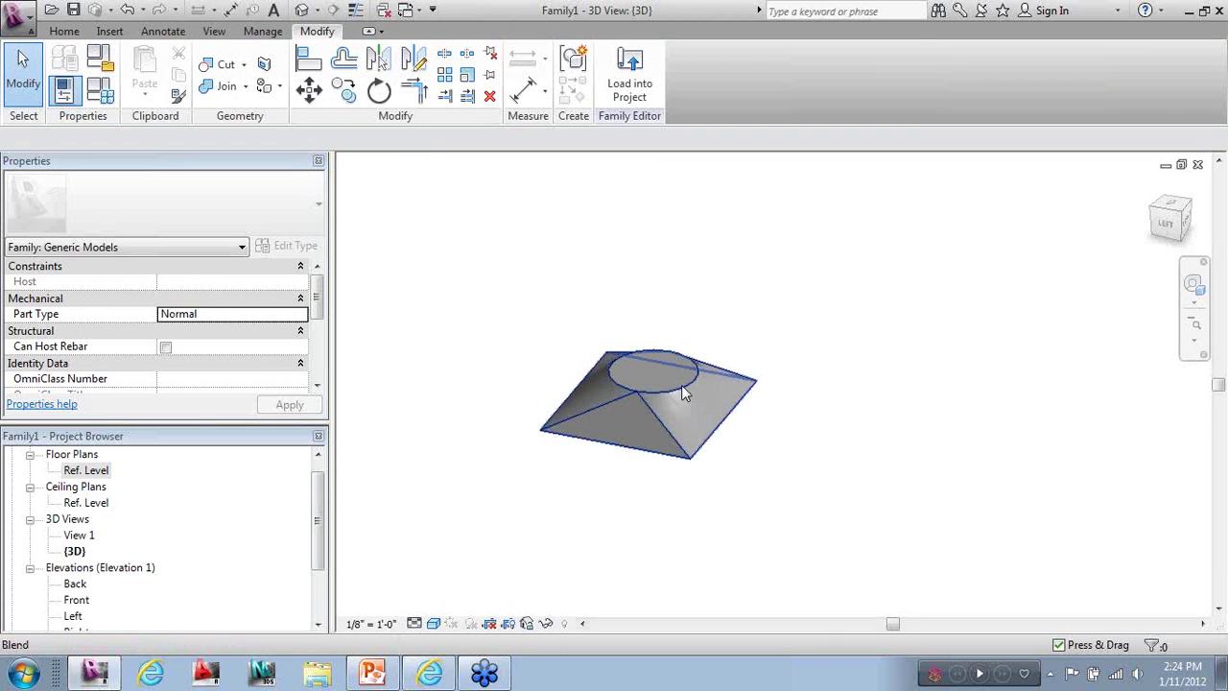
middle_click_drag(686, 395, 660, 509, "shift")
Raise the blend's top, then set its Second End to 6' 0" in Properties
left_click(765, 376)
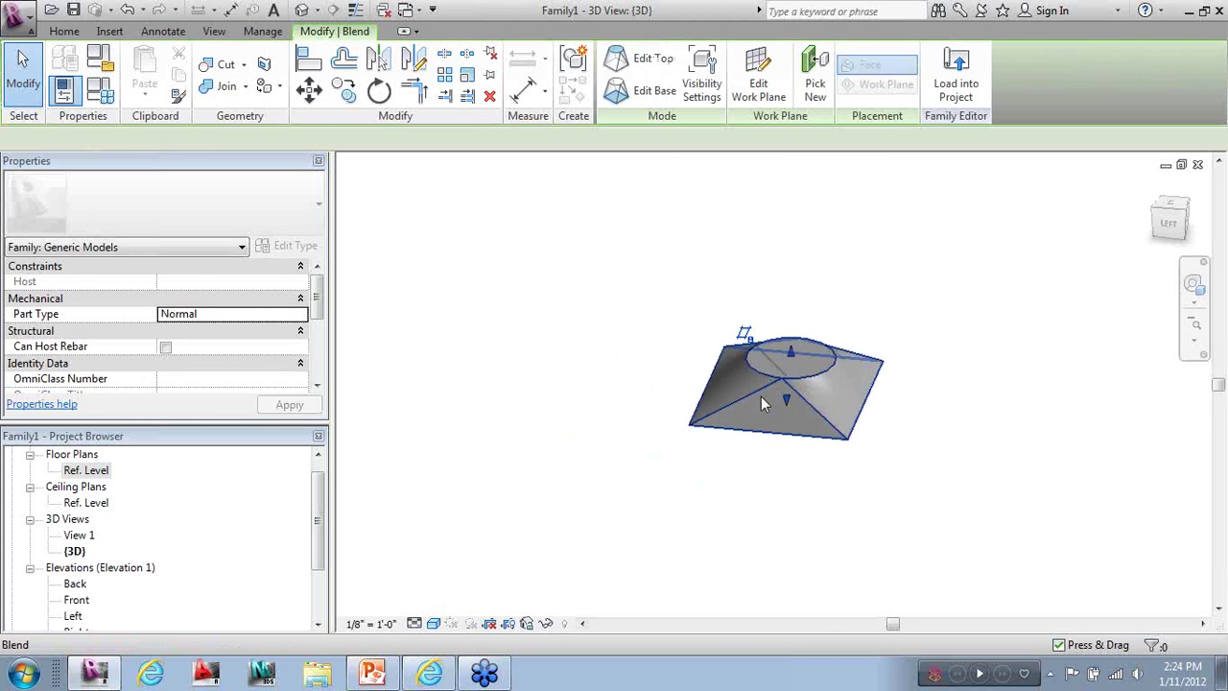
middle_click_drag(765, 376, 806, 365, "shift")
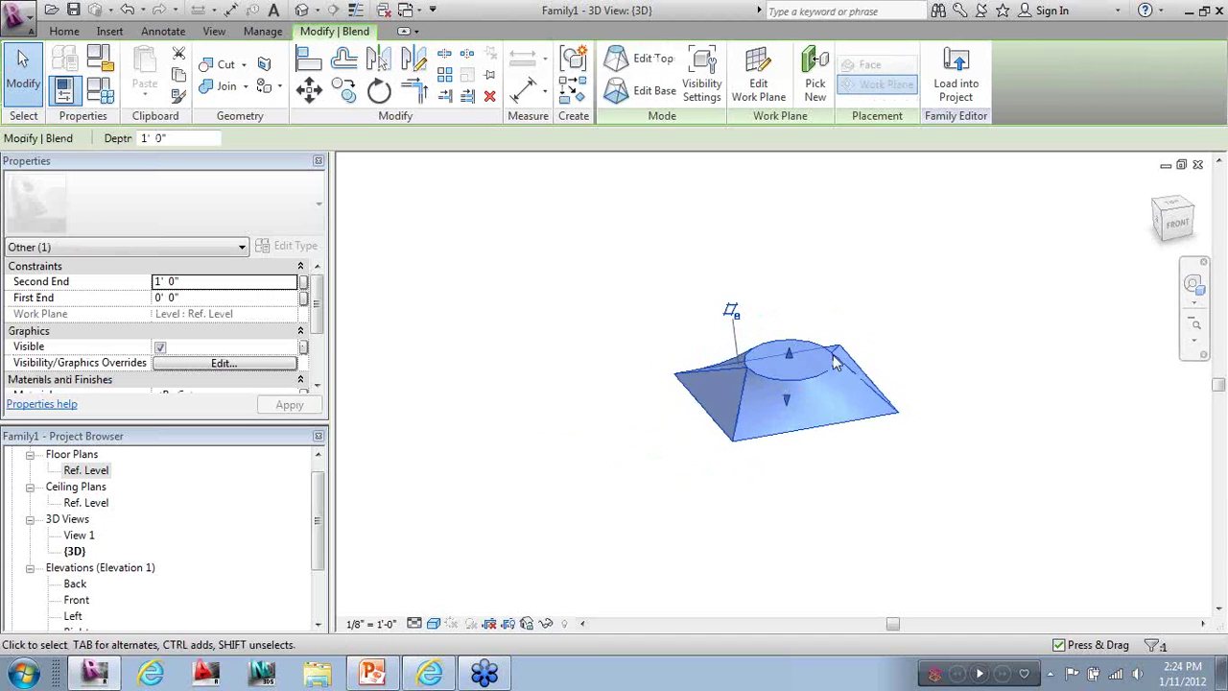
mouse_move(796, 363)
left_mouse_down()
mouse_move(801, 252)
mouse_move(886, 263)
left_mouse_up()
left_click(632, 437)
middle_click_drag(632, 436, 763, 492, "shift")
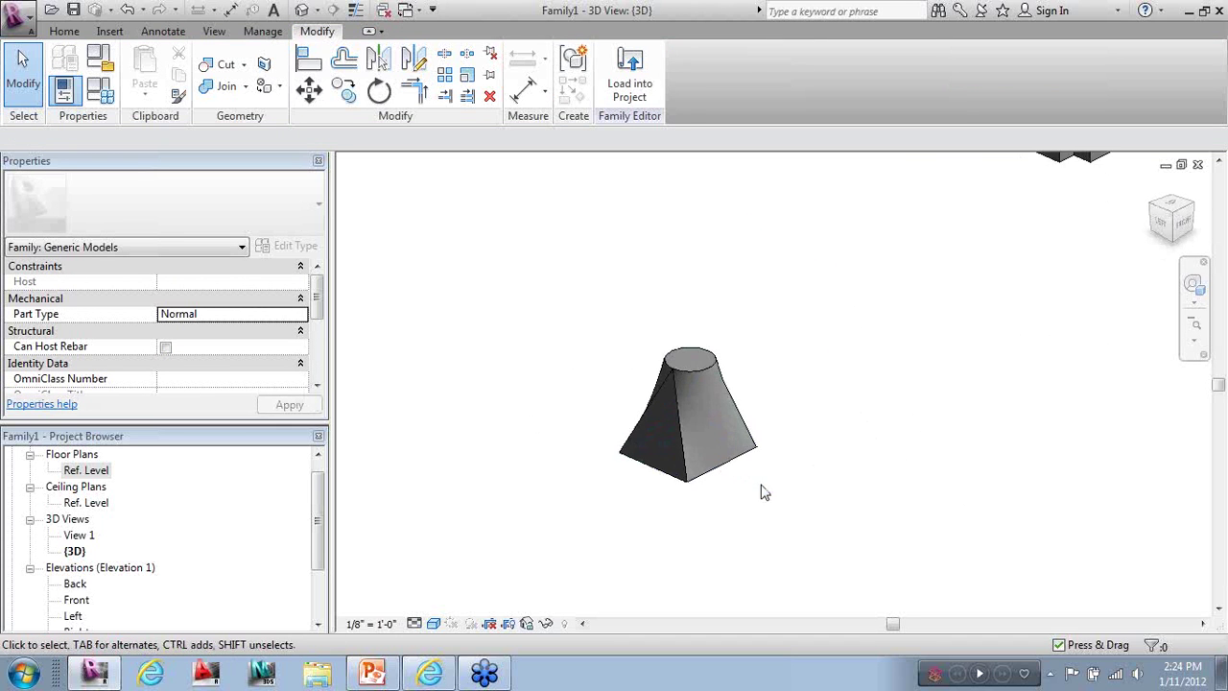
left_click(711, 365)
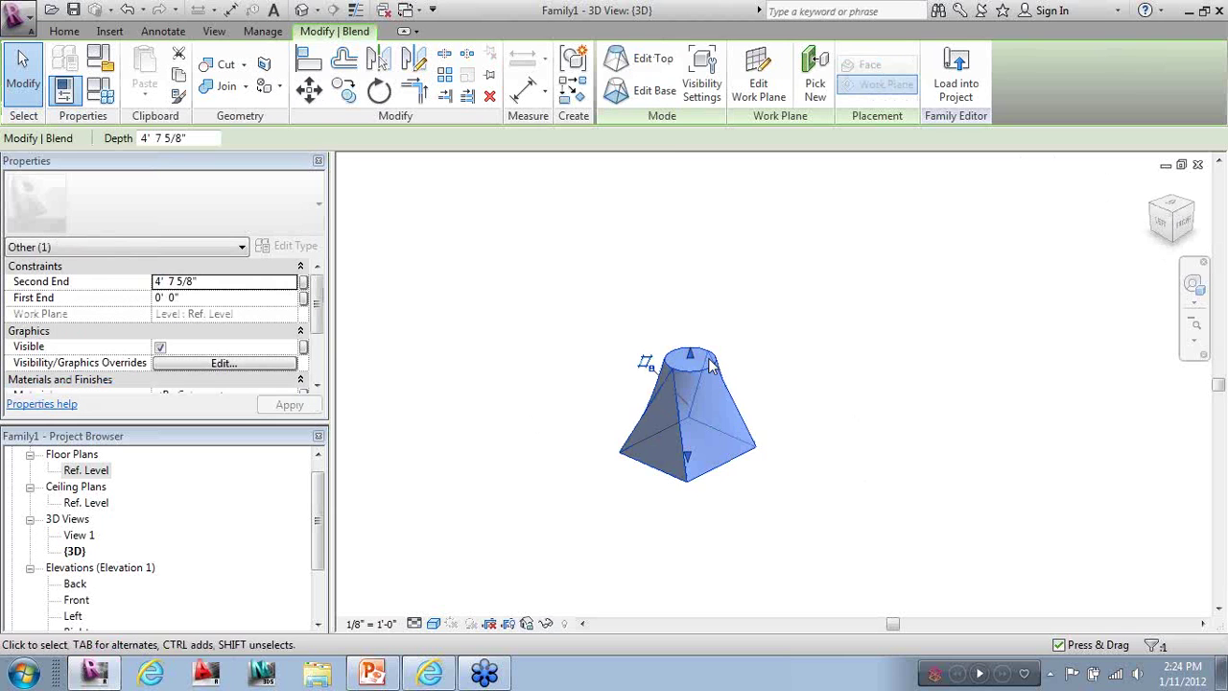
left_click(161, 286)
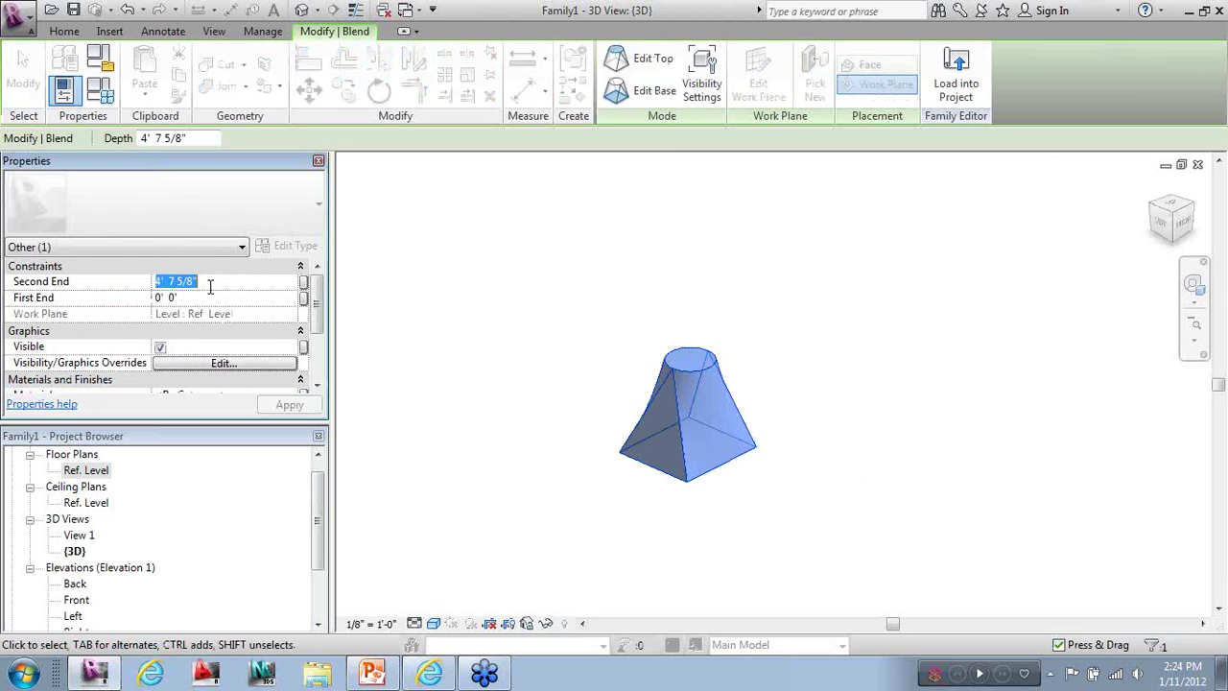
type("6' 0\"")
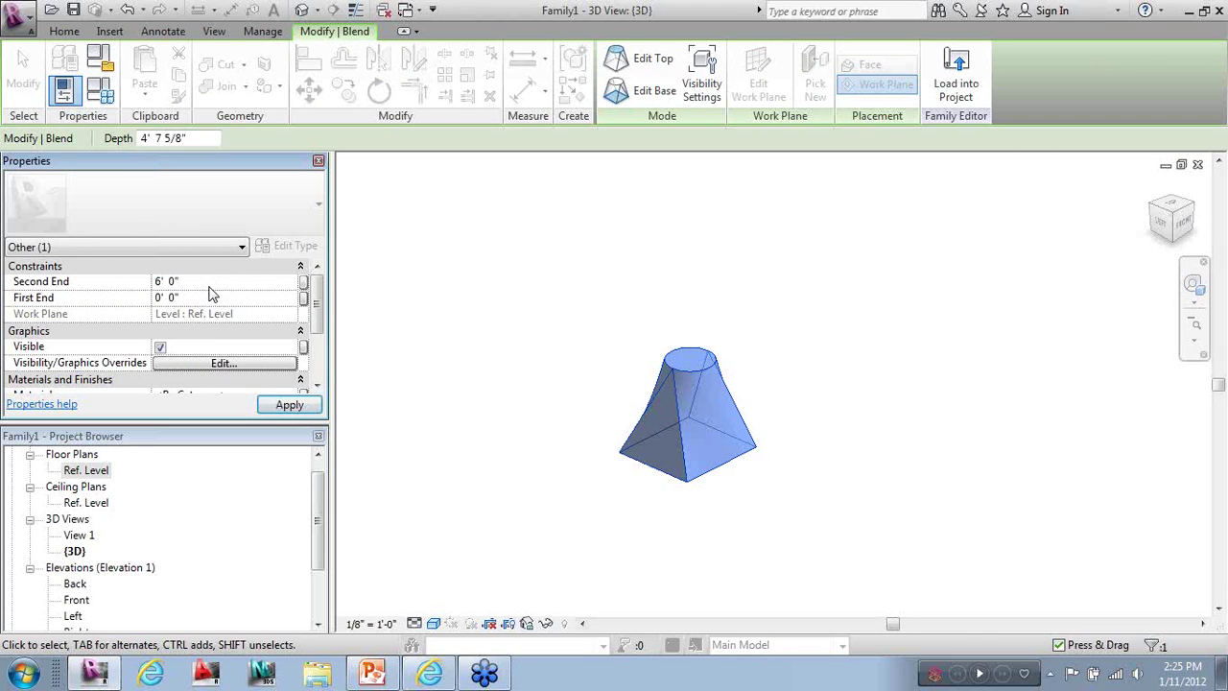
left_click(421, 284)
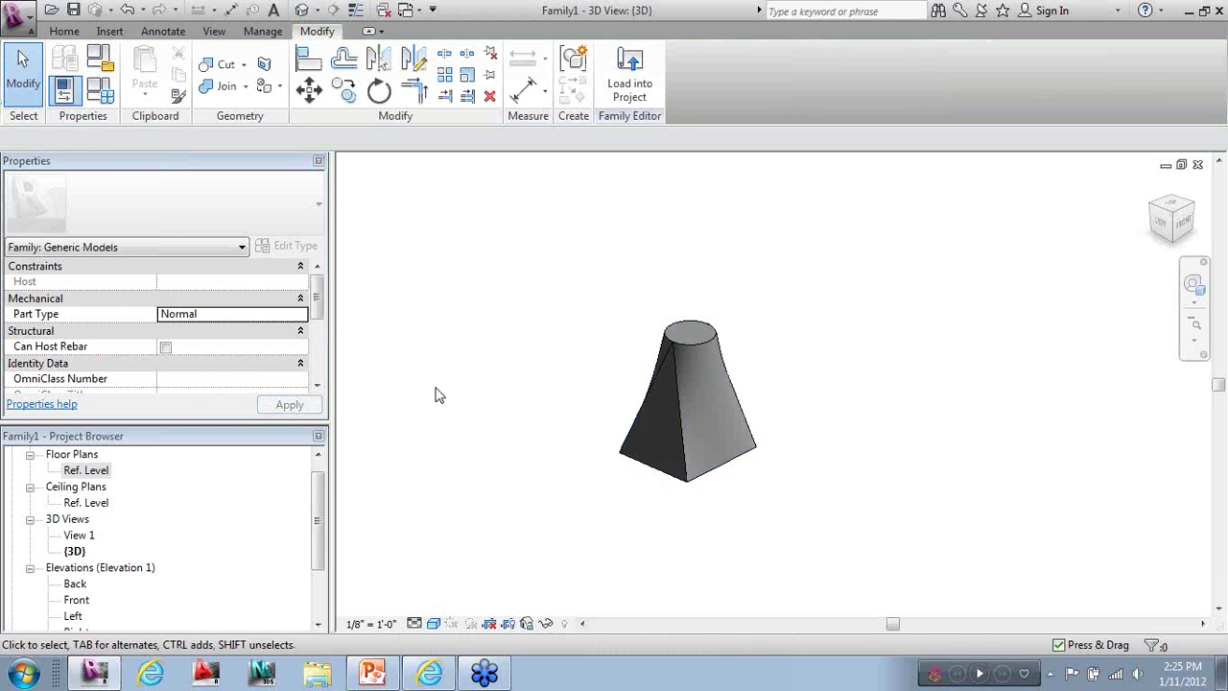
In the Ref. Level plan, drag the blend far right and zoom into the reference-plane crossing
double_click(79, 470)
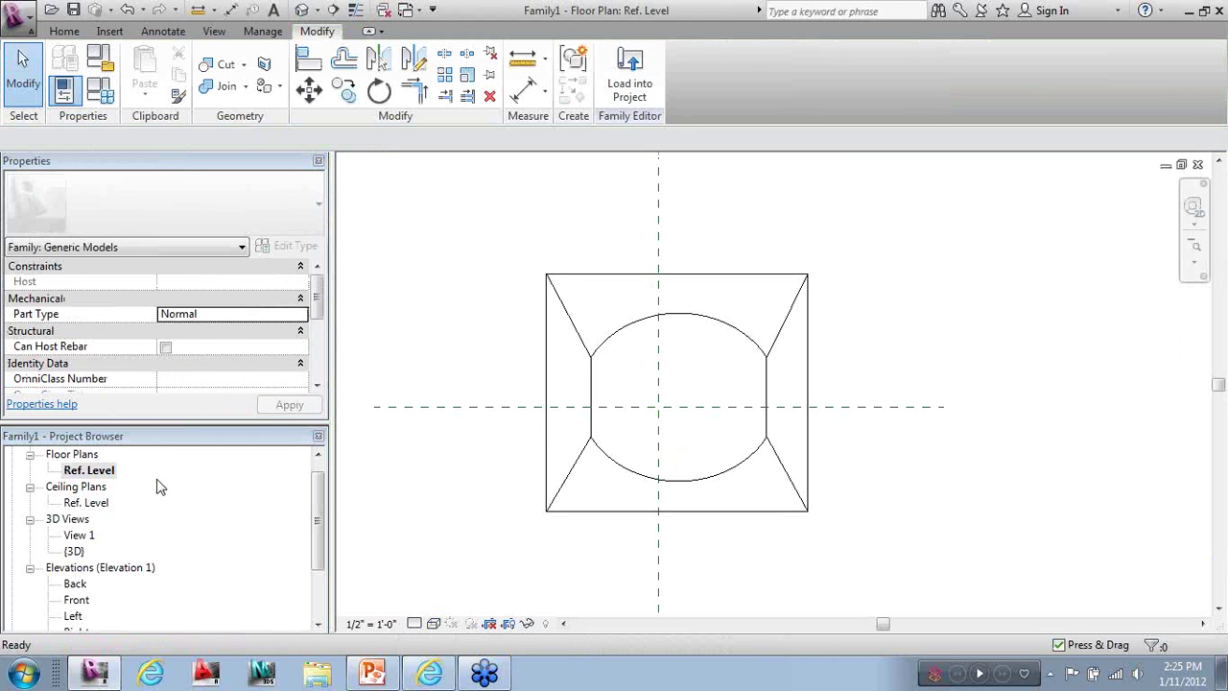
left_click(543, 508)
scroll(509, 475, "down", 6)
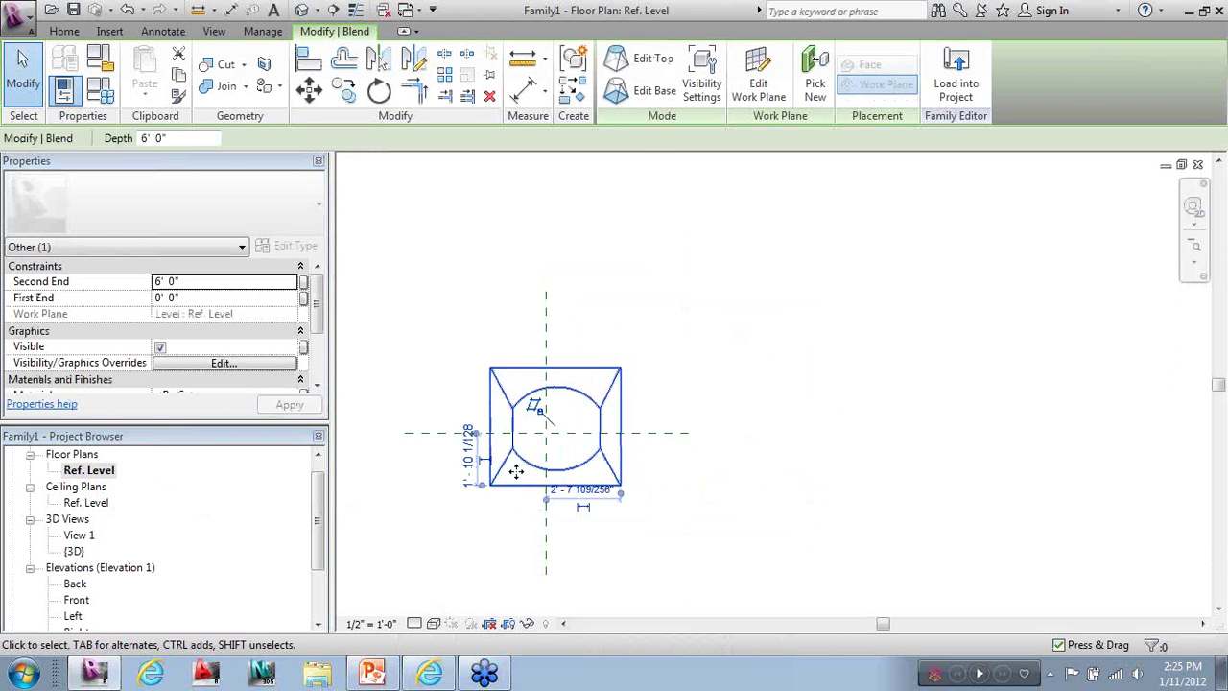
left_click(511, 421)
left_click_drag(510, 415, 1110, 434)
left_click(582, 310)
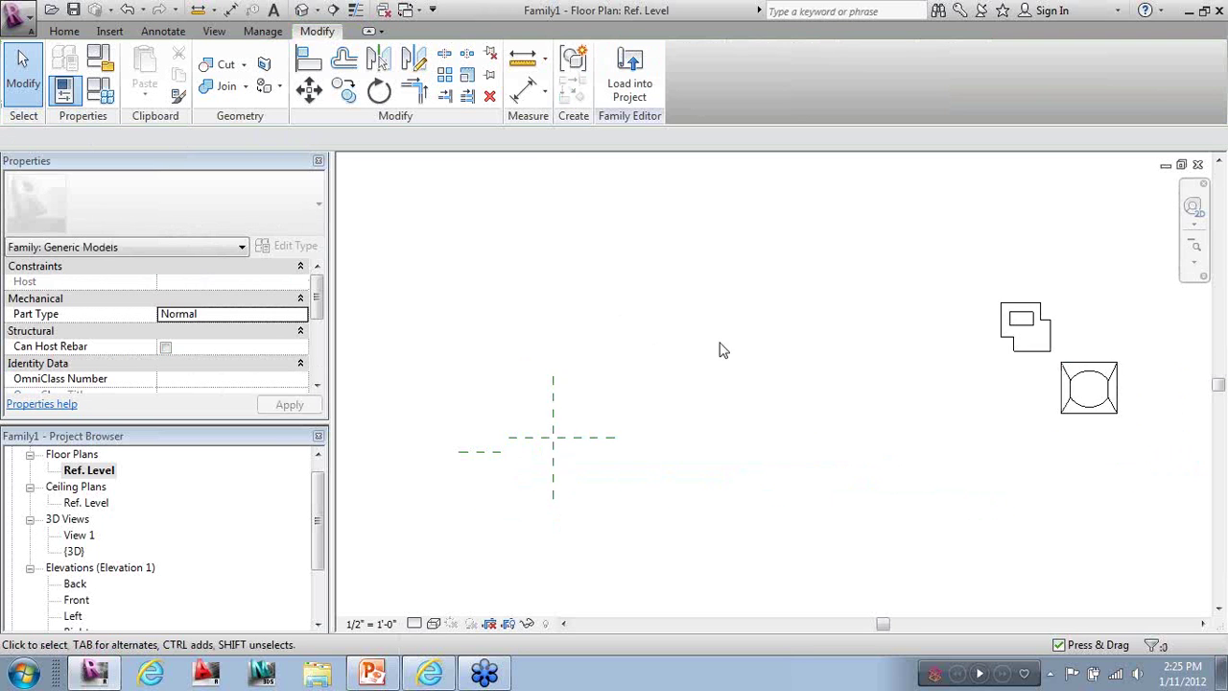
scroll(562, 375, "up", 4)
scroll(467, 483, "up", 2)
scroll(650, 469, "up", 1)
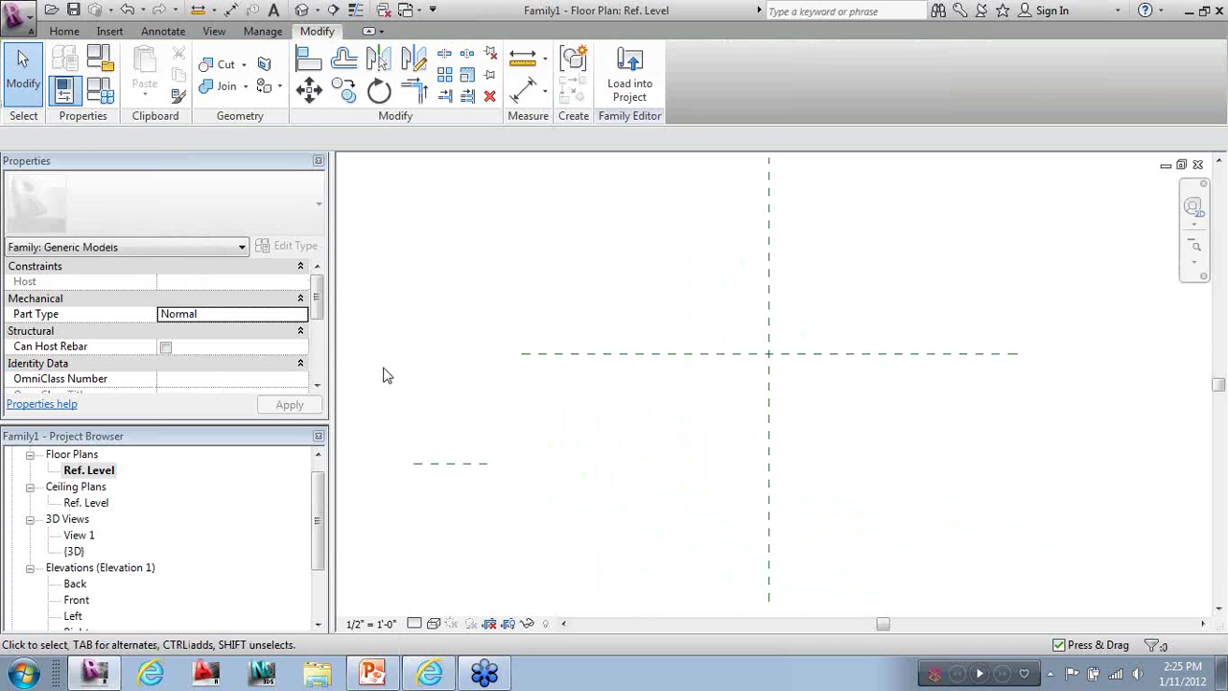
middle_click_drag(597, 415, 594, 450)
left_click(75, 32)
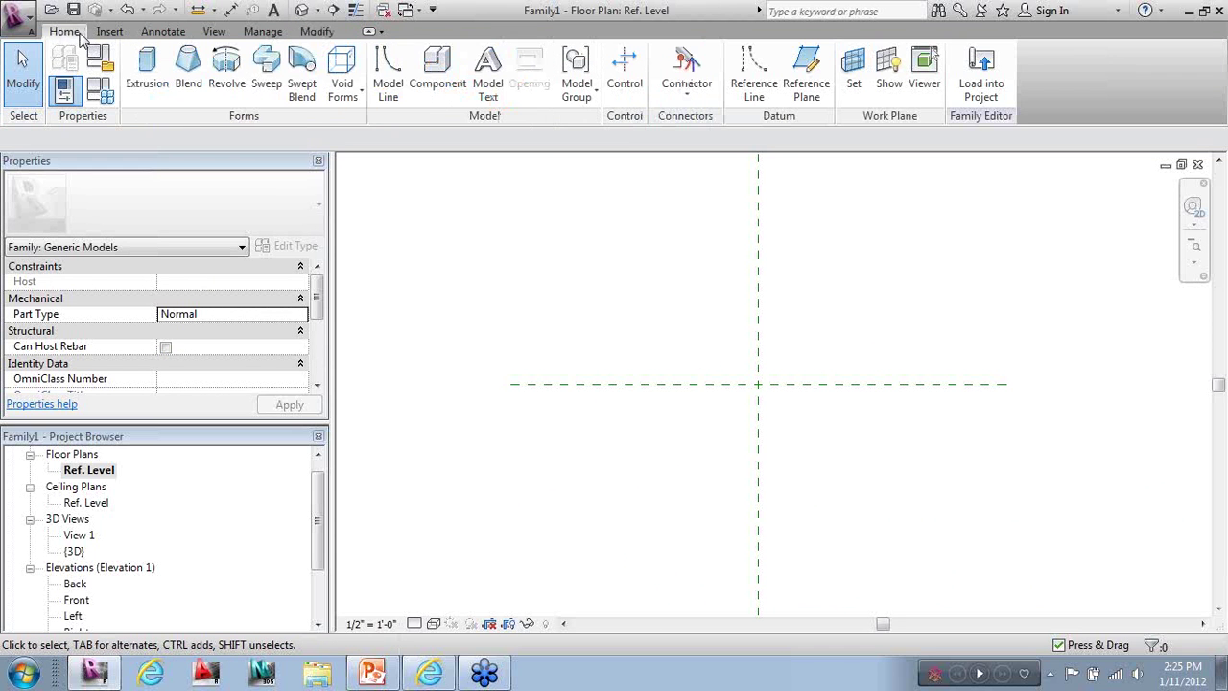
Start a solid revolve and sketch the profile's upper right edges, including the upper notch
left_click(238, 85)
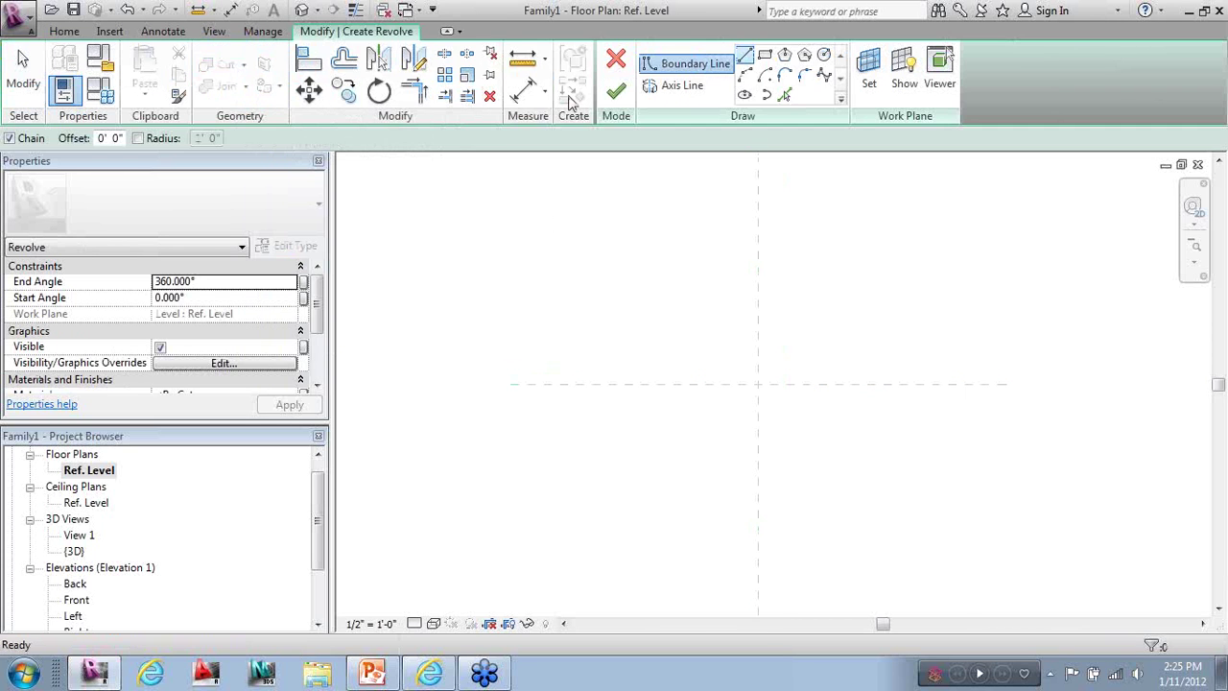
left_click(745, 57)
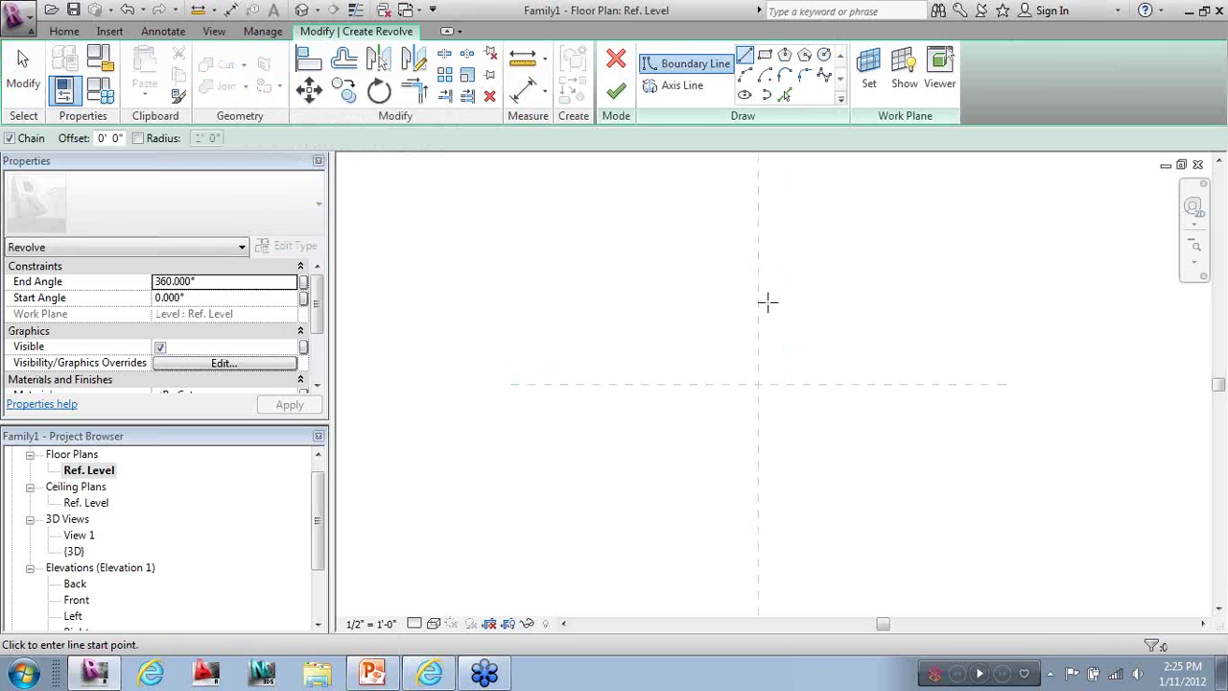
left_click(759, 299)
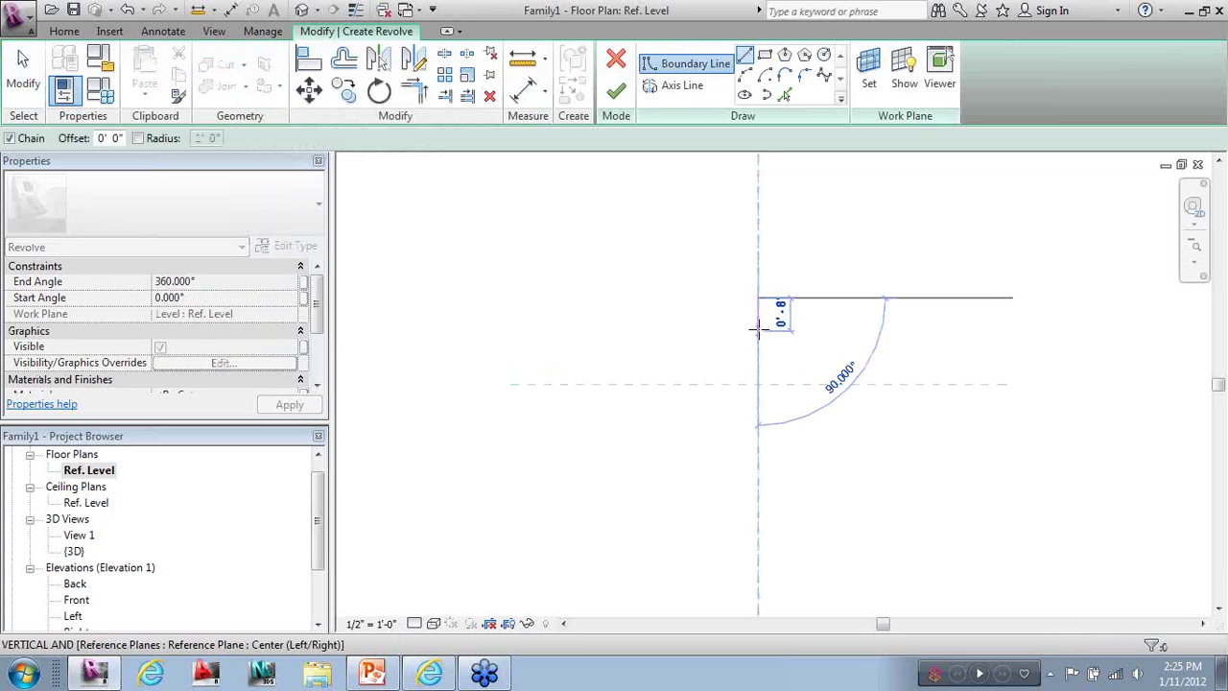
left_click(746, 332)
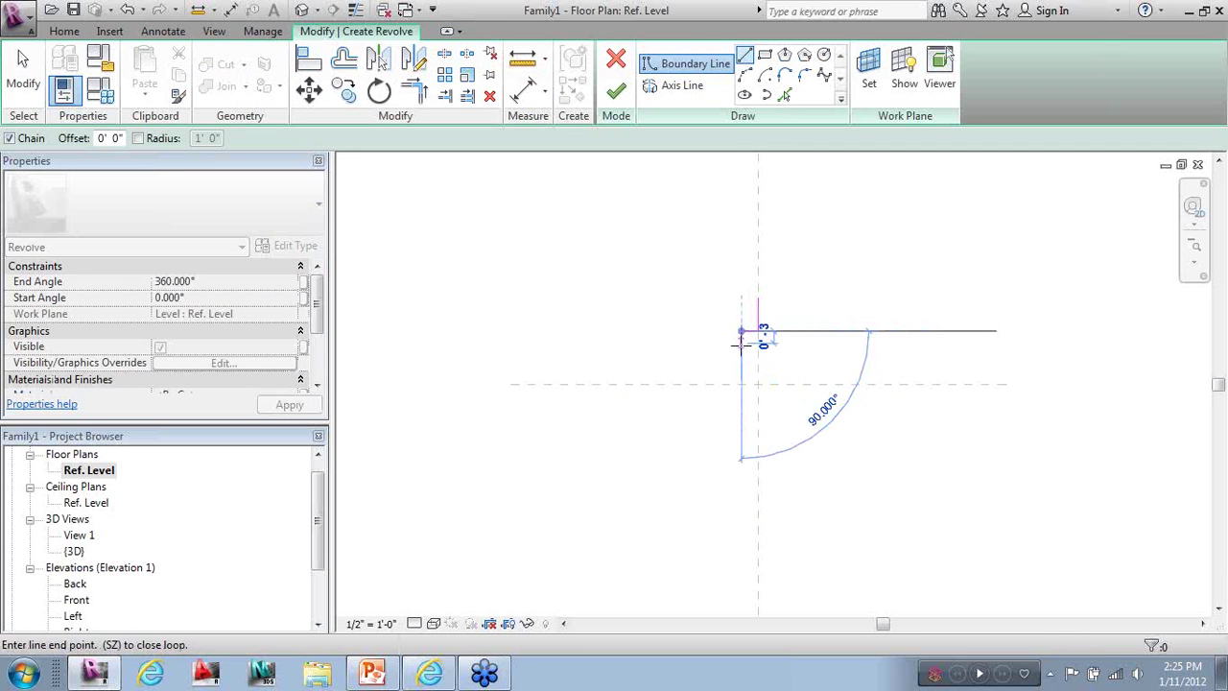
left_click(758, 343)
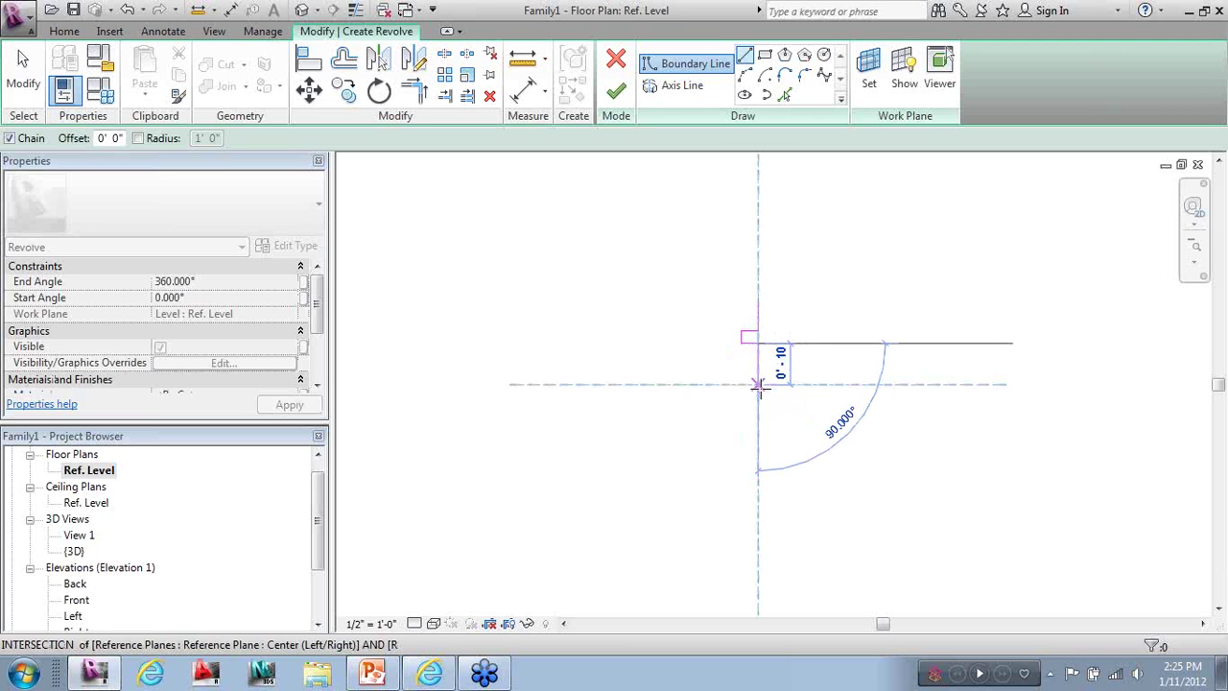
left_click(758, 384)
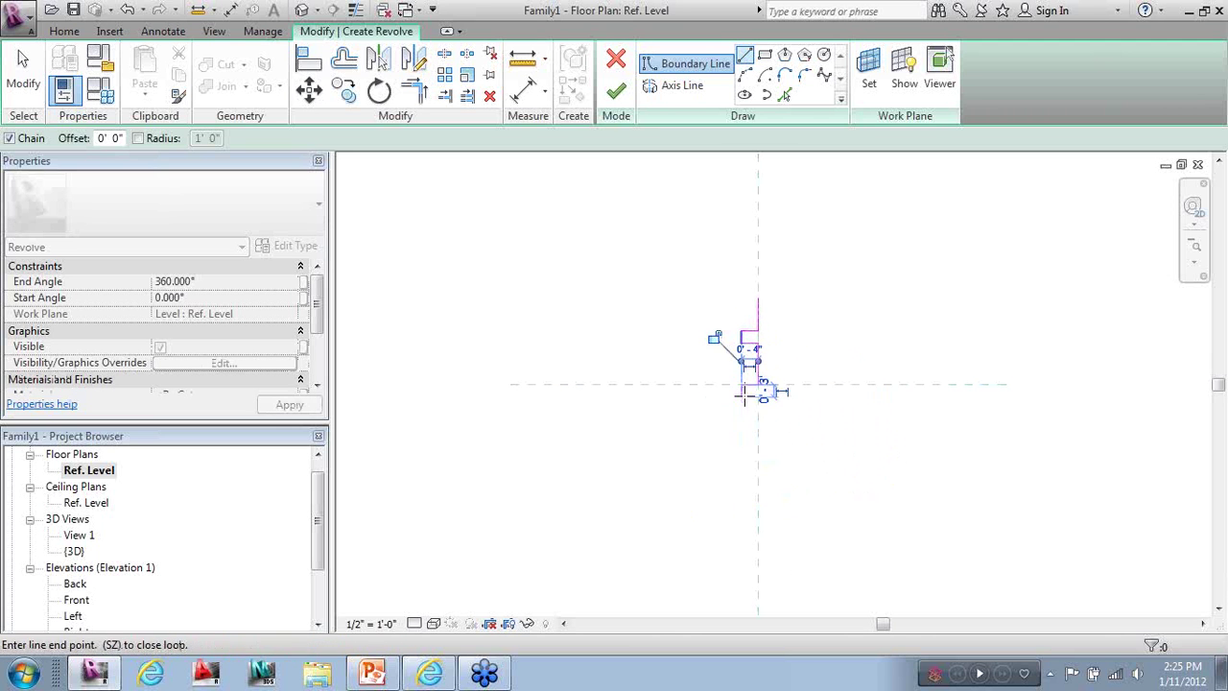
left_click(740, 384)
left_click(741, 397)
left_click(758, 397)
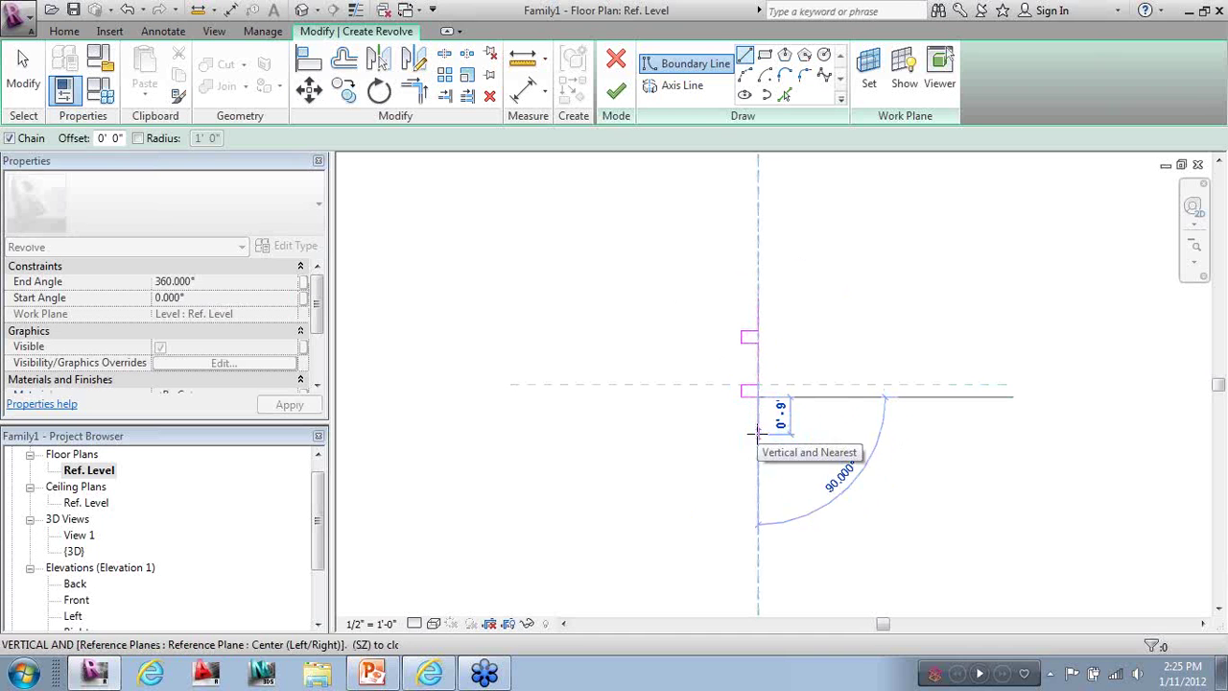
Draw the right, bottom and left edges with the lower-left notch, closing the profile across the top
left_click(755, 433)
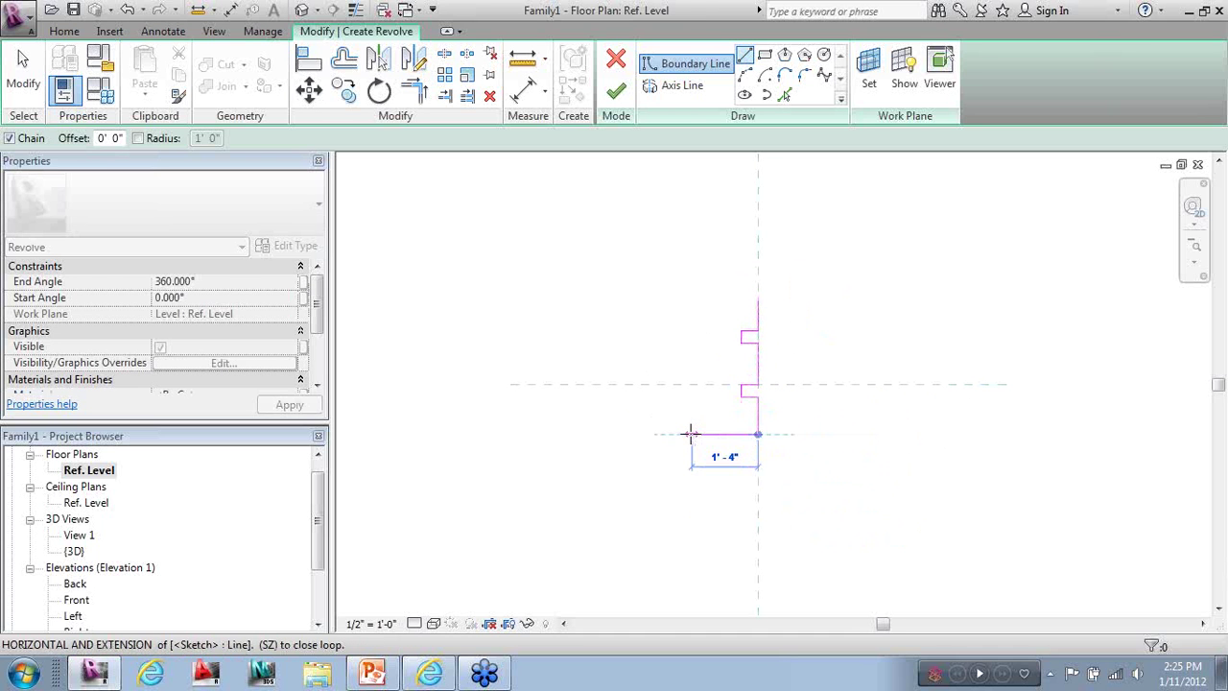
left_click(691, 433)
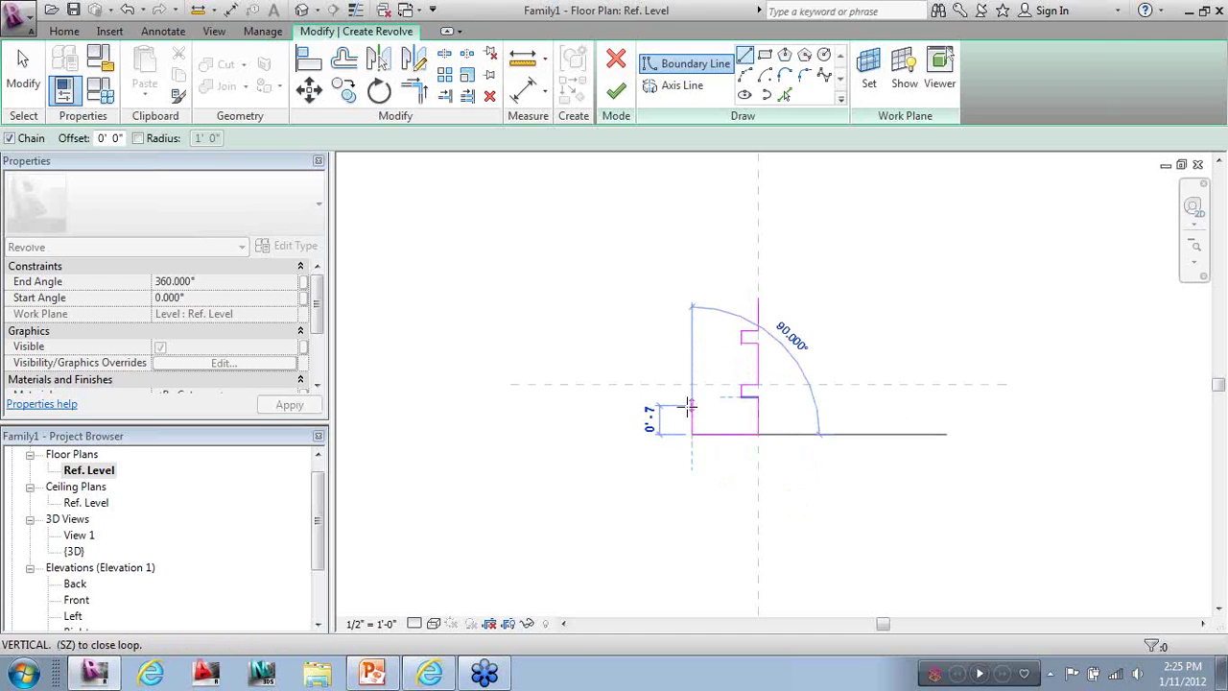
left_click(691, 395)
left_click(708, 395)
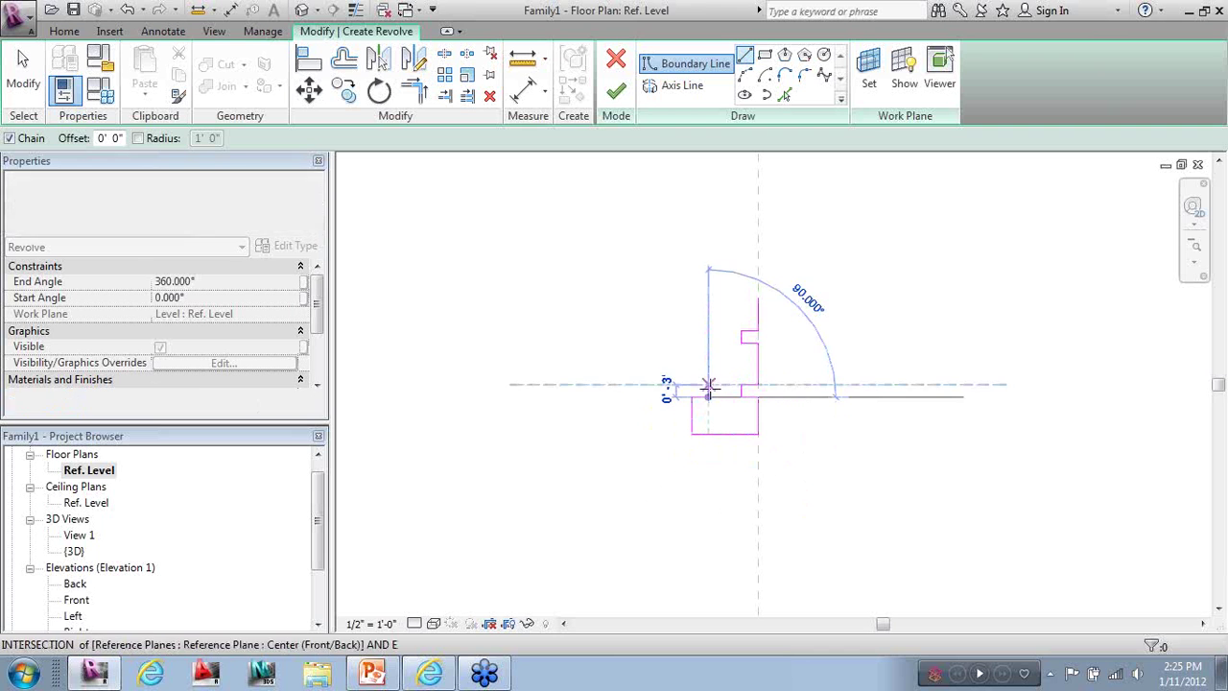
left_click(708, 385)
left_click(691, 385)
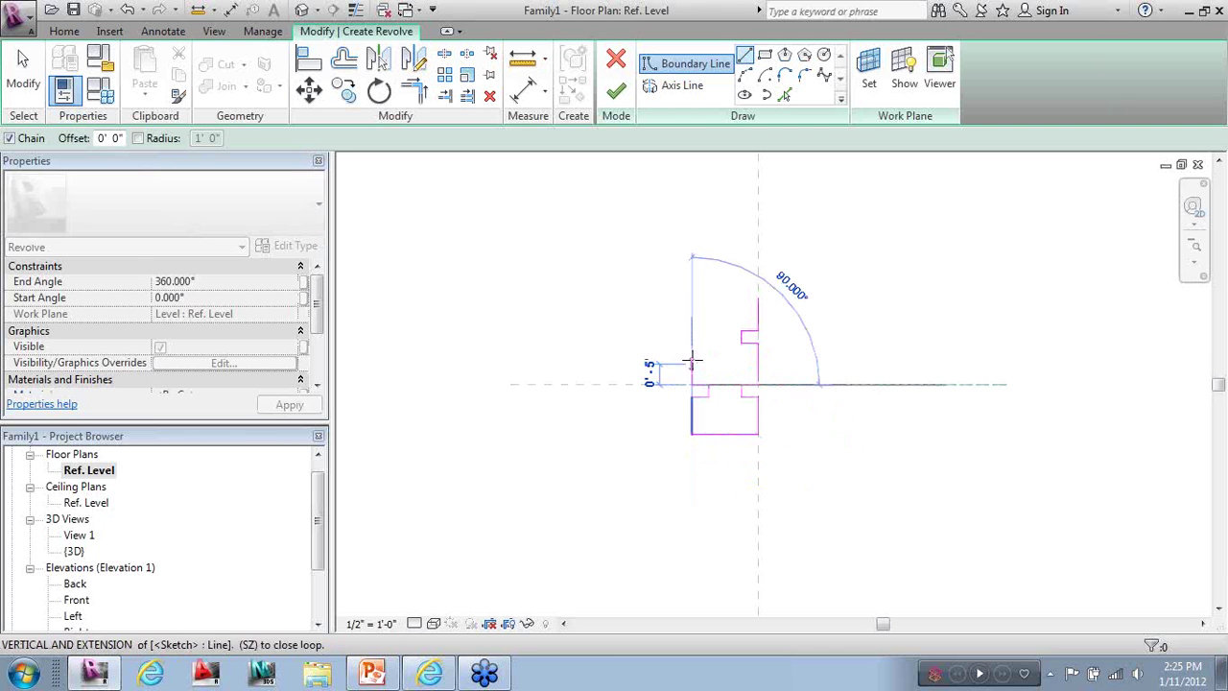
left_click(691, 343)
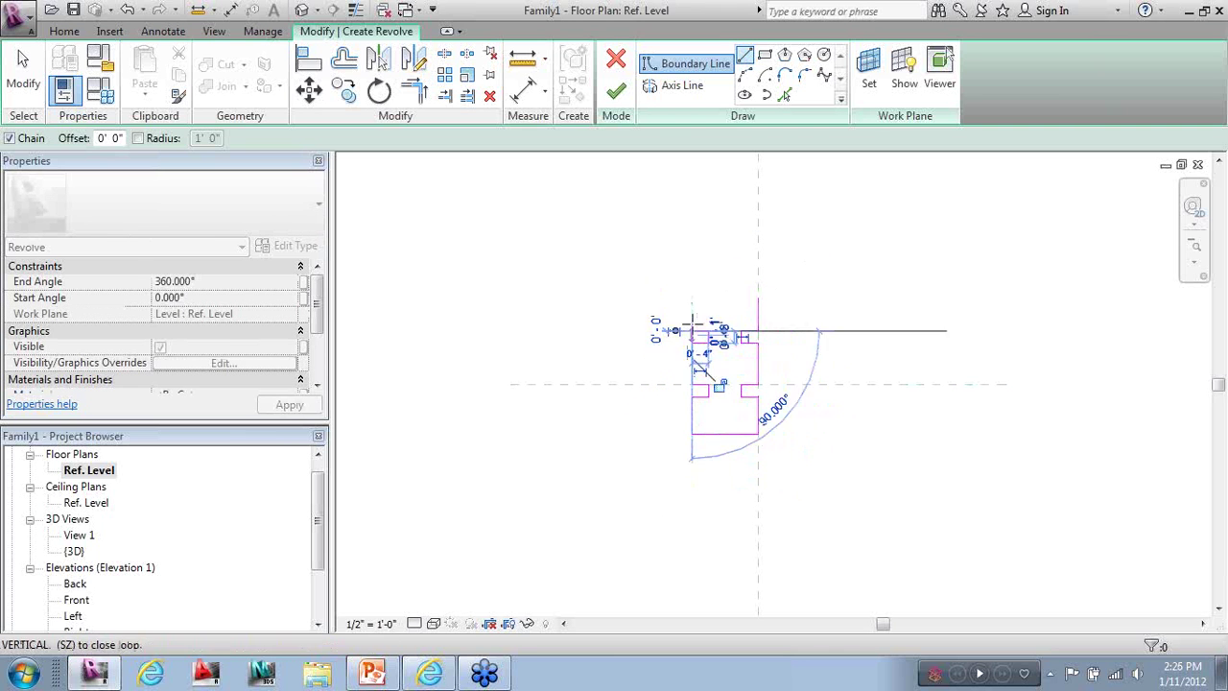
left_click(691, 297)
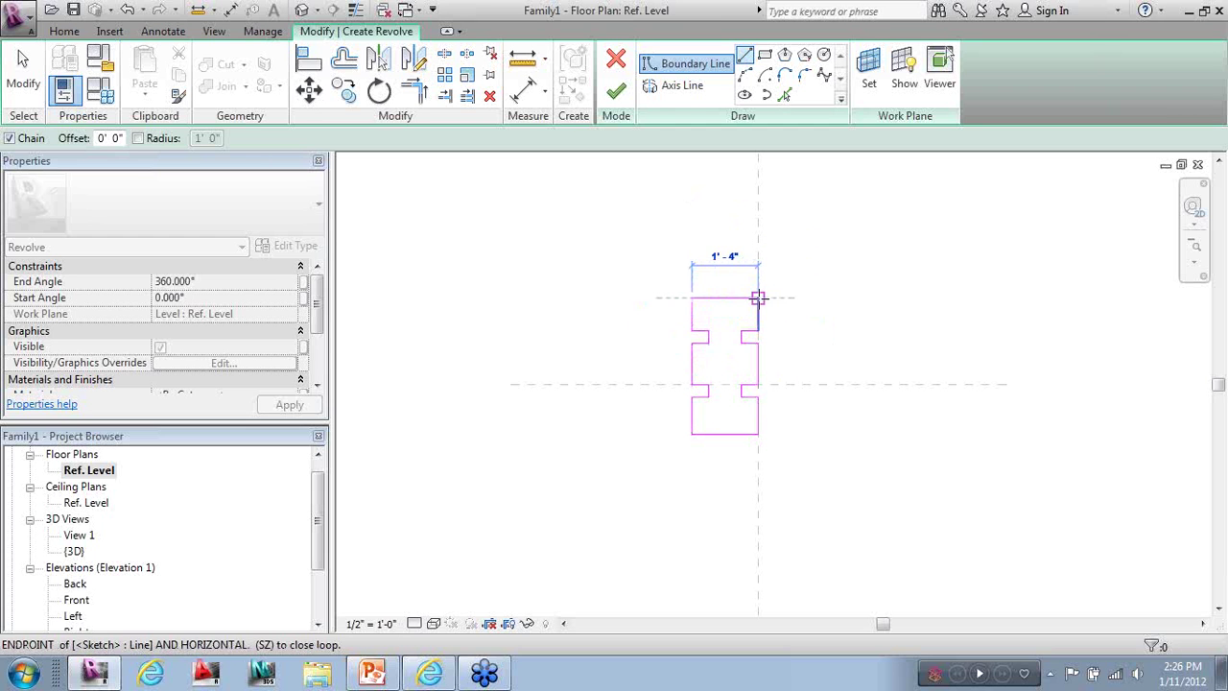
left_click(758, 298)
scroll(433, 339, "down", 2)
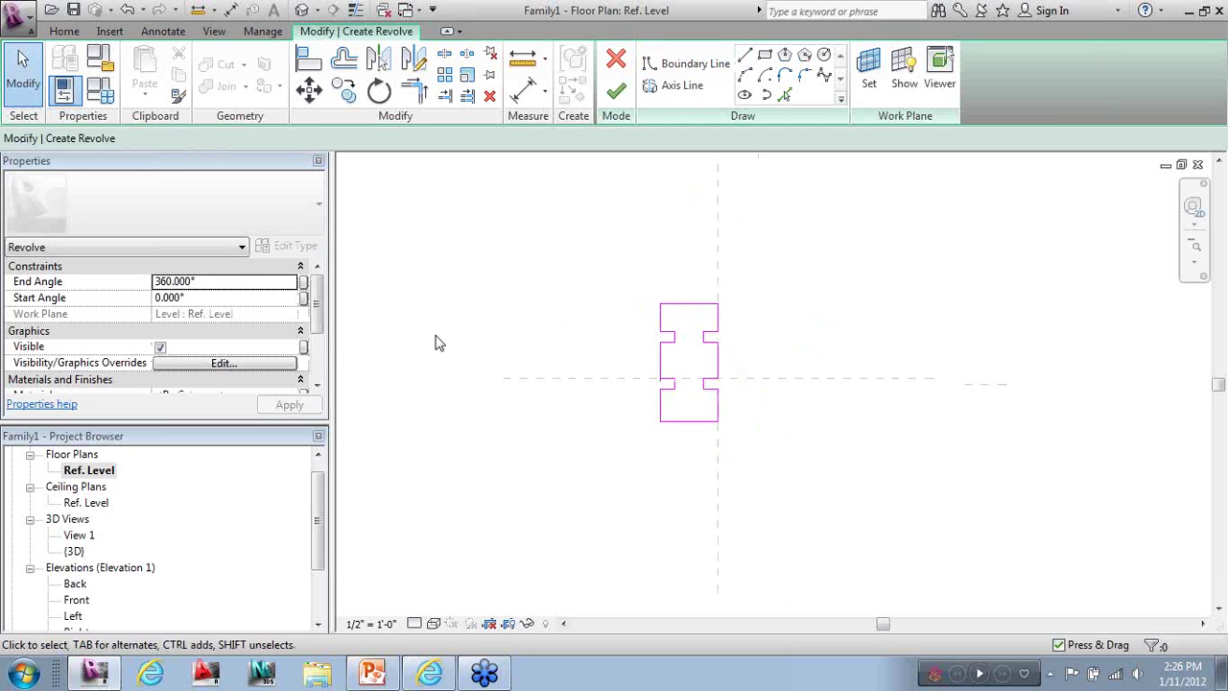
Draw a vertical axis line right of the profile and finish the revolve as a 360° solid
left_click(673, 88)
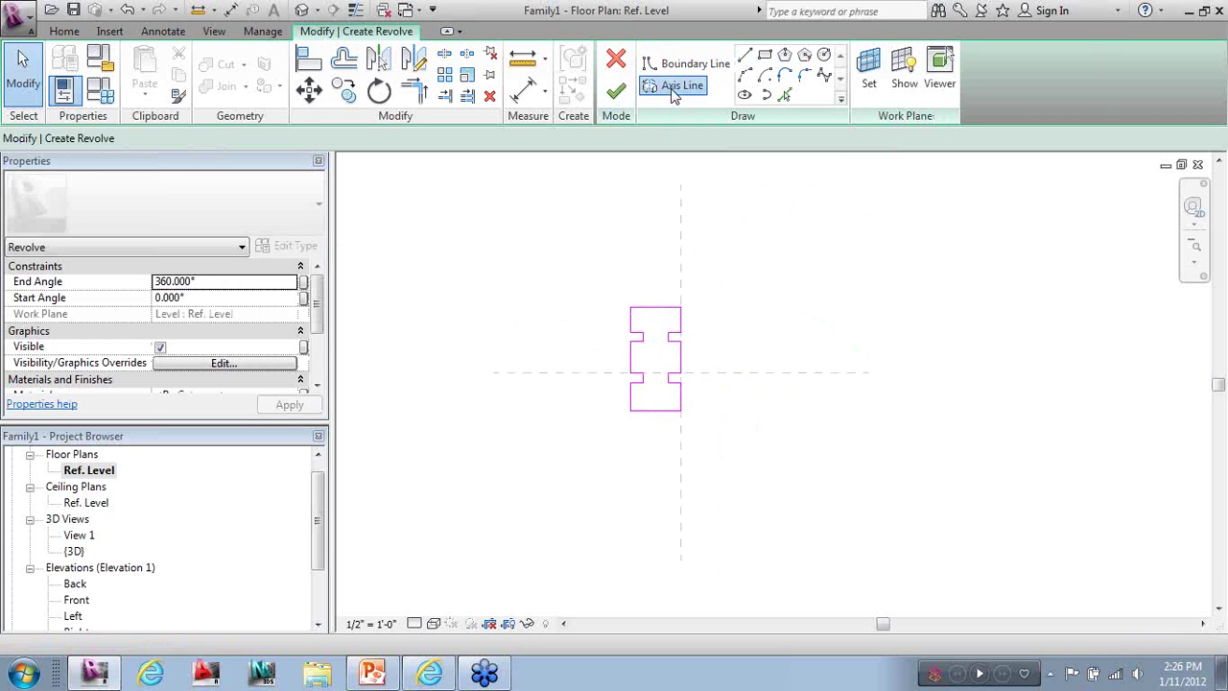
left_click(720, 279)
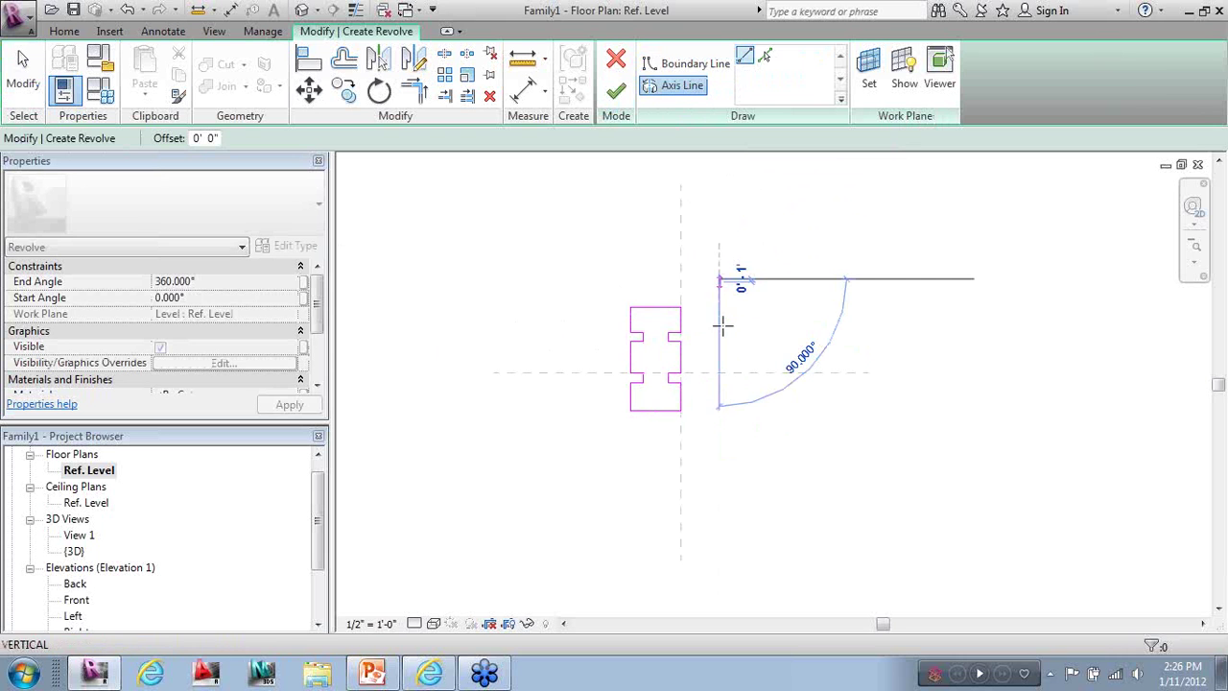
left_click(720, 446)
key("Escape")
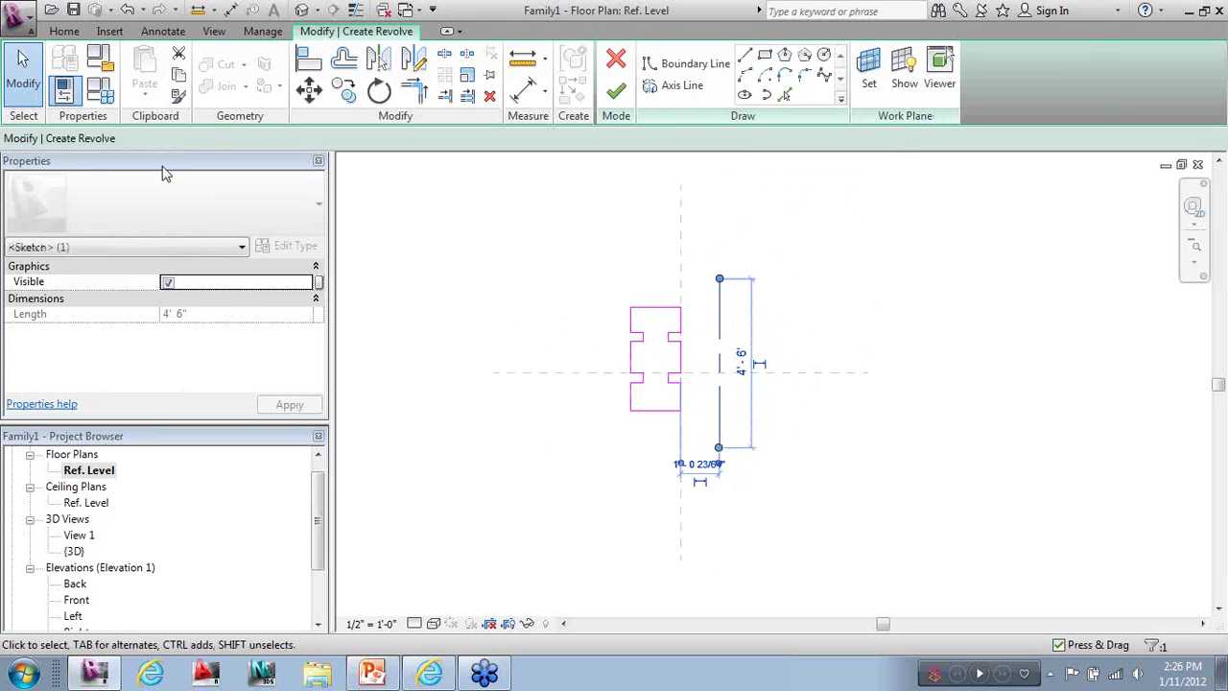
key("Escape")
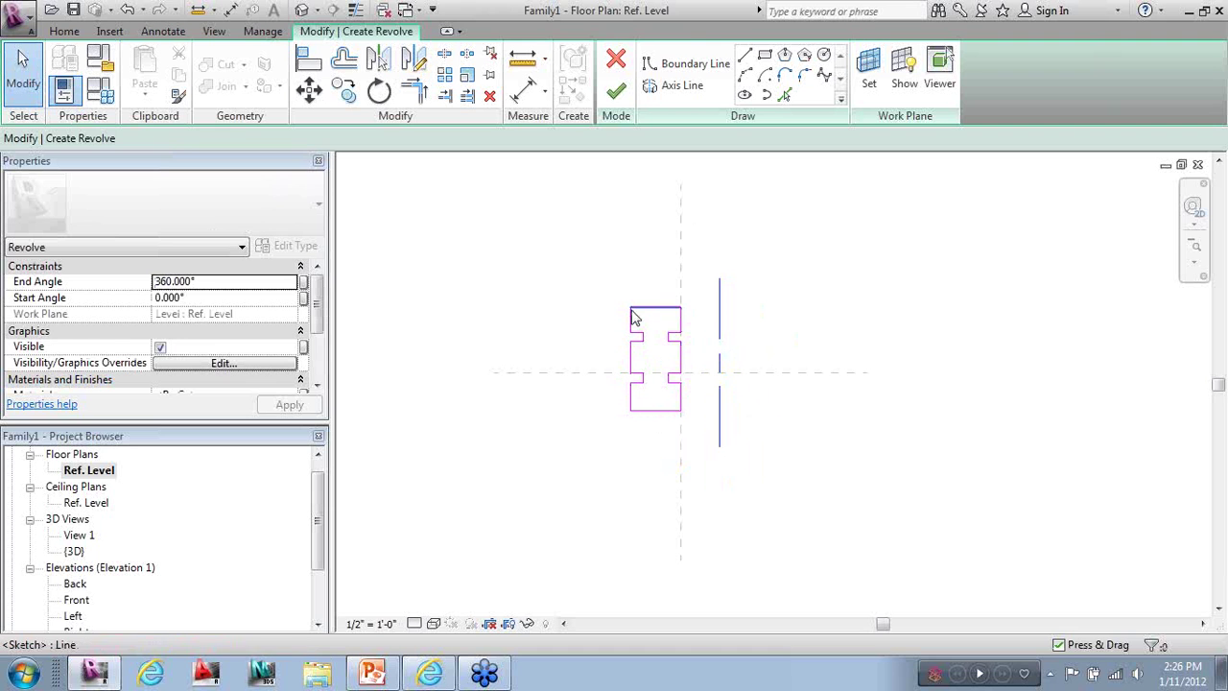
left_click(623, 96)
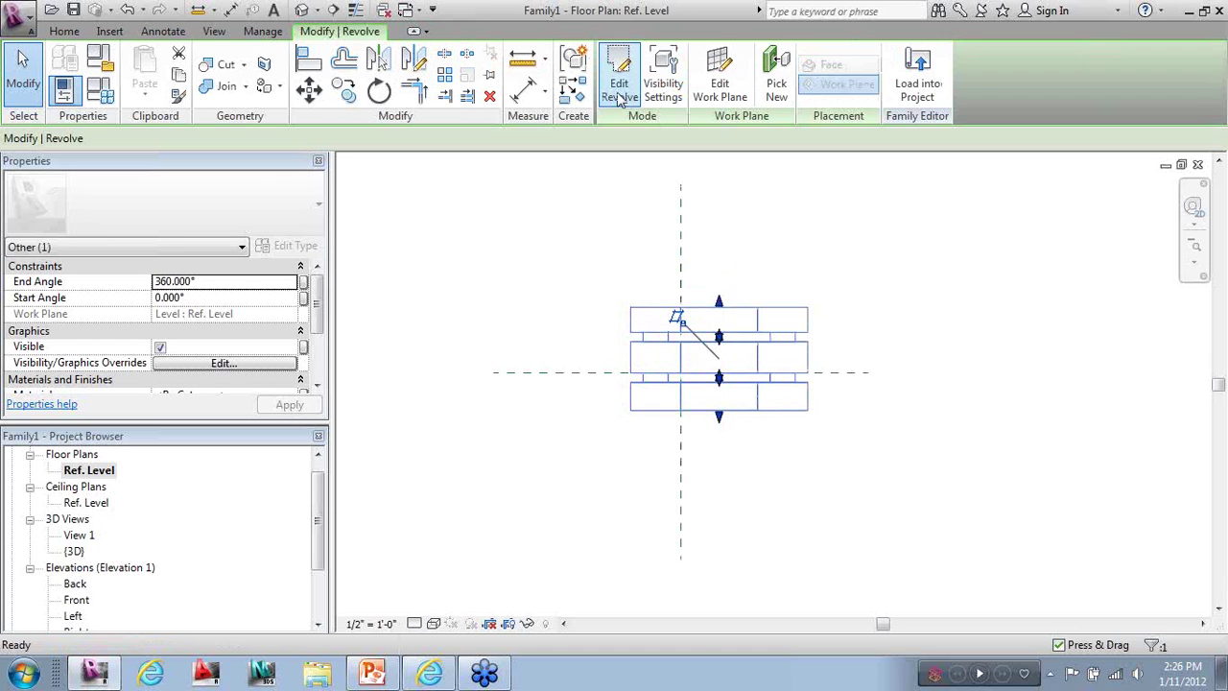
In the {3D} view, inspect the revolved ring and drag it beside the extrusion and blend
left_click(301, 11)
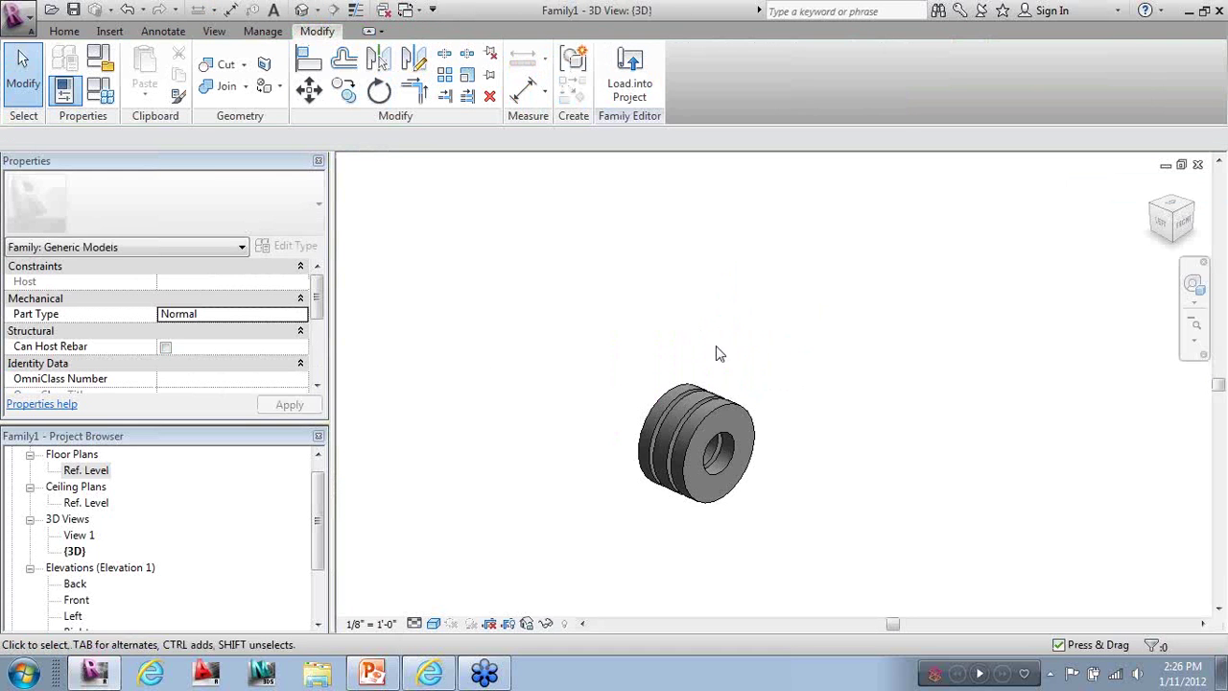
middle_click_drag(796, 562, 757, 330, "shift")
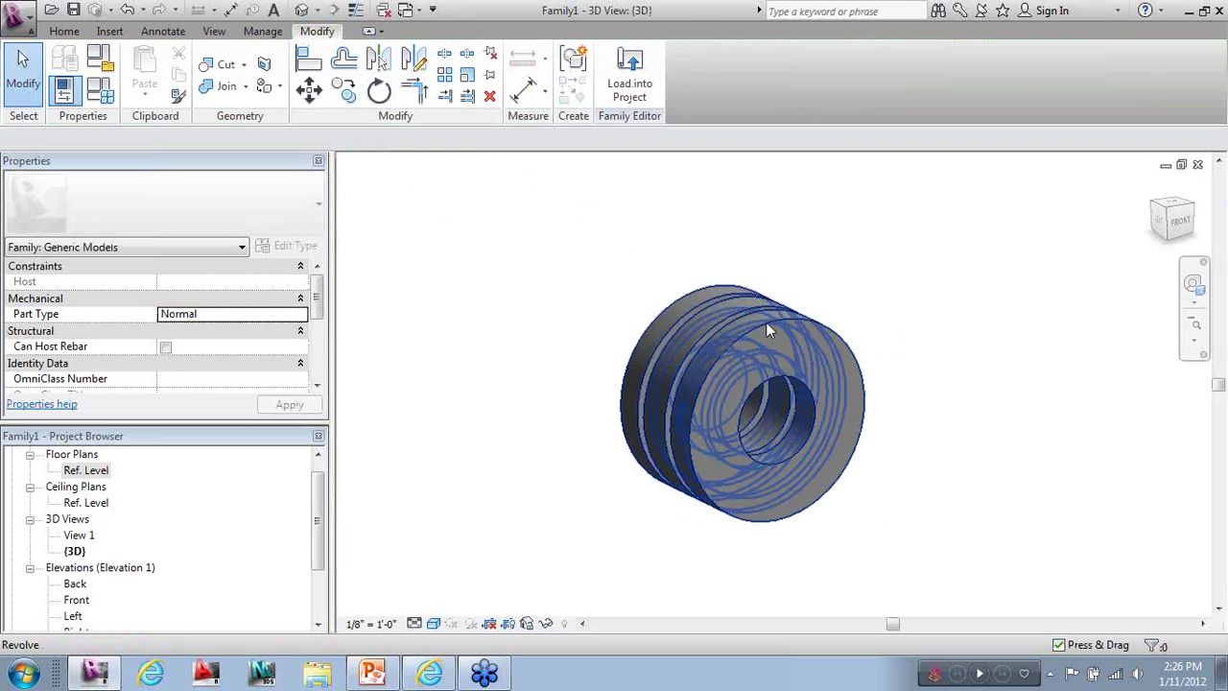
left_click(766, 321)
left_click(602, 529)
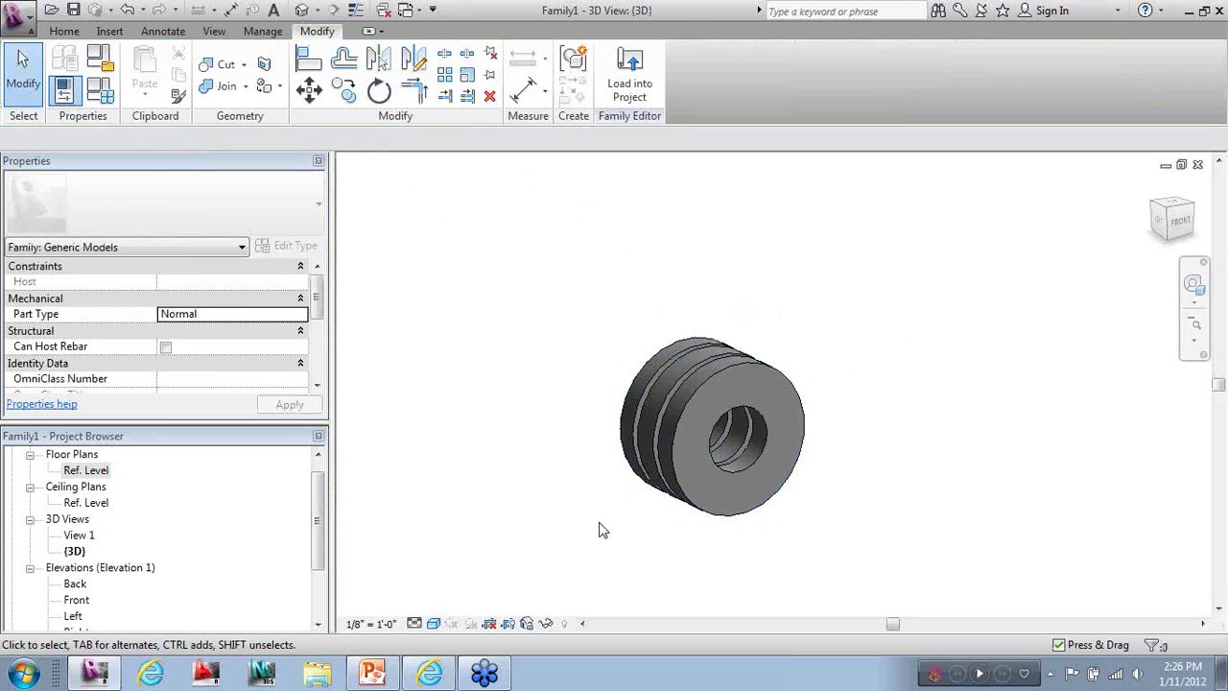
scroll(605, 489, "down", 5)
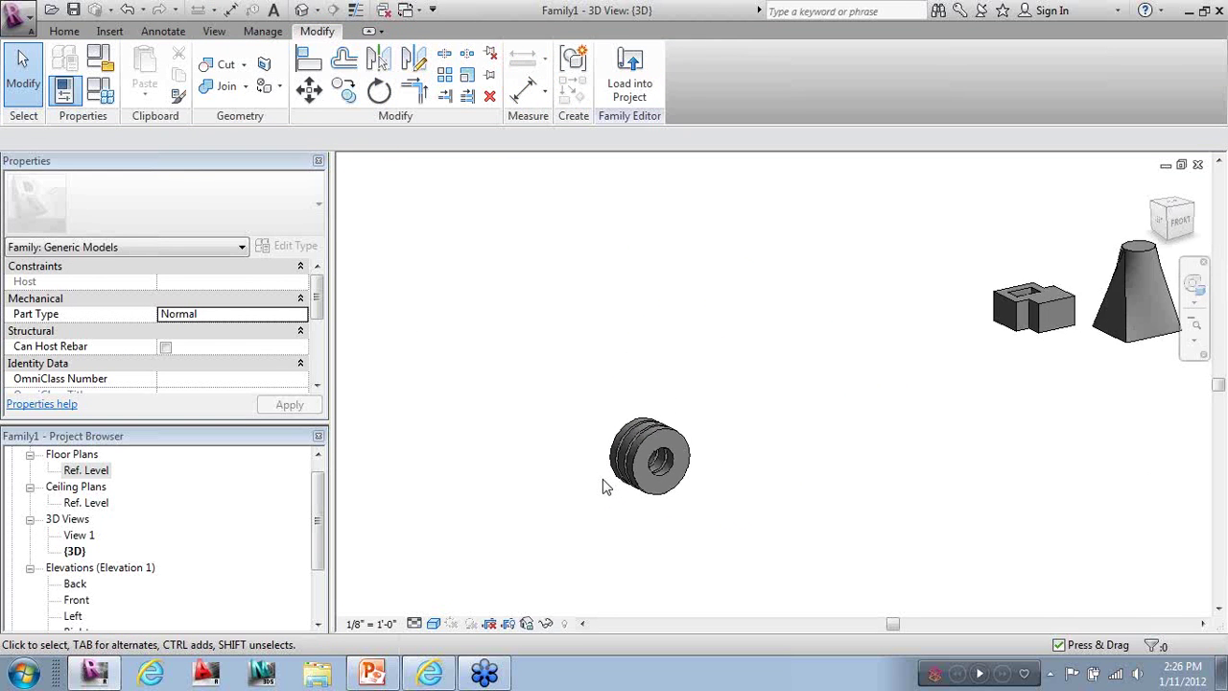
left_click(646, 427)
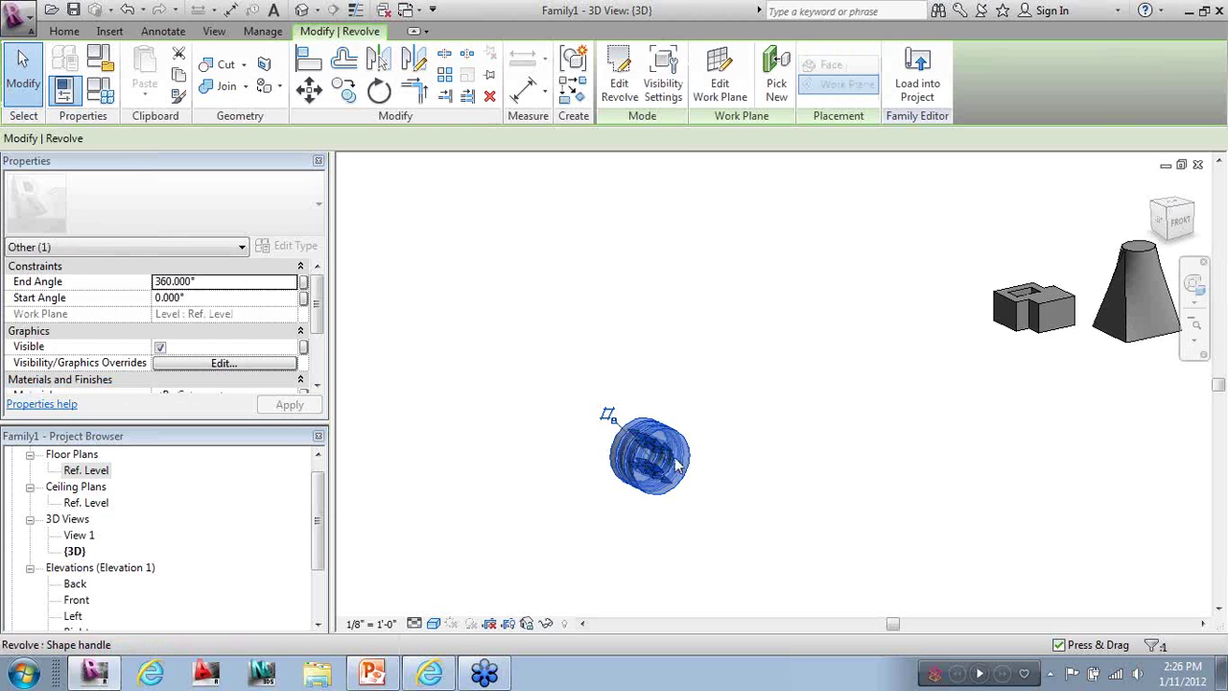
scroll(676, 460, "up", 3)
left_click_drag(603, 395, 890, 412)
scroll(537, 451, "down", 3)
left_click(765, 516)
scroll(662, 570, "down", 2)
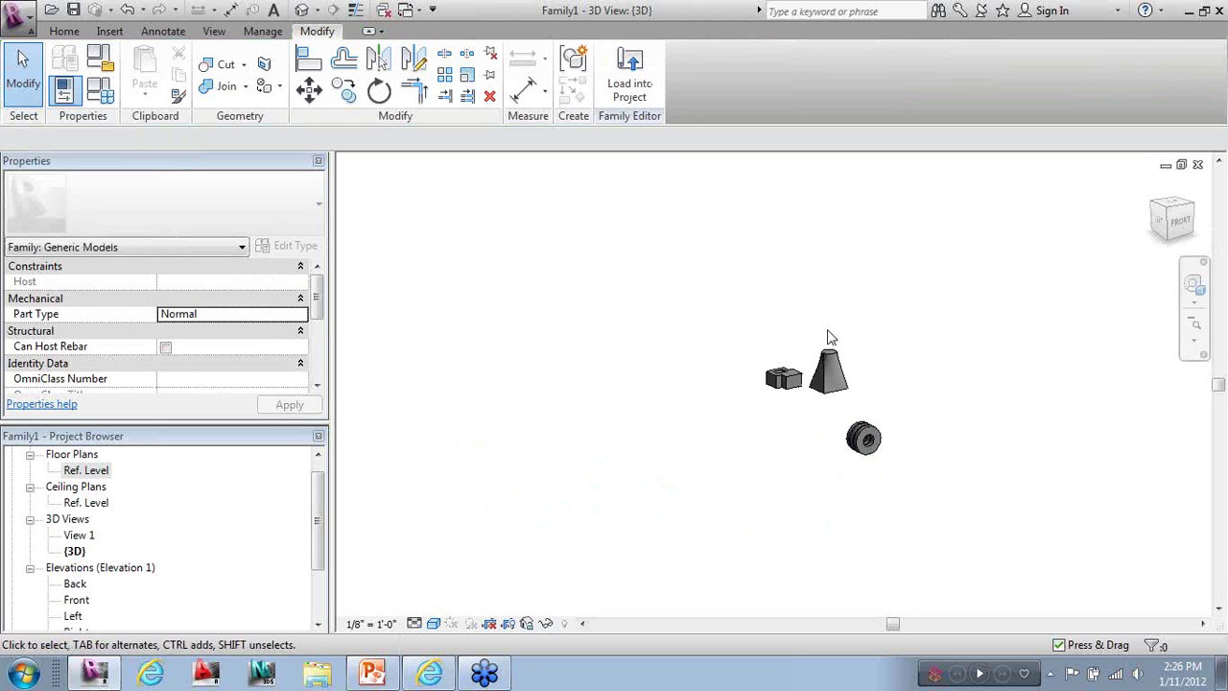
Open the Front elevation and start a new revolve sketch there
double_click(88, 597)
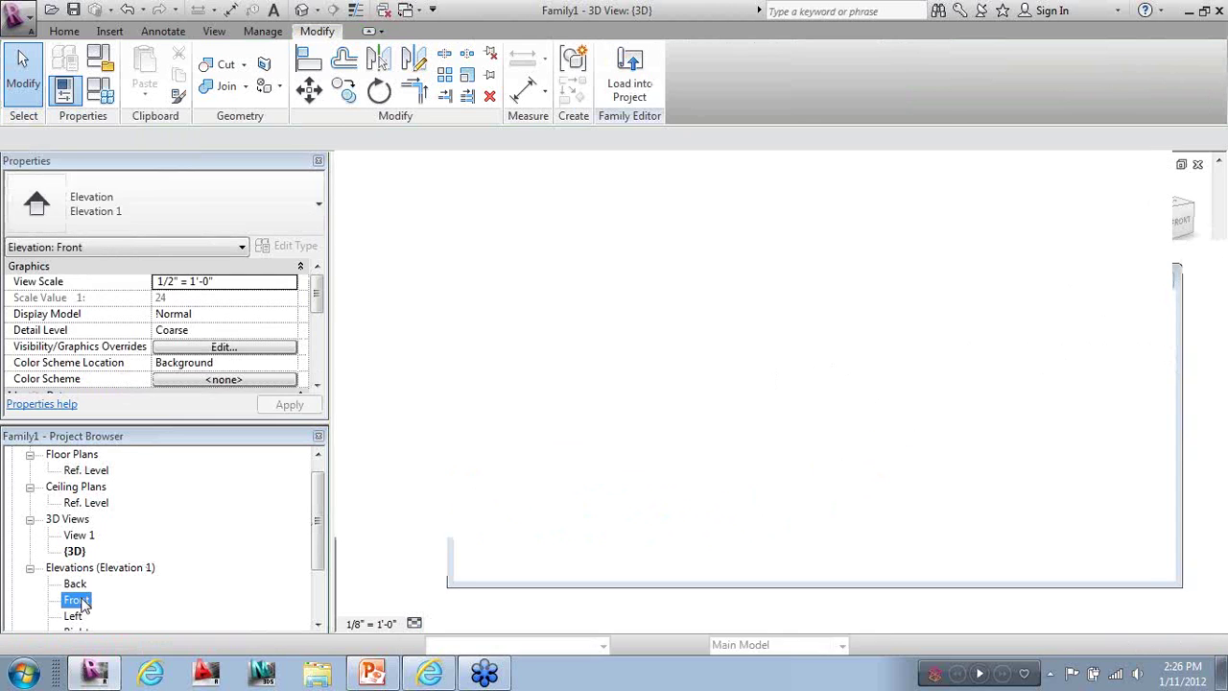
scroll(726, 440, "up", 3)
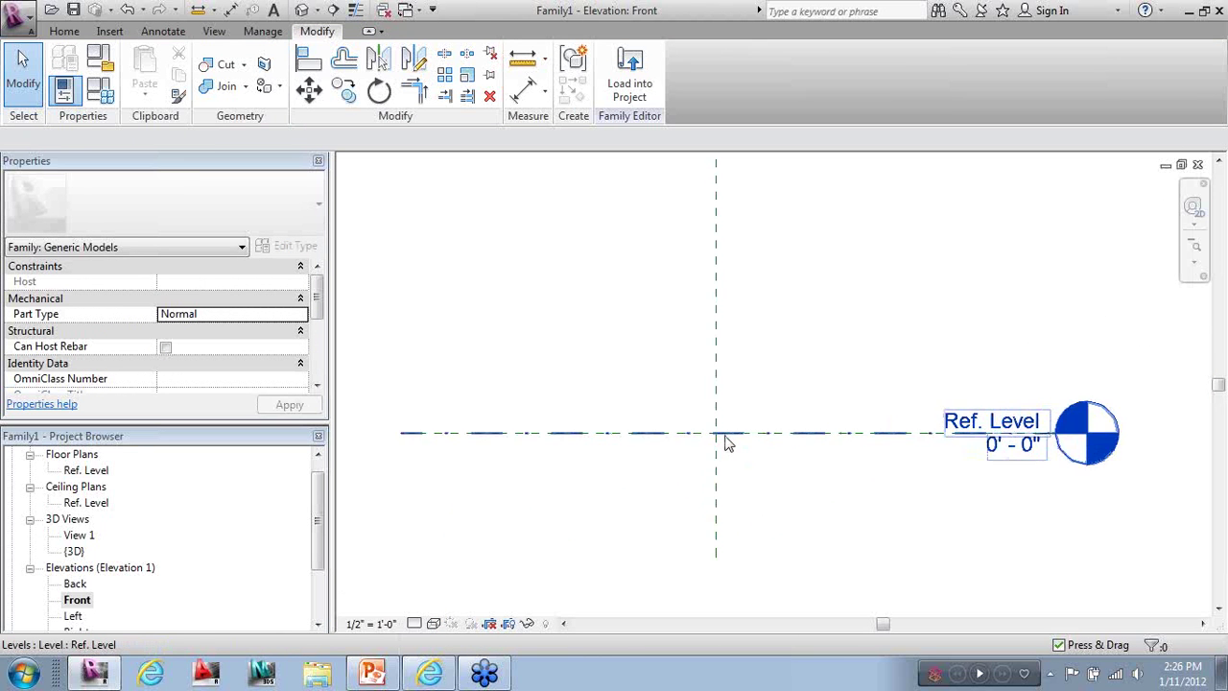
scroll(535, 447, "down", 2)
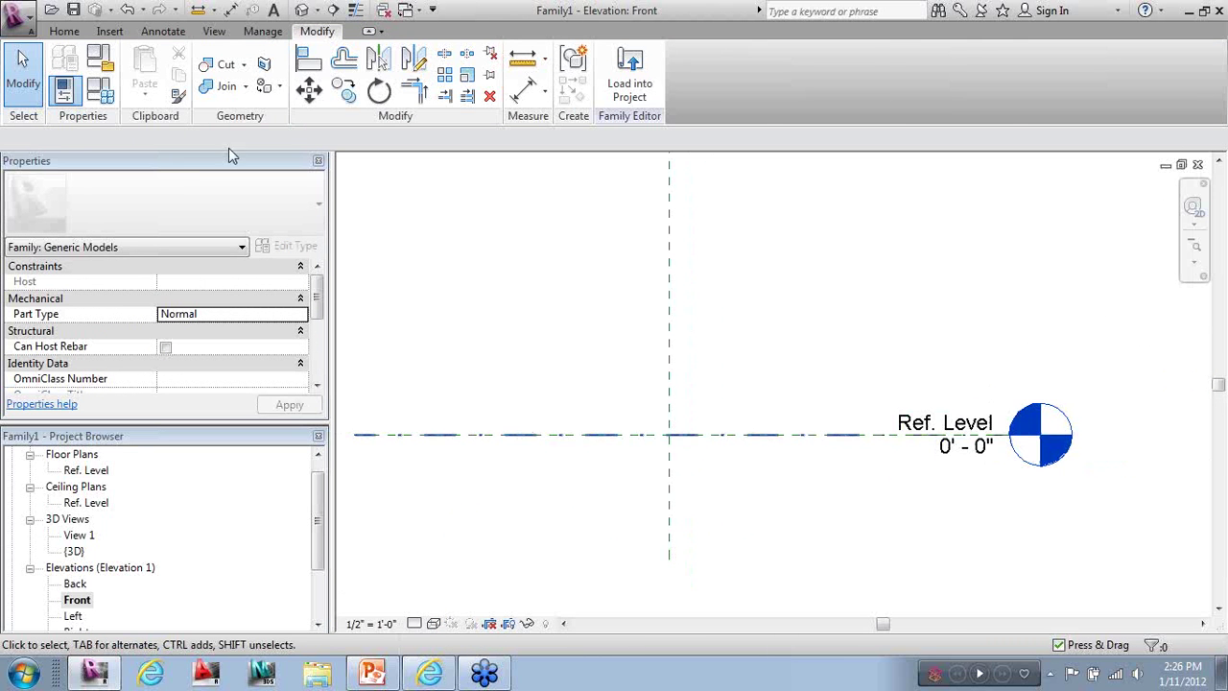
left_click(65, 30)
left_click(228, 77)
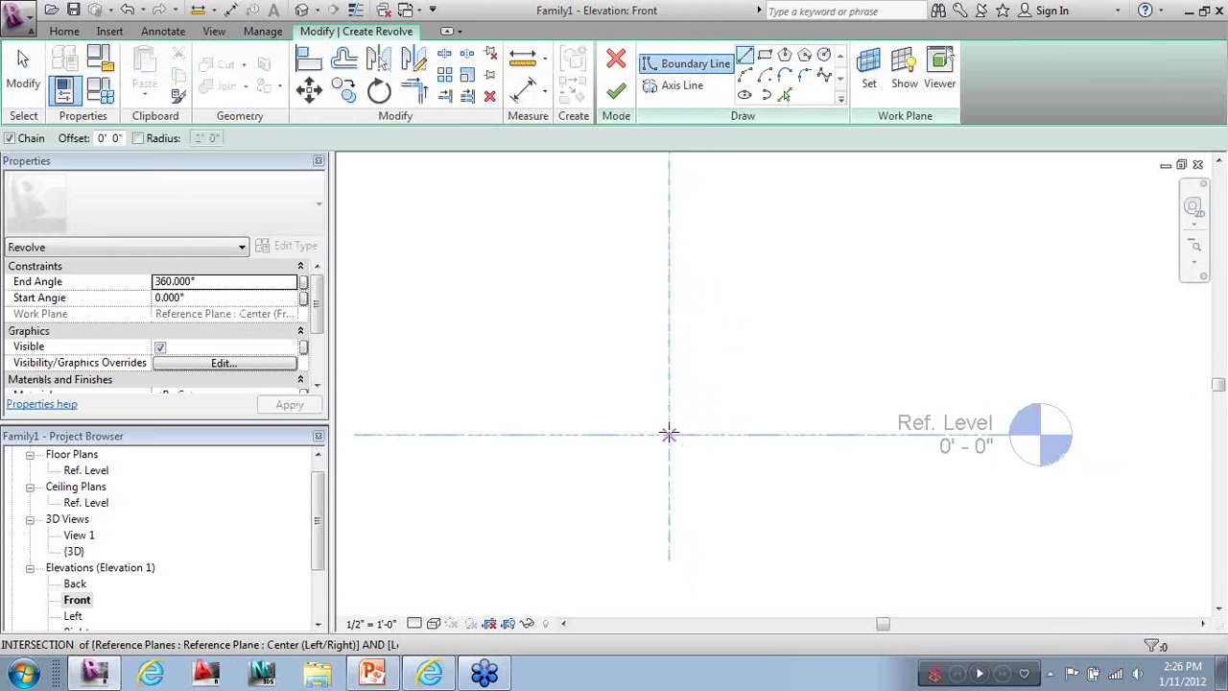
Sketch the profile's tall edge from the plane intersection, top edge, inward ledge and angled taper
left_click(669, 434)
left_click(668, 272)
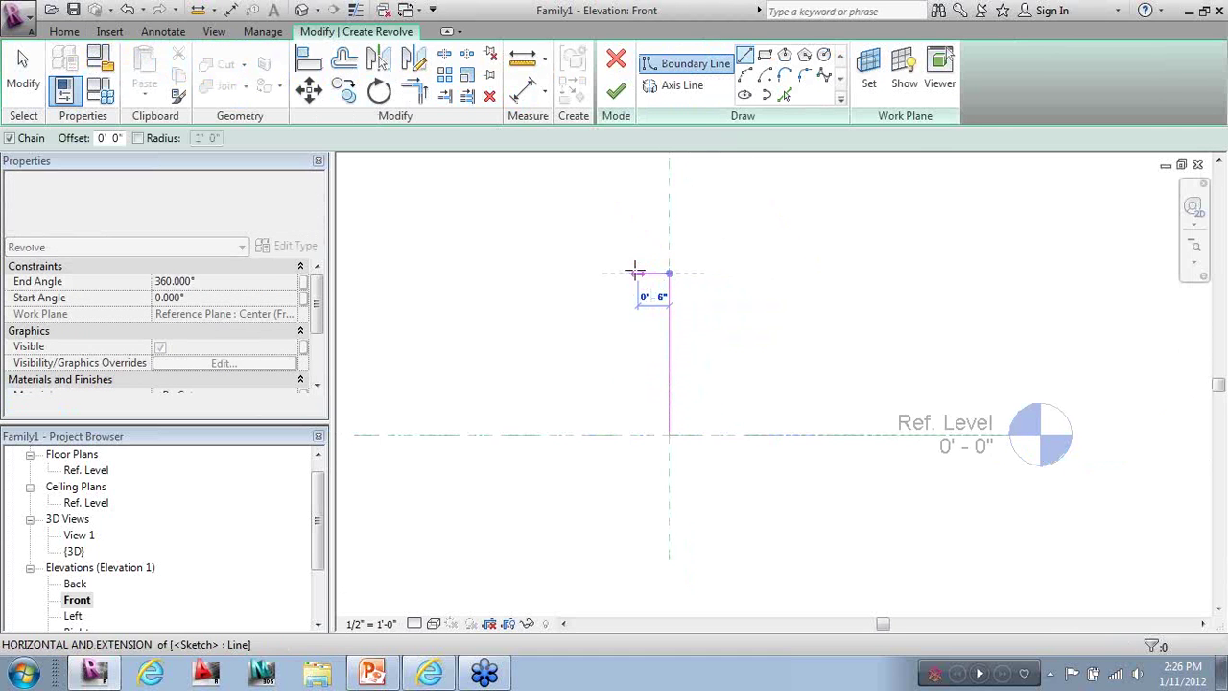
left_click(600, 273)
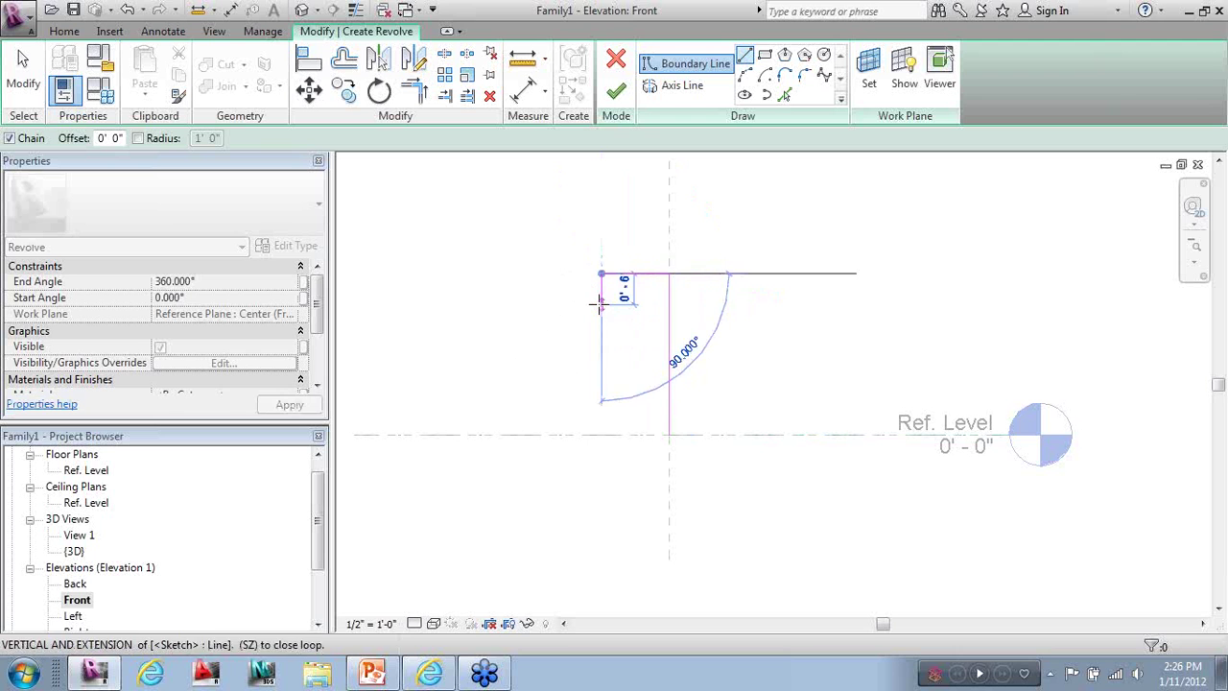
left_click(602, 305)
left_click(622, 305)
left_click(621, 336)
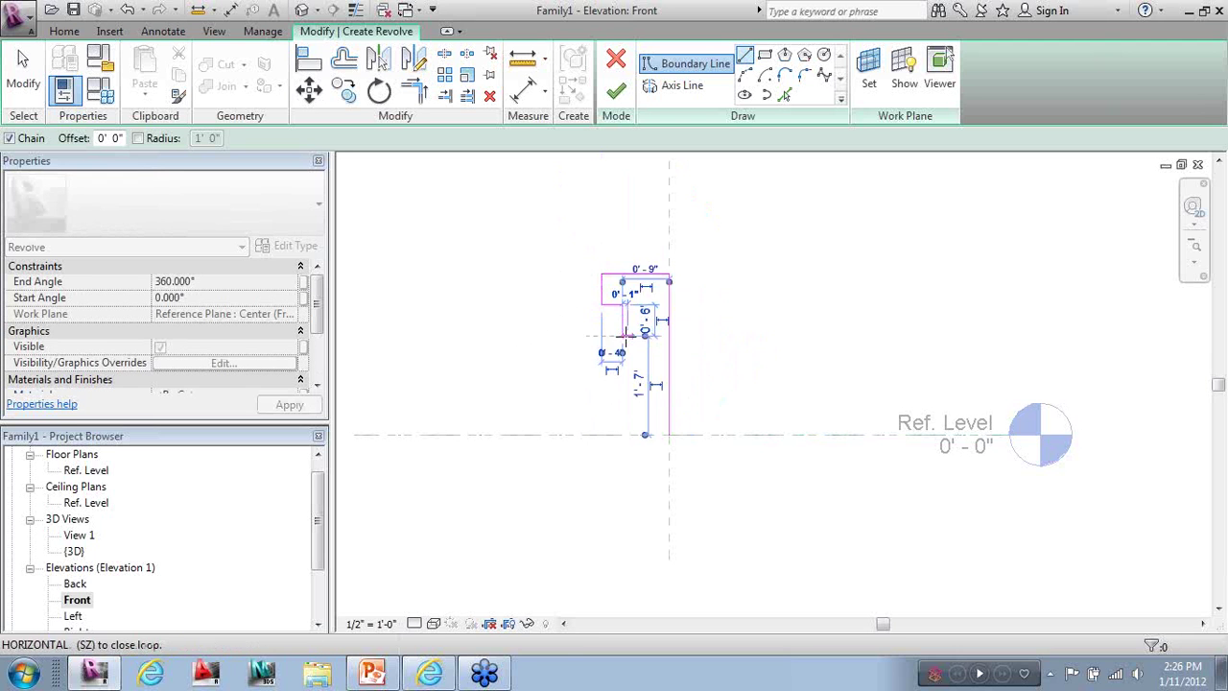
left_click(601, 365)
Add the lower inward and outward steps and close the profile along Ref. Level
left_click(601, 385)
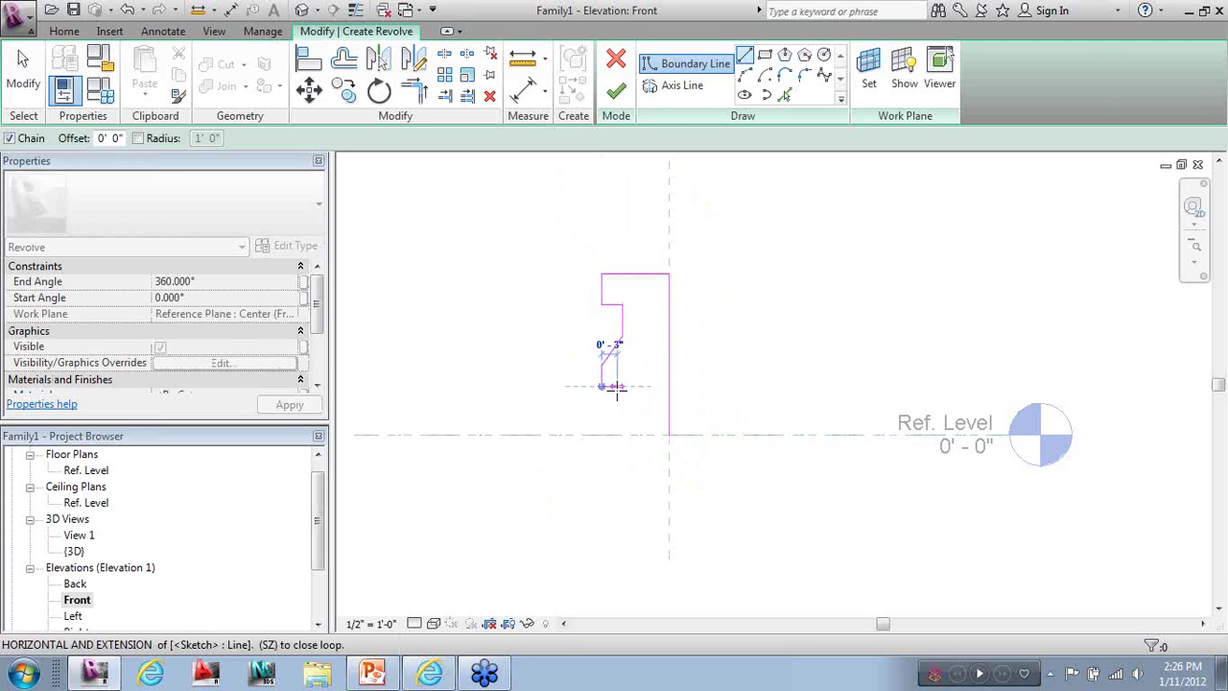
left_click(622, 386)
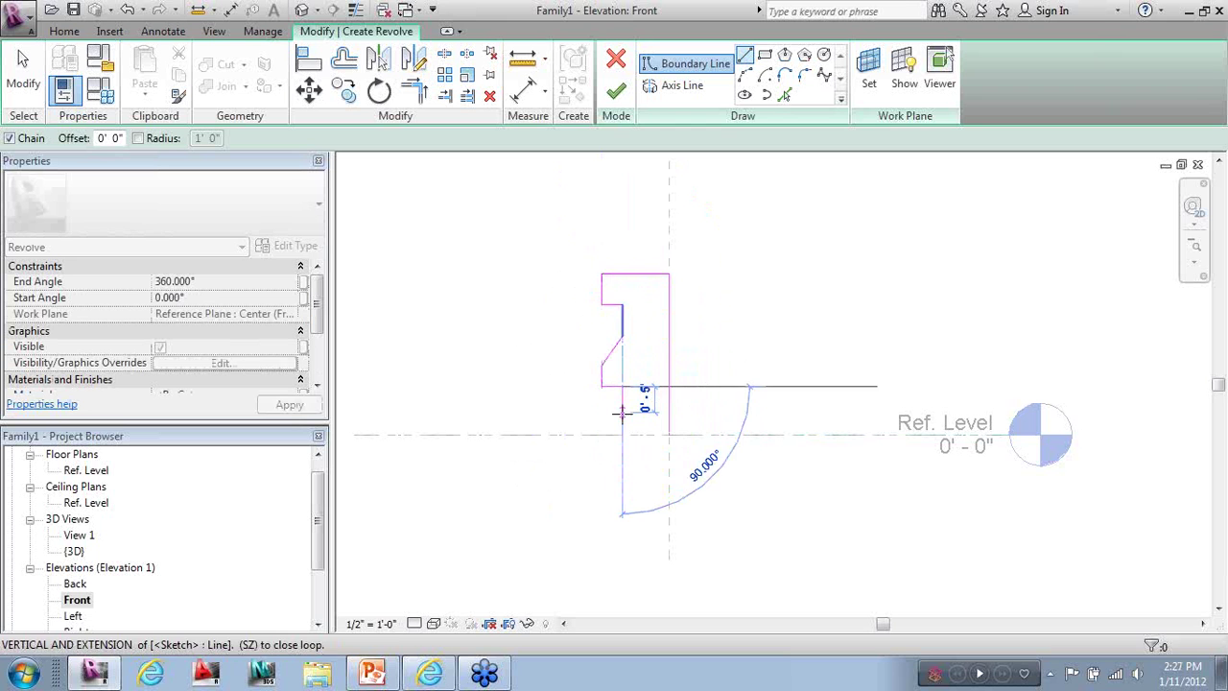
left_click(622, 410)
left_click(601, 411)
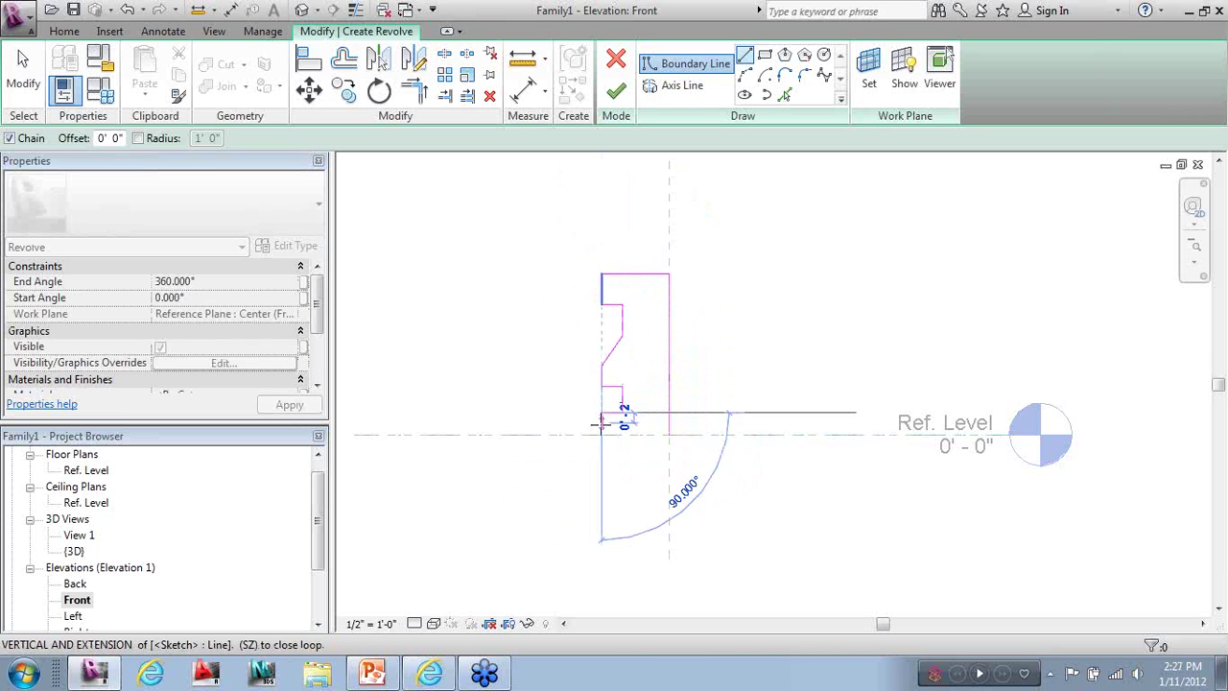
left_click(601, 434)
left_click(660, 433)
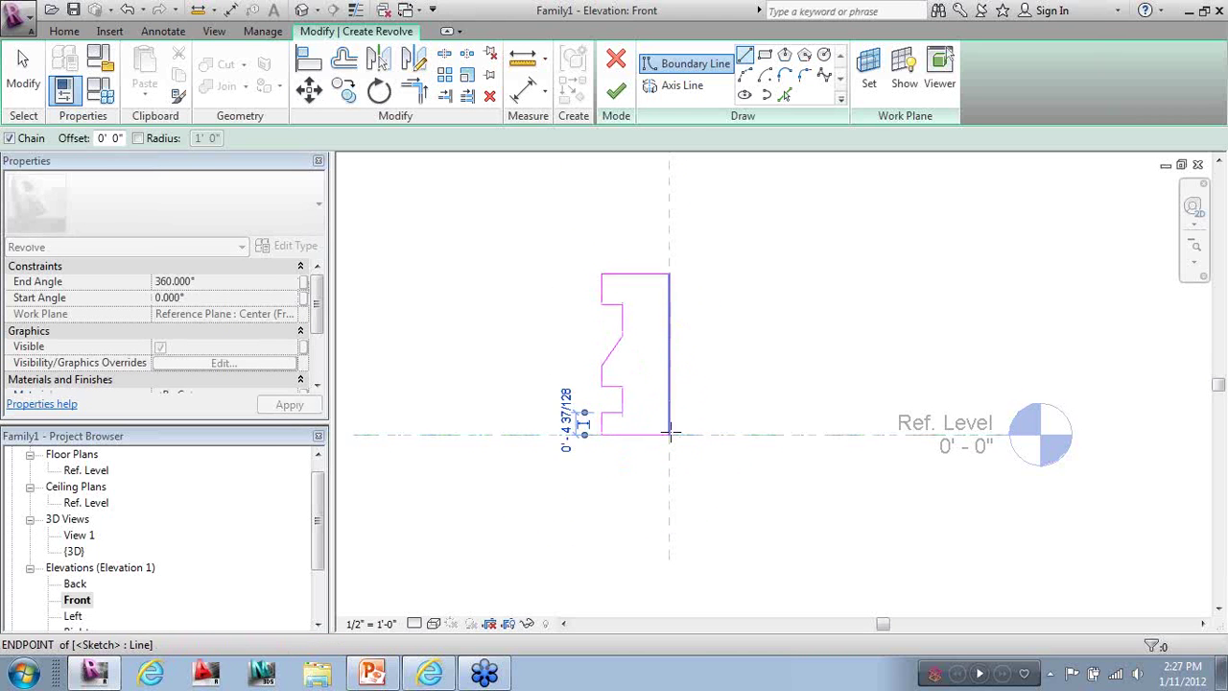
left_click(675, 84)
Draw the axis along the vertical reference plane and finish the stepped, tapered revolve
left_click(669, 253)
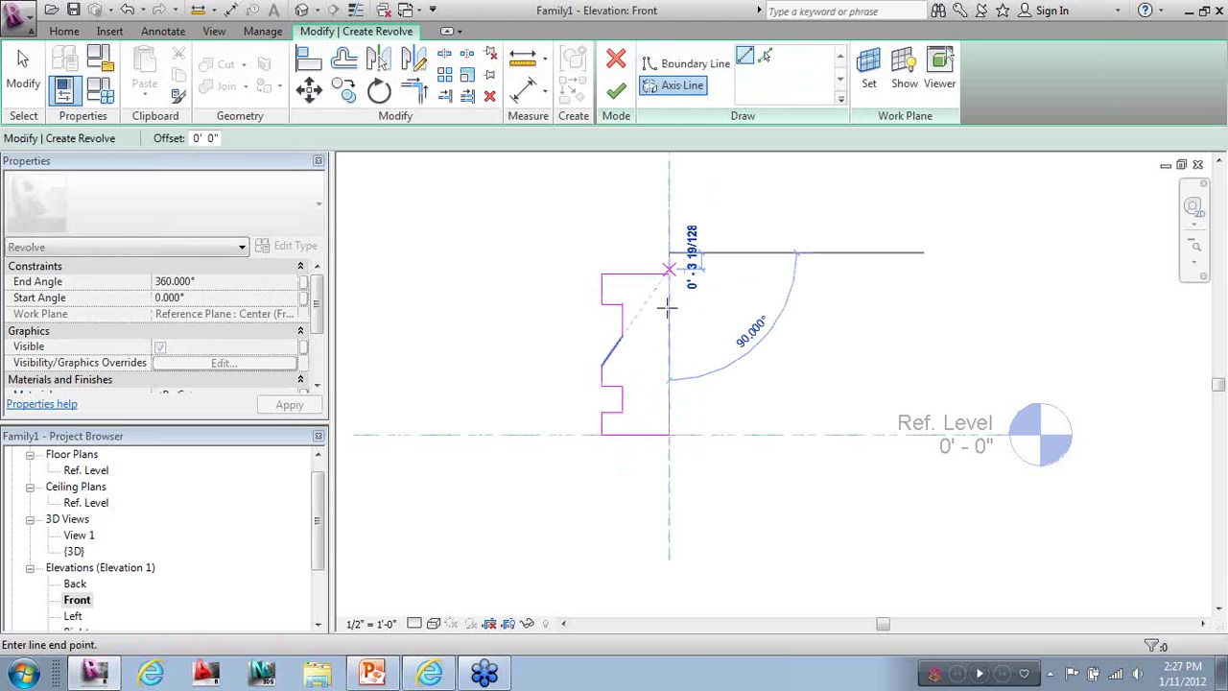
left_click(669, 470)
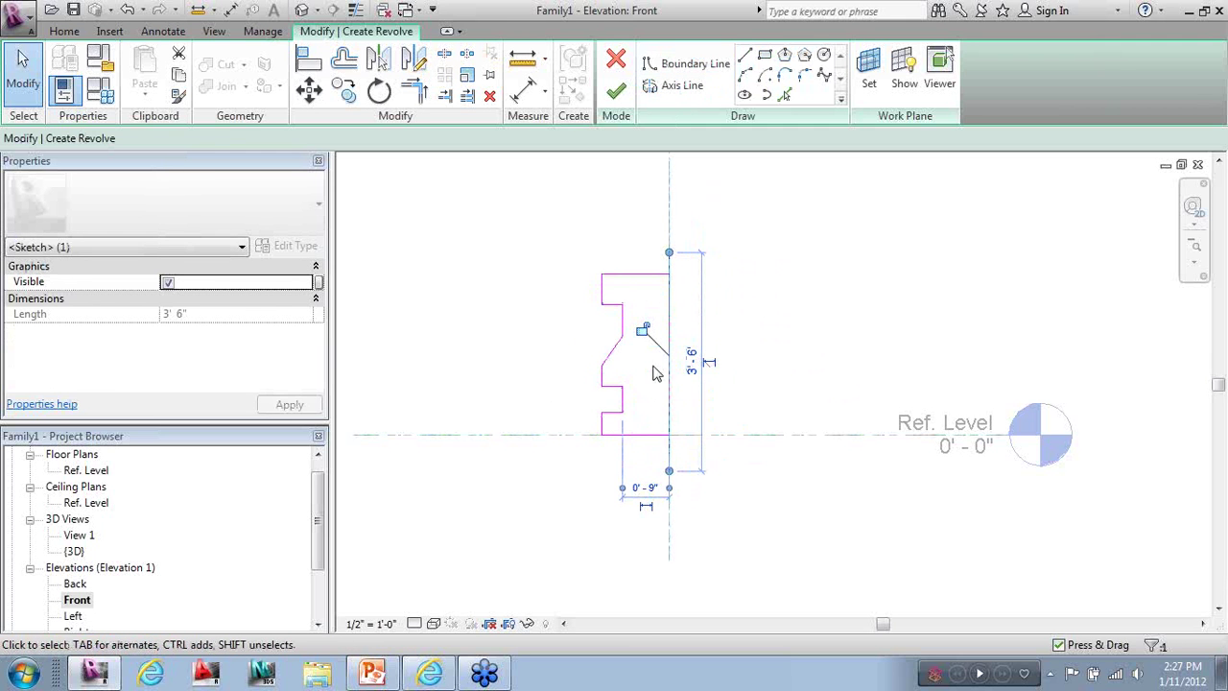
left_click(616, 89)
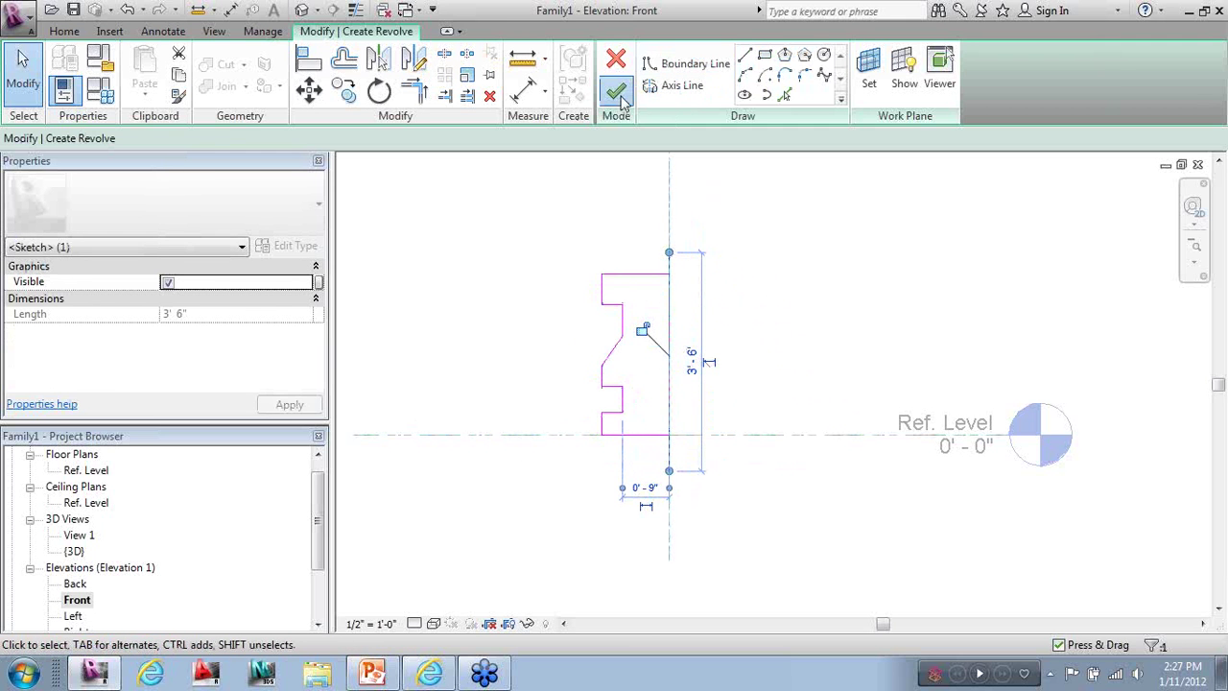
In 3D, drag the new revolve beside the other solids, then return to the Ref. Level plan
left_click(303, 10)
scroll(496, 348, "down", 1)
scroll(675, 496, "up", 3)
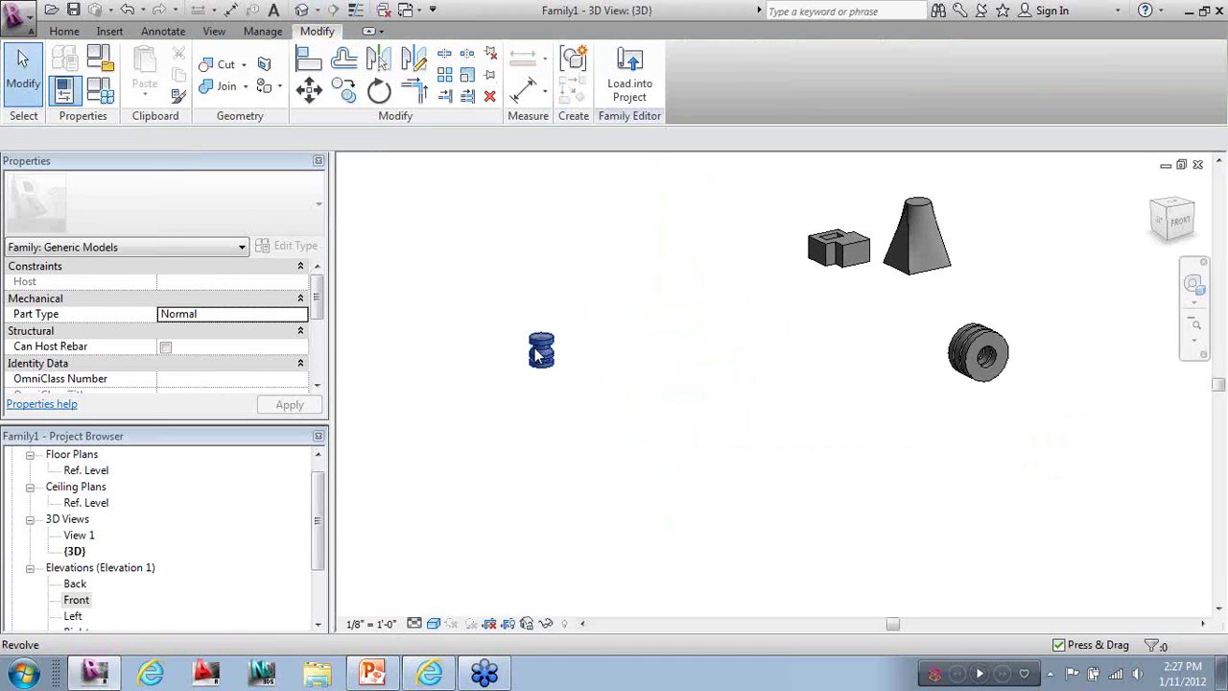
left_click_drag(540, 355, 1043, 407)
left_click(1061, 447)
scroll(1014, 282, "up", 4)
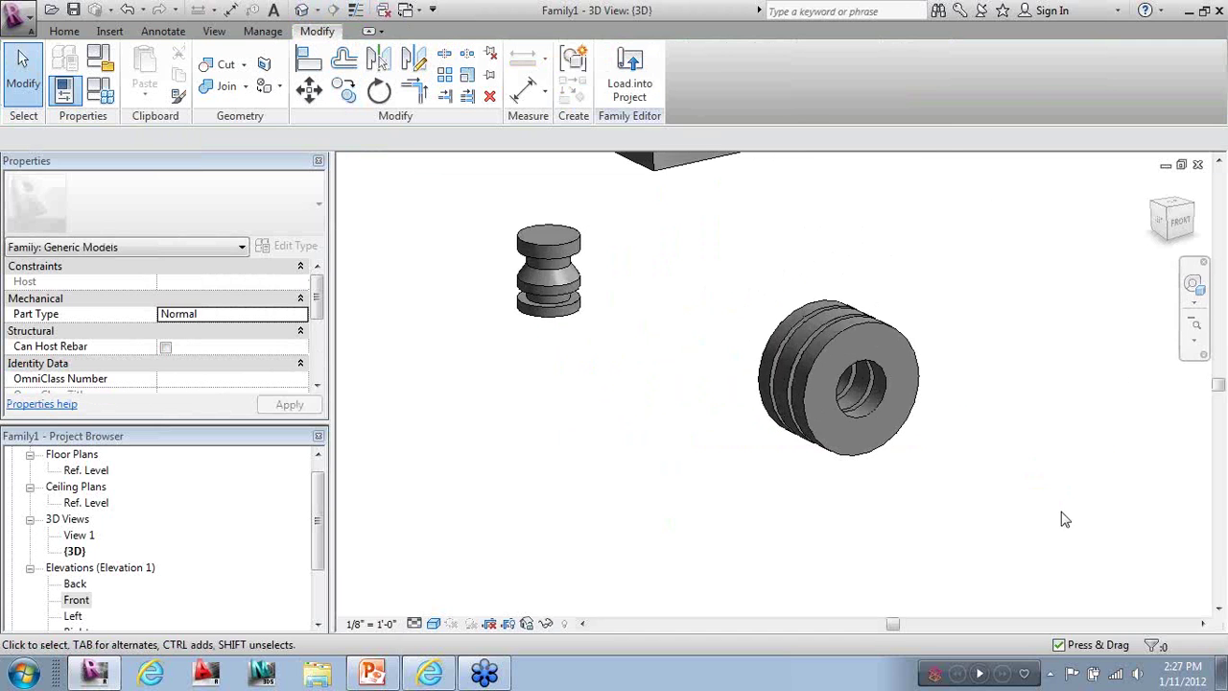
scroll(1059, 533, "down", 1)
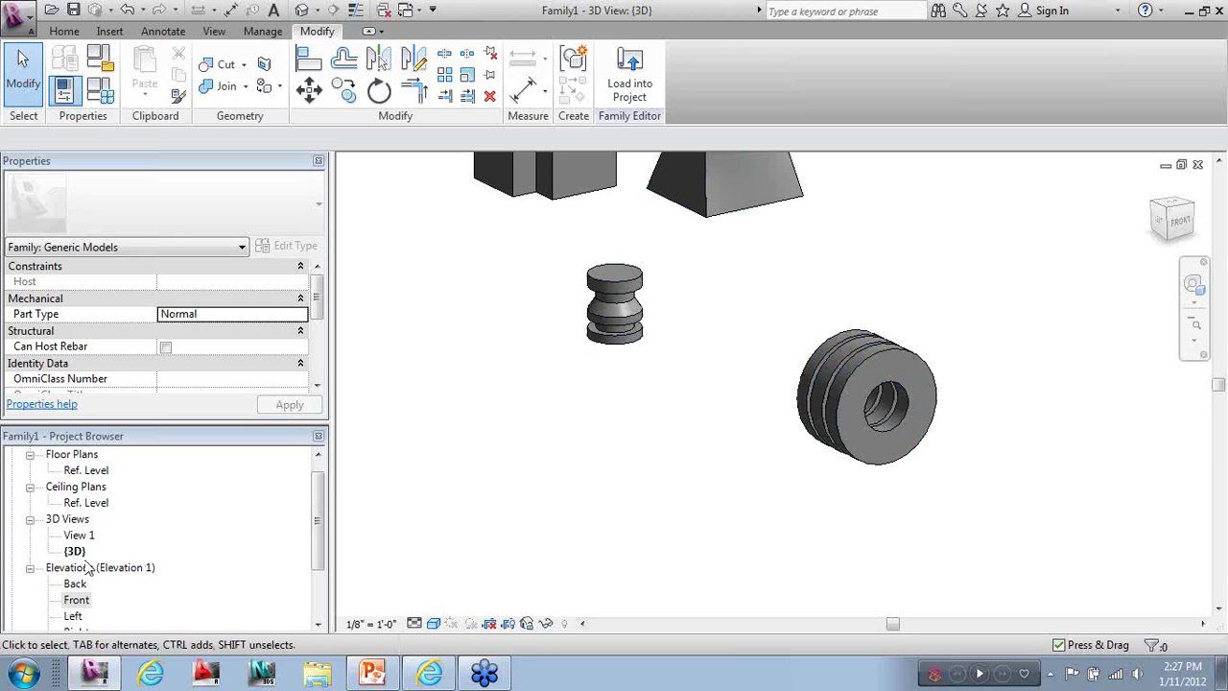
double_click(91, 473)
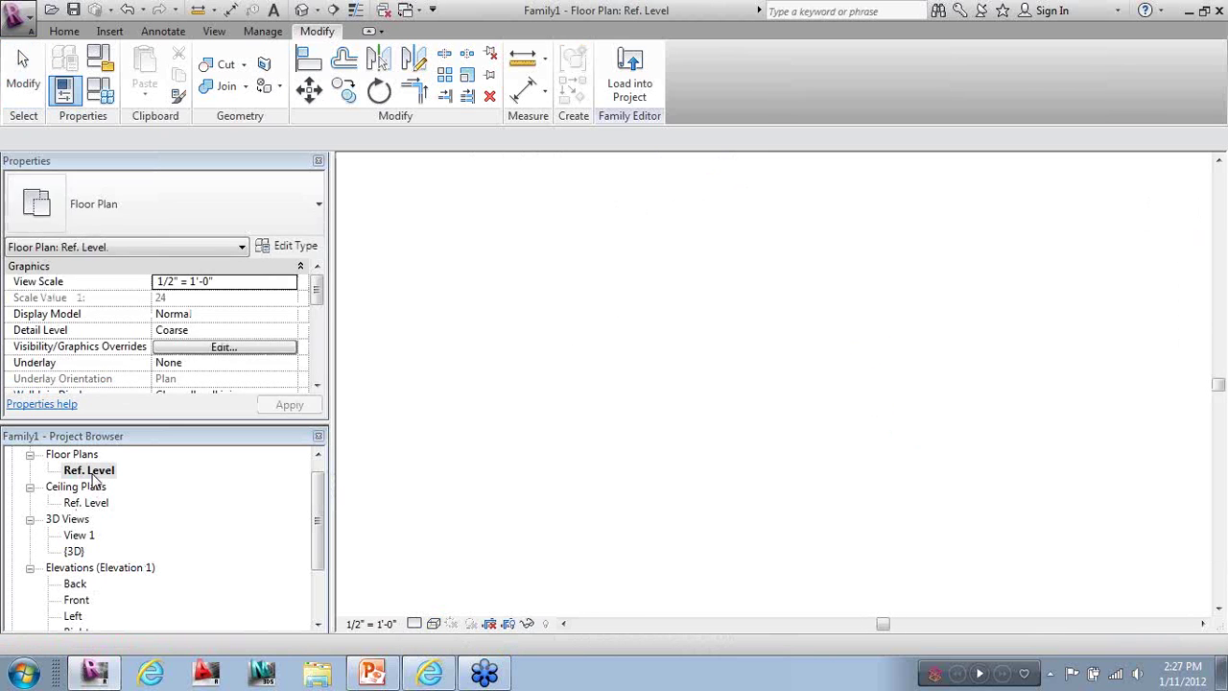
Start a sweep and sketch its path: a vertical stub, horizontal run, then a down-right slanted leg
left_click(63, 31)
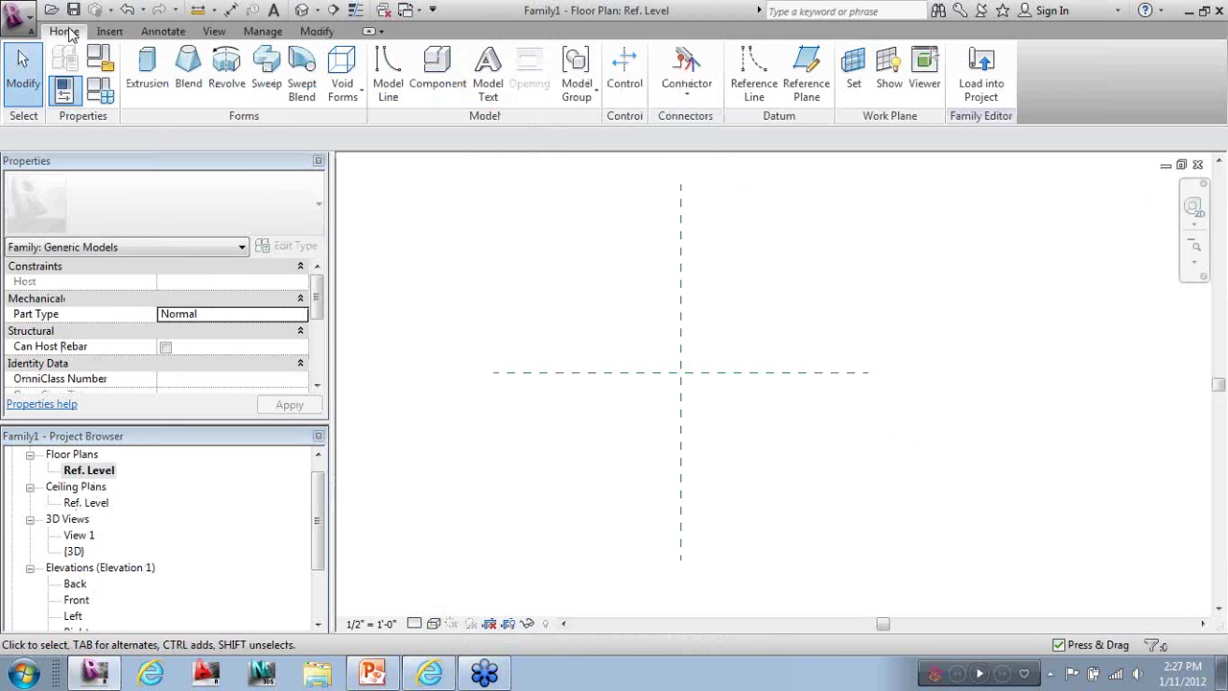
left_click(266, 63)
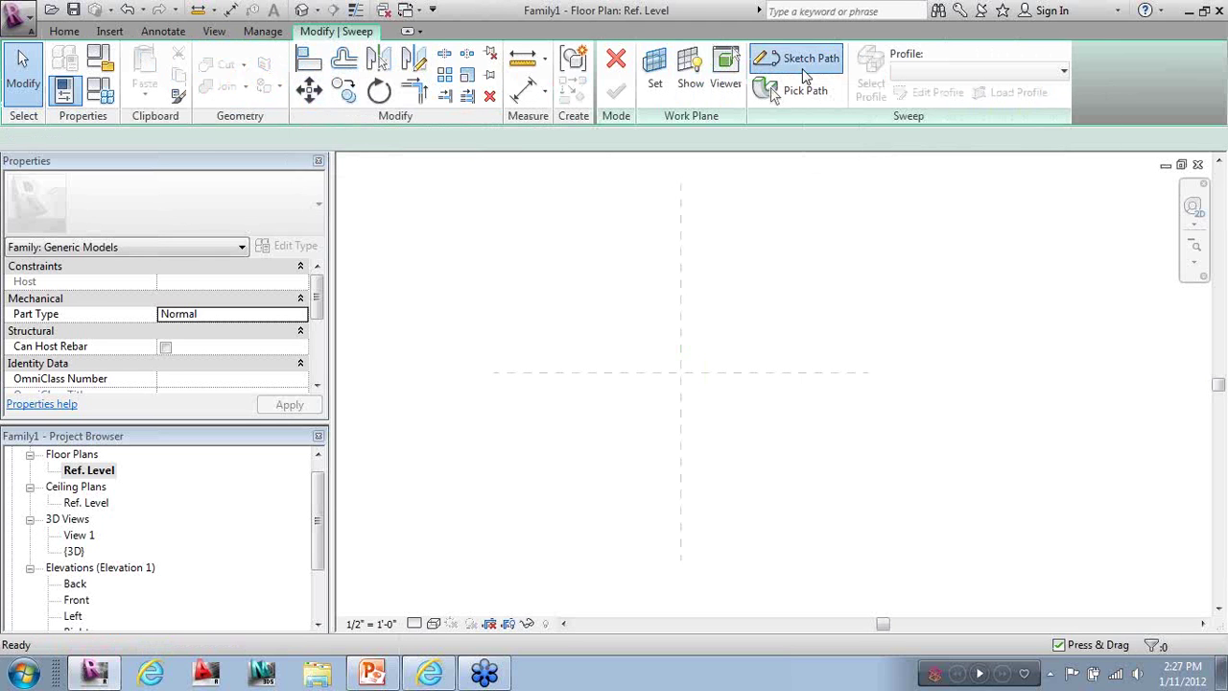
left_click(802, 69)
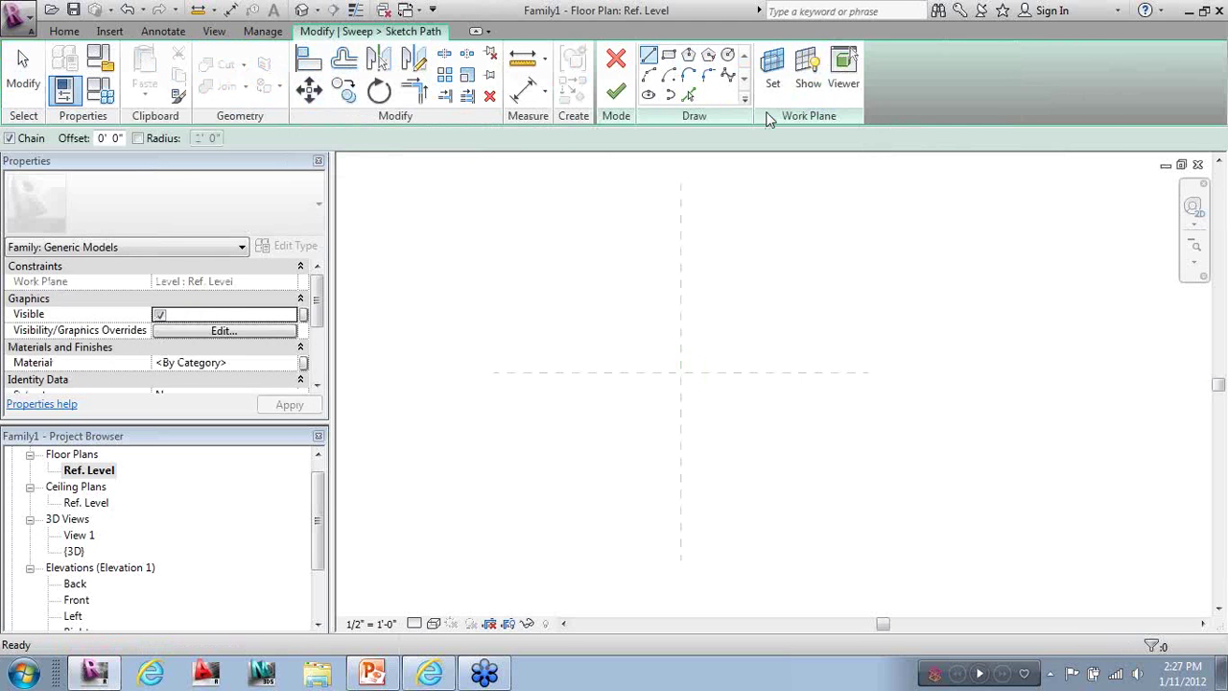
left_click(554, 375)
left_click(554, 304)
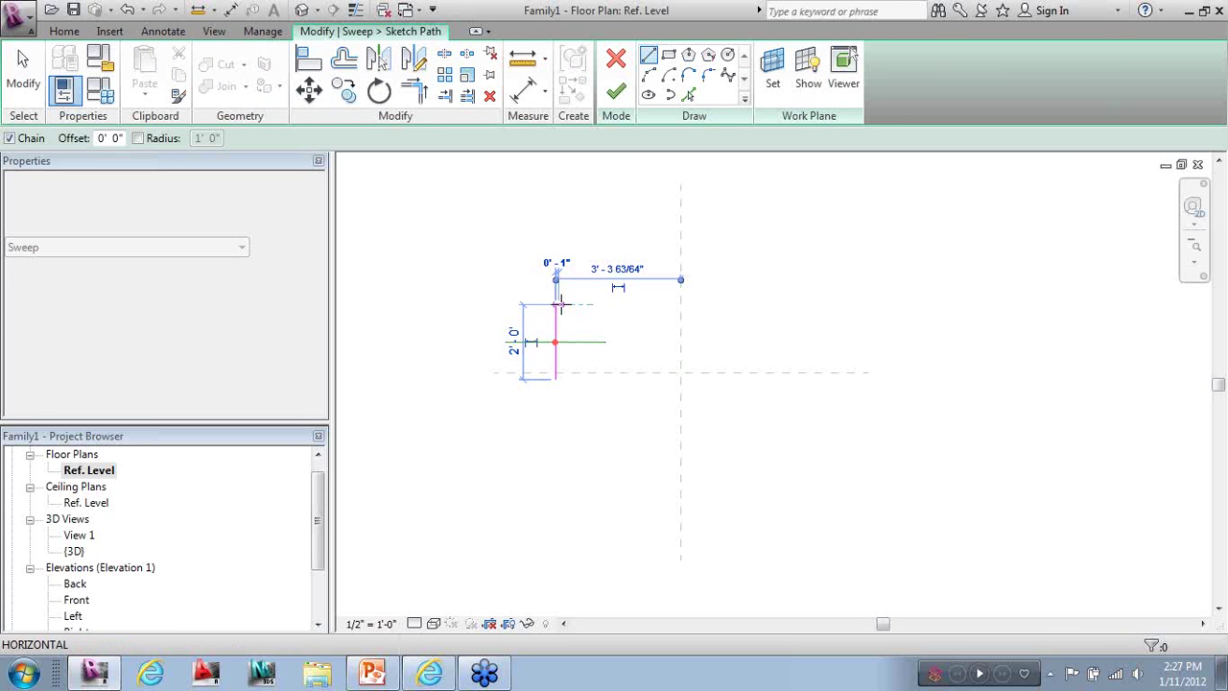
left_click(749, 304)
left_click(814, 458)
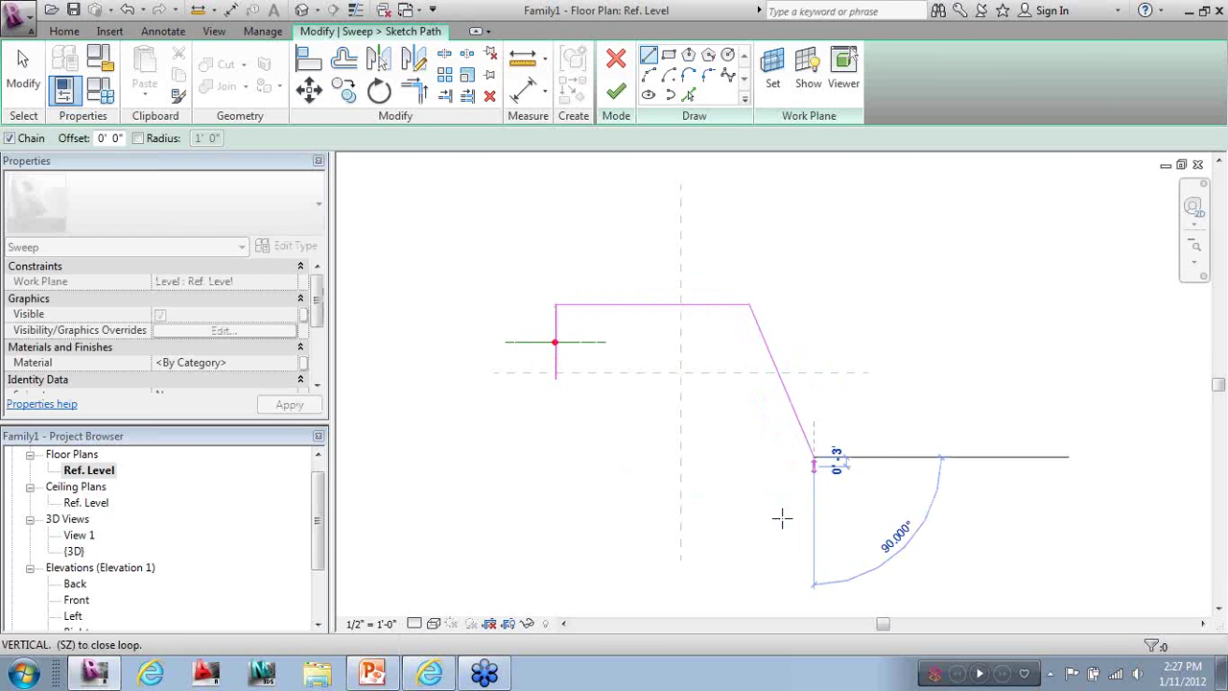
left_click(23, 68)
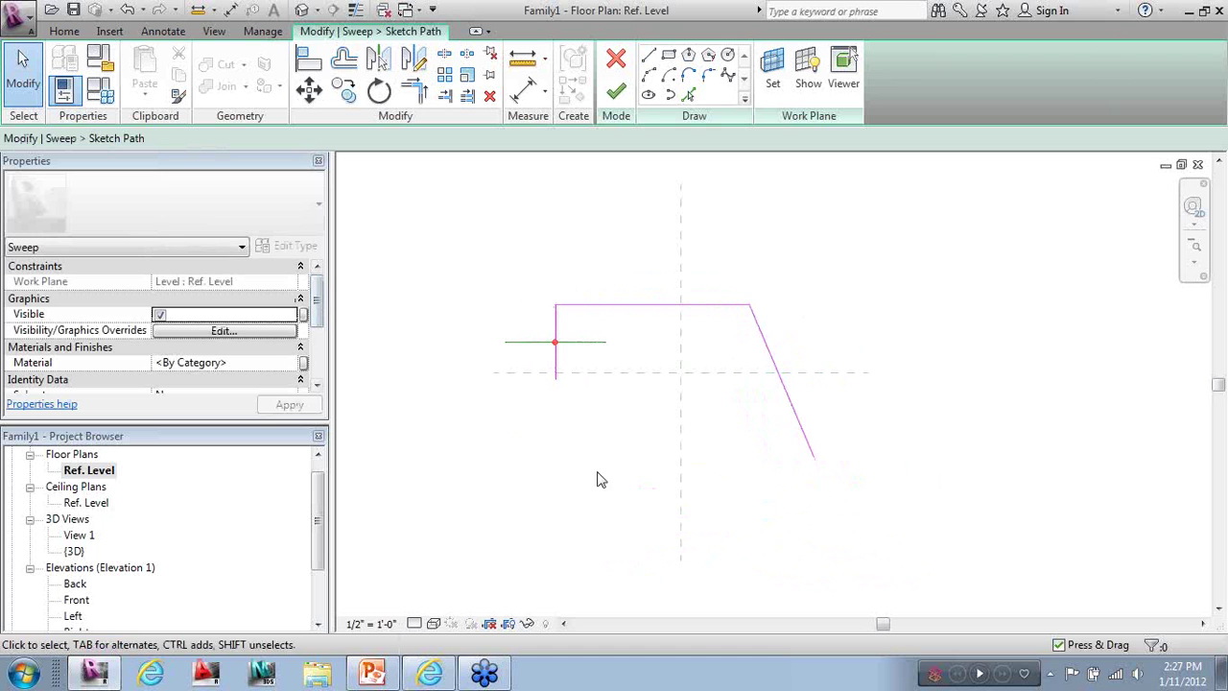
left_click(617, 90)
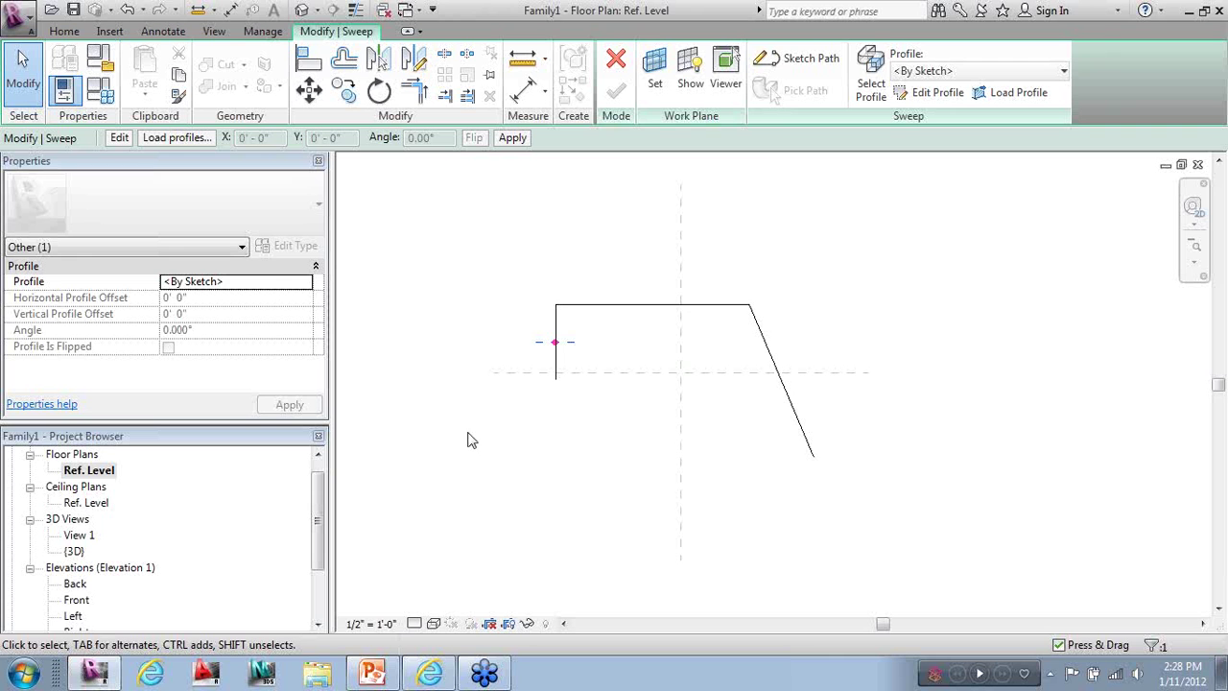
Set the sweep profile to <By Sketch> and edit it in the {3D} view
left_click(920, 73)
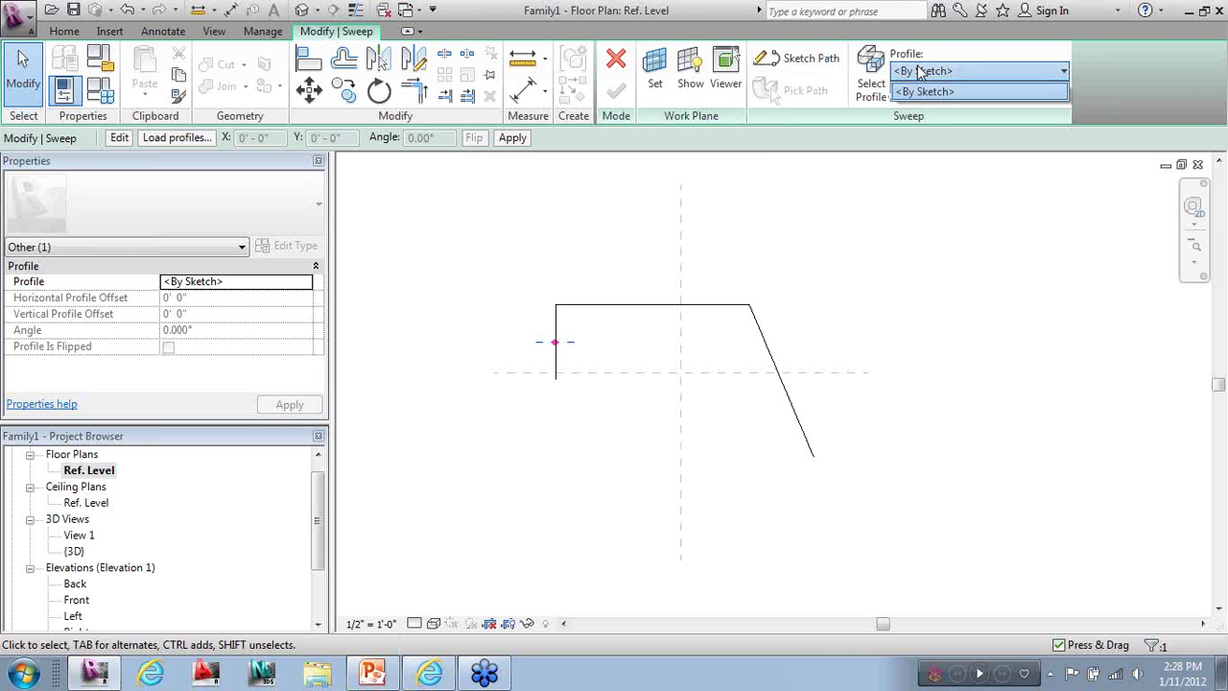
left_click(936, 91)
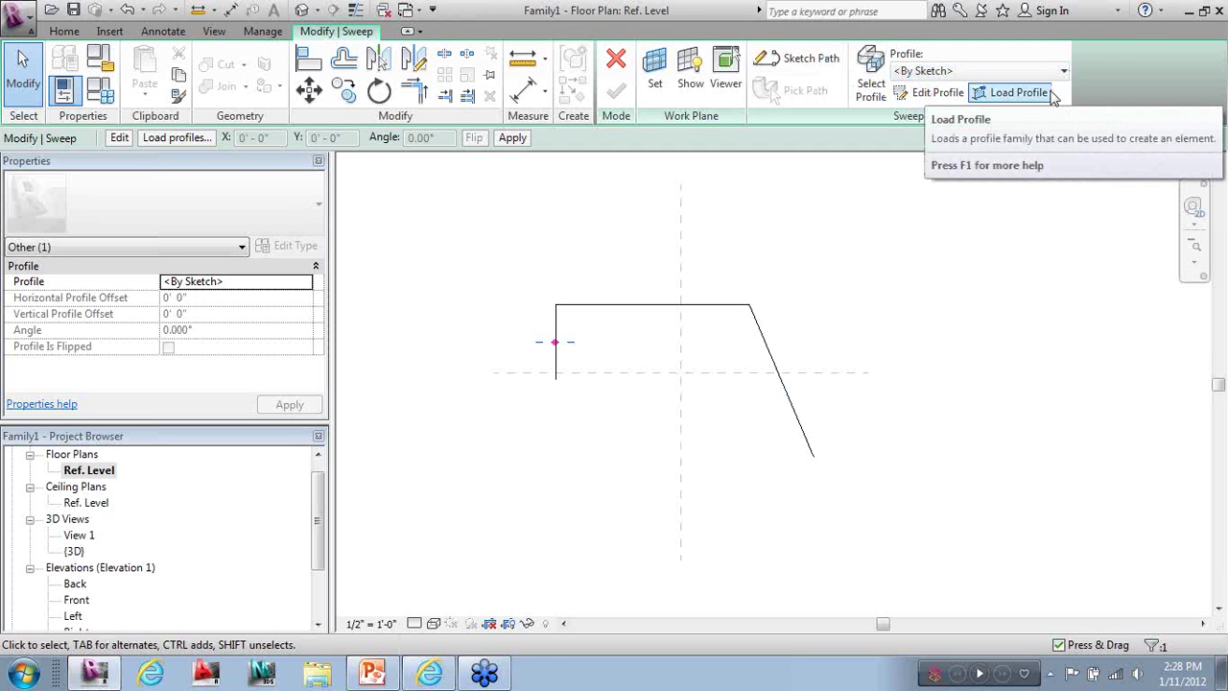
left_click(906, 93)
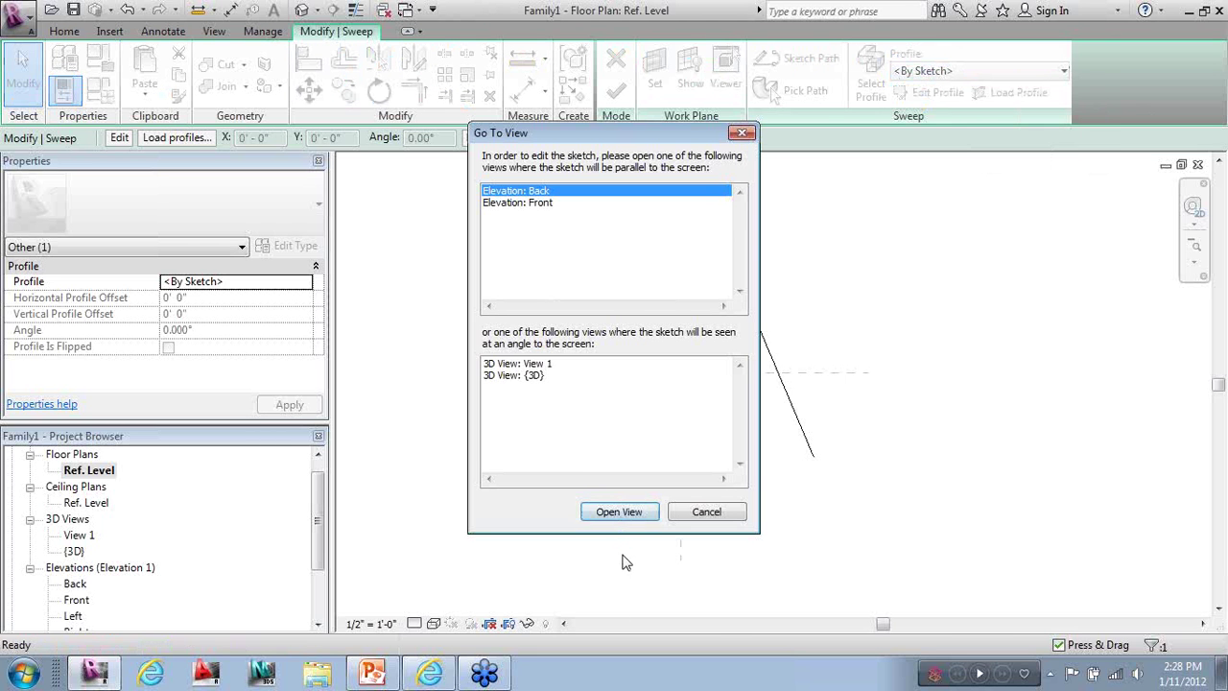
left_click(508, 366)
left_click(509, 376)
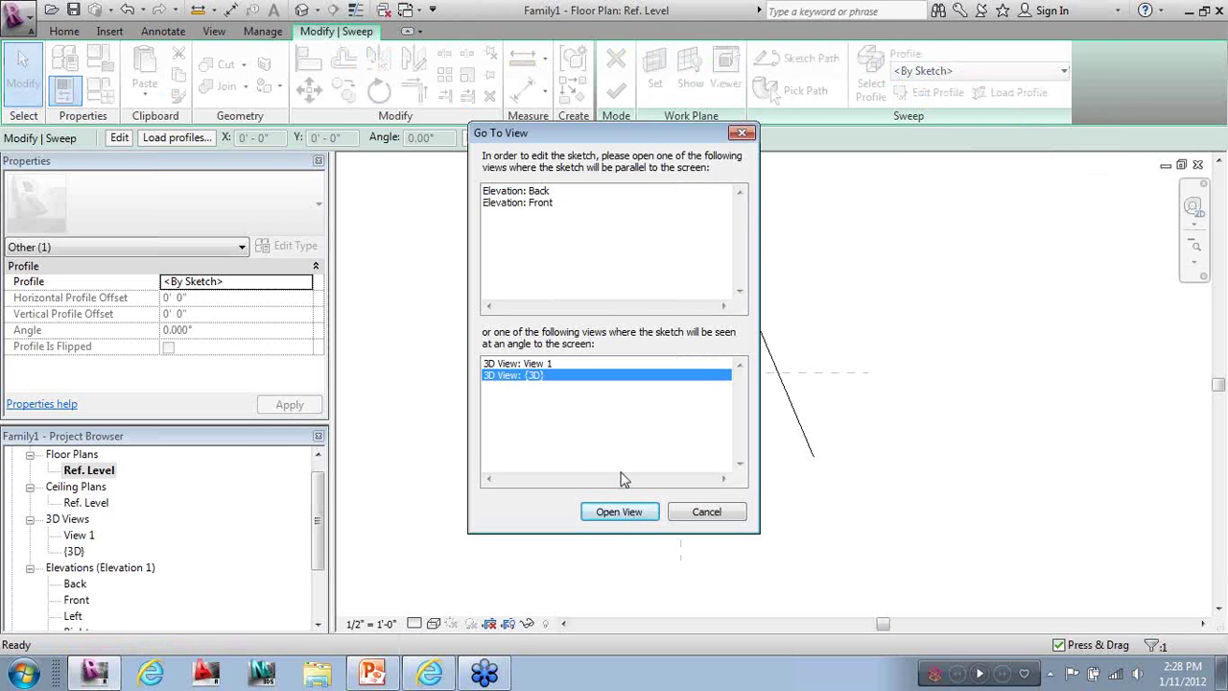
left_click(624, 514)
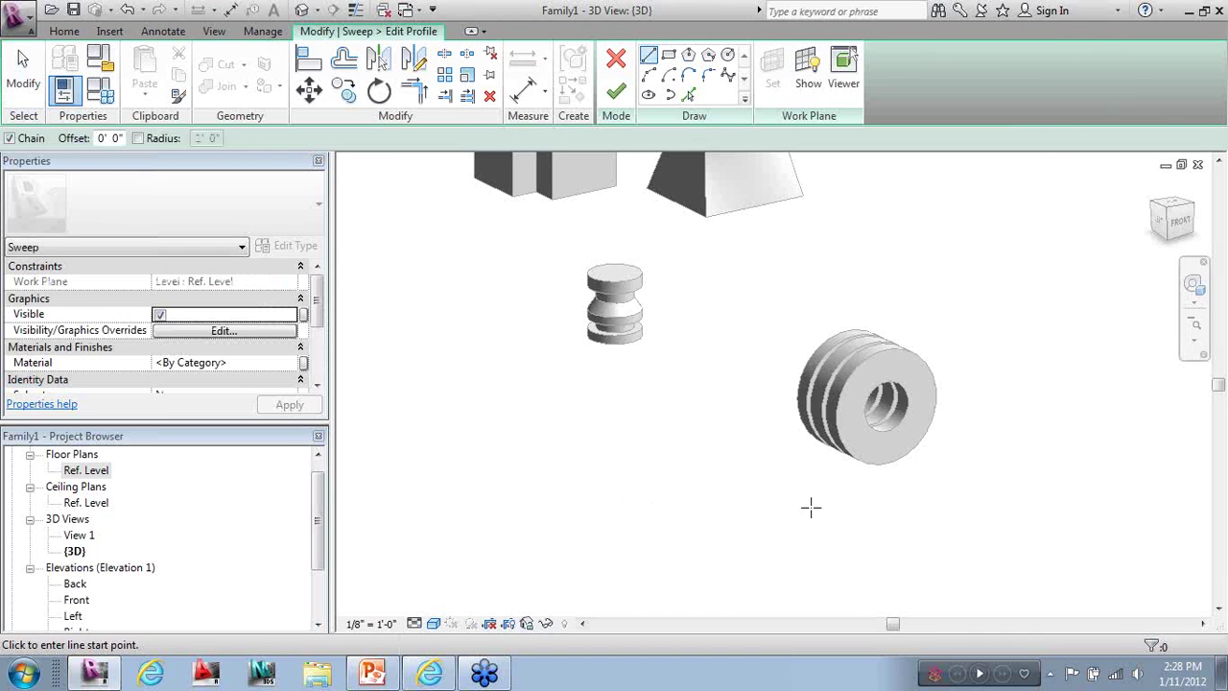
Sketch a 1'0" radius circle profile at the path start and finish the solid tube sweep
scroll(965, 366, "down", 2)
scroll(595, 390, "up", 6)
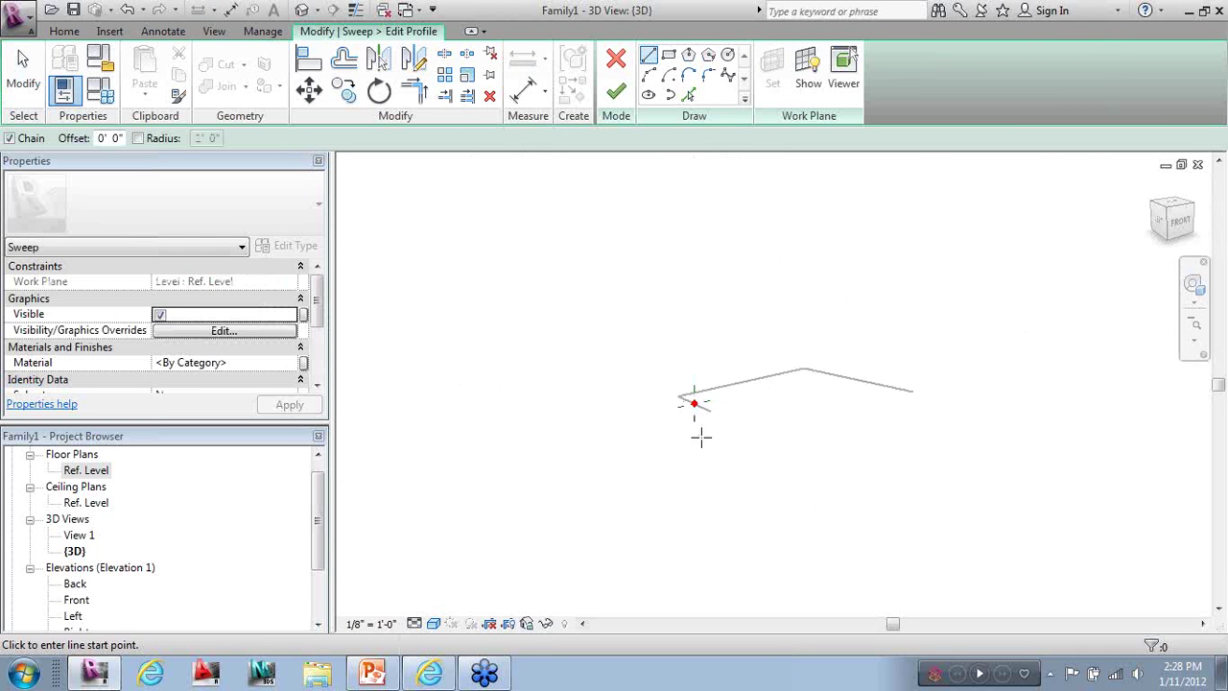
scroll(728, 389, "up", 2)
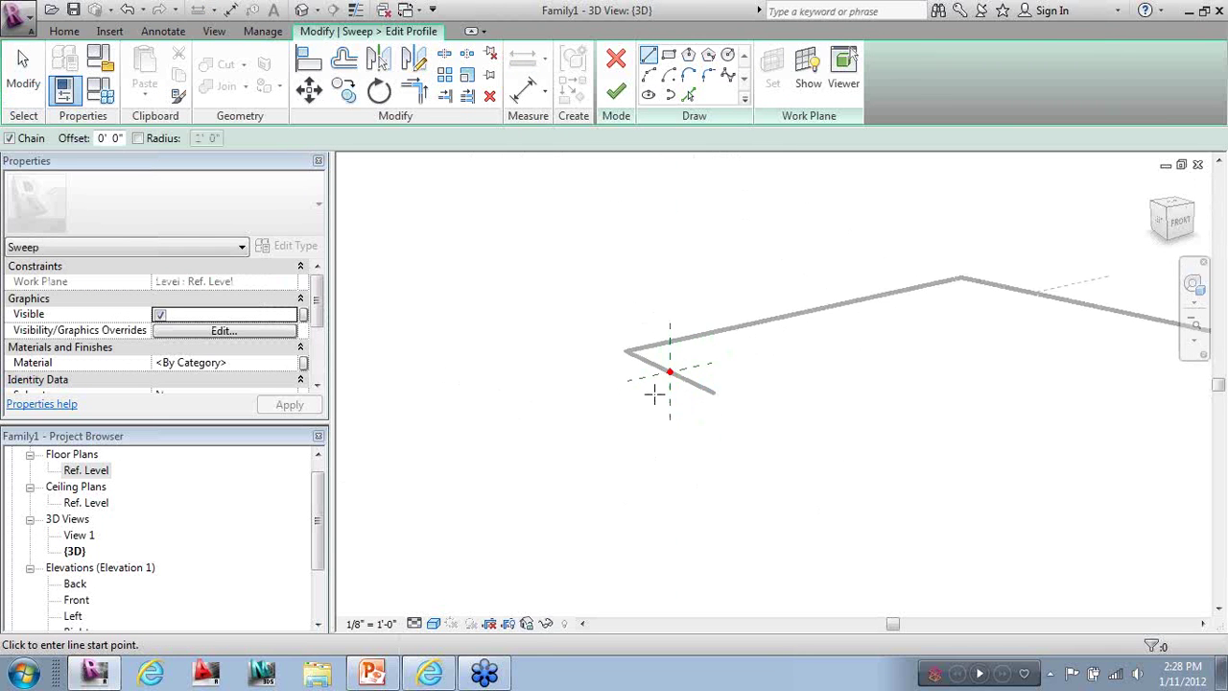
scroll(645, 363, "down", 2)
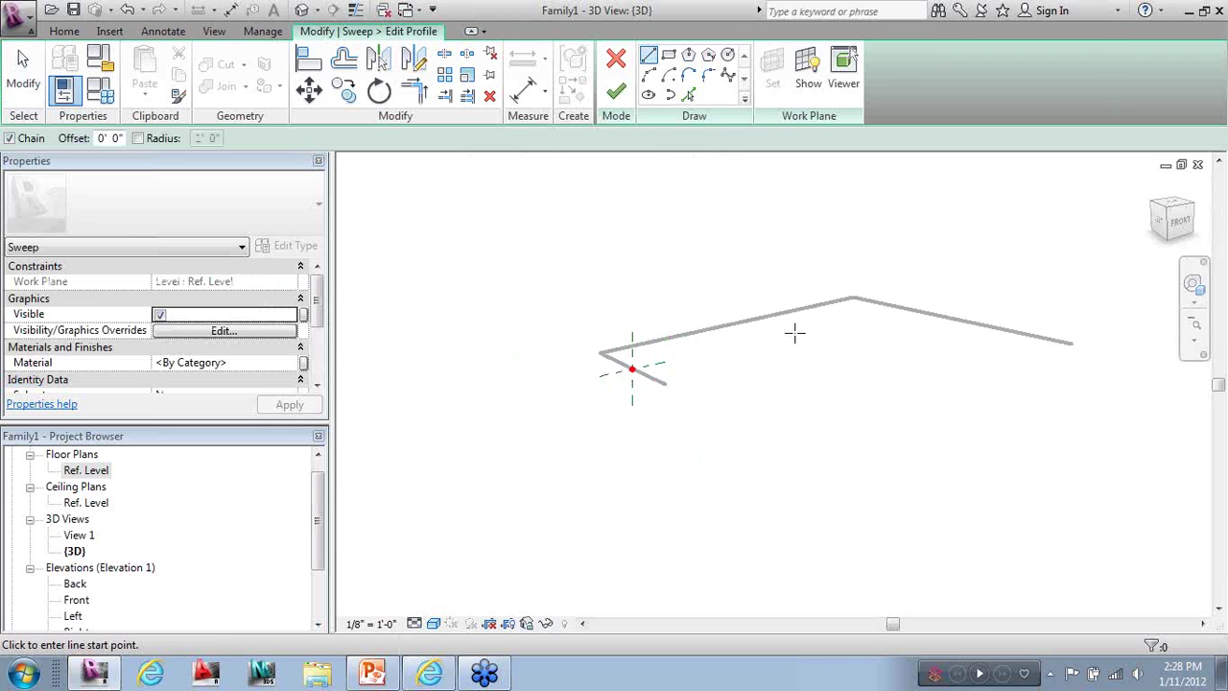
scroll(979, 331, "up", 1)
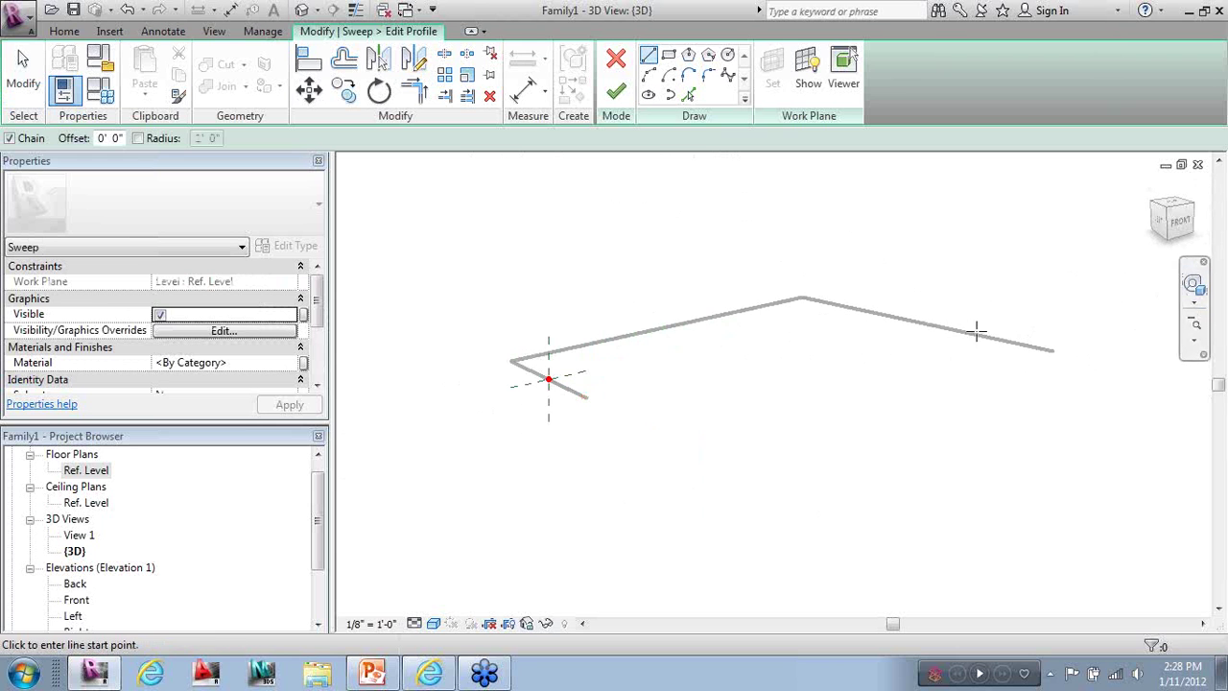
left_click(728, 56)
left_click(551, 380)
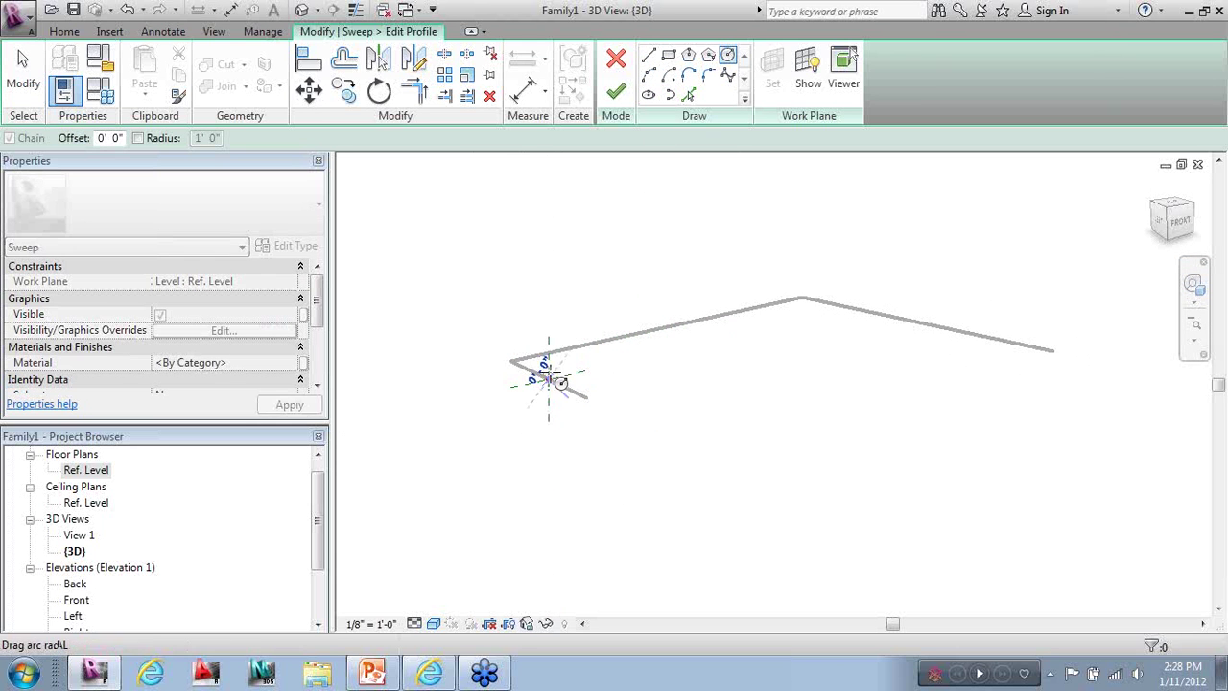
left_click(550, 352)
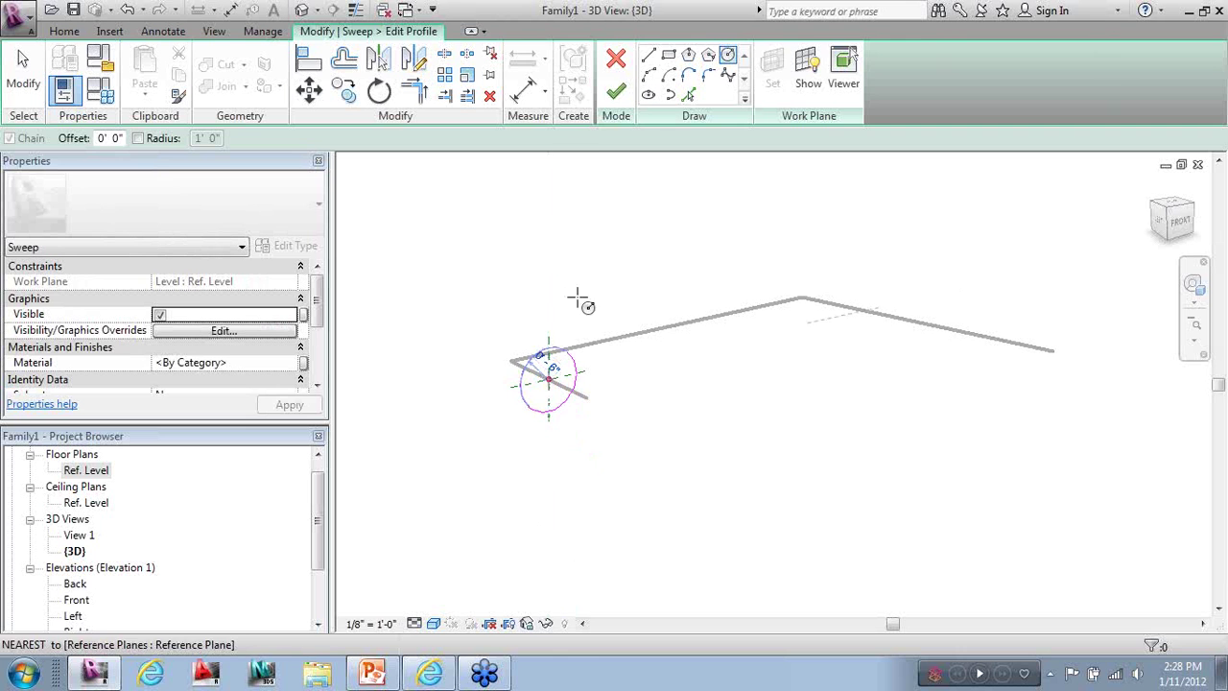
left_click(616, 90)
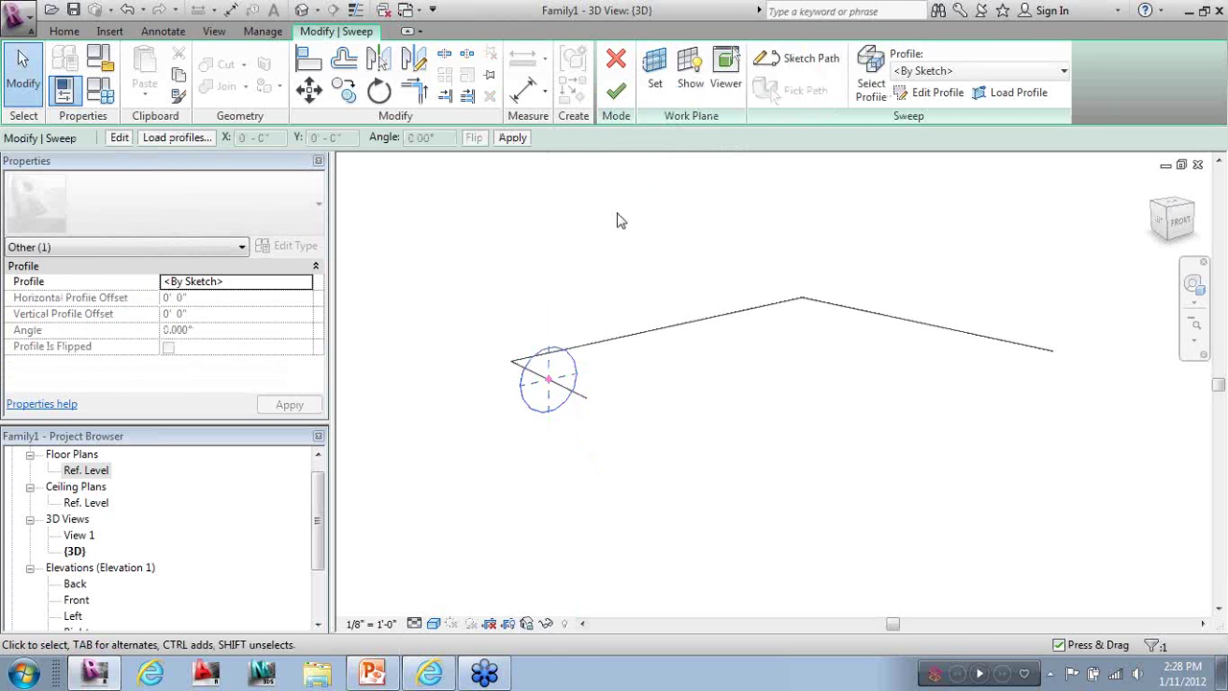
left_click(616, 90)
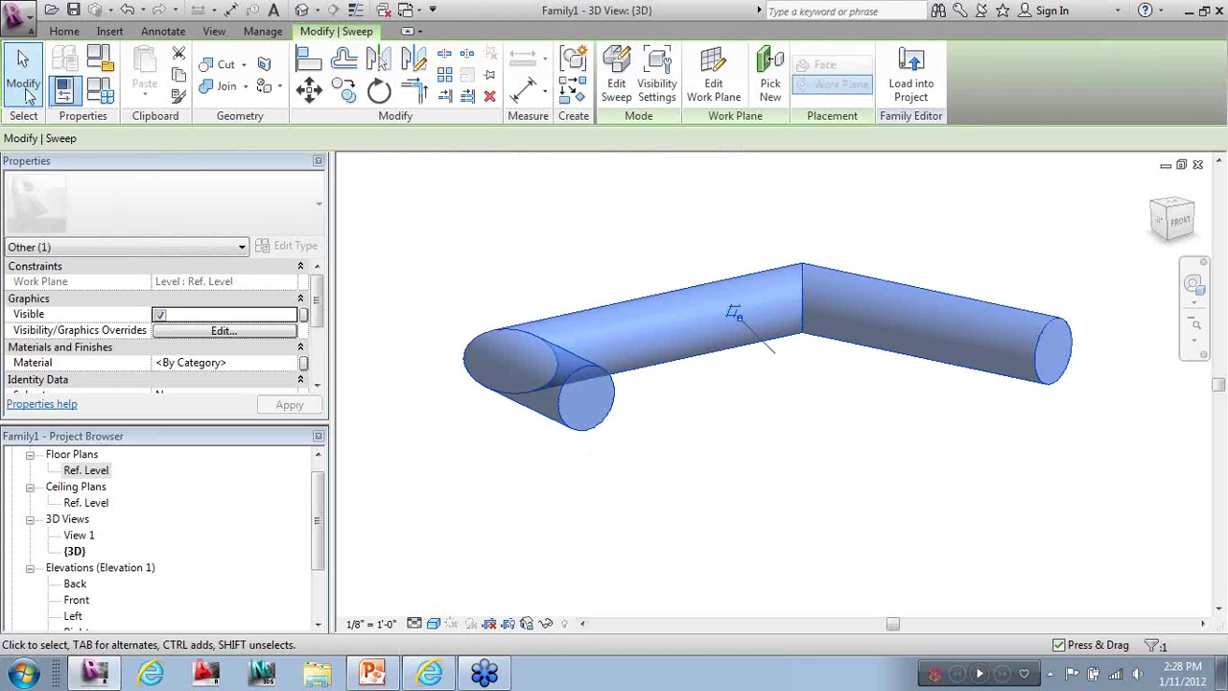
left_click(29, 93)
scroll(437, 312, "down", 2)
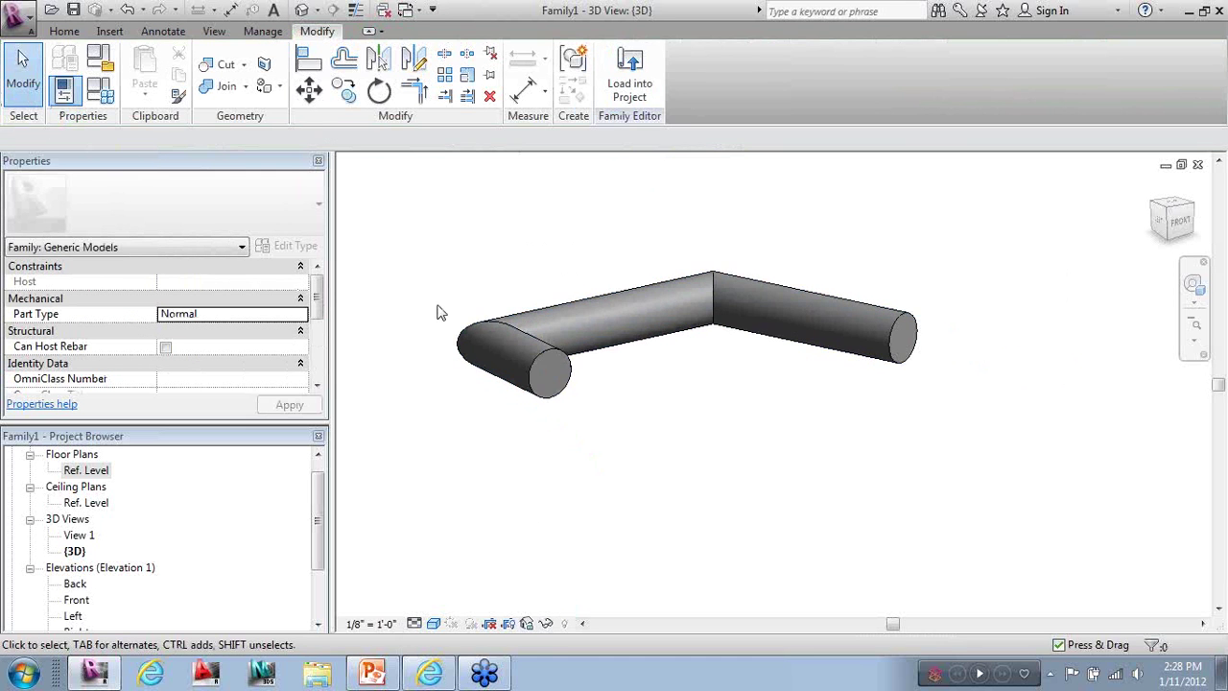
left_click(531, 331)
middle_click_drag(548, 337, 331, 448, "shift")
scroll(628, 508, "down", 3)
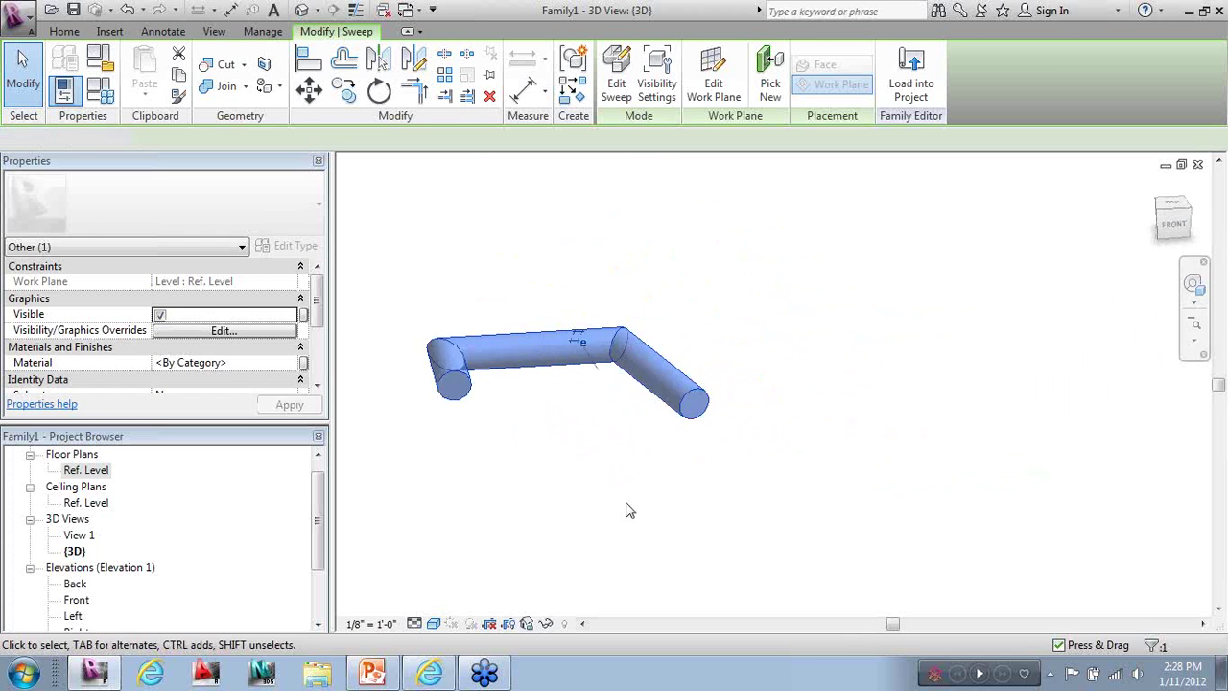
left_click(627, 507)
scroll(485, 316, "down", 5)
left_click(486, 331)
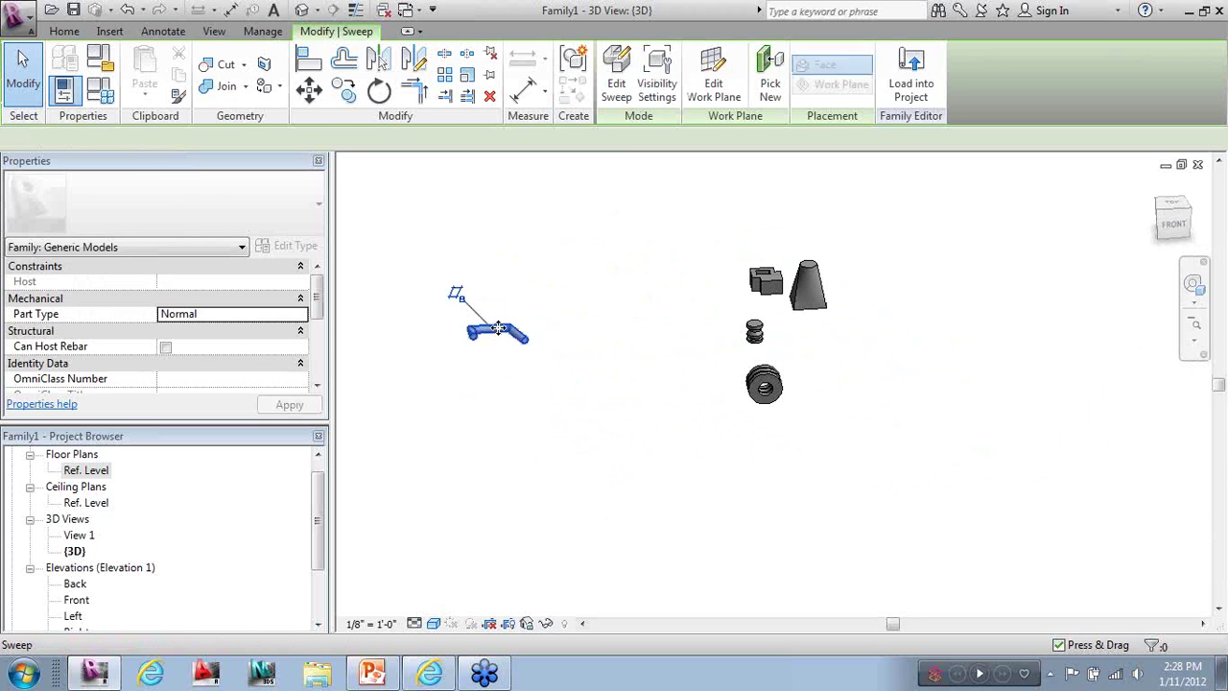
left_click_drag(486, 331, 890, 357)
left_click(542, 521)
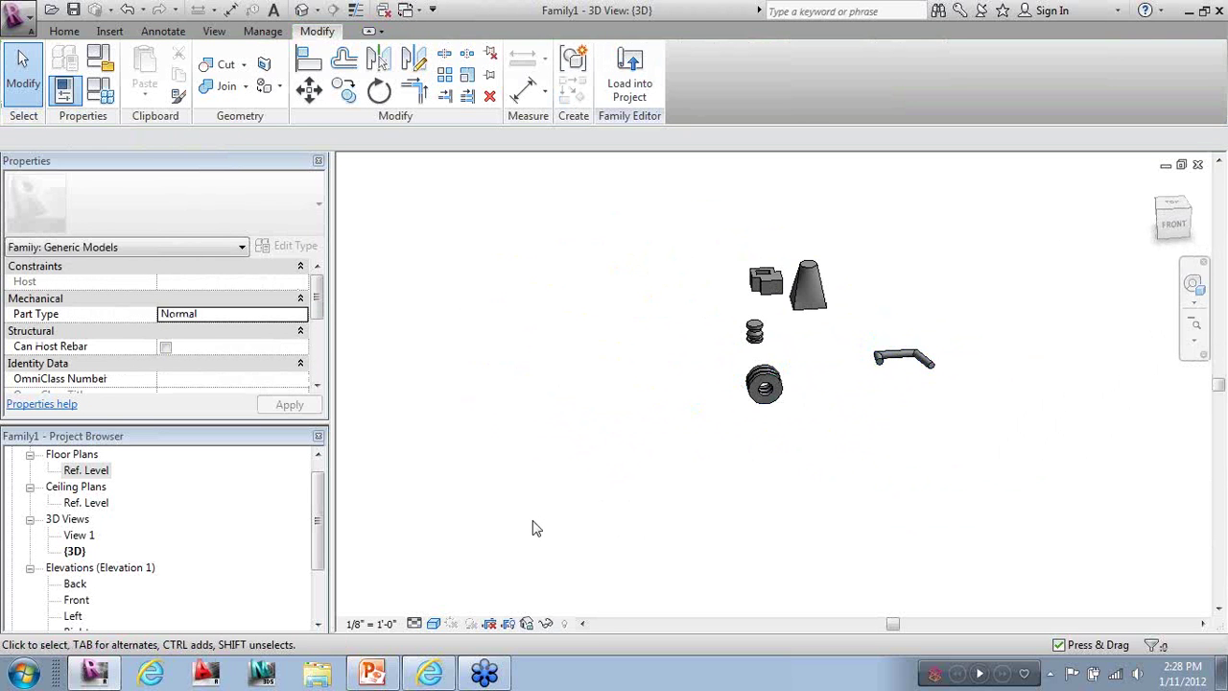
double_click(84, 473)
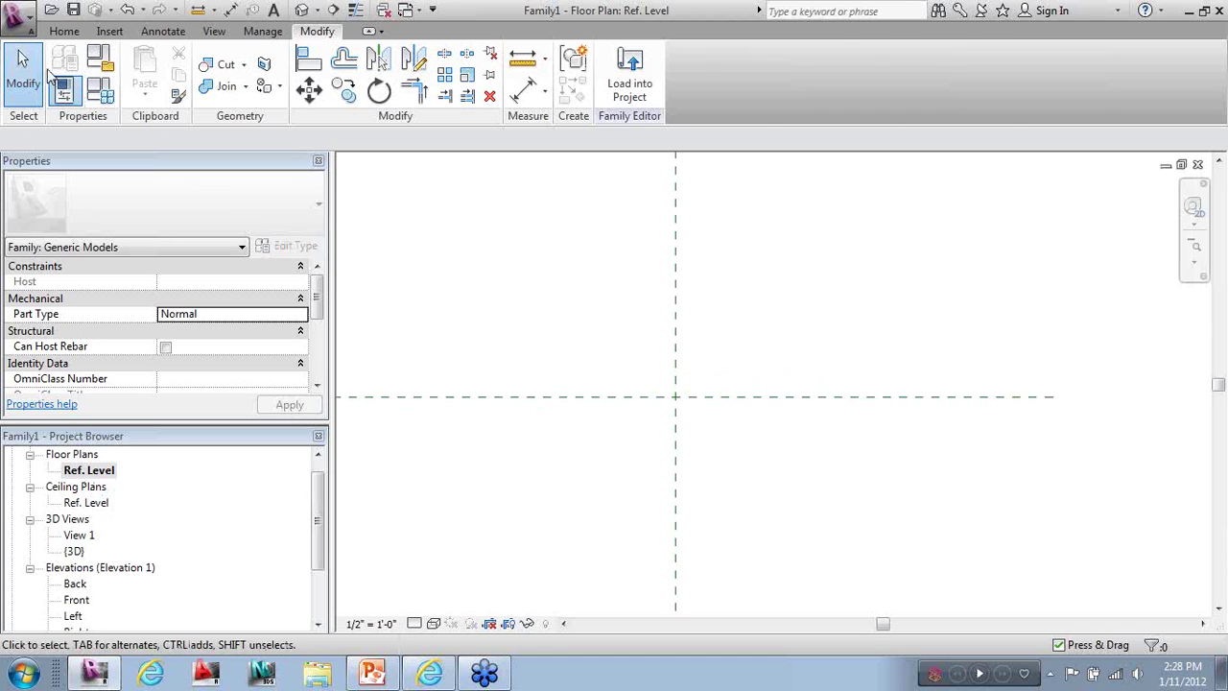
Start a swept blend and sketch its arched path across the horizontal reference plane
left_click(57, 34)
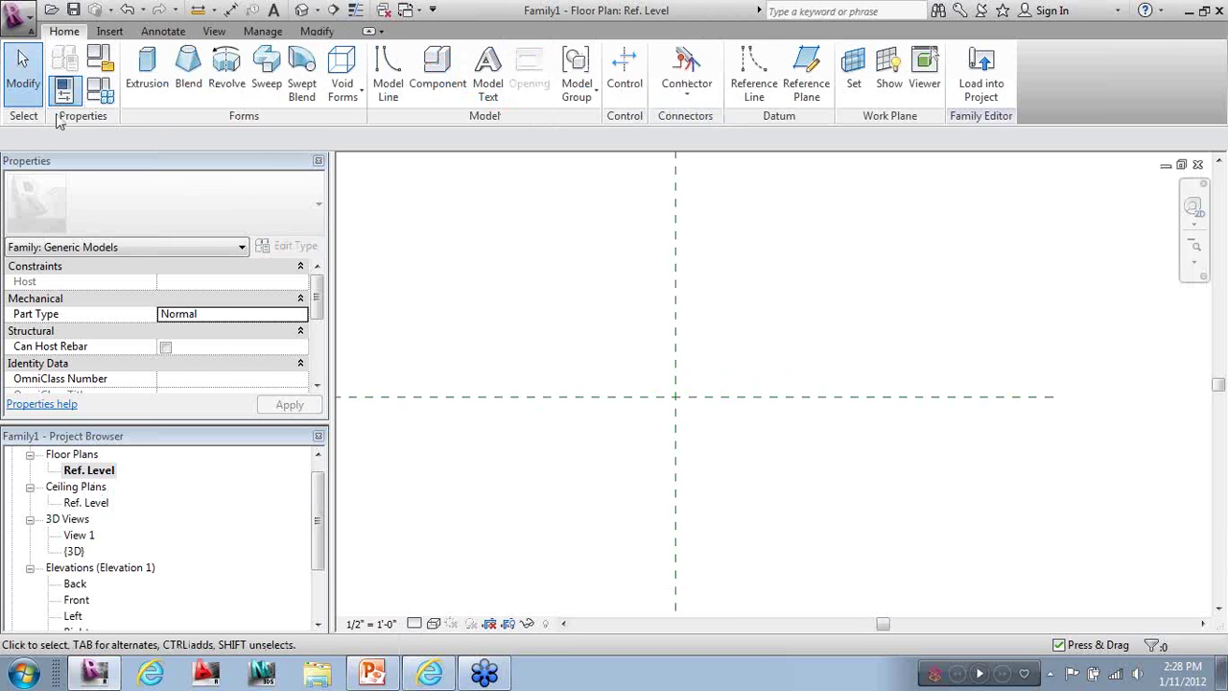
left_click(301, 77)
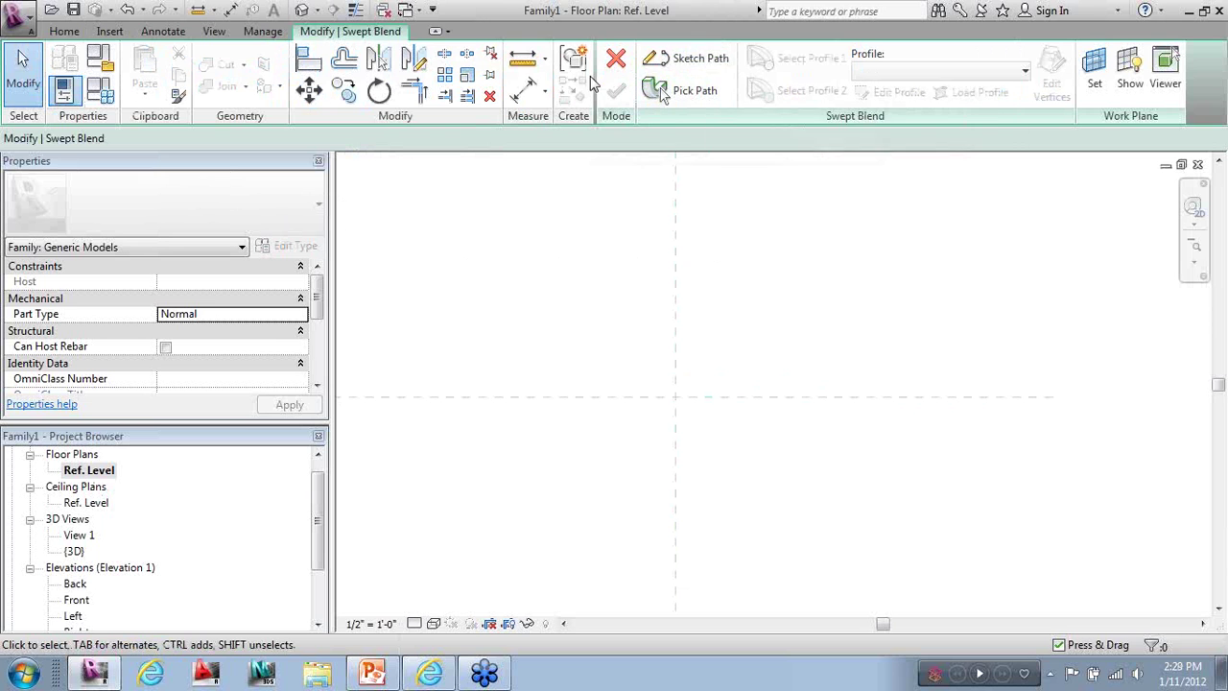
left_click(715, 60)
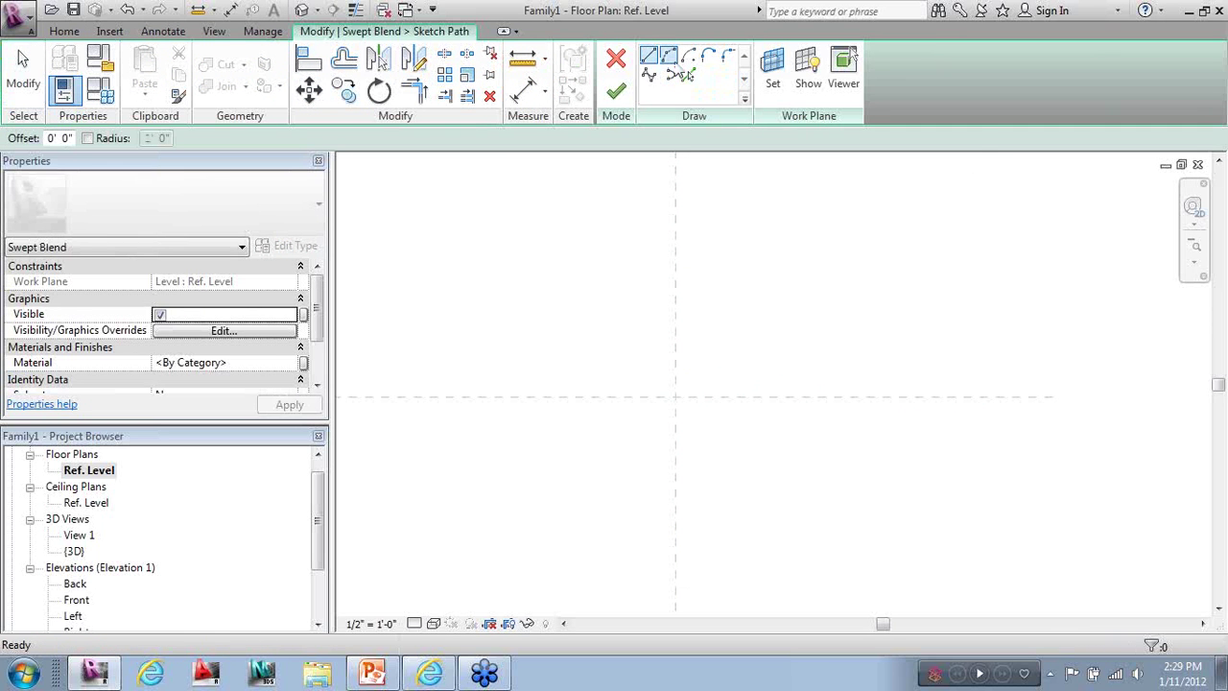
left_click(669, 74)
left_click(456, 397)
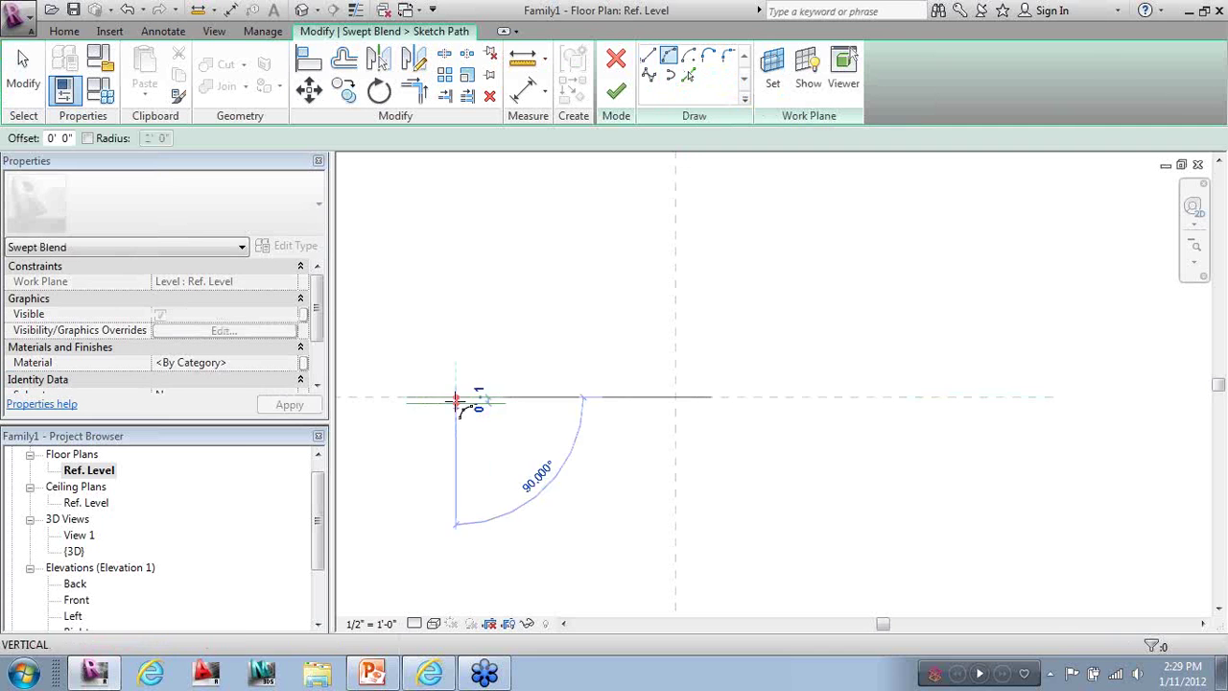
left_click(978, 397)
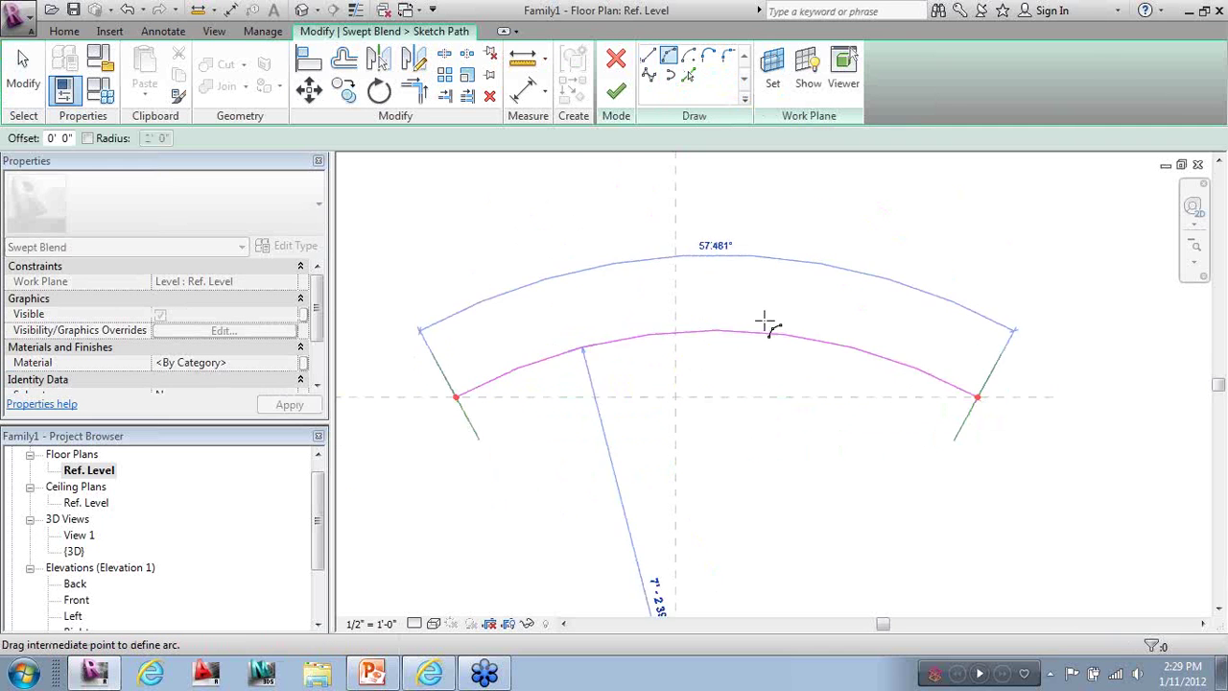
left_click(735, 263)
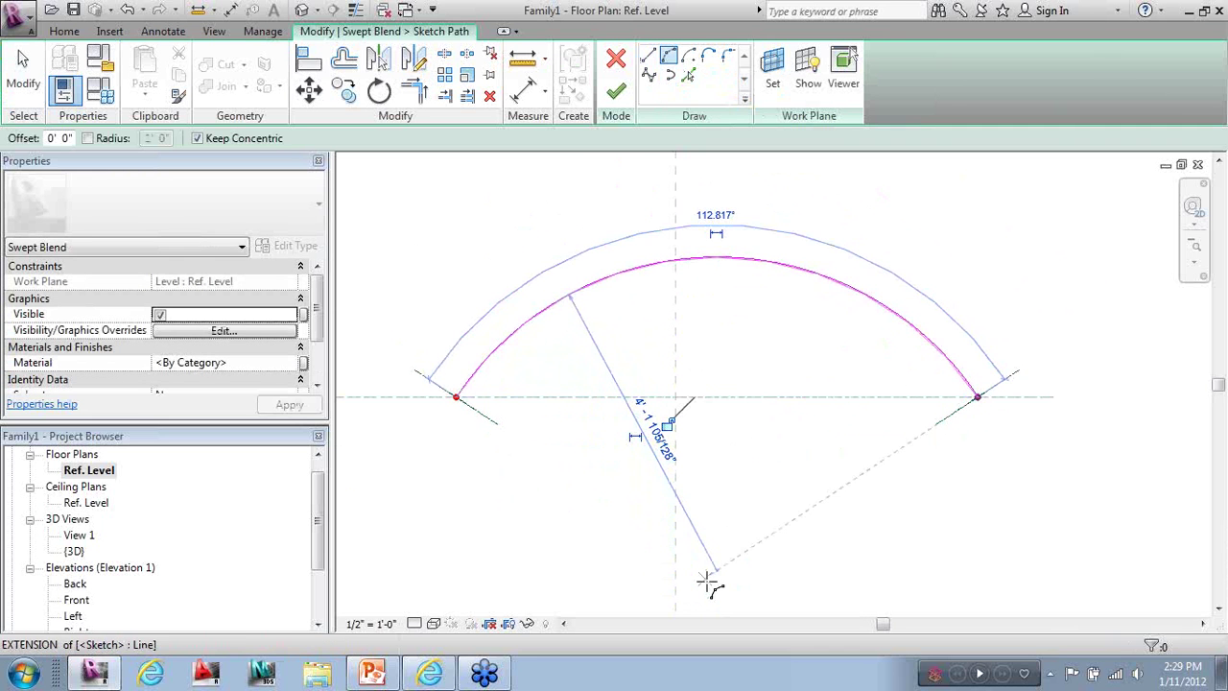
key("Escape")
left_click(617, 93)
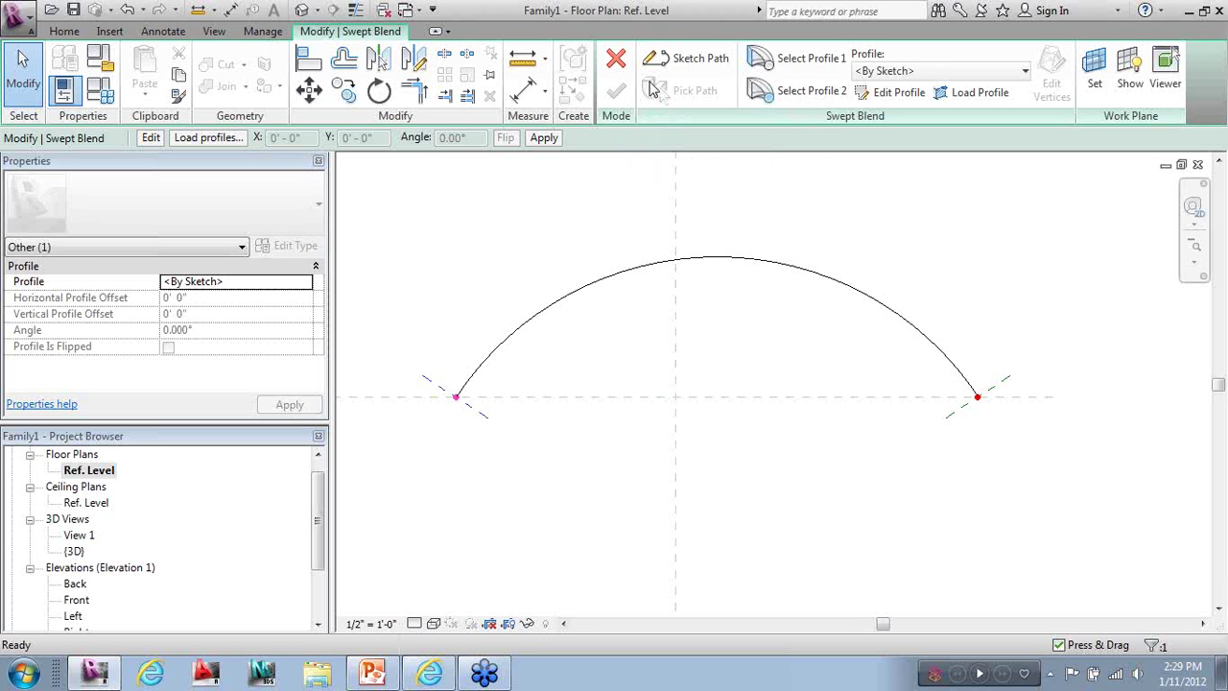
Draw a small circle as Profile 1 at the arc's left end in the {3D} view
left_click(814, 73)
left_click(899, 92)
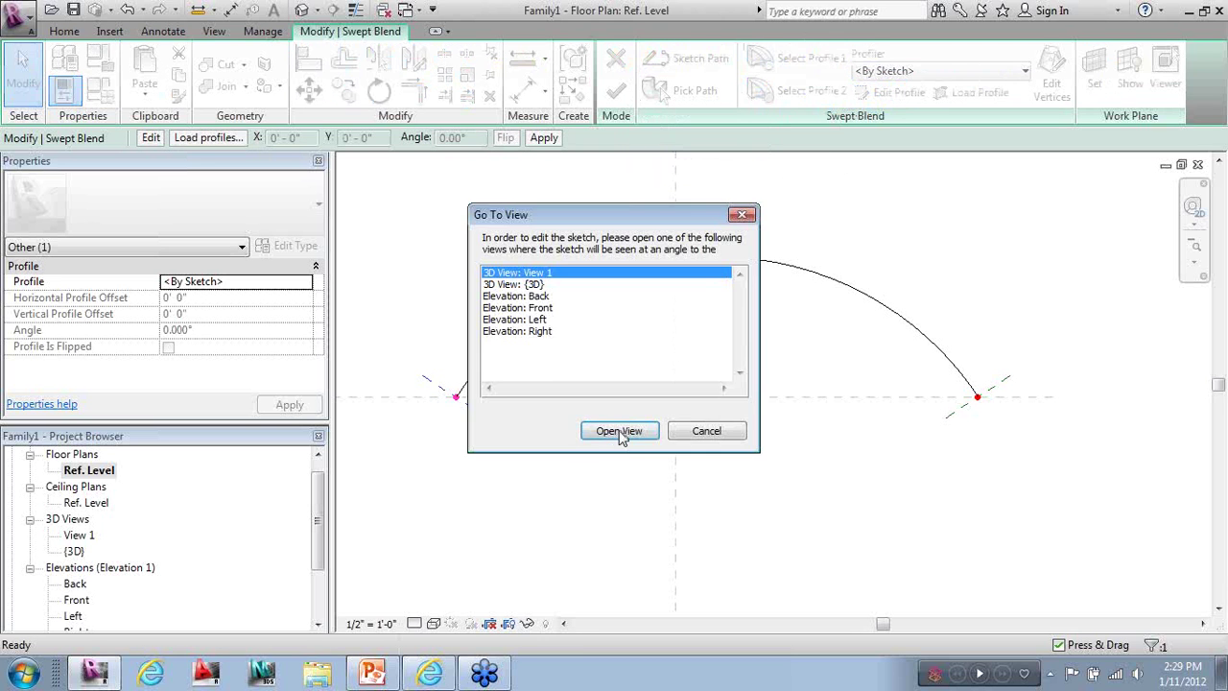
key("Down")
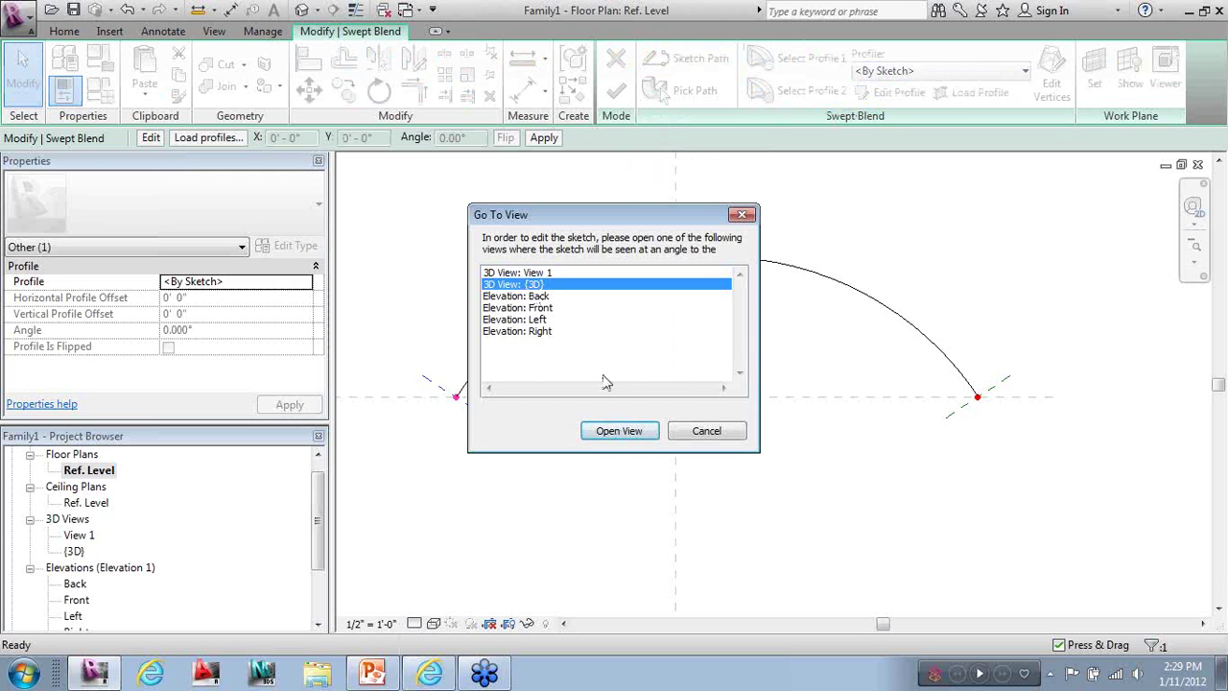
left_click(615, 428)
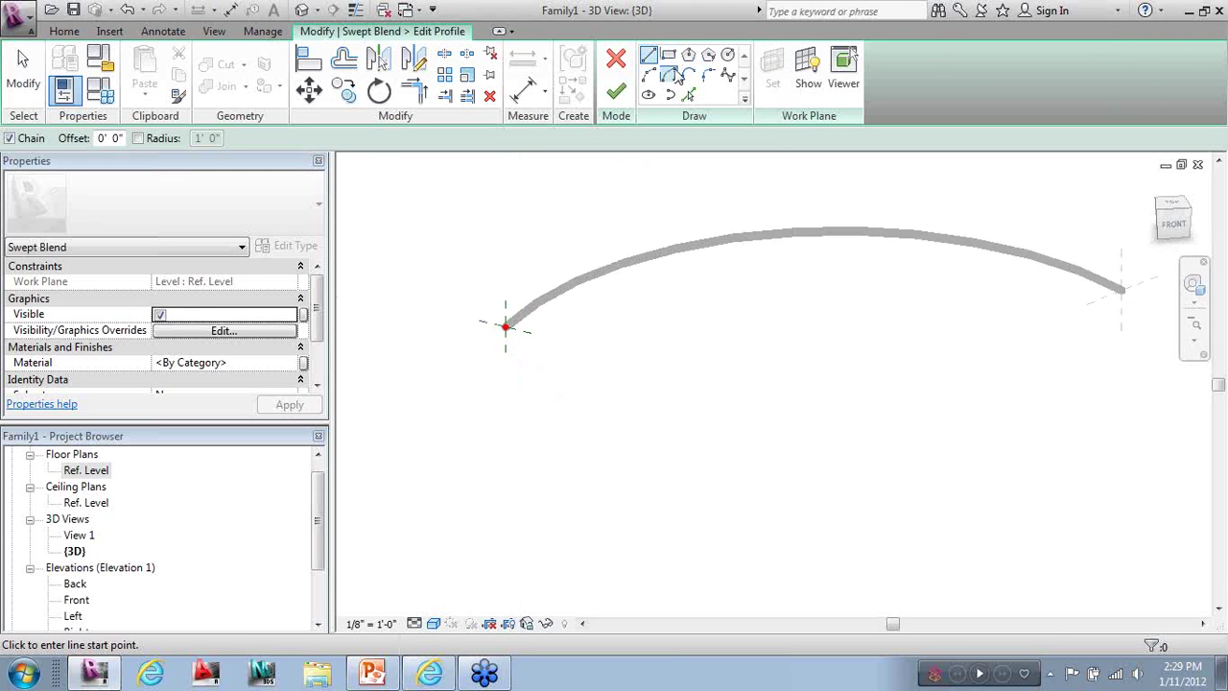
left_click(727, 54)
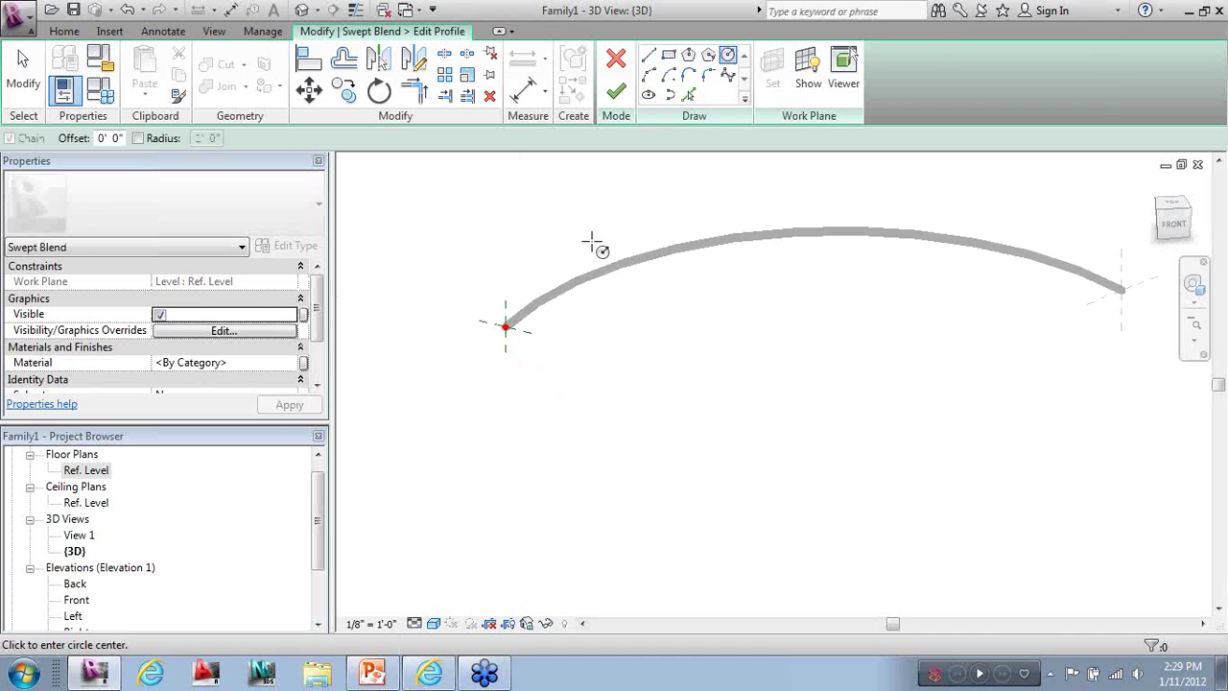
left_click(506, 327)
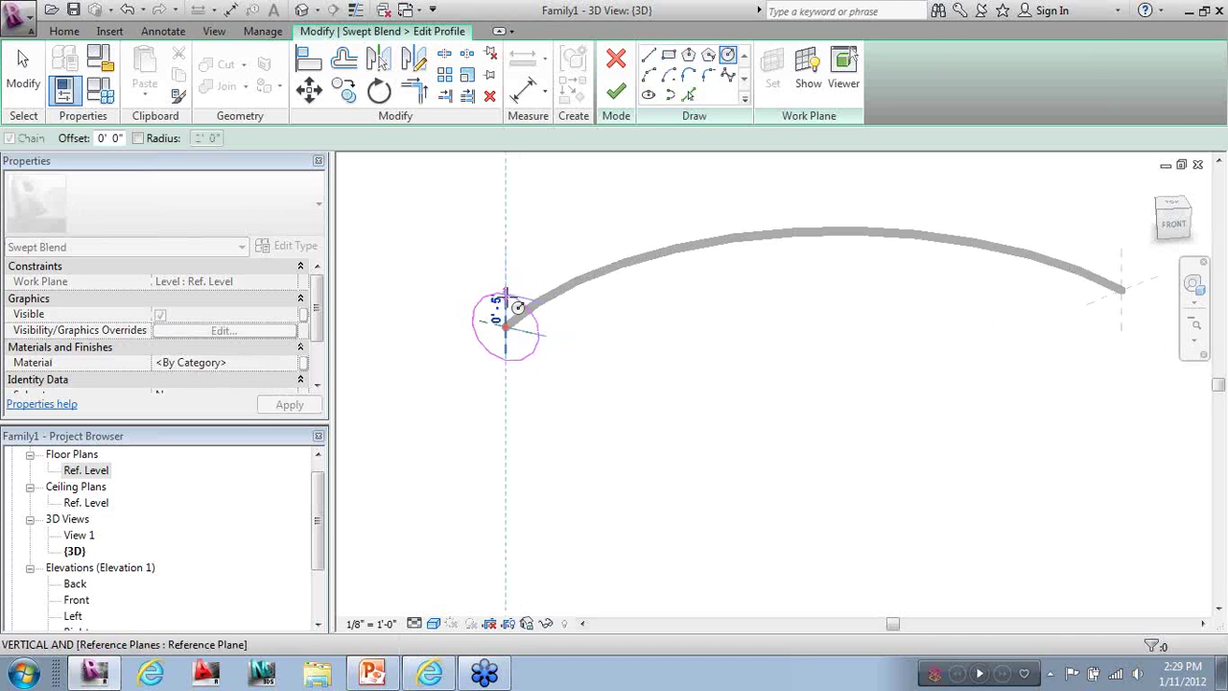
left_click(518, 300)
scroll(402, 438, "down", 2)
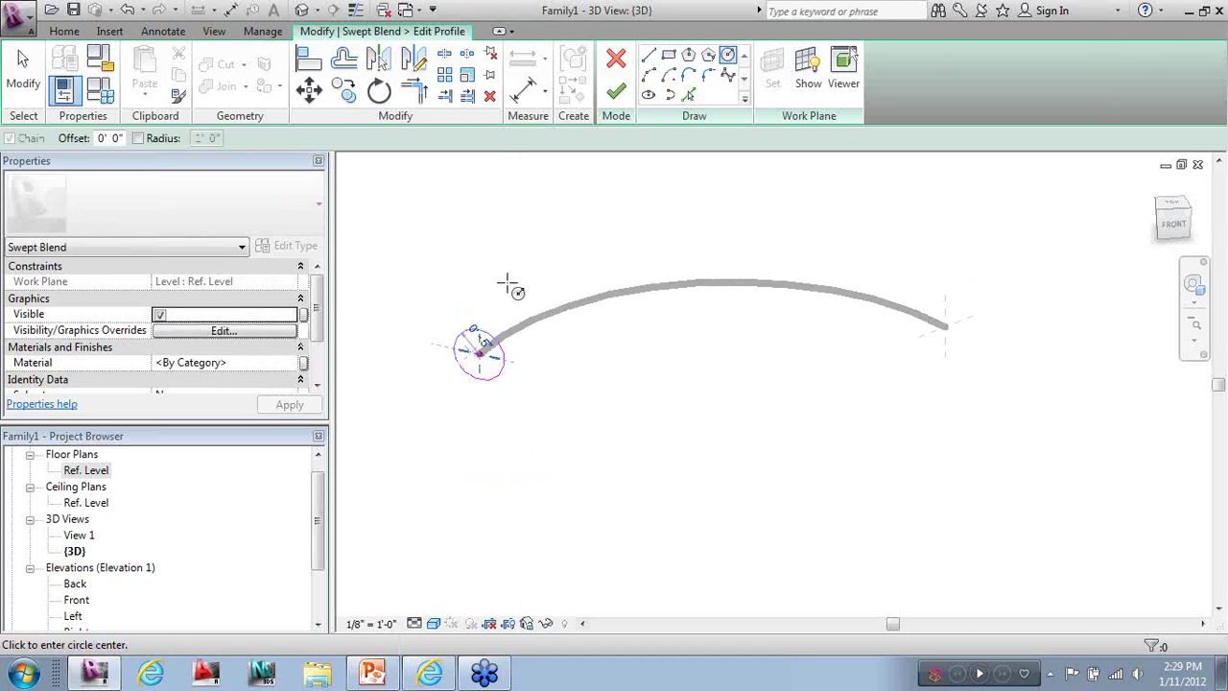
left_click(615, 90)
Draw a large circle as Profile 2 at the arc's right end and finish the horn solid
left_click(794, 96)
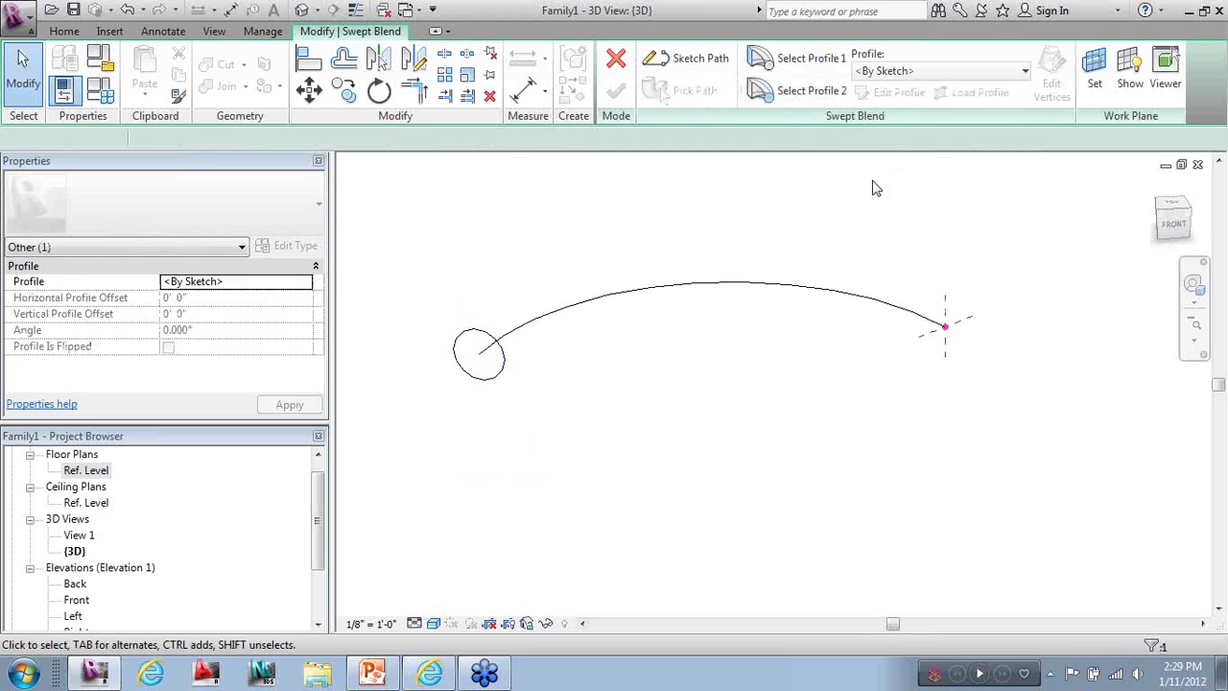
left_click(902, 92)
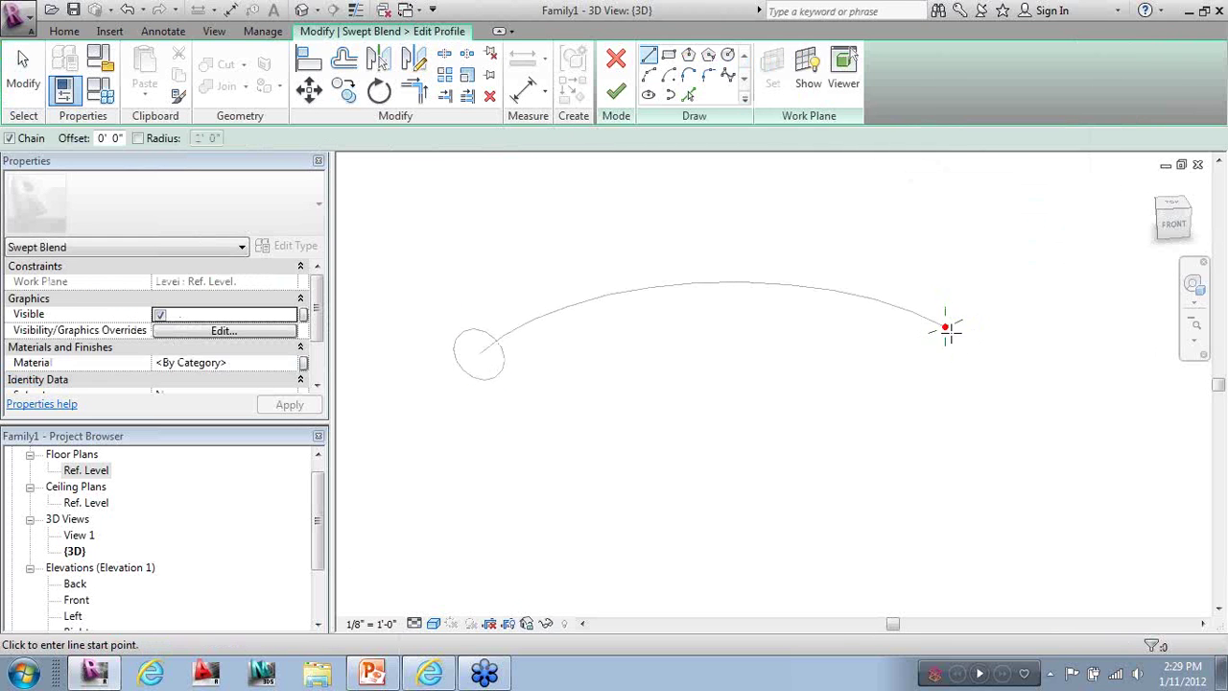
left_click(945, 327)
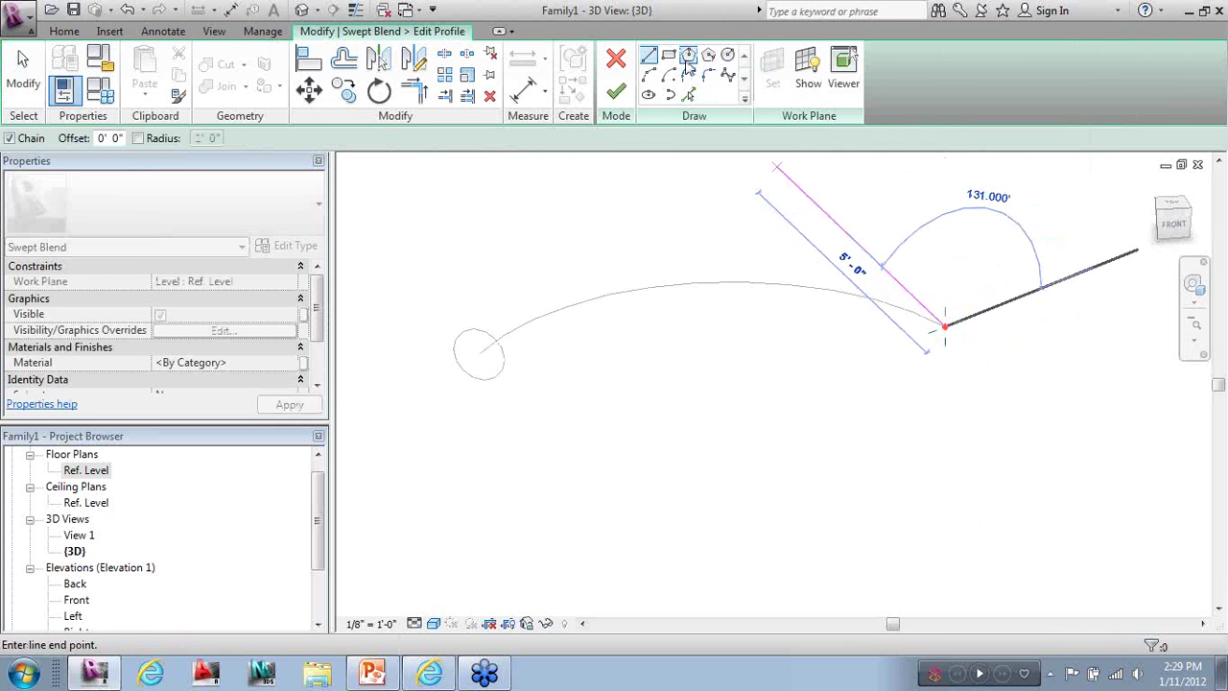
left_click(727, 54)
left_click(945, 327)
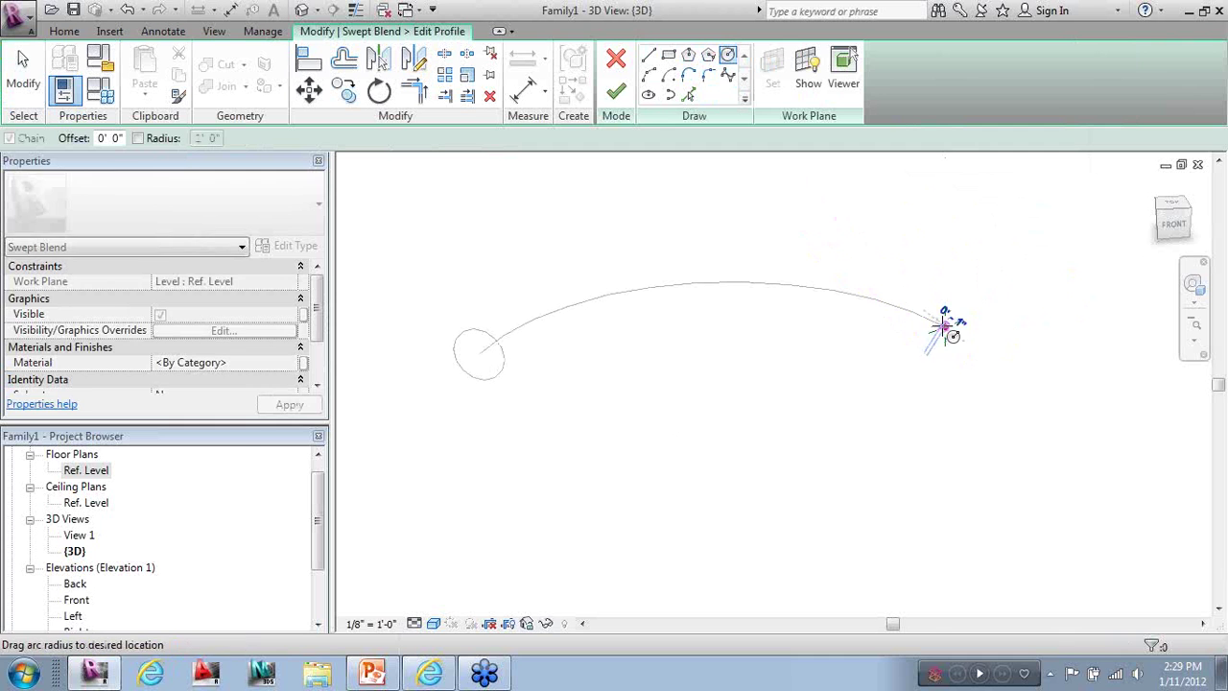
left_click(946, 240)
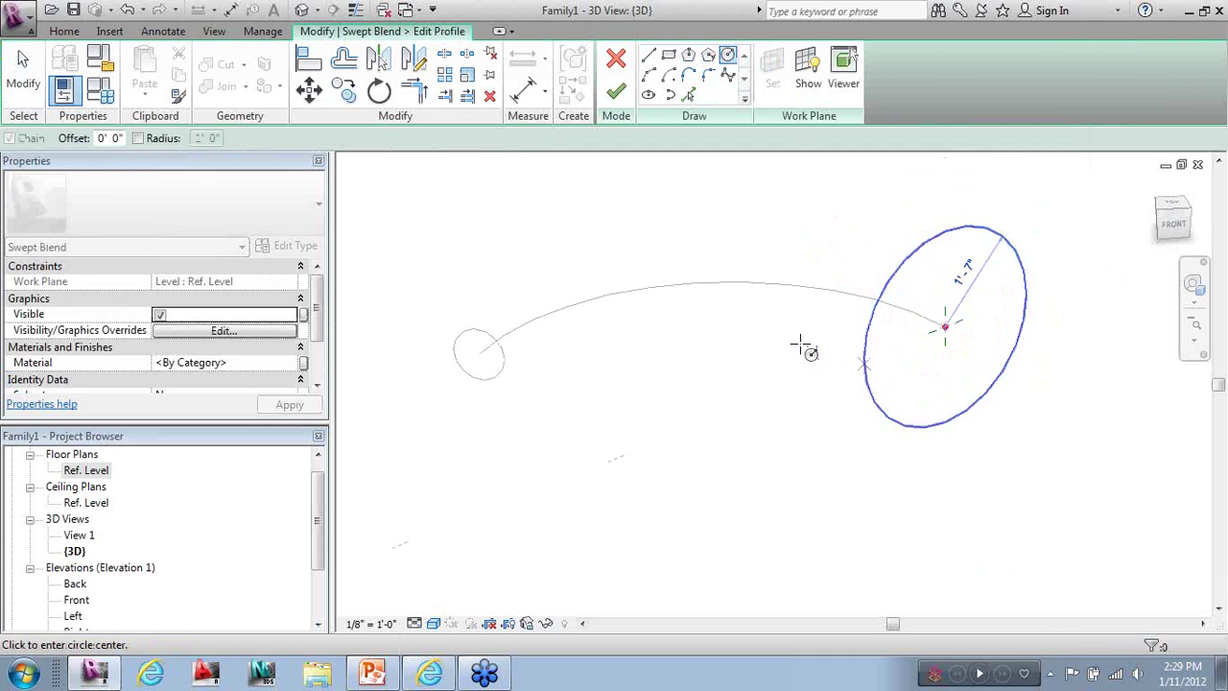
left_click(615, 93)
left_click(617, 94)
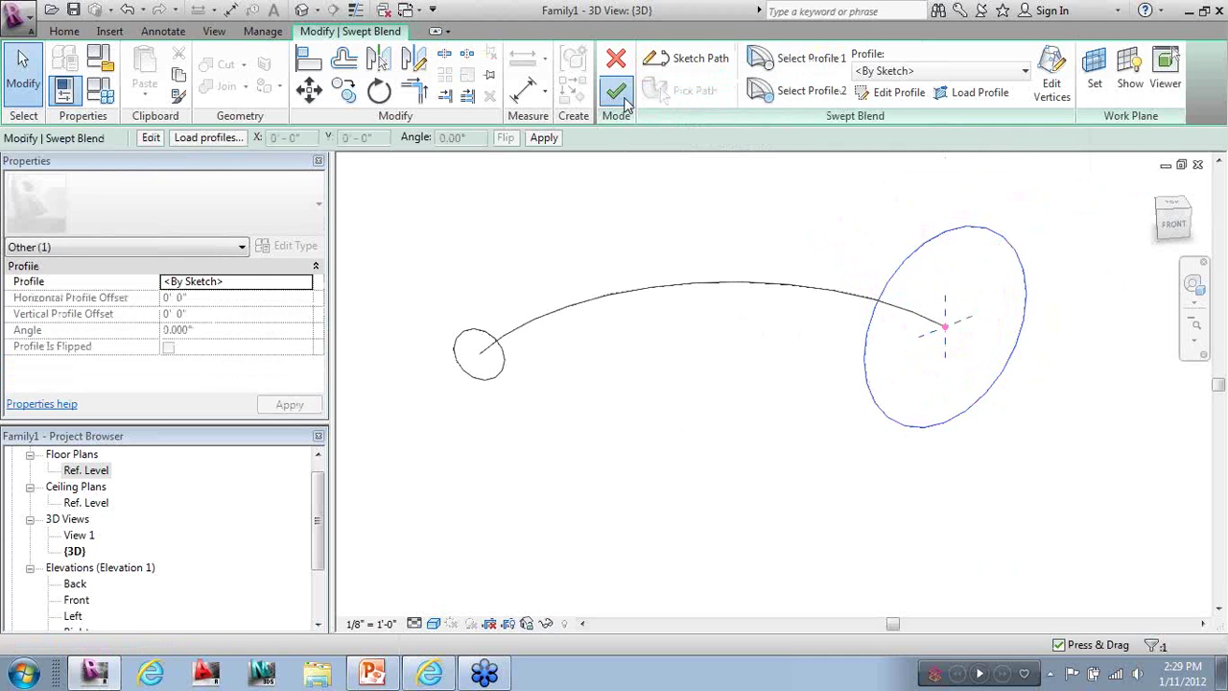
left_click(576, 236)
Zoom out in the 3D view to review the horn alongside the other five solids
scroll(512, 430, "down", 4)
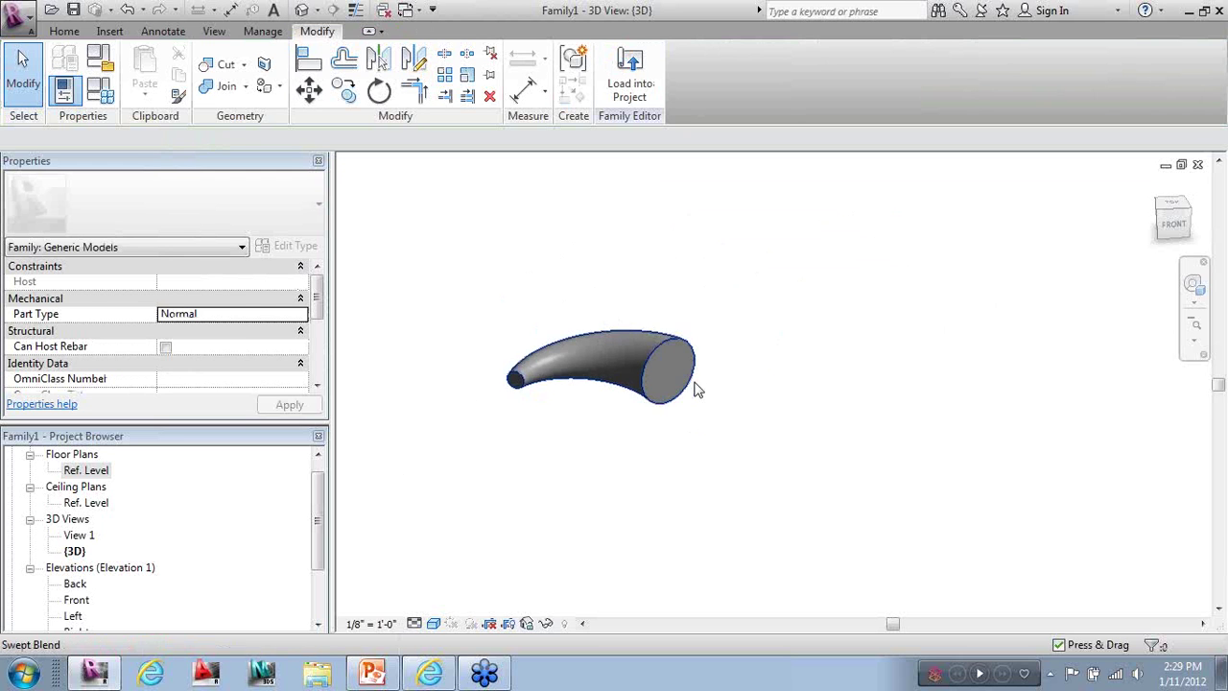
scroll(694, 386, "down", 5)
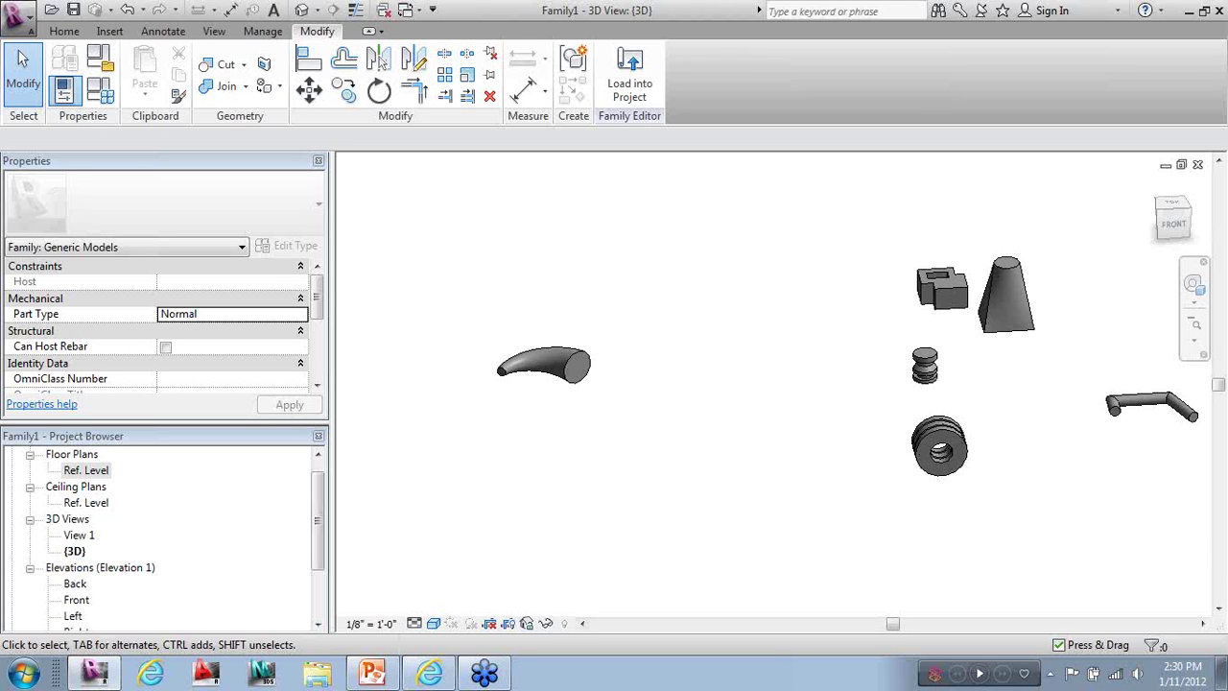
left_click(1132, 649)
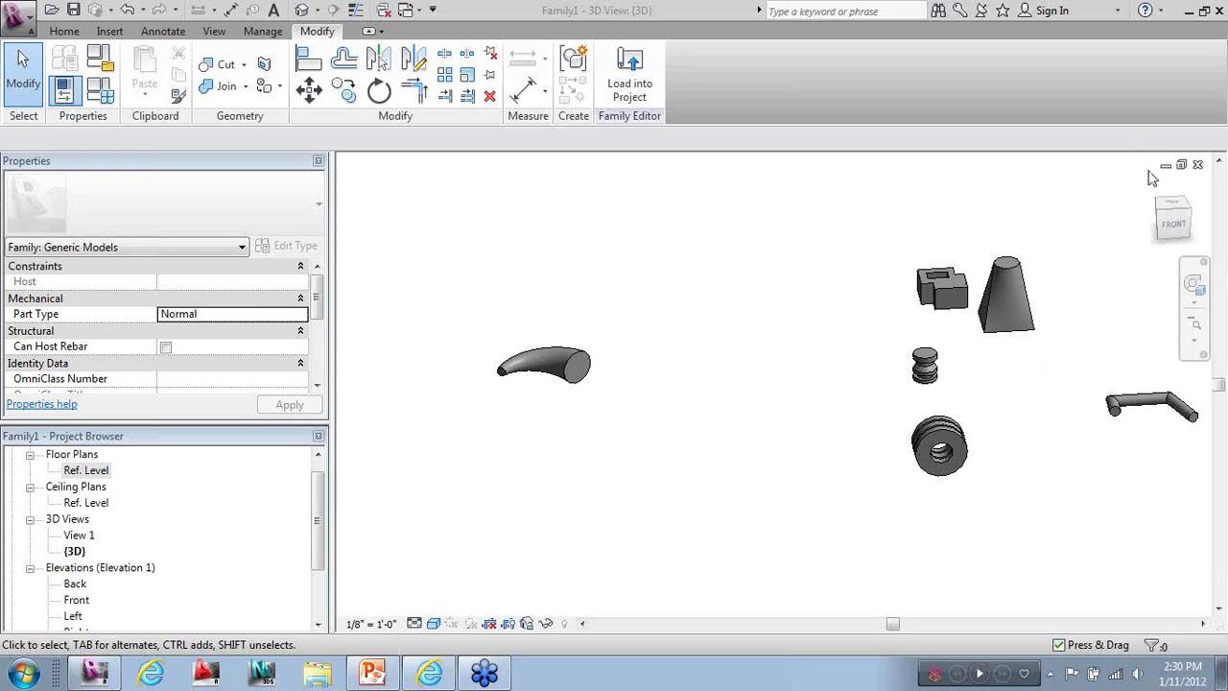
In the Ref. Level plan, delete the swept blend and the stray symbols on the right
double_click(89, 470)
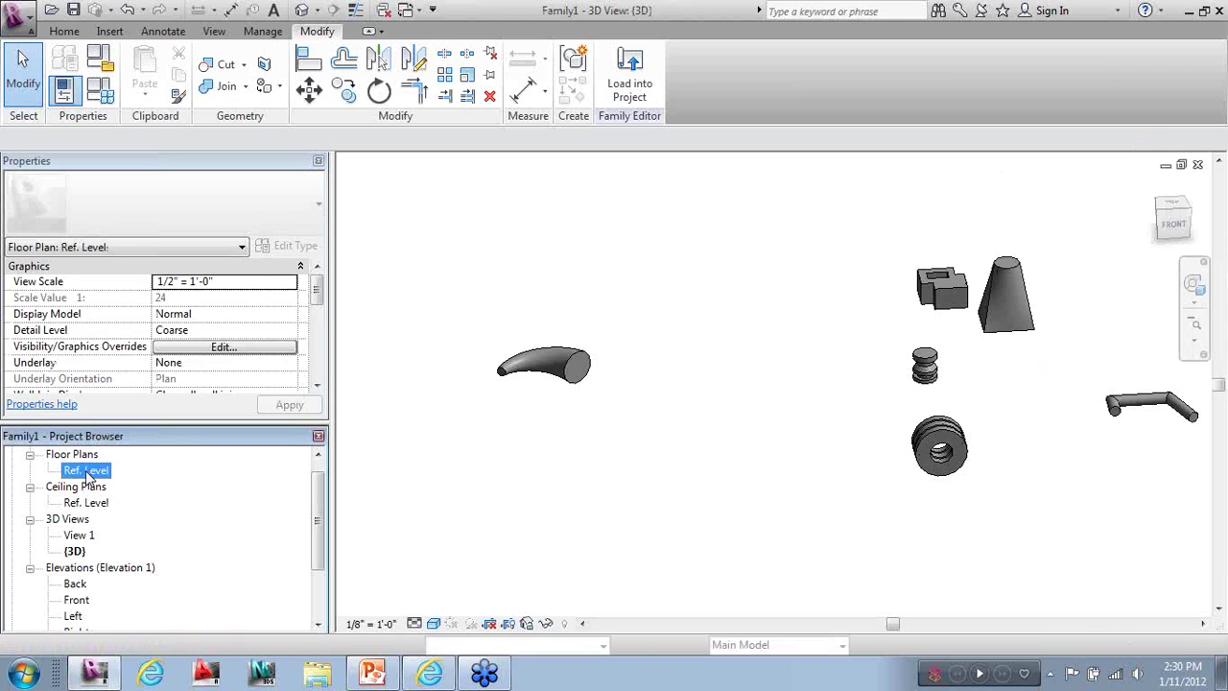
left_click(555, 382)
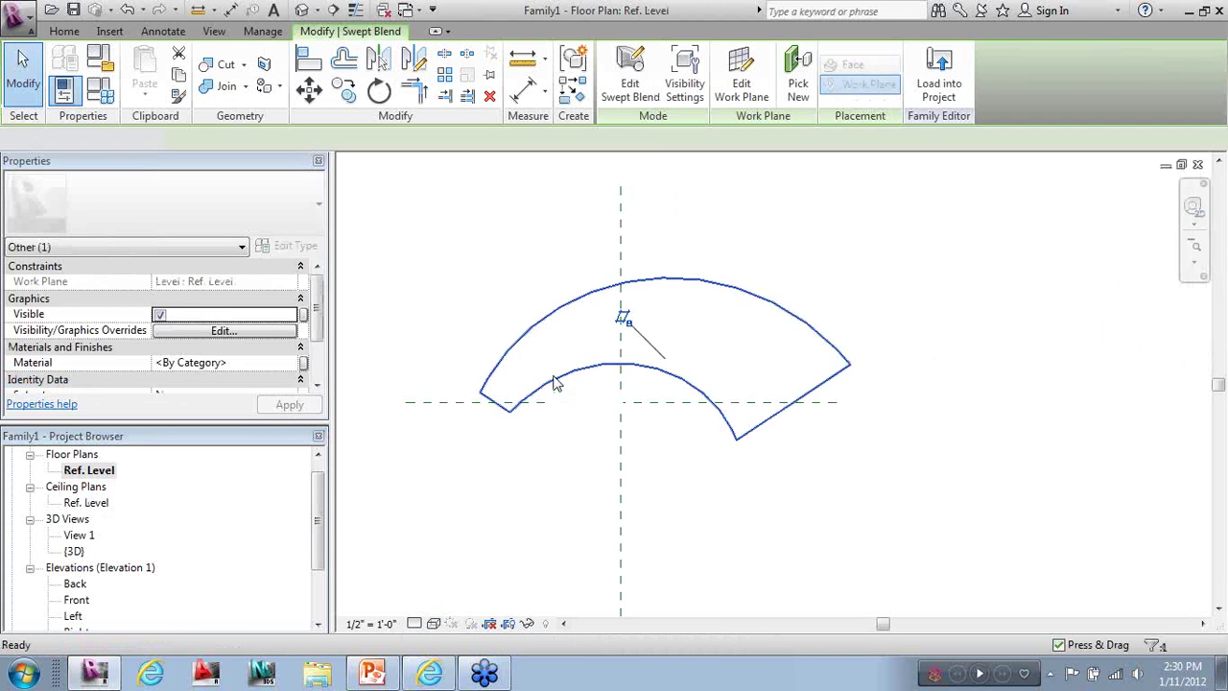
key("Delete")
scroll(548, 395, "down", 5)
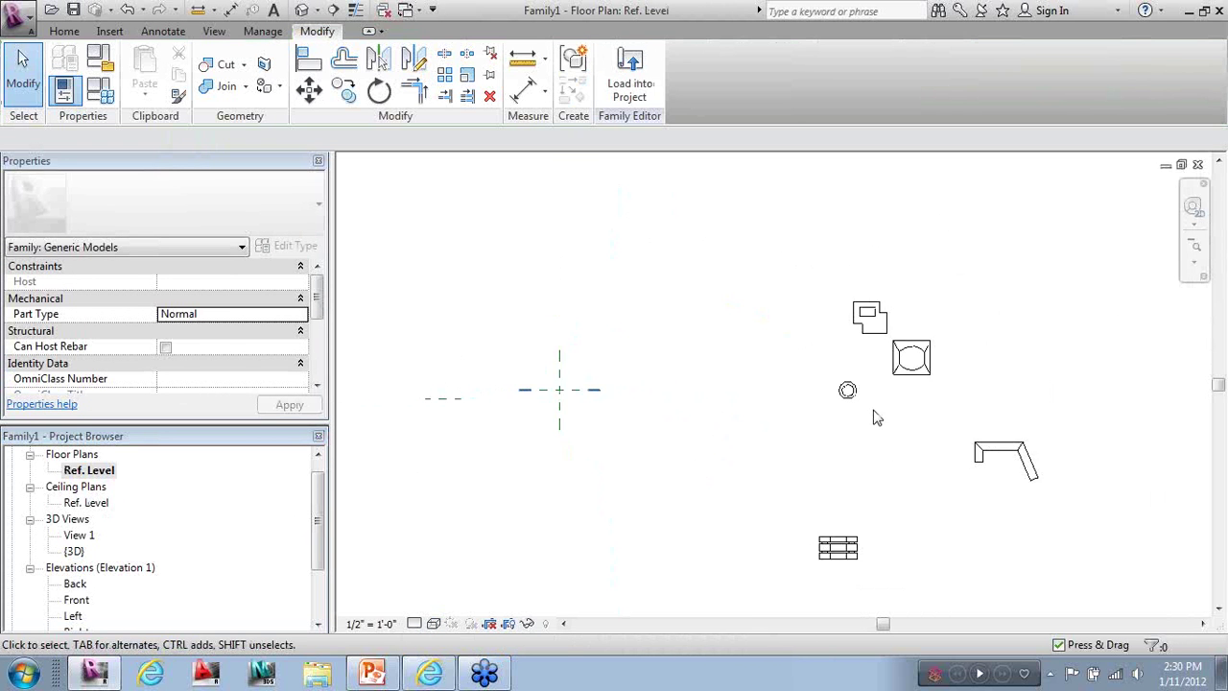
left_click_drag(1082, 580, 809, 266)
key("Delete")
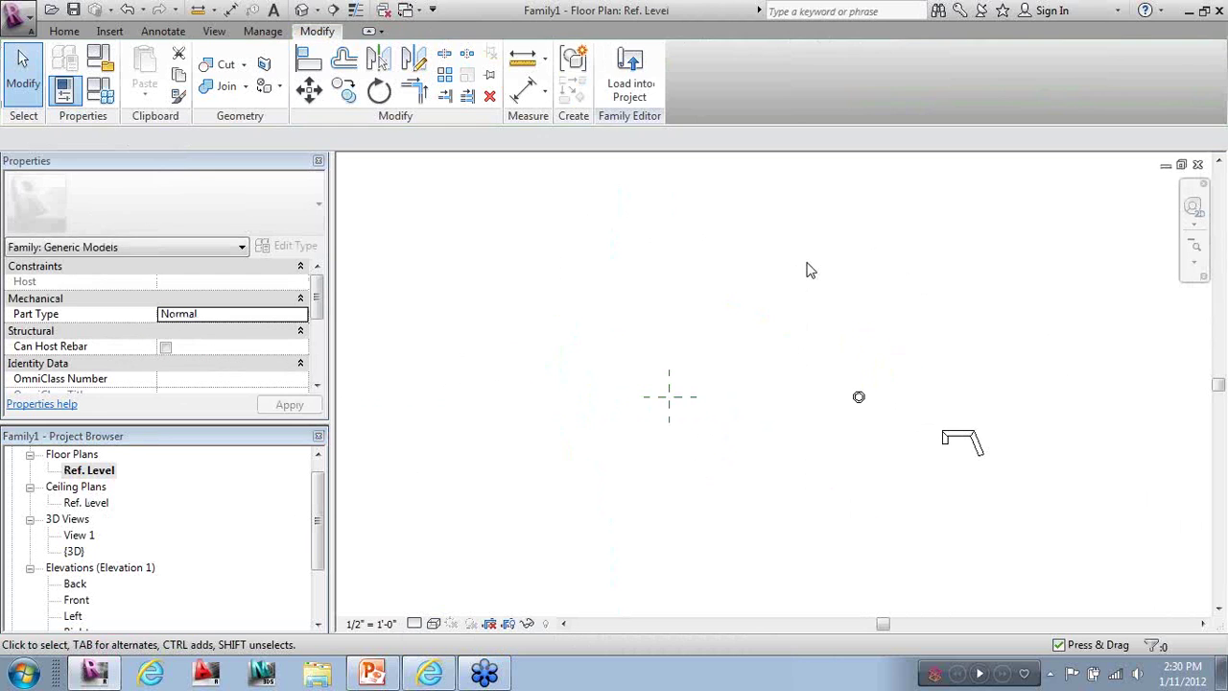
Delete the remaining family symbol and small stray symbol, then zoom in on the crossing
left_click(948, 437)
key("Delete")
left_click(860, 401)
key("Delete")
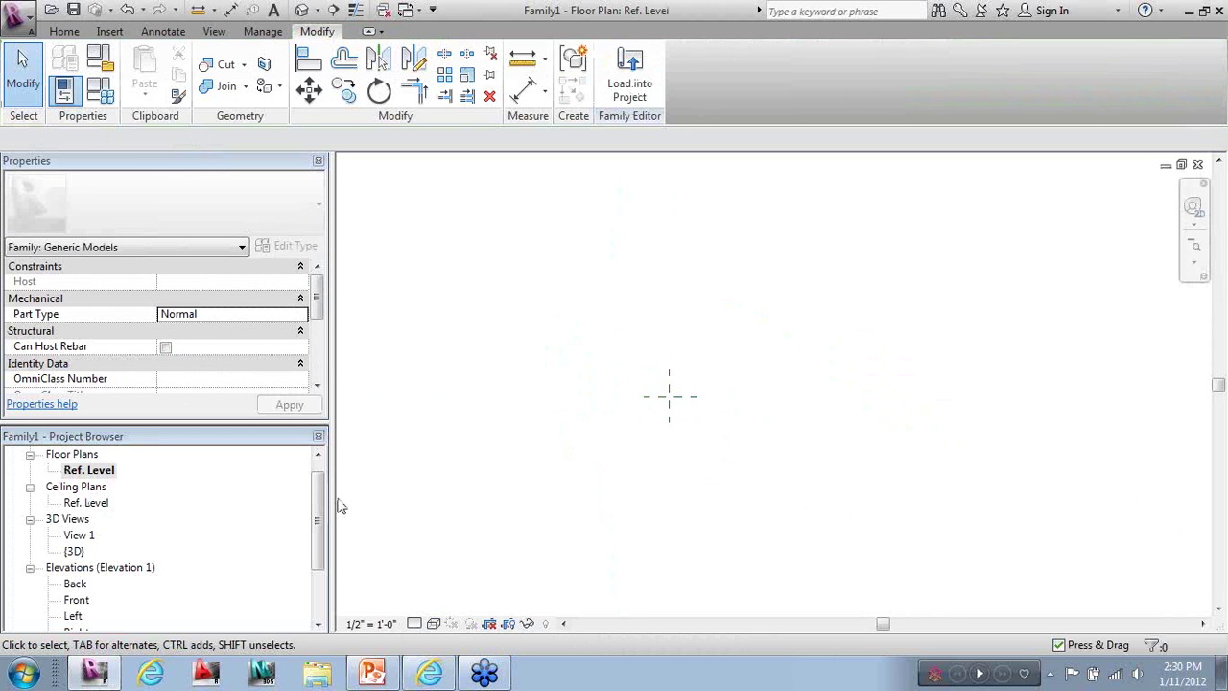
scroll(761, 430, "up", 1)
scroll(760, 430, "up", 4)
scroll(619, 483, "up", 1)
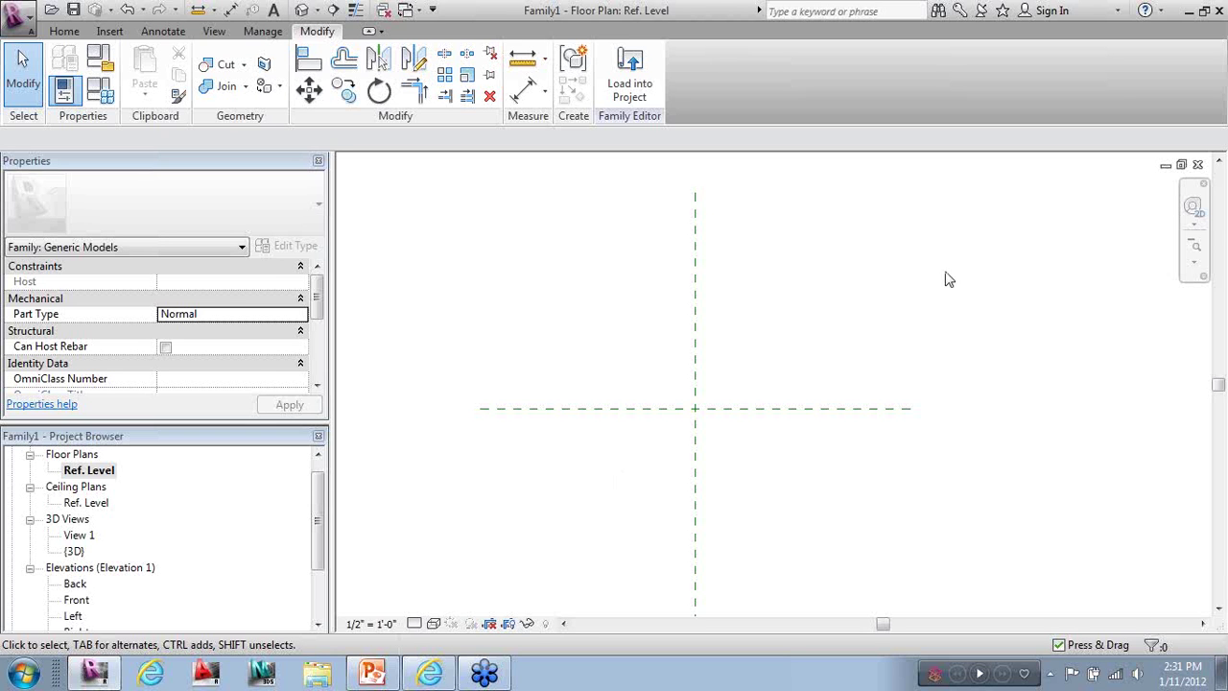
Close the Ref. Level, {3D}, Front, View 1 and Left views, discarding Family1's changes
left_click(1198, 165)
left_click(1199, 165)
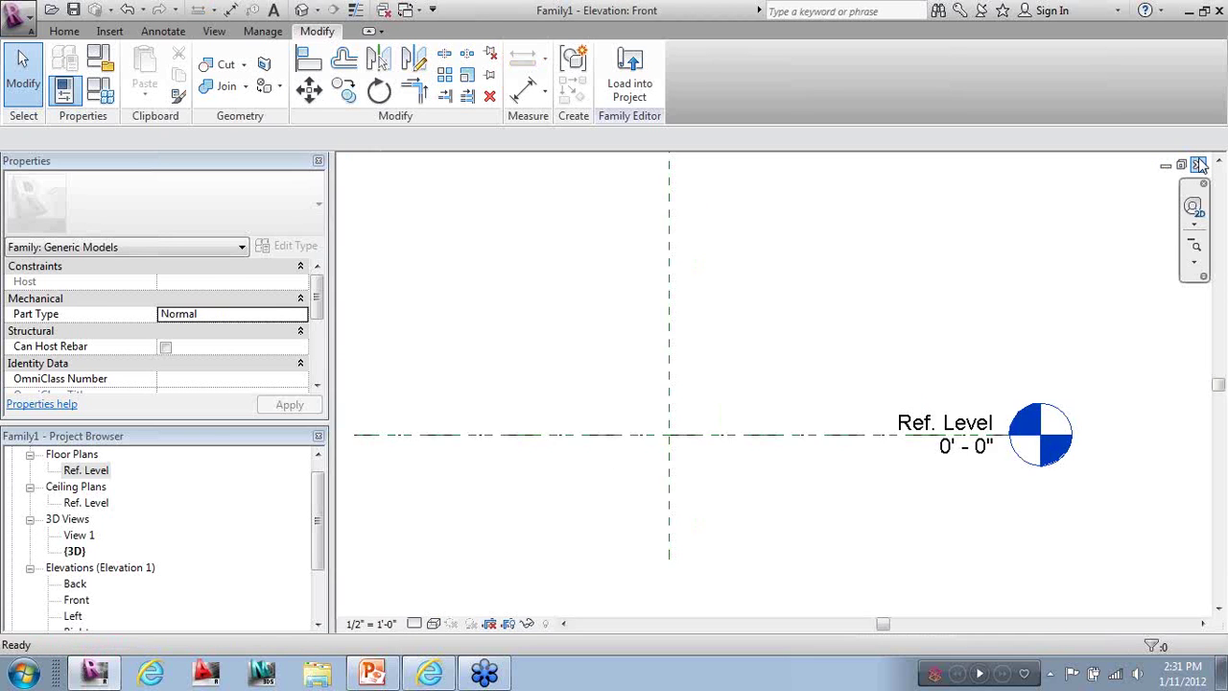
left_click(1200, 165)
left_click(1199, 165)
left_click(1199, 165)
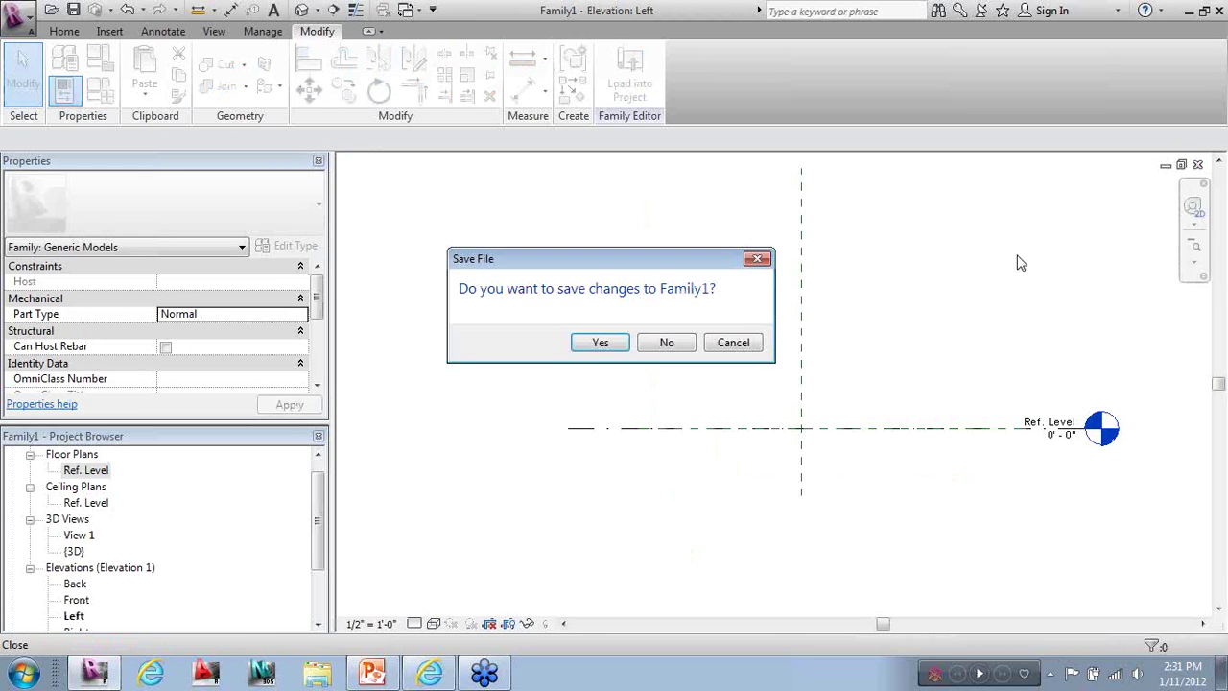
left_click(664, 346)
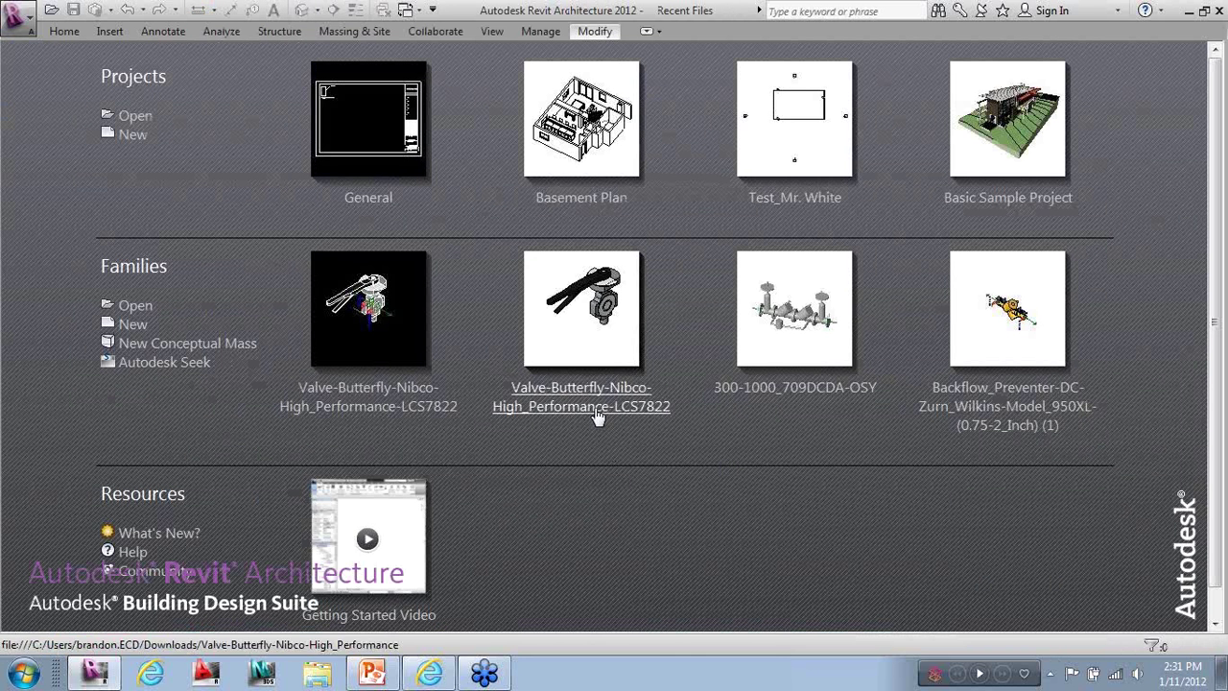
Create a new family from the Furniture.rft template
left_click(29, 23)
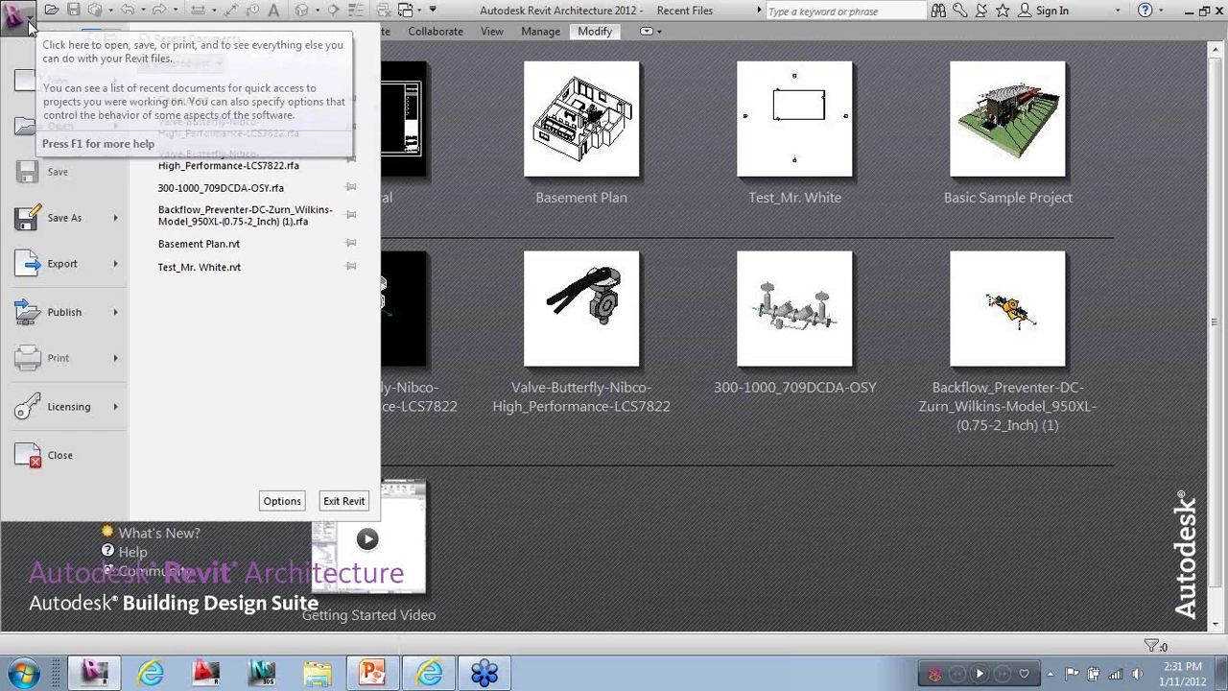
mouse_move(115, 82)
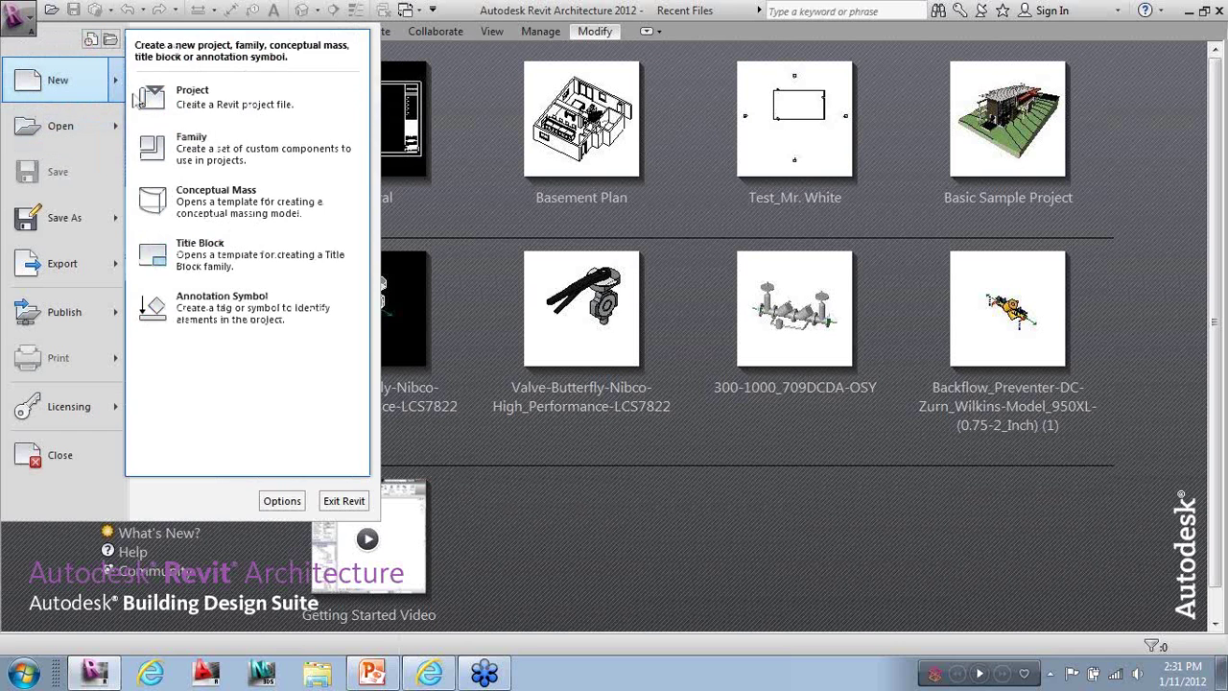
left_click(192, 146)
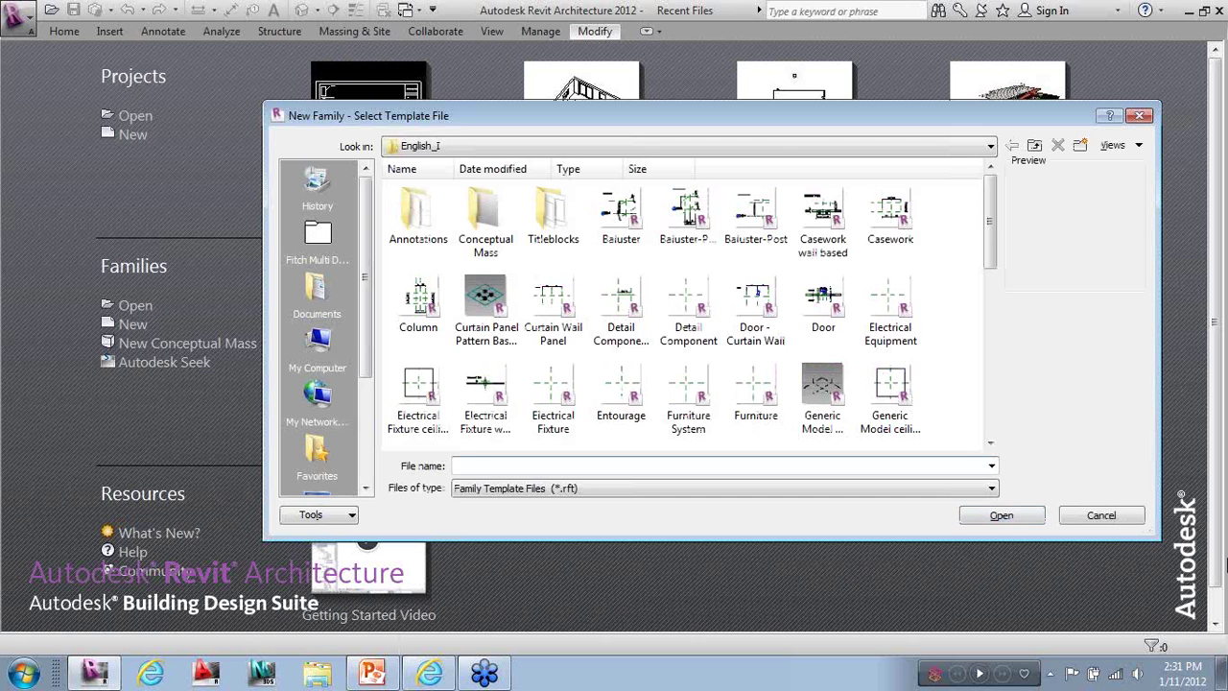
mouse_move(991, 216)
left_mouse_down()
mouse_move(993, 331)
mouse_move(992, 252)
left_mouse_up()
left_click(739, 264)
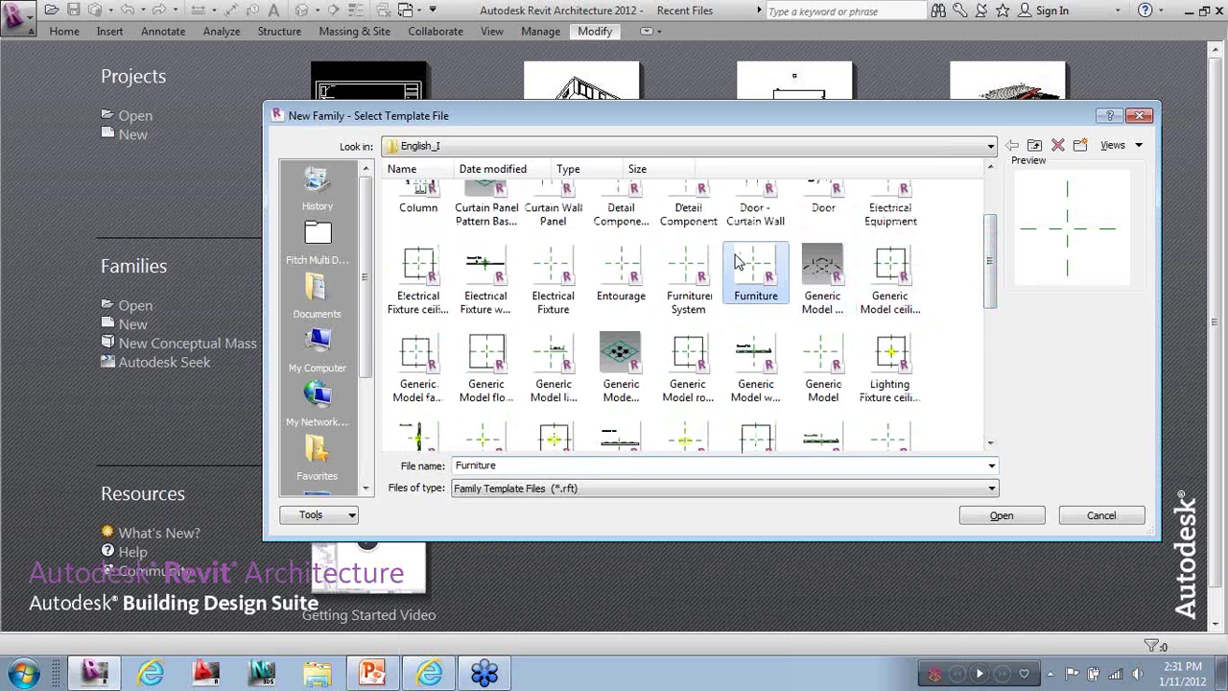
left_click(1004, 518)
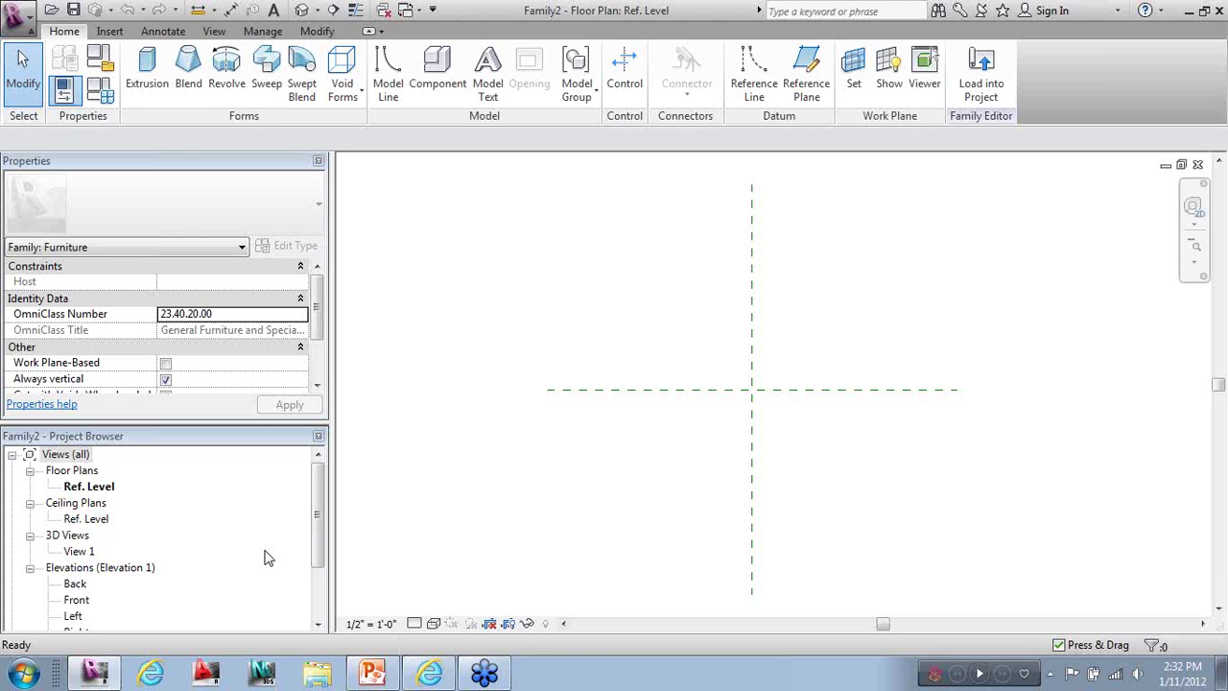
Set the family category to Furniture and recentre the reference planes in view
left_click(100, 60)
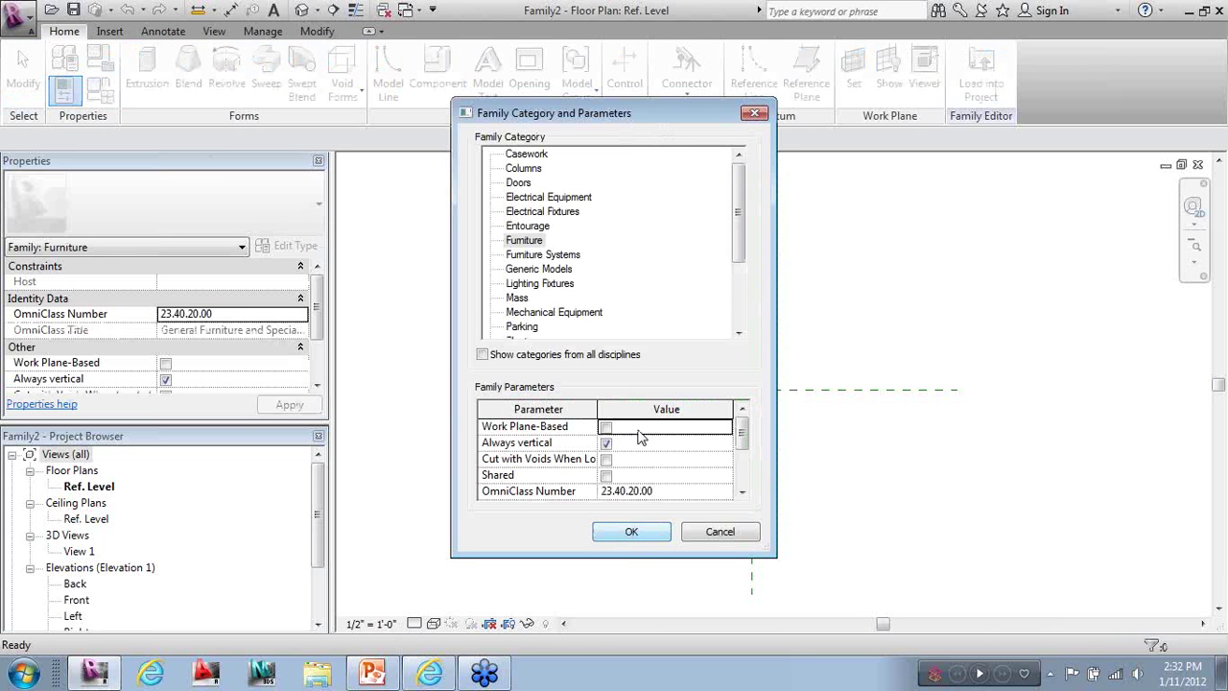
left_click(520, 241)
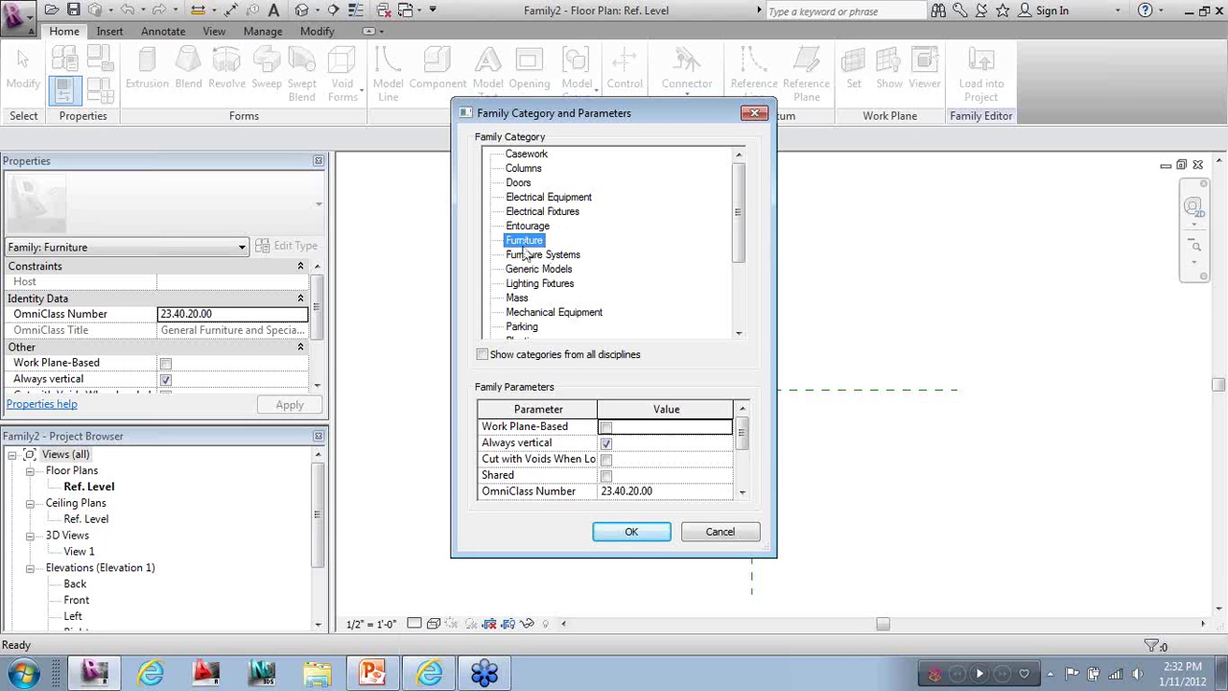
left_click(634, 534)
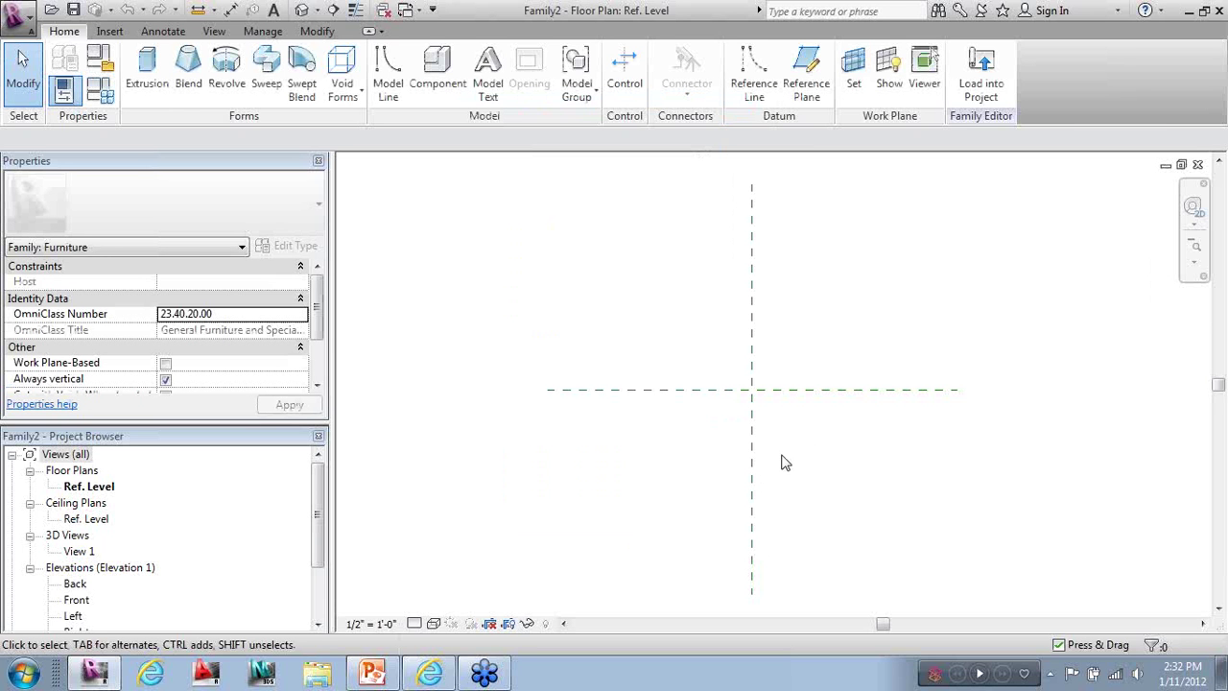
mouse_move(783, 466)
middle_mouse_down()
mouse_move(793, 480)
mouse_move(749, 469)
middle_mouse_up()
Add vertical and horizontal reference planes offset 2' 0" from the centre planes
left_click(811, 95)
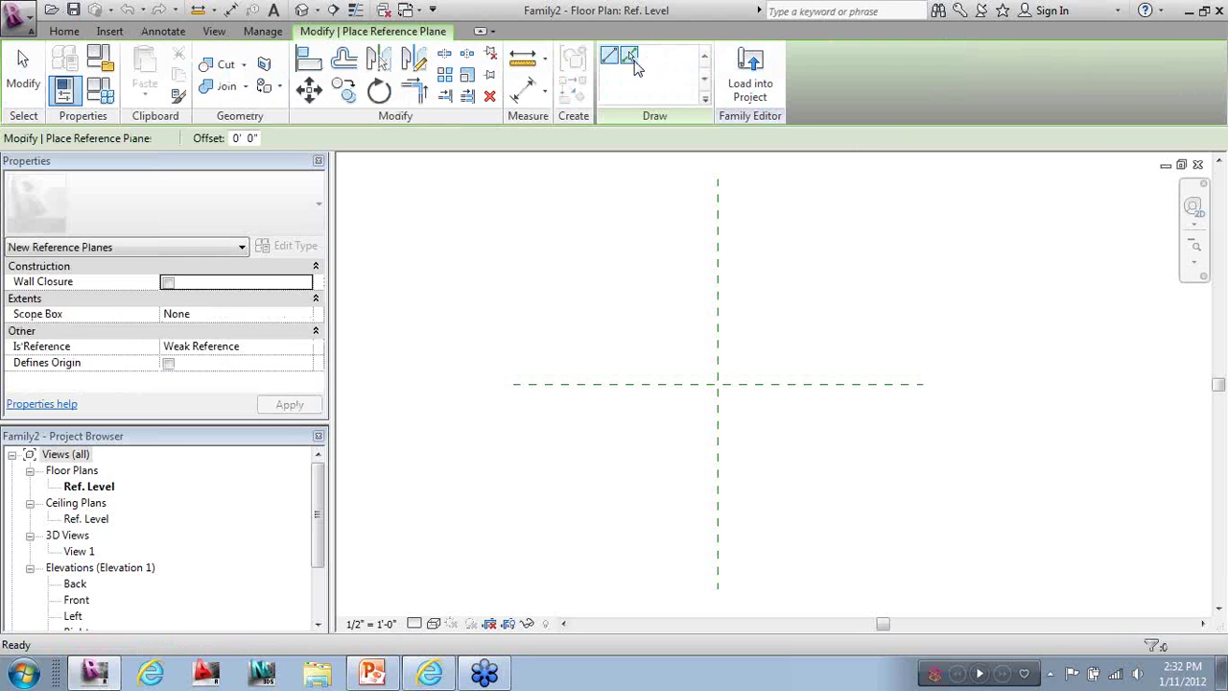
left_click(630, 58)
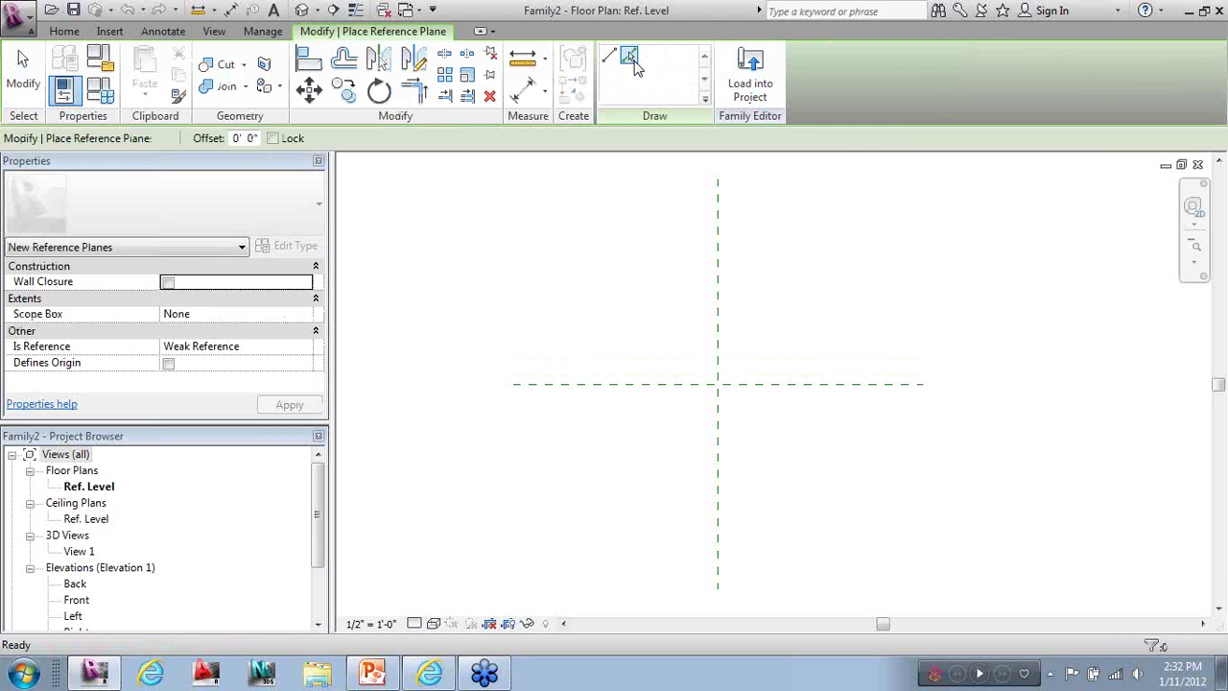
double_click(230, 139)
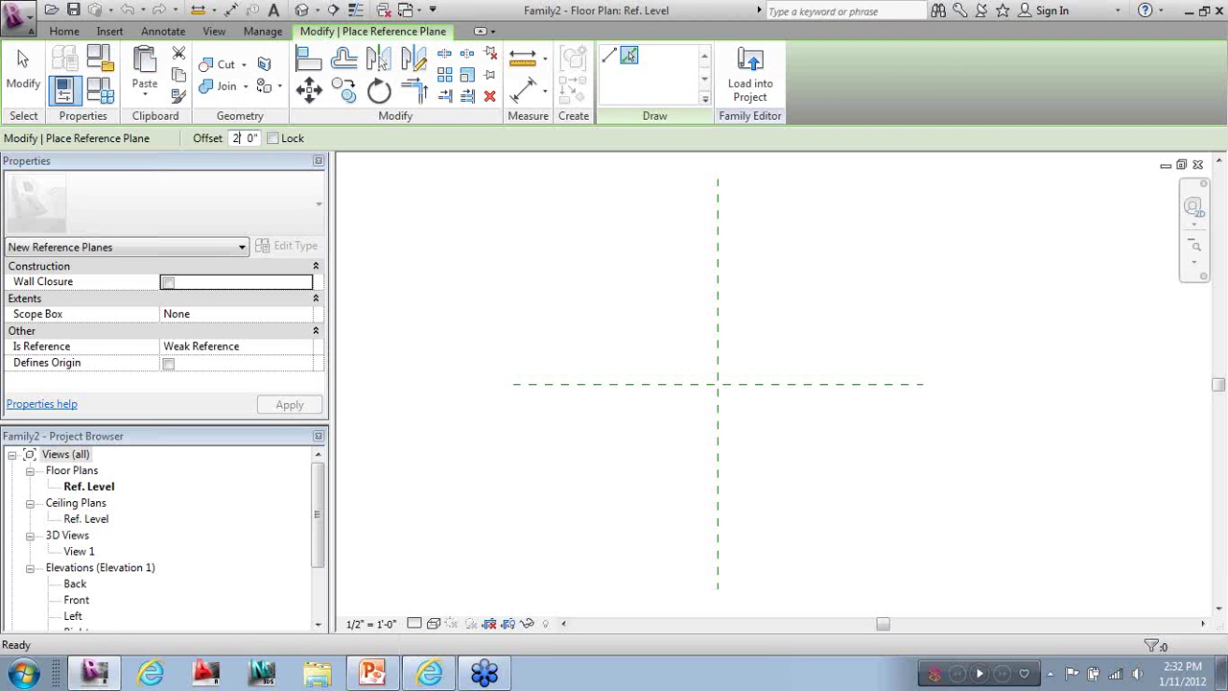
type("2")
left_click(718, 331)
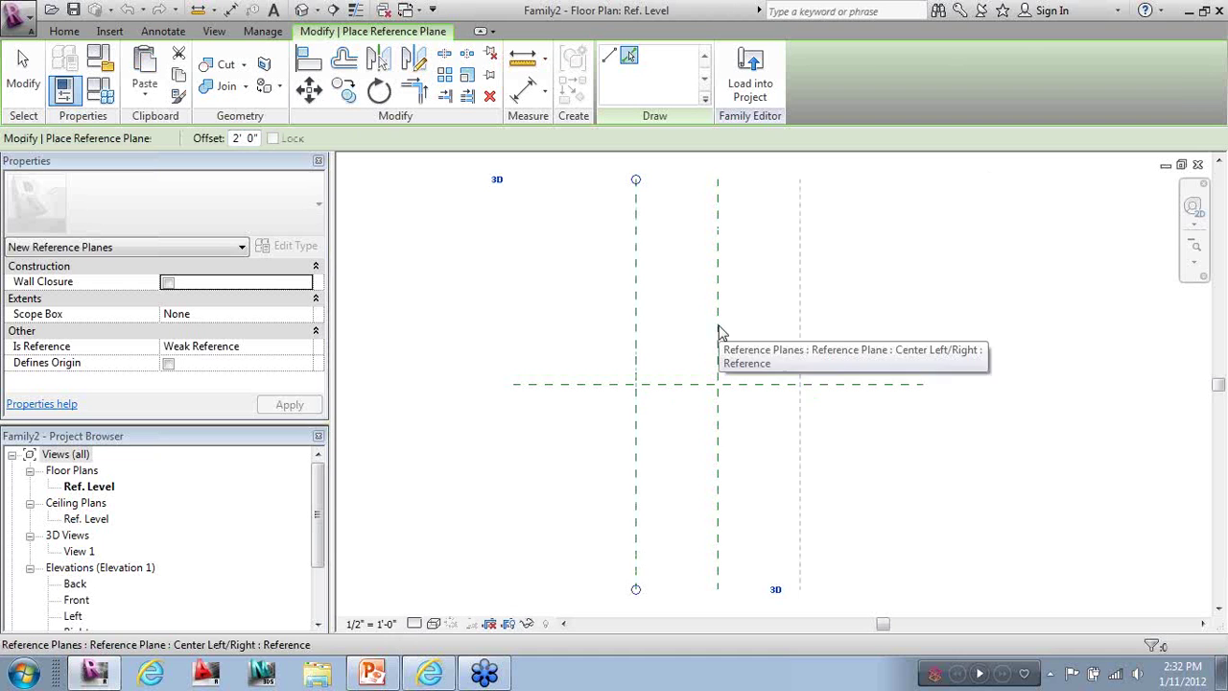
left_click(682, 388)
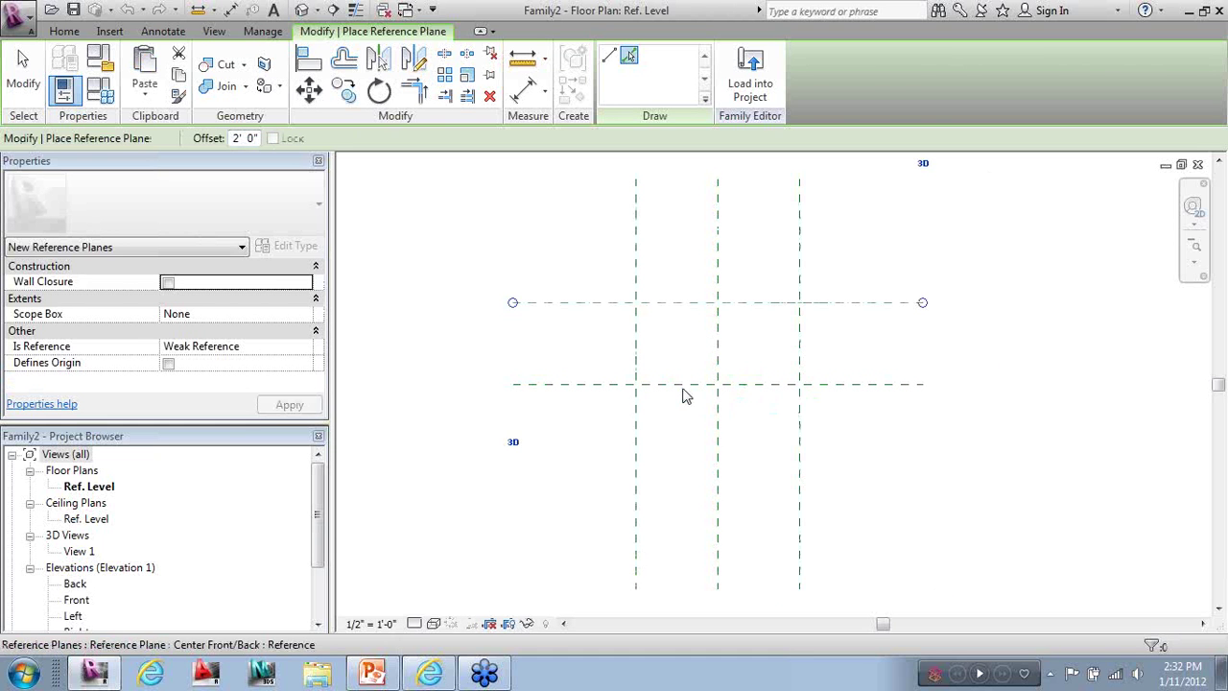
left_click(23, 69)
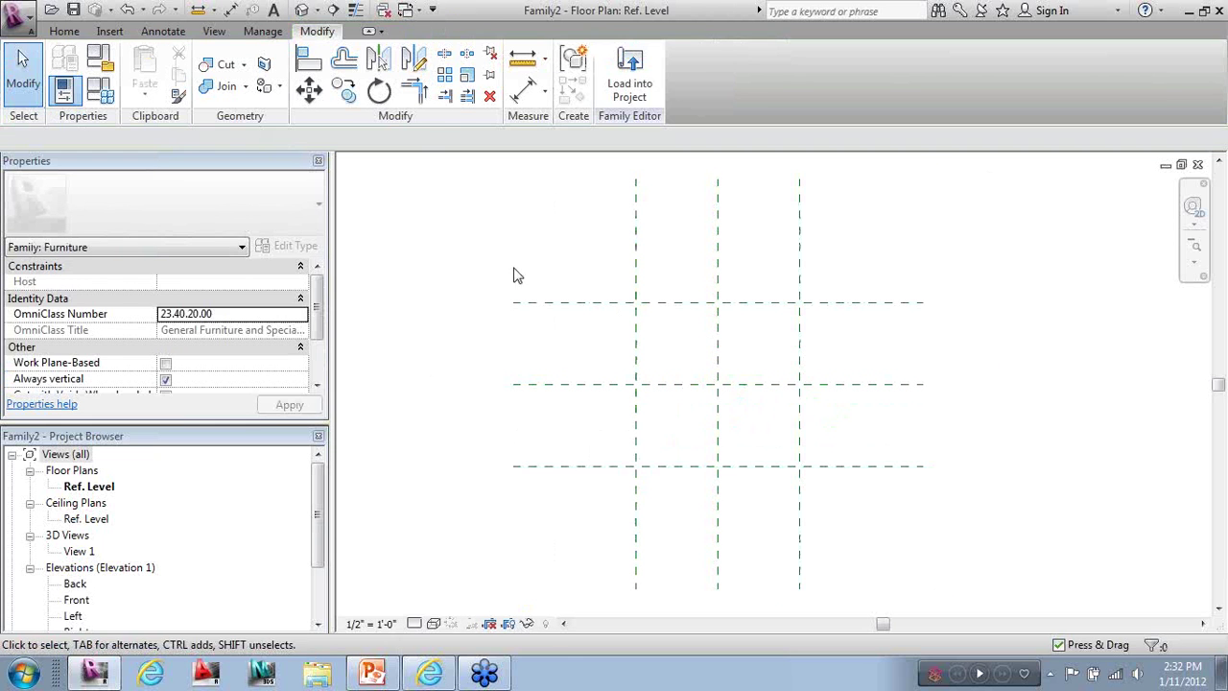
Shorten the horizontal planes' left ends, the vertical planes' bottom ends, and the bottom plane's right end
left_click(547, 304)
left_click_drag(513, 302, 516, 303)
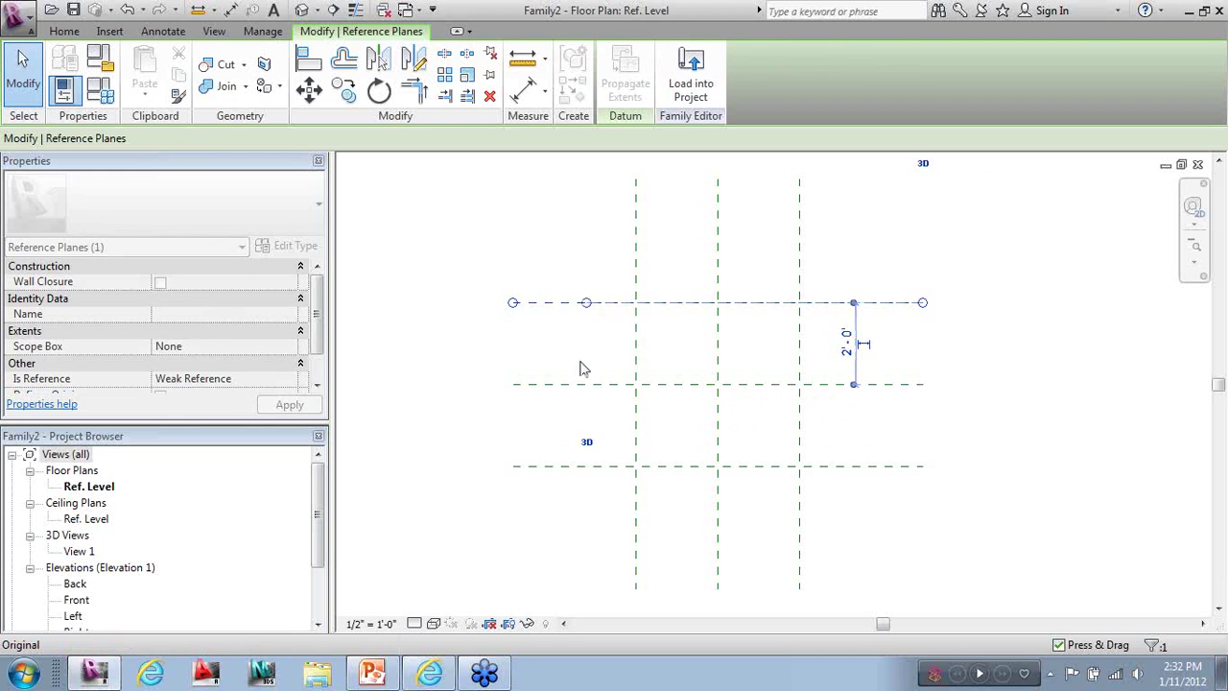
left_click(548, 466)
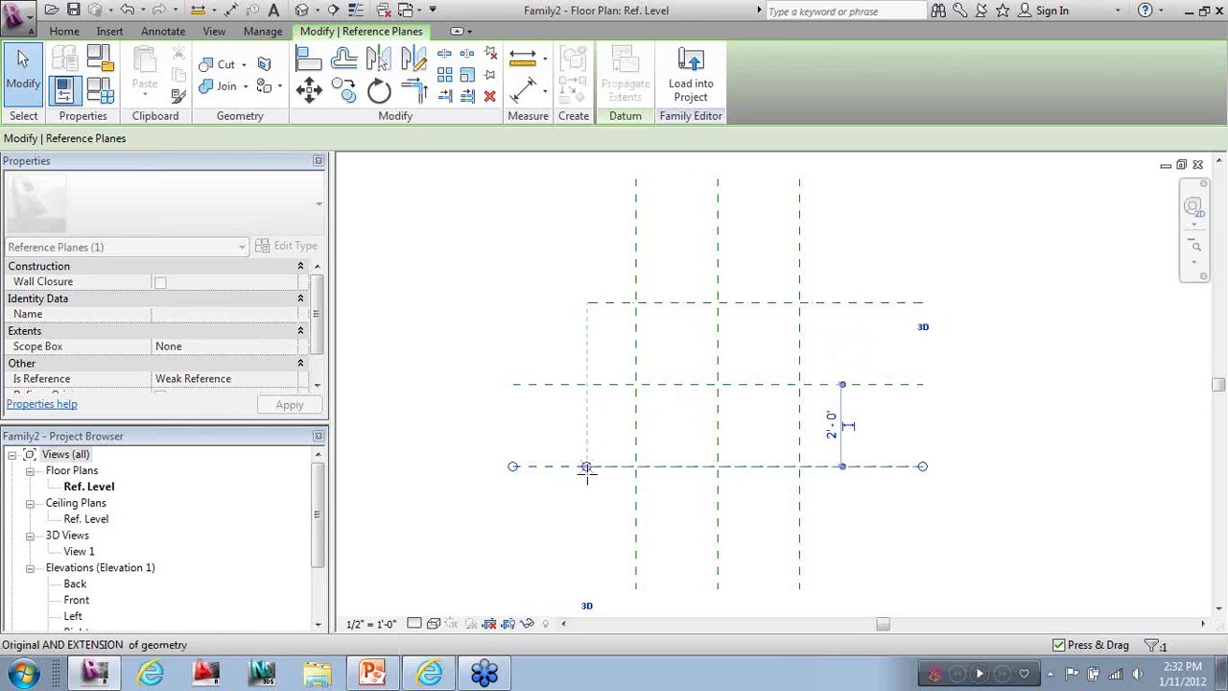
left_click(636, 561)
left_click_drag(635, 592, 635, 521)
left_click(801, 578)
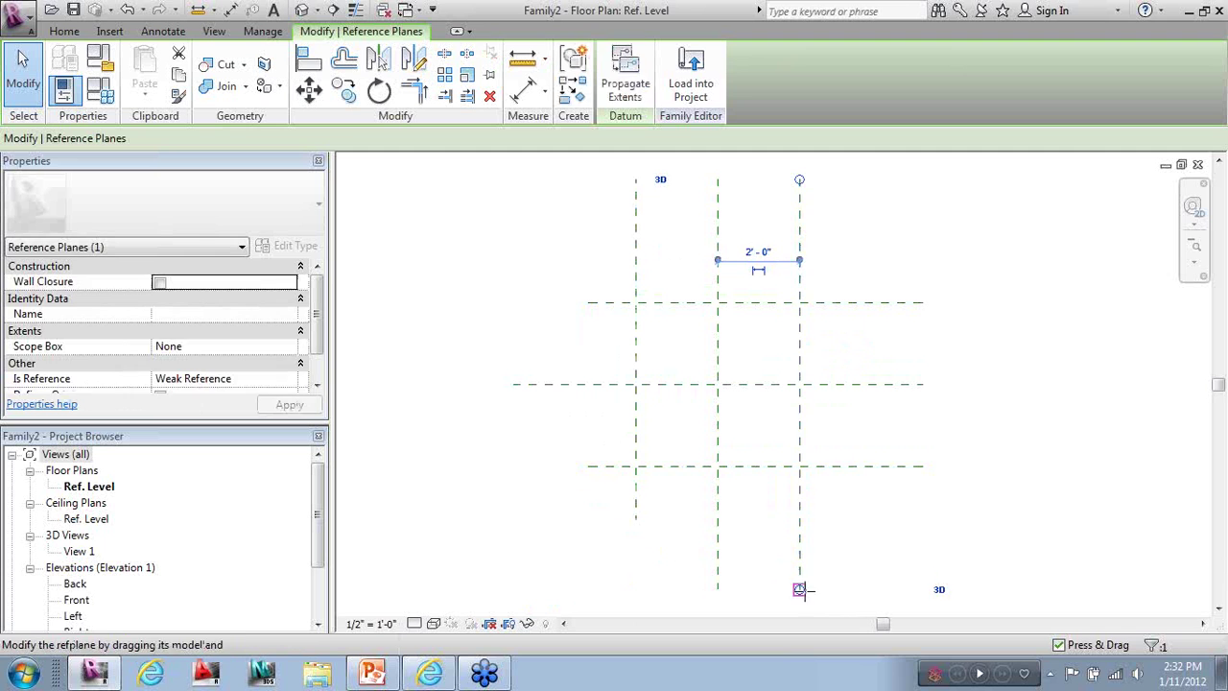
left_click_drag(799, 586, 799, 521)
left_click(868, 509)
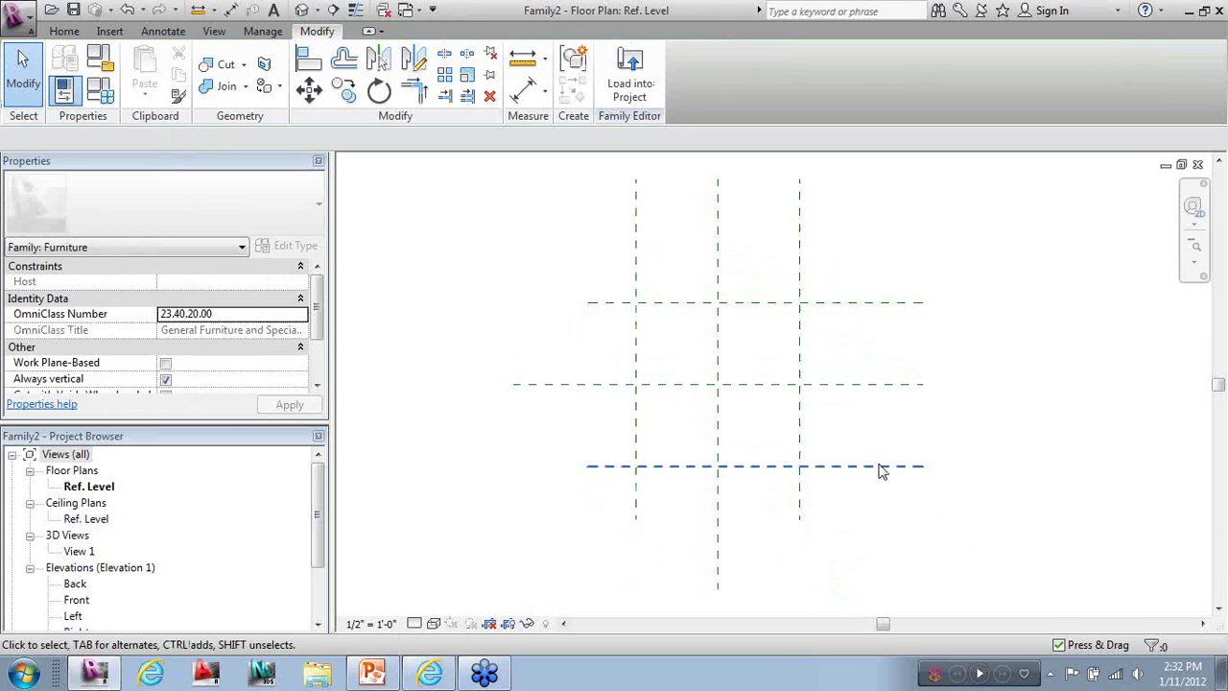
left_click(853, 466)
left_click_drag(852, 490, 858, 493)
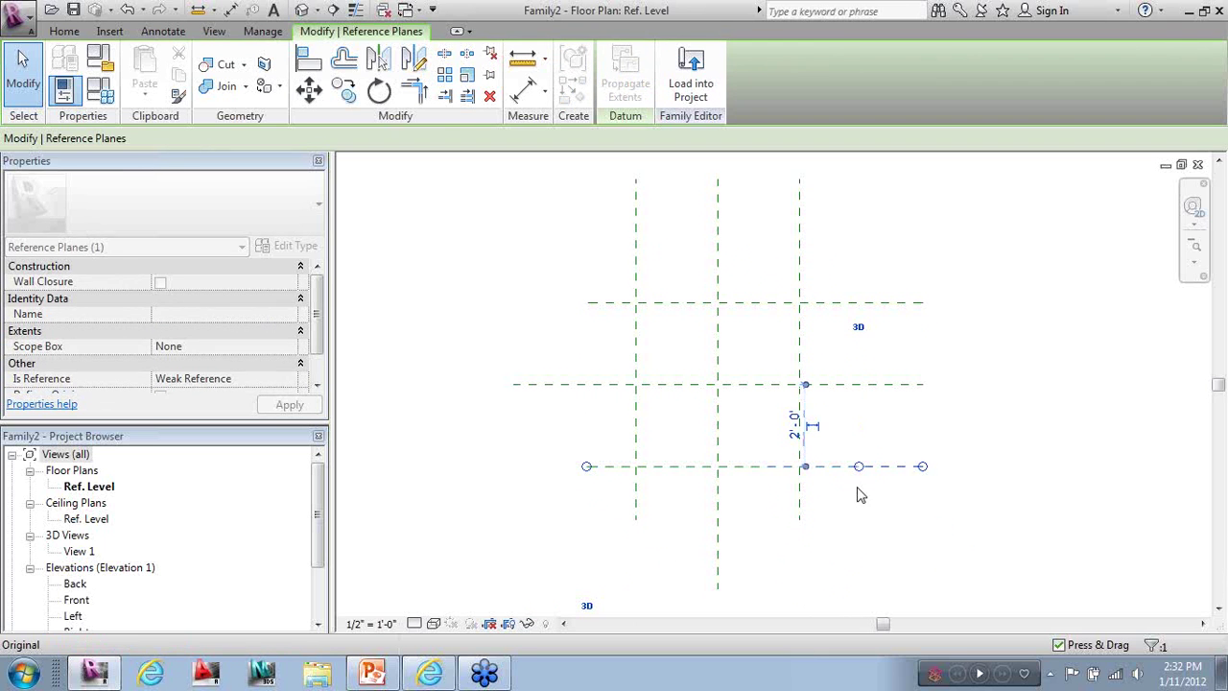
left_click(859, 320)
Shorten the top plane's right end and pull both vertical planes' top ends down
left_click(861, 305)
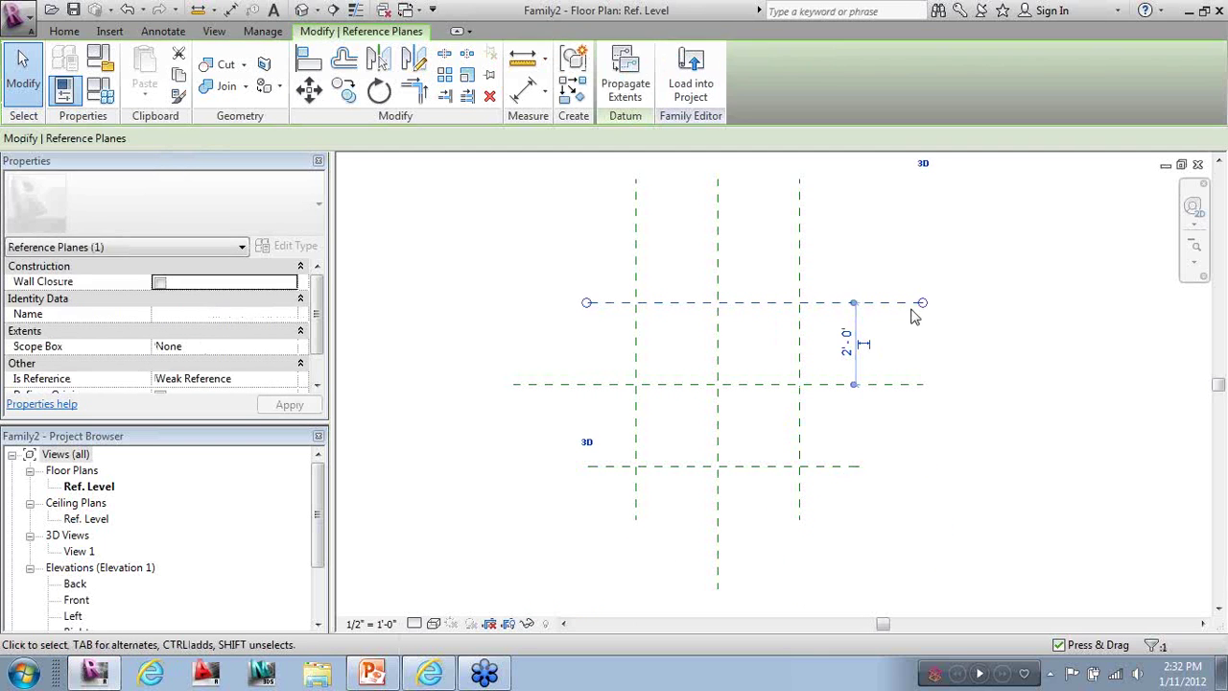
left_click_drag(919, 304, 859, 306)
left_click(836, 249)
left_click(800, 246)
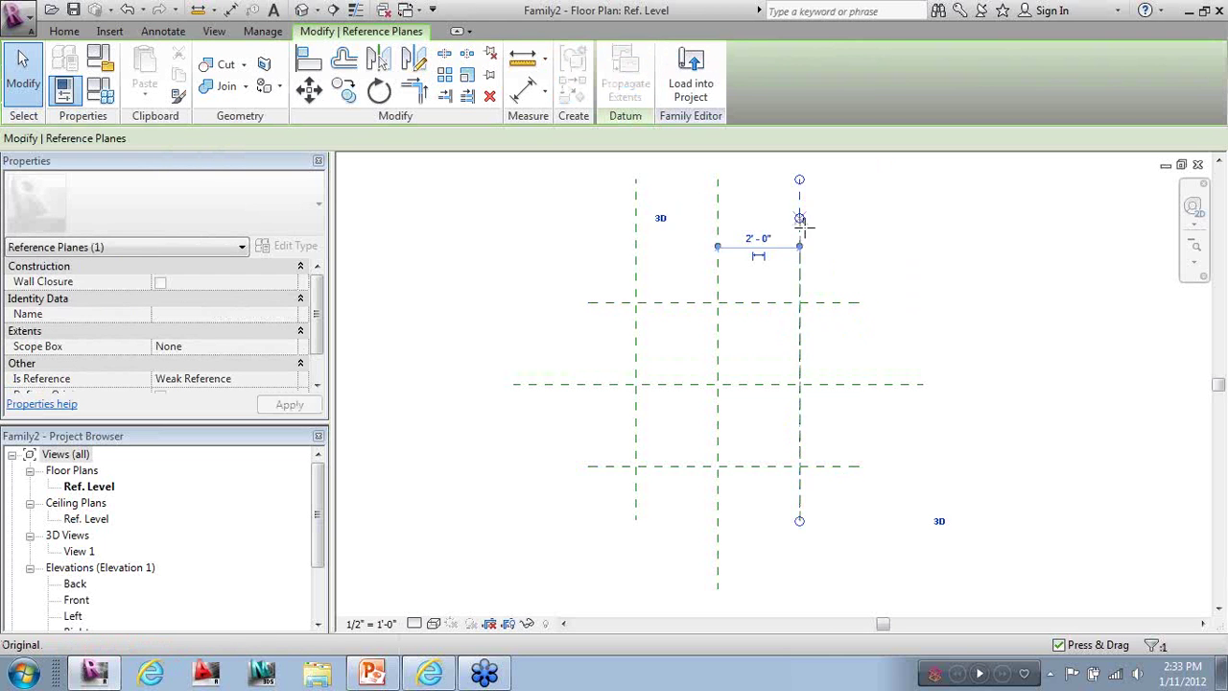
left_click_drag(801, 220, 803, 252)
left_click(637, 230)
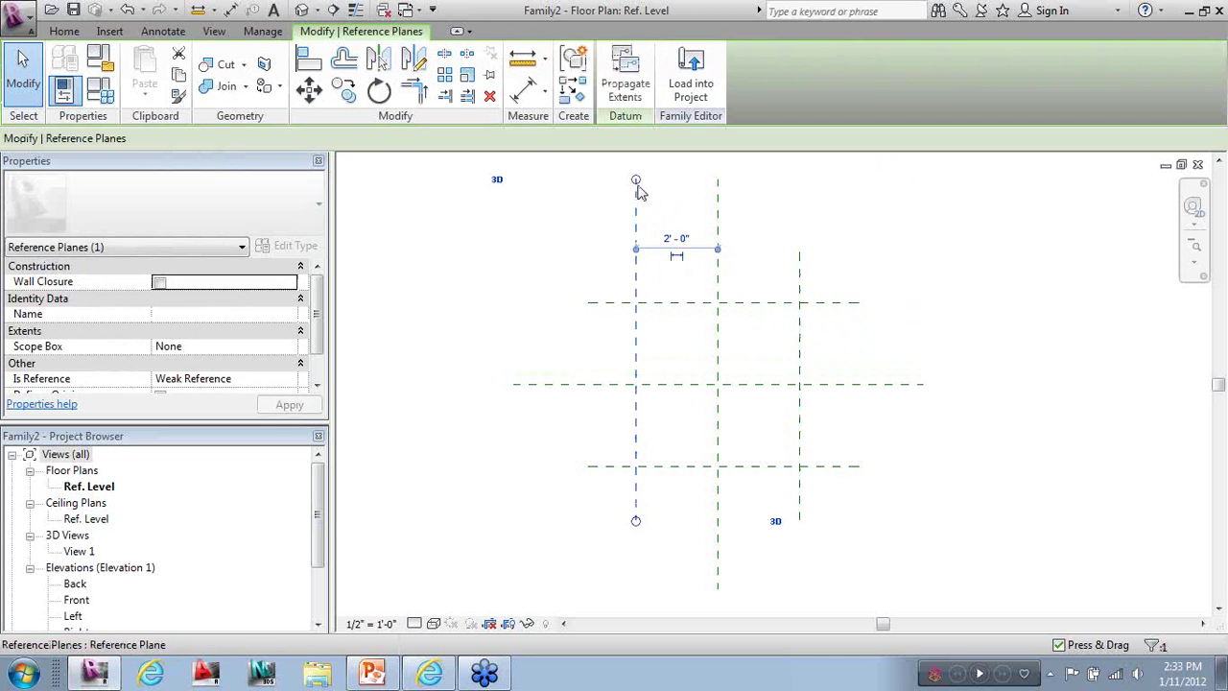
left_click_drag(638, 188, 639, 252)
left_click(933, 316)
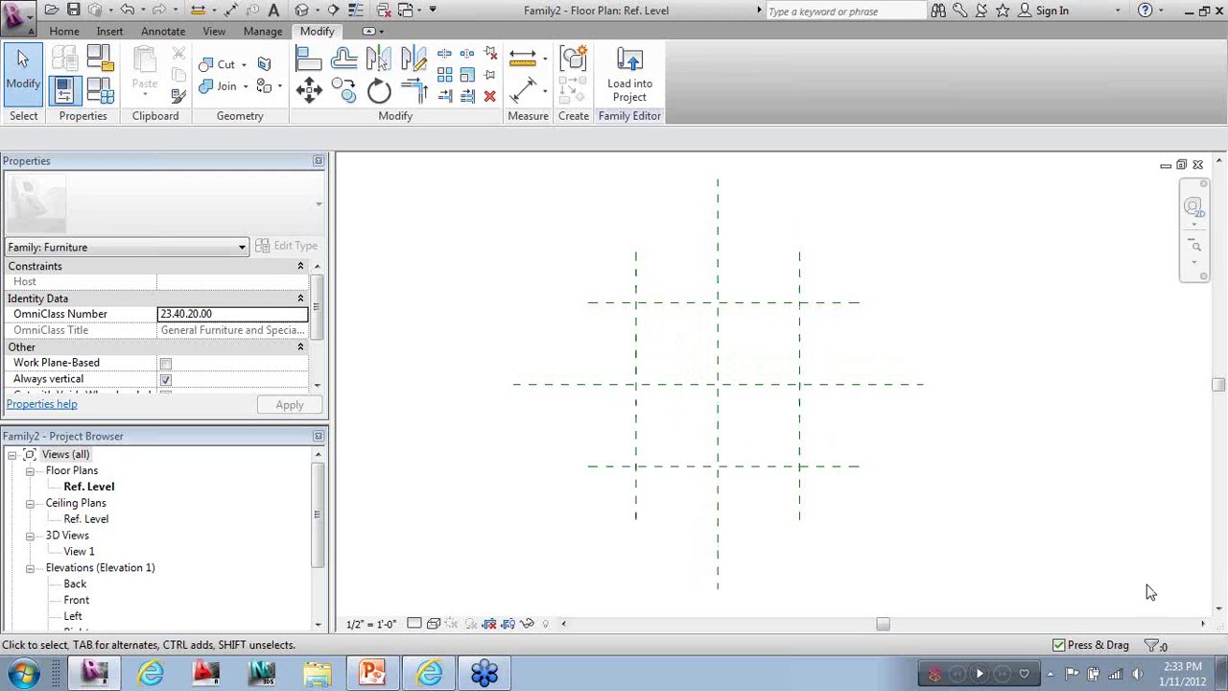
left_click(1157, 670)
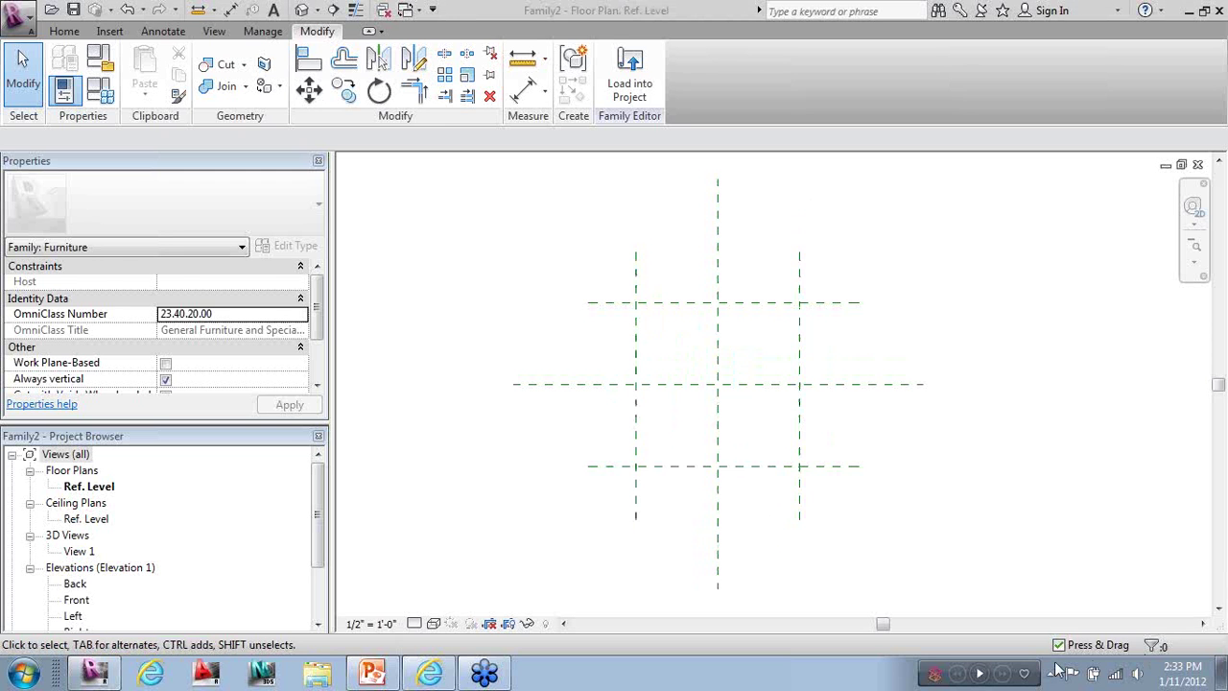
left_click(1045, 393)
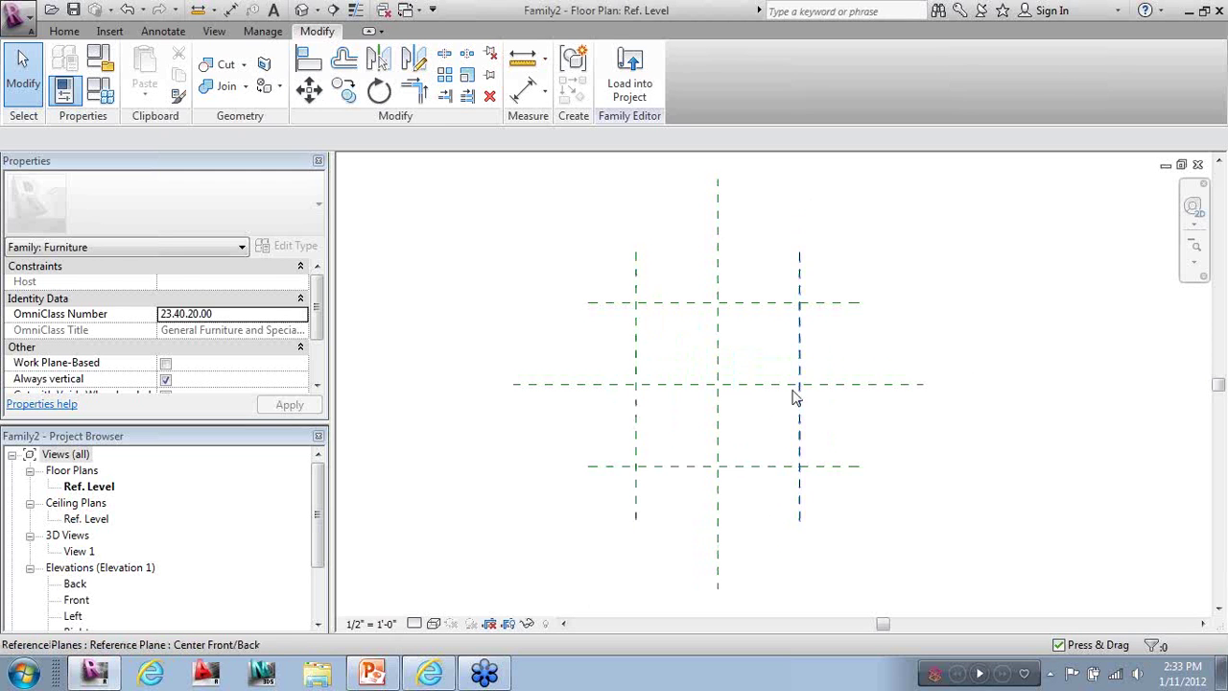
left_click(163, 32)
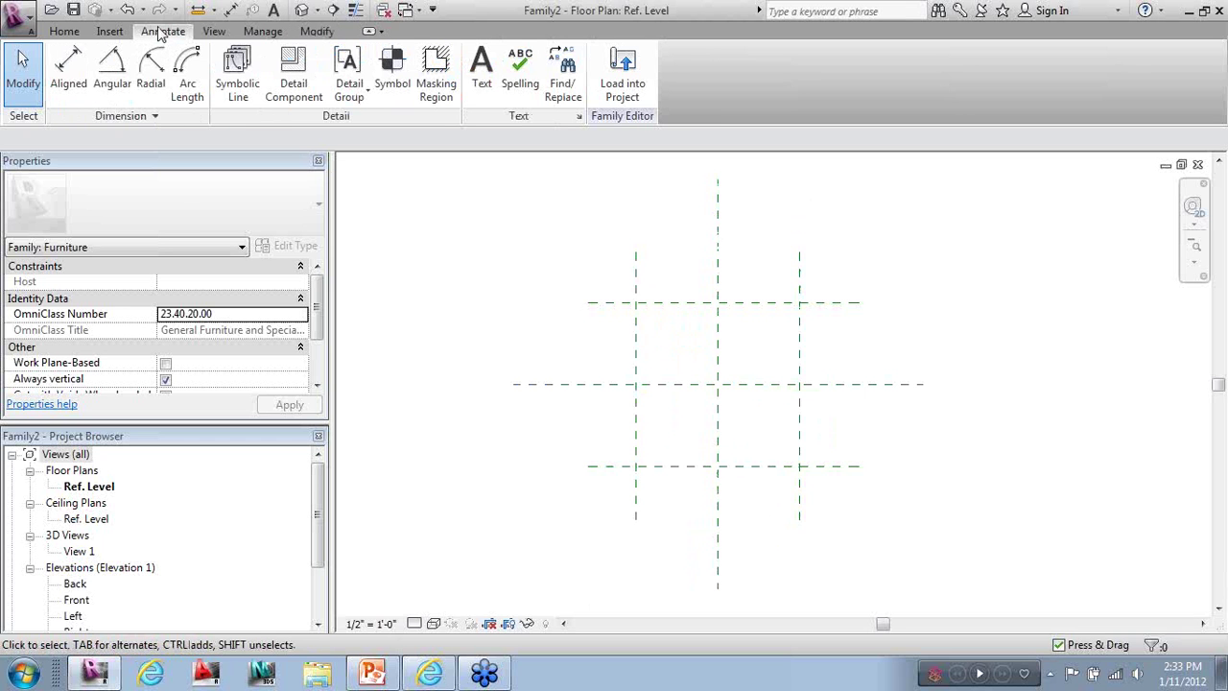
Dimension the three vertical reference planes with an aligned string placed above the grid
left_click(76, 67)
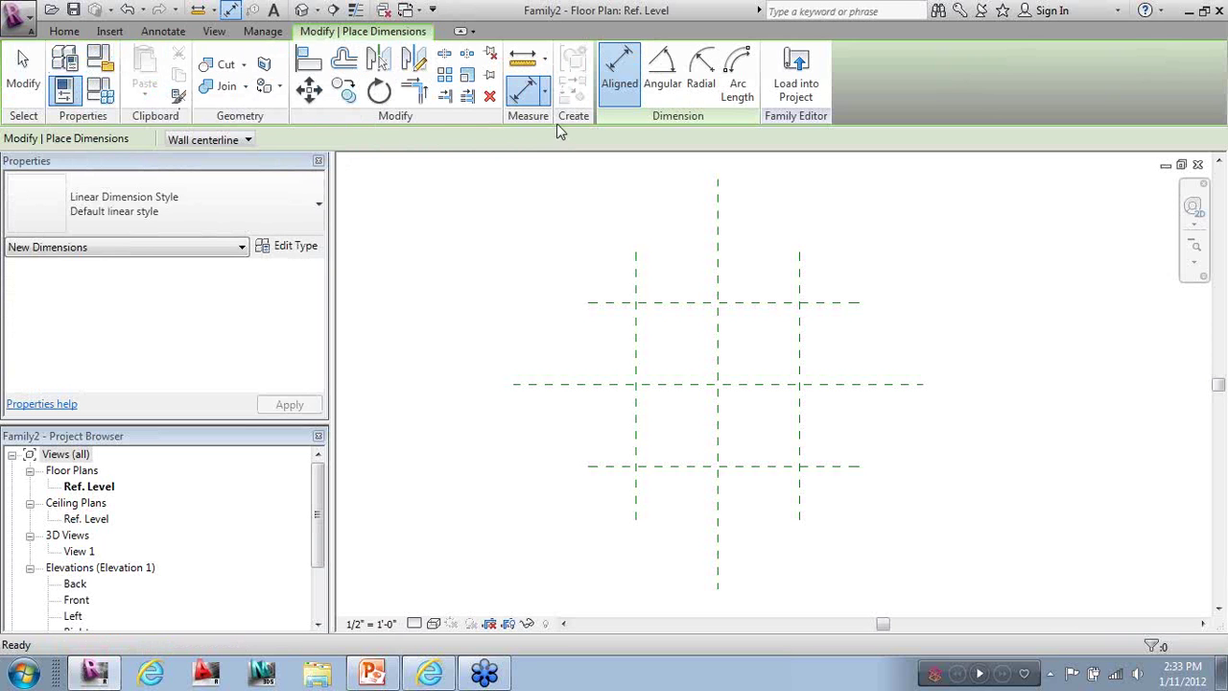
middle_click_drag(582, 370, 542, 409)
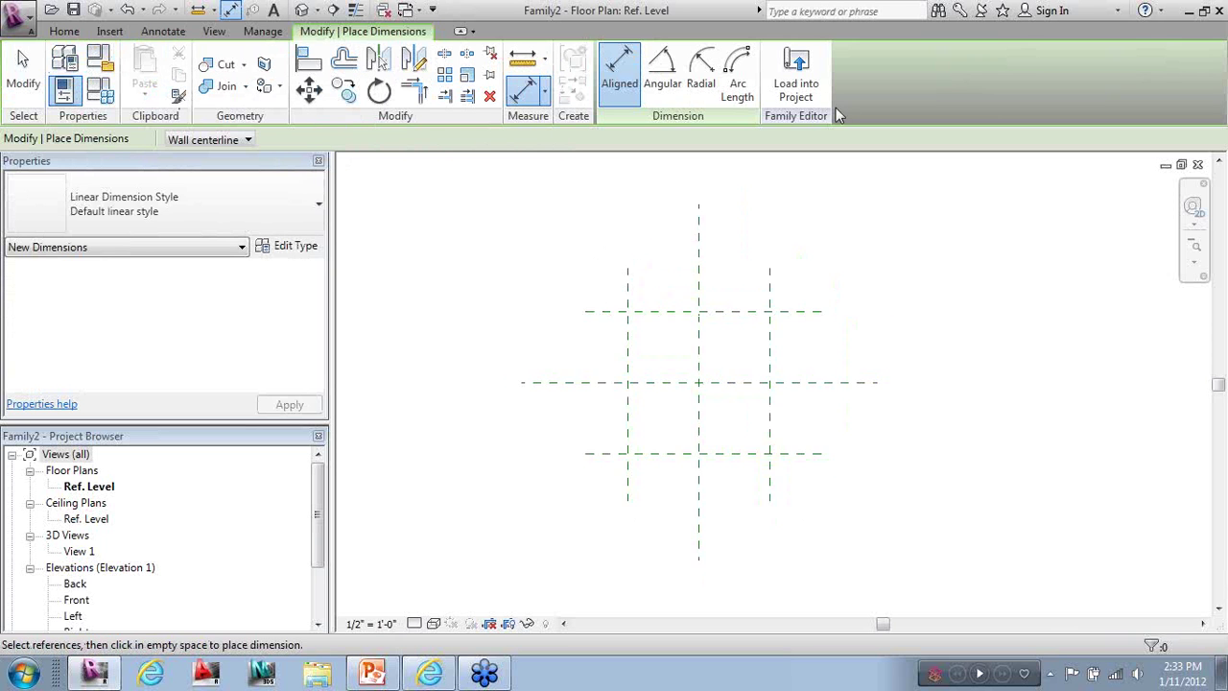
left_click(597, 316)
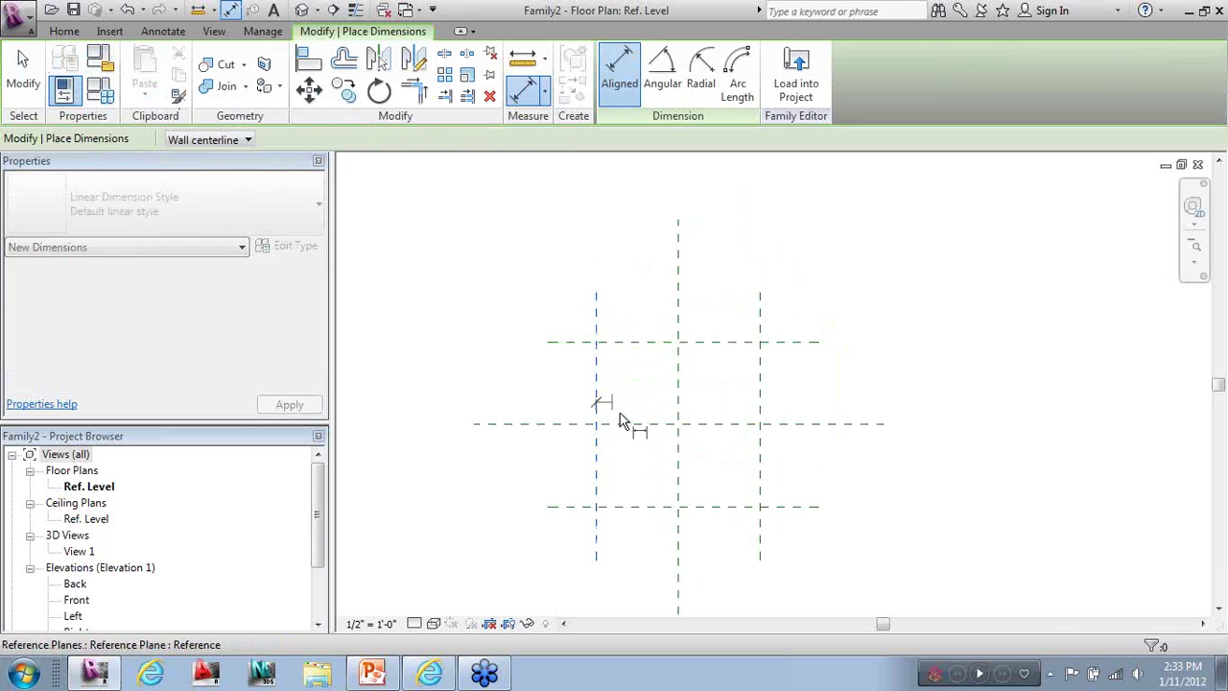
left_click(680, 312)
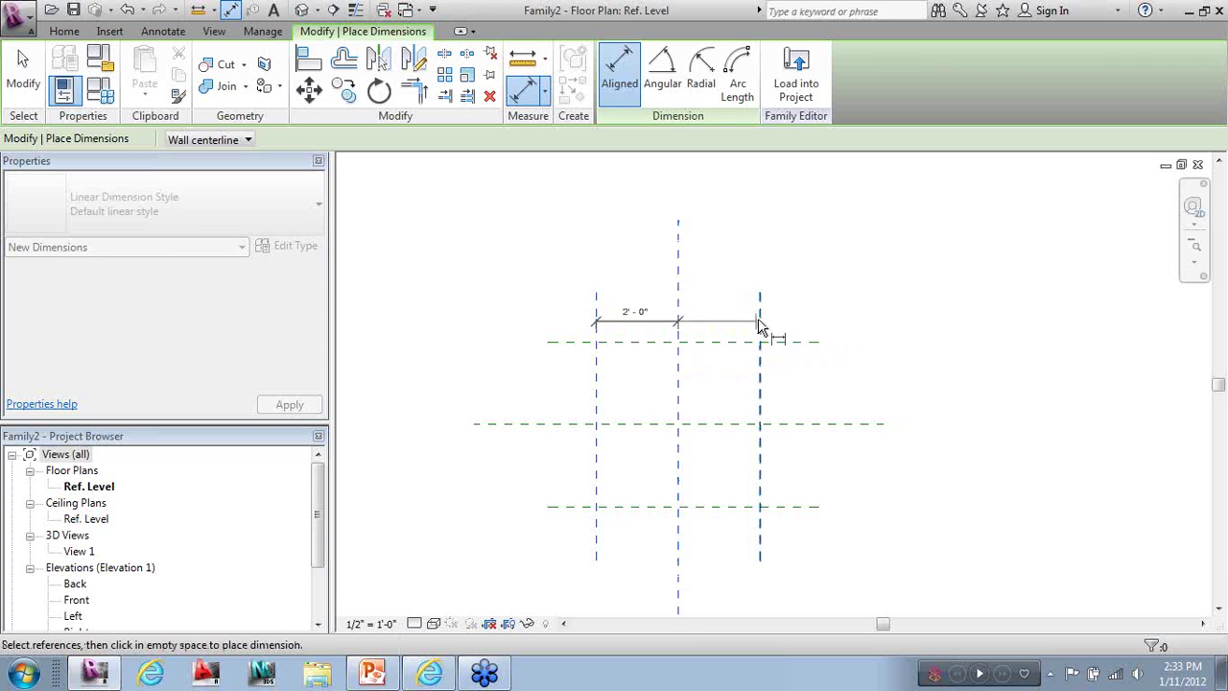
left_click(766, 322)
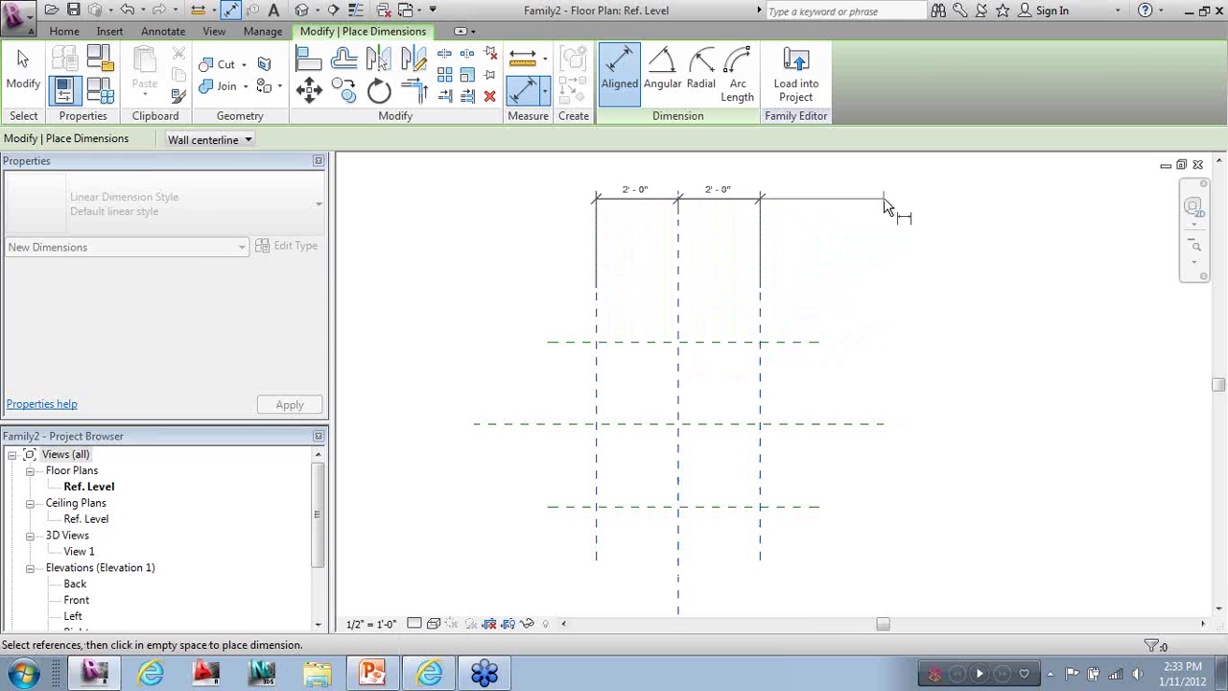
left_click(885, 204)
Dimension the three horizontal reference planes with an aligned string placed right of the grid
scroll(537, 362, "down", 1)
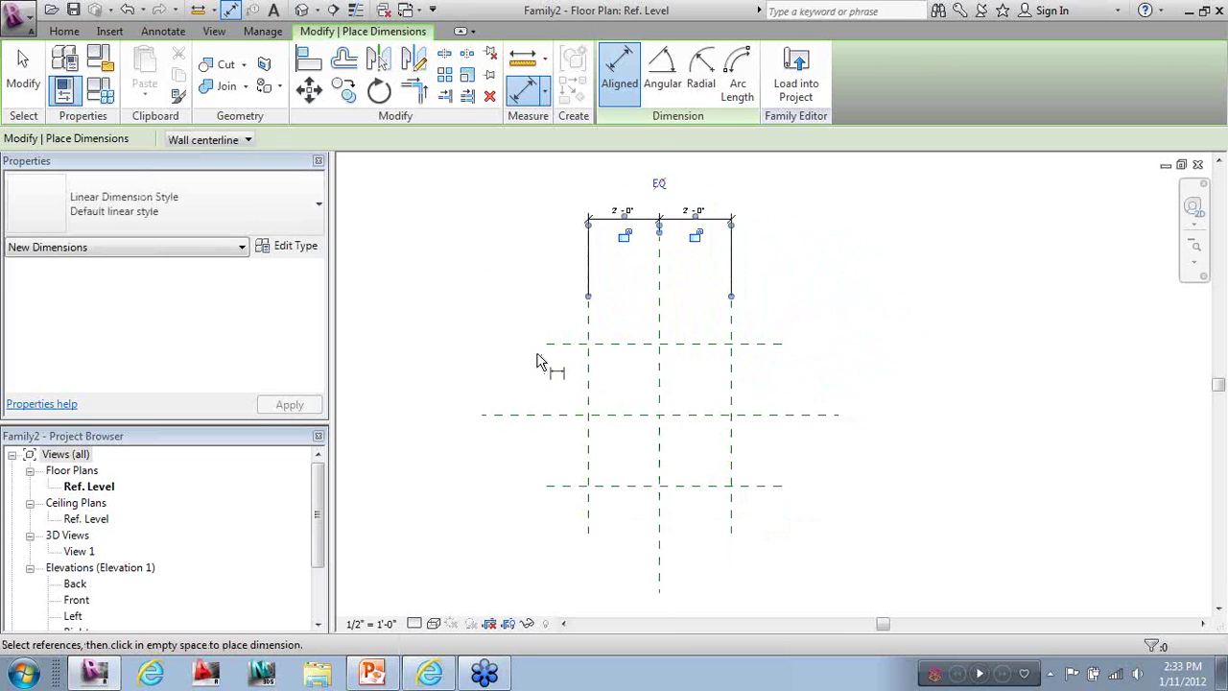
left_click(777, 342)
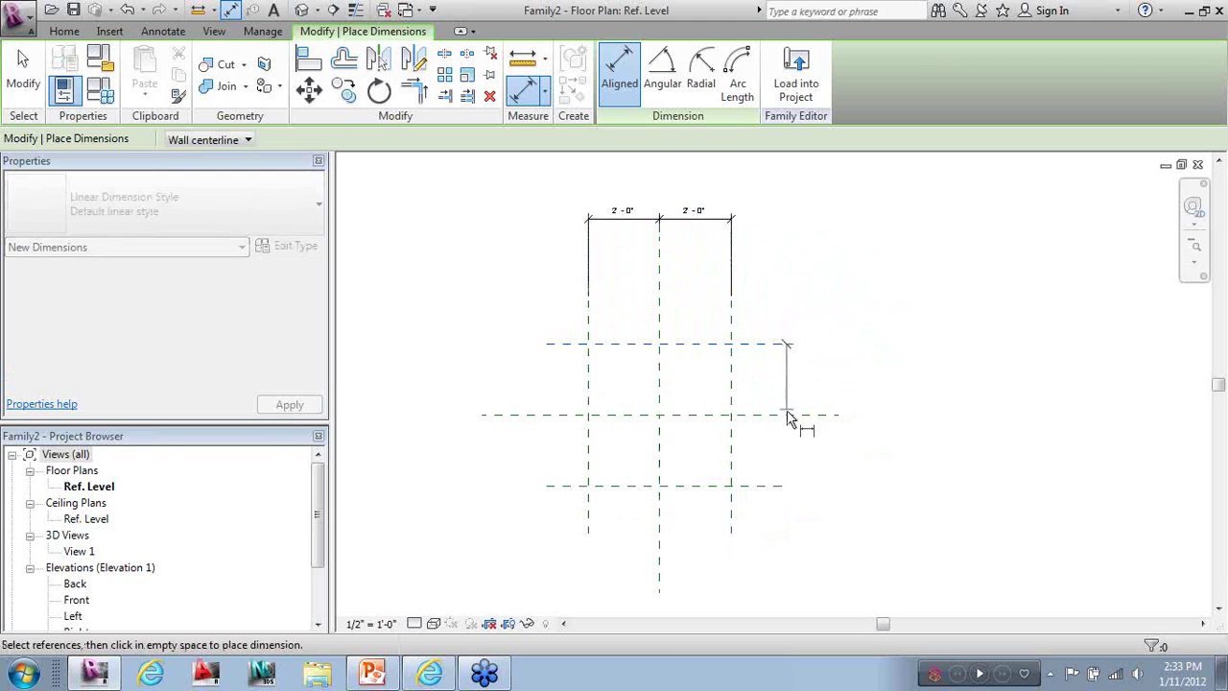
left_click(786, 416)
left_click(777, 485)
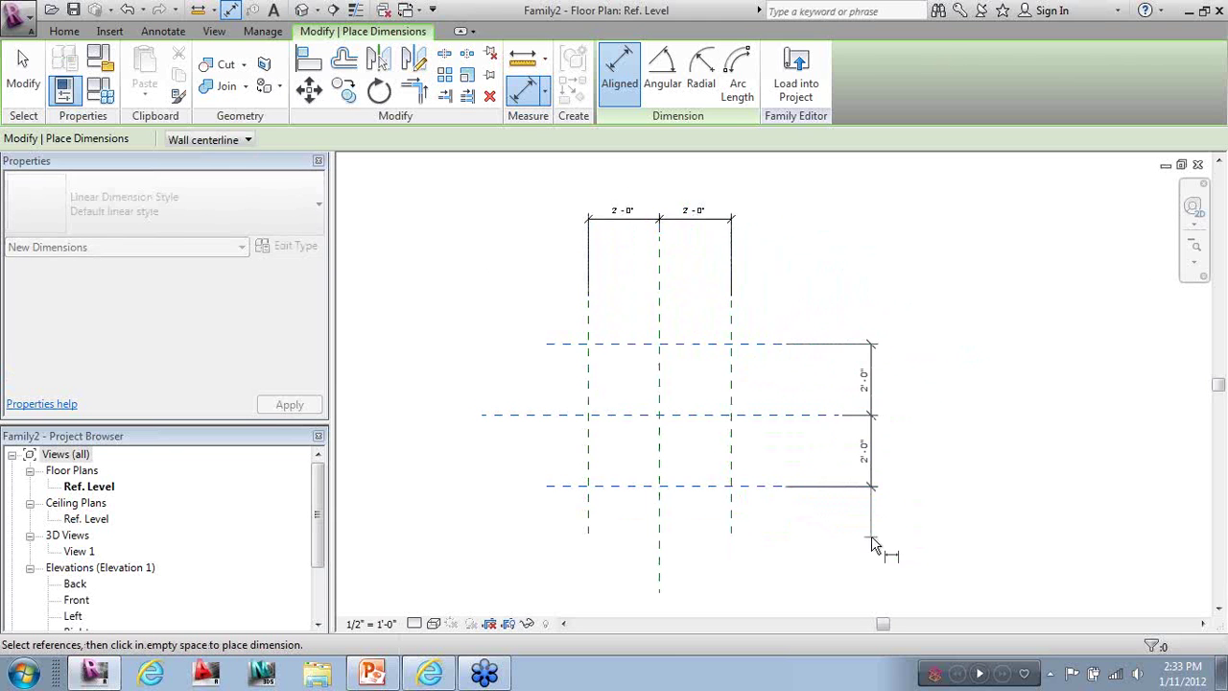
left_click(866, 543)
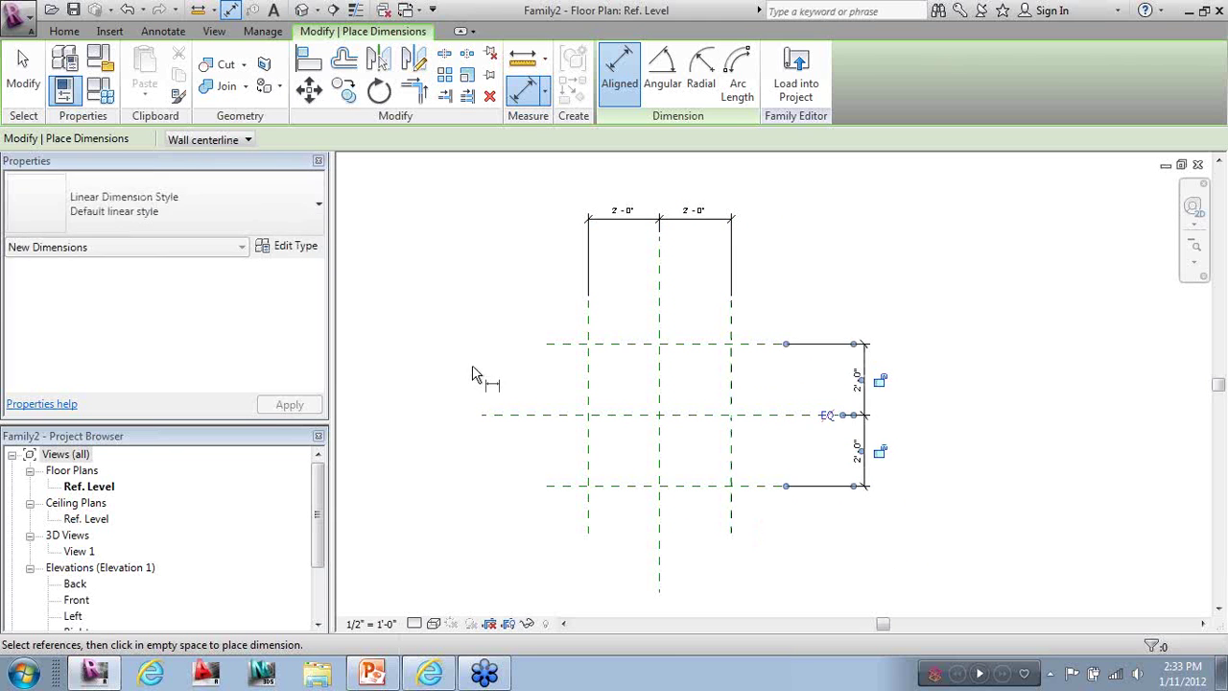
left_click(39, 92)
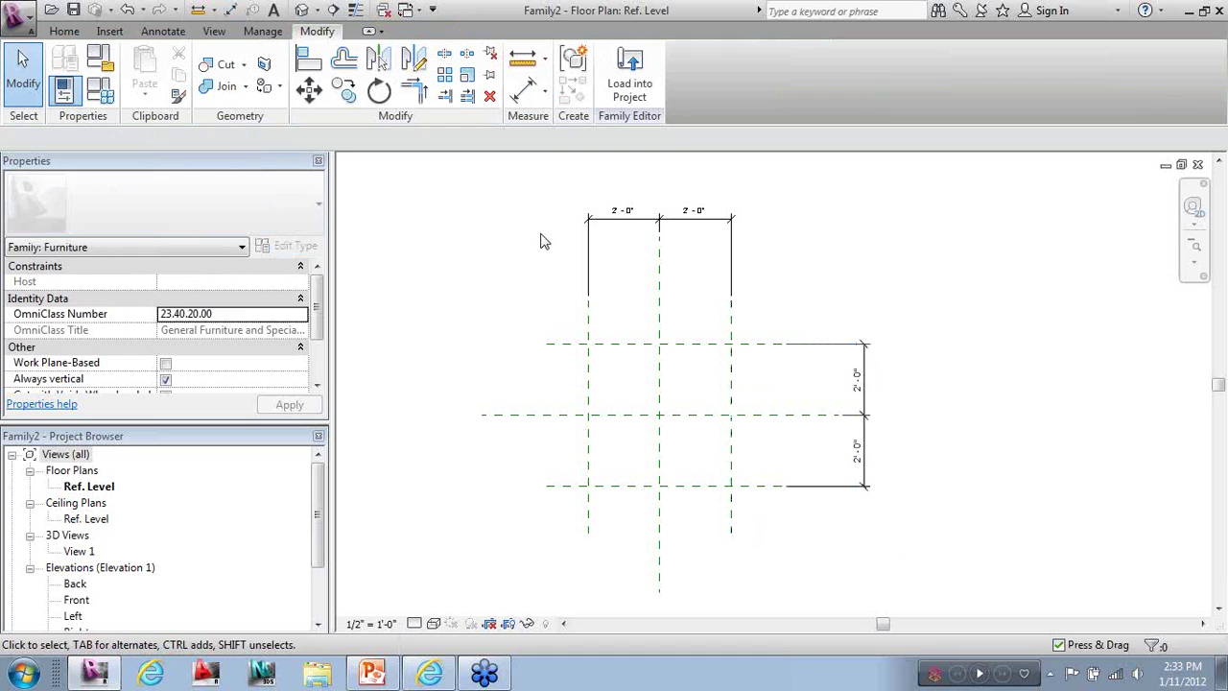
Toggle EQ on both the top horizontal and right-hand vertical dimension strings
left_click(610, 230)
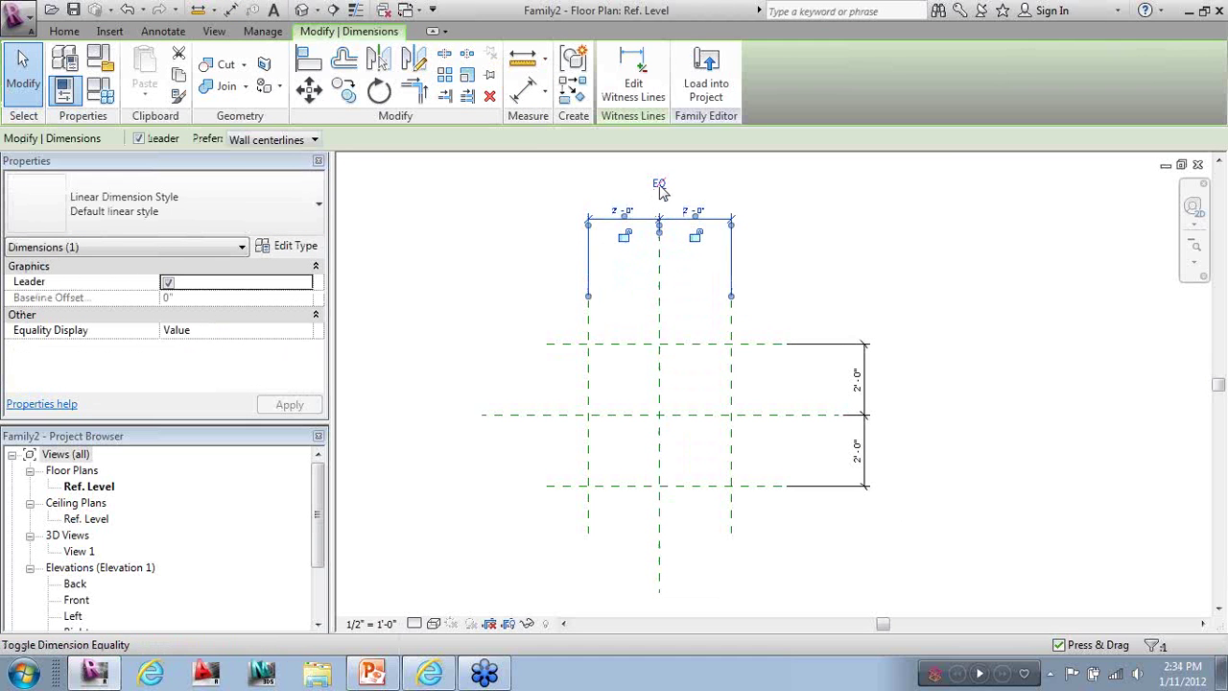
left_click(660, 185)
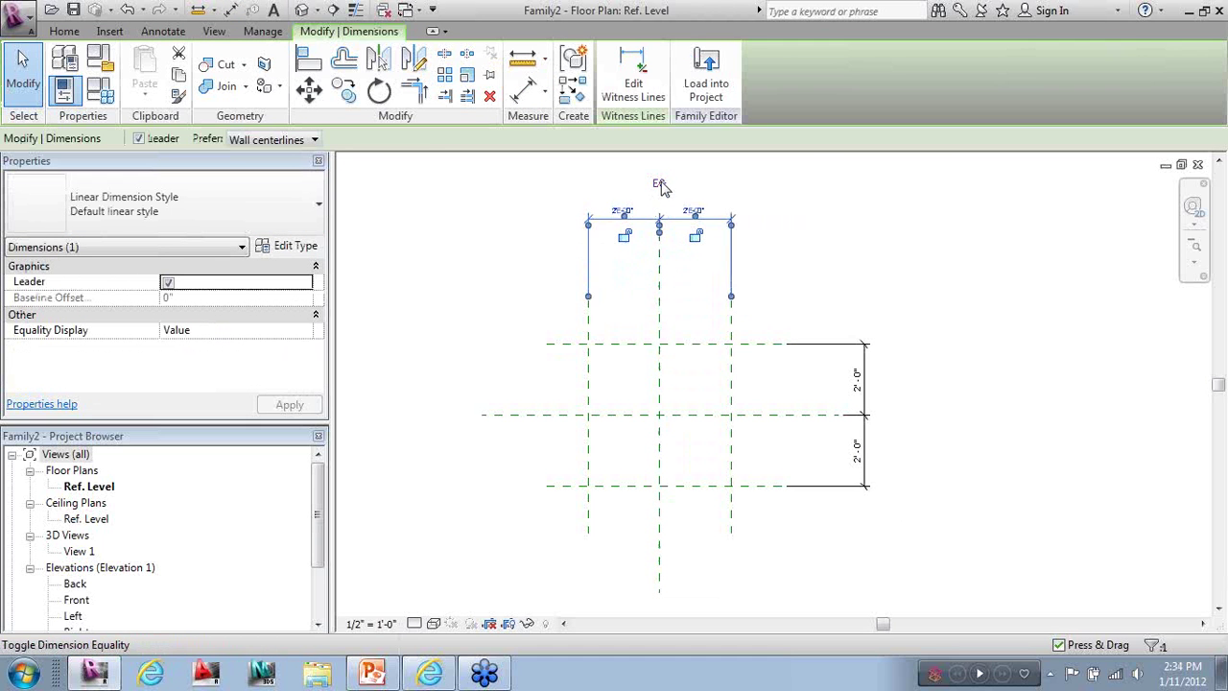
left_click(1013, 328)
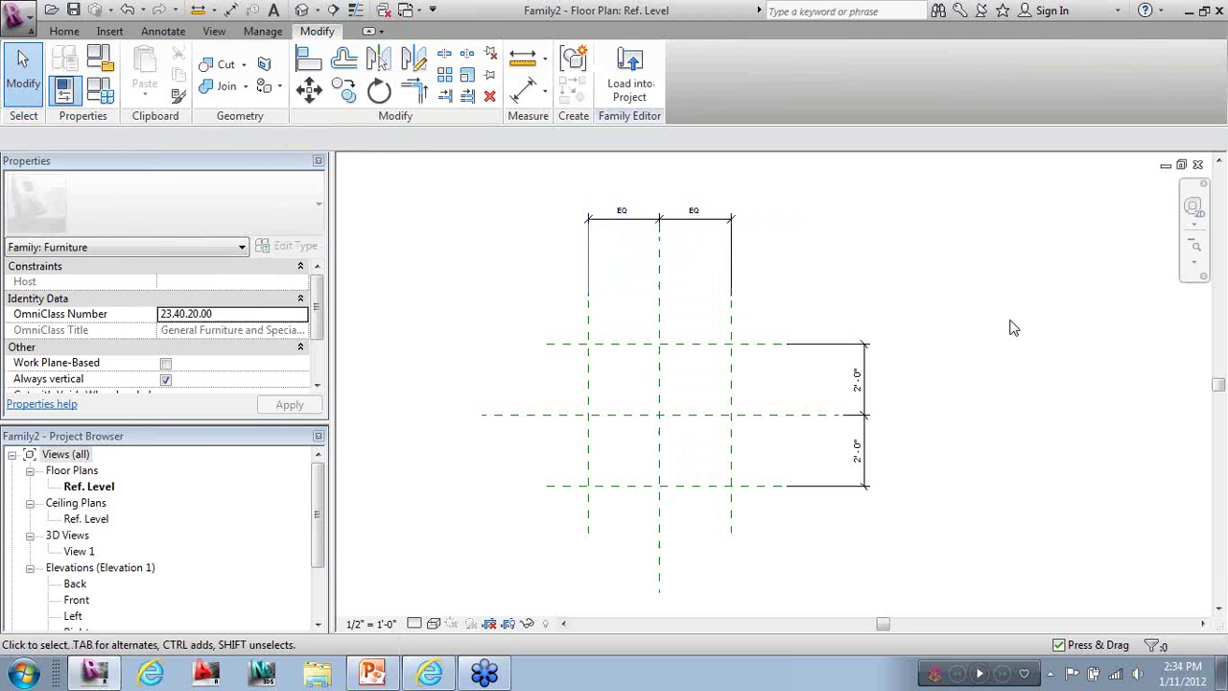
left_click(866, 386)
left_click(827, 416)
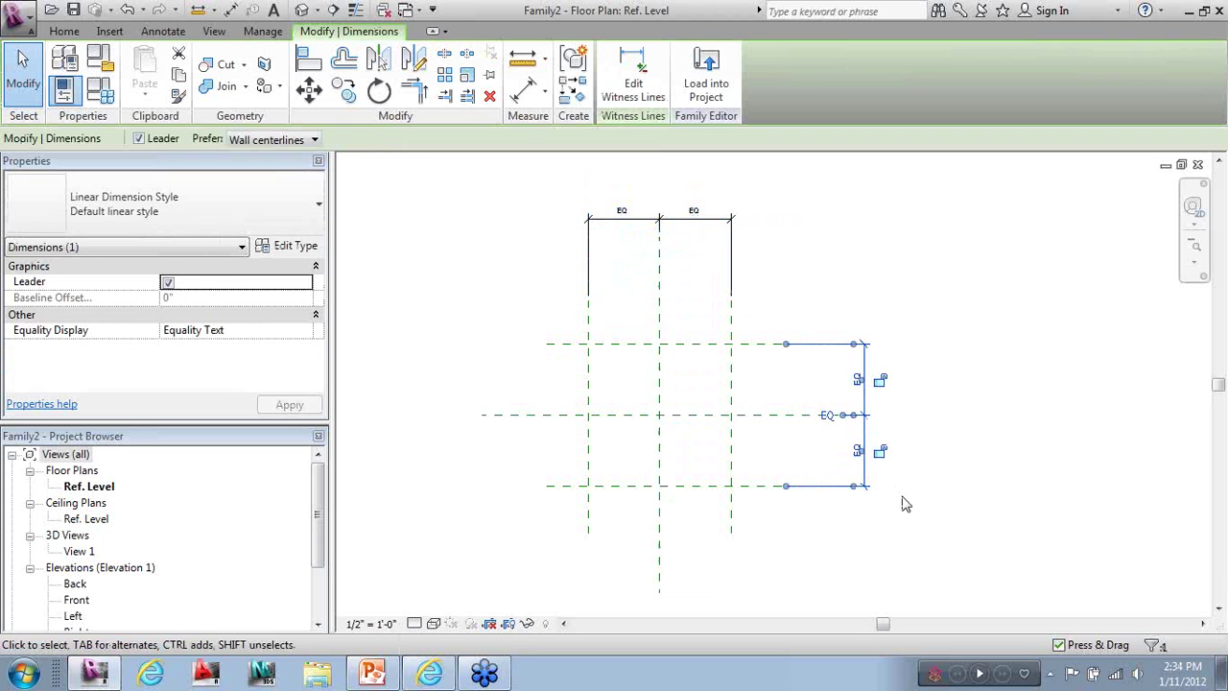
left_click(989, 472)
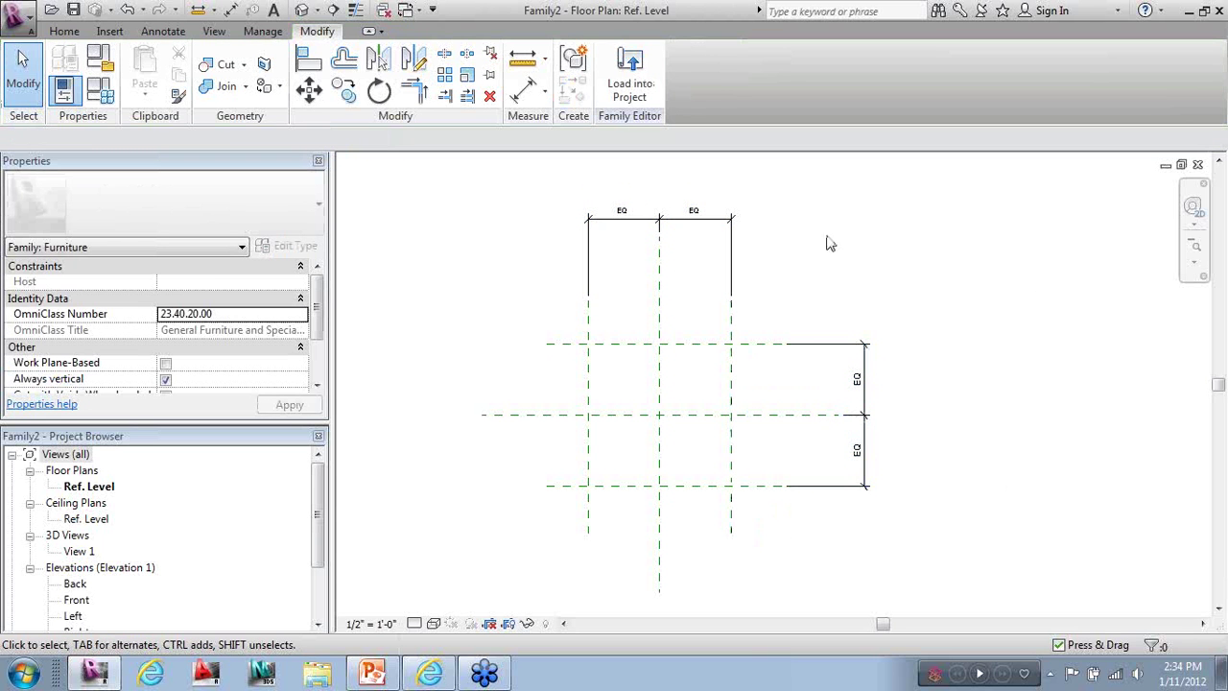
Drag the top horizontal reference plane upward, then set its distance from the centre plane to 2
left_click(765, 352)
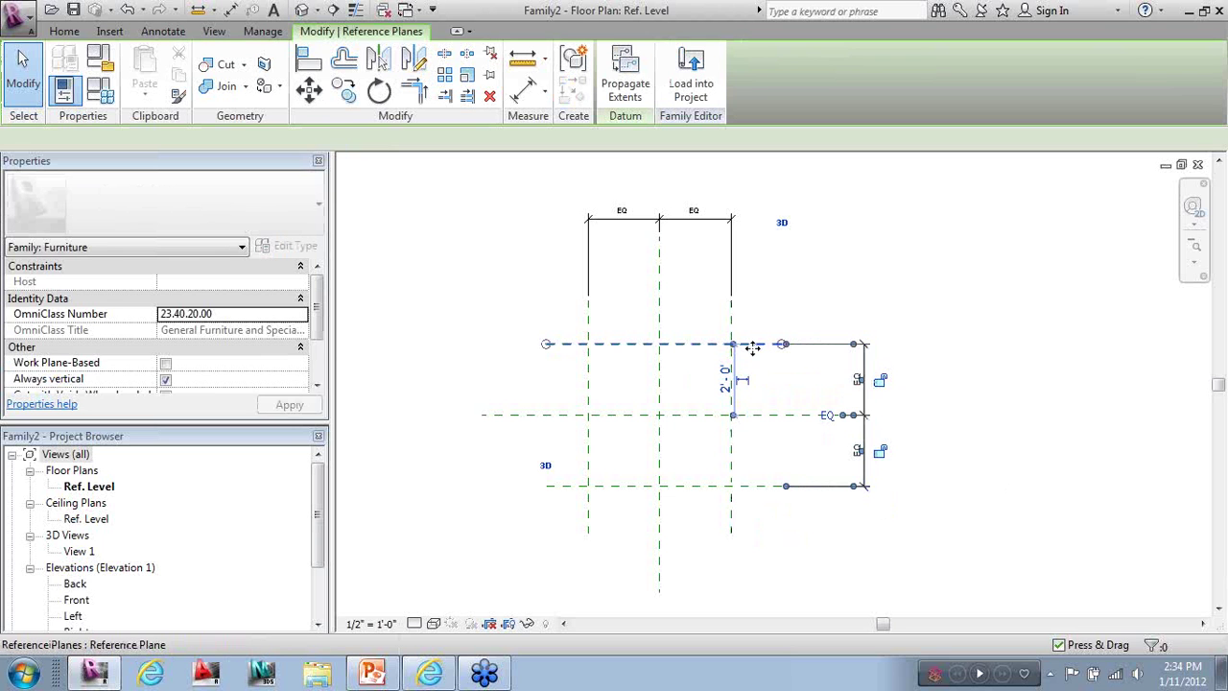
left_click_drag(768, 350, 773, 320)
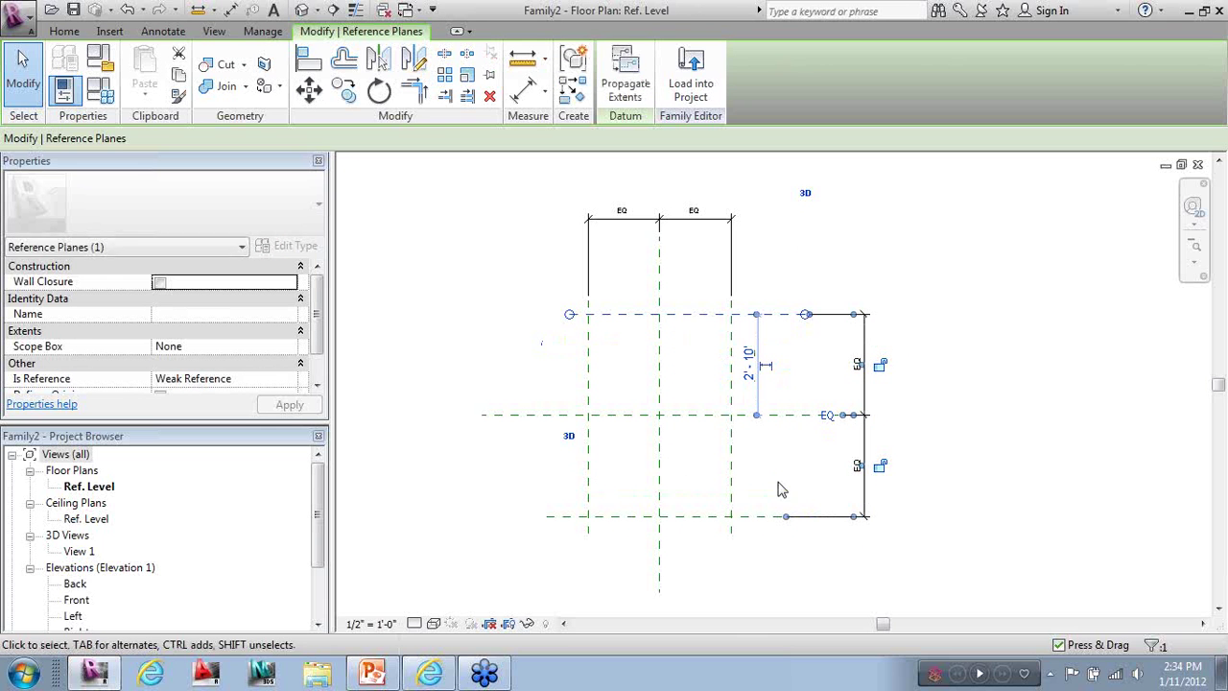
left_click(748, 364)
type("2")
key("Return")
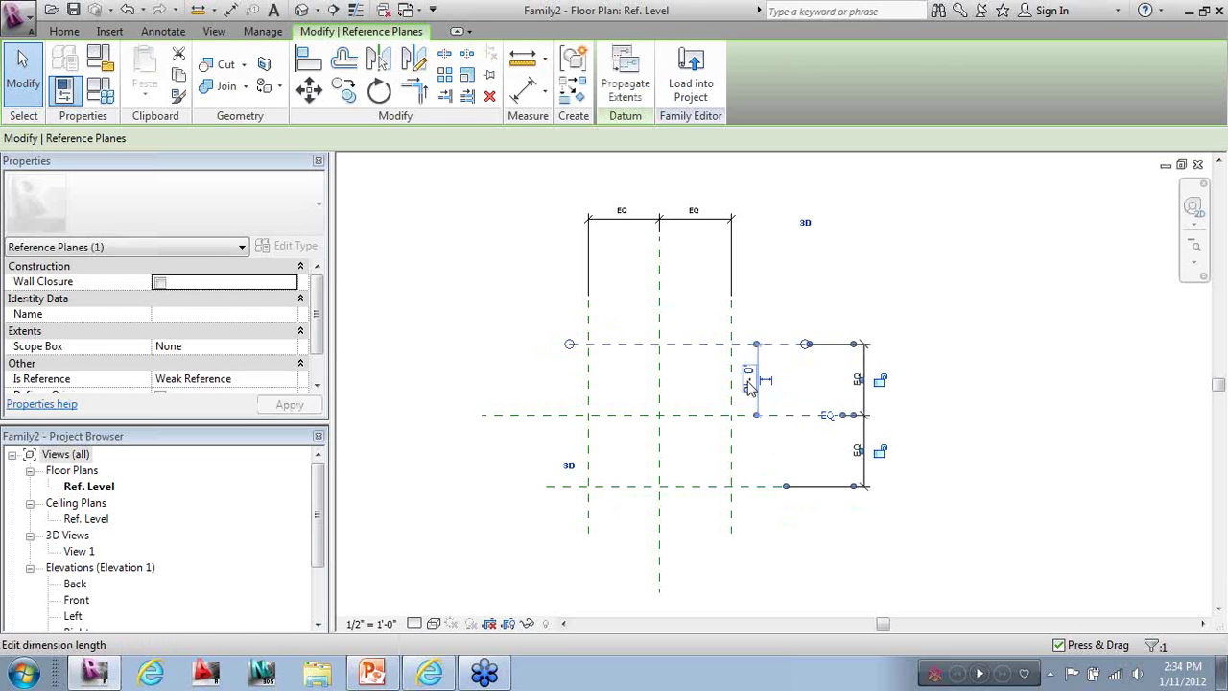
left_click(976, 318)
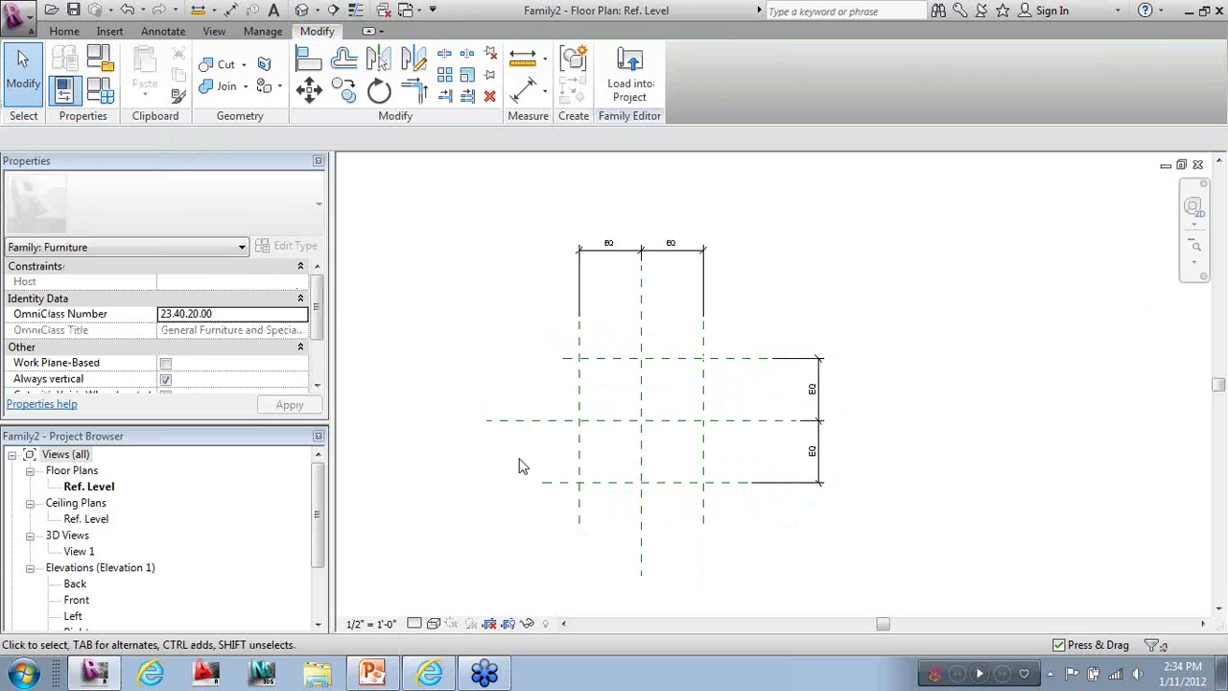
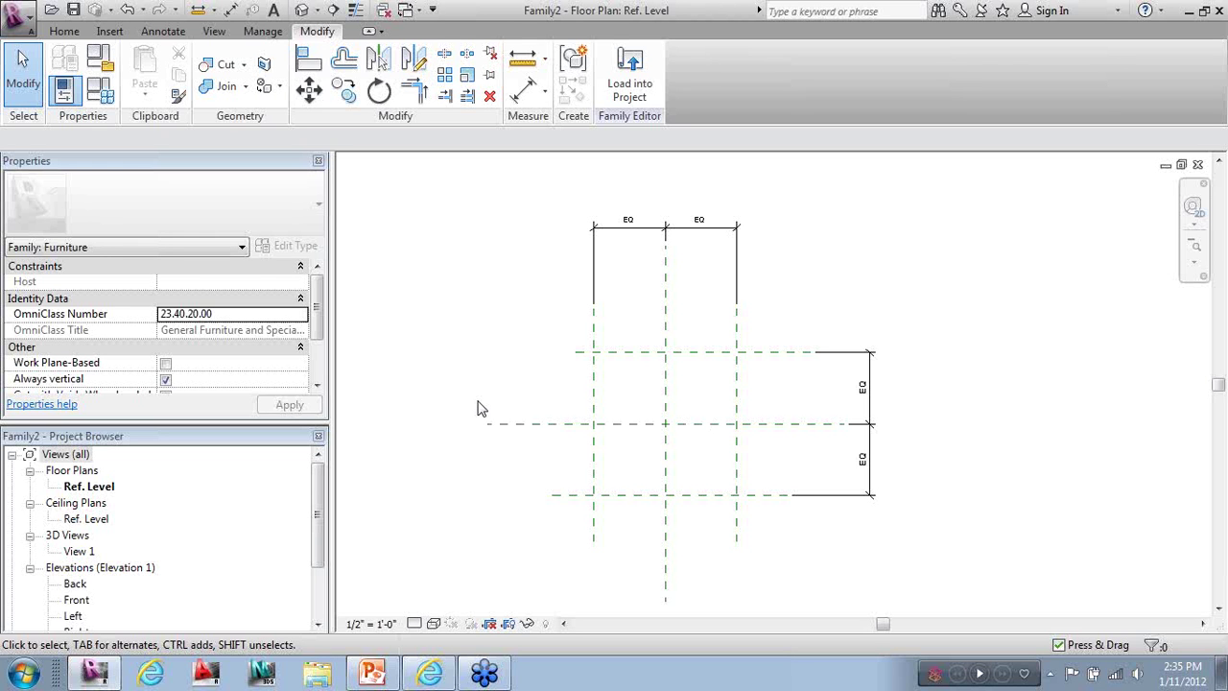
Add aligned 4'-0" dimensions across the left/right planes above and top/bottom planes at right
left_click(180, 33)
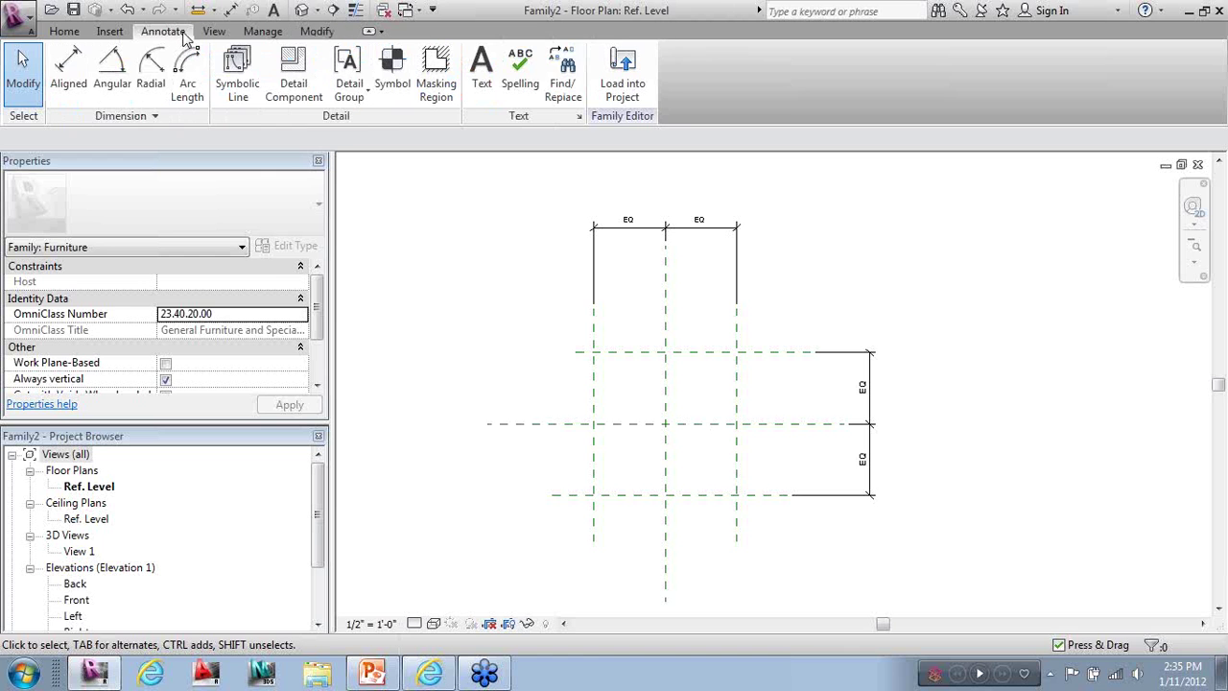
left_click(69, 65)
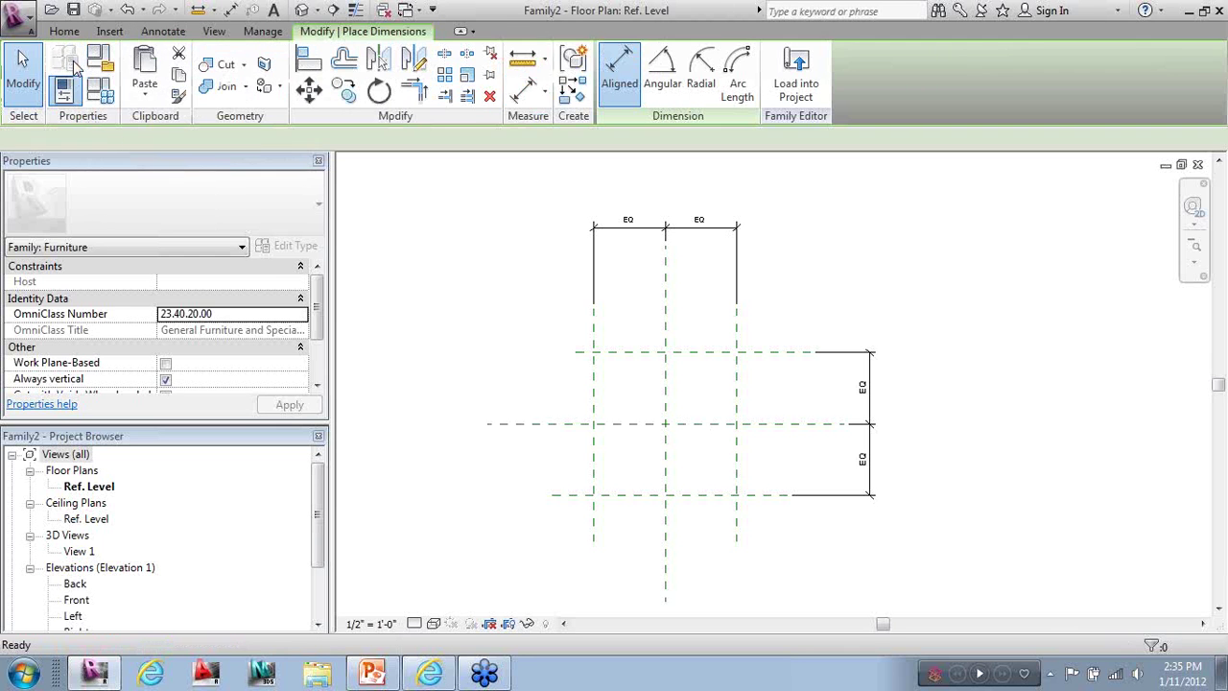
left_click(596, 396)
left_click(738, 405)
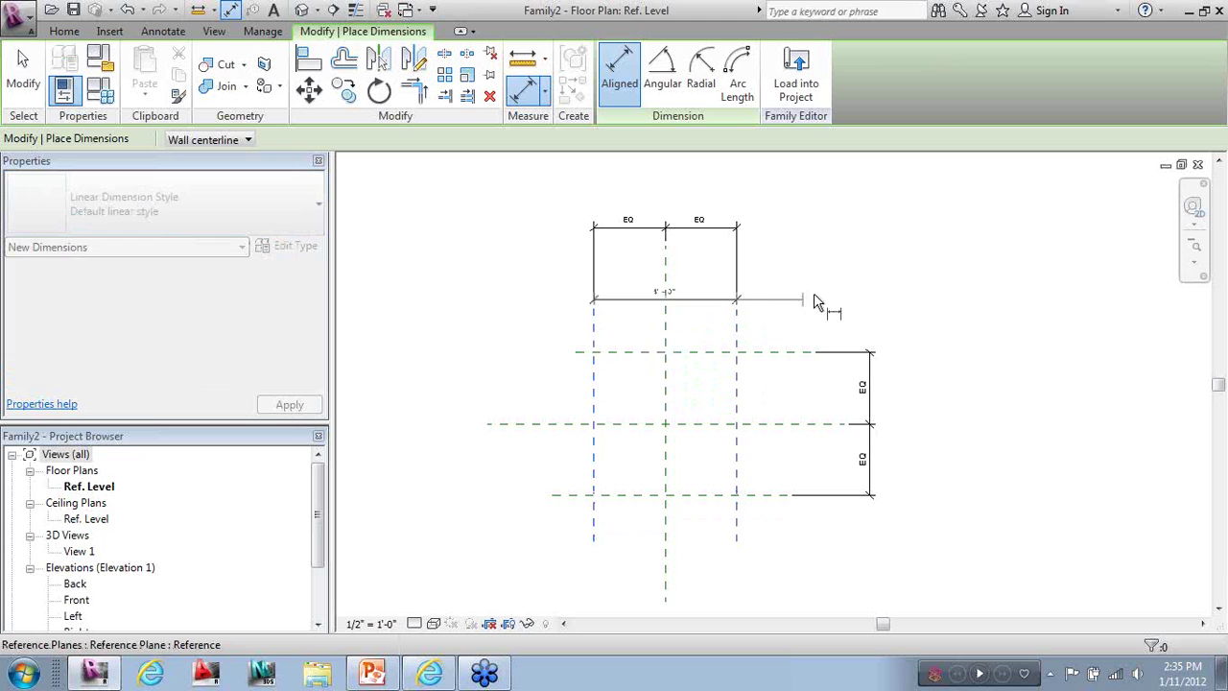
left_click(868, 211)
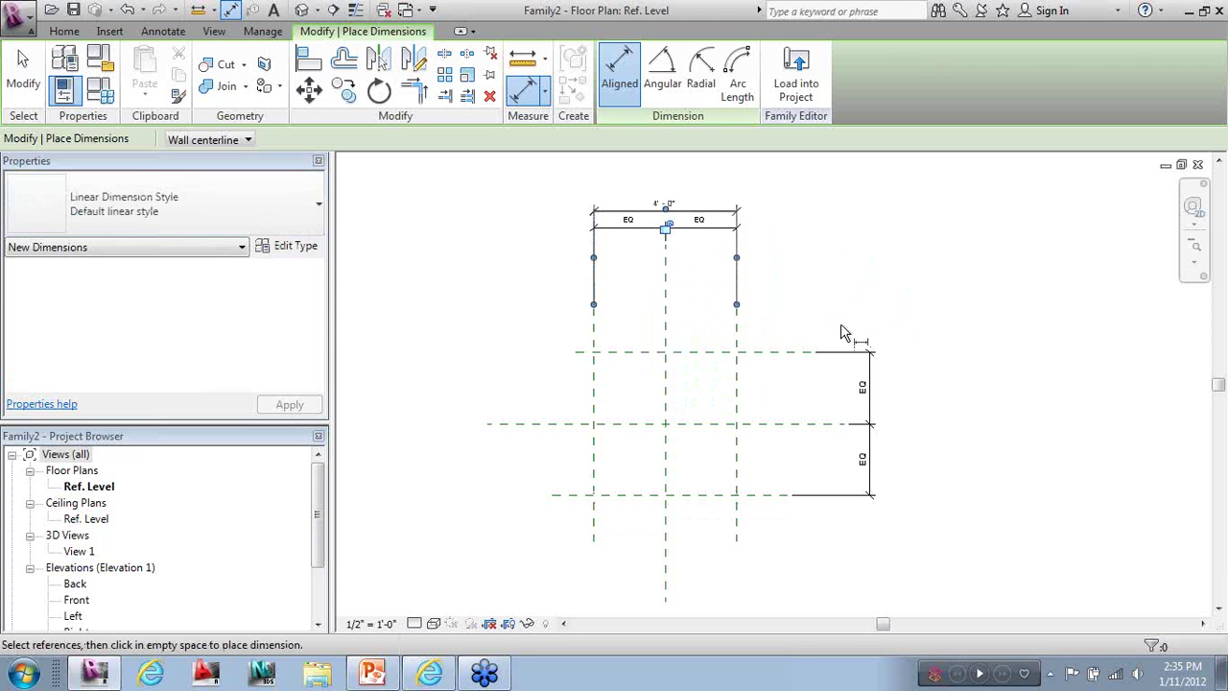
left_click(786, 352)
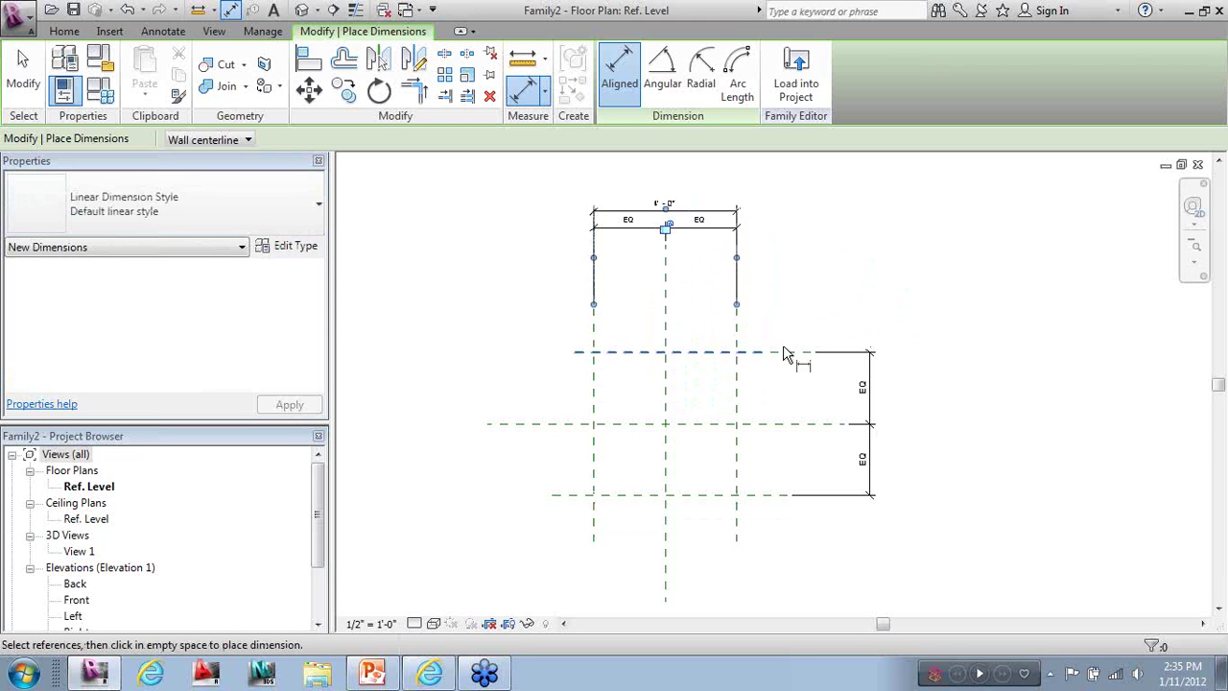
left_click(775, 497)
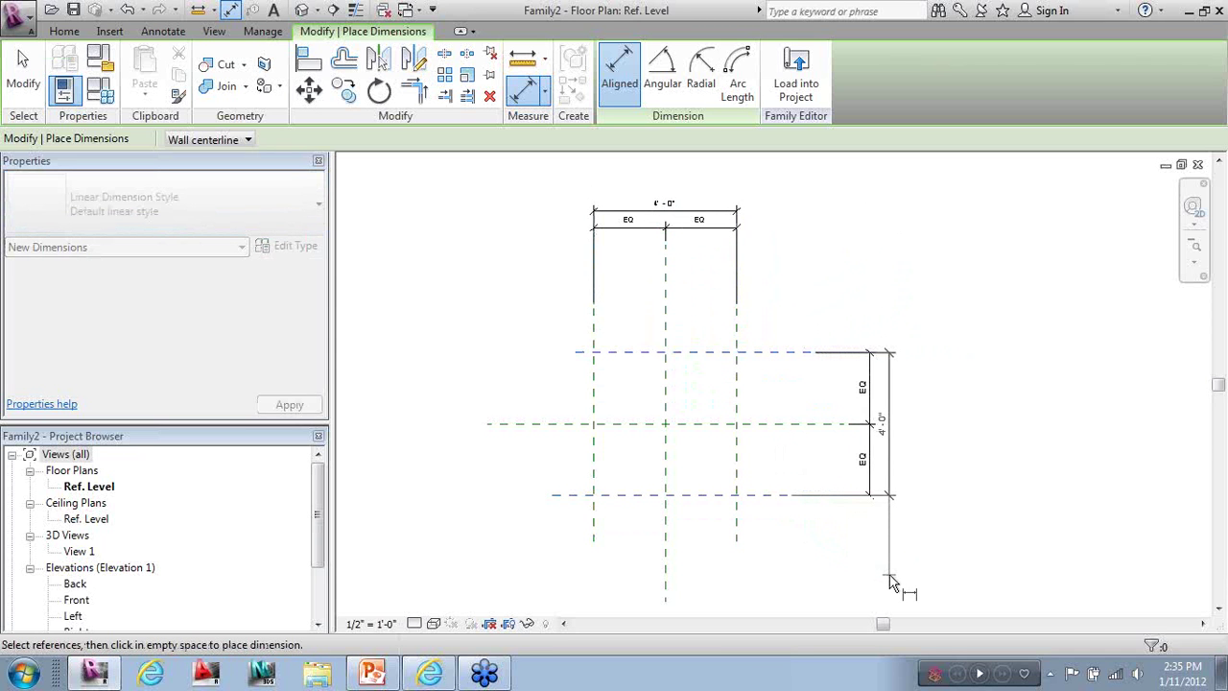
left_click(890, 583)
key("Escape")
key("Escape")
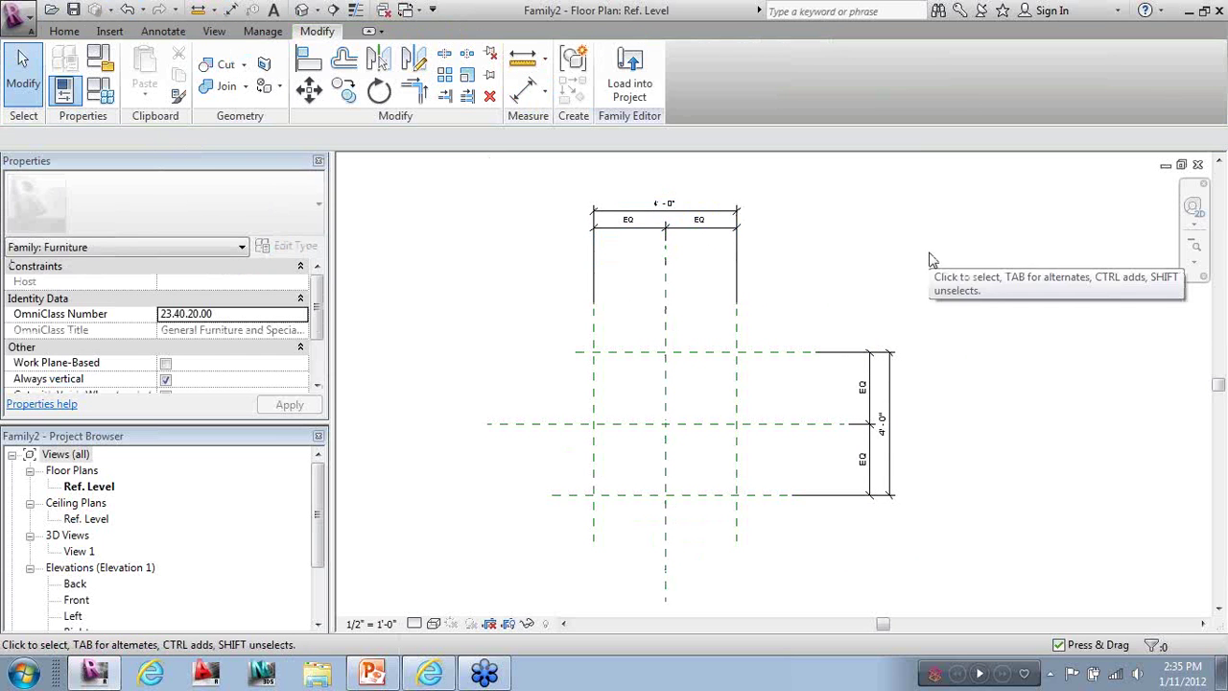
Select the top overall 4'-0" dimension and choose <Add parameter...> from its Label list
left_click(749, 219)
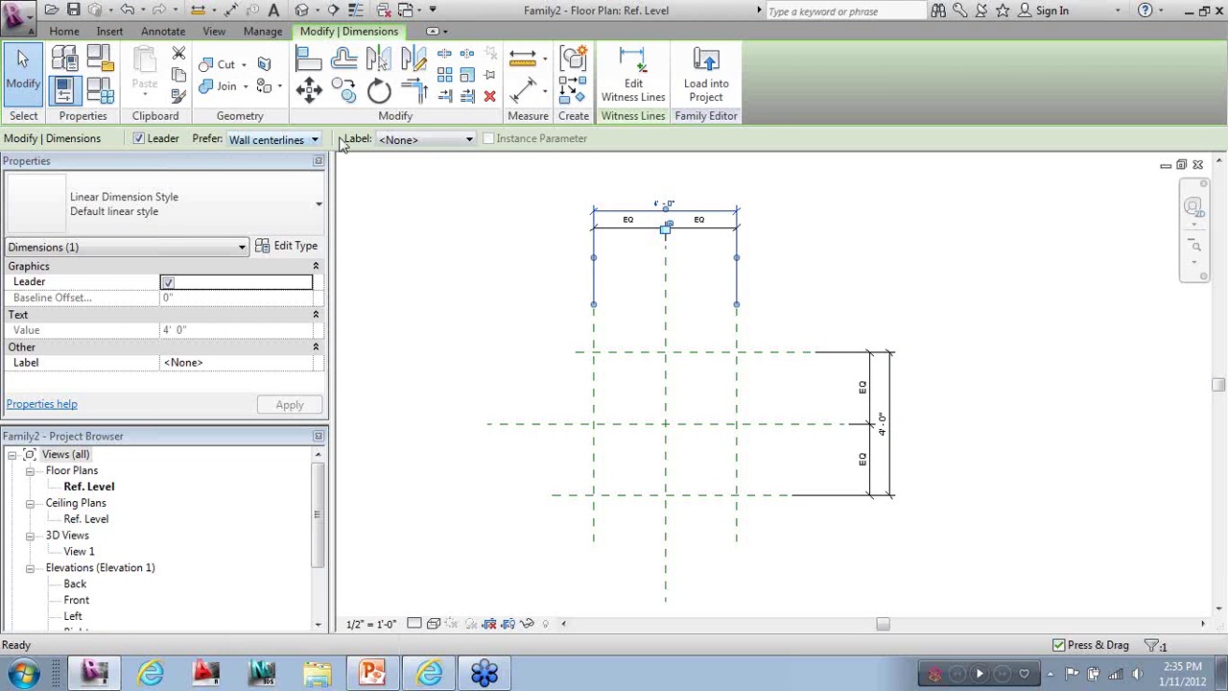
left_click(392, 141)
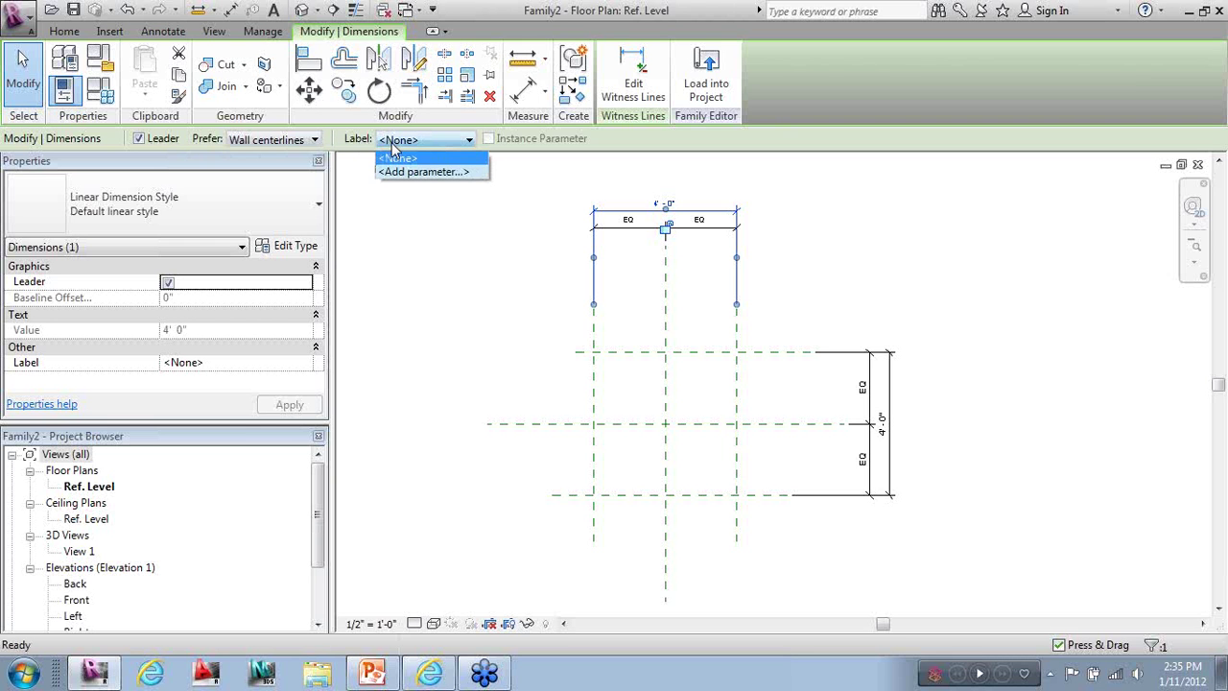
left_click(431, 173)
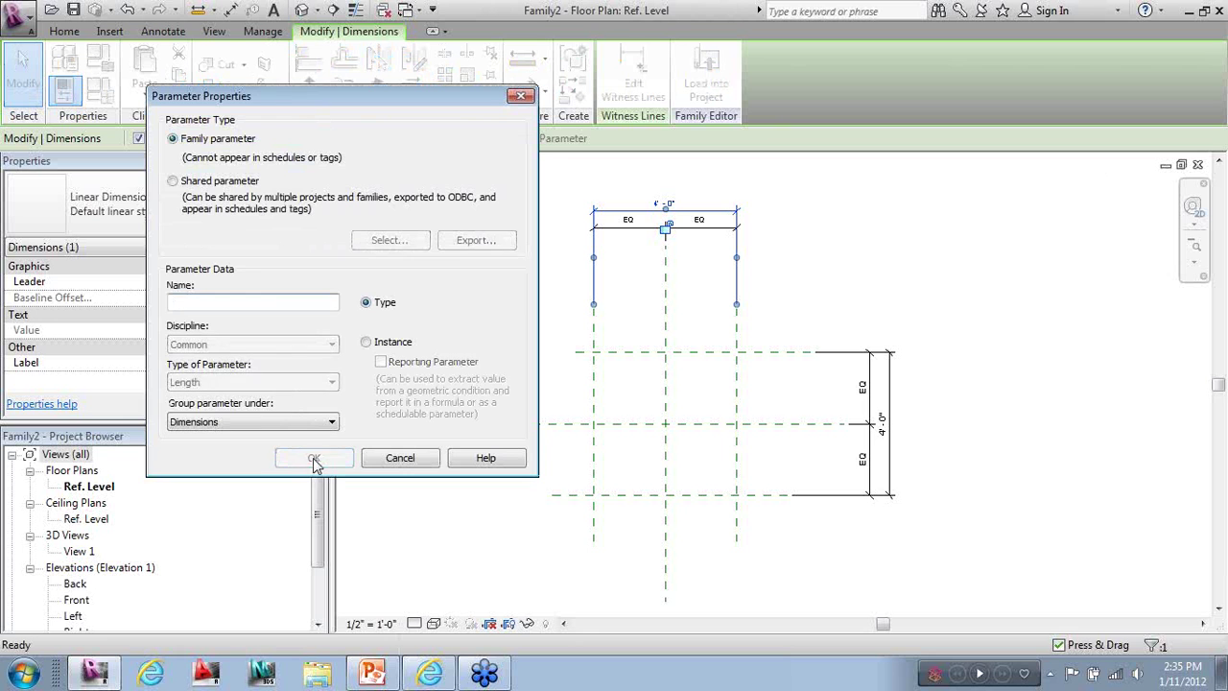
Name the new type parameter Width, keep it under Dimensions, and confirm it as the label
left_click_drag(299, 95, 311, 167)
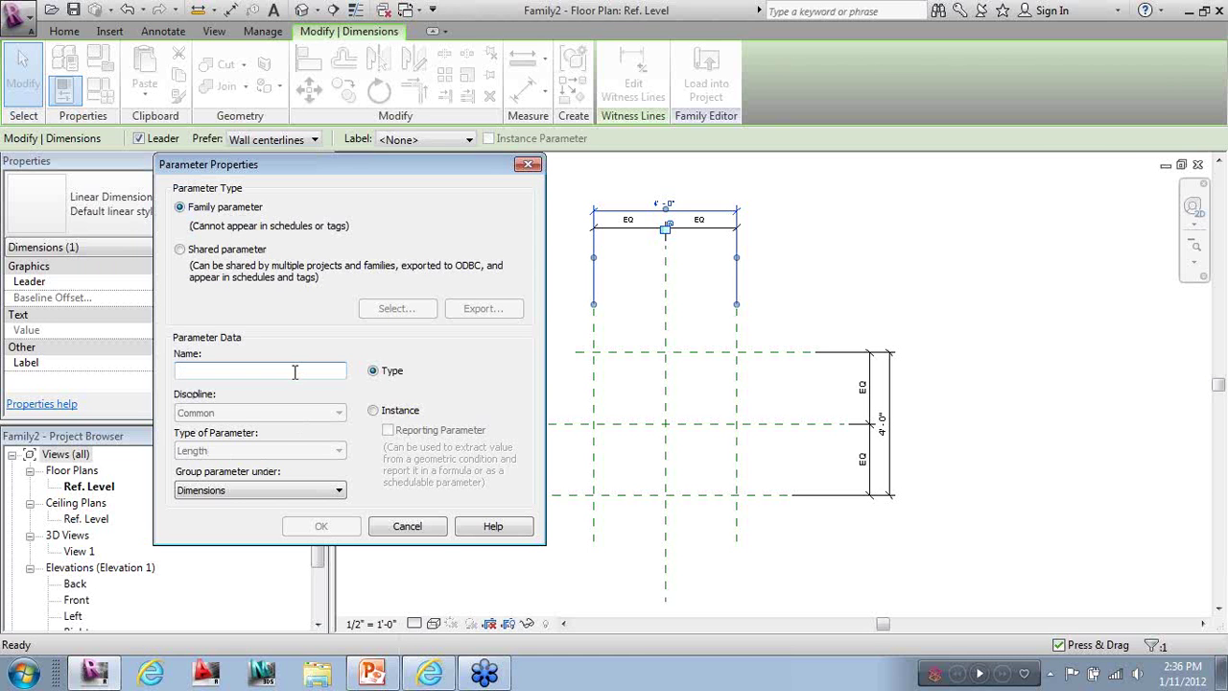
type("Width")
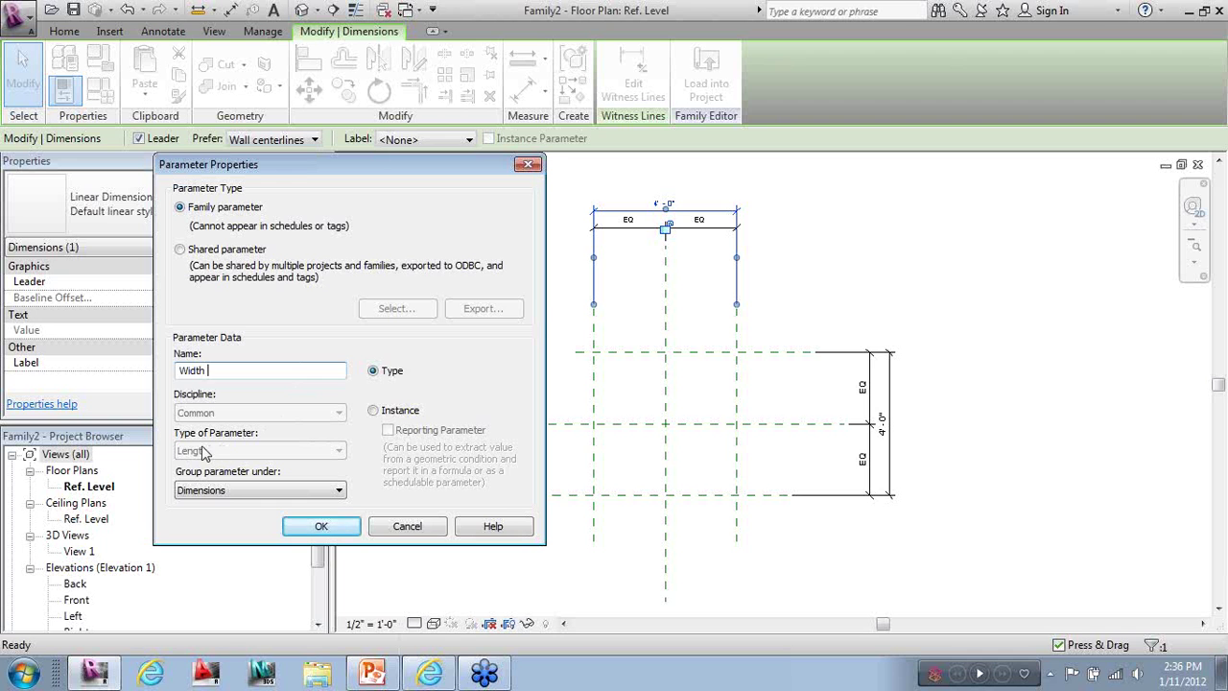
left_click(242, 490)
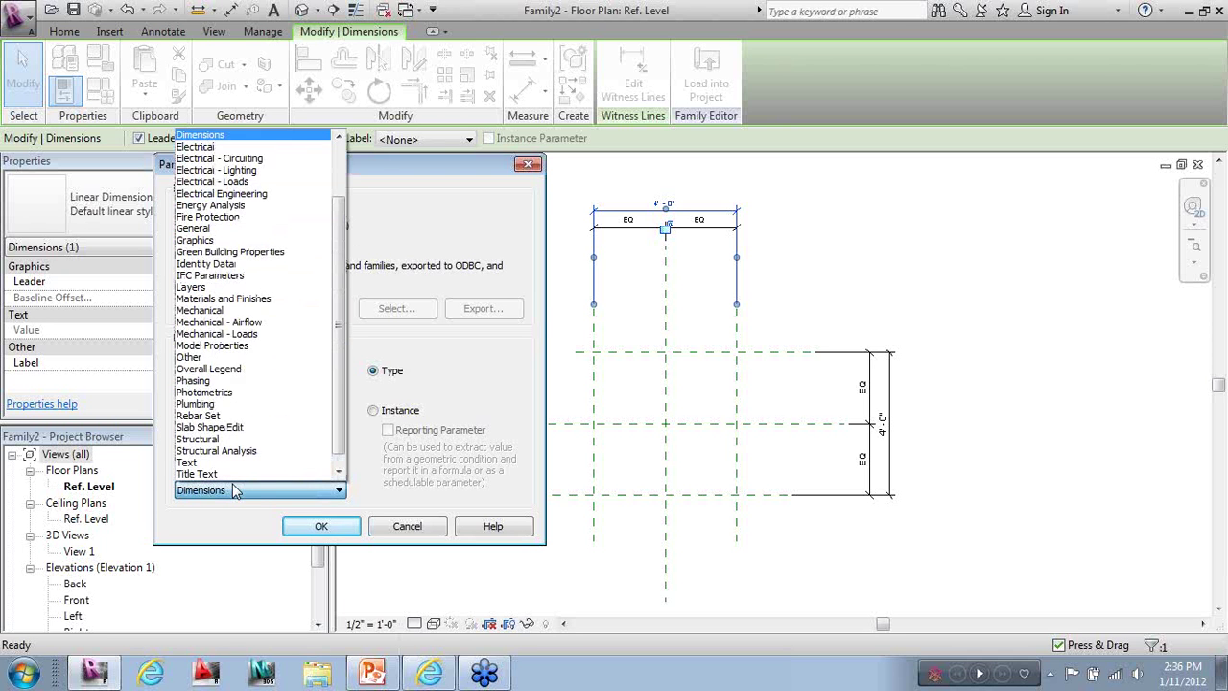
scroll(312, 384, "up", 2)
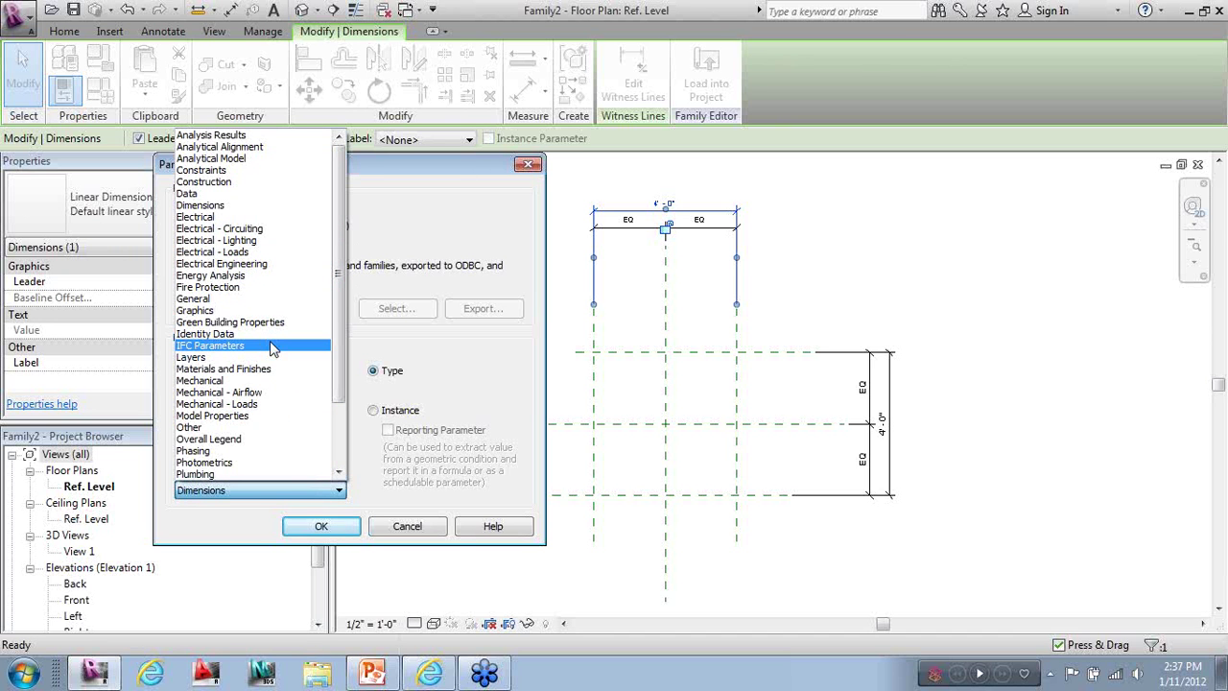
left_click(242, 509)
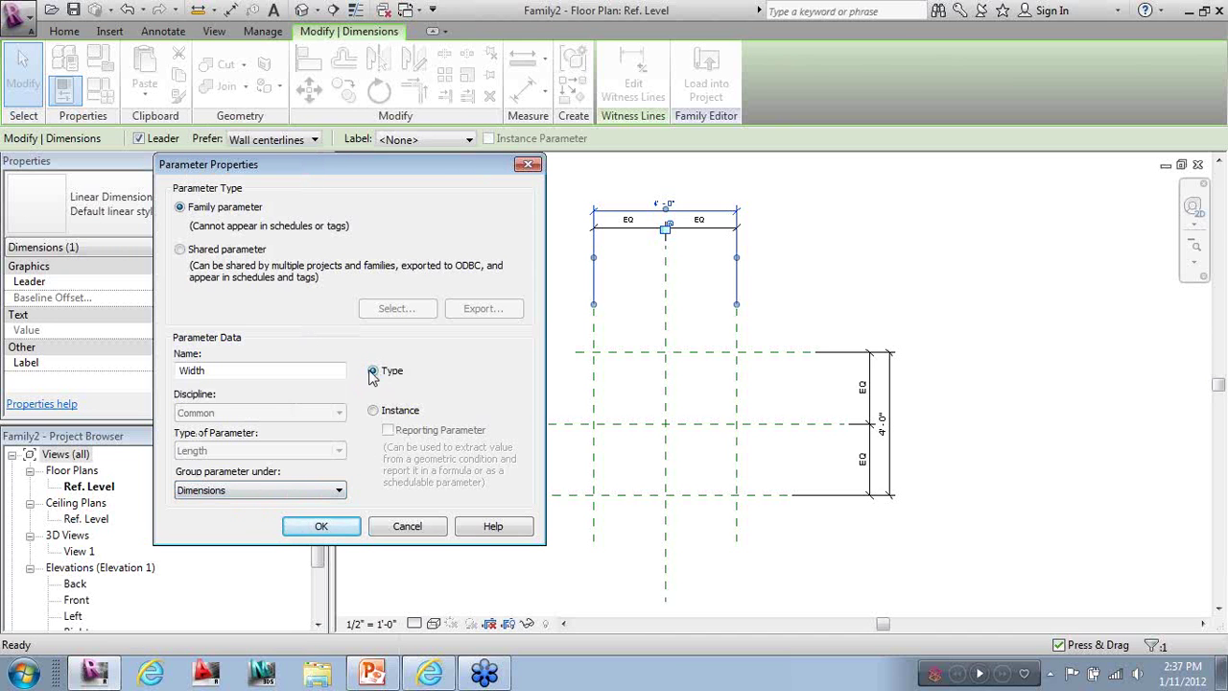
left_click(321, 526)
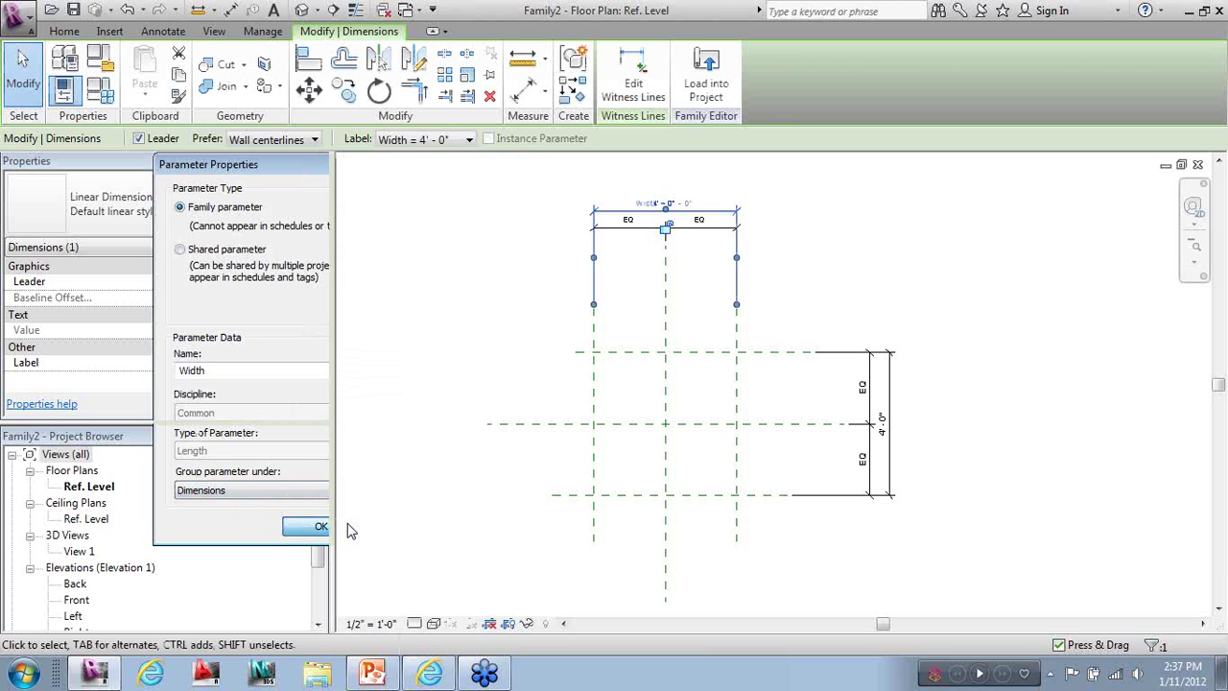
Label the right-hand vertical overall dimension with a new type parameter named Length
left_click(441, 355)
scroll(698, 213, "up", 2)
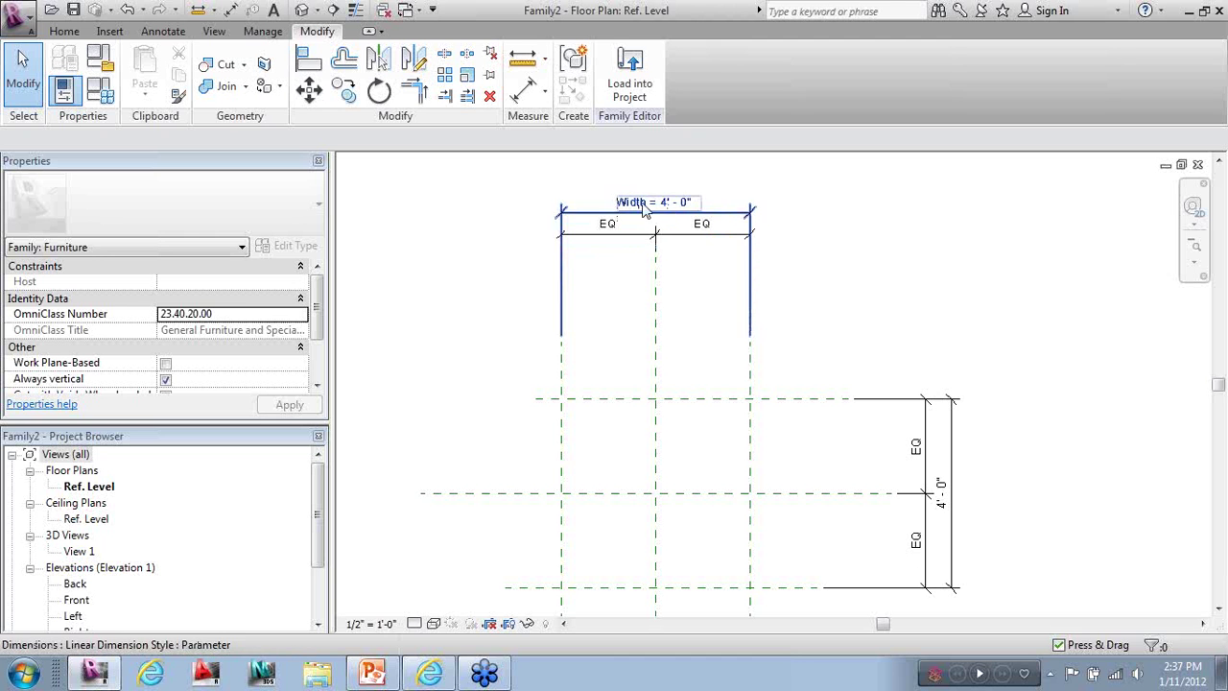
scroll(440, 264, "down", 1)
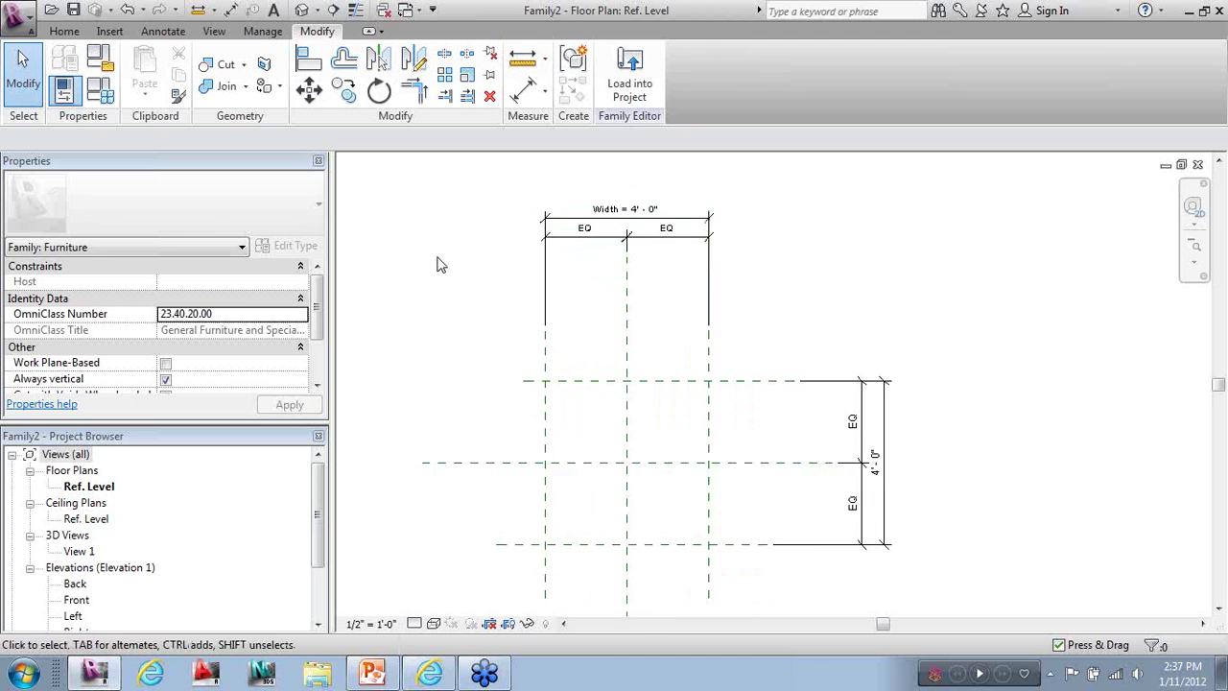
scroll(440, 264, "down", 1)
scroll(477, 364, "up", 1)
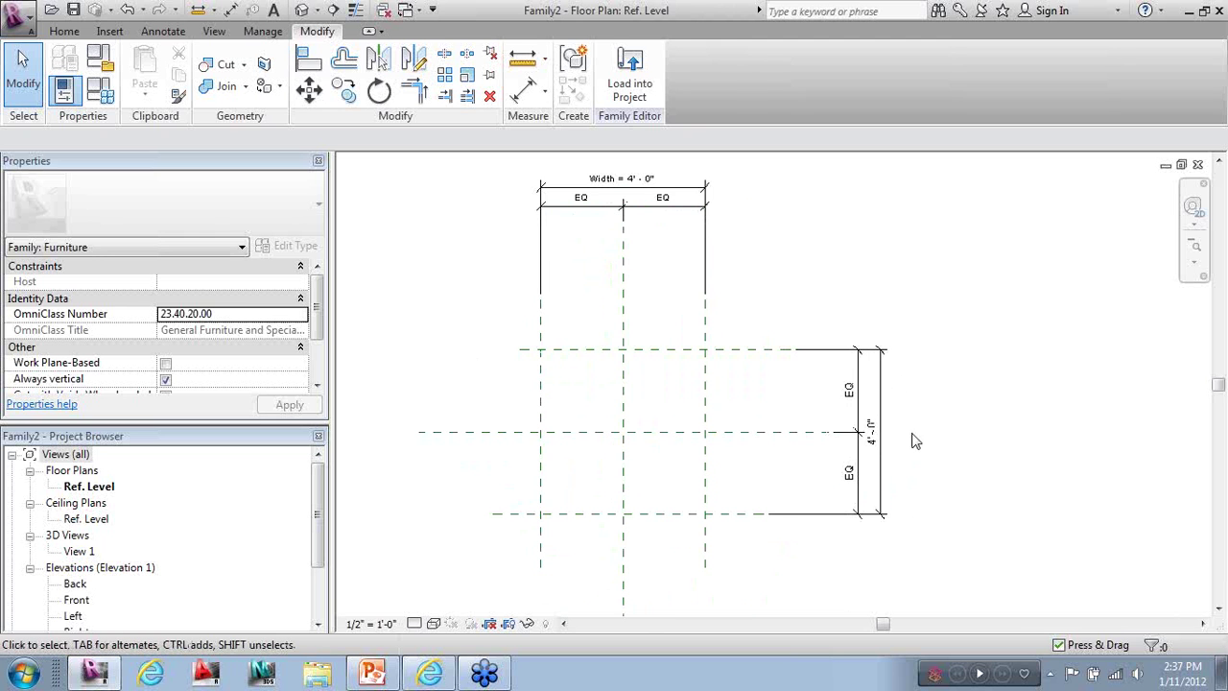
left_click(883, 386)
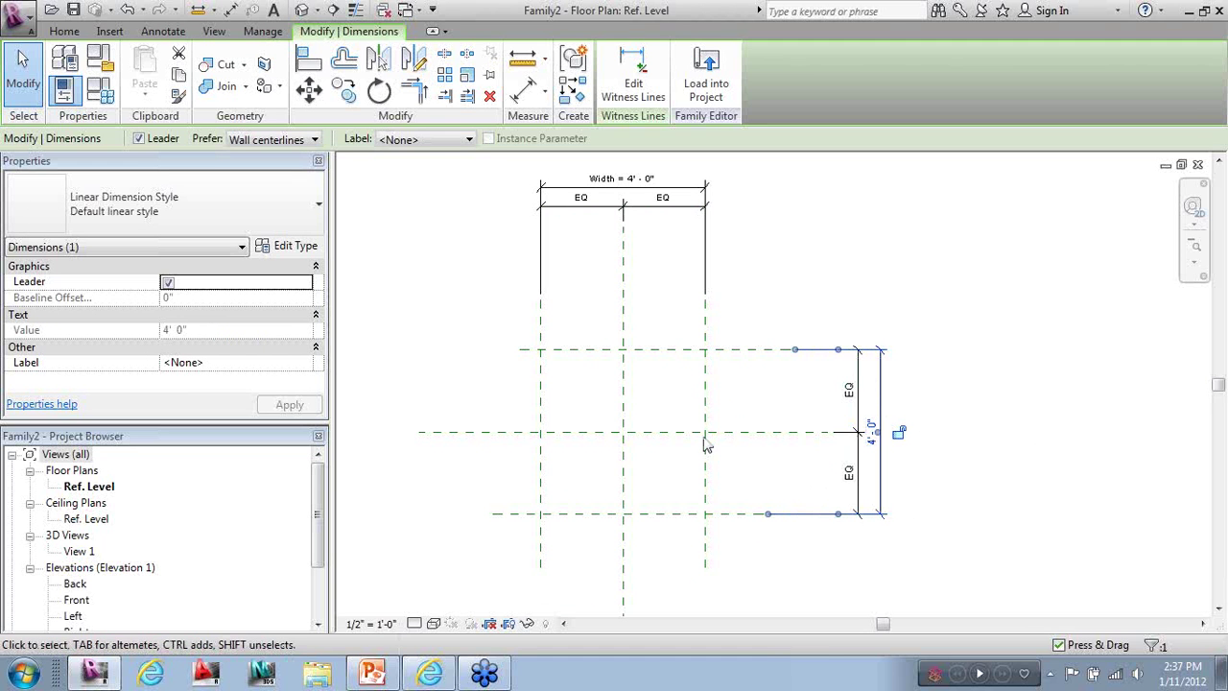
left_click(425, 139)
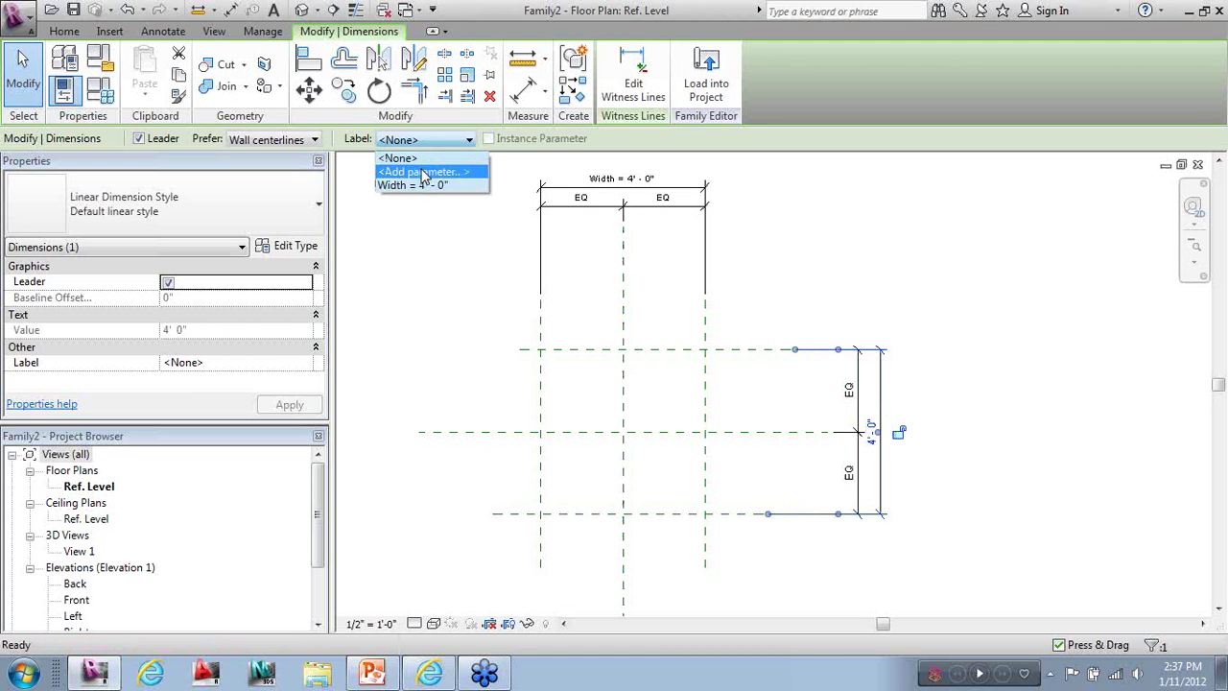
left_click(423, 172)
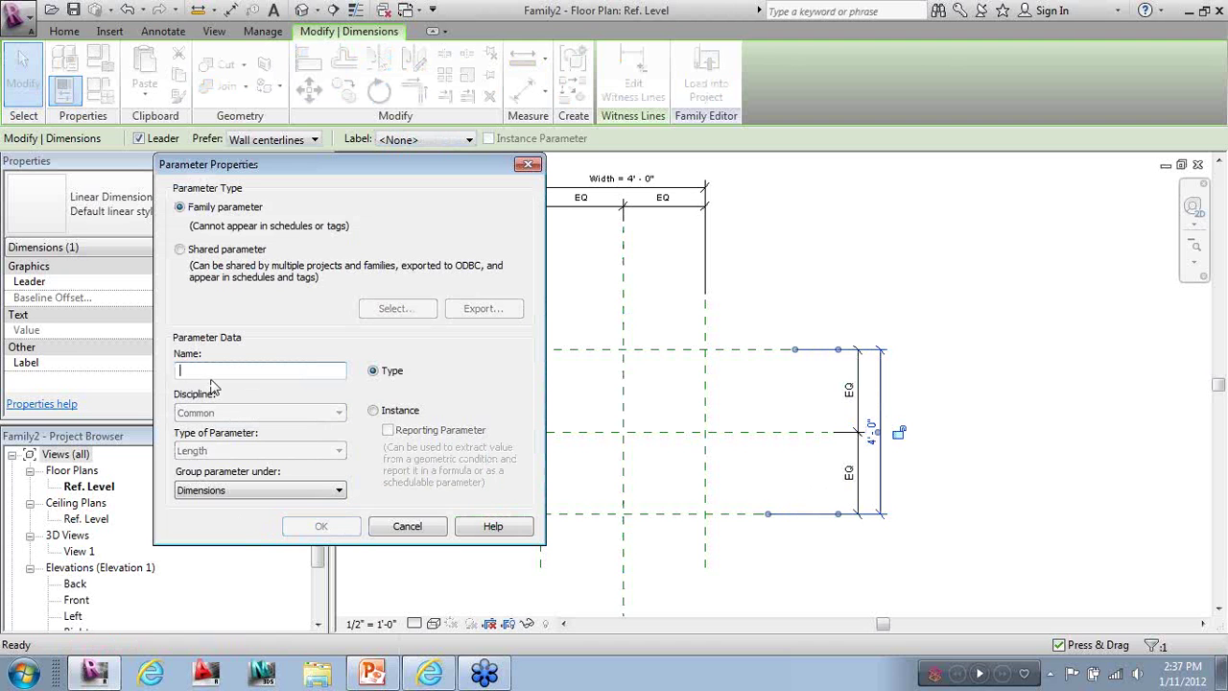
type("Length")
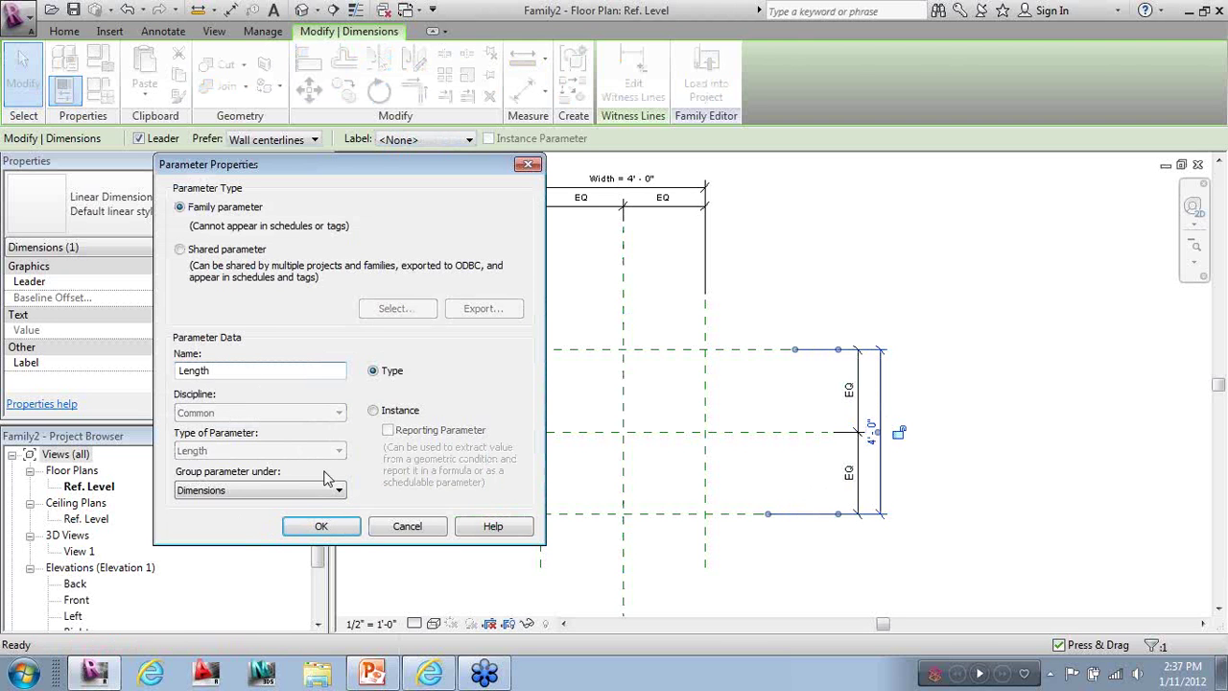
left_click(322, 526)
left_click(1100, 512)
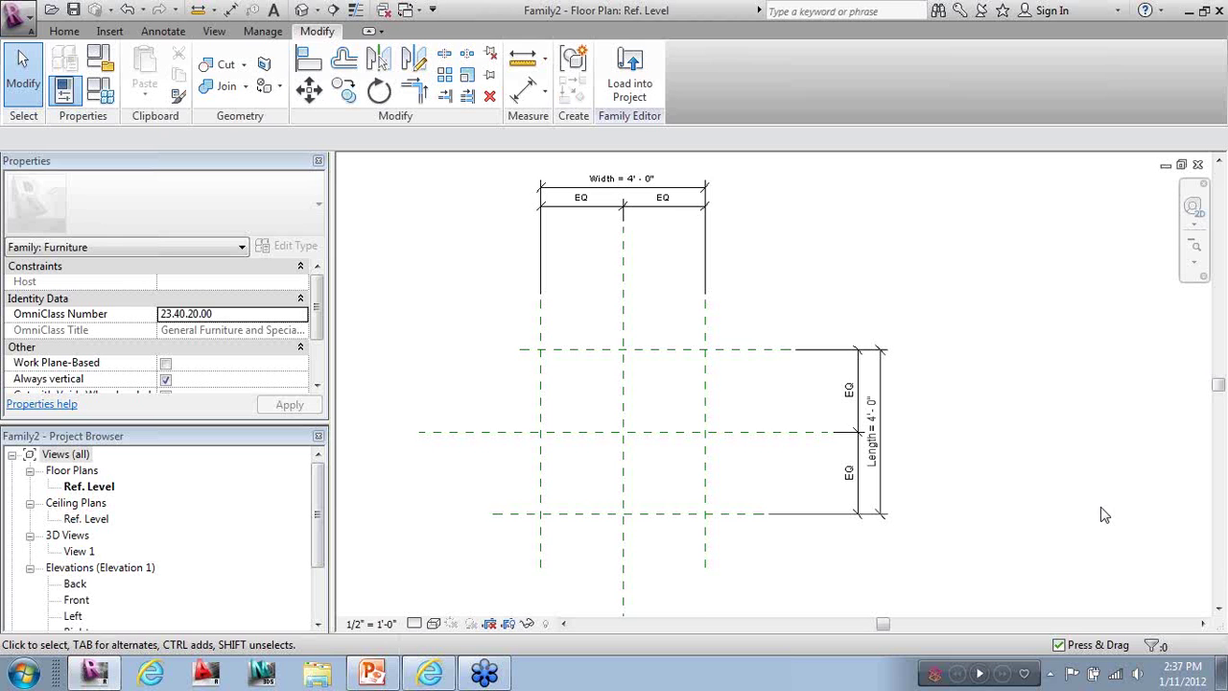
Reframe the floor plan and open Family Types beside the drawing
middle_click_drag(784, 567, 862, 567)
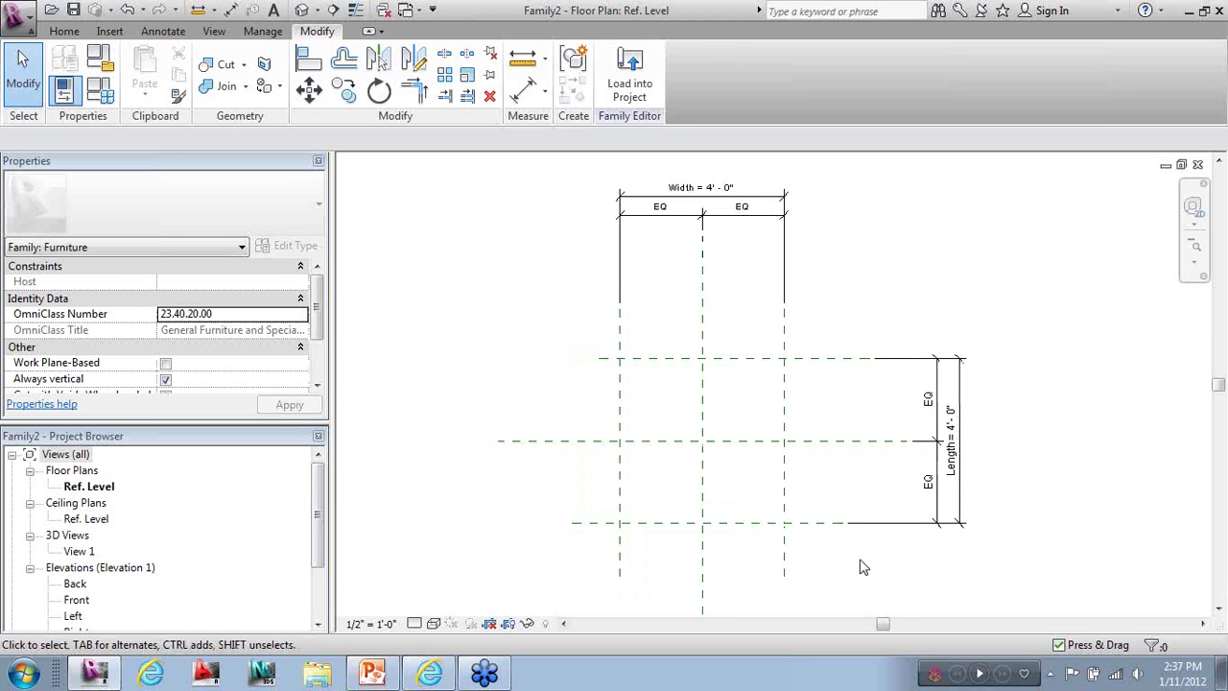
middle_click_drag(707, 521, 872, 503)
scroll(707, 521, "down", 1)
scroll(1118, 454, "up", 1)
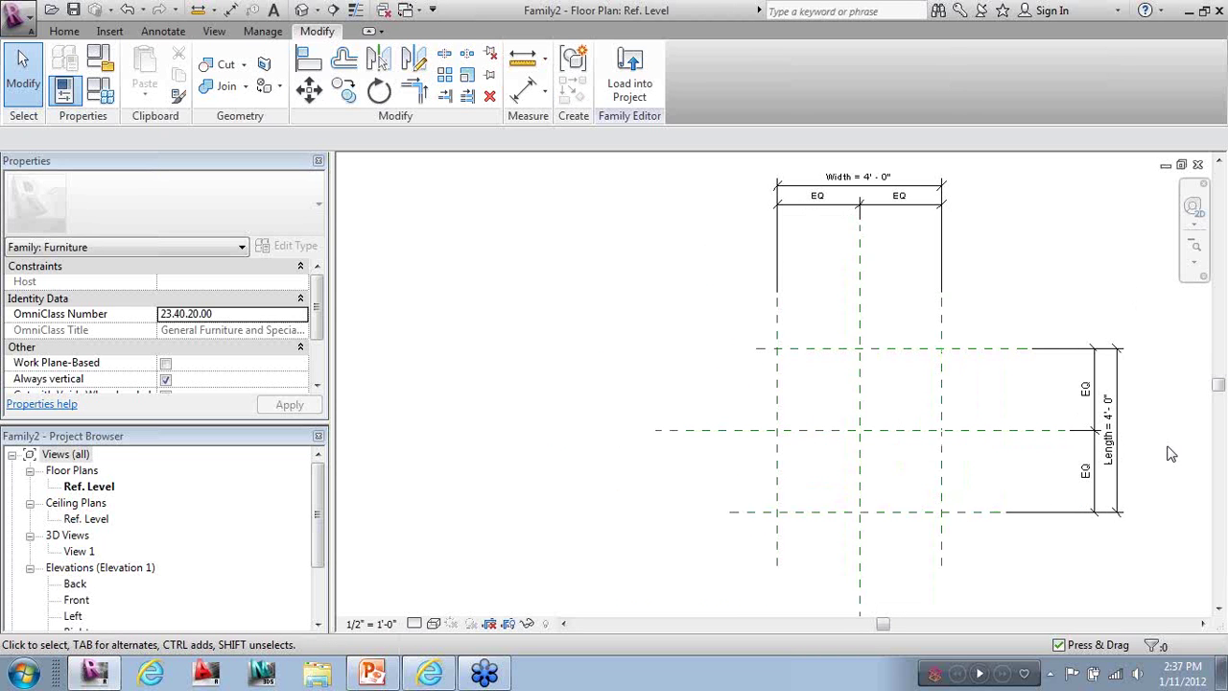
middle_click_drag(1012, 392, 1037, 401)
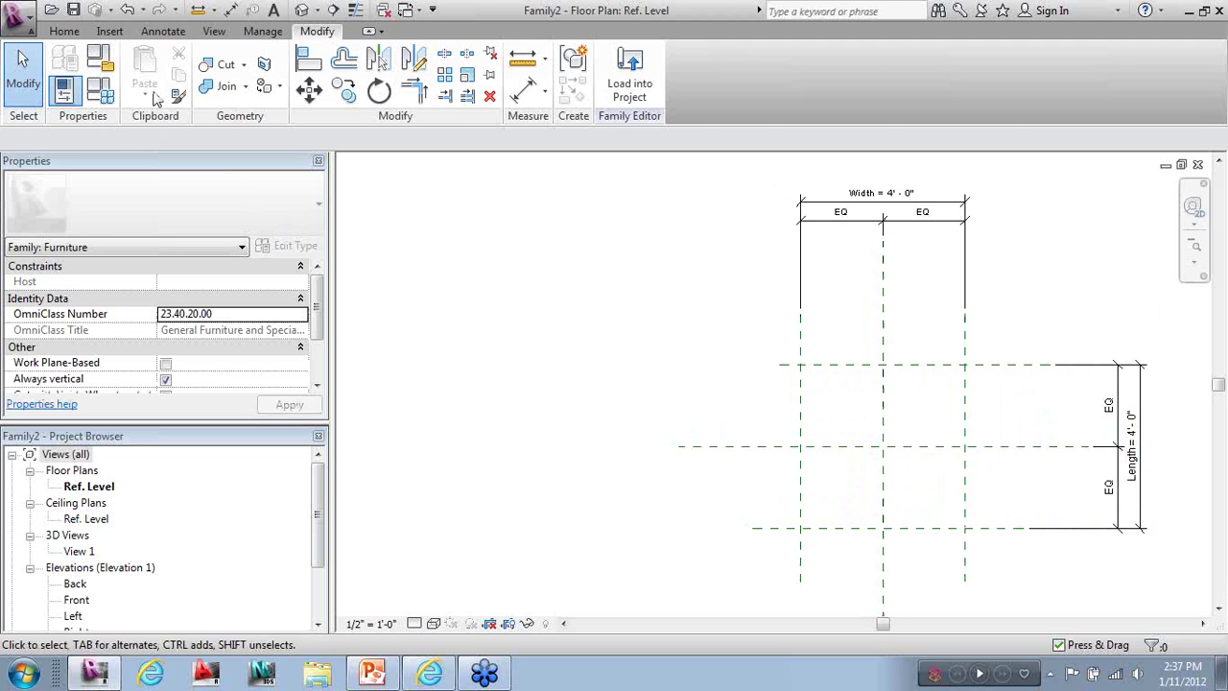
left_click(64, 31)
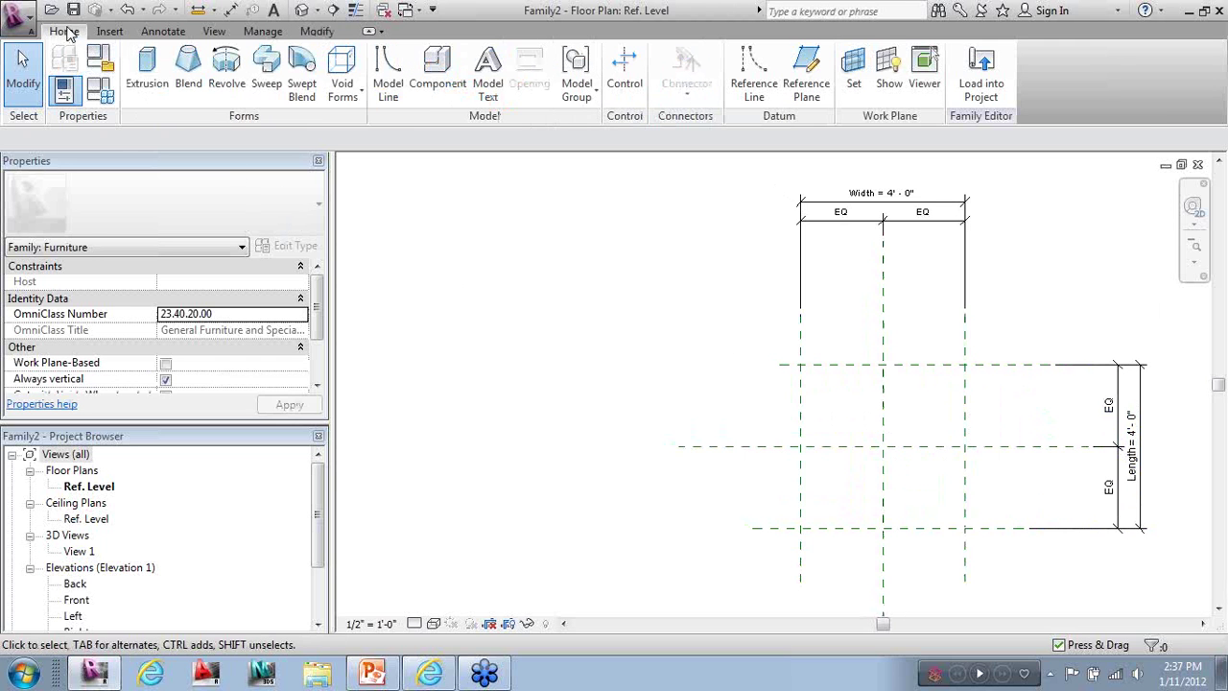
left_click(103, 91)
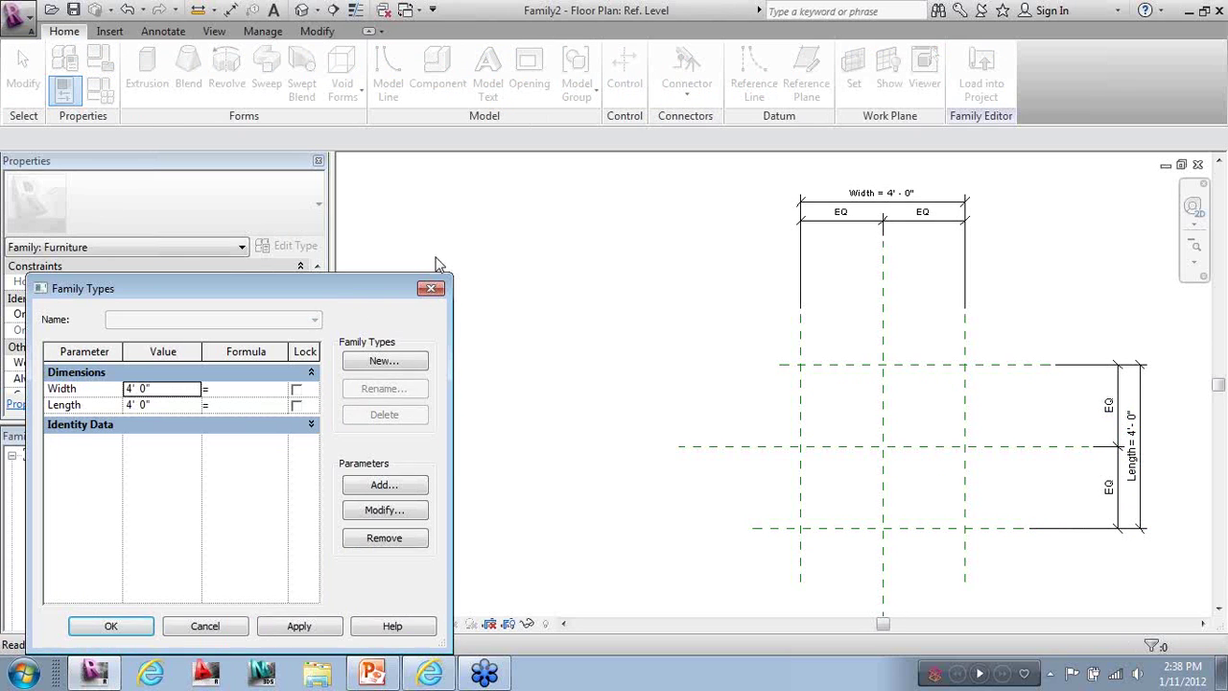
left_click_drag(398, 288, 610, 187)
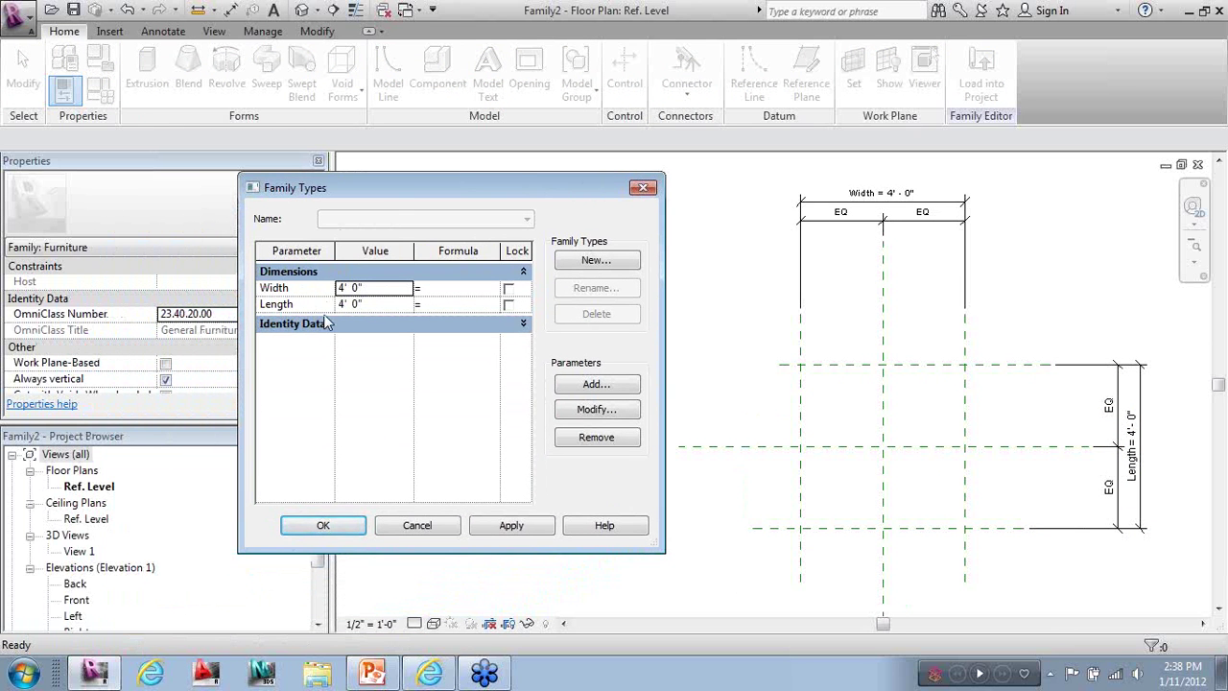
left_click_drag(390, 199, 320, 201)
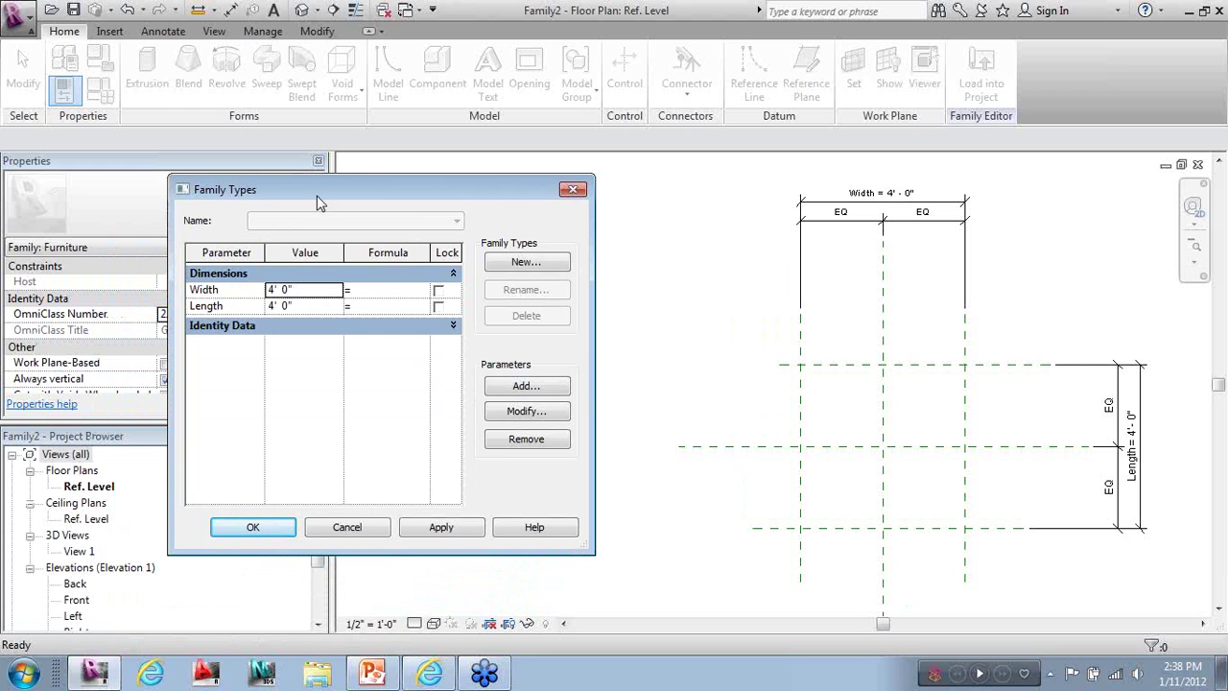
Set Width and Length to 6' and apply to test the flex
left_click(326, 290)
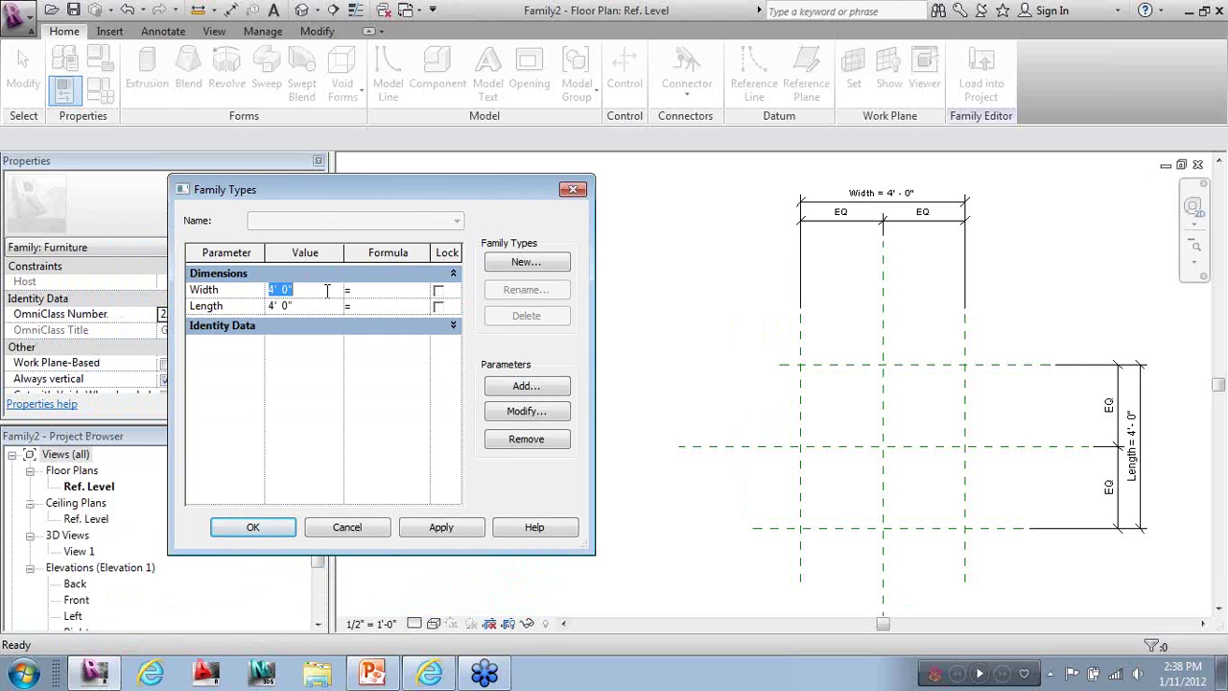
type("6")
left_click(434, 531)
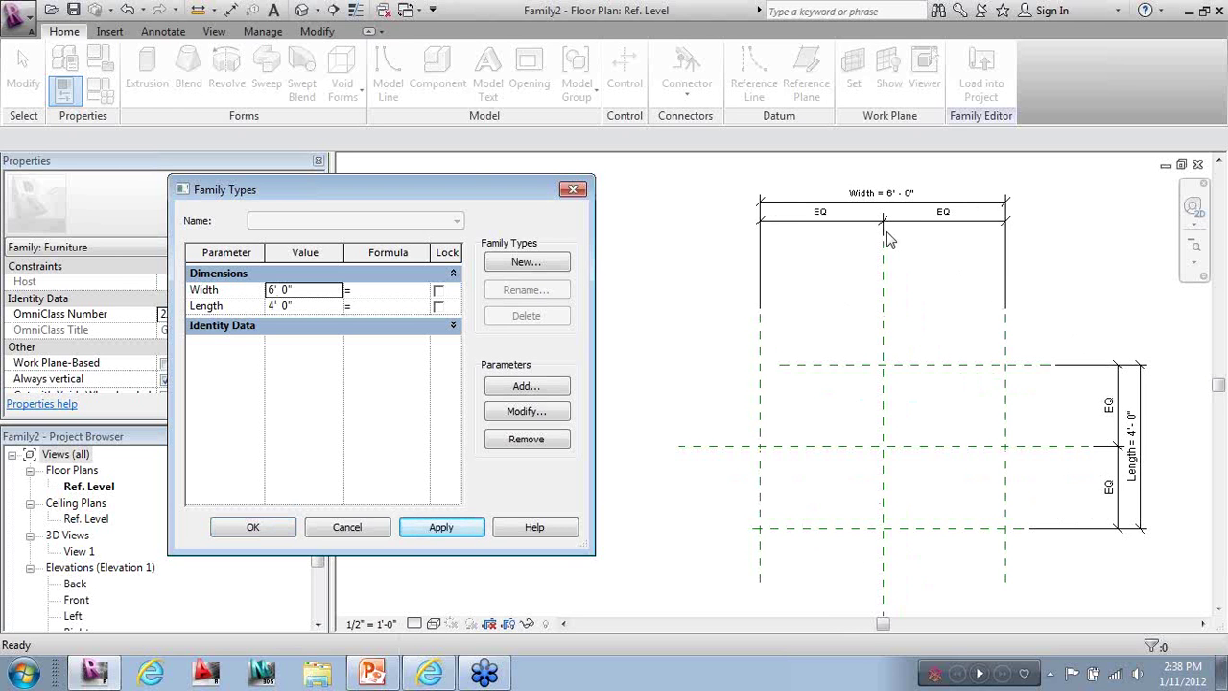
left_click(312, 306)
type("6")
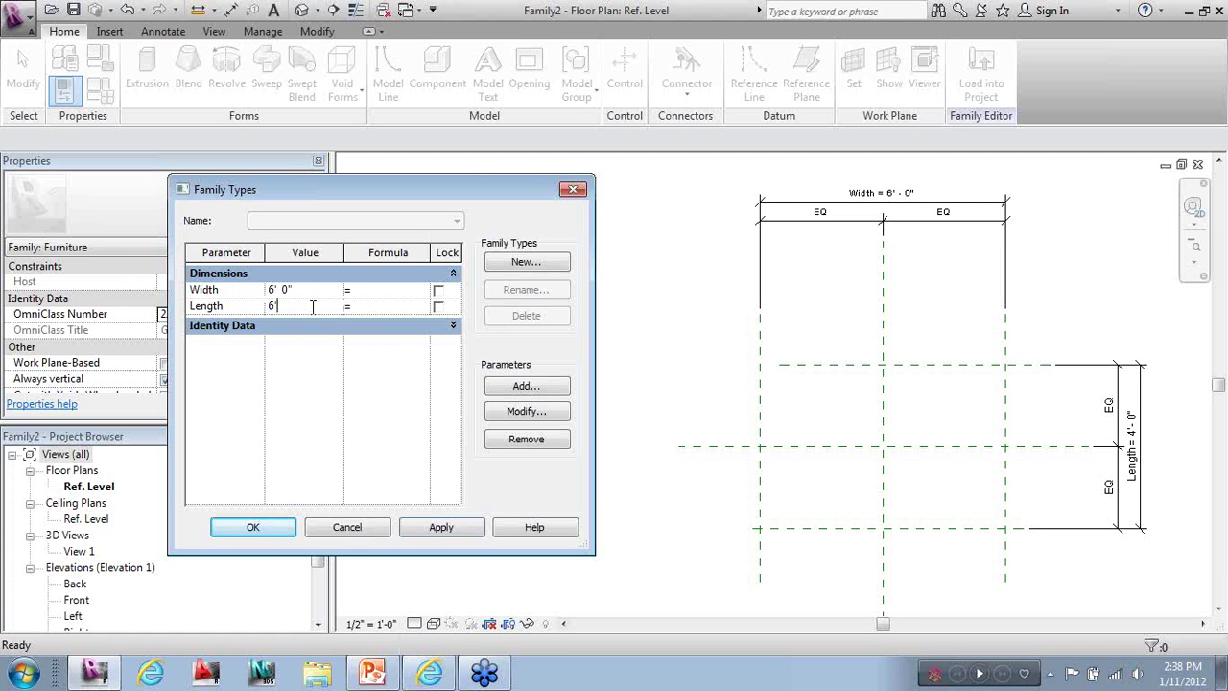
type("'")
left_click(441, 531)
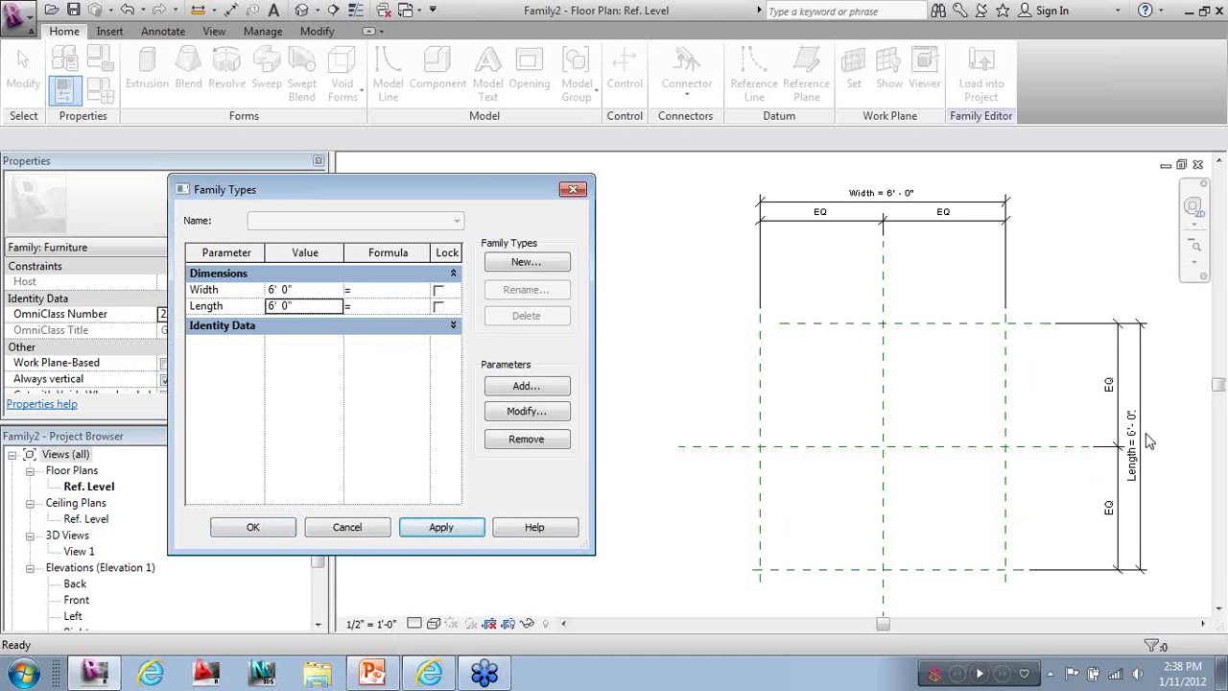
Reset Width and Length to 4' and close Family Types
left_click(318, 291)
type("4")
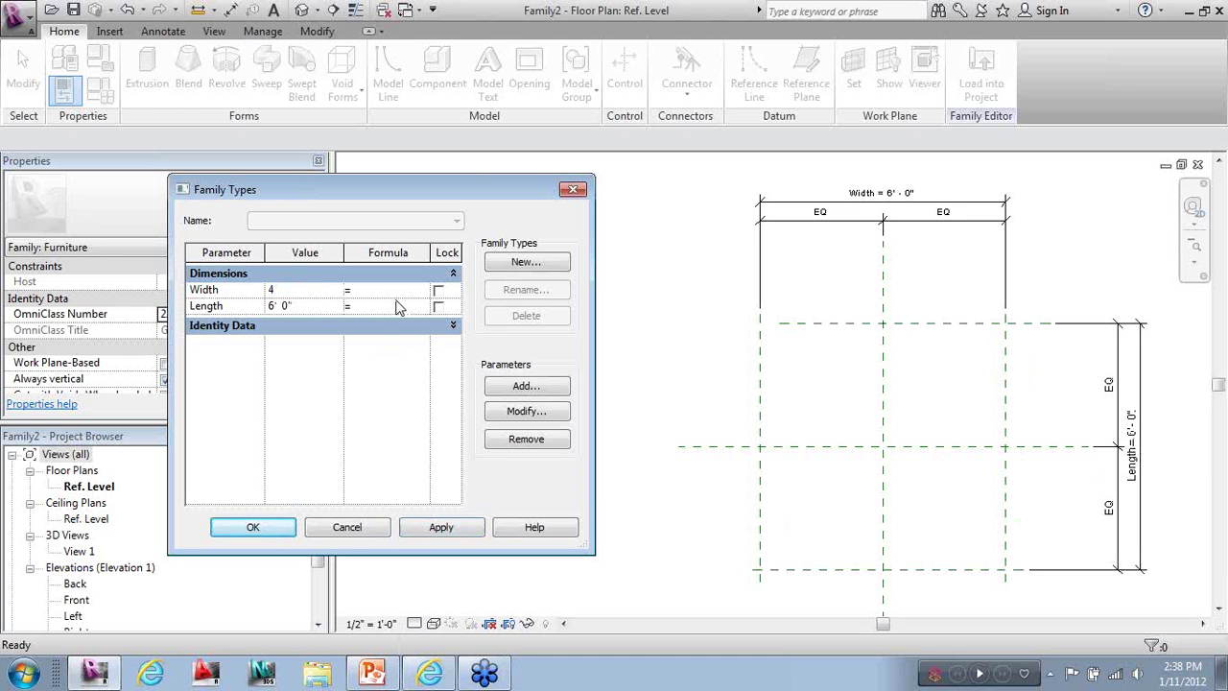
type("'")
left_click(320, 308)
type("4'")
key("Return")
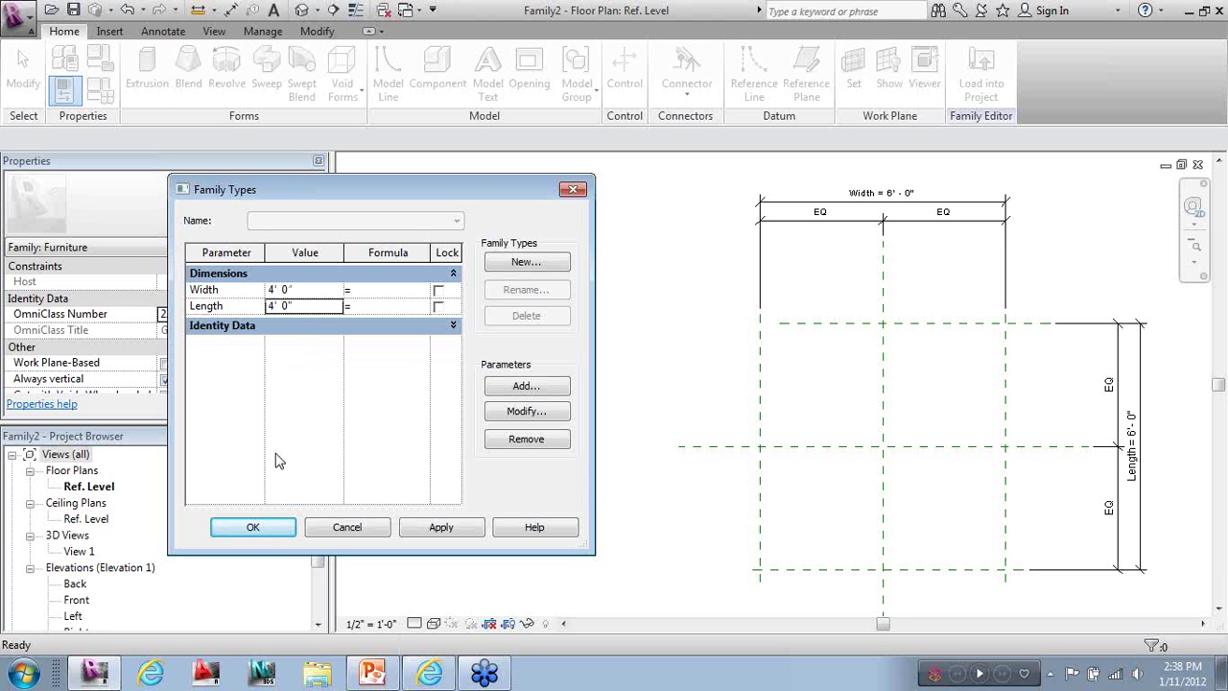
left_click(255, 529)
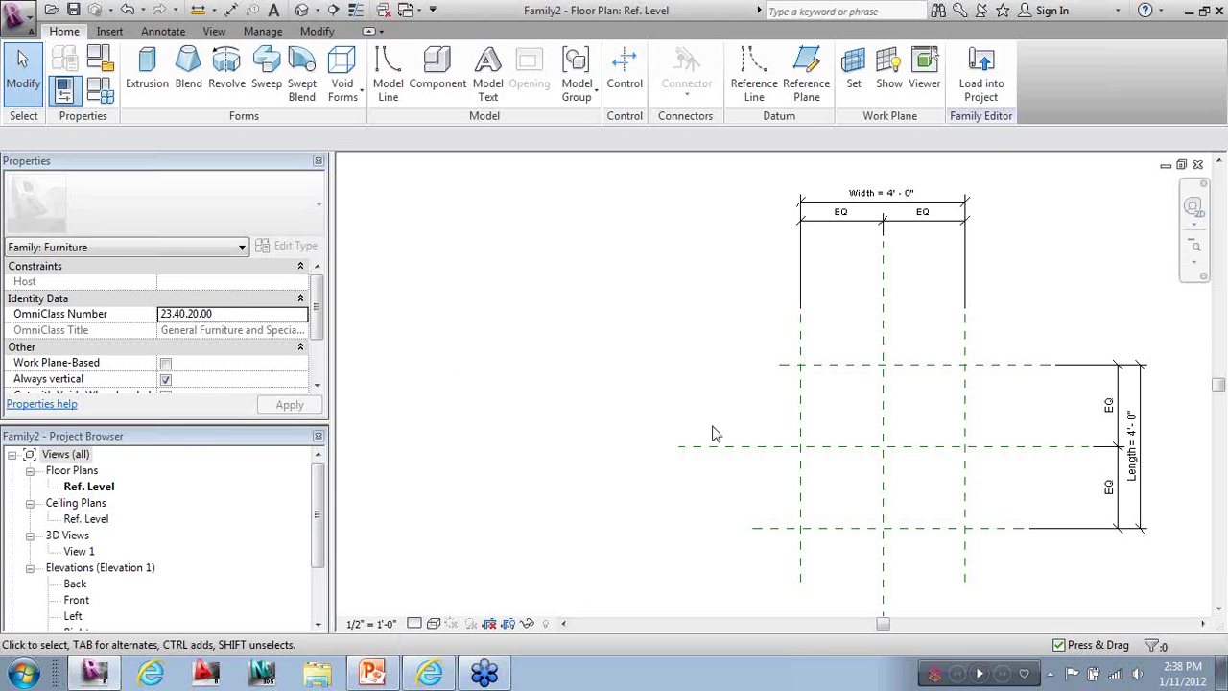
Select and then deselect the horizontal centre reference plane in the floor plan
left_click(858, 366)
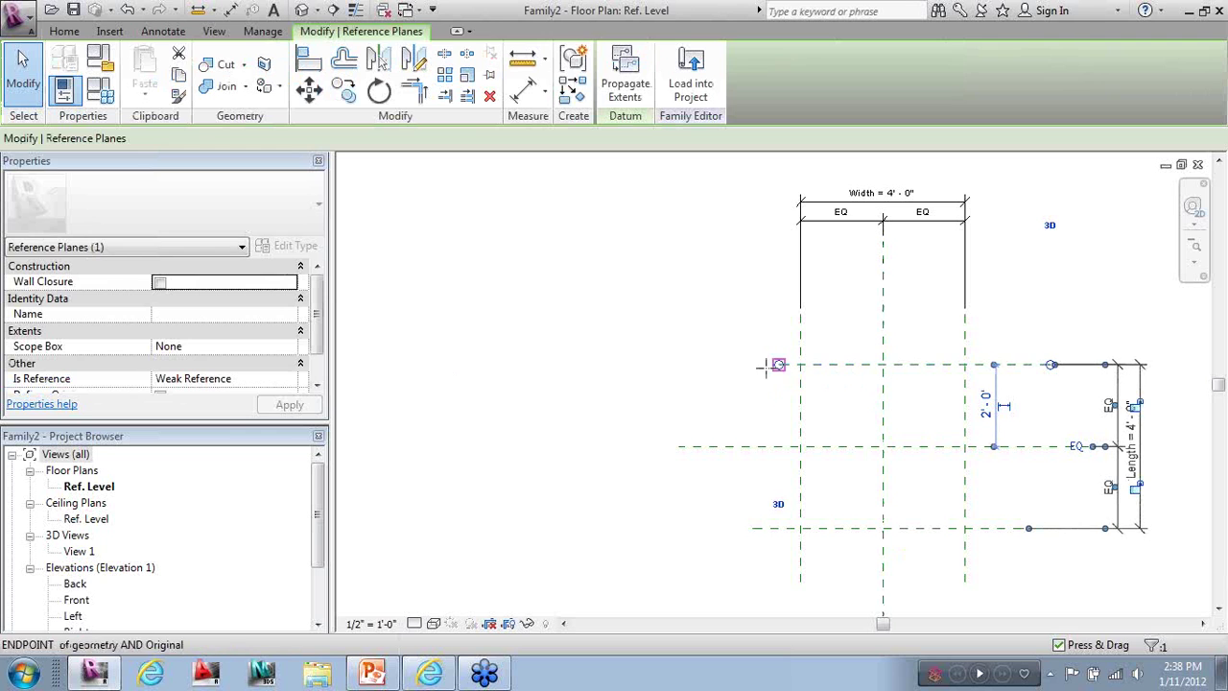
left_click(619, 398)
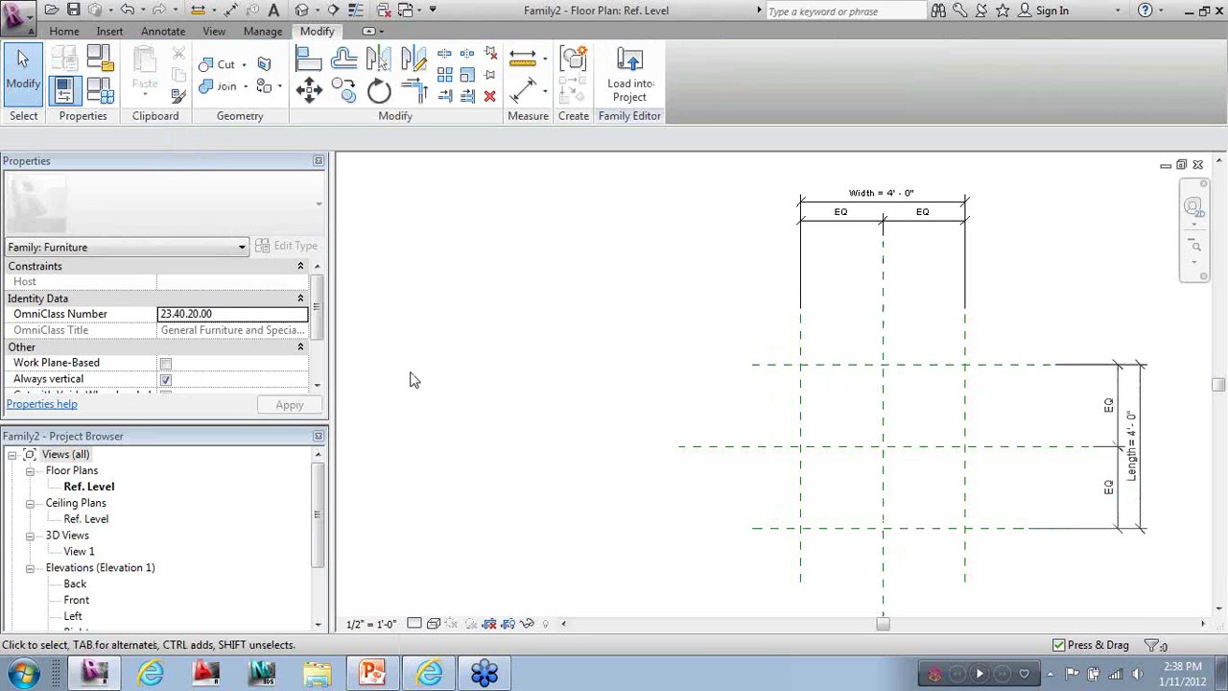
scroll(412, 384, "down", 2)
scroll(849, 462, "up", 2)
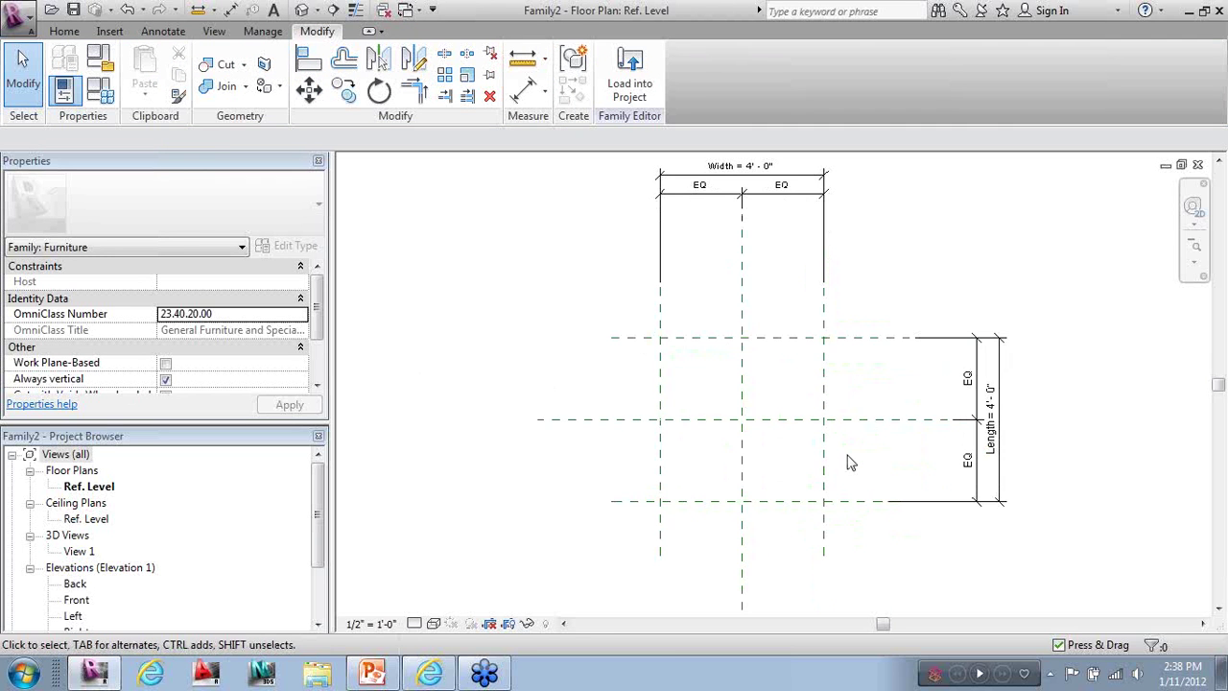
scroll(688, 439, "down", 1)
scroll(855, 494, "up", 1)
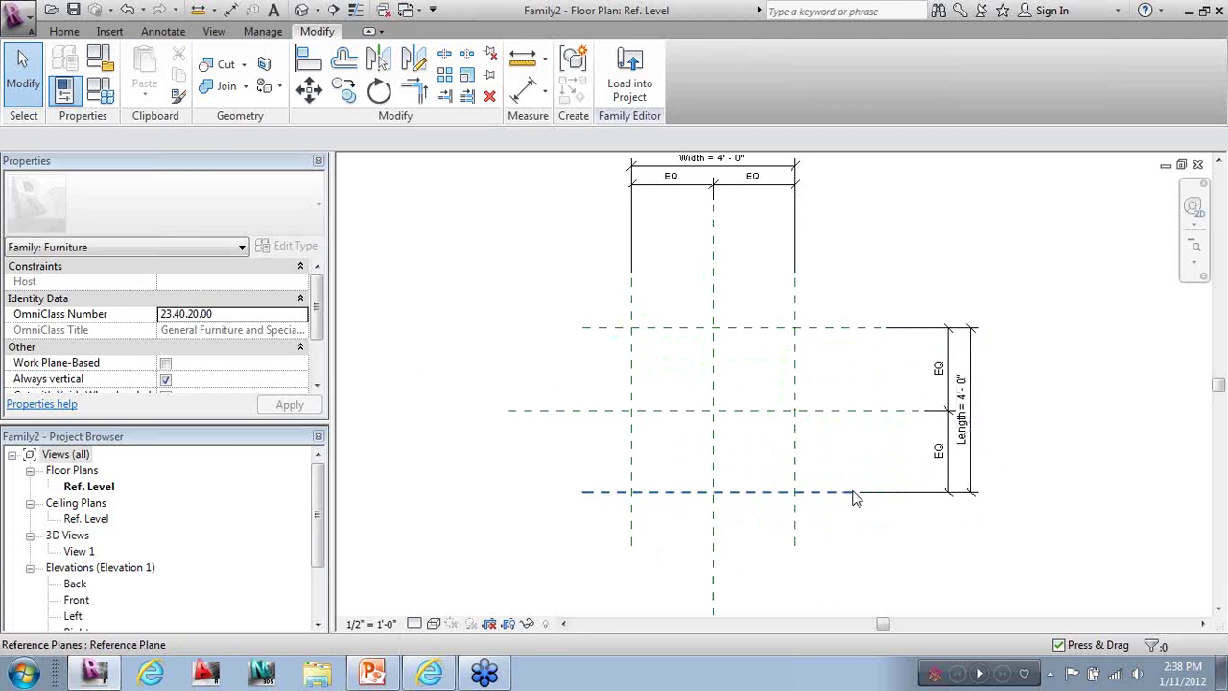
Open the Front elevation, inspect its vertical reference planes, and start the Reference Plane tool
double_click(77, 600)
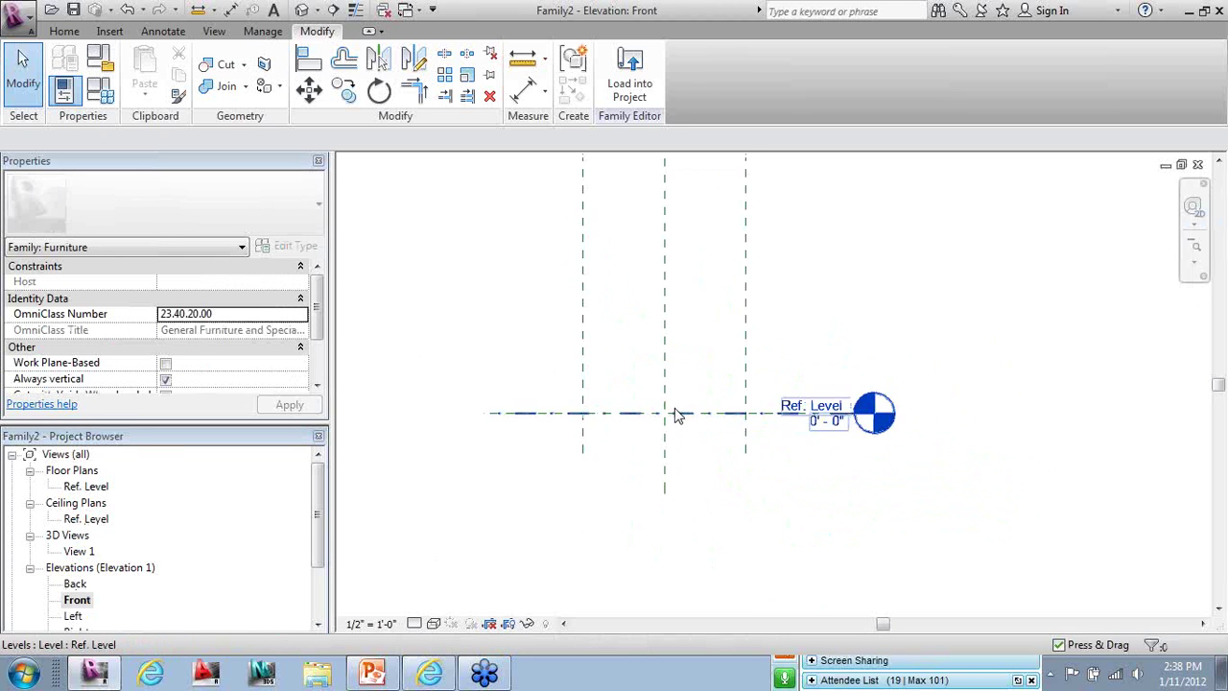
scroll(675, 415, "down", 1)
scroll(652, 502, "up", 2)
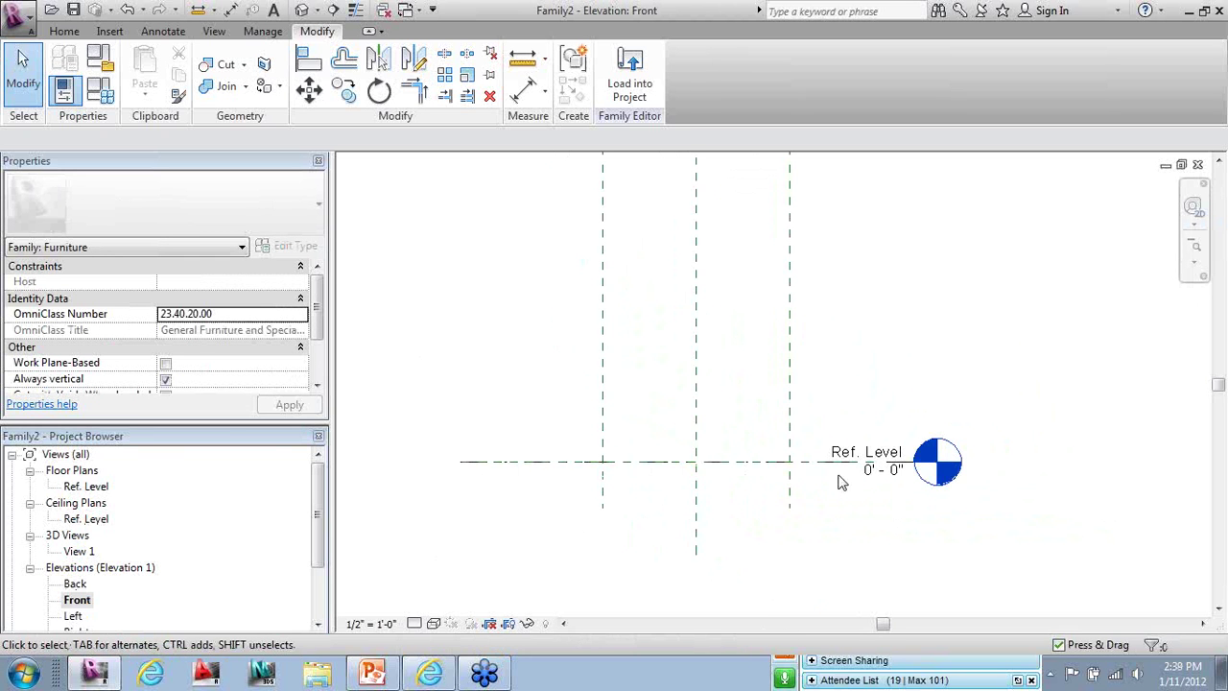
scroll(589, 523, "down", 1)
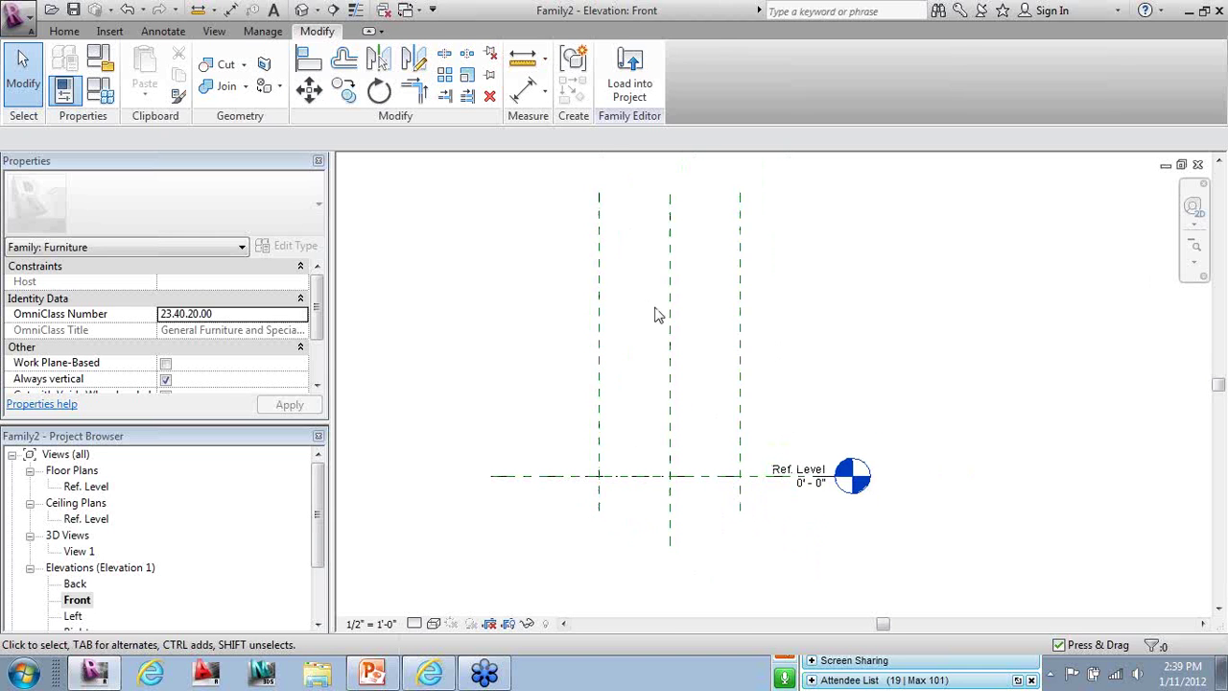
left_click(671, 384)
scroll(680, 412, "up", 1)
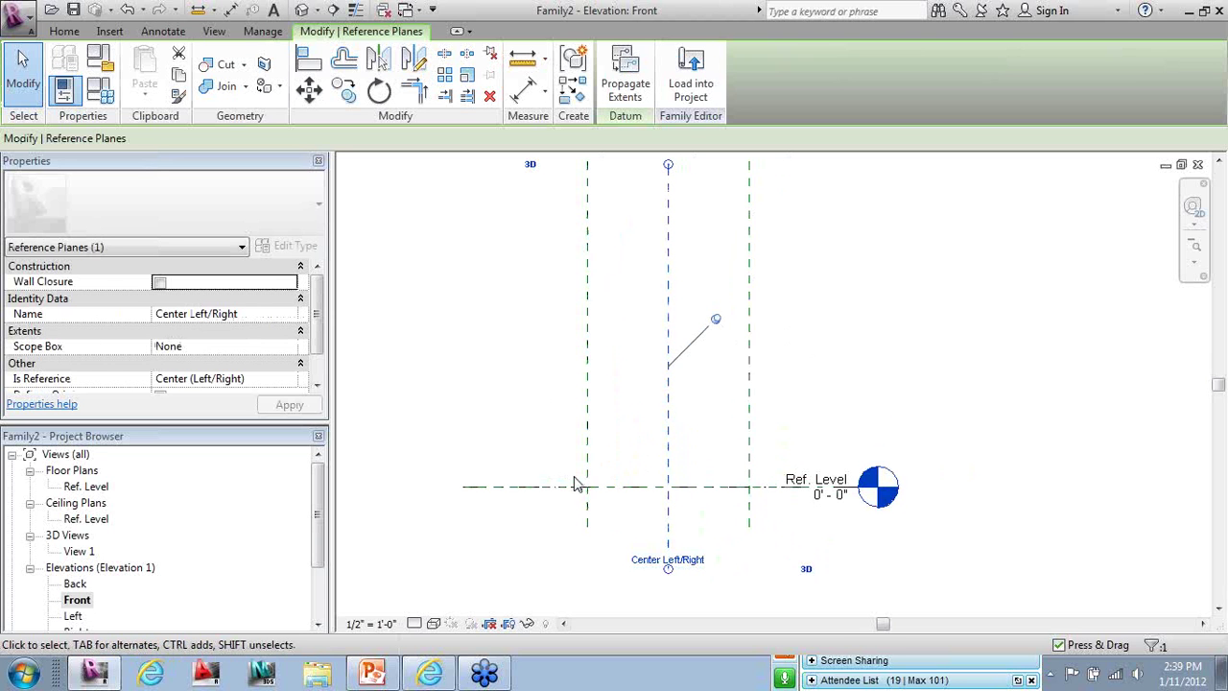
left_click(933, 379)
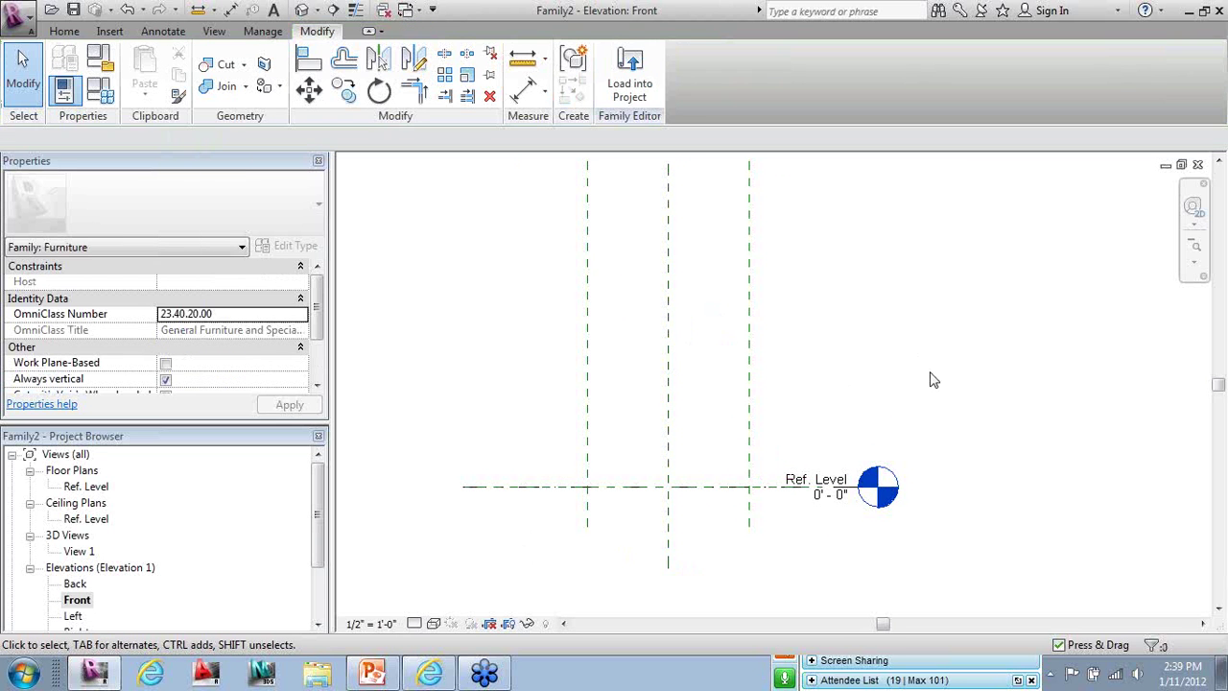
left_click(750, 385)
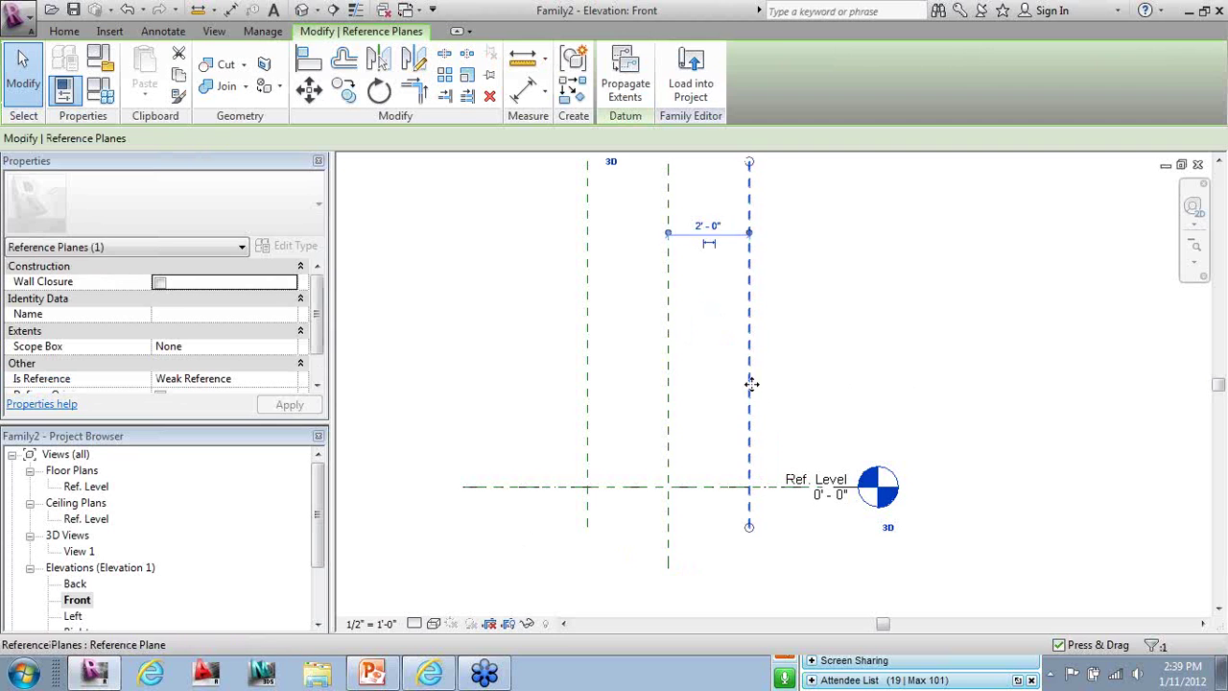
left_click(572, 82)
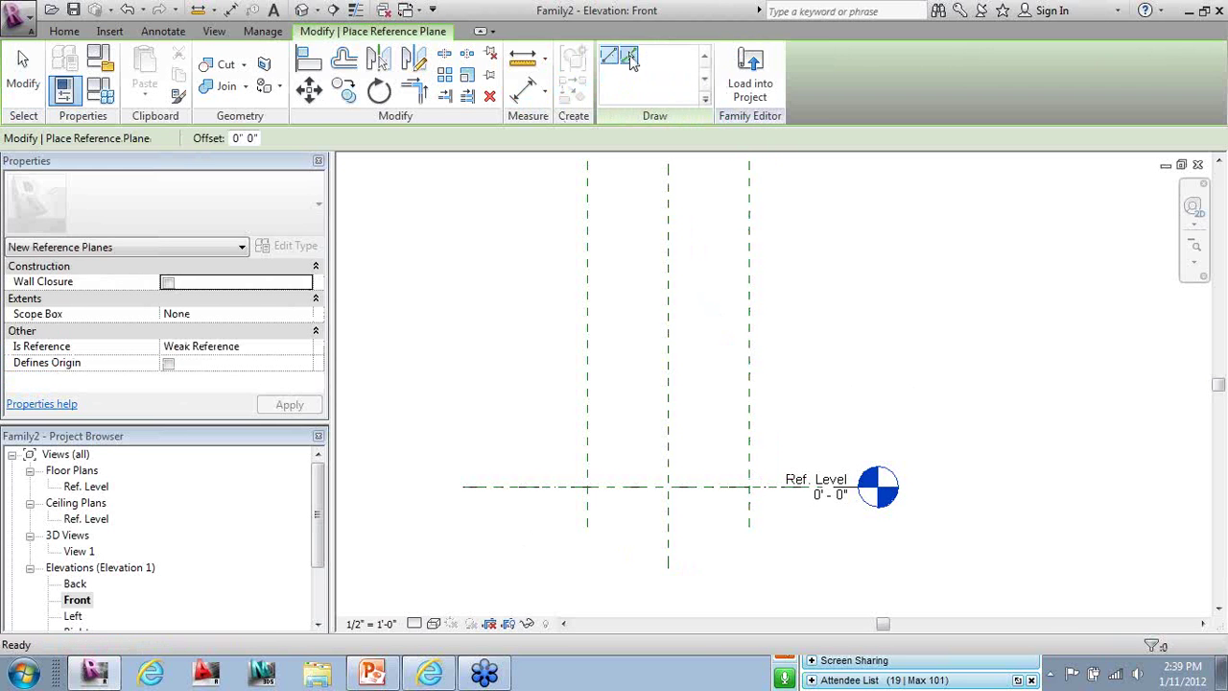
Create a reference plane 2' 6" above Ref. Level using Pick Lines with offset 30
left_click(630, 59)
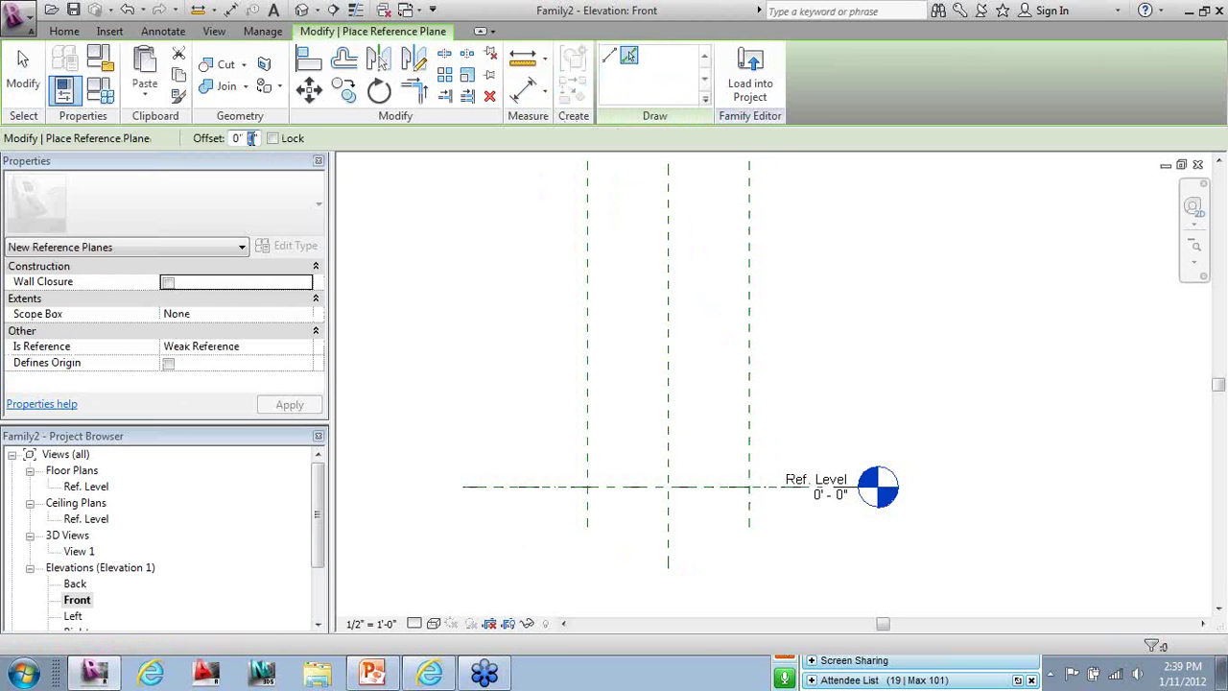
left_click(251, 138)
type("30")
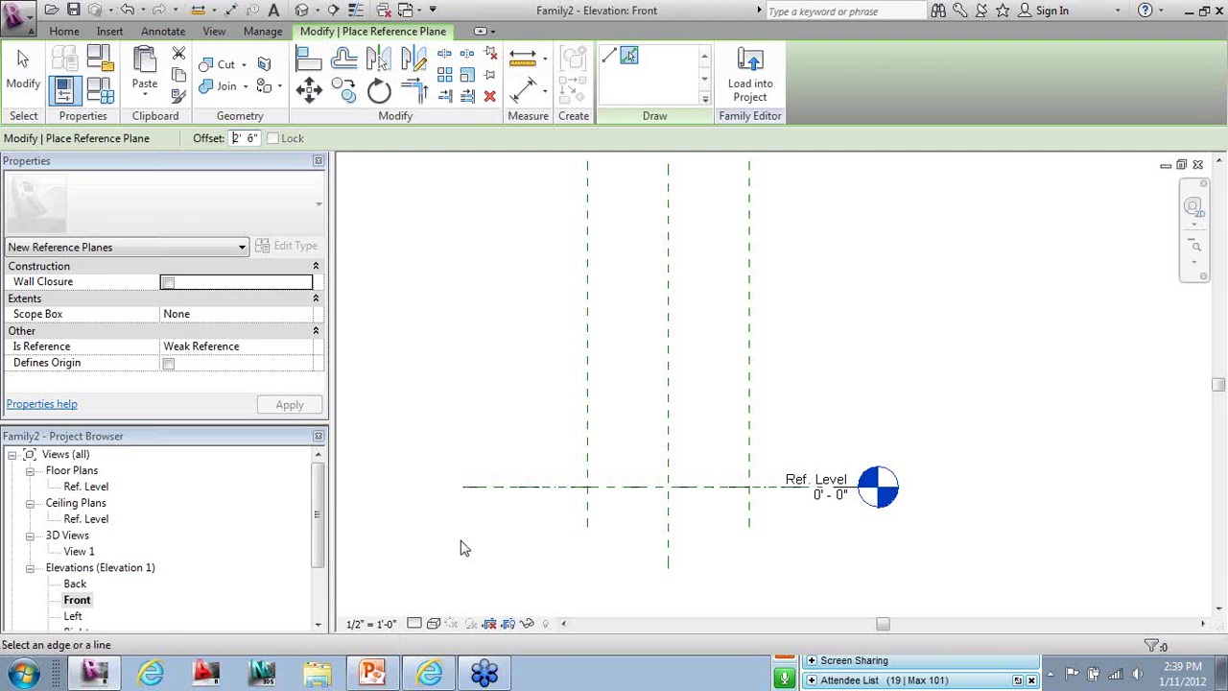
left_click(562, 487)
Shorten the new horizontal plane by pulling both its ends inward
left_click(23, 72)
left_click(521, 384)
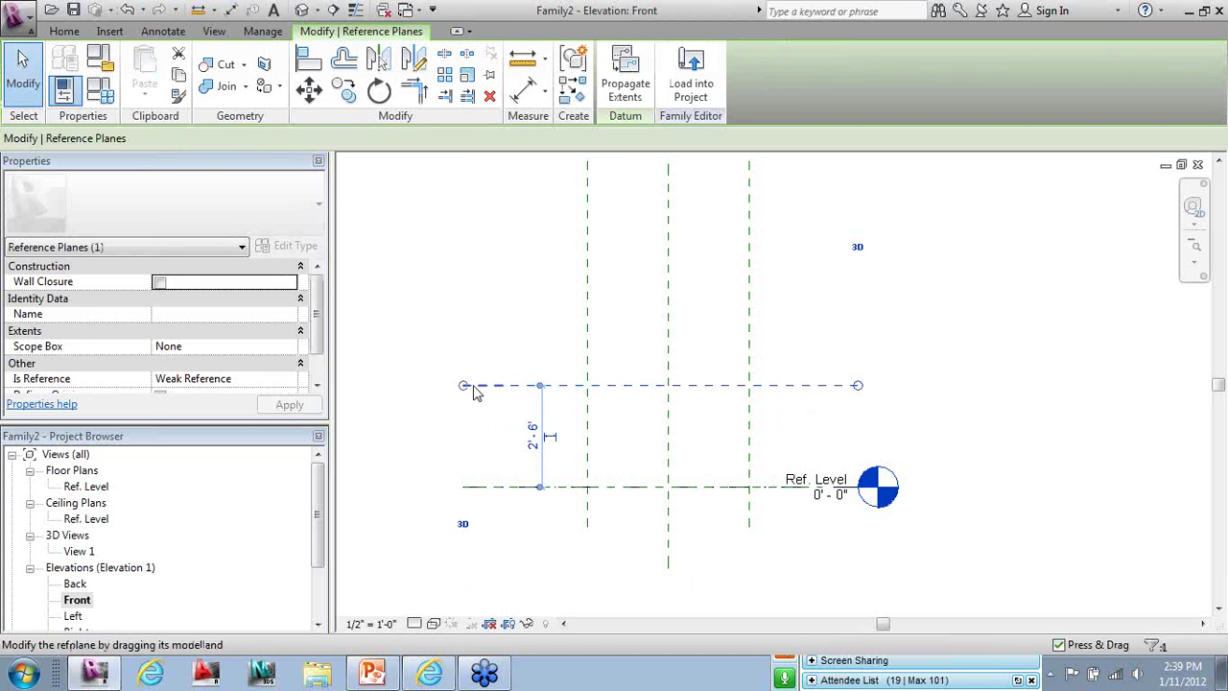
left_click_drag(465, 384, 531, 385)
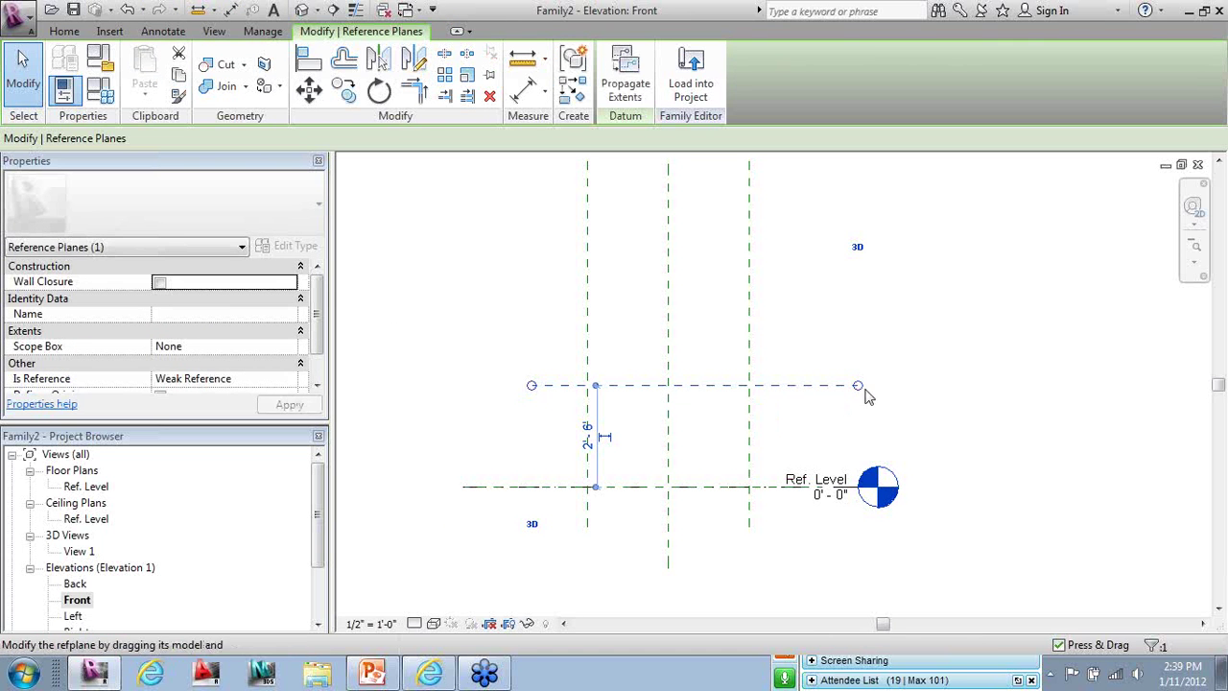
left_click_drag(856, 385, 810, 384)
left_click(540, 473)
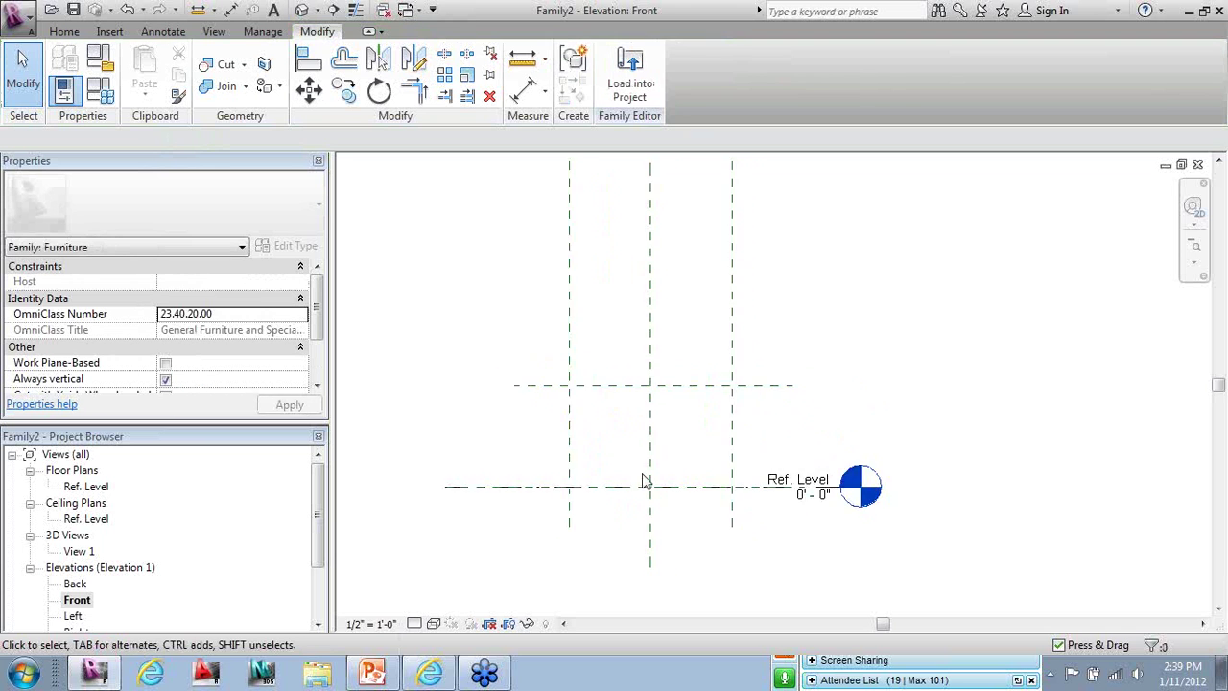
scroll(645, 481, "up", 1)
Dimension the new plane to Ref. Level, giving a 2' 6" vertical dimension
left_click(163, 31)
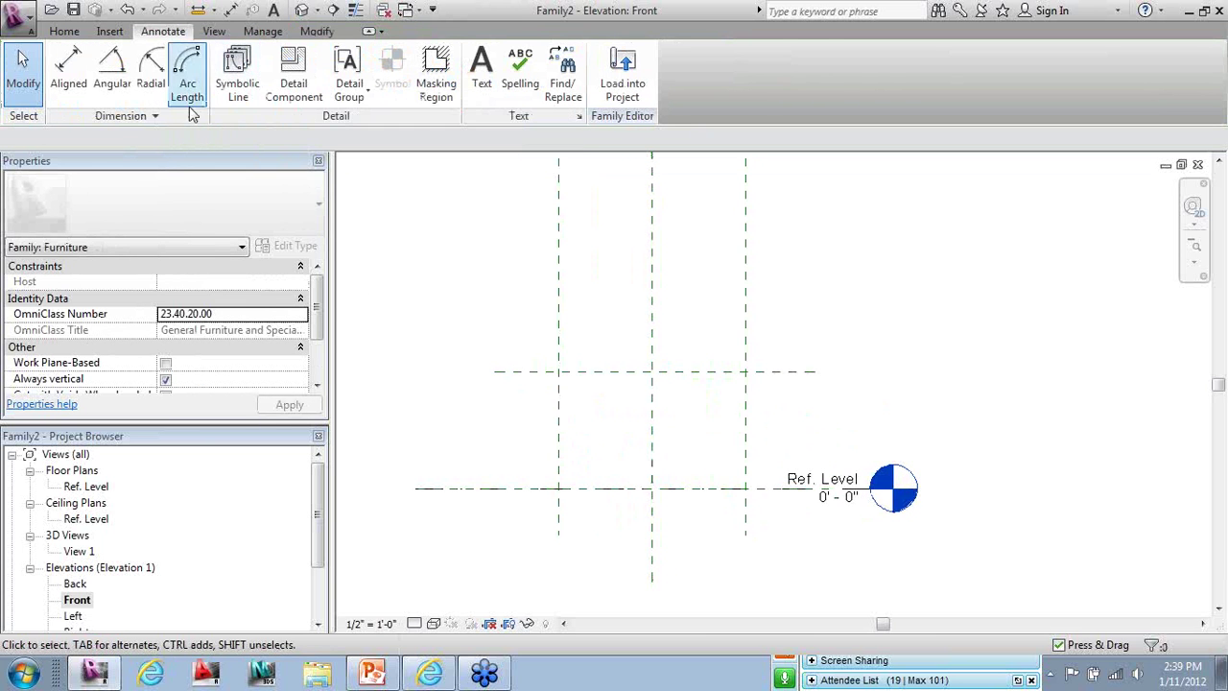
left_click(68, 69)
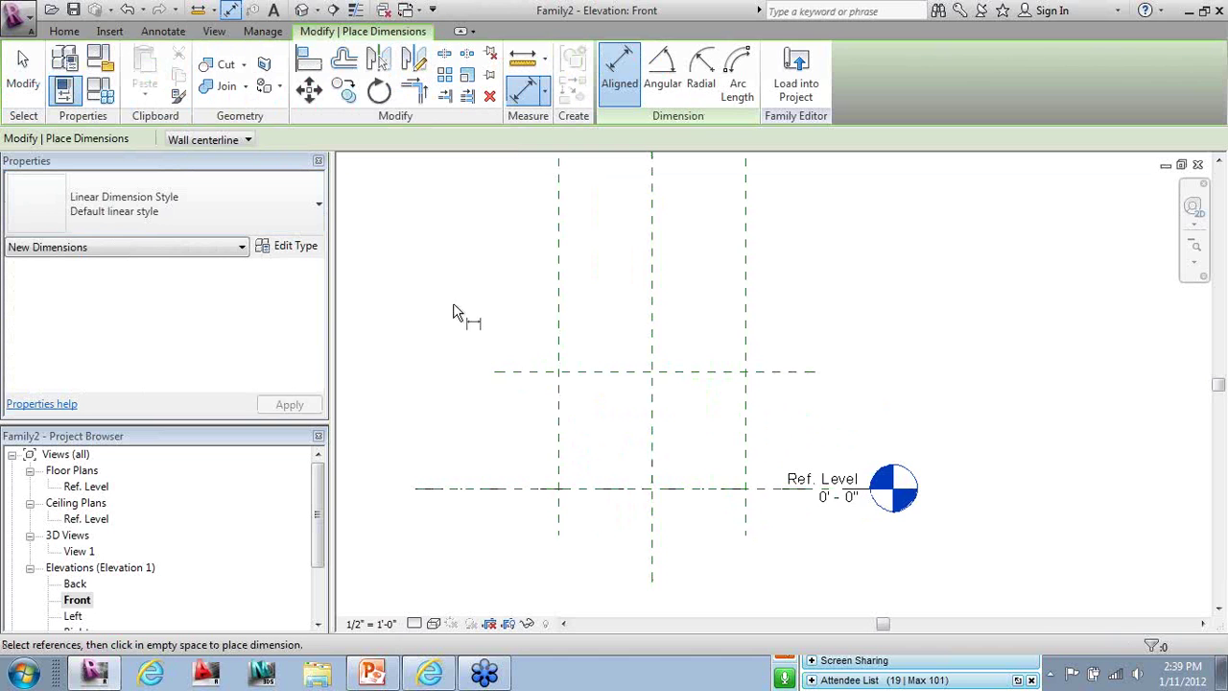
left_click(508, 380)
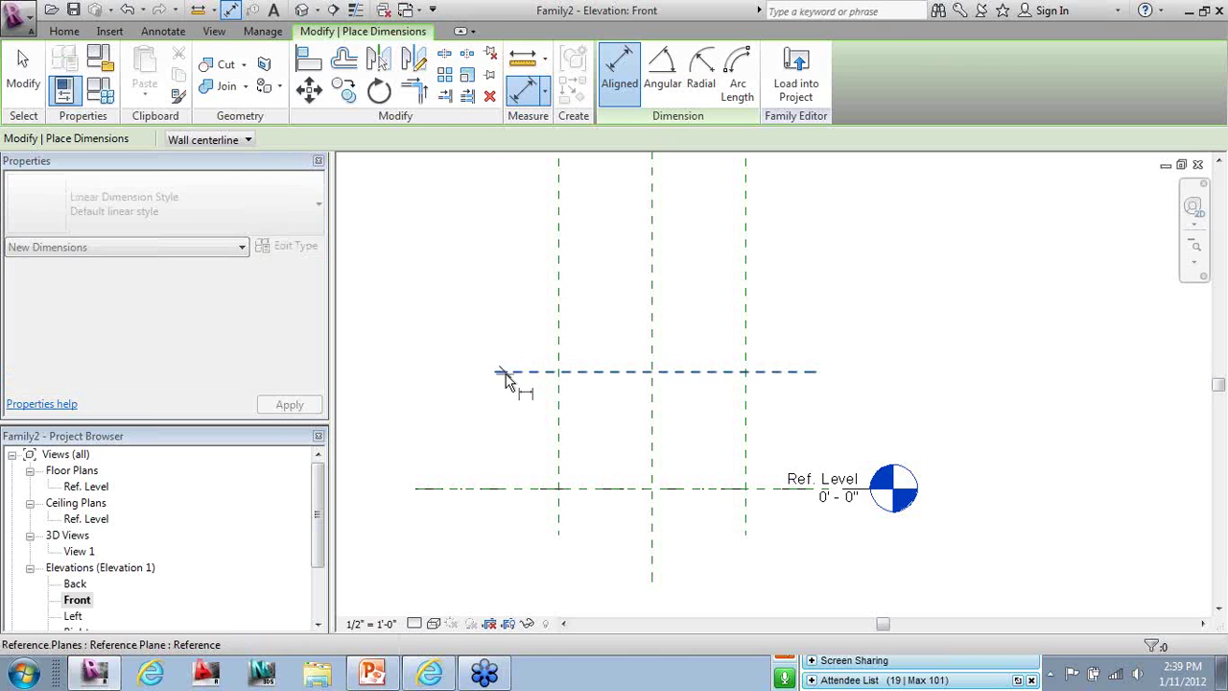
left_click(485, 494)
left_click(483, 584)
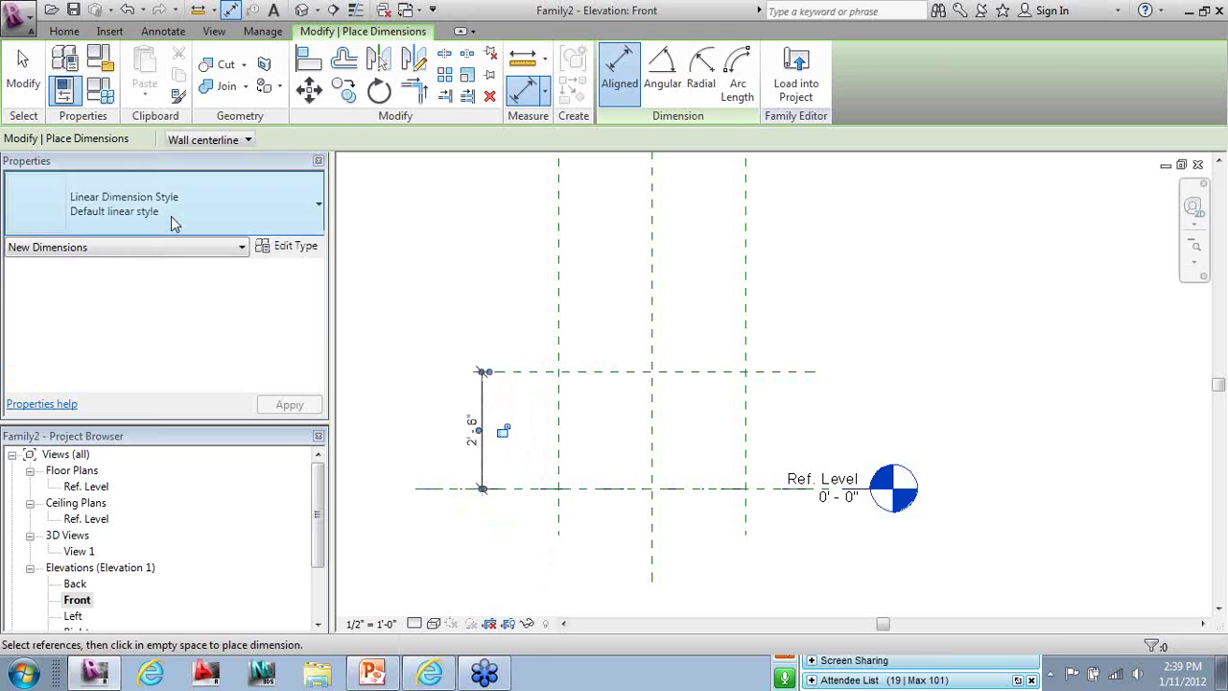
left_click(23, 69)
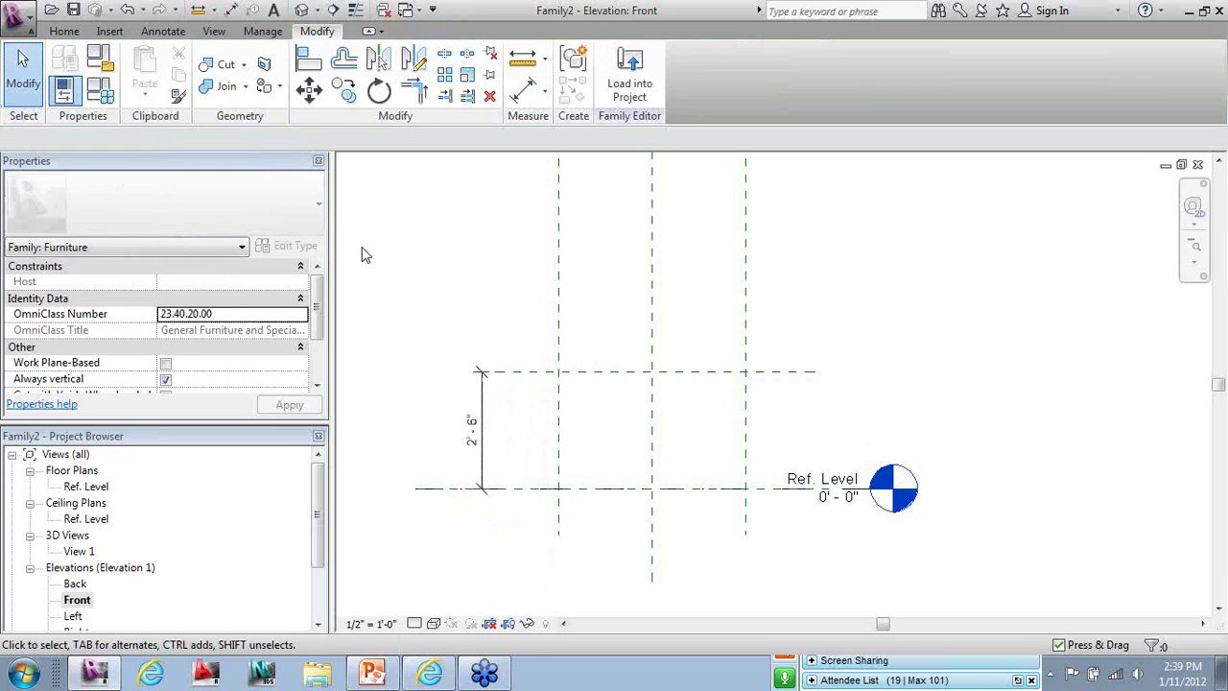
Label the 2' 6" dimension with a new Height type parameter
left_click(476, 389)
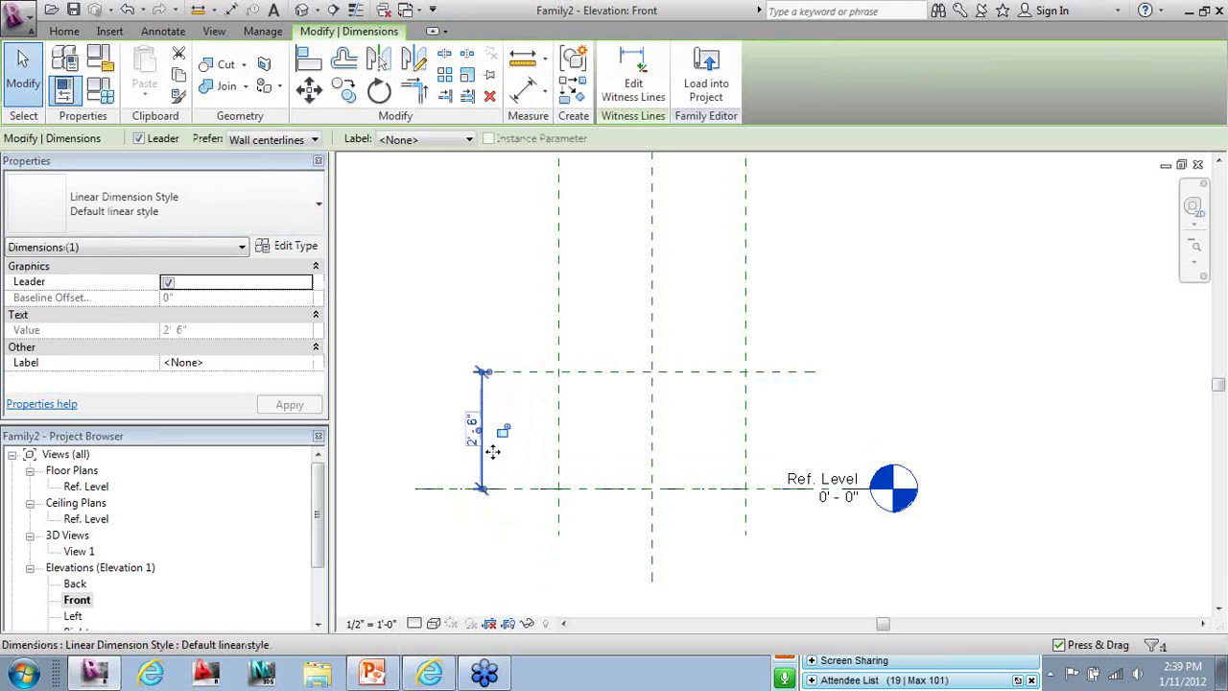
left_click(431, 140)
left_click(427, 167)
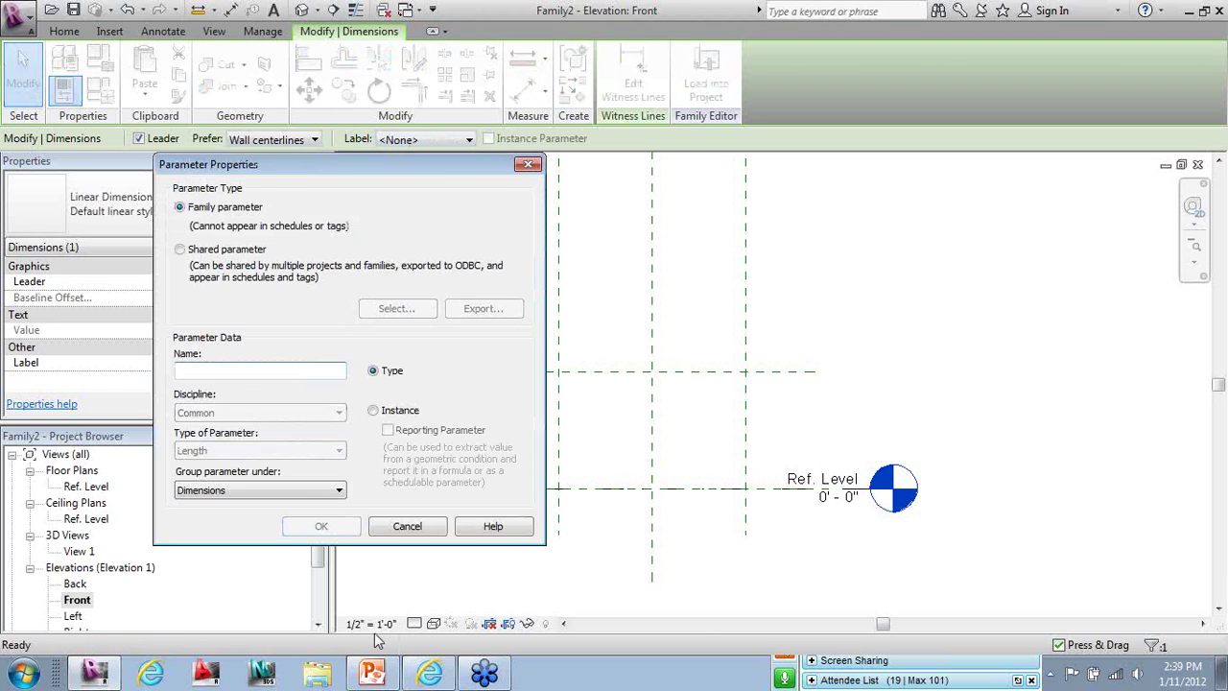
type("Height")
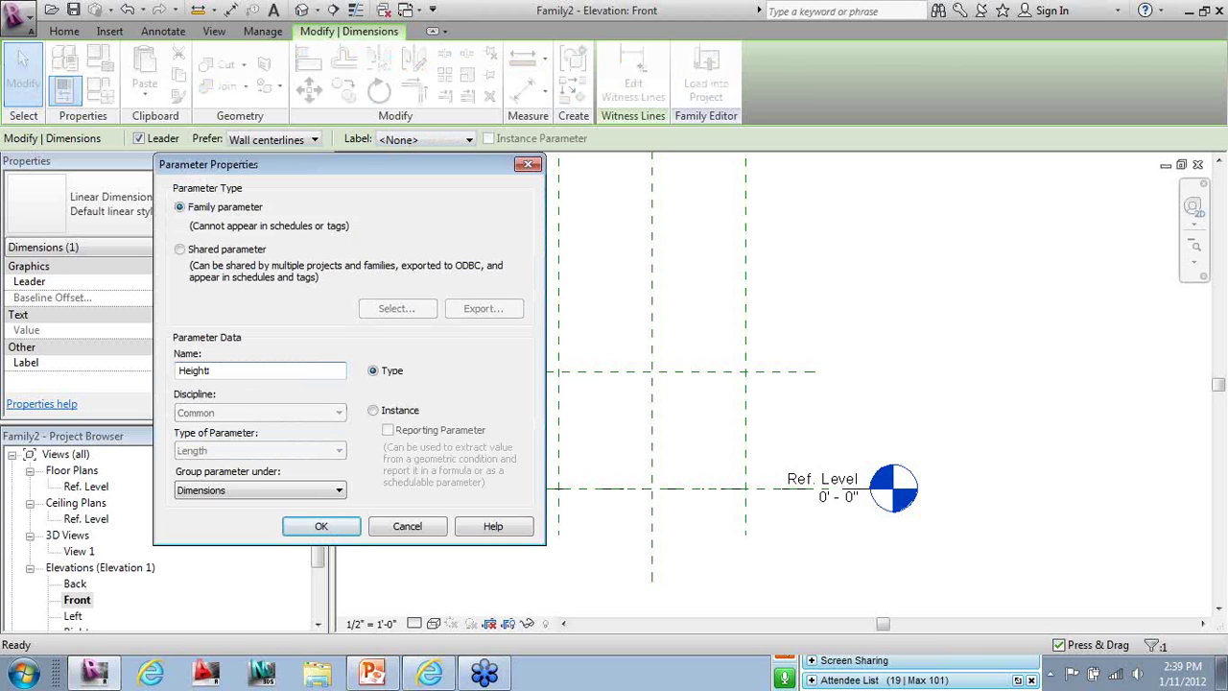
left_click(322, 526)
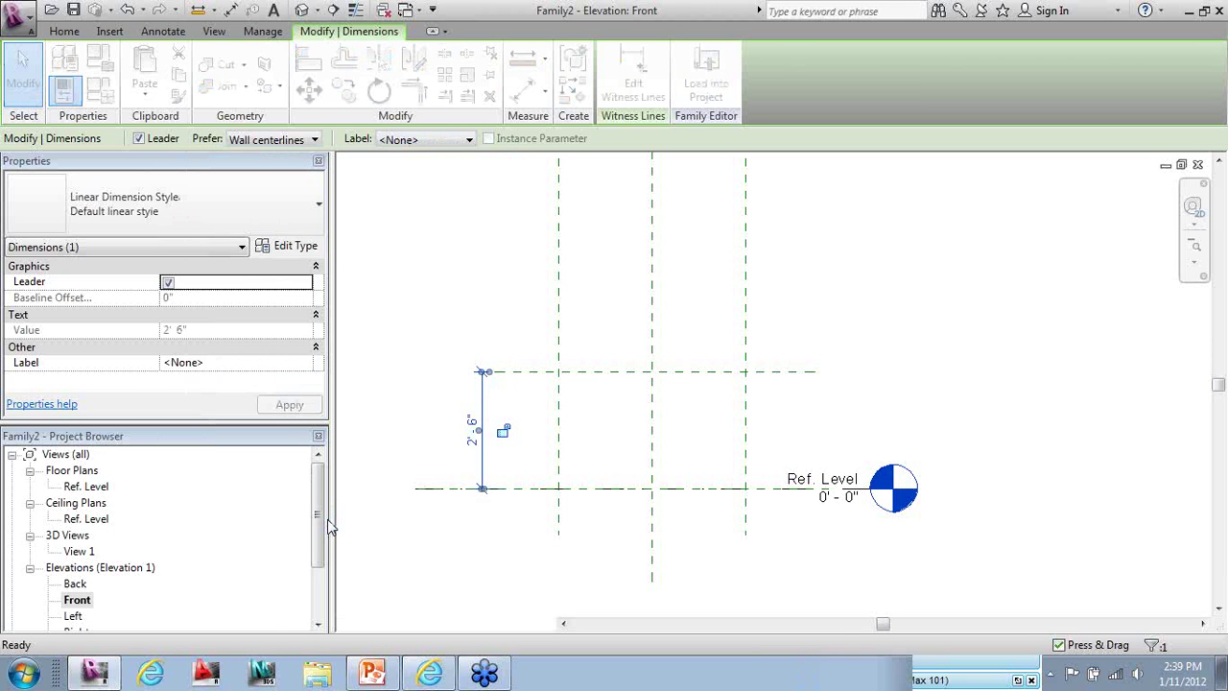
left_click(488, 566)
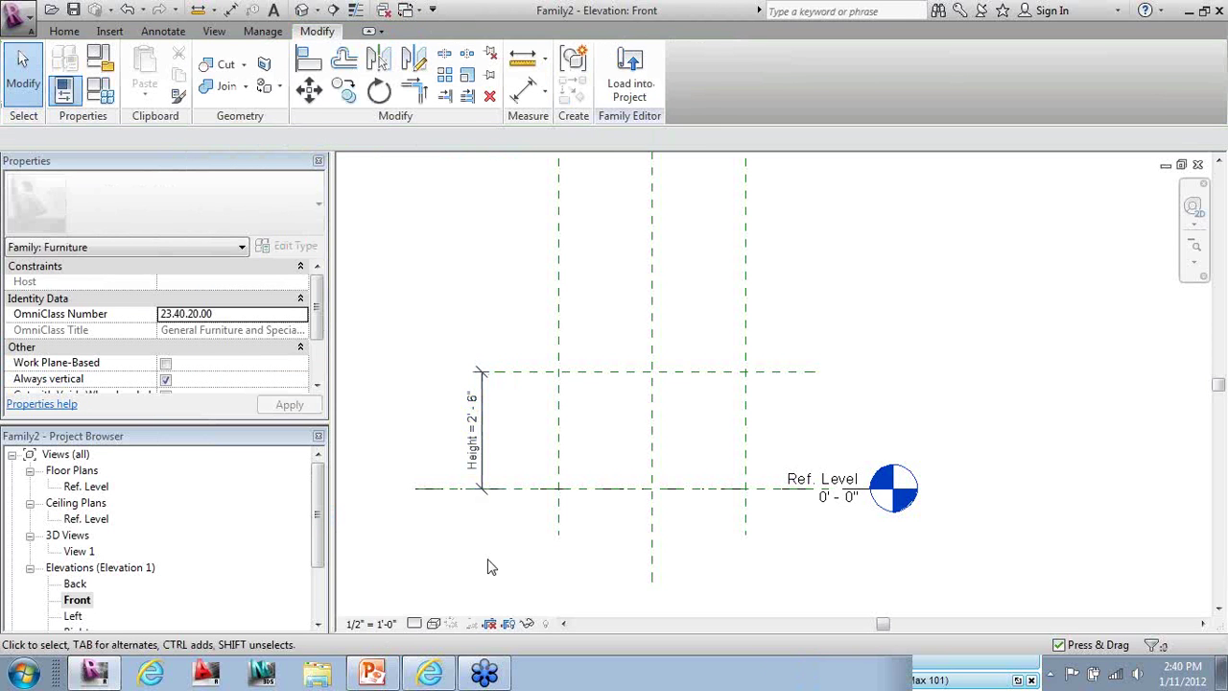
In Family Types, change Height to 3' 0", apply it, and close
middle_click_drag(711, 362, 1049, 403)
left_click(100, 90)
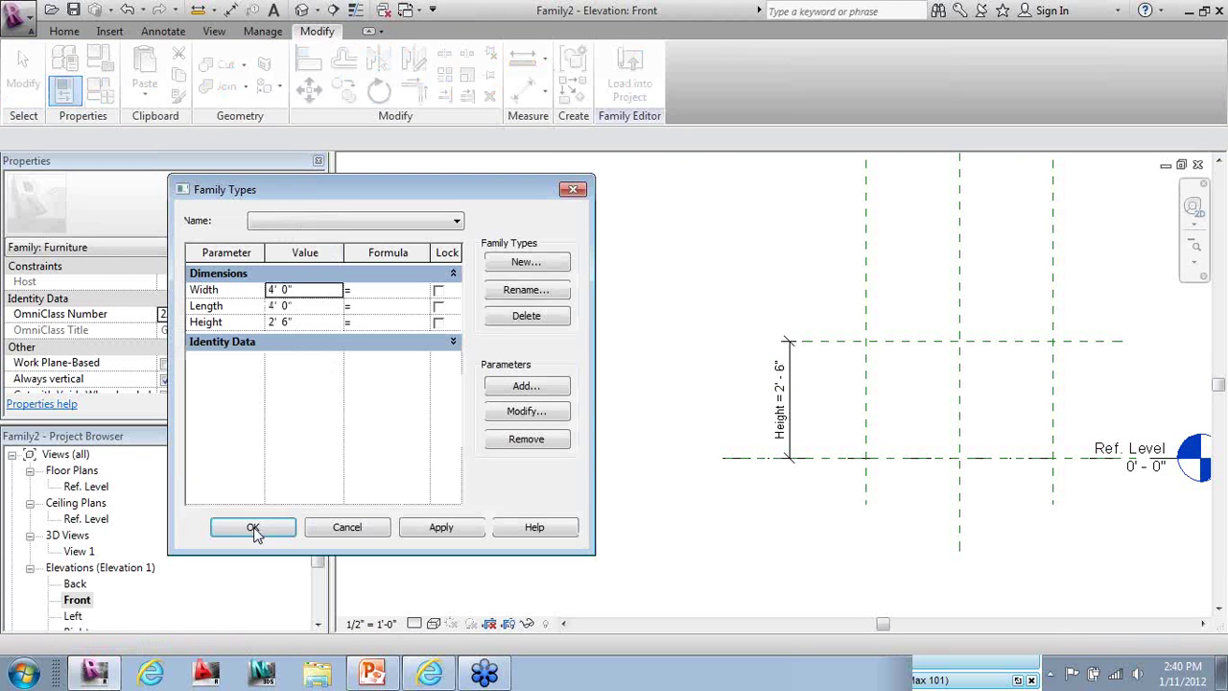
left_click(298, 323)
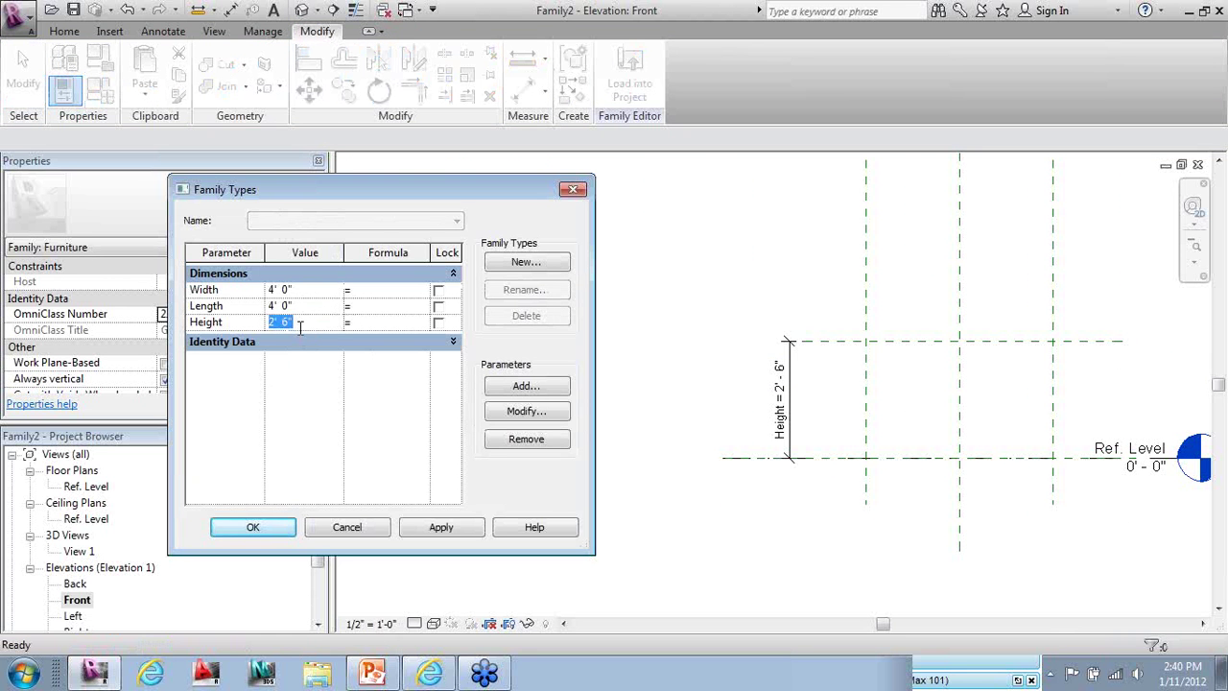
type("3")
left_click(428, 526)
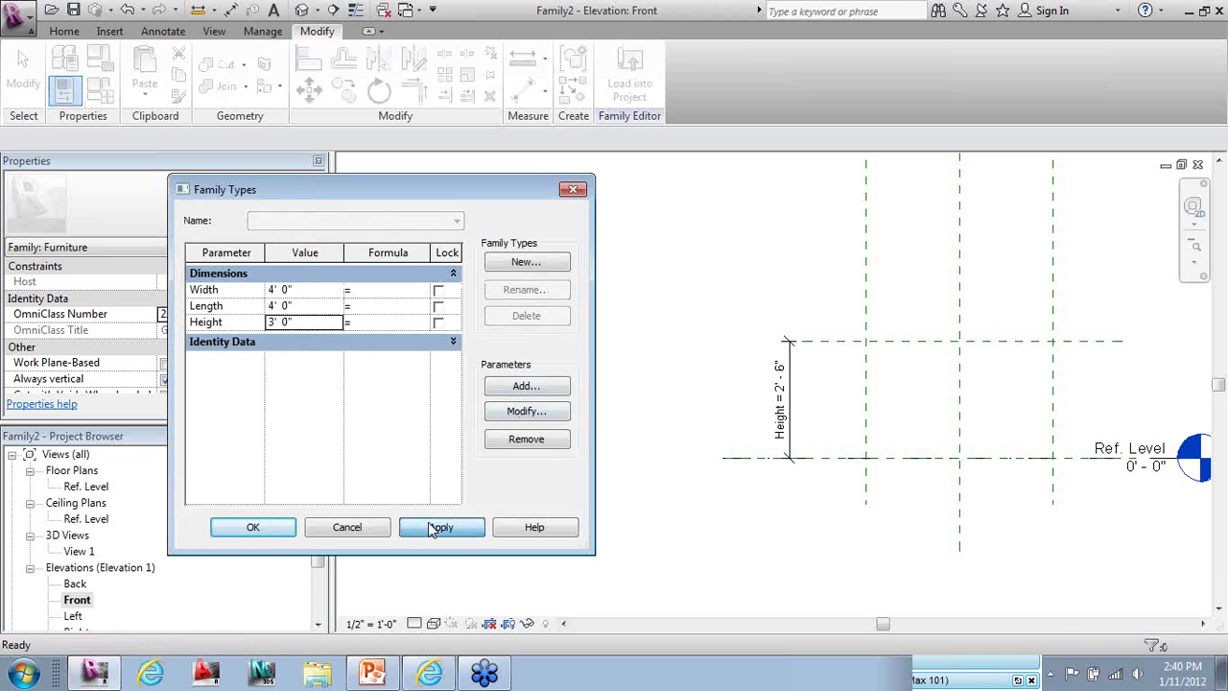
left_click(252, 526)
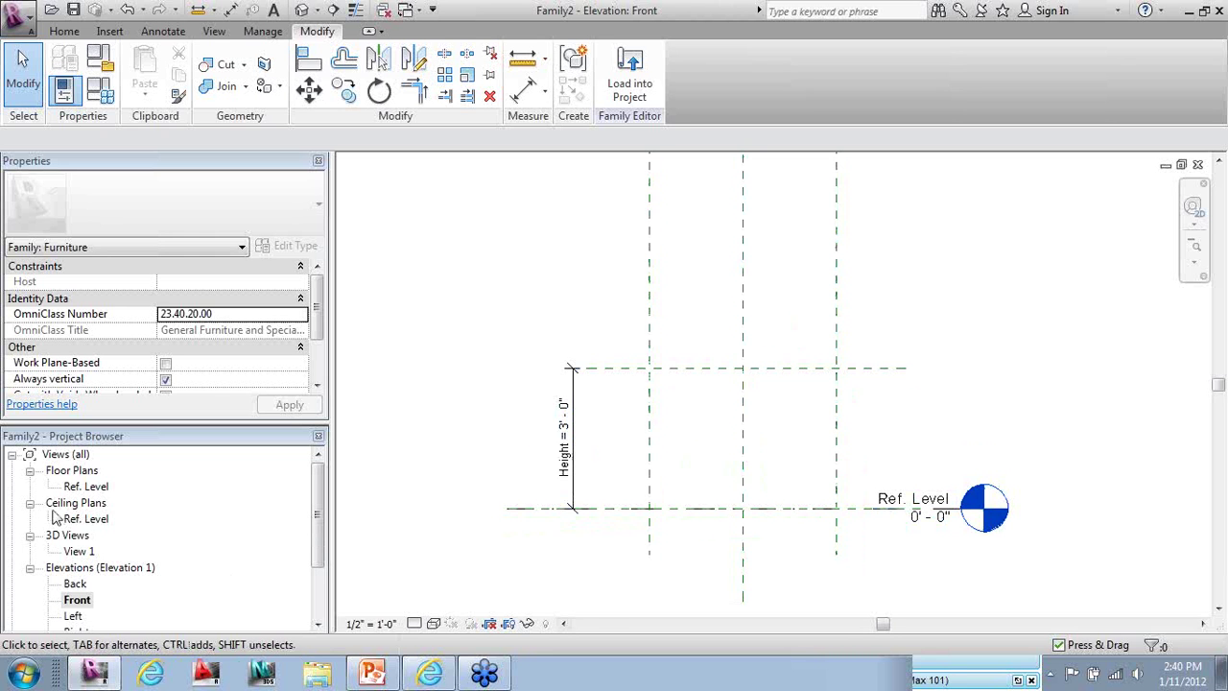
Open the Ref. Level floor plan and set up Pick Lines reference planes with 0' 2" offset
left_click(82, 488)
double_click(82, 487)
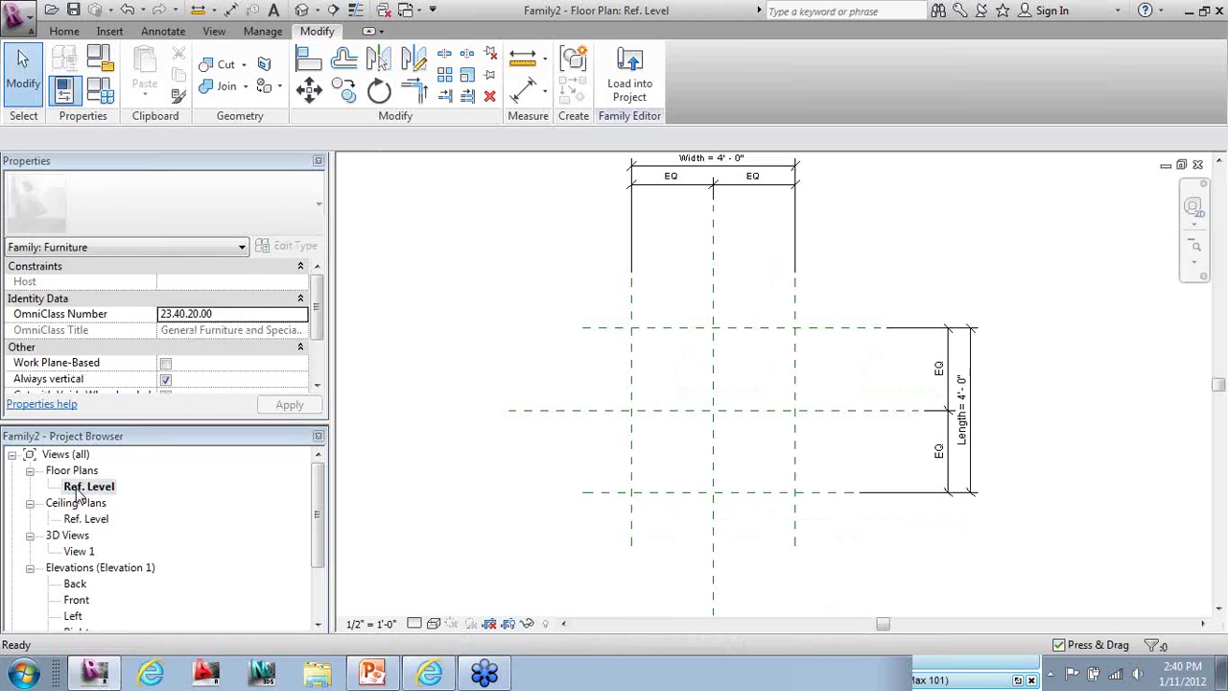
scroll(893, 496, "up", 1)
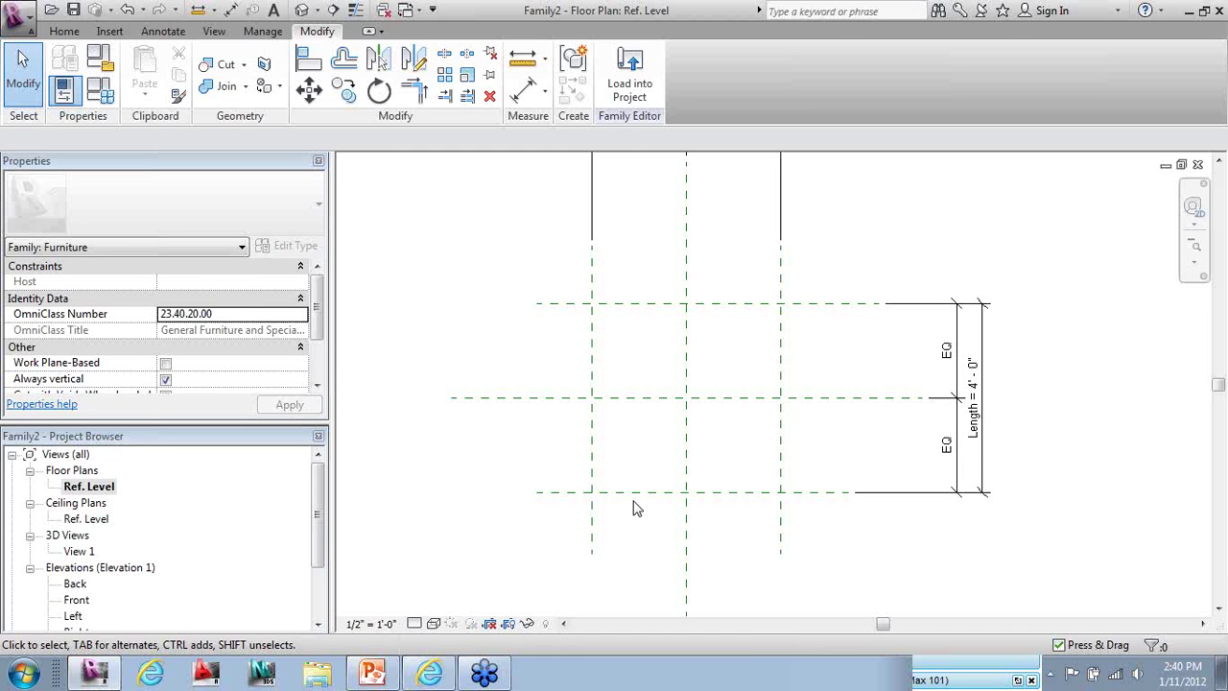
left_click(70, 33)
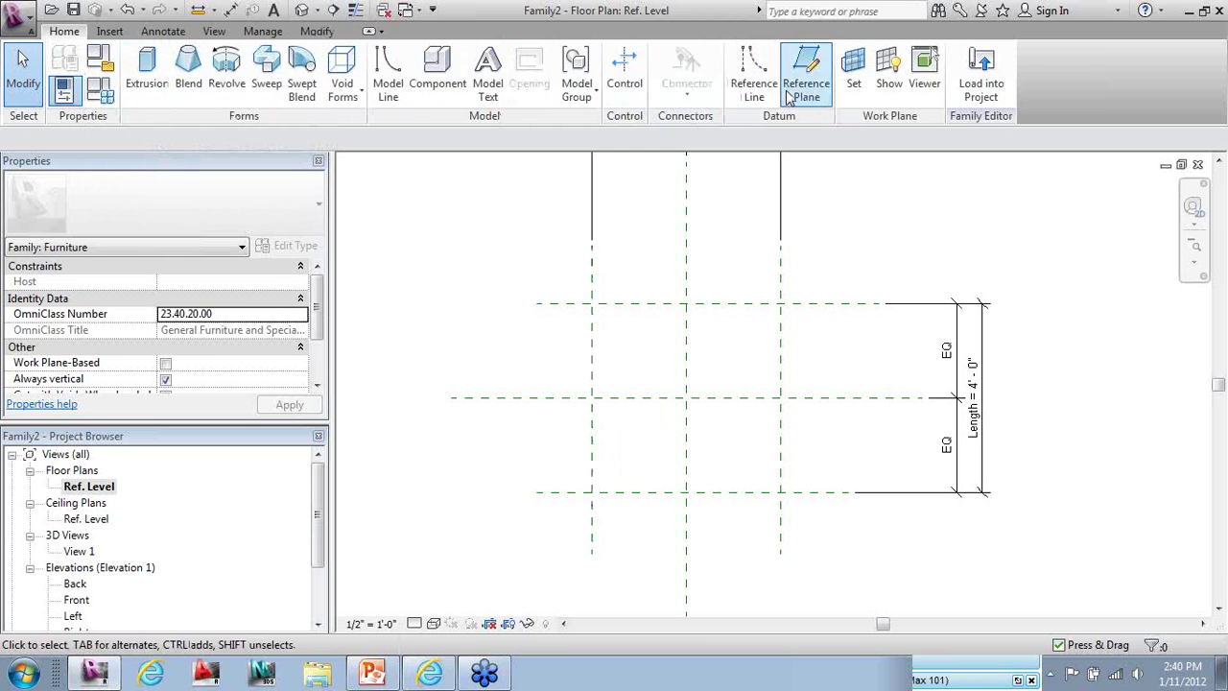
left_click(806, 92)
left_click(630, 60)
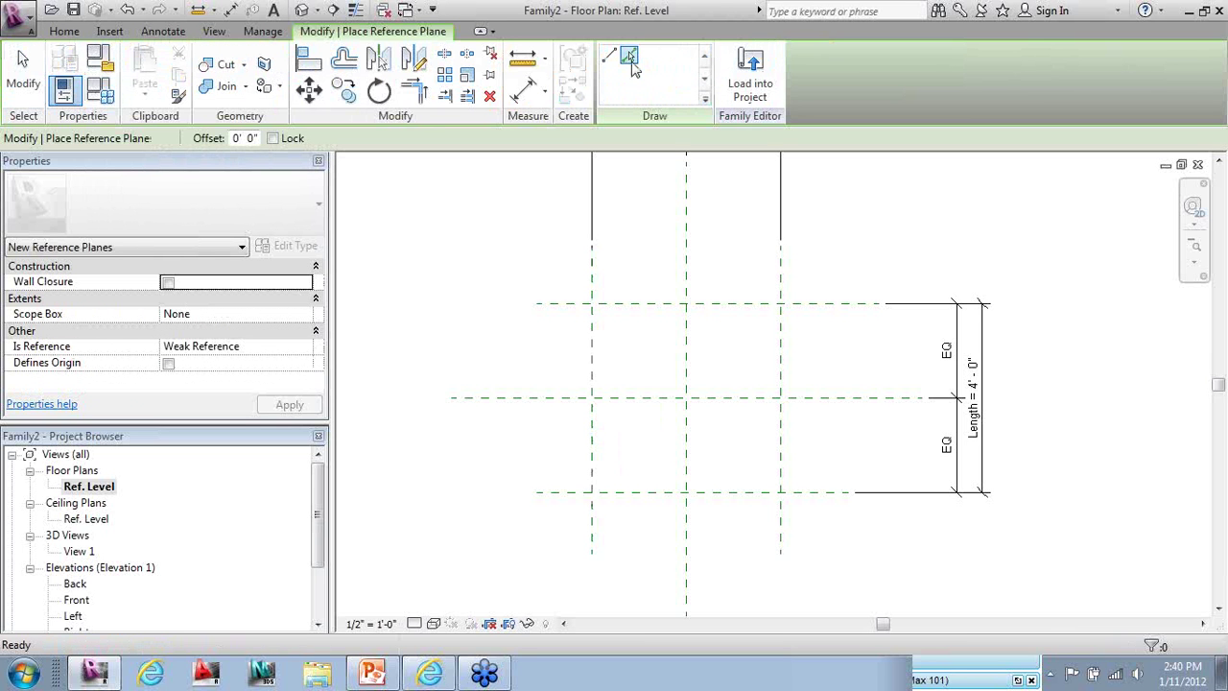
left_click(237, 138)
double_click(249, 137)
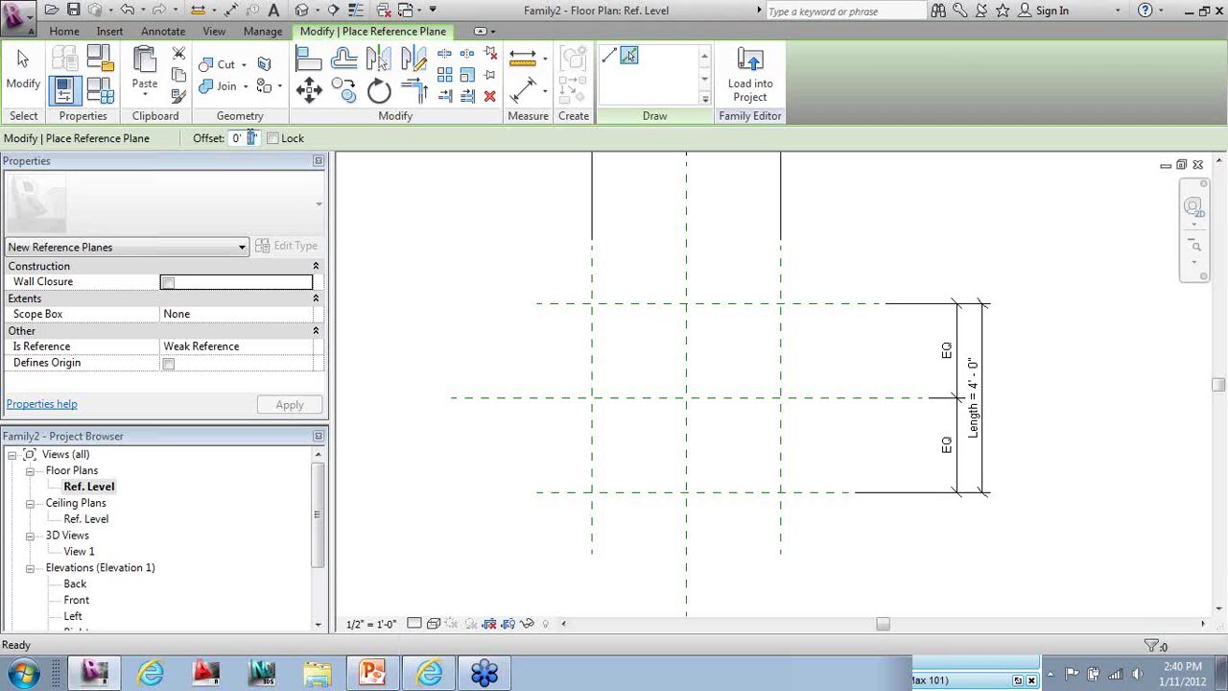
type("2")
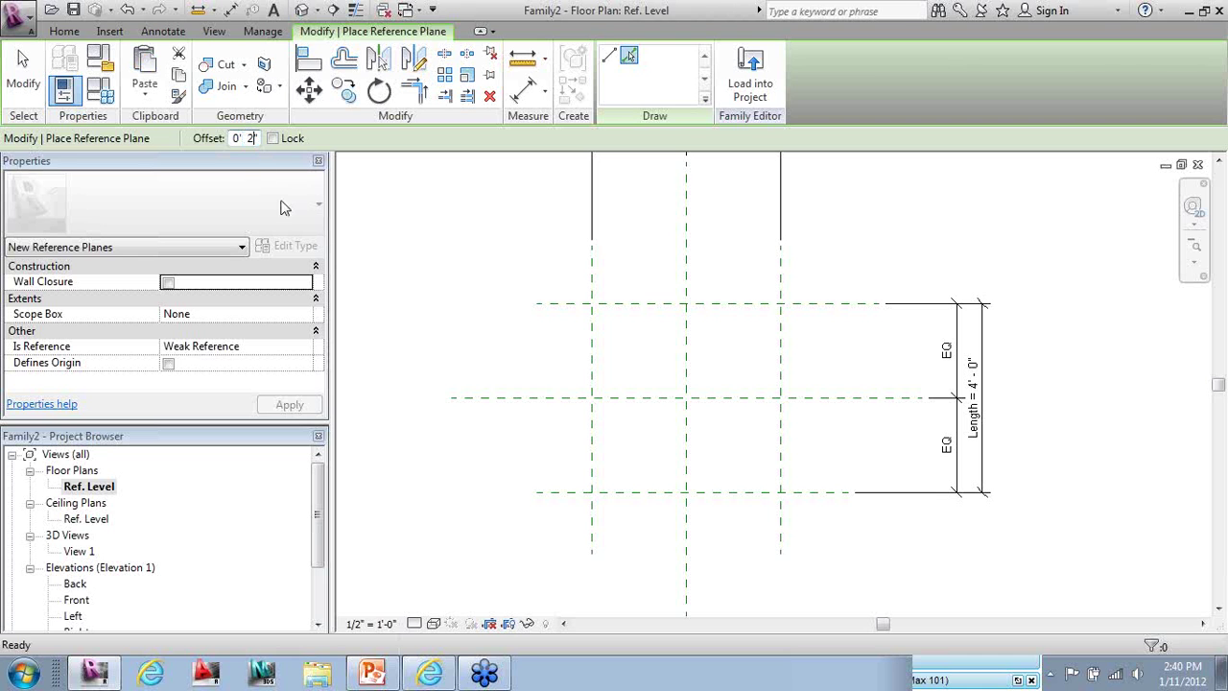
Add reference planes 2" inside the left, top, right and bottom outer planes
left_click(597, 353)
left_click(652, 310)
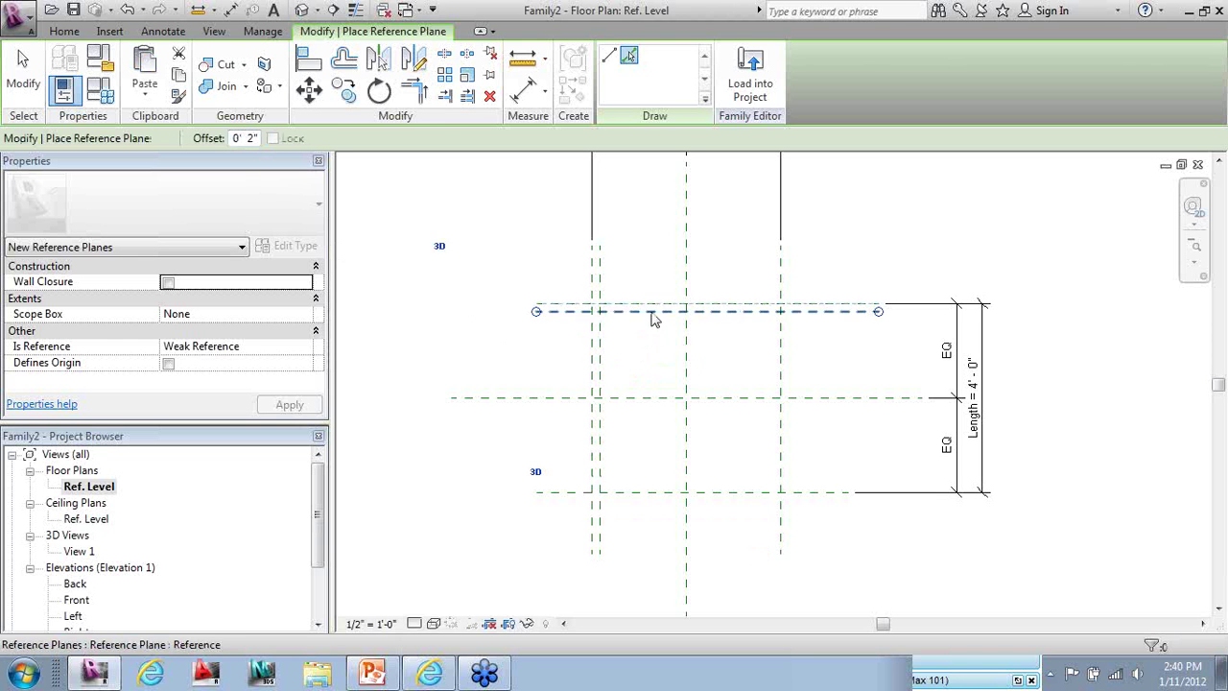
left_click(782, 367)
left_click(749, 495)
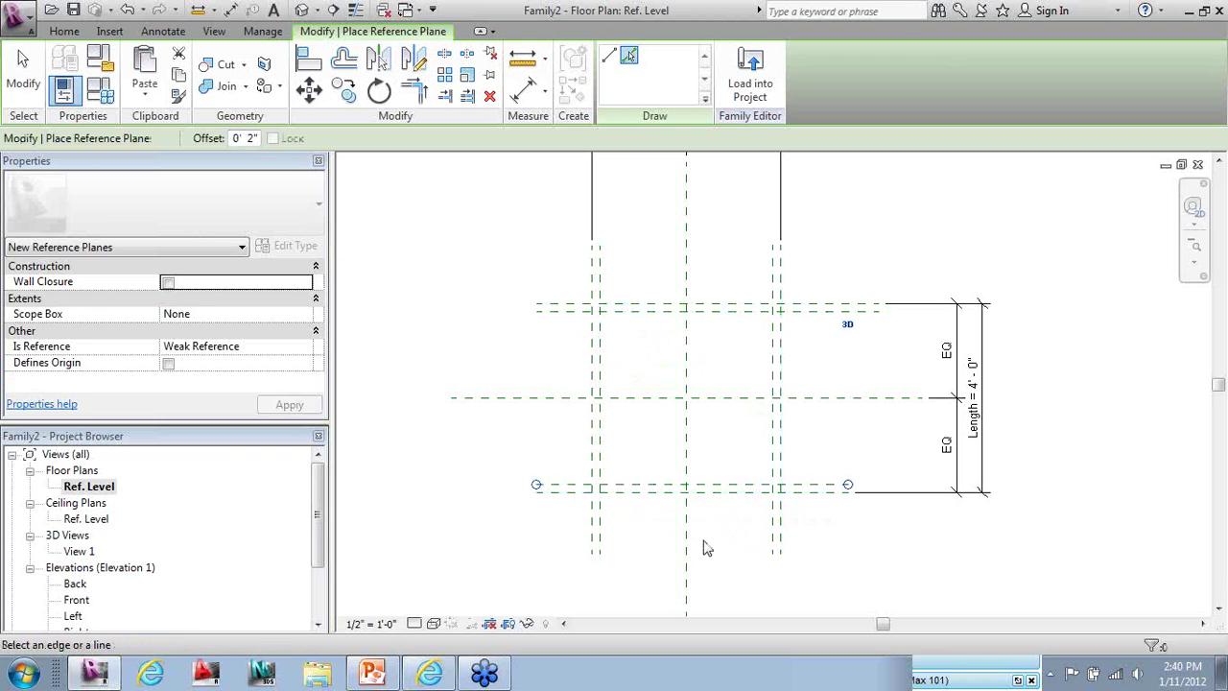
left_click(23, 70)
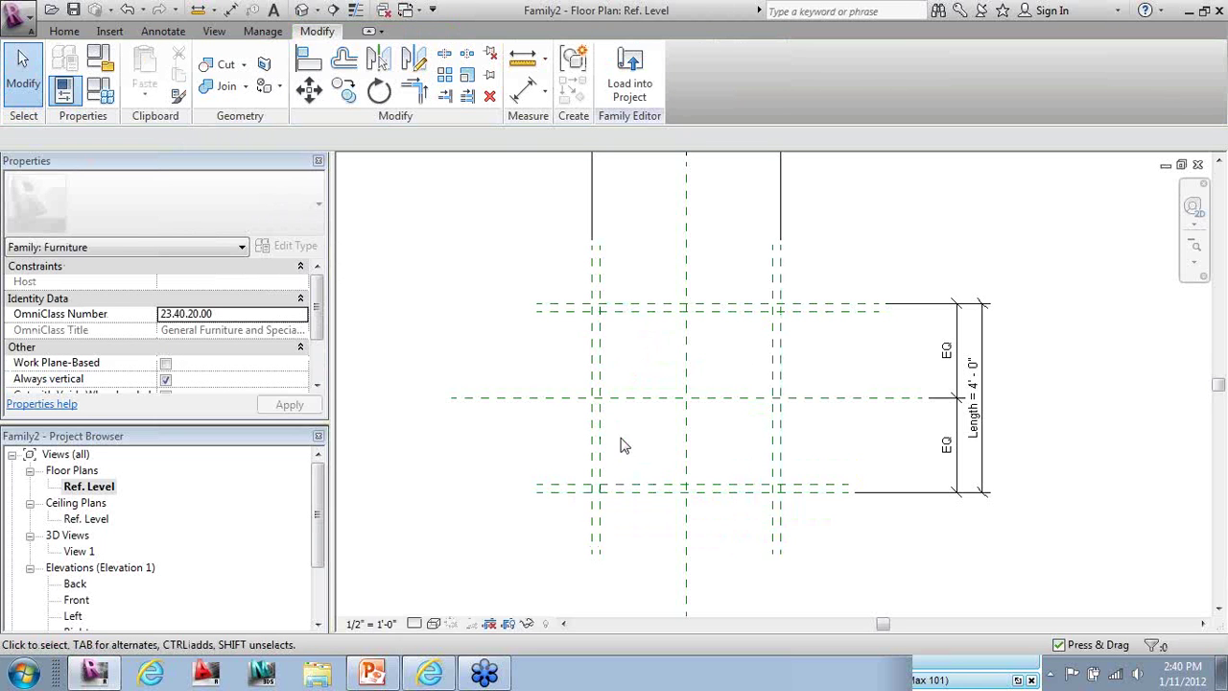
Shorten the top inner reference plane and the top end of the right inner plane
scroll(646, 286, "up", 2)
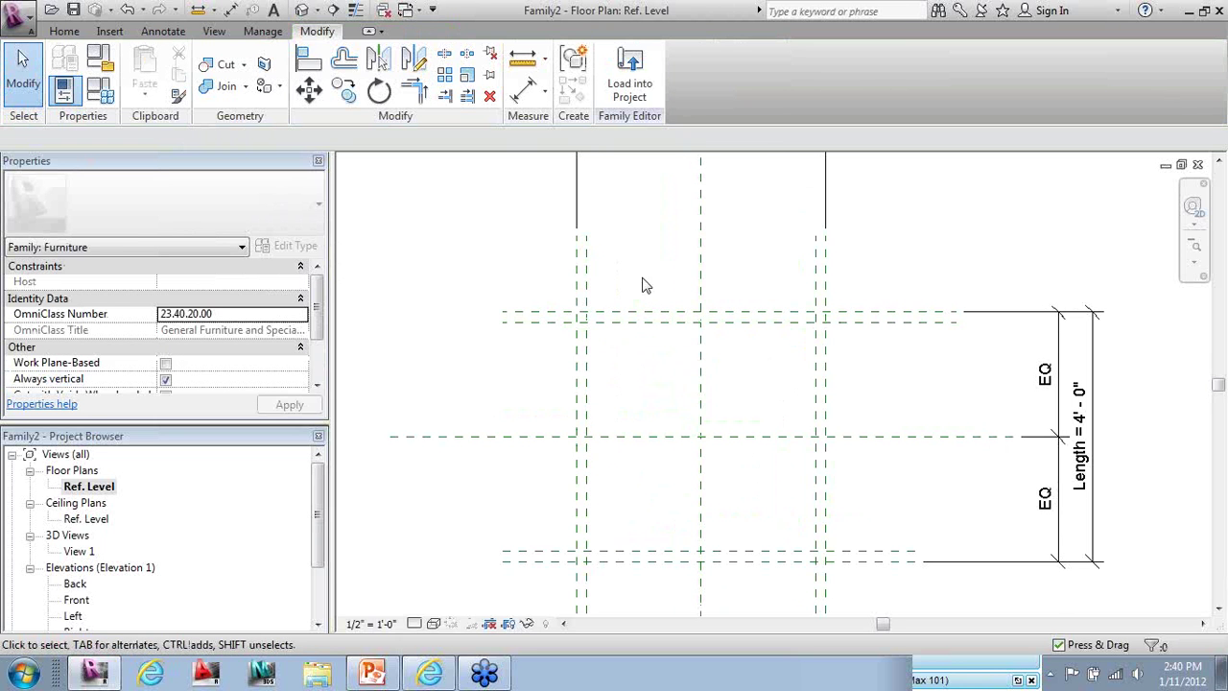
left_click(586, 278)
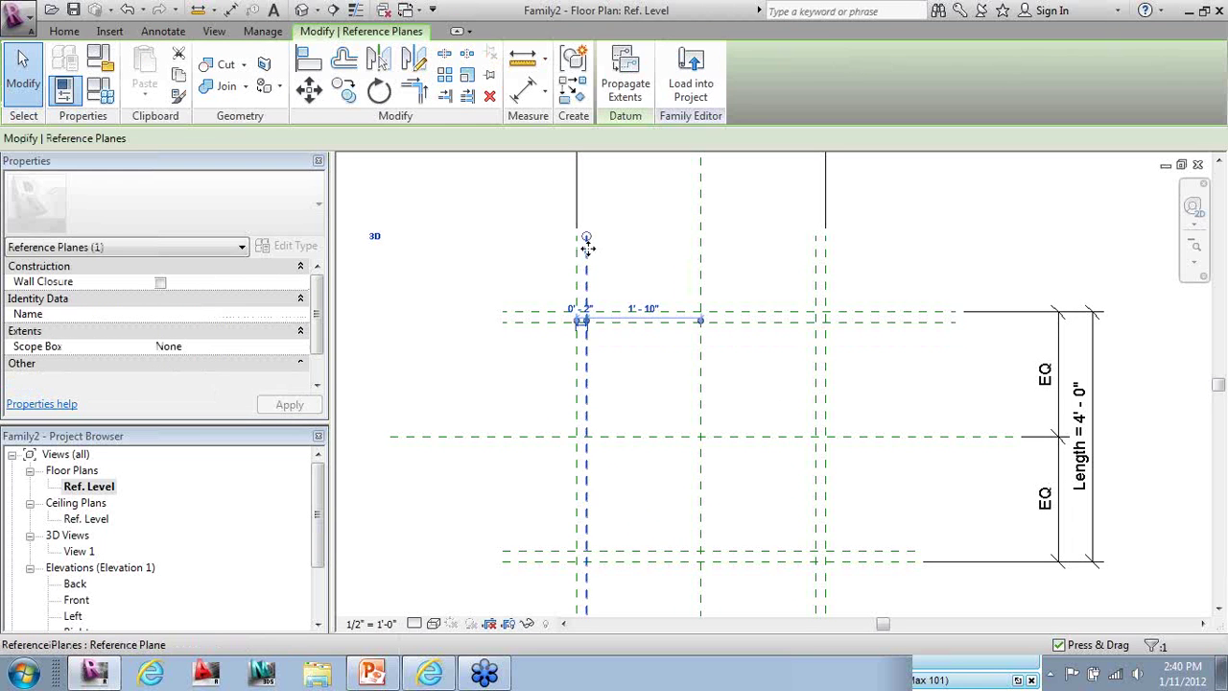
left_click(552, 321)
left_click_drag(534, 324, 551, 321)
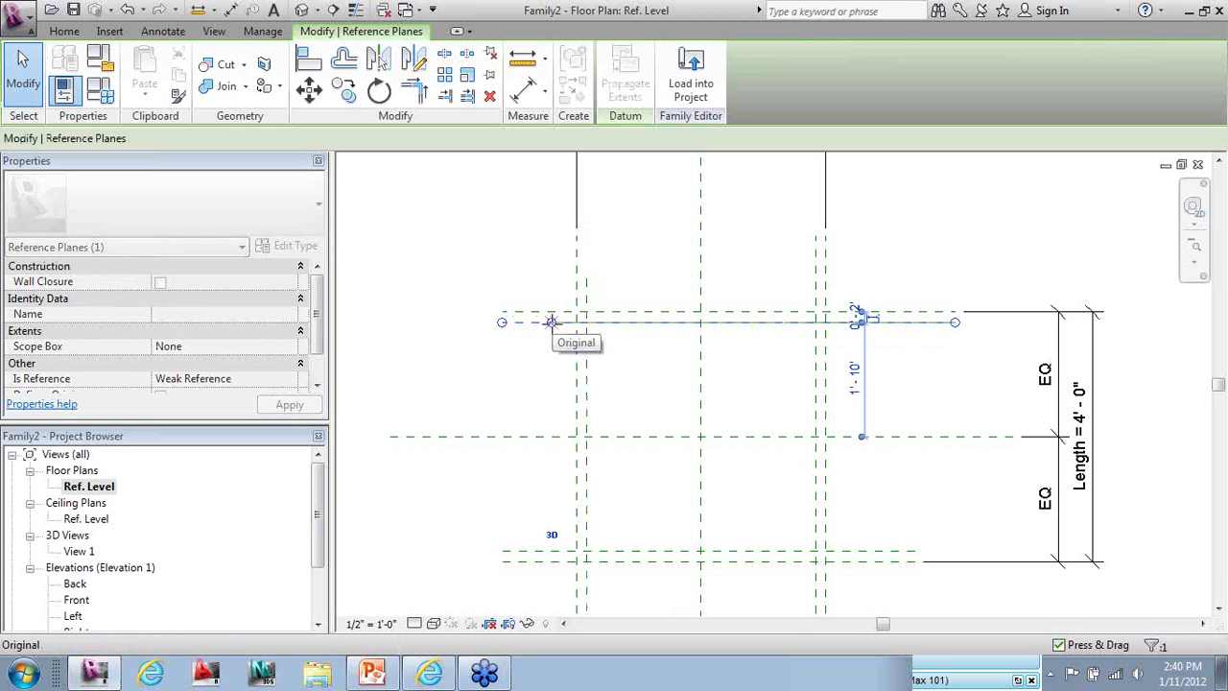
left_click(817, 289)
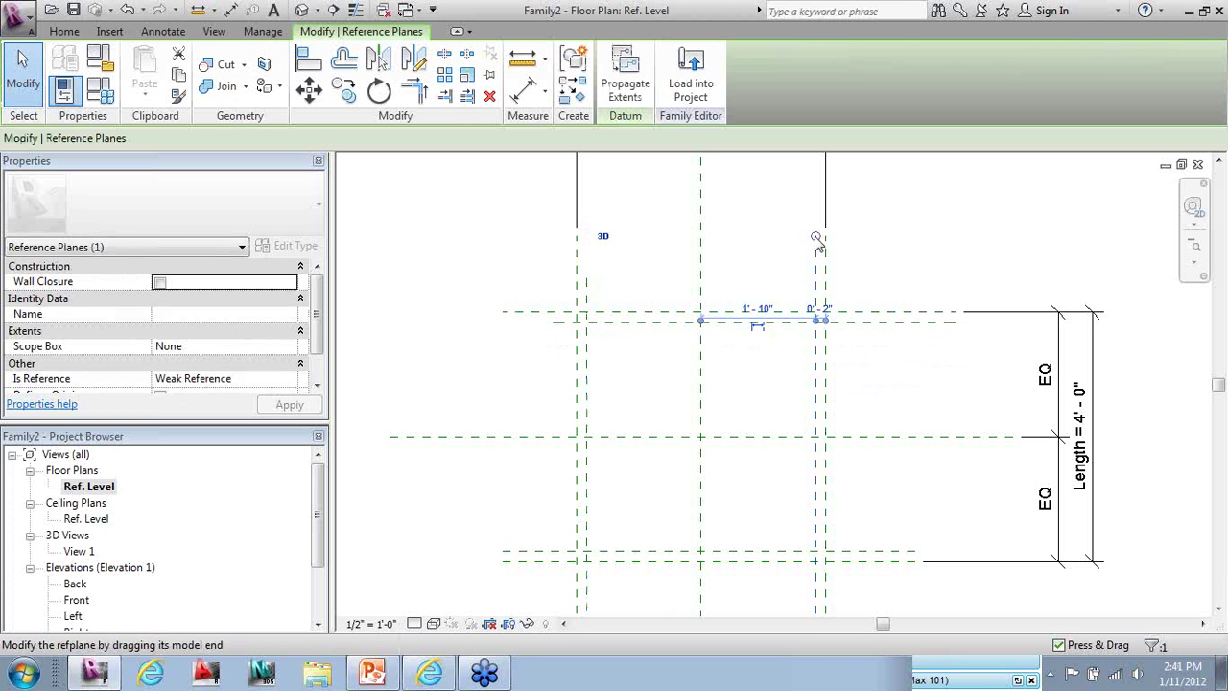
left_click_drag(815, 236, 813, 276)
left_click(894, 323)
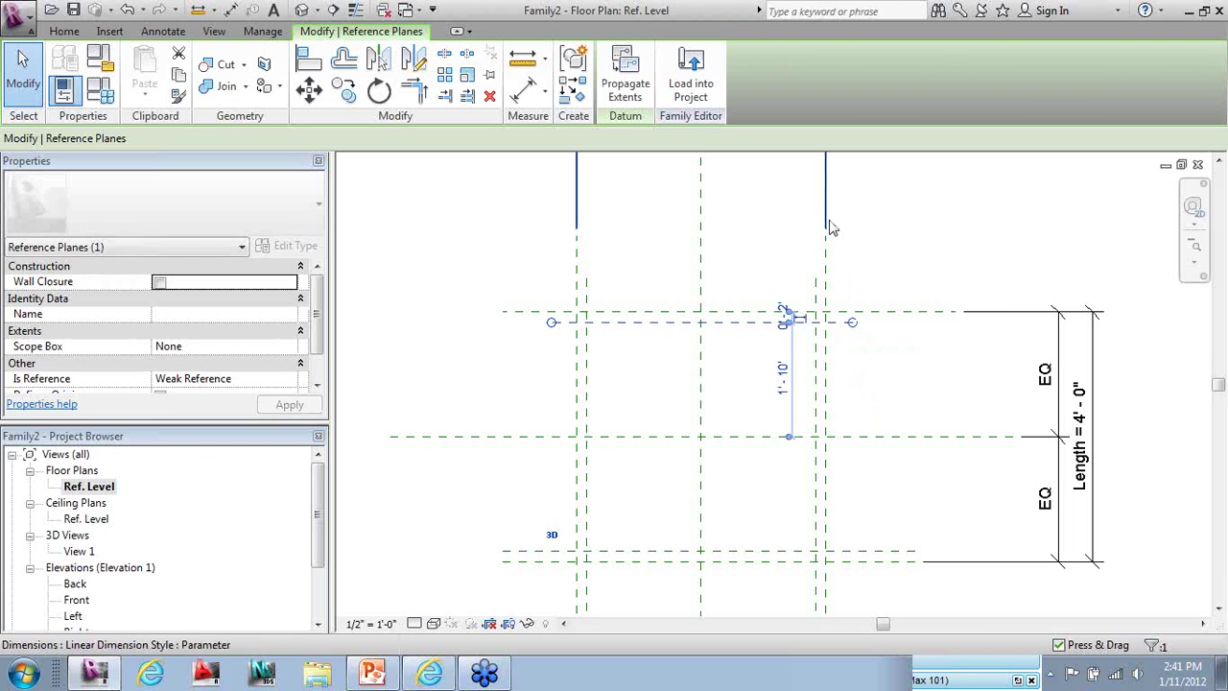
Trim the bottom inner plane at both ends and the right plane's lower end
scroll(787, 310, "down", 1)
left_click(871, 482)
left_click_drag(892, 484, 842, 478)
left_click(813, 530)
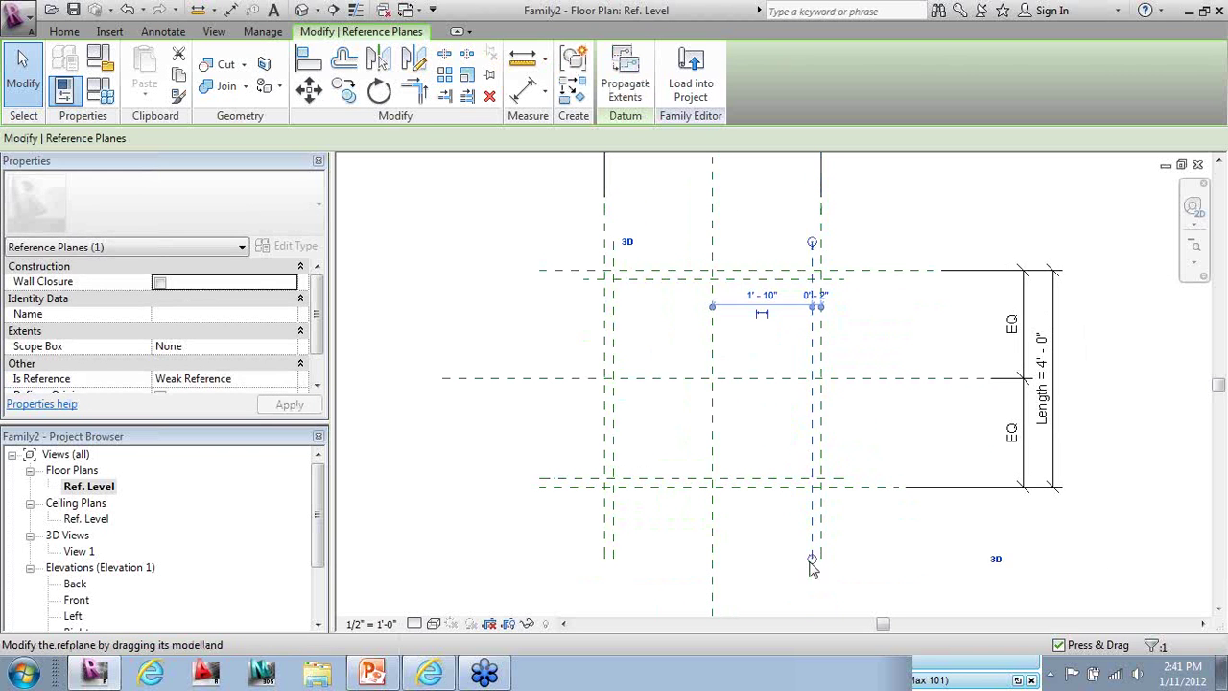
left_click_drag(813, 552, 808, 511)
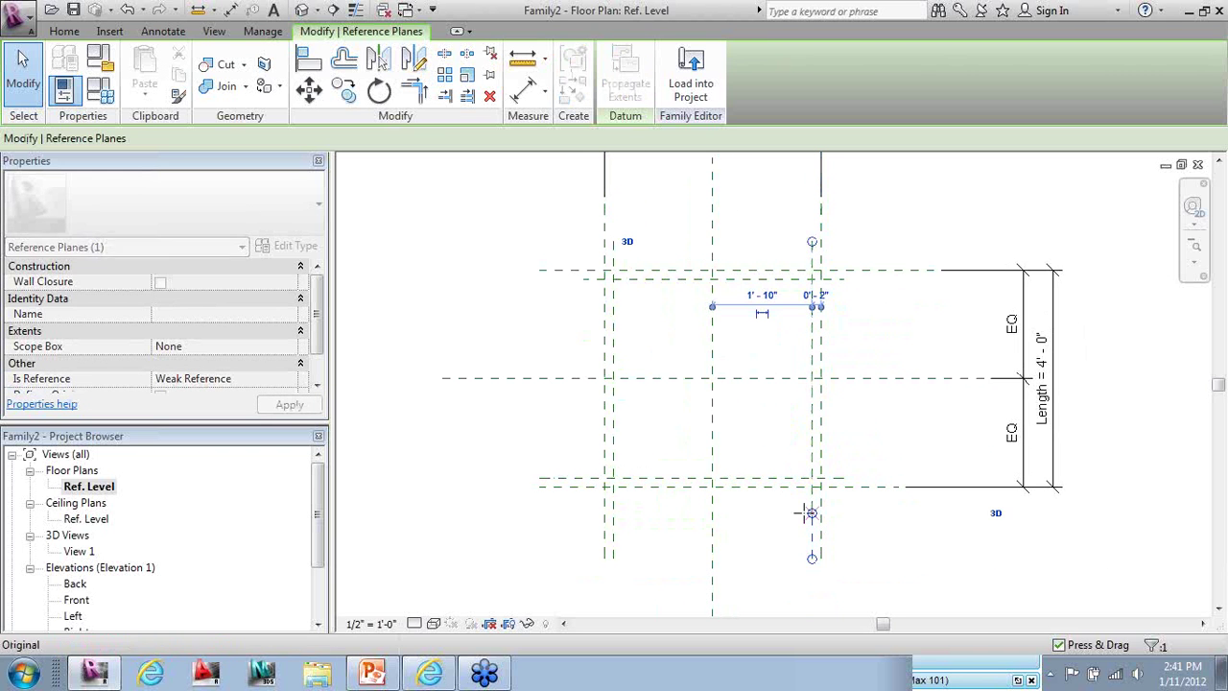
left_click(612, 537)
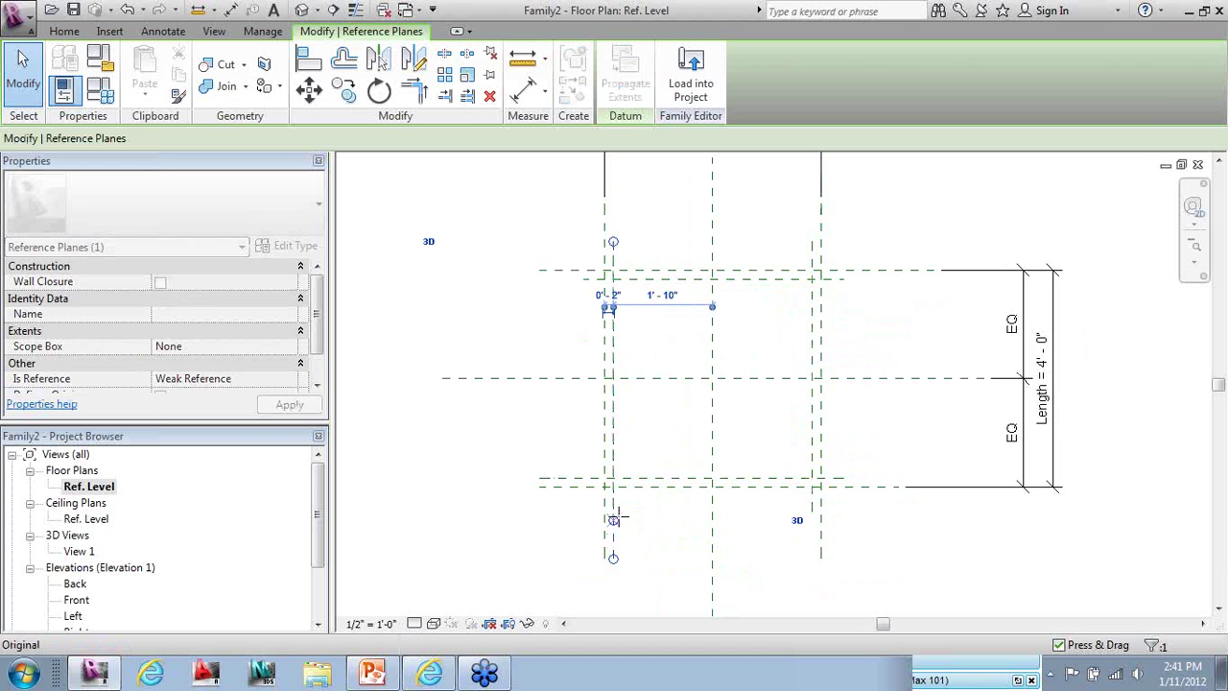
left_click(554, 478)
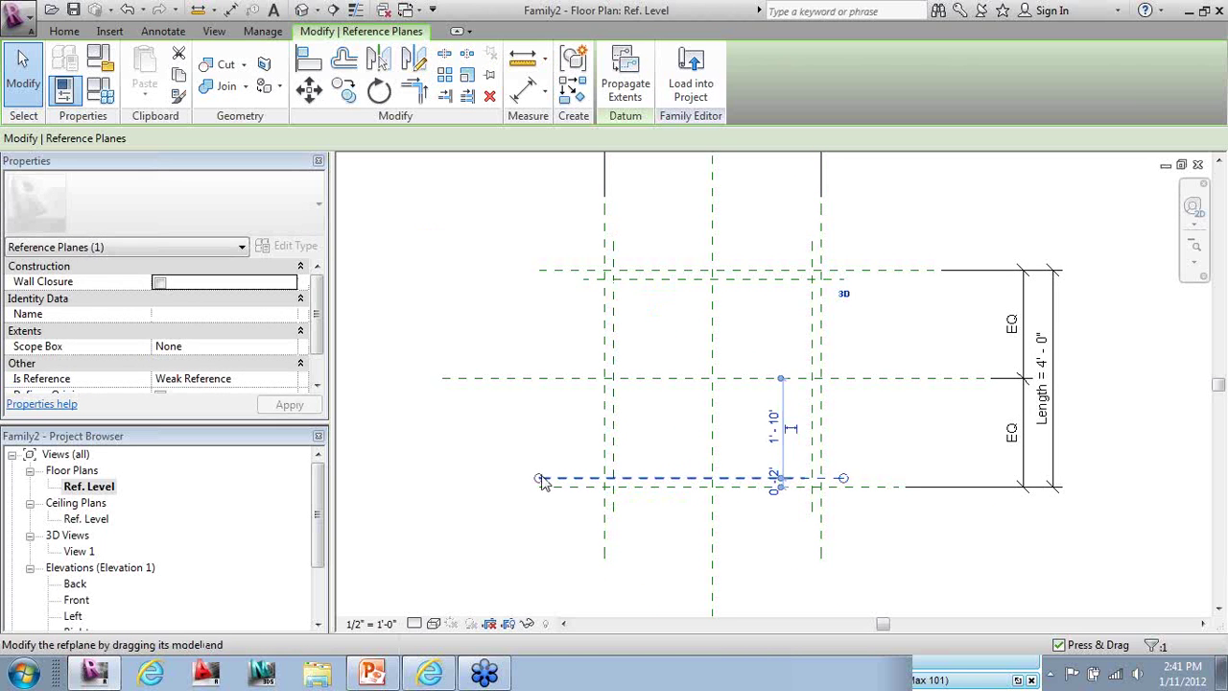
left_click_drag(553, 477, 581, 477)
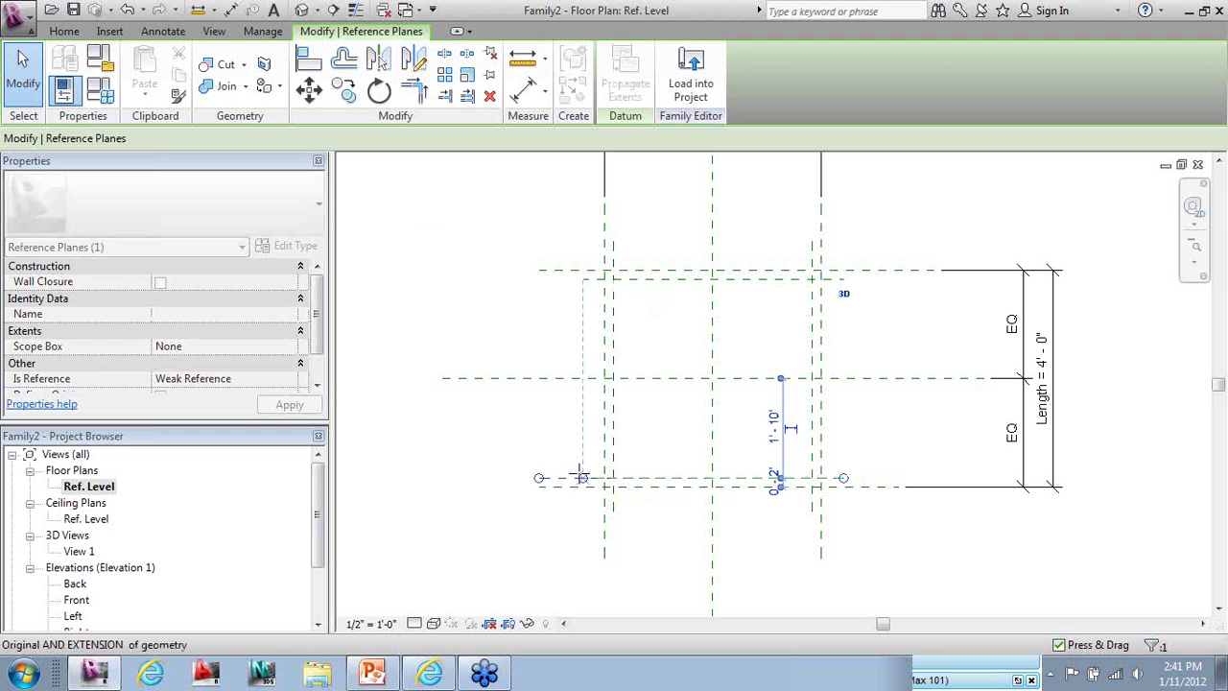
left_click(528, 576)
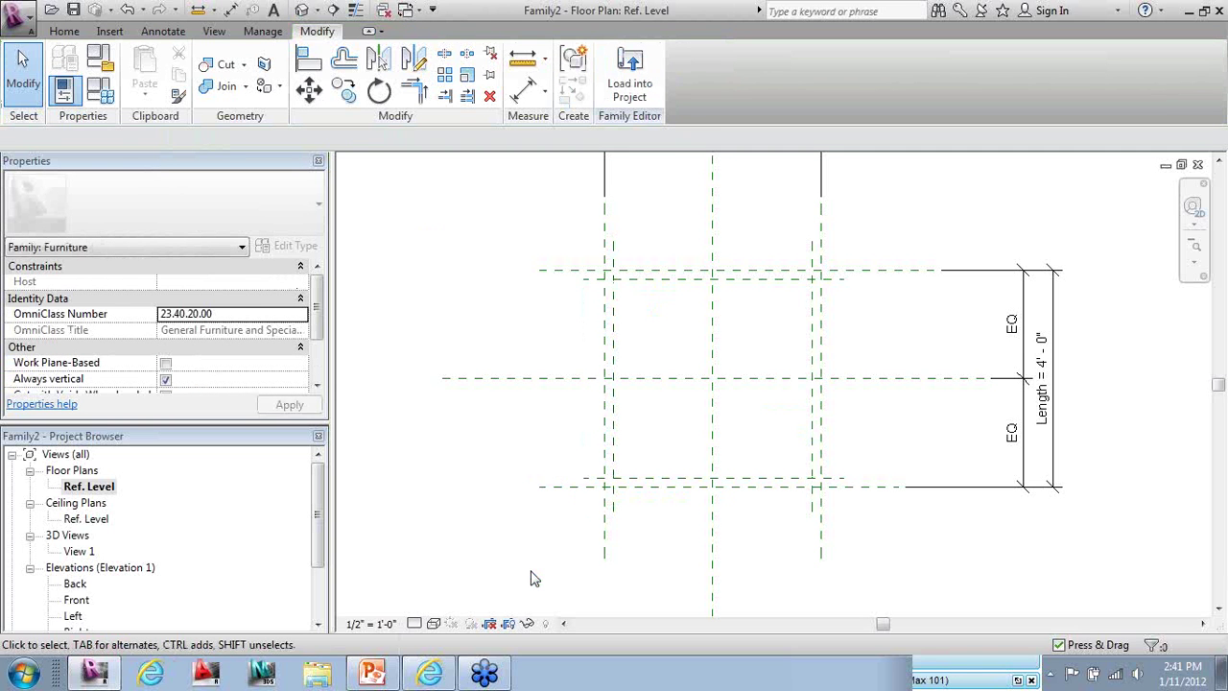
Switch to the Annotate tab for the dimension tools
scroll(465, 547, "down", 3)
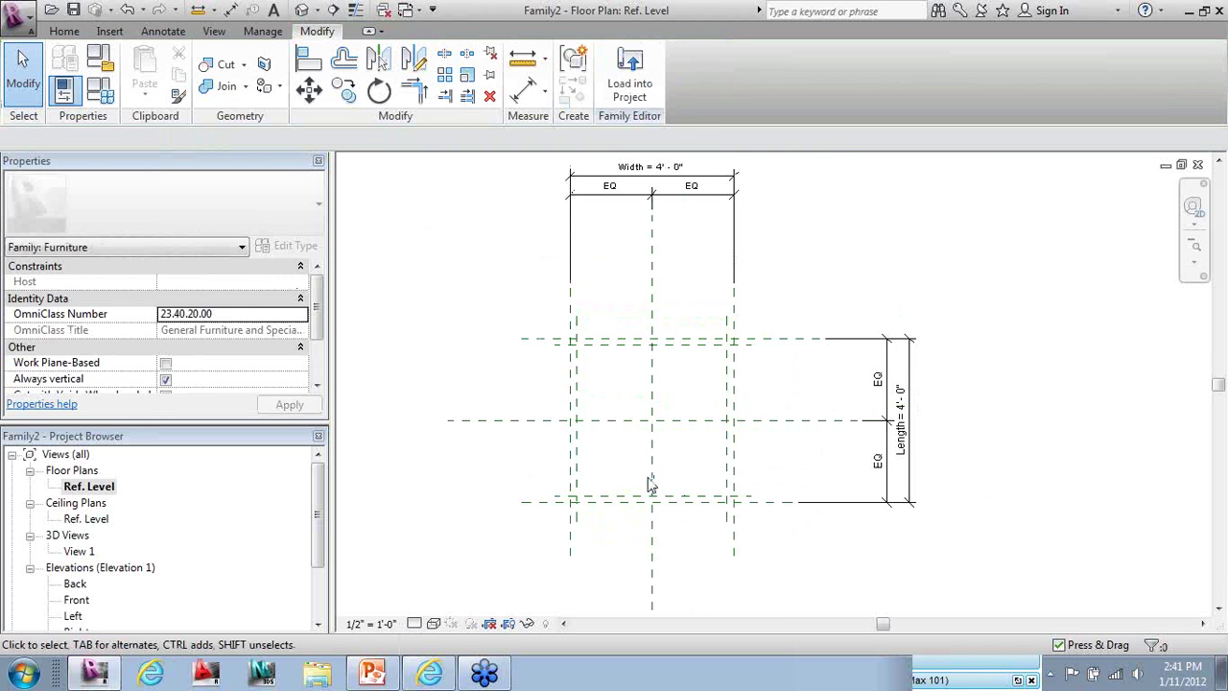
scroll(648, 484, "up", 1)
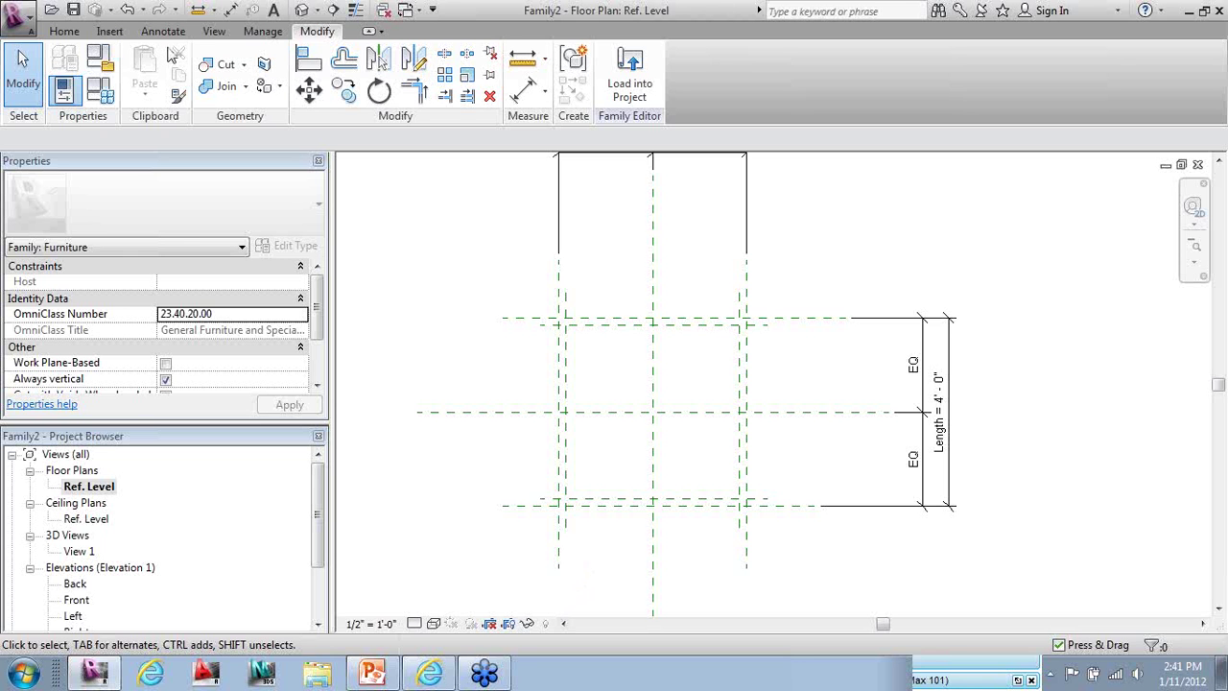
left_click(163, 31)
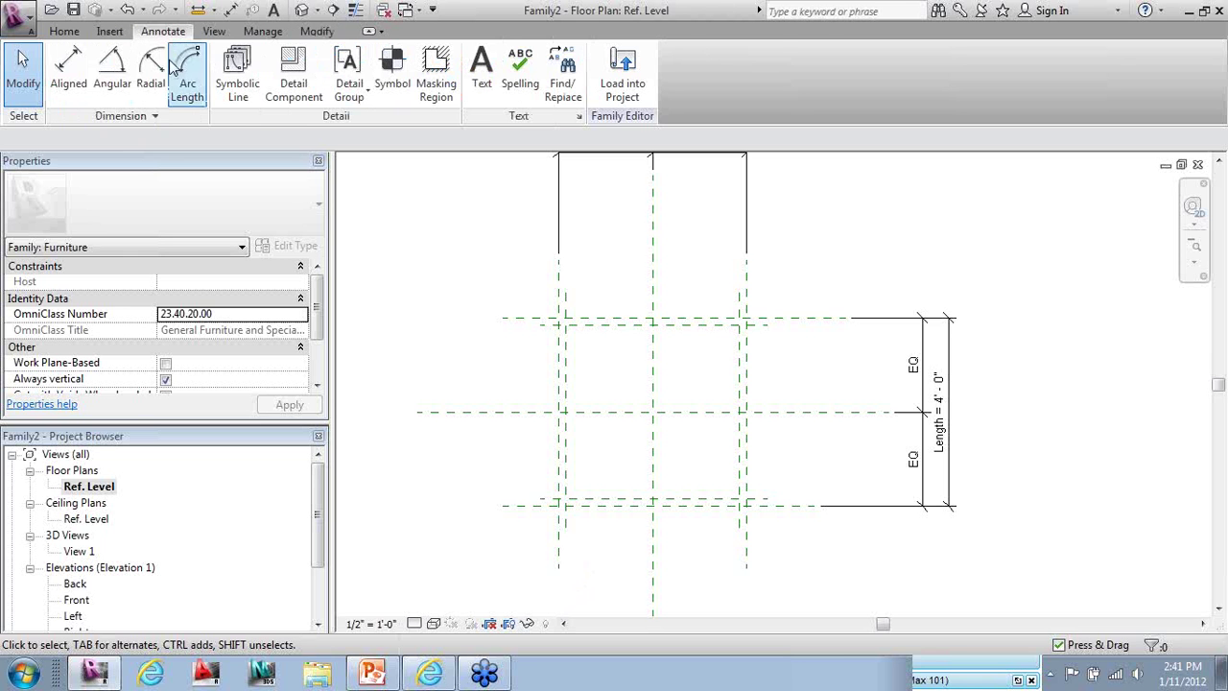
Place a locked 0'-2" aligned dimension between the left reference plane pair
left_click(77, 72)
scroll(595, 273, "up", 2)
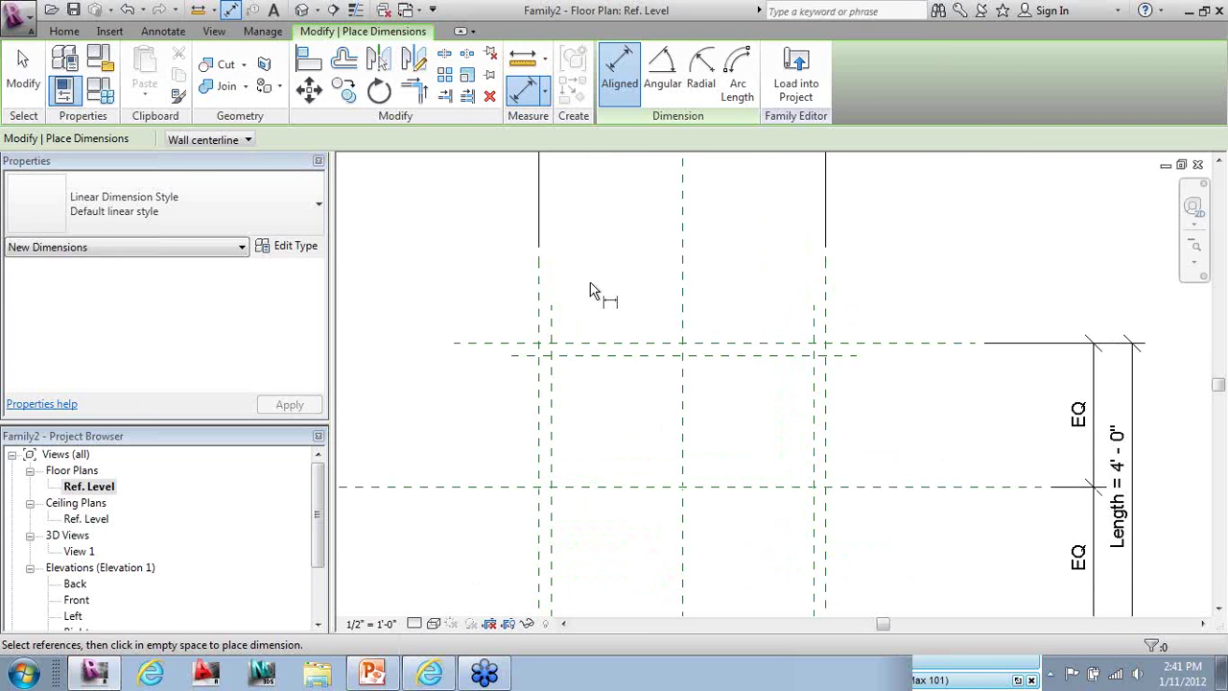
left_click(540, 323)
left_click(548, 320)
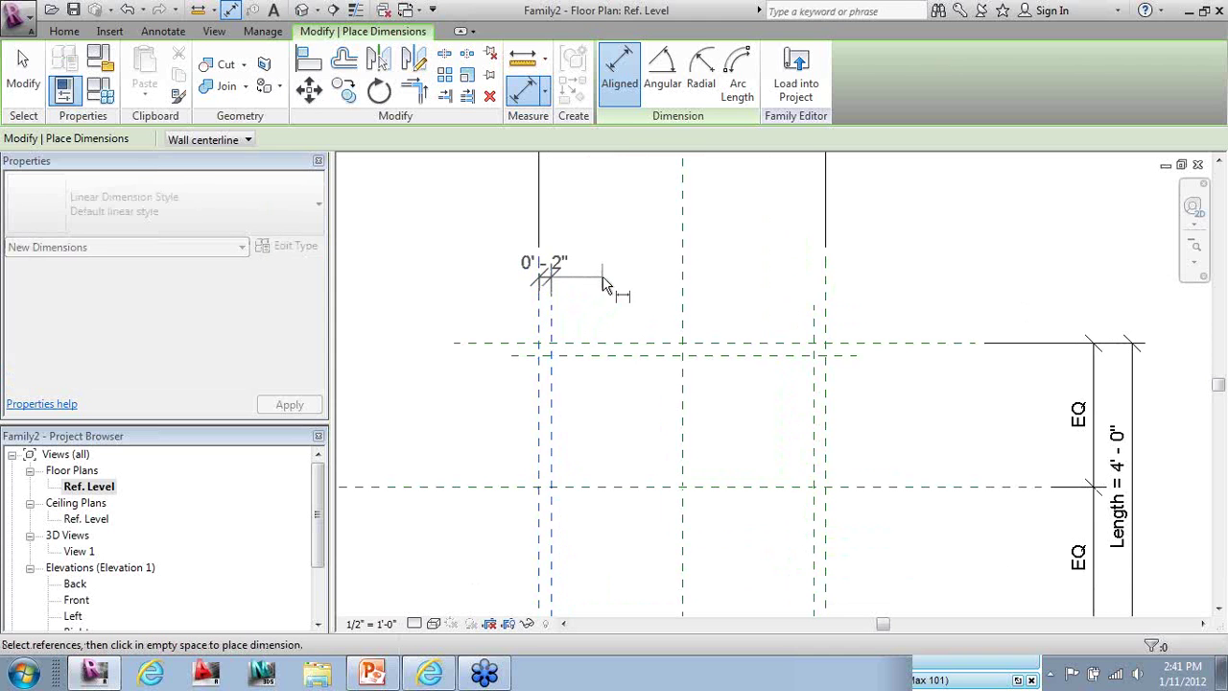
left_click(602, 284)
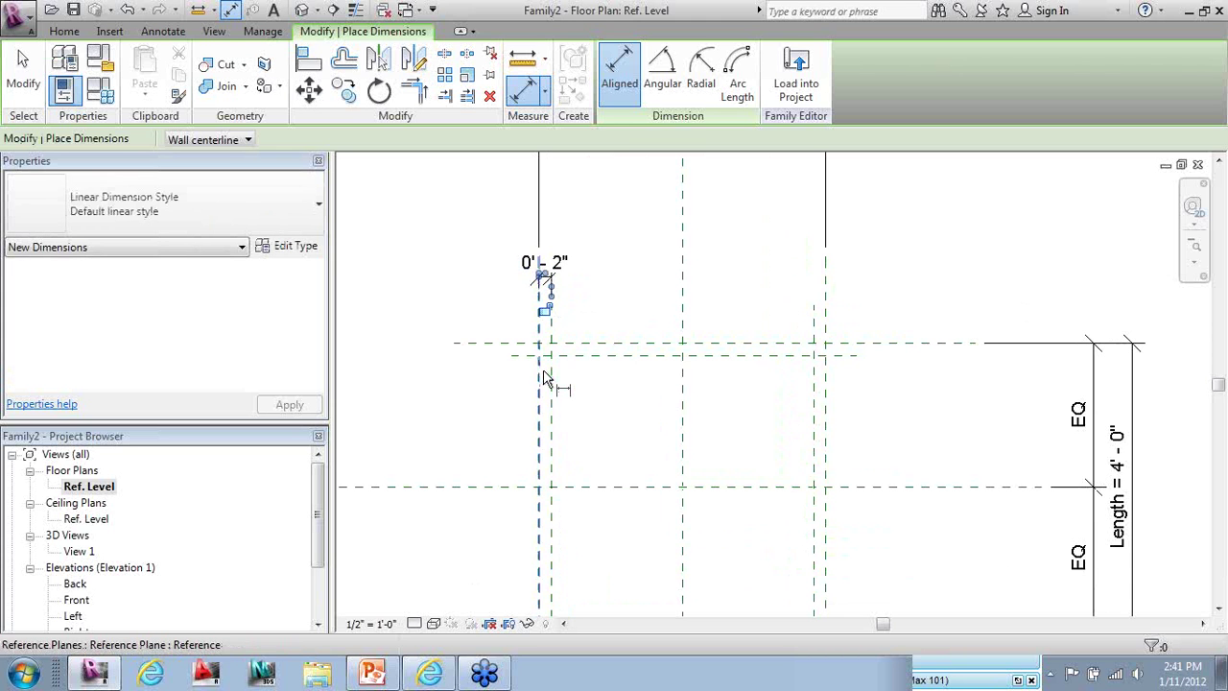
left_click(544, 314)
scroll(431, 335, "down", 1)
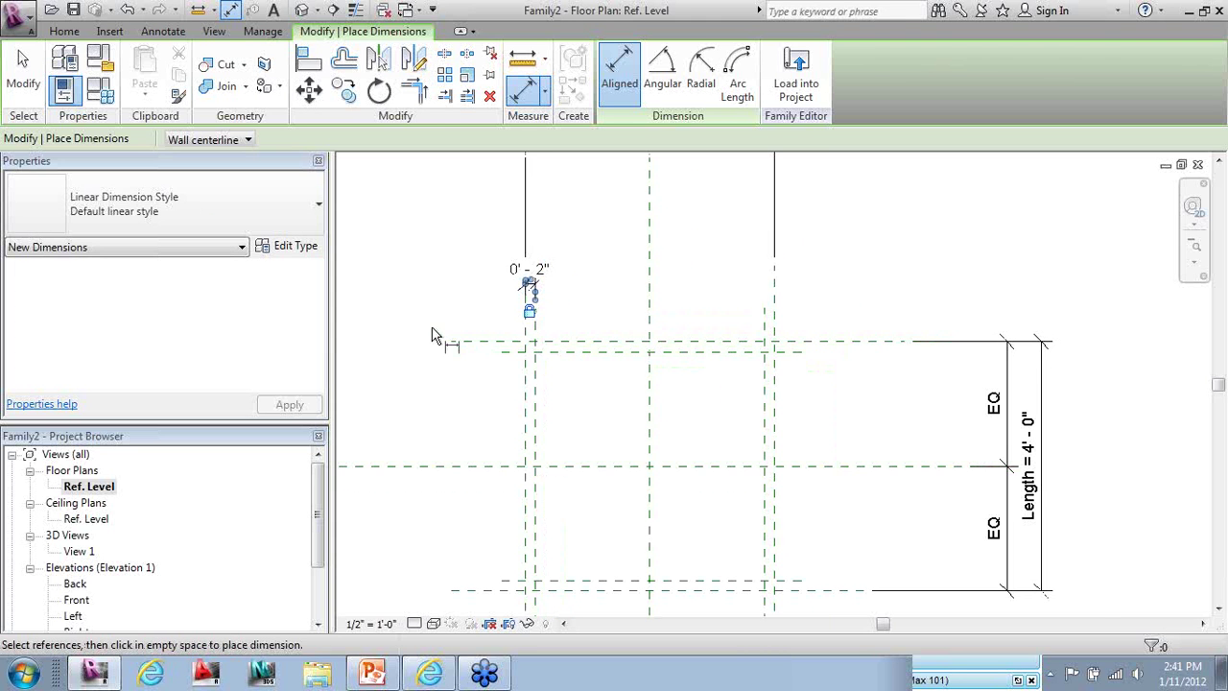
Add the right 0'-2" dimension, cancelling a stray dimension started afterwards
left_click(765, 336)
left_click(774, 335)
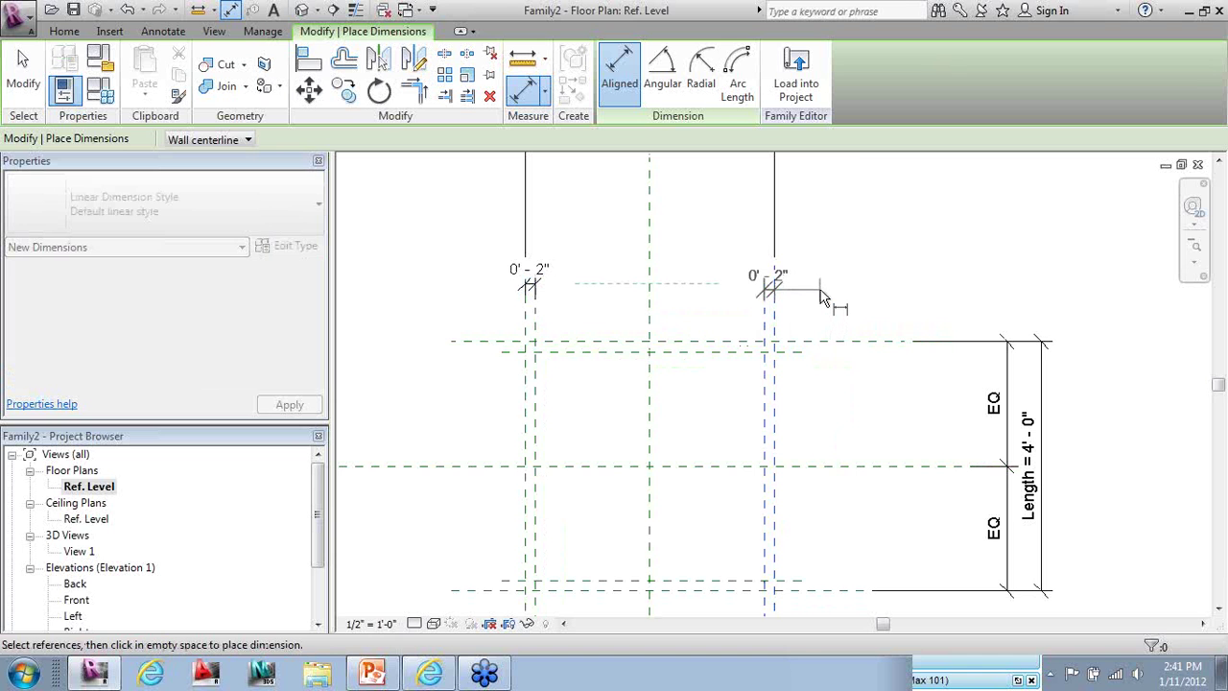
left_click(821, 294)
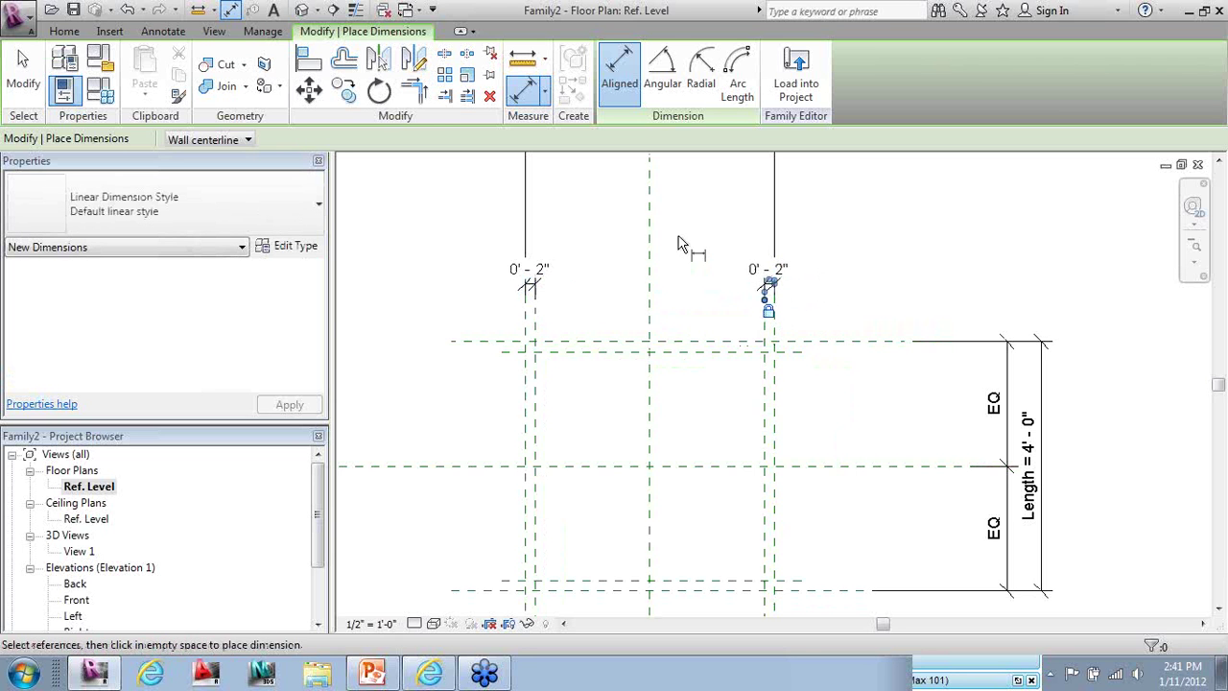
scroll(678, 242, "down", 2)
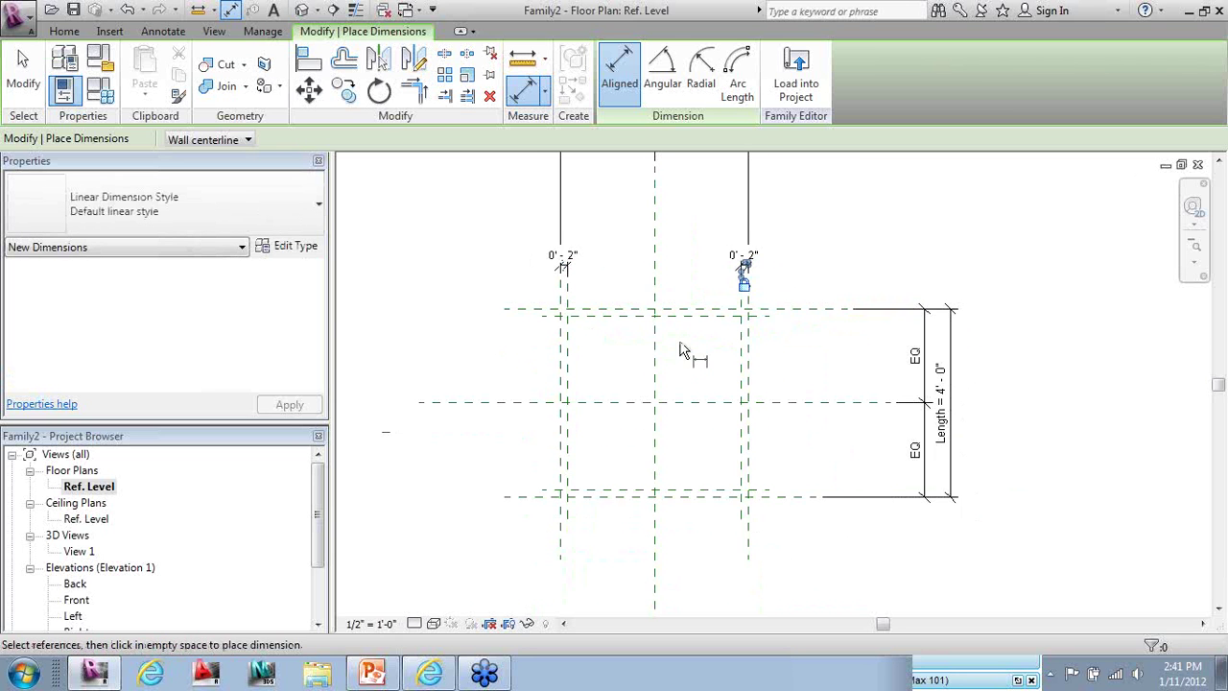
scroll(748, 518, "up", 2)
left_click(747, 513)
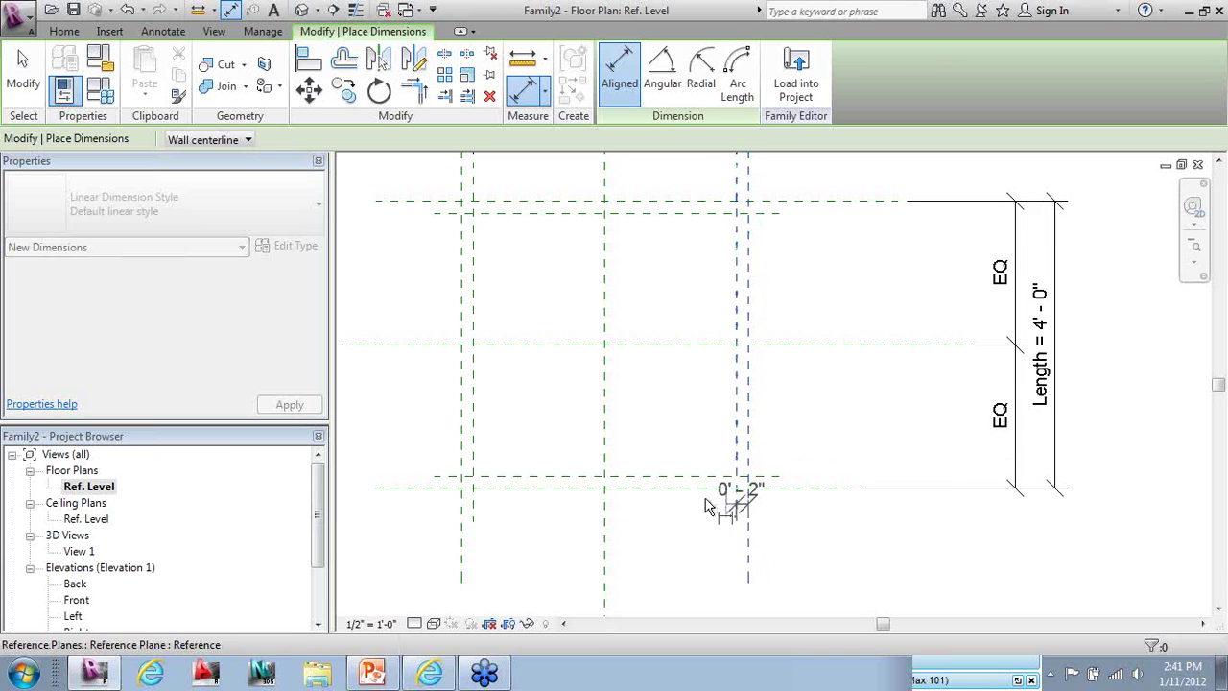
scroll(705, 506, "down", 1)
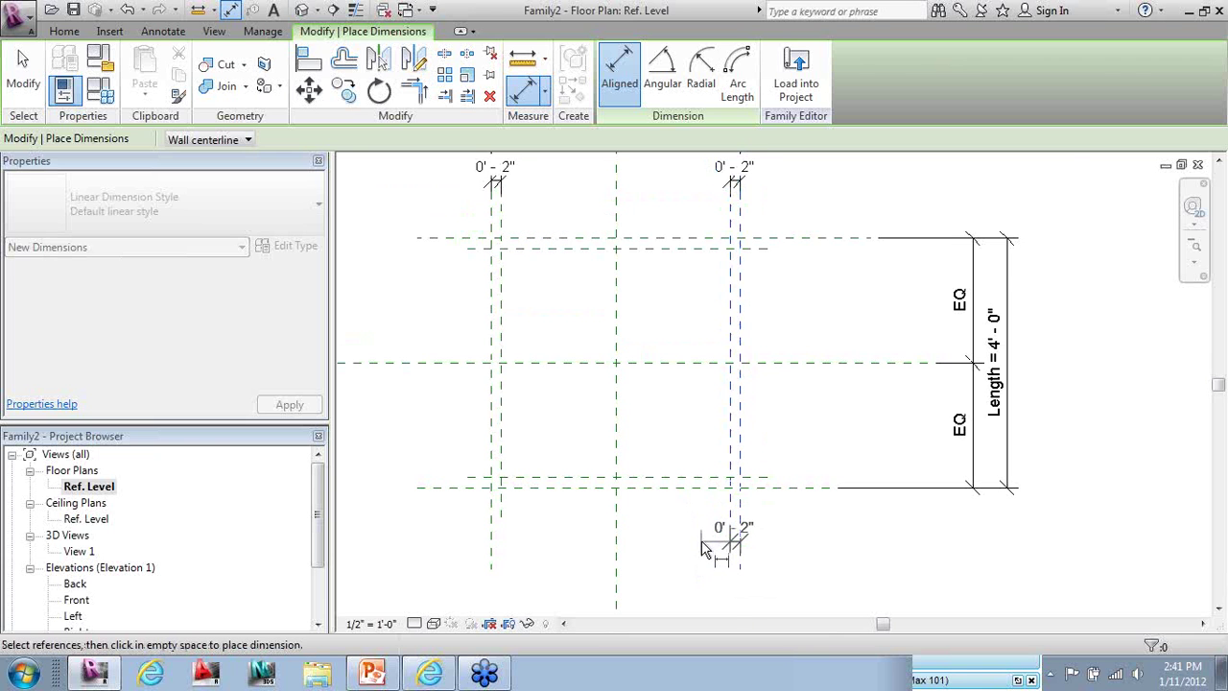
scroll(705, 547, "up", 1)
key("Escape")
scroll(1088, 540, "down", 1)
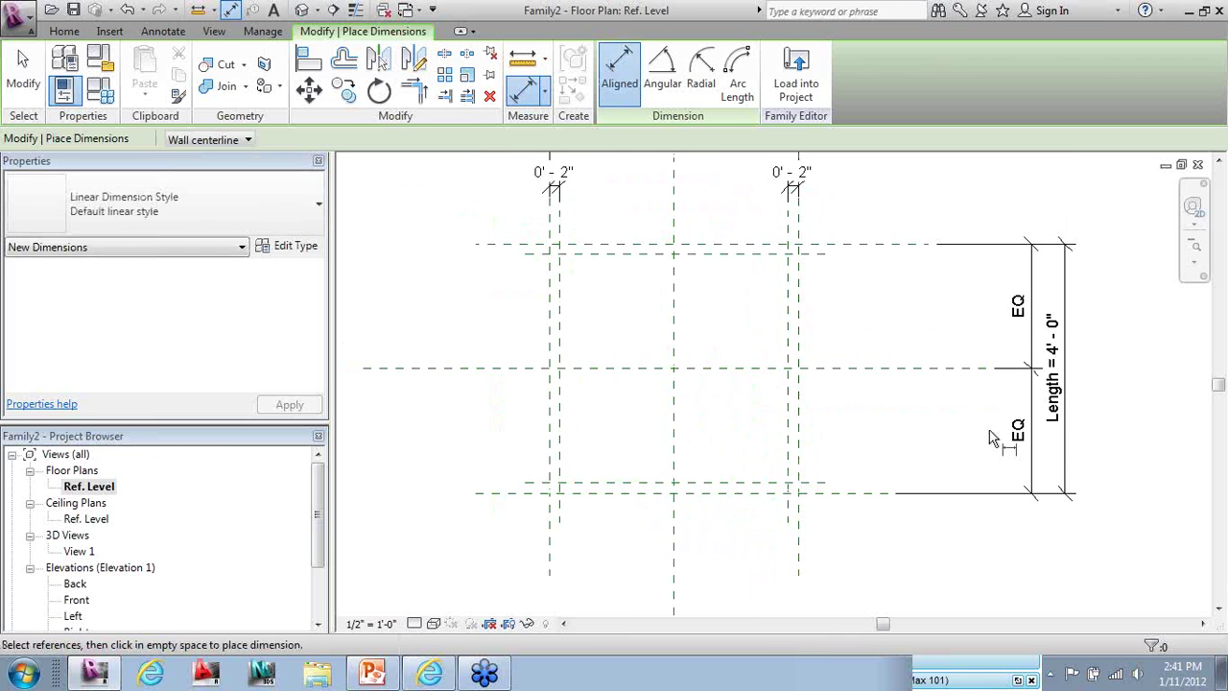
Add top and bottom 0'-2" dimensions between the horizontal plane pairs, then finish
left_click(831, 246)
left_click(815, 253)
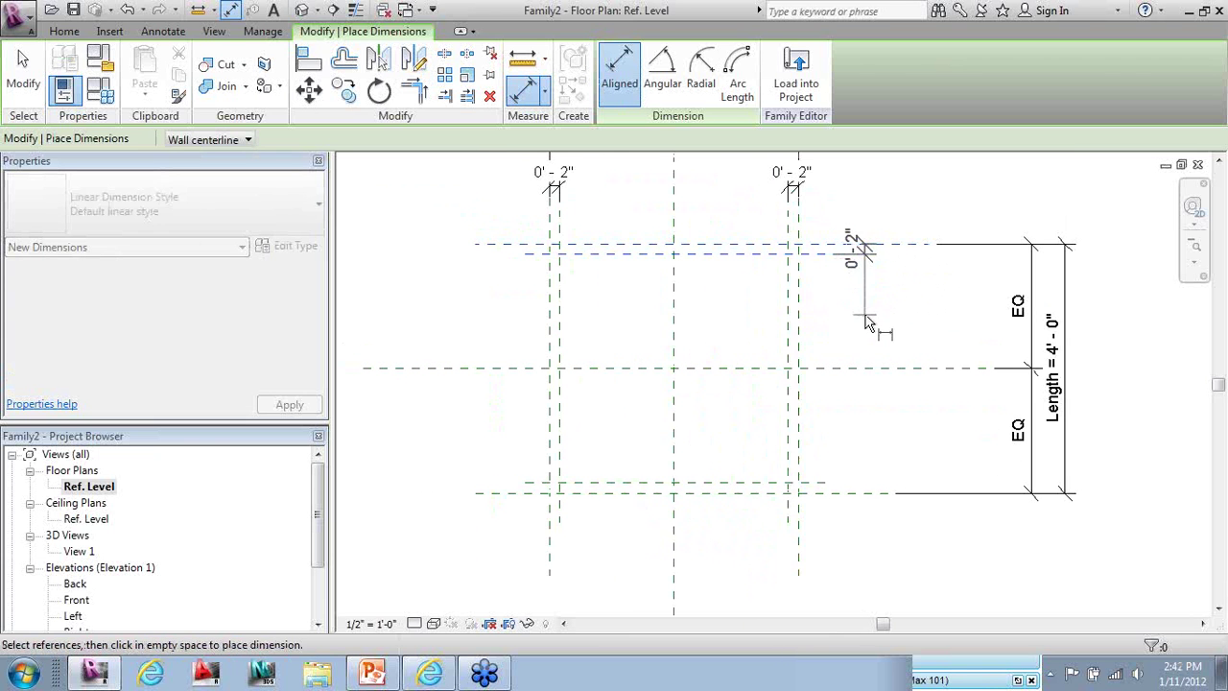
left_click(863, 398)
left_click(827, 493)
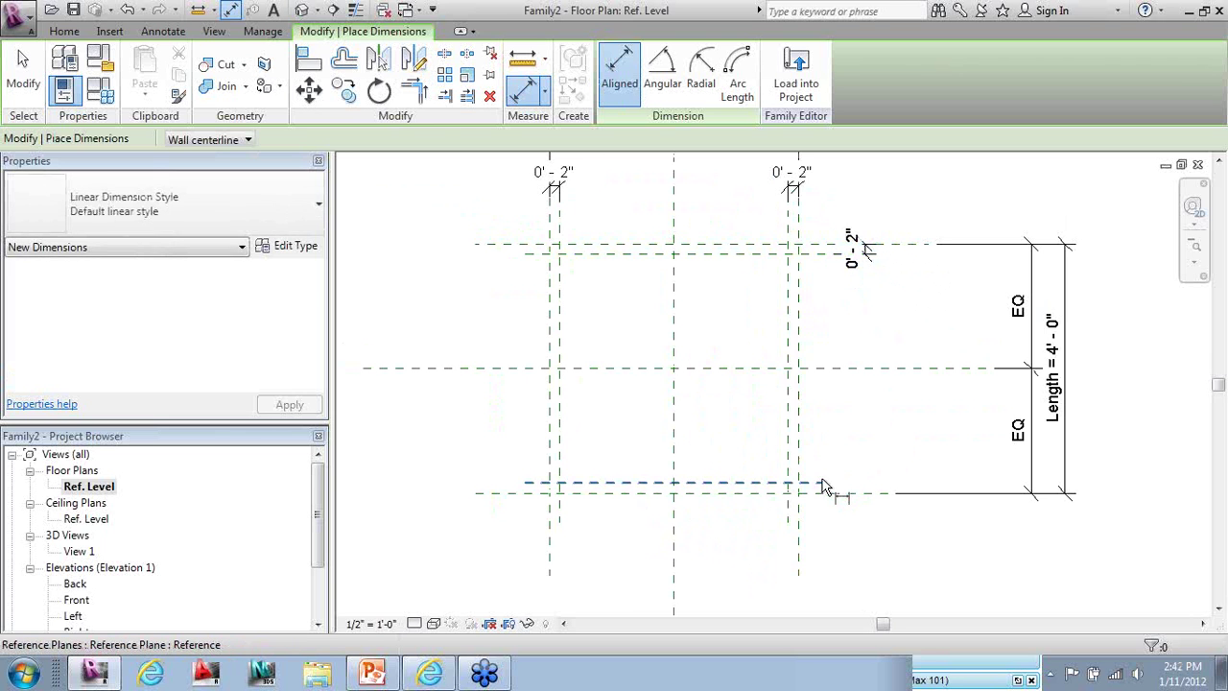
left_click(816, 482)
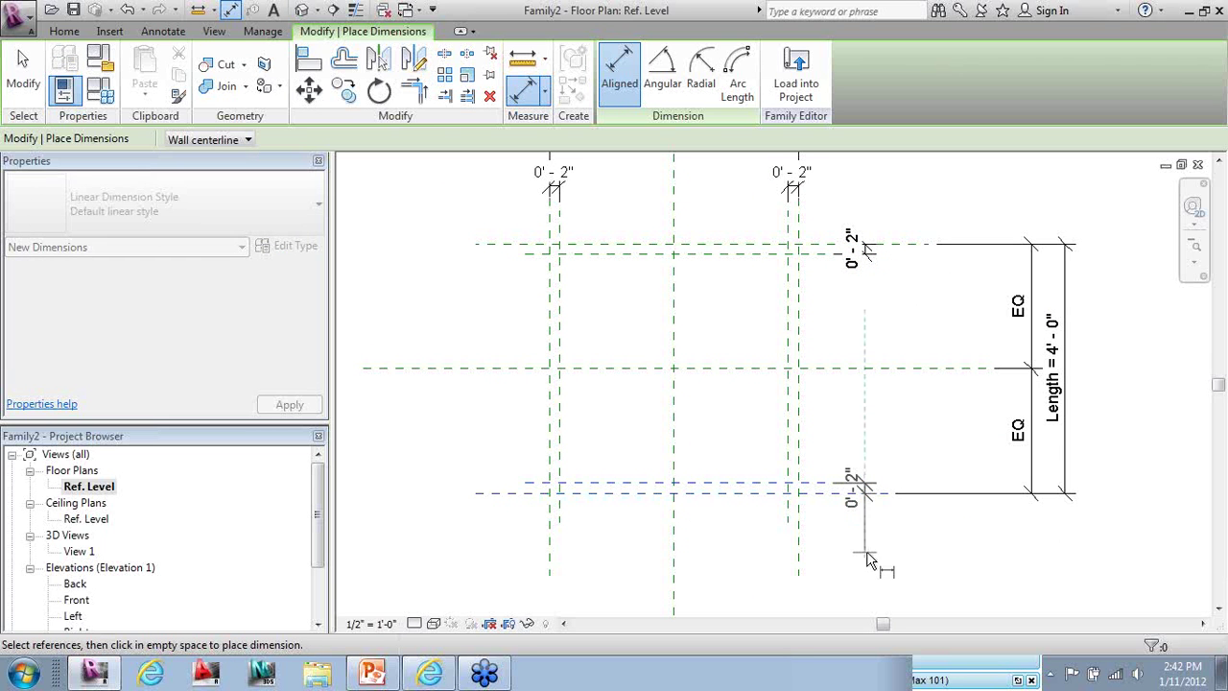
left_click(866, 508)
left_click(23, 67)
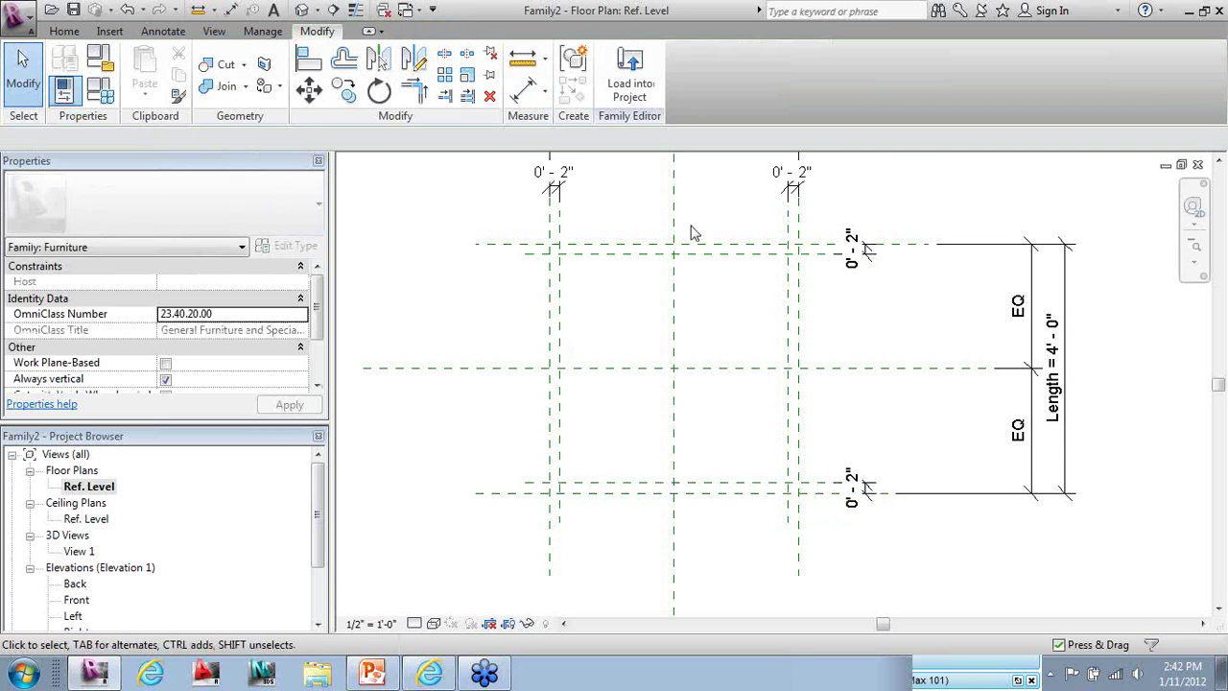
left_click(863, 264)
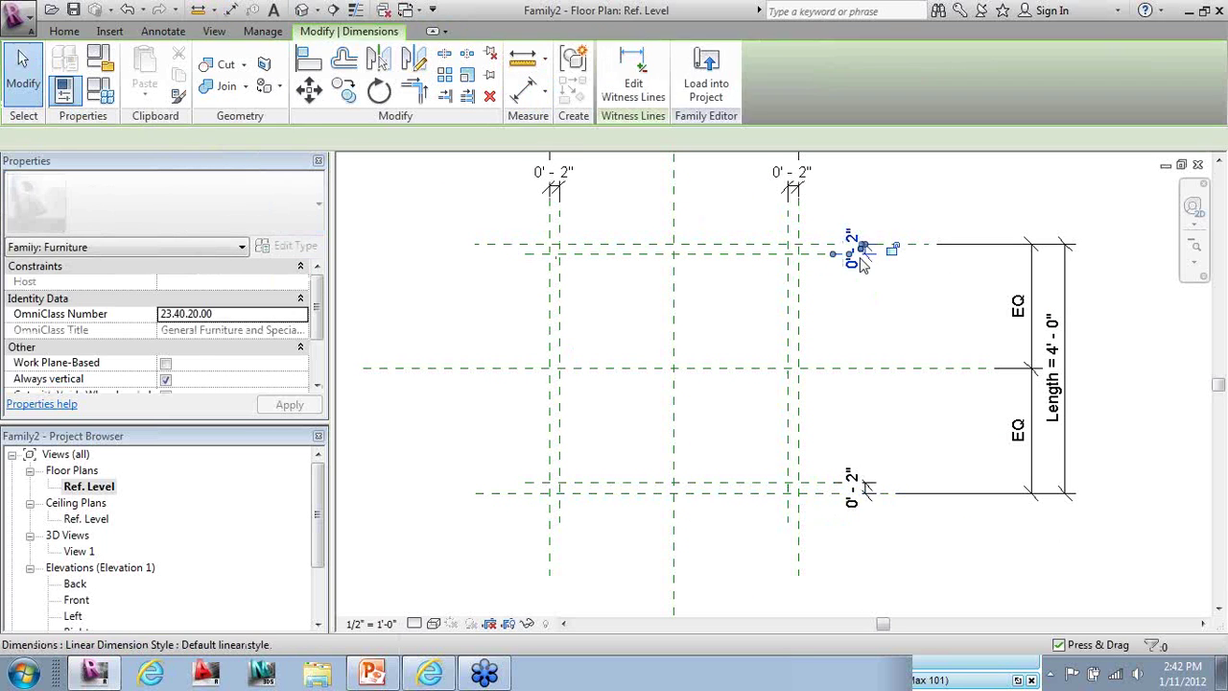
left_click(869, 494)
left_click(871, 540)
scroll(751, 538, "down", 1)
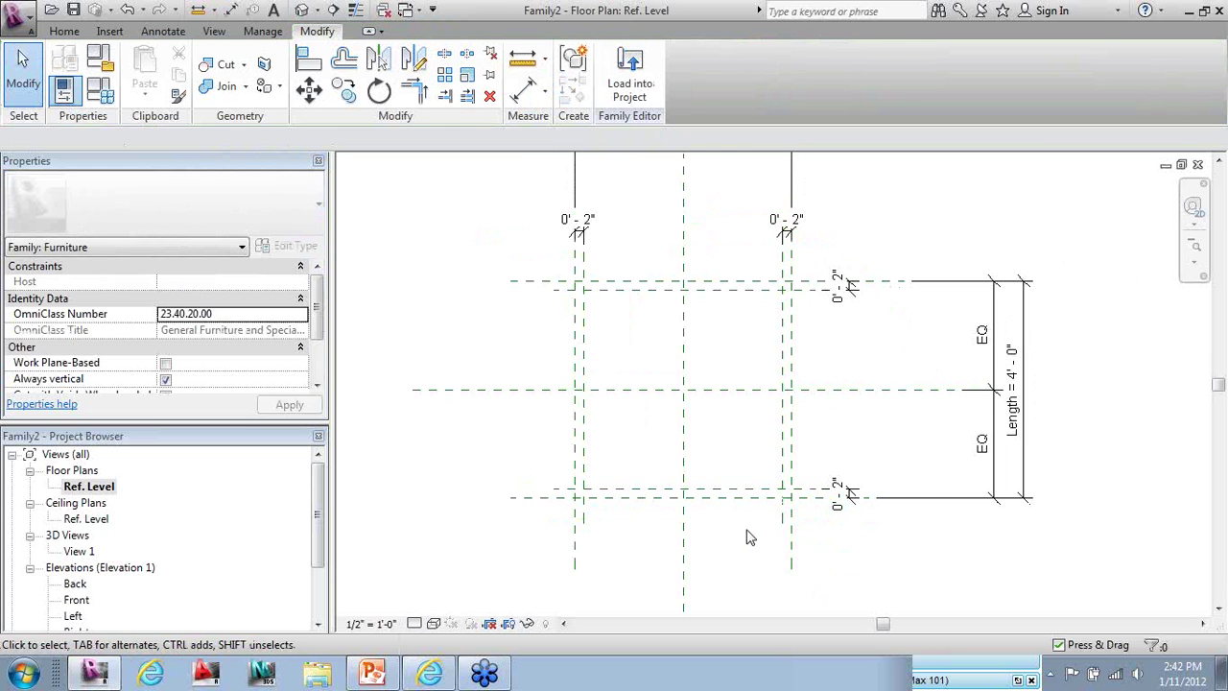
Zoom the plan out to bring the Width and Length dimensions into view
scroll(750, 525, "down", 2)
scroll(924, 204, "up", 1)
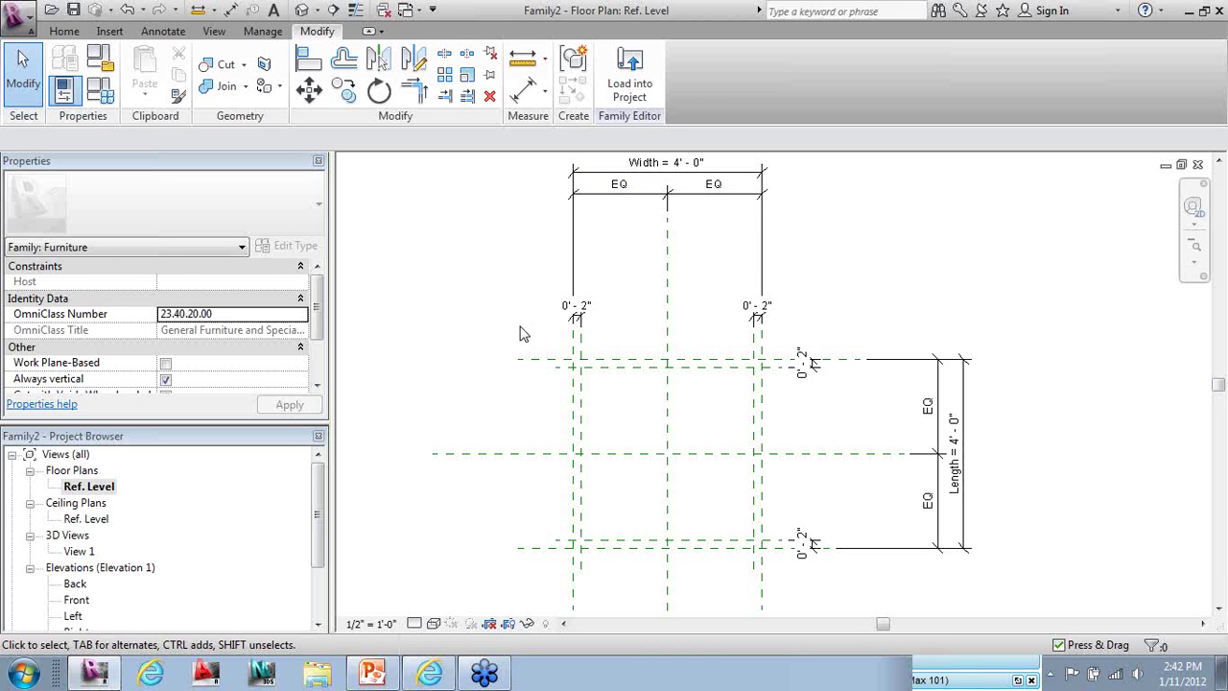
scroll(401, 245, "down", 1)
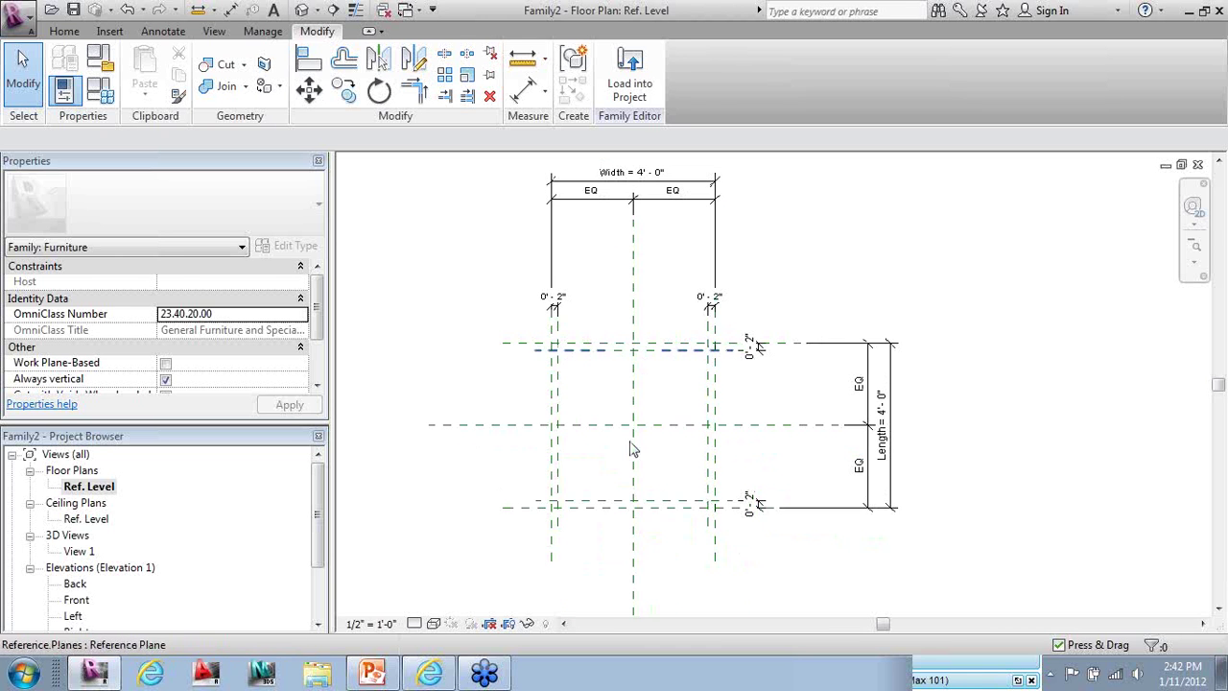
In Family Types, flex the table to Width 6', Length 6', Height 2' 6" and apply
left_click(100, 89)
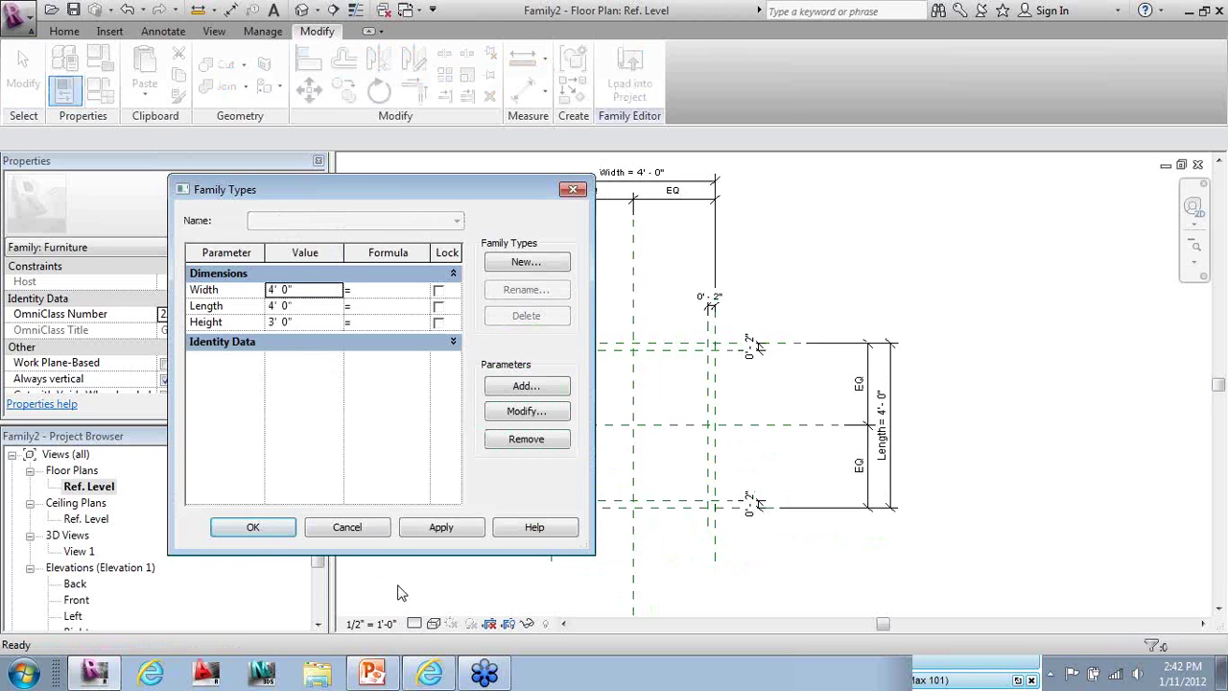
left_click_drag(393, 201, 259, 192)
left_click(199, 281)
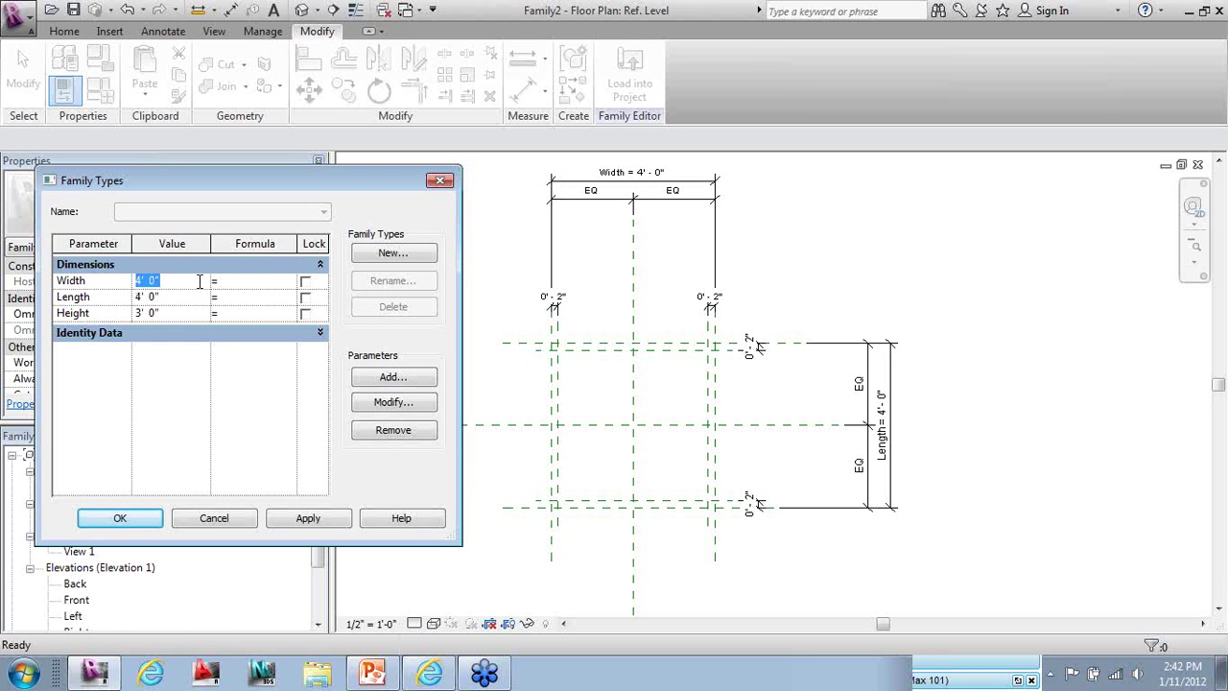
type("6'")
left_click(189, 296)
type("6'")
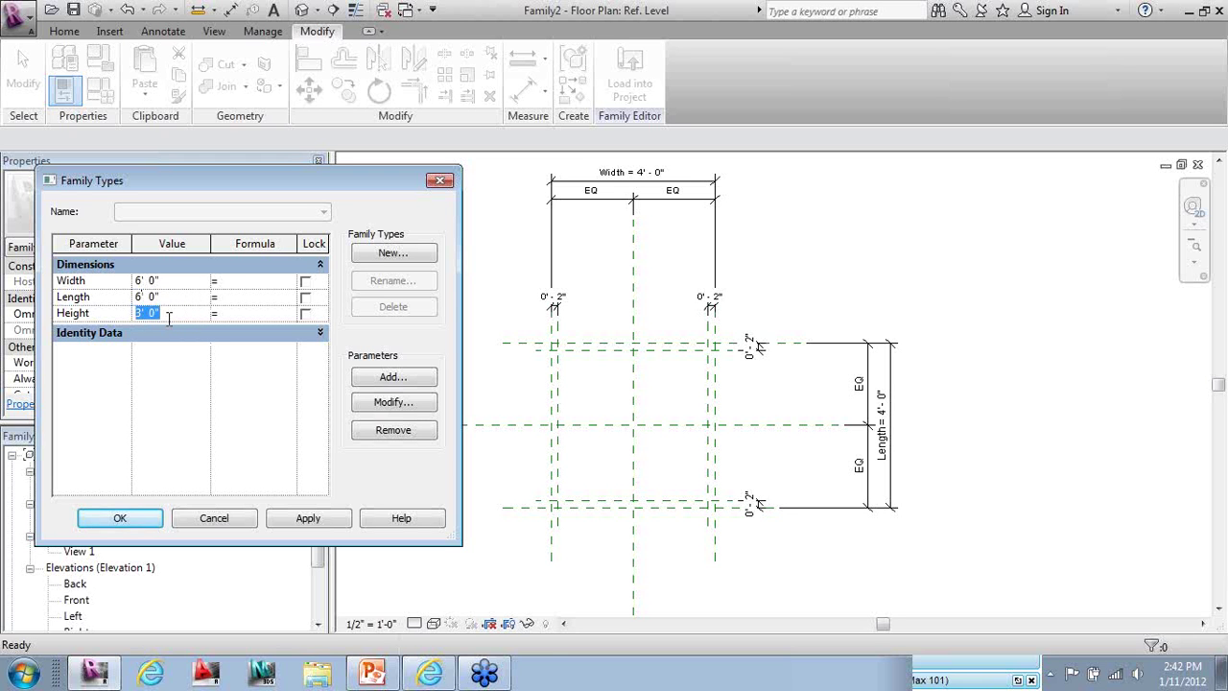
type("2' 6")
left_click(307, 518)
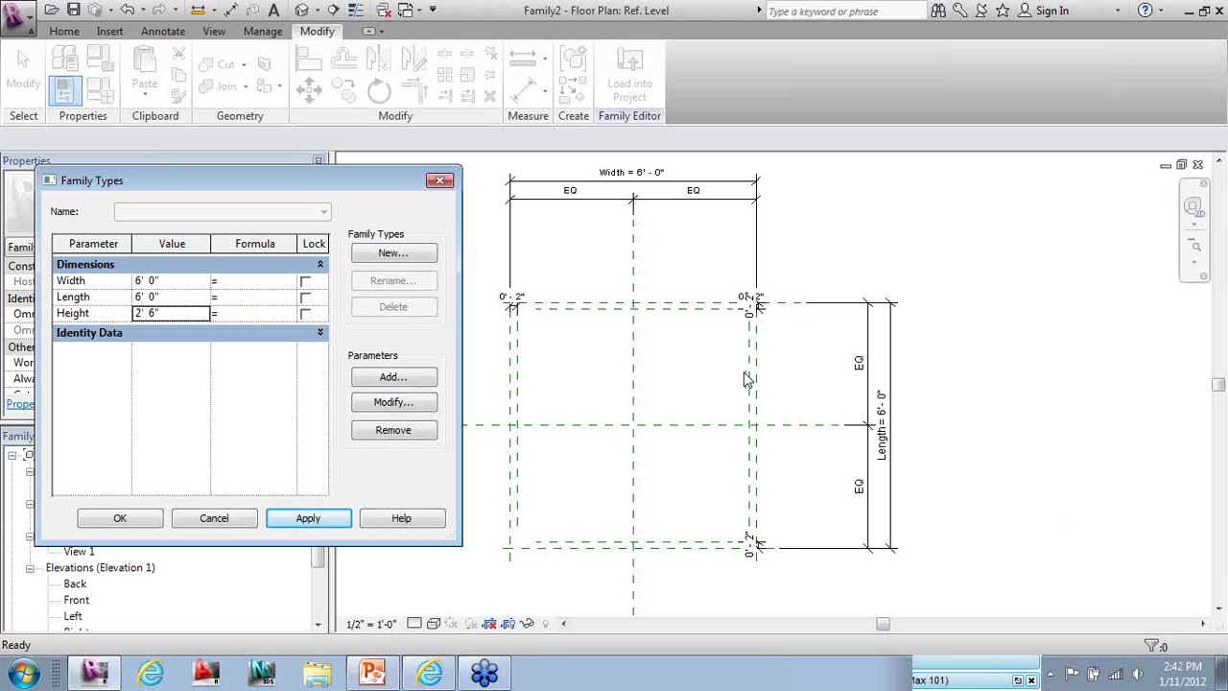
Restore Width and Length to 4' and Height to 3, then confirm
left_click(176, 283)
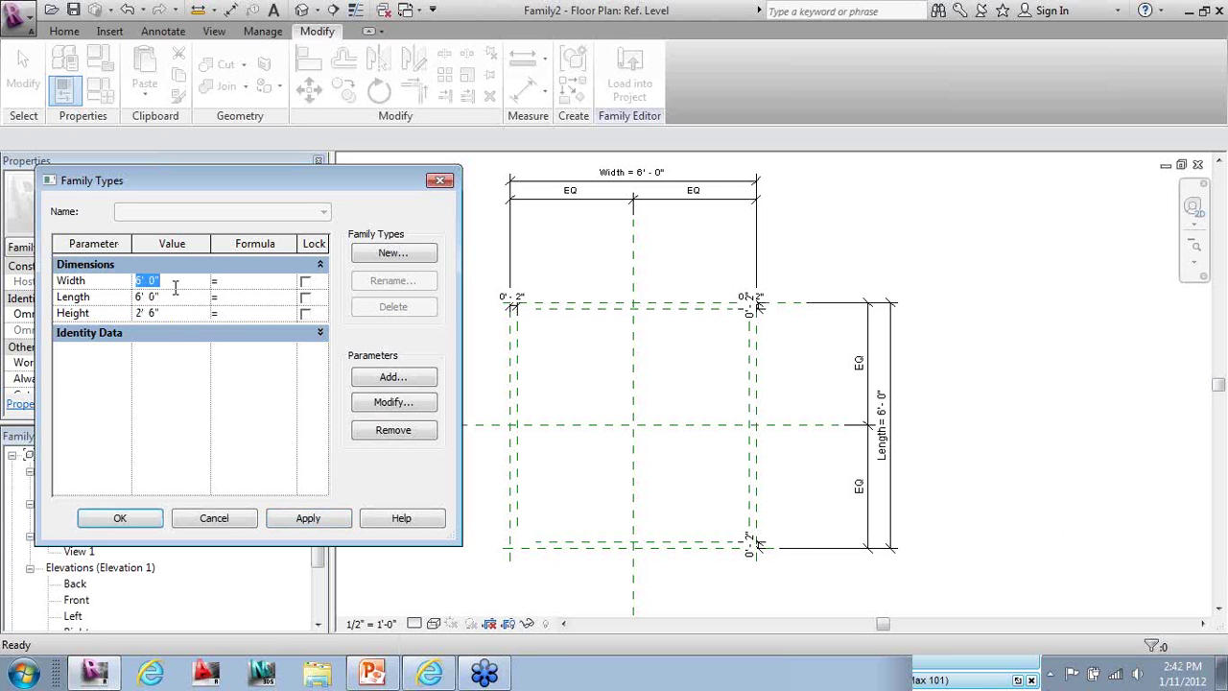
type("4'")
left_click(152, 296)
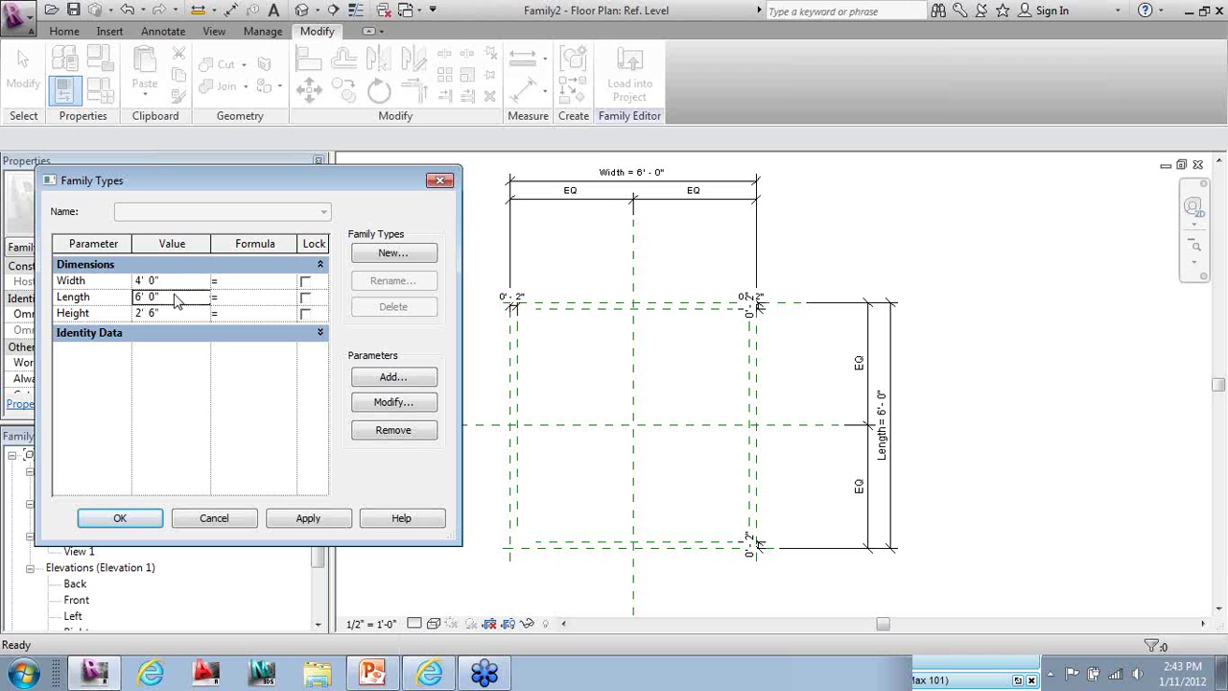
type("4'")
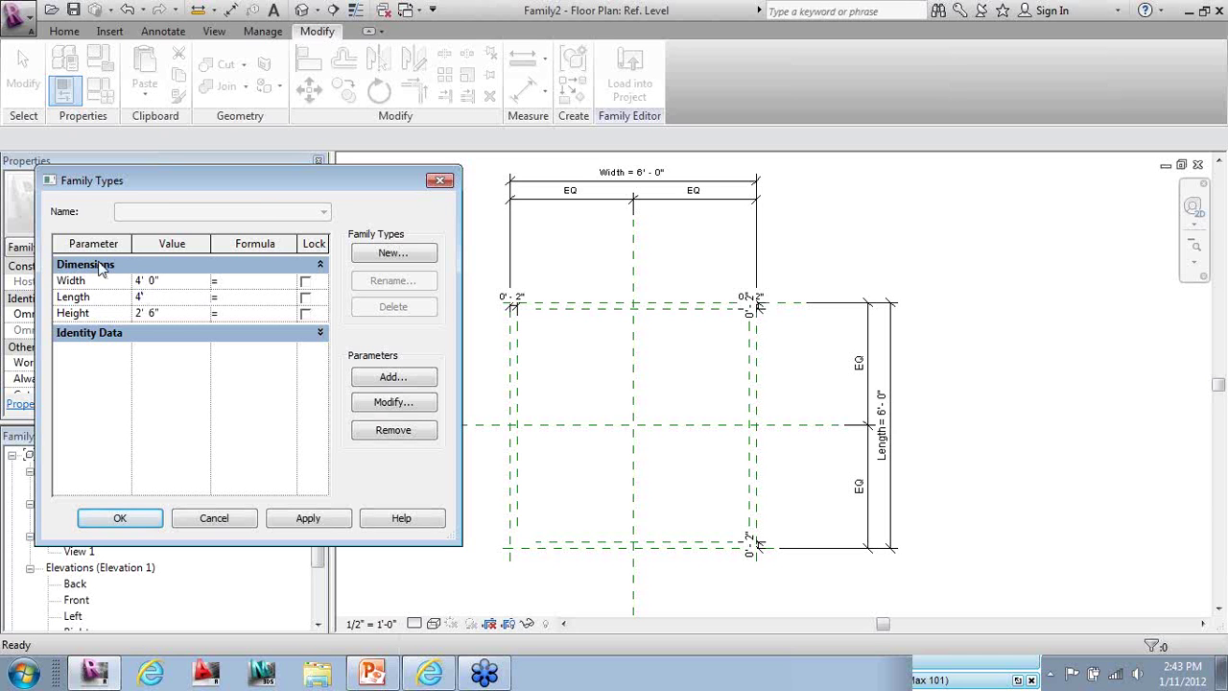
left_click(191, 318)
type("3")
left_click(131, 518)
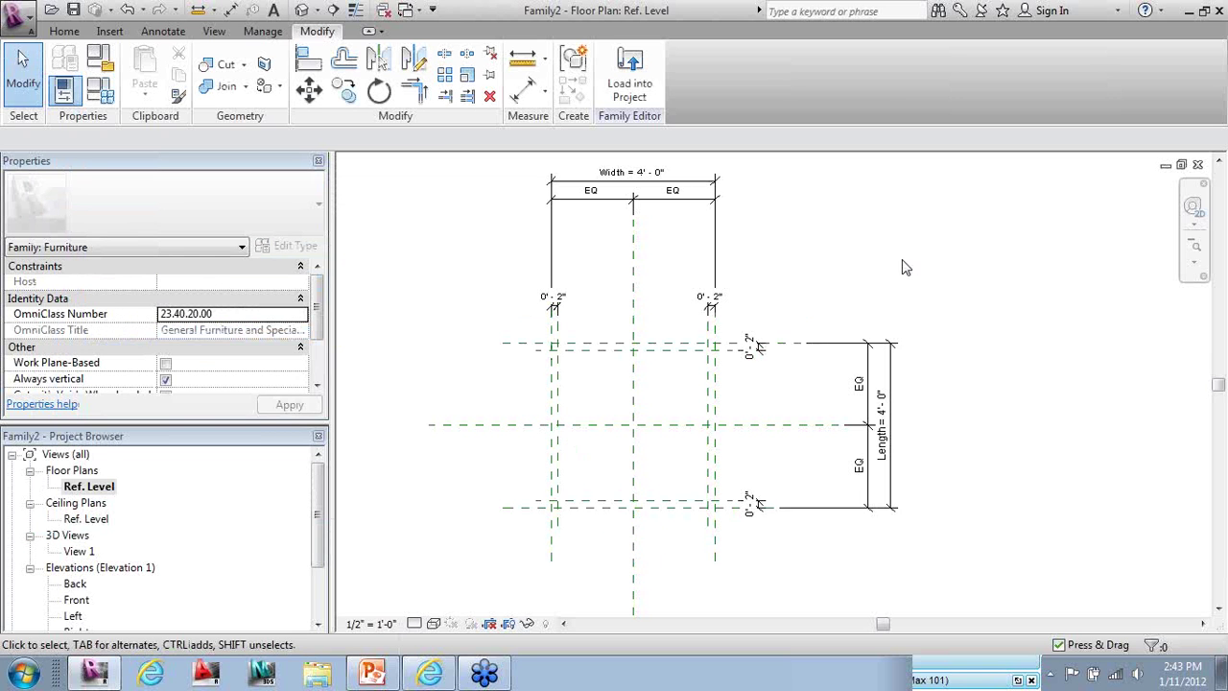
Pick the left, top, right and bottom planes with a 2" offset to create inner leg planes
scroll(589, 447, "up", 1)
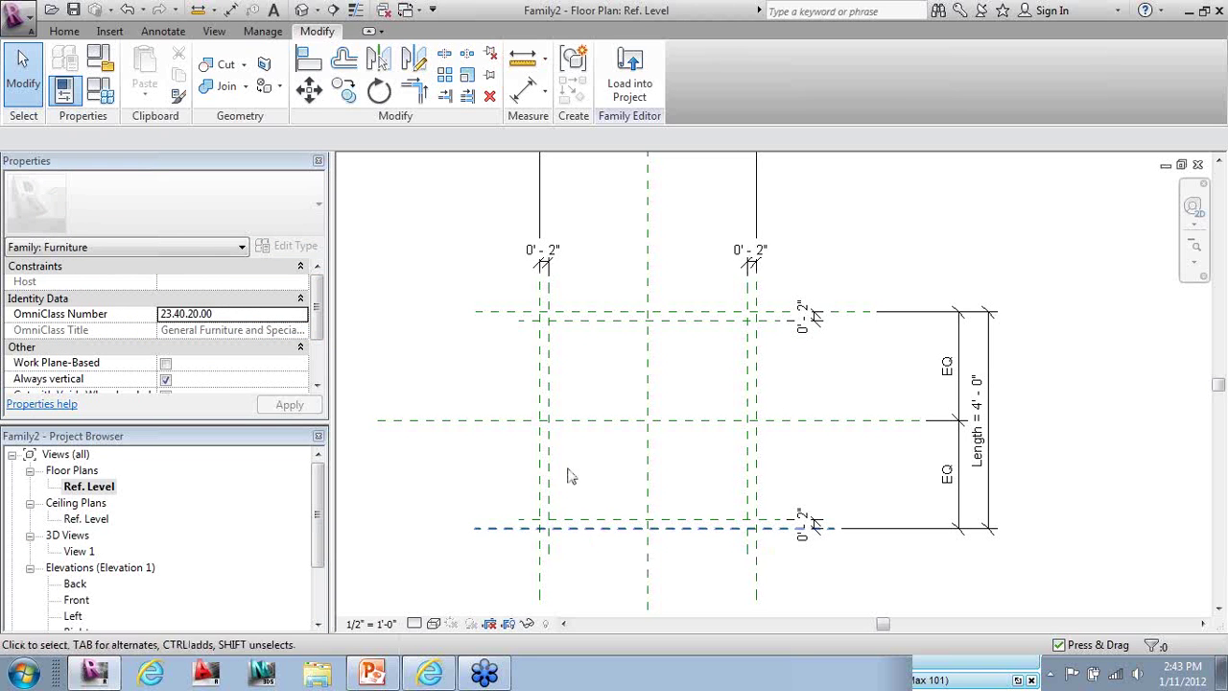
left_click(554, 358)
left_click(573, 101)
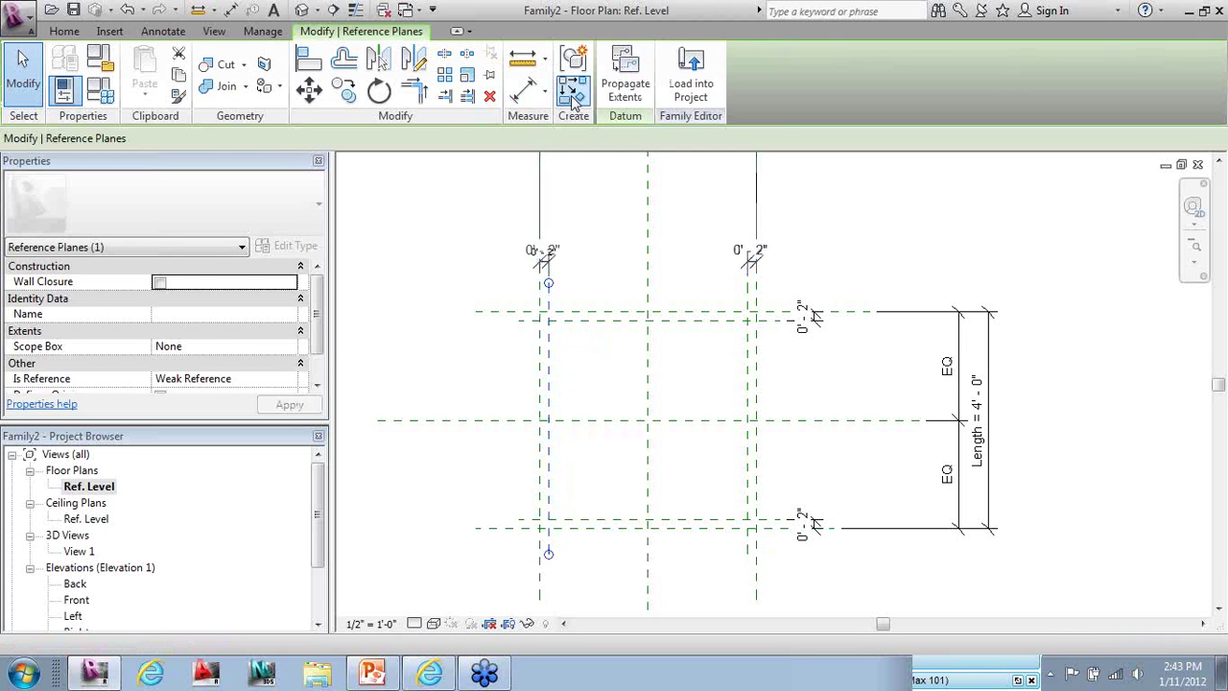
left_click(629, 55)
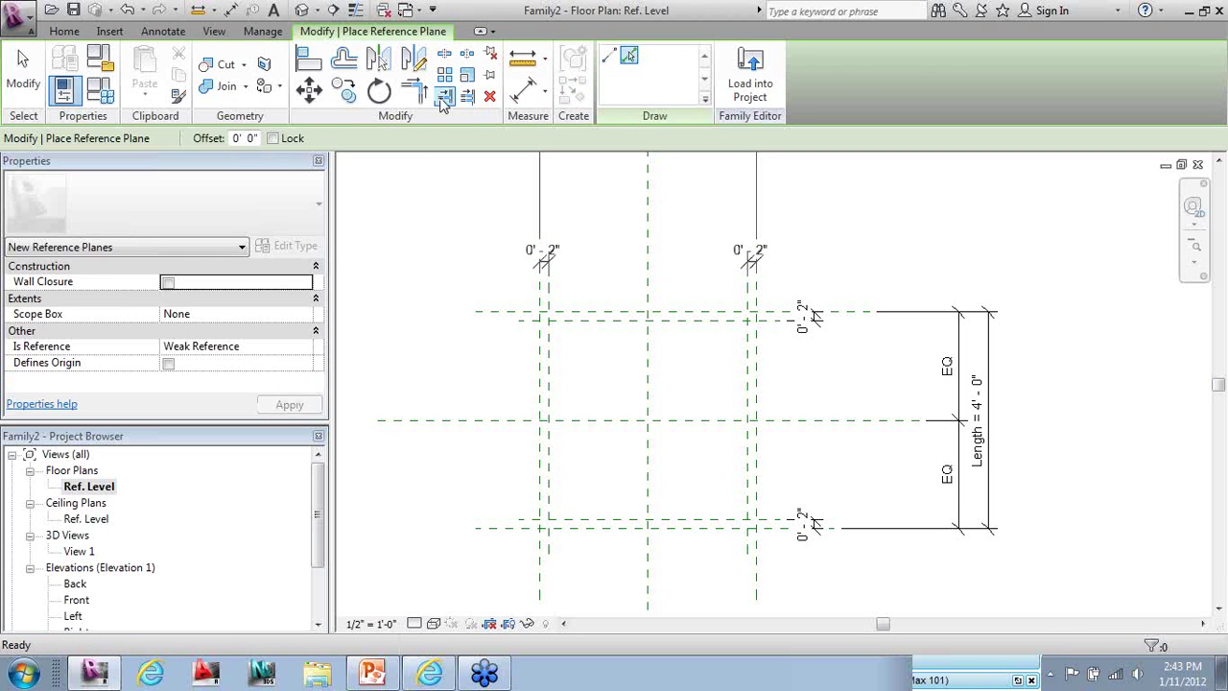
double_click(252, 138)
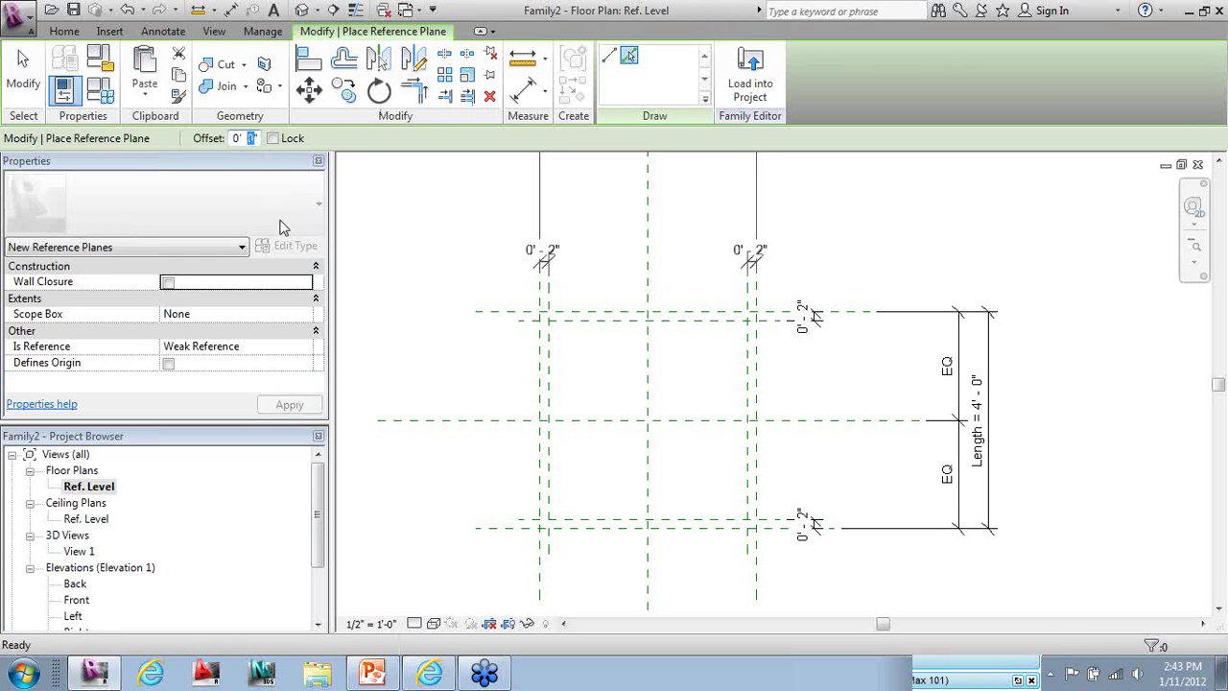
type("2")
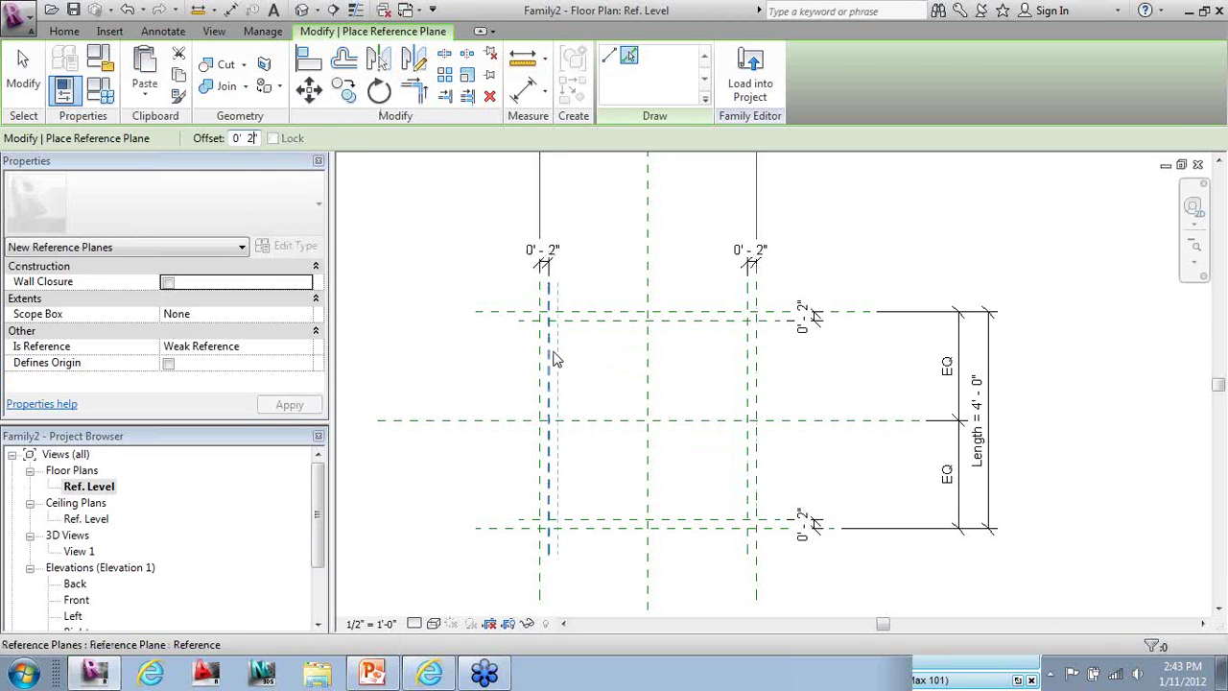
left_click(554, 358)
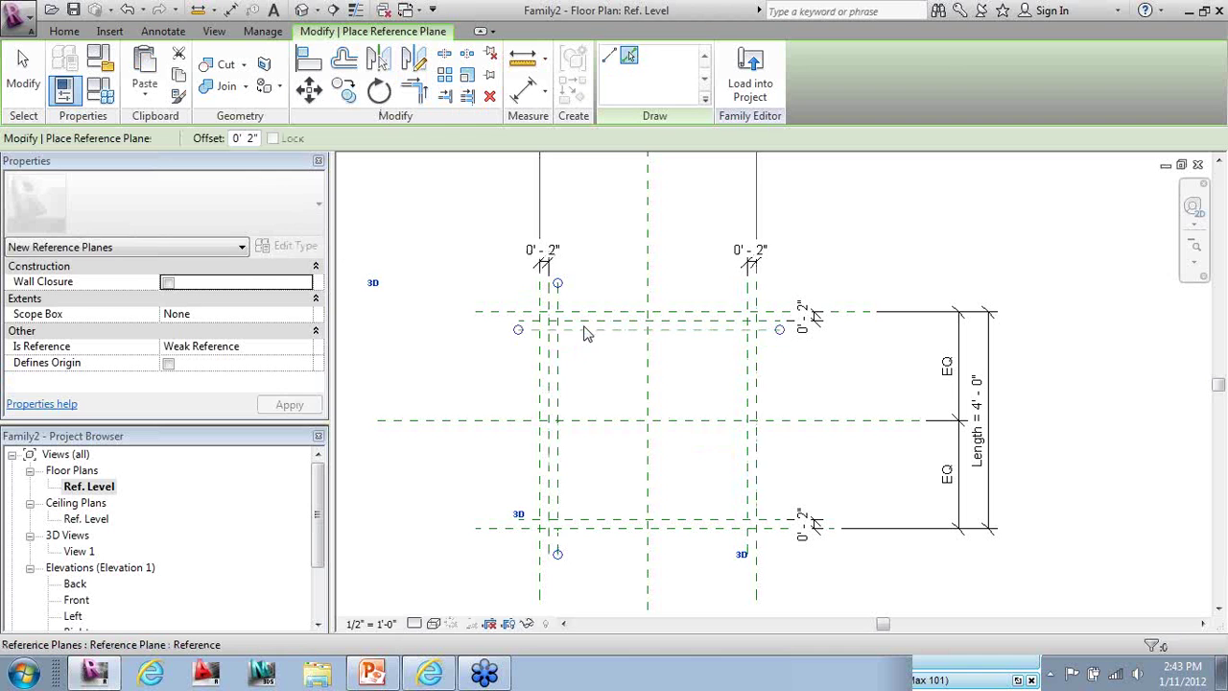
left_click(587, 333)
left_click(749, 370)
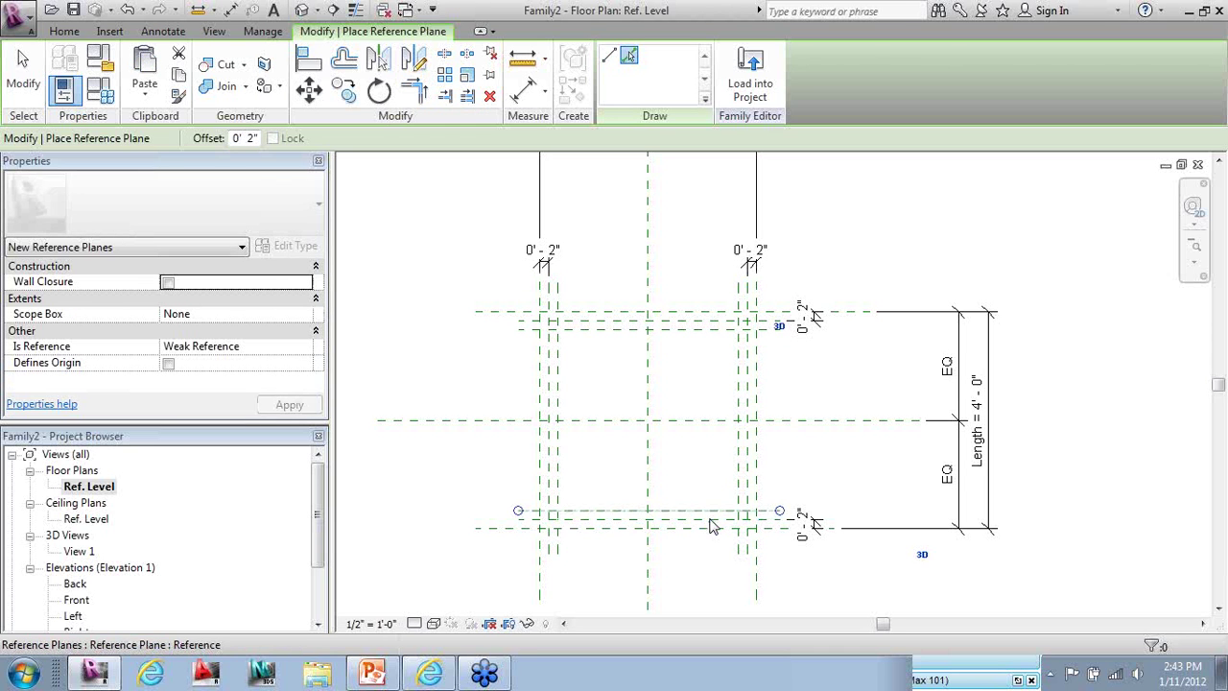
left_click(719, 524)
key("Escape")
key("Escape")
Pull in both ends of the upper inner plane and the top of an inner vertical plane
scroll(523, 335, "up", 4)
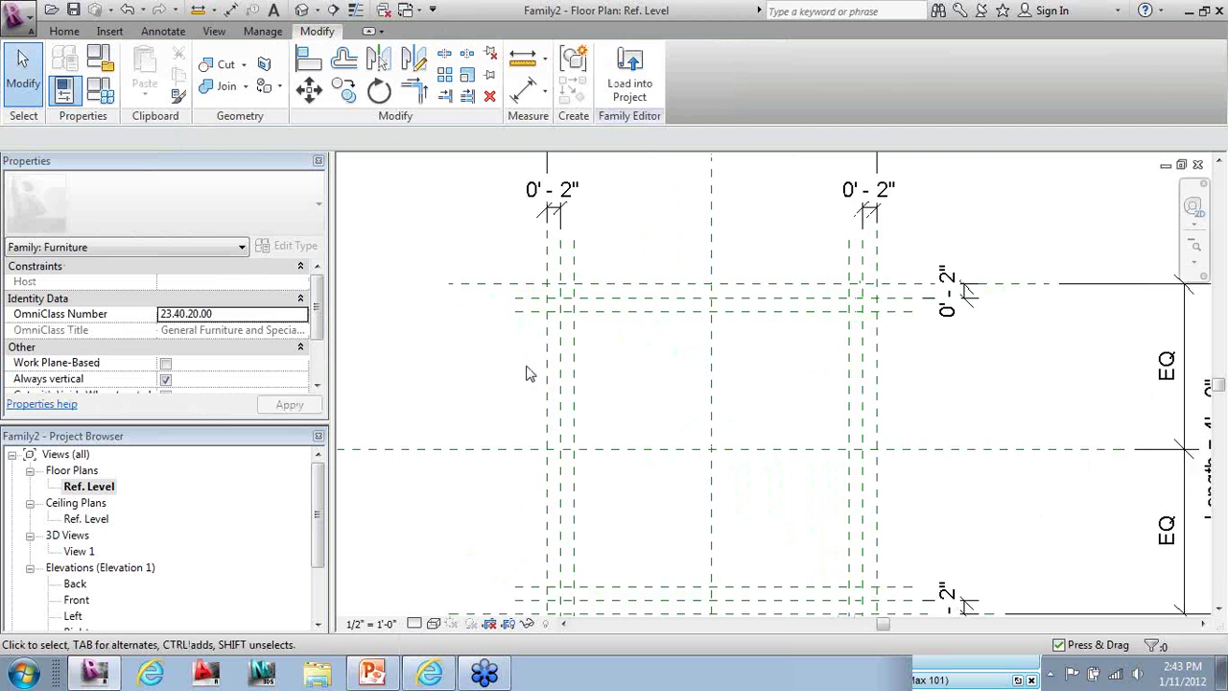
left_click(527, 309)
left_click_drag(513, 308, 538, 309)
left_click_drag(1033, 309, 1013, 308)
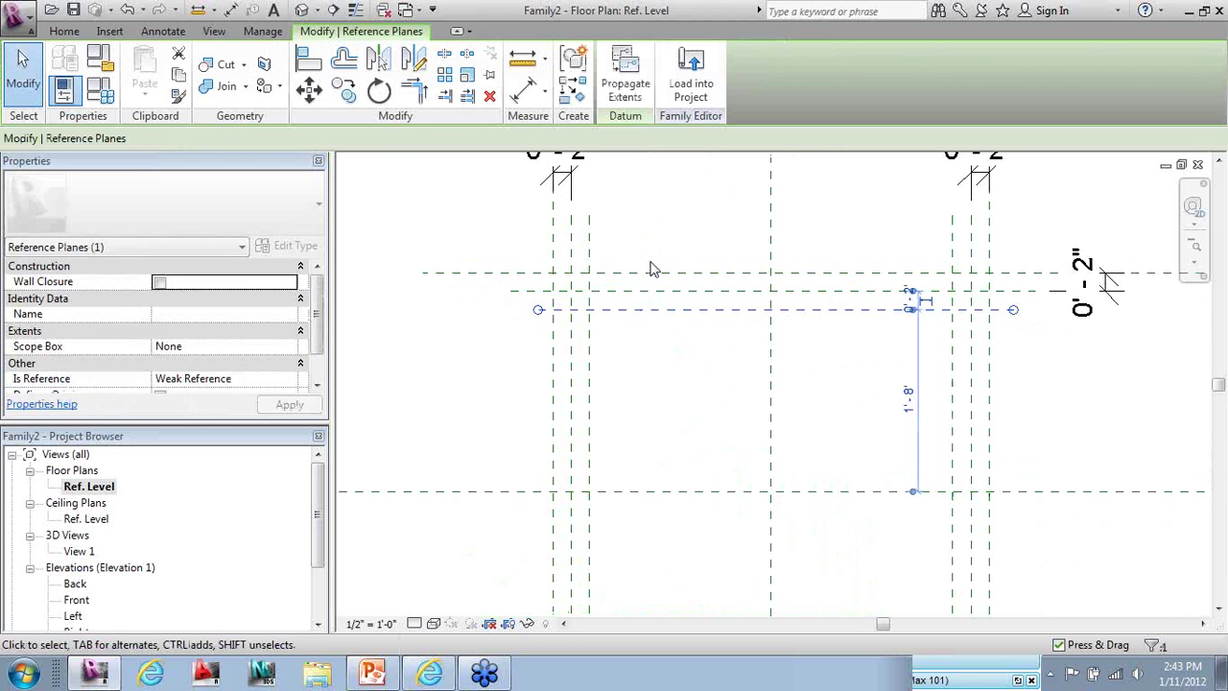
left_click(589, 223)
left_click_drag(590, 225, 591, 255)
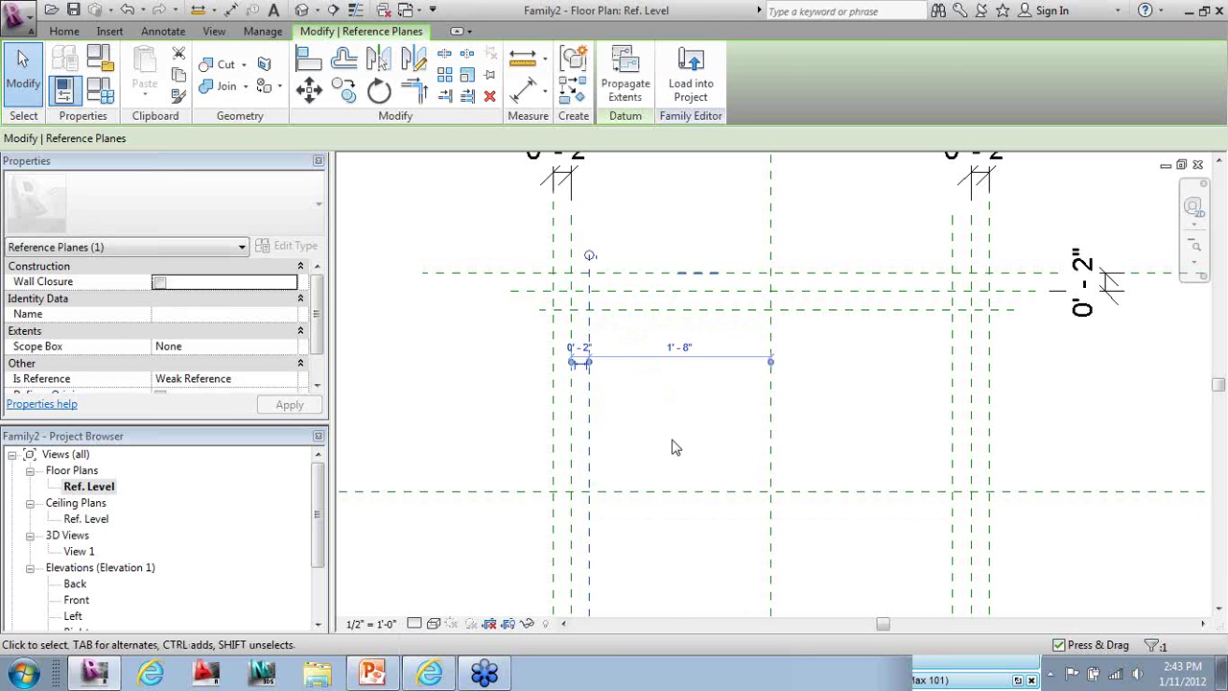
left_click(672, 447)
scroll(375, 335, "down", 2)
scroll(658, 313, "up", 1)
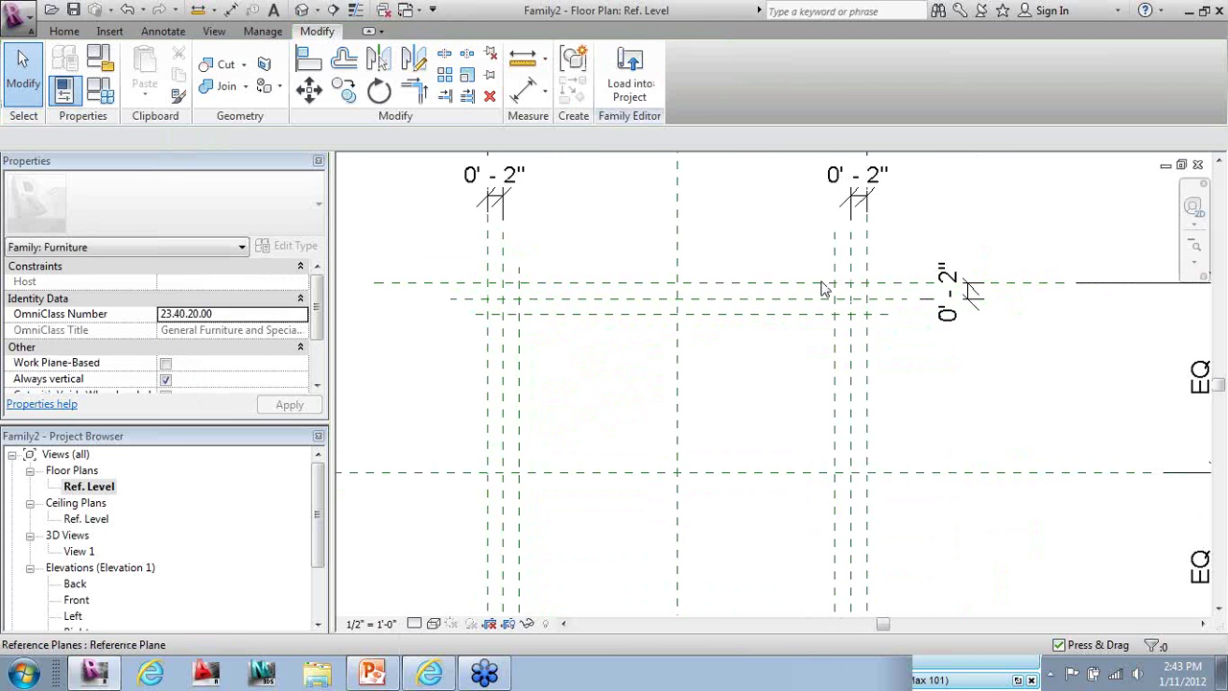
Shorten the right and left inner planes' lower ends and the lower horizontal plane's right end
left_click(836, 265)
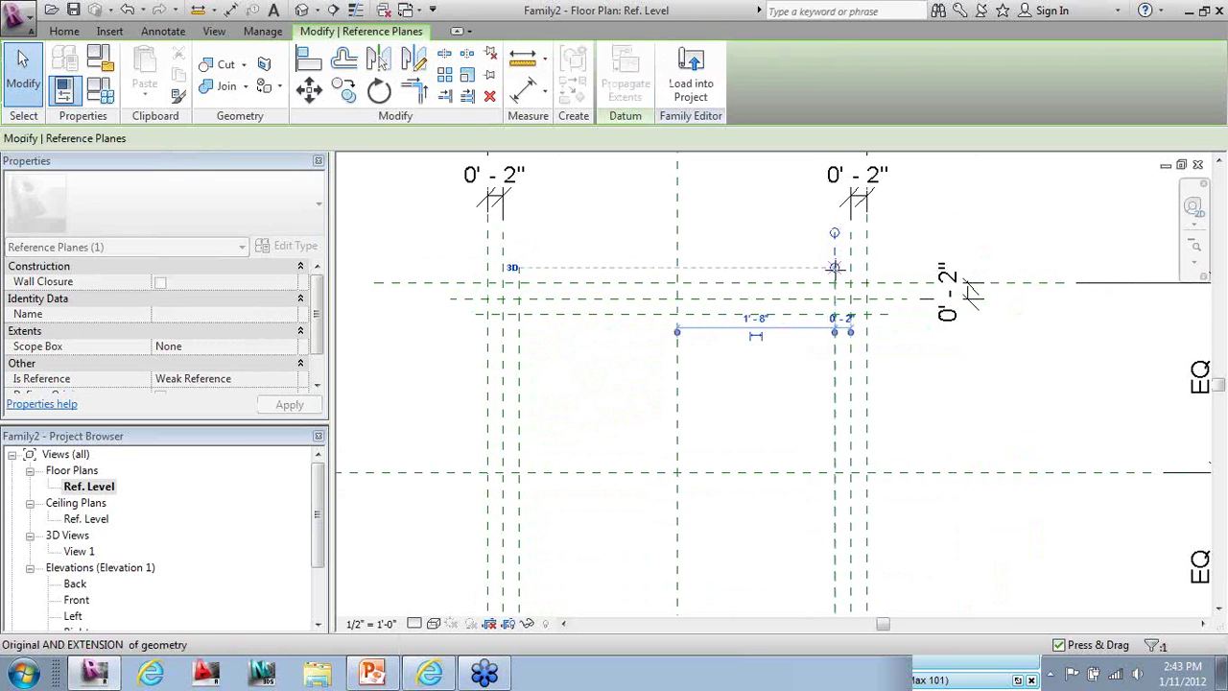
scroll(712, 220, "down", 2)
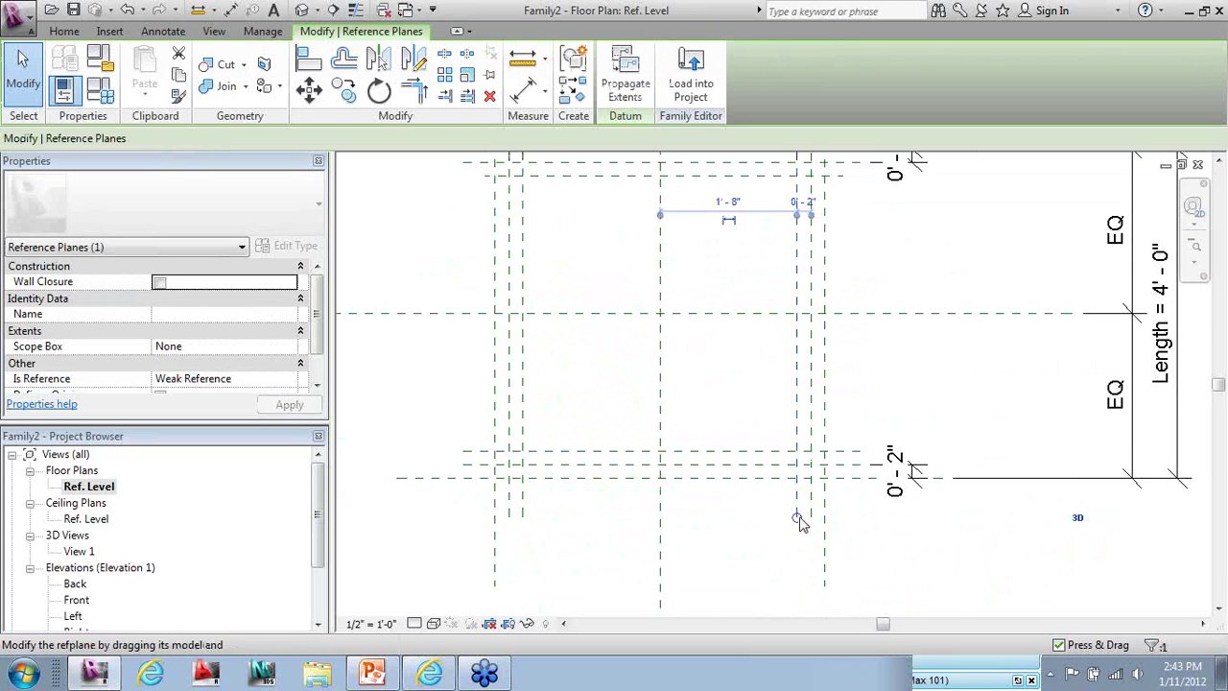
left_click_drag(797, 516, 796, 495)
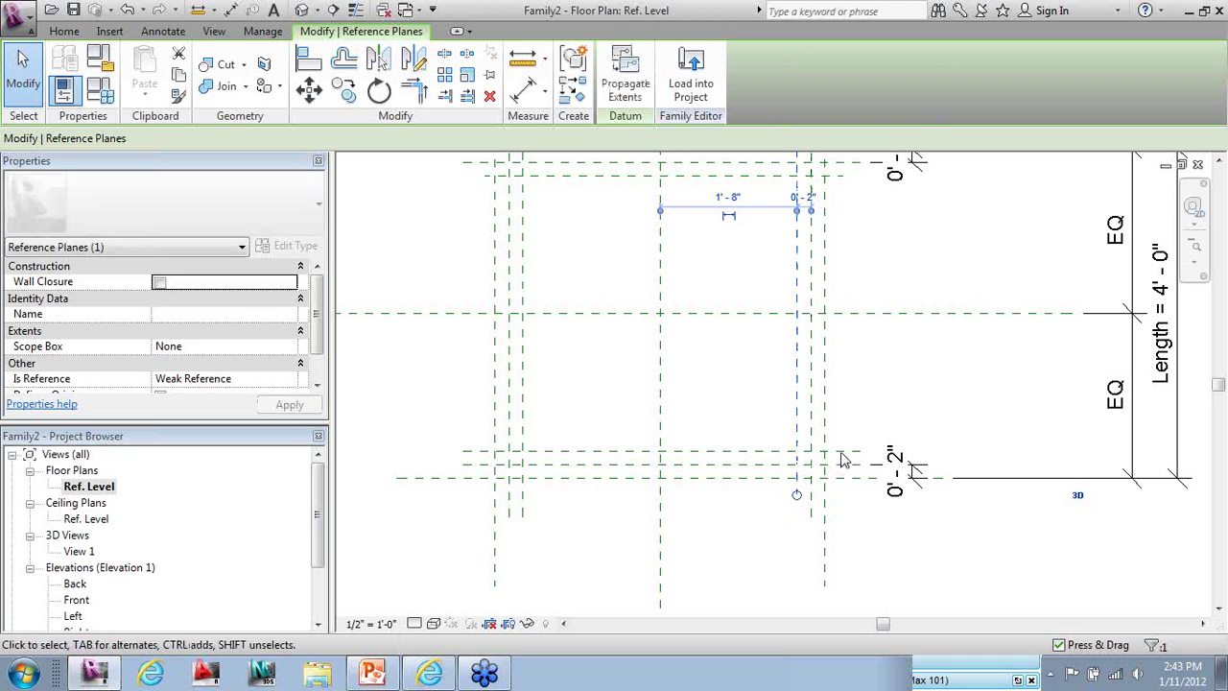
left_click(858, 455)
left_click_drag(859, 453, 842, 451)
left_click(522, 501)
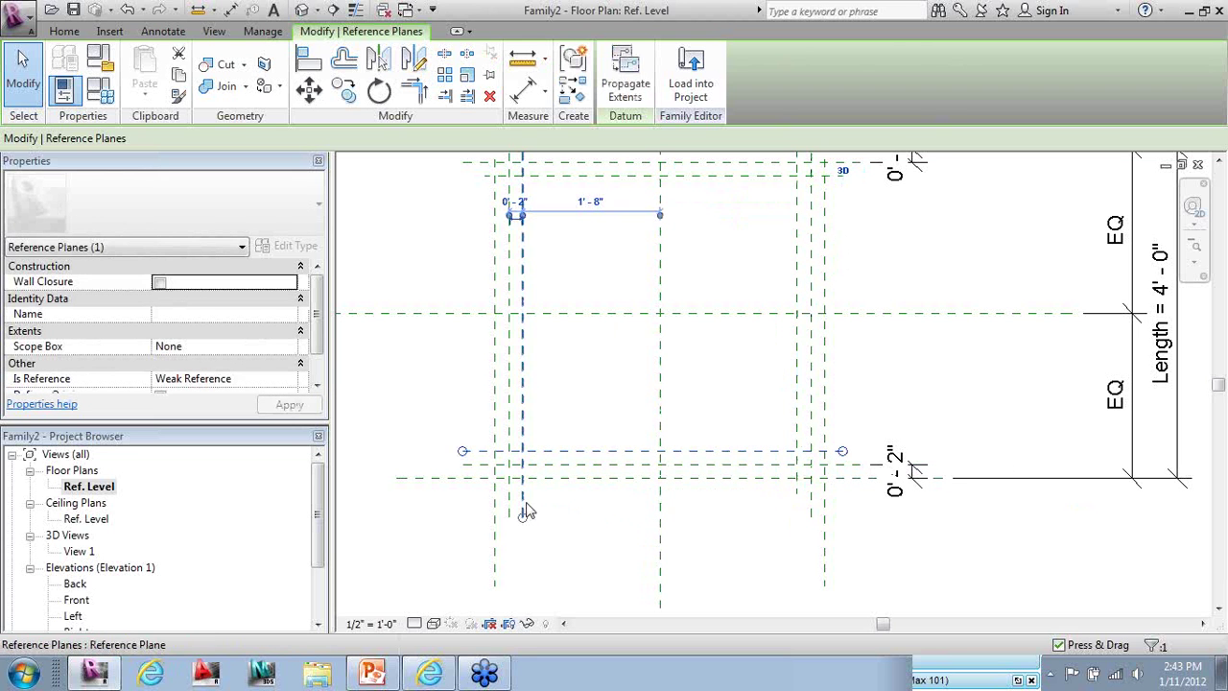
left_click_drag(522, 517, 525, 495)
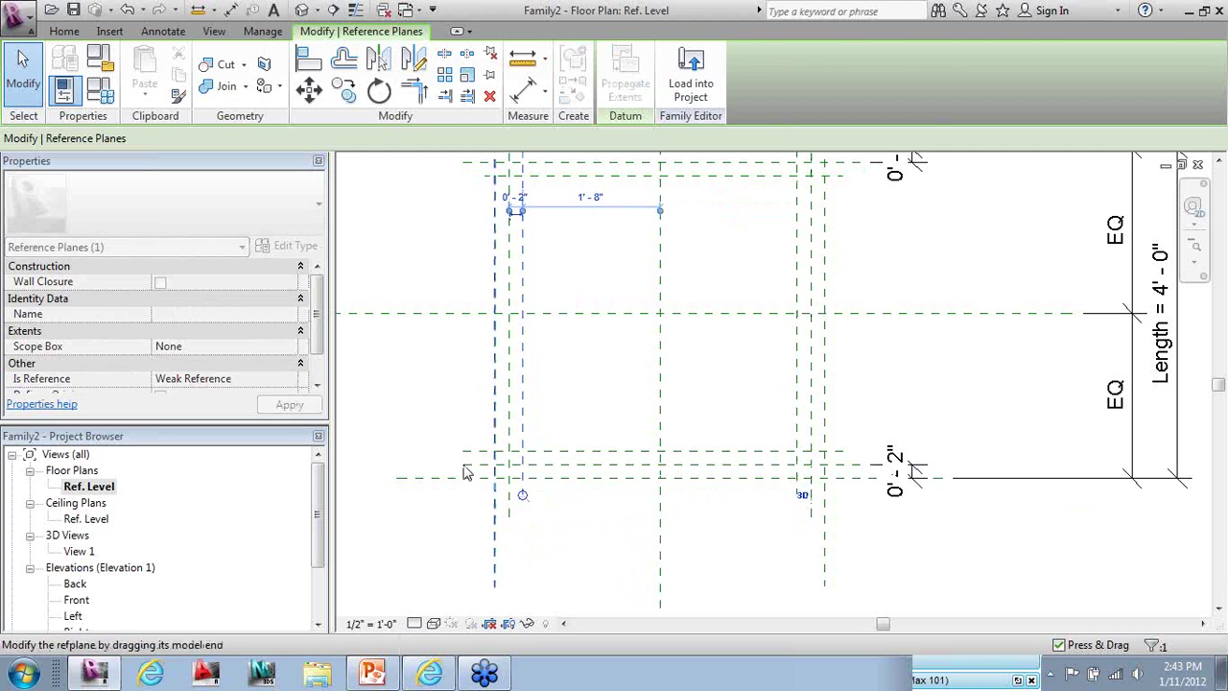
left_click(467, 451)
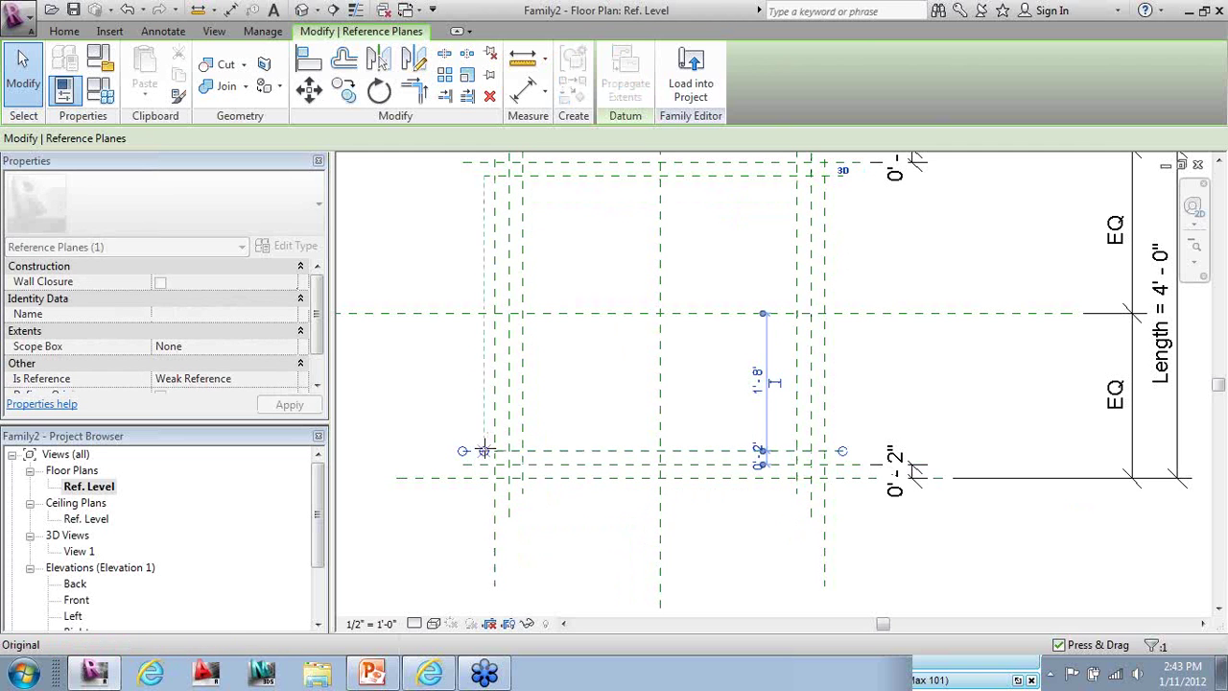
key("Escape")
Switch to the Annotate tab
scroll(430, 533, "down", 2)
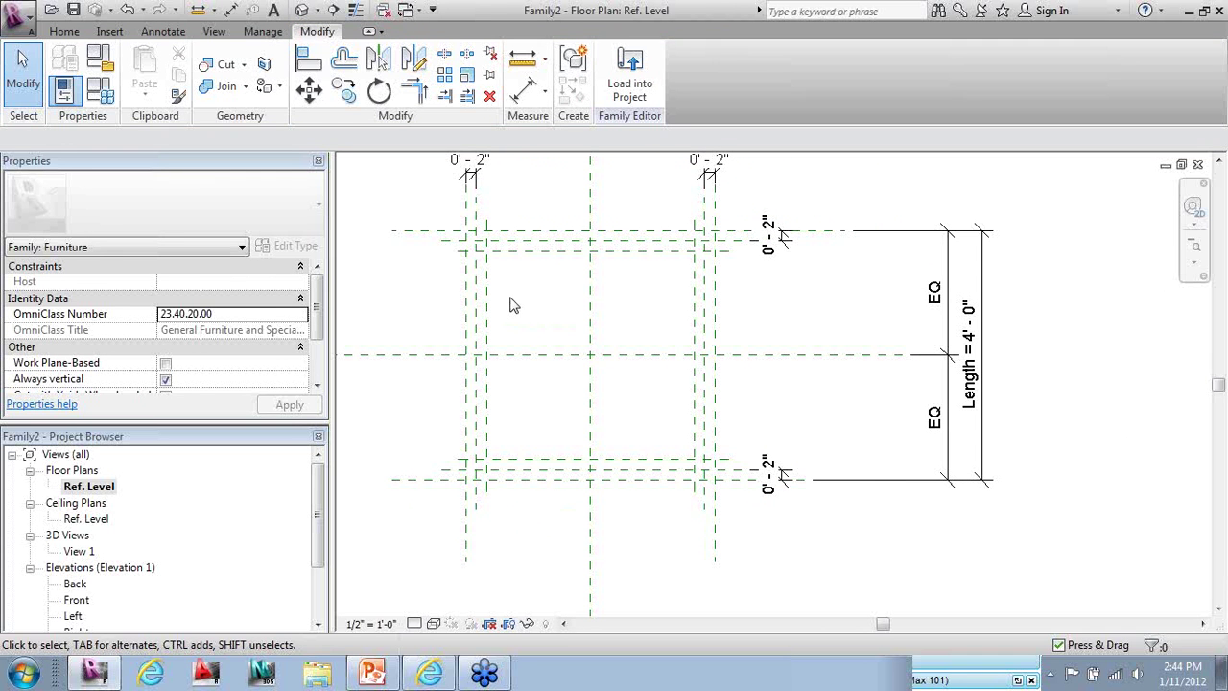
key("d")
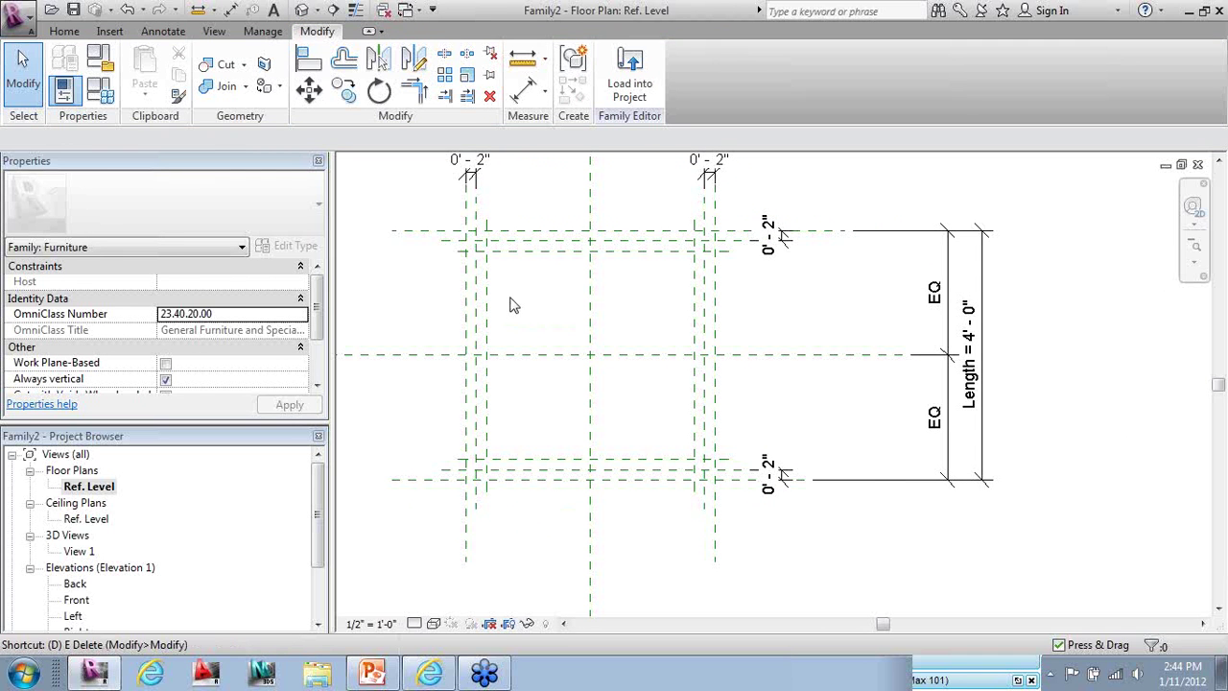
left_click(163, 31)
Place 2-inch aligned dimensions for the top and bottom plane gaps on the left side
left_click(83, 65)
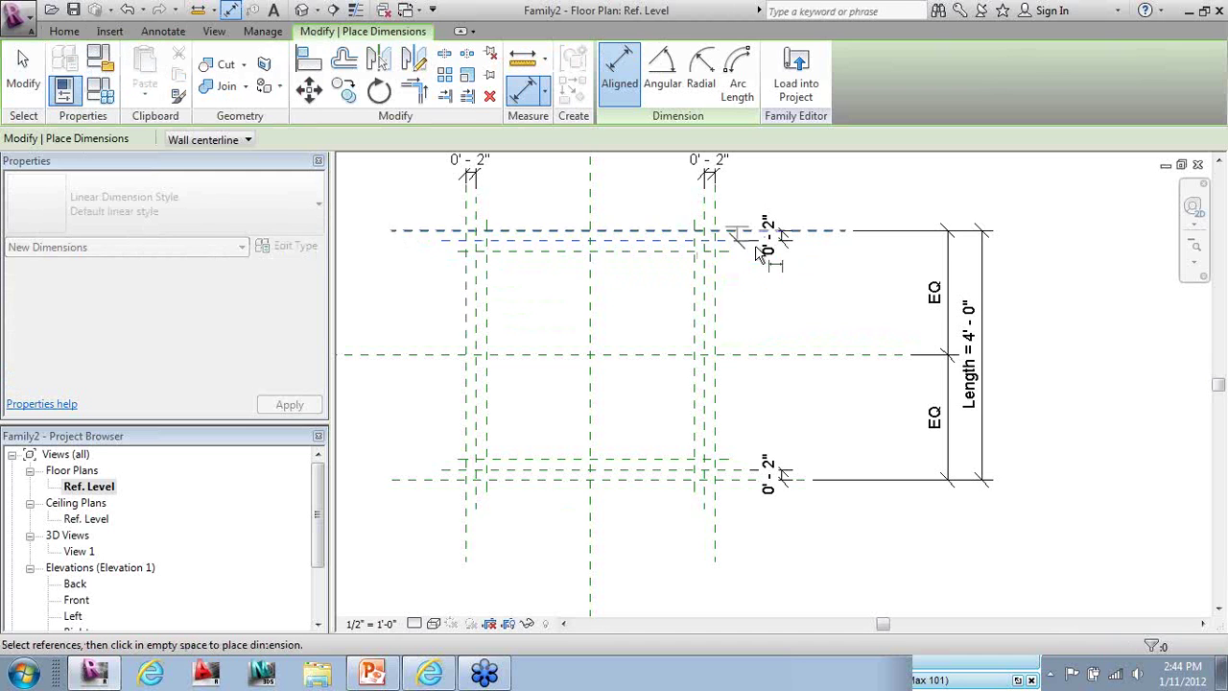
left_click(455, 253)
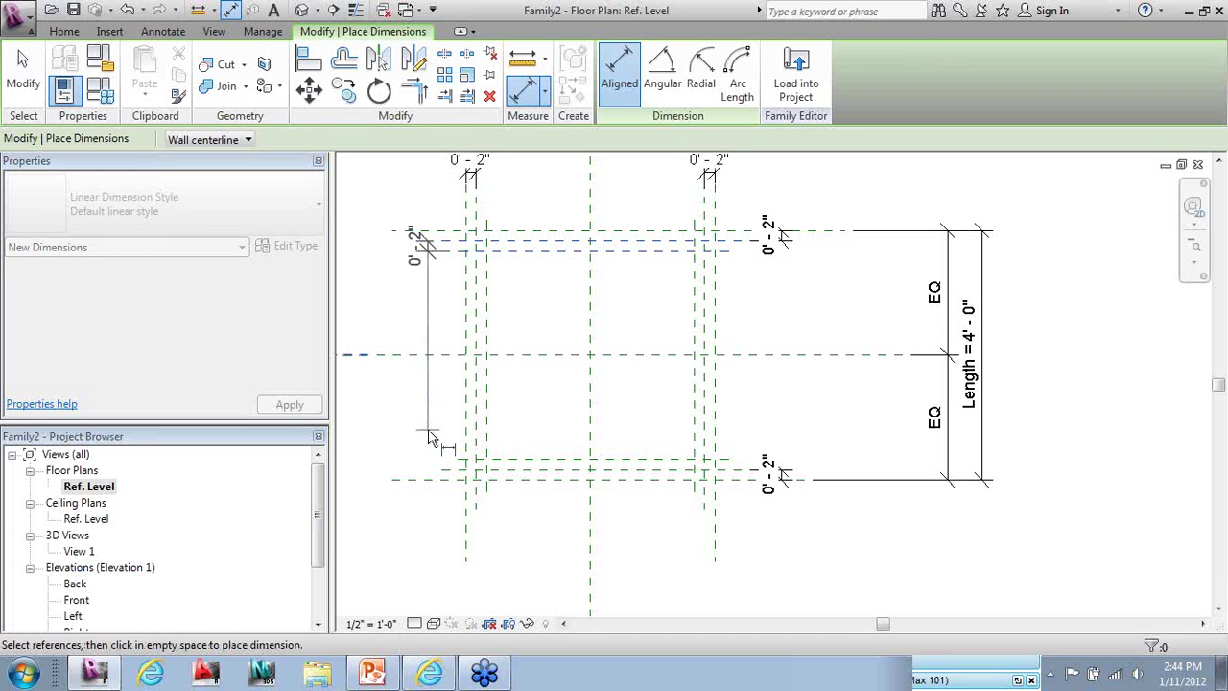
left_click(374, 428)
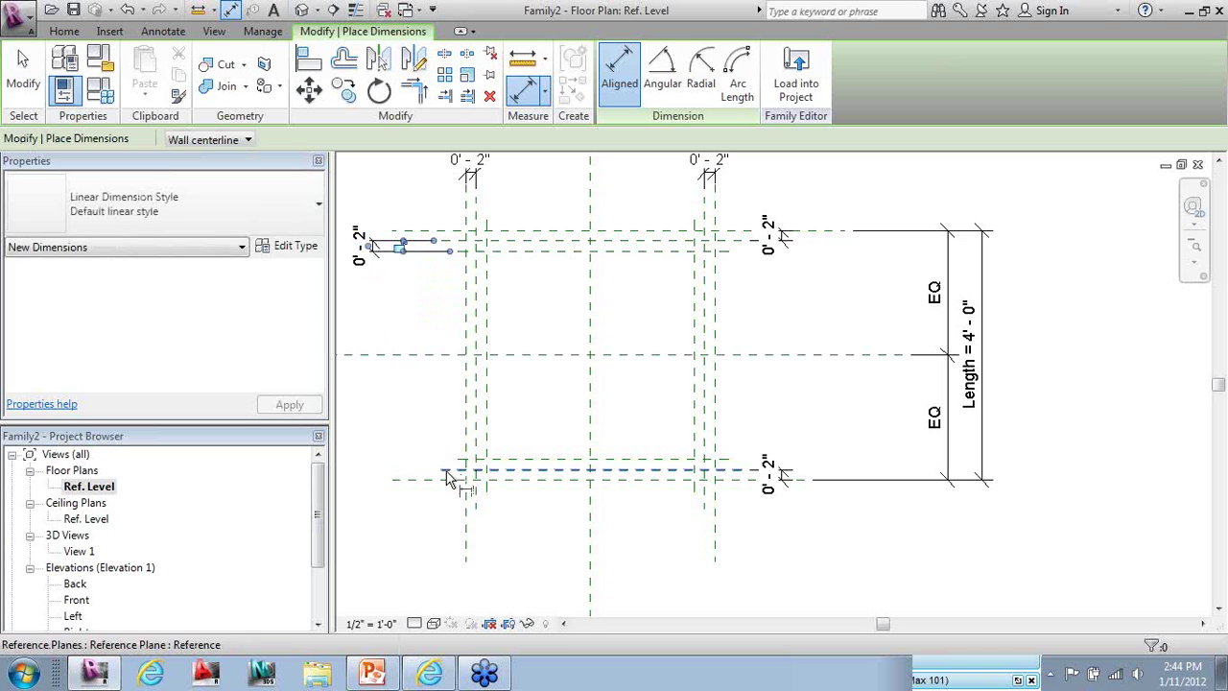
left_click(458, 461)
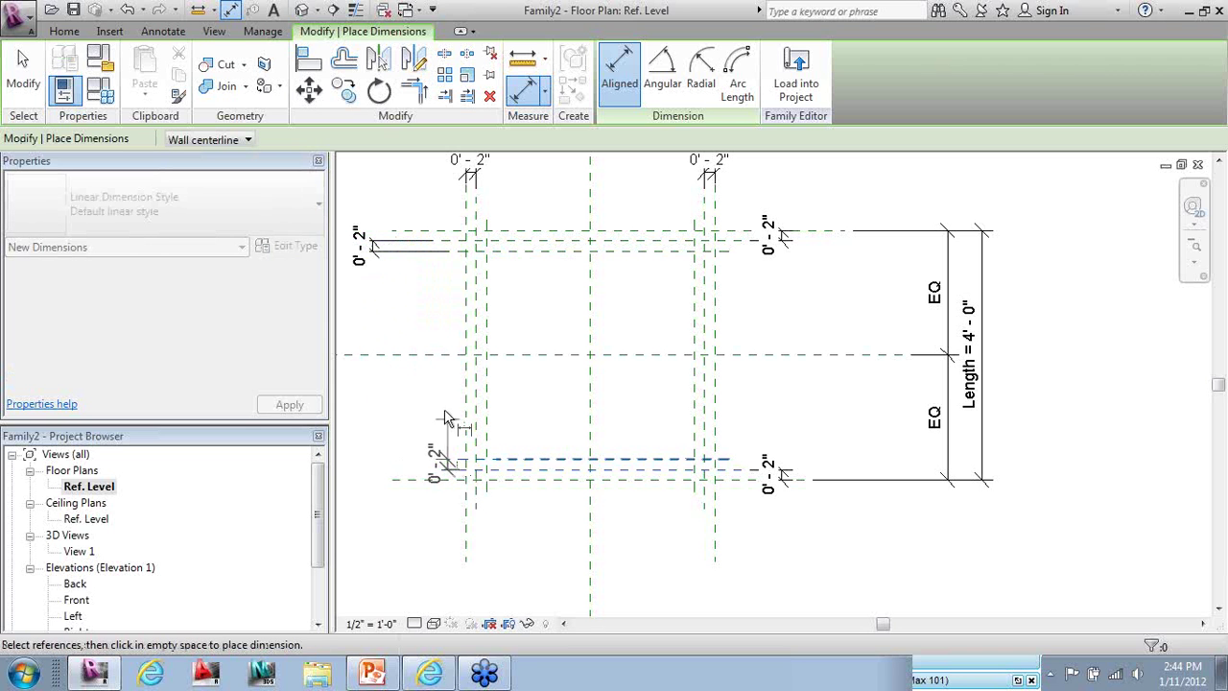
left_click(374, 388)
scroll(539, 366, "down", 2)
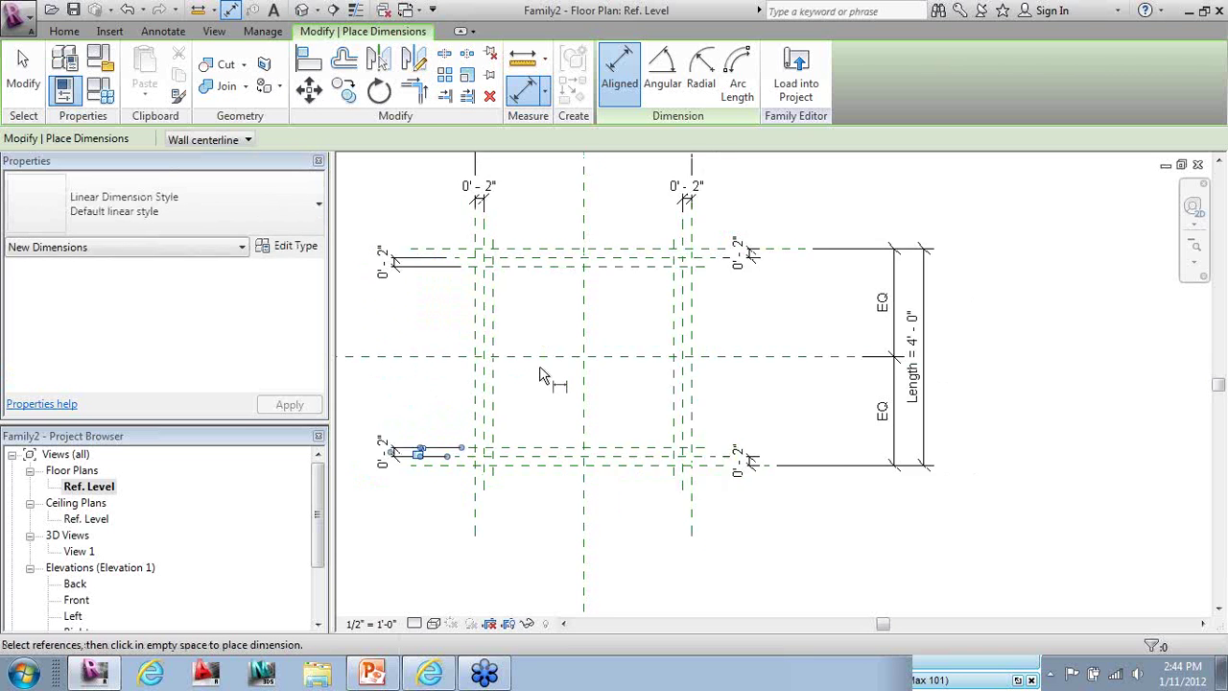
scroll(484, 466, "up", 2)
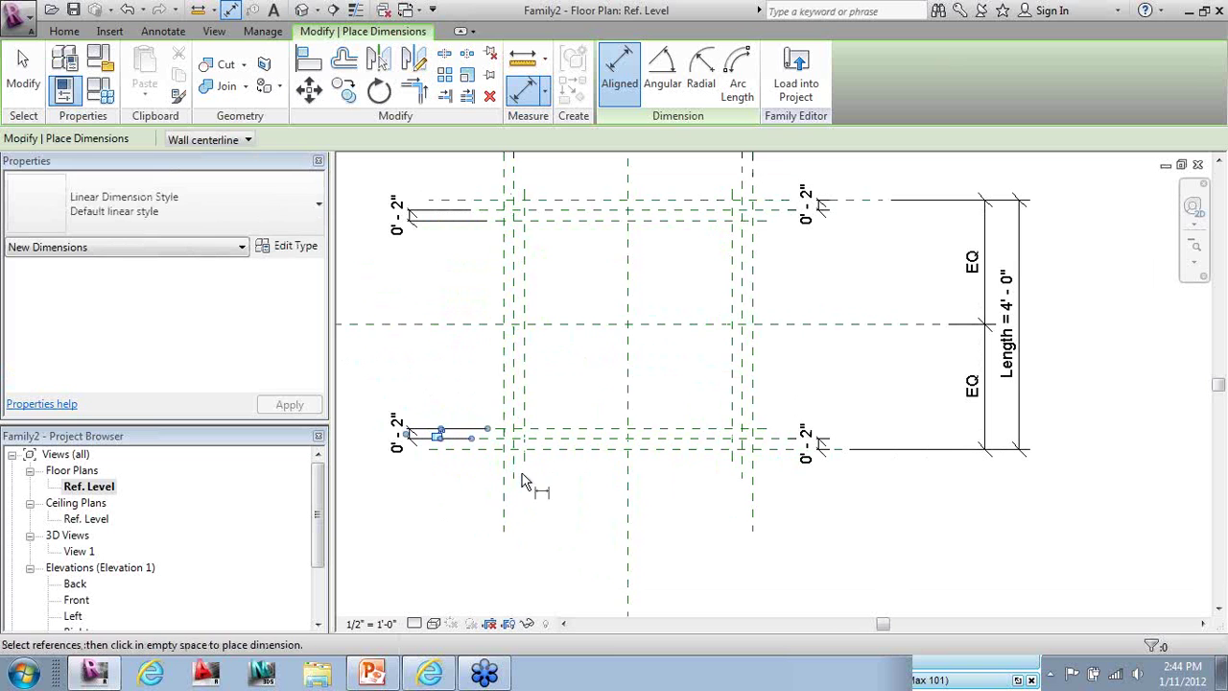
Dimension the left and right 2-inch vertical plane gaps below the table
left_click(514, 480)
left_click(523, 468)
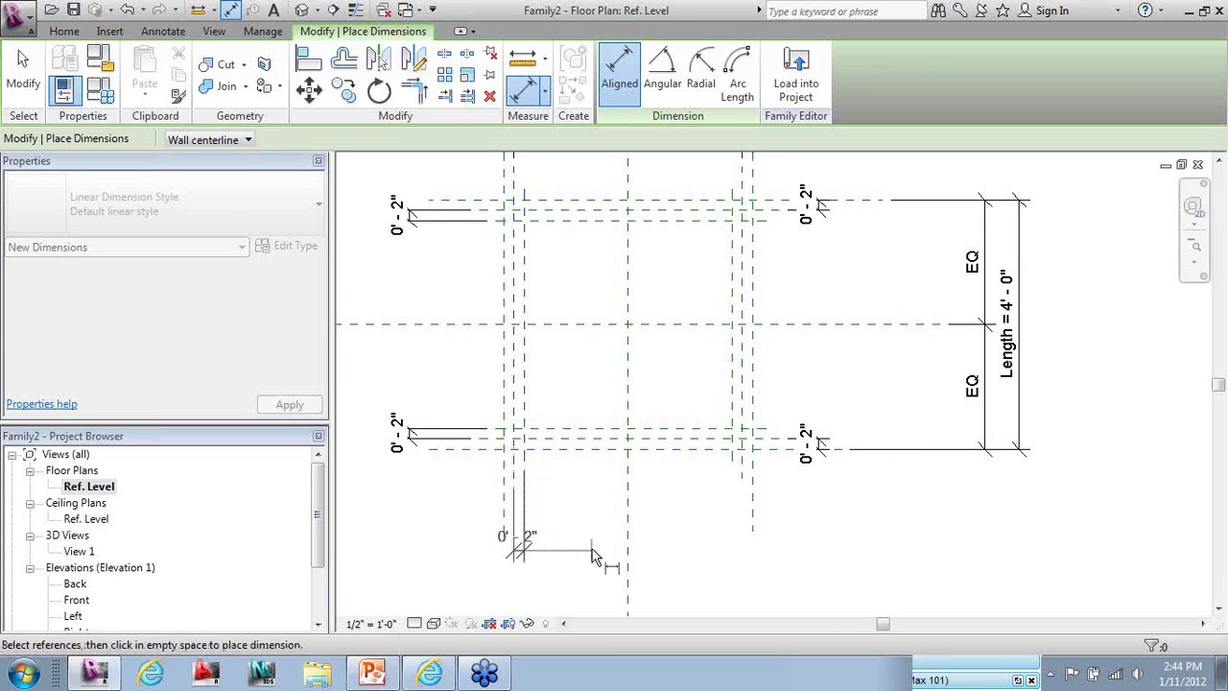
left_click(592, 554)
left_click(735, 467)
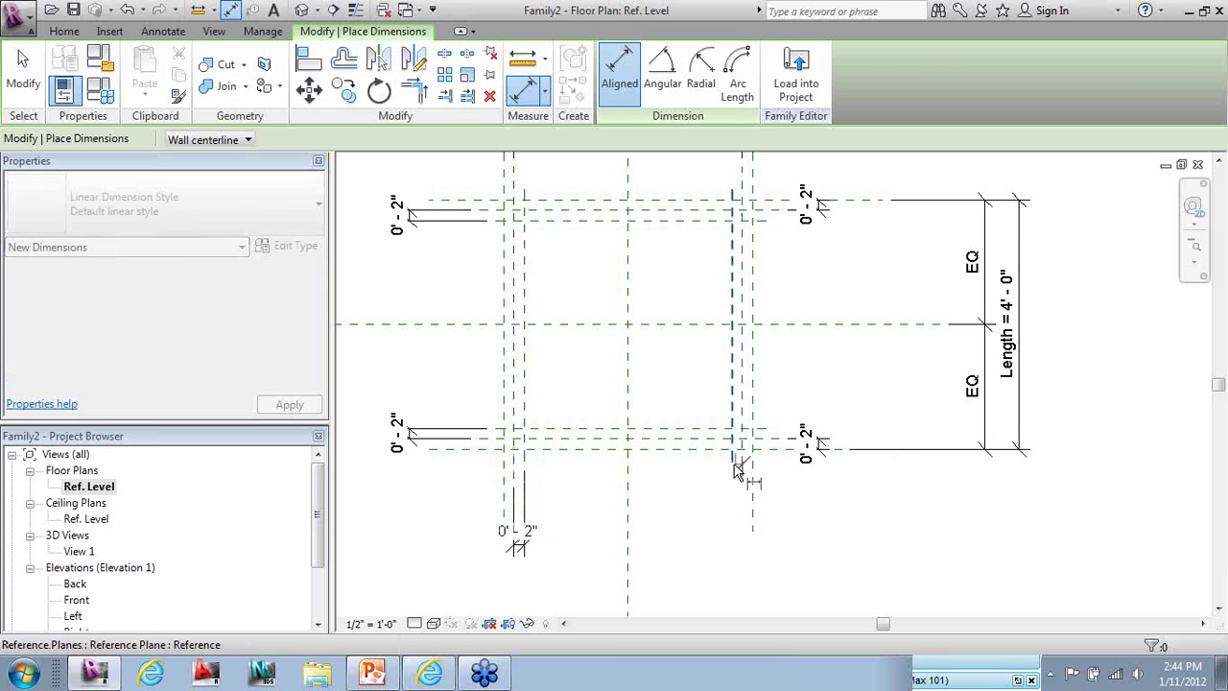
left_click(741, 471)
left_click(666, 549)
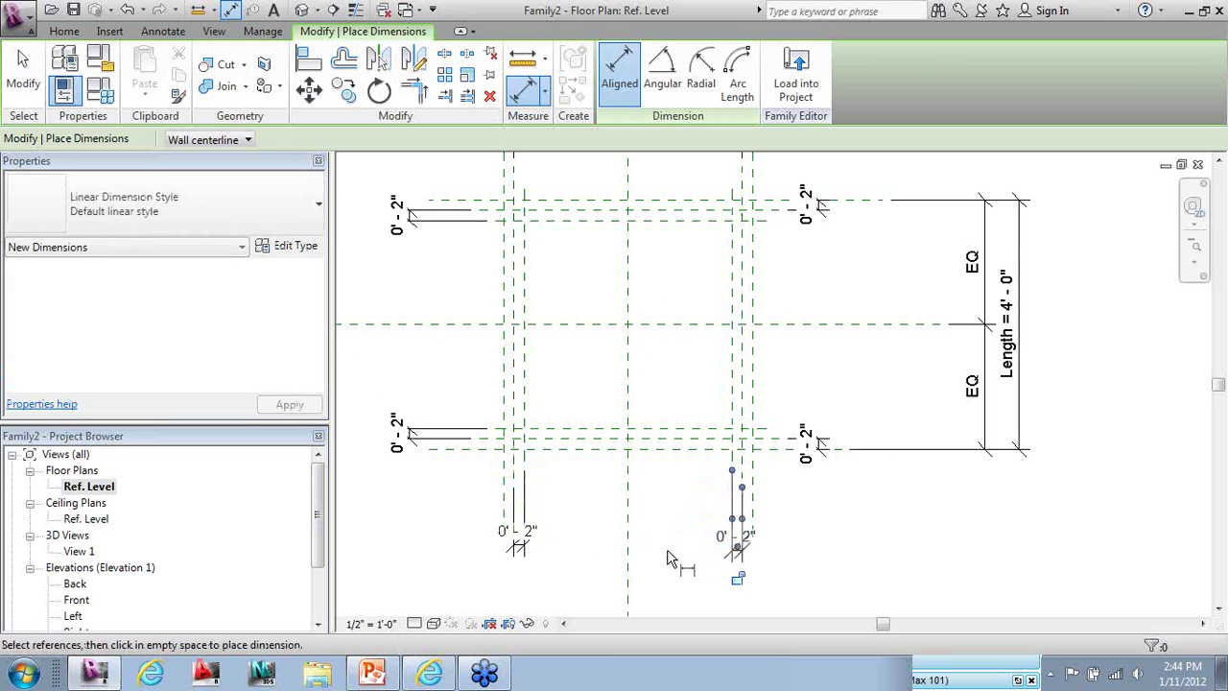
key("Escape")
key("Escape")
Inspect the new lower-right and upper-left 2-inch dimensions and pan the plan
left_click(733, 566)
key("Escape")
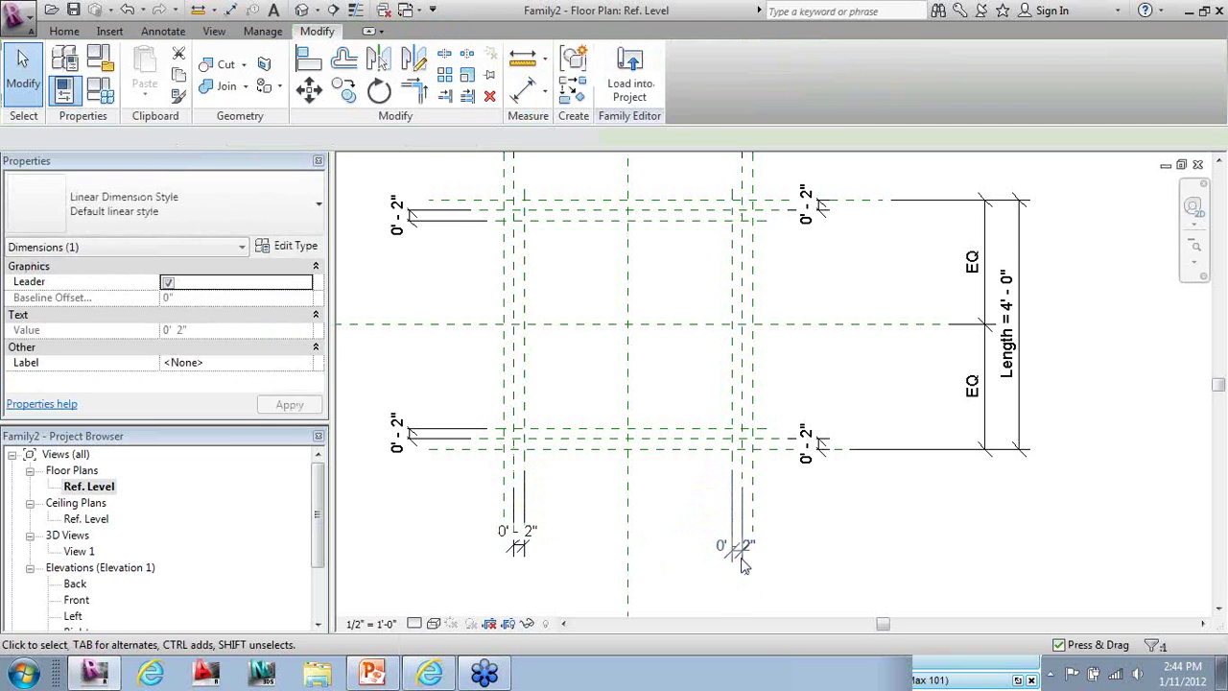
scroll(736, 566, "up", 3)
scroll(743, 566, "down", 2)
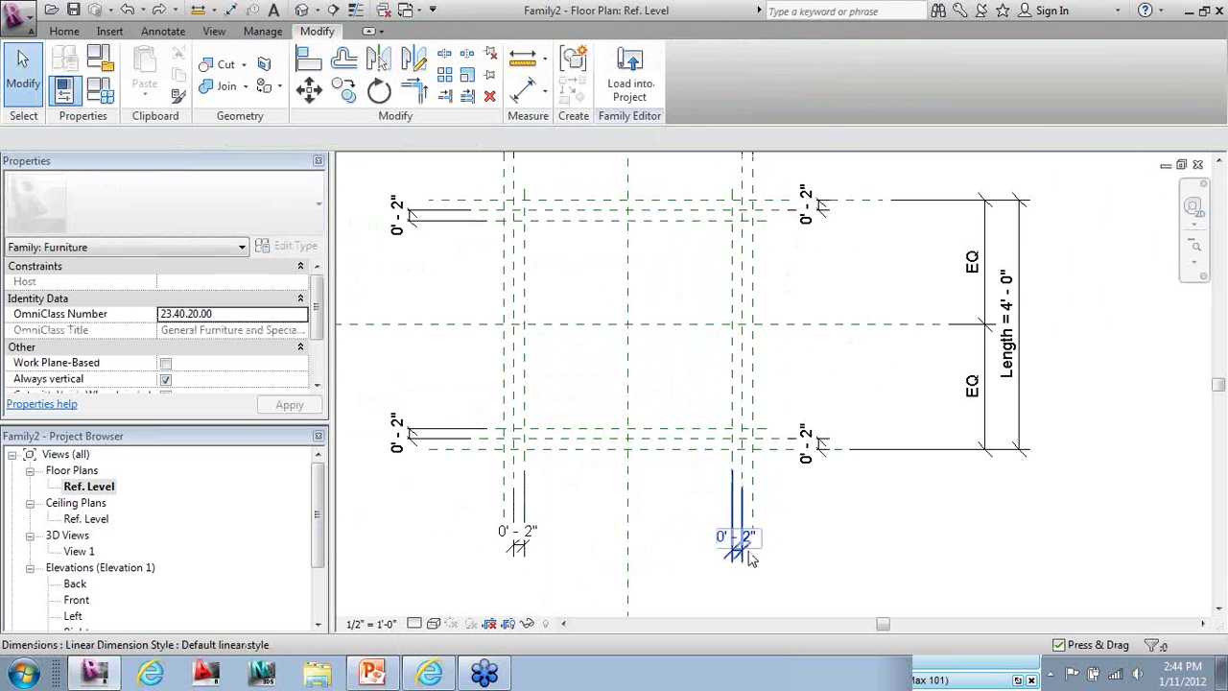
left_click(738, 558)
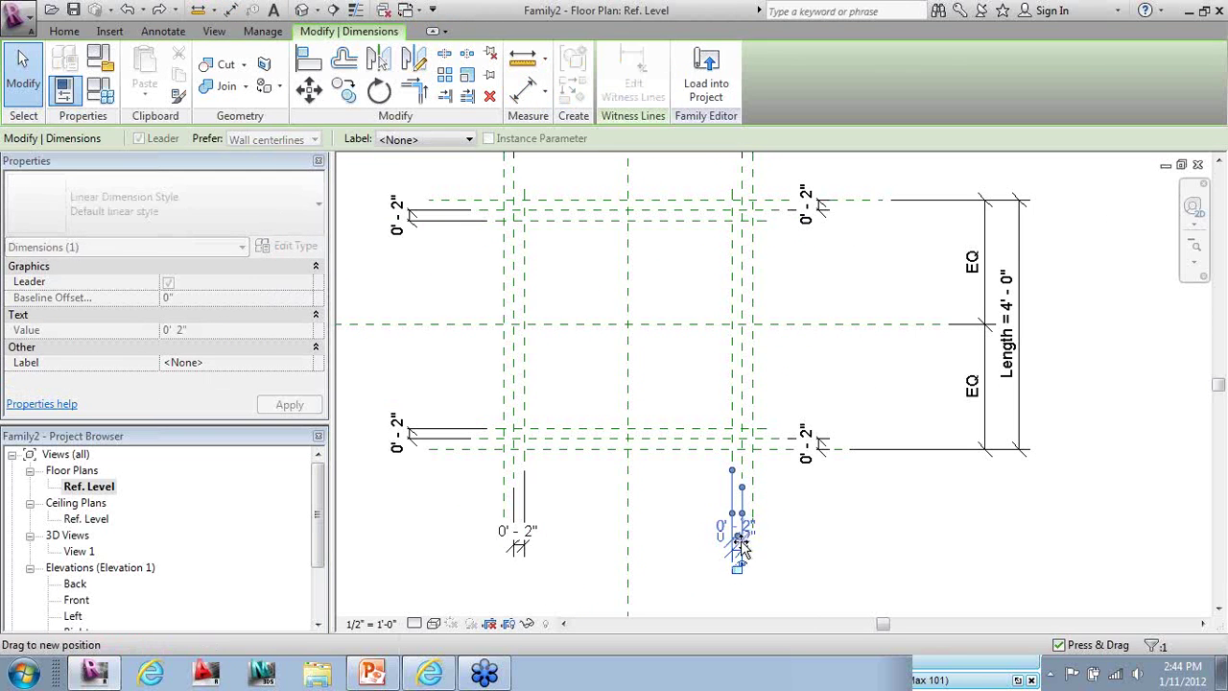
left_click(355, 526)
scroll(355, 523, "down", 1)
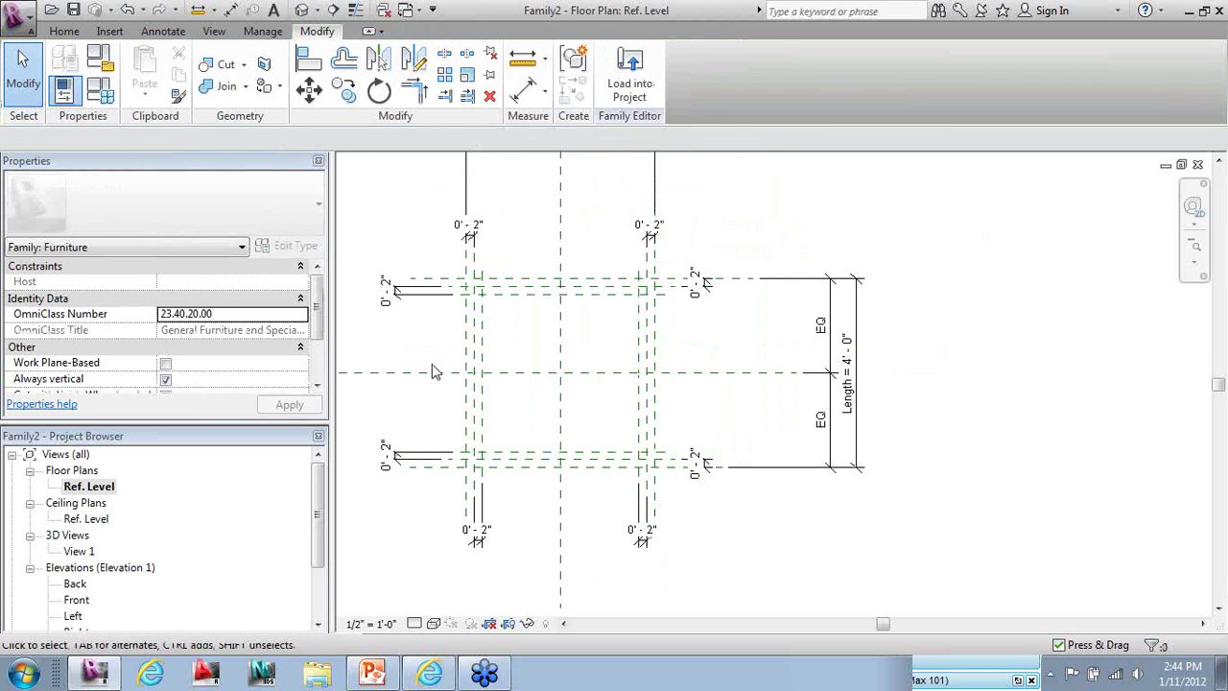
left_click(394, 291)
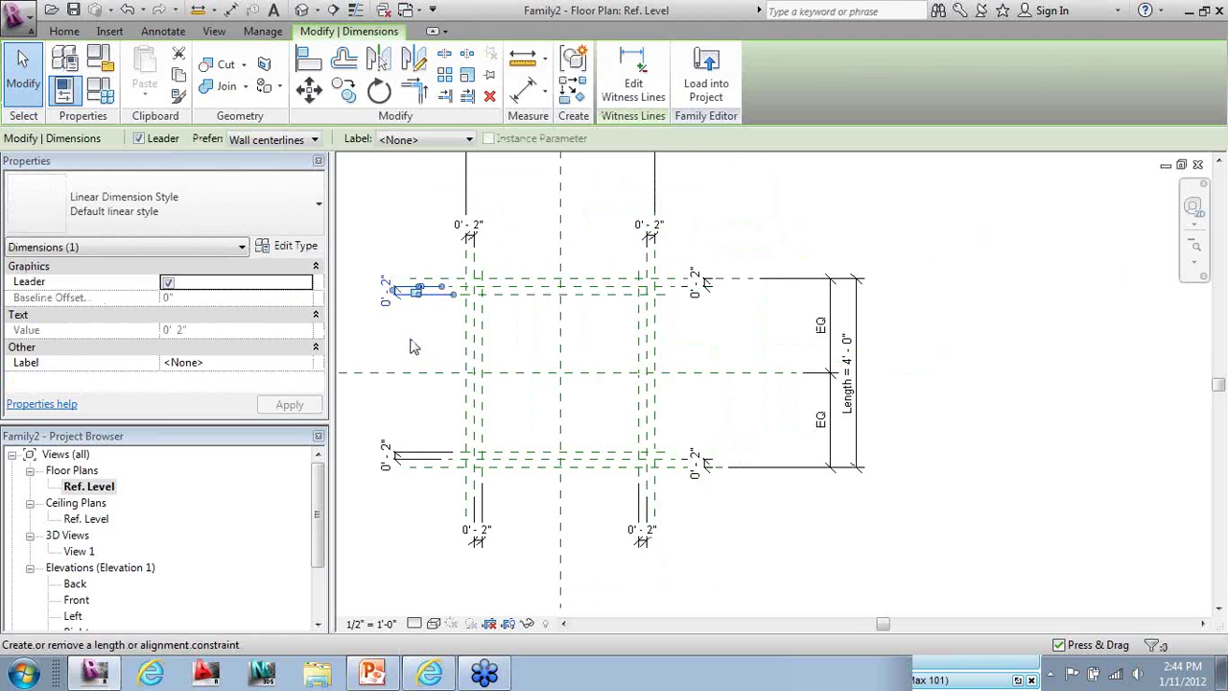
middle_click_drag(740, 474, 782, 482)
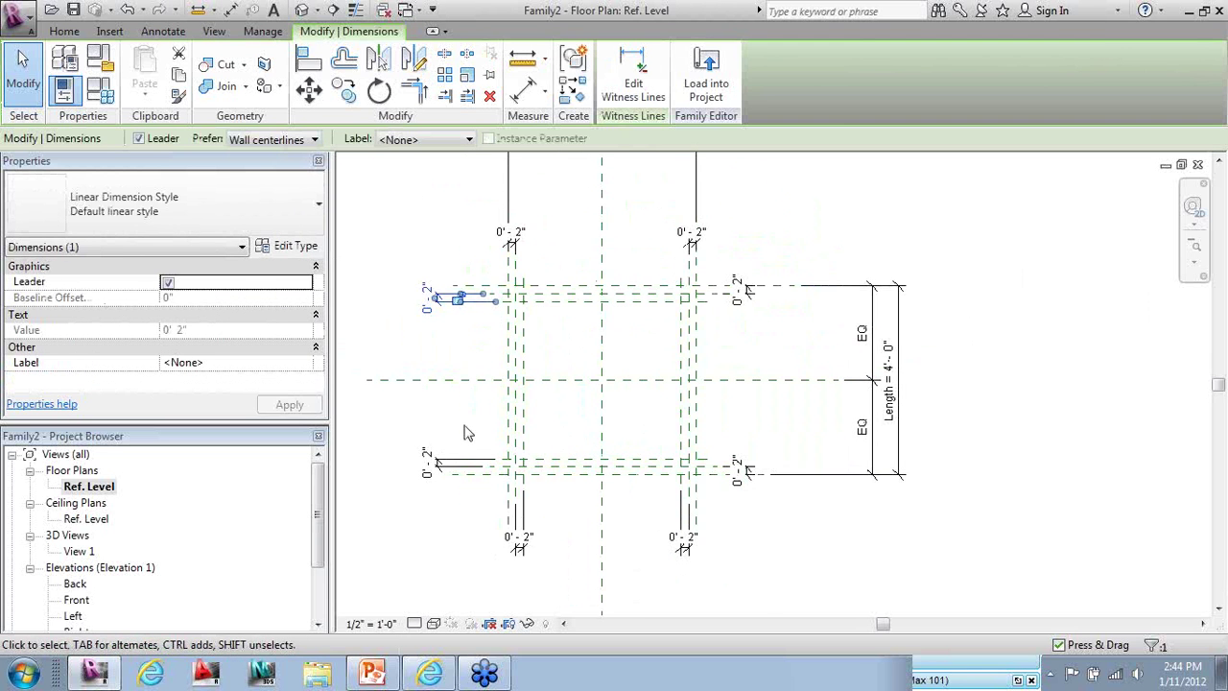
Label the selected 0'-2" dimension with a new TL parameter
left_click(425, 140)
left_click(421, 172)
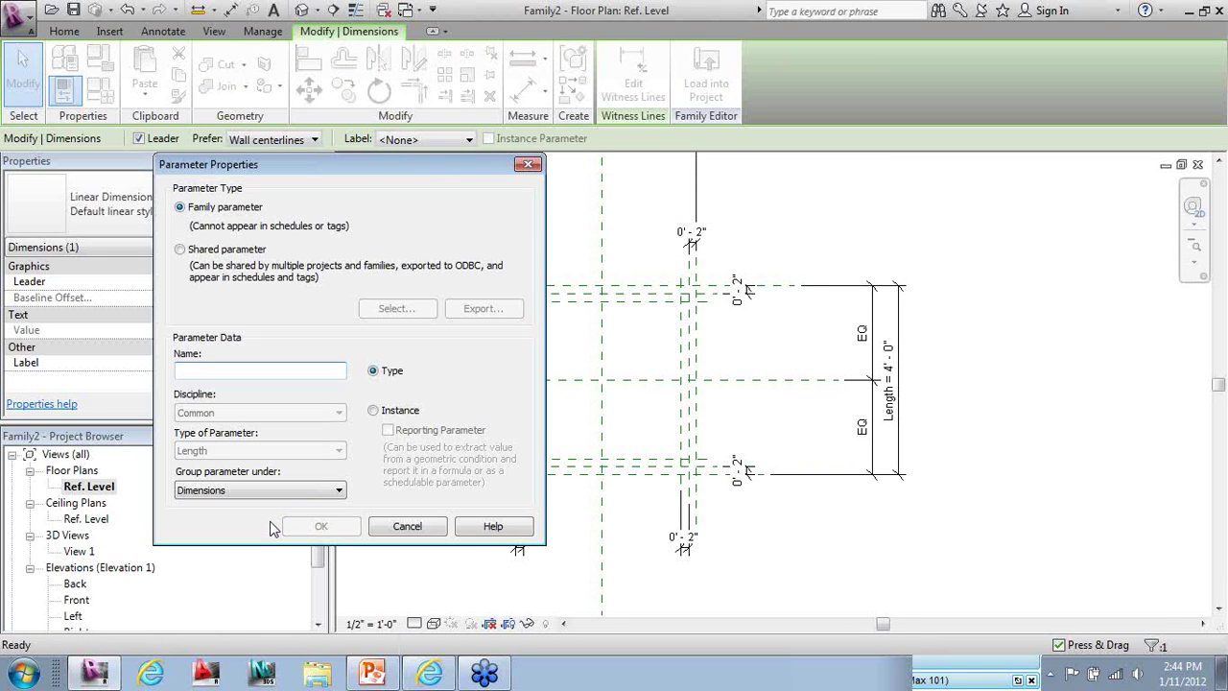
type("Le")
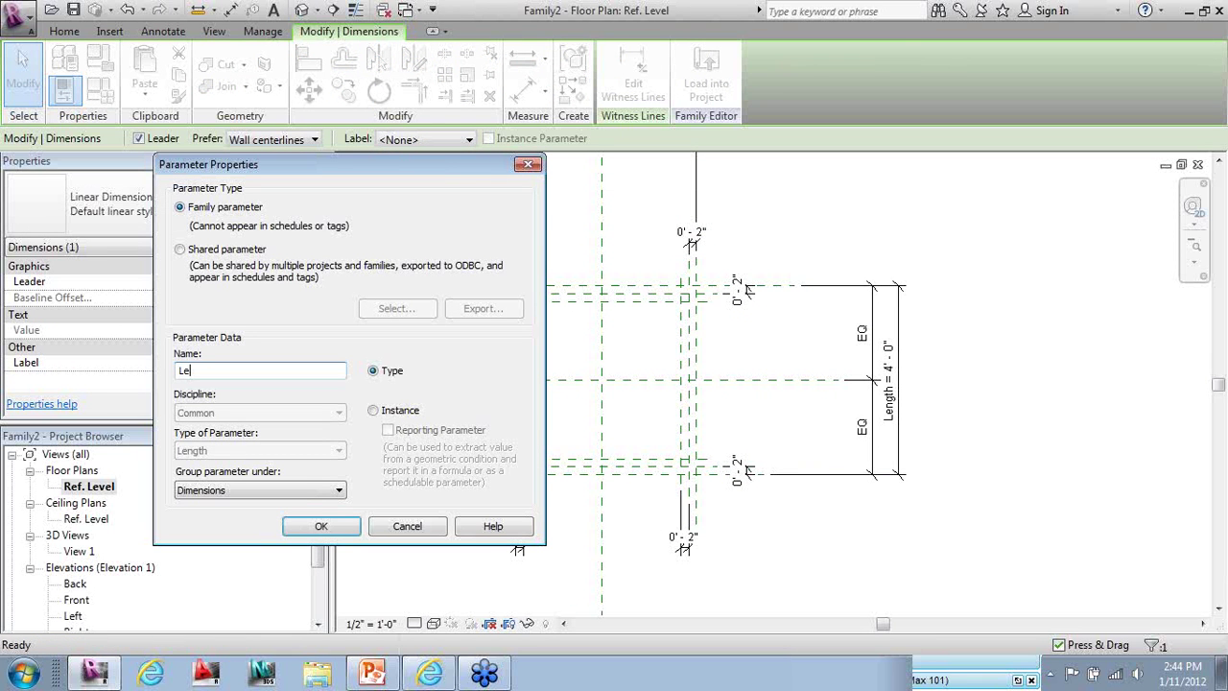
type("g")
key("BackSpace")
key("BackSpace")
key("BackSpace")
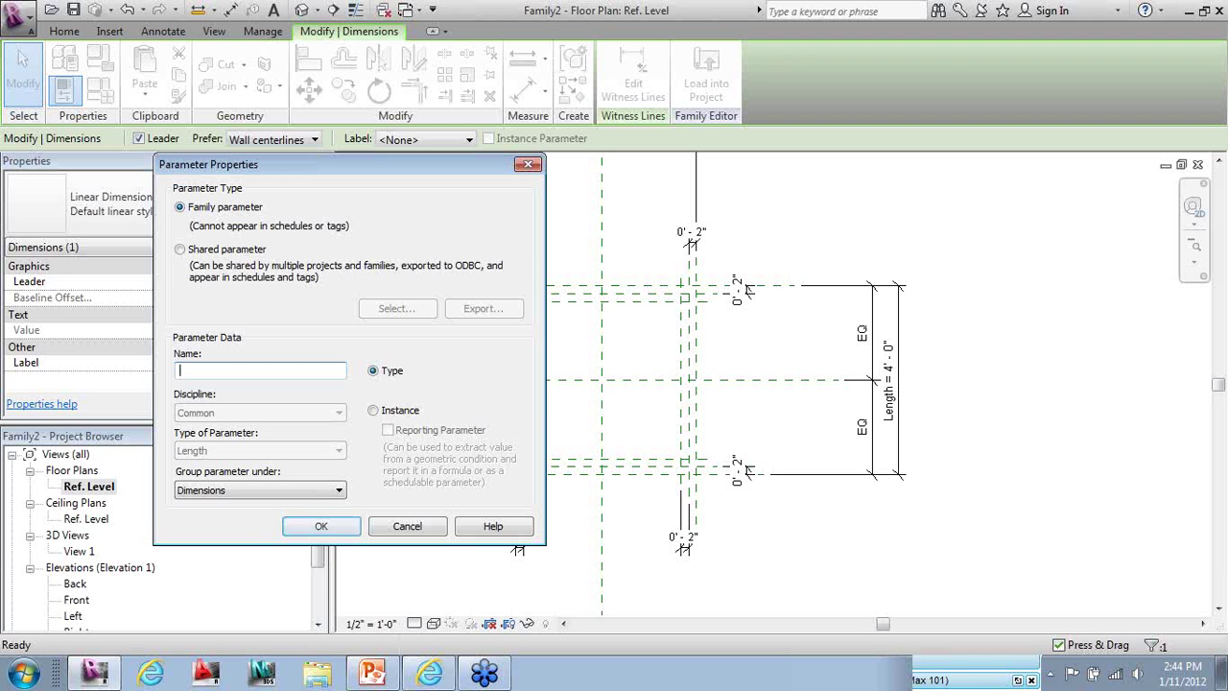
type("Tab")
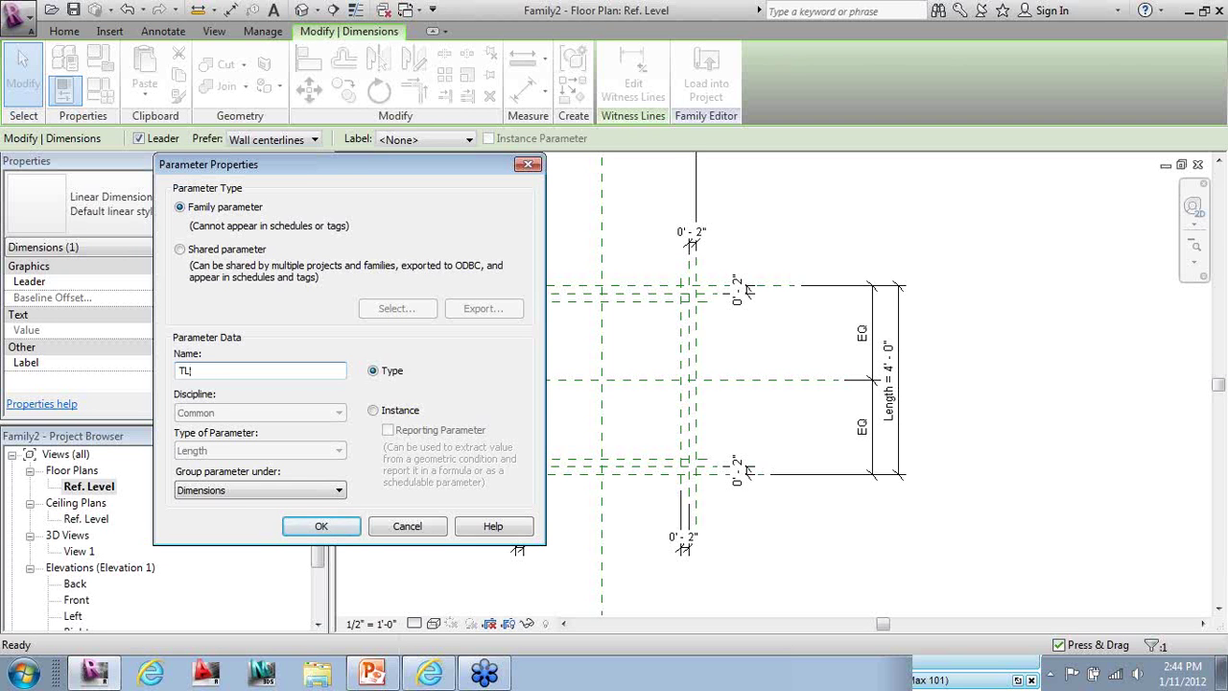
left_click(316, 527)
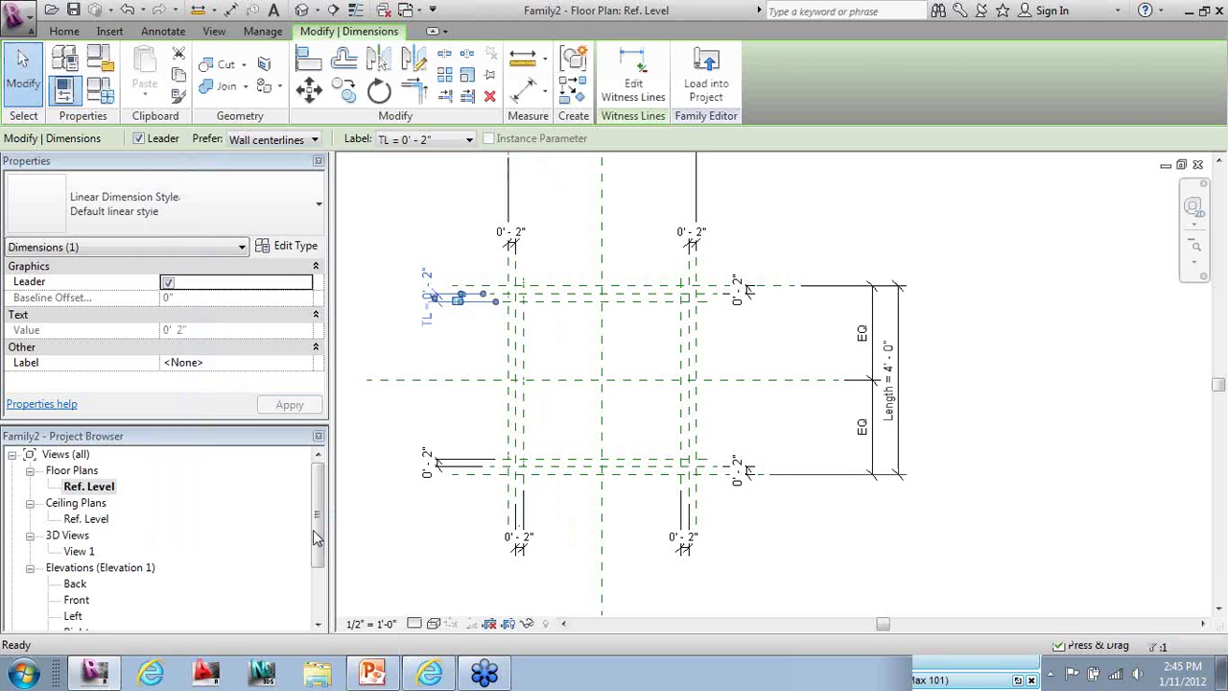
left_click(407, 554)
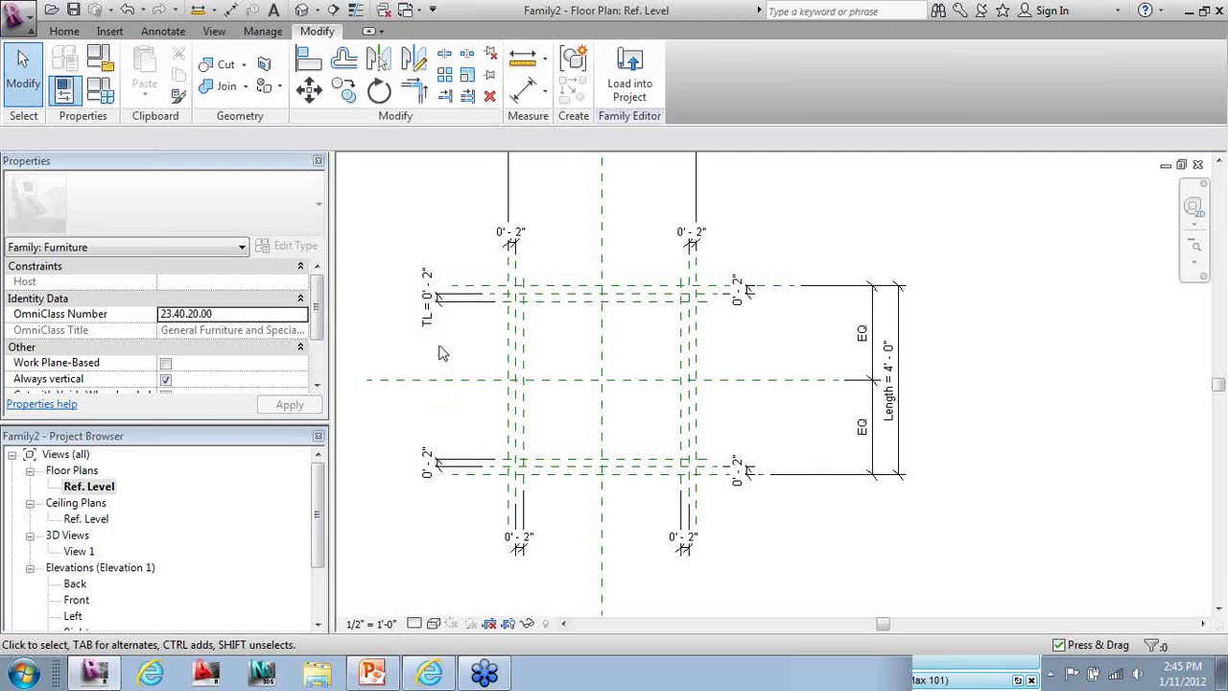
Label the lower-left, bottom-left and bottom-right 0'-2" leg dimensions with TL
left_click(459, 466)
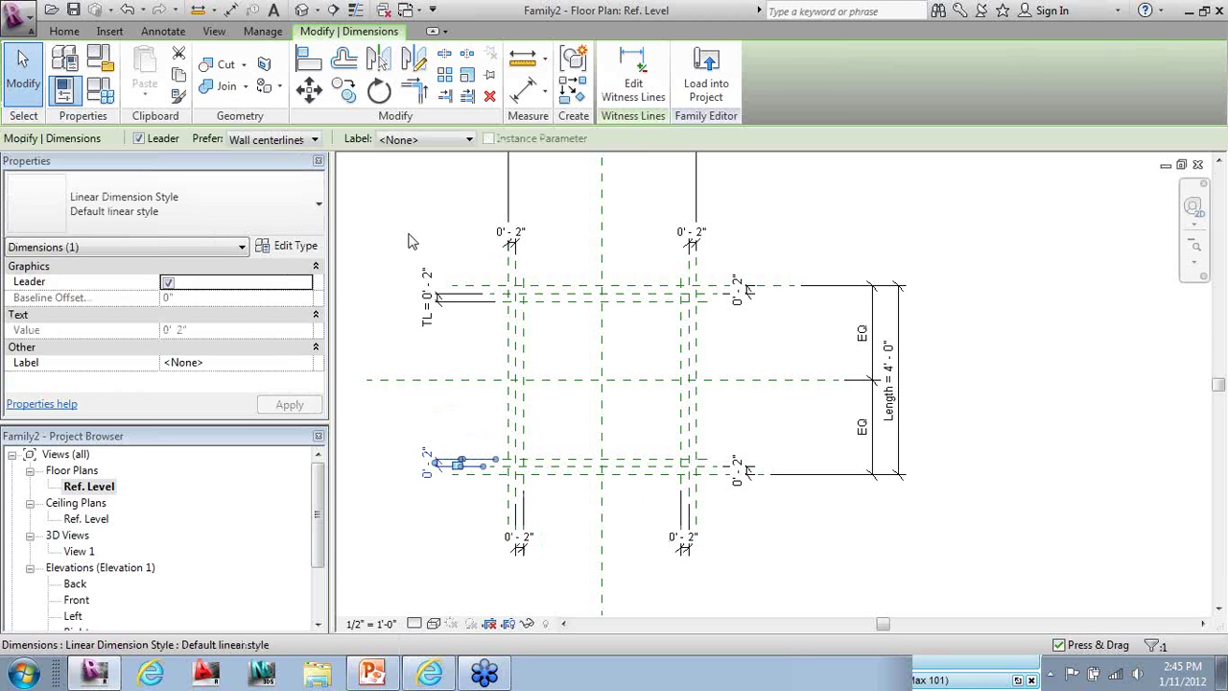
left_click(398, 141)
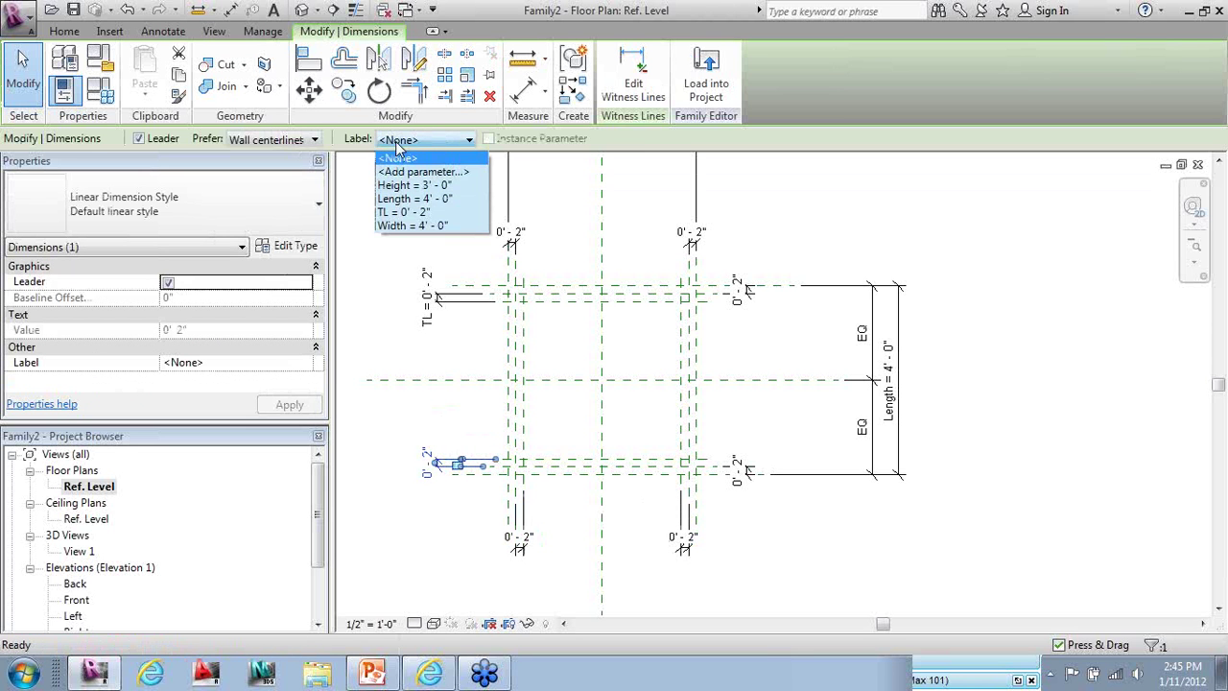
left_click(403, 212)
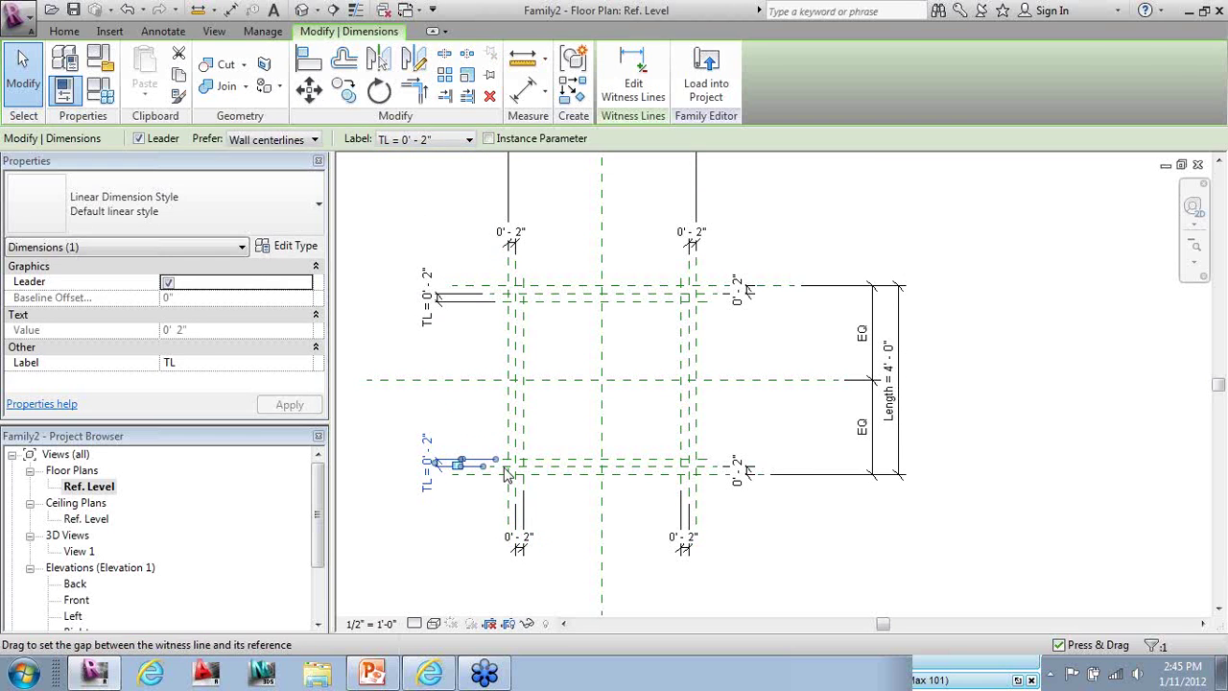
key("Escape")
left_click(516, 539)
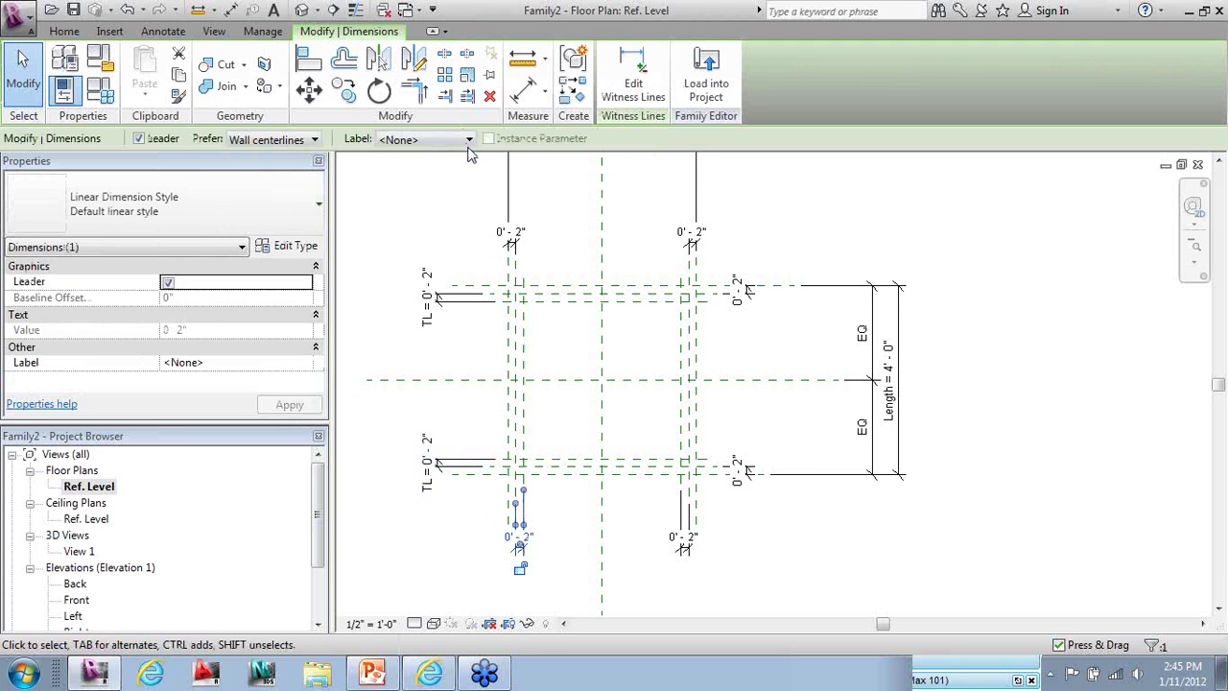
left_click(468, 140)
left_click(428, 211)
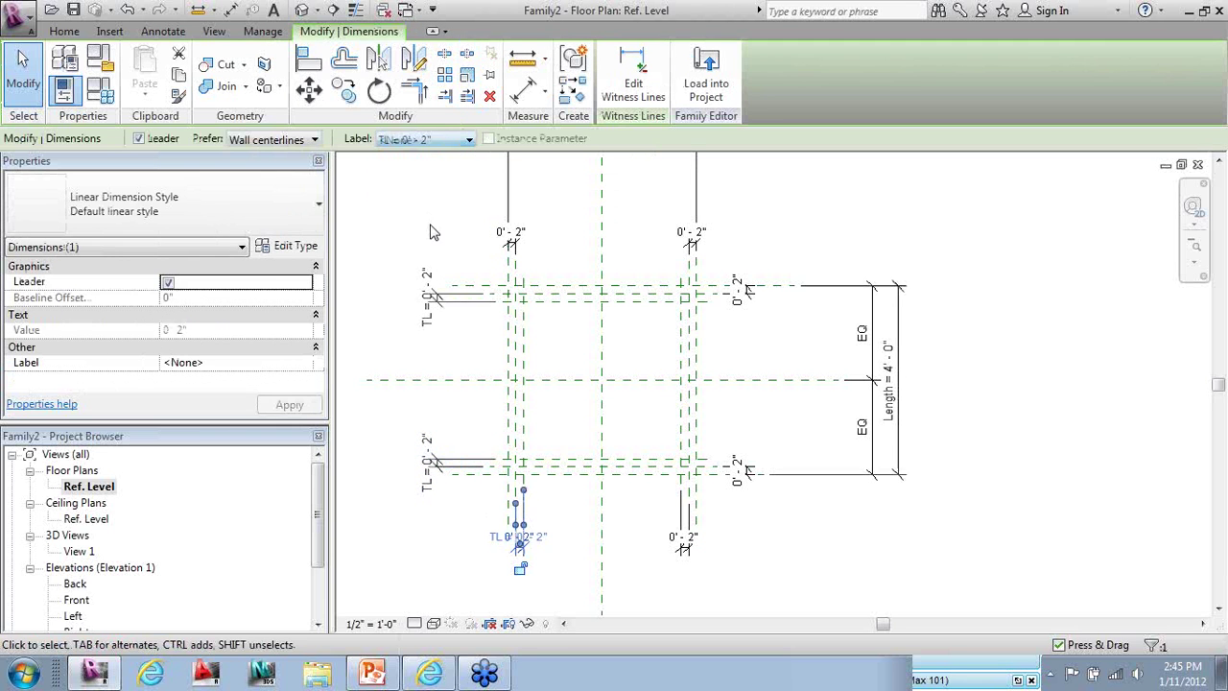
key("Escape")
left_click(685, 548)
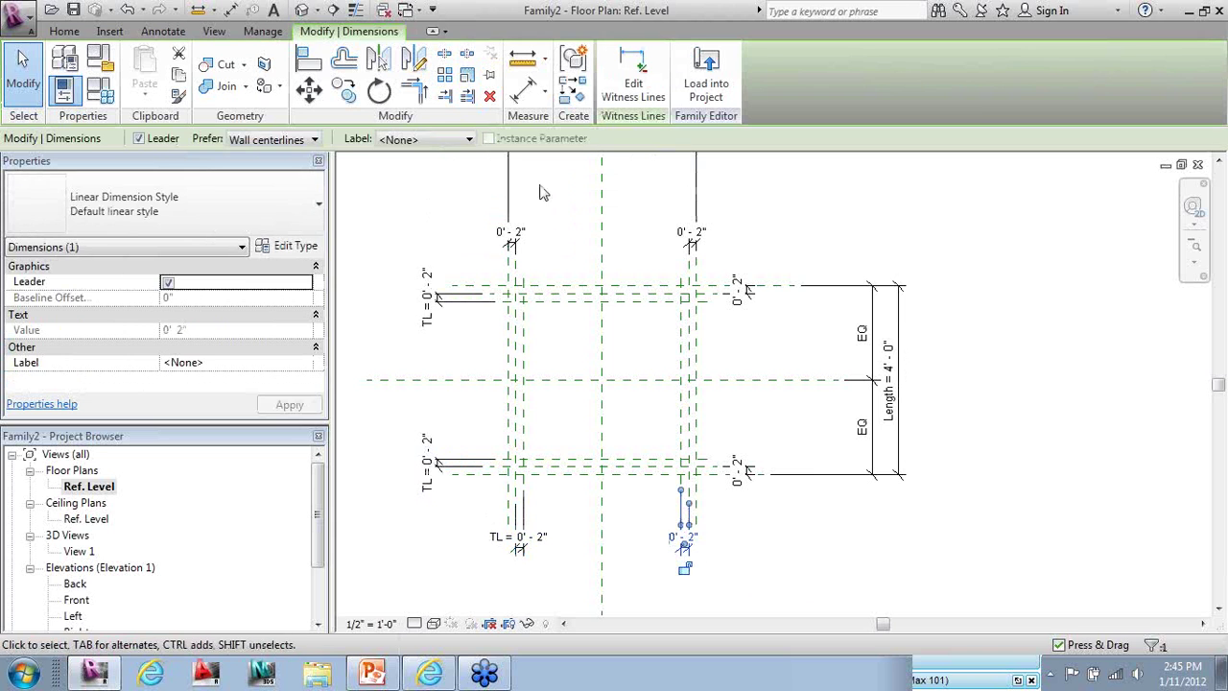
left_click(462, 140)
left_click(428, 211)
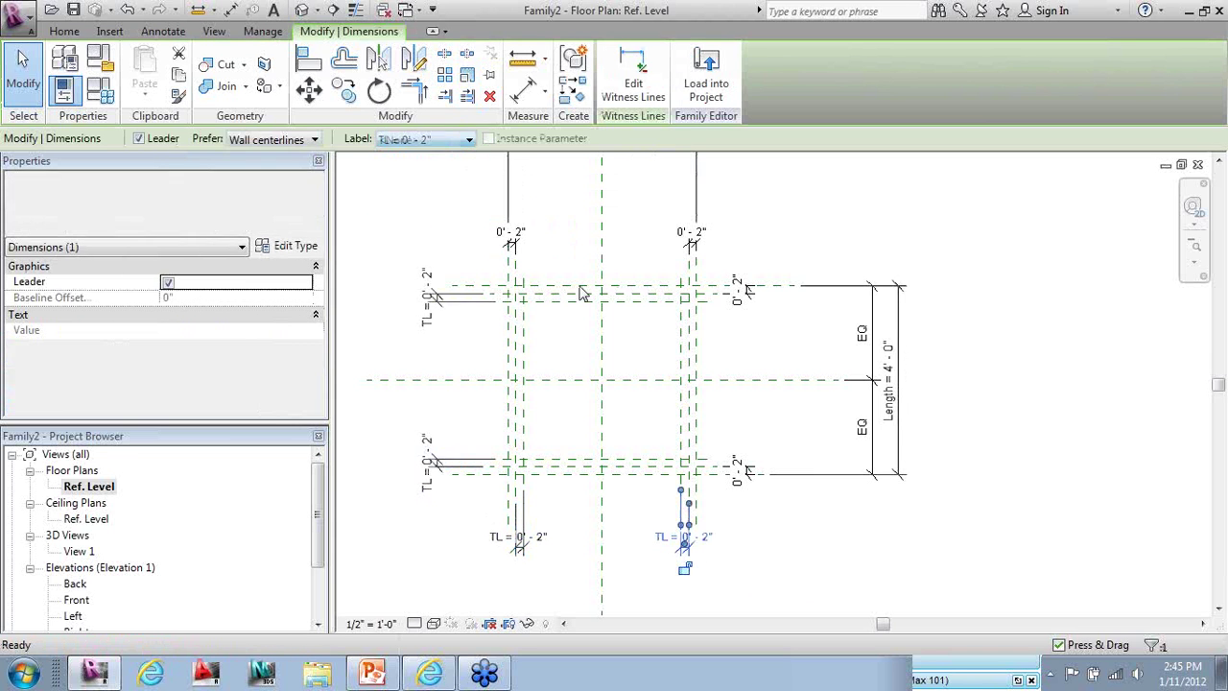
key("Escape")
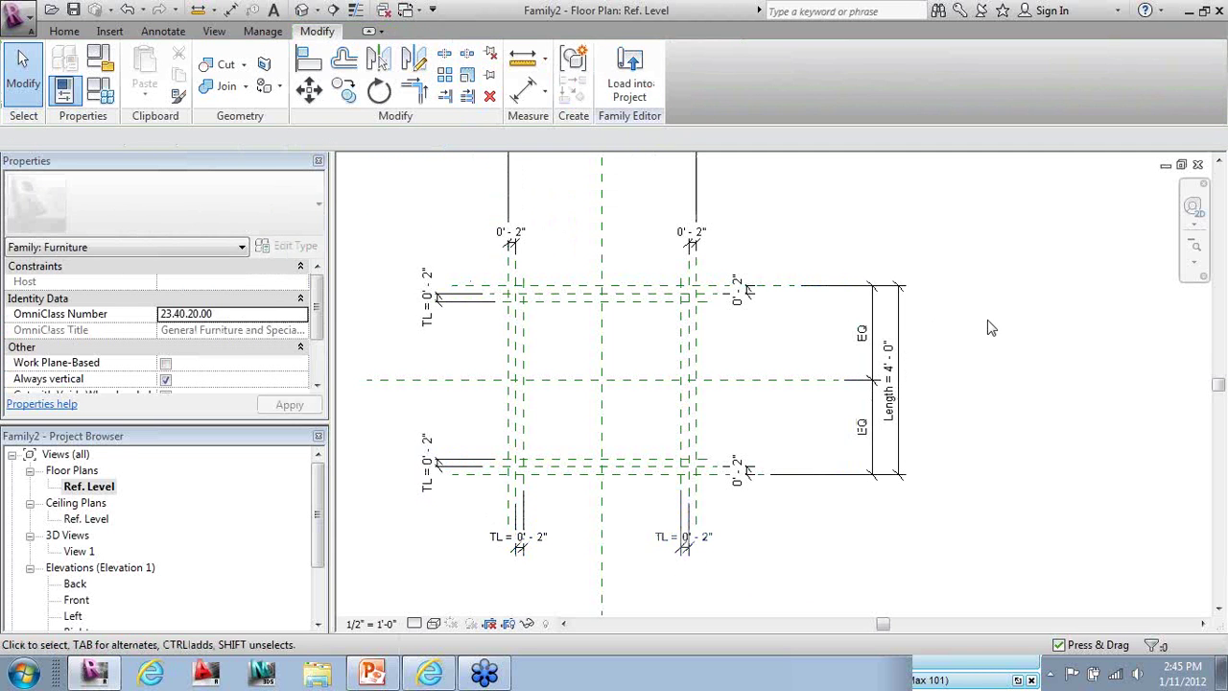
mouse_move(278, 357)
middle_mouse_down()
mouse_move(389, 389)
mouse_move(484, 344)
middle_mouse_up()
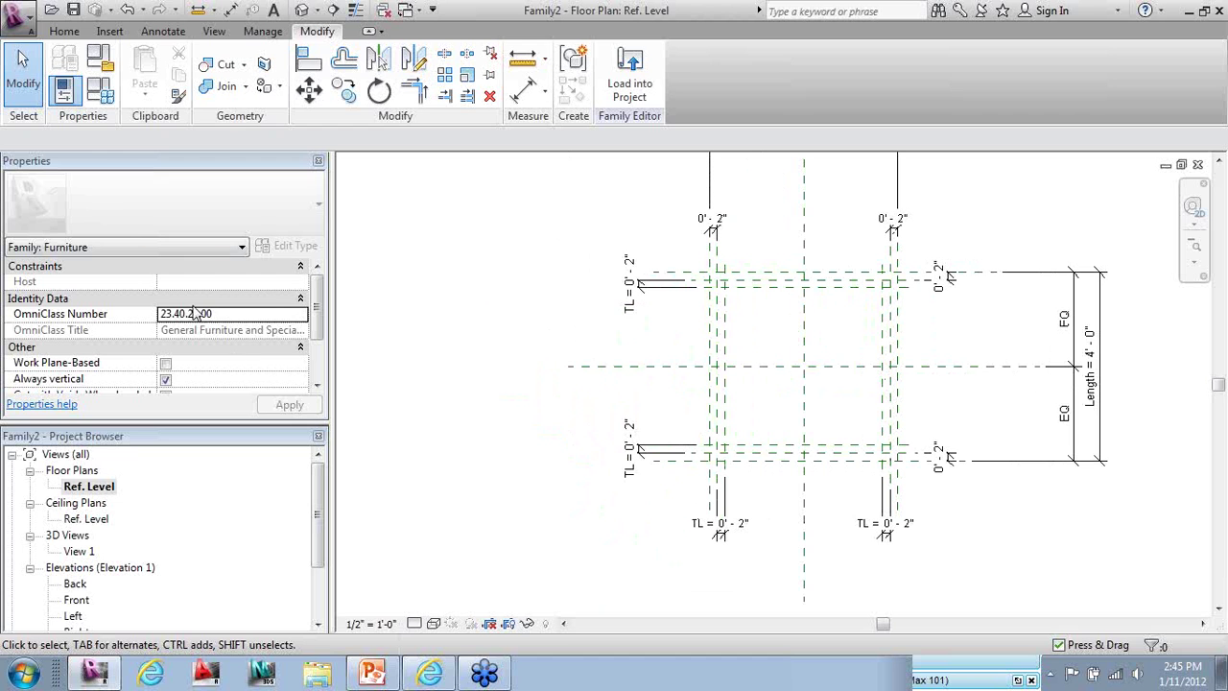
Flex the table to Width and Length 6', TL 4" and Height 2' 6", and apply
left_click(100, 88)
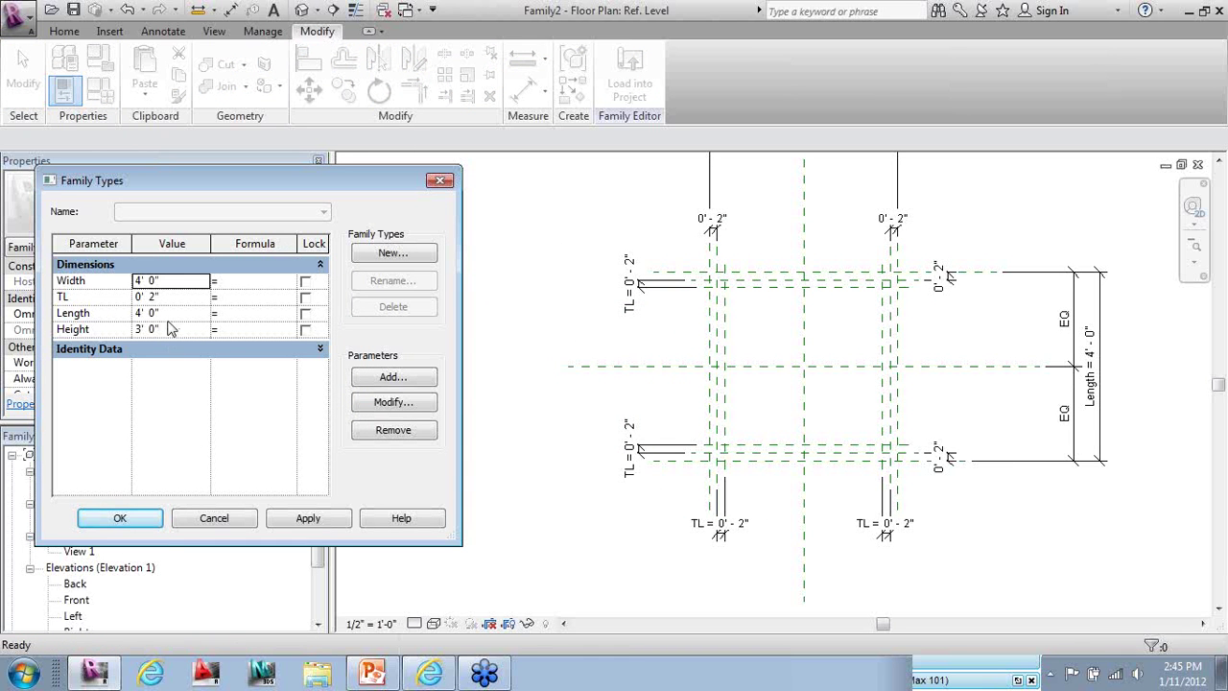
left_click(169, 298)
left_click(204, 279)
type("6")
left_click(169, 318)
type("6")
left_click(179, 301)
type("4")
left_click(171, 331)
type("2' 6")
left_click(323, 523)
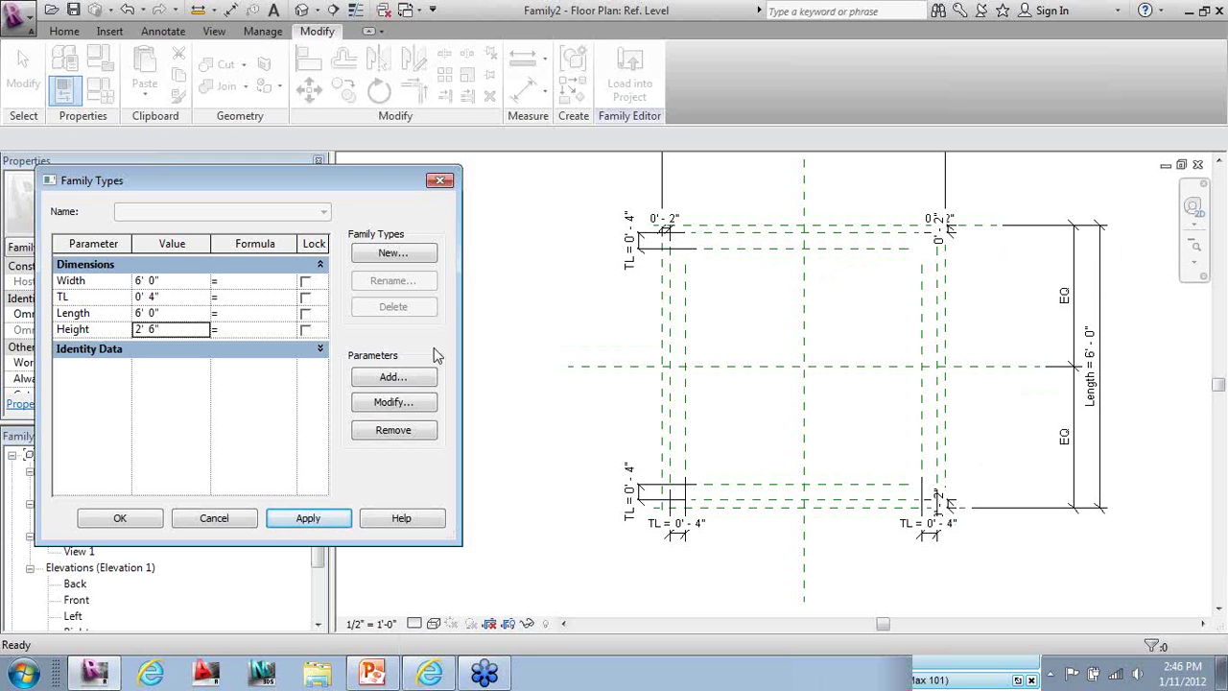
Reset Width and Length to 4' and accept the family type values
left_click(178, 280)
type("4'")
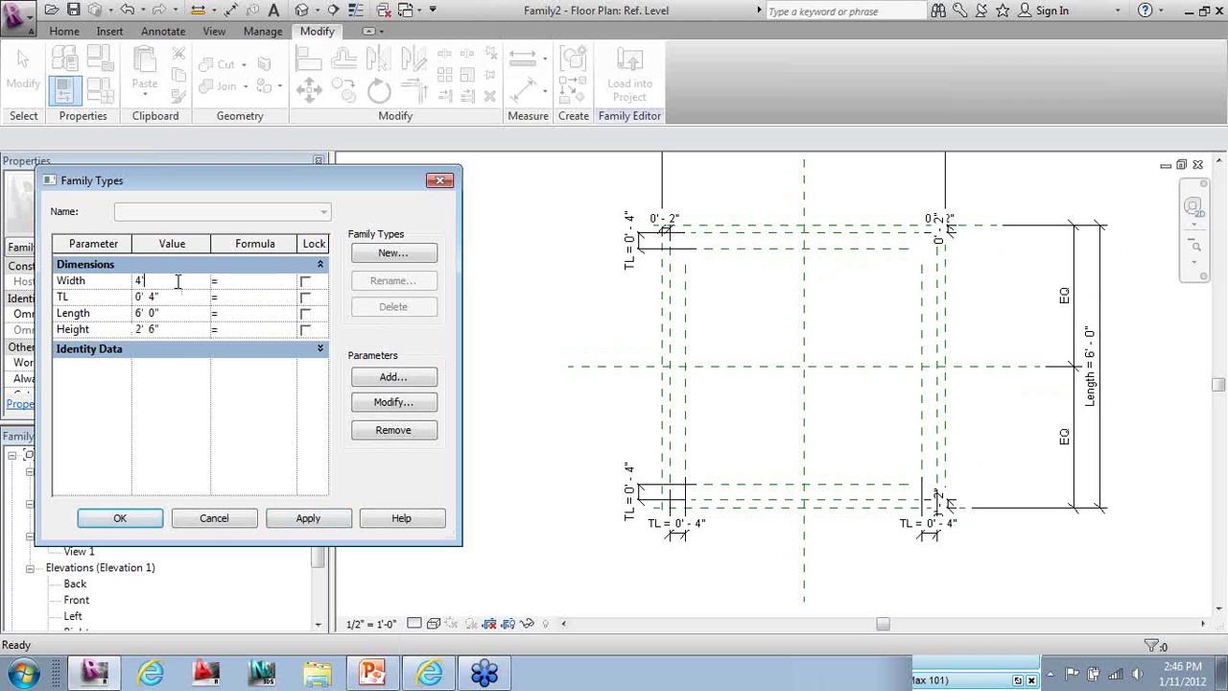
left_click(183, 309)
type("4'")
left_click(122, 517)
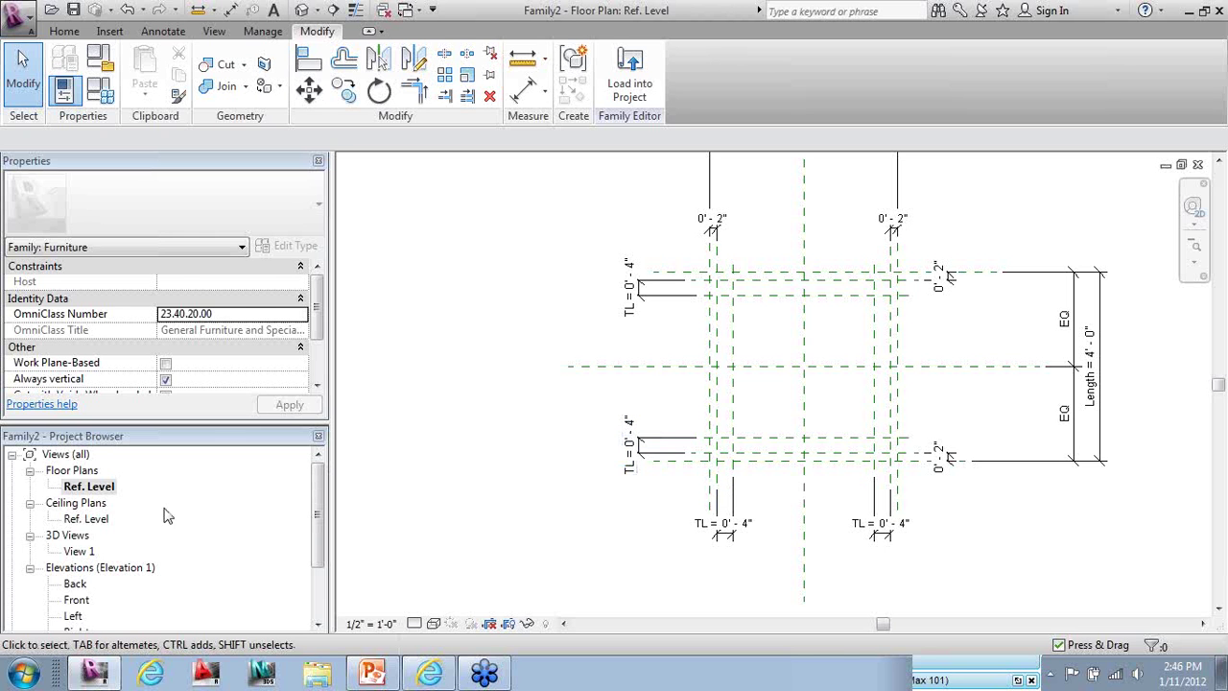
In the Front elevation, pick the table-height plane with a 0' 2" offset to add a plane below it
double_click(76, 601)
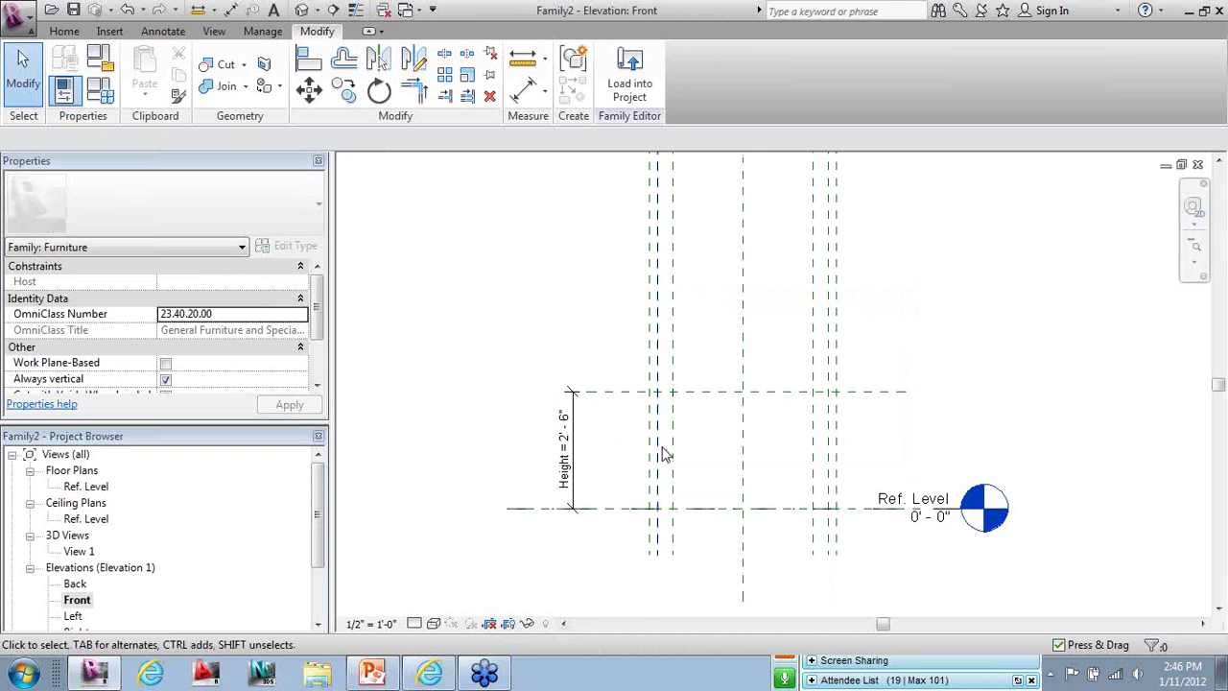
scroll(695, 569, "up", 1)
left_click(592, 366)
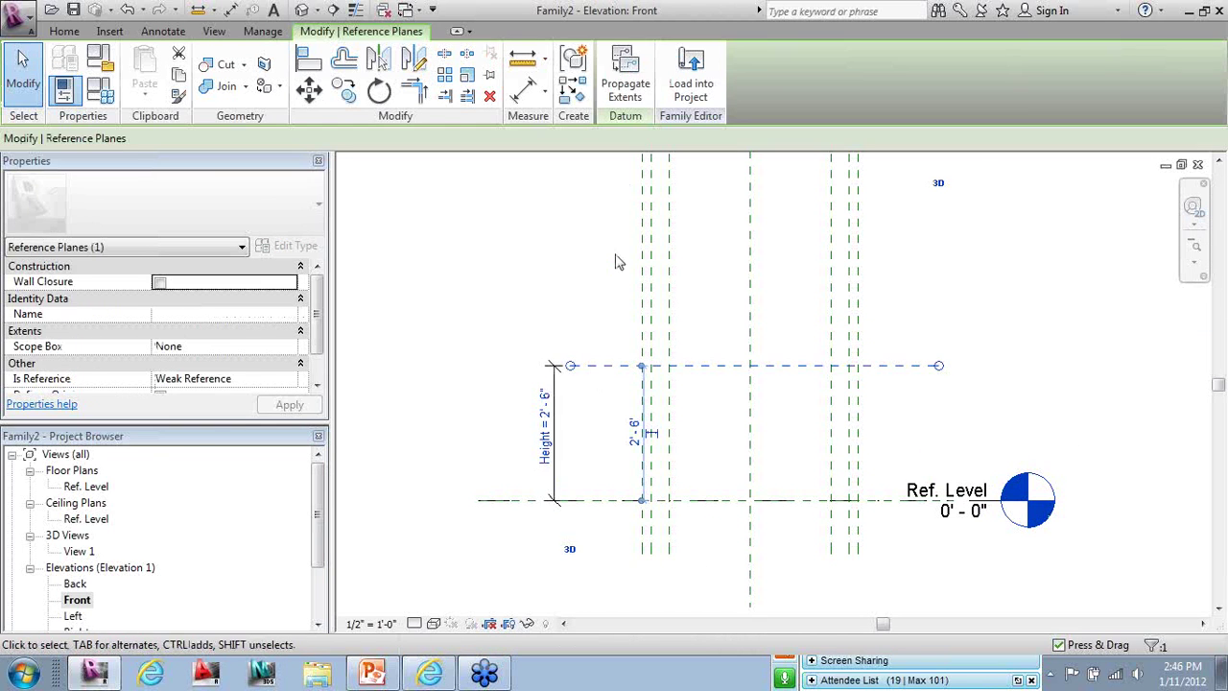
left_click(572, 90)
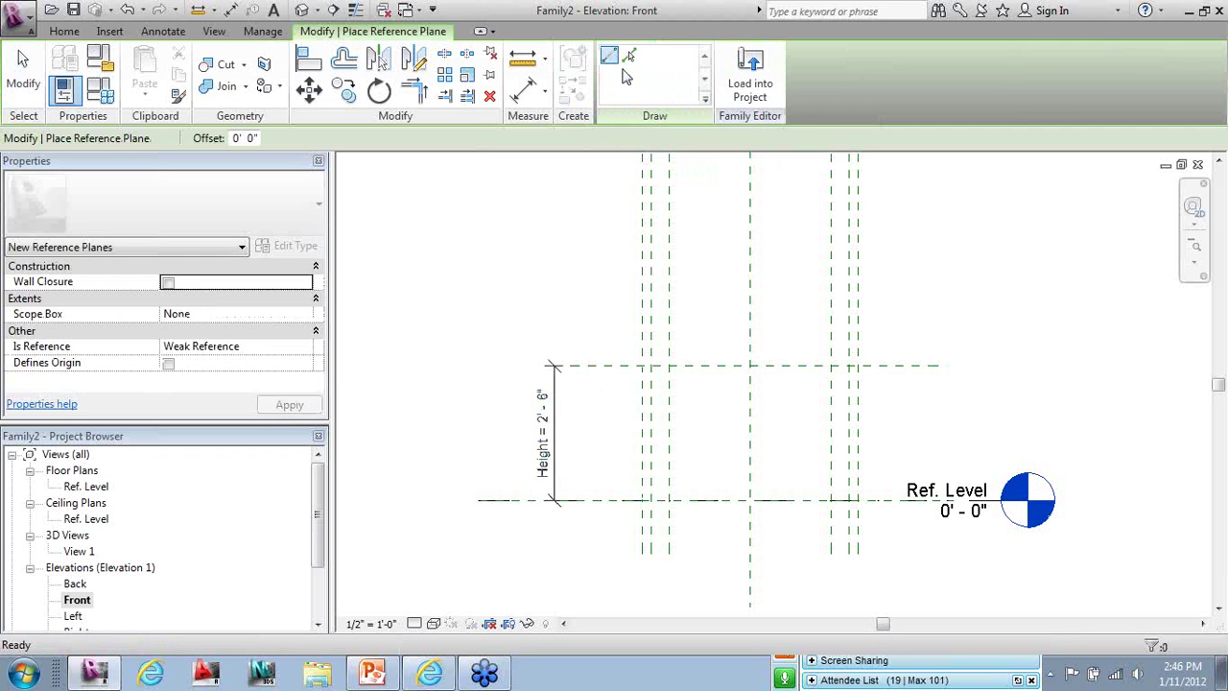
left_click(630, 56)
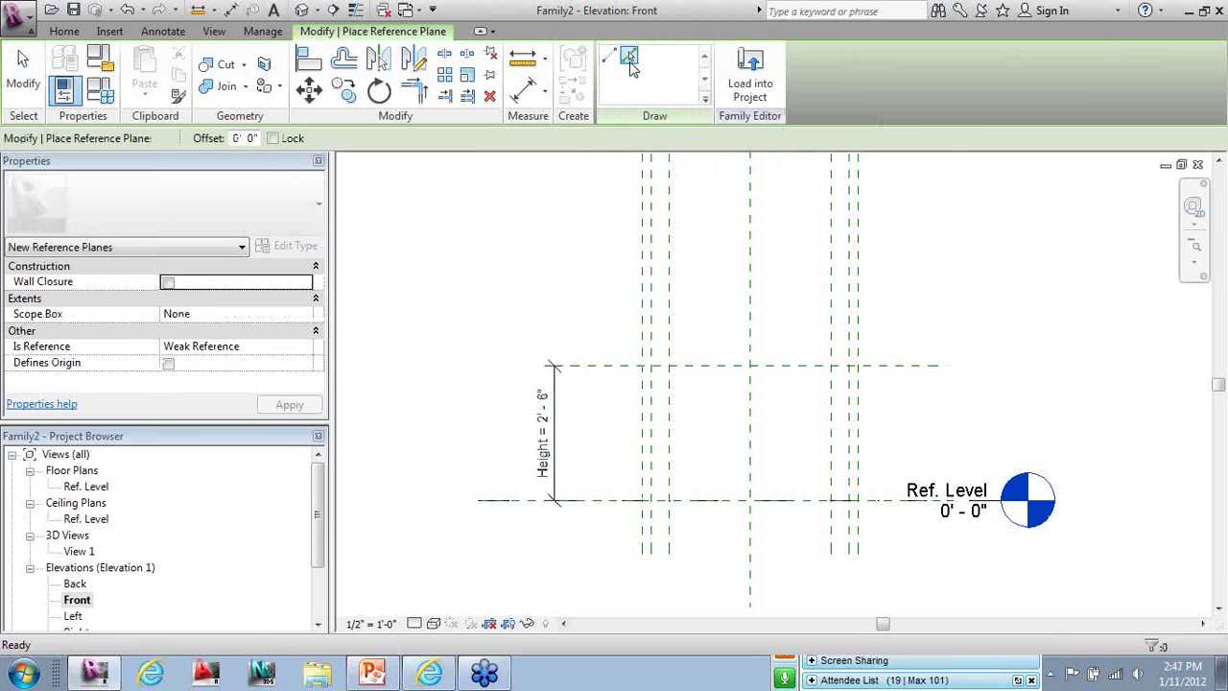
double_click(252, 138)
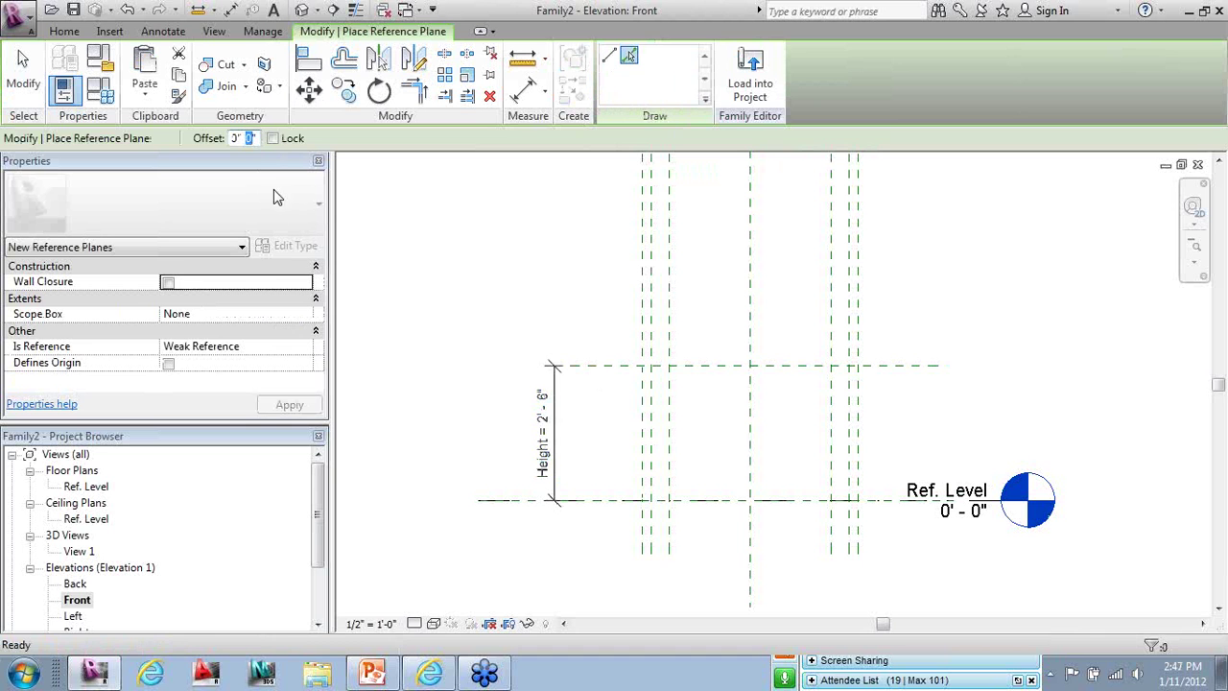
type("2")
left_click(607, 376)
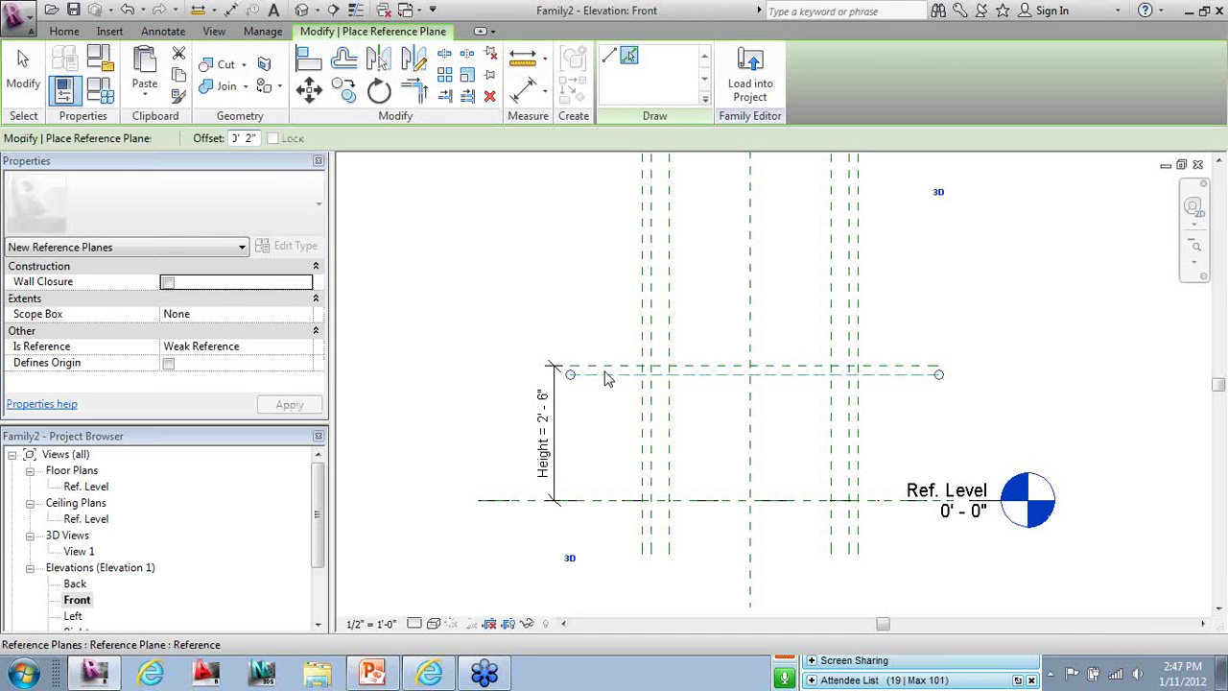
key("Escape")
key("Escape")
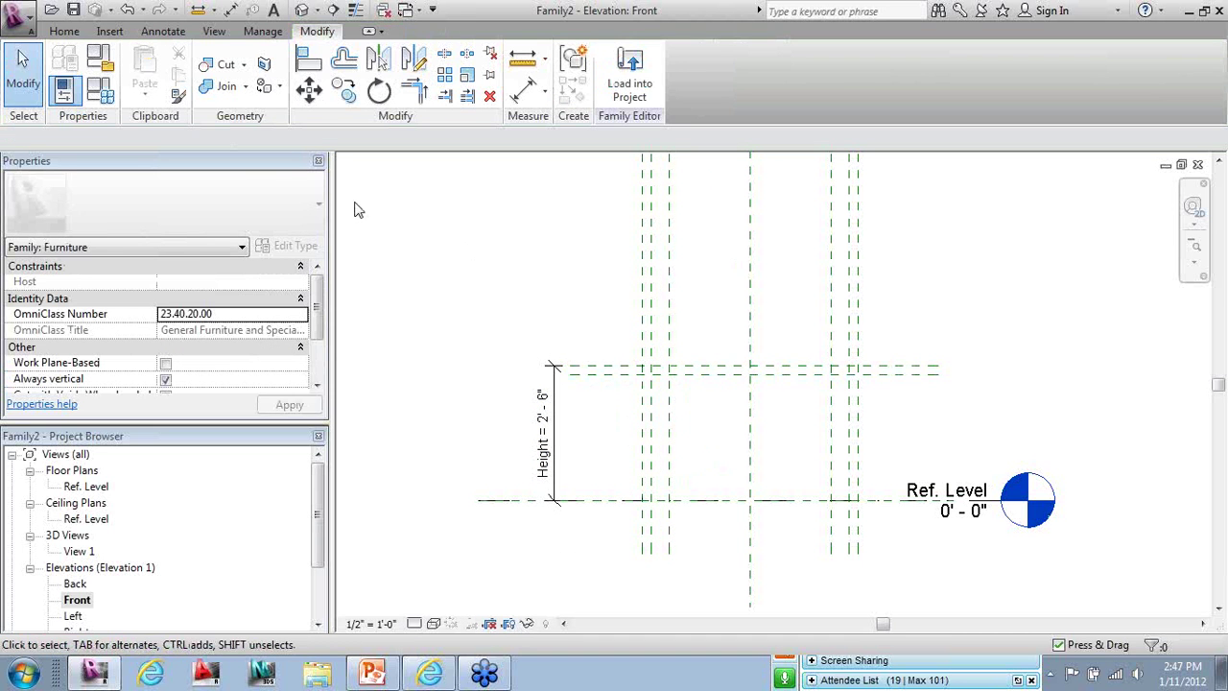
Label the 0' 2" tabletop thickness dimension with a new Type parameter named TT
left_click(163, 30)
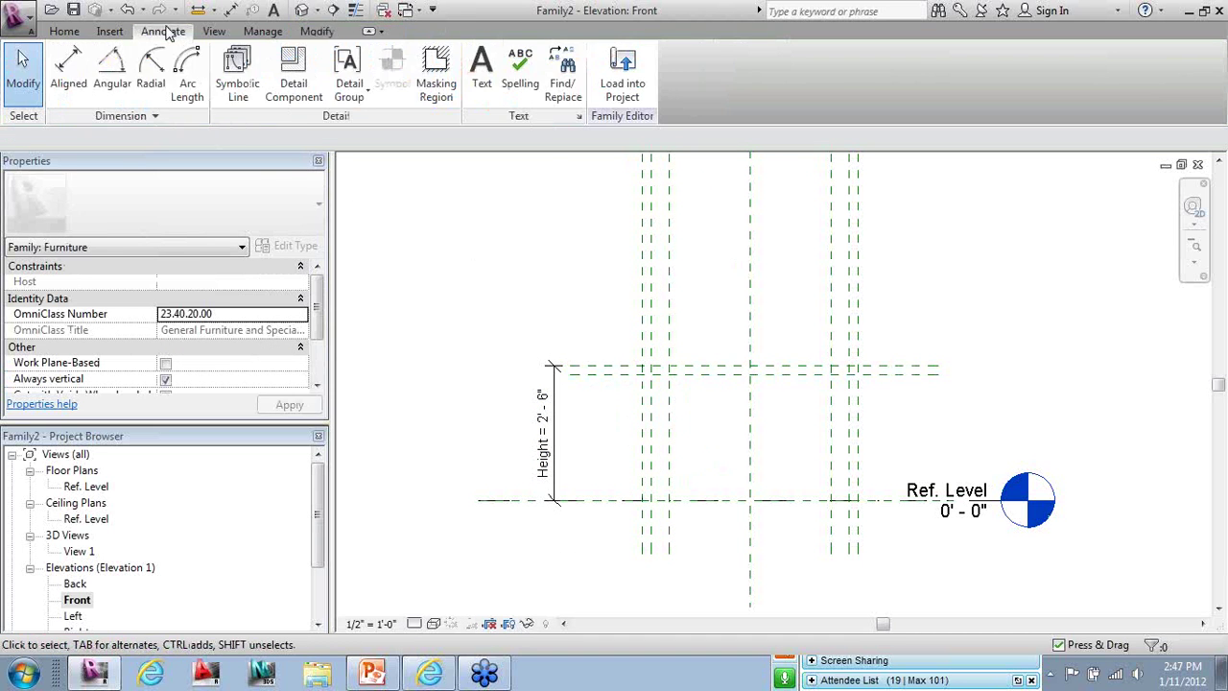
left_click(75, 62)
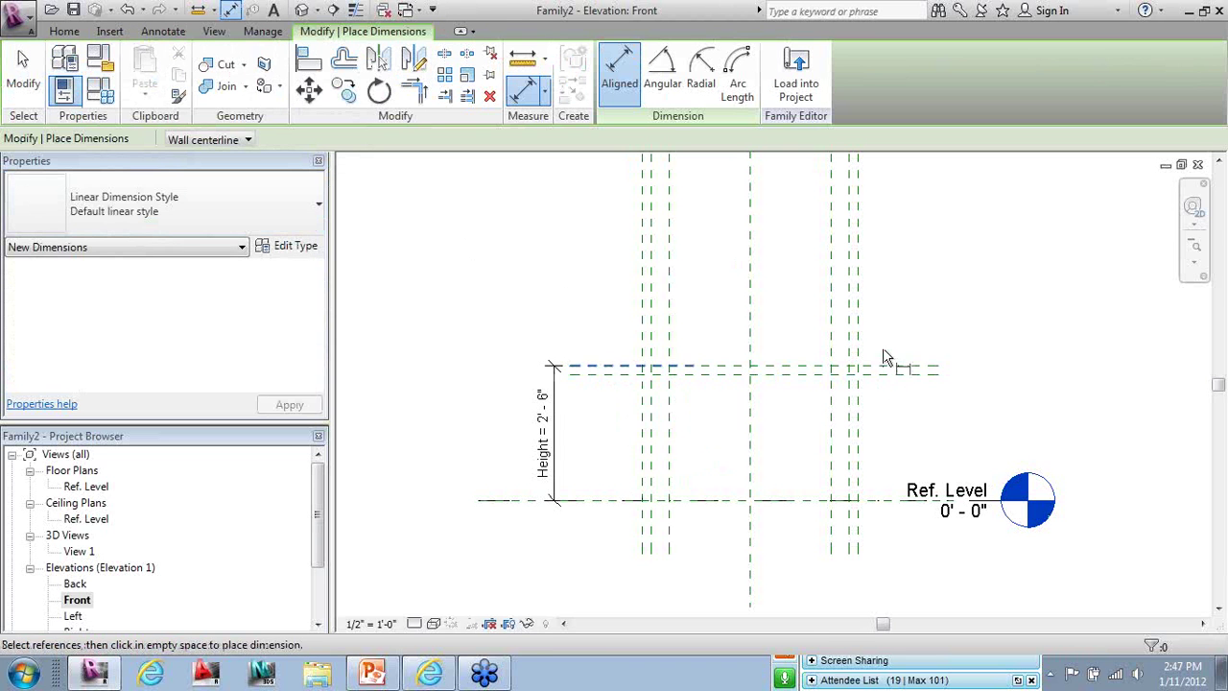
left_click(885, 367)
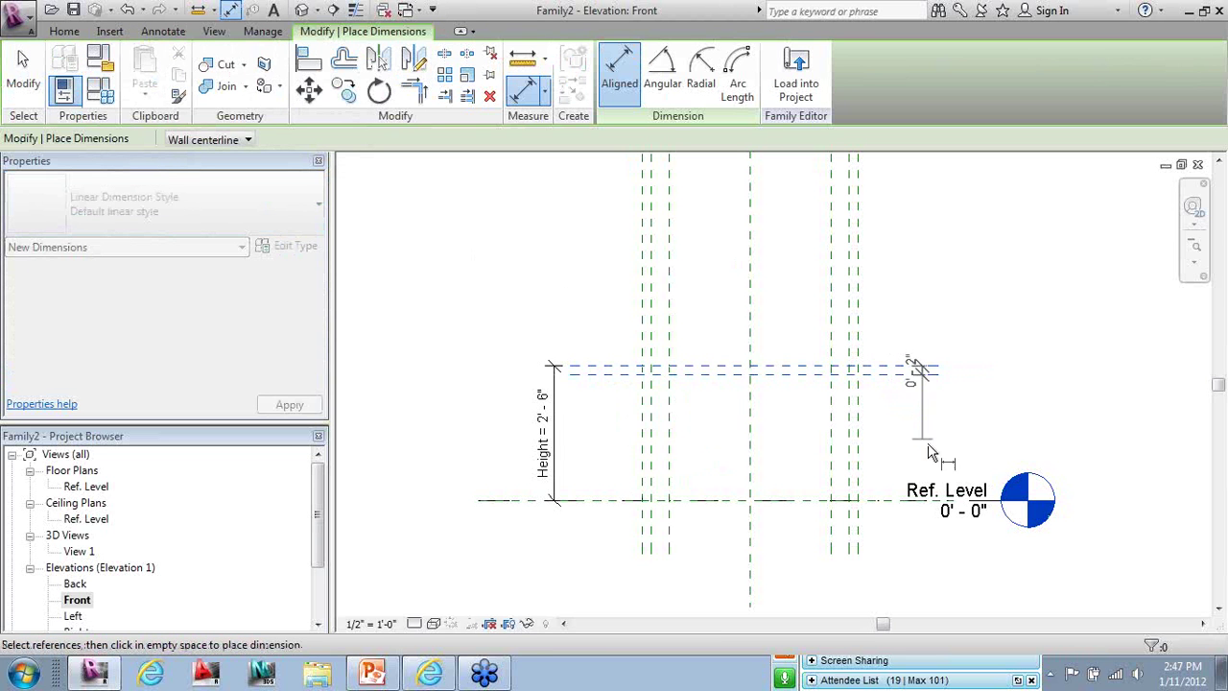
key("Escape")
key("Escape")
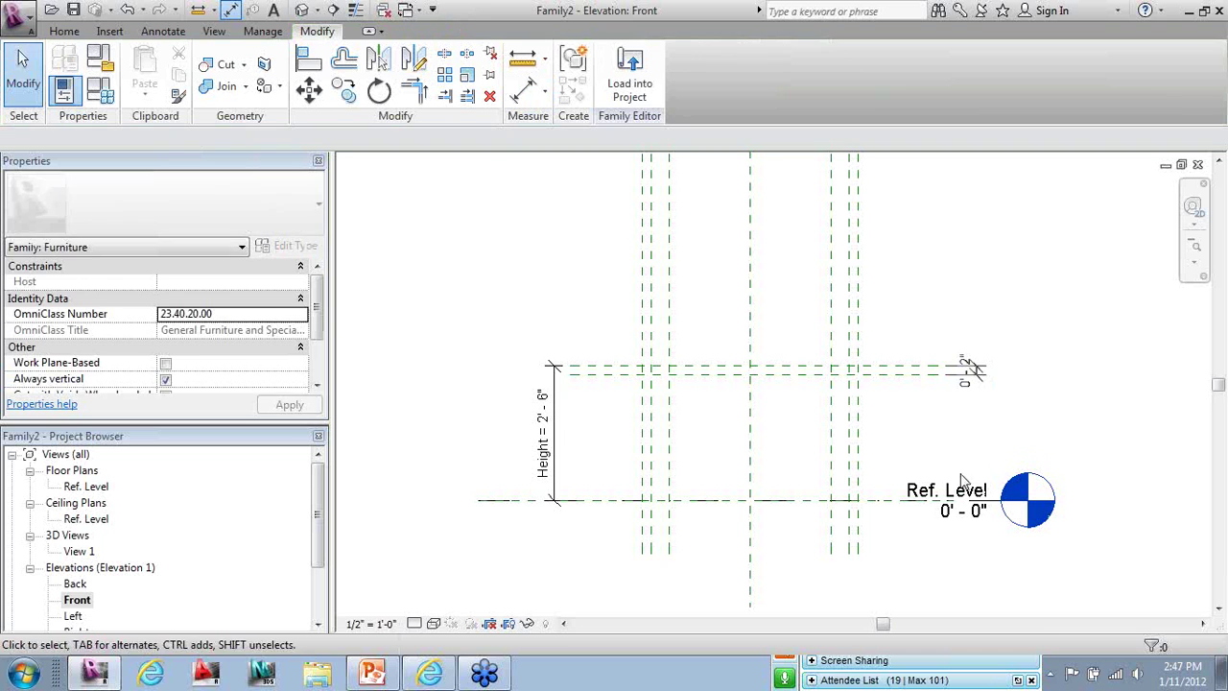
left_click(962, 382)
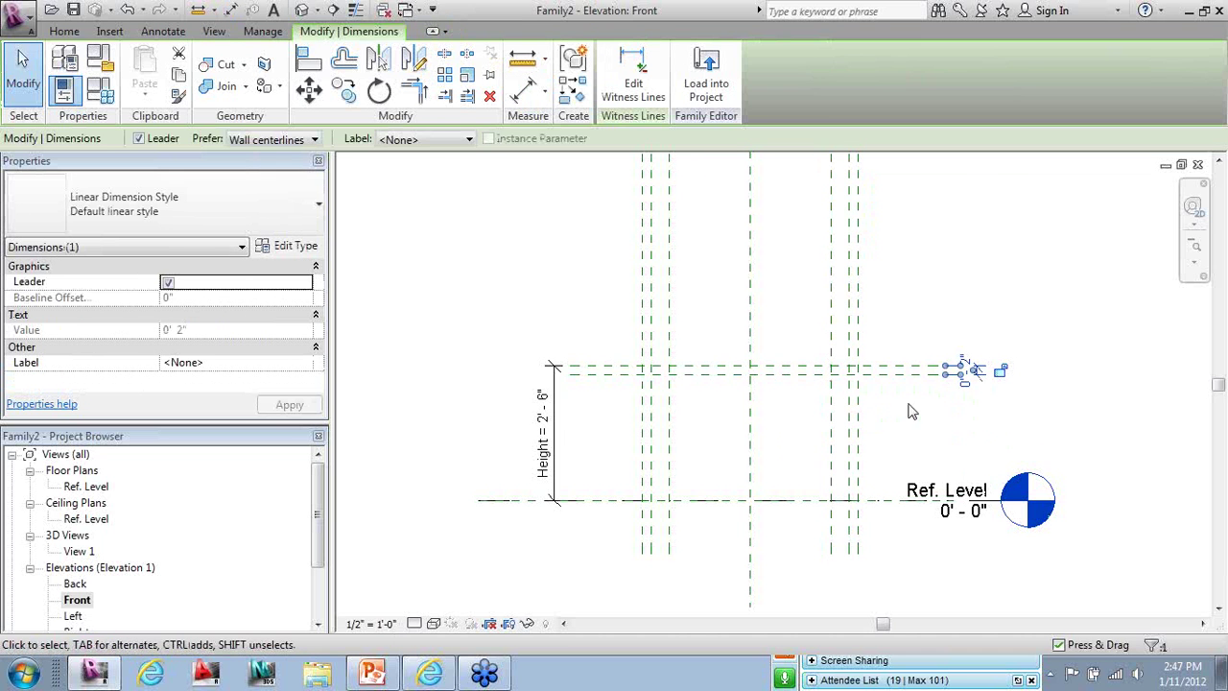
left_click(451, 139)
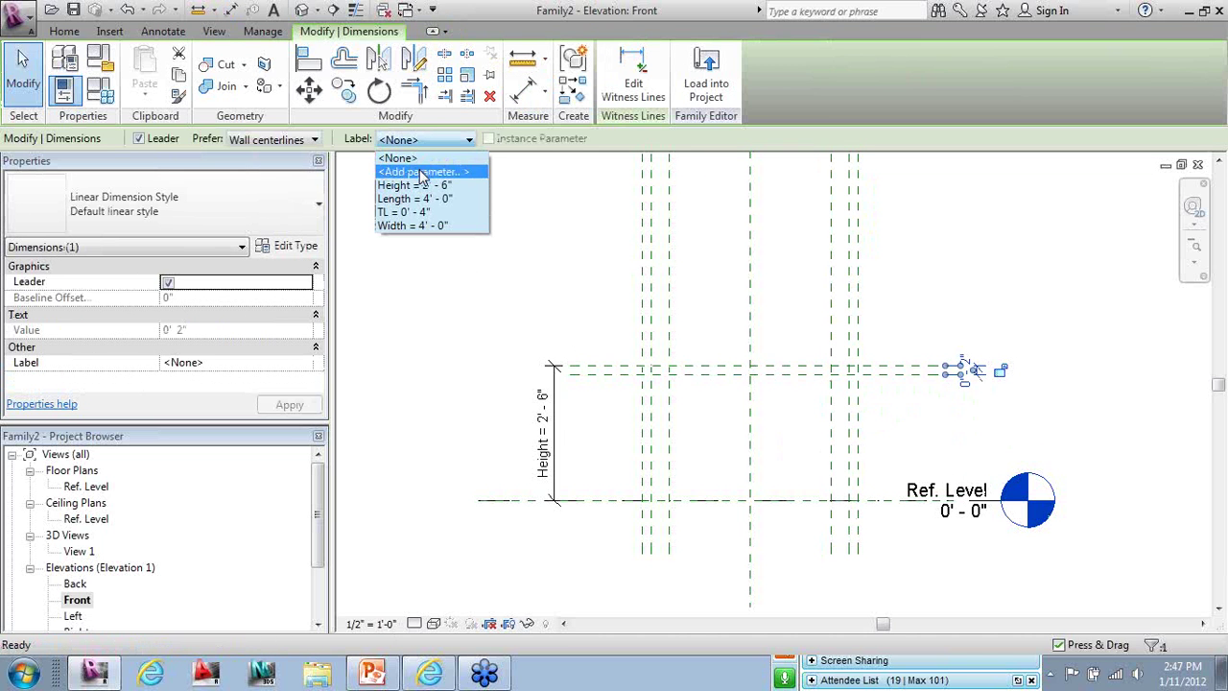
left_click(420, 173)
type("TT")
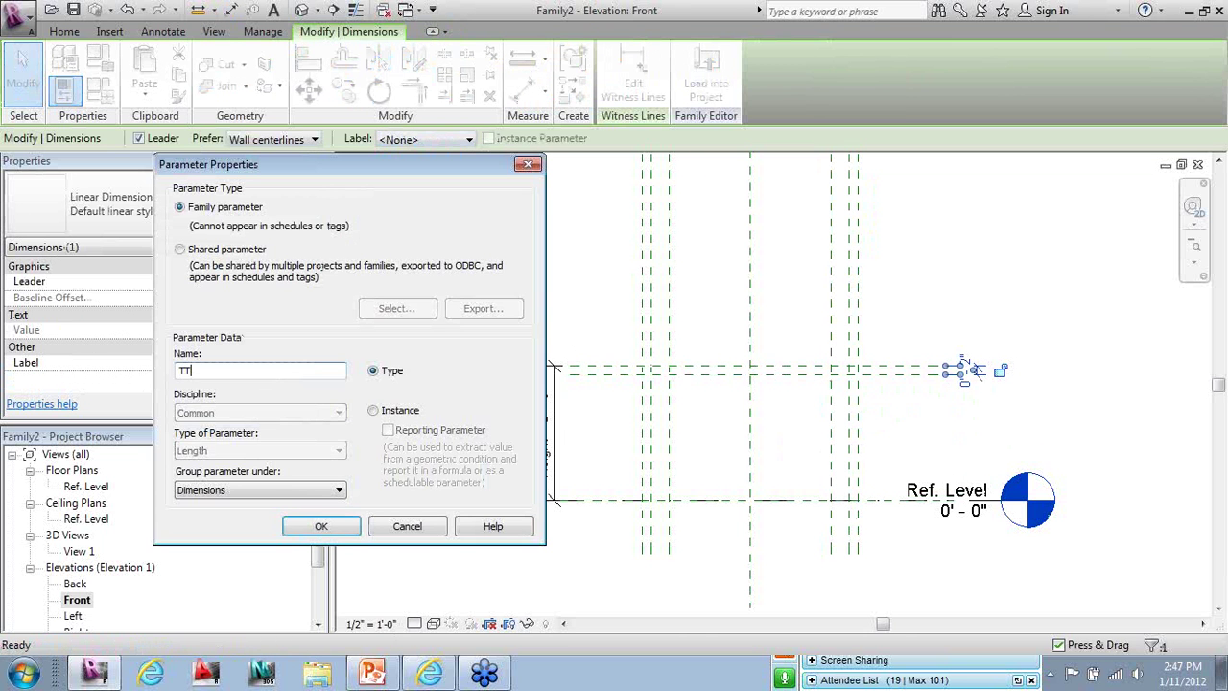
left_click(322, 531)
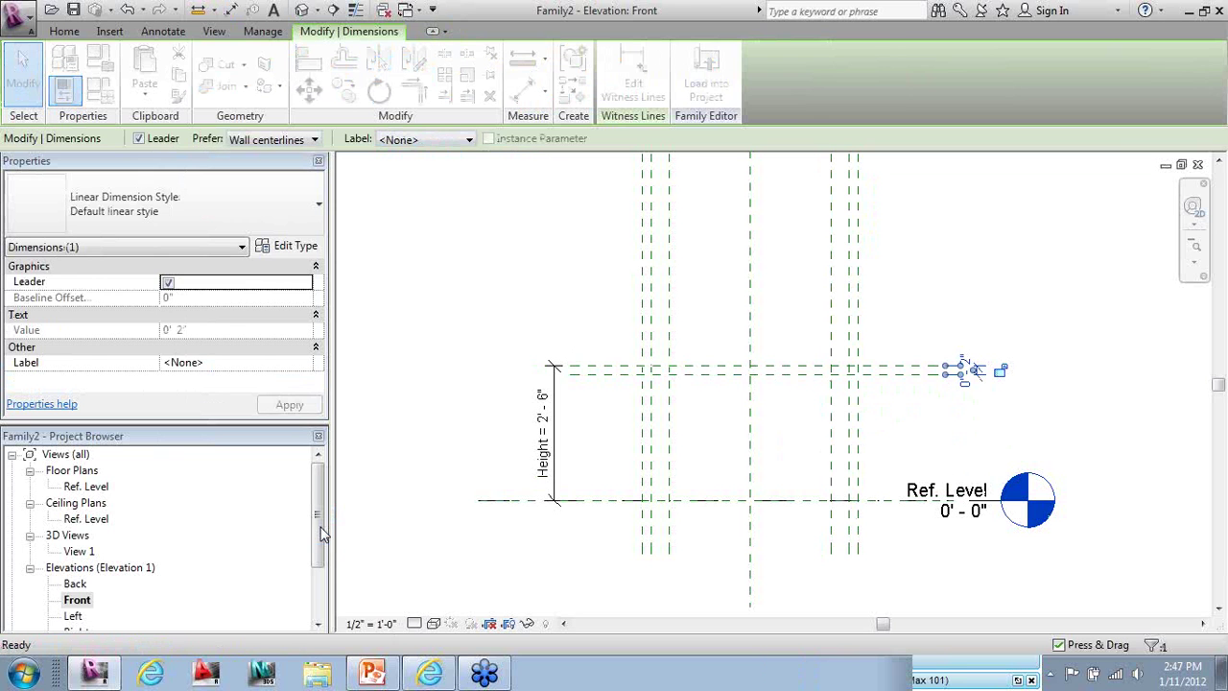
left_click(1030, 260)
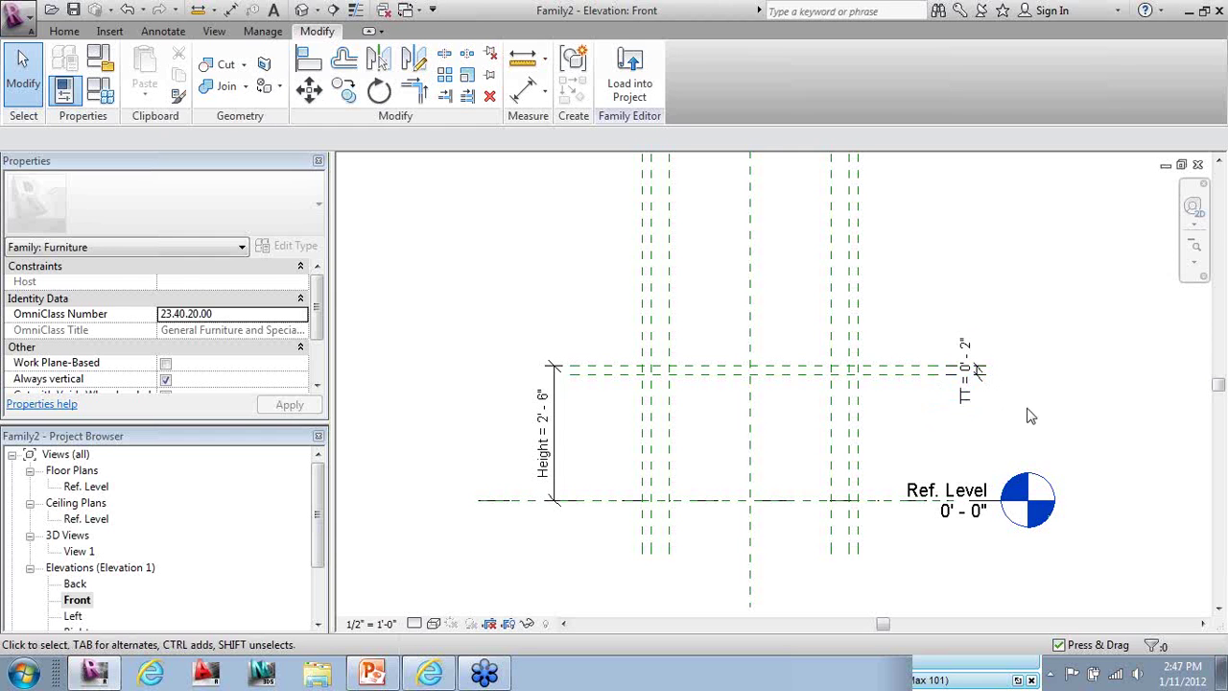
left_click(972, 402)
In the Ref. Level plan, start an extrusion and sketch a rectangle between the outer plane intersections
double_click(87, 488)
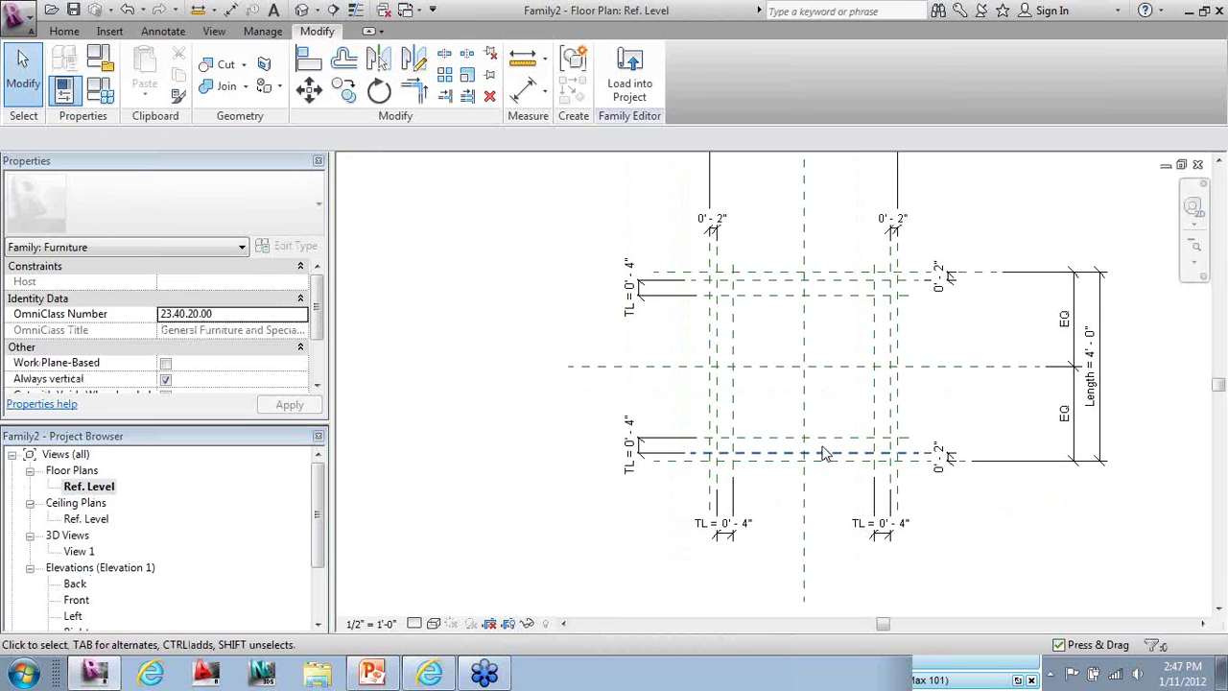
scroll(940, 392, "up", 1)
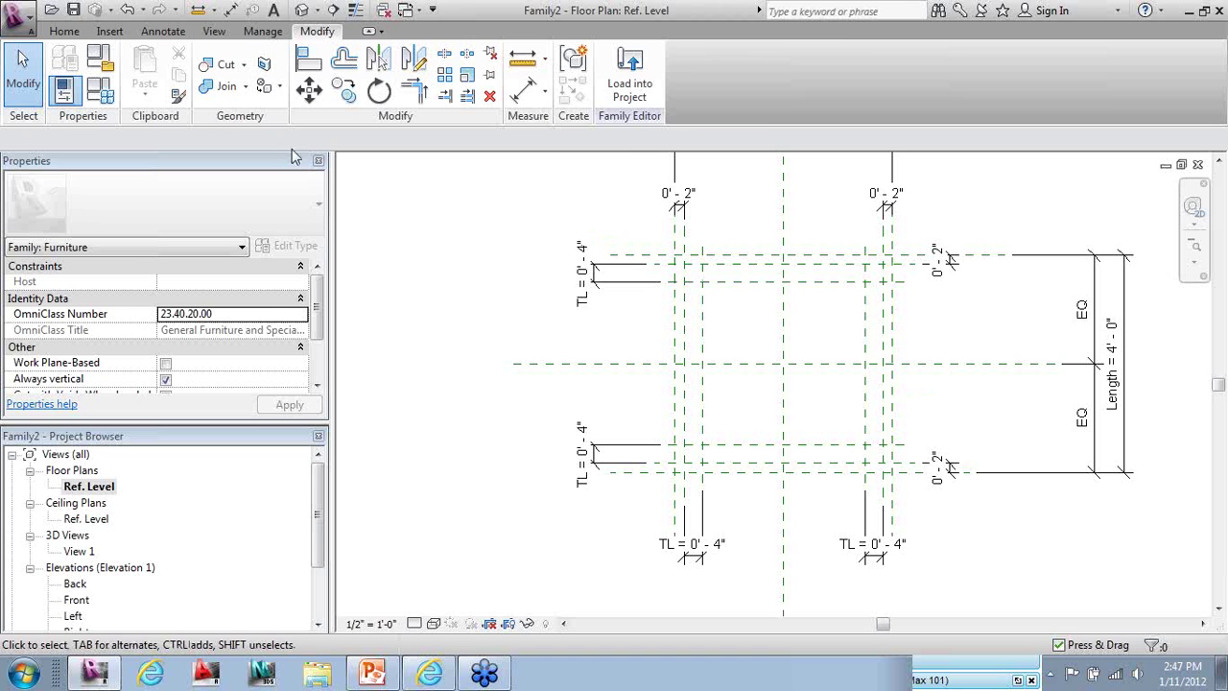
left_click(64, 32)
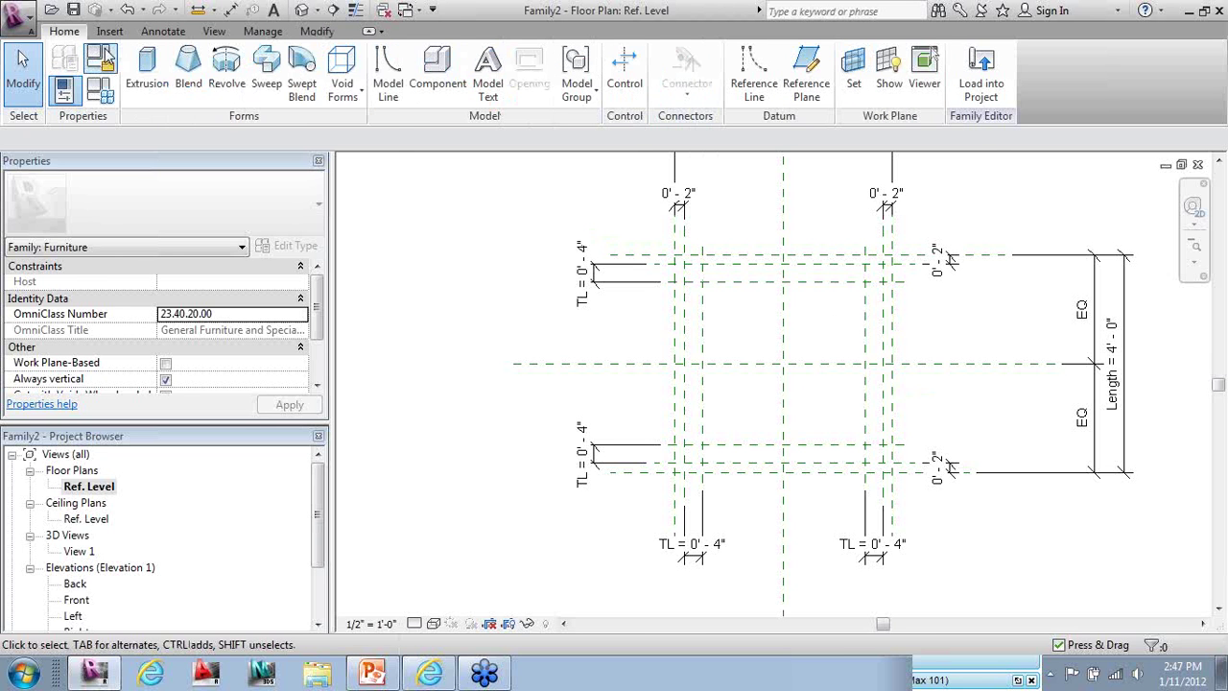
left_click(145, 65)
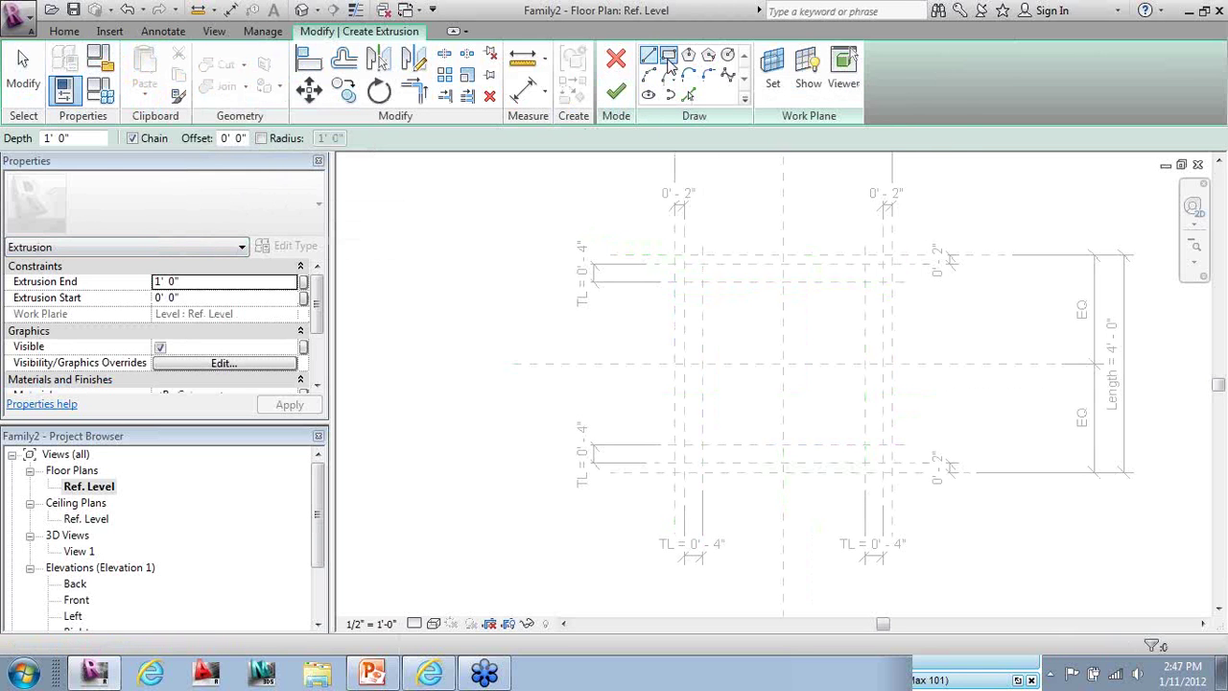
left_click(669, 57)
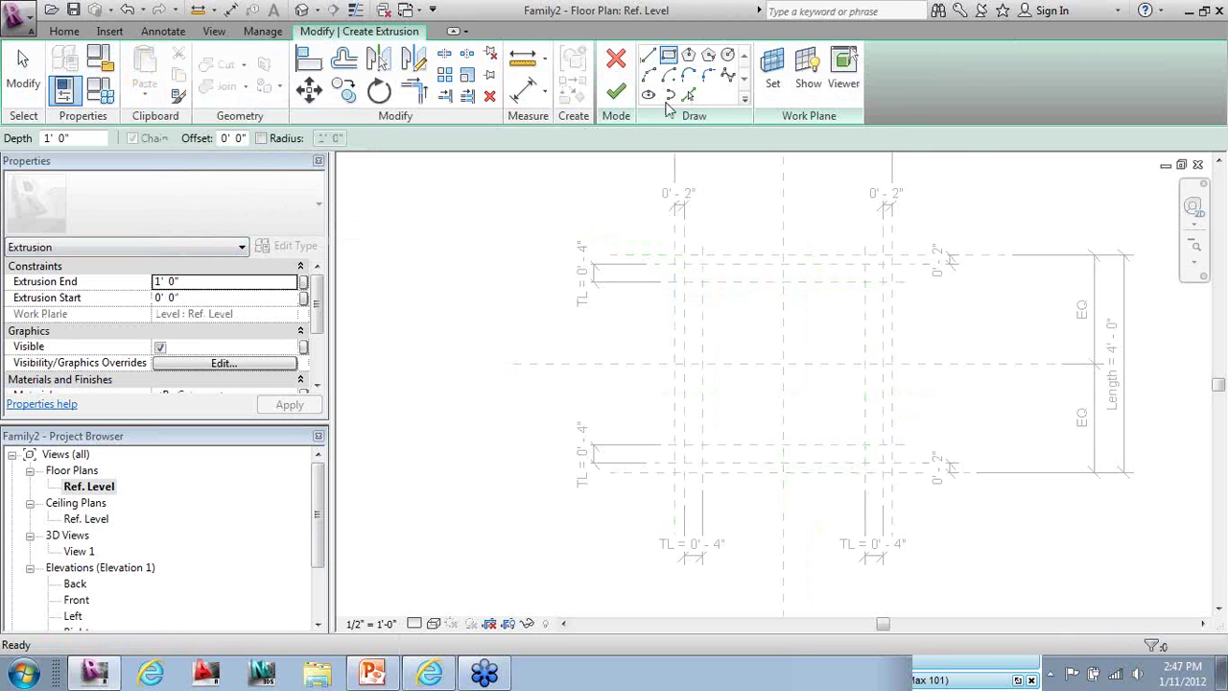
left_click(675, 255)
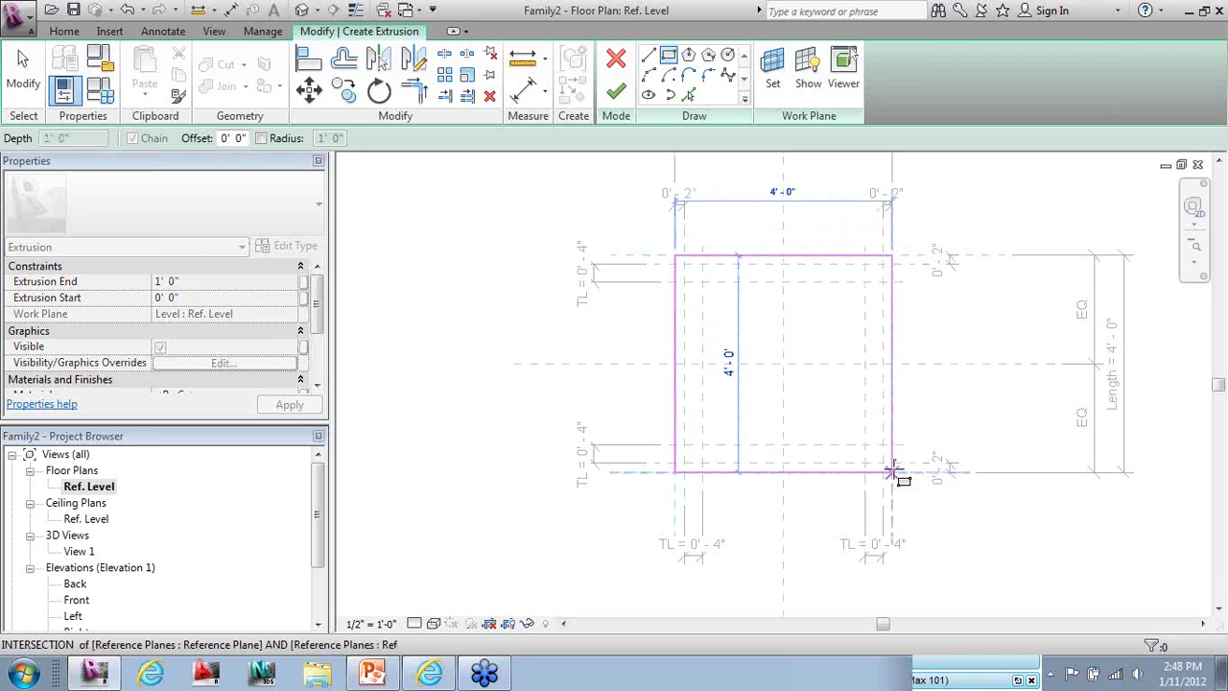
left_click(892, 470)
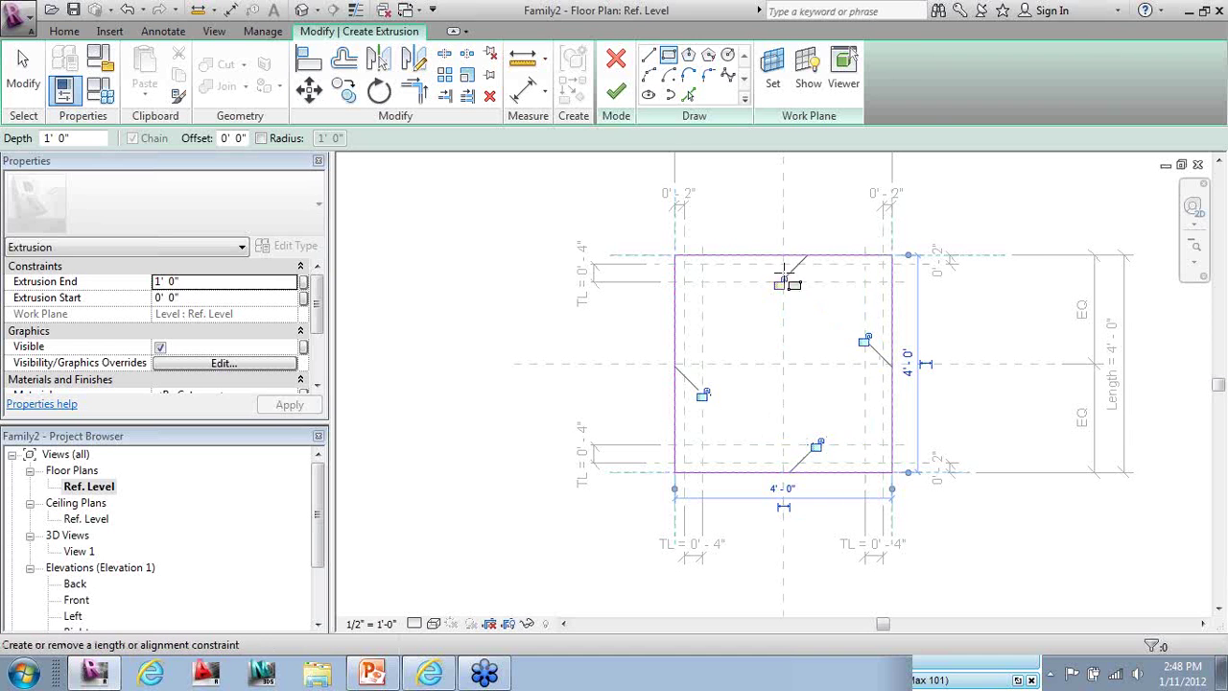
Lock the rectangle's left, bottom and right edges to their reference planes and finish the tabletop sketch
left_click(701, 393)
left_click(818, 445)
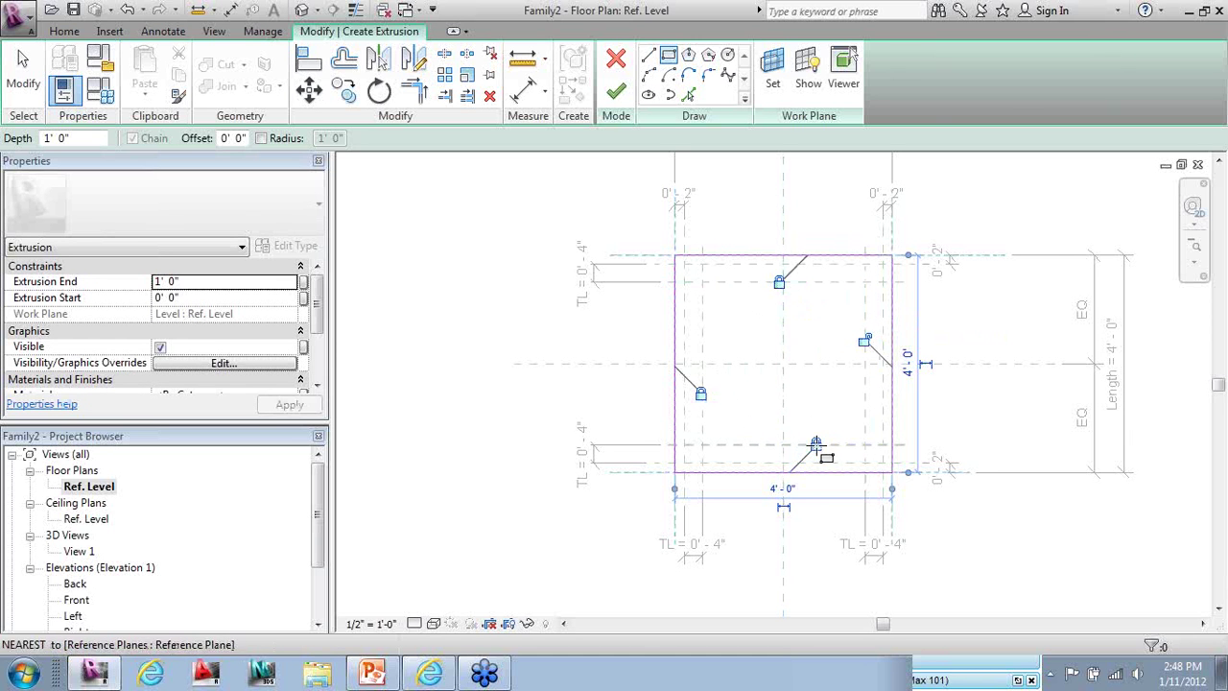
left_click(865, 341)
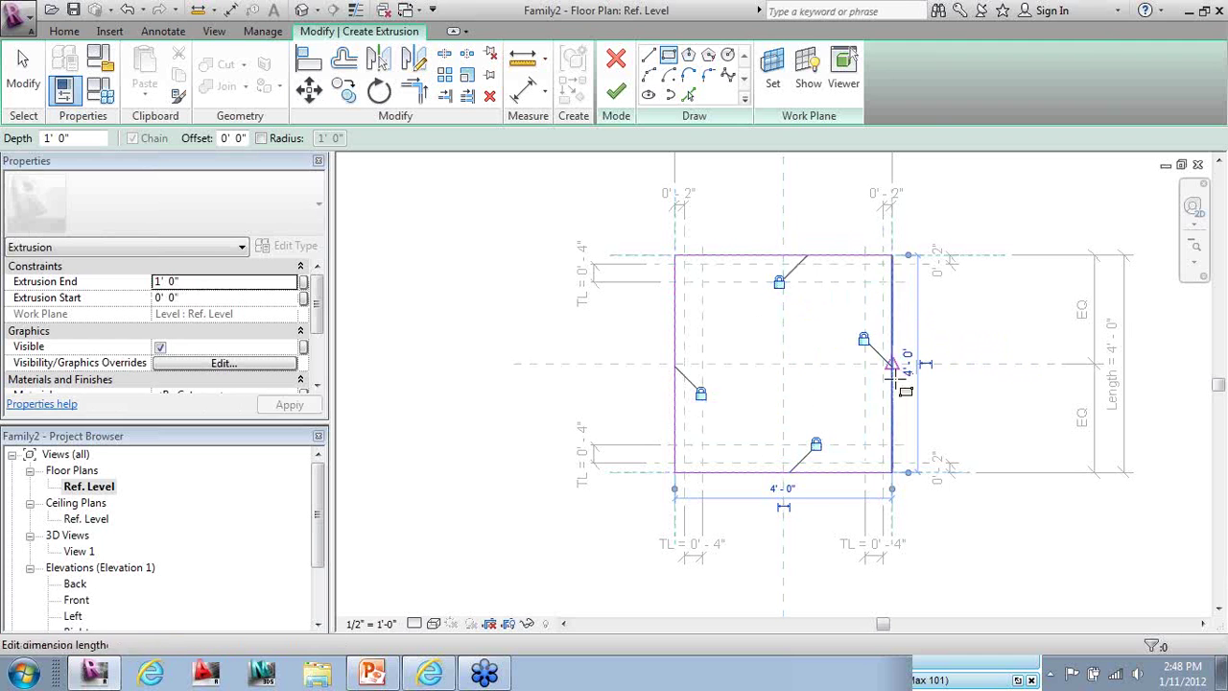
left_click(616, 92)
left_click(594, 240)
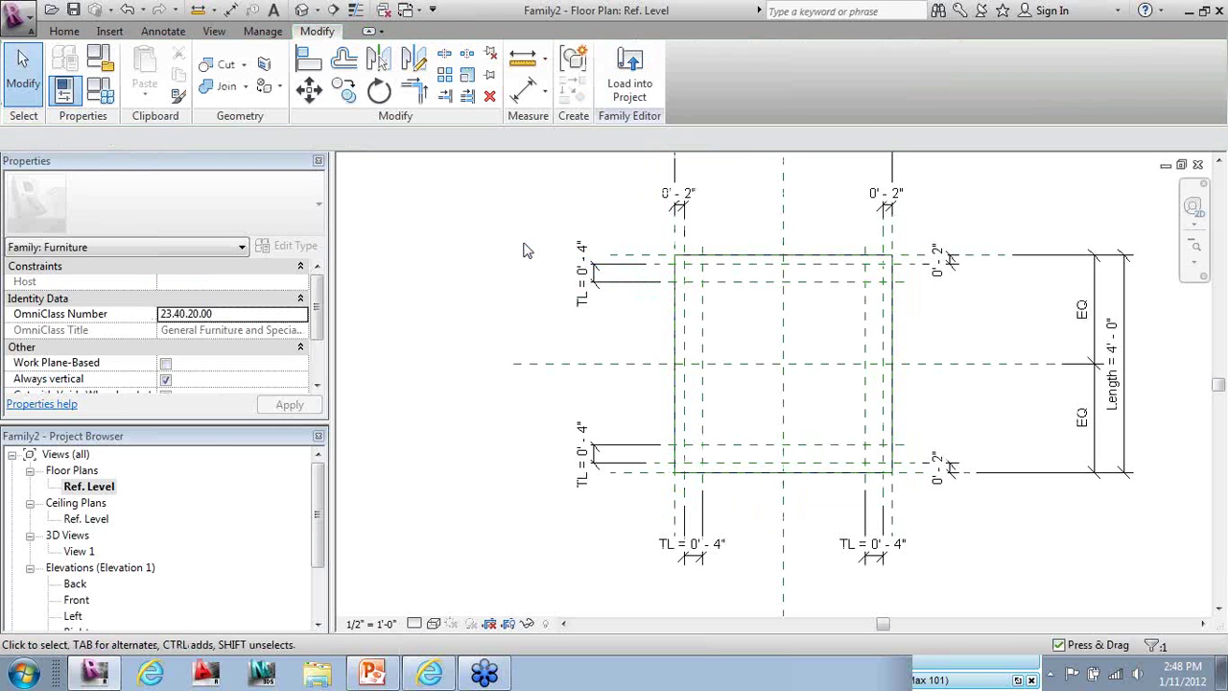
In the default 3D view, flex the tabletop to Width 6' and Length 8' and apply
left_click(303, 9)
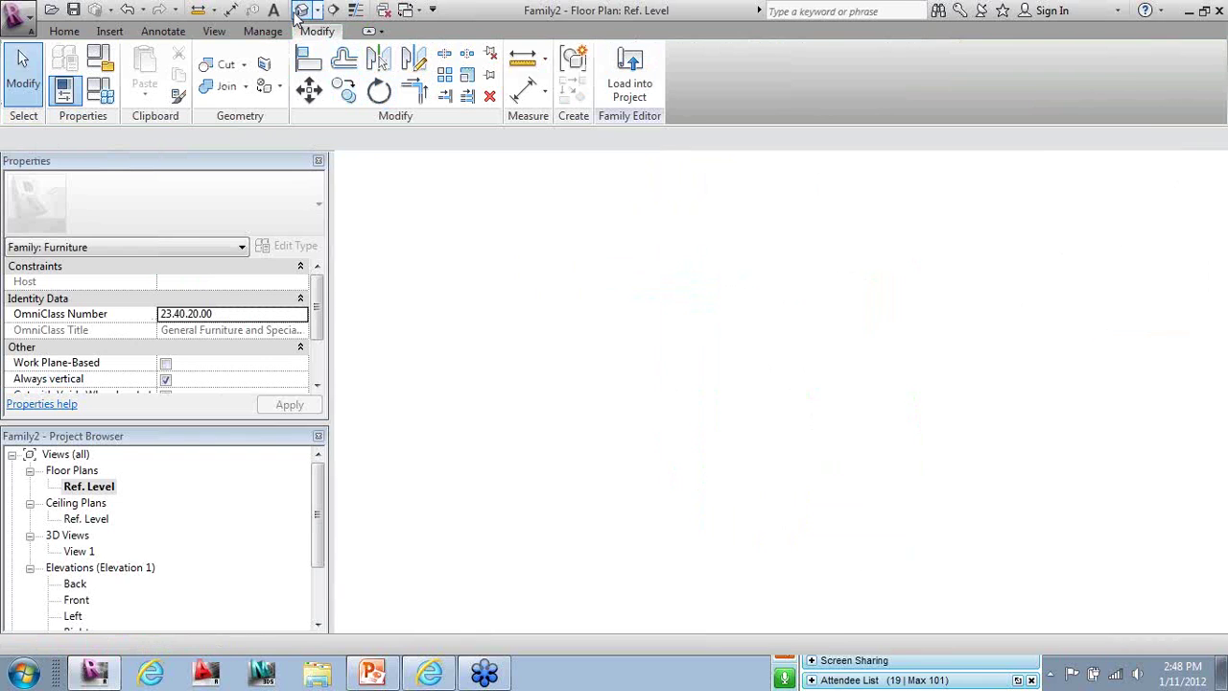
scroll(526, 271, "down", 4)
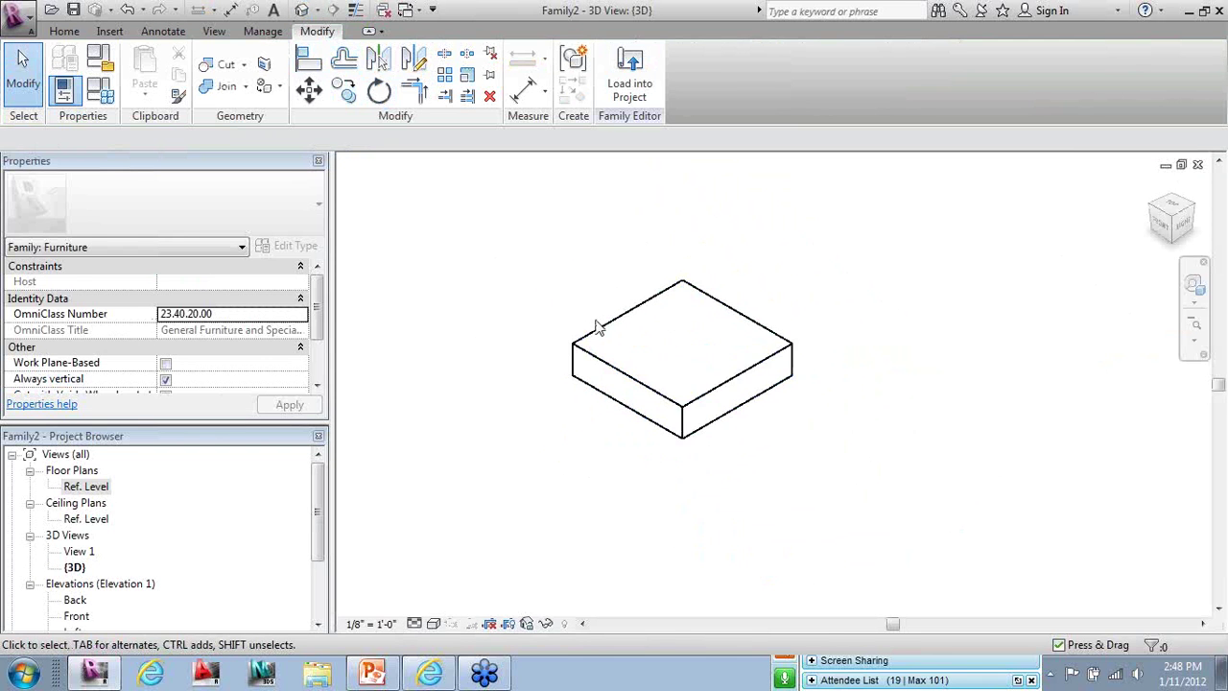
left_click(105, 90)
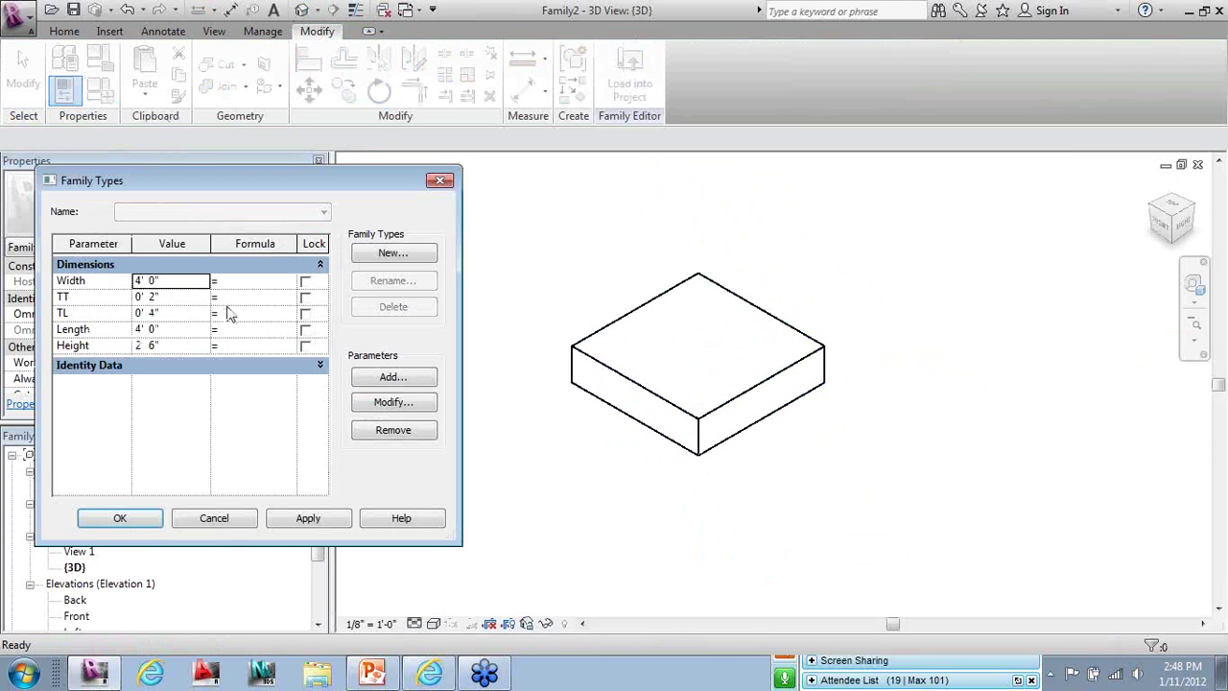
left_click(181, 284)
type("6")
left_click(171, 330)
type("8")
left_click(309, 520)
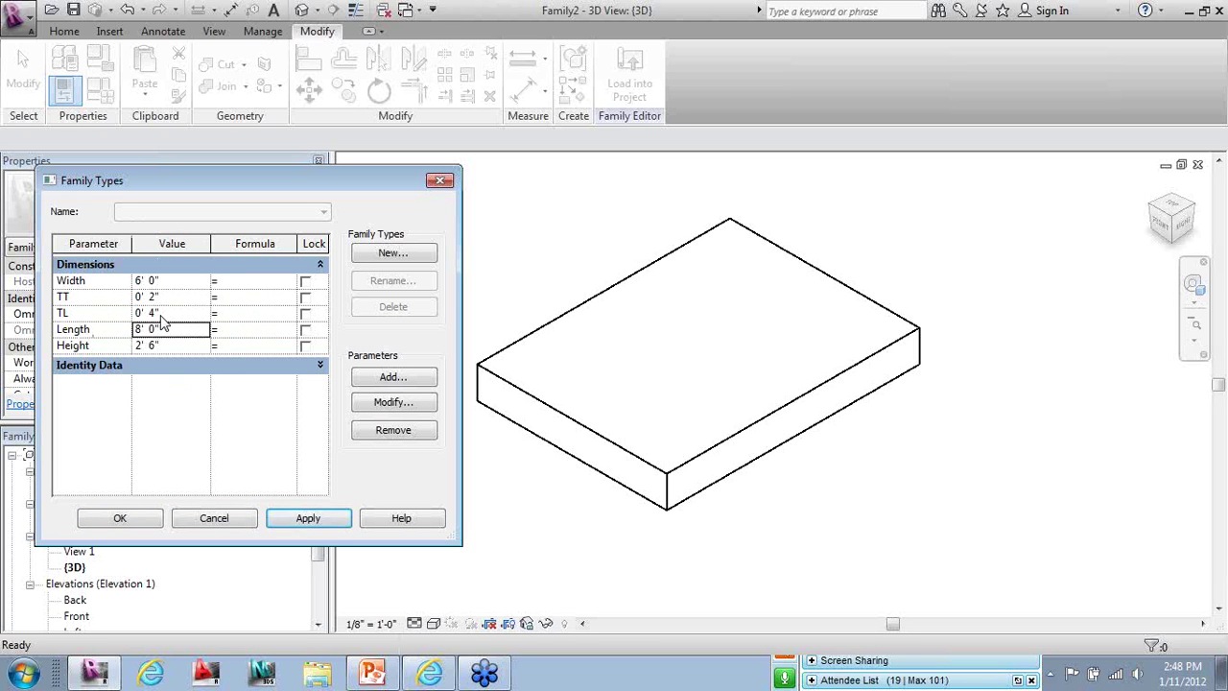
Restore Width and Length to 4' and accept the family type values
left_click(188, 279)
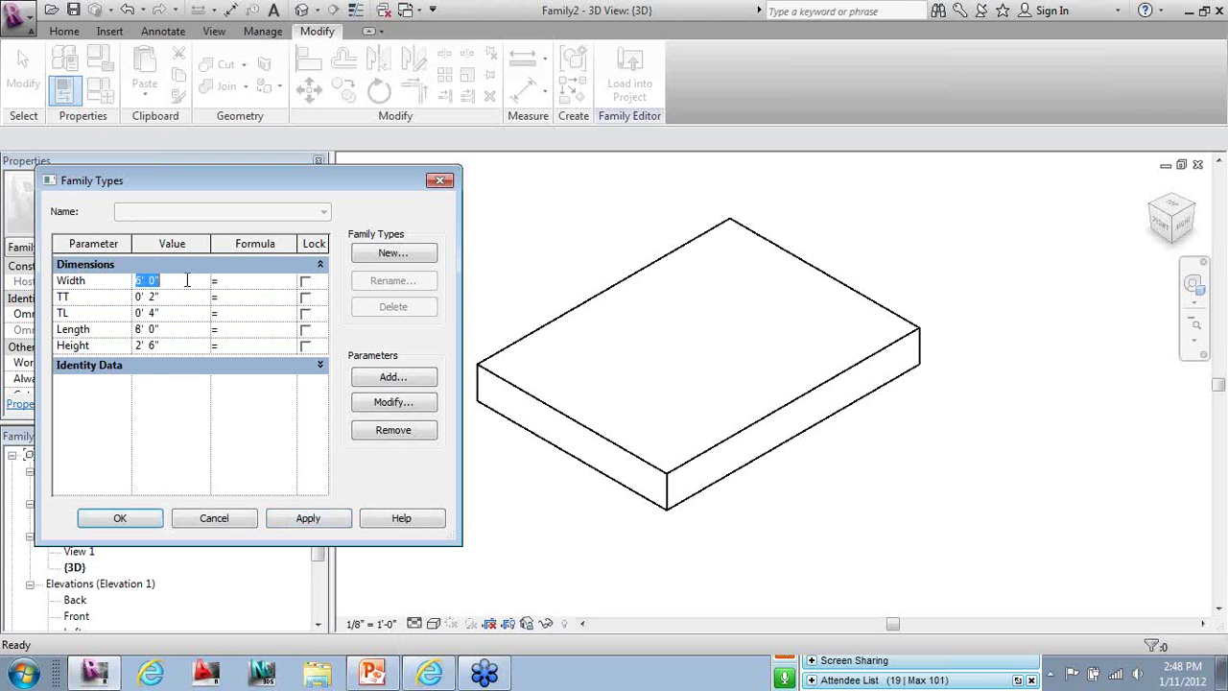
type("4")
left_click(171, 329)
type("4'")
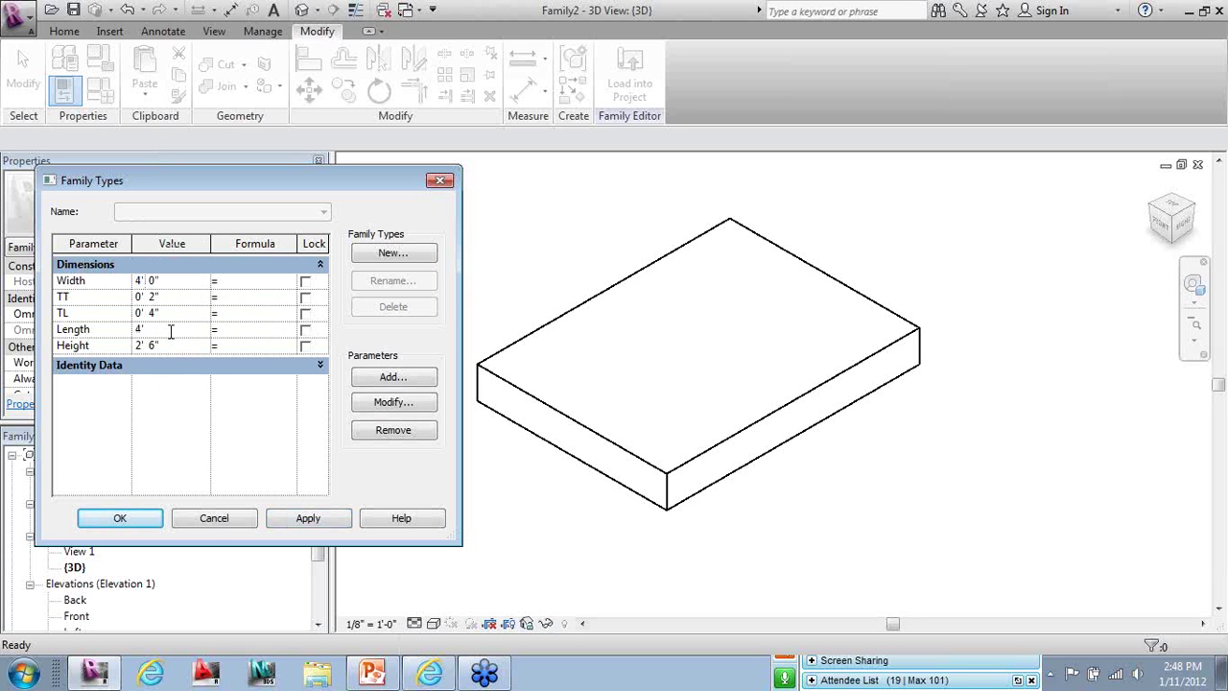
left_click(130, 518)
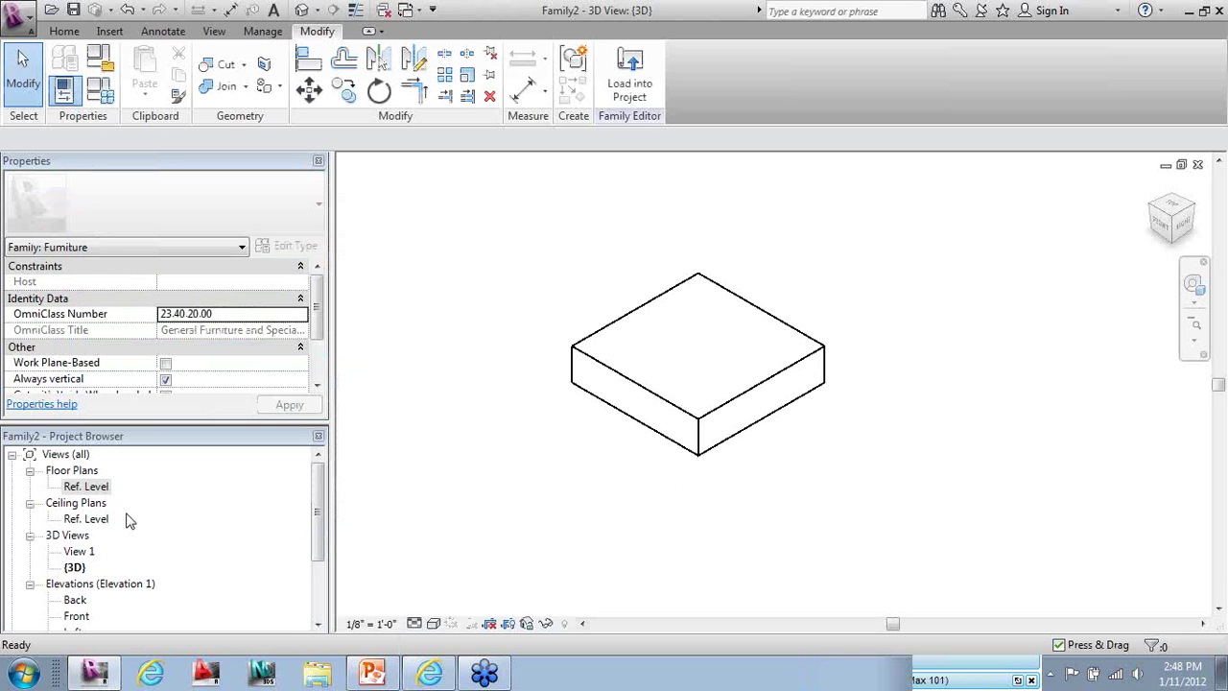
left_click(667, 410)
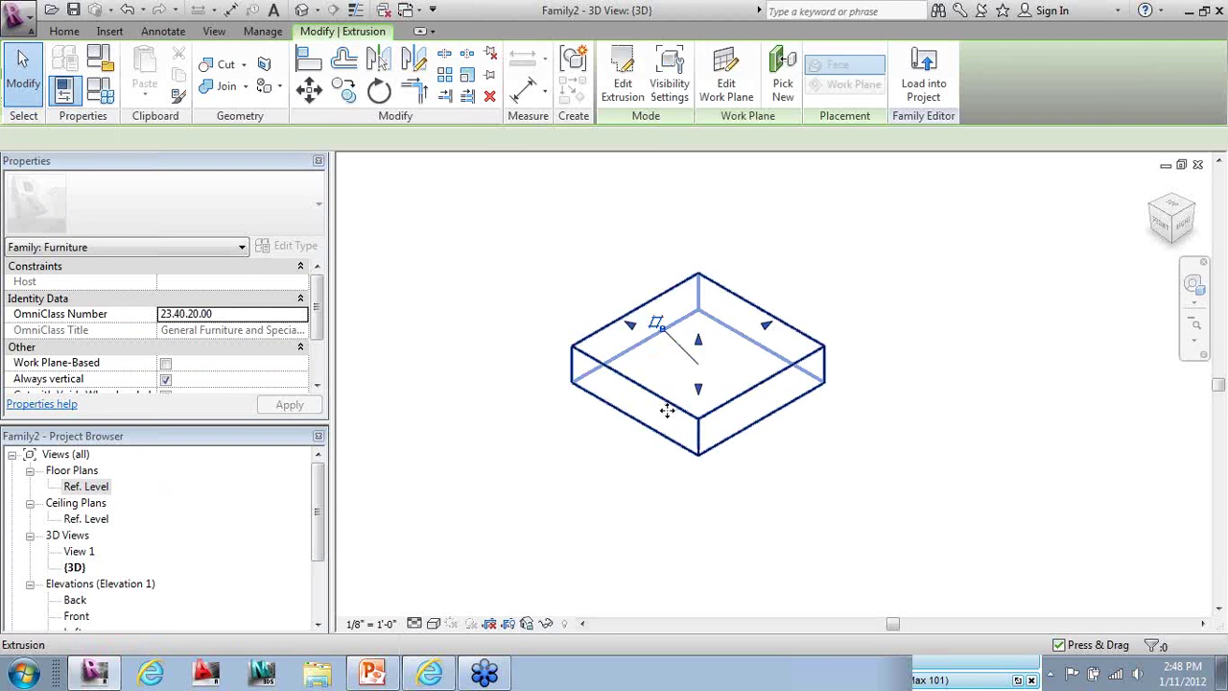
left_click(762, 554)
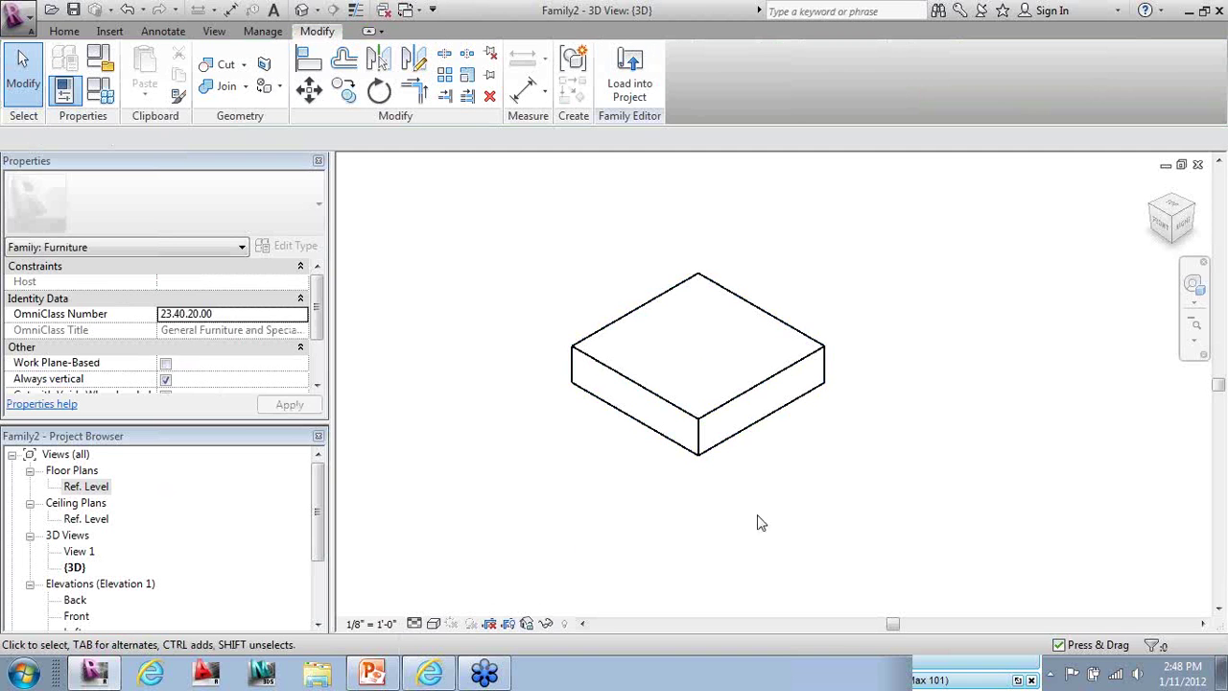
Open the Front elevation and inspect the tabletop extrusion
double_click(79, 615)
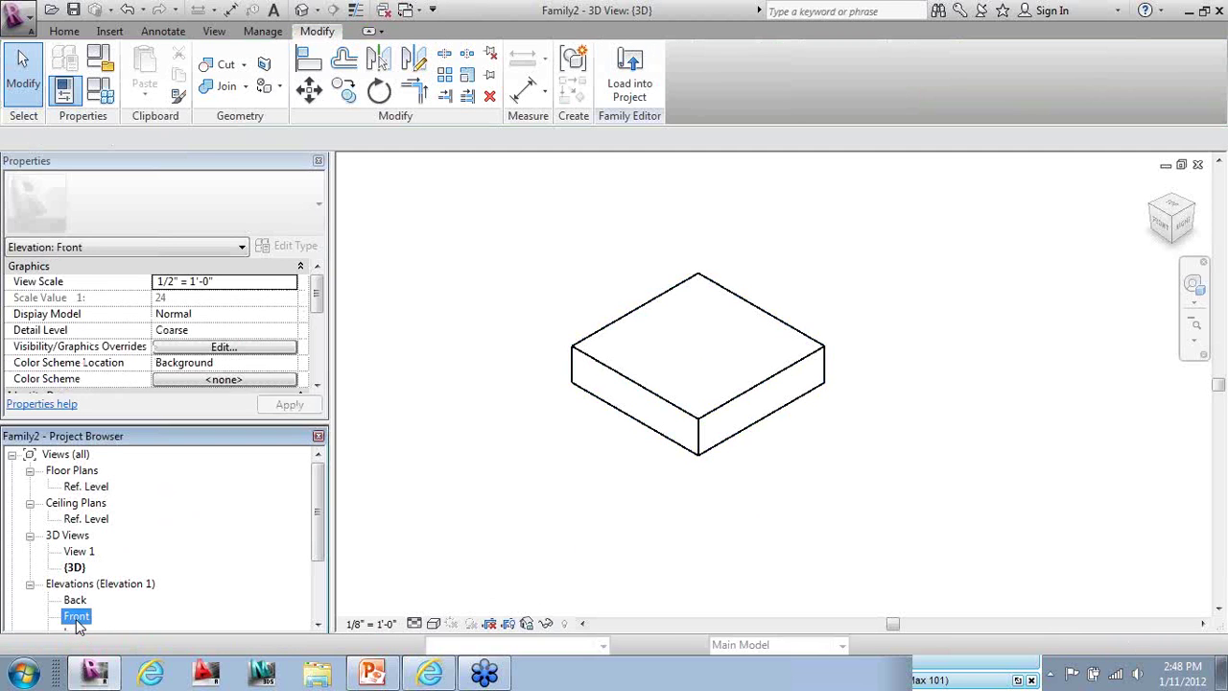
scroll(905, 539, "up", 2)
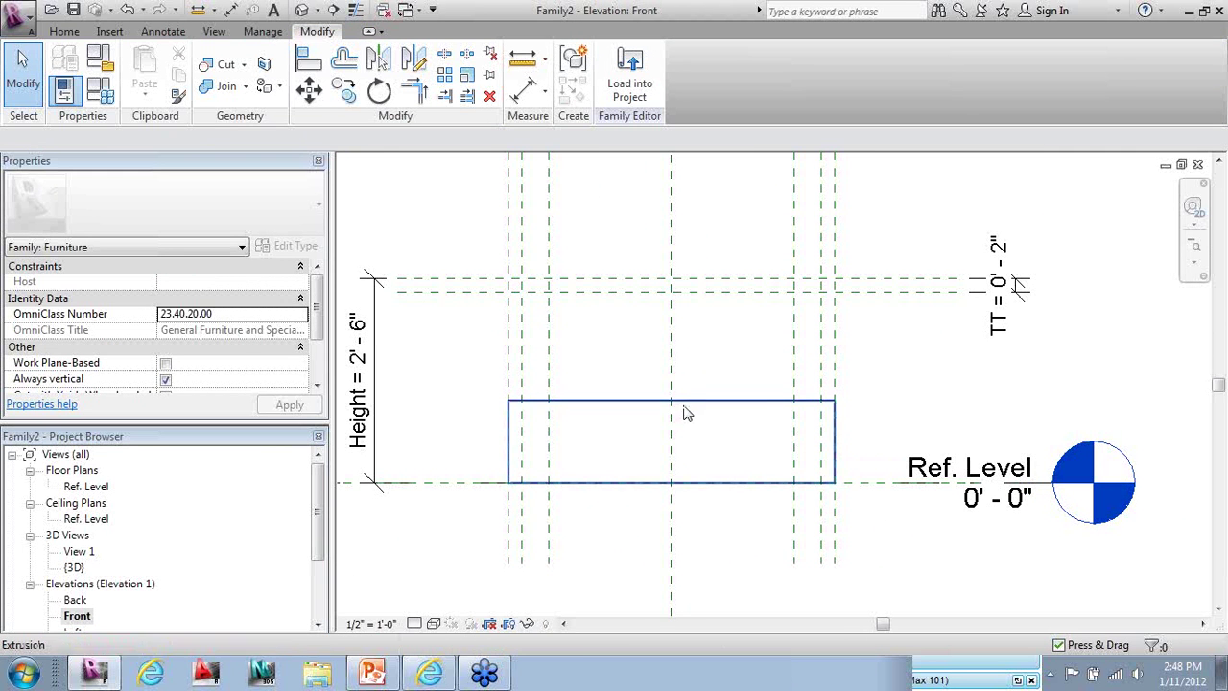
left_click(681, 407)
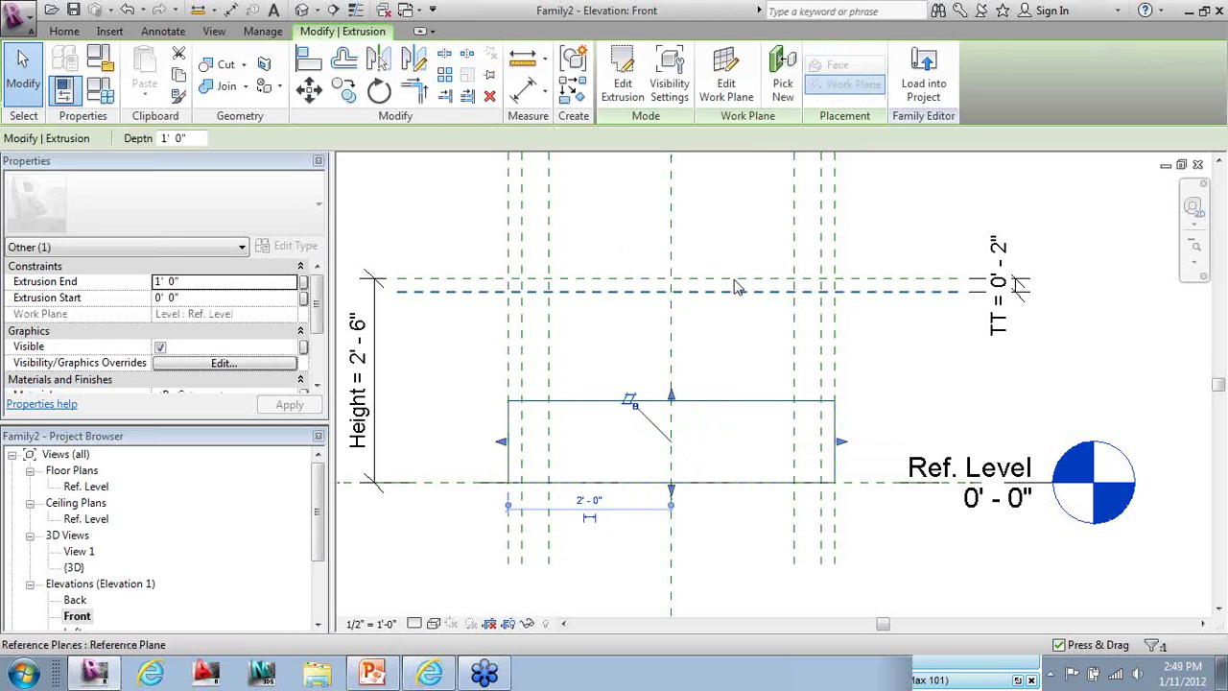
scroll(869, 465, "down", 1)
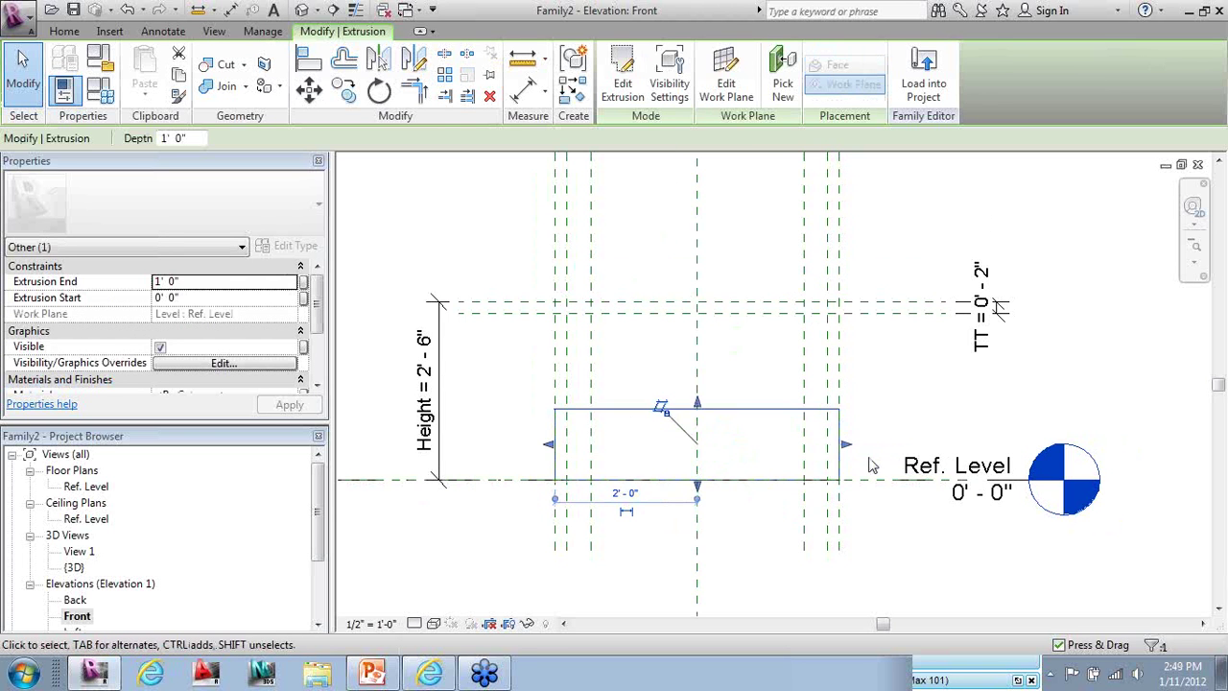
left_click(732, 527)
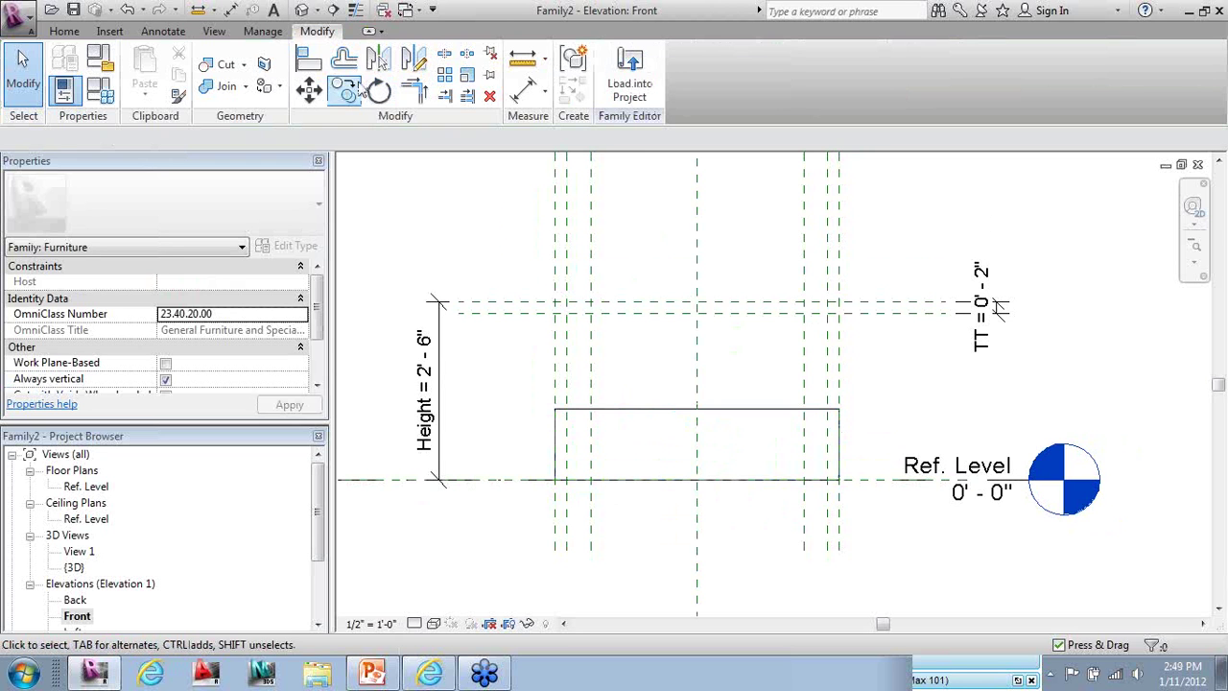
Align the tabletop's top edge (locked) and bottom edge to the Height and TT planes, then view in 3D
left_click(315, 60)
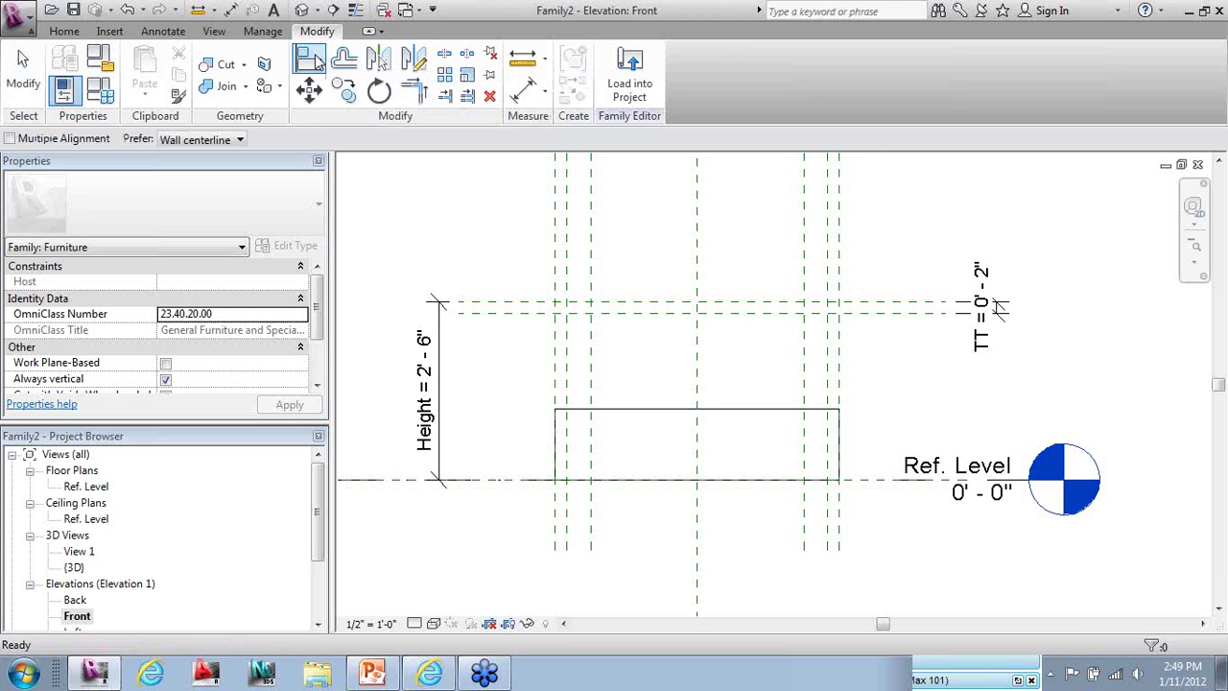
left_click(633, 310)
left_click(684, 411)
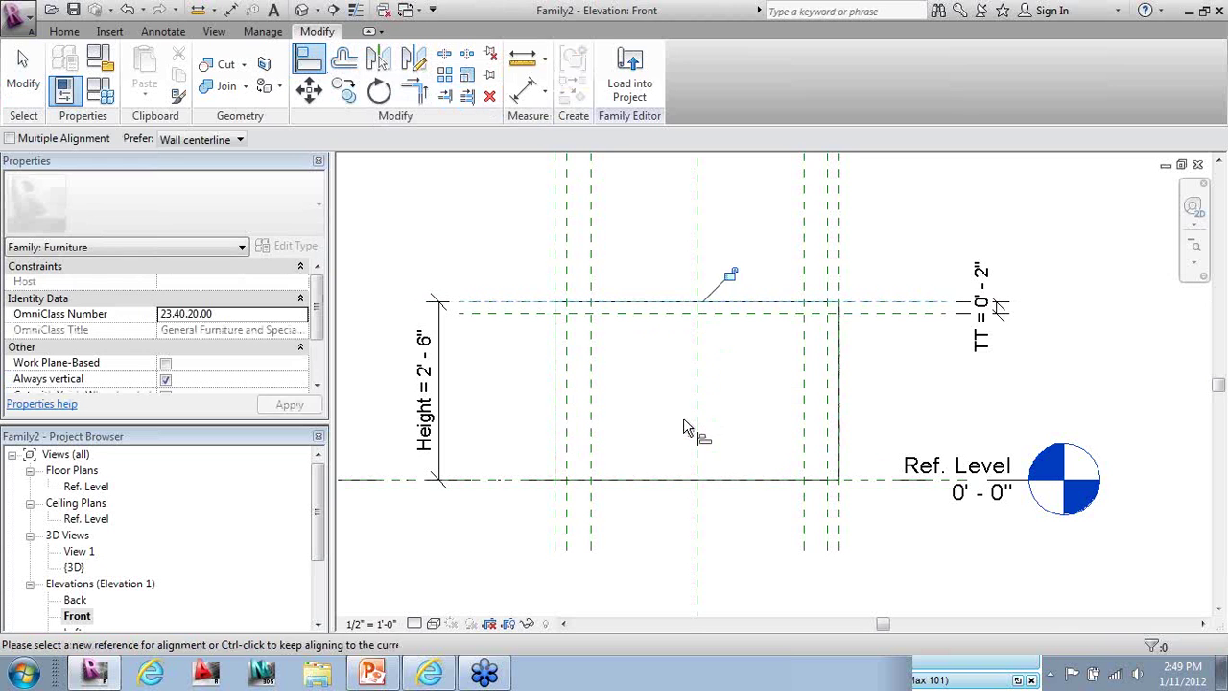
left_click(731, 278)
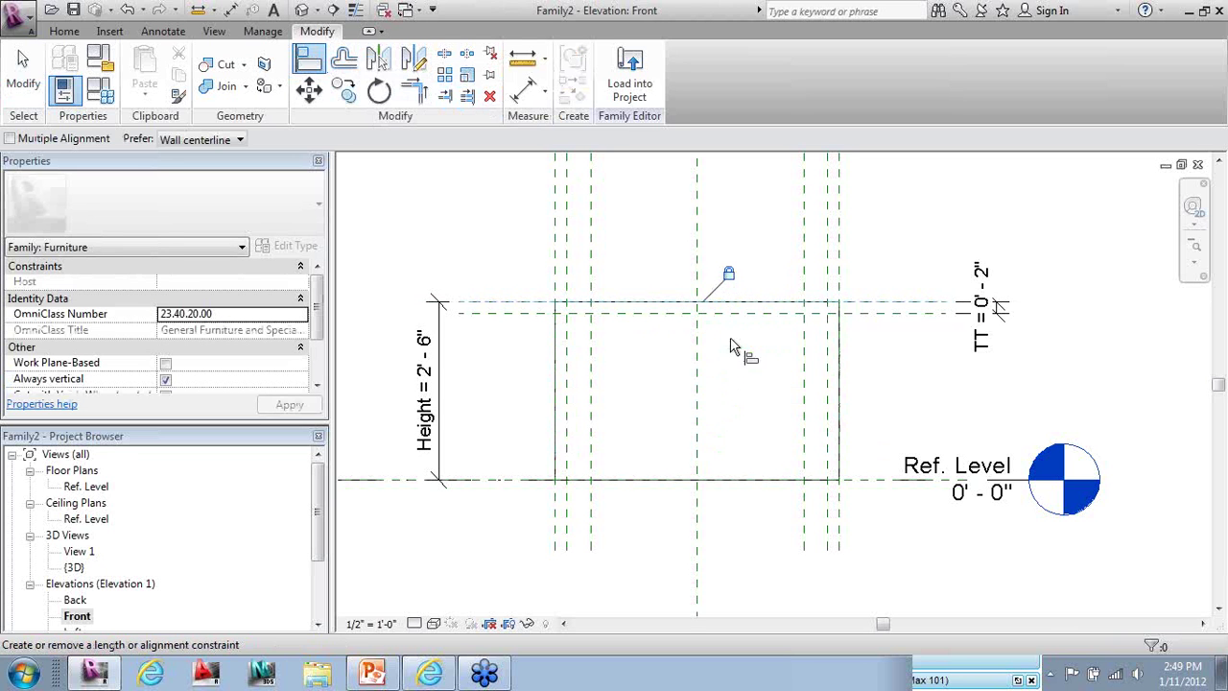
left_click(889, 324)
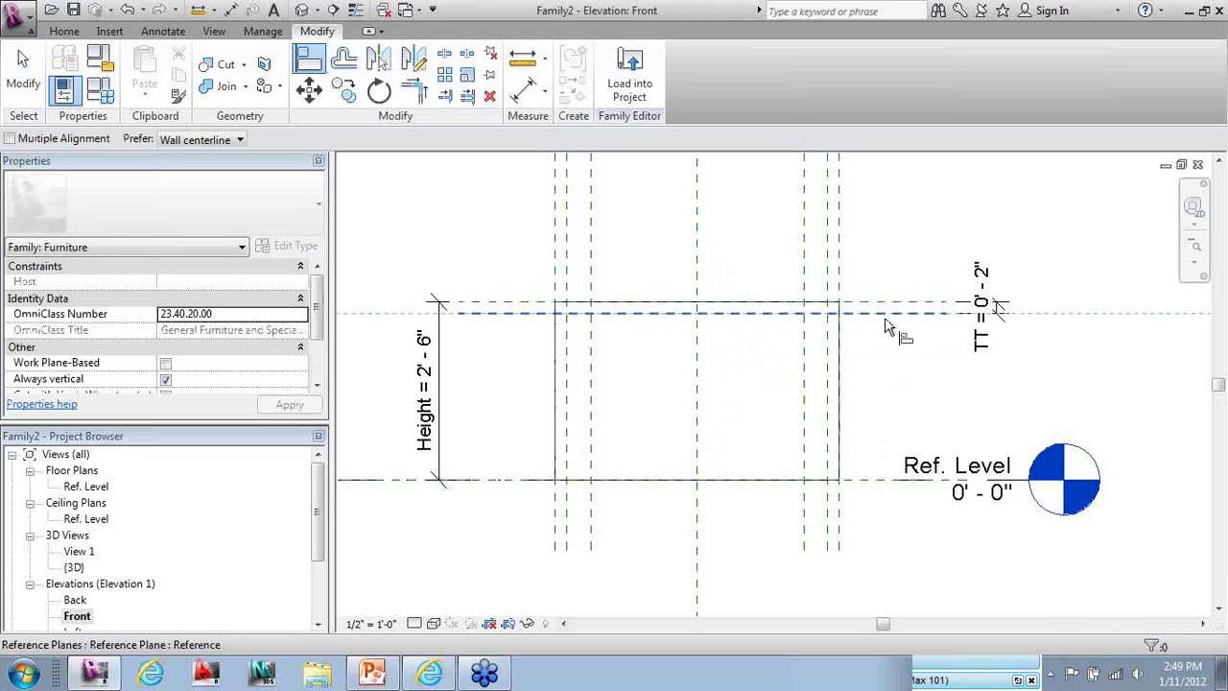
left_click(749, 480)
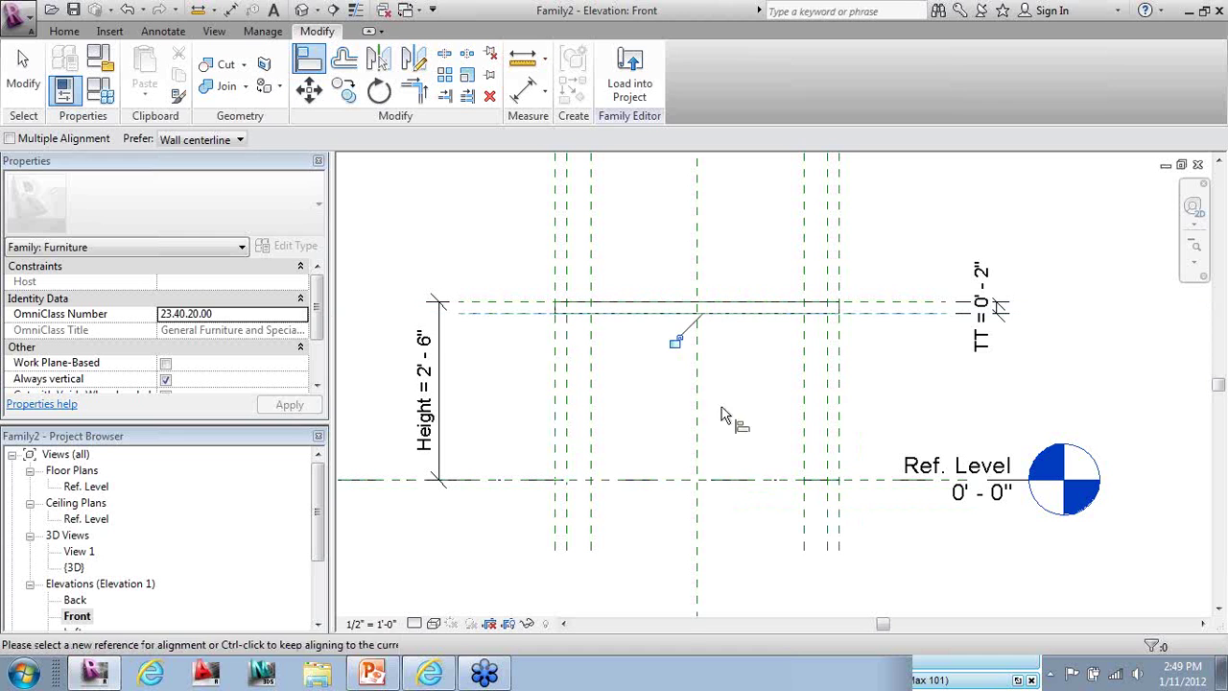
left_click(24, 84)
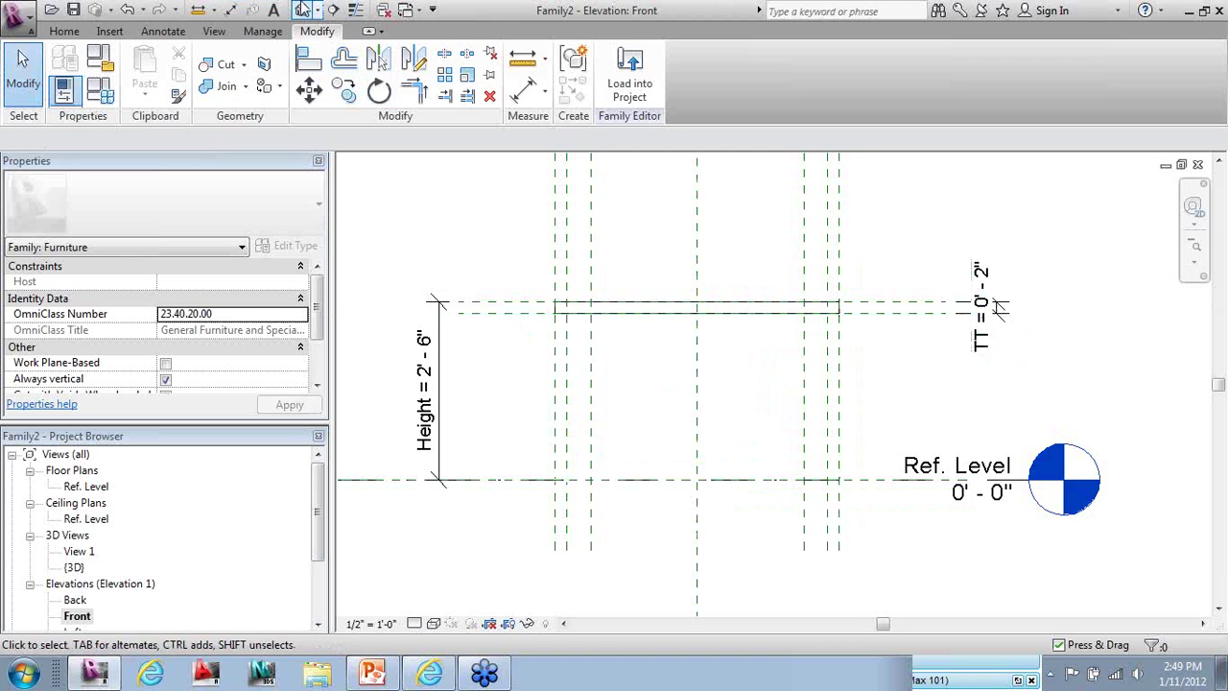
left_click(301, 9)
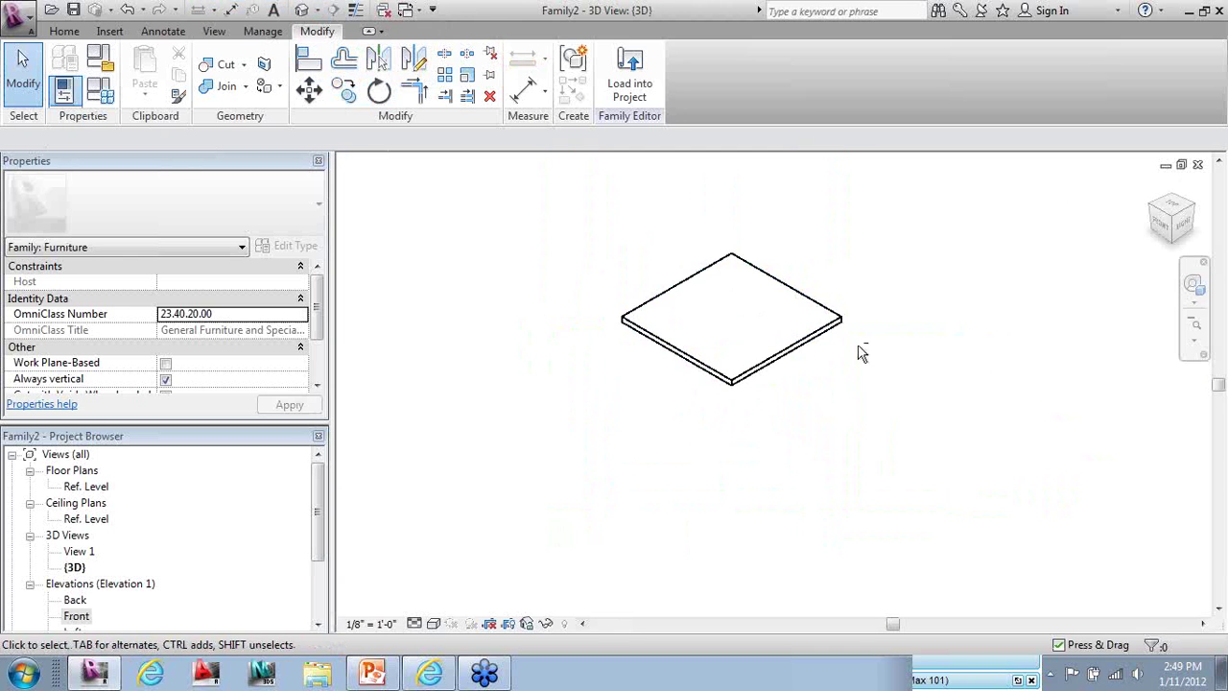
Flex the tabletop to Width 6', TT 4" and Length 8', and apply
middle_click_drag(860, 354, 863, 313, "shift")
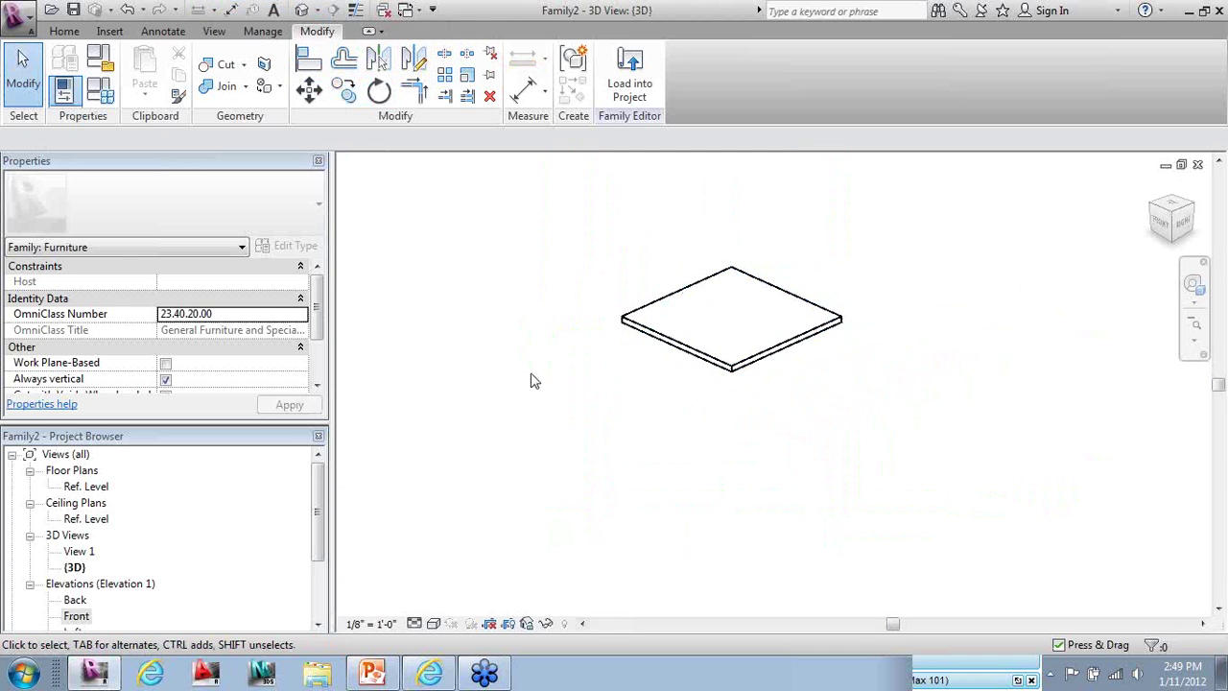
left_click(99, 89)
left_click(187, 281)
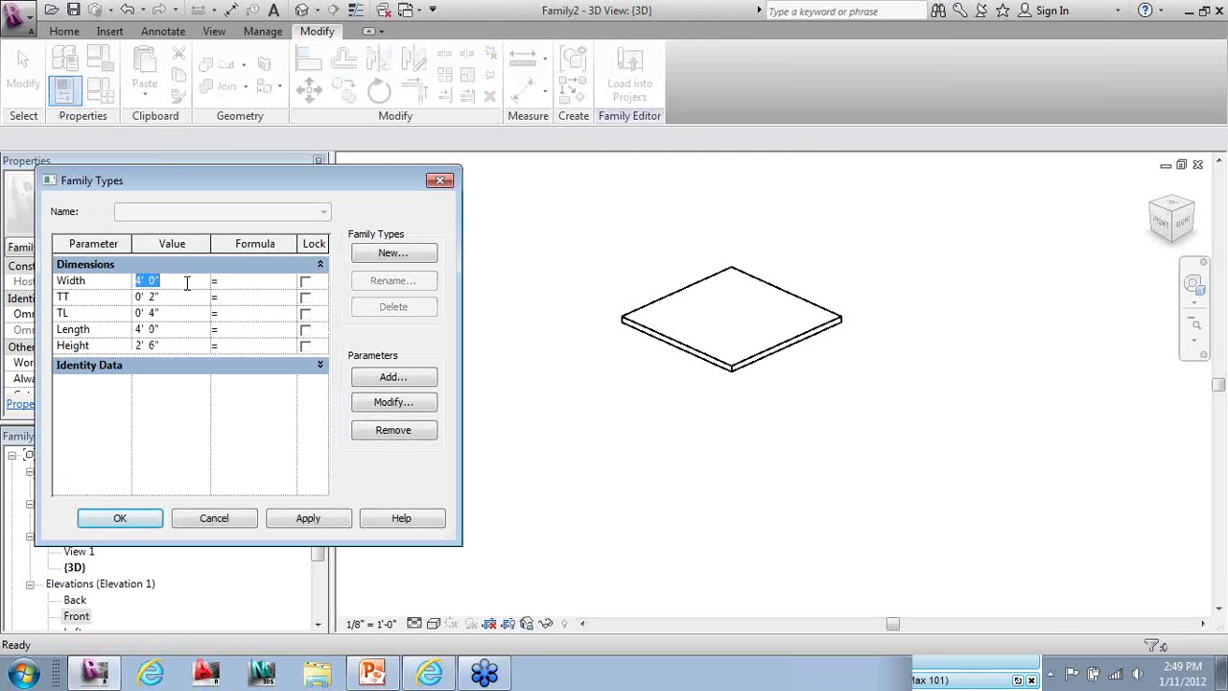
type("6")
left_click(171, 301)
type("4\"")
left_click(171, 329)
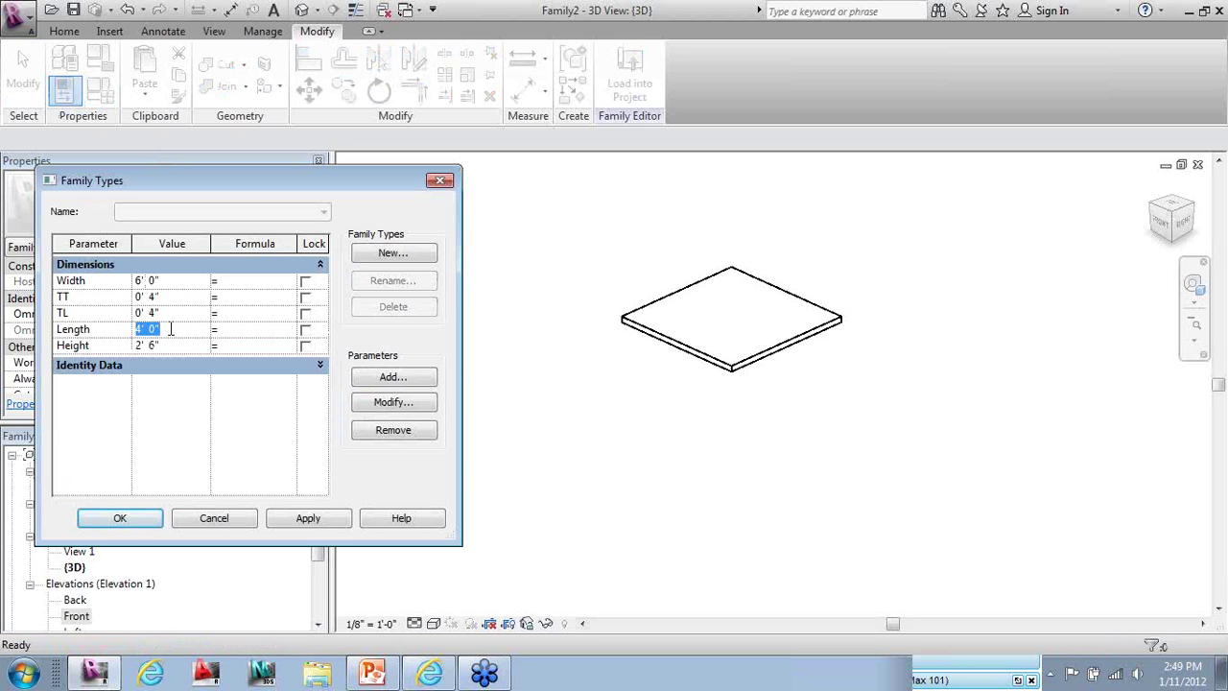
type("8'")
left_click(308, 518)
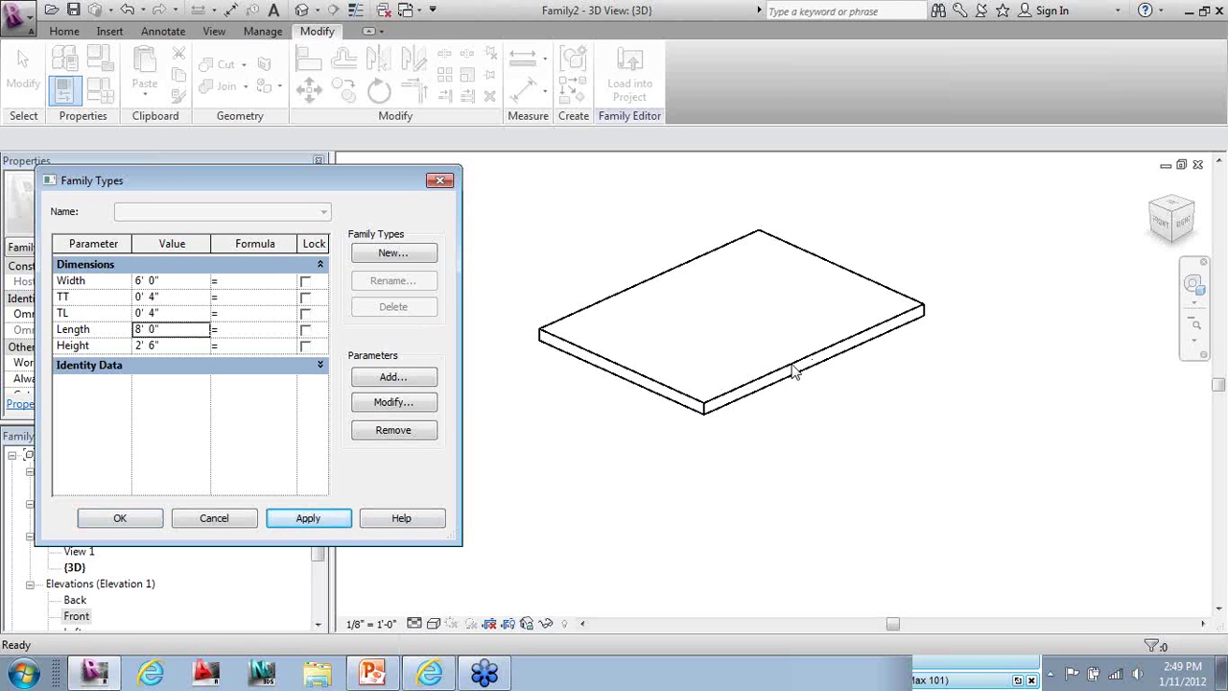
Reset Width and Length to 4', apply, and accept the family type values
left_click(170, 281)
double_click(171, 279)
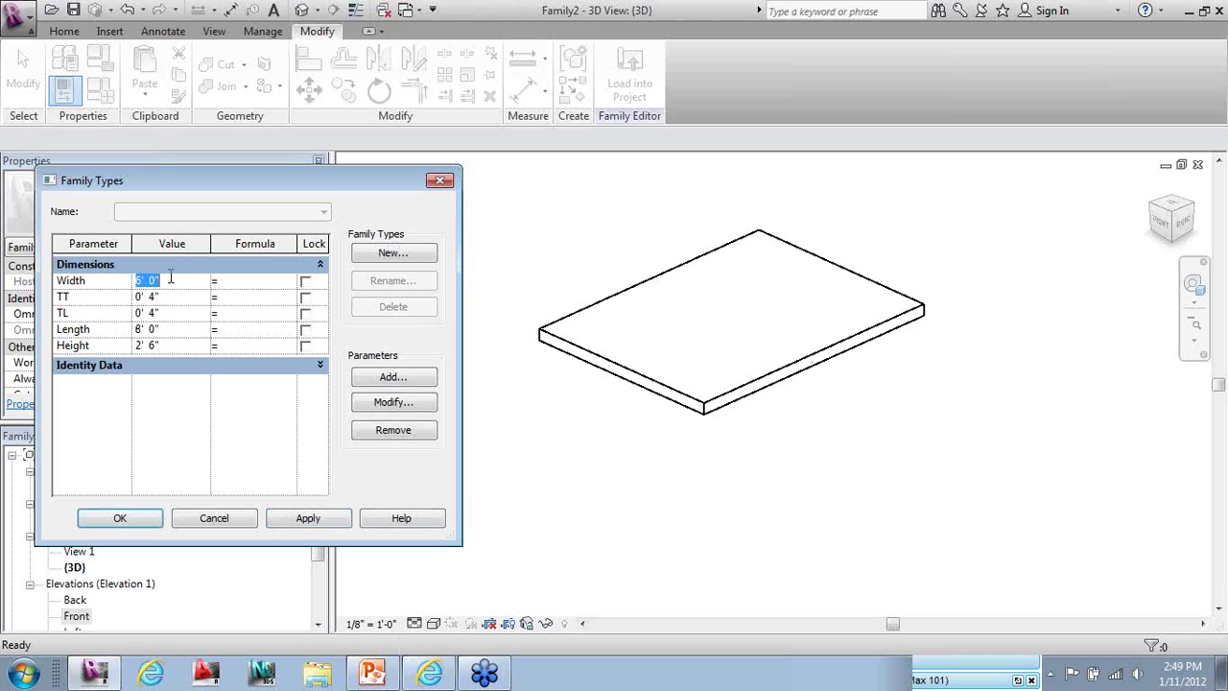
type("4'")
left_click(192, 332)
double_click(192, 332)
type("4")
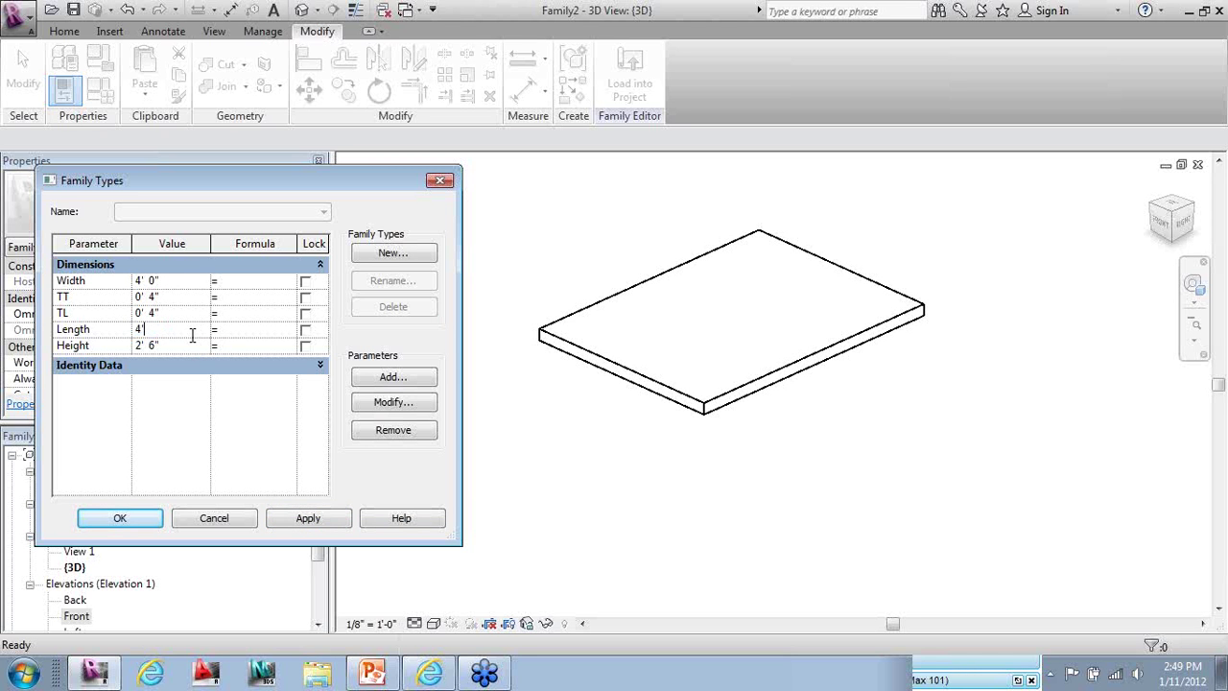
left_click(291, 521)
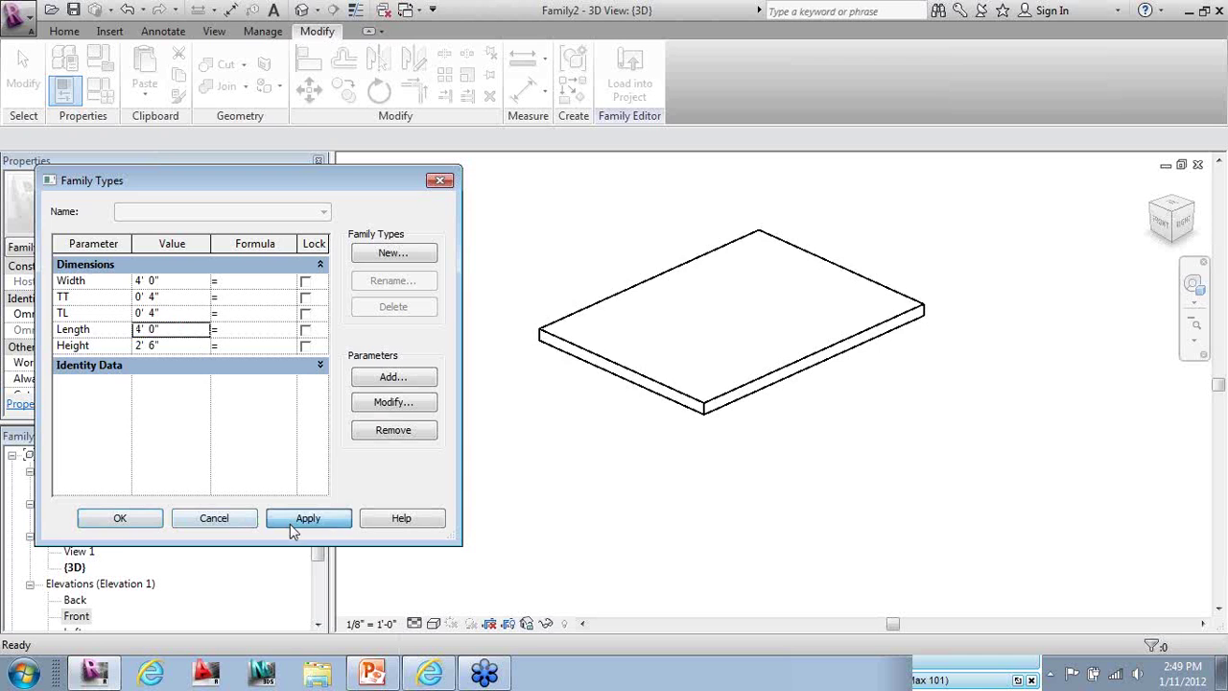
left_click(118, 523)
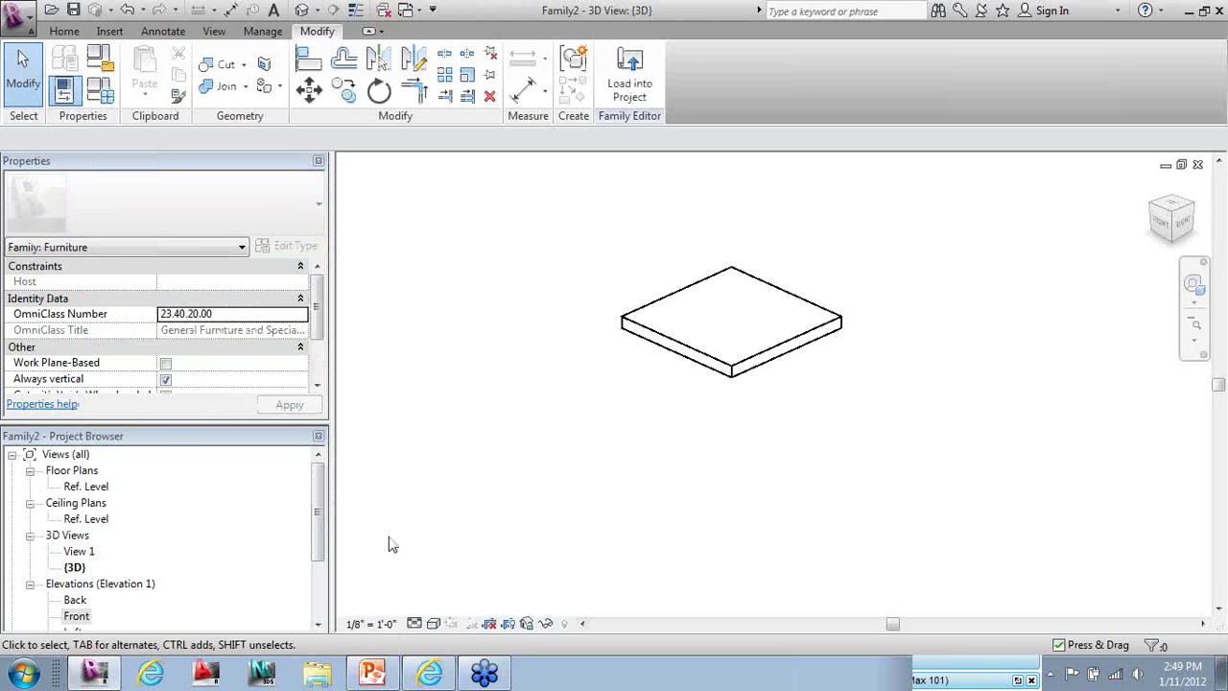
Start a leg extrusion in the Ref. Level plan and sketch the first square leg at the top-left intersection
double_click(90, 489)
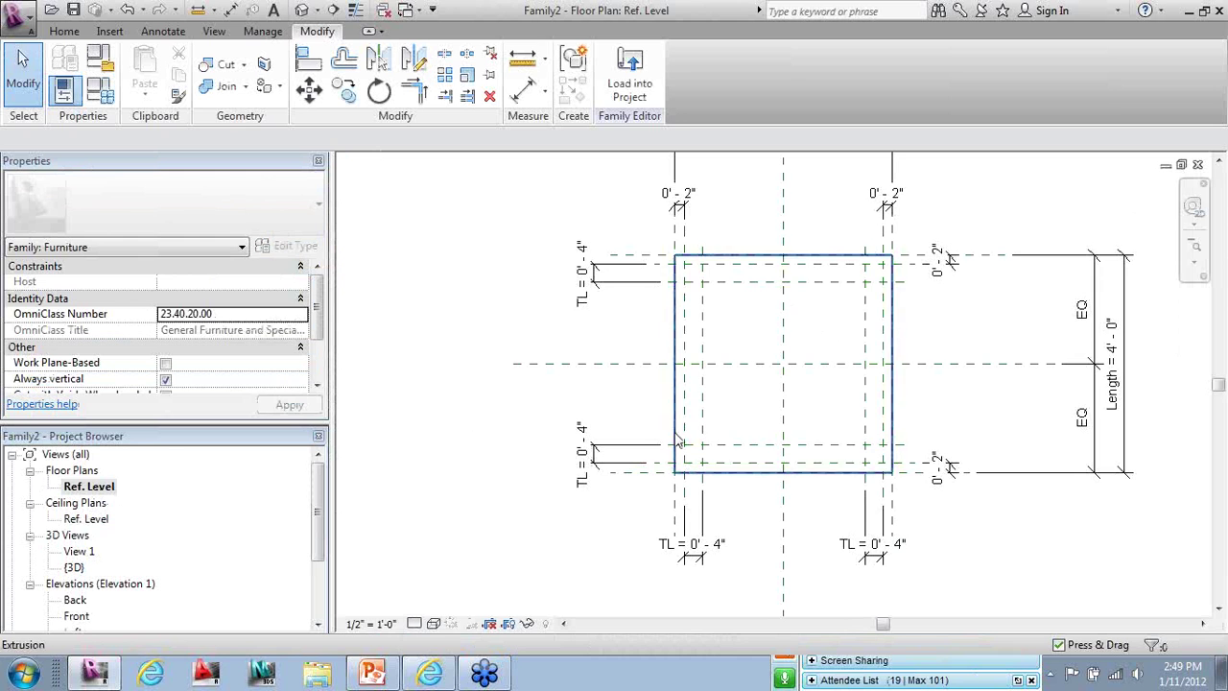
scroll(877, 461, "up", 2)
middle_click_drag(470, 544, 420, 564)
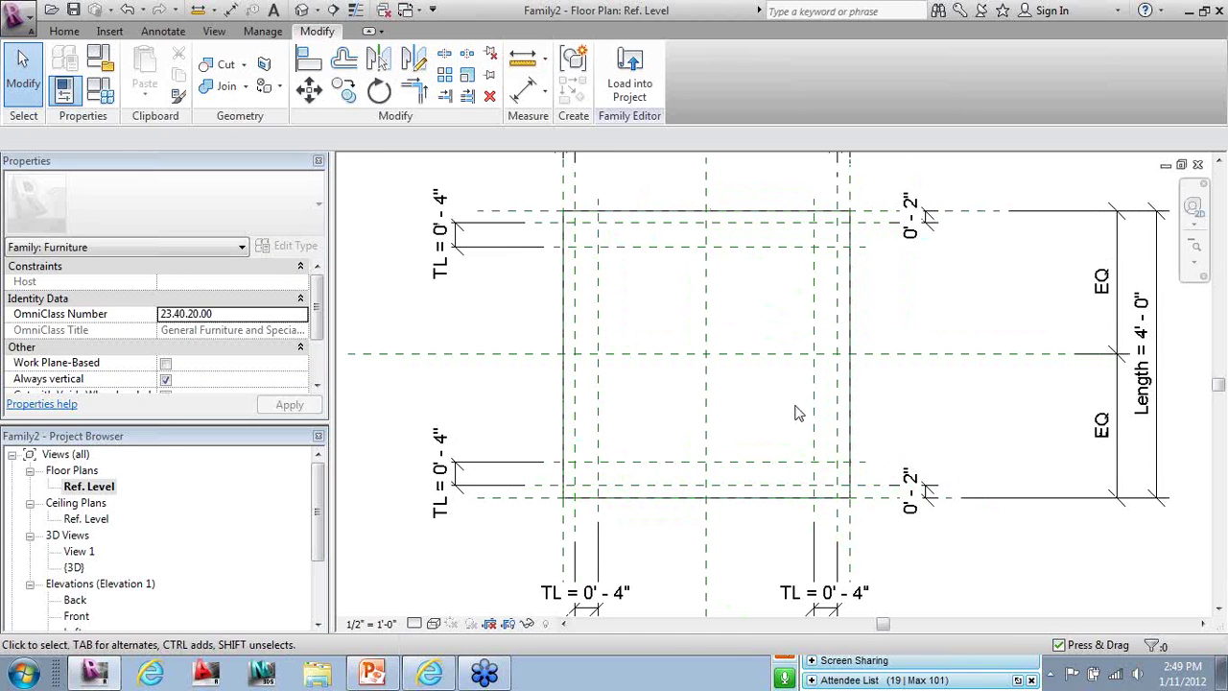
left_click(64, 33)
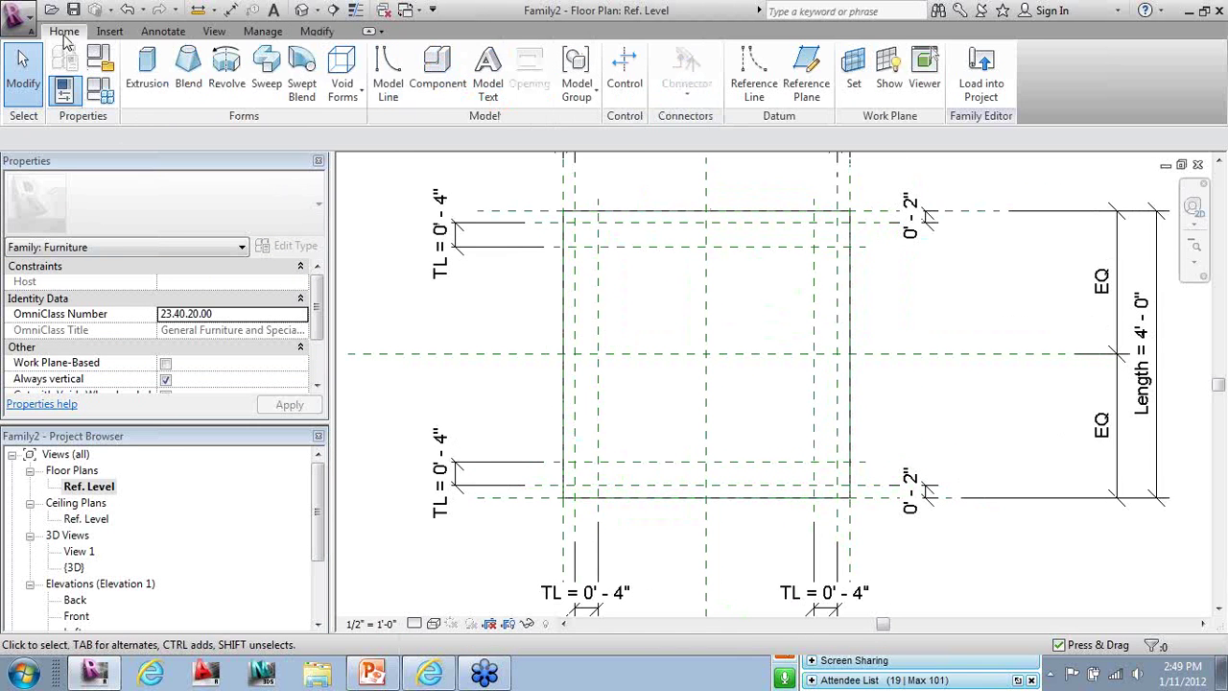
left_click(148, 71)
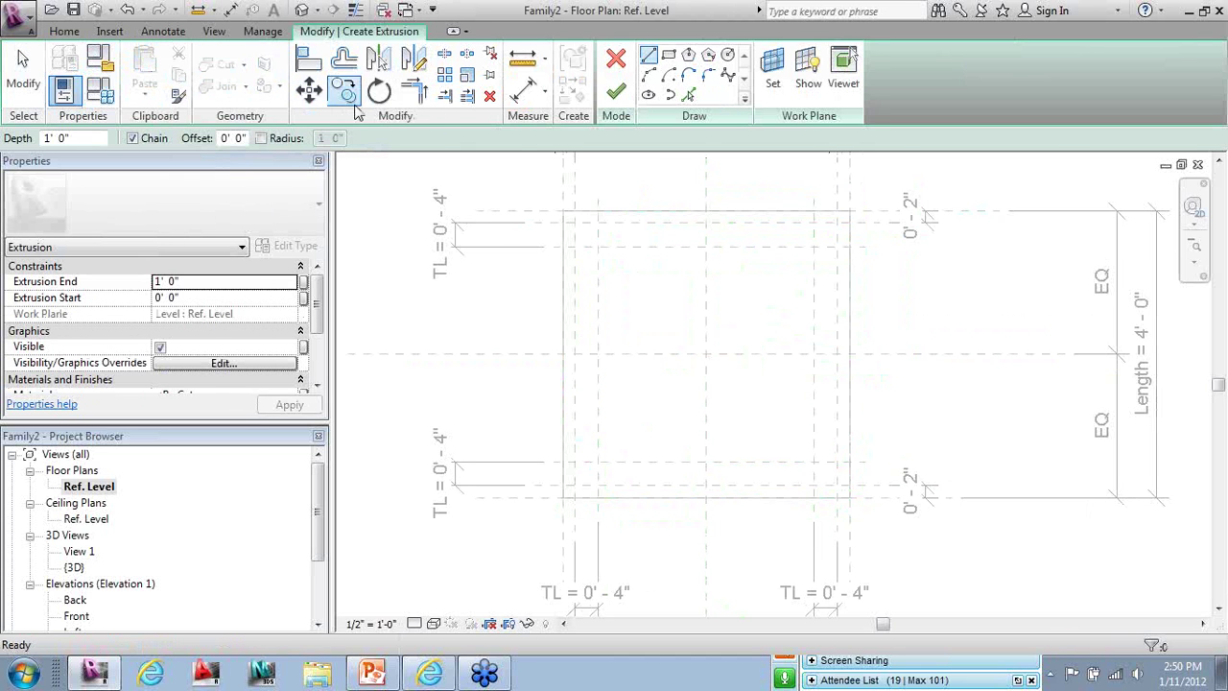
left_click(669, 55)
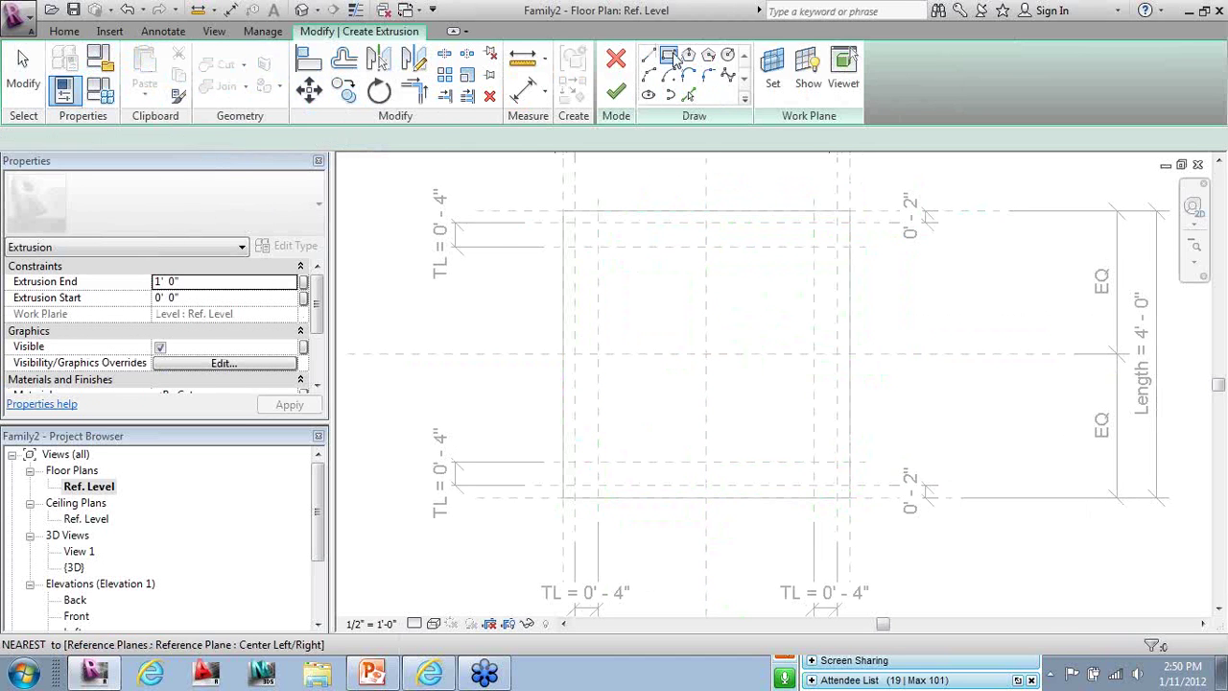
left_click(575, 224)
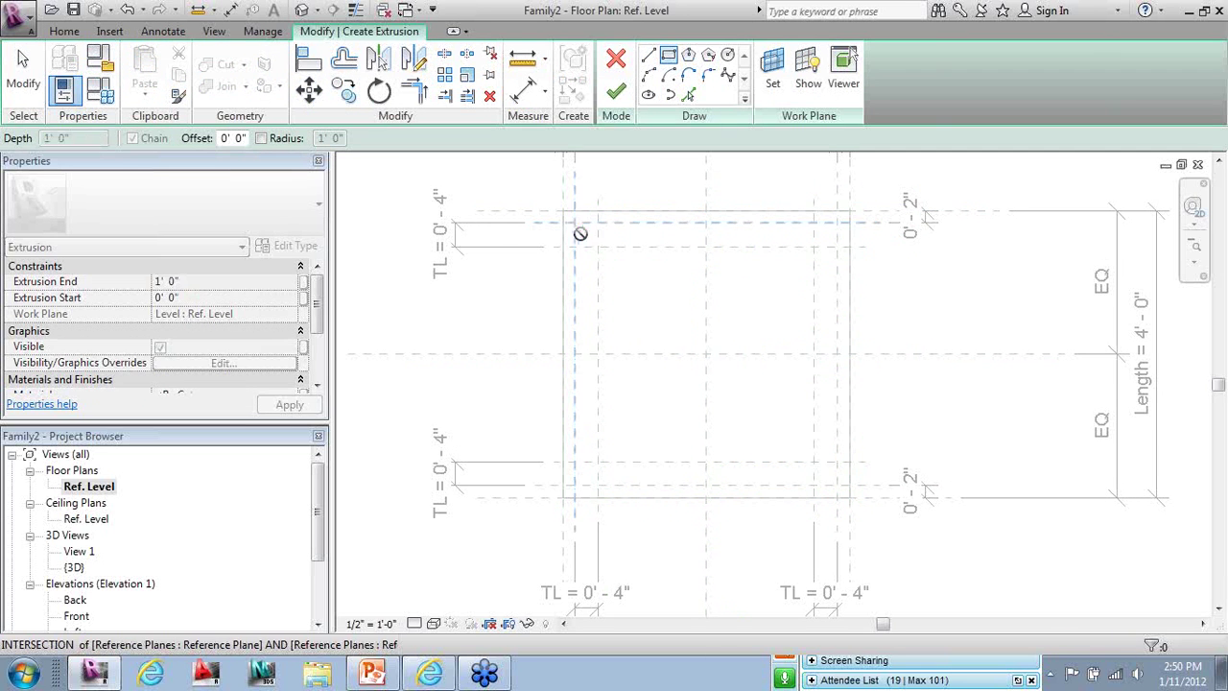
left_click(596, 246)
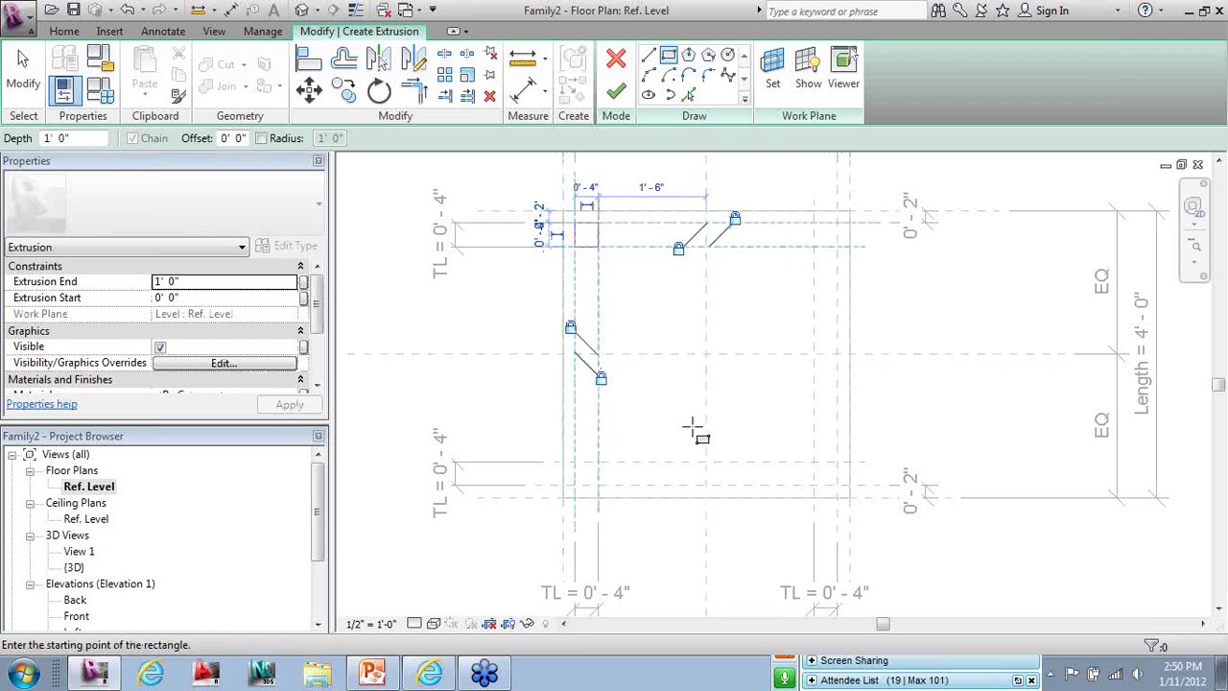
Sketch the other three corner leg squares, lock a leg edge to its plane, and finish the extrusion
left_click(813, 248)
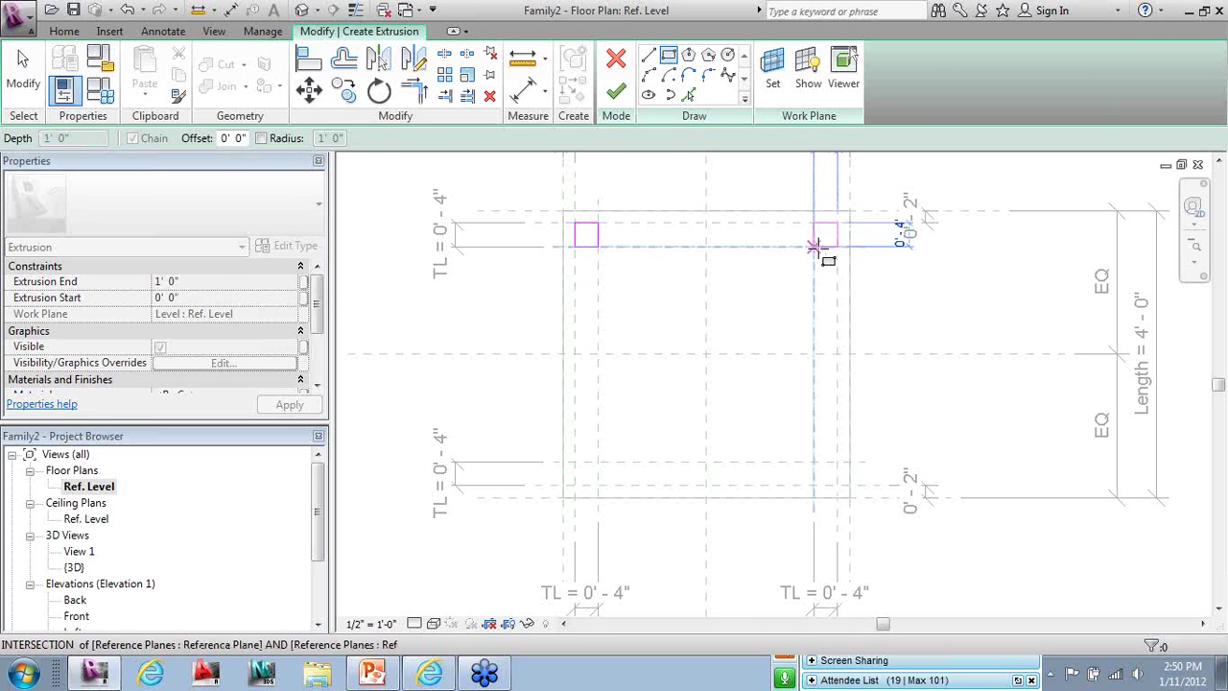
left_click(813, 248)
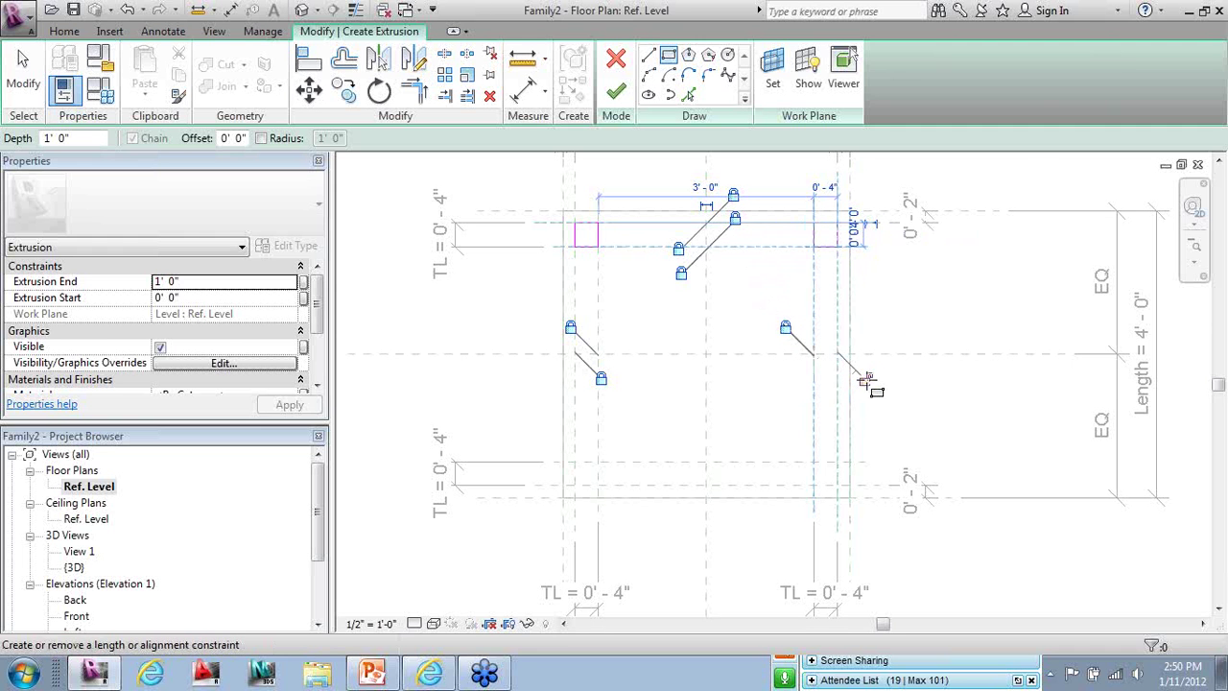
left_click(837, 461)
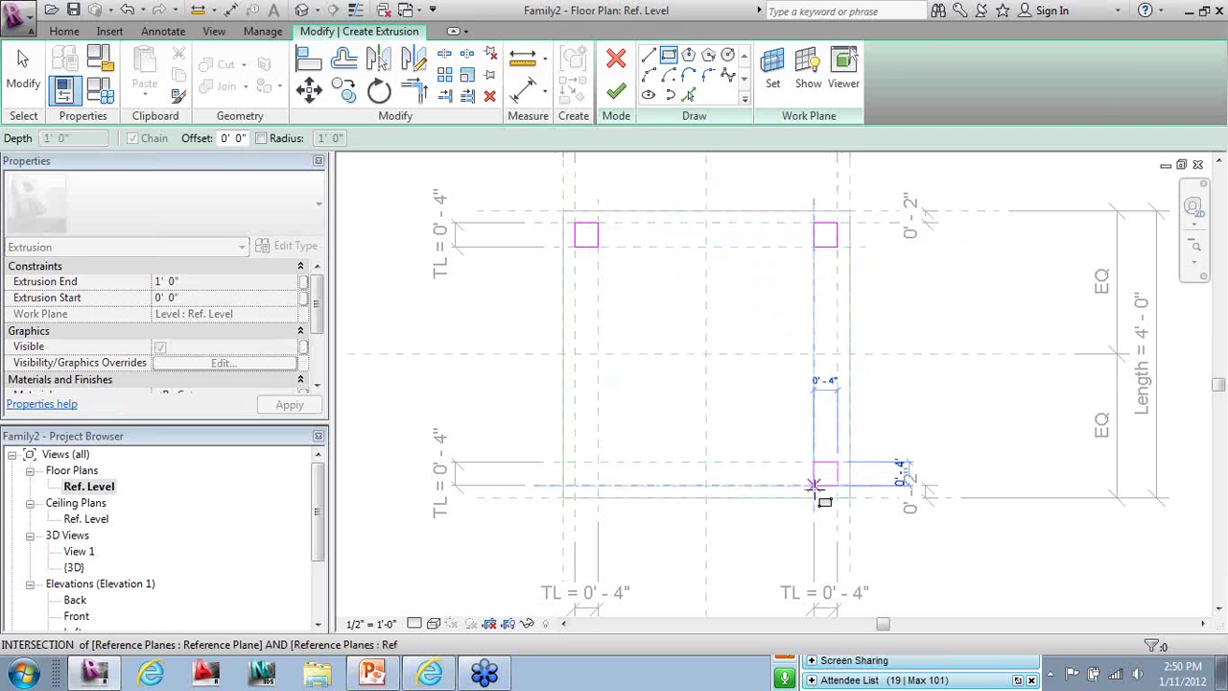
left_click(813, 486)
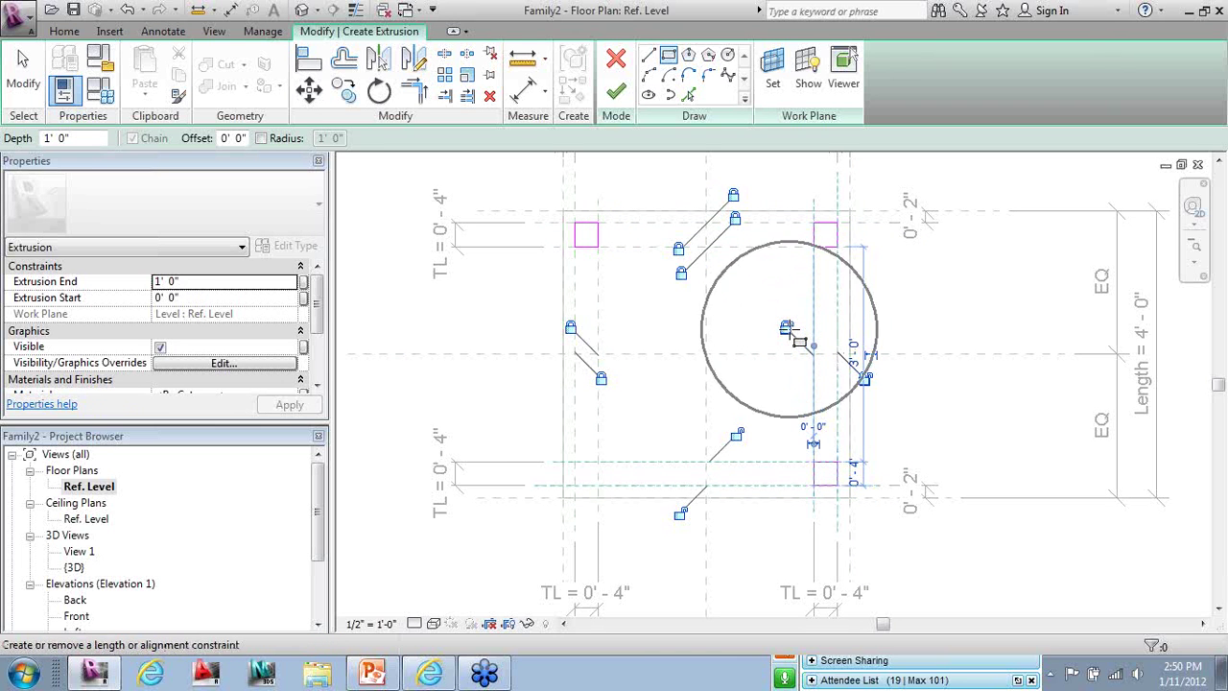
left_click(786, 327)
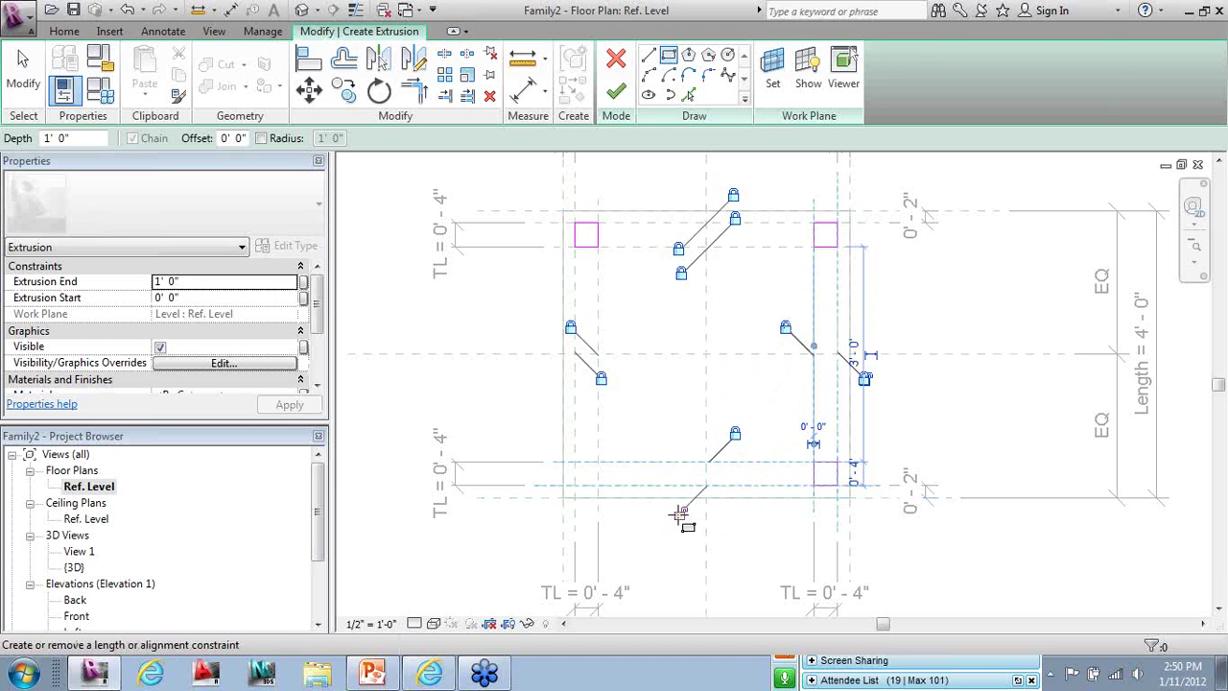
scroll(779, 422, "up", 2)
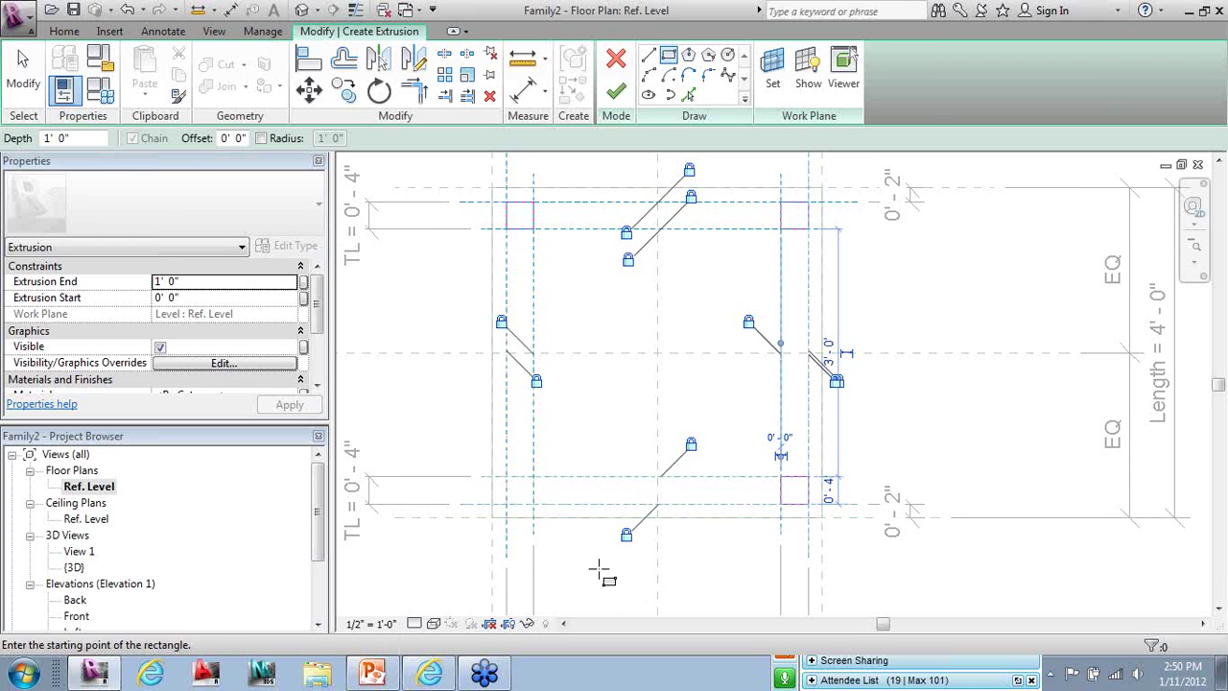
left_click(534, 477)
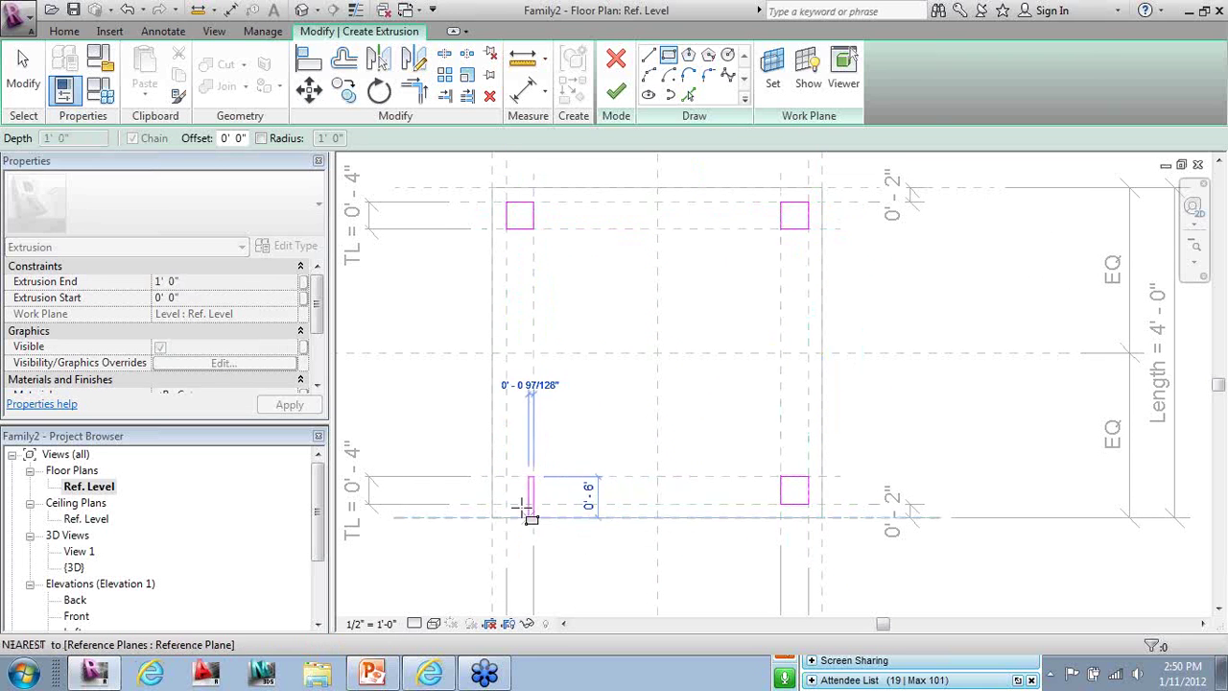
left_click(509, 503)
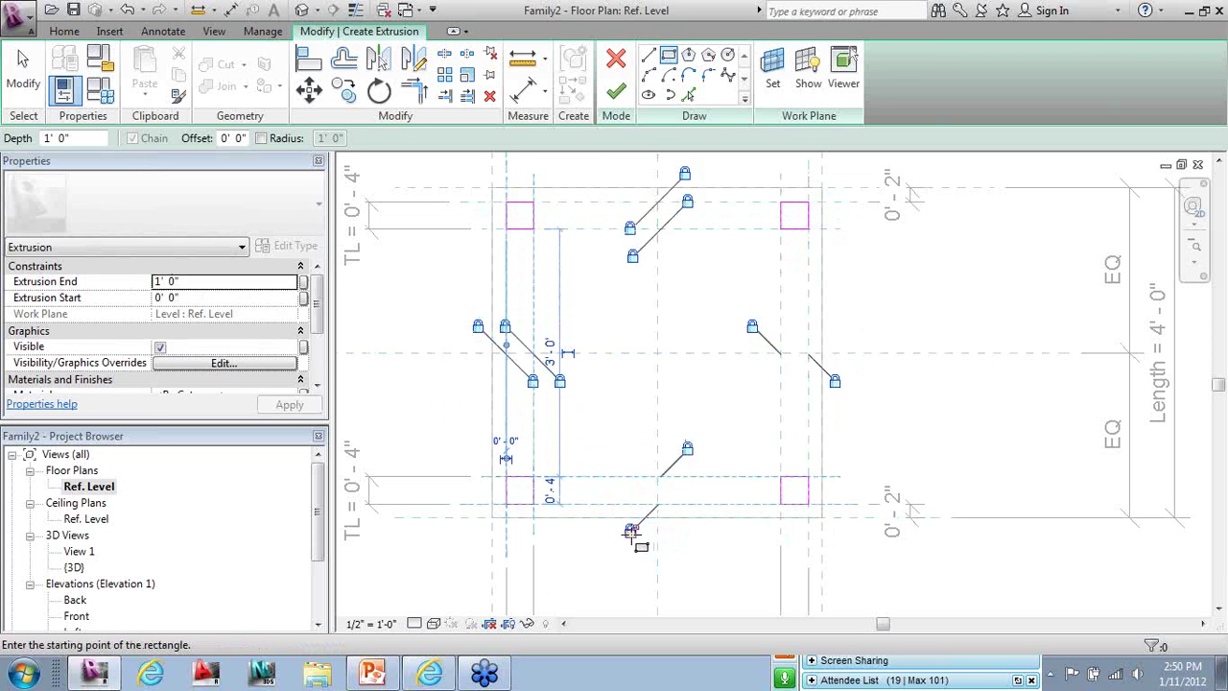
left_click(23, 65)
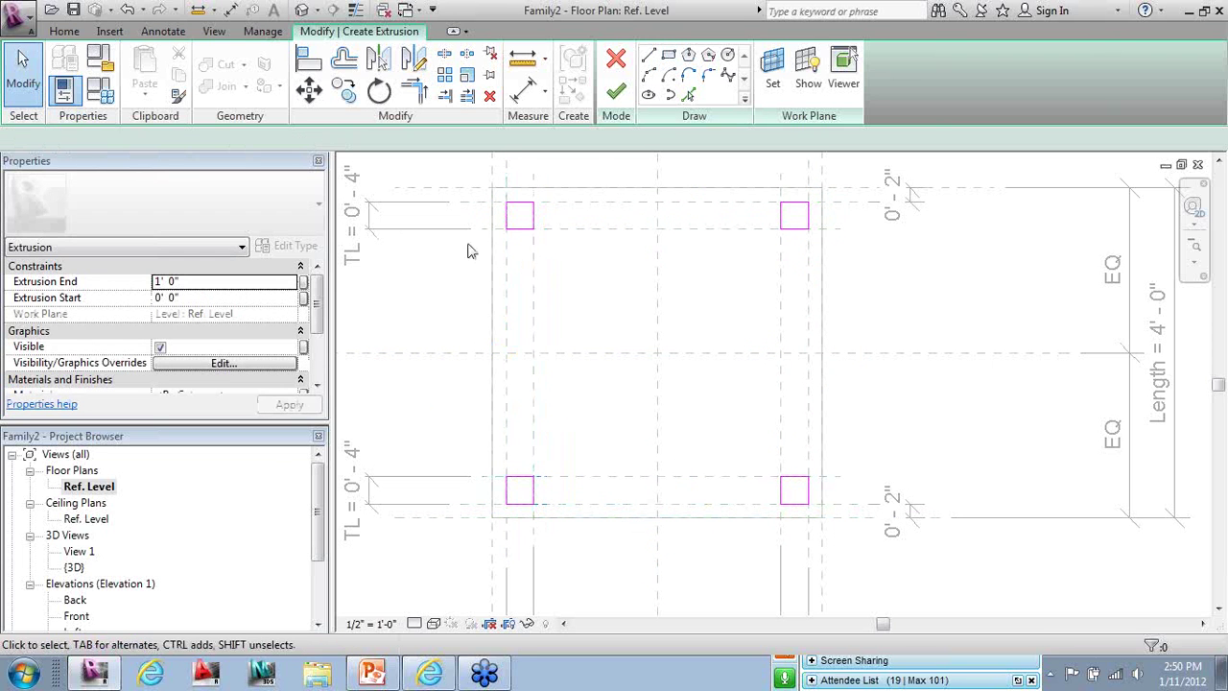
left_click(616, 90)
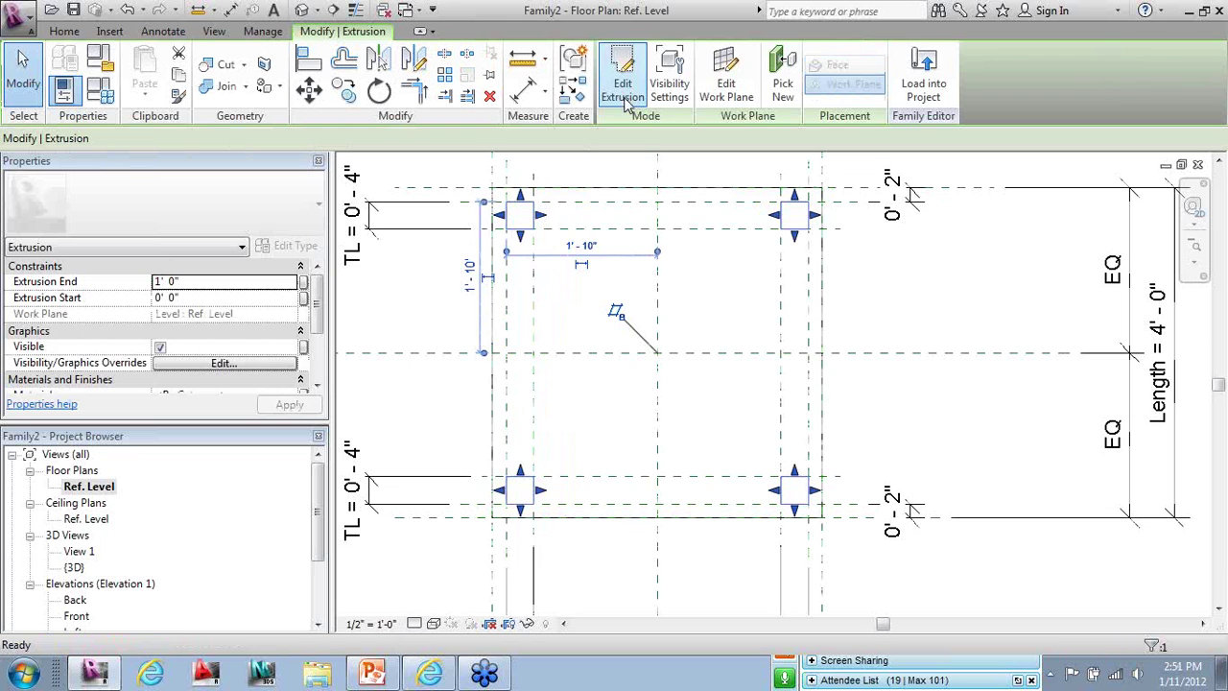
In the Front elevation, align the leg tops to the tabletop's underside reference plane with AL
left_click(890, 347)
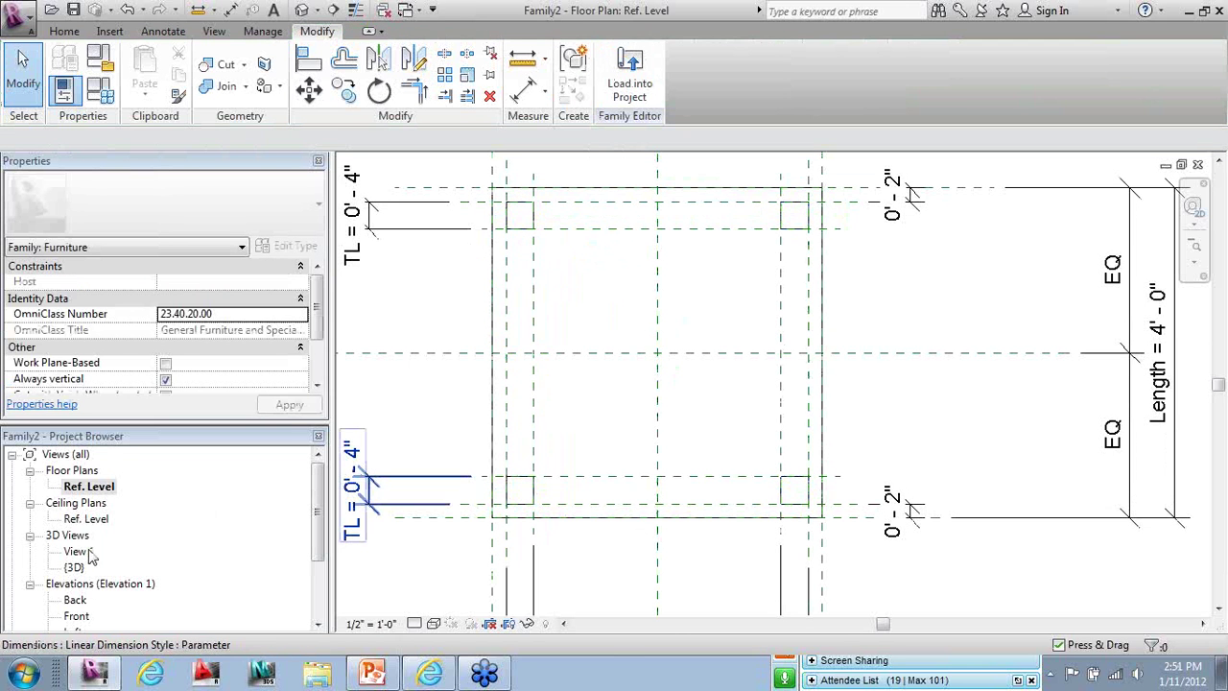
double_click(83, 617)
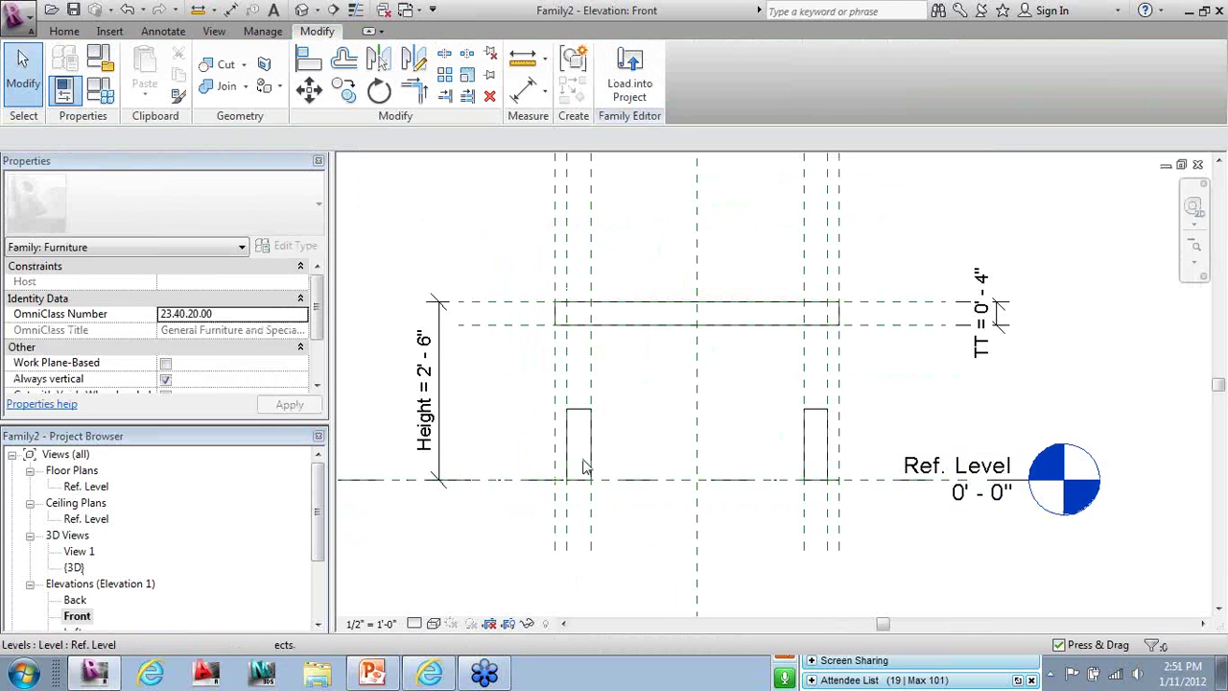
left_click(570, 415)
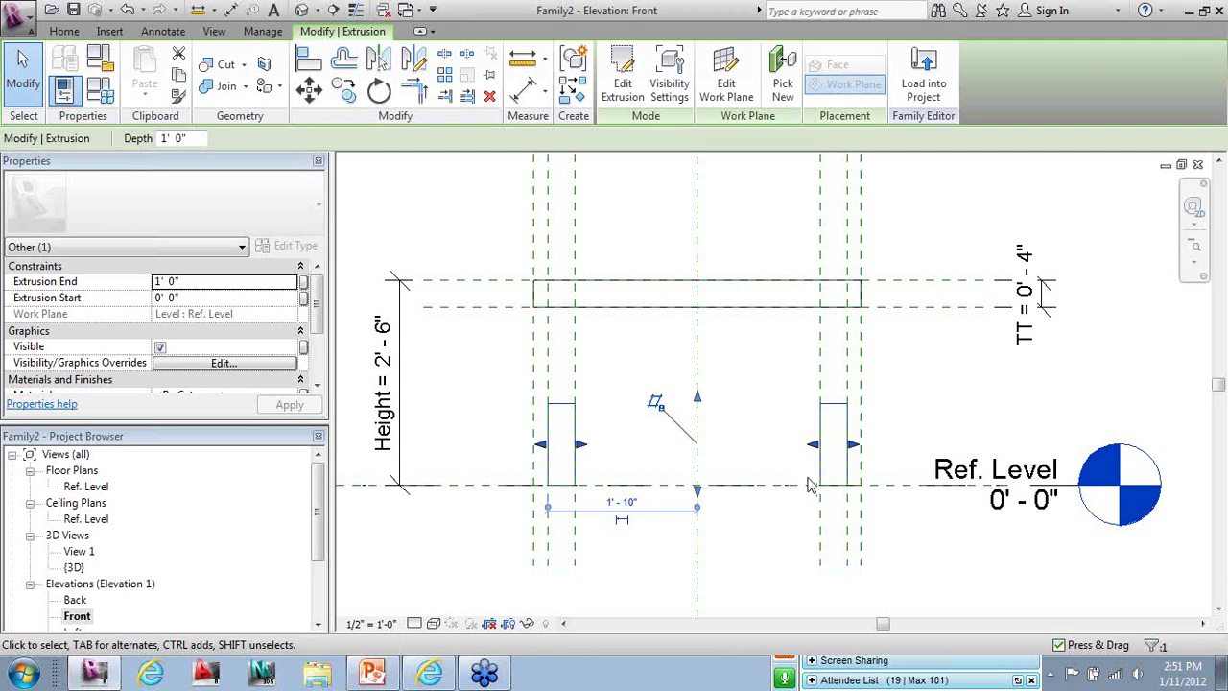
left_click(767, 471)
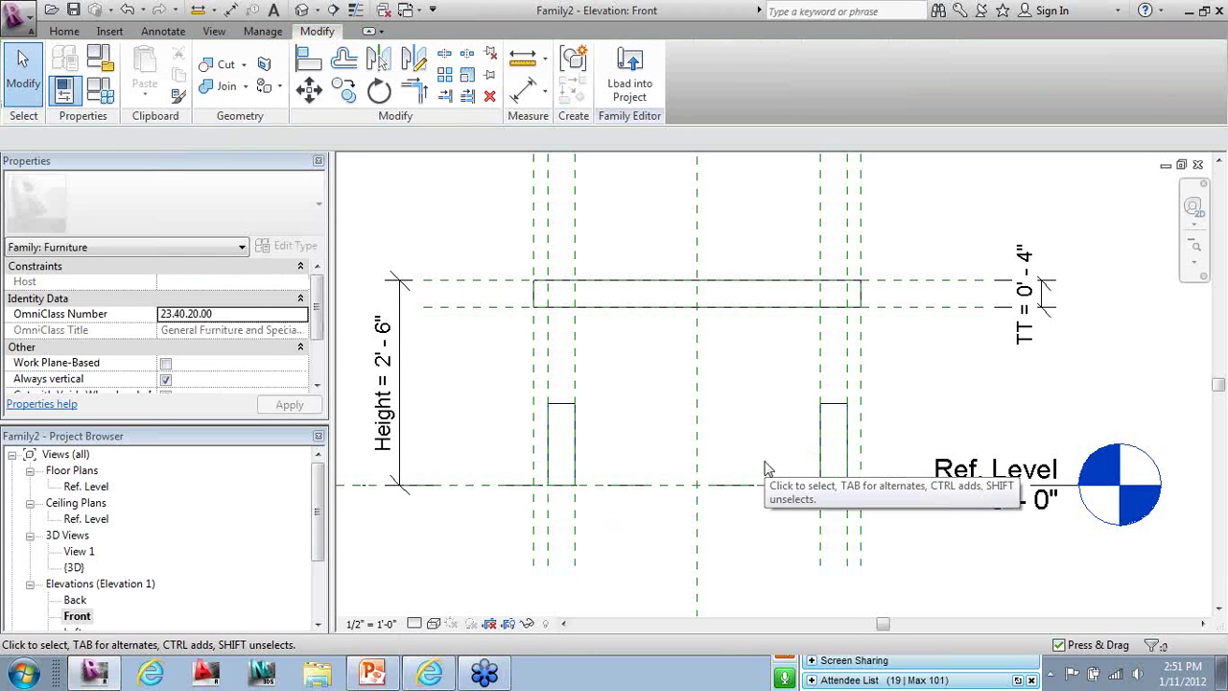
key("a")
key("l")
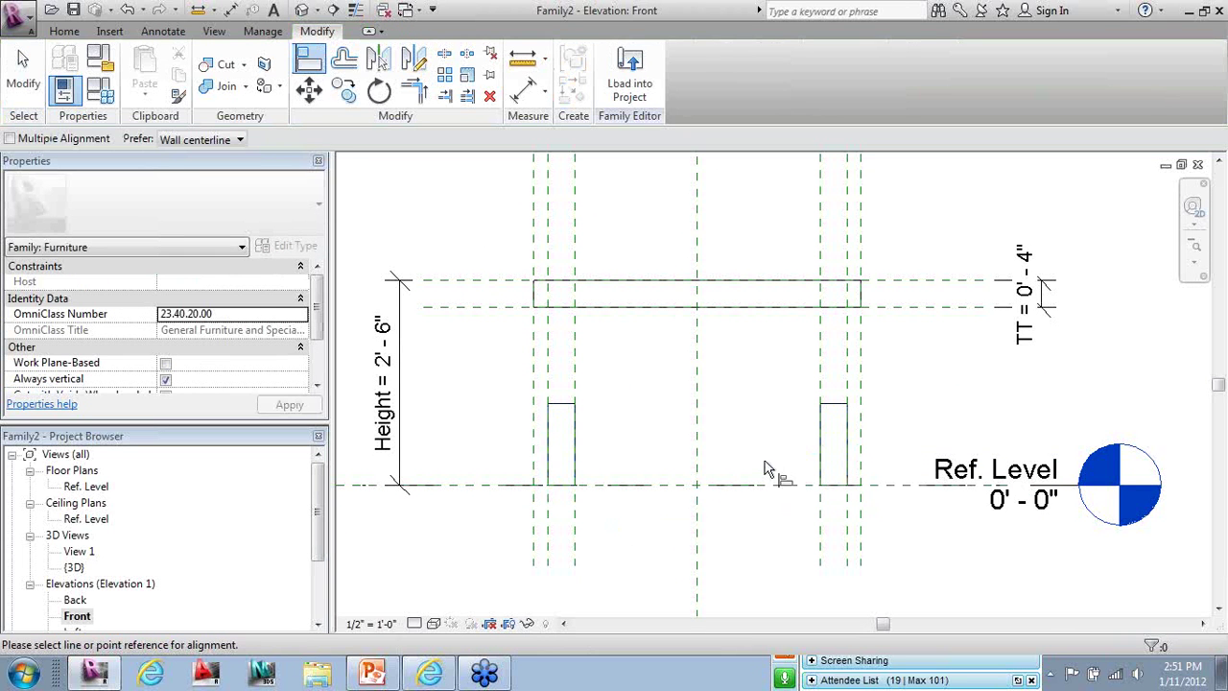
left_click(921, 308)
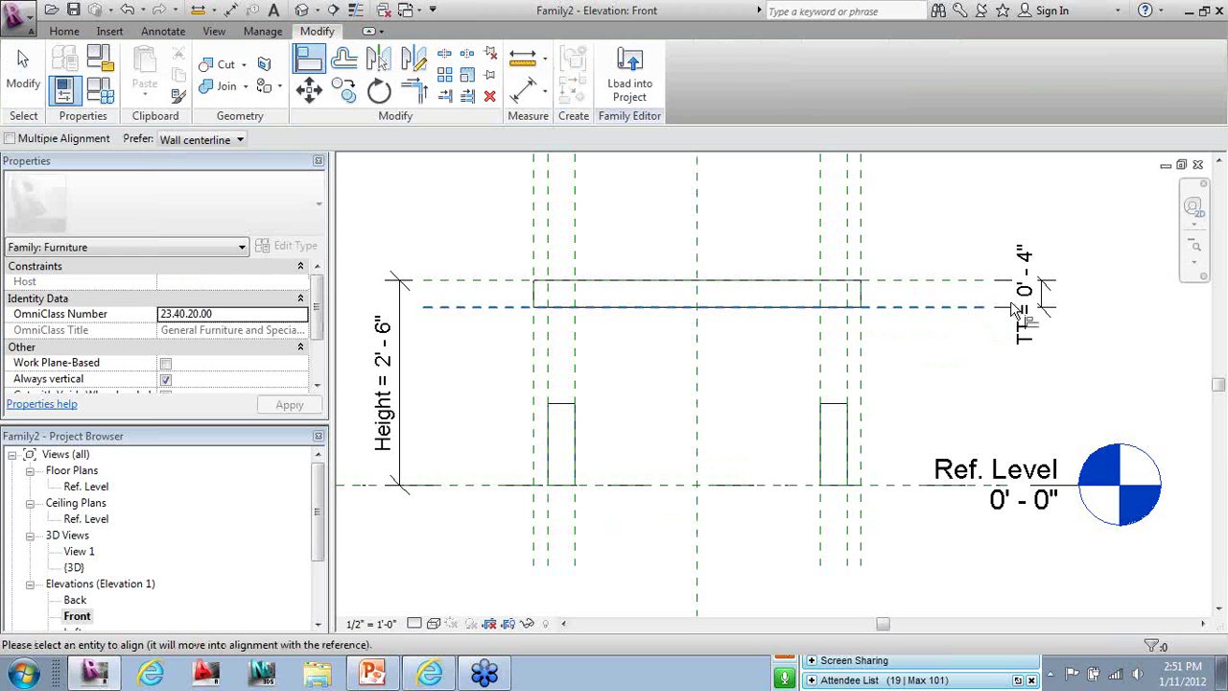
left_click(836, 403)
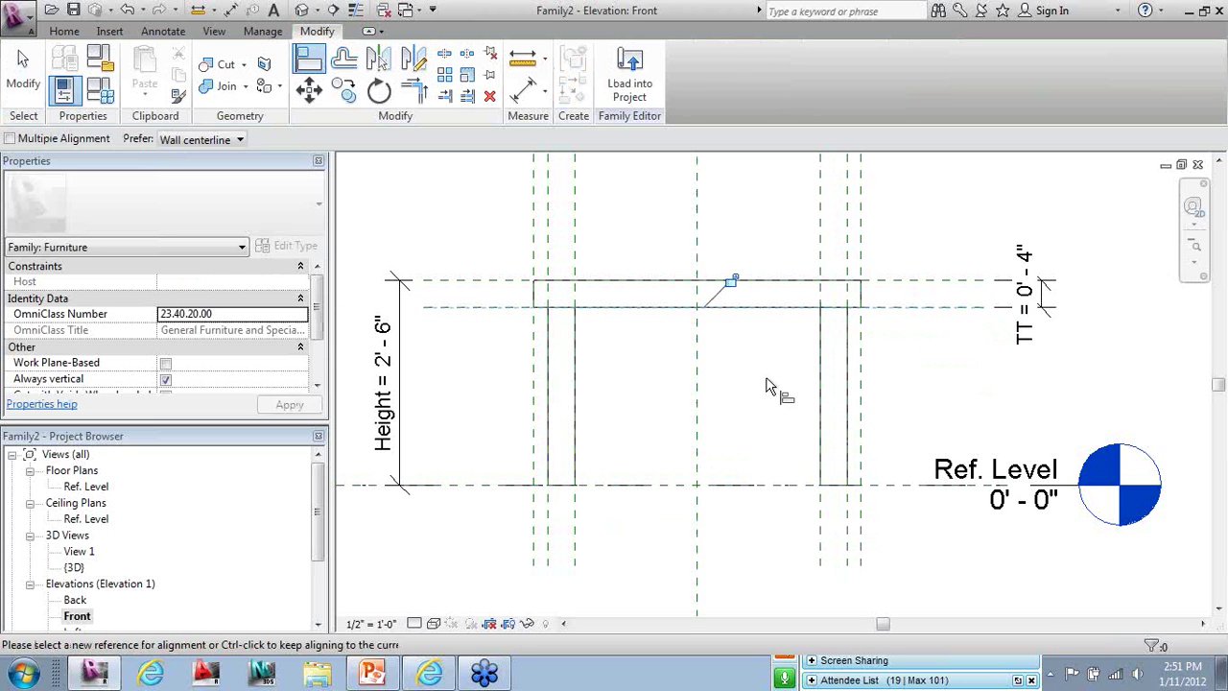
key("Escape")
key("Escape")
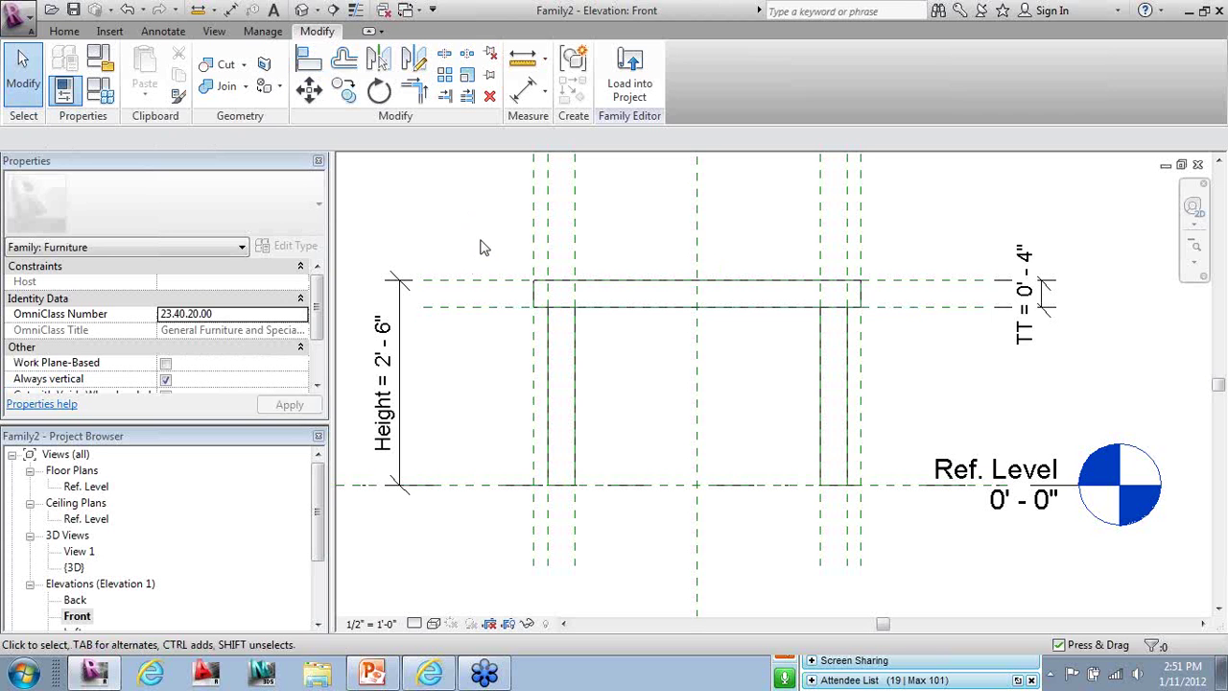
Show the table in the default 3D view, orbited toward a front view
left_click(301, 10)
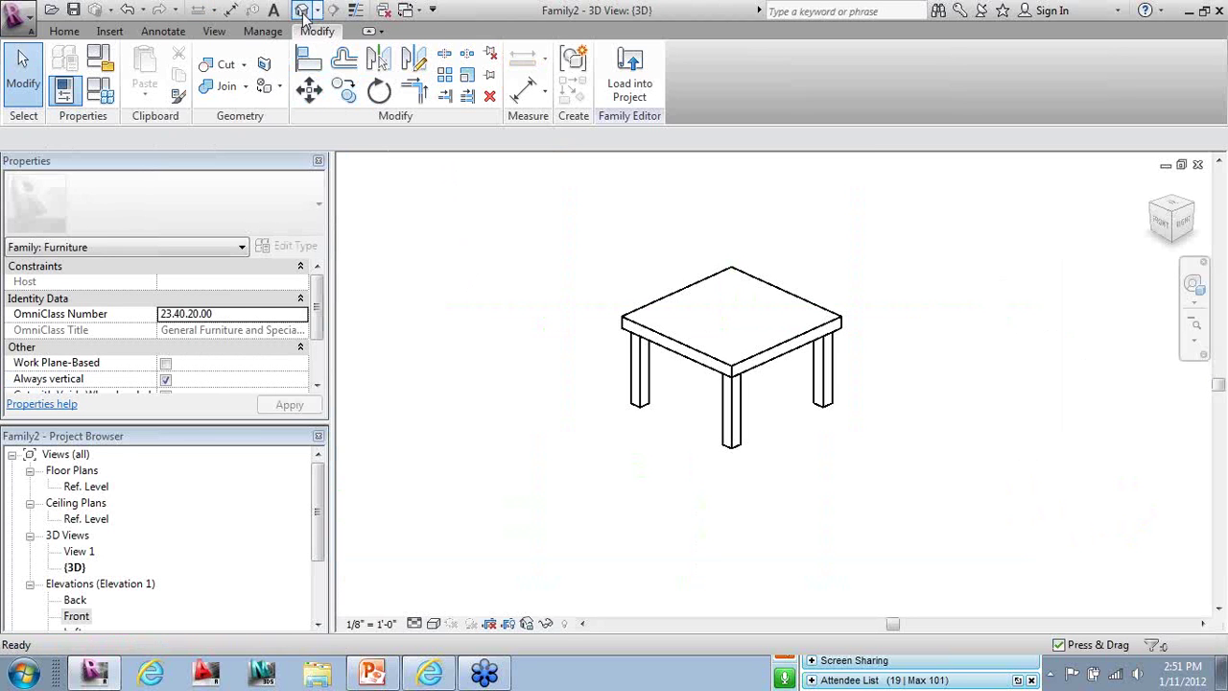
scroll(930, 379, "up", 1)
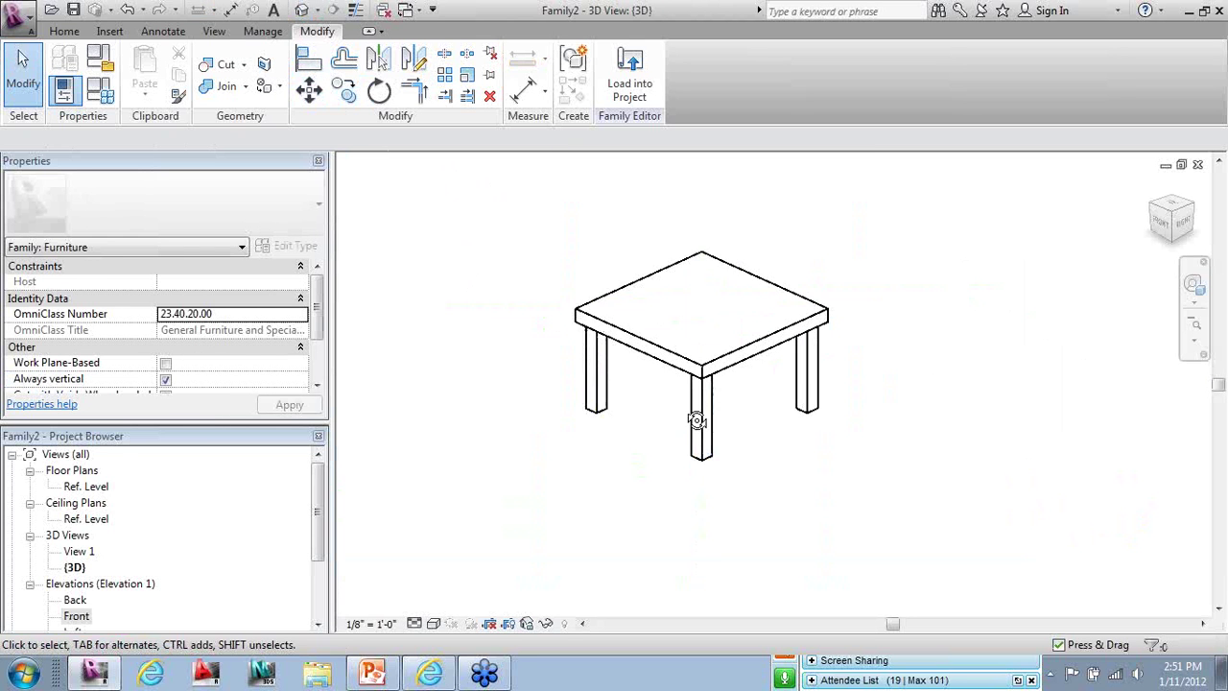
middle_click_drag(698, 420, 935, 379, "shift")
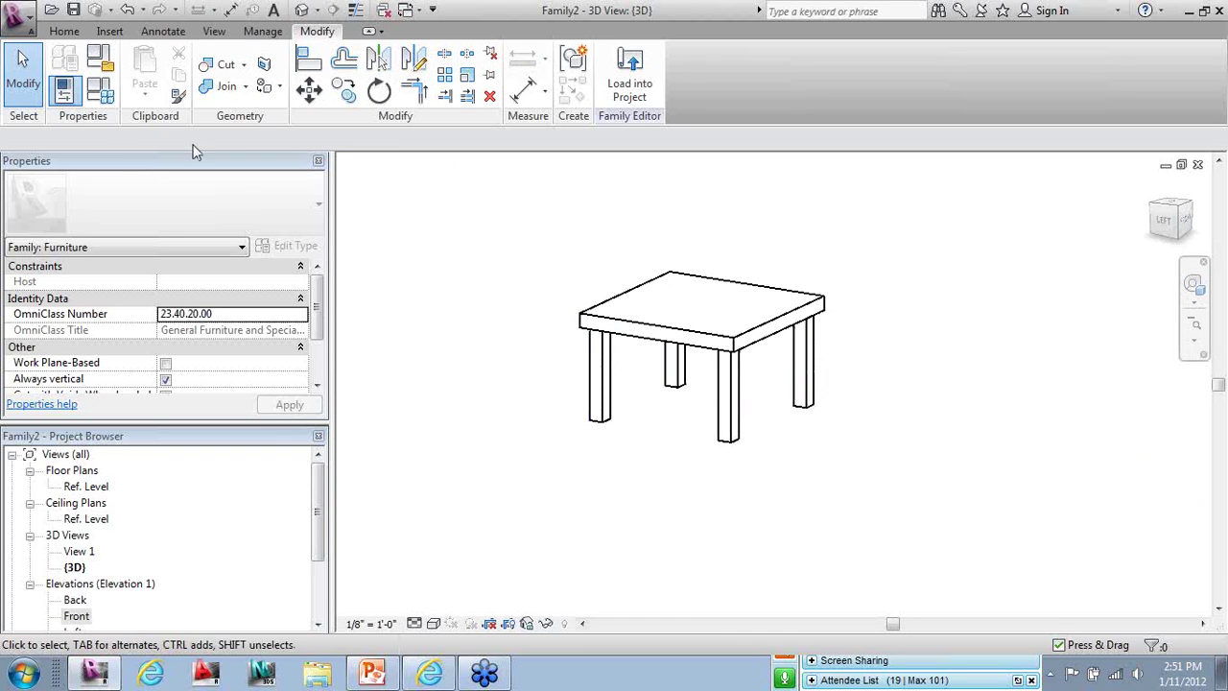
In Family Types, set Width 8, TT 2", Length 3 and Height 3', then apply
left_click(99, 89)
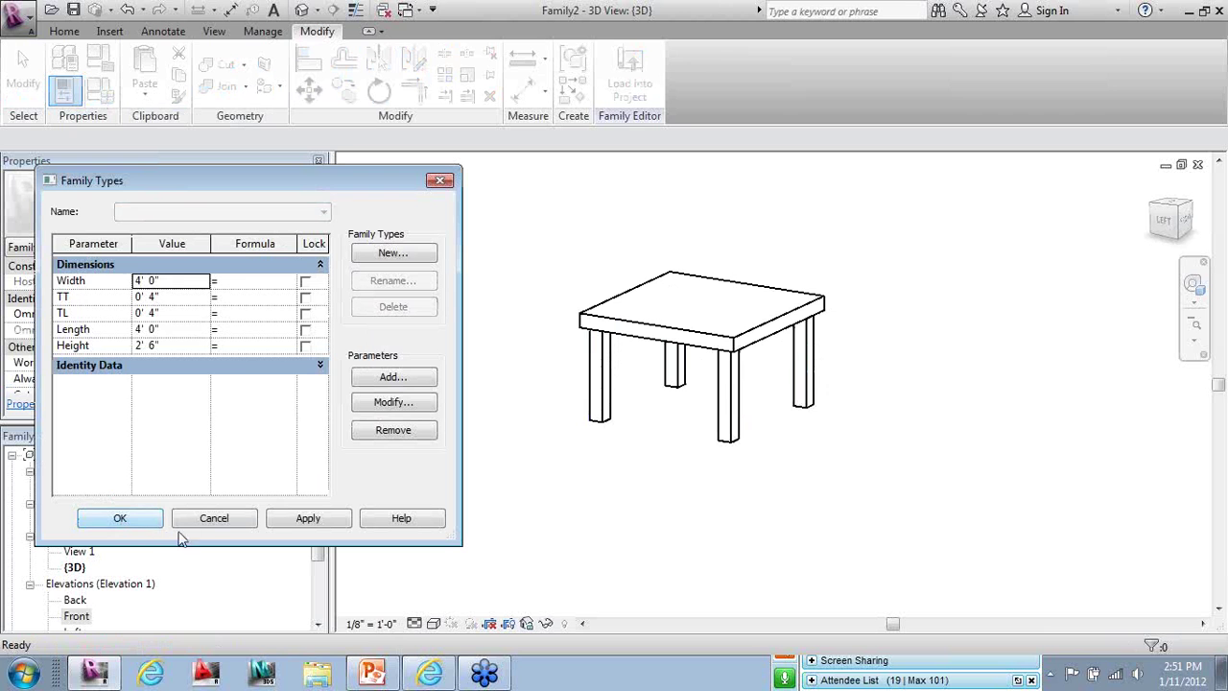
left_click(183, 280)
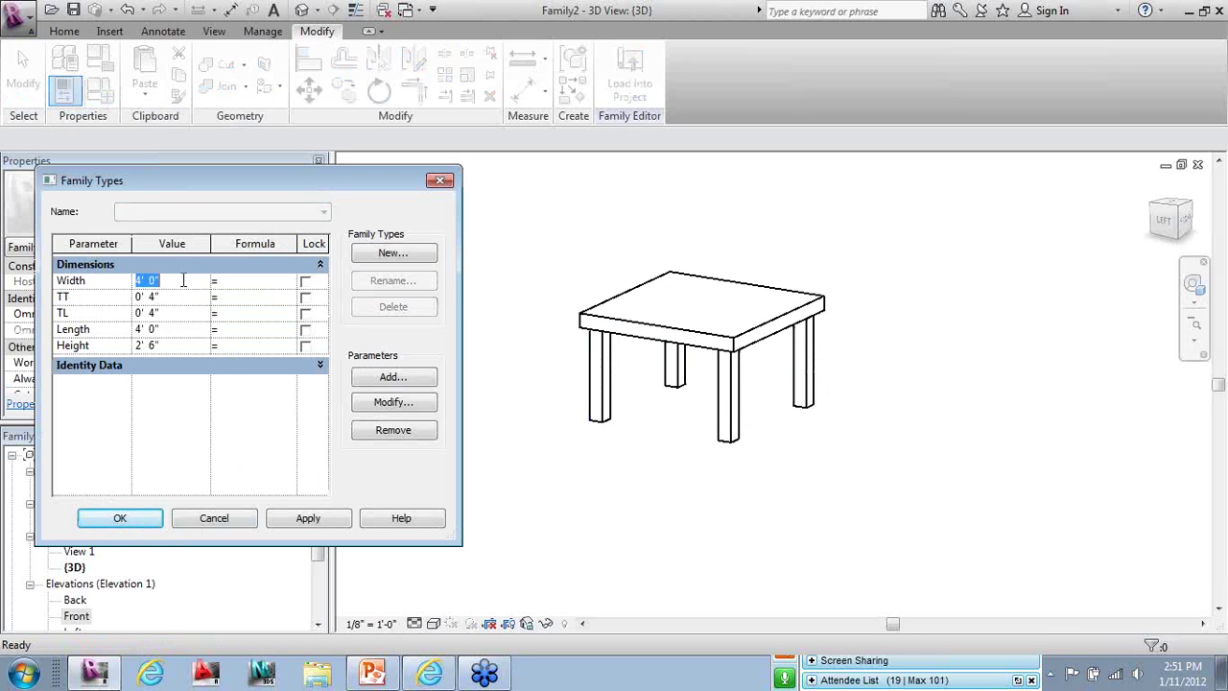
type("8")
left_click(189, 298)
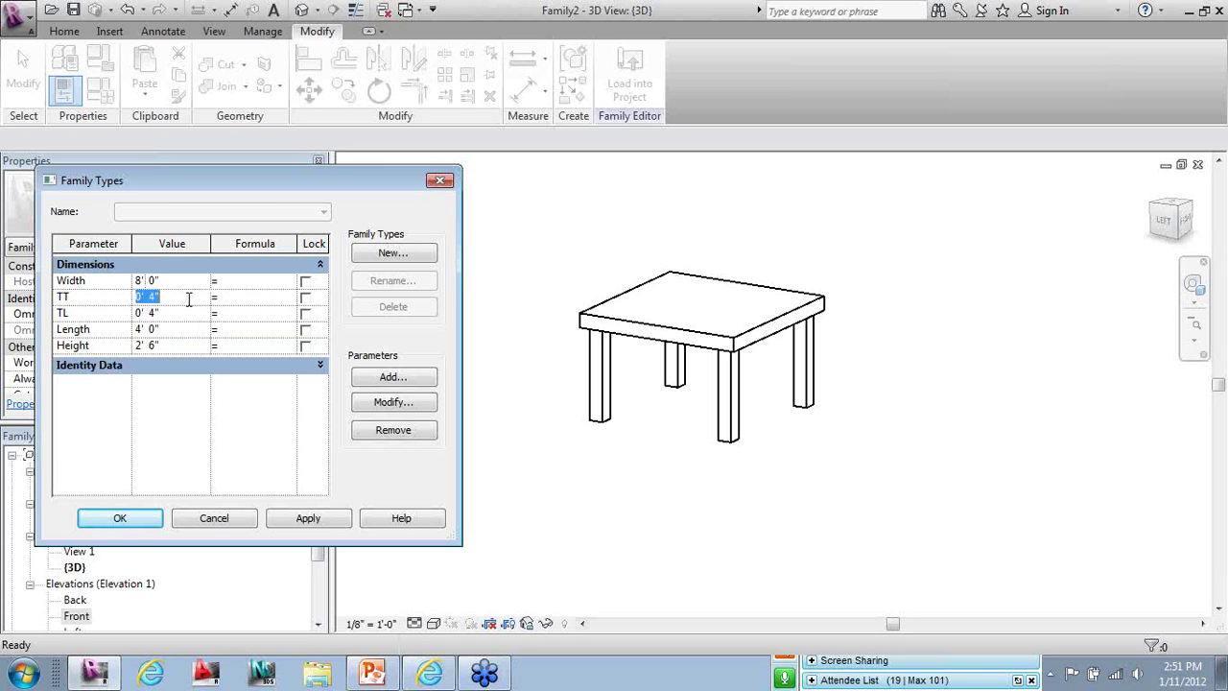
type("2\"")
left_click(181, 329)
type("3")
left_click(179, 349)
type("3'")
left_click(328, 519)
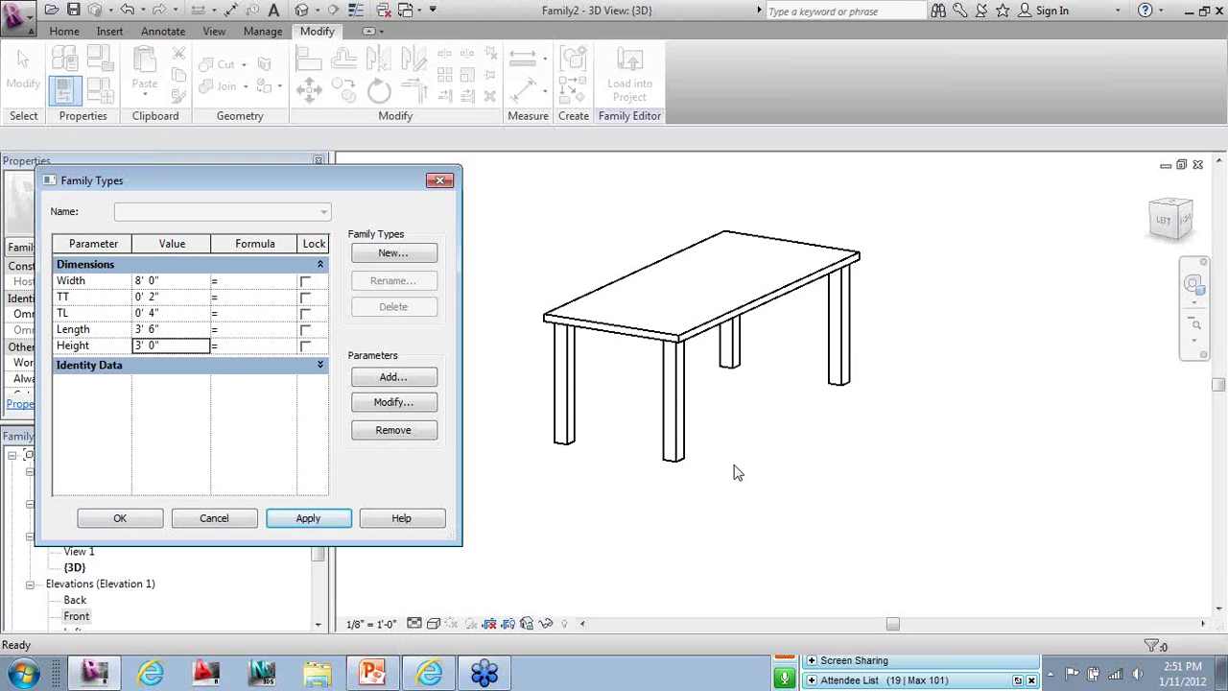
Set the TL leg thickness to 2 and apply it
left_click(194, 317)
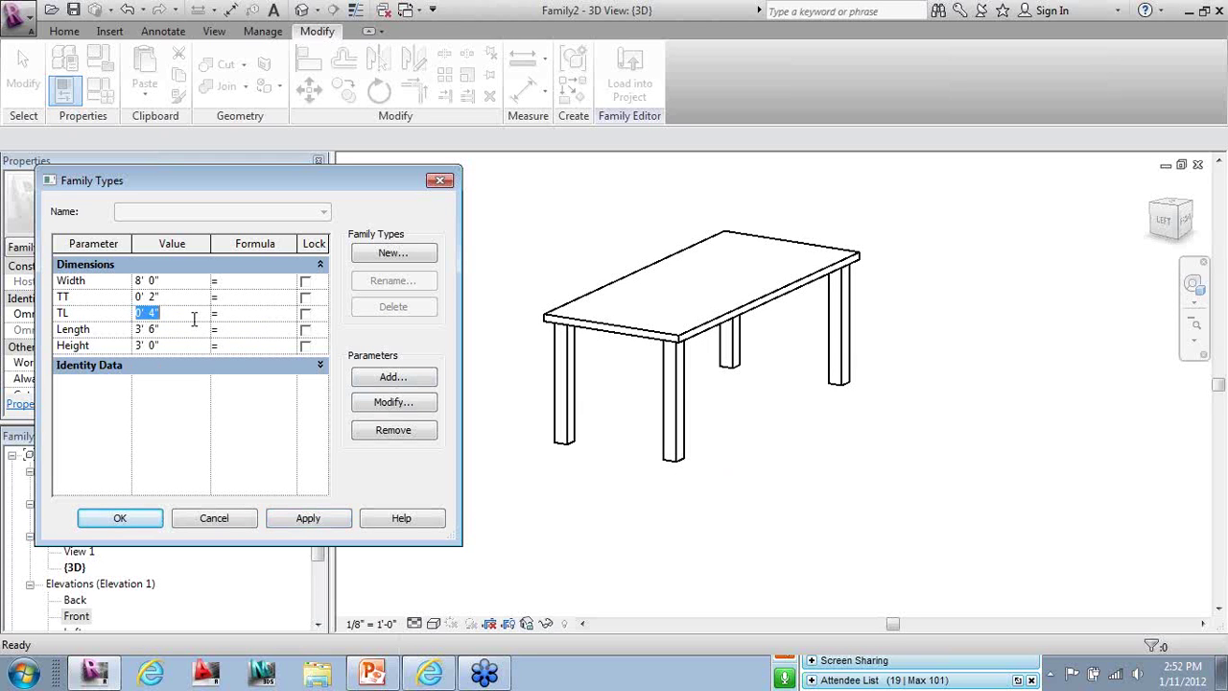
type("2")
left_click(305, 518)
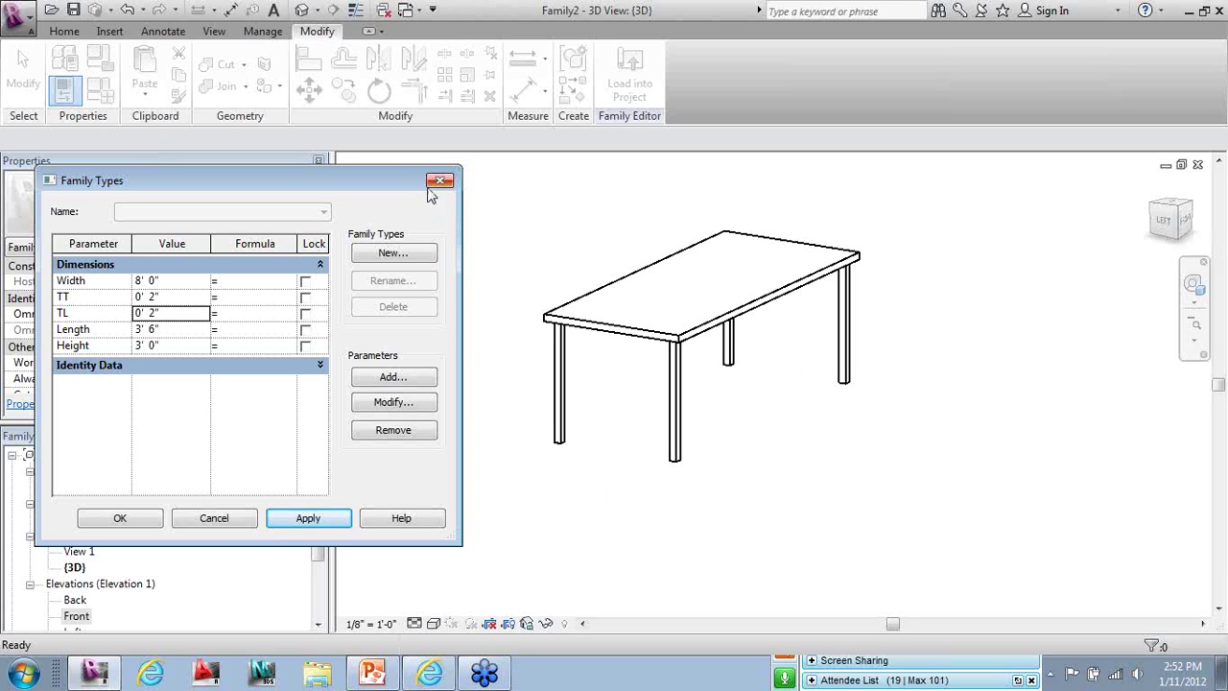
Reset Width and Length to 4', accept the values, and reopen the Ref. Level floor plan
left_click(202, 280)
left_click(200, 278)
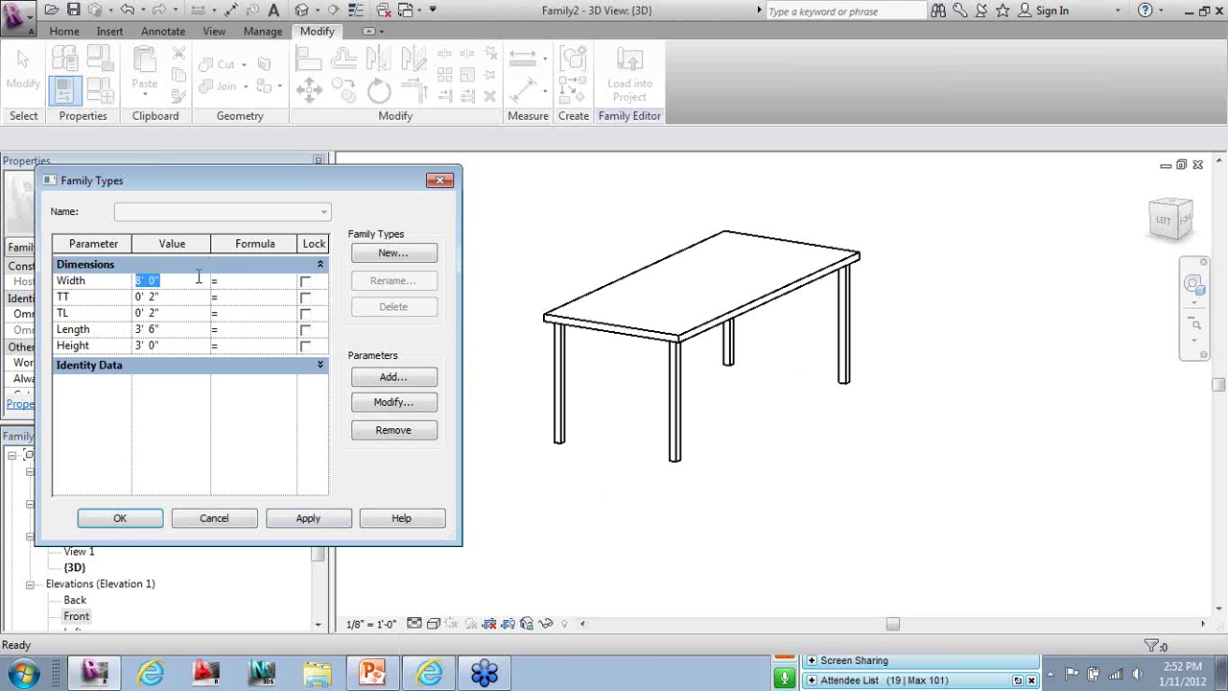
type("4'")
left_click(209, 328)
type("4'")
left_click(332, 519)
left_click(120, 518)
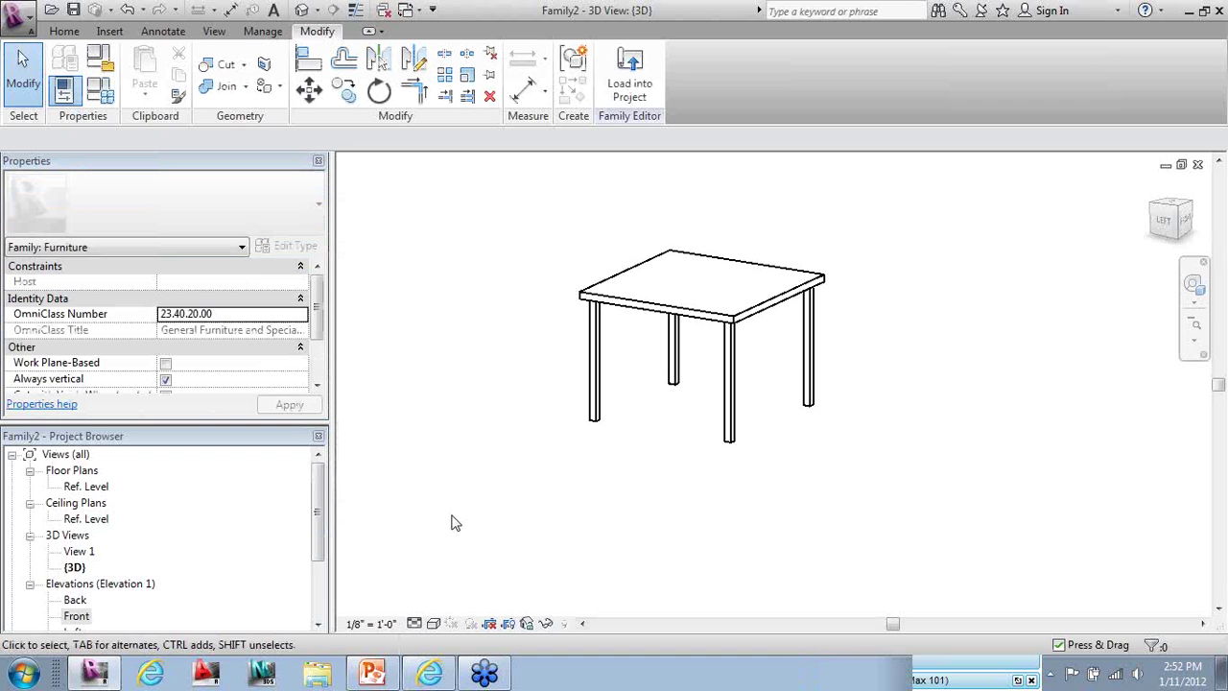
double_click(86, 486)
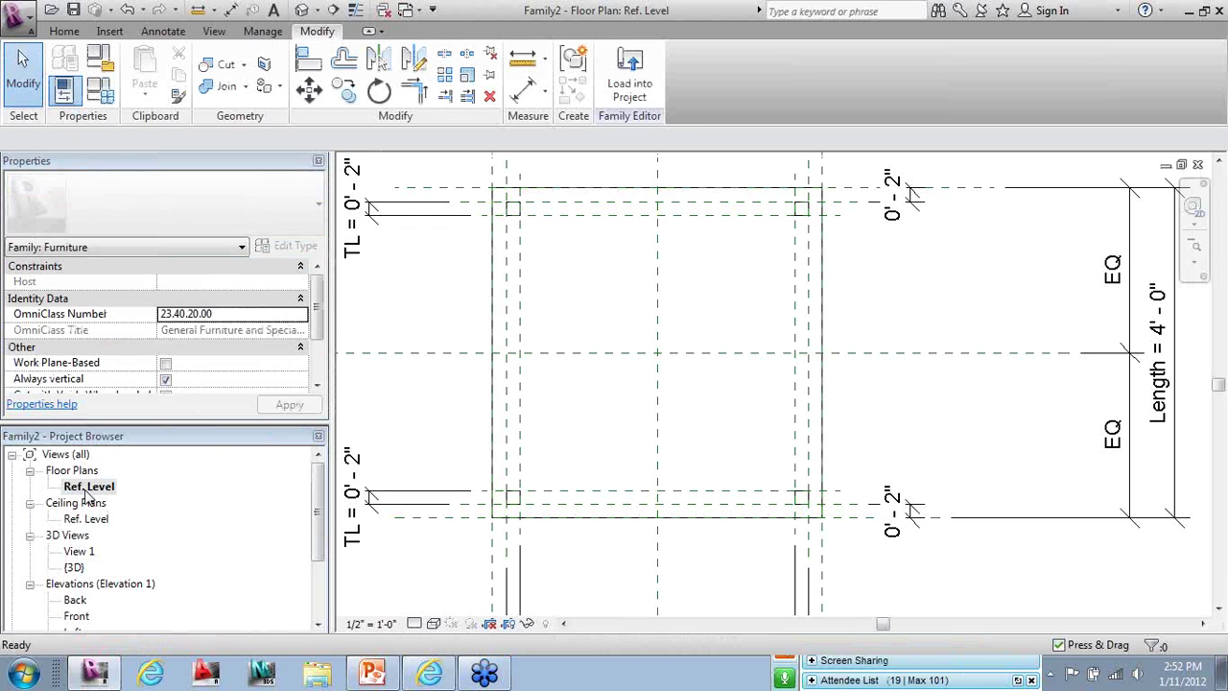
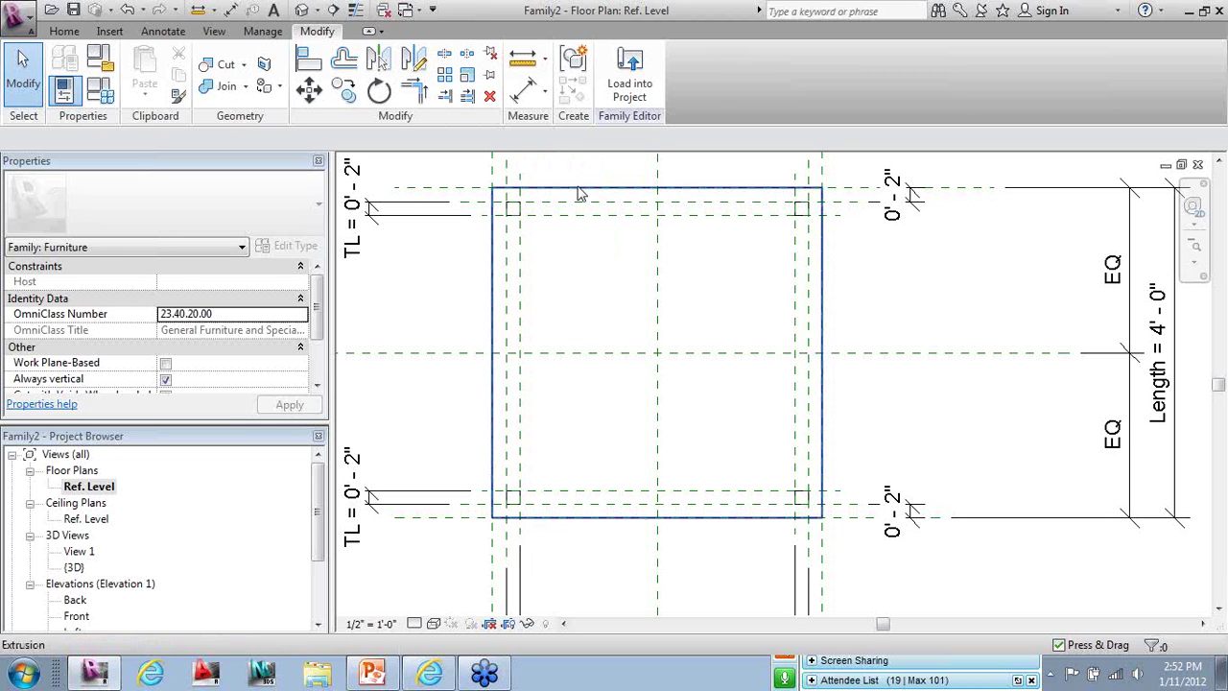
Sketch an inner rectangle in the tabletop's outline, then undo it and discard the sketch edit
left_click(581, 190)
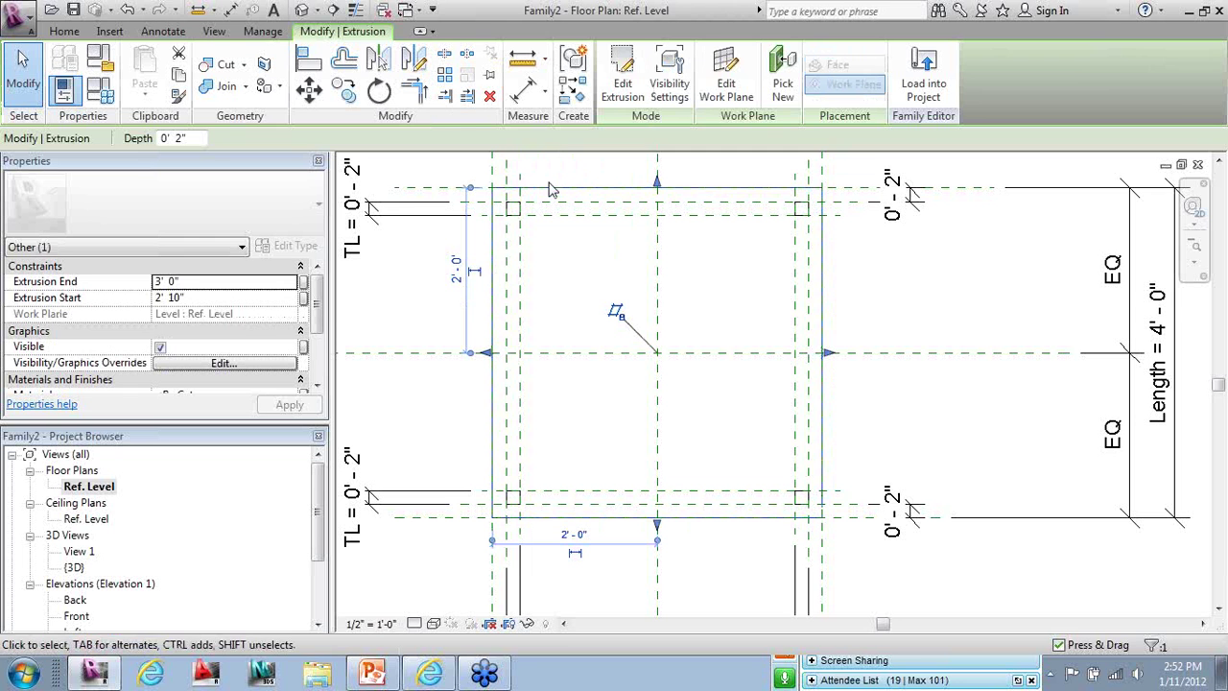
left_click(614, 77)
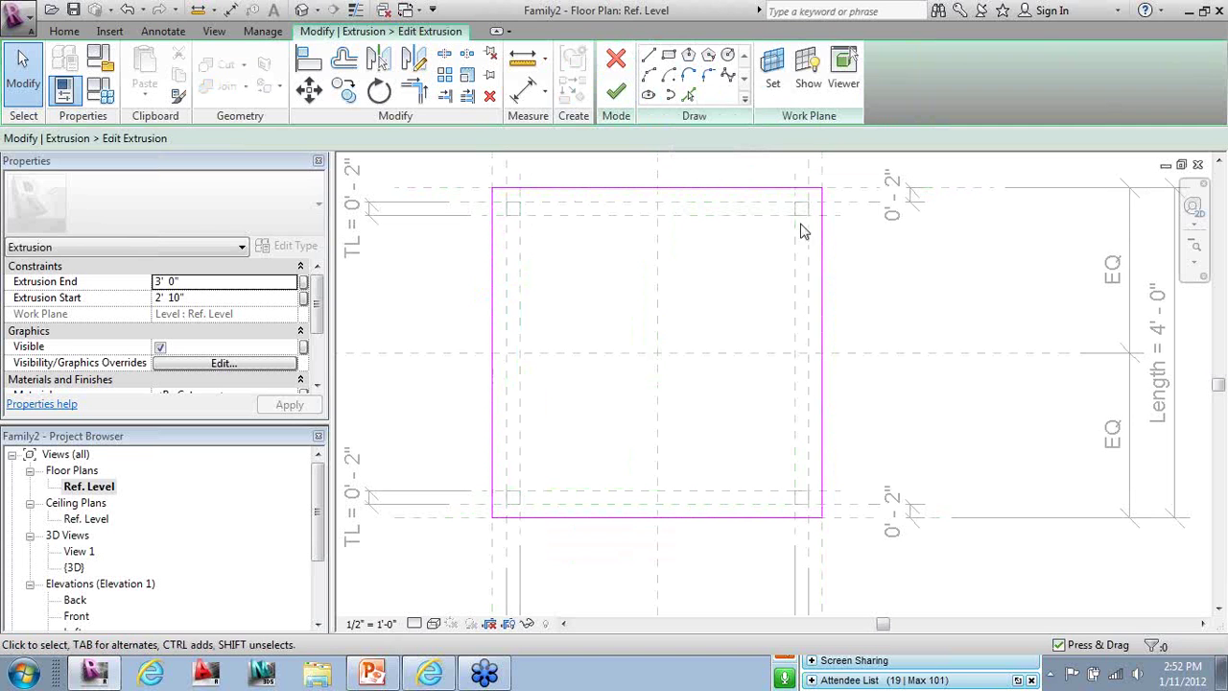
left_click(669, 55)
left_click(582, 278)
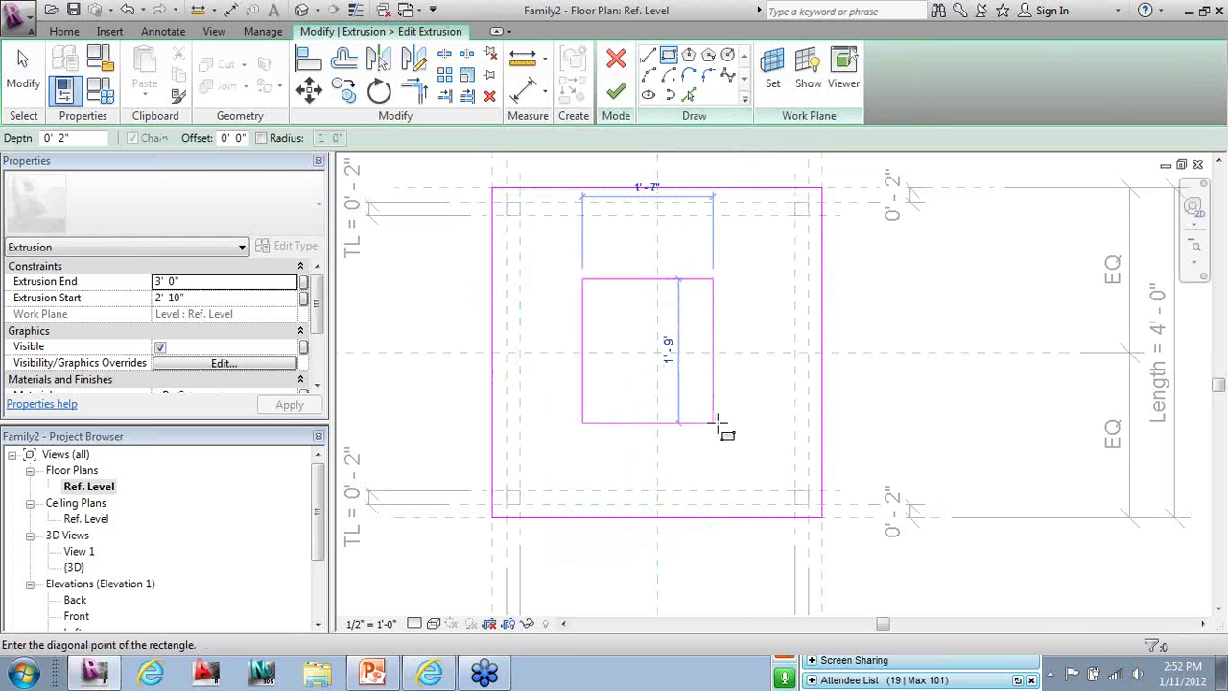
left_click(713, 422)
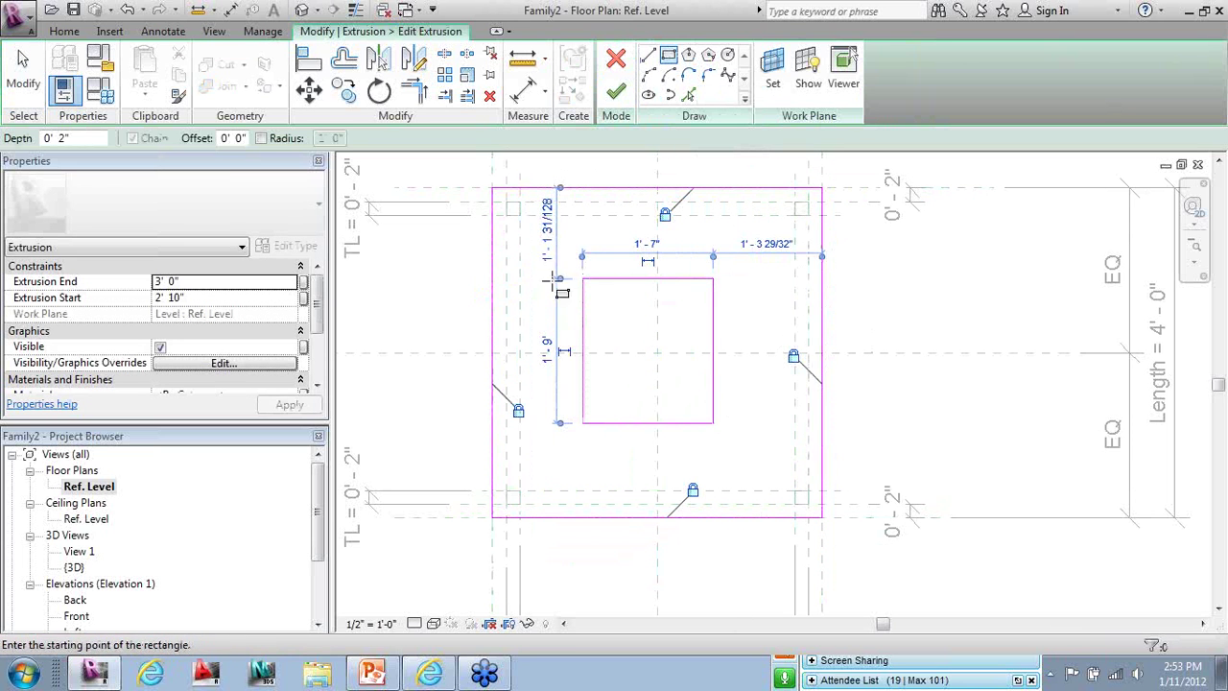
key("Escape")
key("ctrl+z")
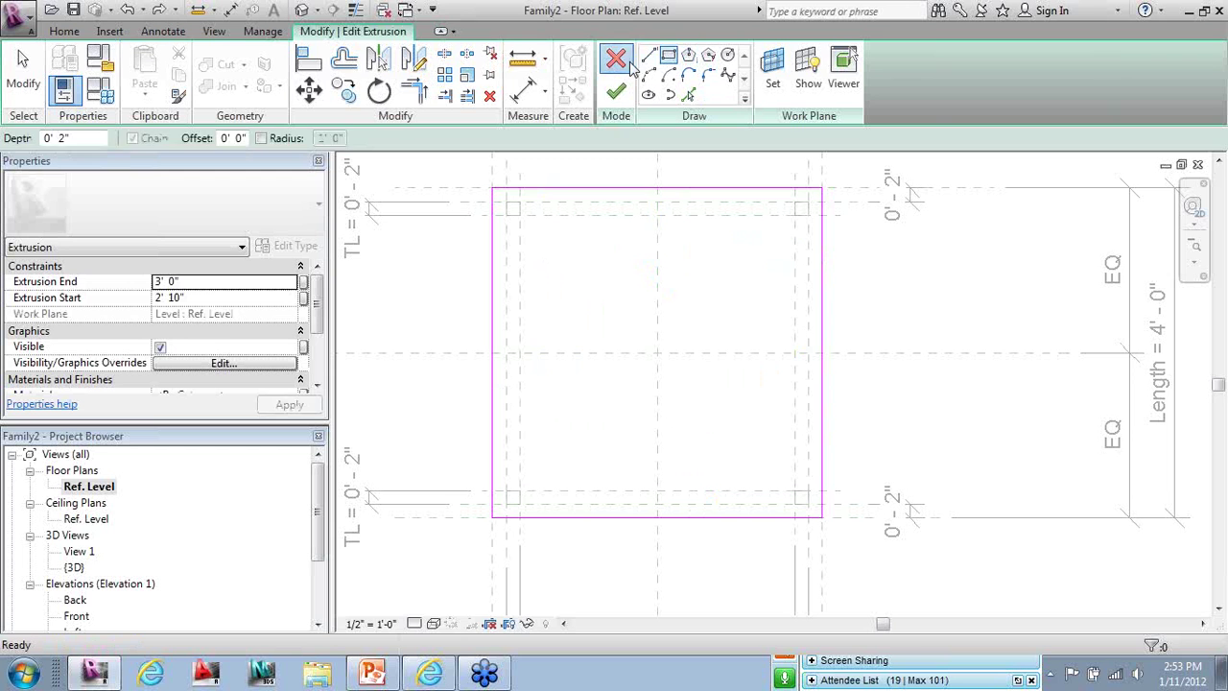
left_click(616, 59)
left_click(667, 352)
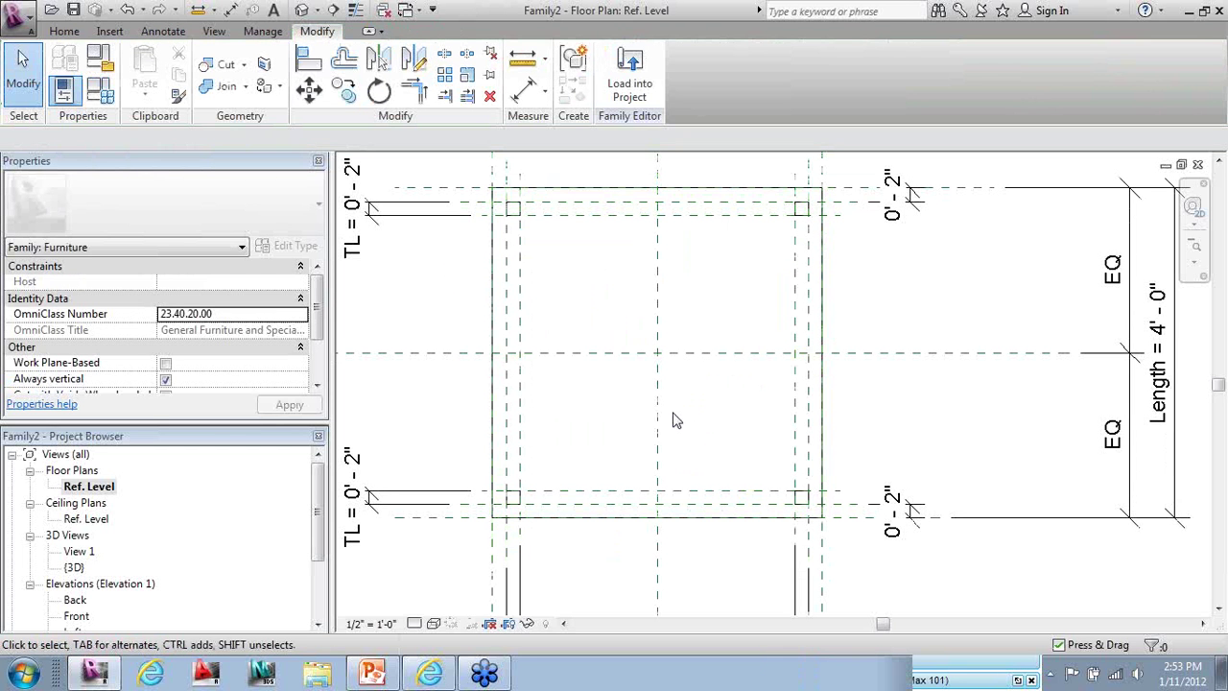
Create a rectangular void extrusion inset just inside the tabletop outline and view it in 3D
left_click(64, 32)
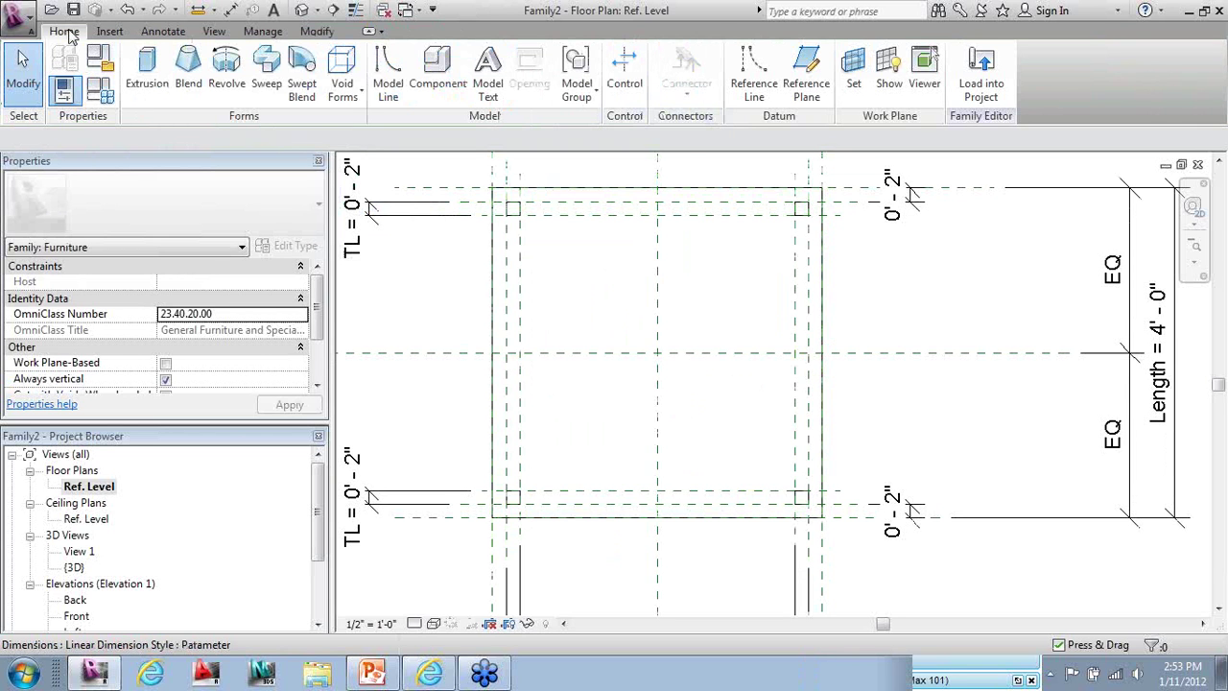
left_click(341, 94)
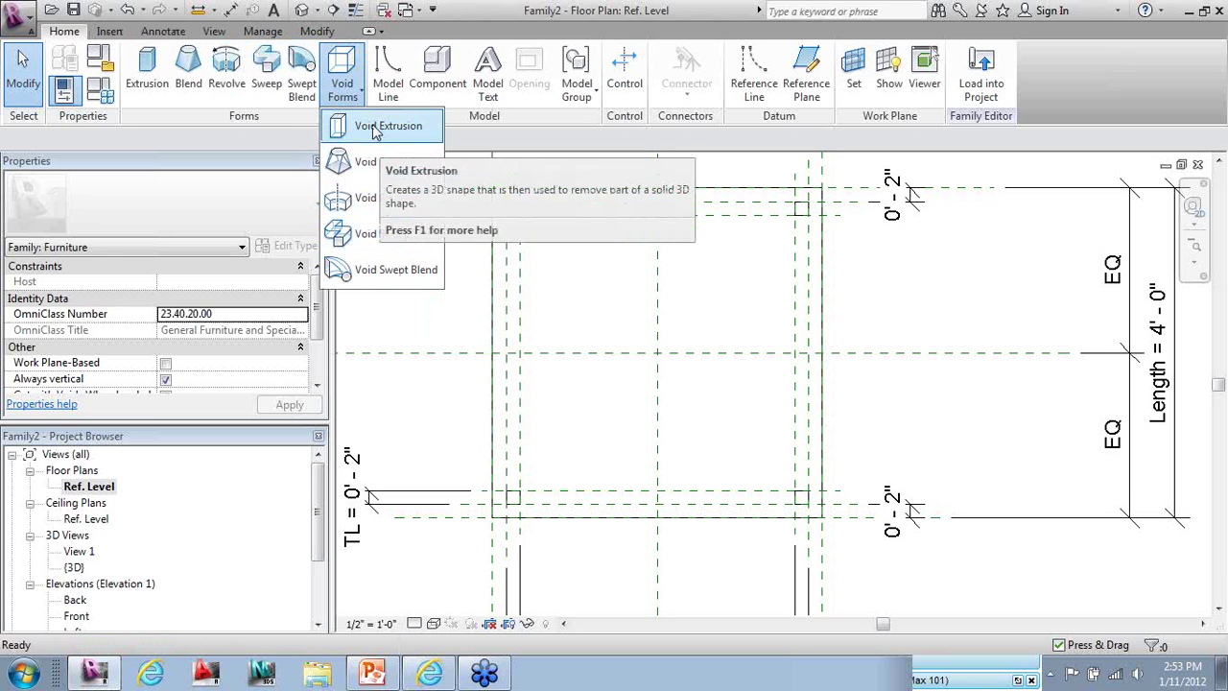
left_click(375, 129)
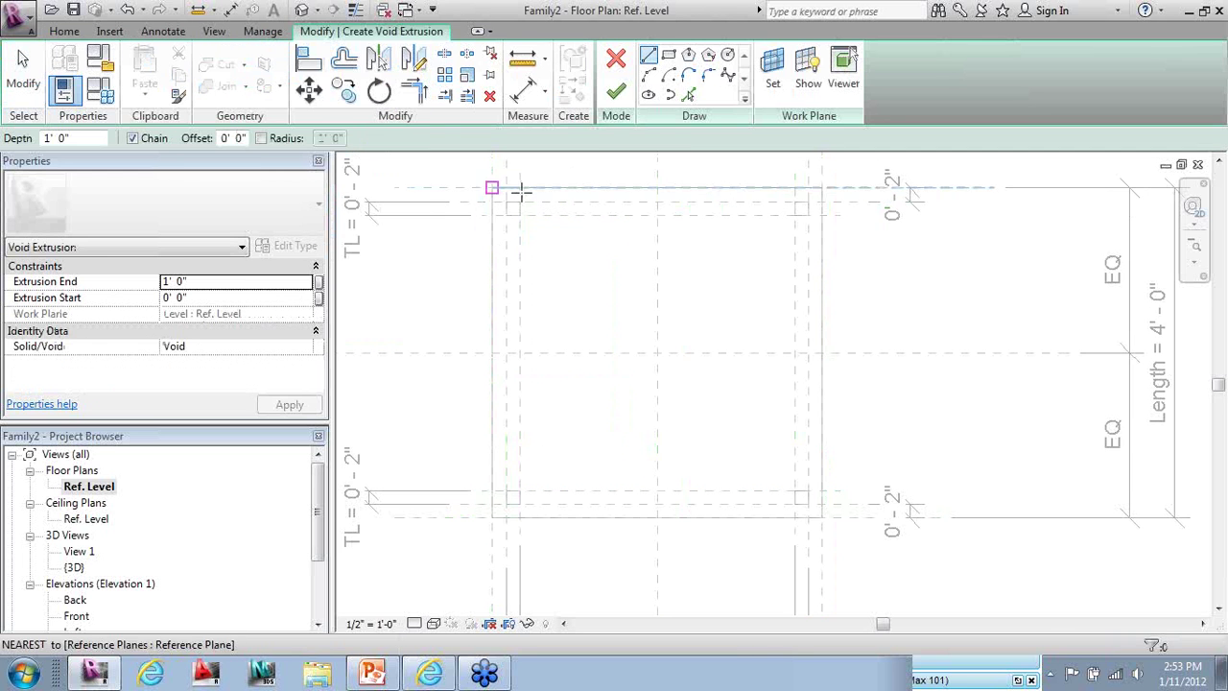
left_click(665, 60)
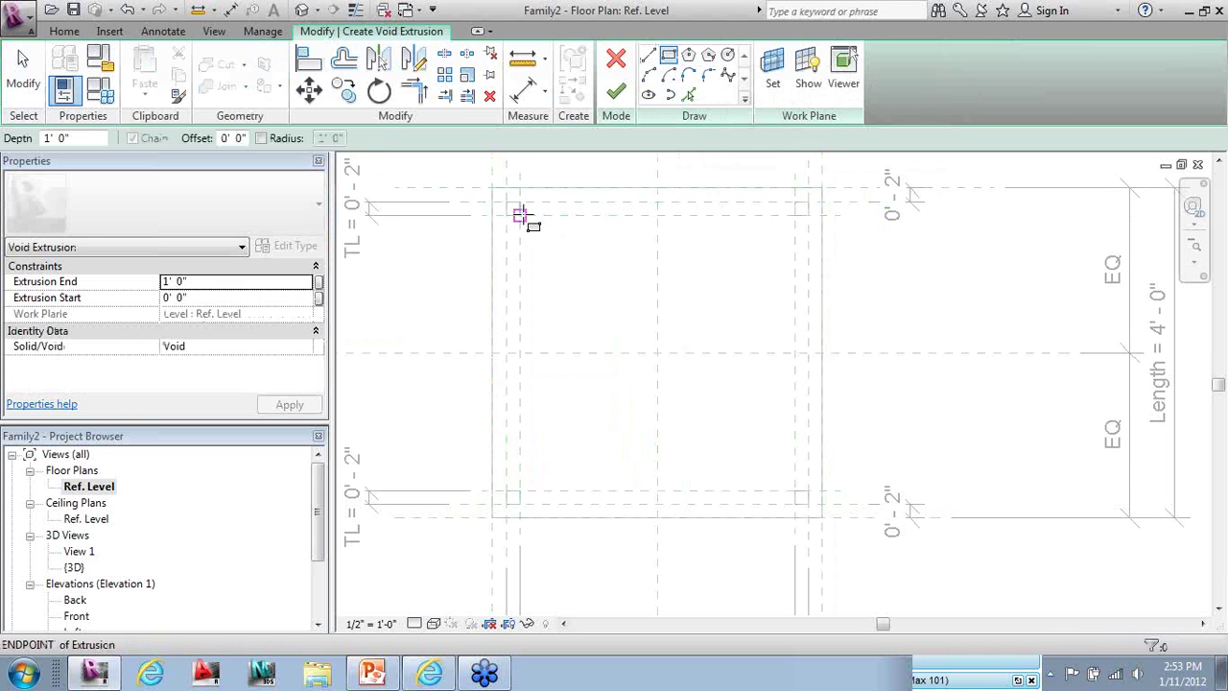
left_click(520, 216)
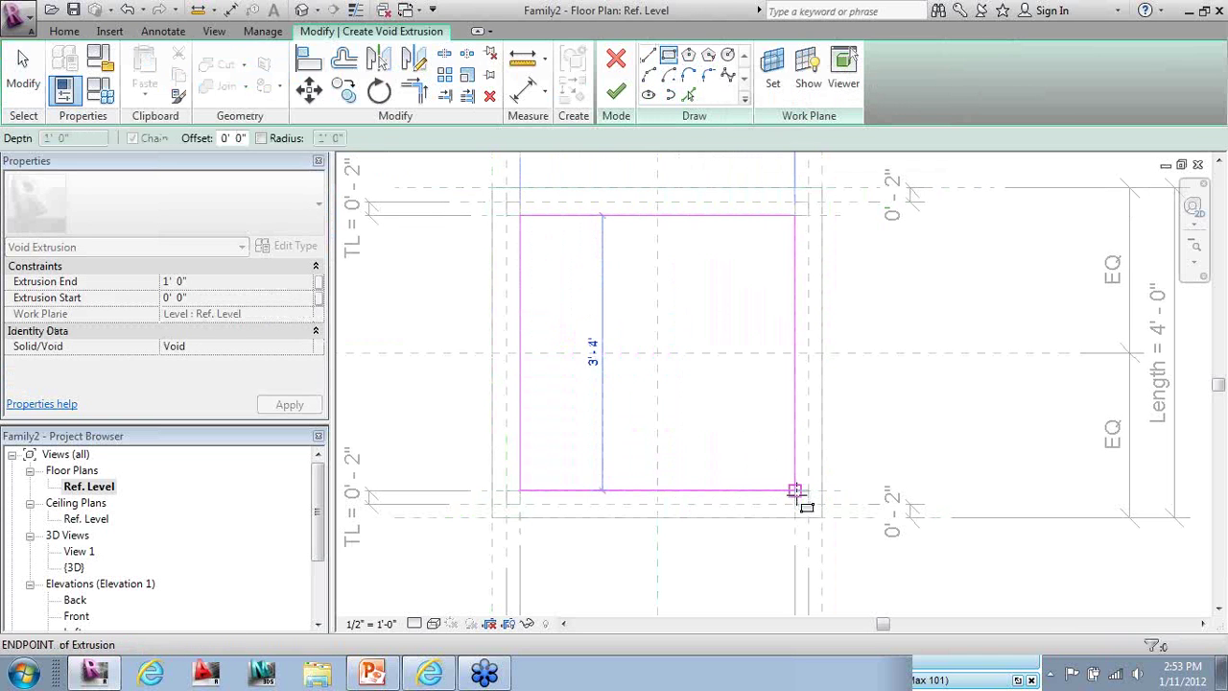
left_click(795, 491)
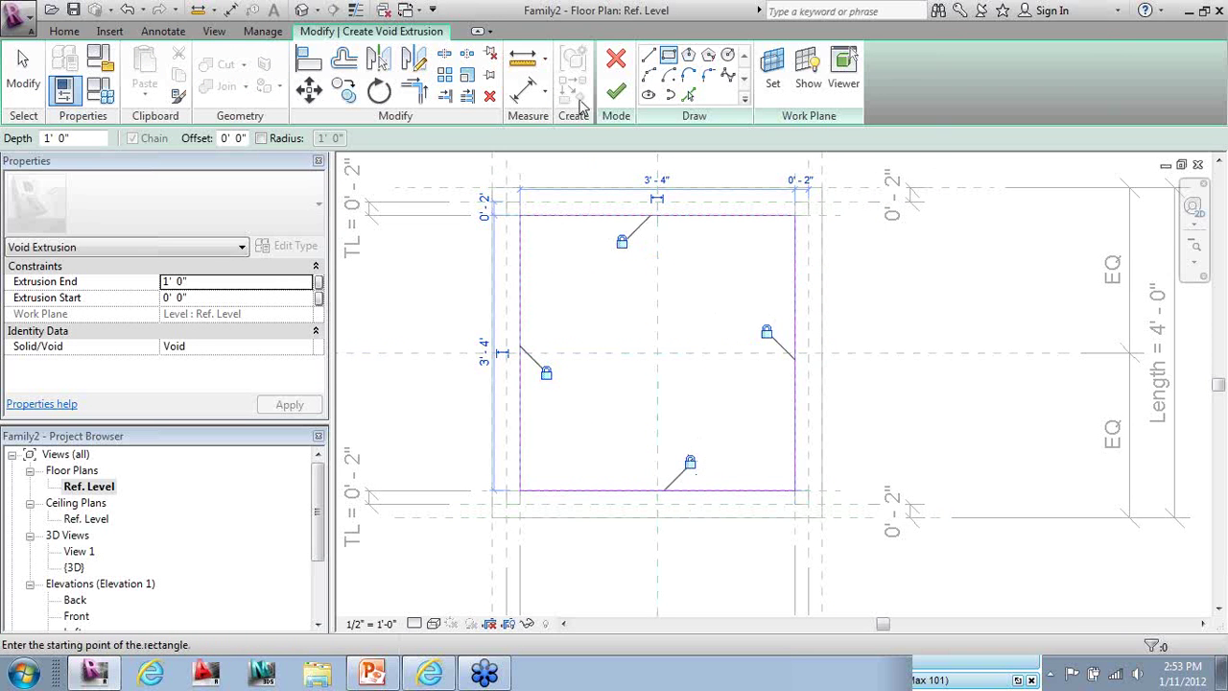
left_click(617, 94)
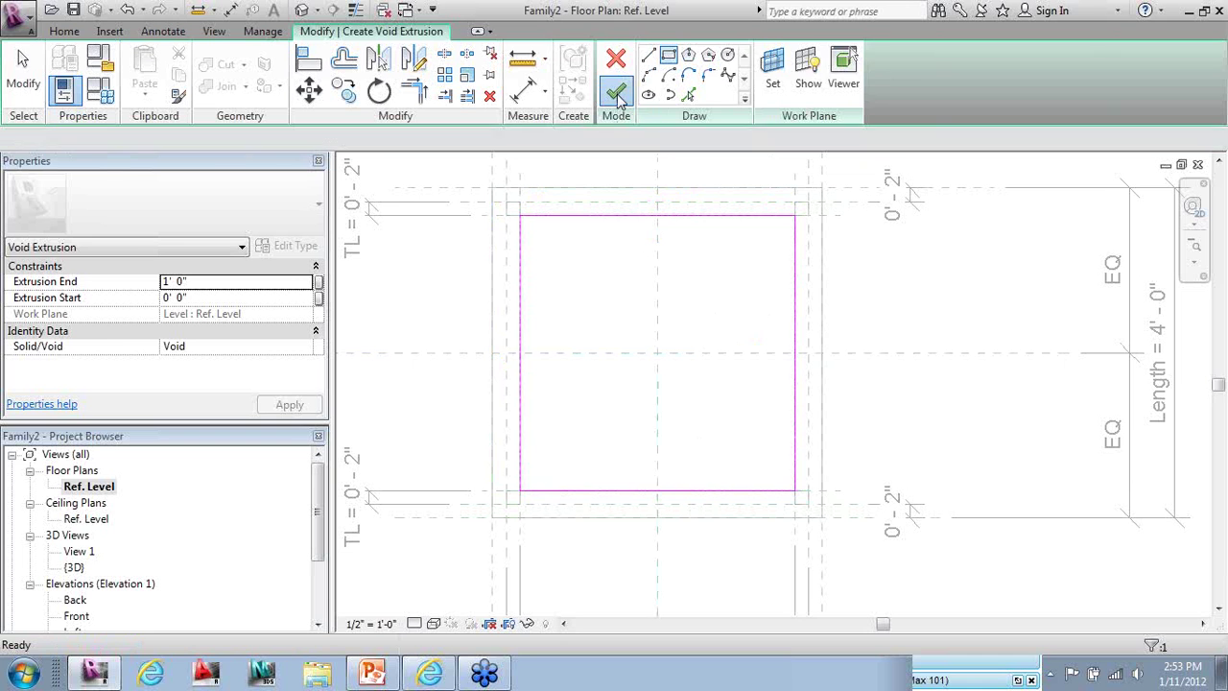
left_click(301, 11)
Select the void extrusion and open the Front elevation
scroll(760, 256, "up", 2)
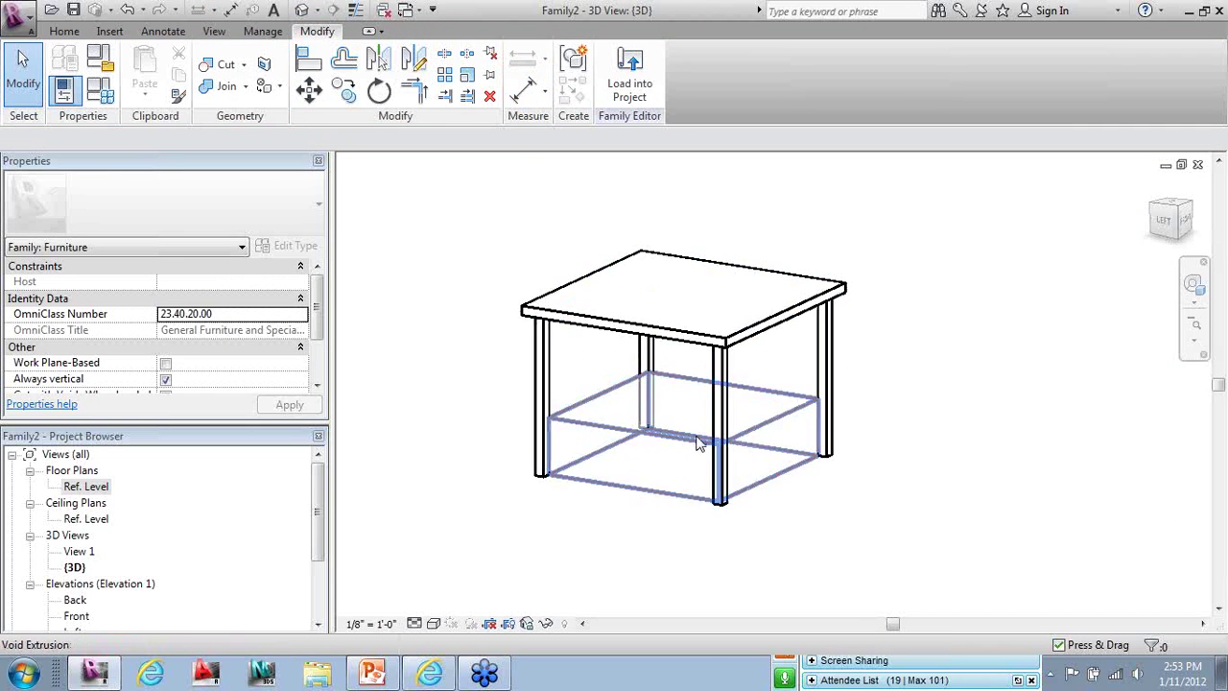
left_click(736, 505)
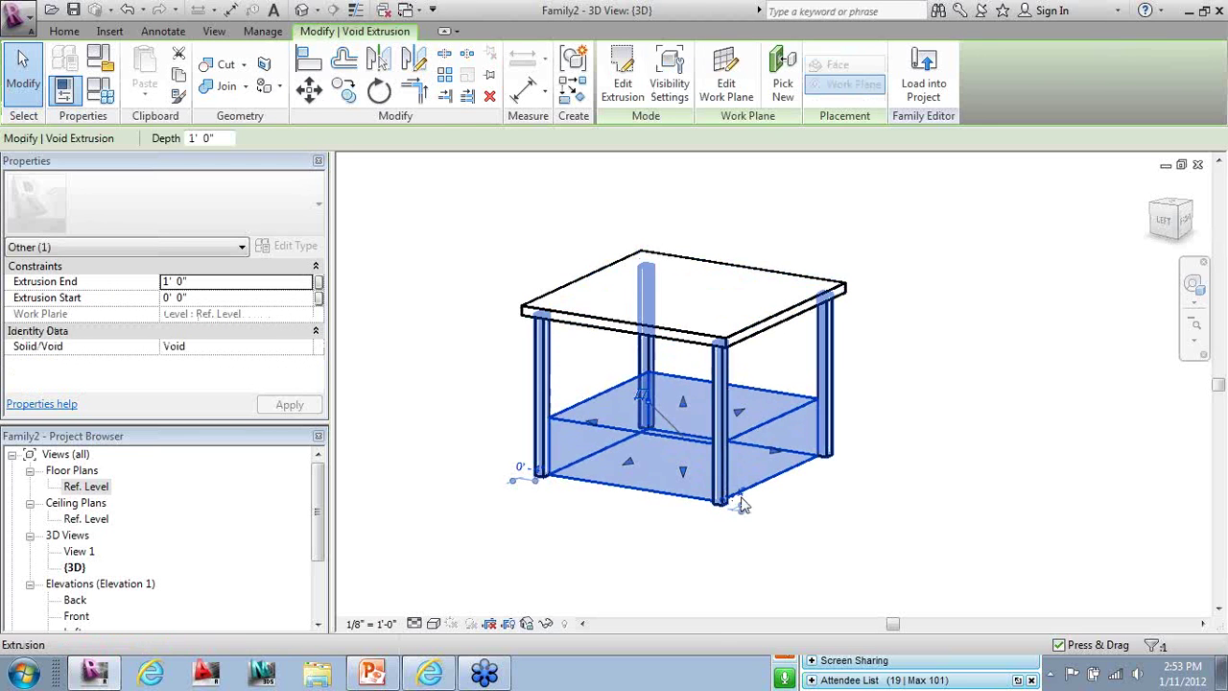
double_click(77, 616)
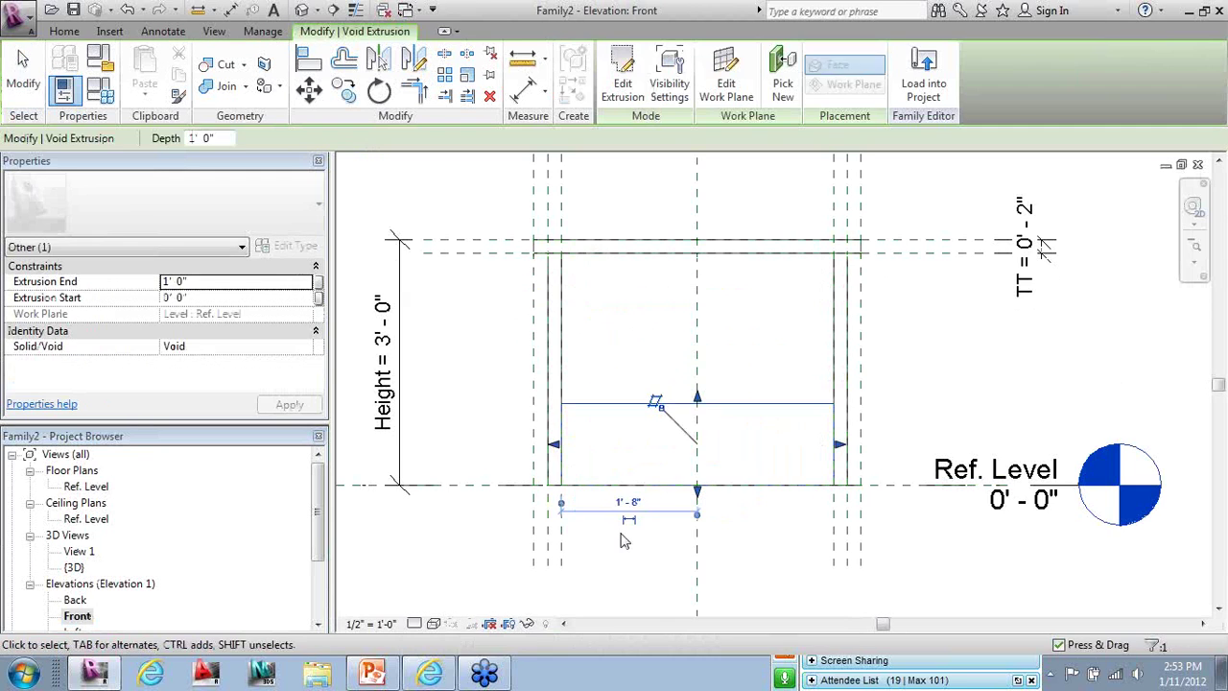
left_click(919, 364)
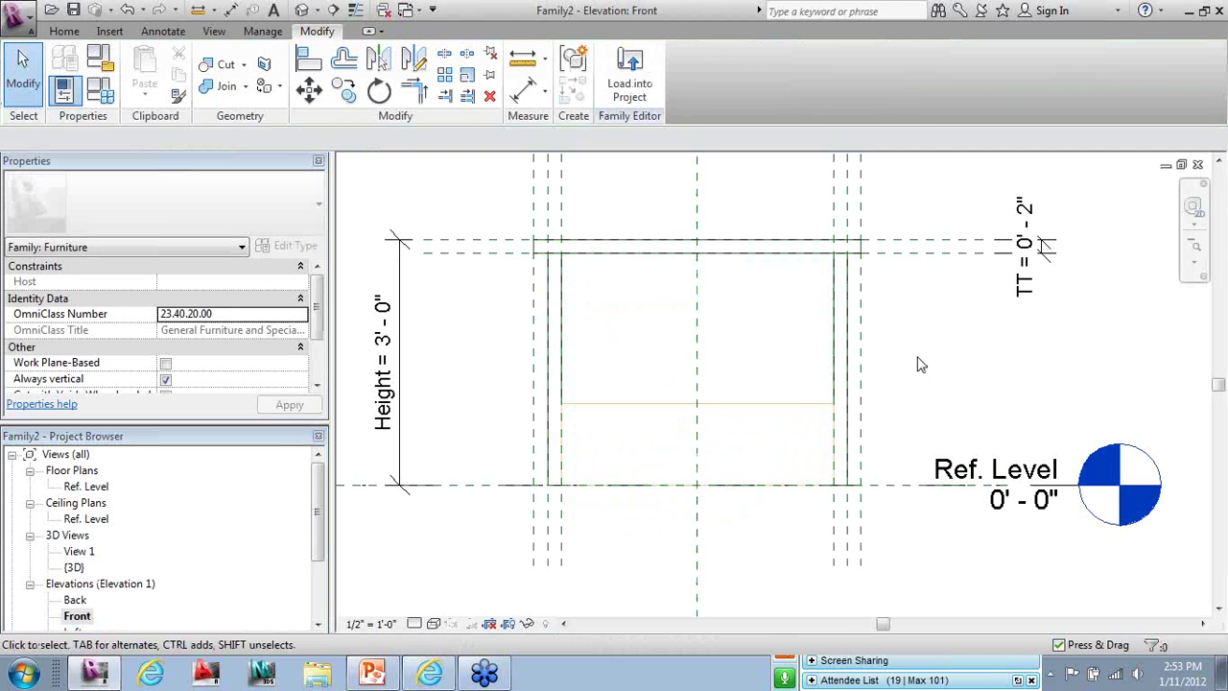
Align and lock the void's top and bottom edges to the tabletop's thickness reference planes
key("l")
left_click(910, 240)
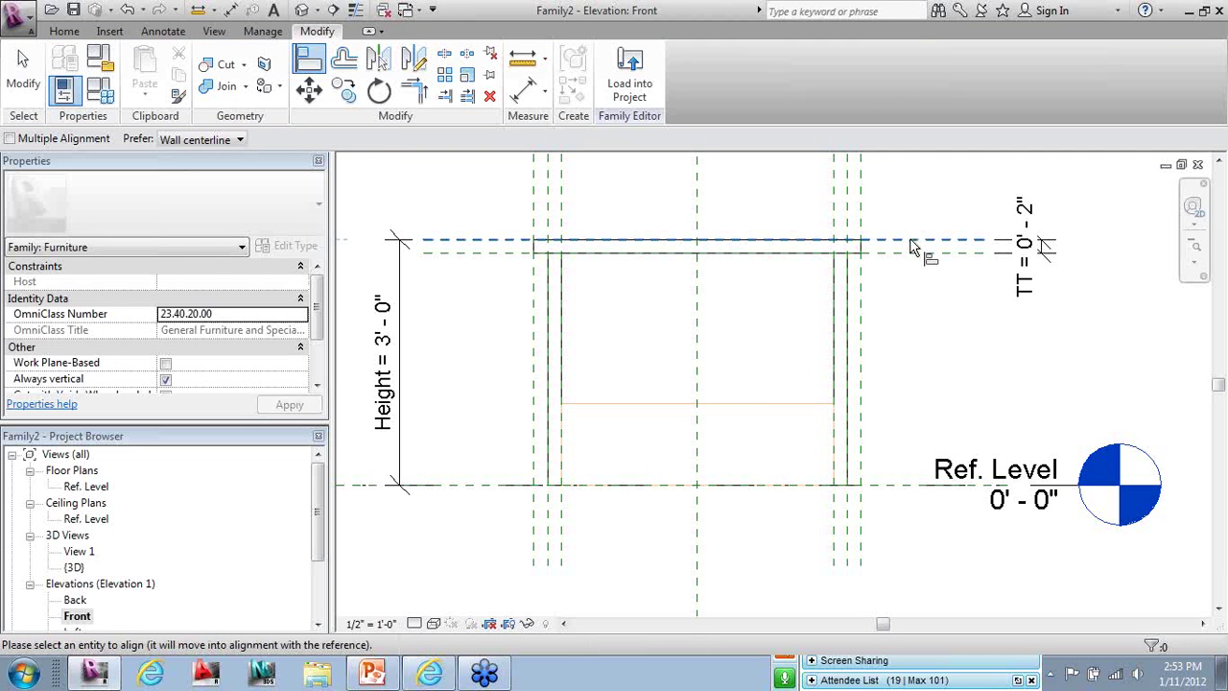
left_click(773, 404)
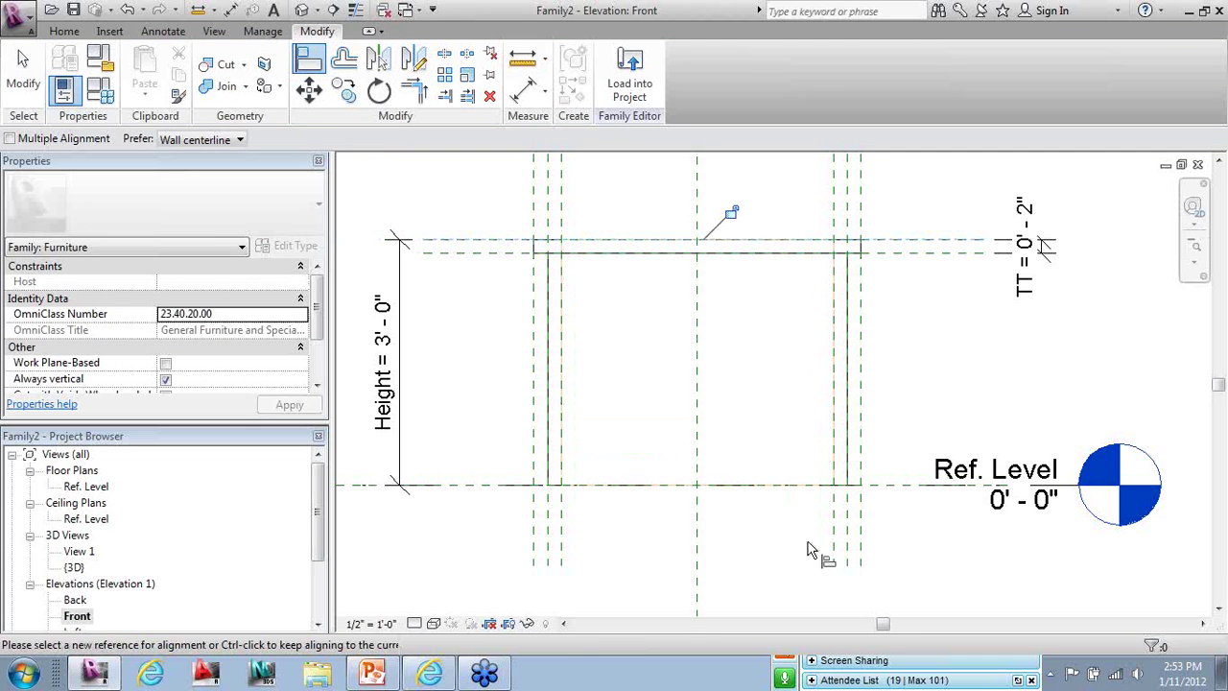
left_click(911, 257)
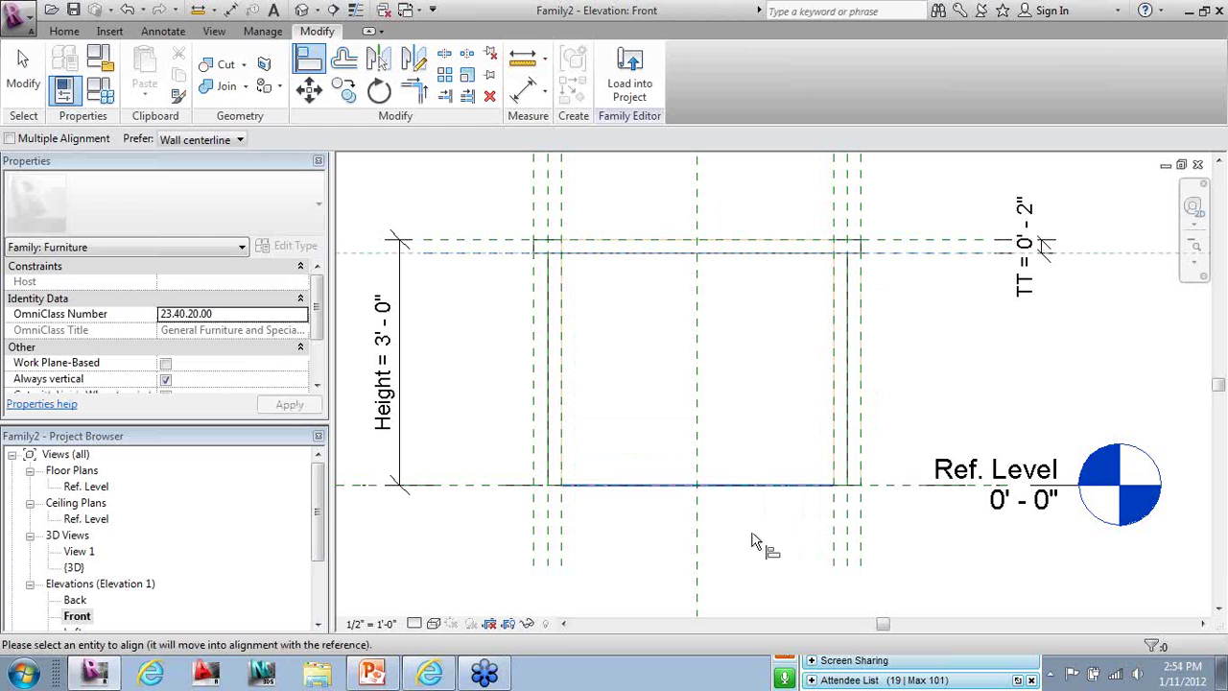
left_click(700, 252)
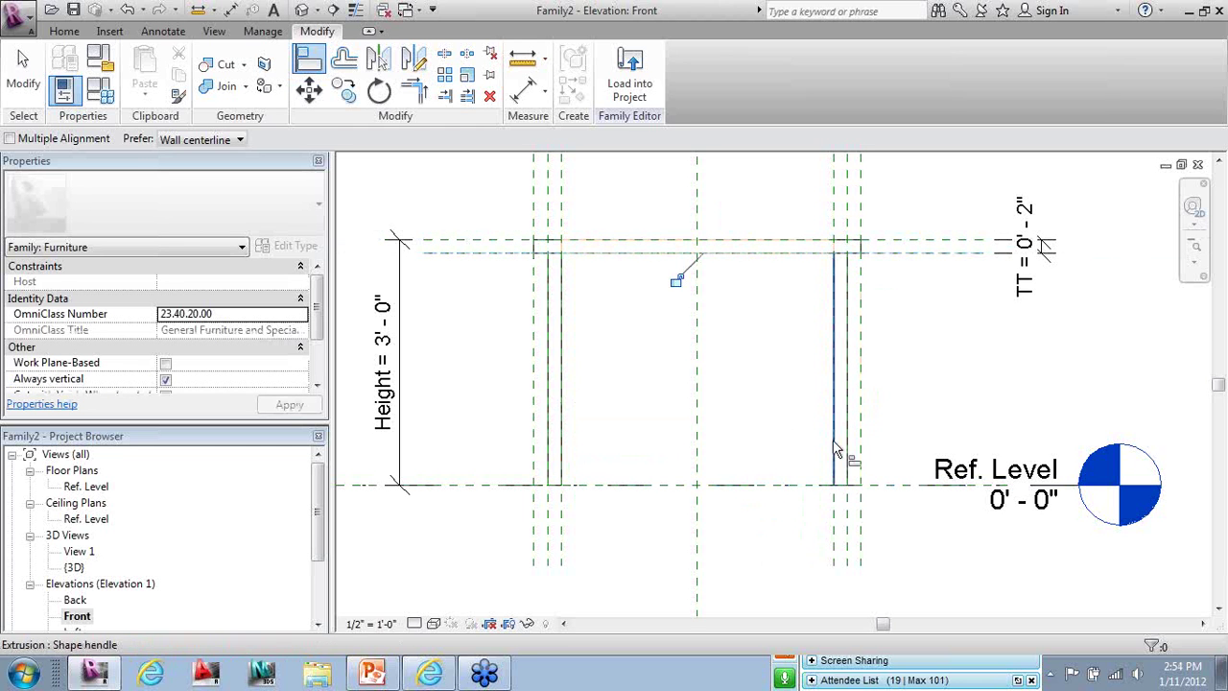
left_click(885, 246)
left_click(793, 252)
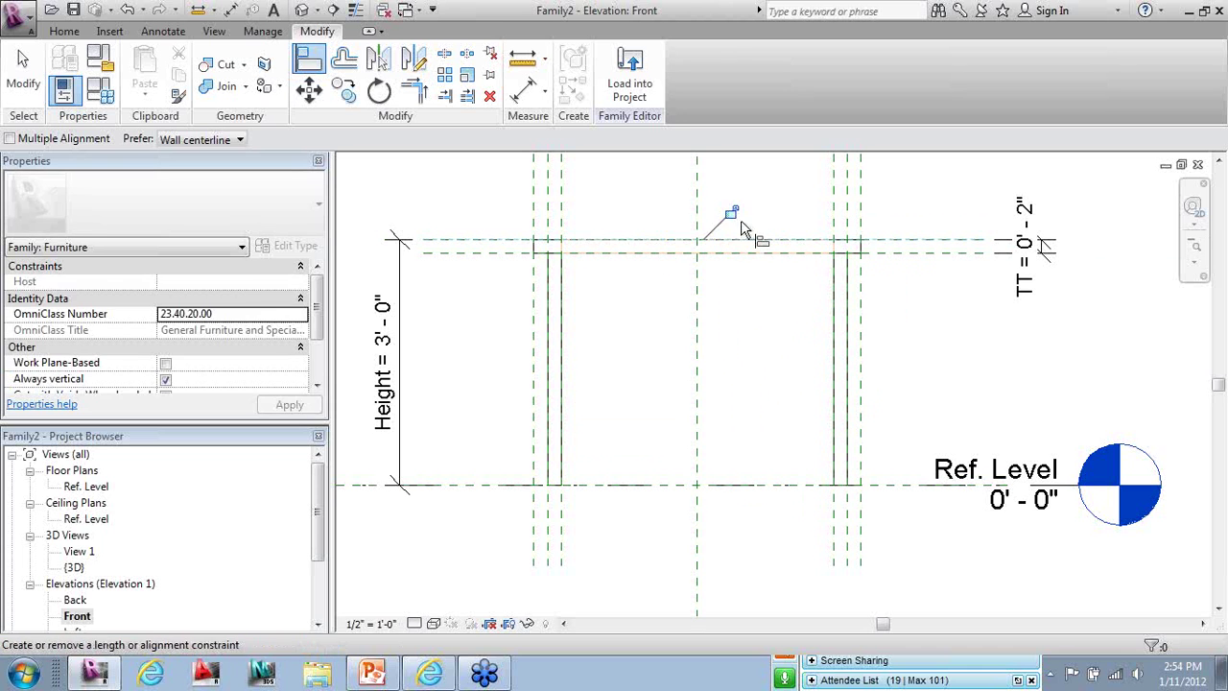
left_click(21, 105)
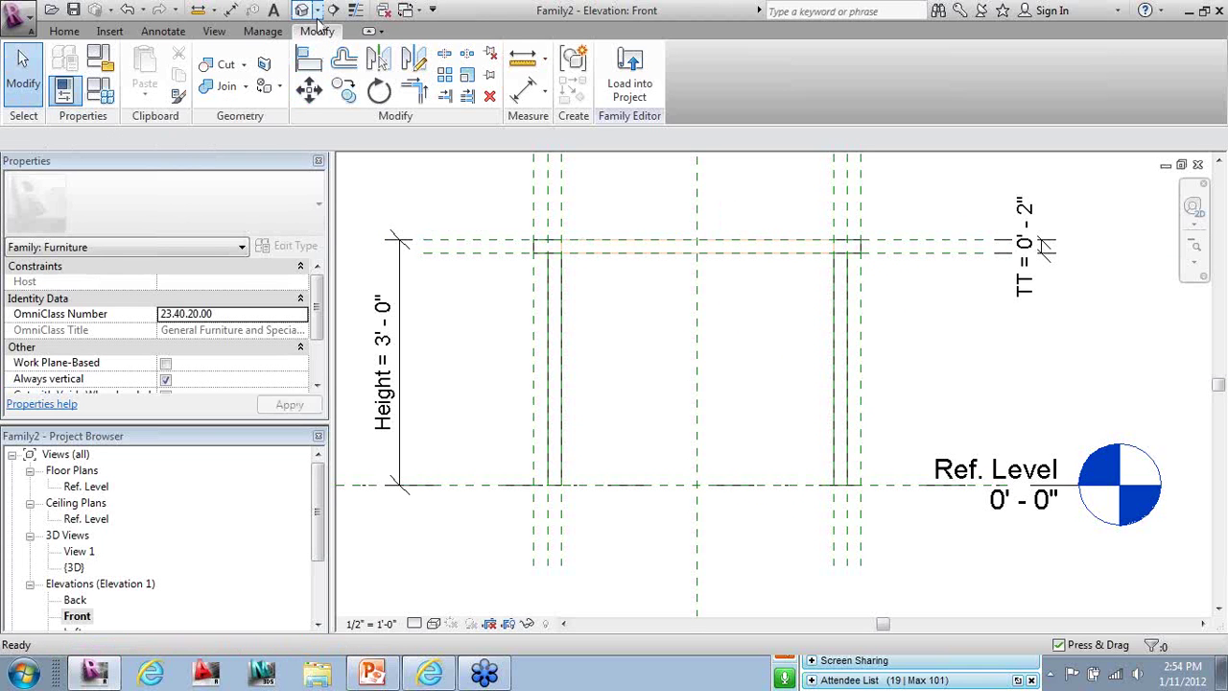
left_click(302, 9)
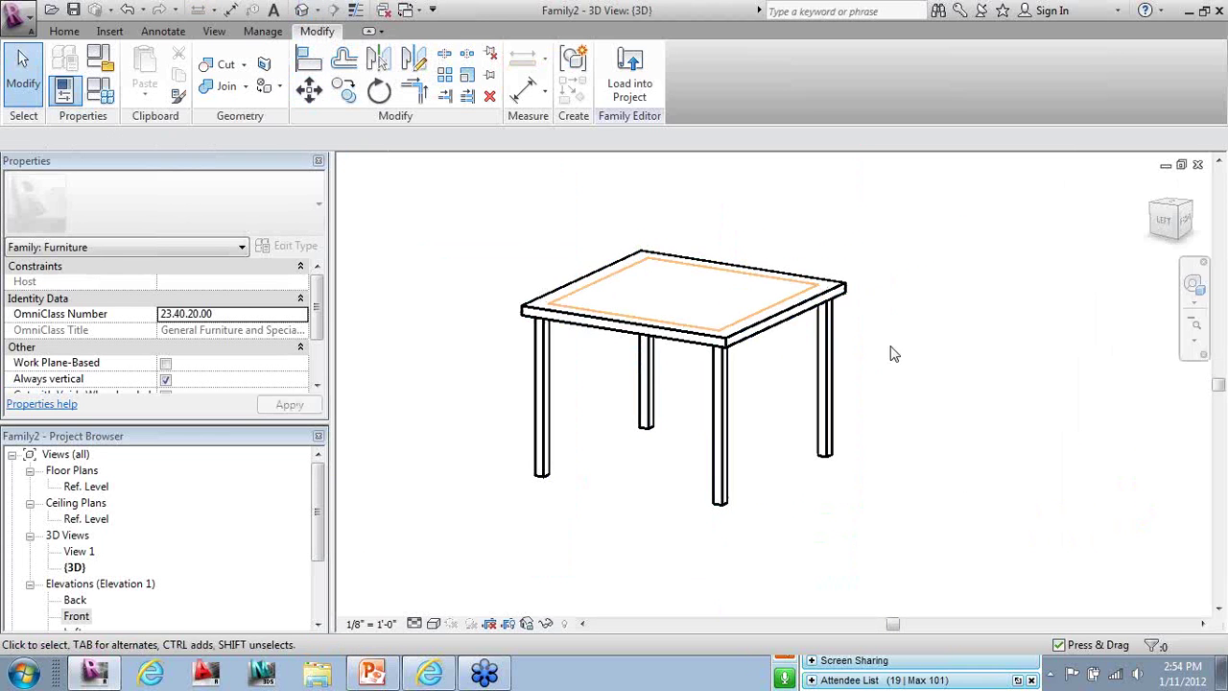
Cut the void from the tabletop with Cut Geometry, leaving a hollow square frame
middle_click_drag(892, 354, 748, 336, "shift")
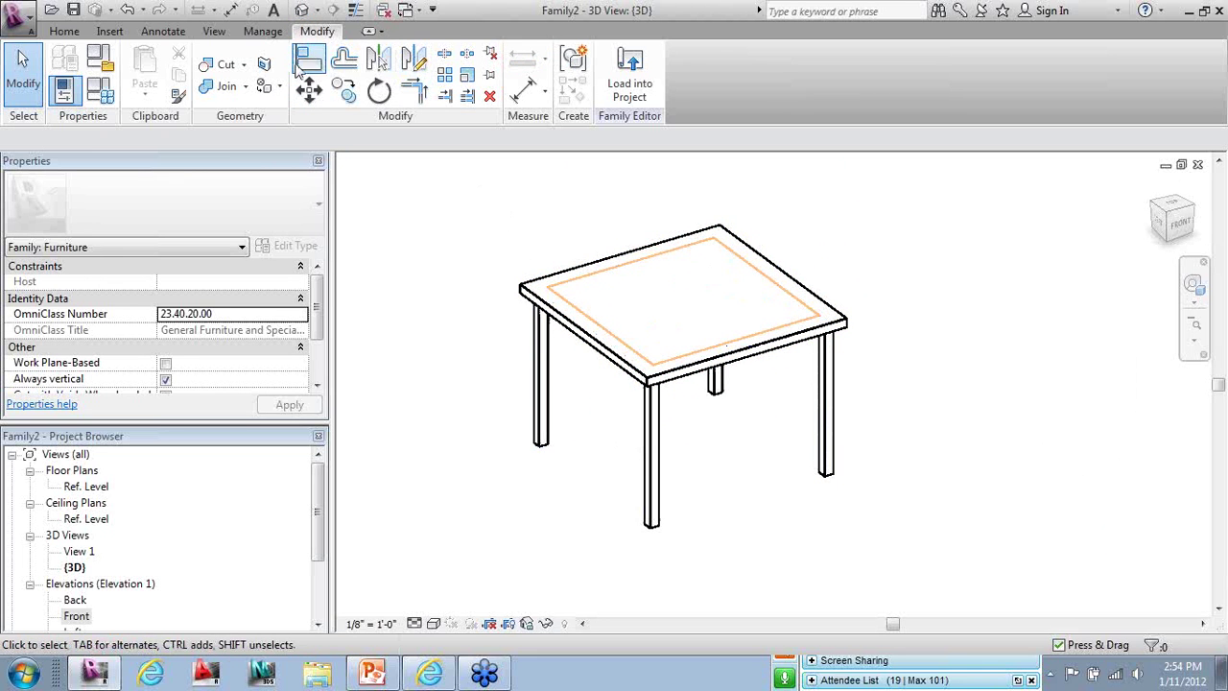
left_click(225, 64)
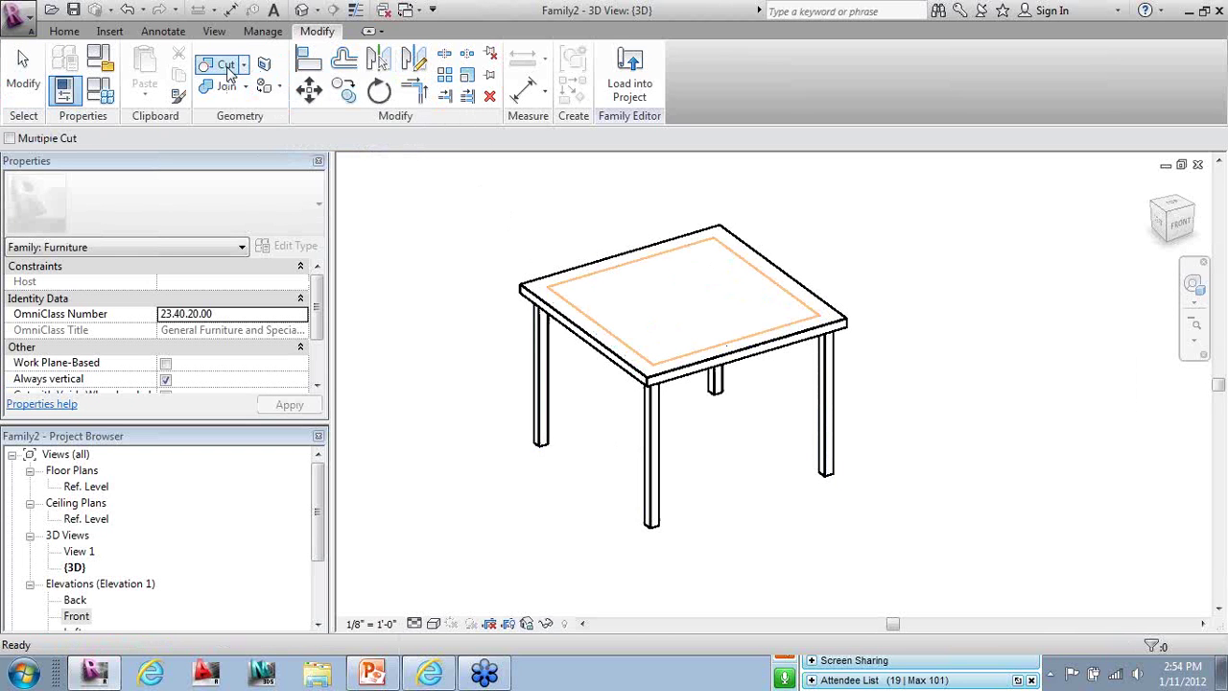
left_click(535, 273)
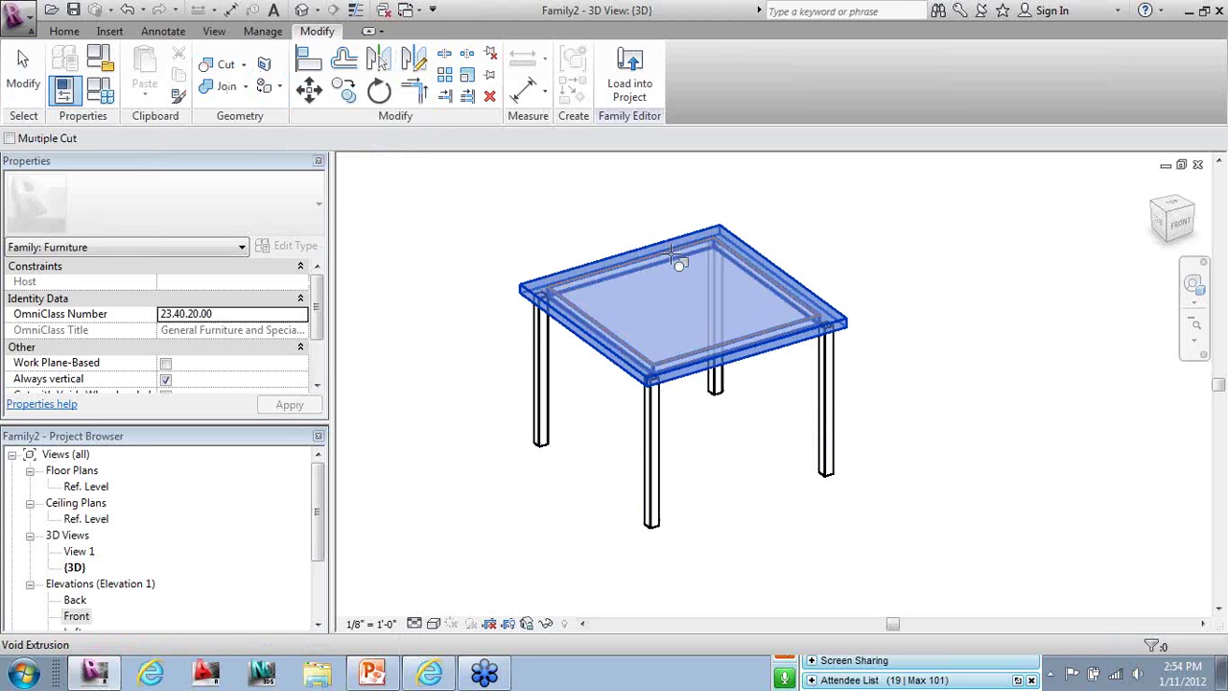
left_click(679, 353)
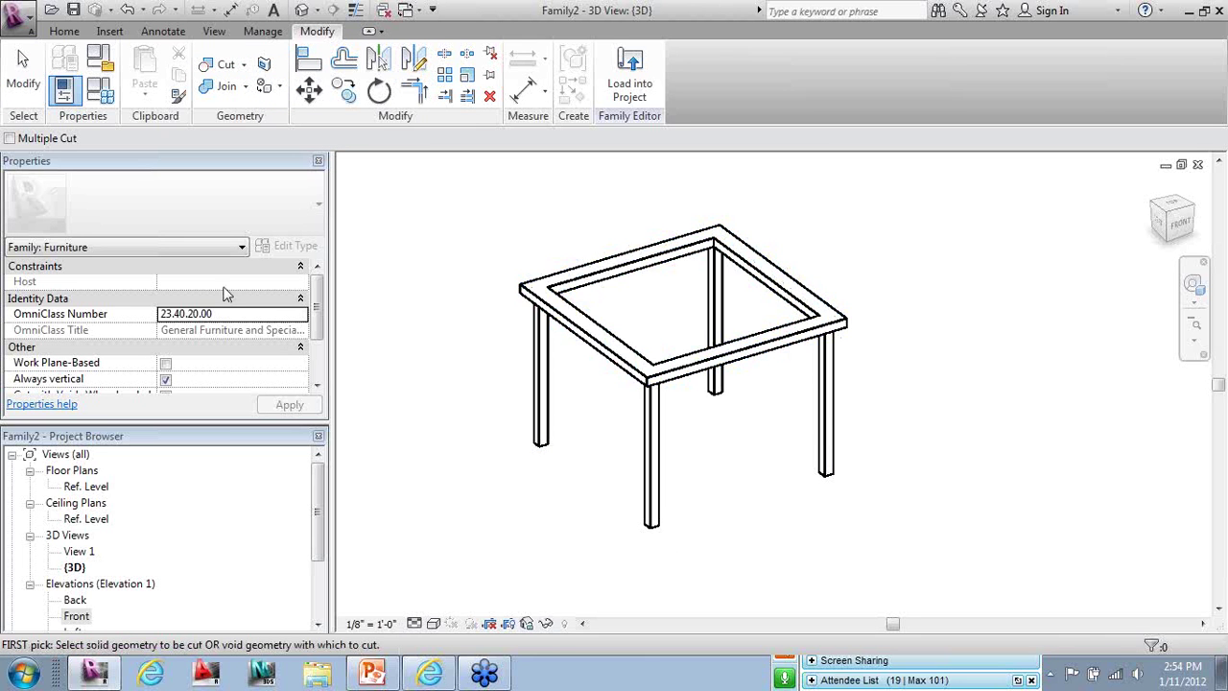
key("Escape")
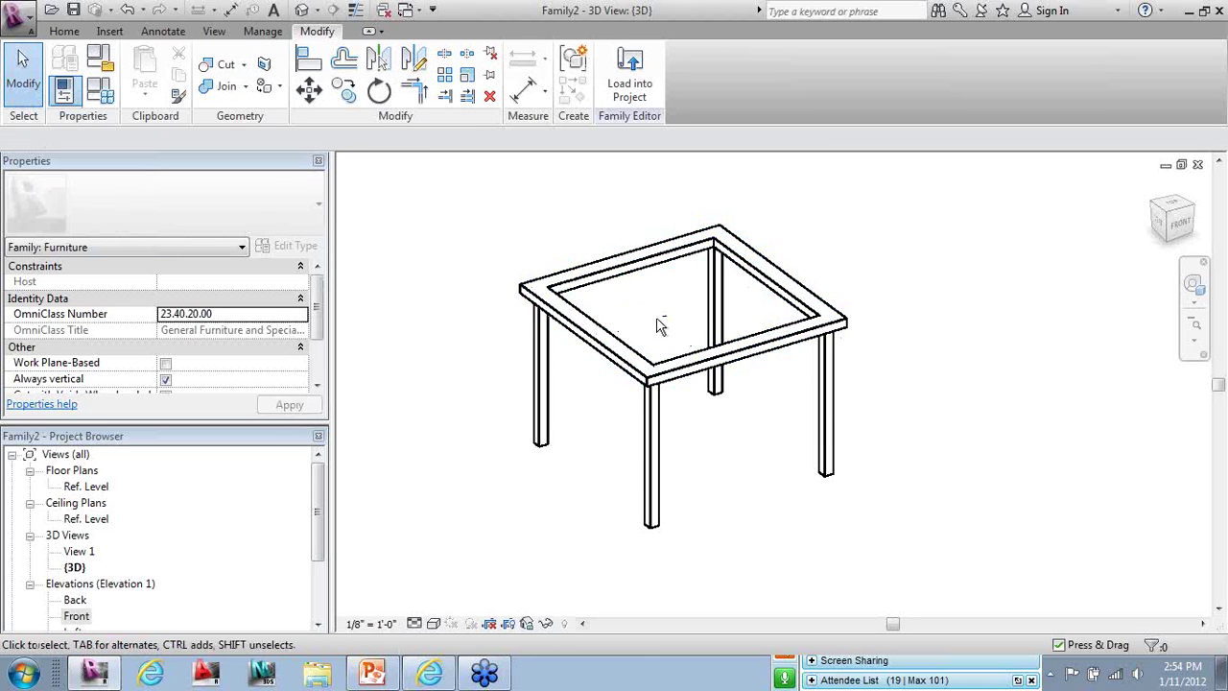
middle_click_drag(658, 323, 853, 313, "shift")
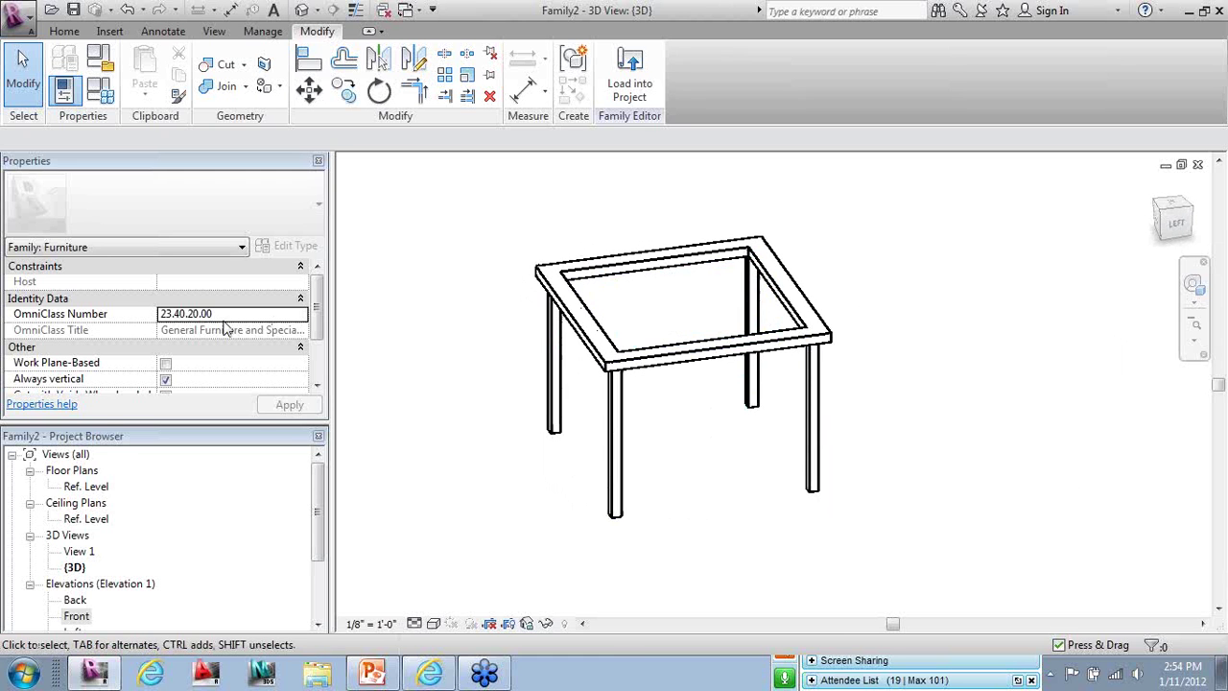
double_click(88, 487)
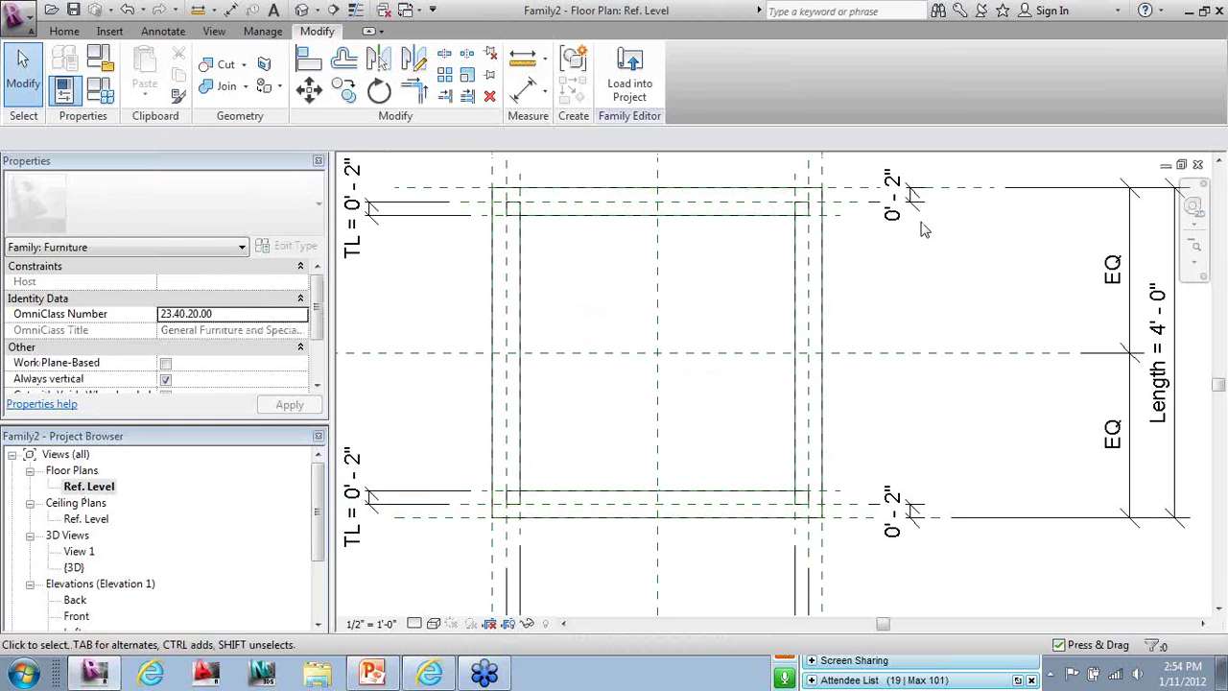
Create a rectangular extrusion filling the frame's opening, locking all four sides to the frame
scroll(922, 230, "up", 1)
left_click(68, 33)
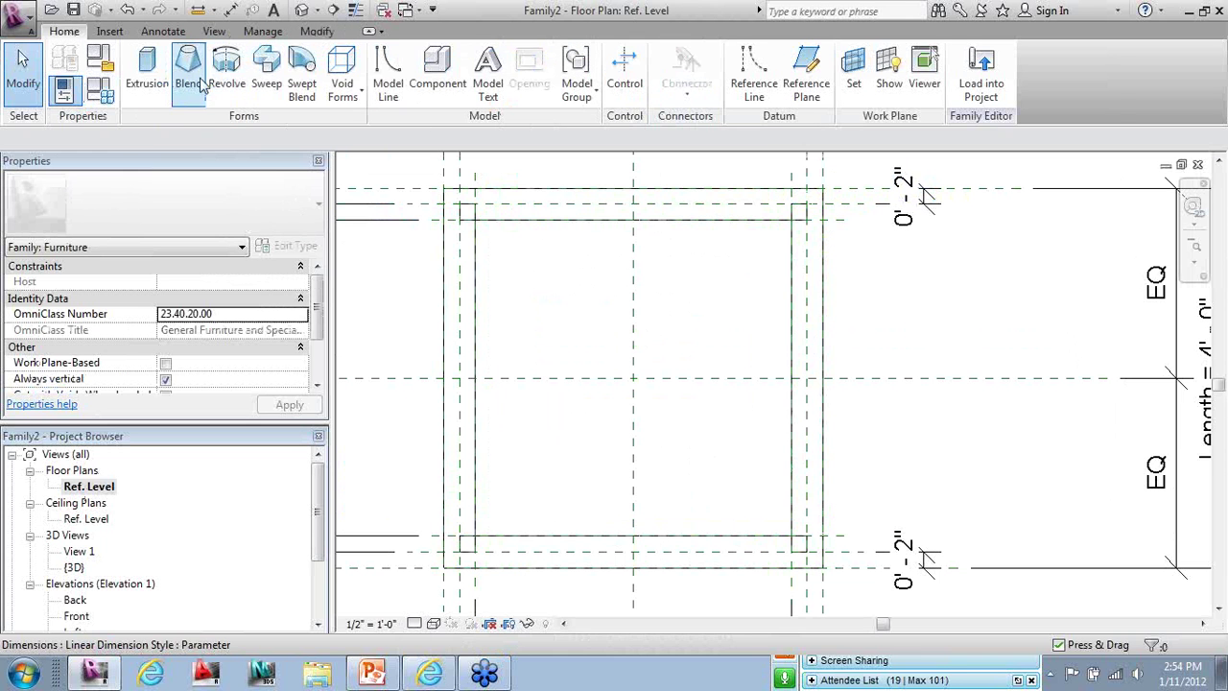
left_click(148, 72)
left_click(669, 54)
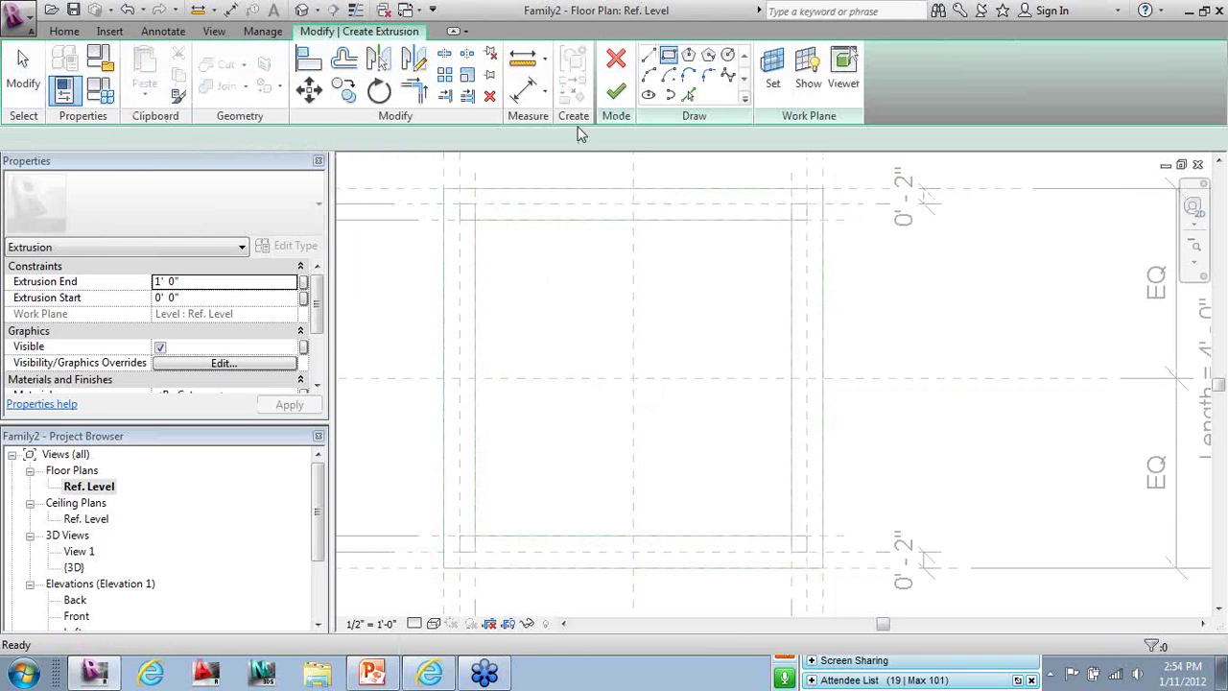
left_click(476, 220)
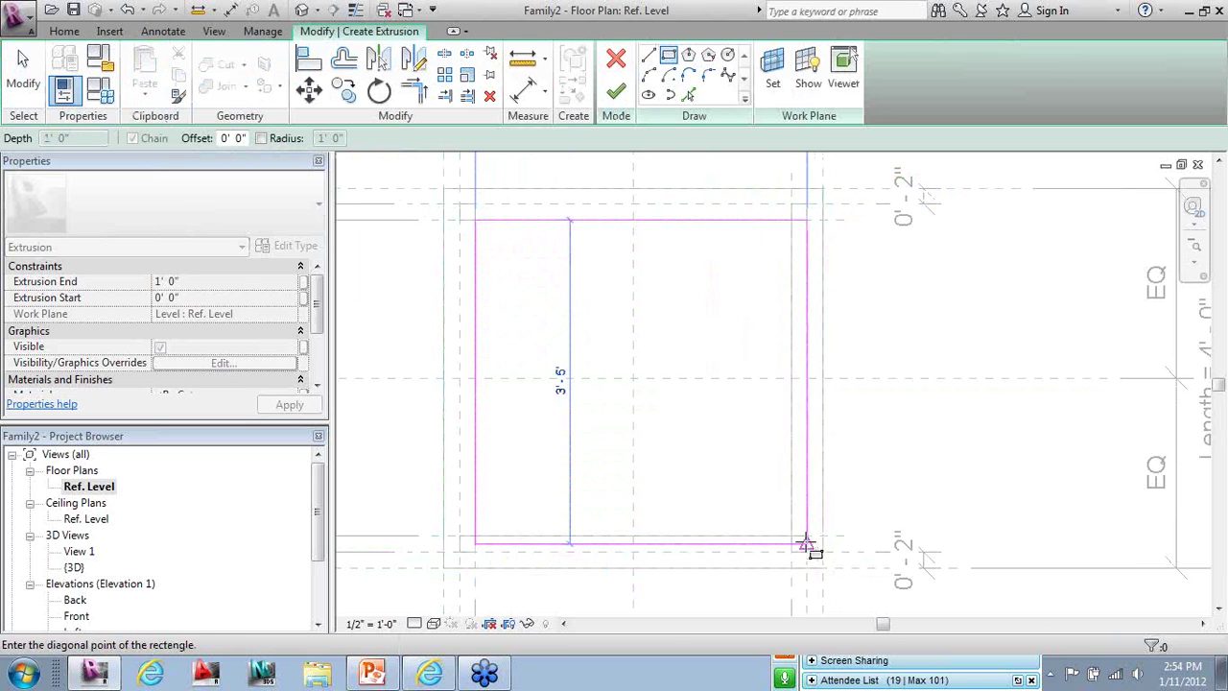
left_click(791, 536)
left_click(503, 405)
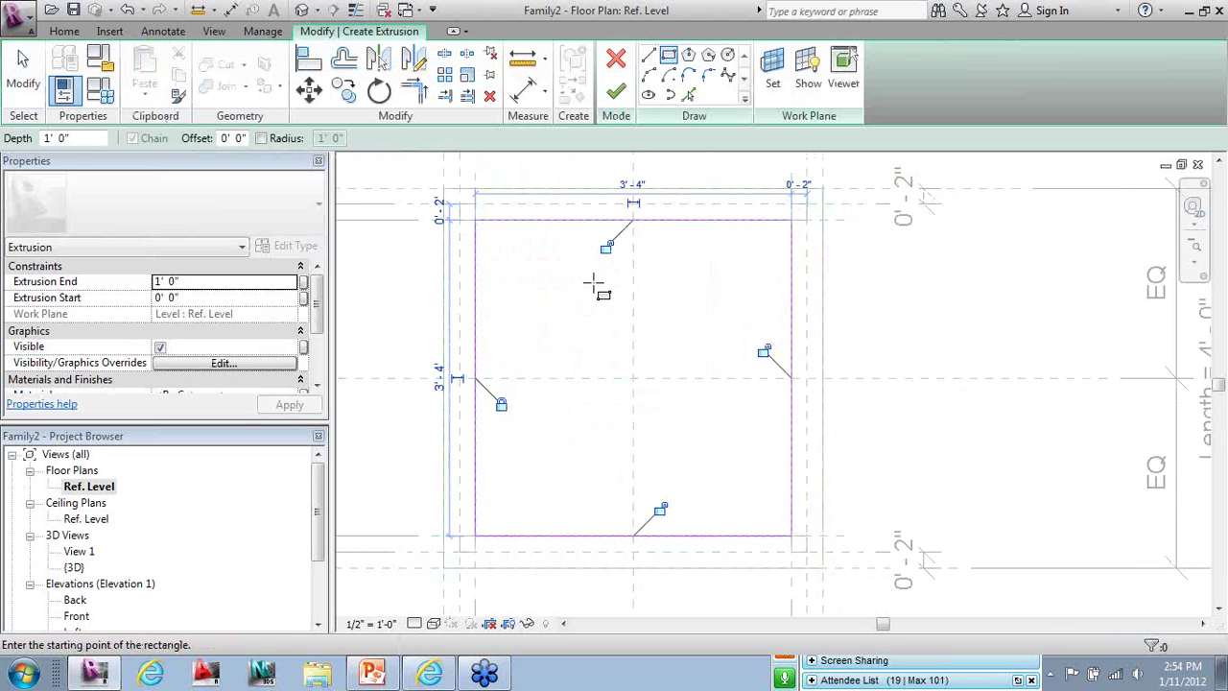
left_click(605, 246)
left_click(764, 351)
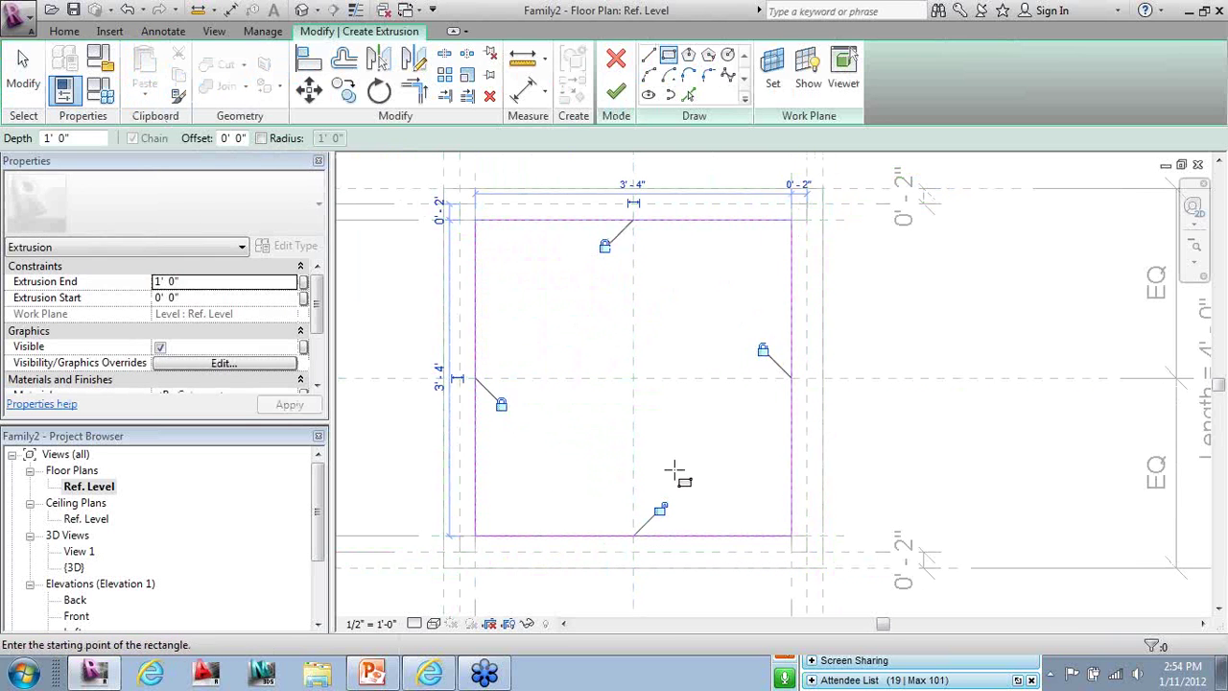
left_click(660, 508)
left_click(616, 92)
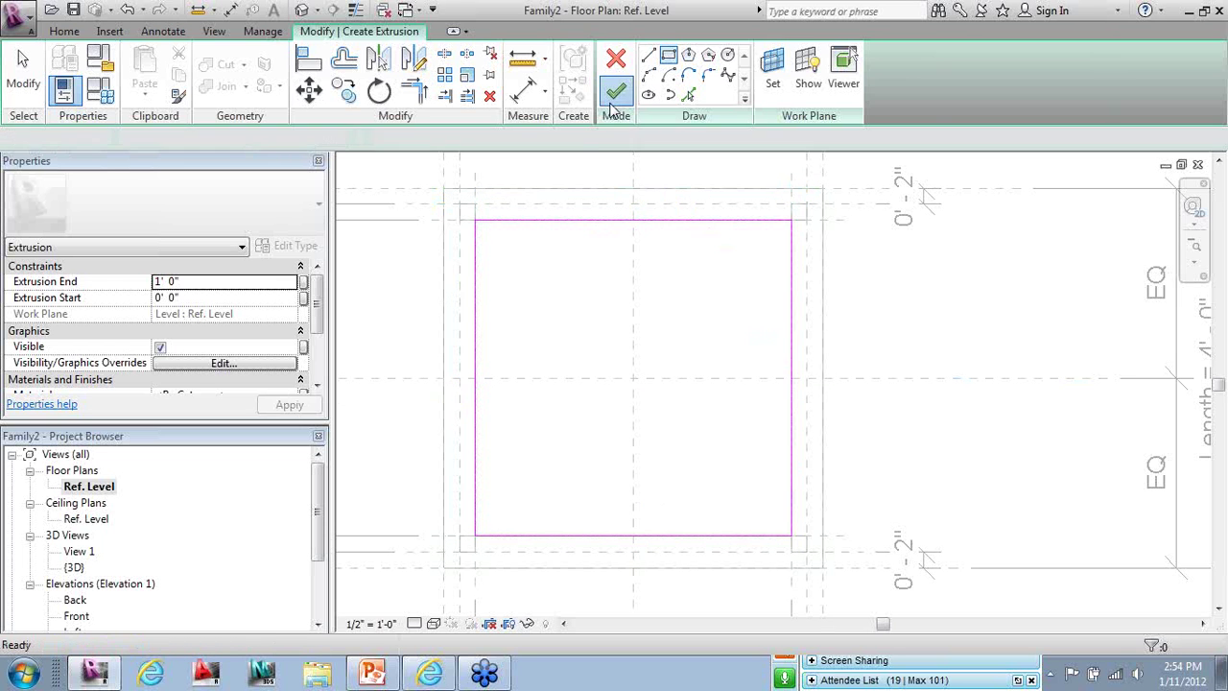
left_click(403, 320)
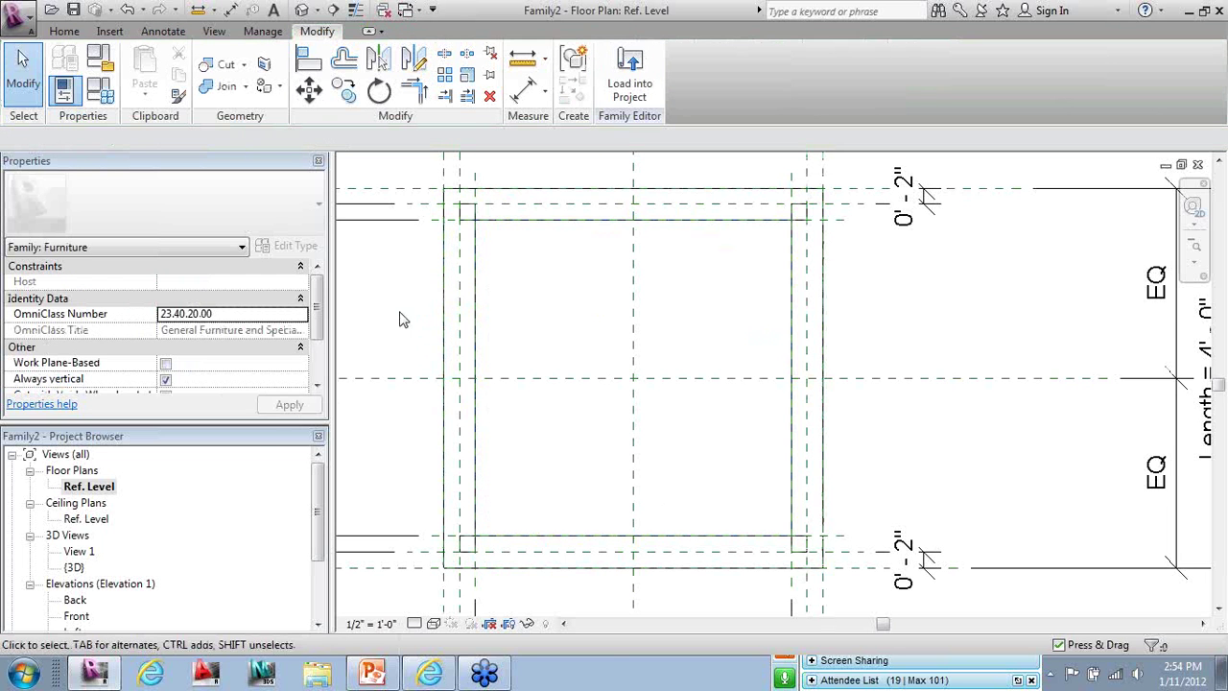
In the Front elevation, check the new extrusion's height and select the top reference plane
double_click(75, 617)
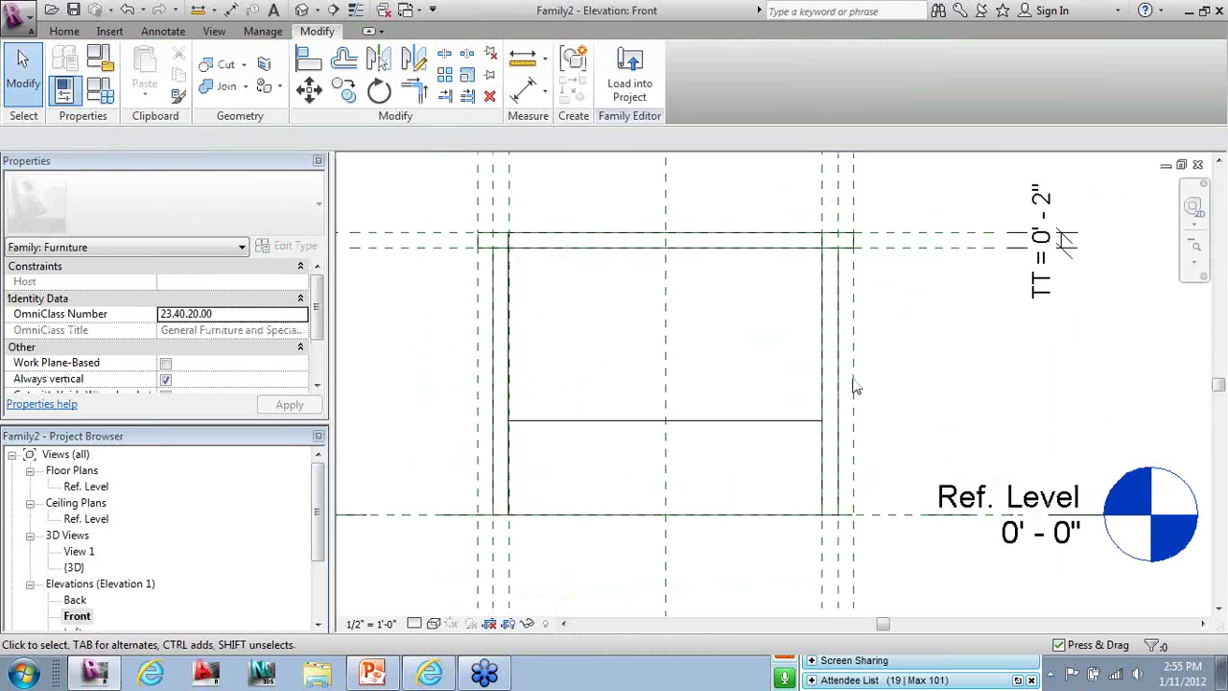
left_click(617, 419)
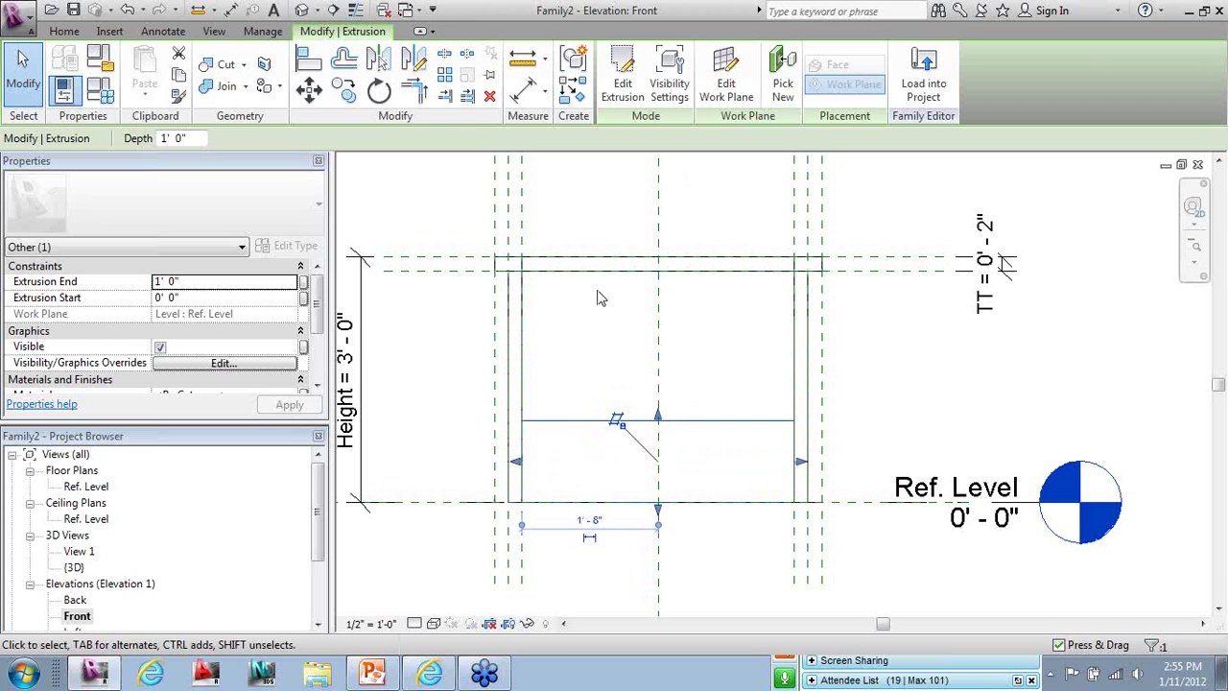
left_click(579, 375)
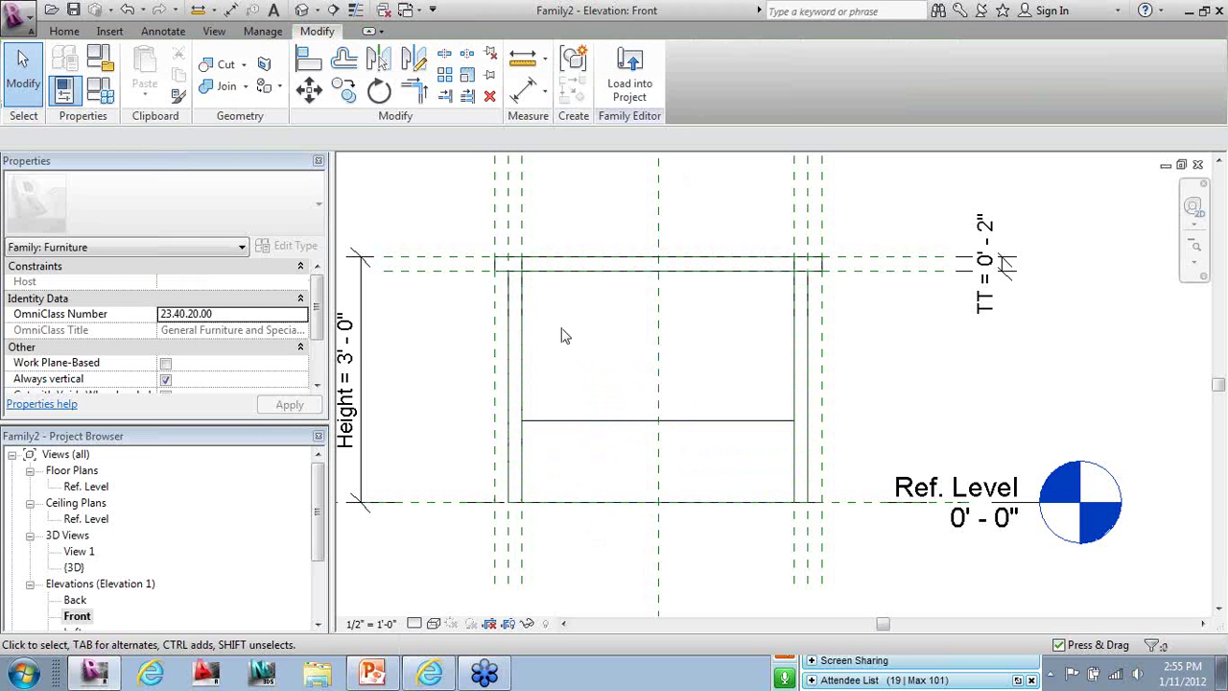
left_click(883, 259)
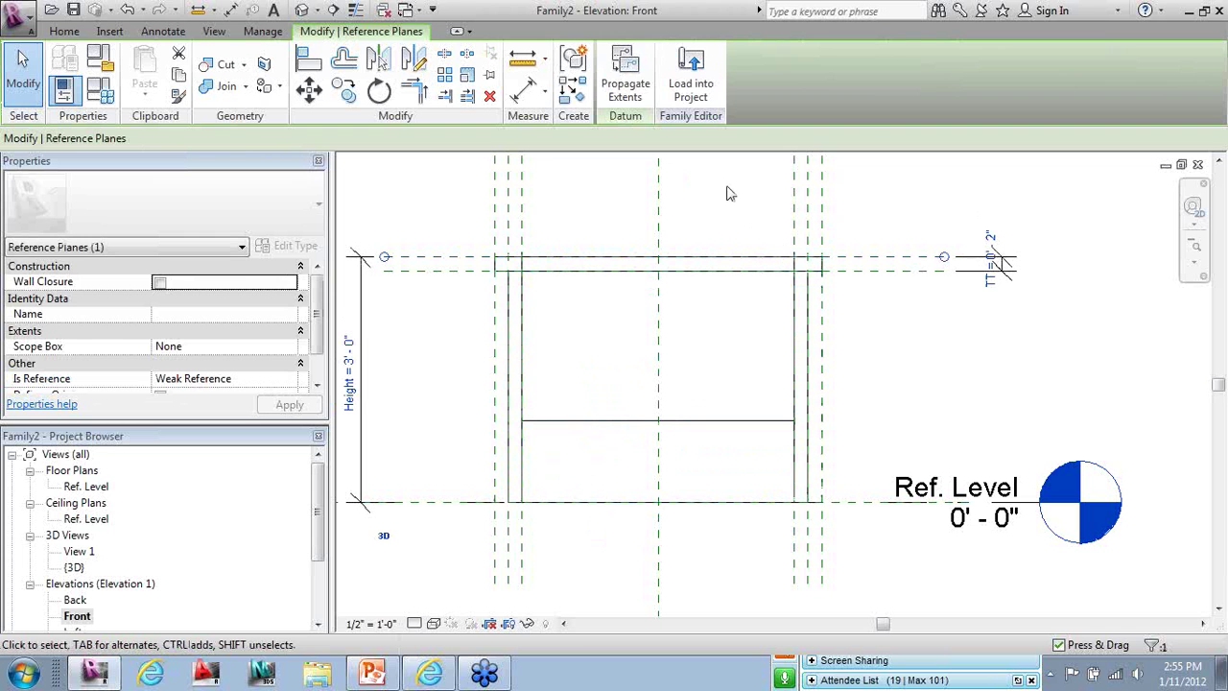
Place a reference plane offset 0' - 0 1/2" below the tabletop's top plane
key("r")
key("p")
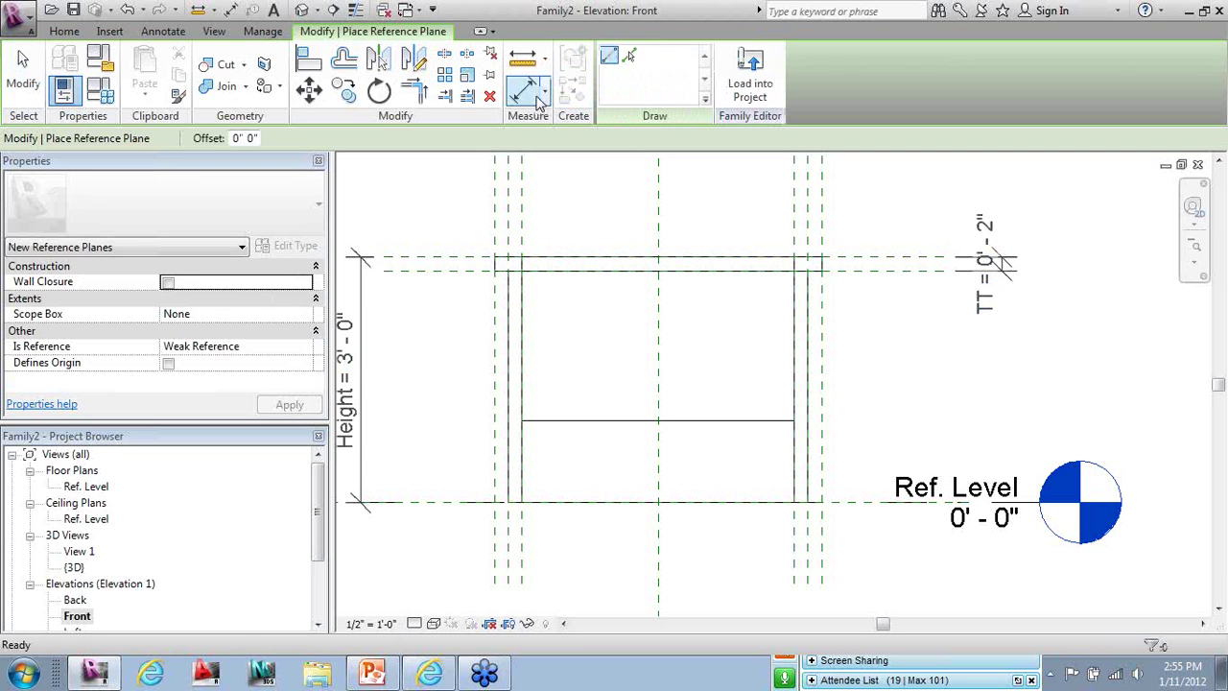
left_click(628, 56)
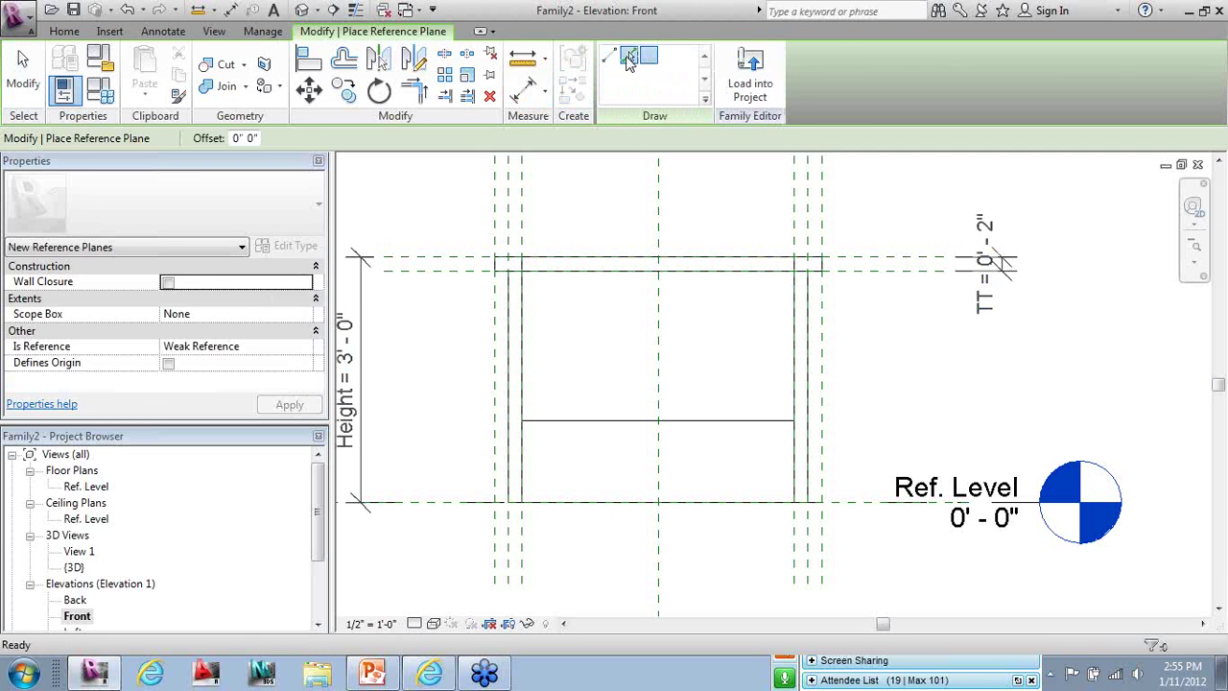
double_click(250, 138)
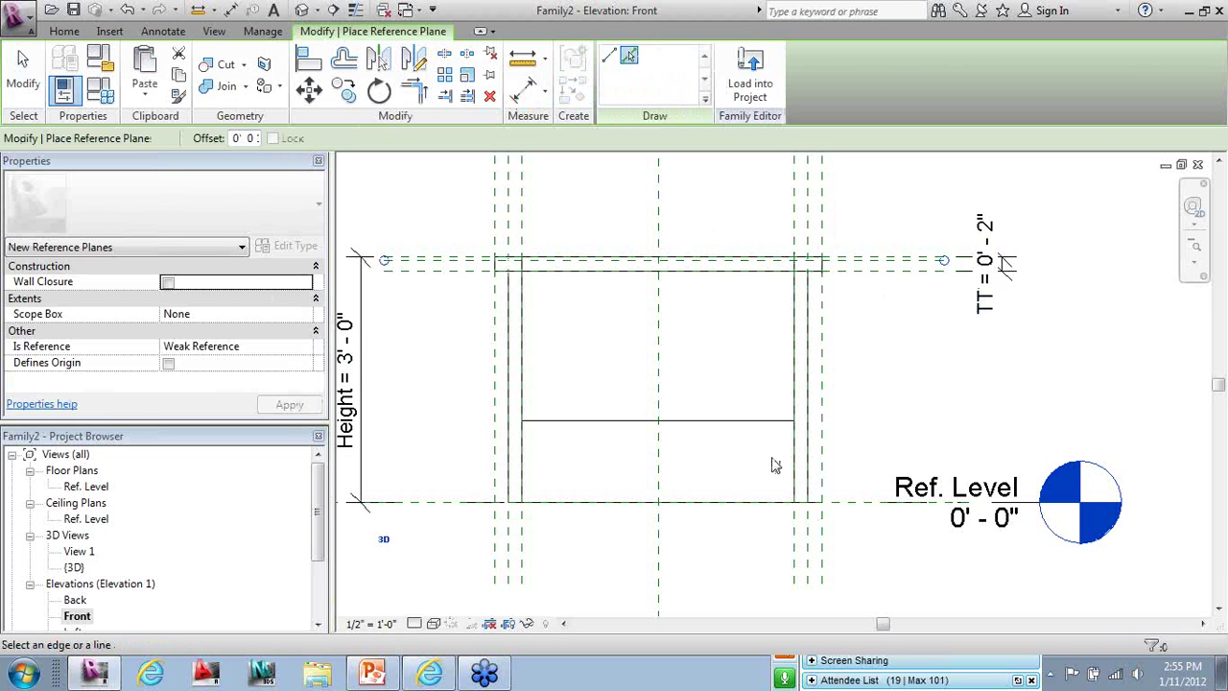
left_click(23, 72)
scroll(331, 259, "up", 2)
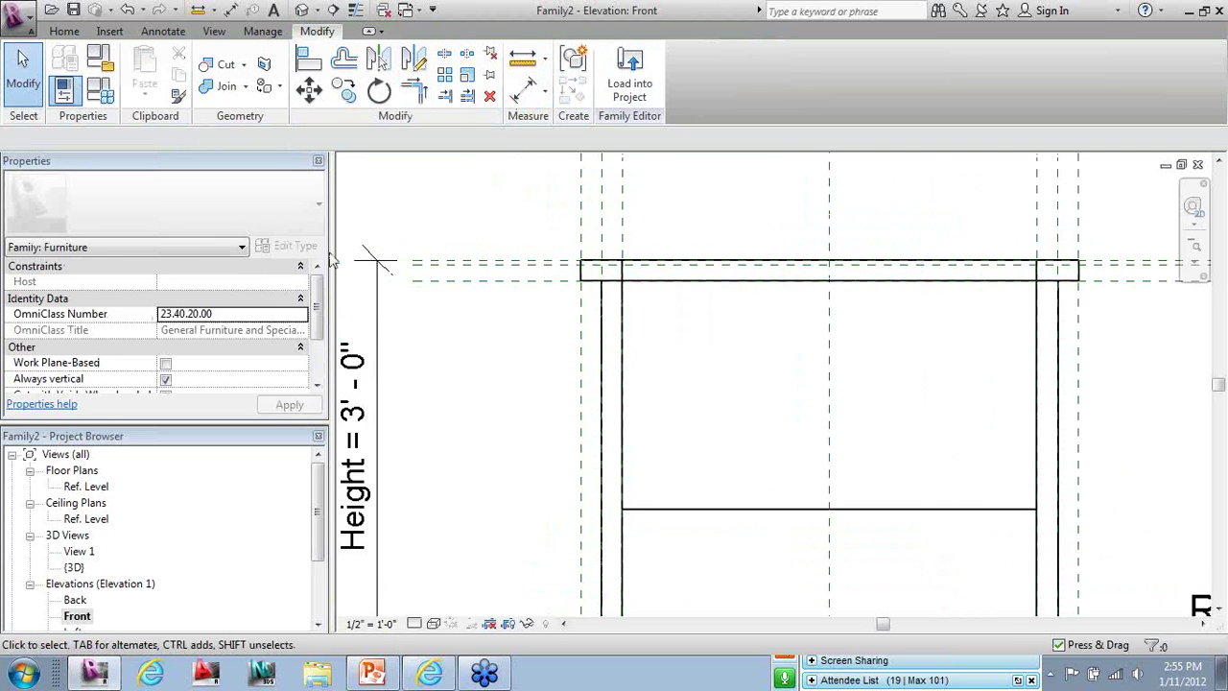
scroll(379, 244, "up", 1)
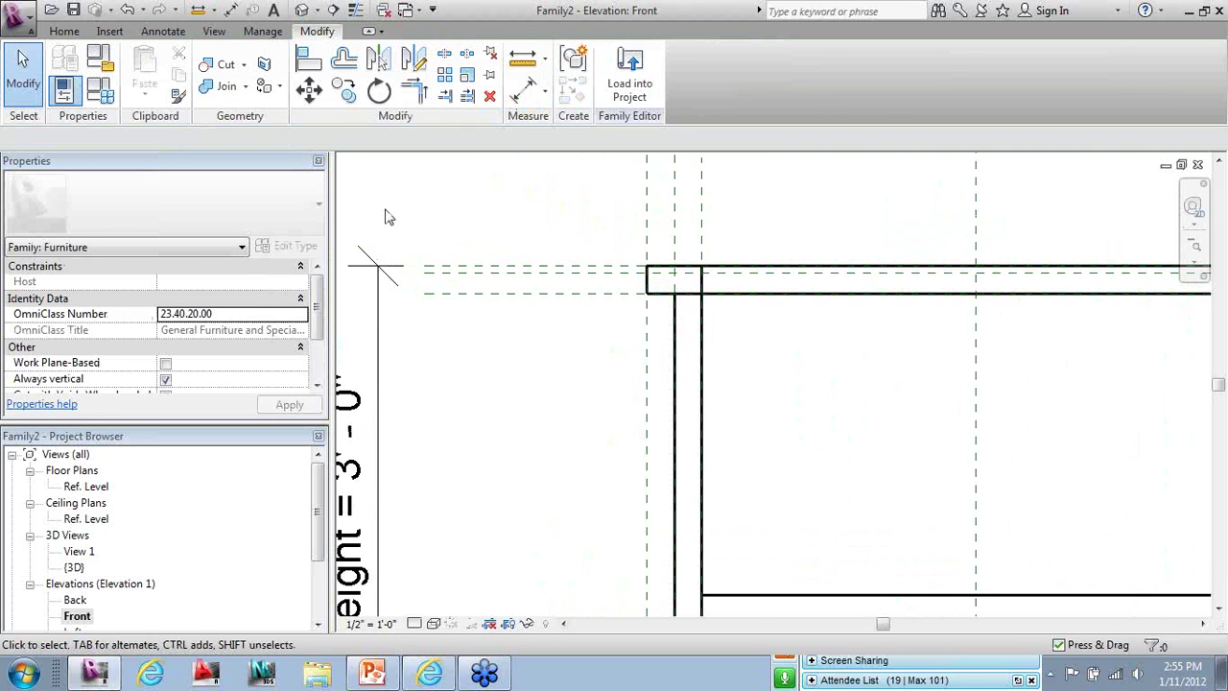
Add an aligned 0' - 0 1/2" dimension between the top plane and the new plane
left_click(159, 32)
left_click(67, 62)
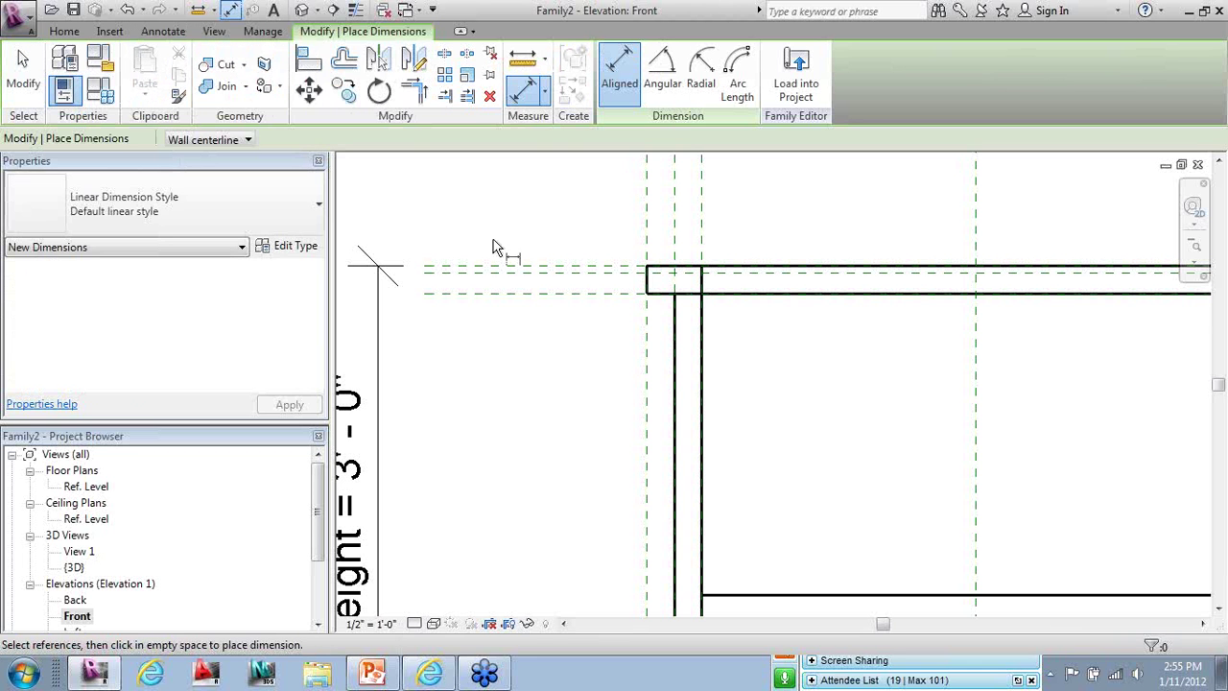
left_click(480, 270)
left_click(480, 275)
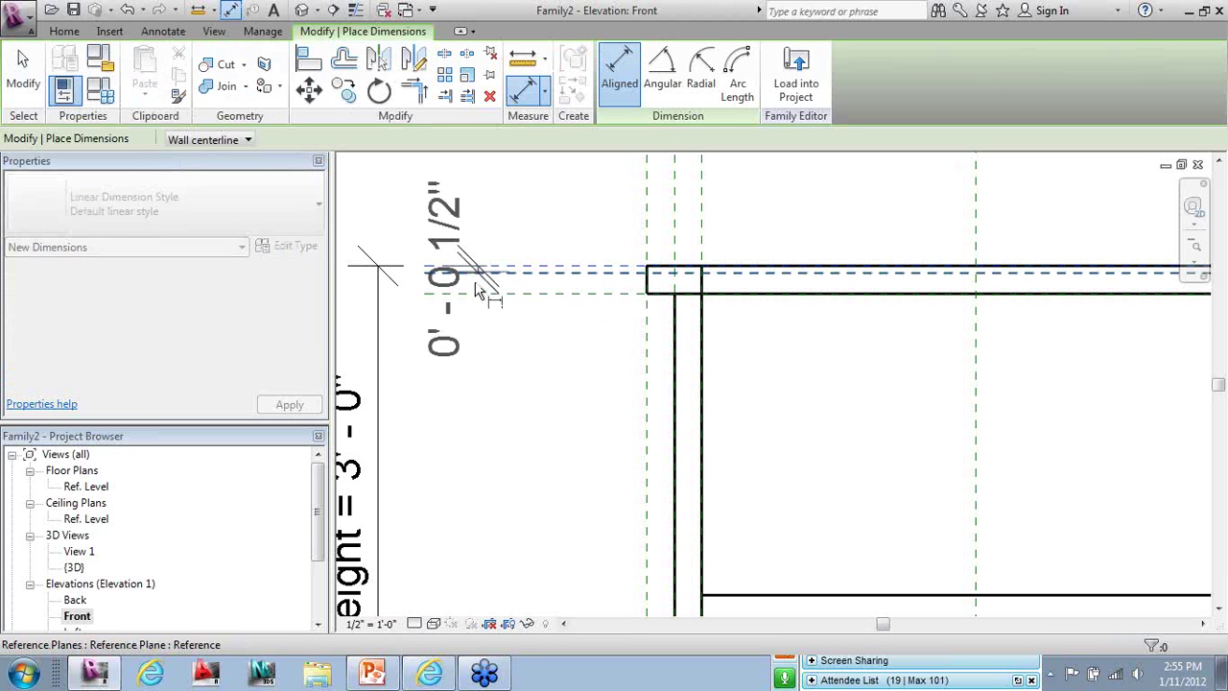
left_click(427, 441)
key("Escape")
key("Escape")
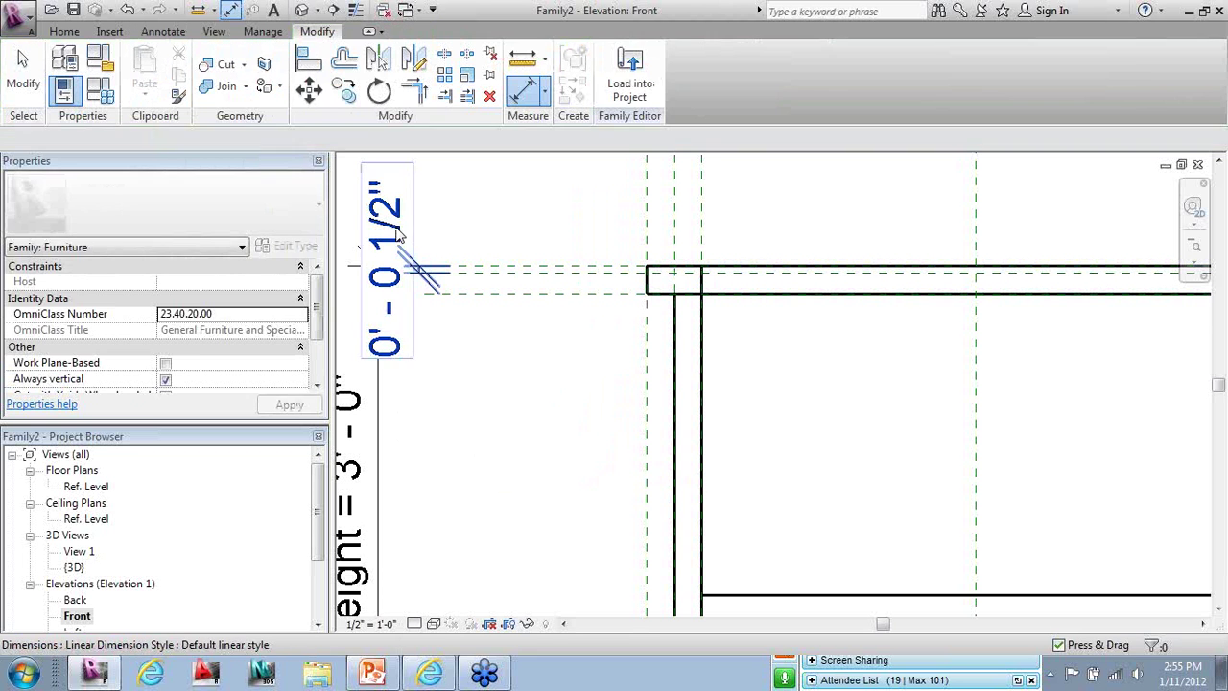
left_click(479, 268)
key("Escape")
key("z")
key("f")
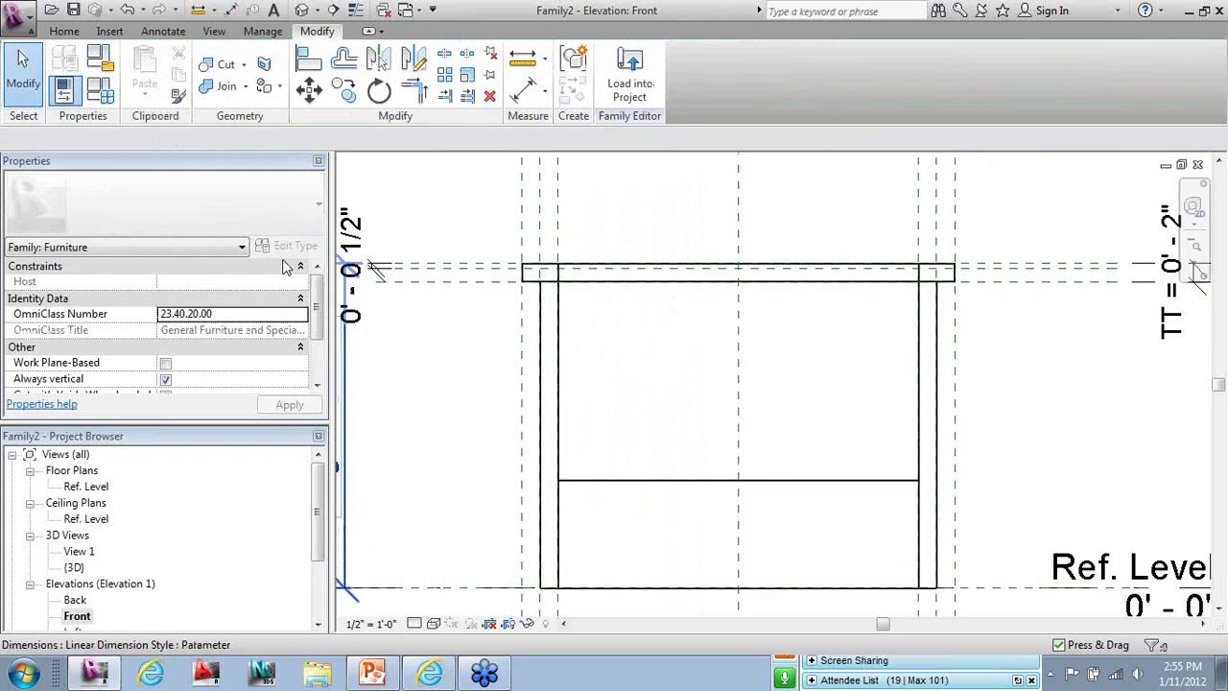
scroll(722, 318, "down", 1)
Align the inner panel's top edge to the top reference plane and lock it
key("a")
key("l")
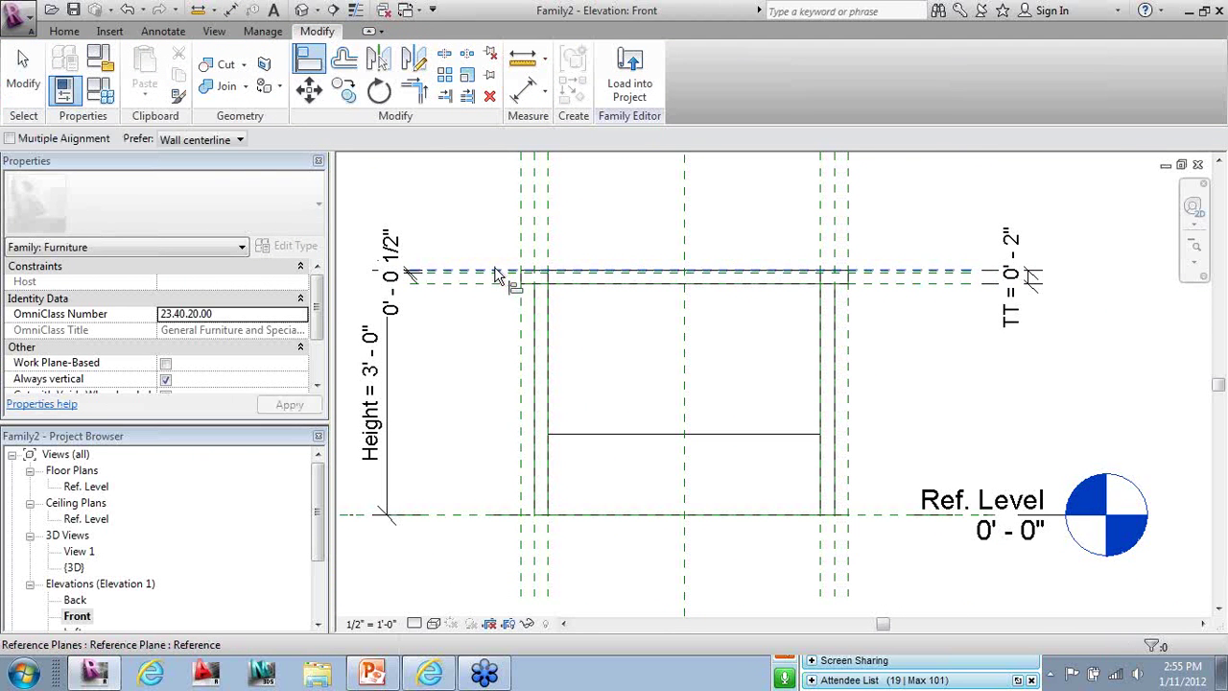
left_click(499, 275)
left_click(615, 435)
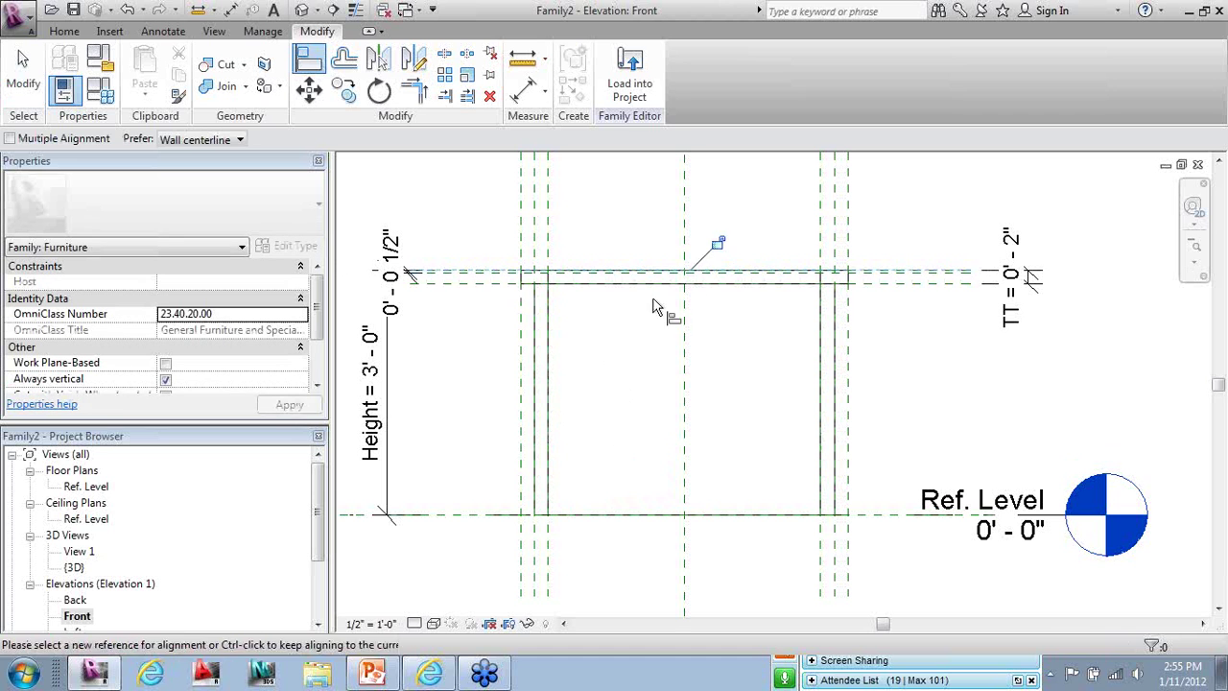
left_click(475, 285)
left_click(633, 518)
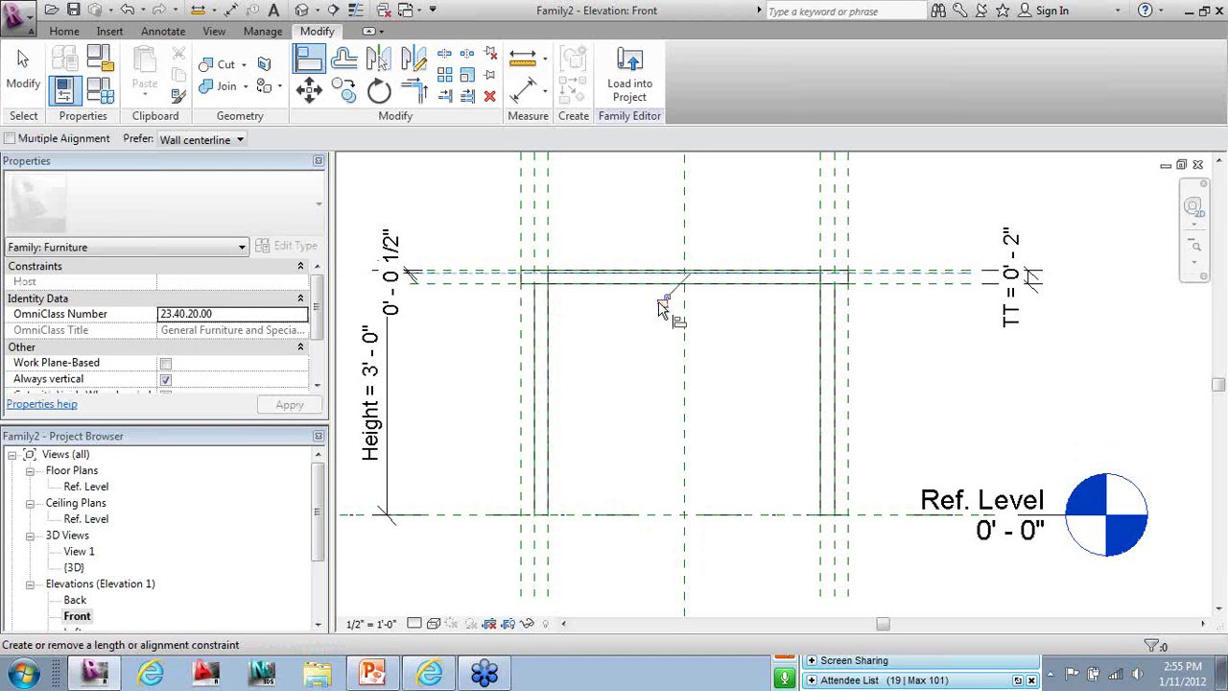
left_click(39, 94)
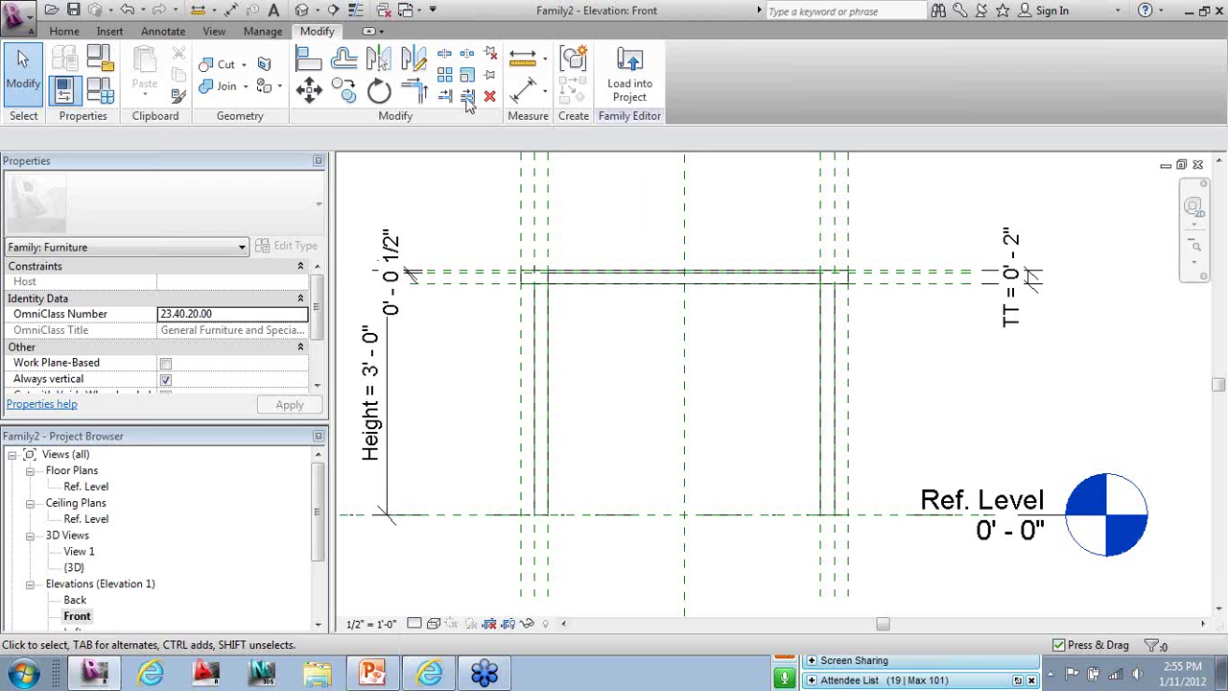
Open the {3D} view, orbit to a frontal angle, and set the visual style to Shaded
left_click(301, 9)
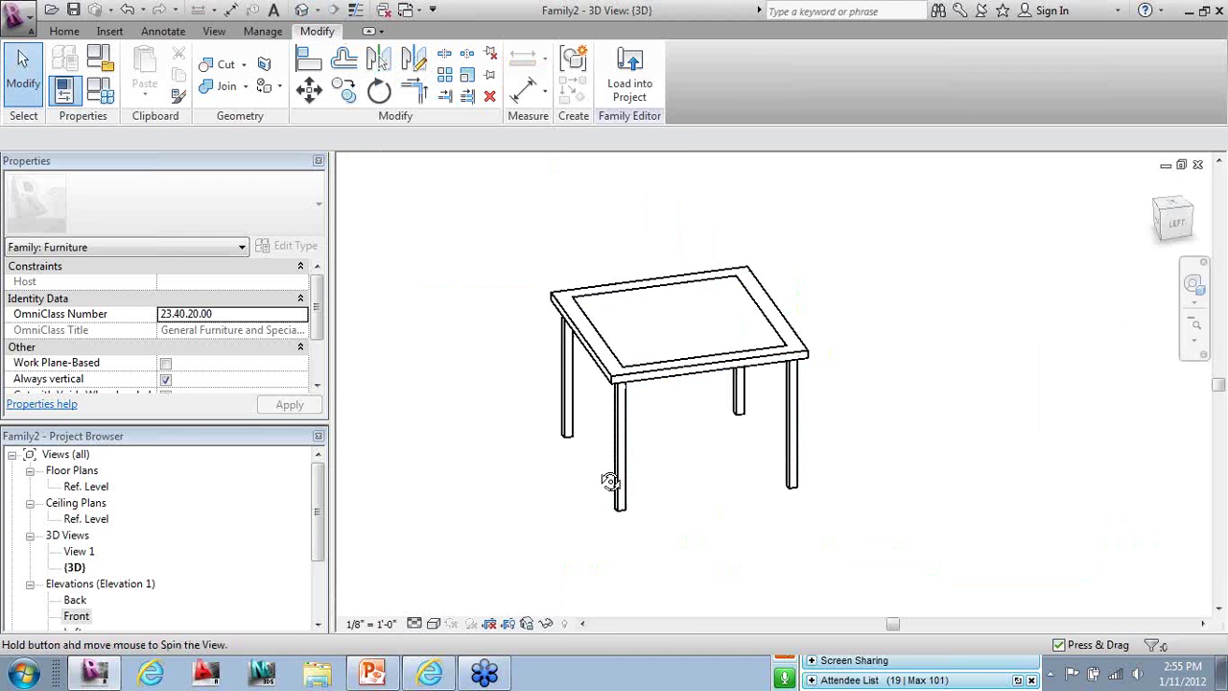
middle_click_drag(609, 480, 652, 498, "shift")
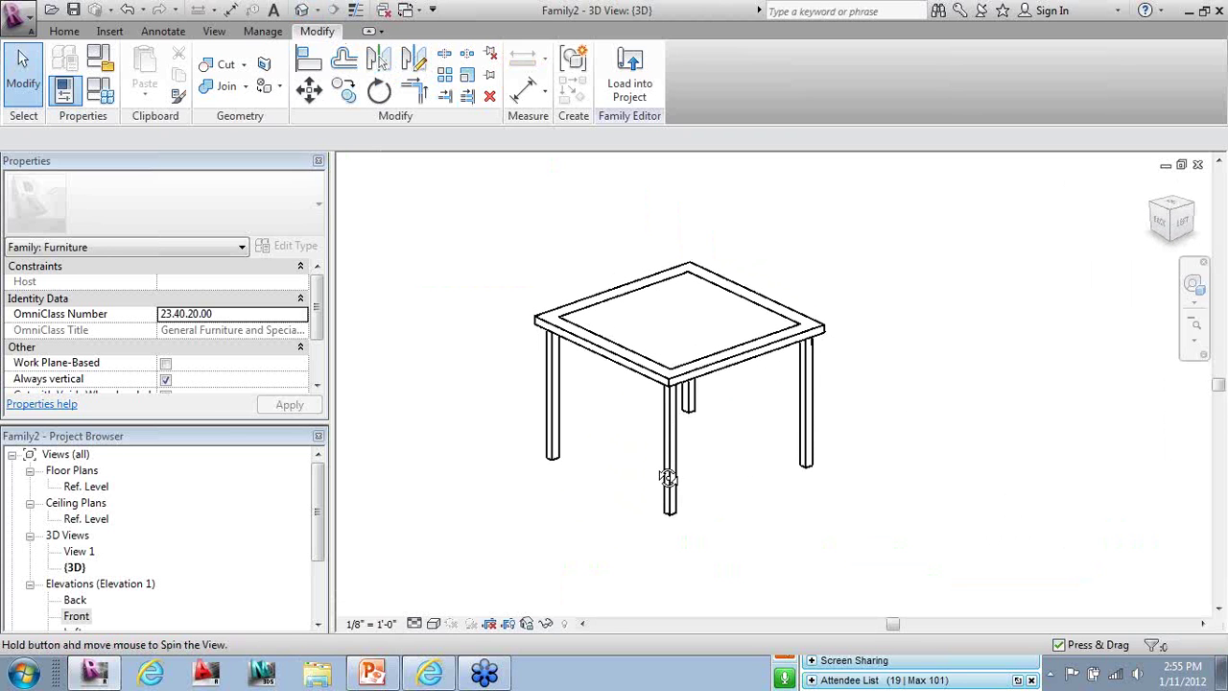
left_click(433, 625)
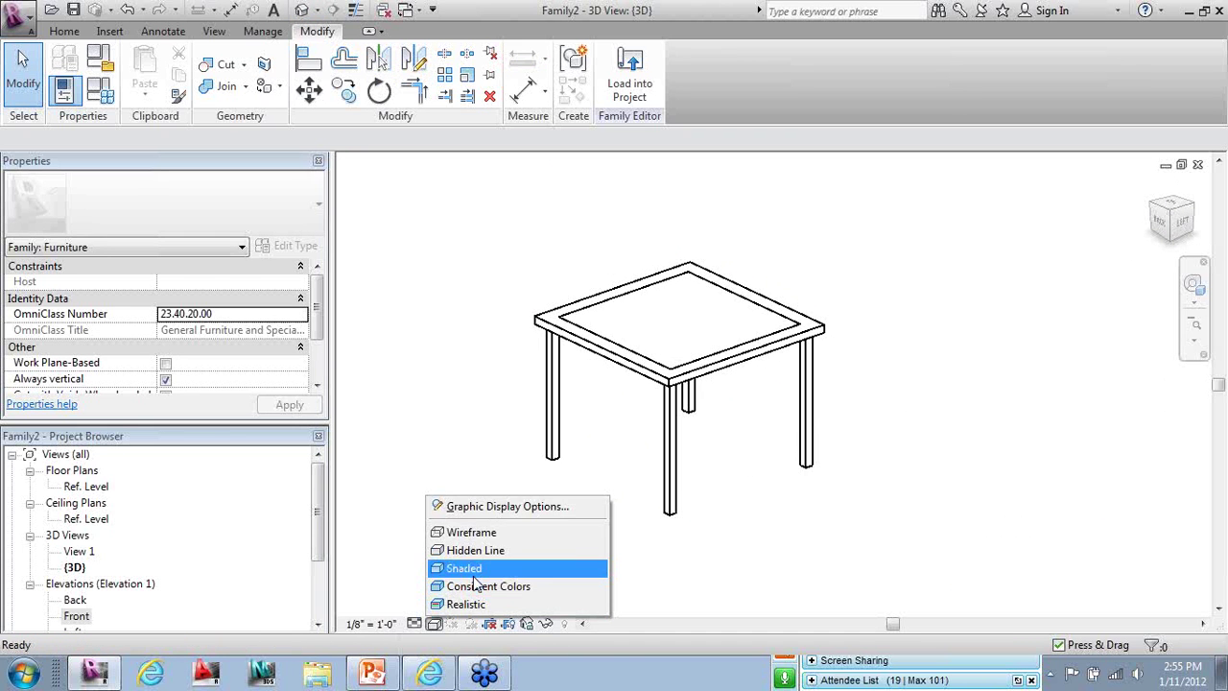
left_click(475, 574)
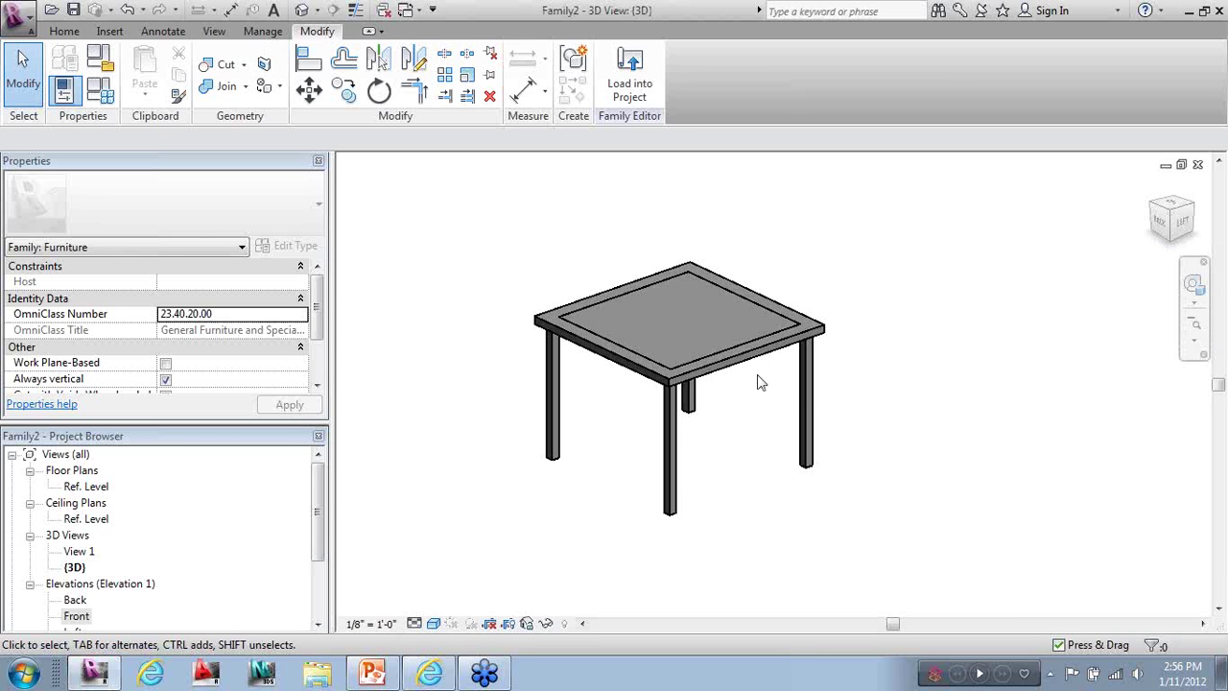
Associate the selected legs' Material with a new family type parameter called Table Legs
left_click(811, 393)
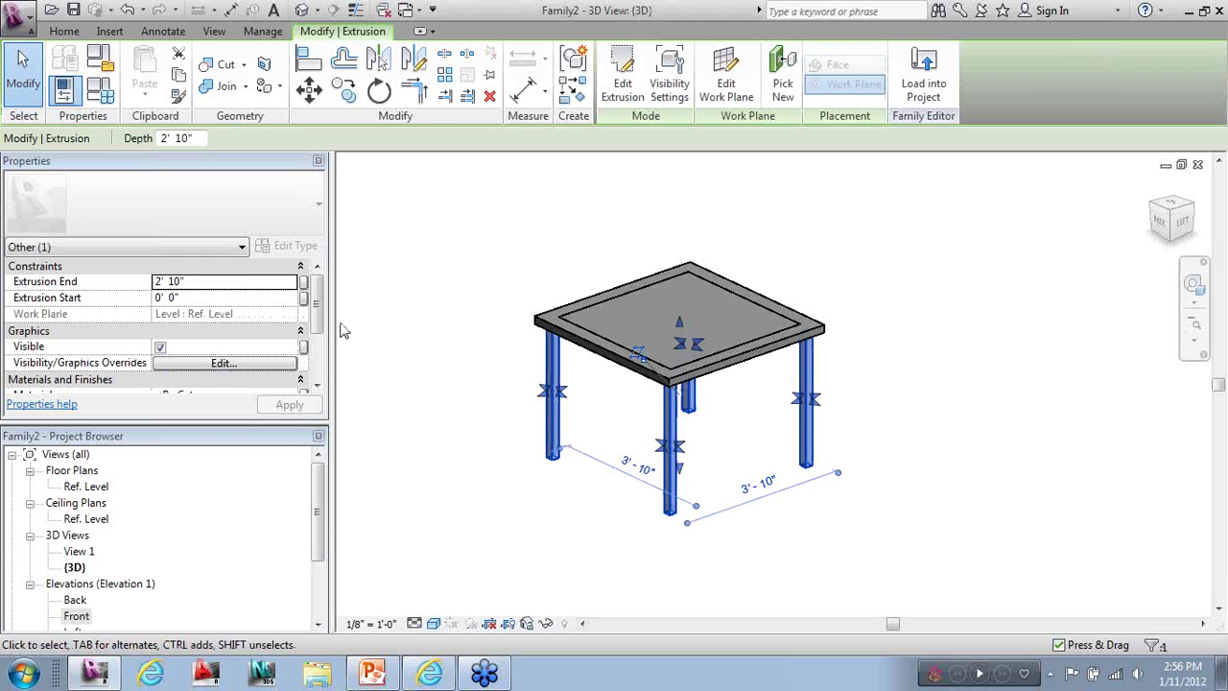
left_click_drag(322, 300, 318, 325)
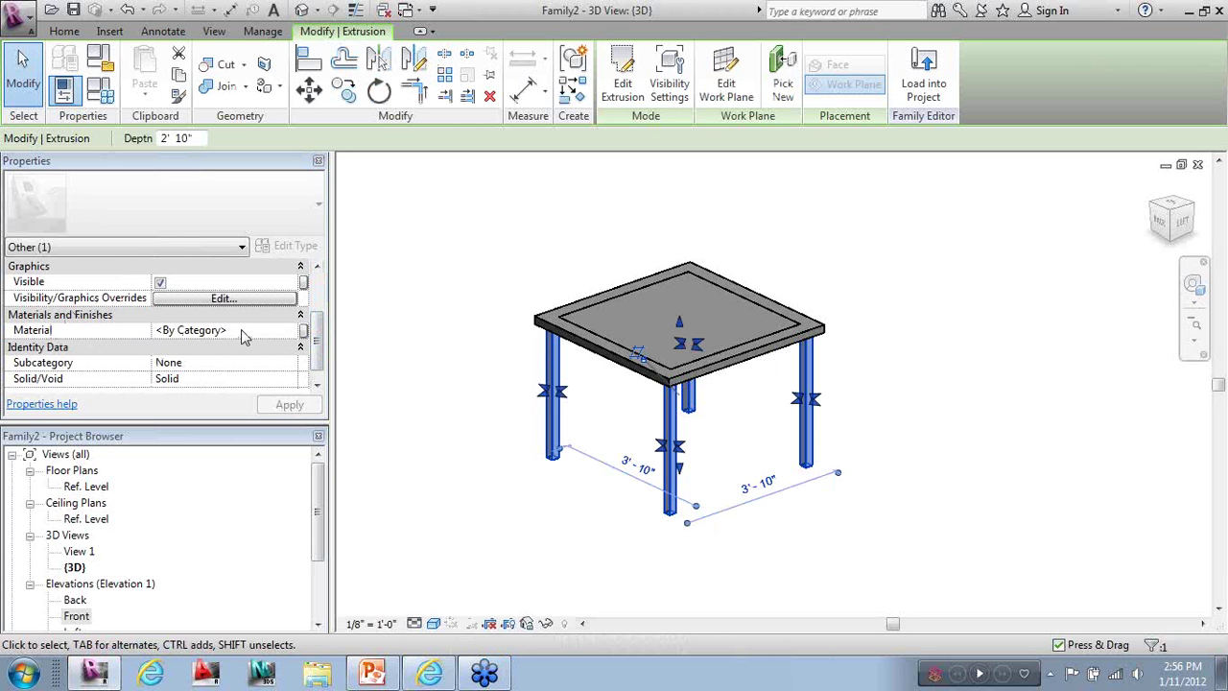
left_click(303, 331)
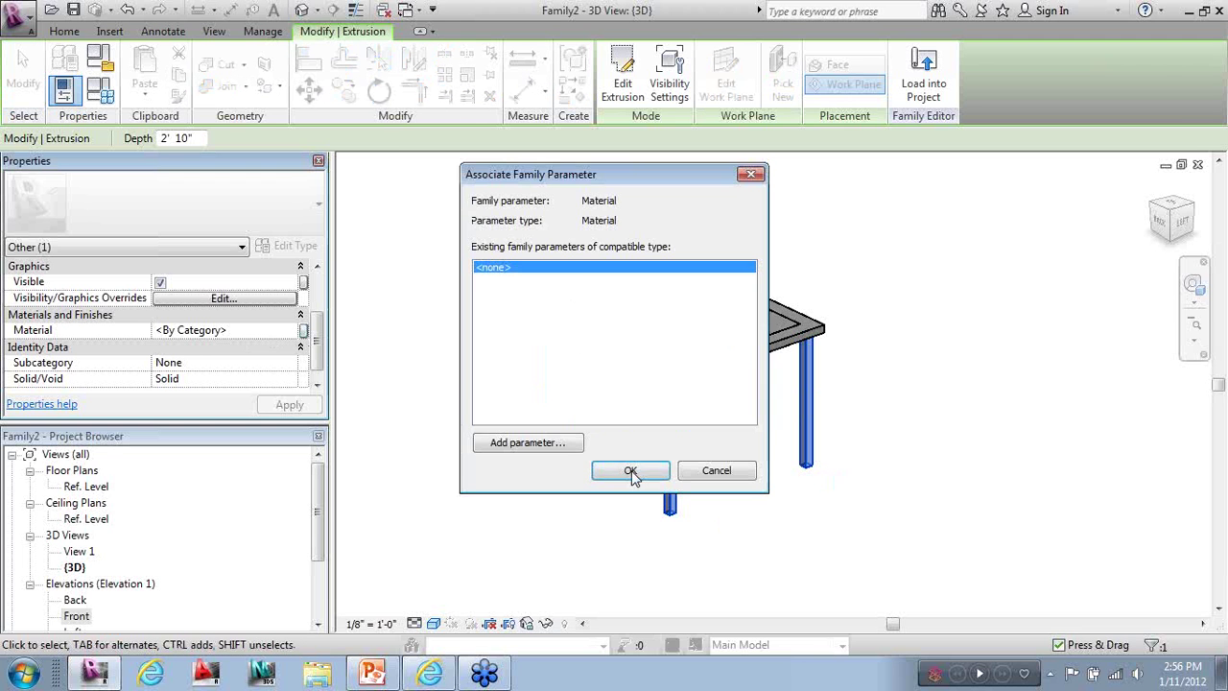
left_click_drag(618, 187, 994, 209)
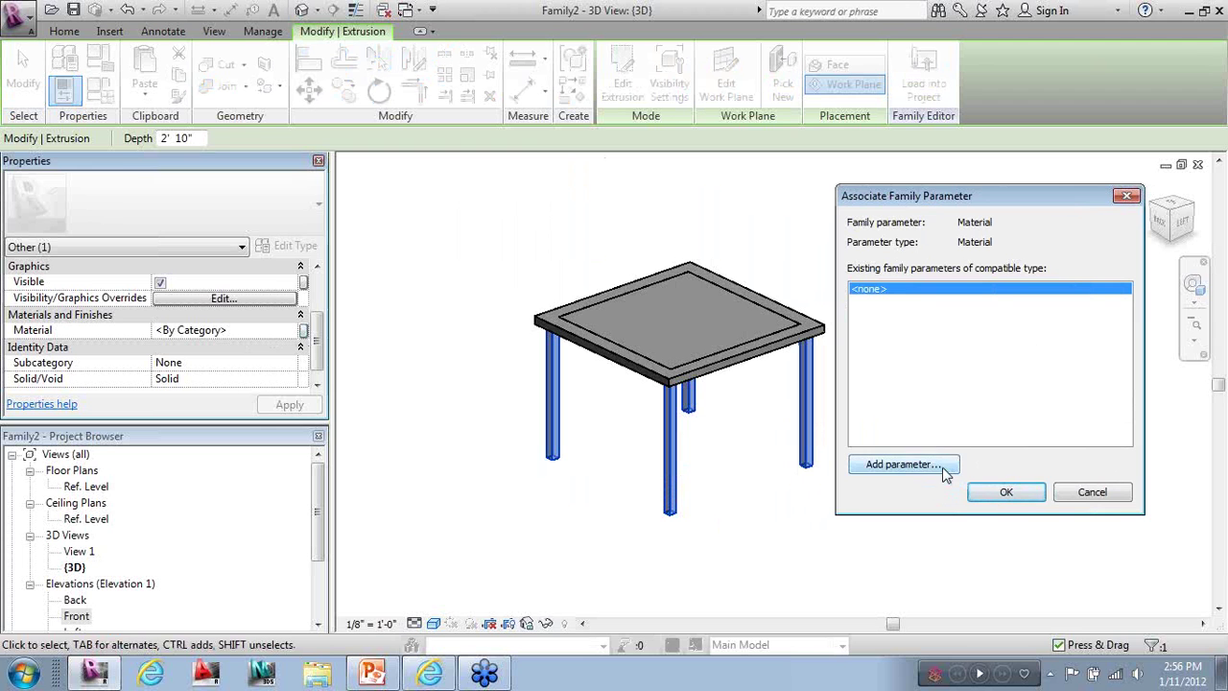
left_click(902, 464)
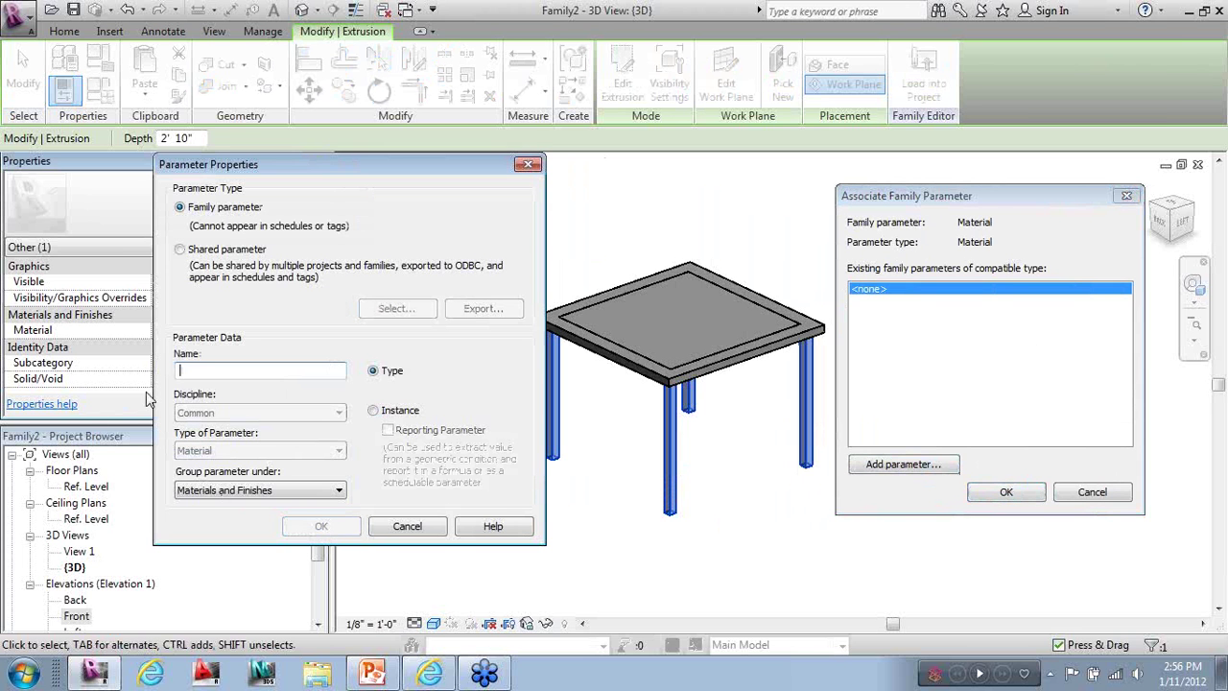
type("Table Legs")
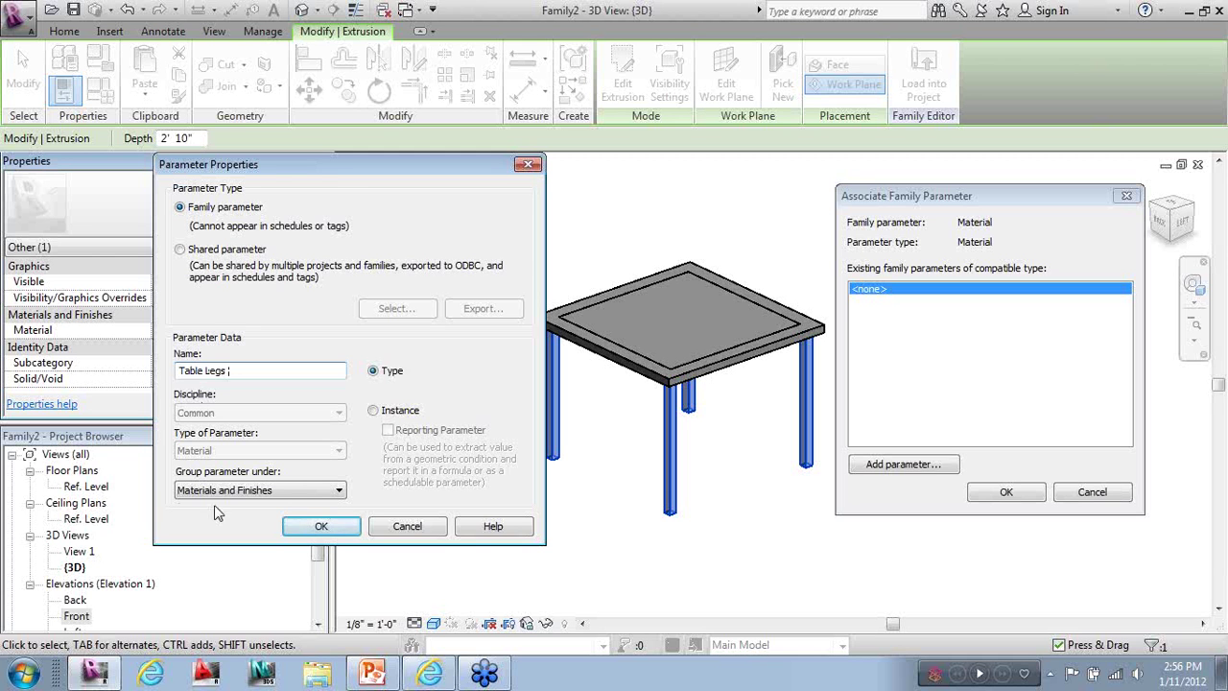
key("Tab")
left_click(316, 527)
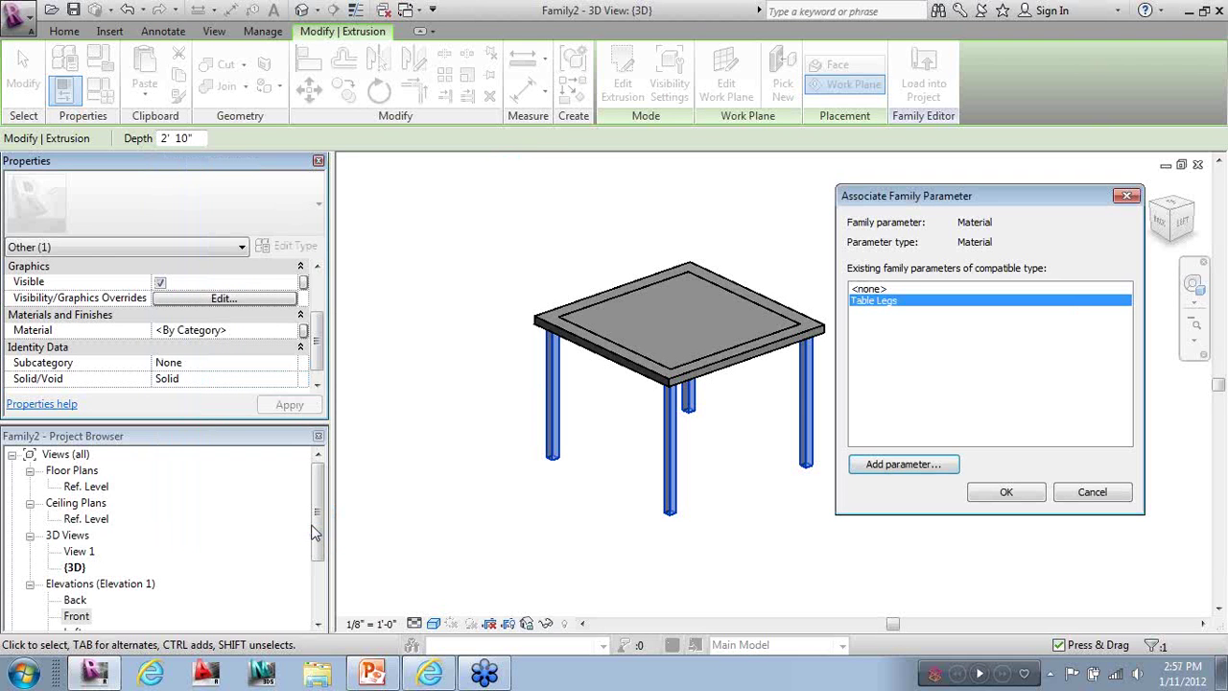
left_click(1003, 493)
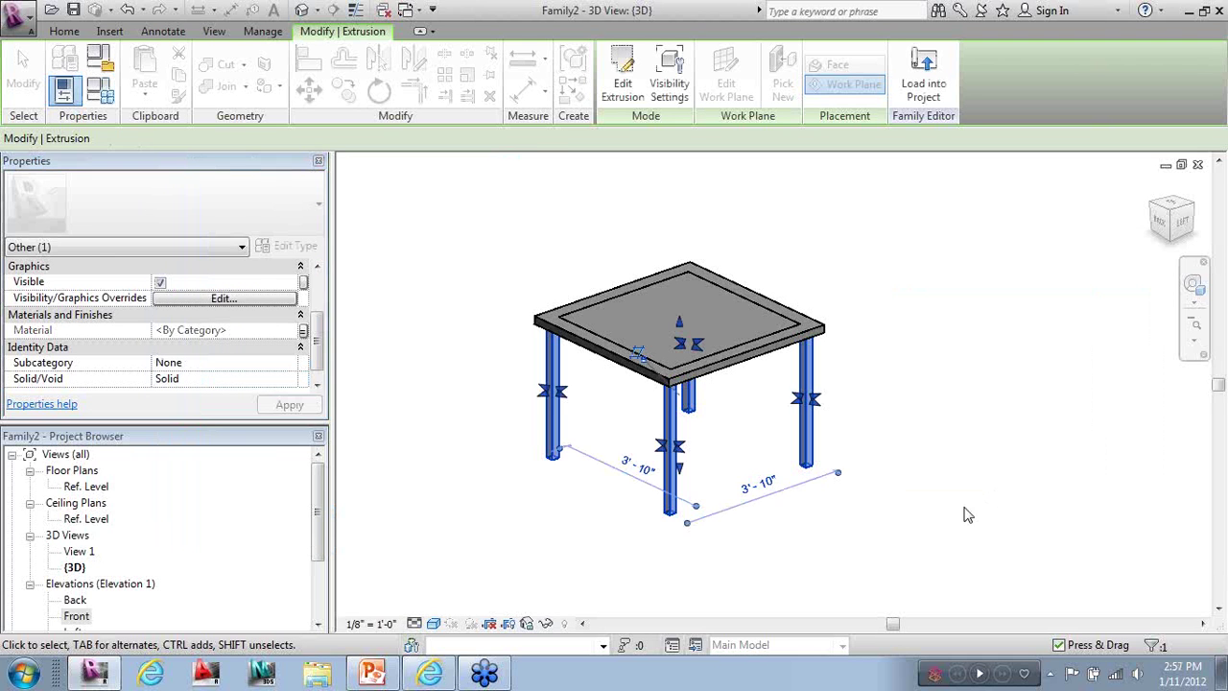
left_click(955, 513)
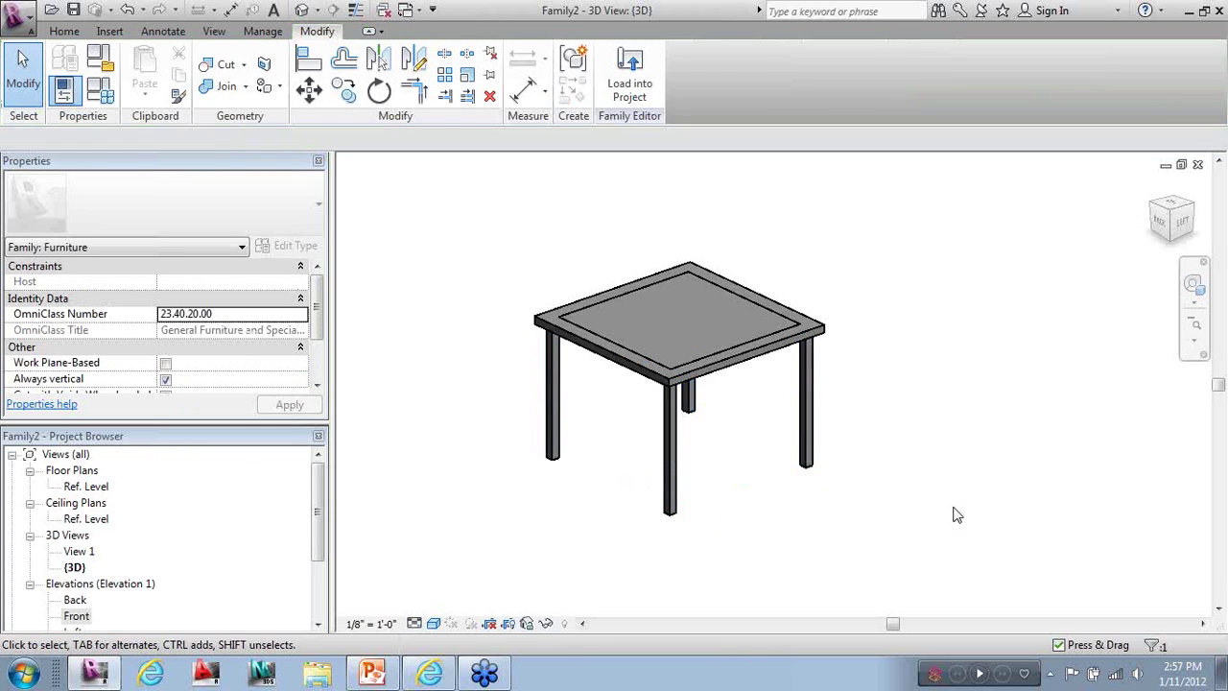
Associate the tabletop's Material with a new family parameter named Table Top
left_click(817, 325)
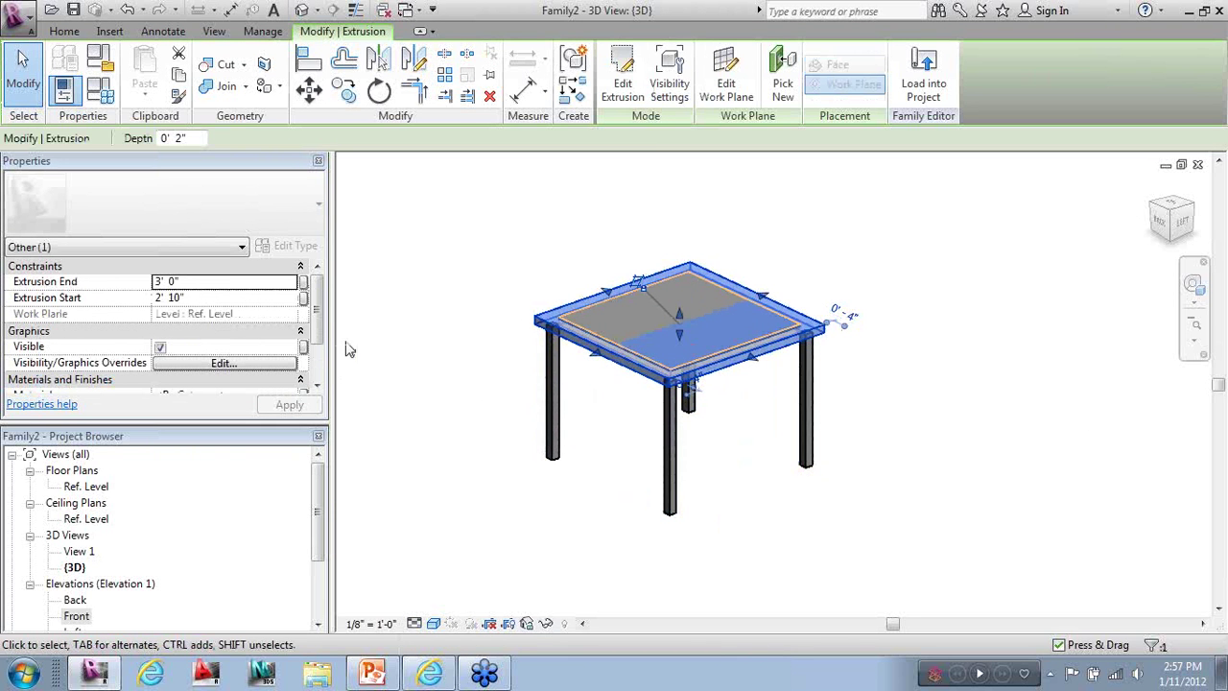
scroll(322, 353, "down", 1)
scroll(322, 353, "down", 2)
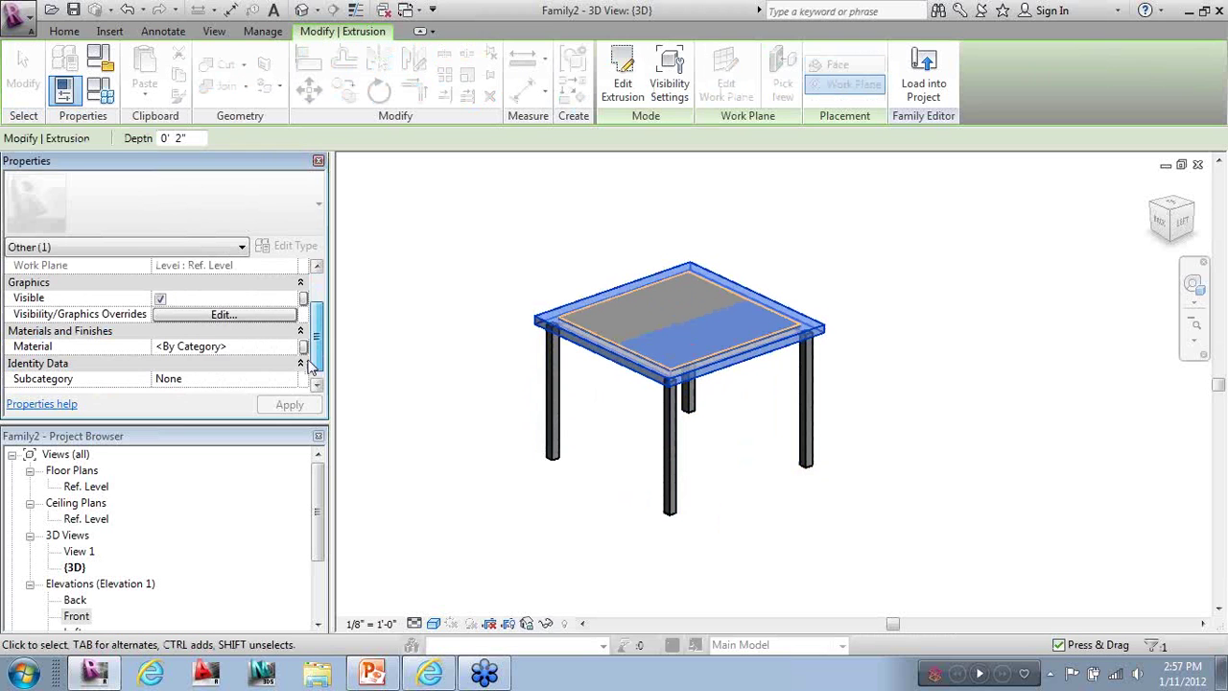
left_click(304, 346)
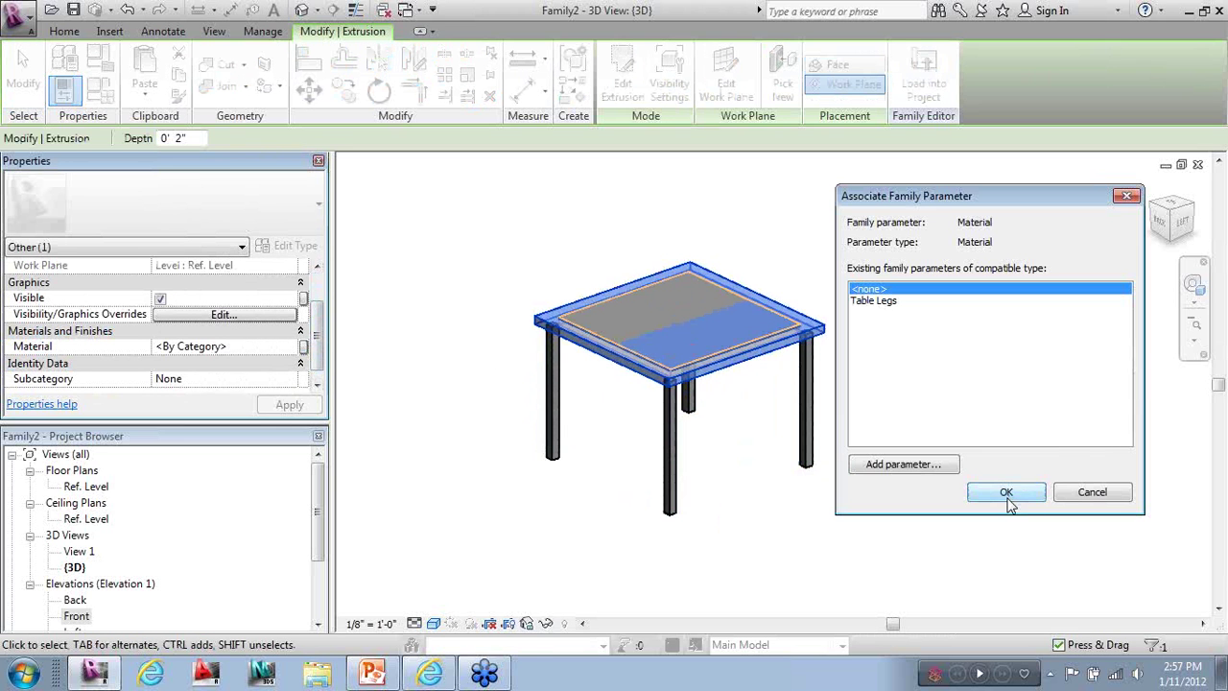
left_click(933, 466)
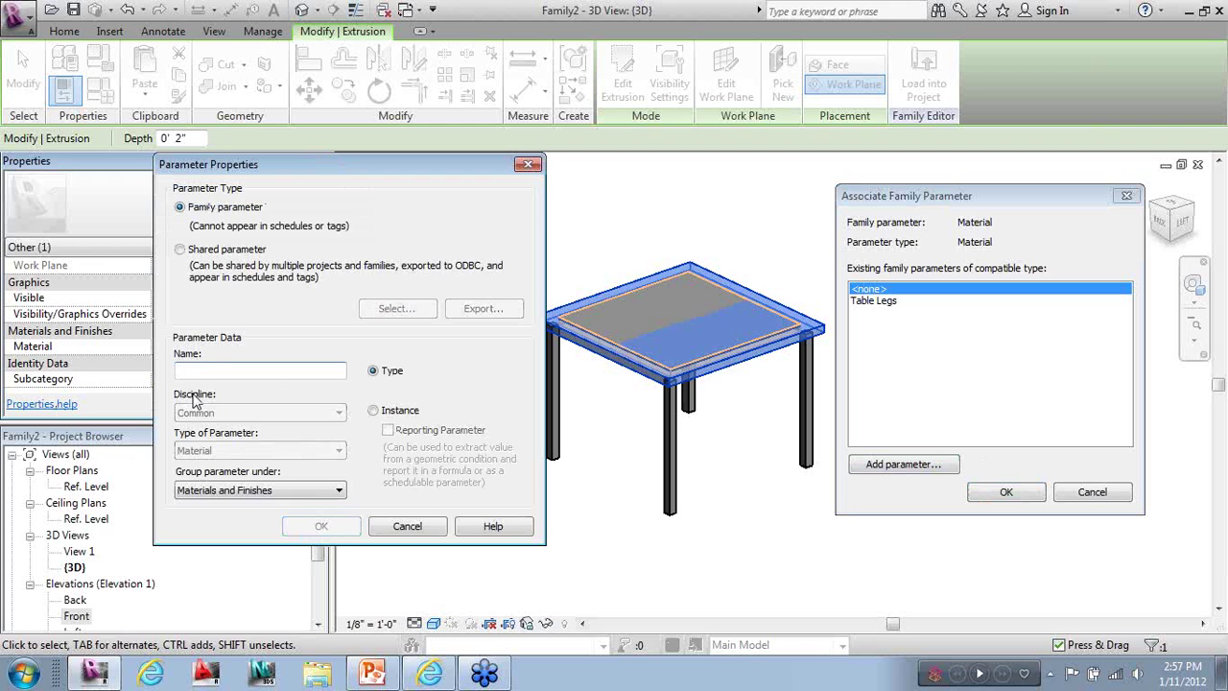
type("Table Top")
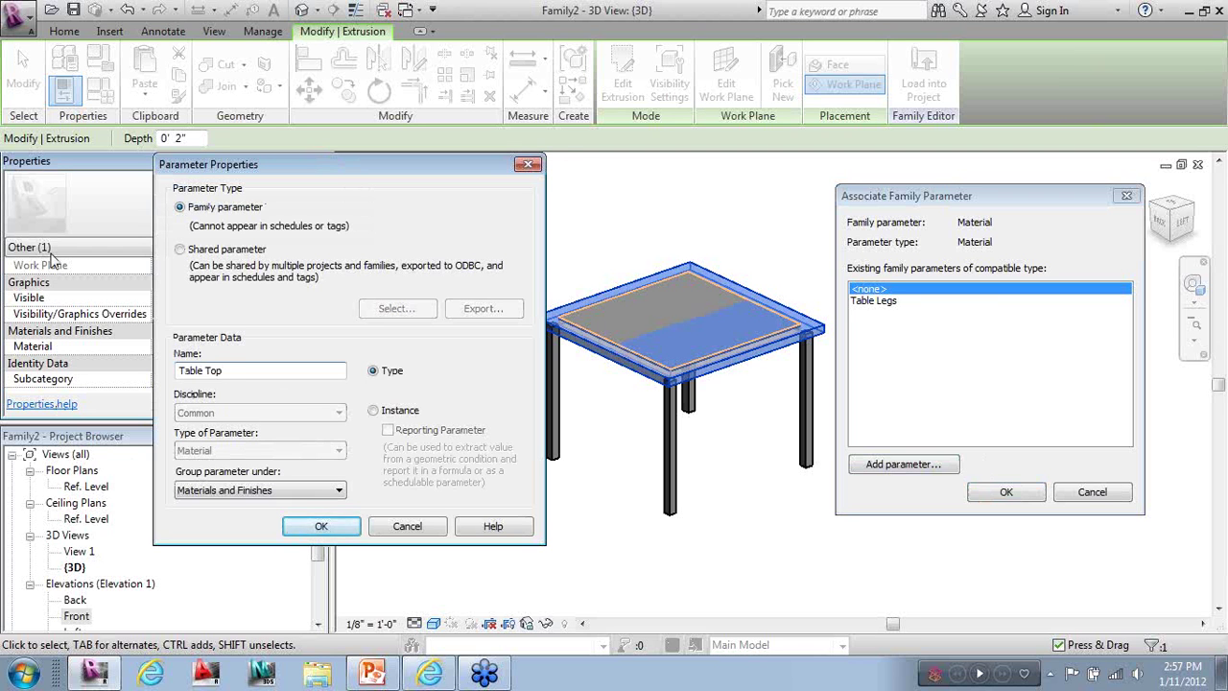
left_click(288, 525)
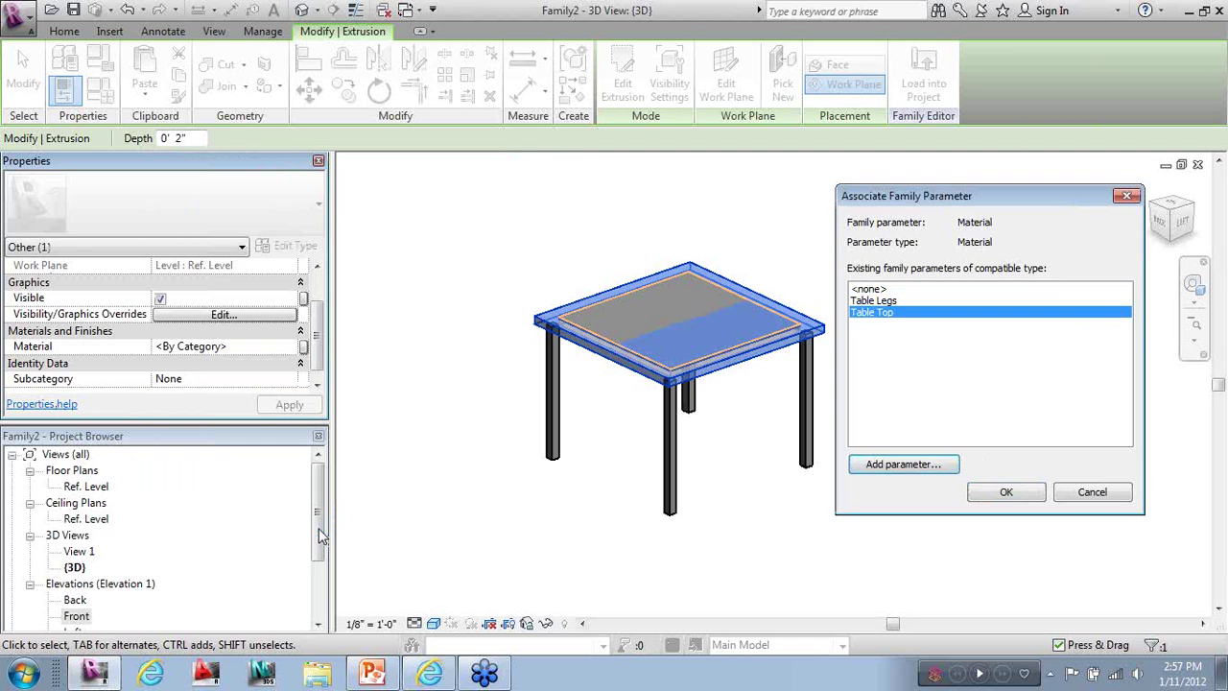
left_click(998, 494)
left_click(735, 393)
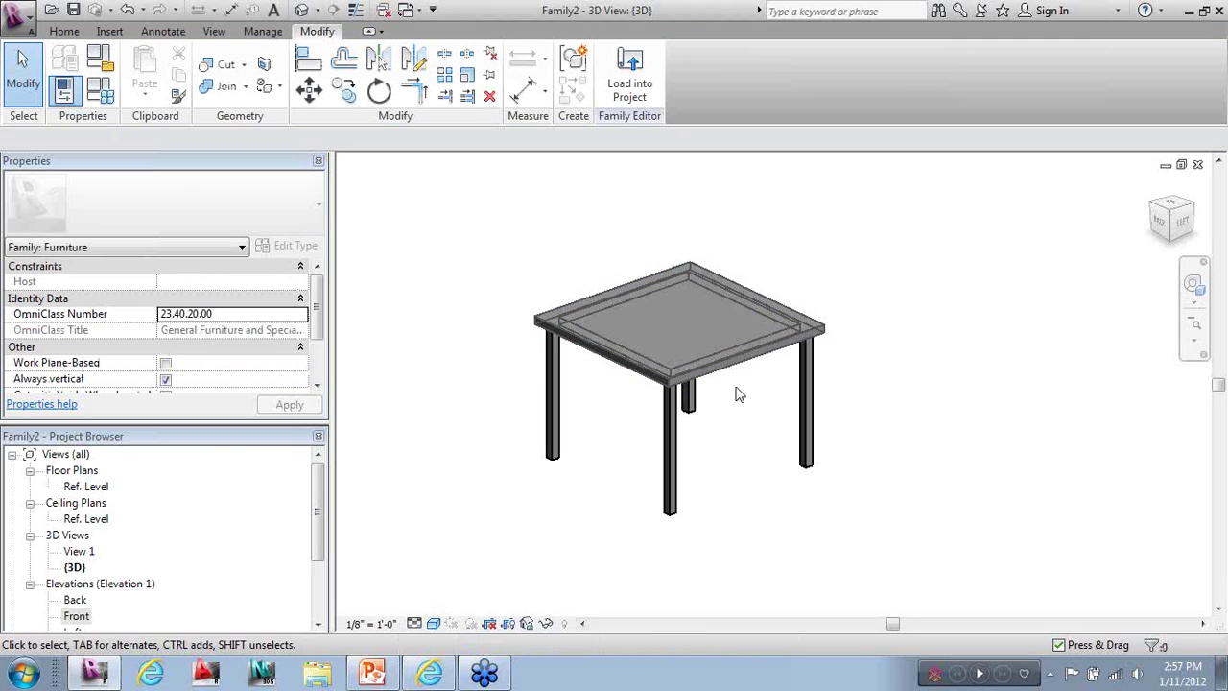
Associate the glass panel's Material with a new family parameter named Table Glass
left_click(653, 286)
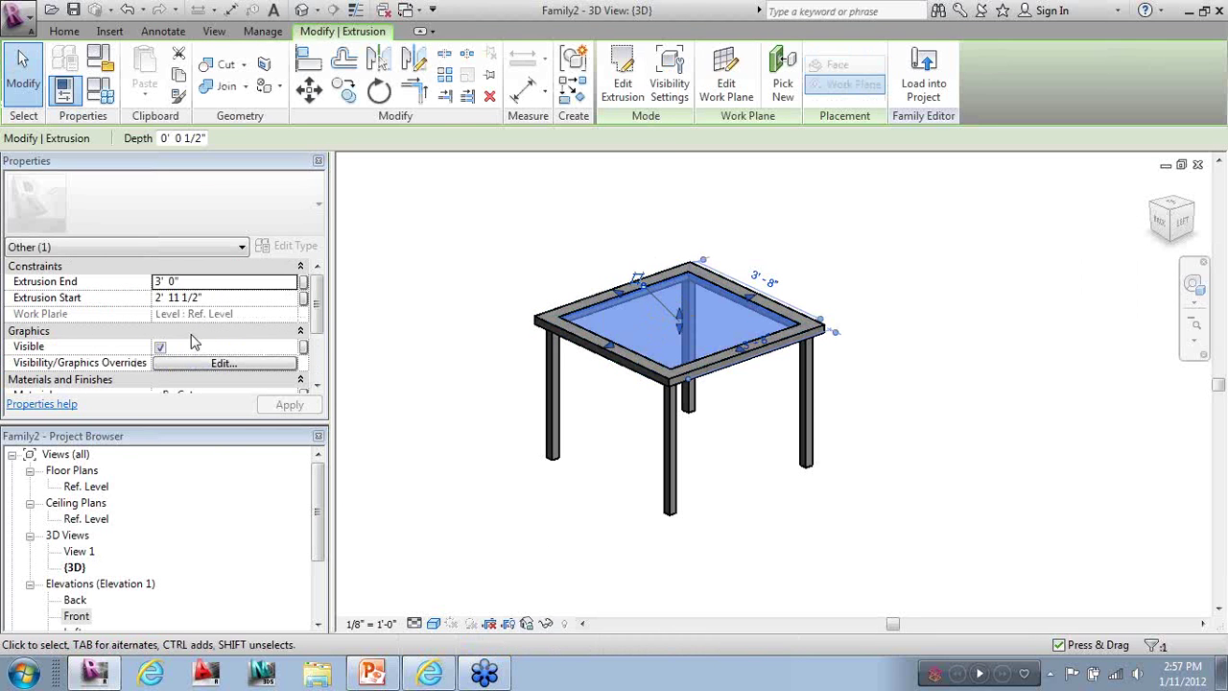
scroll(296, 376, "down", 1)
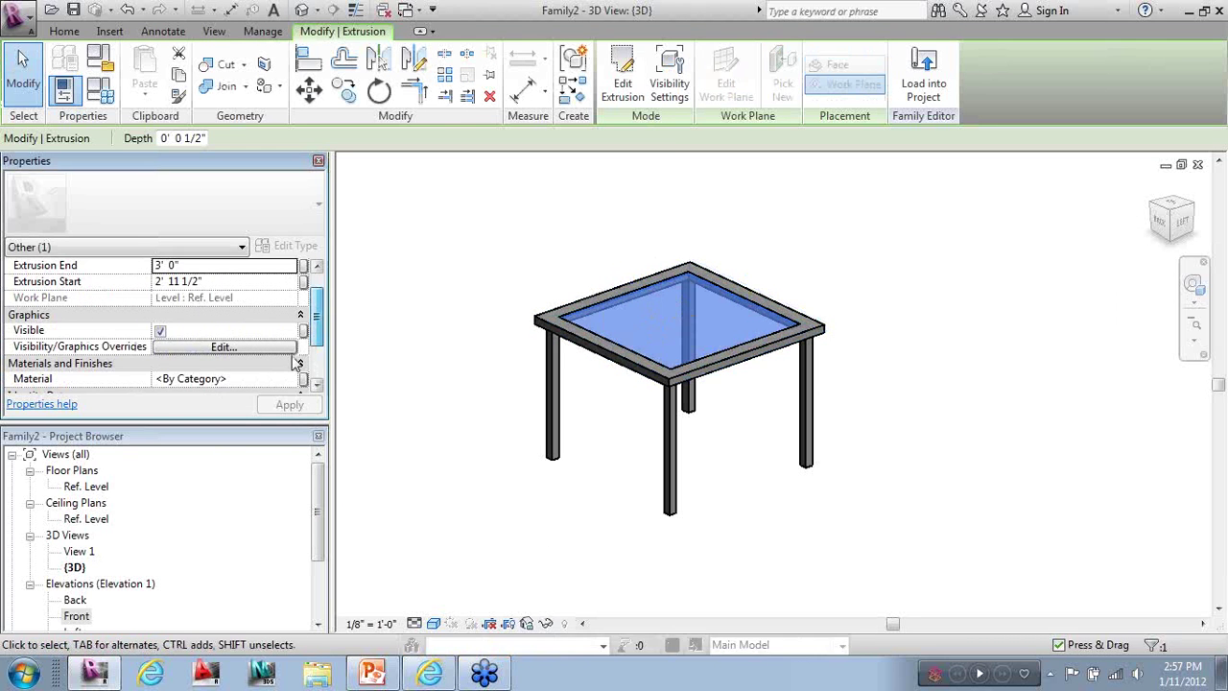
left_click(302, 380)
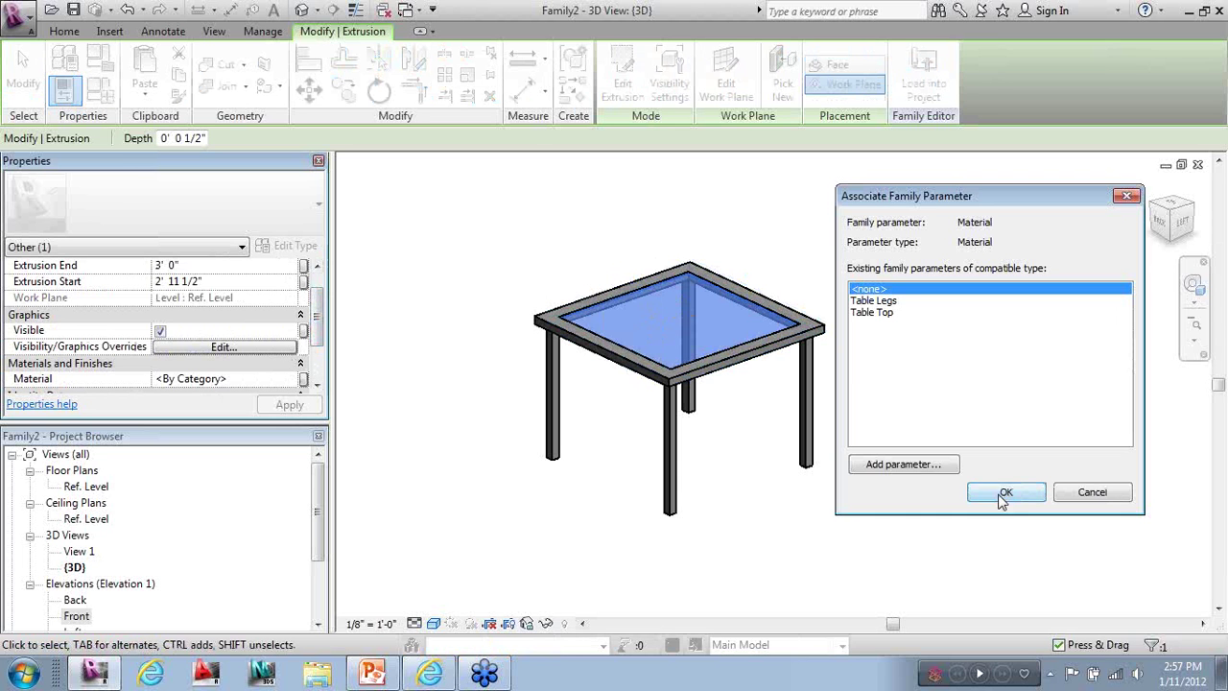
left_click(944, 465)
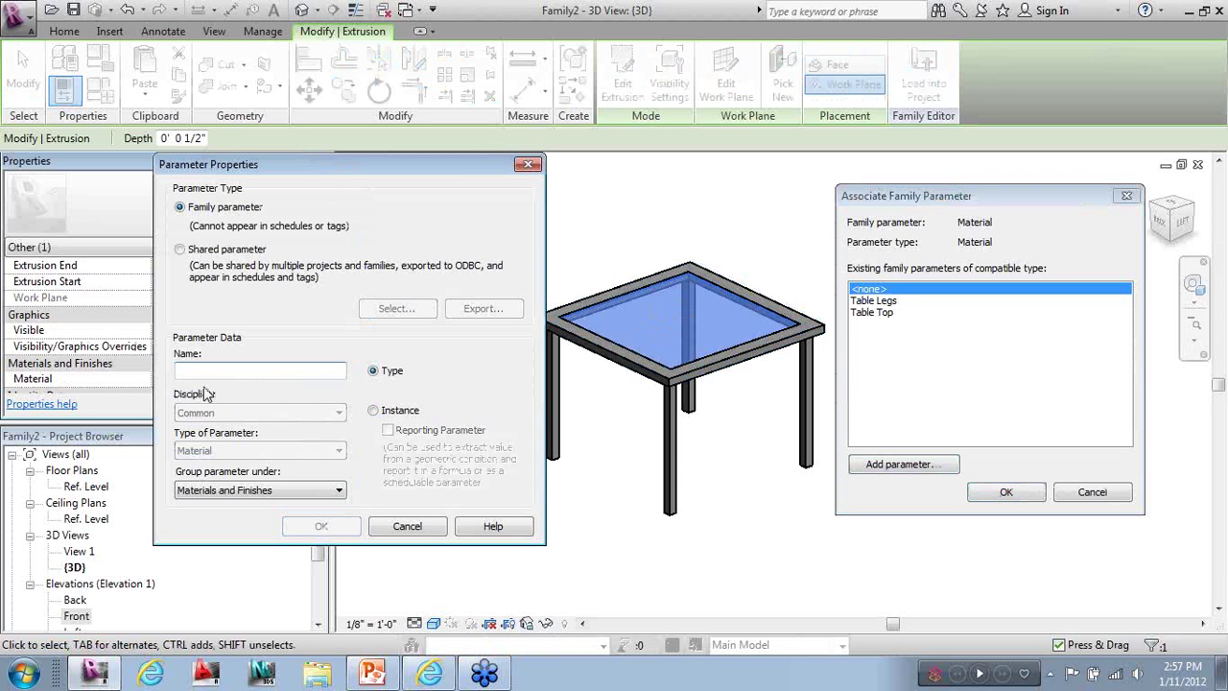
type("Table Glass")
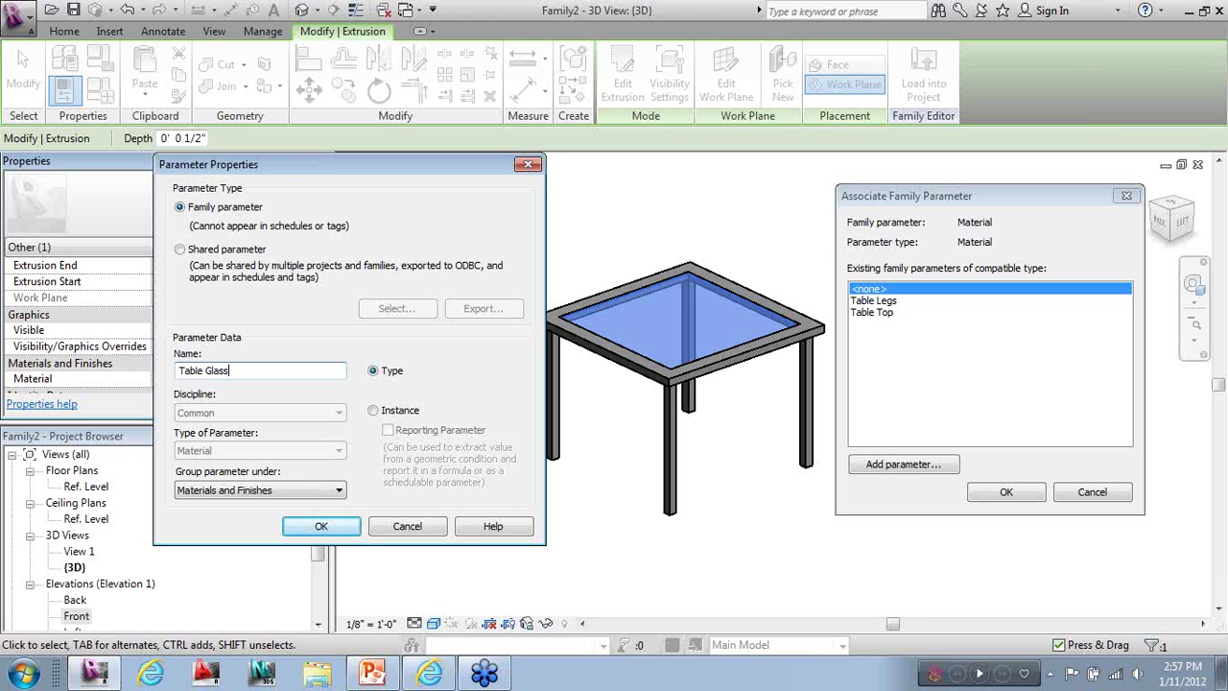
left_click(316, 527)
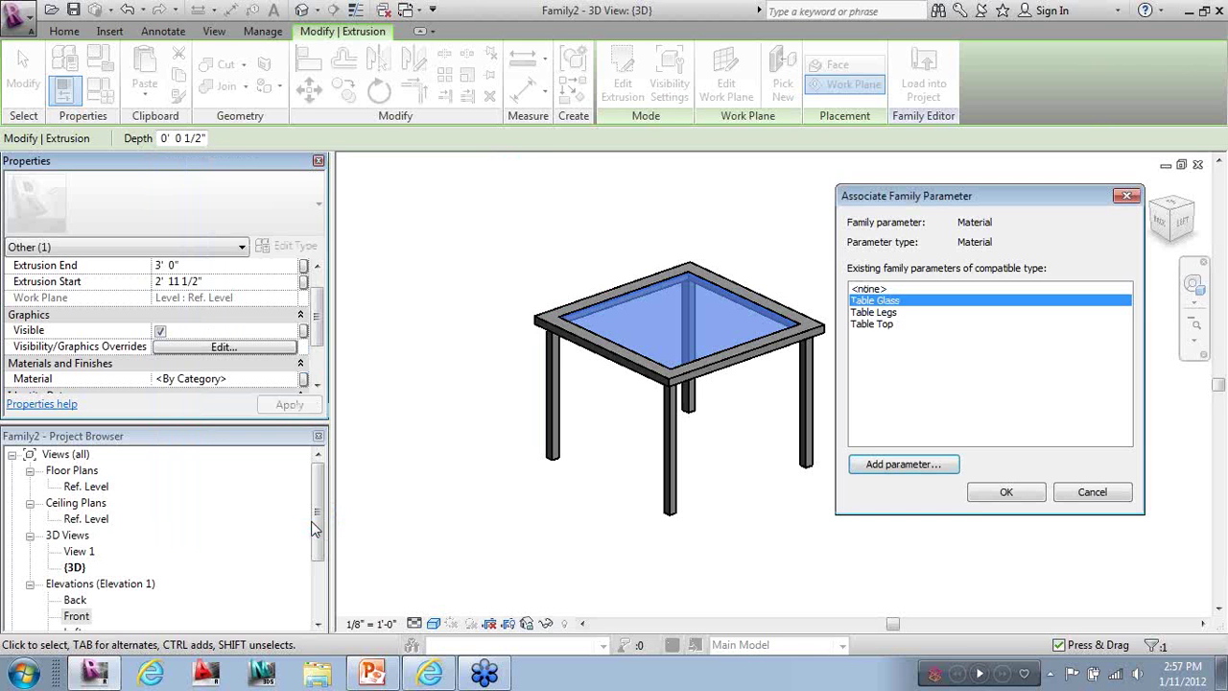
left_click(1003, 493)
left_click(902, 540)
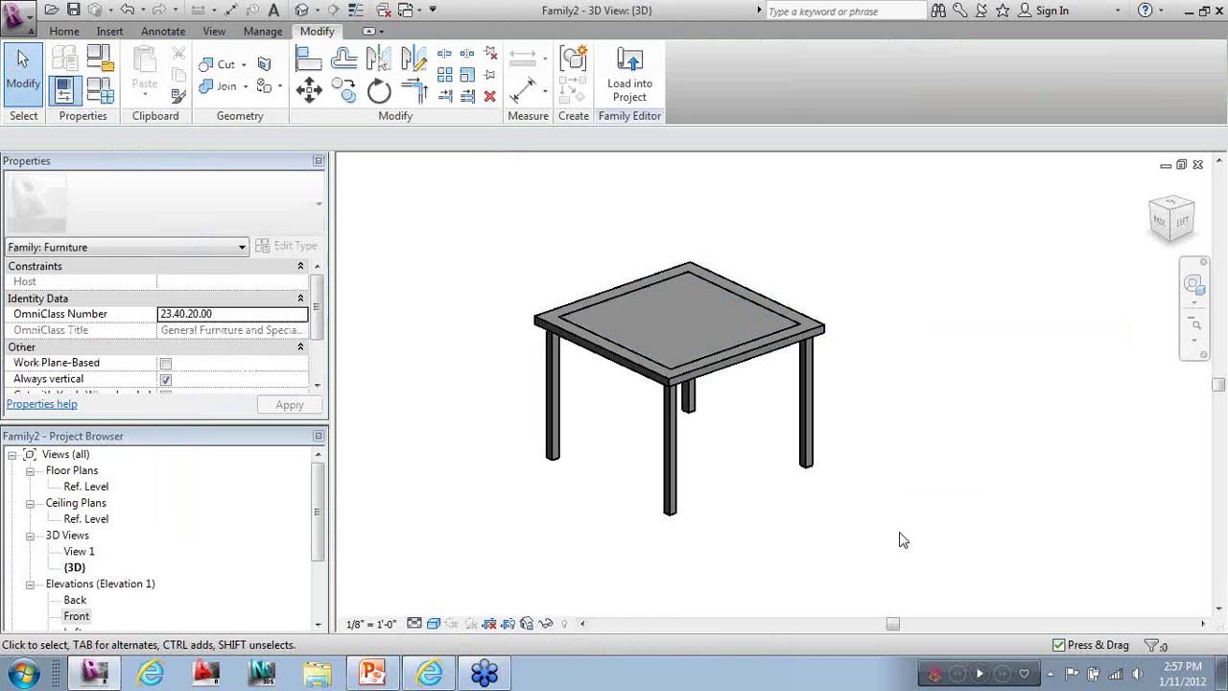
Open Family Types and widen the Parameter and Value columns to read Table Top, Table Legs and Table Glass
middle_click_drag(973, 425, 875, 425)
scroll(628, 446, "up", 1)
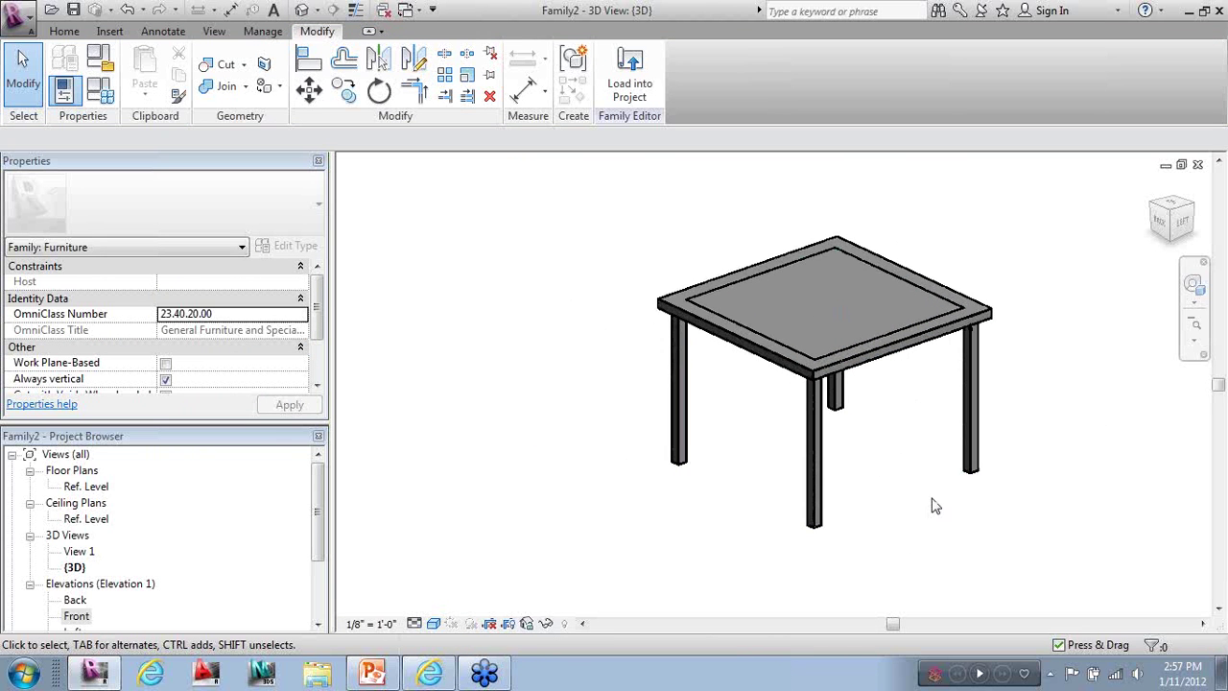
left_click(95, 104)
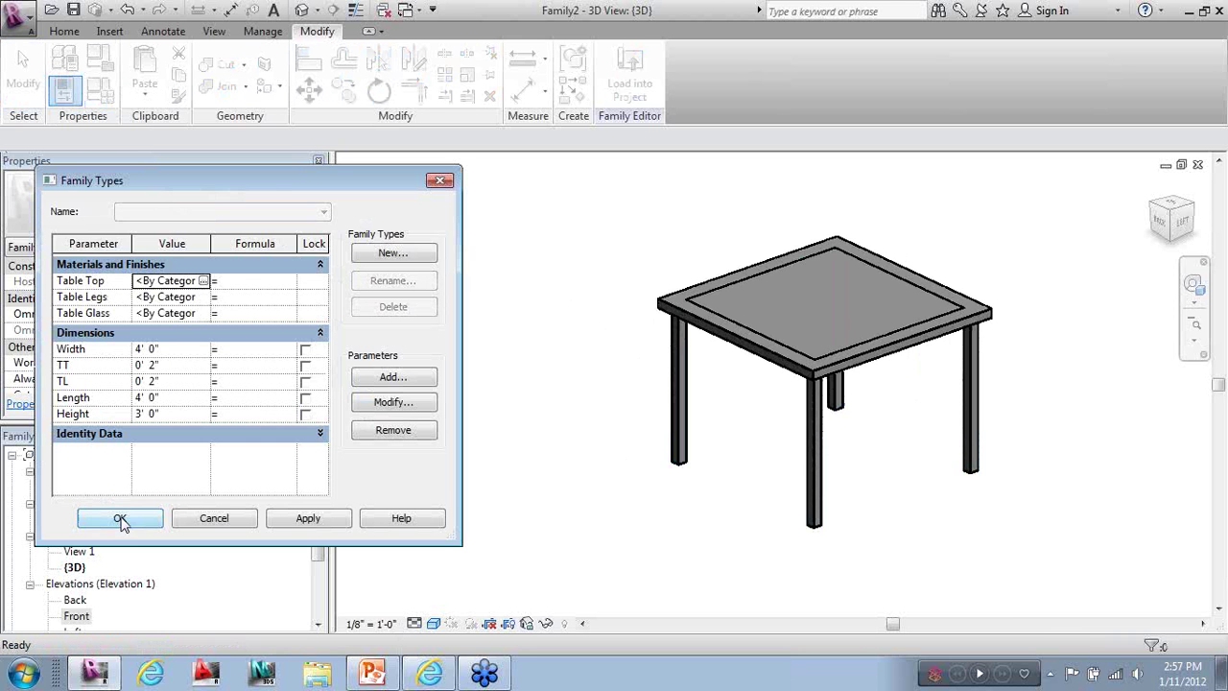
left_click_drag(301, 179, 343, 130)
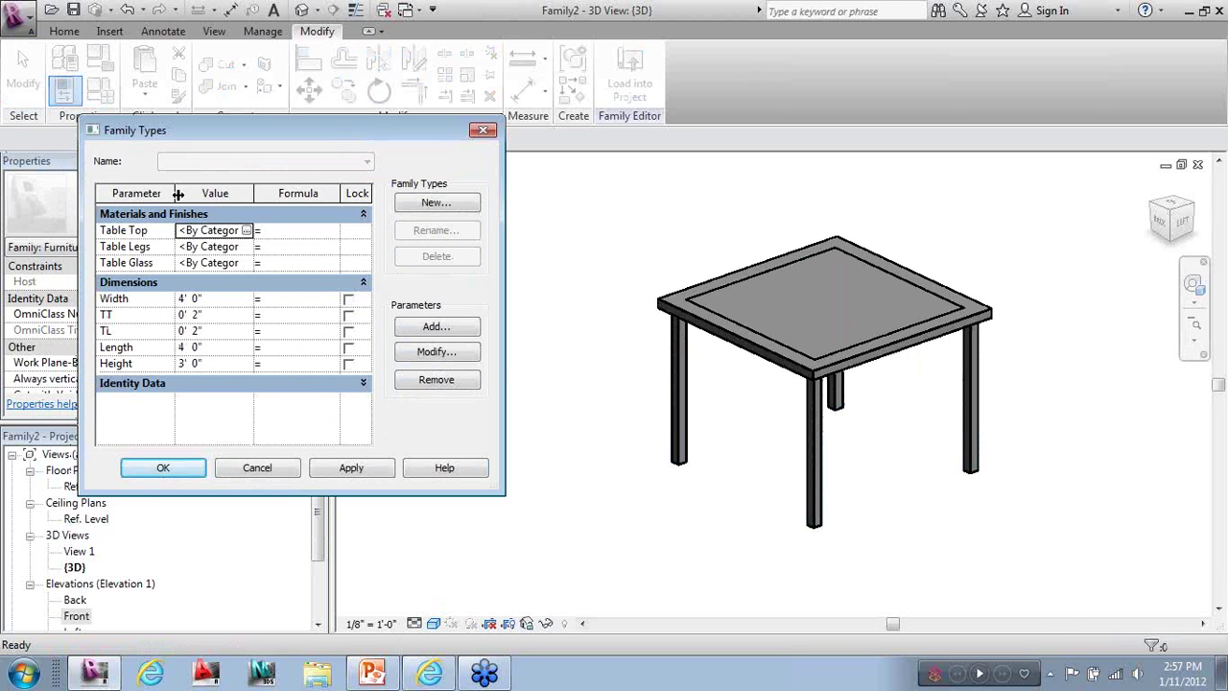
left_click_drag(177, 194, 218, 194)
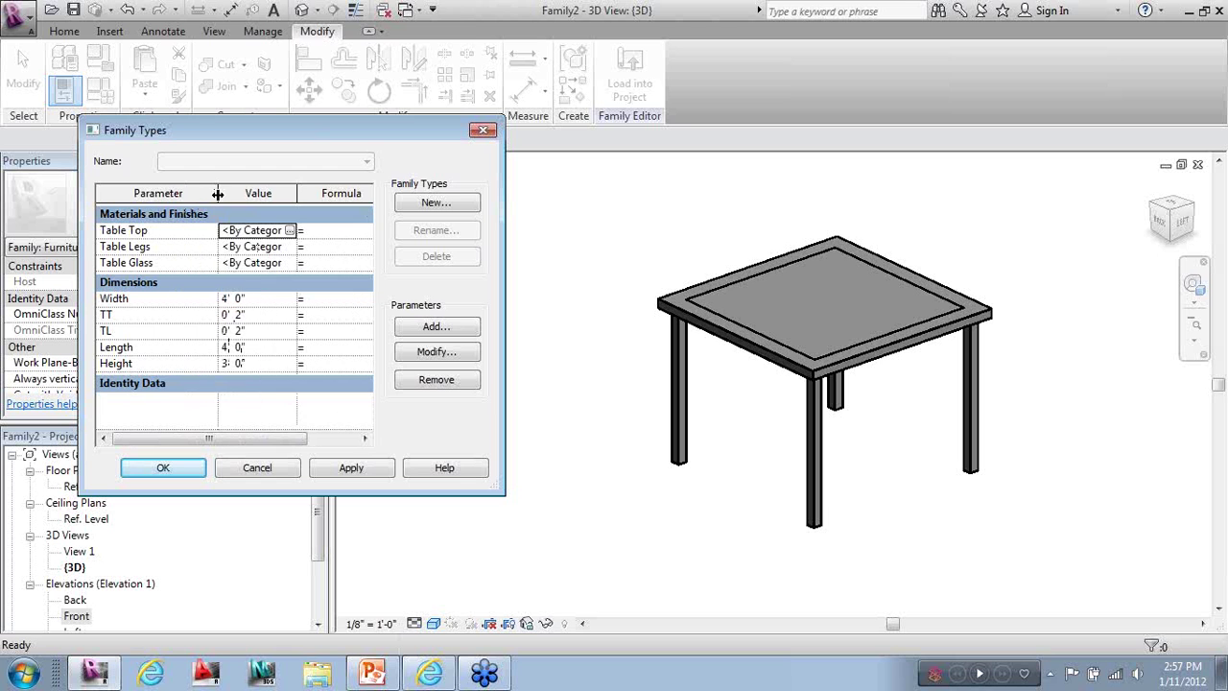
left_click_drag(297, 195, 324, 195)
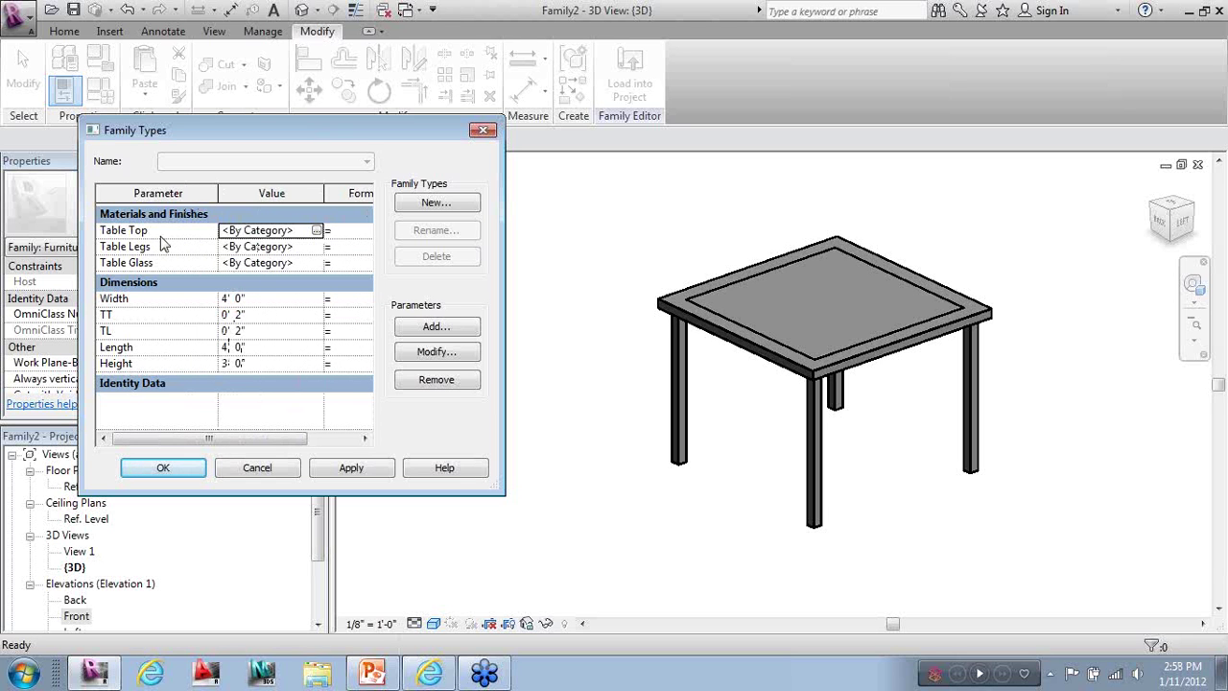
Duplicate a material for Table Top and name it Table Wood - 1
left_click(316, 231)
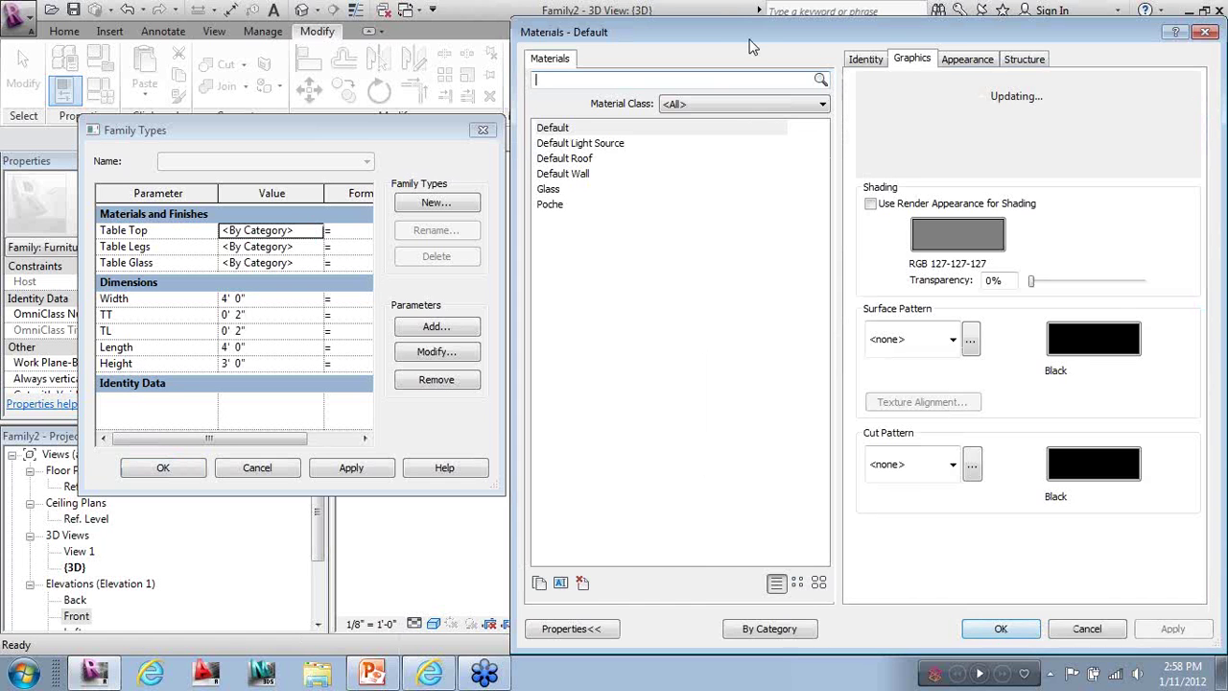
left_click_drag(748, 38, 639, 47)
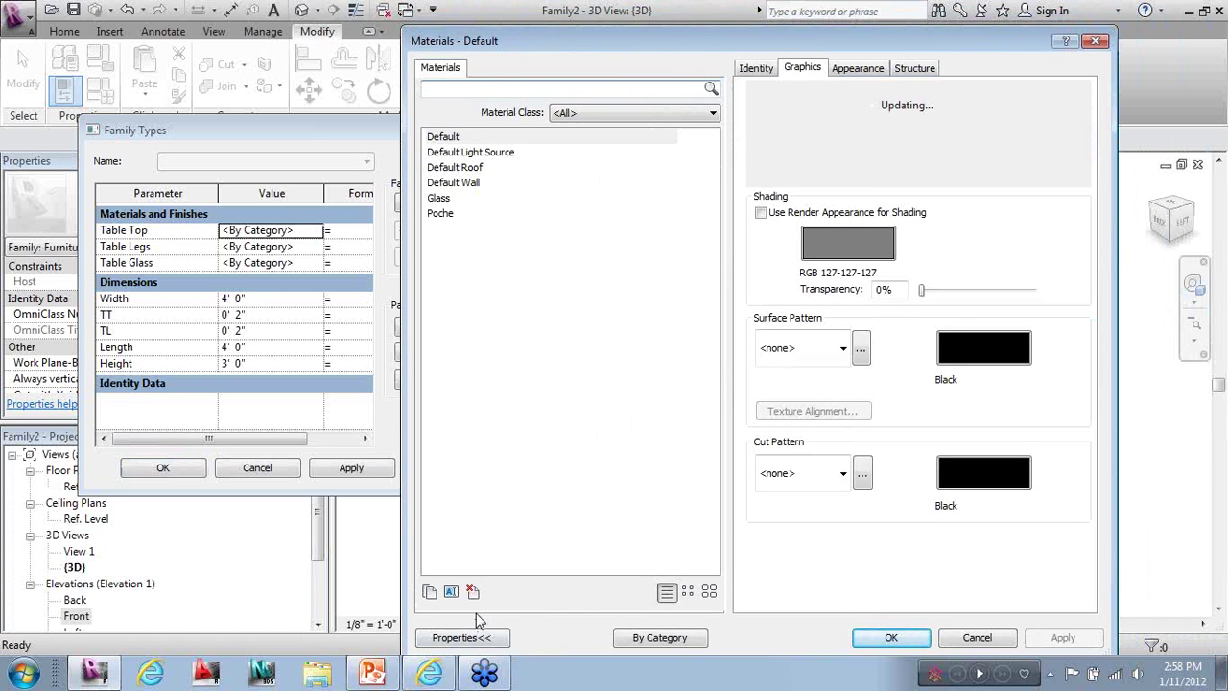
left_click(429, 592)
key("BackSpace")
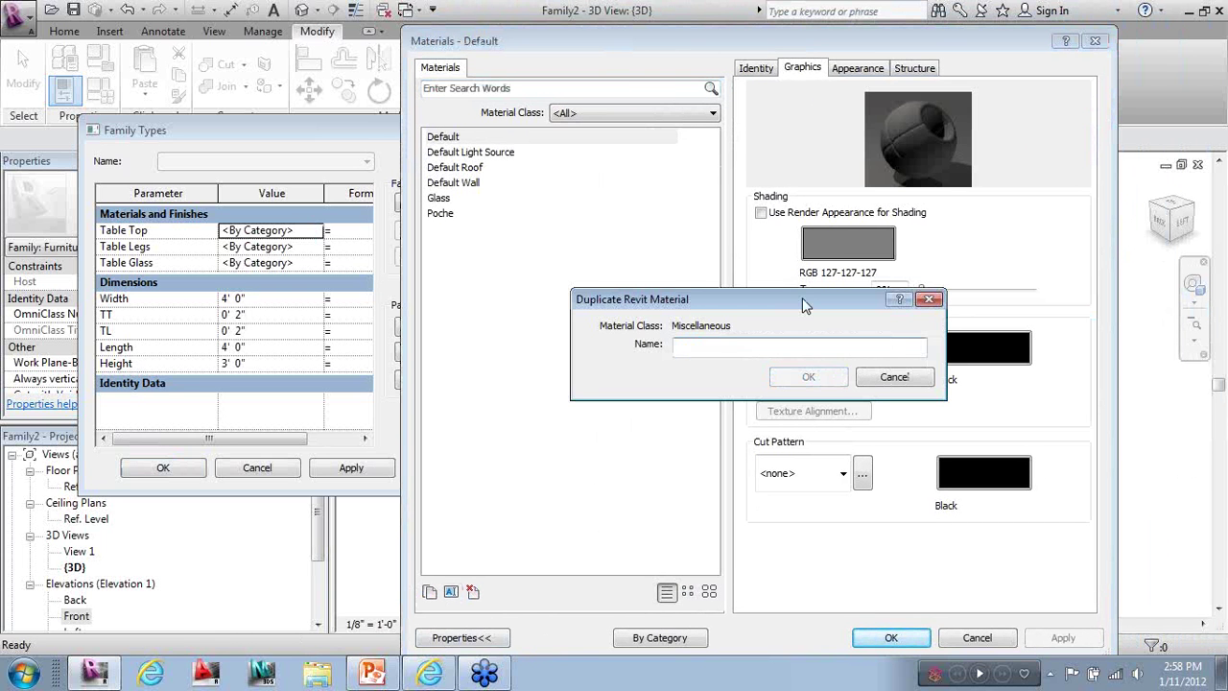
type("Table;")
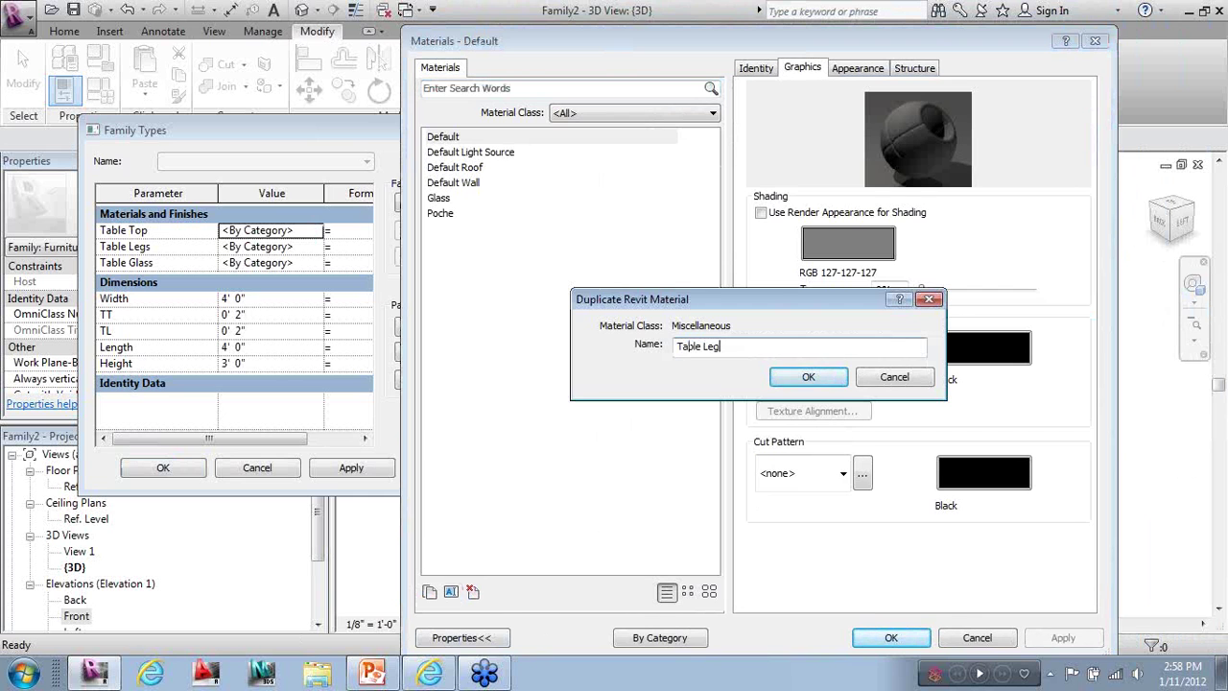
key("ctrl+a")
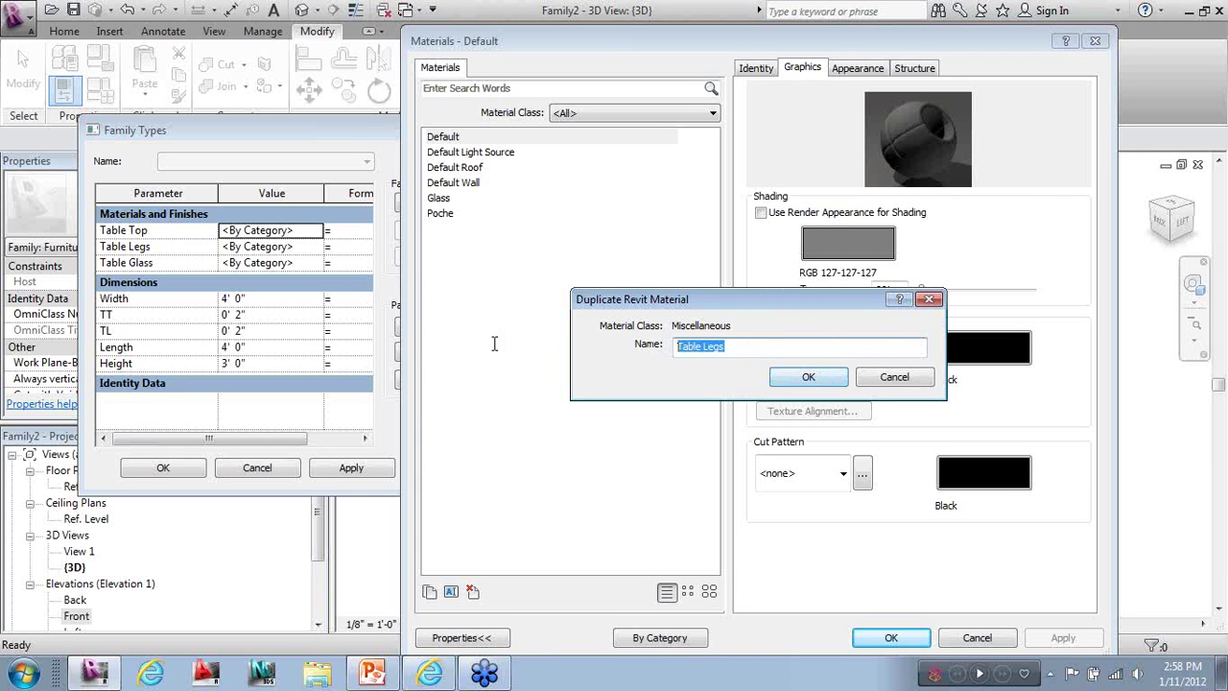
key("BackSpace")
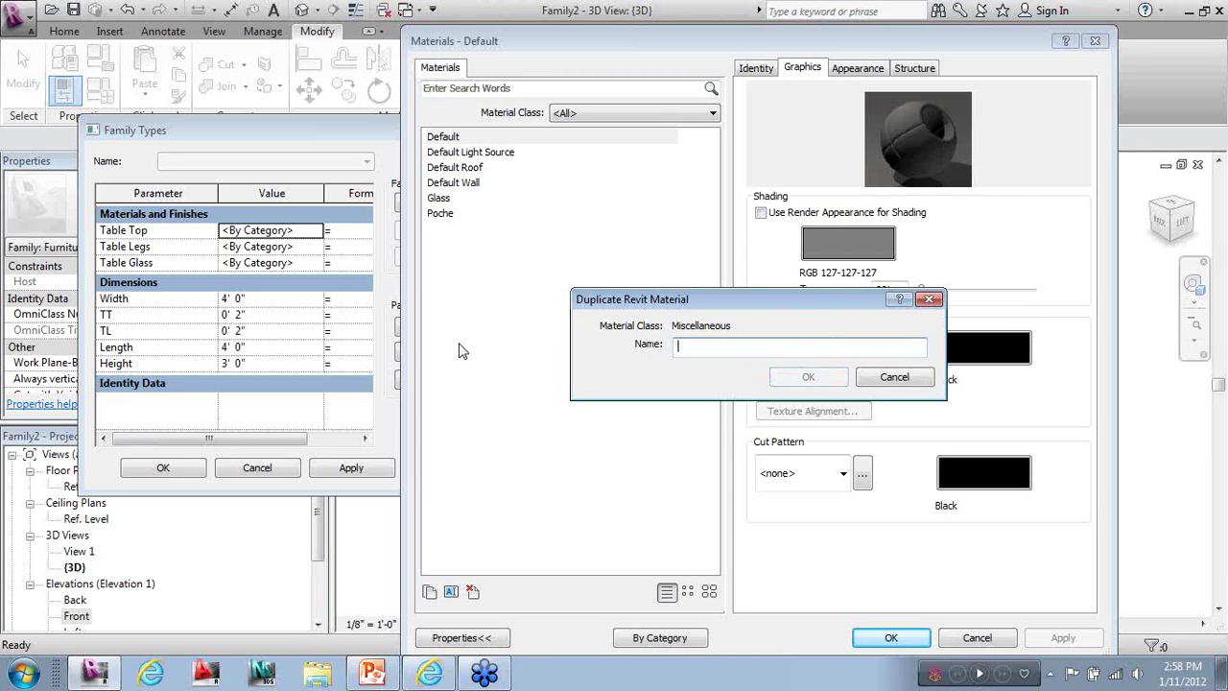
type("Table Wood - 1")
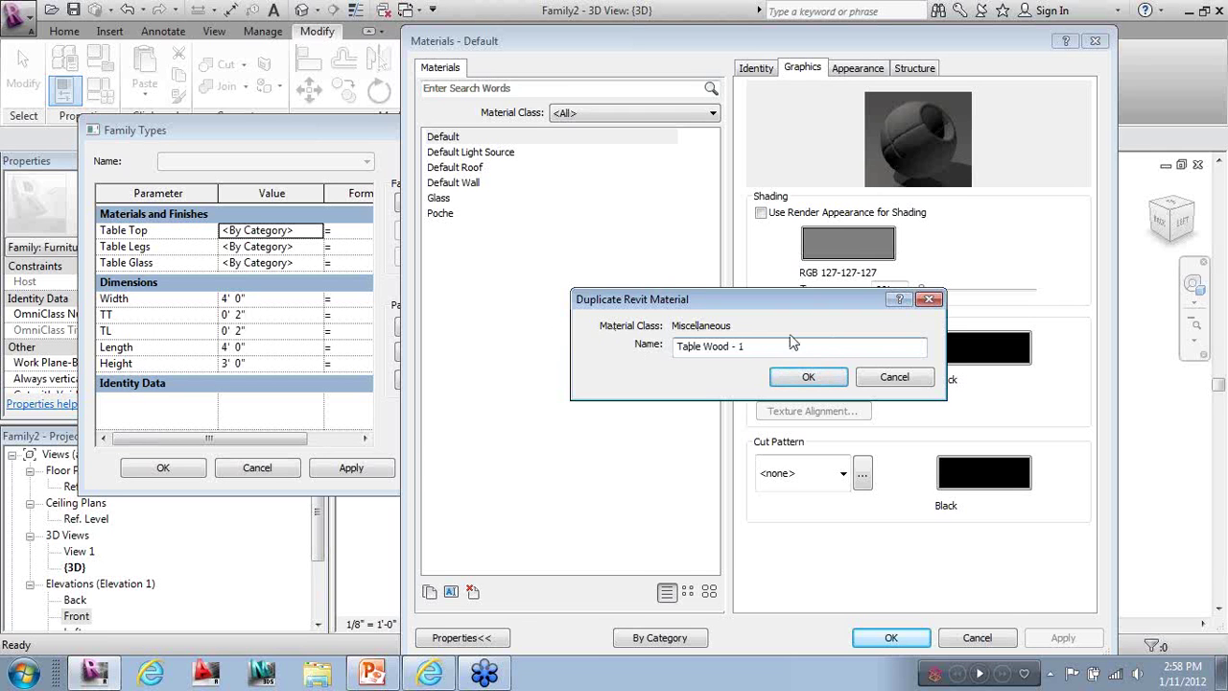
left_click(808, 376)
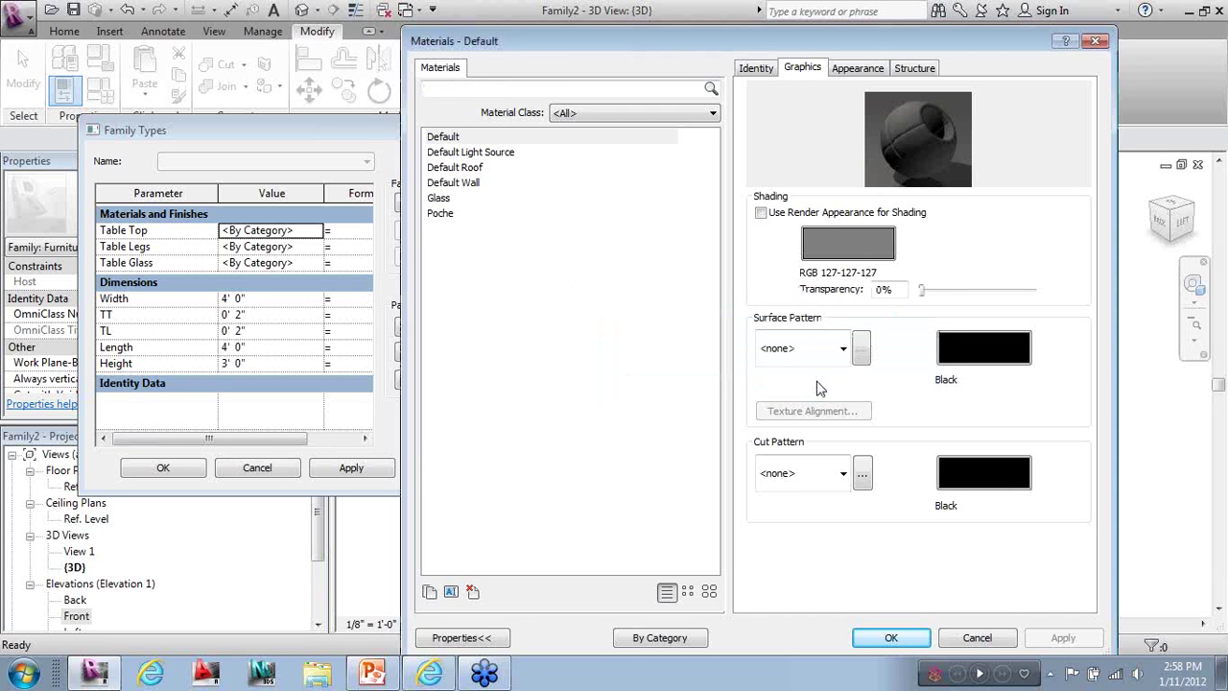
Give Table Wood - 1 the Teak - Natural Polished appearance with render-appearance shading, and confirm
left_click(869, 71)
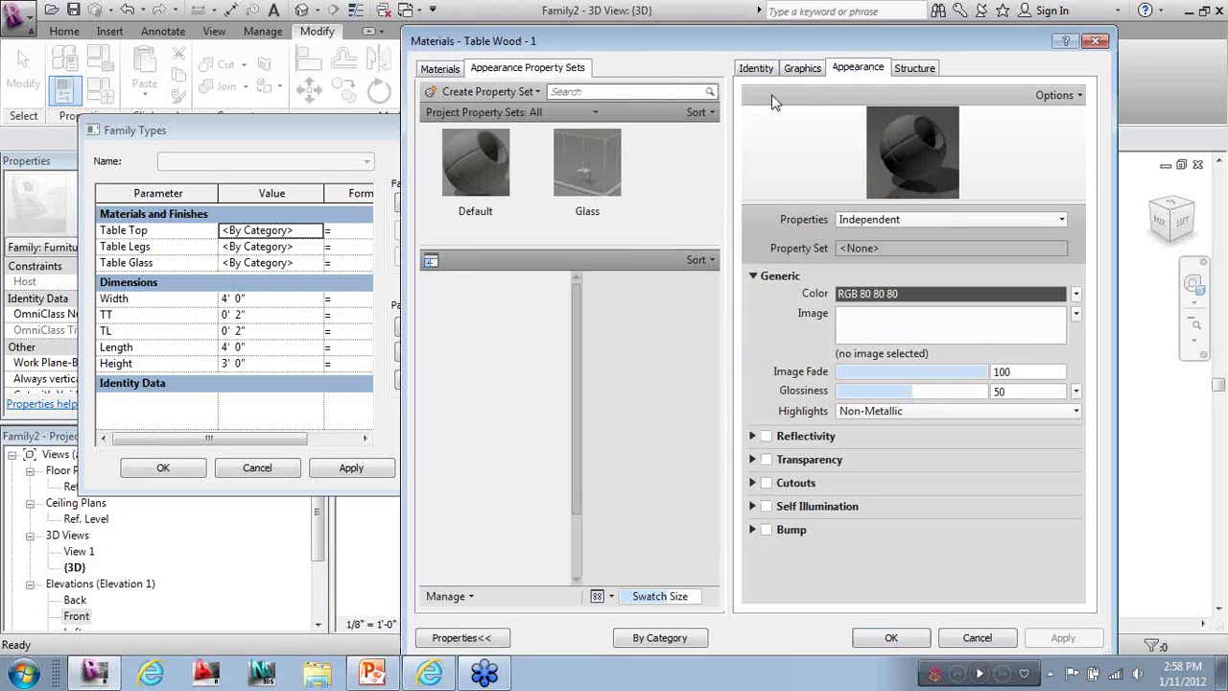
left_click(439, 69)
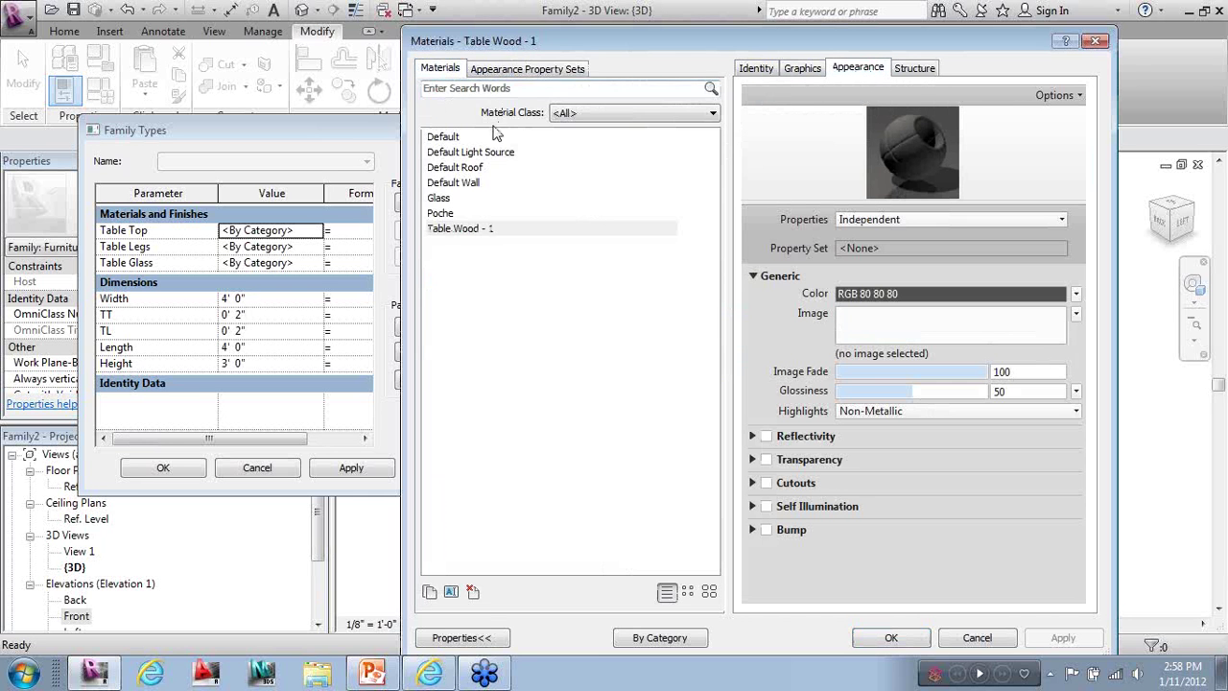
left_click(555, 69)
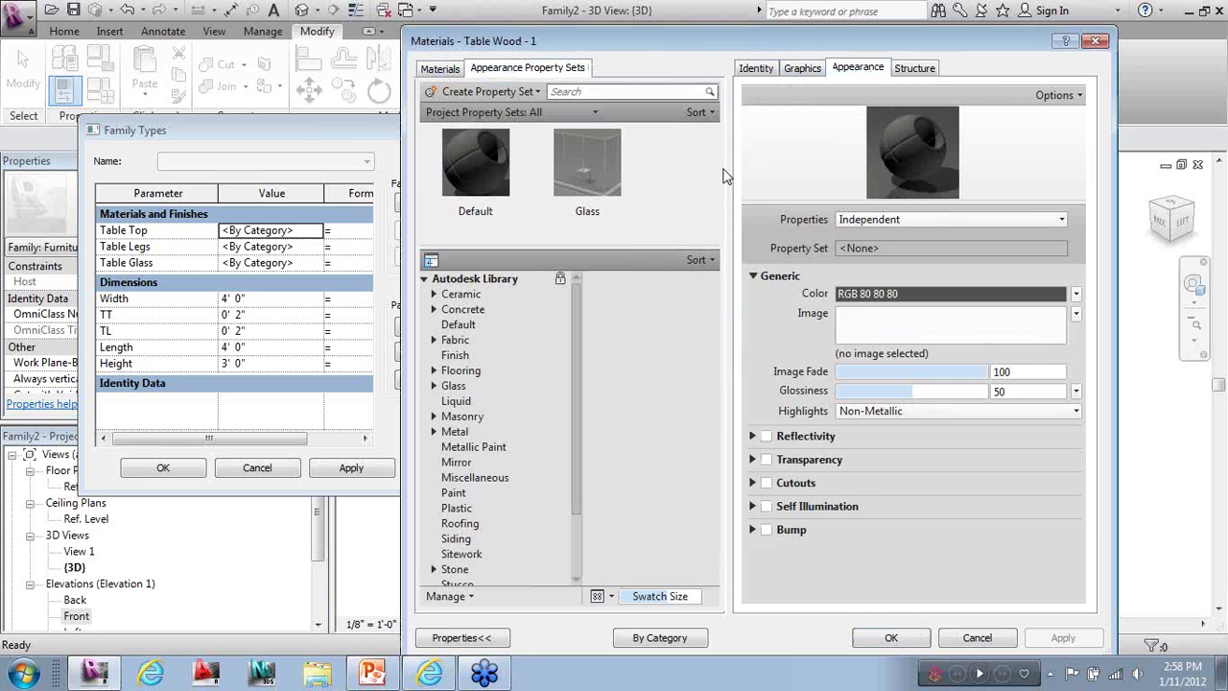
scroll(585, 358, "down", 3)
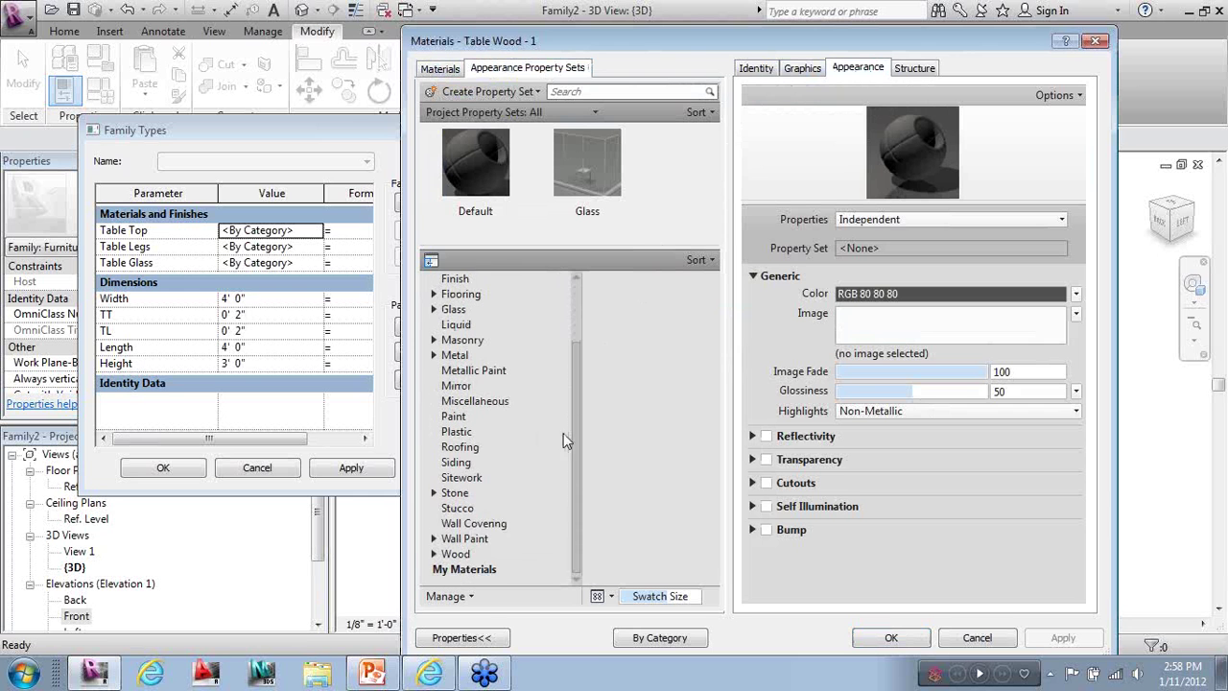
left_click(454, 553)
left_click_drag(715, 296, 729, 506)
double_click(652, 491)
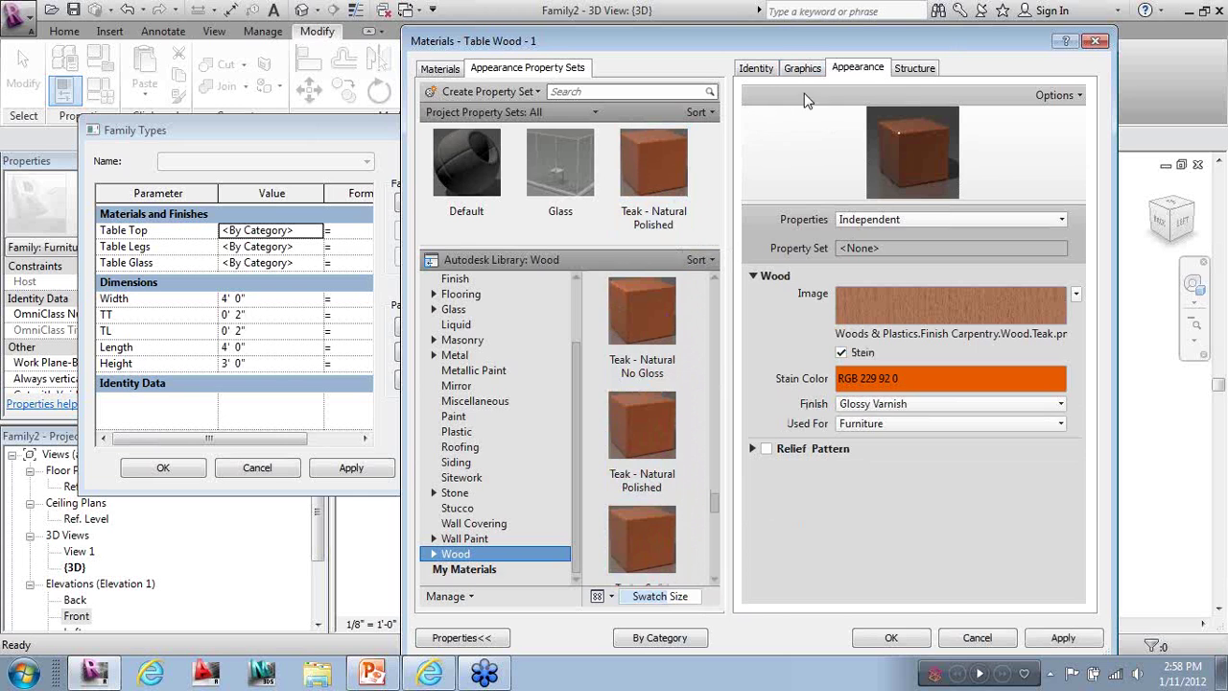
left_click(802, 68)
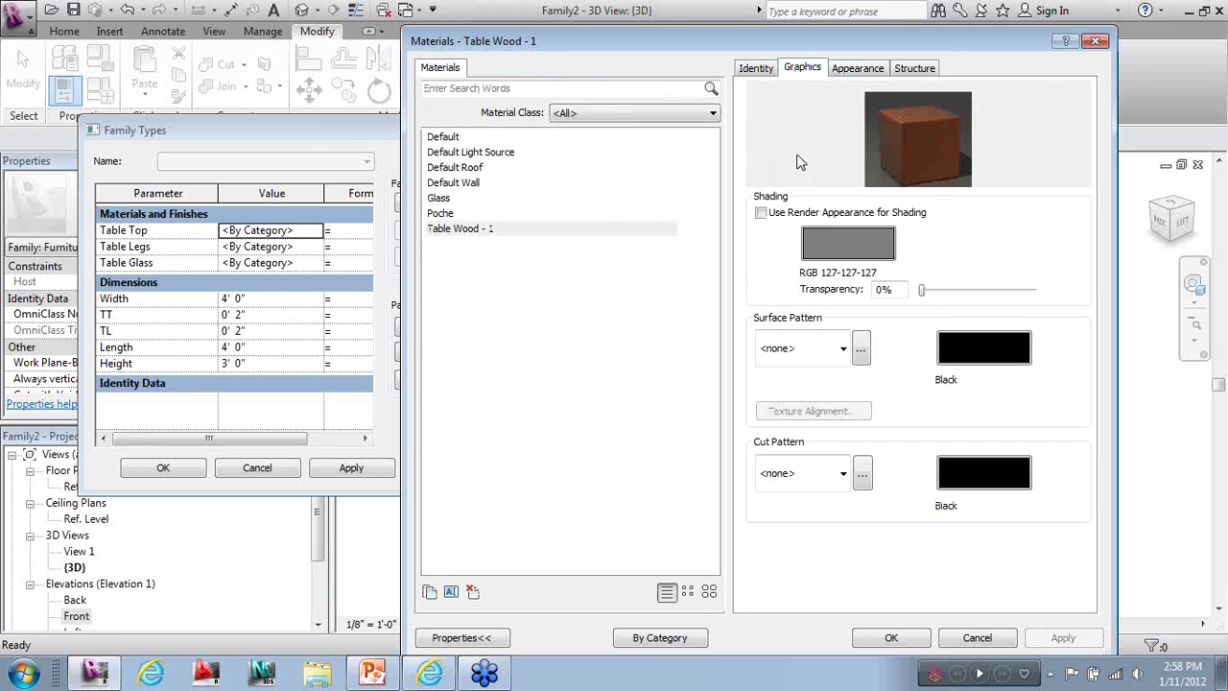
left_click(761, 212)
left_click(761, 212)
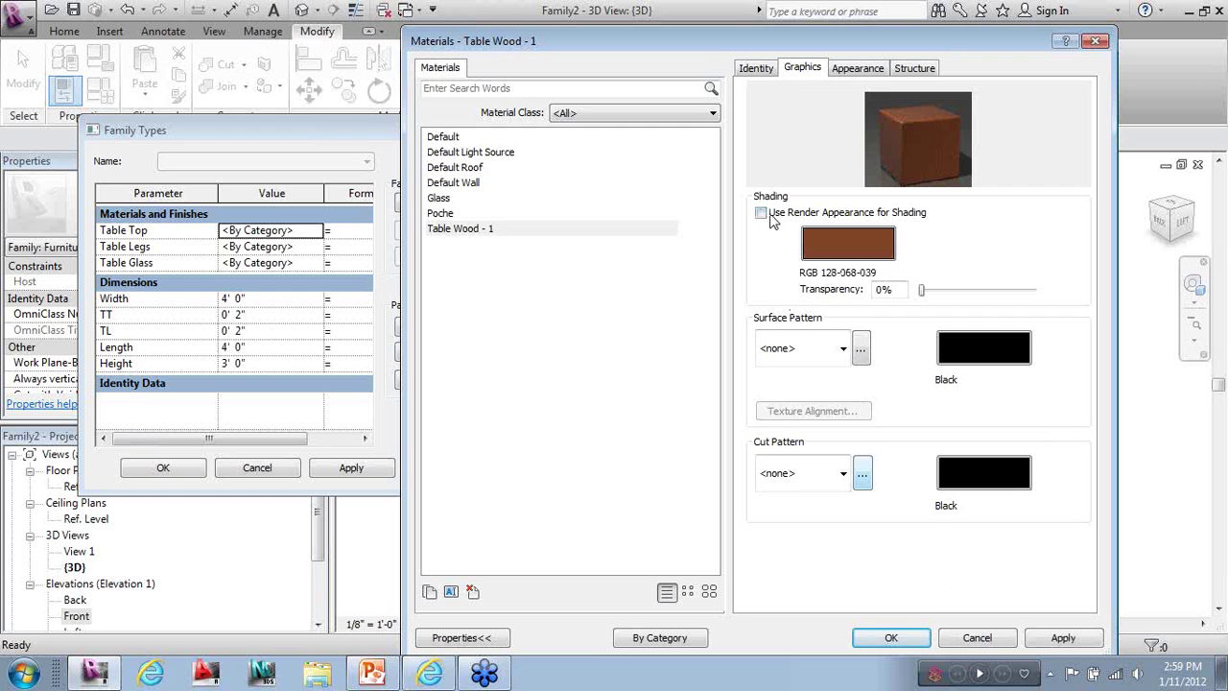
left_click(892, 638)
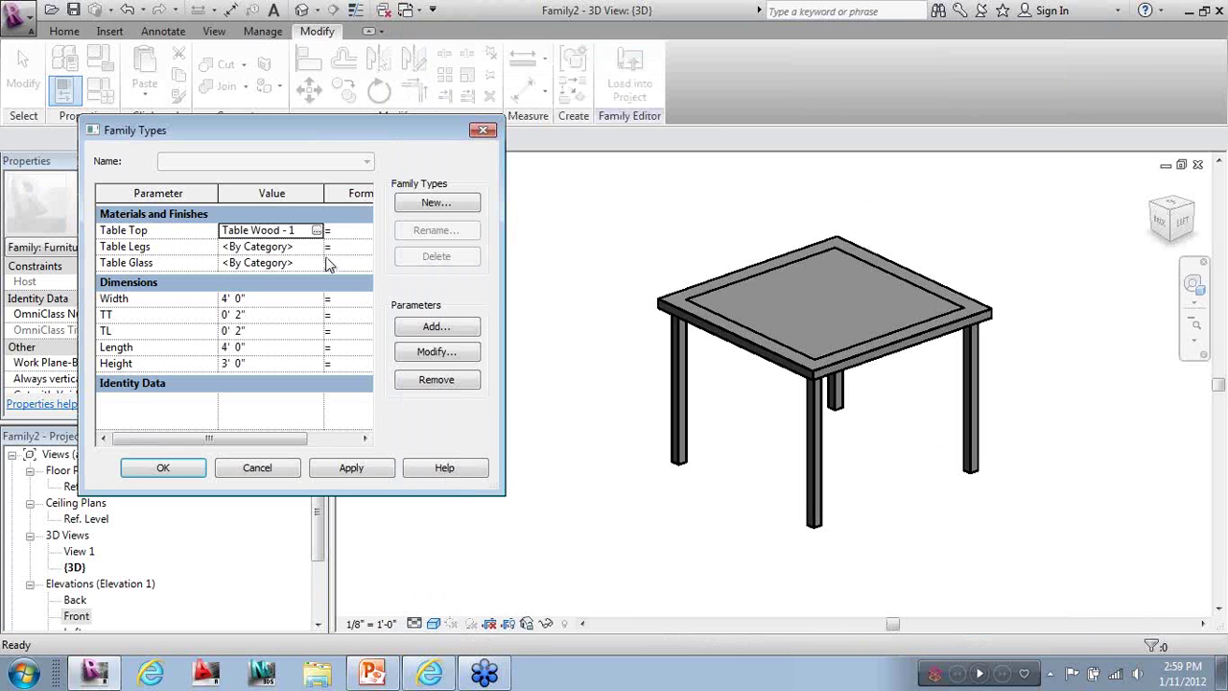
Set the Table Legs material to Table Wood - 1
left_click(320, 251)
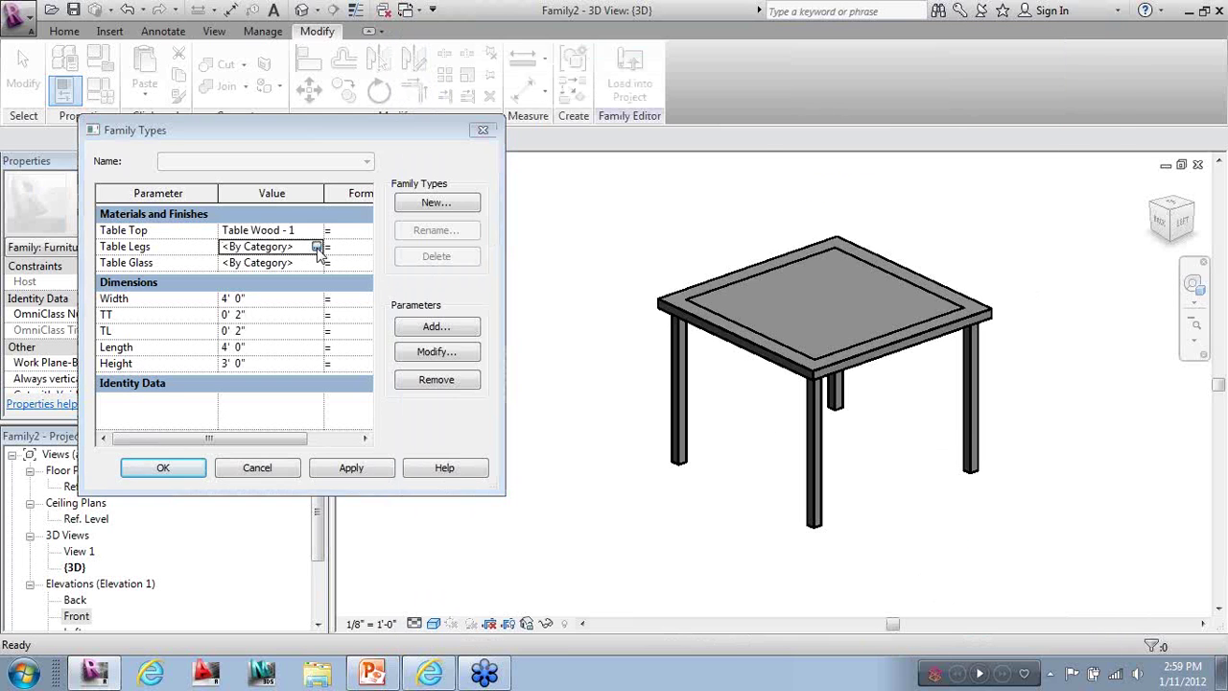
left_click(317, 247)
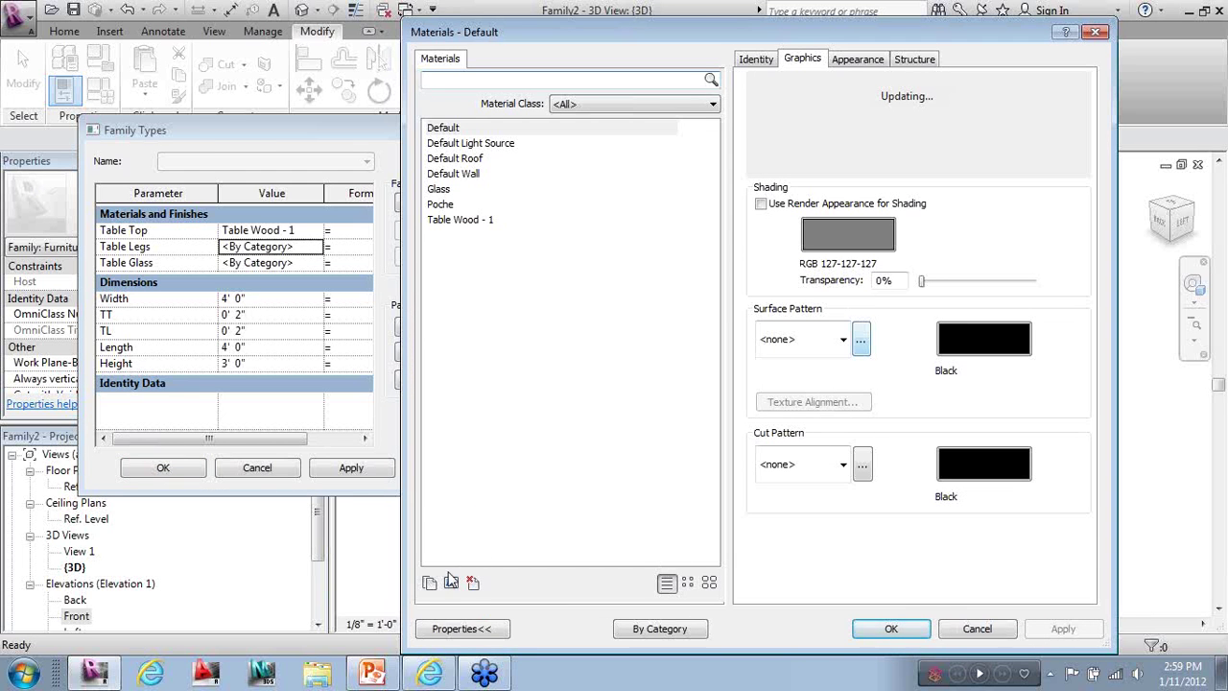
left_click(472, 220)
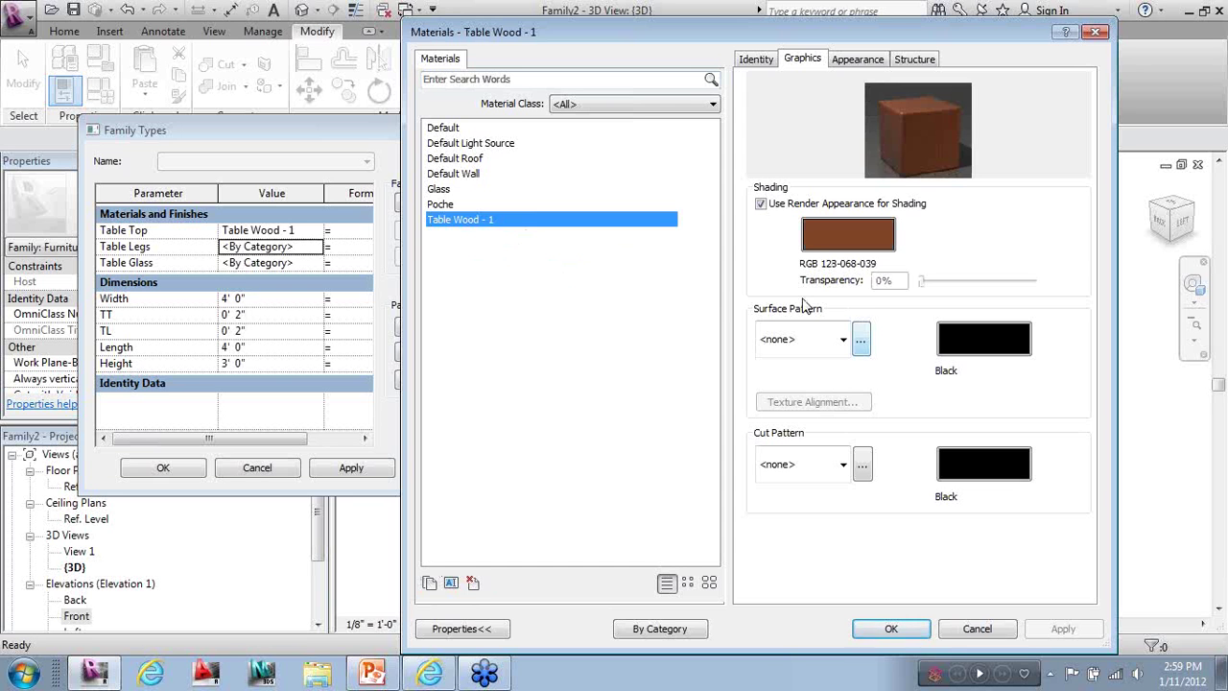
left_click(891, 628)
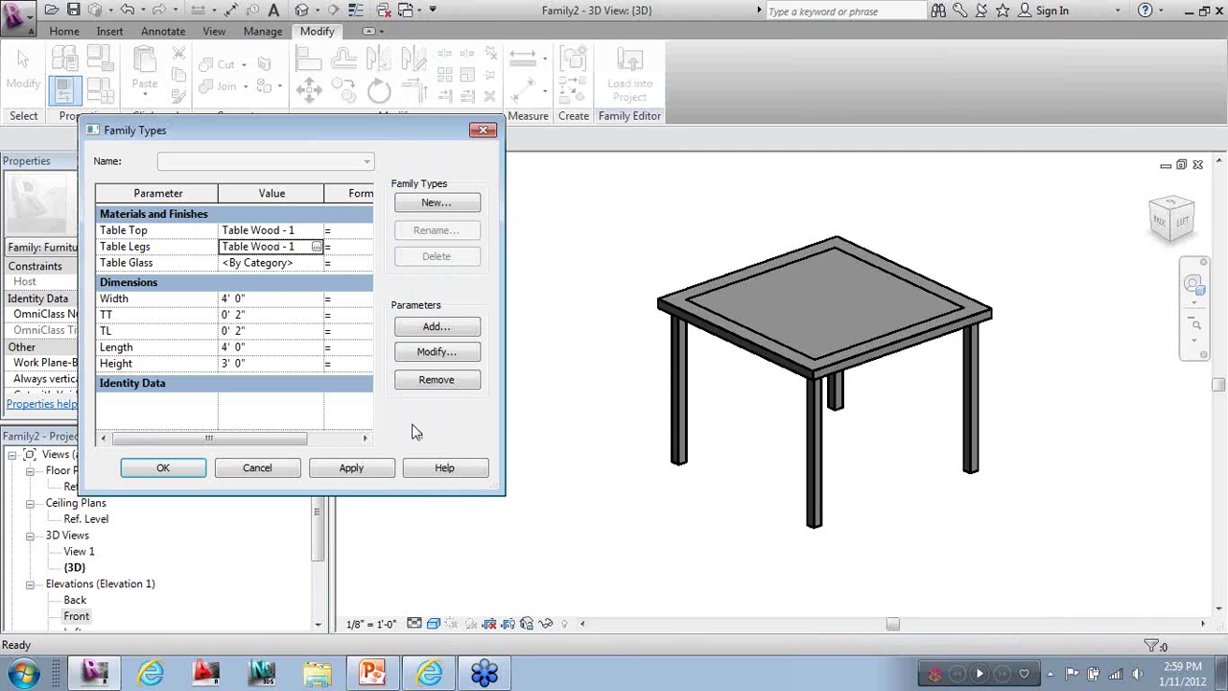
Set Table Glass to the Glass material, shaded with its render appearance, and apply
left_click(316, 263)
left_click(317, 263)
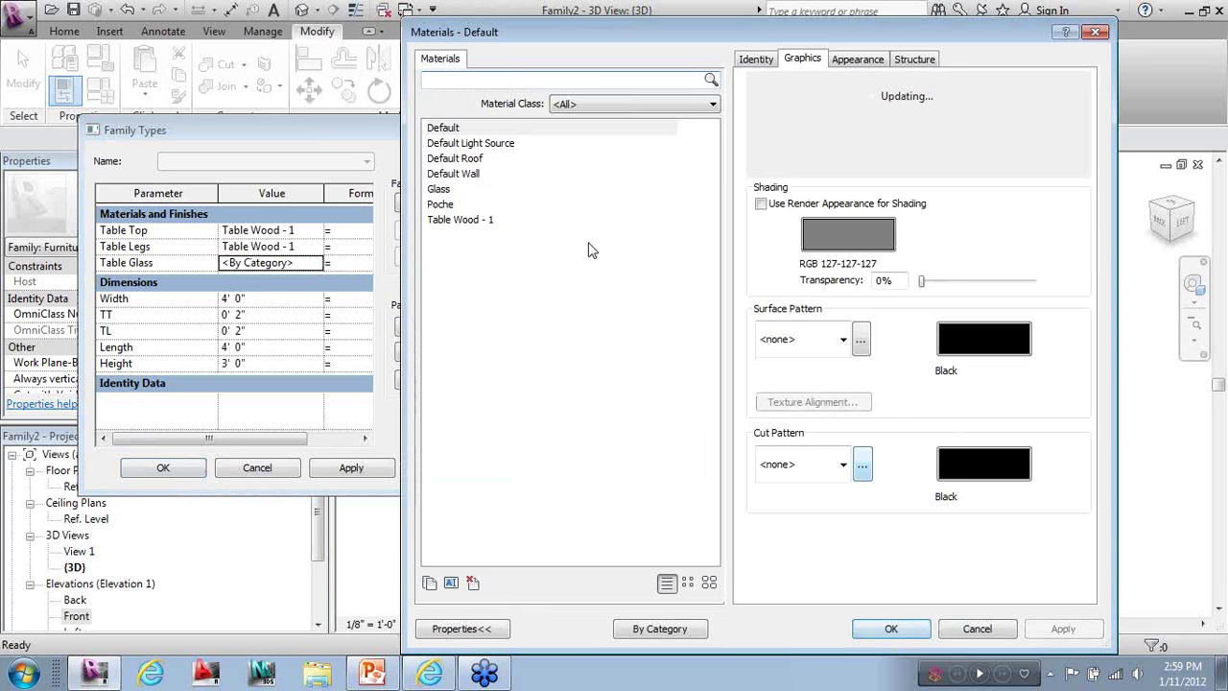
left_click(451, 189)
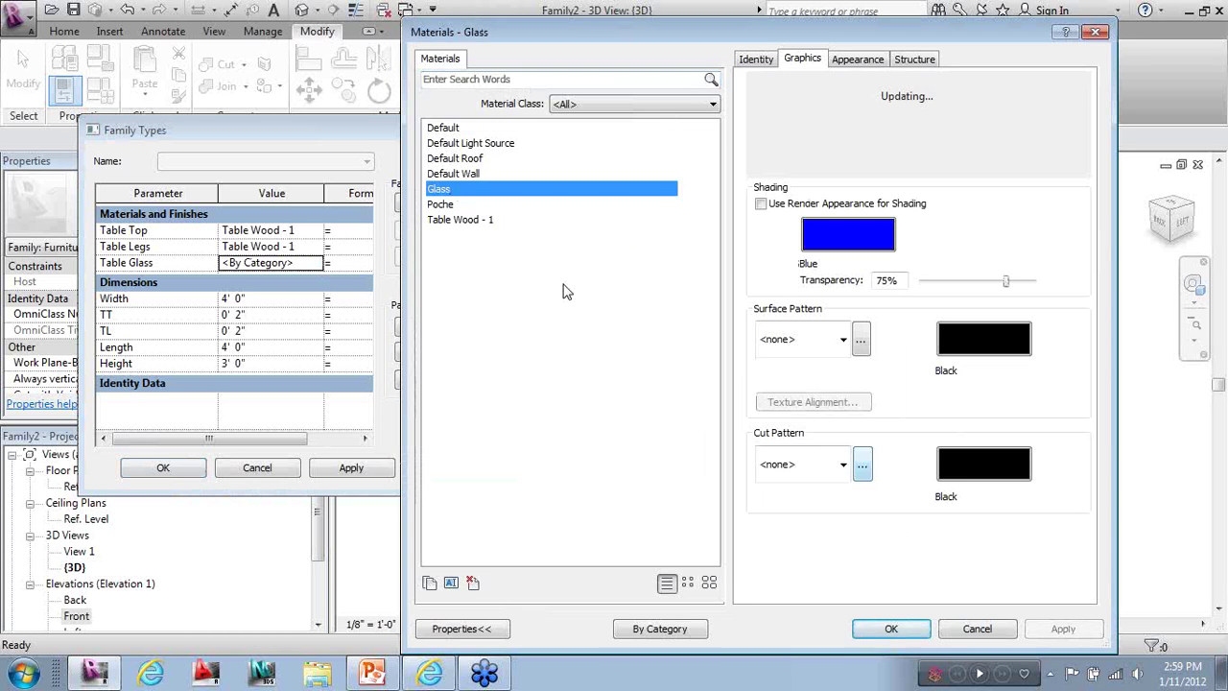
left_click(761, 203)
left_click(891, 629)
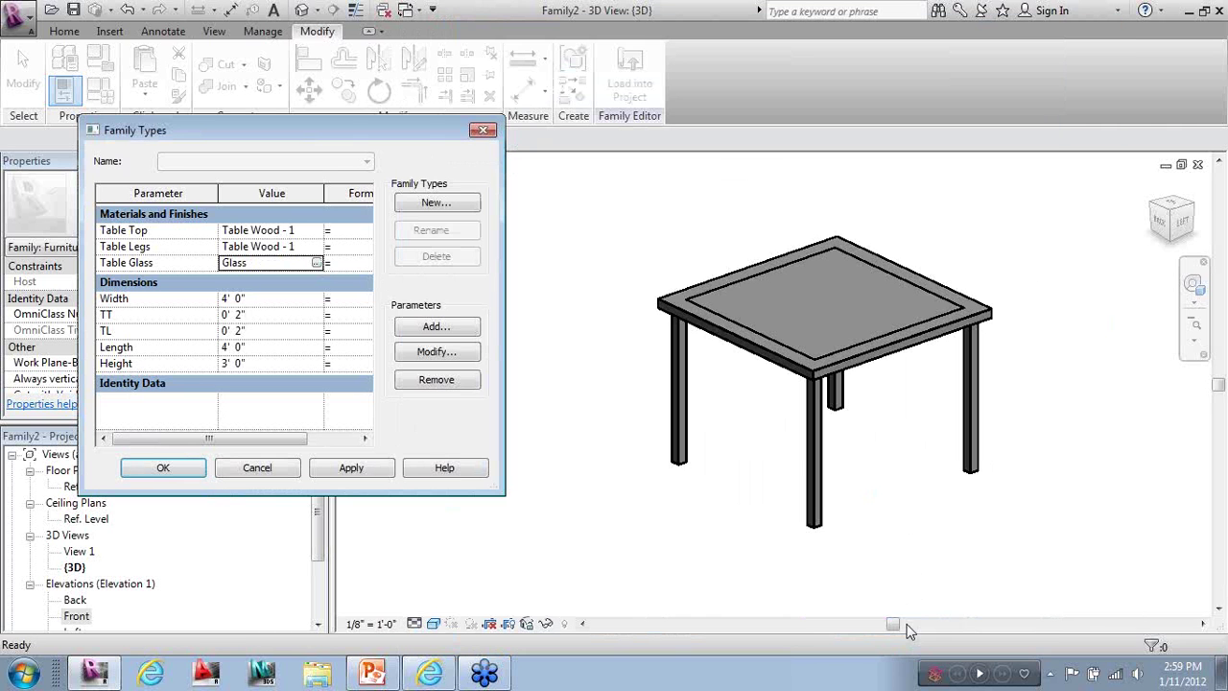
left_click(157, 470)
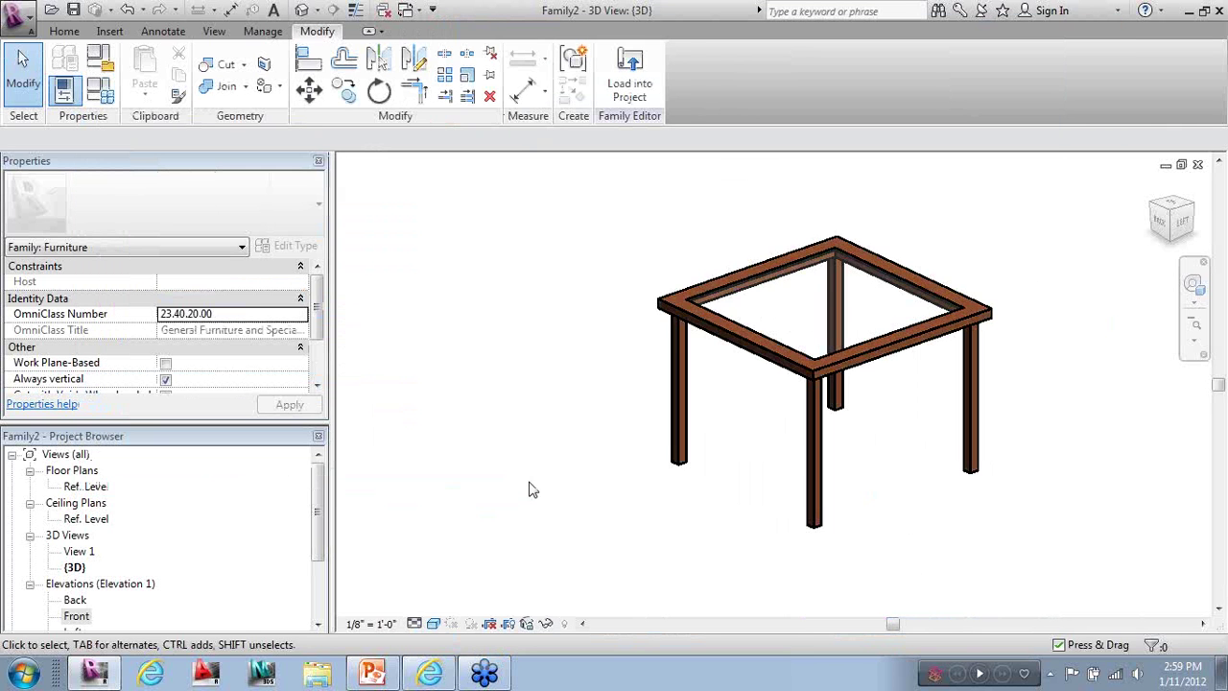
Zoom out and orbit to inspect the brown wood table with its glass panel
scroll(528, 505, "down", 2)
middle_click_drag(659, 534, 776, 496, "ctrl")
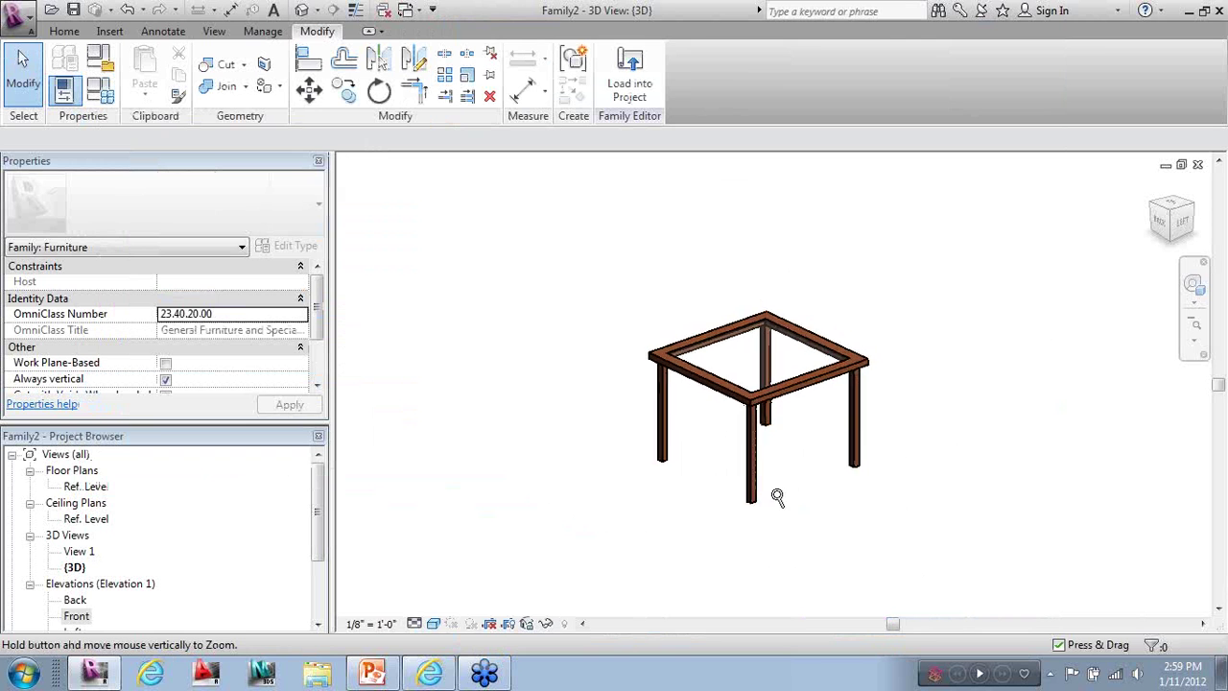
middle_click_drag(774, 447, 802, 563, "shift")
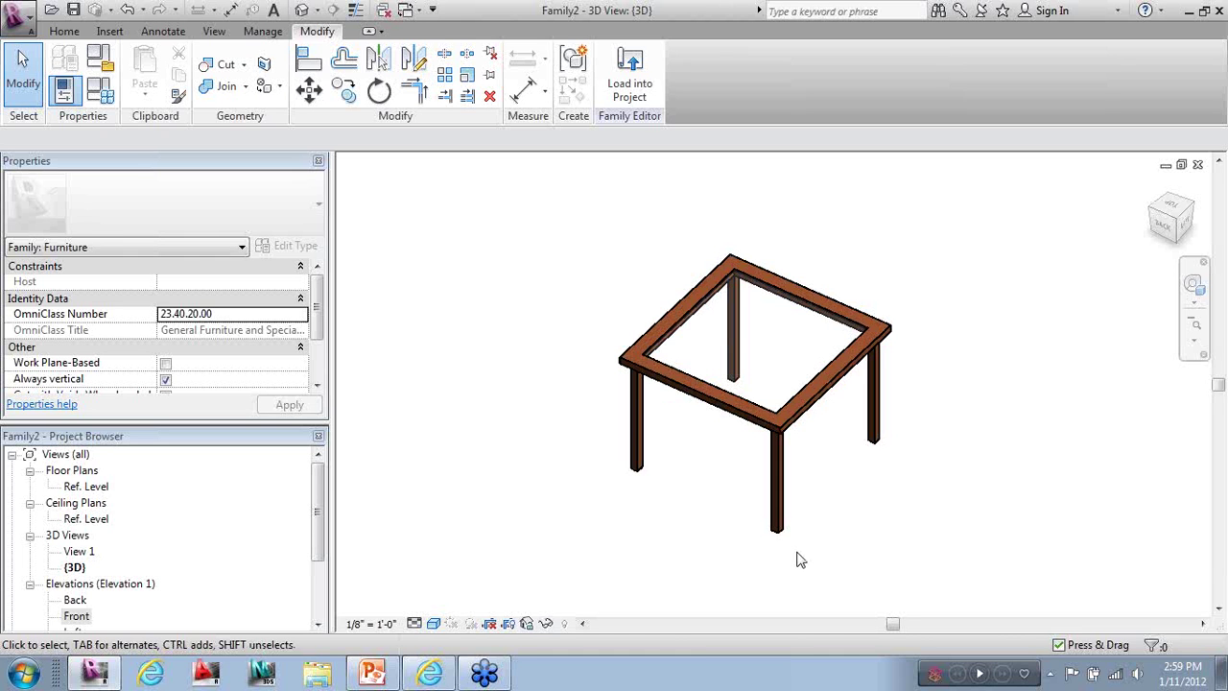
scroll(815, 537, "up", 2)
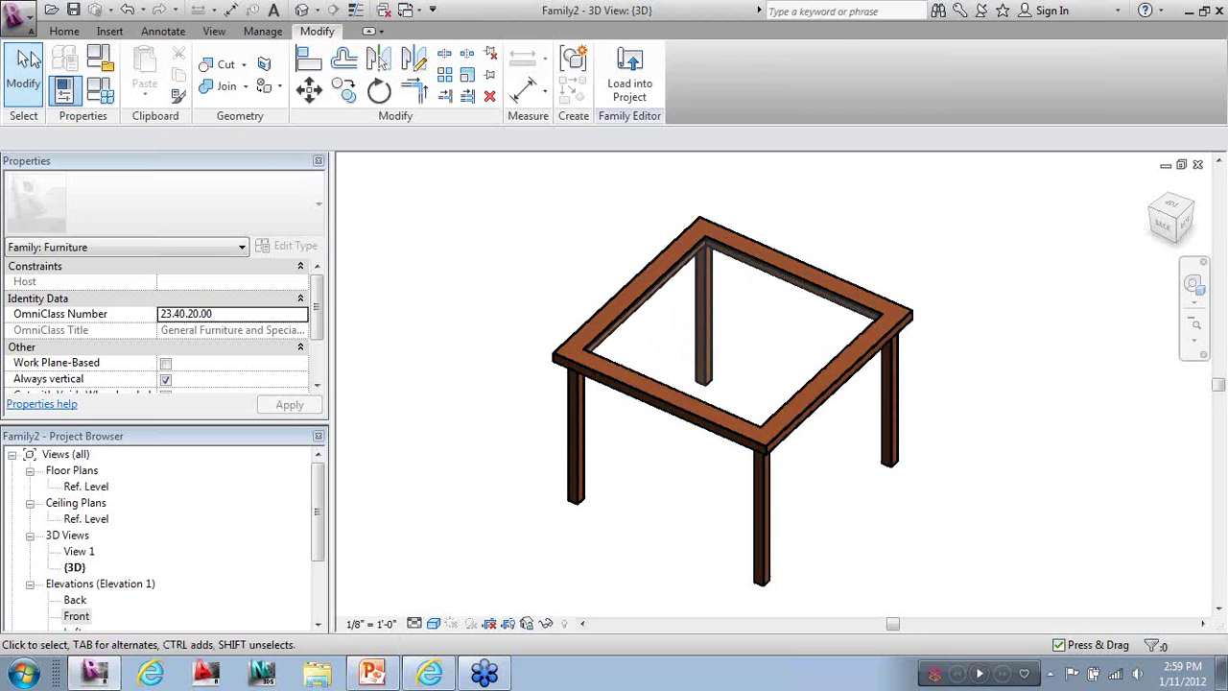
left_click(63, 32)
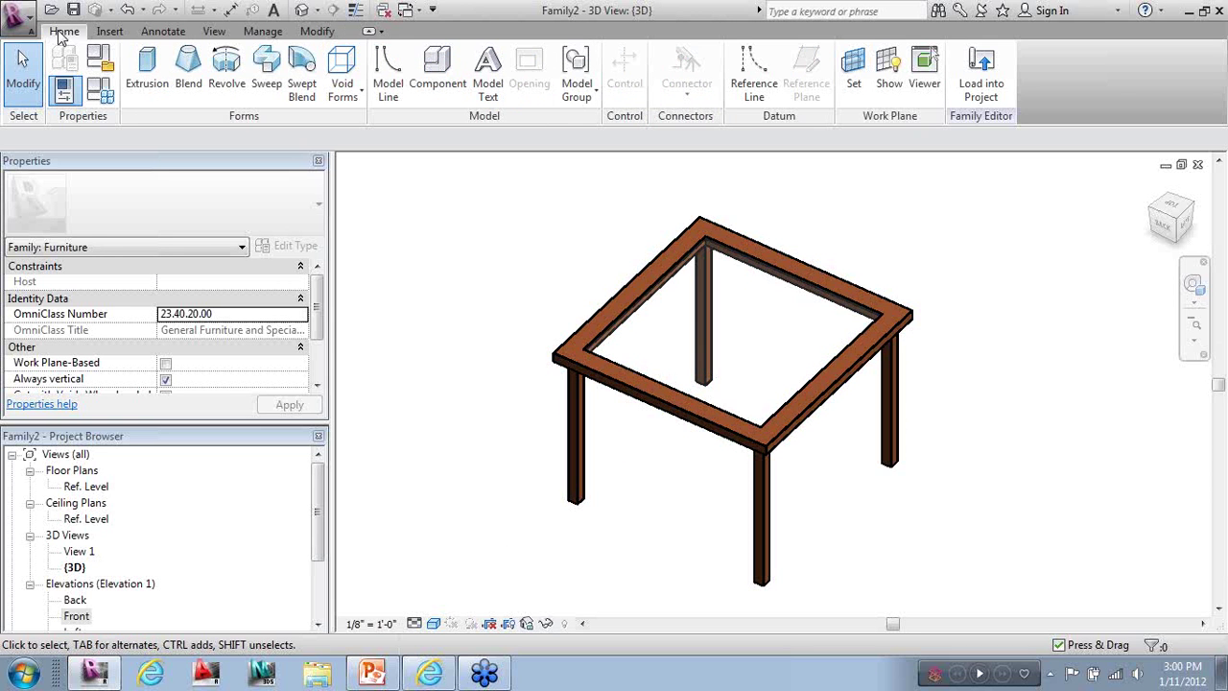
Create a sweep path from the front, left, back and right top edges of the frame
left_click(266, 71)
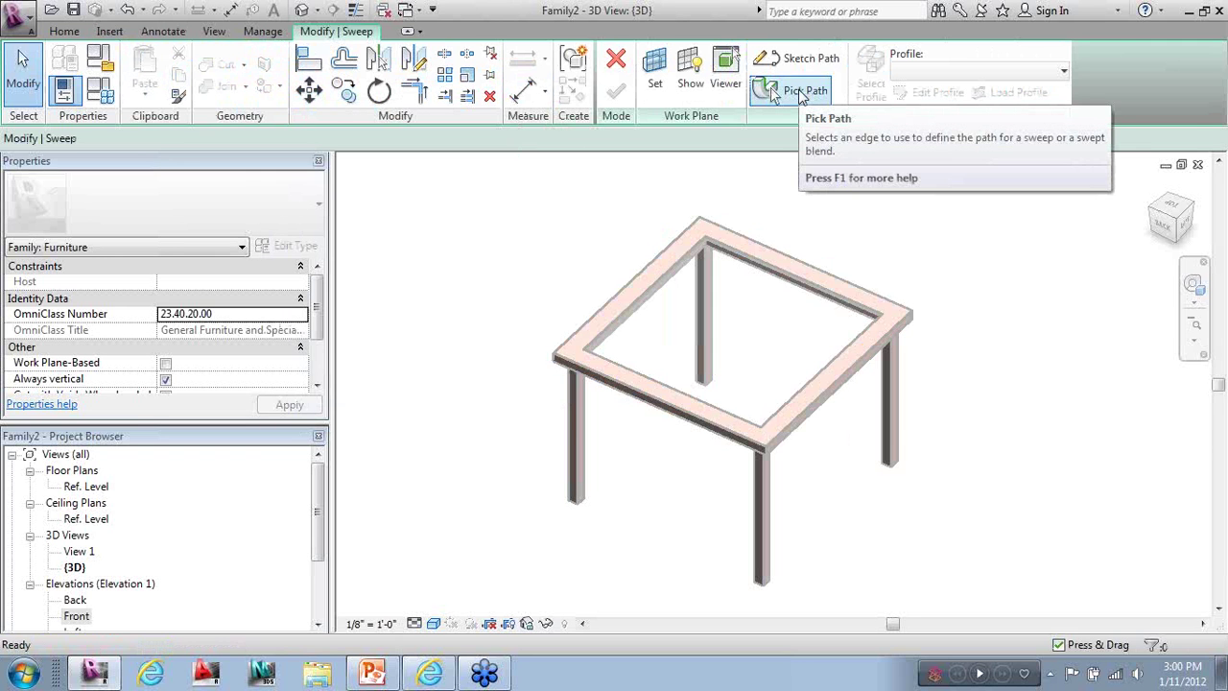
left_click(800, 92)
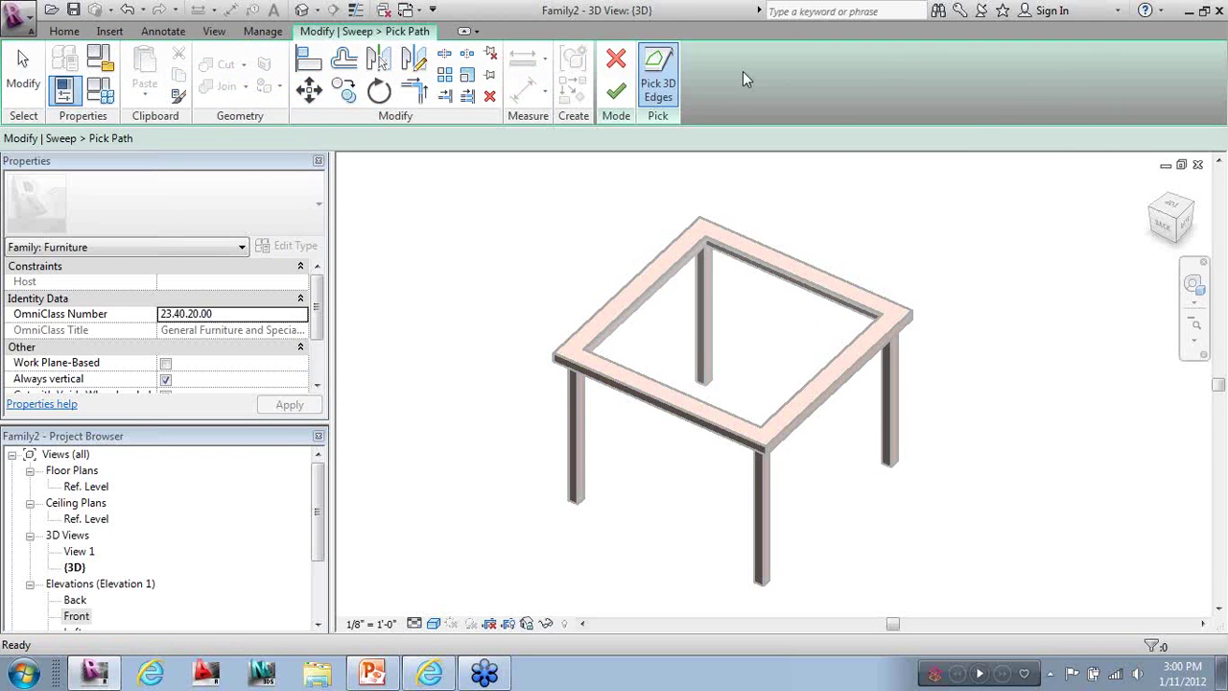
left_click(614, 375)
left_click(584, 334)
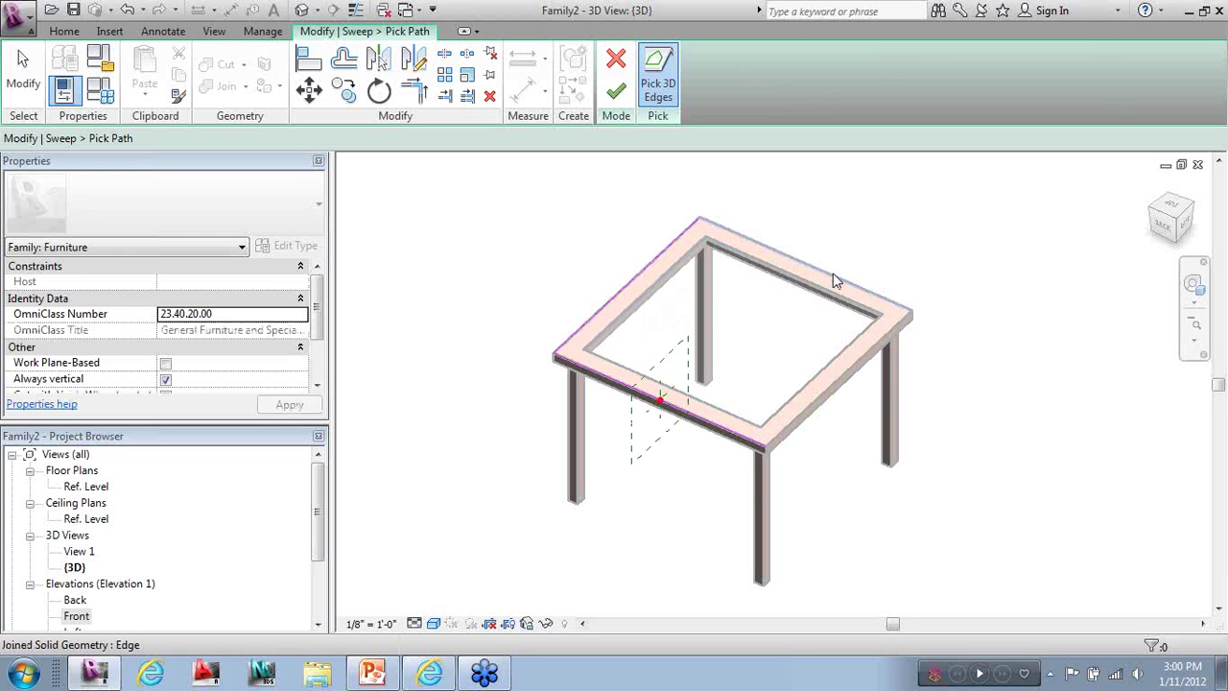
left_click(883, 311)
left_click(889, 332)
scroll(753, 418, "up", 2)
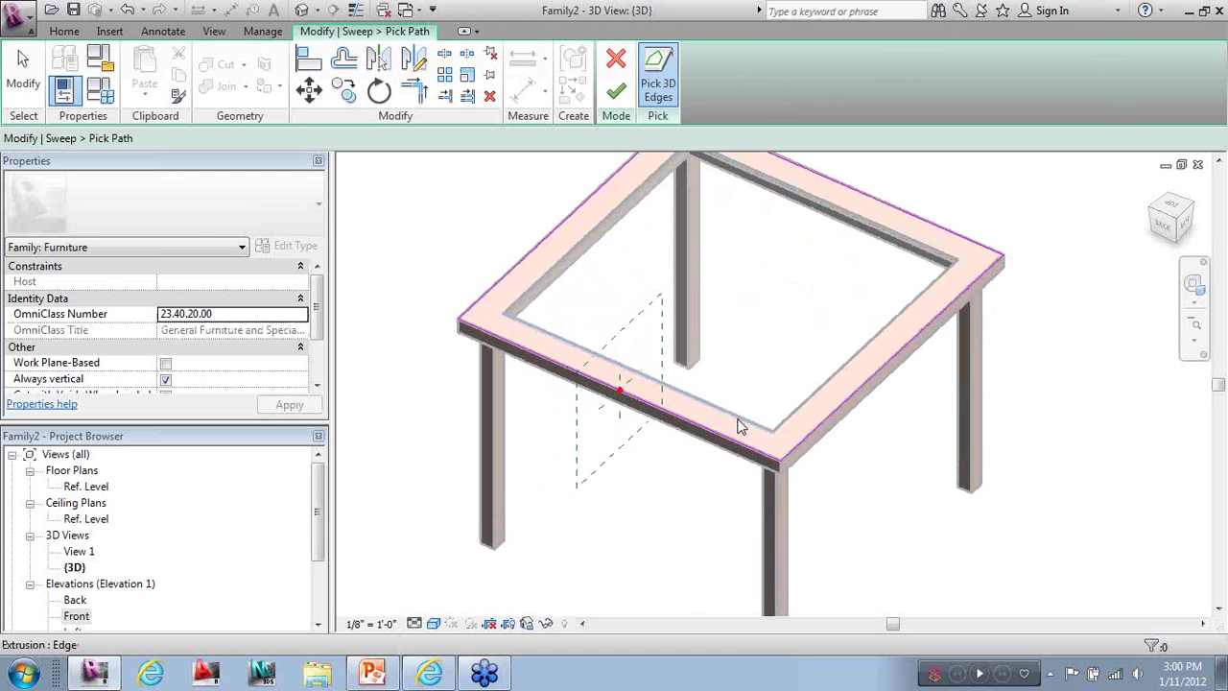
middle_click_drag(725, 530, 647, 496, "shift")
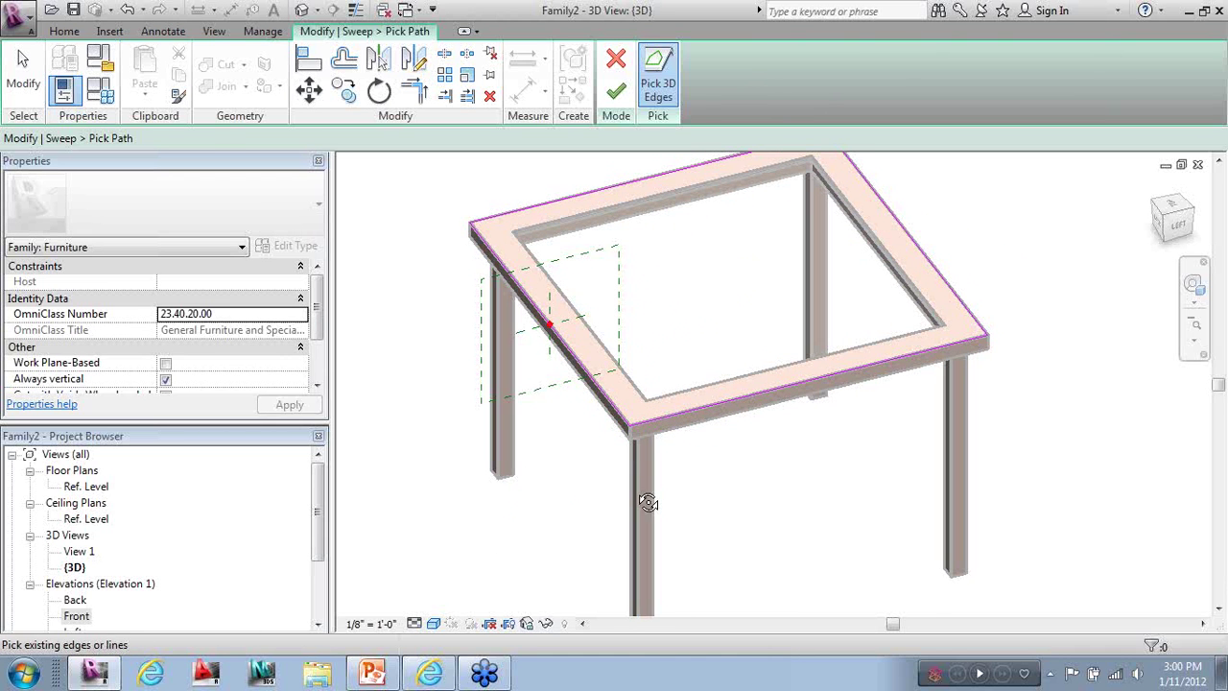
left_click(618, 92)
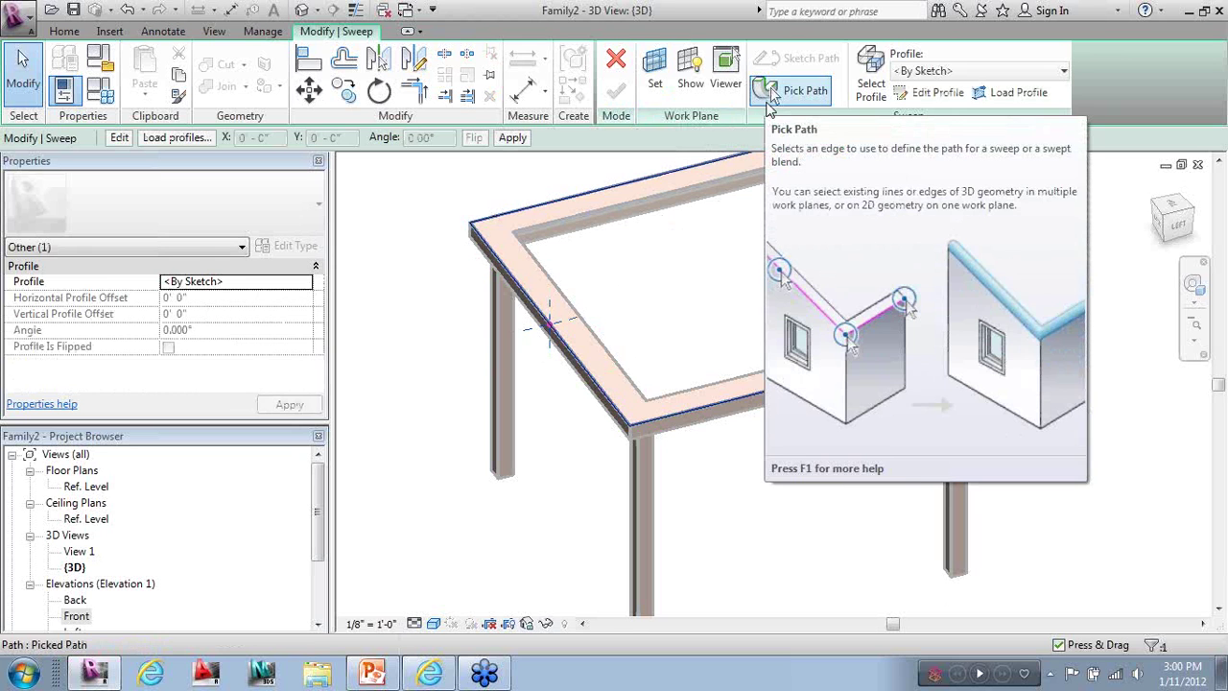
Sketch a closed rectangular profile, about 3 1/4" tall, at the frame's corner edge
left_click(929, 92)
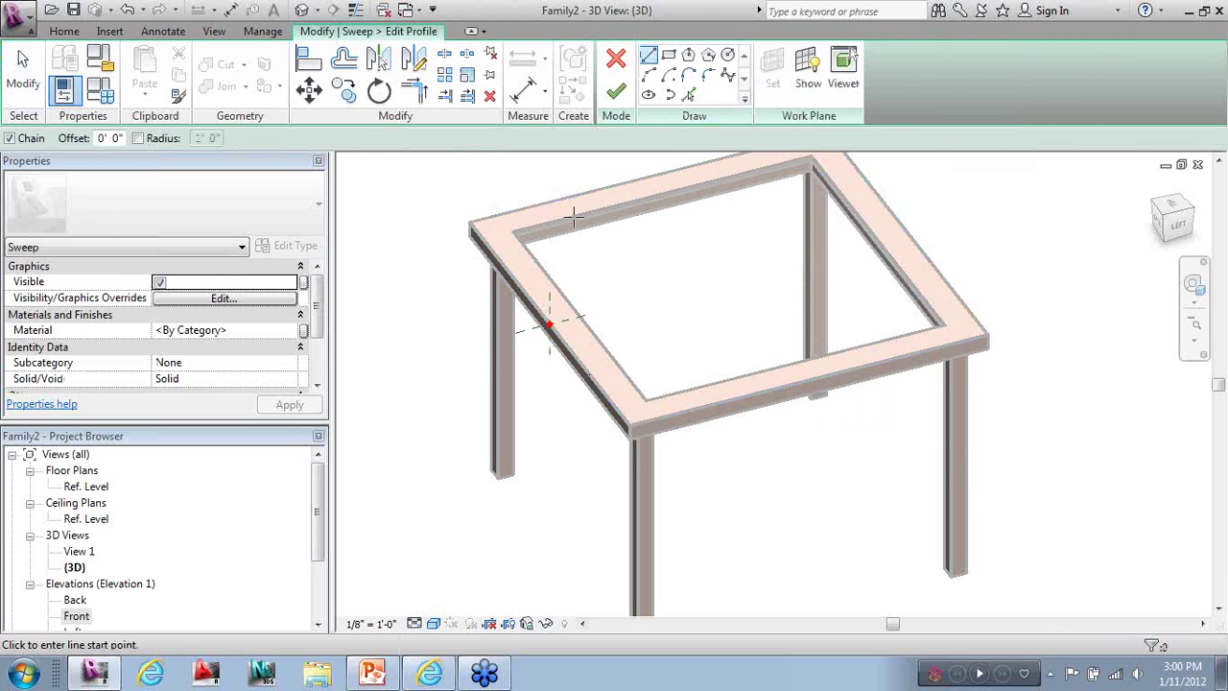
scroll(548, 324, "up", 8)
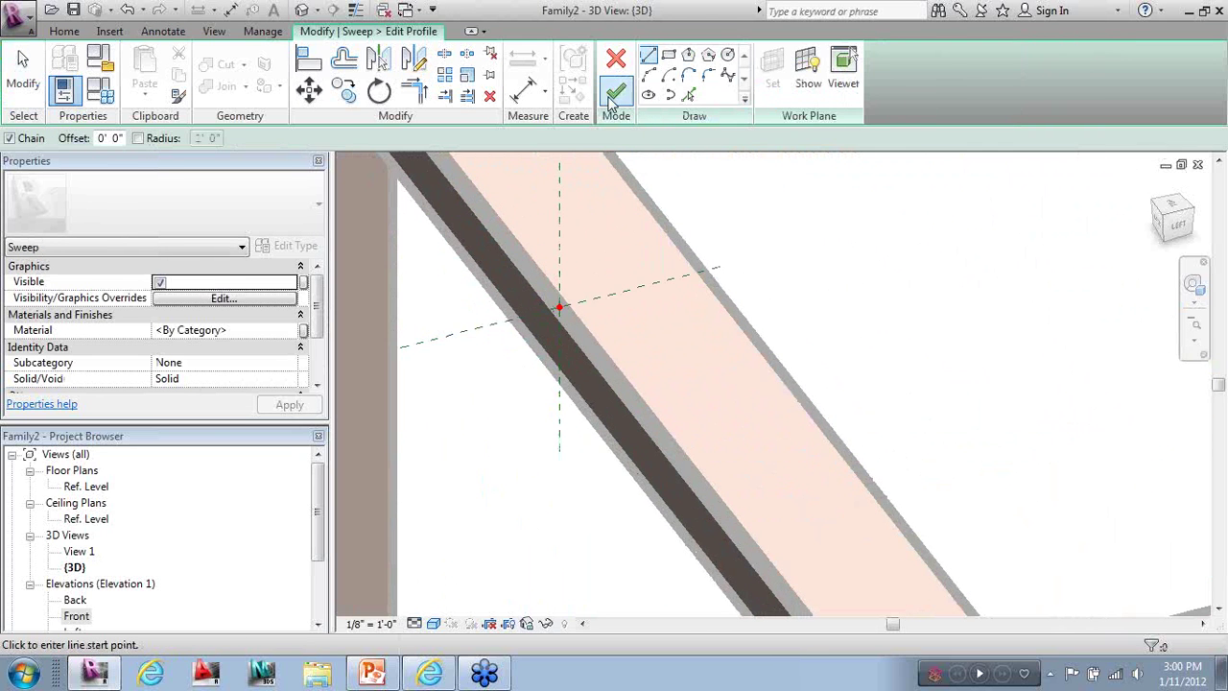
scroll(559, 307, "up", 1)
left_click(557, 314)
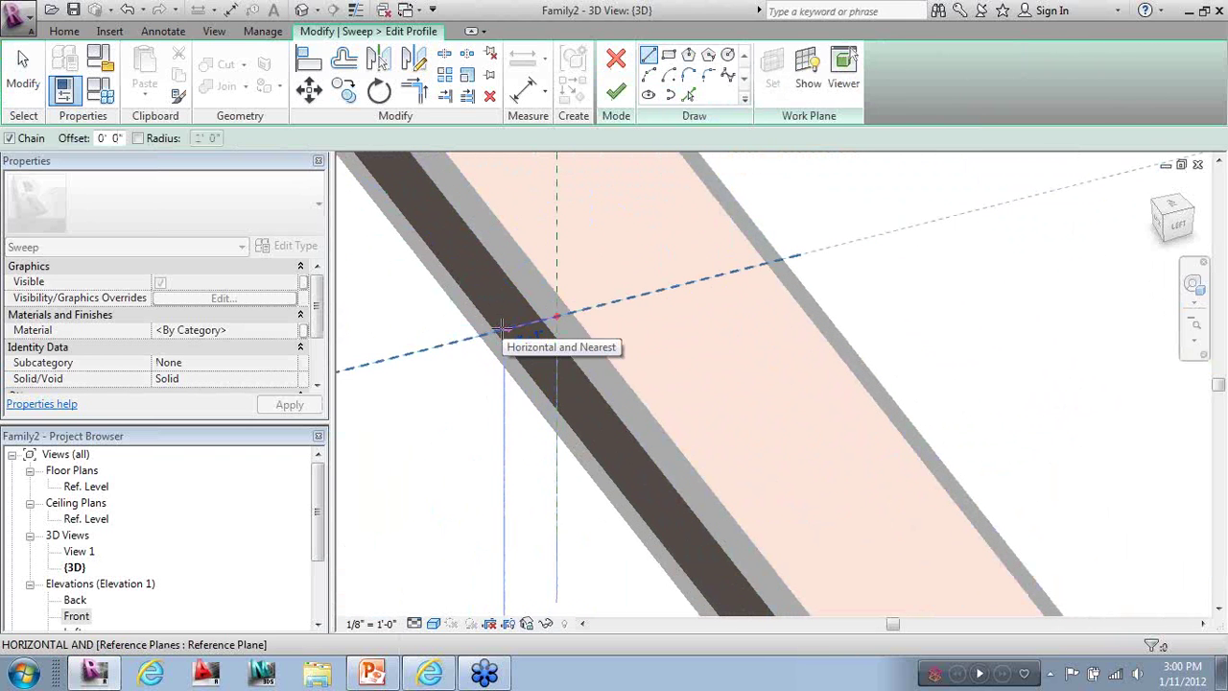
type("1")
key("Return")
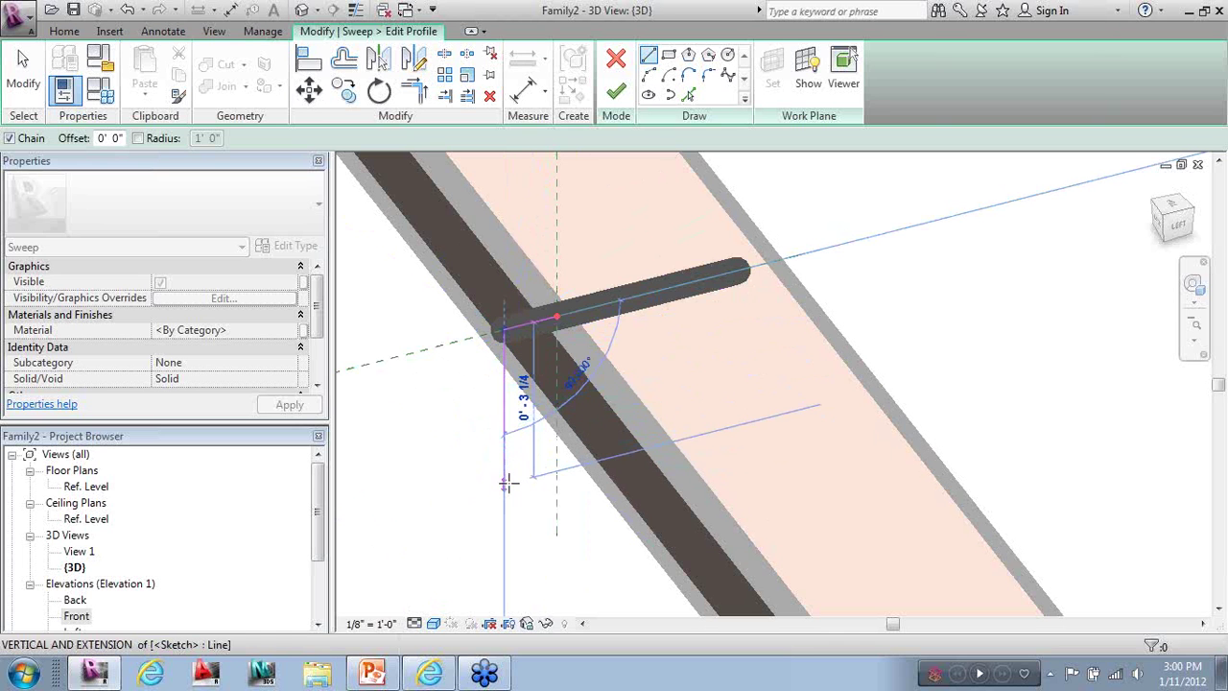
left_click(503, 484)
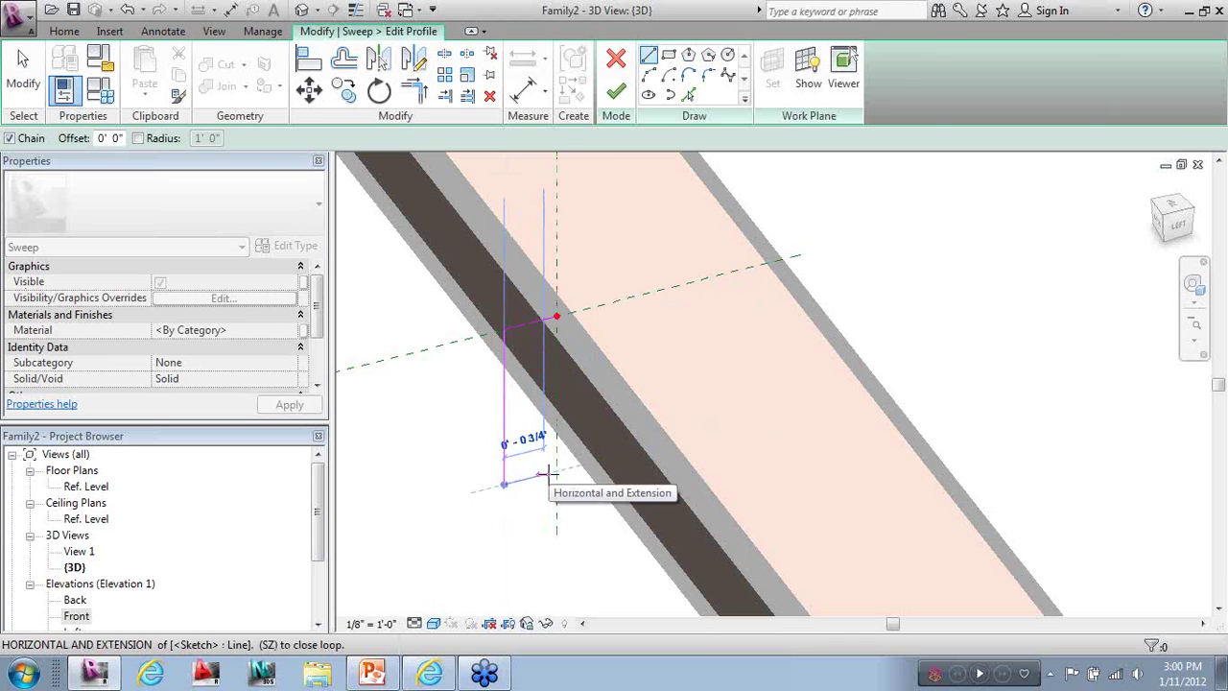
left_click(549, 470)
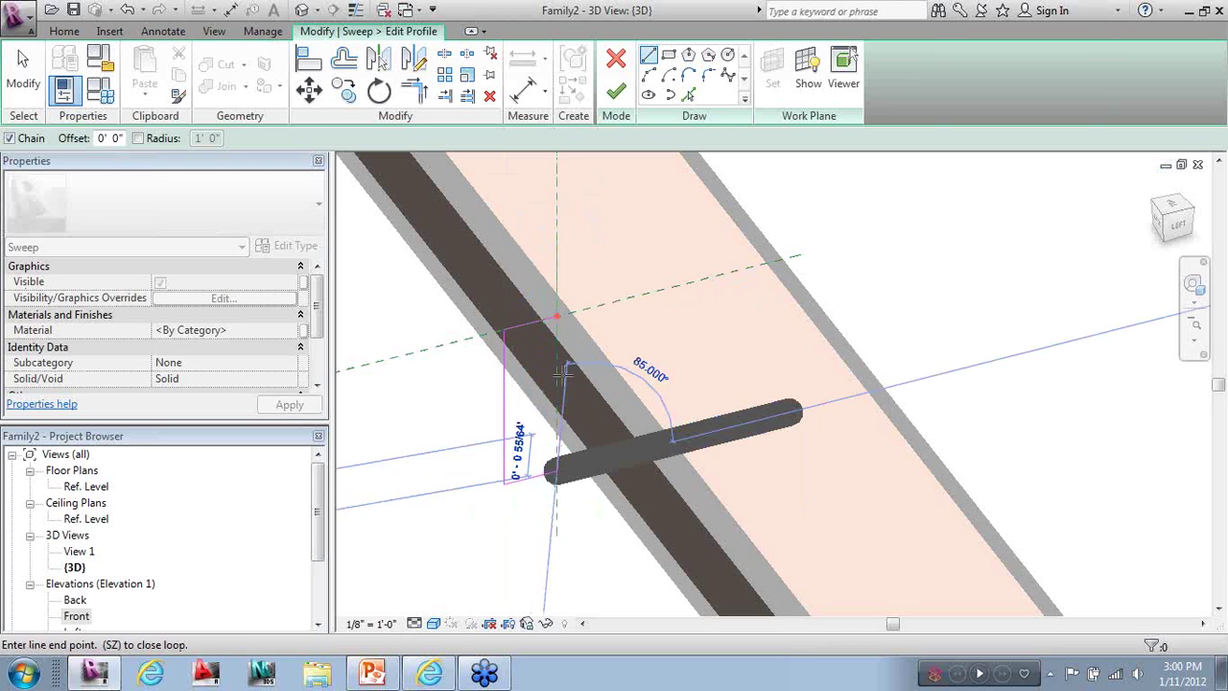
left_click(557, 318)
left_click(25, 80)
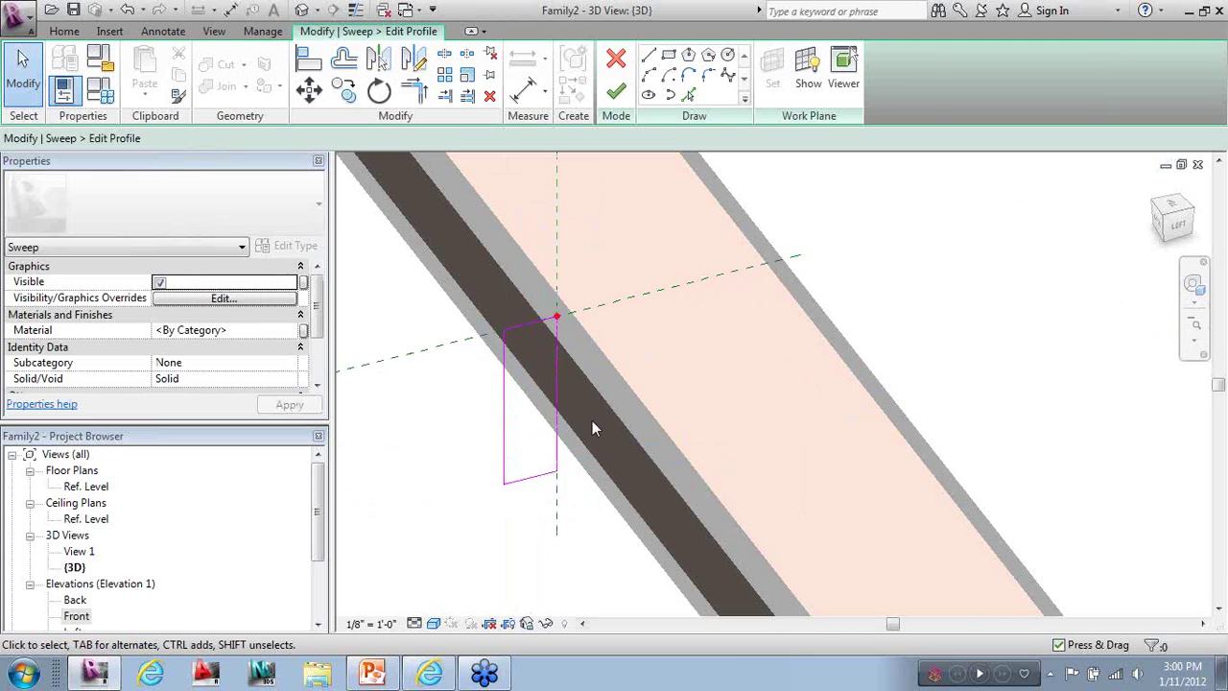
Orbit around the frame corner to check the sketched profile from above
middle_click_drag(592, 428, 759, 359, "shift")
scroll(762, 383, "down", 3)
scroll(769, 413, "up", 3)
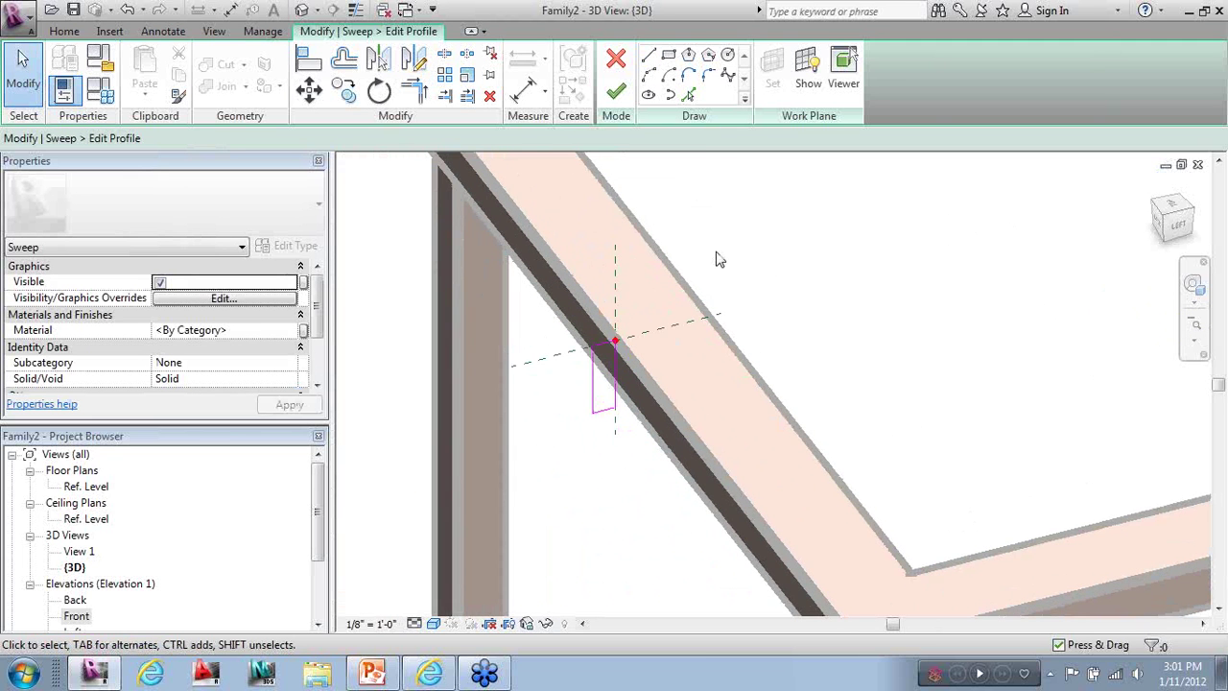
middle_click_drag(850, 534, 811, 401, "shift")
middle_click_drag(940, 294, 767, 397, "shift")
scroll(764, 403, "up", 2)
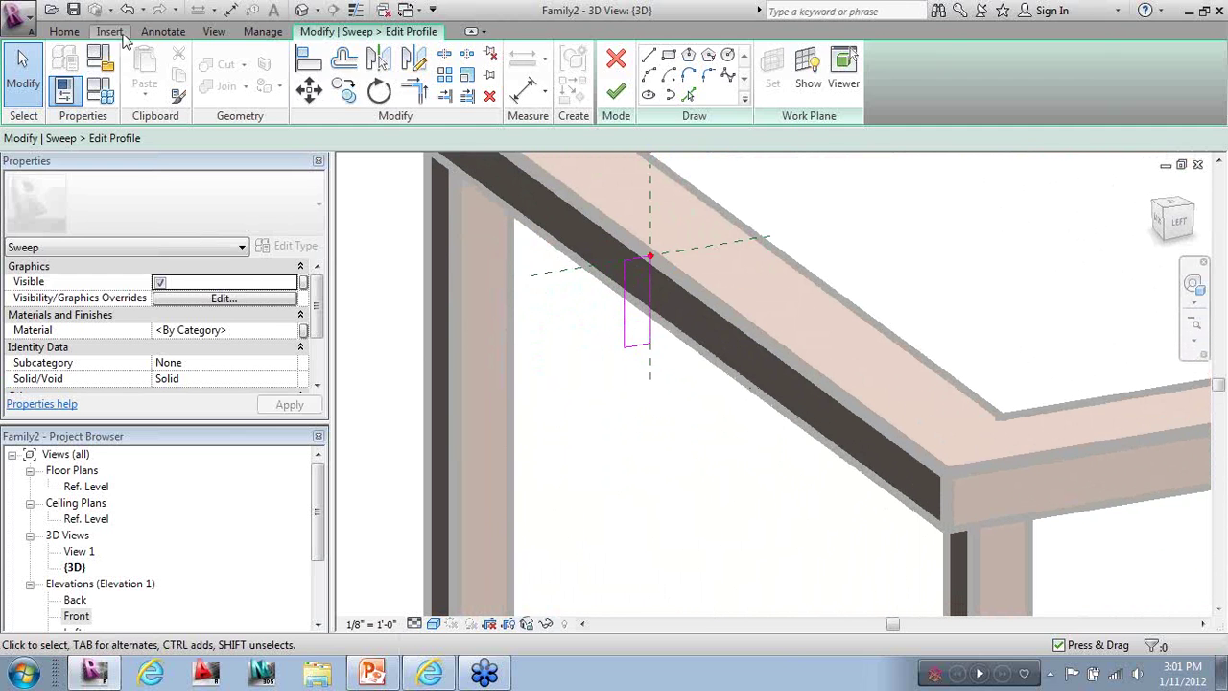
left_click(163, 31)
Place an aligned dimension on the profile's 3 1/4-inch height and select it
left_click(84, 85)
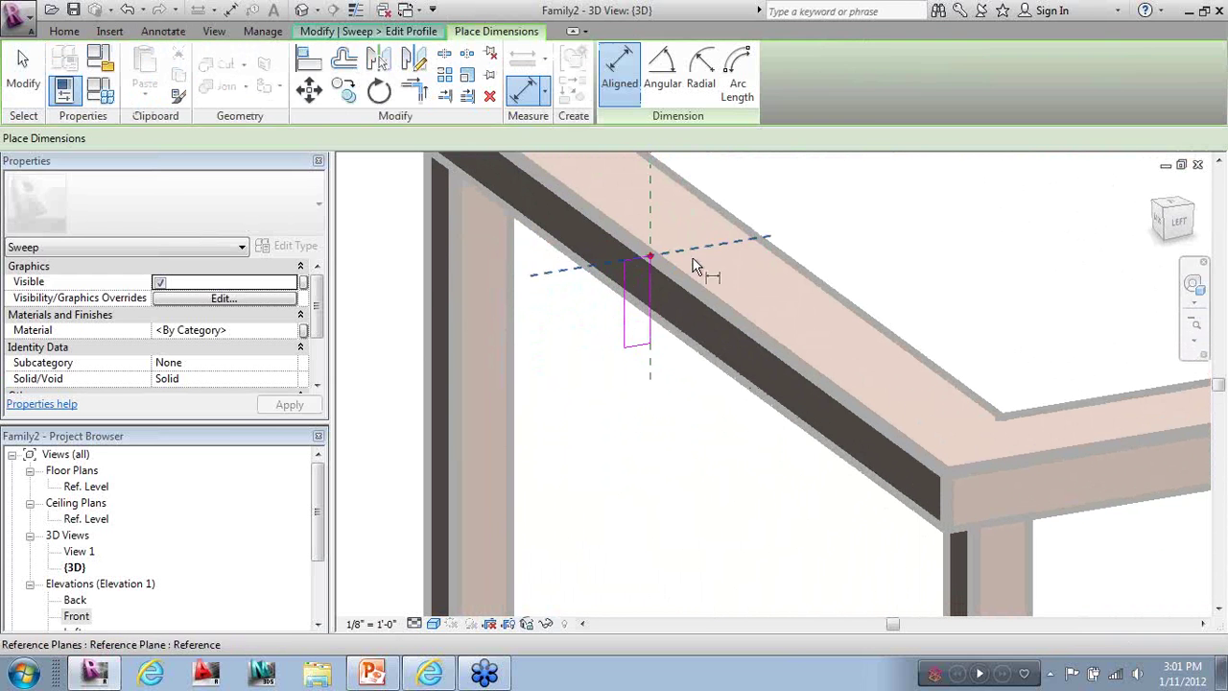
left_click(643, 353)
scroll(592, 425, "down", 5)
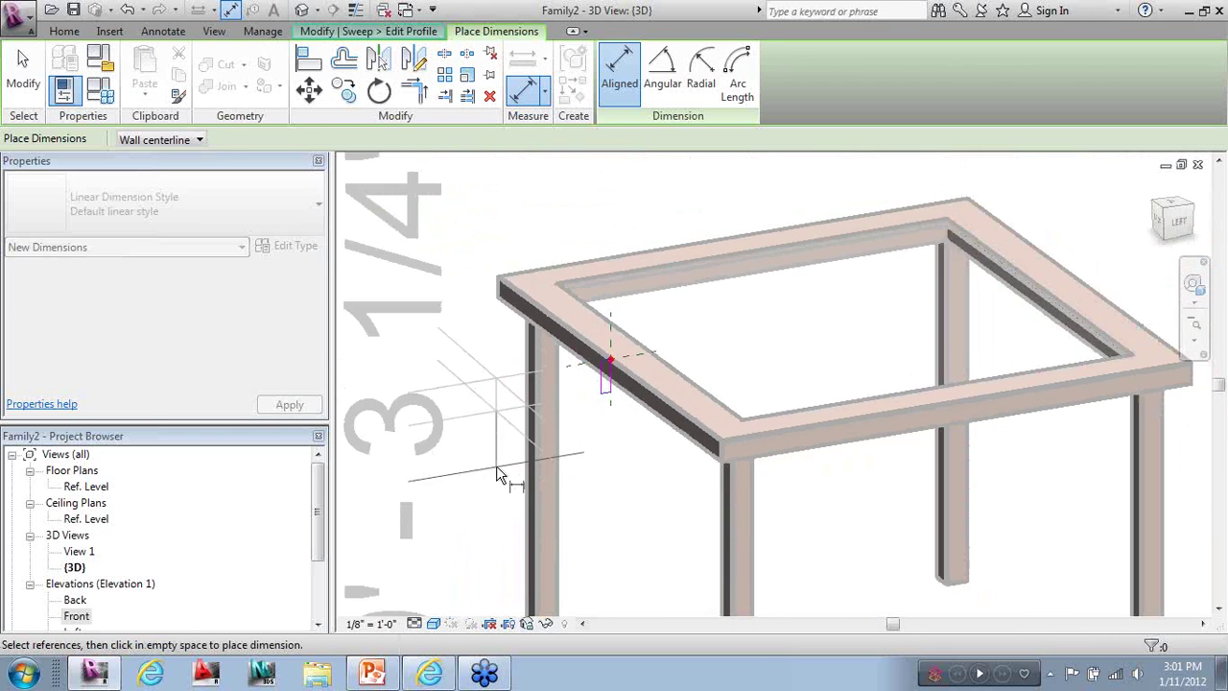
key("Escape")
key("Escape")
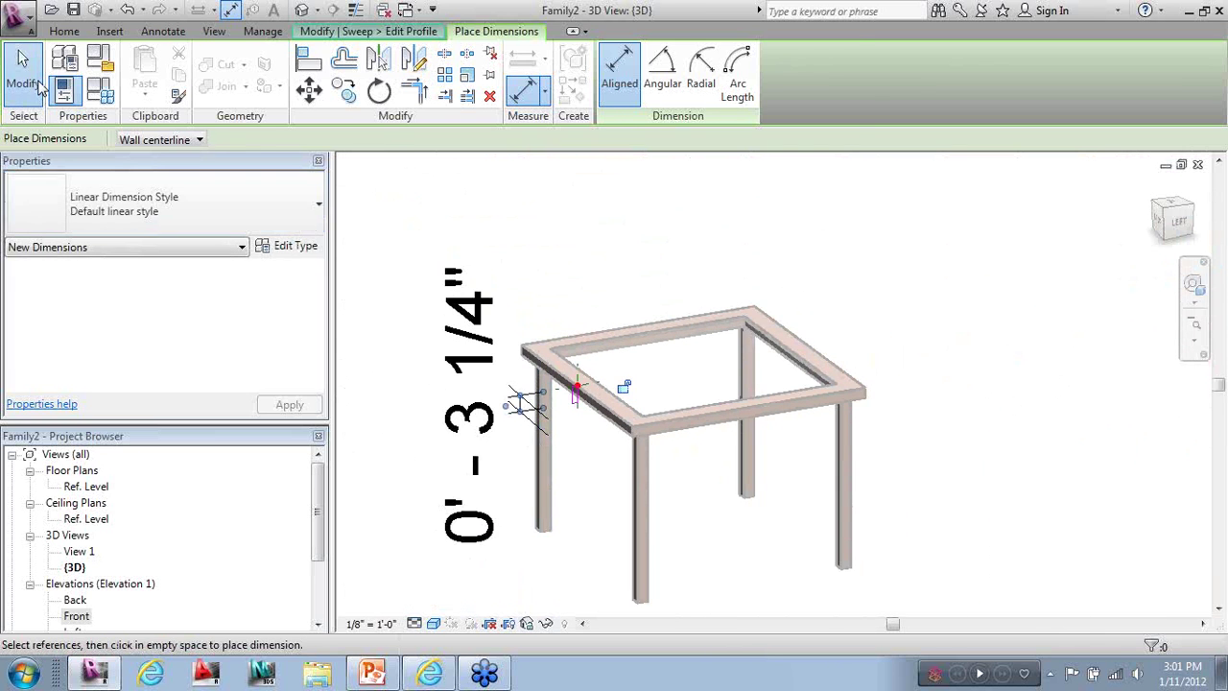
scroll(564, 319, "up", 1)
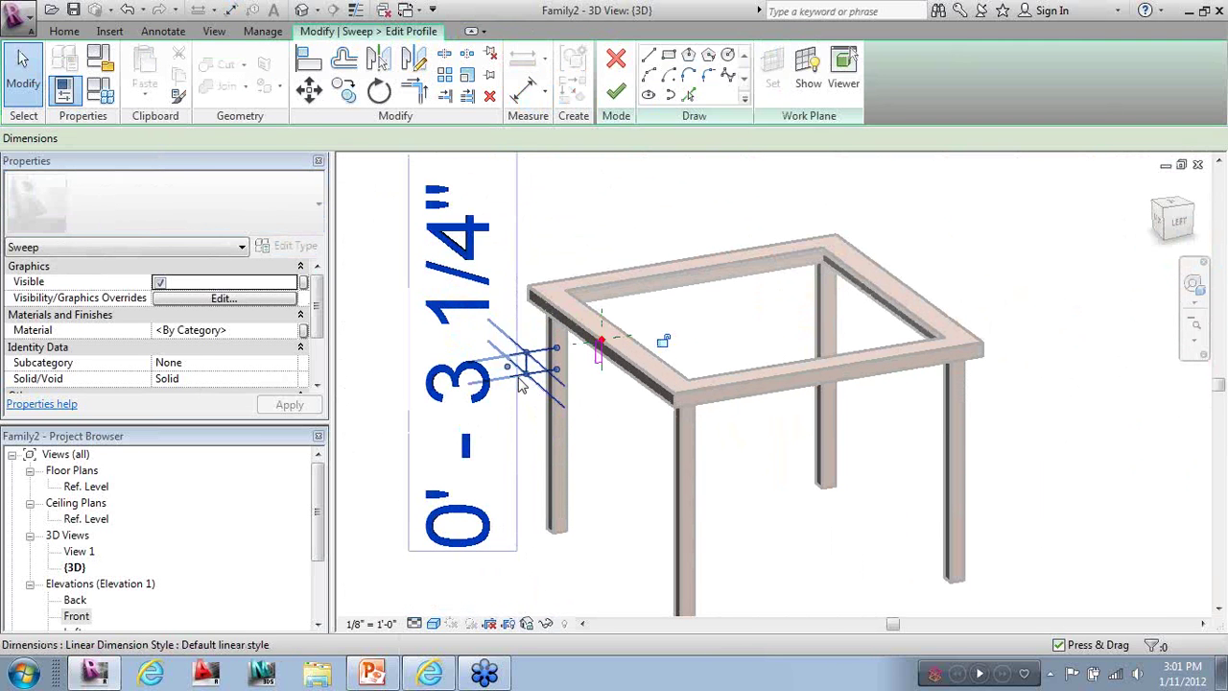
left_click(554, 403)
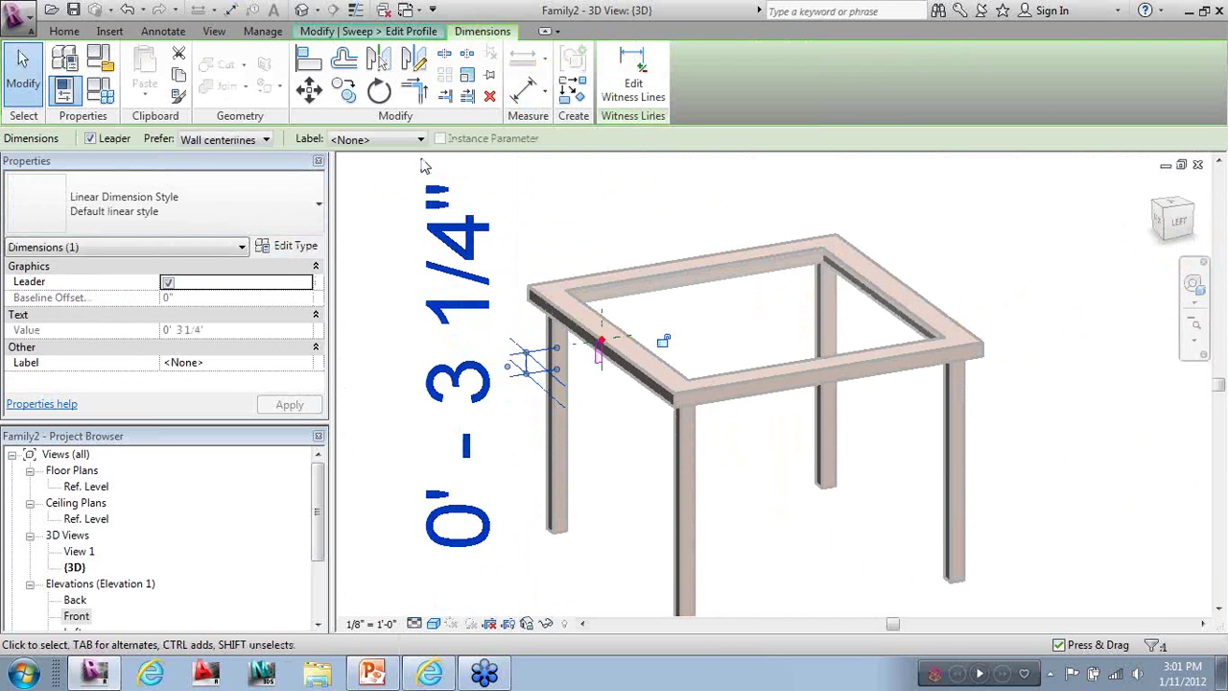
Label the height dimension with a new parameter named Table Edge
left_click(376, 141)
left_click(365, 172)
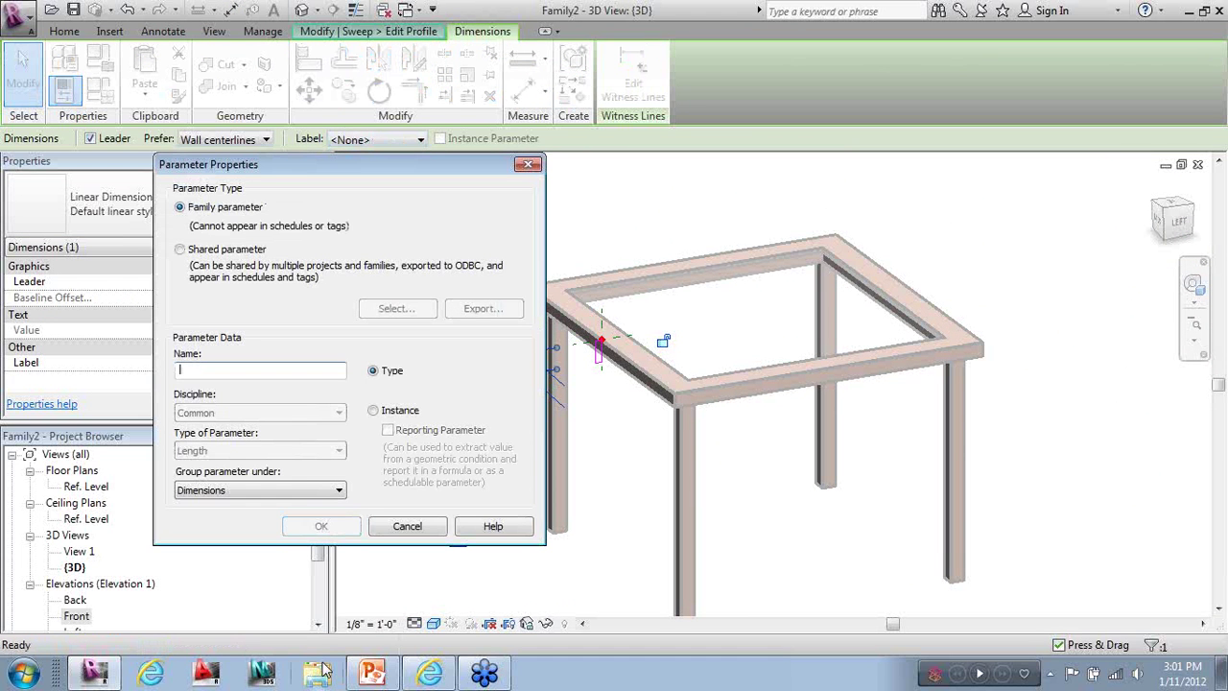
type("Ed")
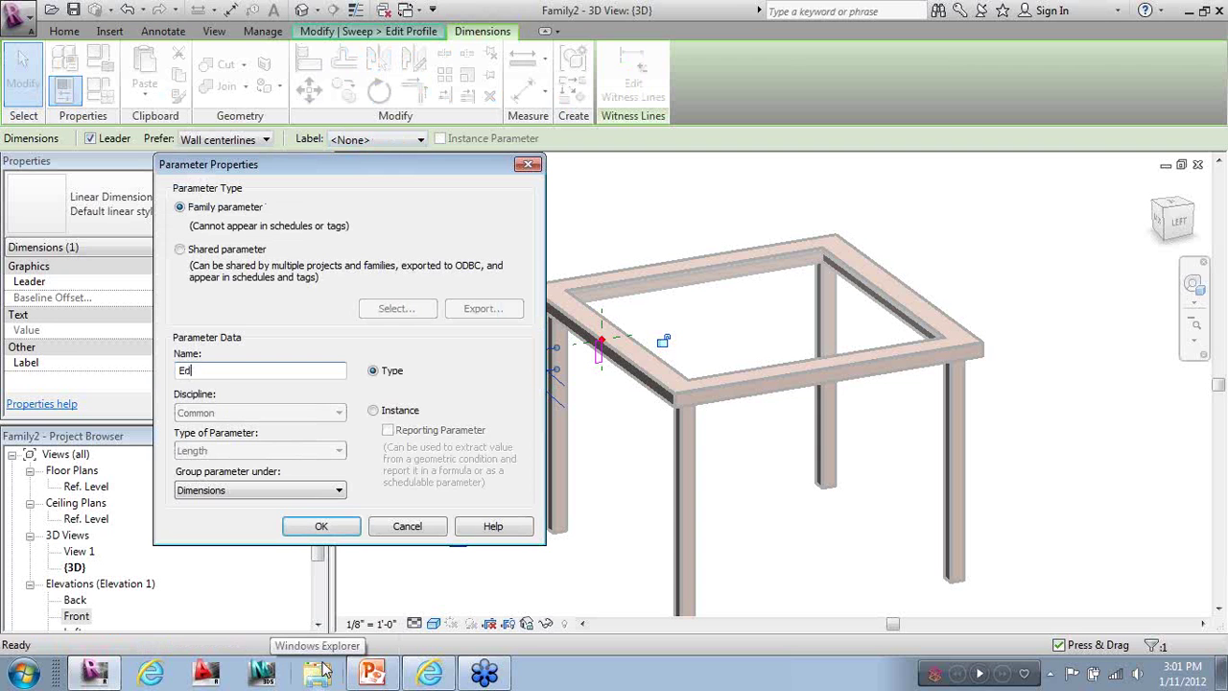
key("BackSpace")
key("BackSpace")
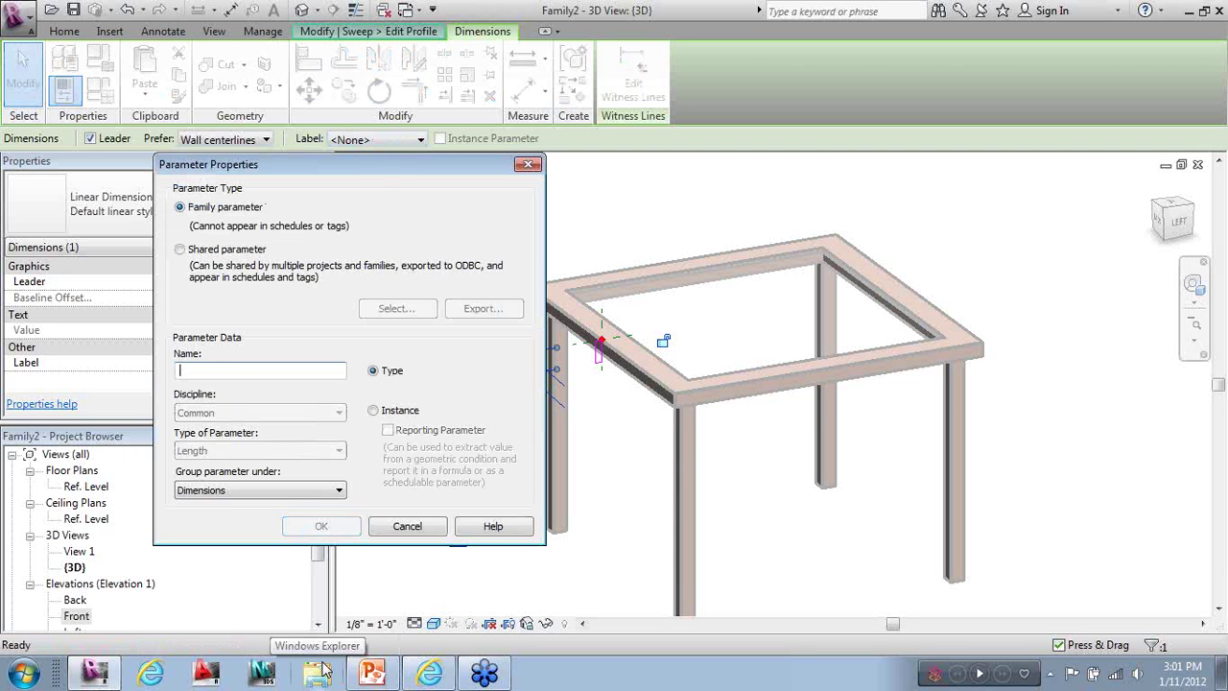
type("Table E")
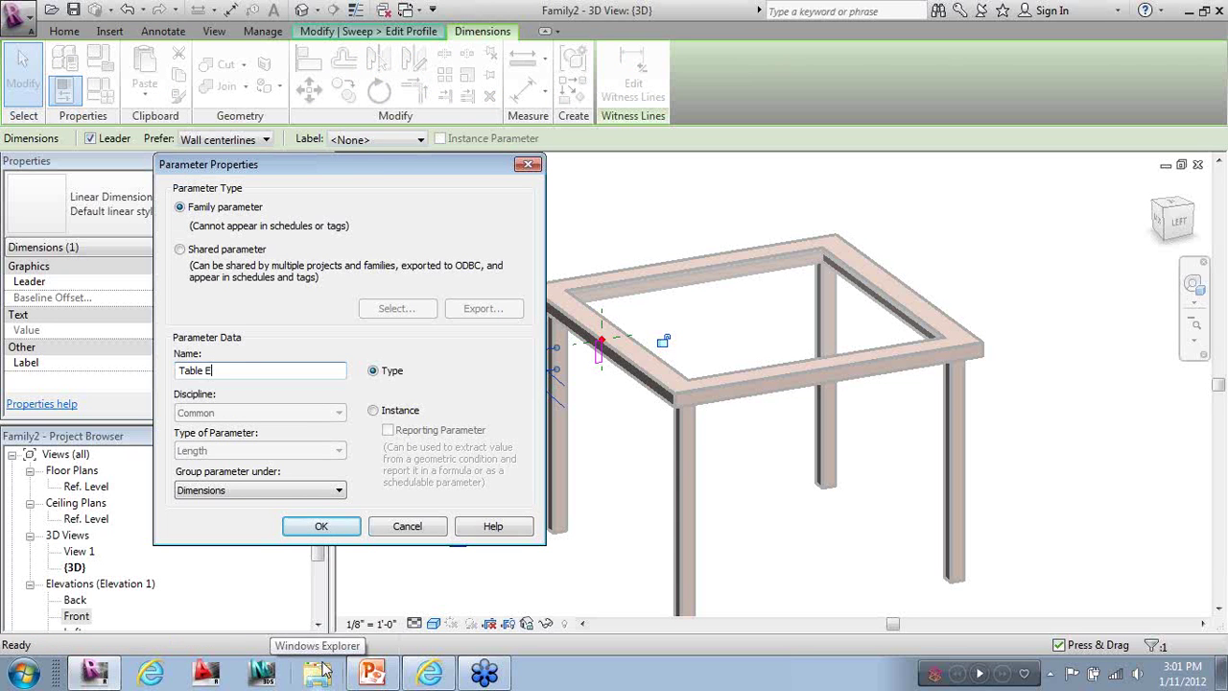
type("dge")
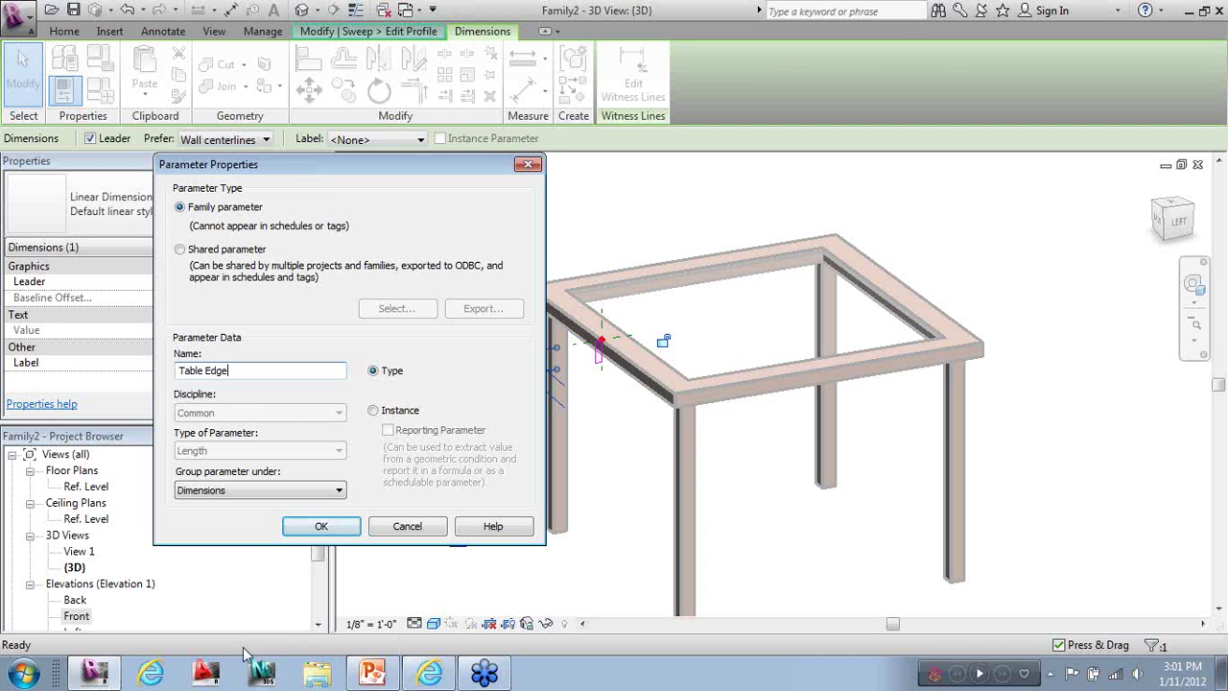
left_click(319, 526)
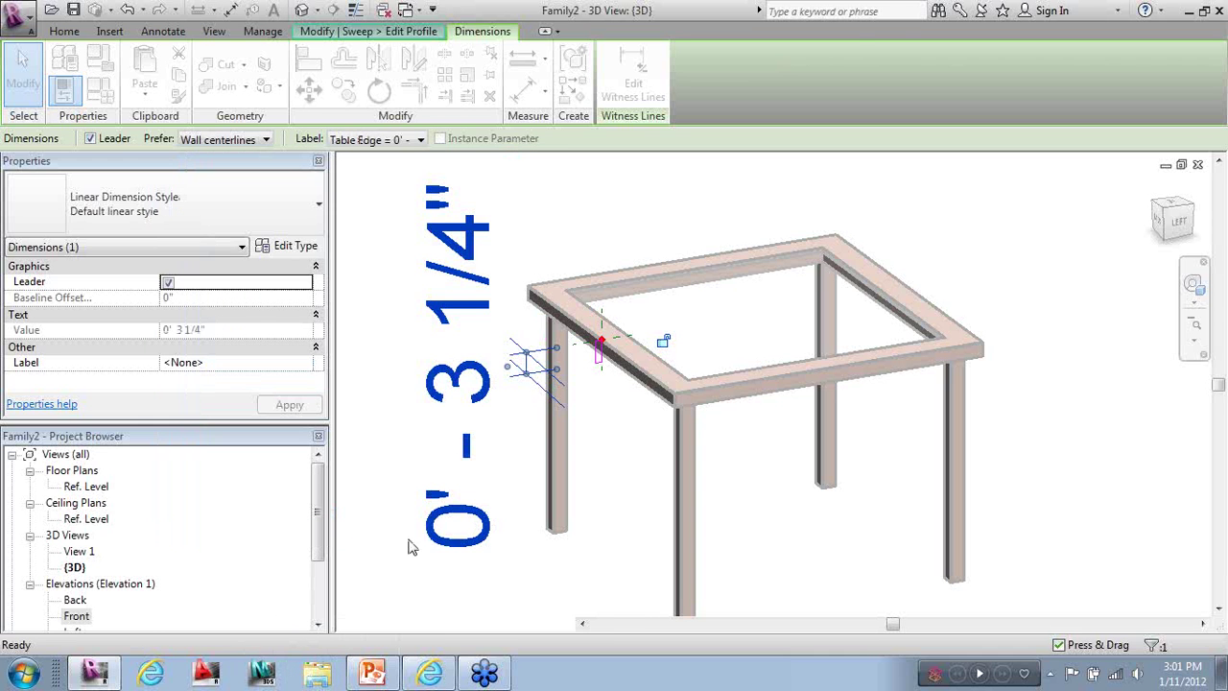
left_click(658, 170)
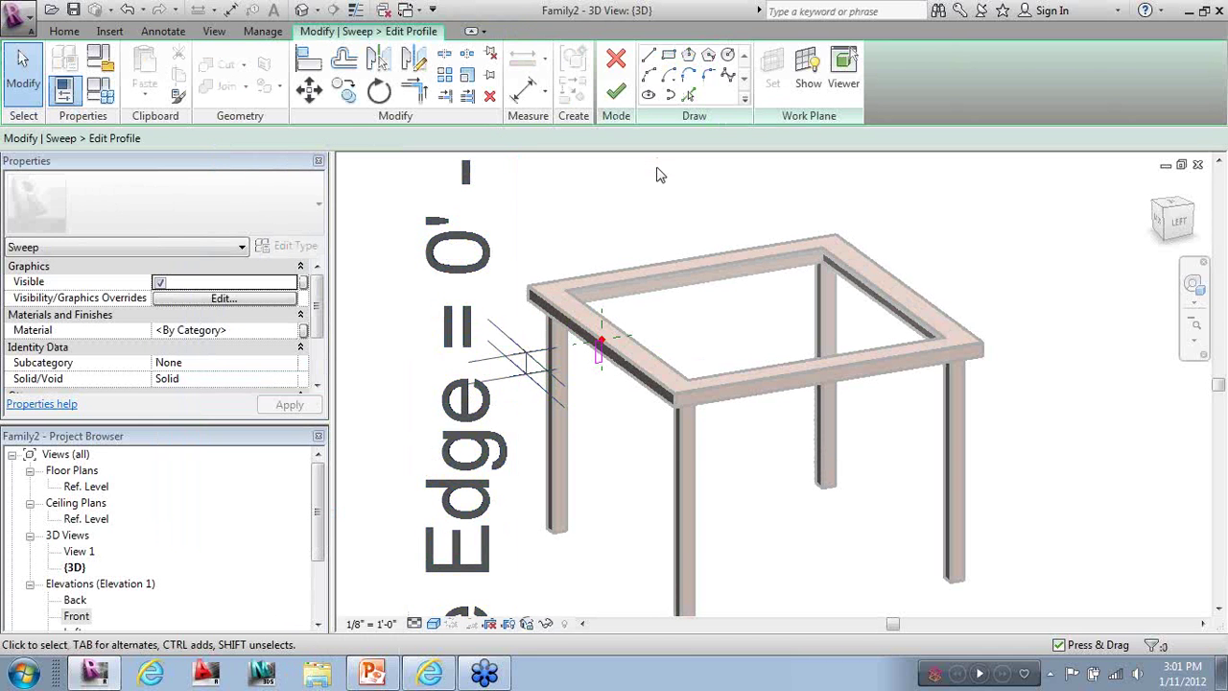
Finish the edge profile and sweep, then select the sweep around the tabletop
left_click(616, 92)
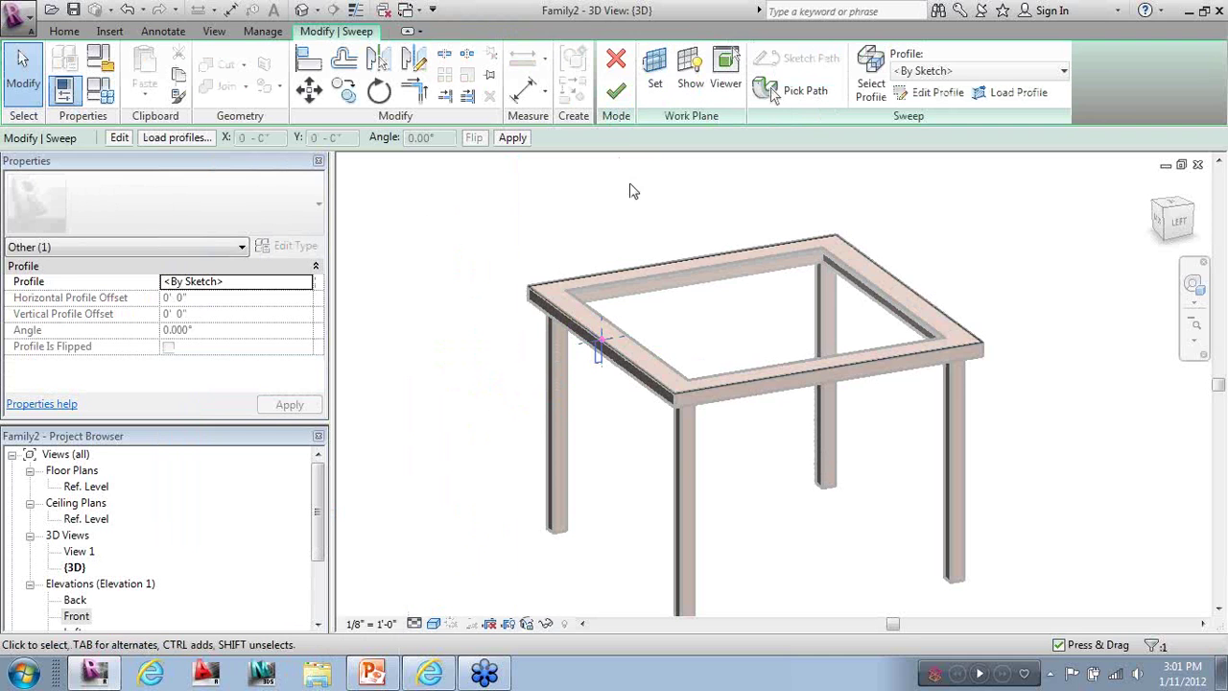
left_click(619, 93)
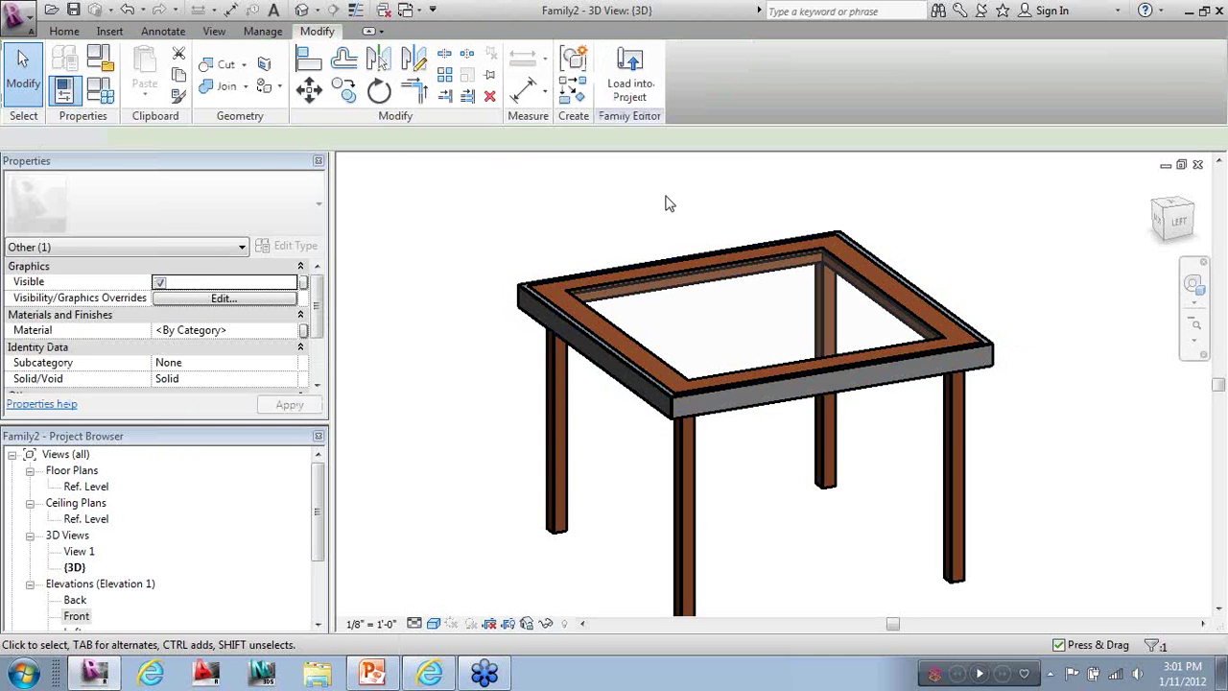
middle_click_drag(785, 540, 854, 567, "shift")
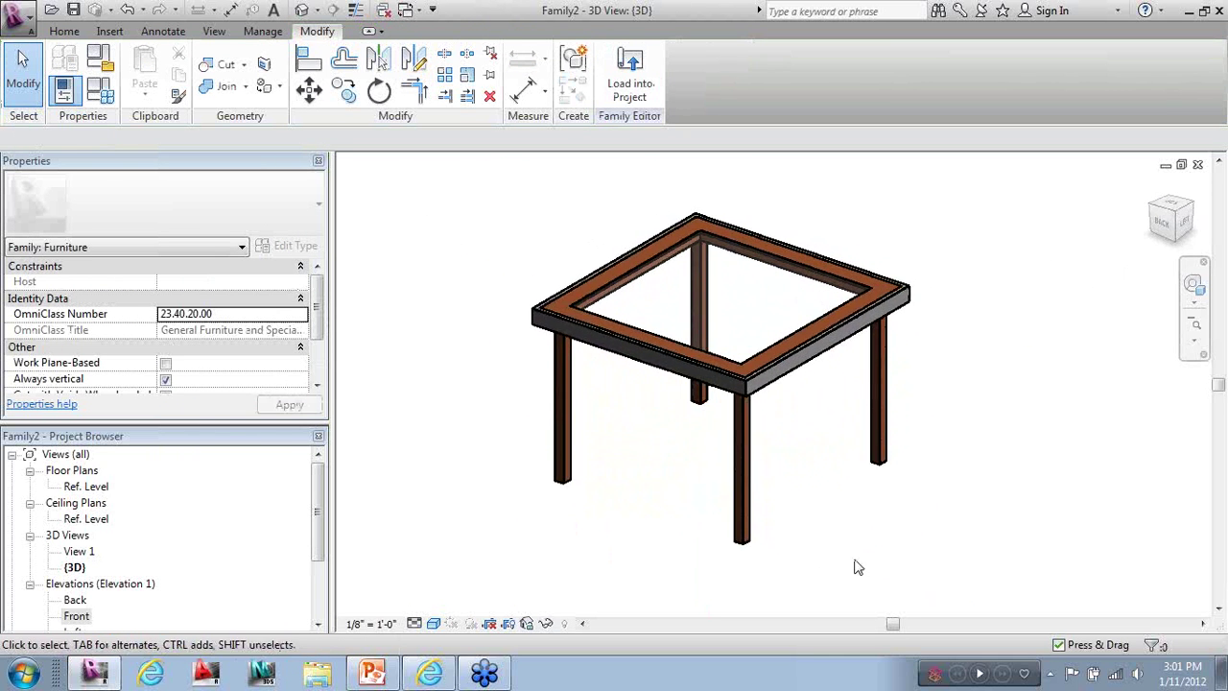
left_click(758, 379)
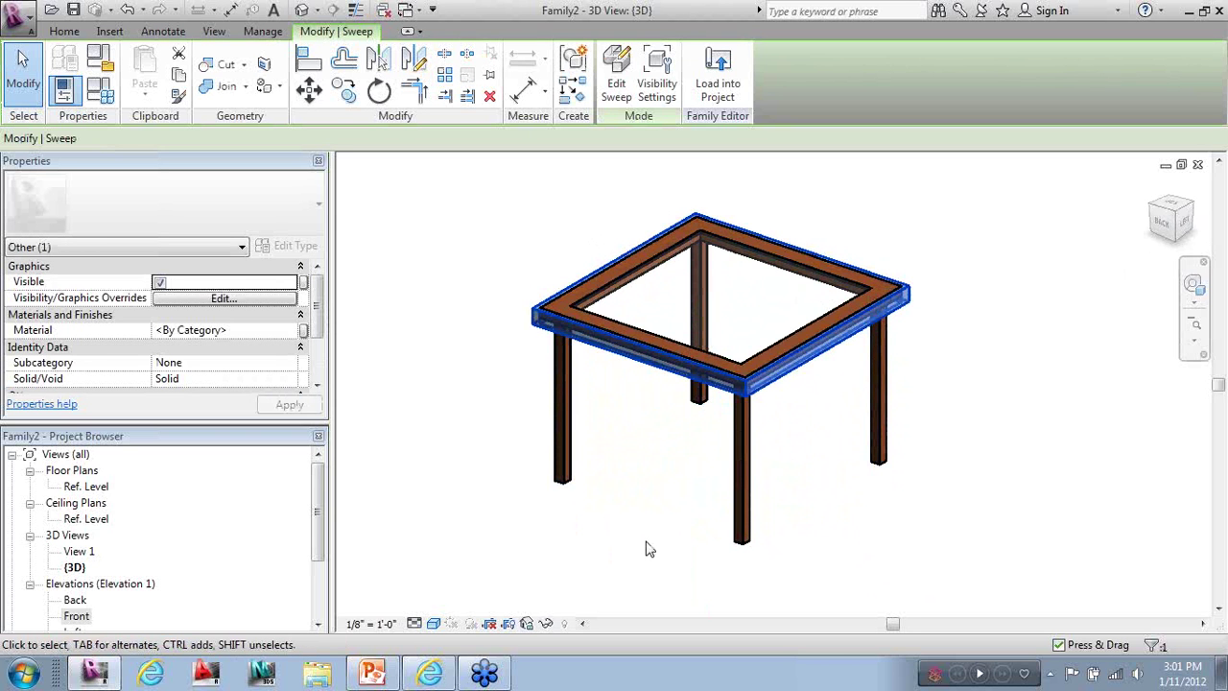
Link the sweep's Material to a new family parameter named Table Edge Metal
left_click(302, 330)
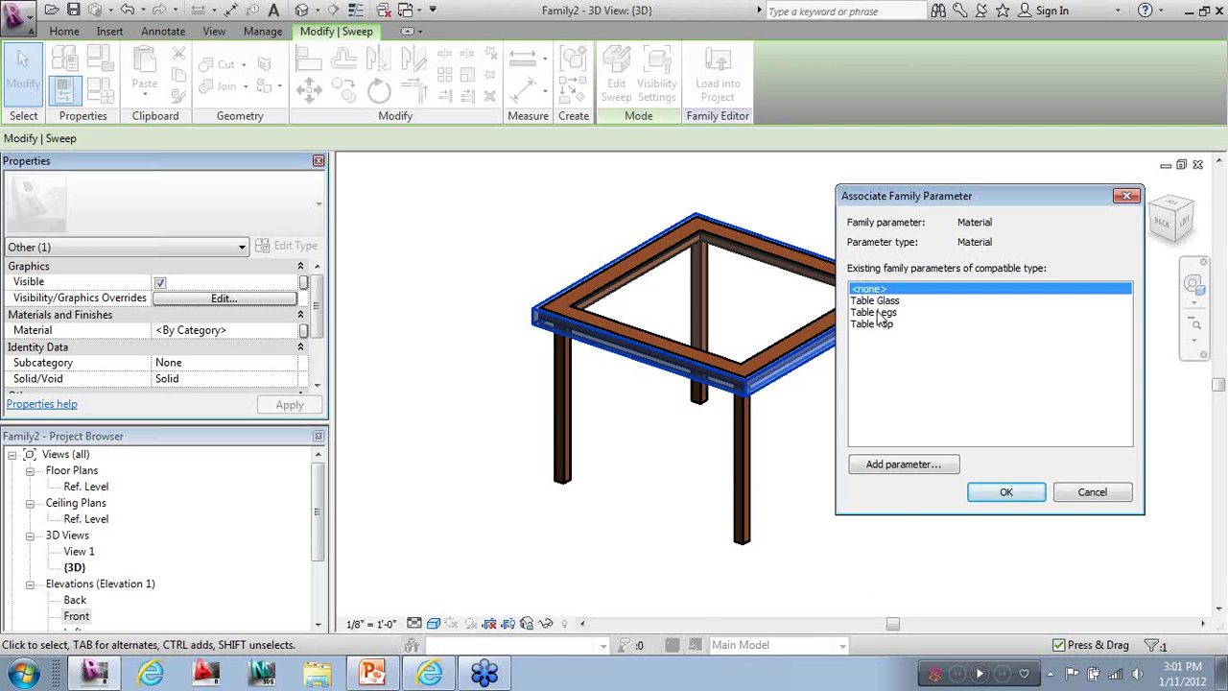
left_click(904, 465)
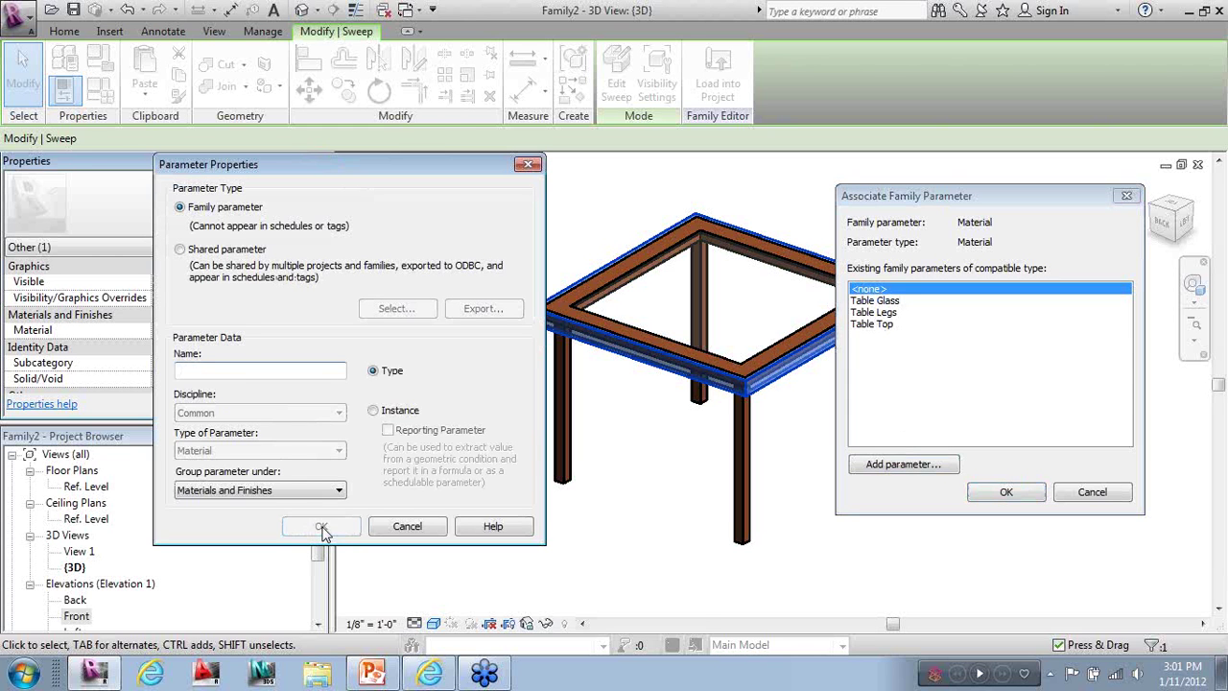
type("Table Edge")
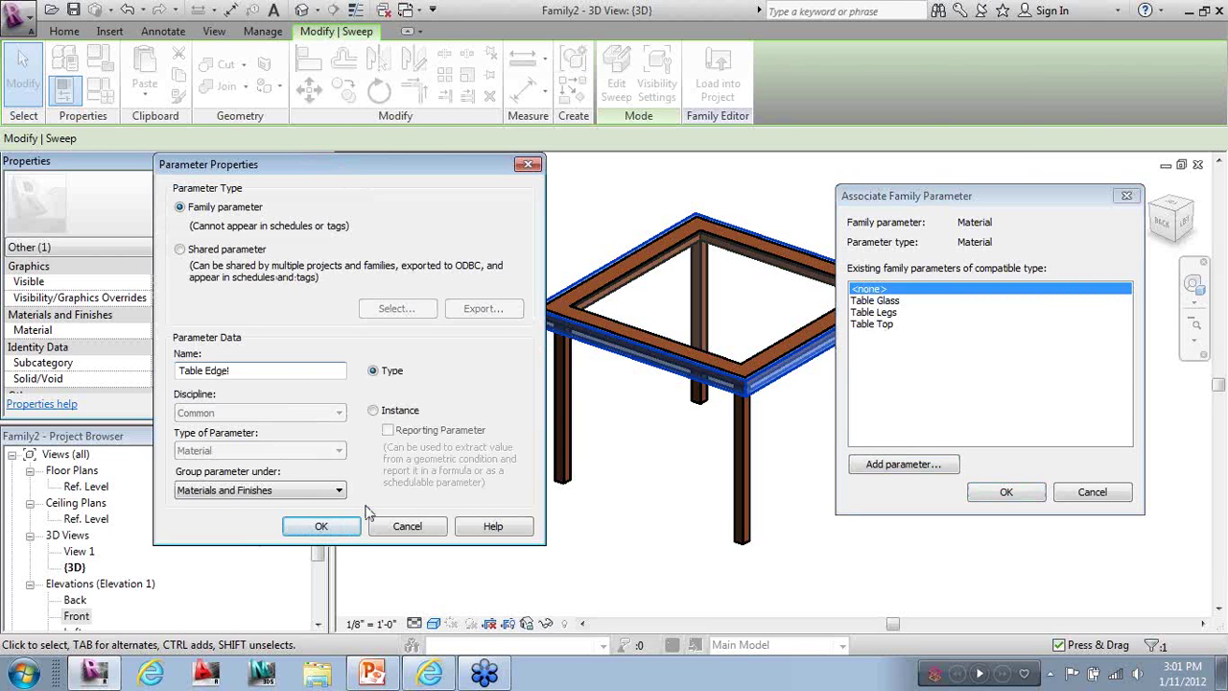
left_click(351, 529)
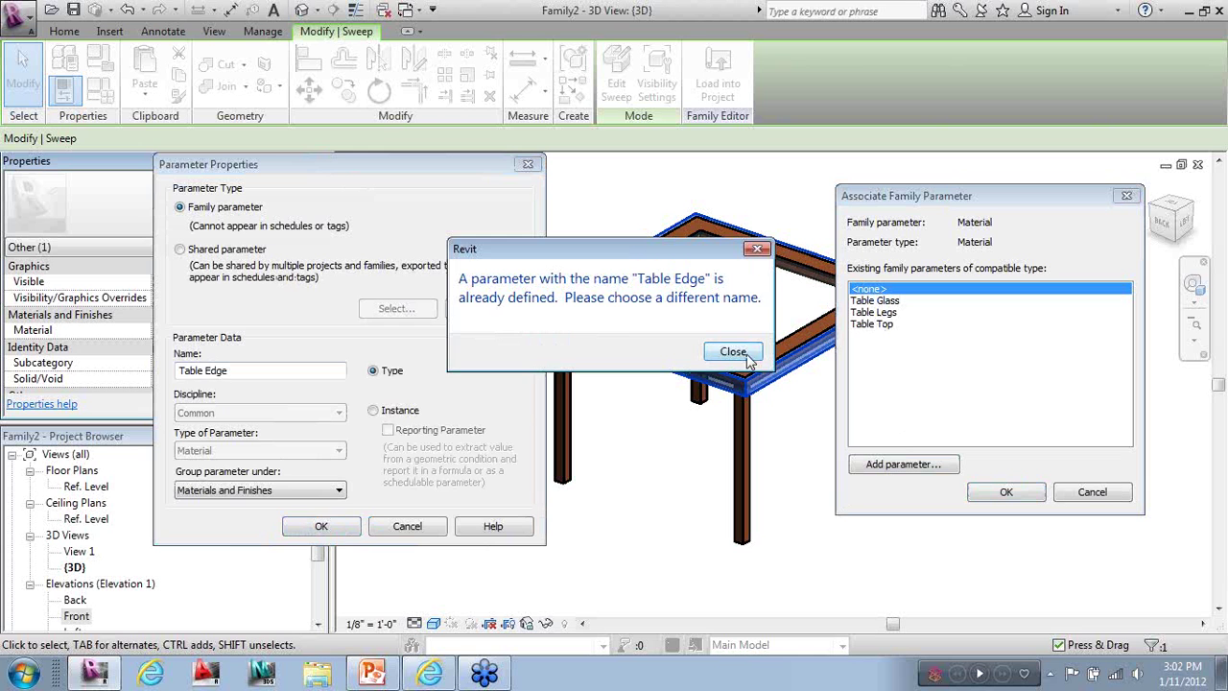
left_click(732, 352)
left_click(257, 376)
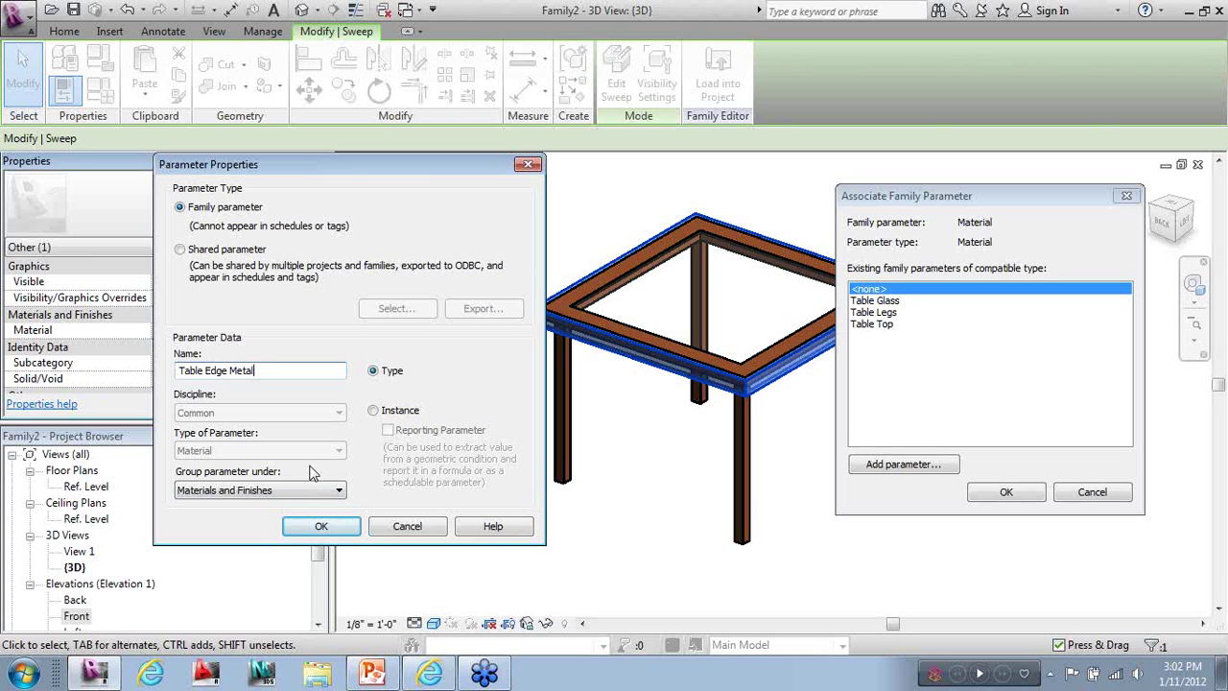
left_click(322, 526)
left_click(1001, 493)
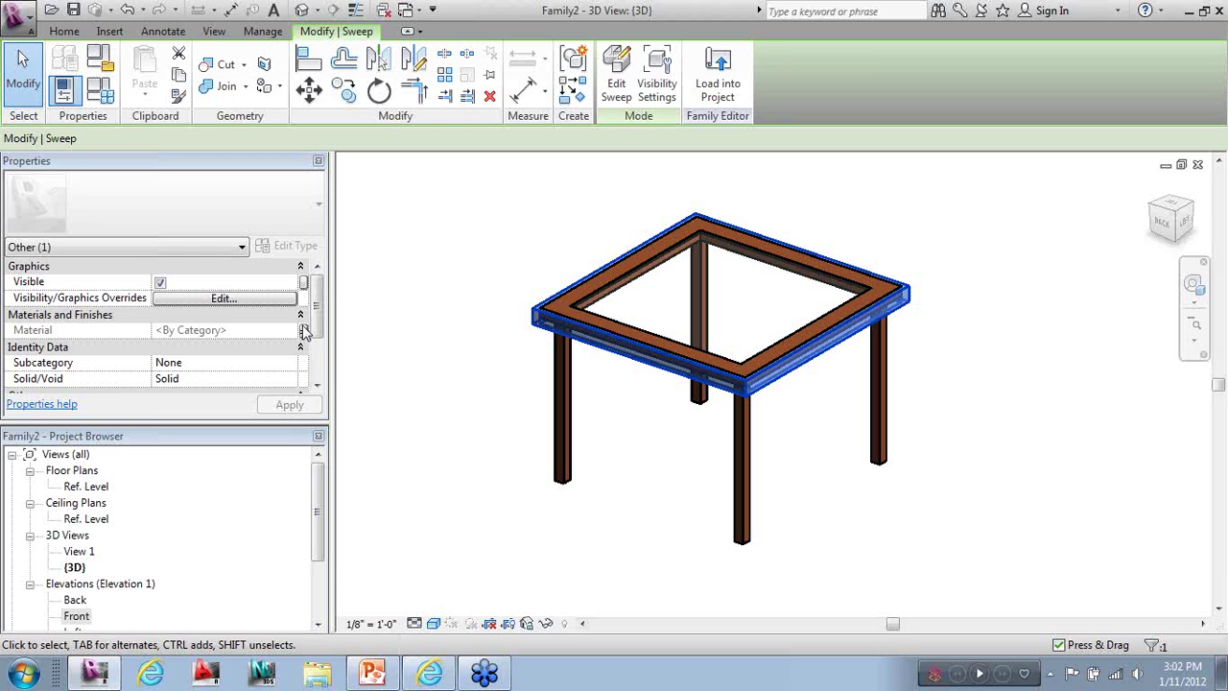
Duplicate the default material as a new Metal material for Table Edge Metal
left_click(102, 96)
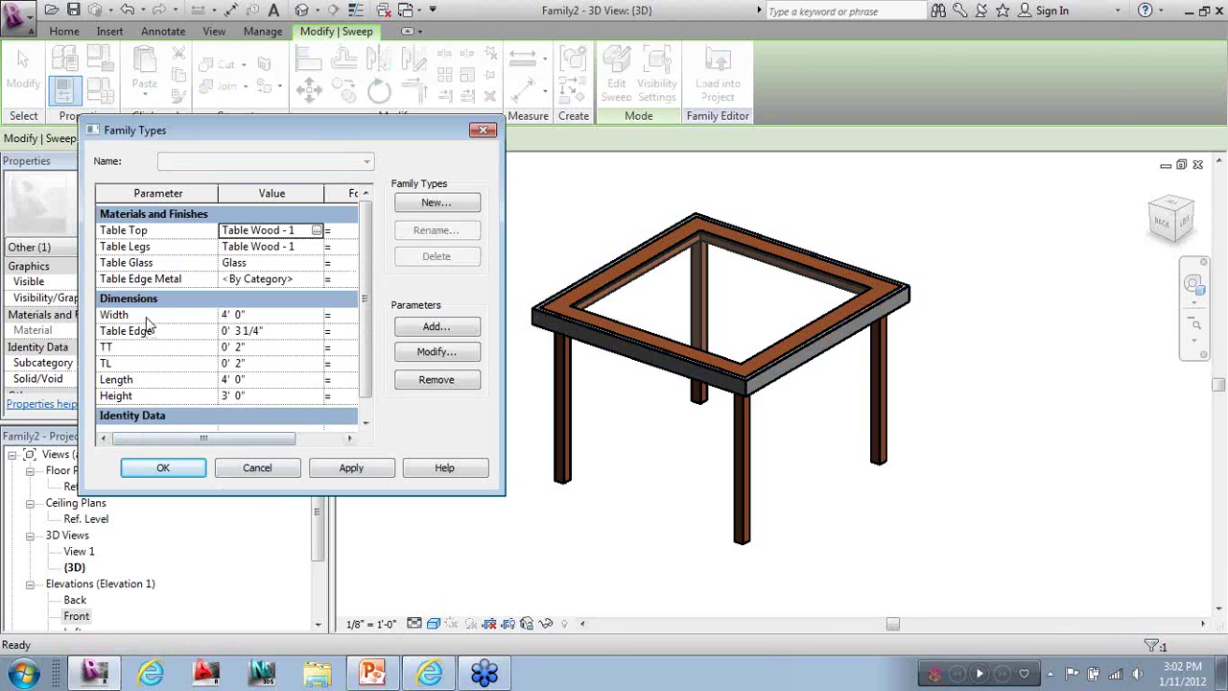
left_click(300, 279)
left_click(318, 279)
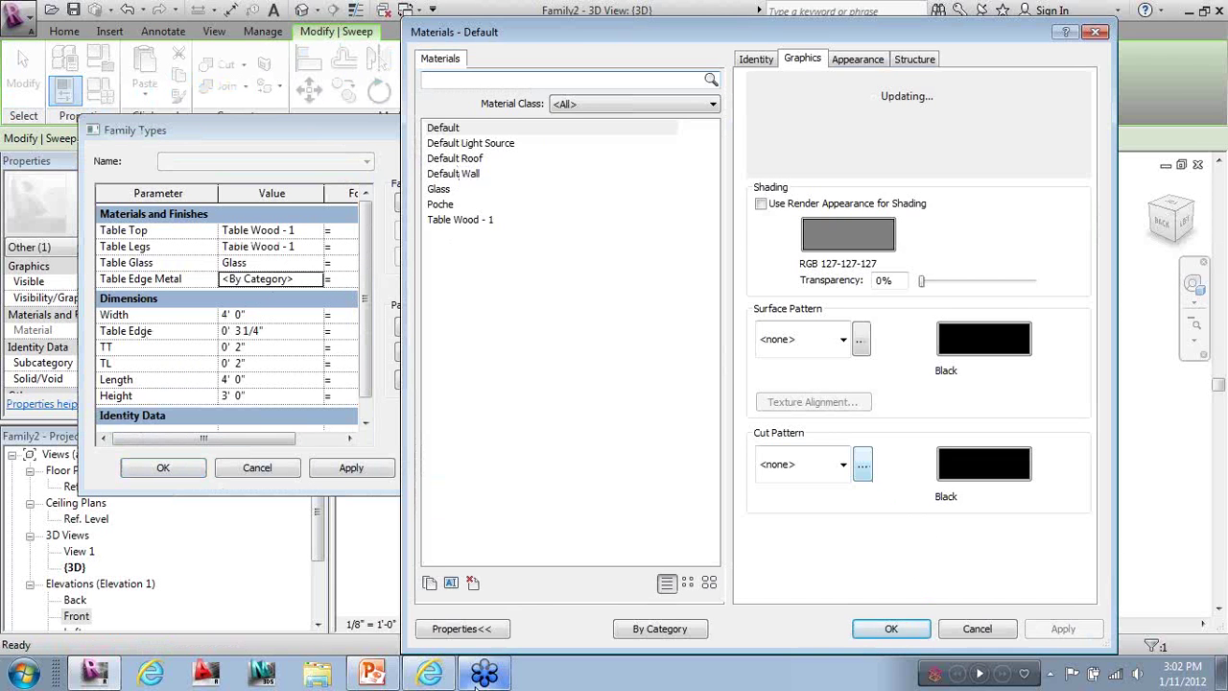
left_click(429, 584)
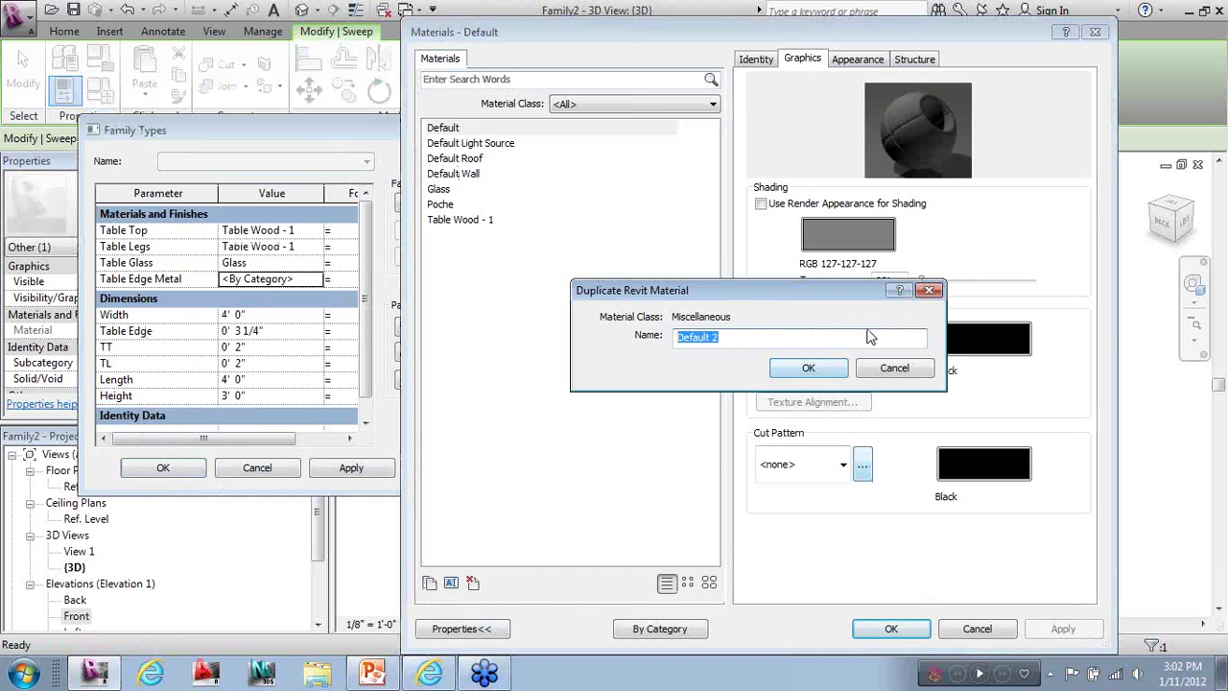
type("Metal")
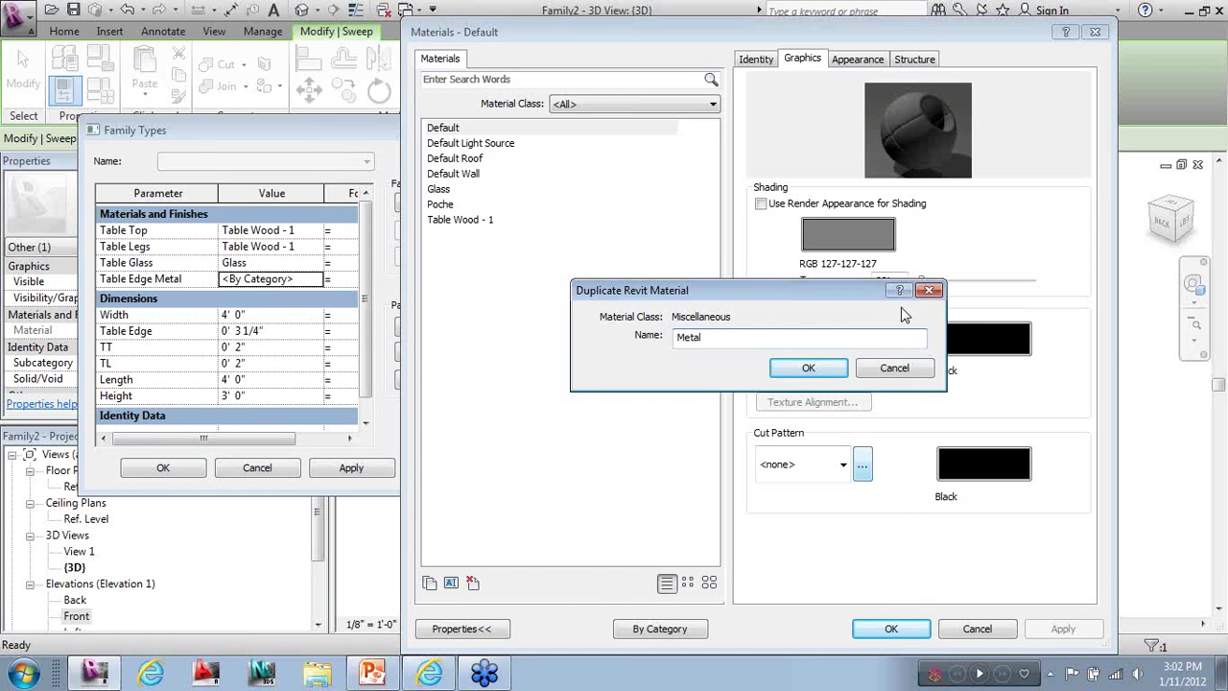
left_click(808, 368)
left_click(756, 61)
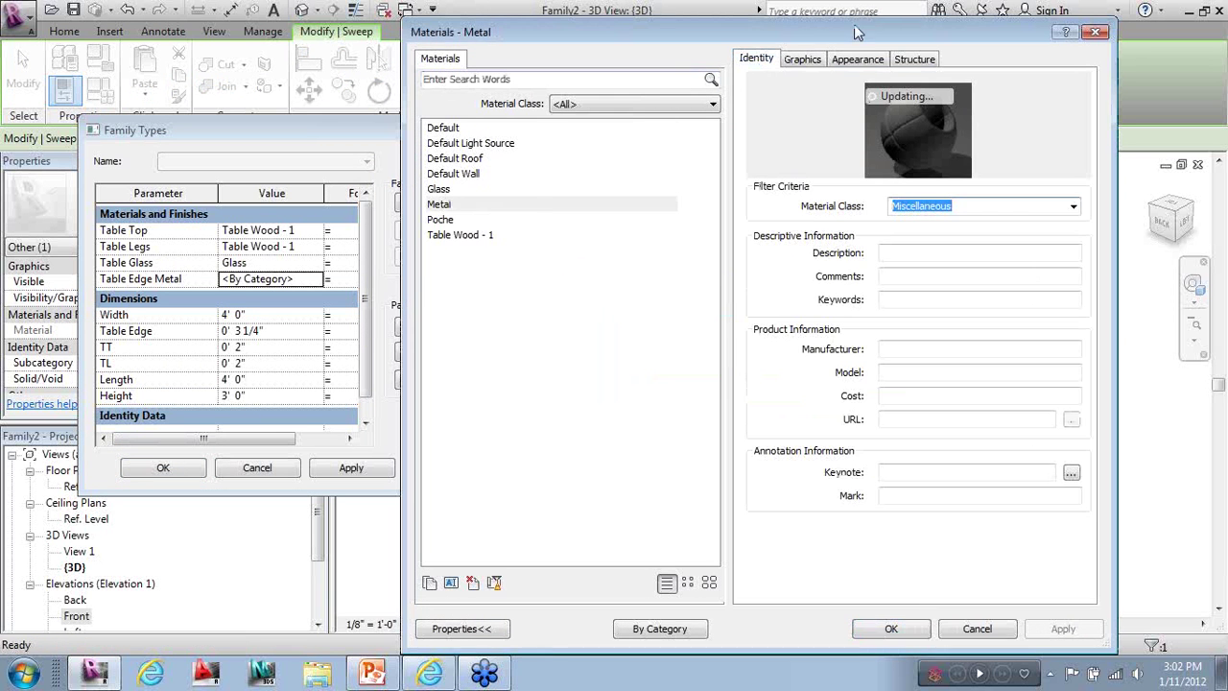
Give Metal the Bronze - Polished appearance from the metal library and apply it
left_click(857, 58)
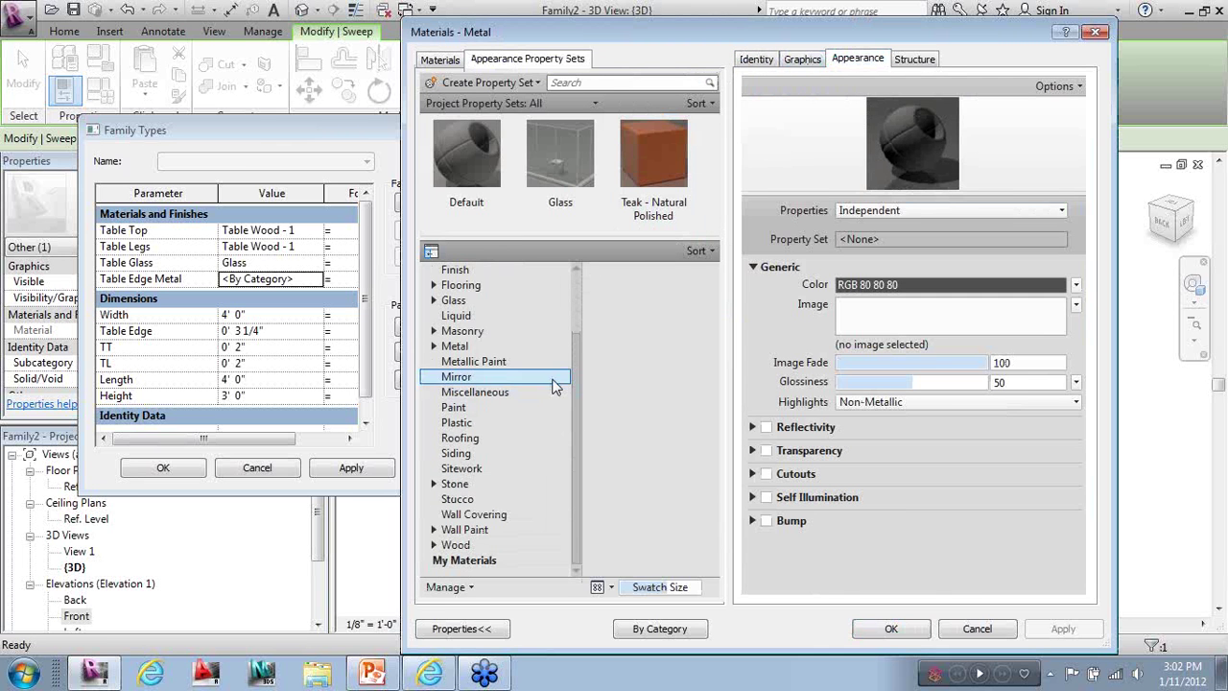
left_click(465, 345)
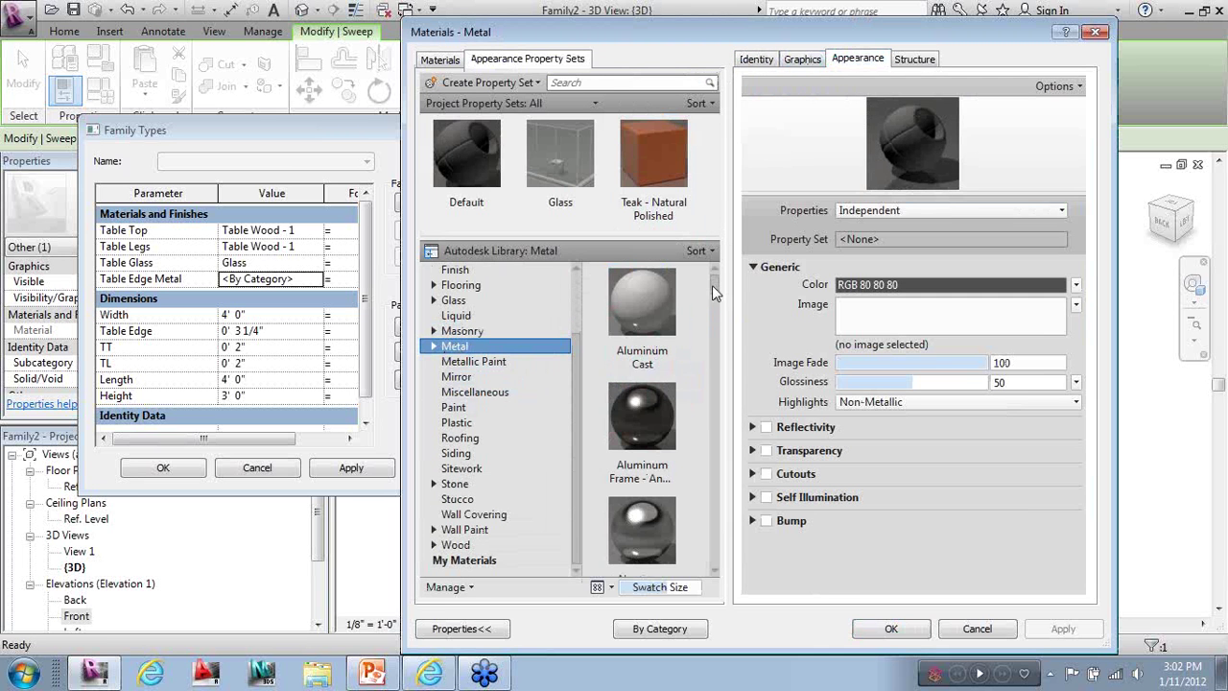
left_click_drag(712, 285, 712, 332)
left_click(679, 335)
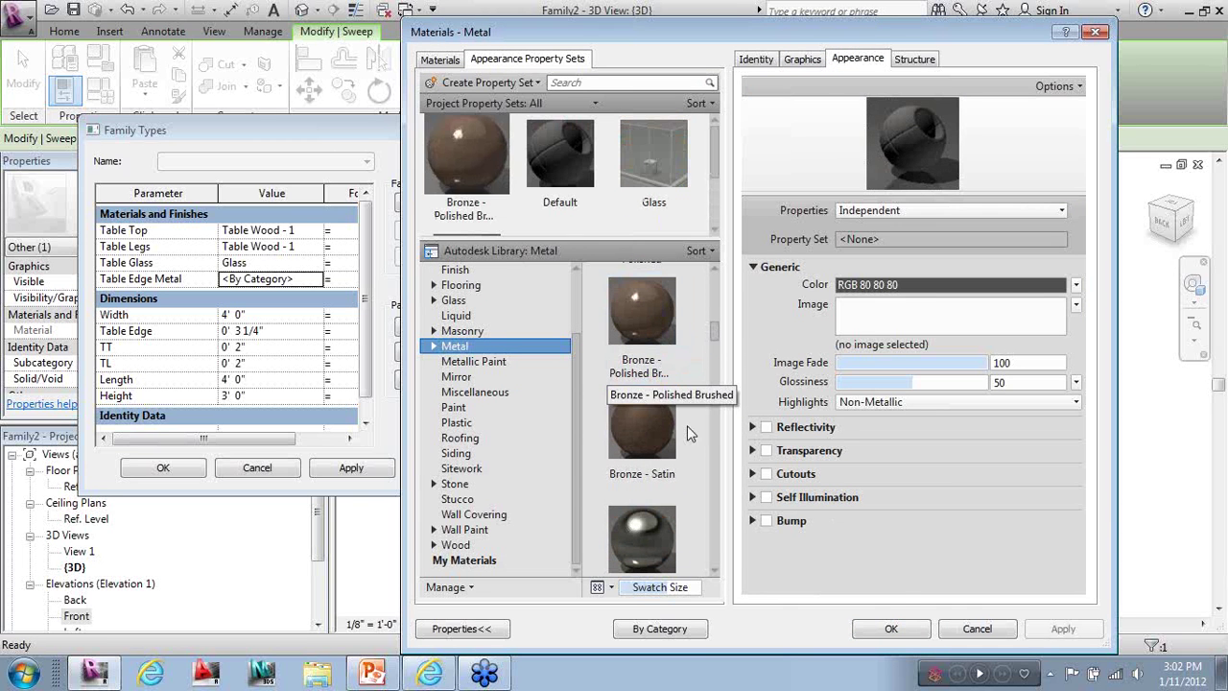
left_click(893, 628)
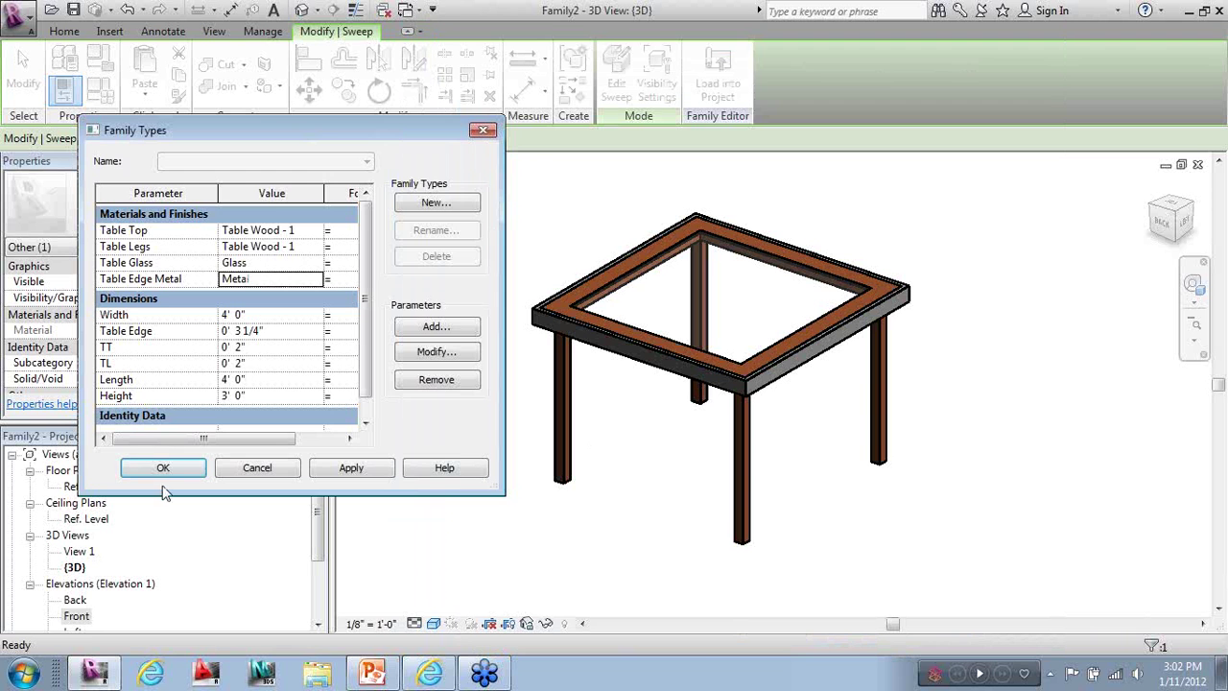
left_click(162, 470)
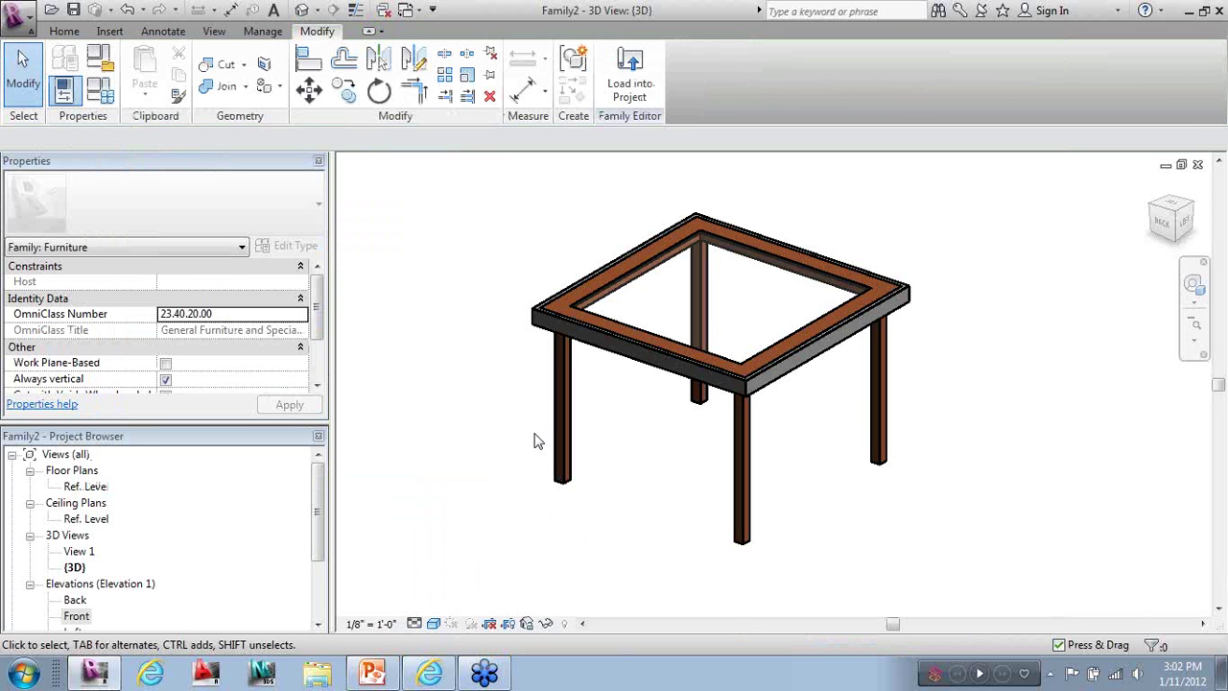
Orbit to a lower angle and zoom in on the dark metal edge band
middle_click_drag(943, 460, 713, 520, "shift")
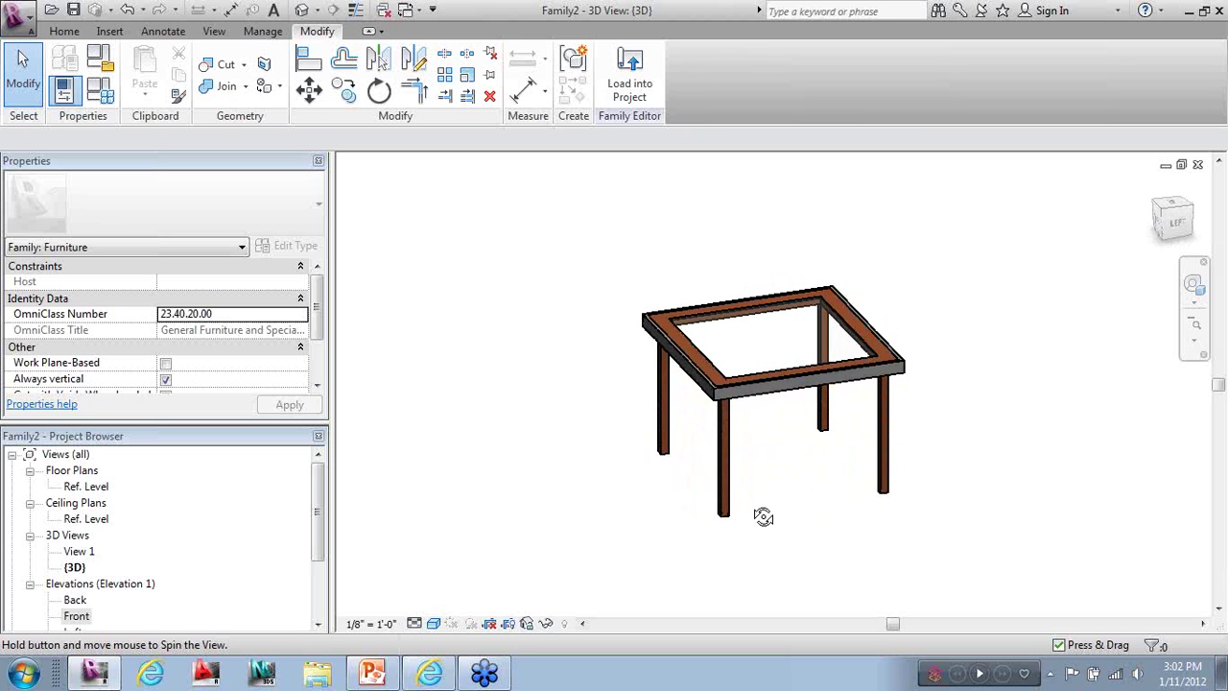
middle_click_drag(763, 516, 793, 541, "shift")
scroll(708, 403, "up", 3)
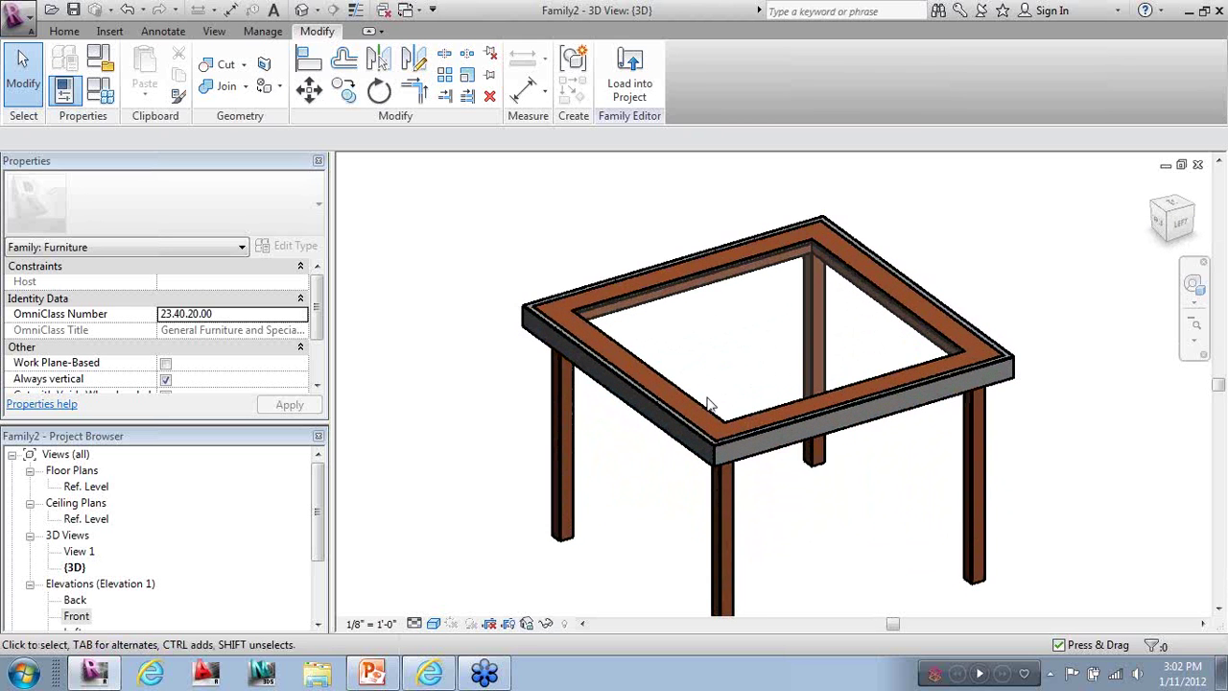
middle_click_drag(623, 496, 647, 505, "shift")
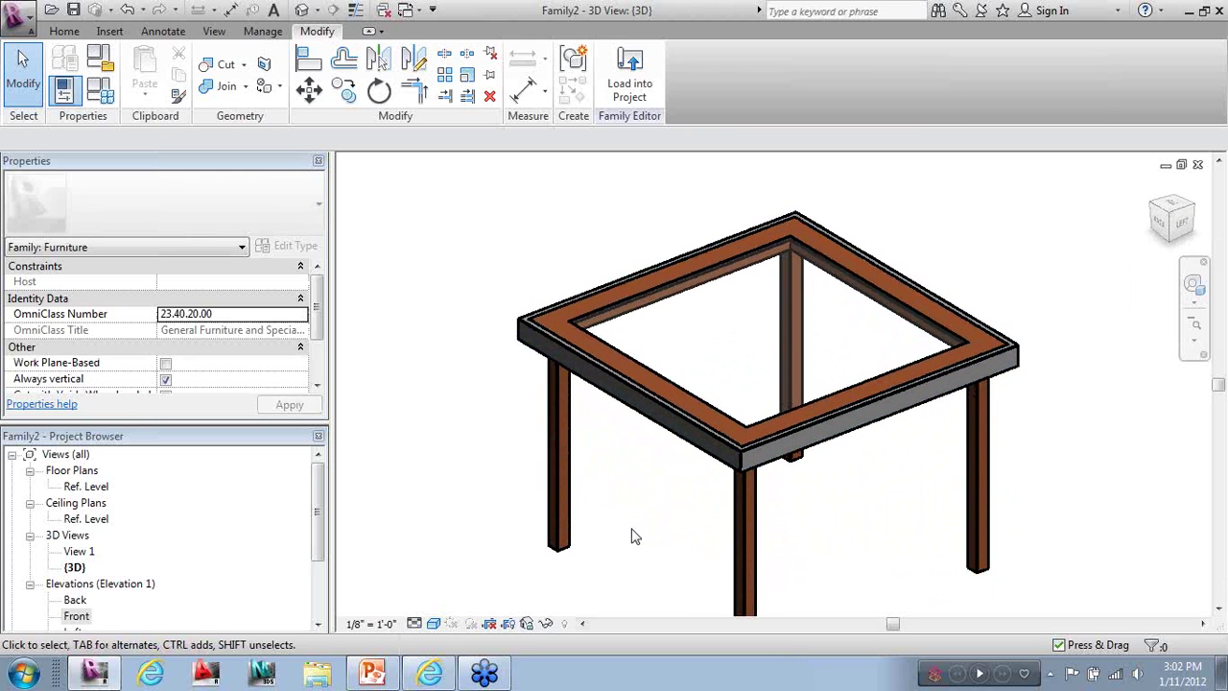
Open Family Types and widen the dialog to reveal the Formula column
left_click(102, 93)
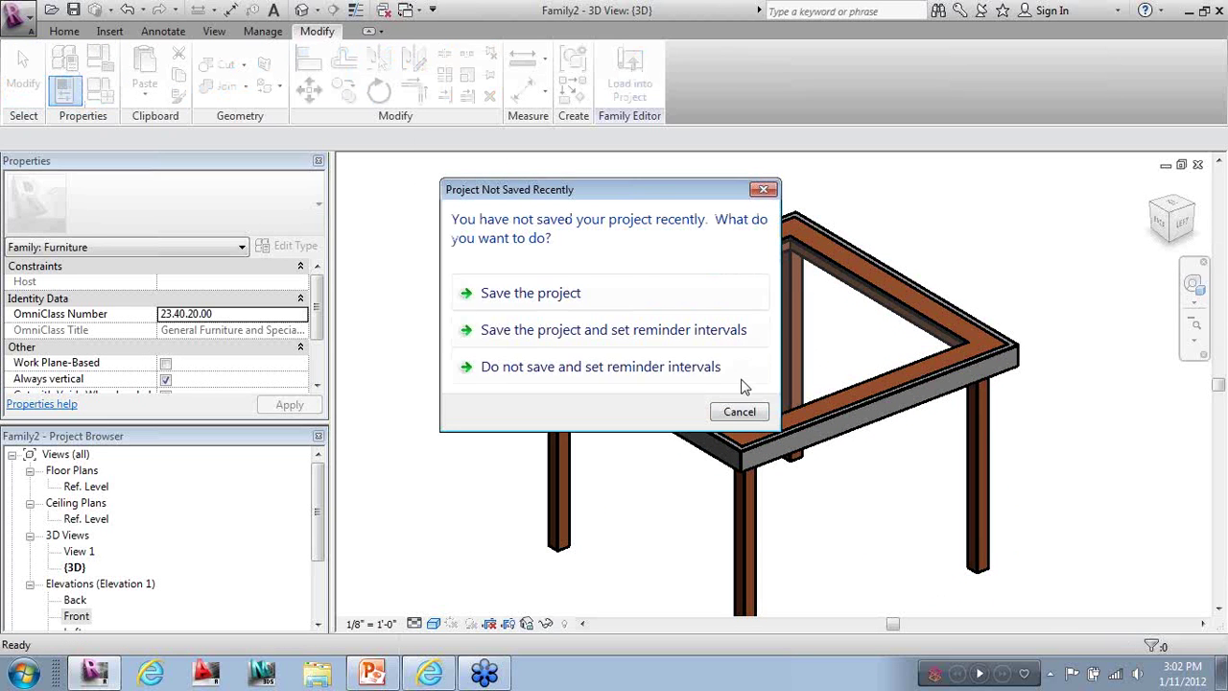
left_click(737, 413)
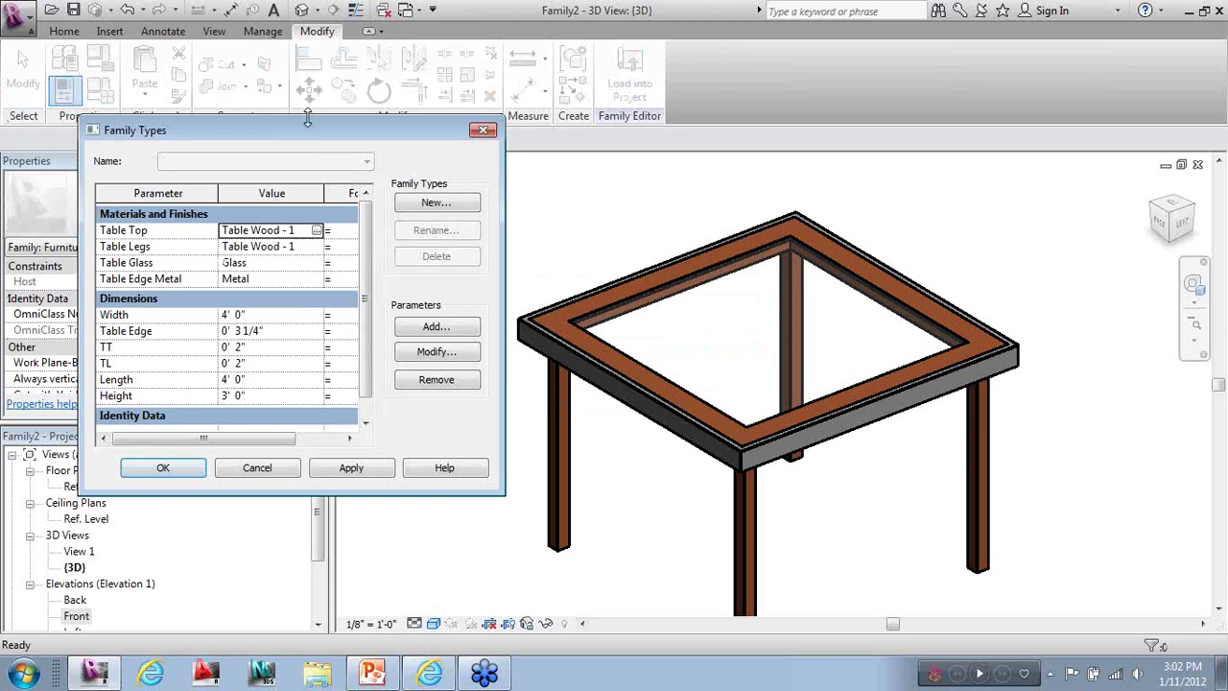
left_click_drag(326, 137, 753, 131)
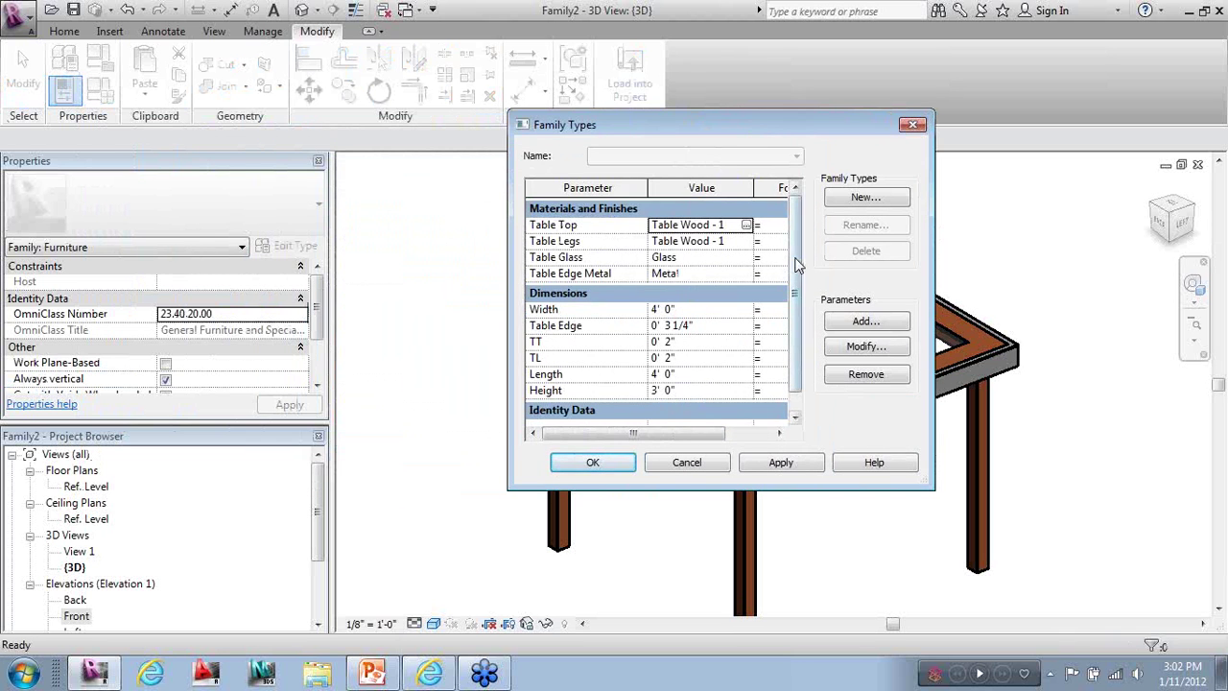
left_click_drag(797, 267, 796, 298)
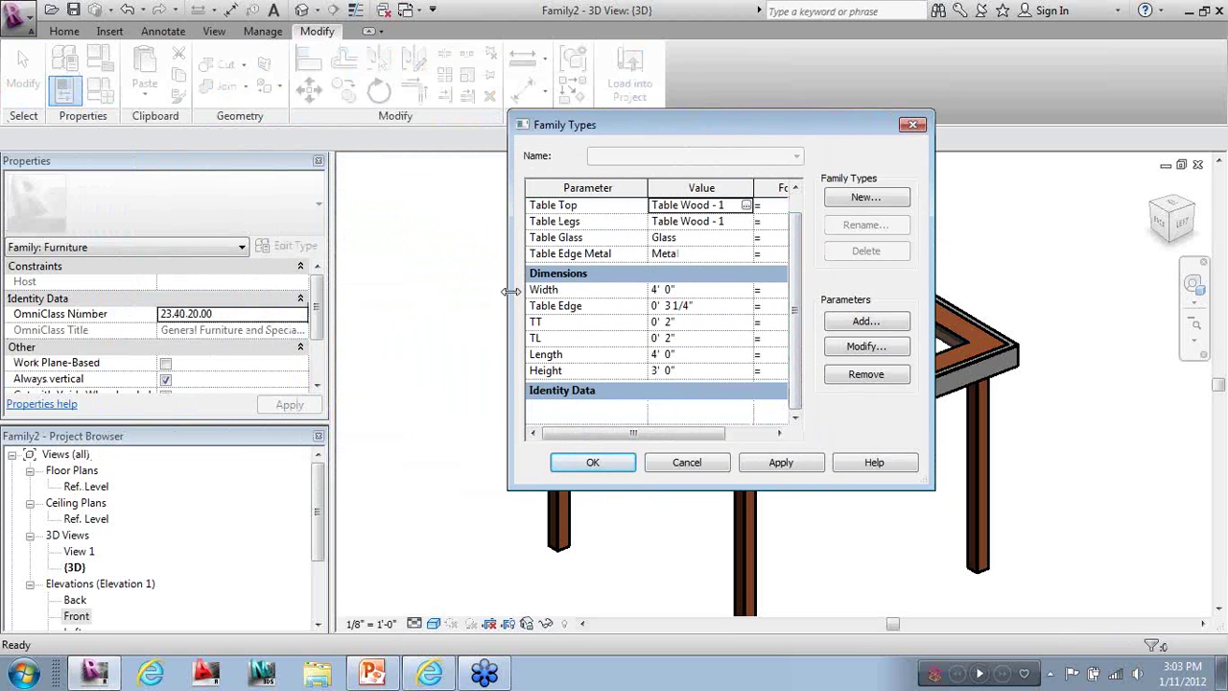
left_click_drag(510, 292, 268, 272)
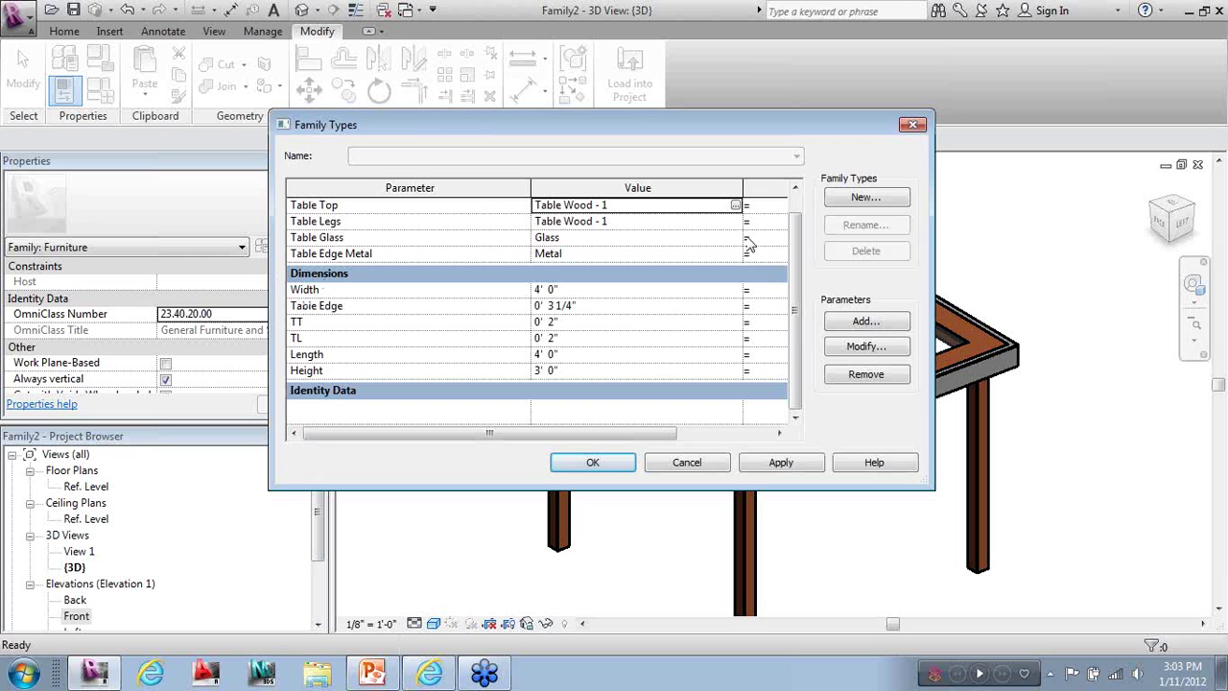
left_click_drag(743, 183, 606, 182)
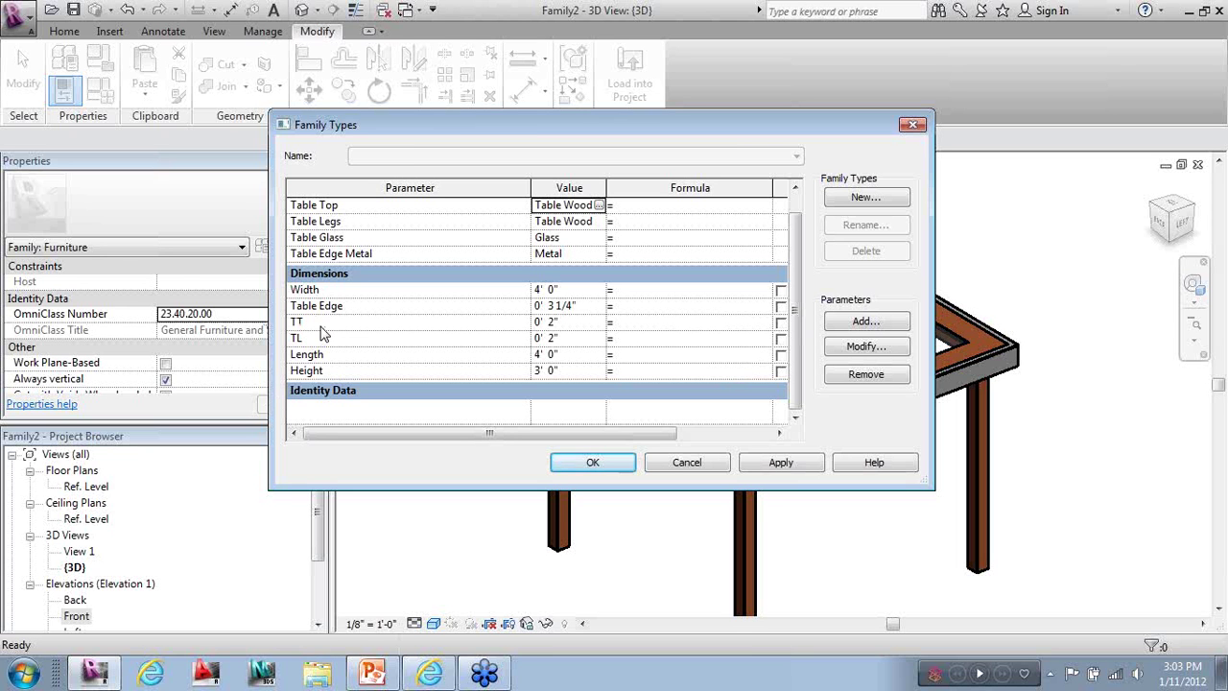
Enter the formula TT + 1" for the Table Edge parameter
left_click(624, 305)
type("TT")
key("BackSpace")
type("T+")
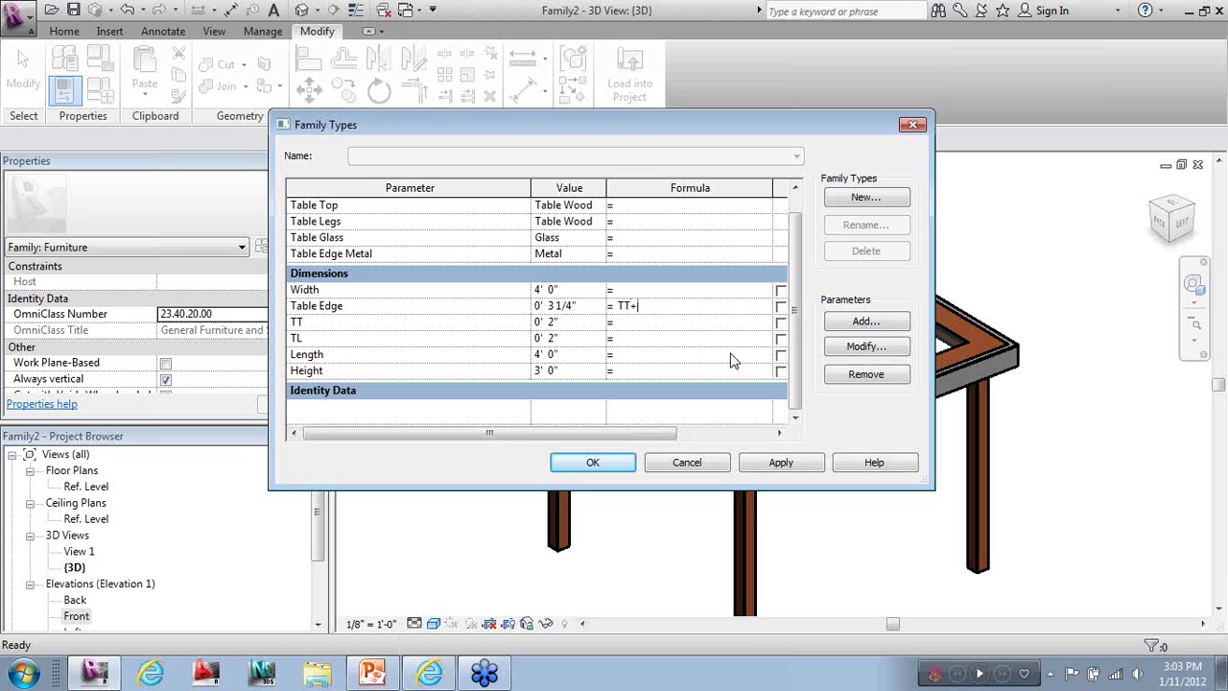
type("1\"")
left_click(732, 356)
Change TT to 0' 4" and apply, giving a 5-inch Table Edge
left_click(562, 323)
left_click_drag(557, 322, 547, 326)
type("4\"")
left_click(777, 463)
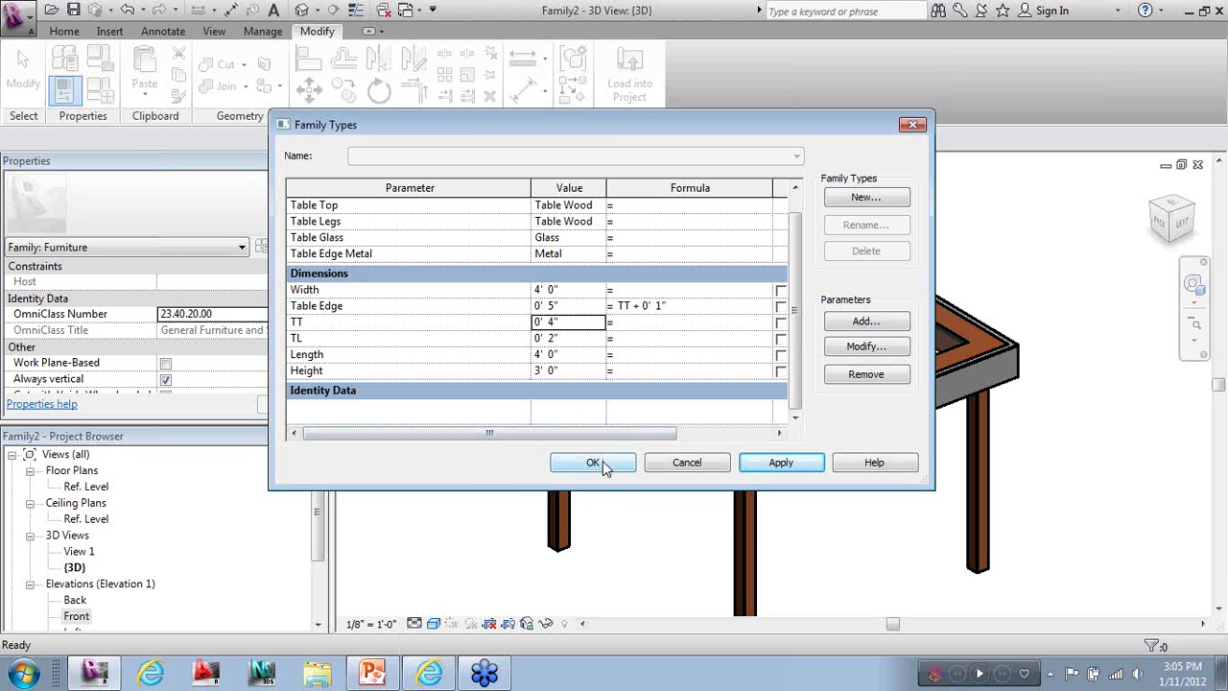
Turn on Use Render Appearance for the Metal material's shading and close both dialogs
left_click(595, 256)
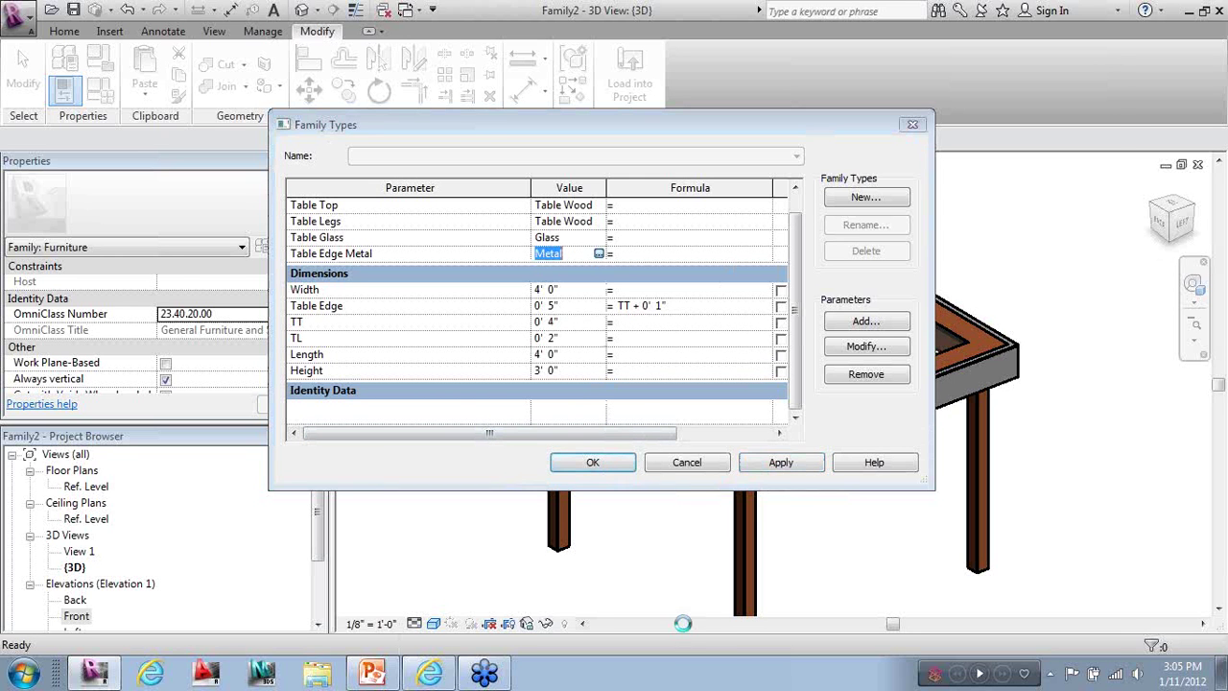
left_click(598, 254)
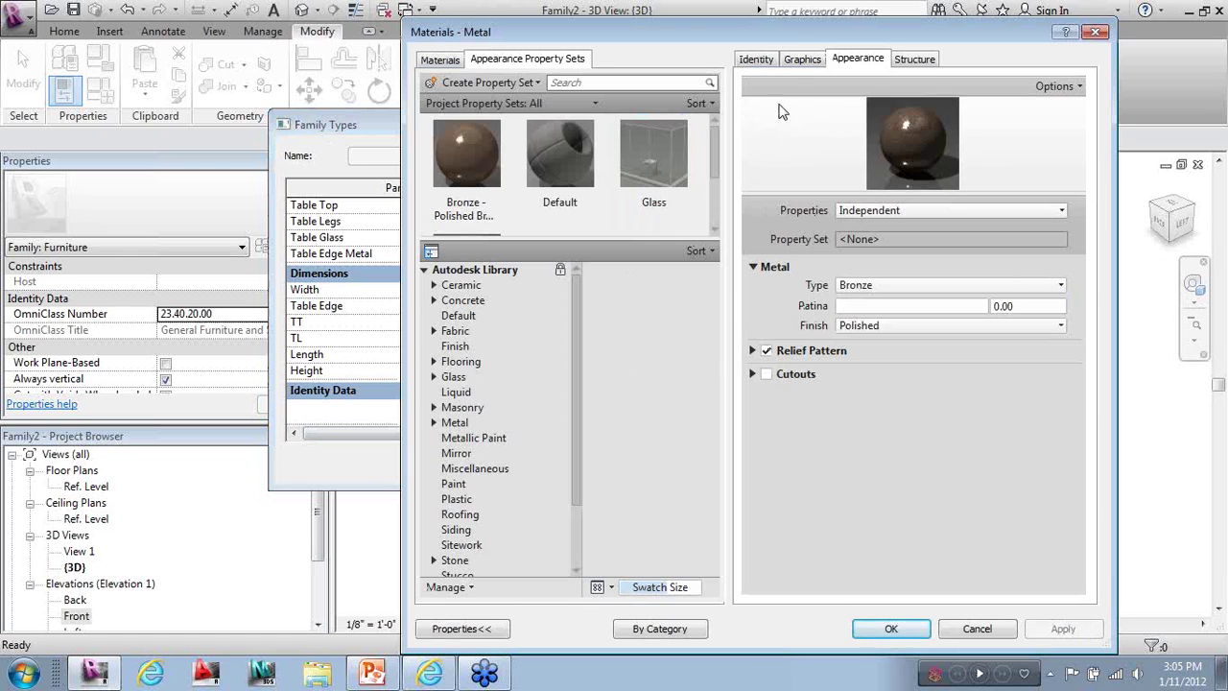
left_click(796, 59)
left_click(761, 206)
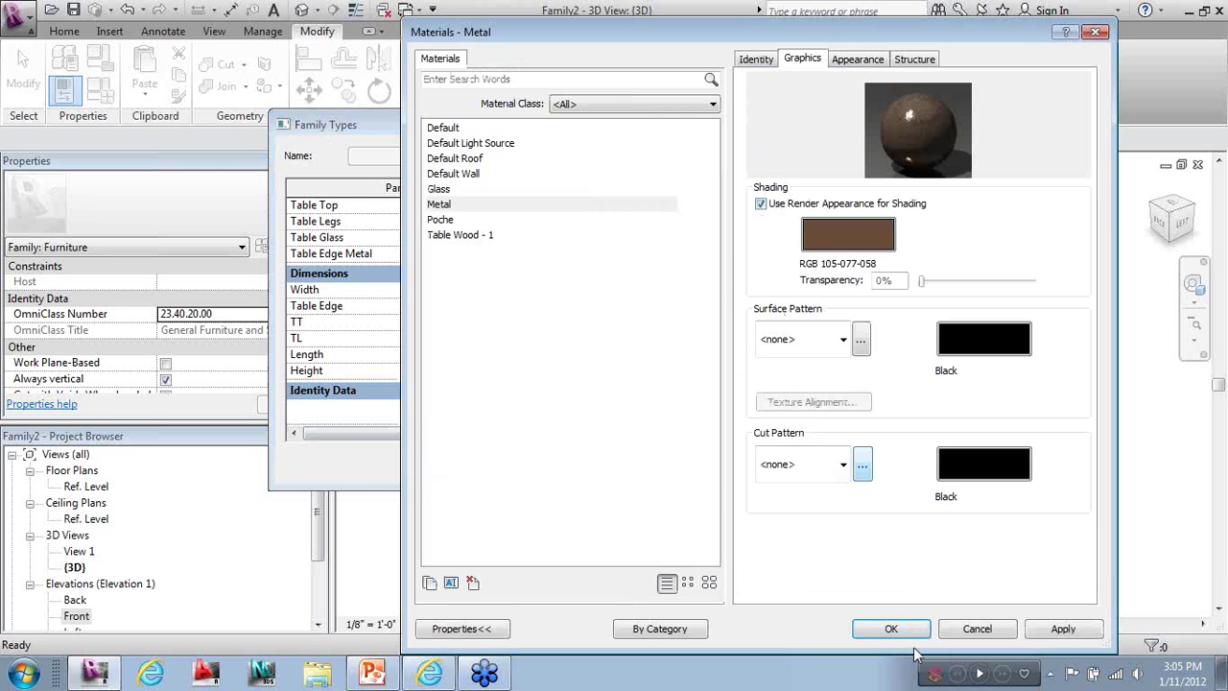
left_click(891, 628)
left_click(608, 466)
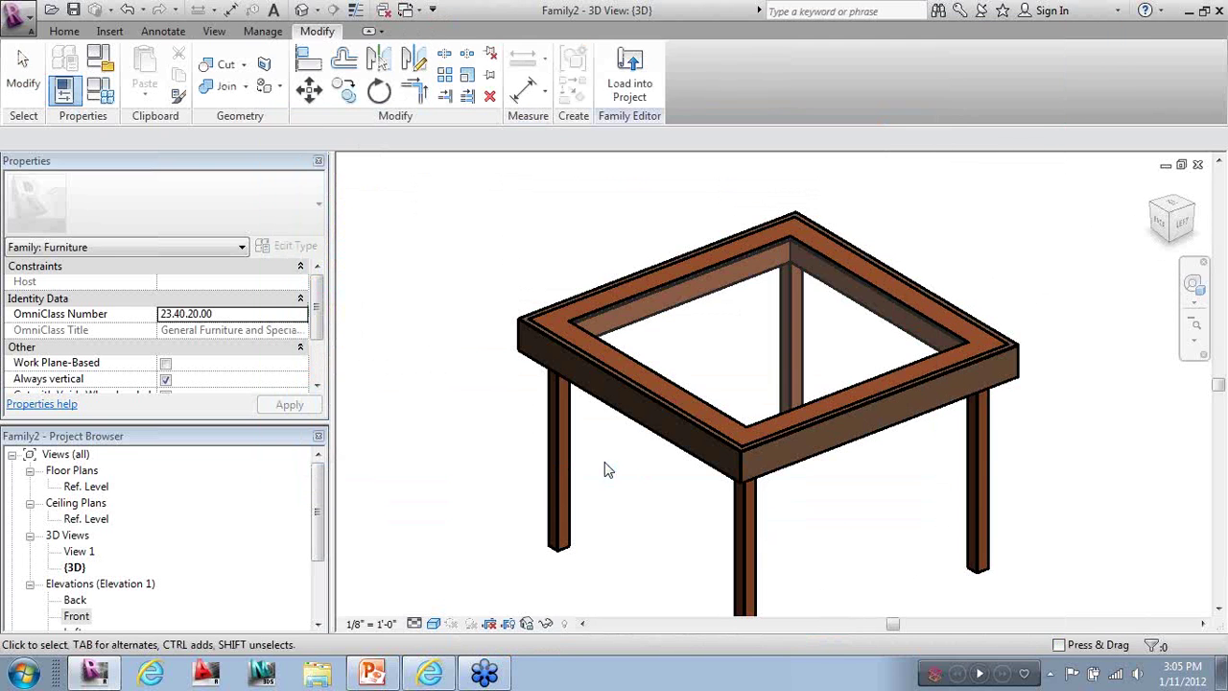
scroll(489, 432, "down", 2)
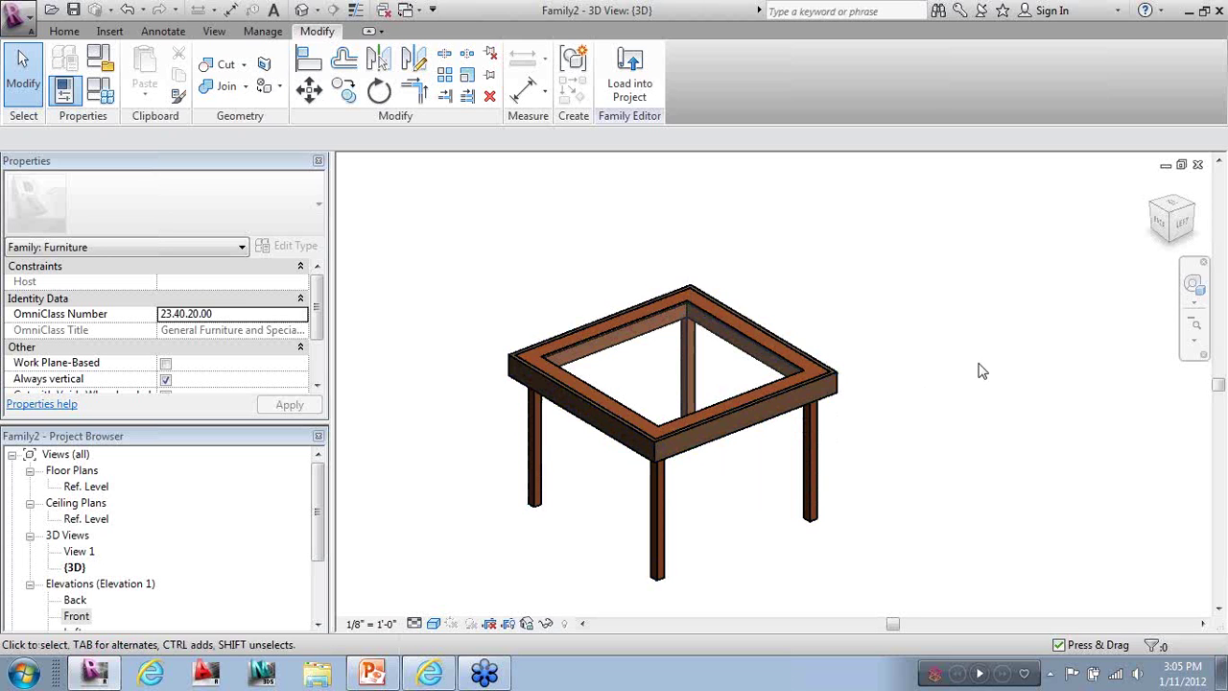
Thicken the table legs by setting the TL parameter to 0' 4"
left_click(101, 91)
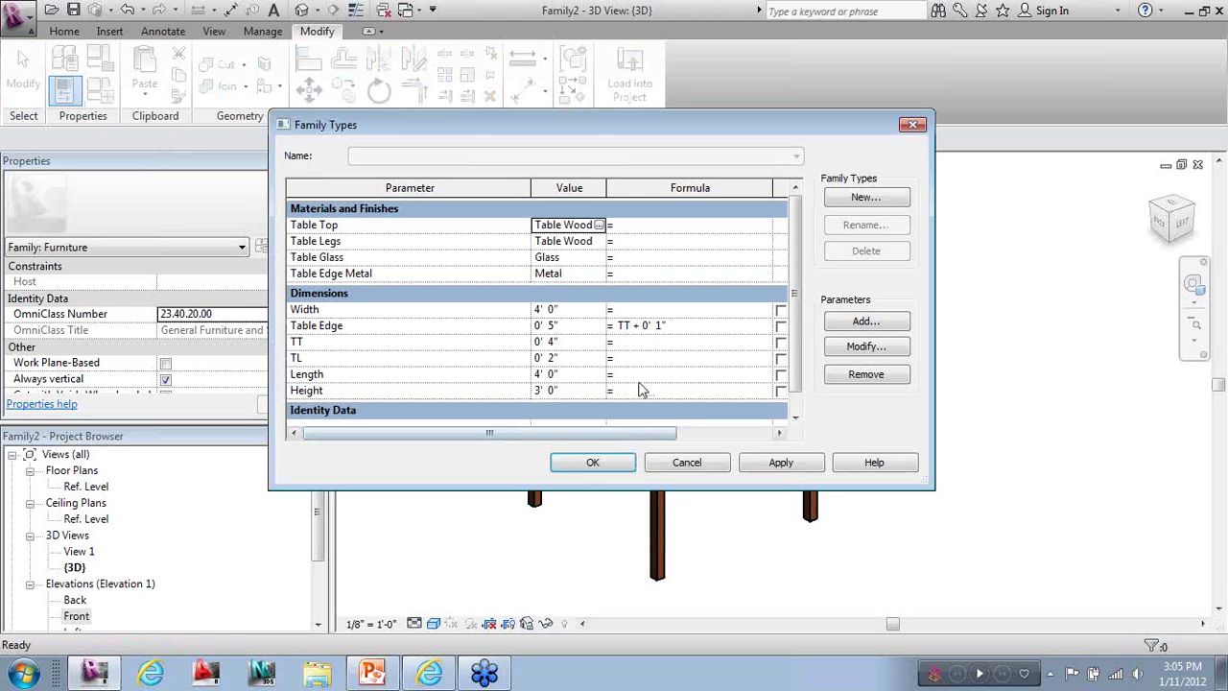
left_click(604, 355)
type("4\"")
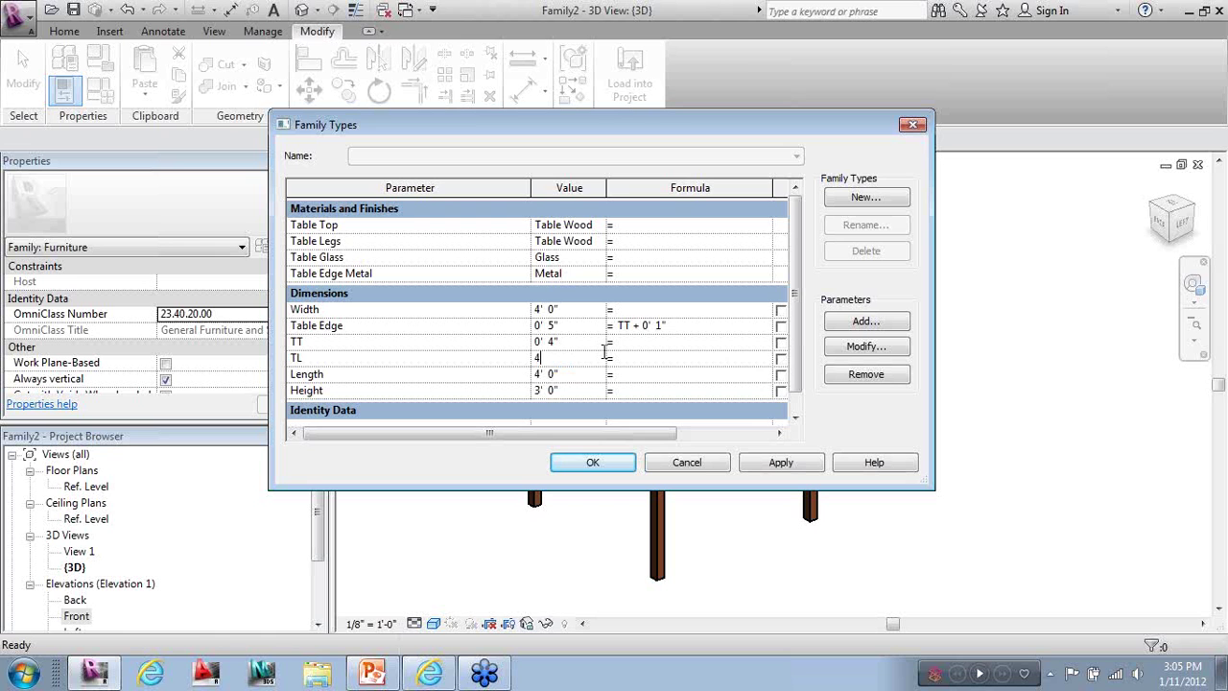
left_click(588, 460)
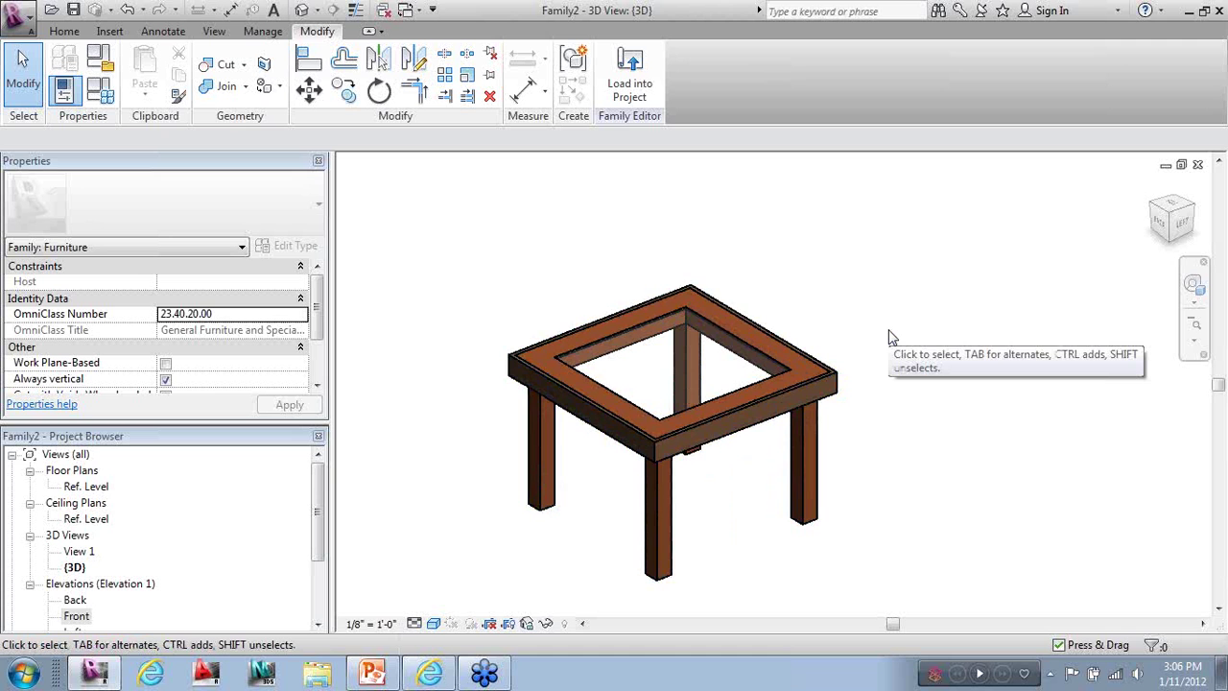
Go to the Ref. Level floor plan and review the family types there
double_click(96, 490)
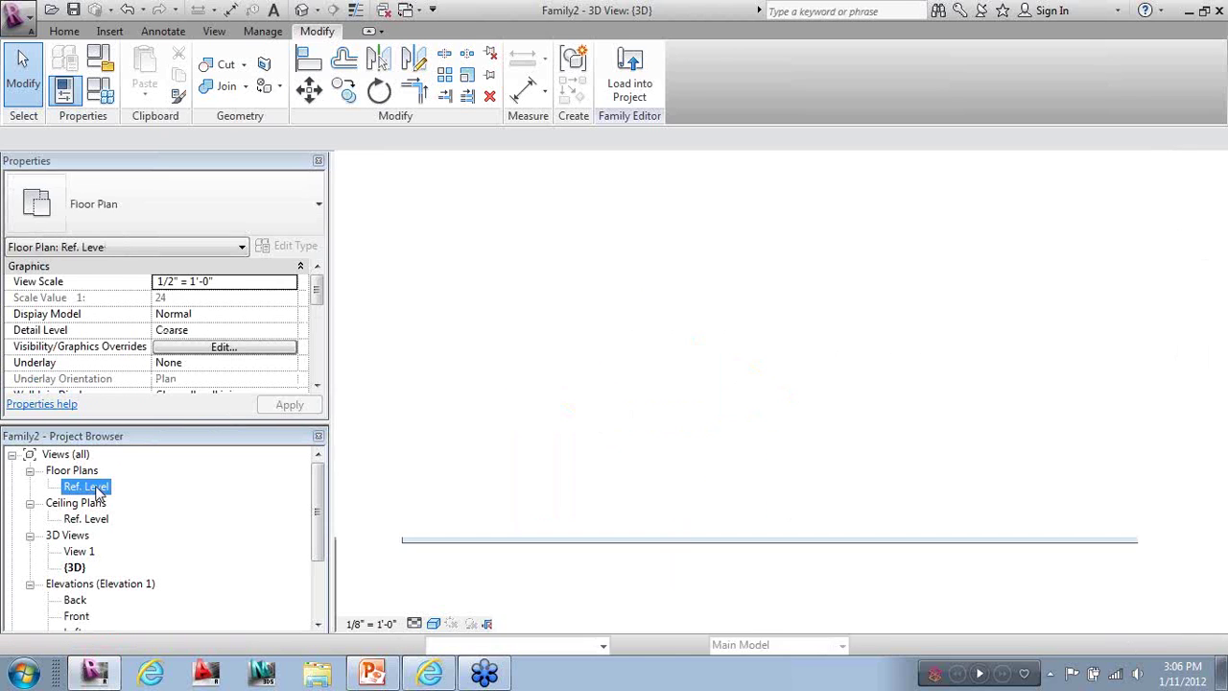
scroll(758, 415, "down", 2)
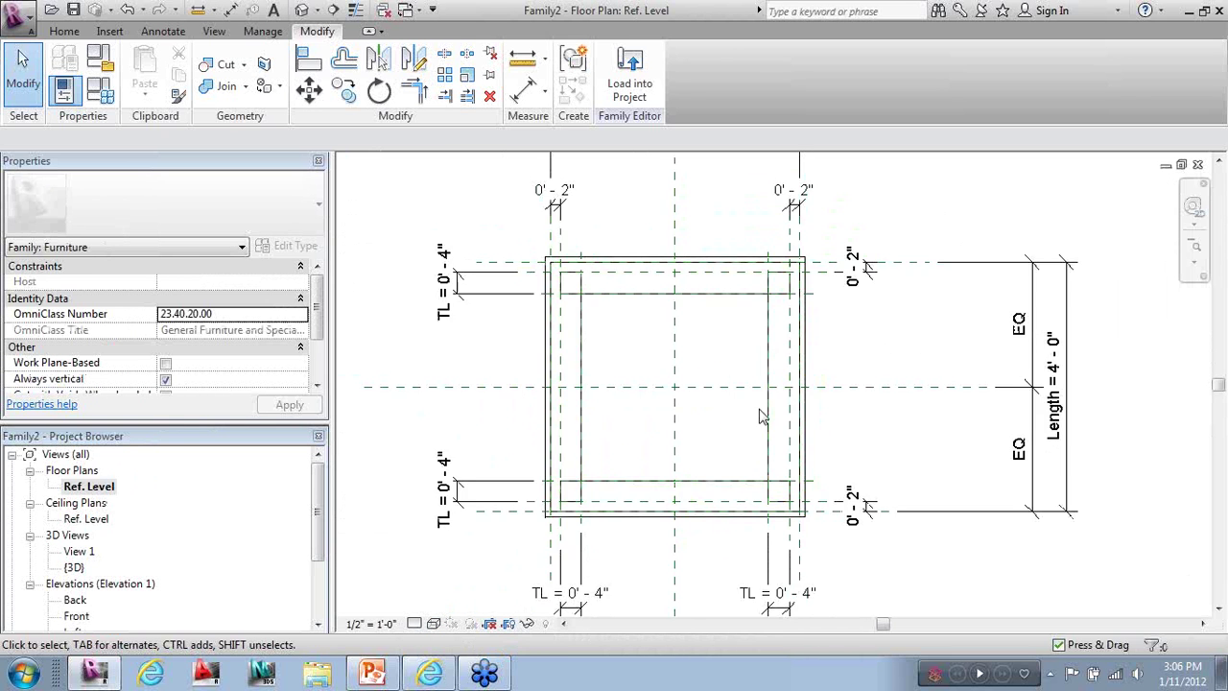
scroll(758, 415, "down", 2)
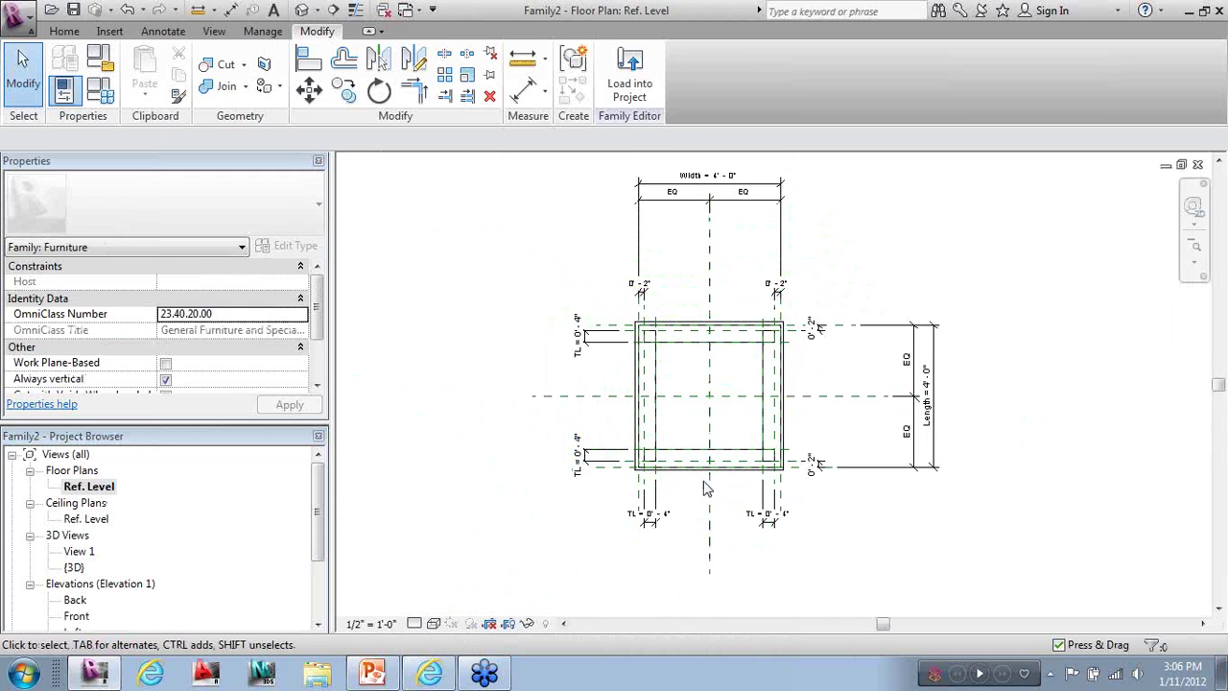
left_click(100, 90)
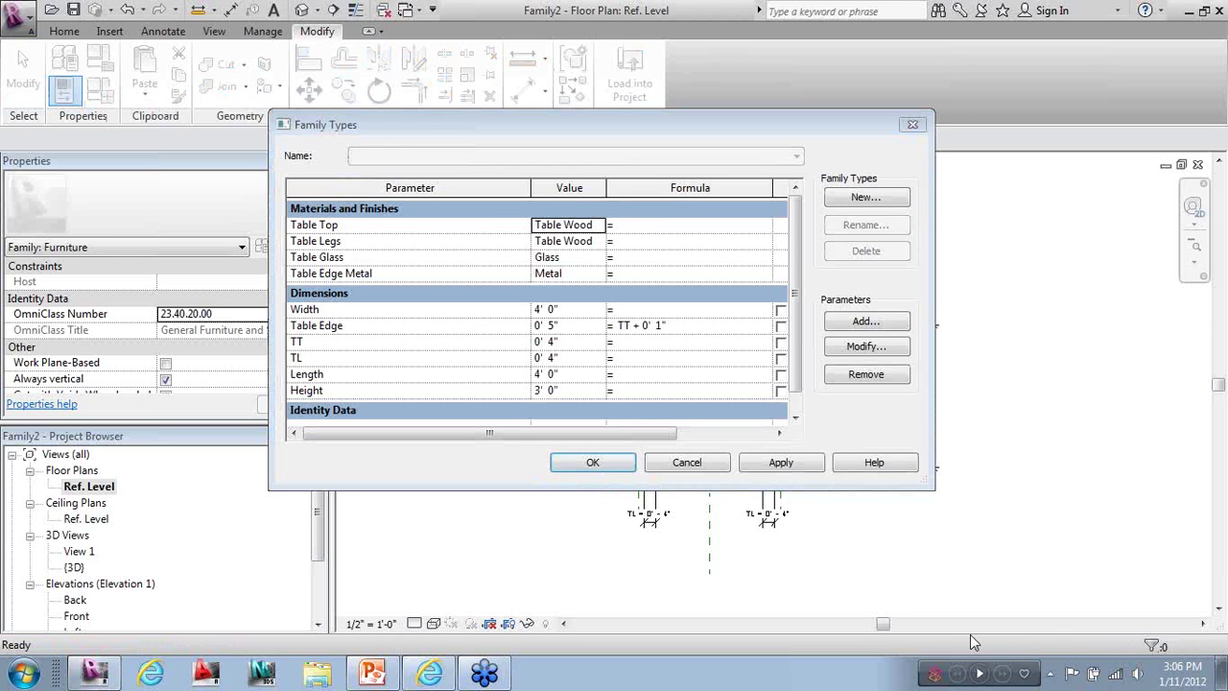
Create a new family type named Square Dining
left_click(867, 197)
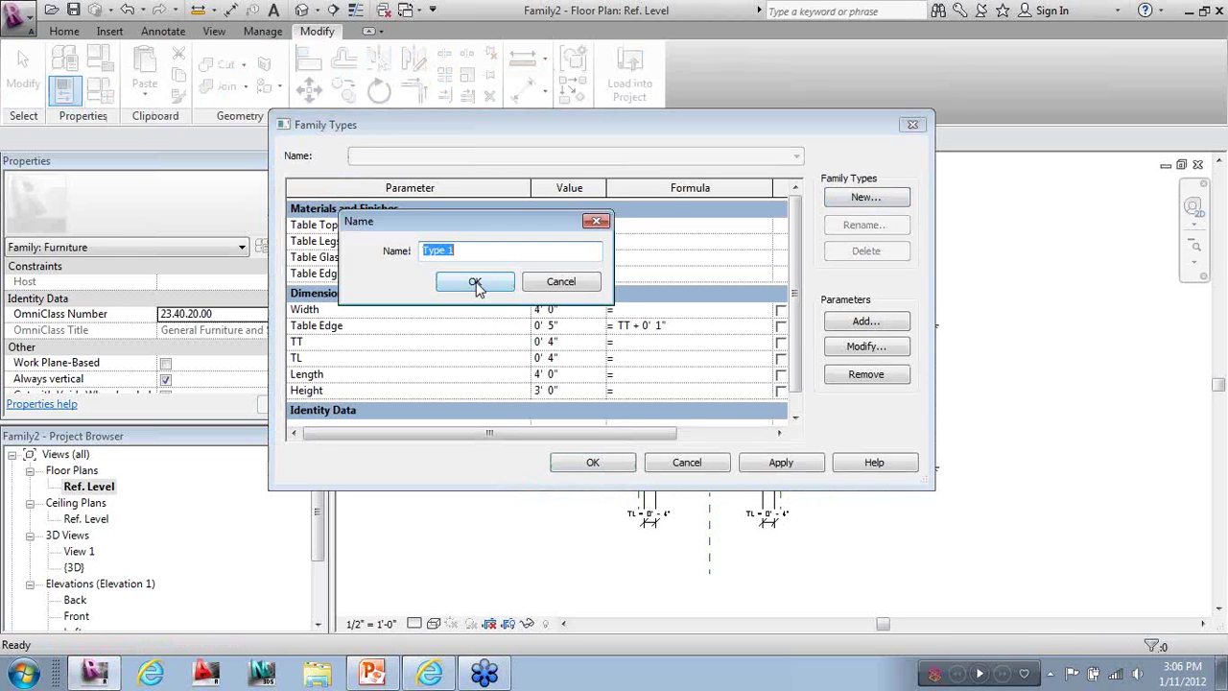
key("BackSpace")
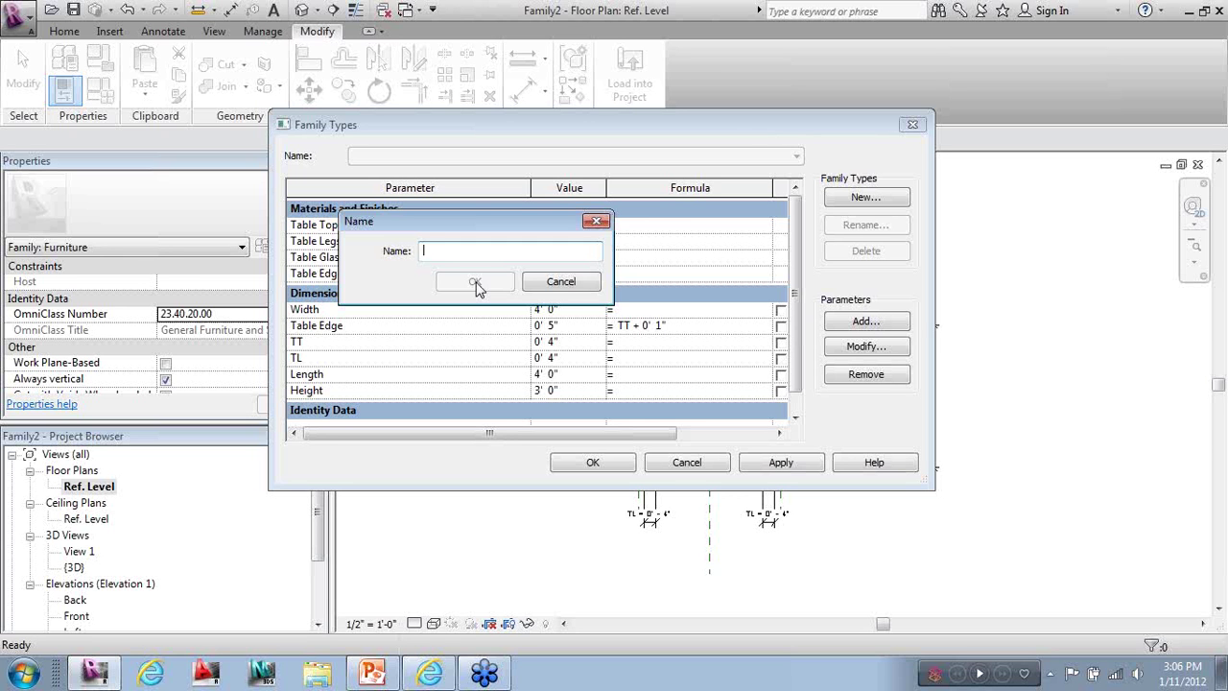
type("Square Dining")
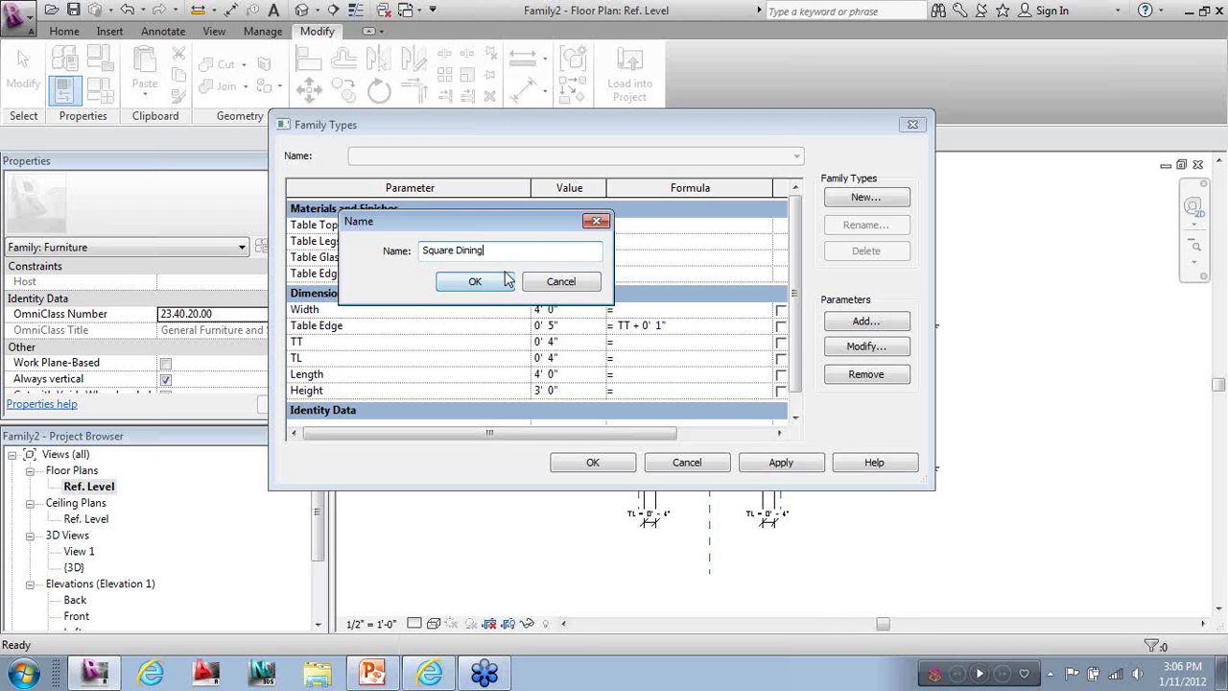
left_click(474, 281)
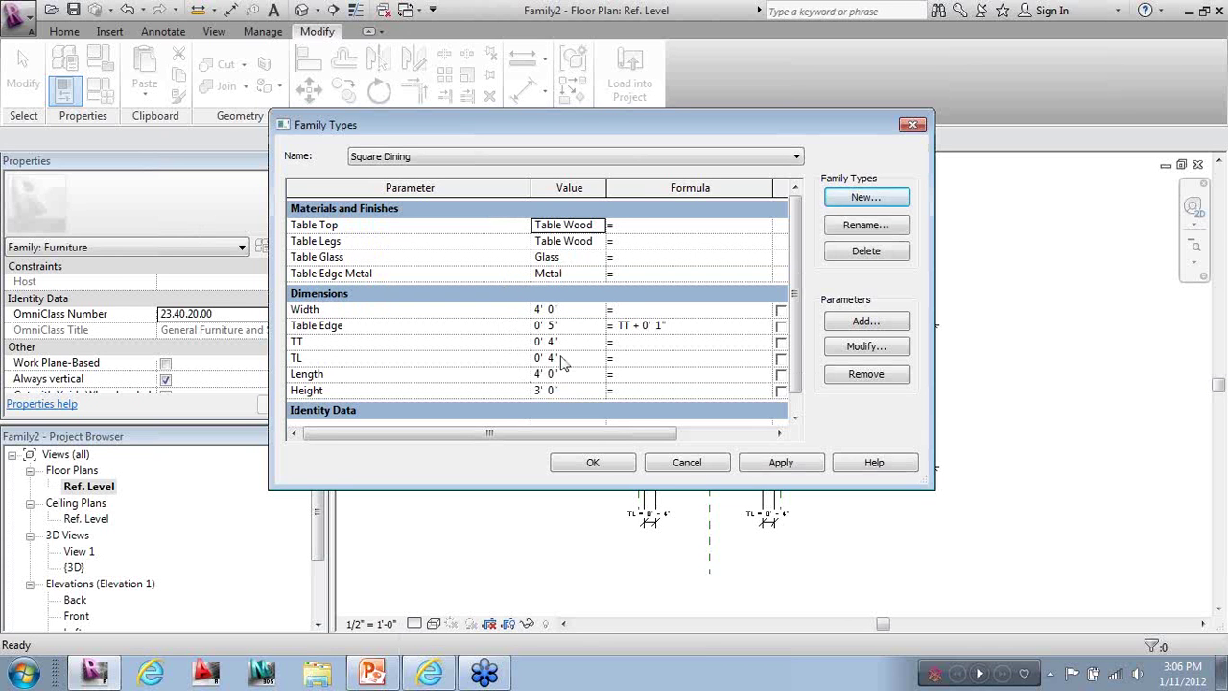
Set the Square Dining type's Height to 2' 6"
left_click(567, 389)
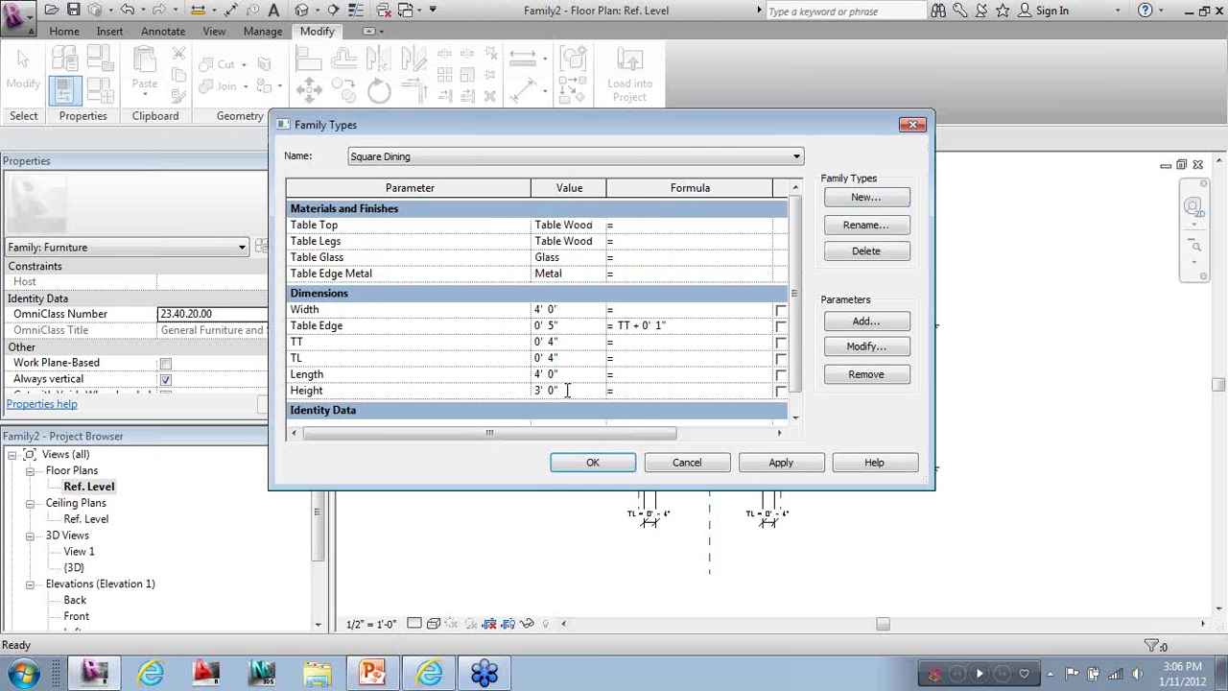
left_click_drag(570, 390, 460, 358)
type("2'6")
left_click(457, 358)
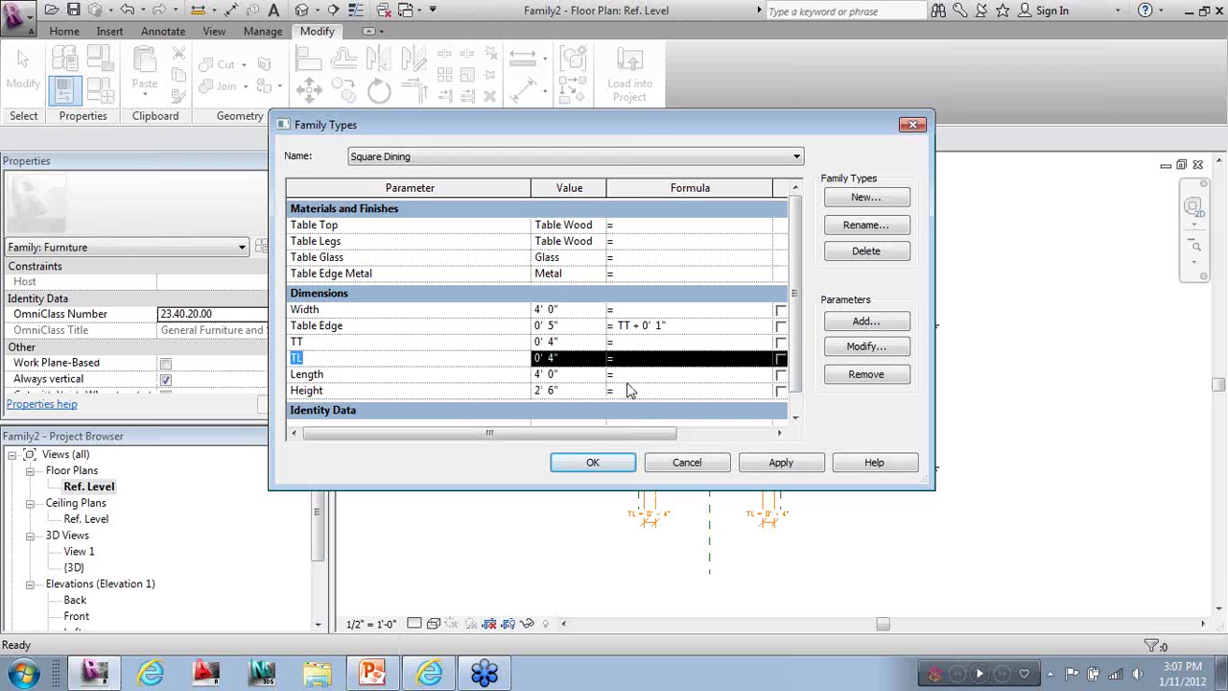
Create a new family type named Rec. Dining
left_click(857, 200)
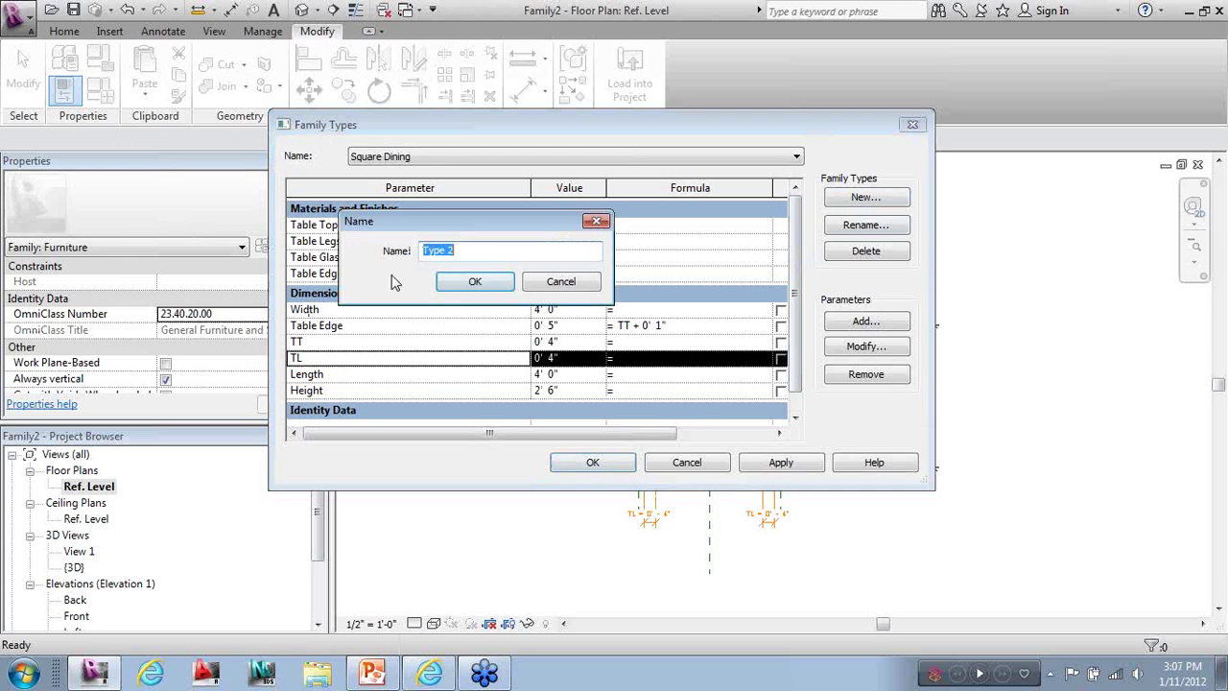
key("BackSpace")
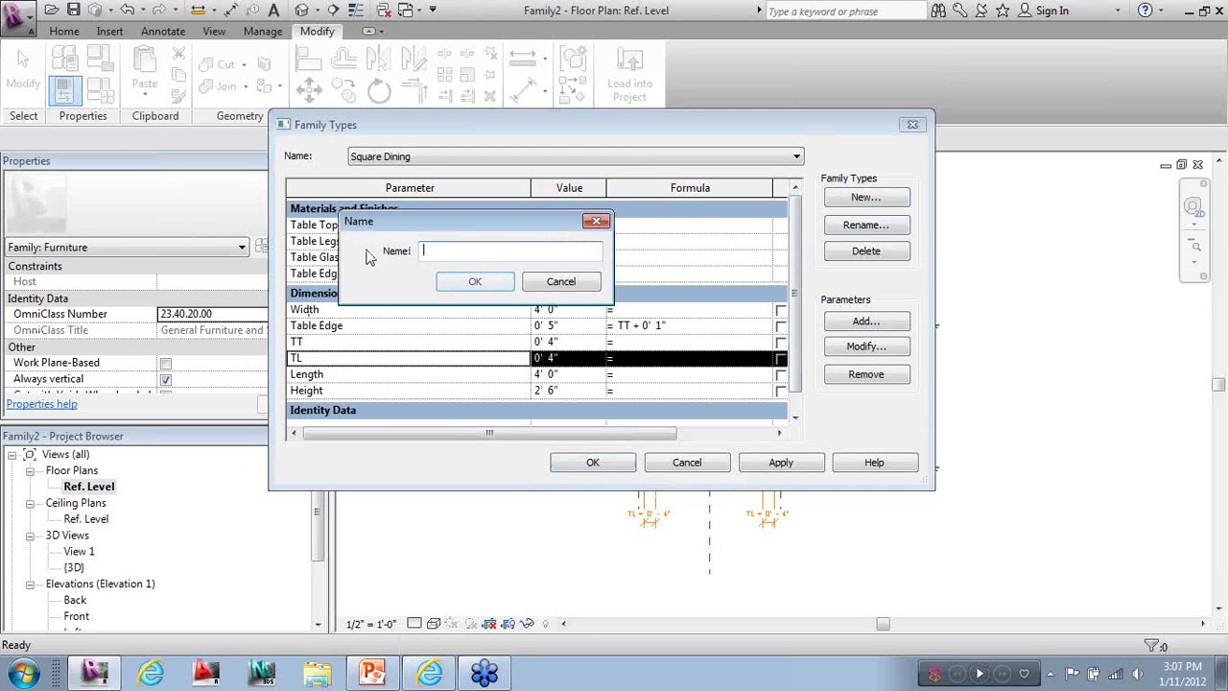
type("RE")
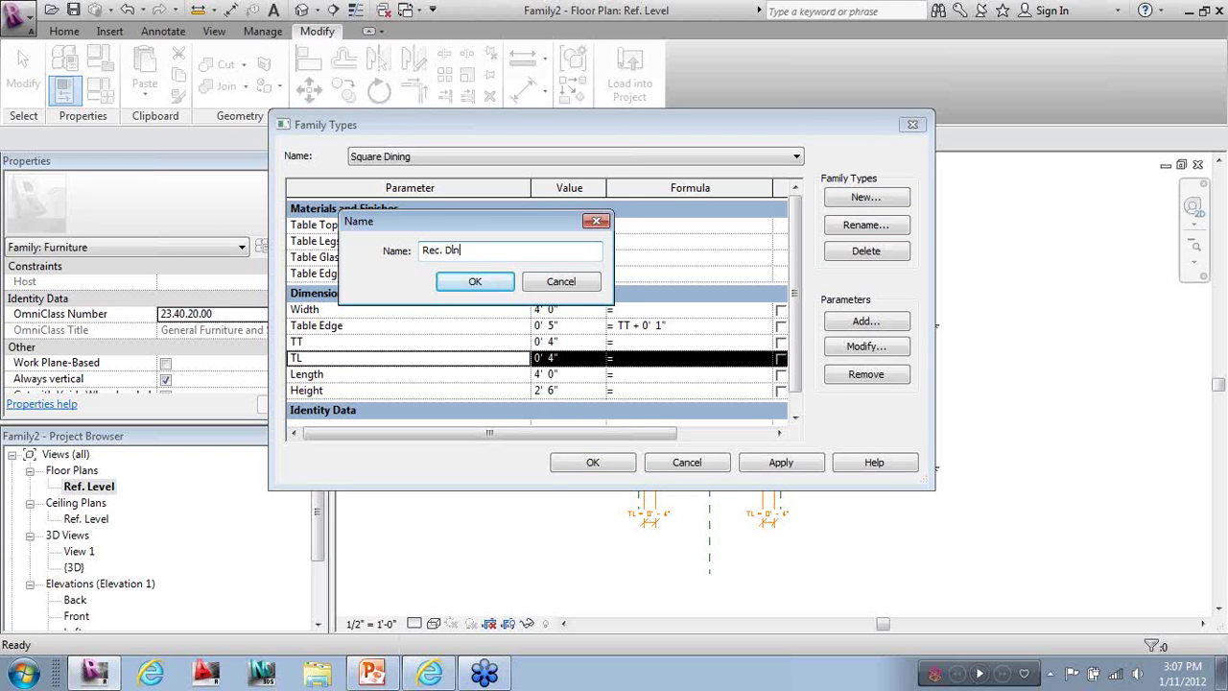
left_click(474, 281)
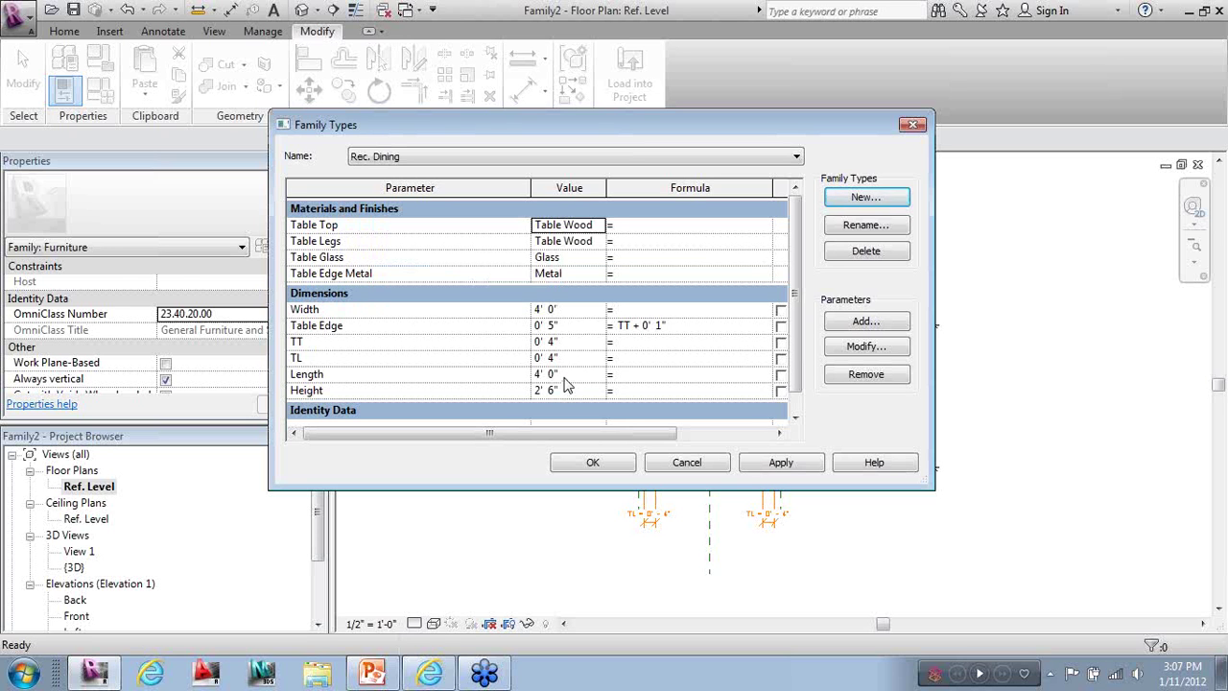
Give Rec. Dining a Length of 6' 6" and a Width of 3' 6"
left_click(565, 374)
key("shift+Home")
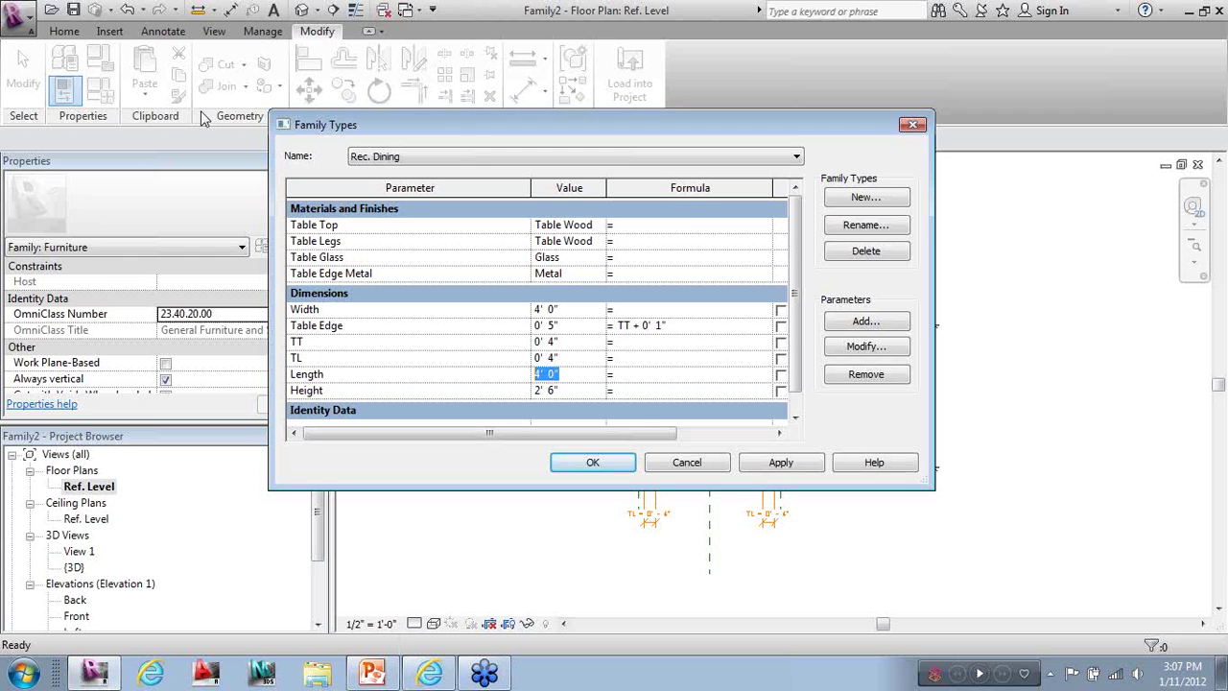
type("6' 6\"")
left_click(580, 307)
type("3'")
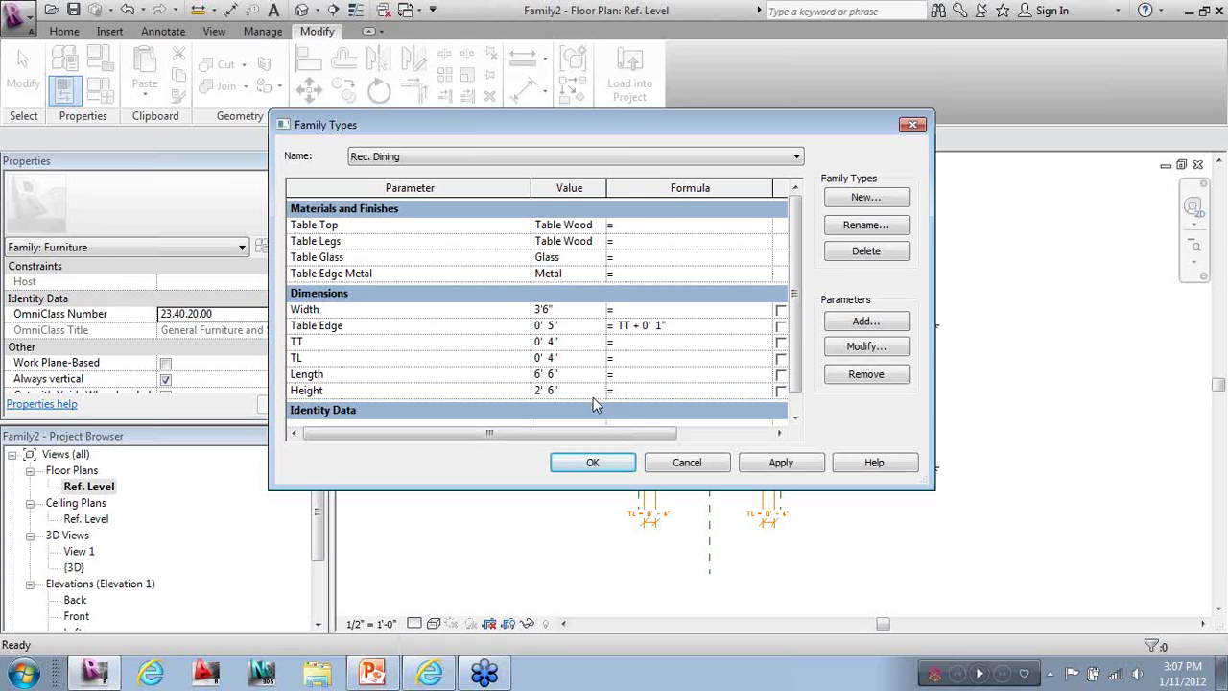
Create a new family type named Bar Dining
left_click(867, 197)
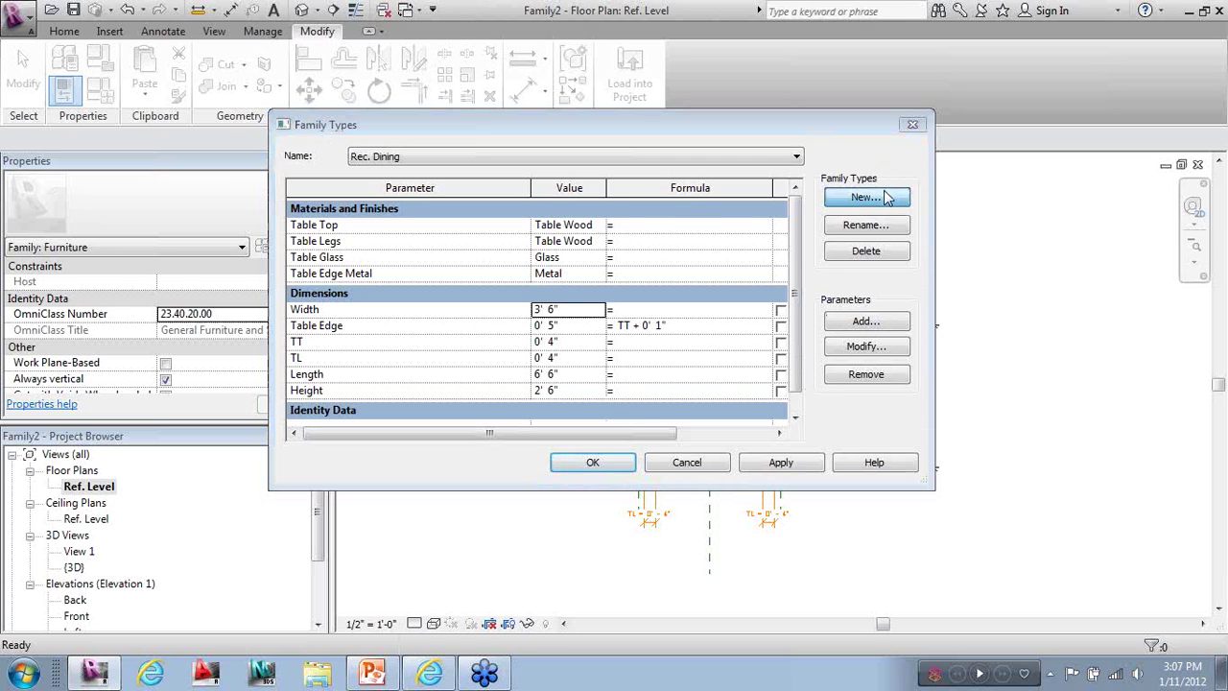
key("BackSpace")
type("Bar Dining")
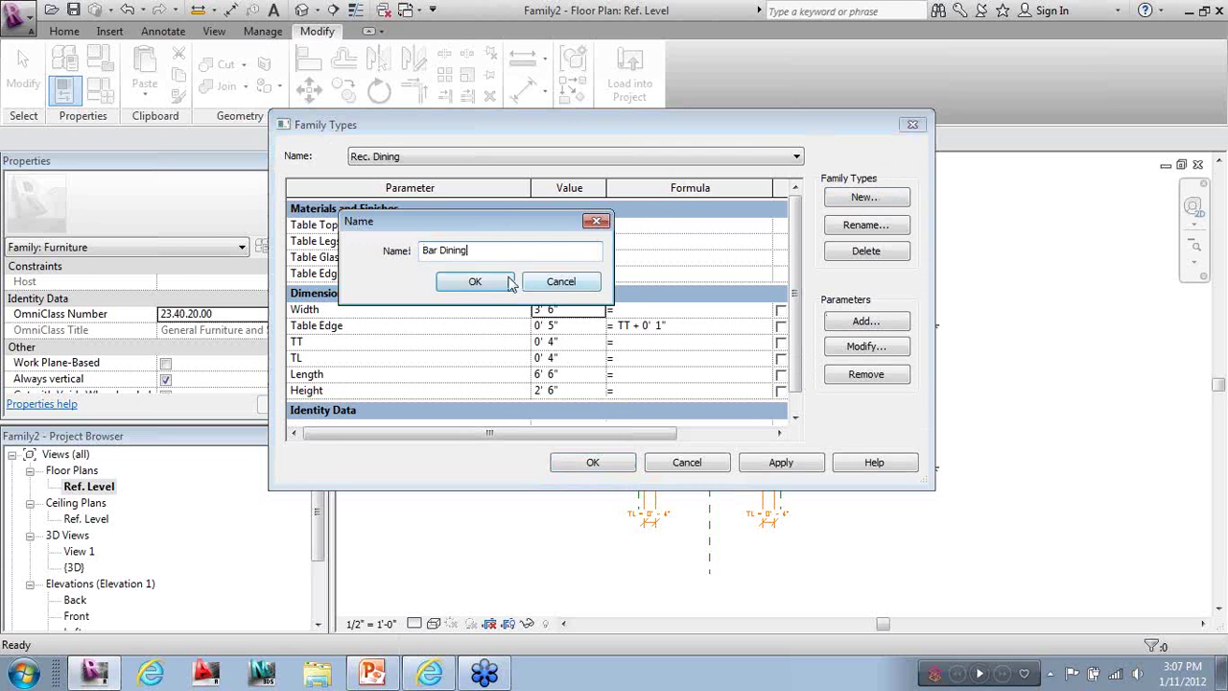
left_click(507, 280)
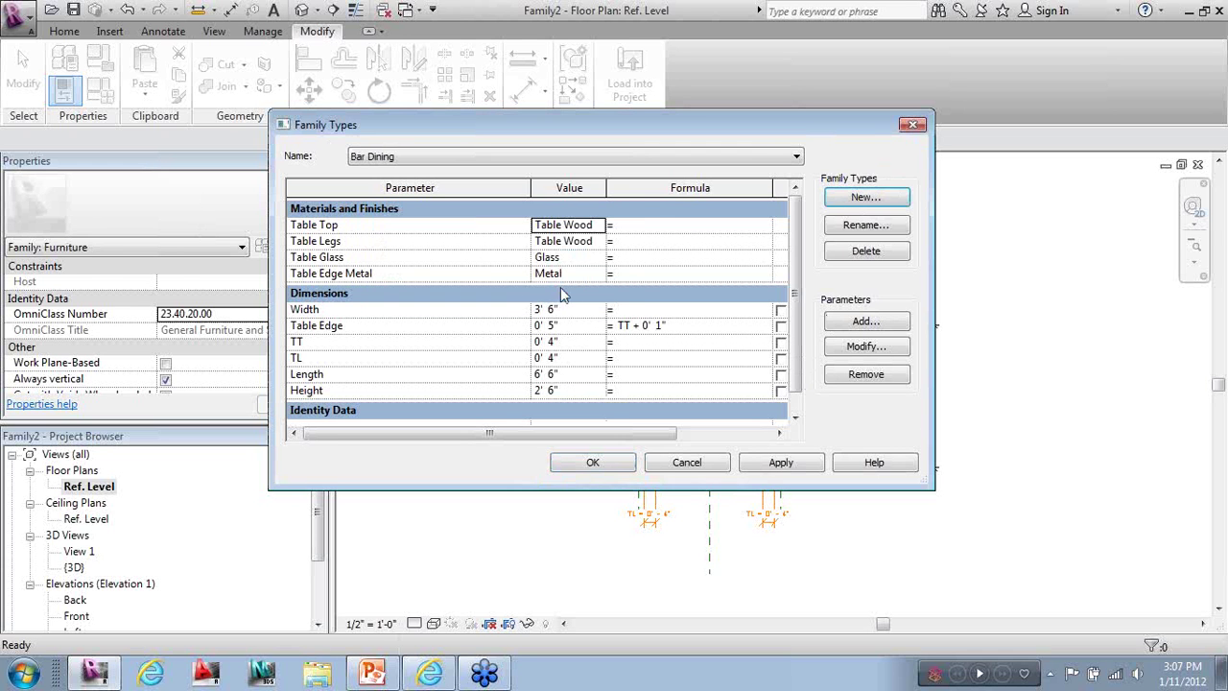
Size Bar Dining at Width 5' 0", Height 3' 6" and Length 5' 0", then accept
left_click(572, 309)
left_click(573, 309)
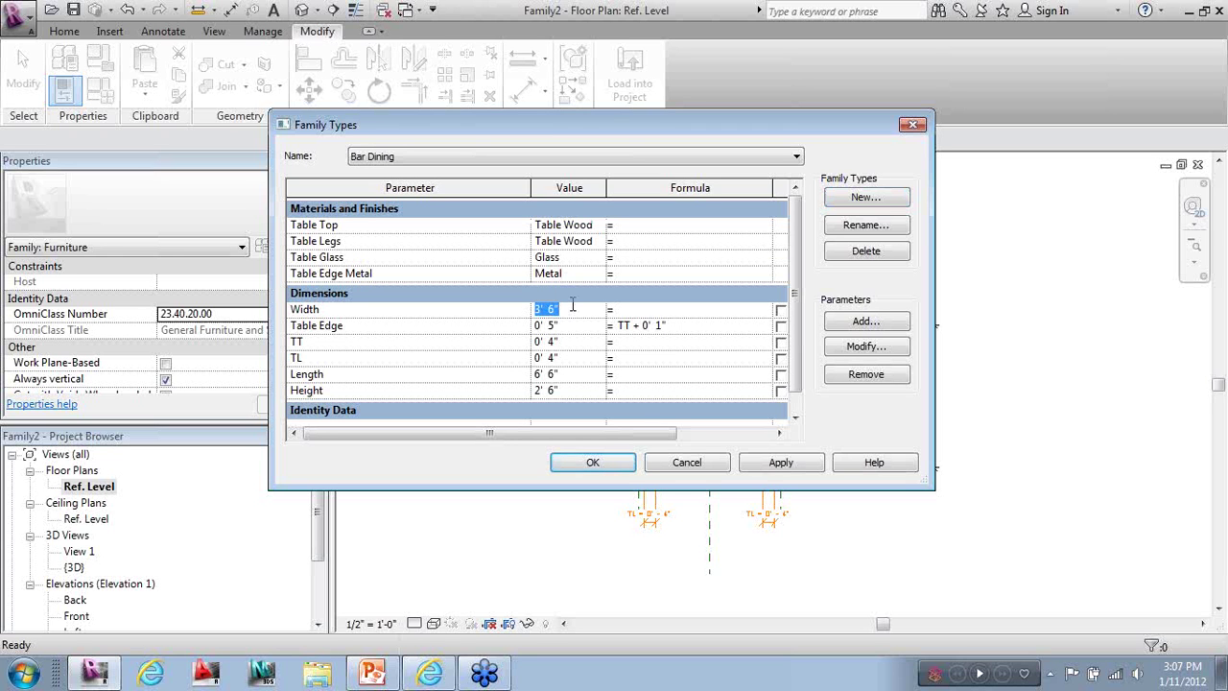
type("5")
left_click(572, 391)
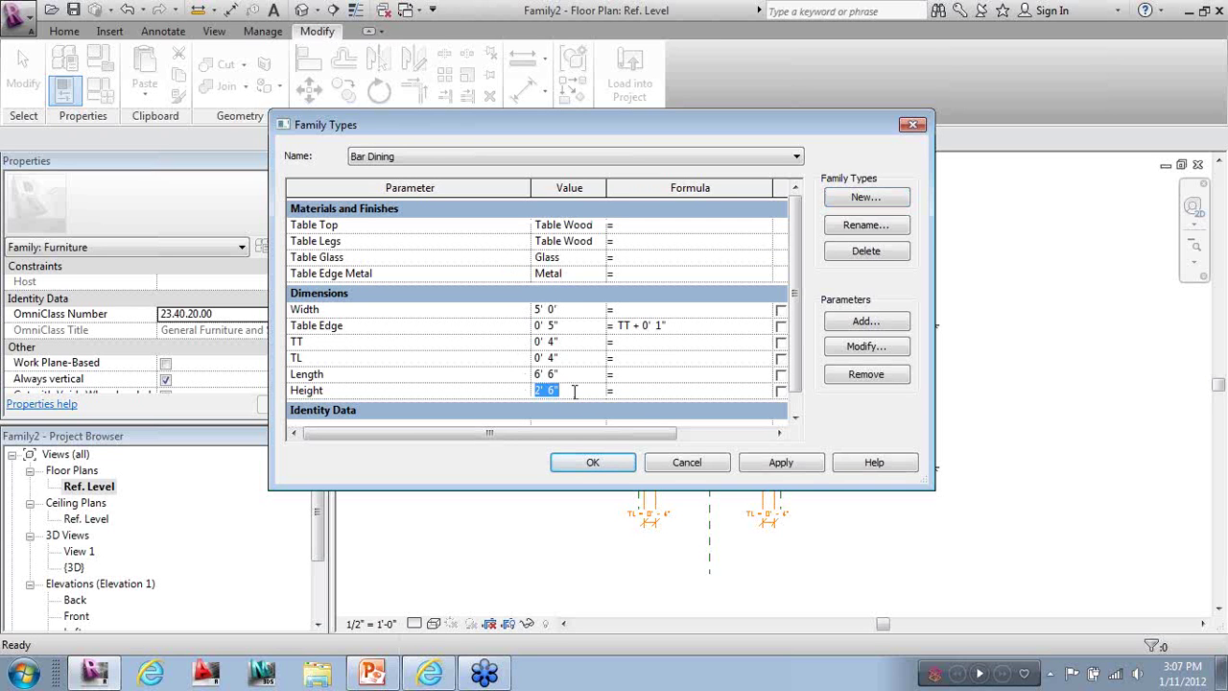
type("3' 6")
left_click(563, 376)
left_click(563, 376)
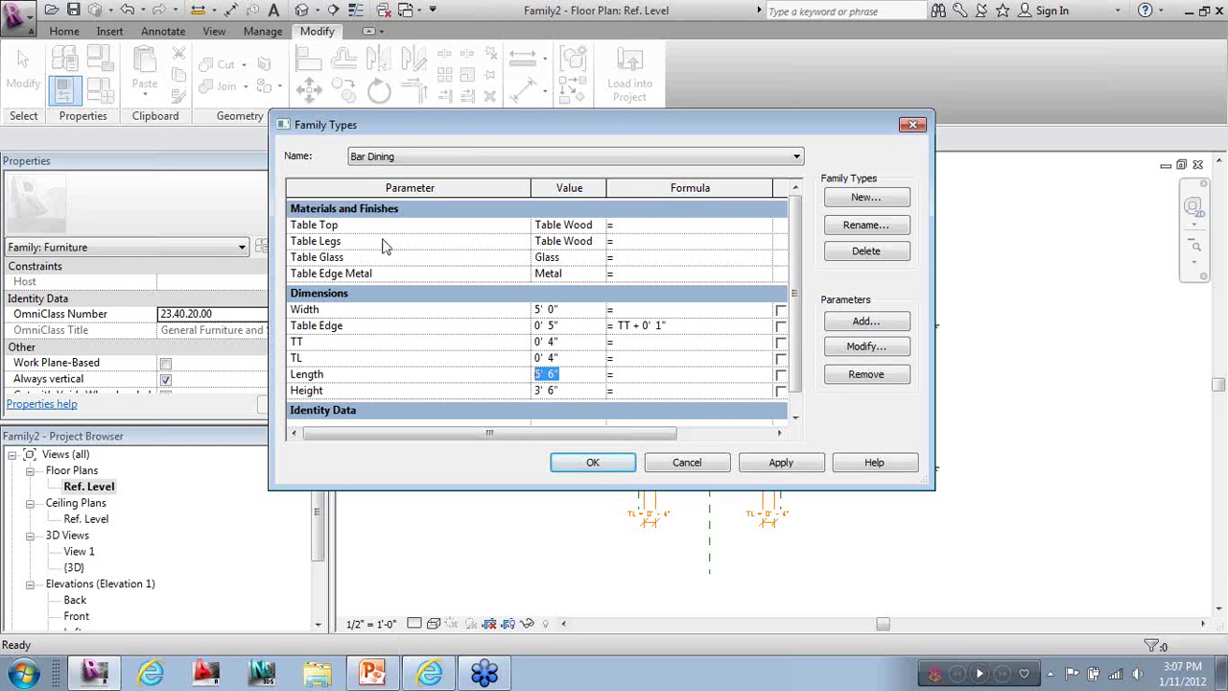
type("5'")
left_click(610, 464)
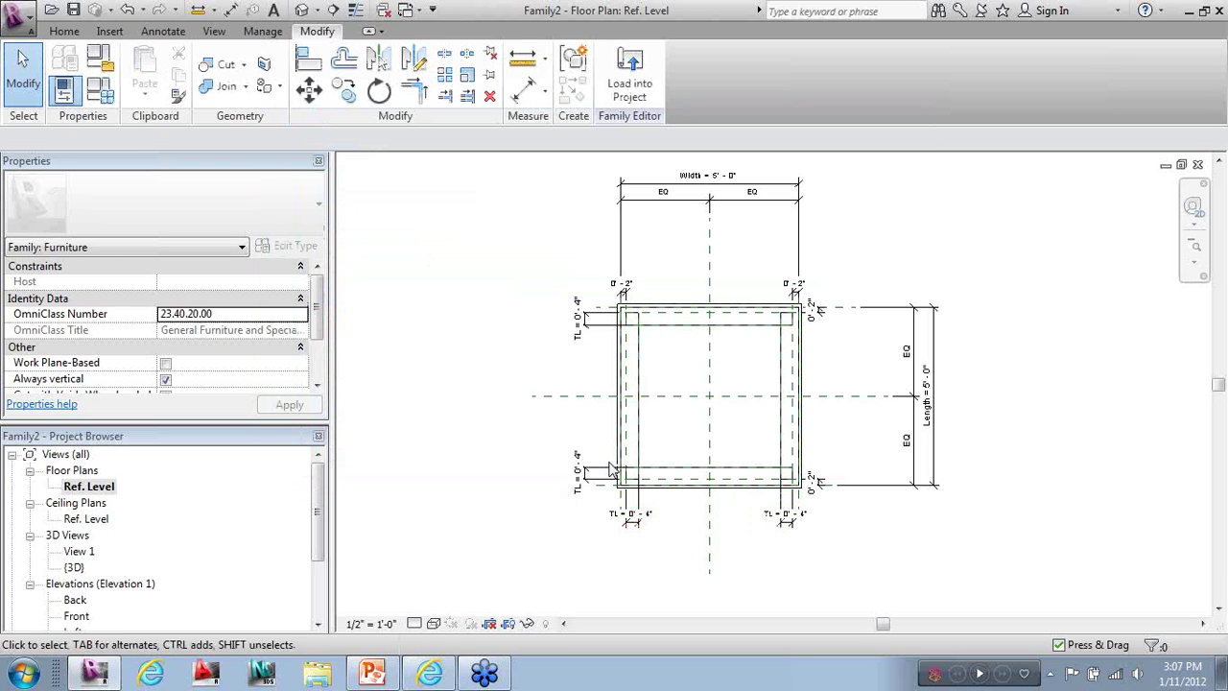
Show the table in the Default 3D View with Family Types moved beside it
left_click(301, 10)
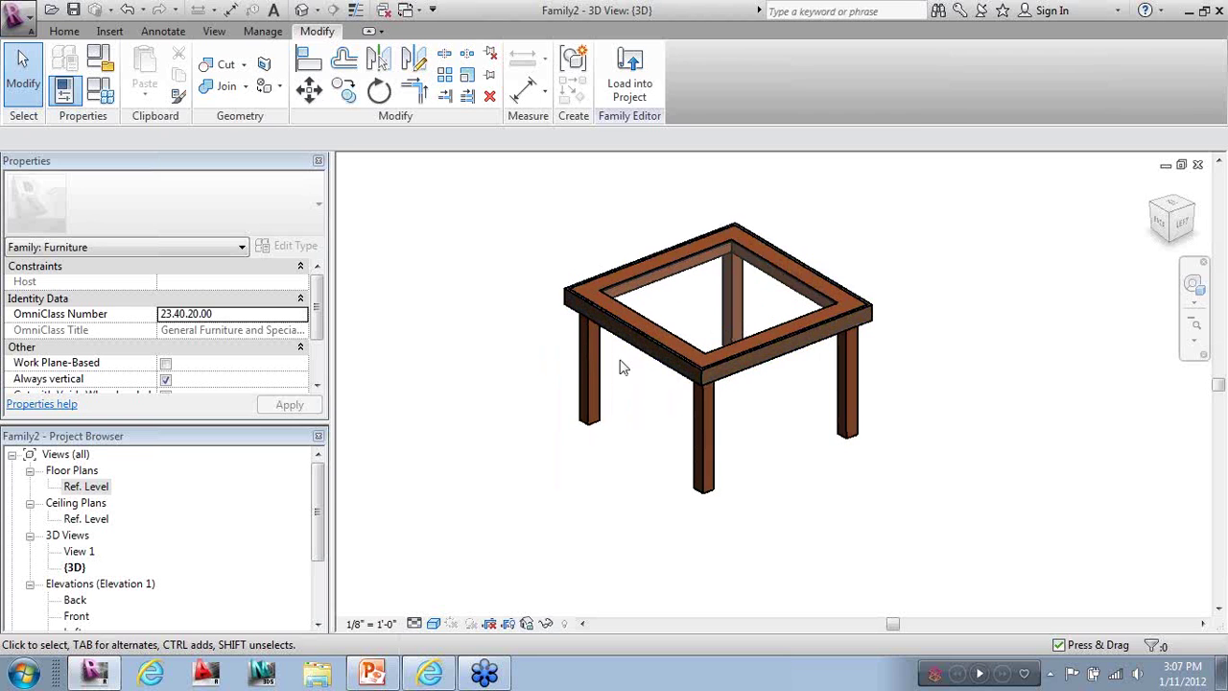
left_click(106, 91)
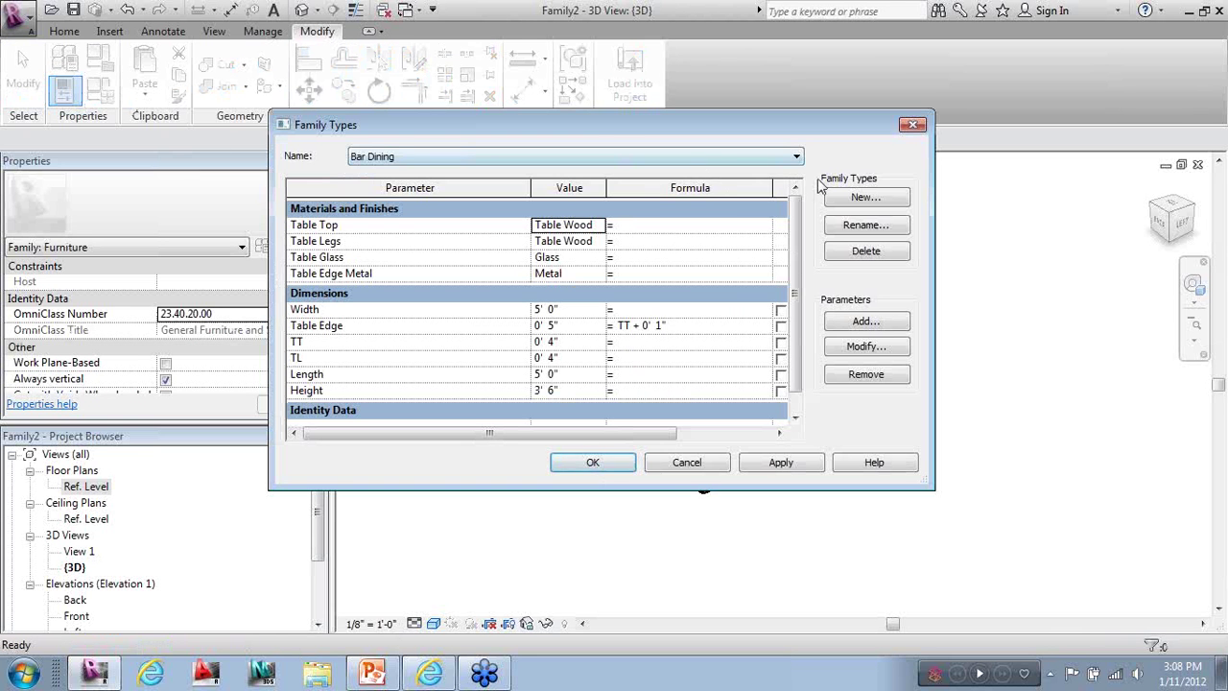
key("Return")
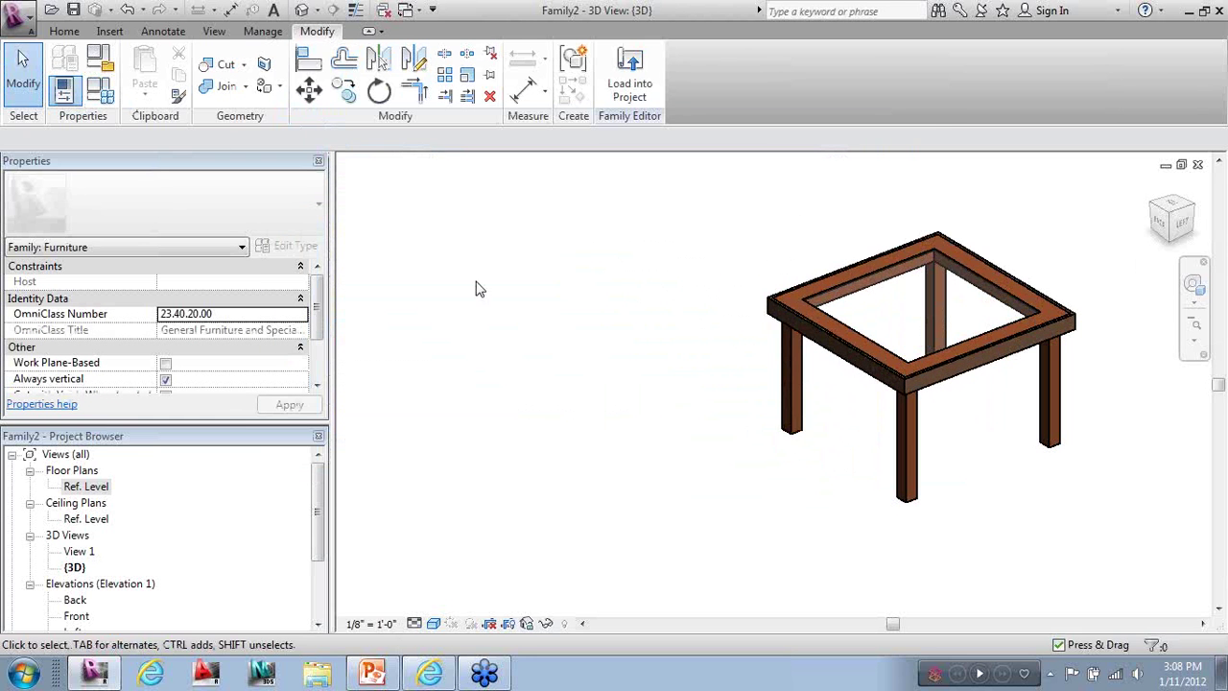
left_click(105, 91)
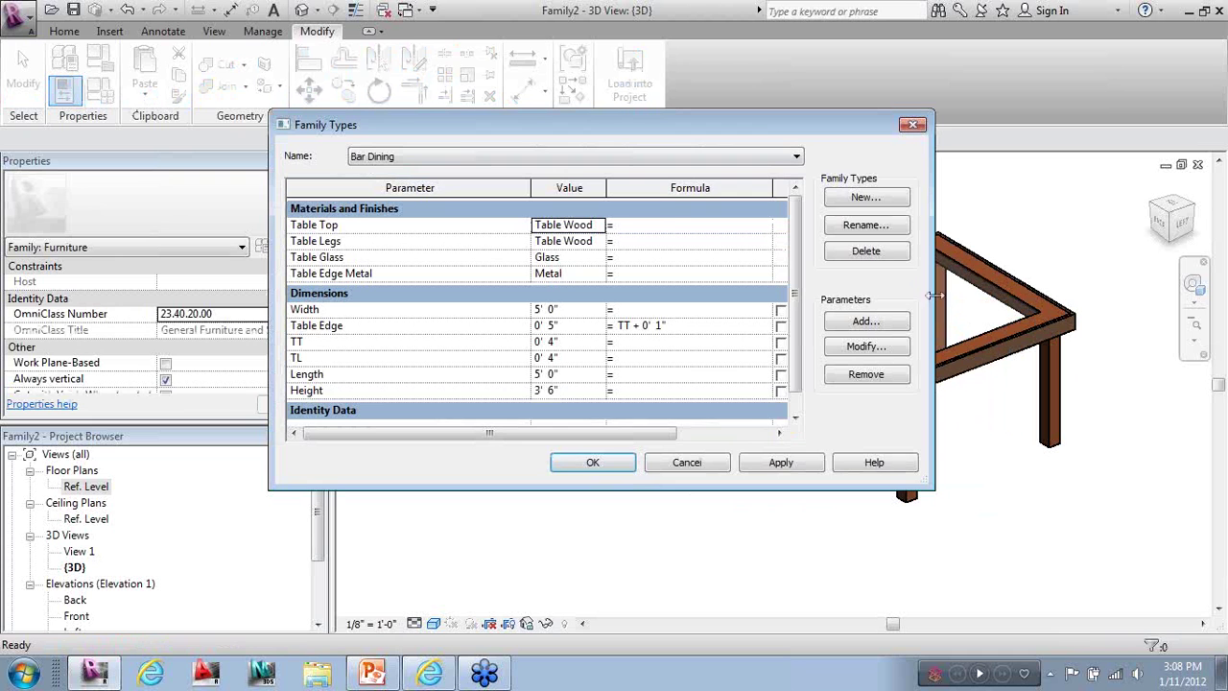
left_click_drag(762, 126, 518, 173)
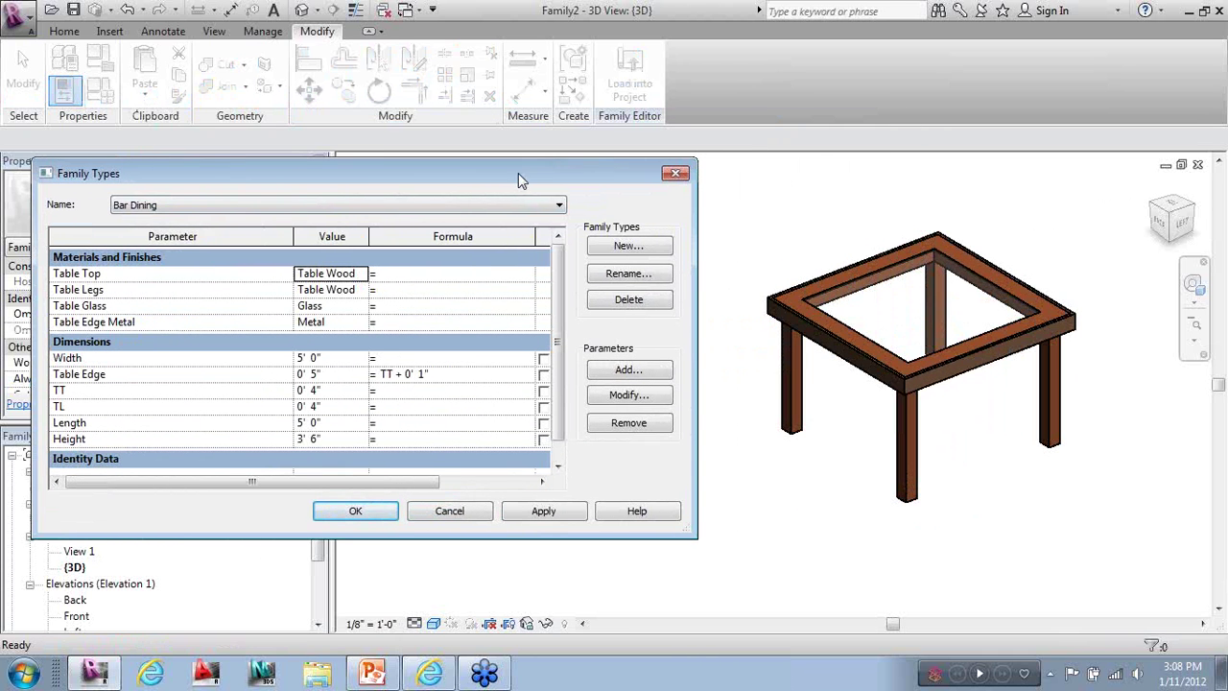
Flex the table through the Rec. Dining type, ending at Square Dining
left_click(526, 206)
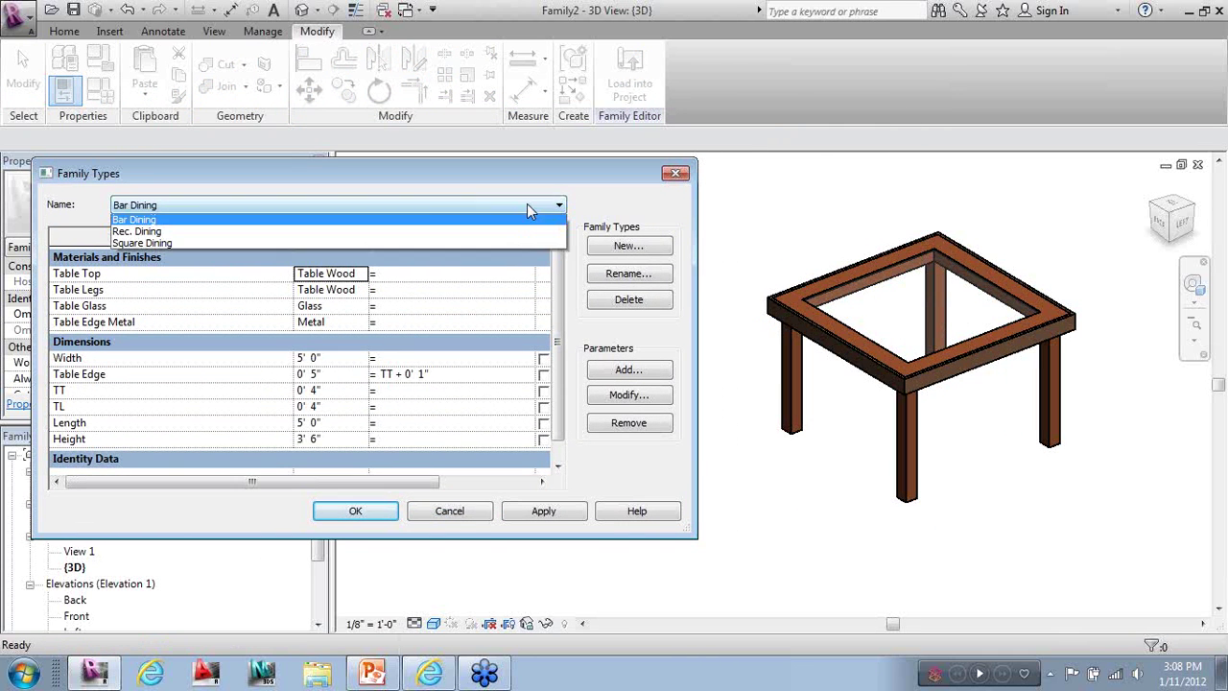
left_click(401, 233)
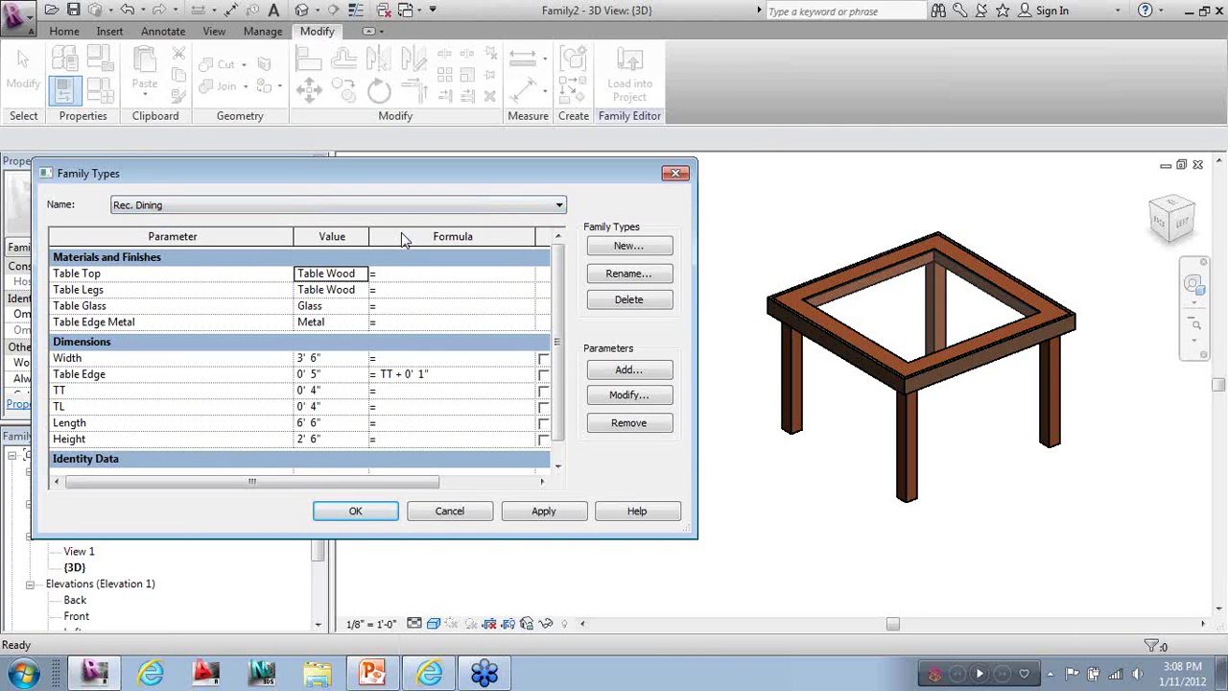
left_click(550, 518)
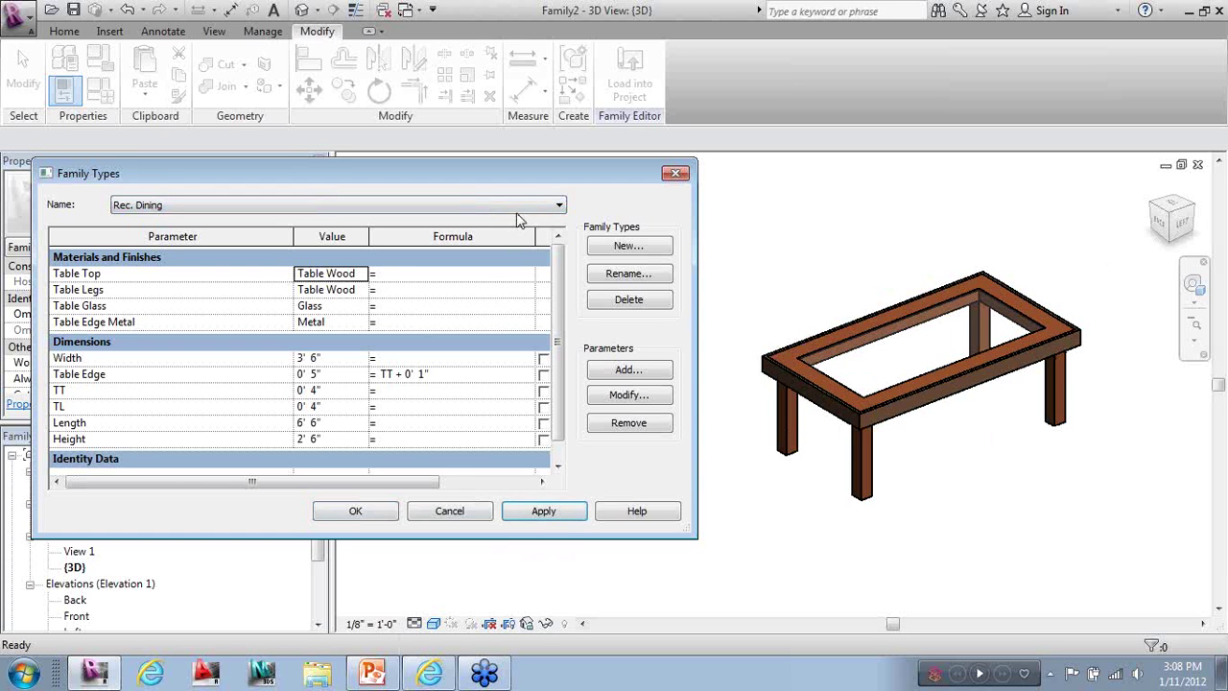
left_click(537, 205)
left_click(412, 243)
left_click(547, 516)
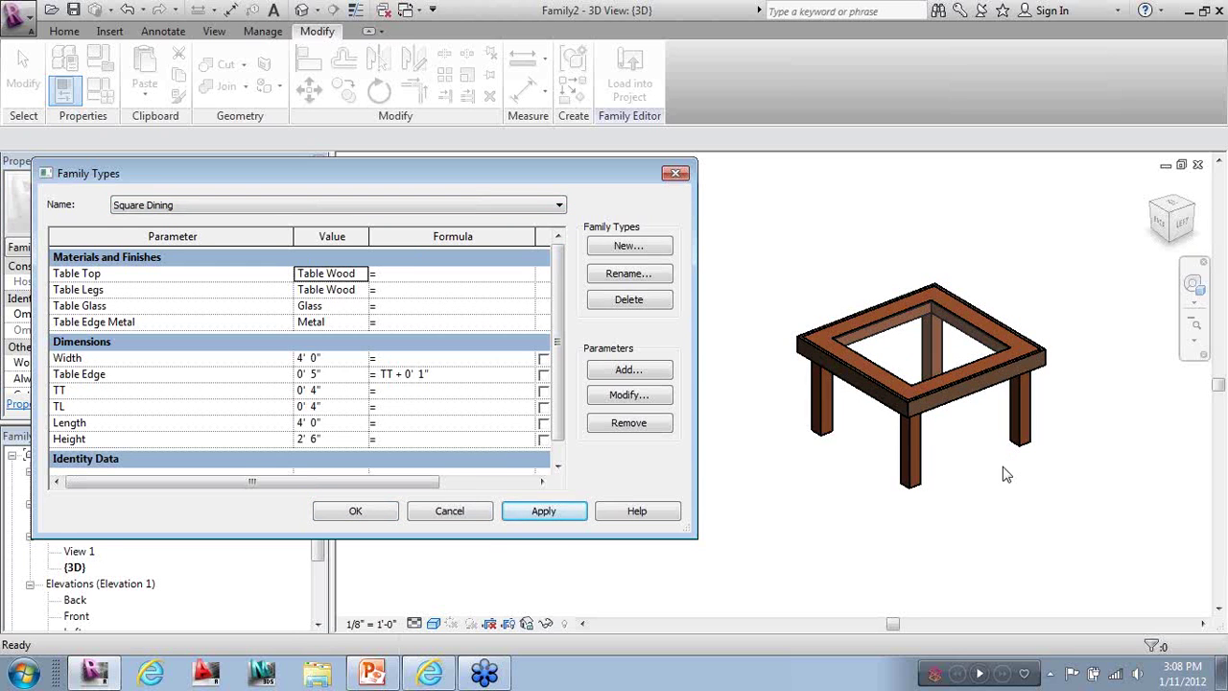
Confirm the family type settings and open the Ref. Level floor plan
left_click(352, 511)
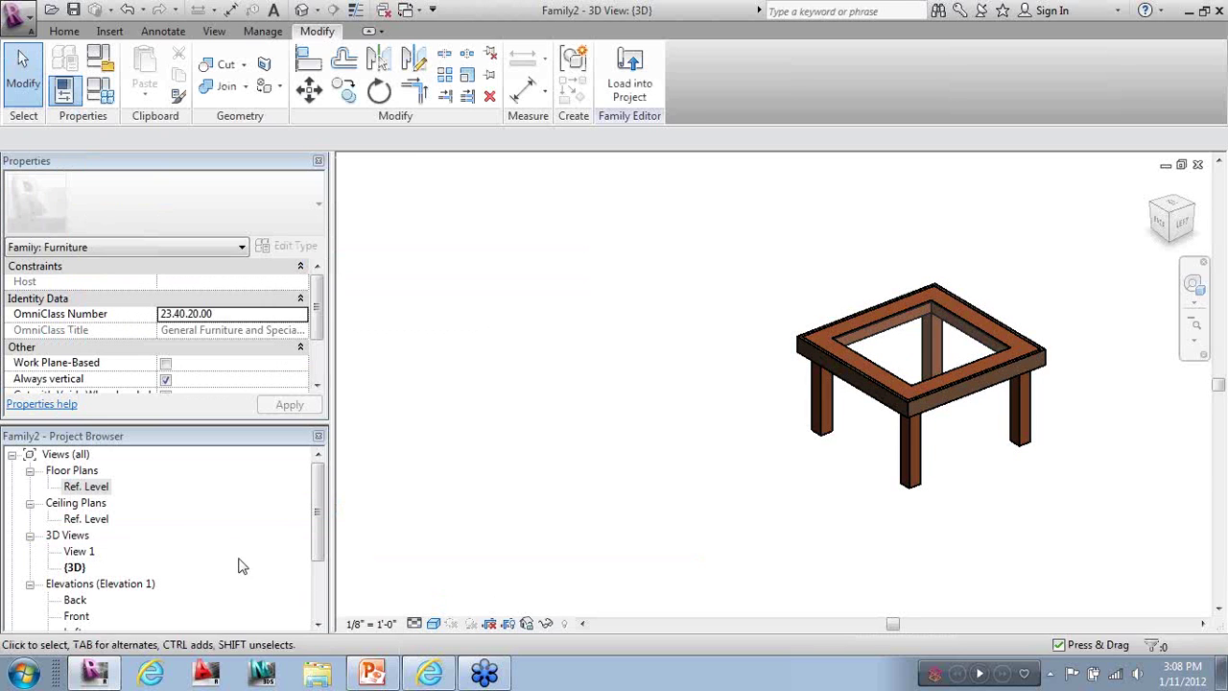
double_click(95, 490)
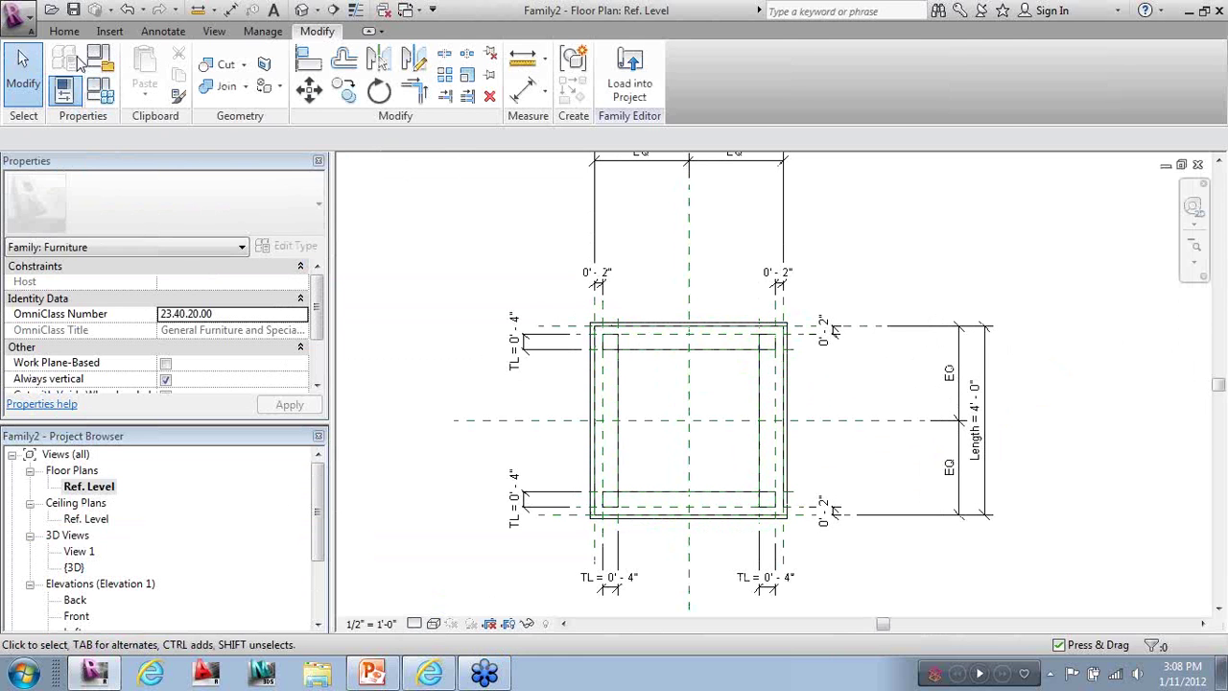
left_click(64, 32)
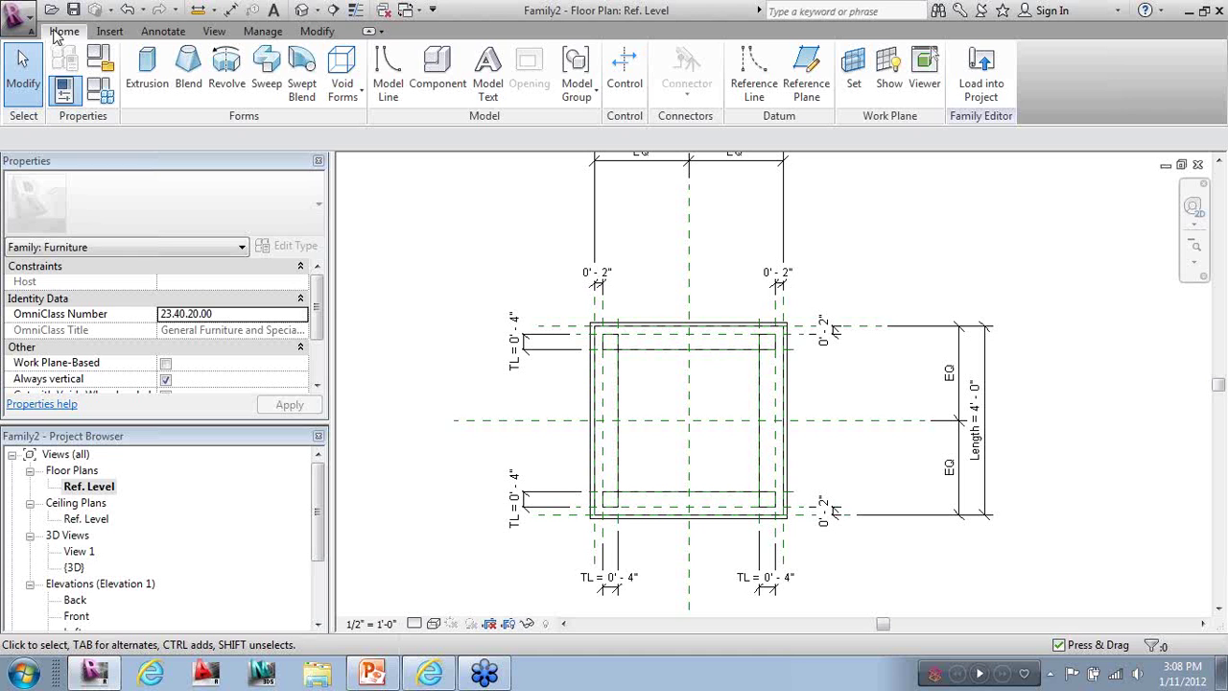
left_click(109, 31)
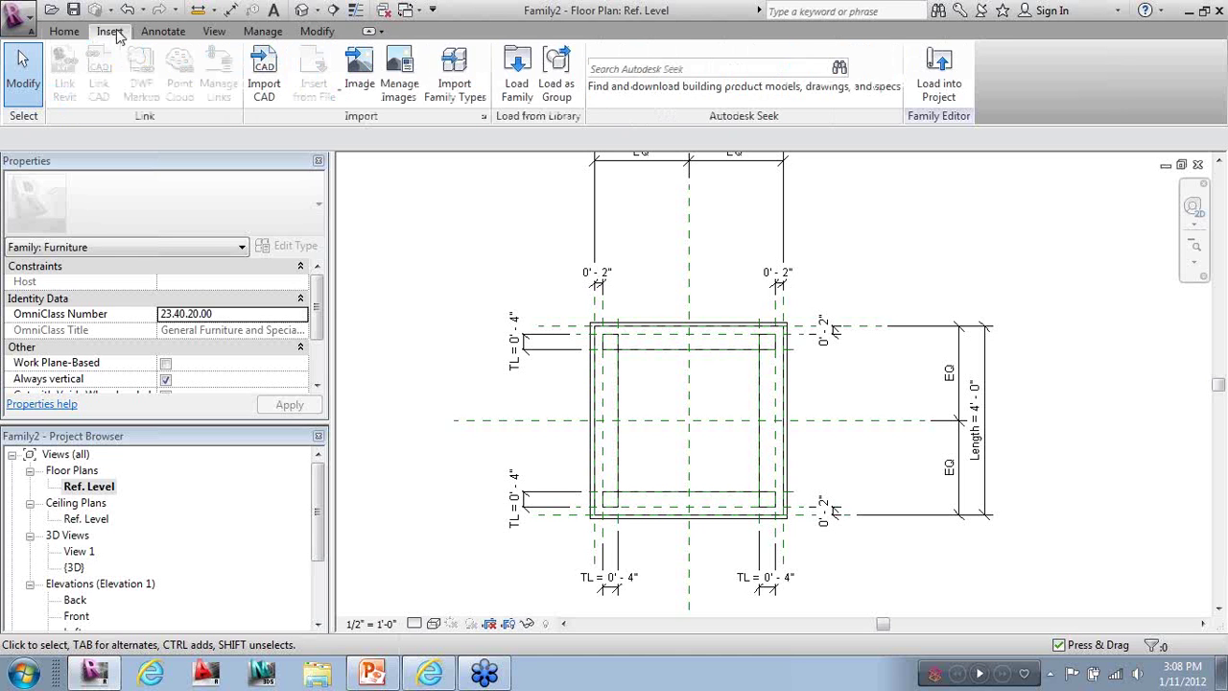
Browse the Furniture library, previewing the Chair-Breuer, Chair-Corbu, Chair-Desk and Chair-Executive families
left_click(514, 74)
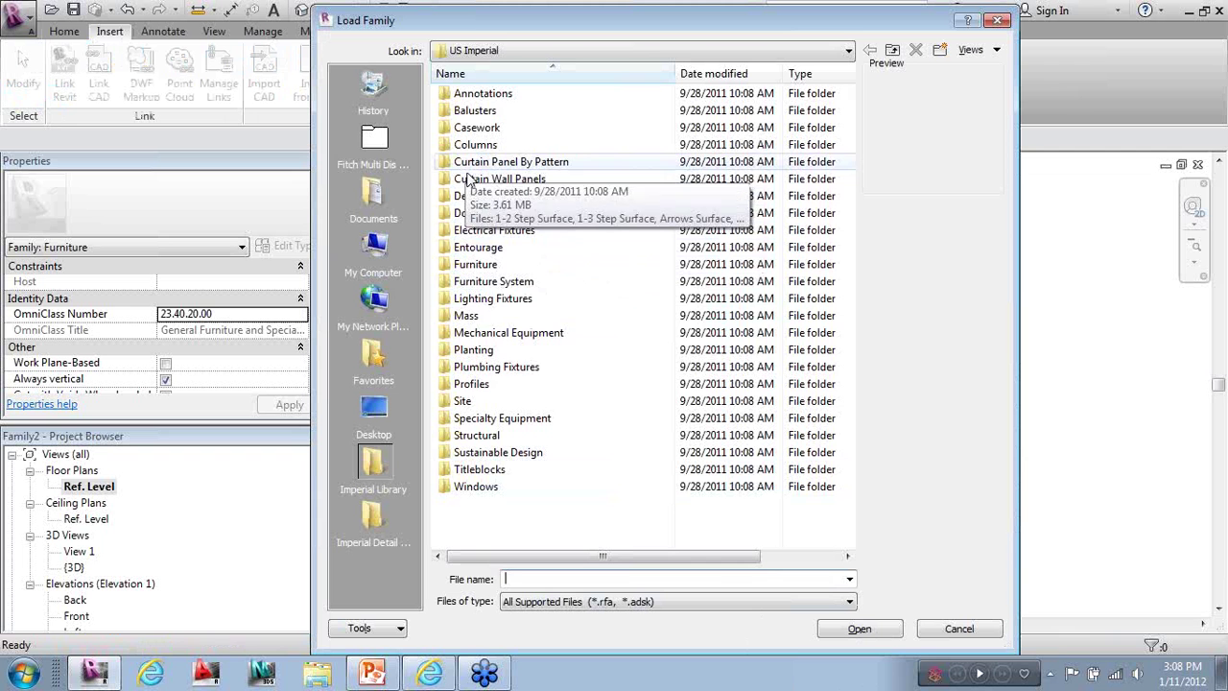
double_click(468, 264)
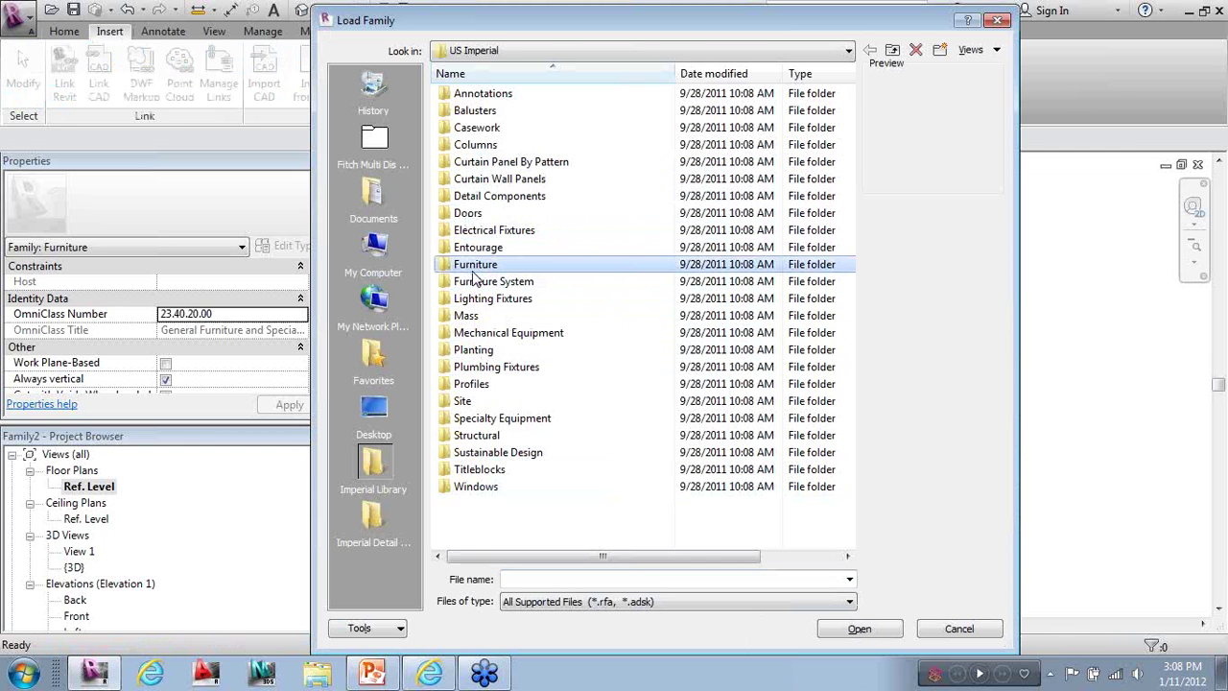
left_click(497, 266)
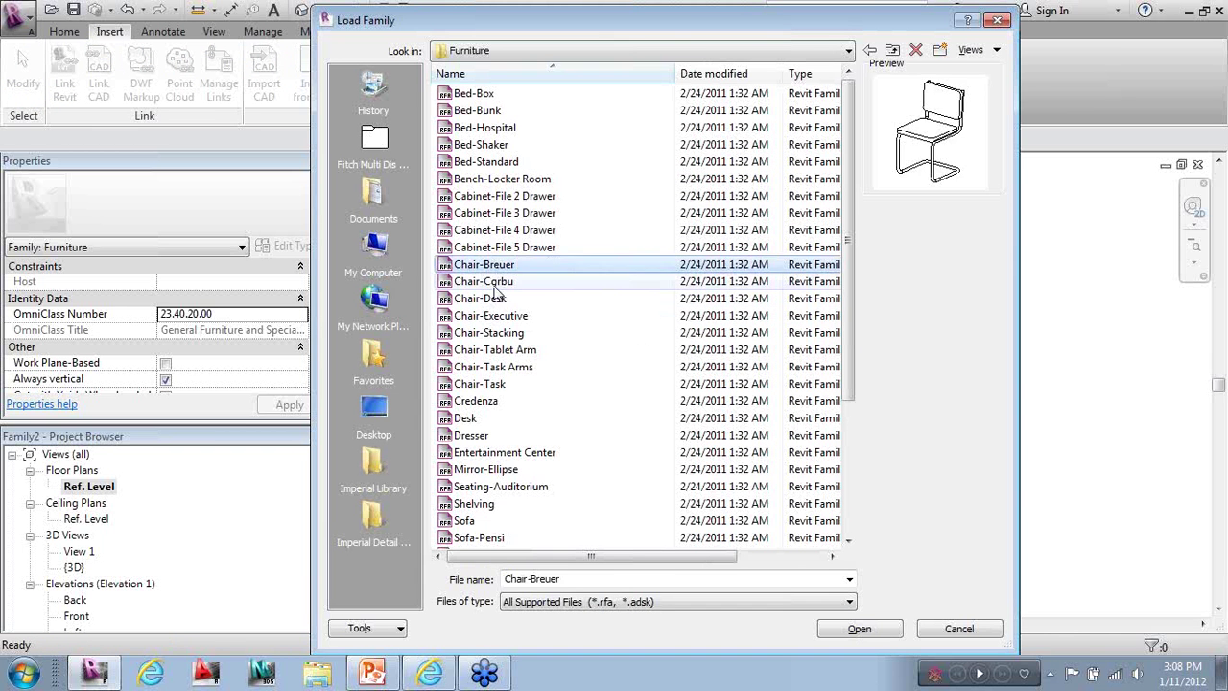
left_click(497, 281)
left_click(498, 269)
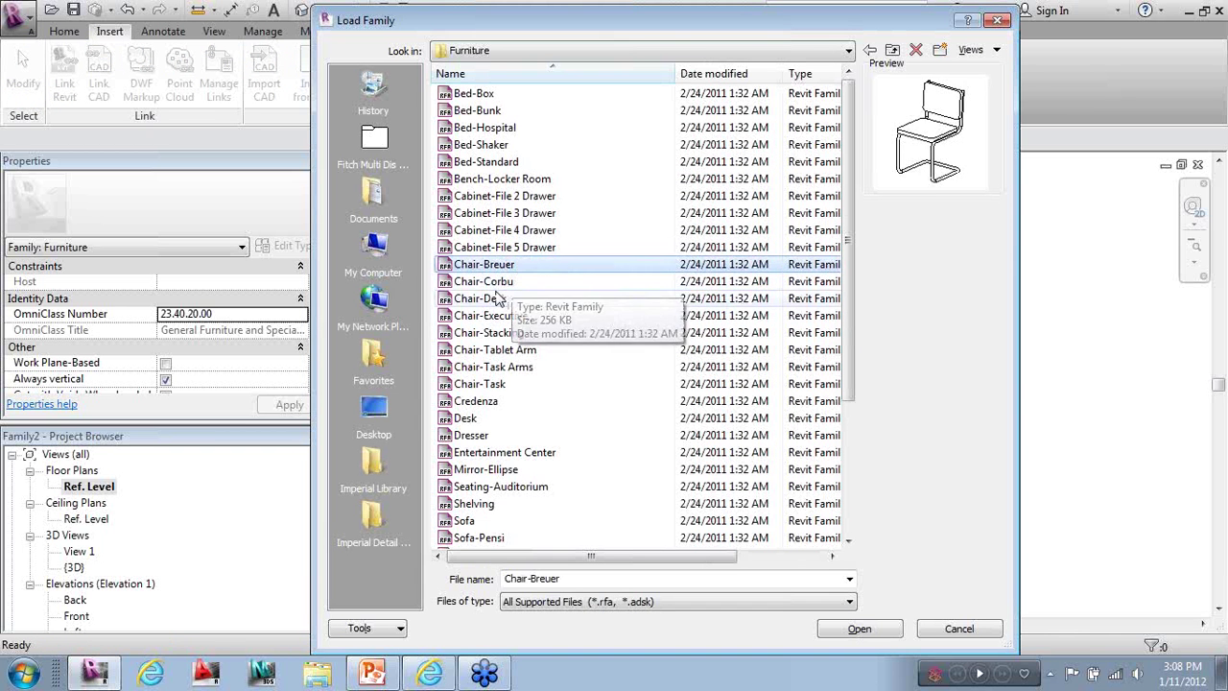
left_click(492, 283)
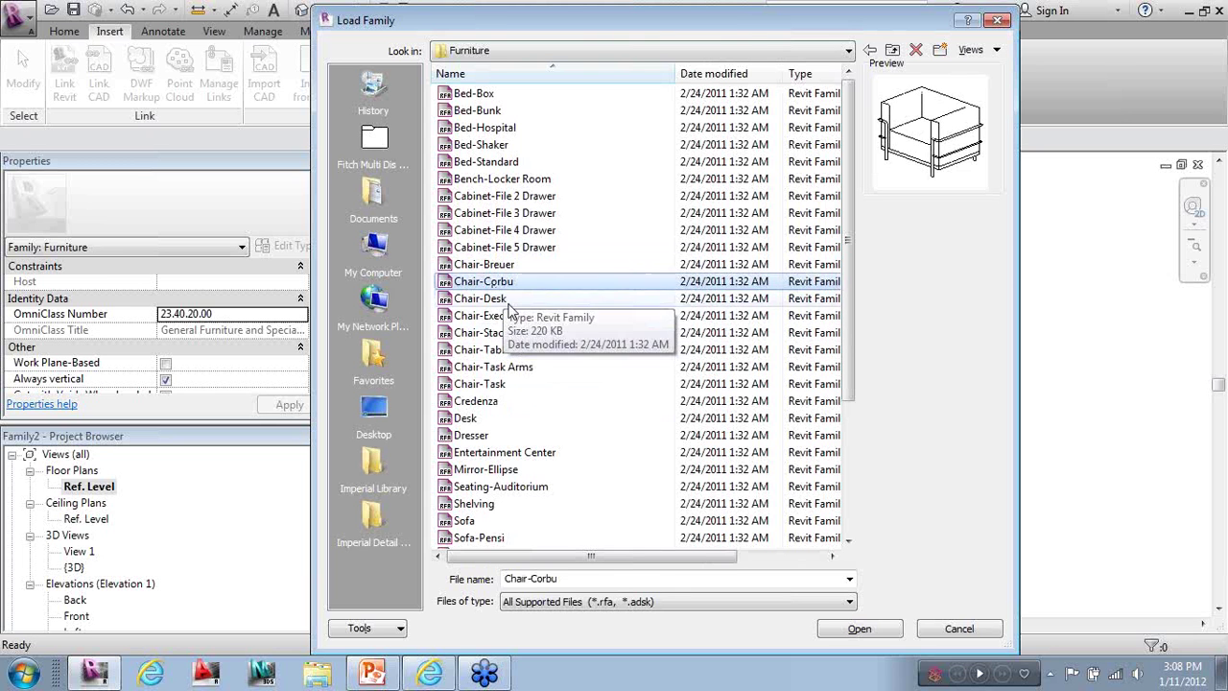
left_click(484, 385)
left_click(475, 299)
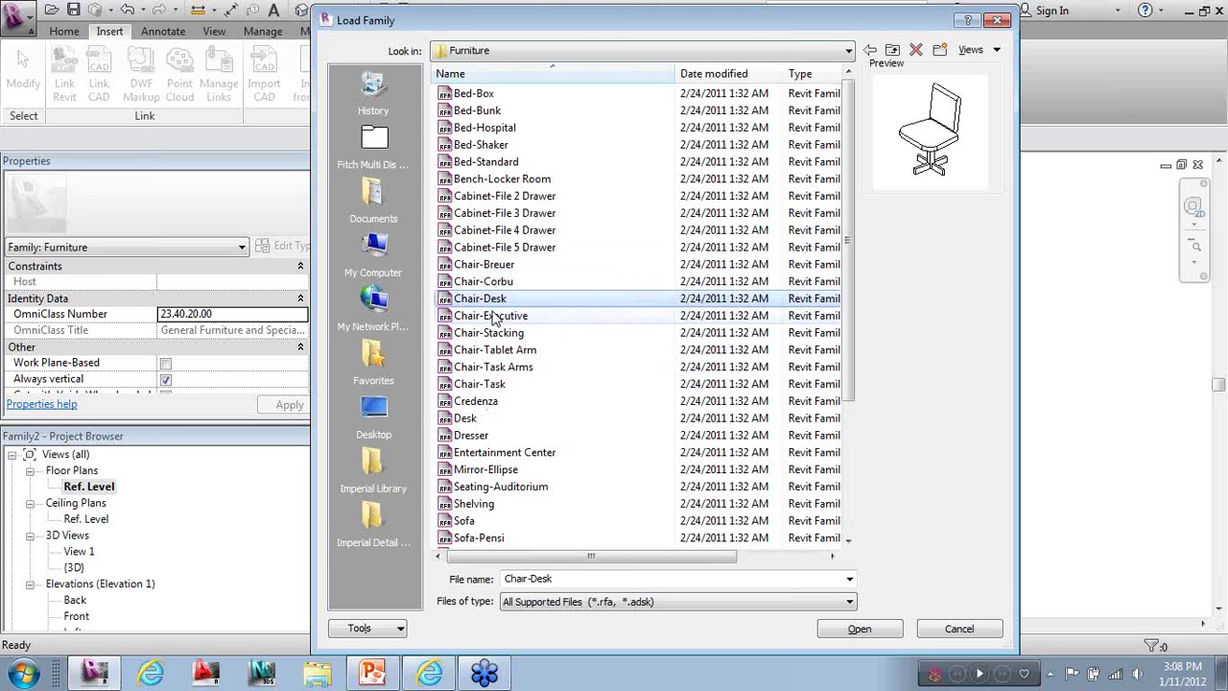
left_click(470, 316)
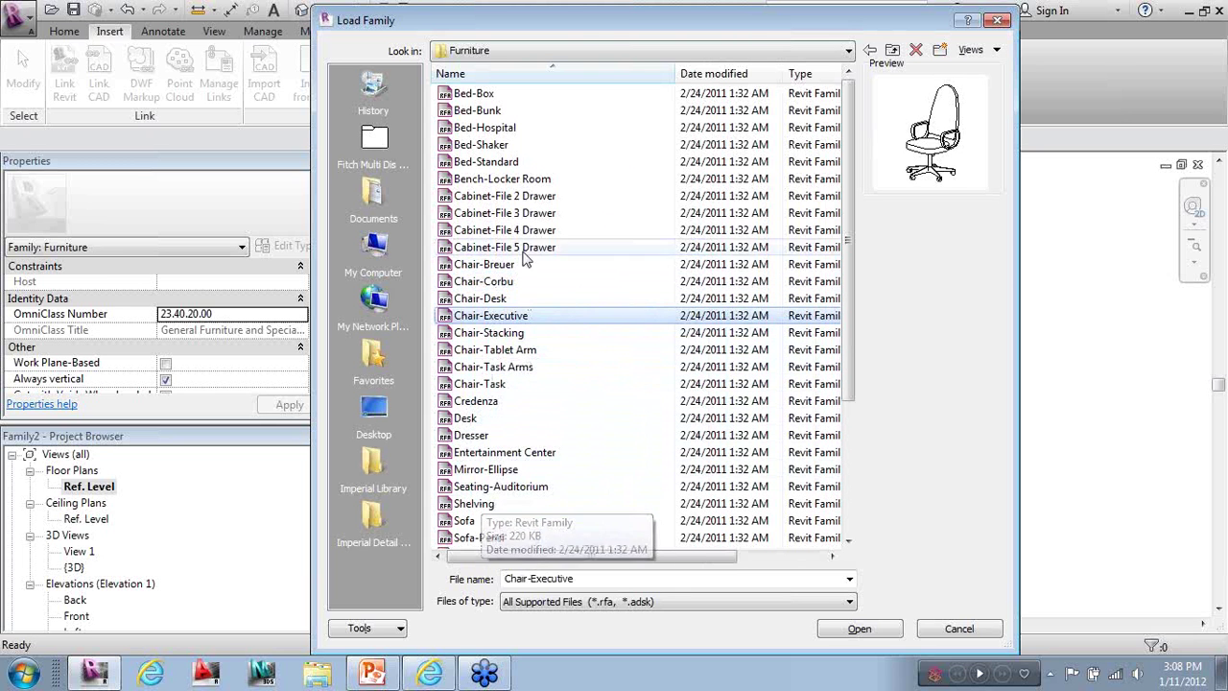
left_click(494, 213)
left_click(498, 247)
left_click(490, 281)
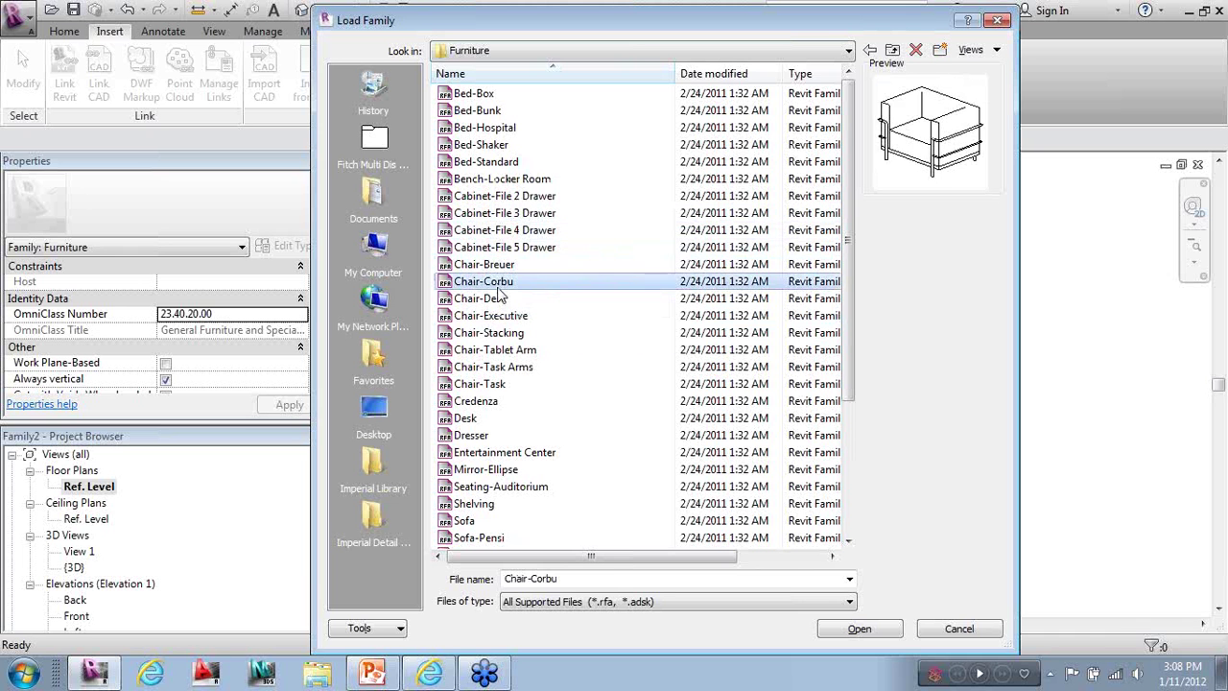
Choose Chair-Stacking.rfa and load it into the table family
left_click(489, 265)
left_click(492, 301)
left_click(489, 316)
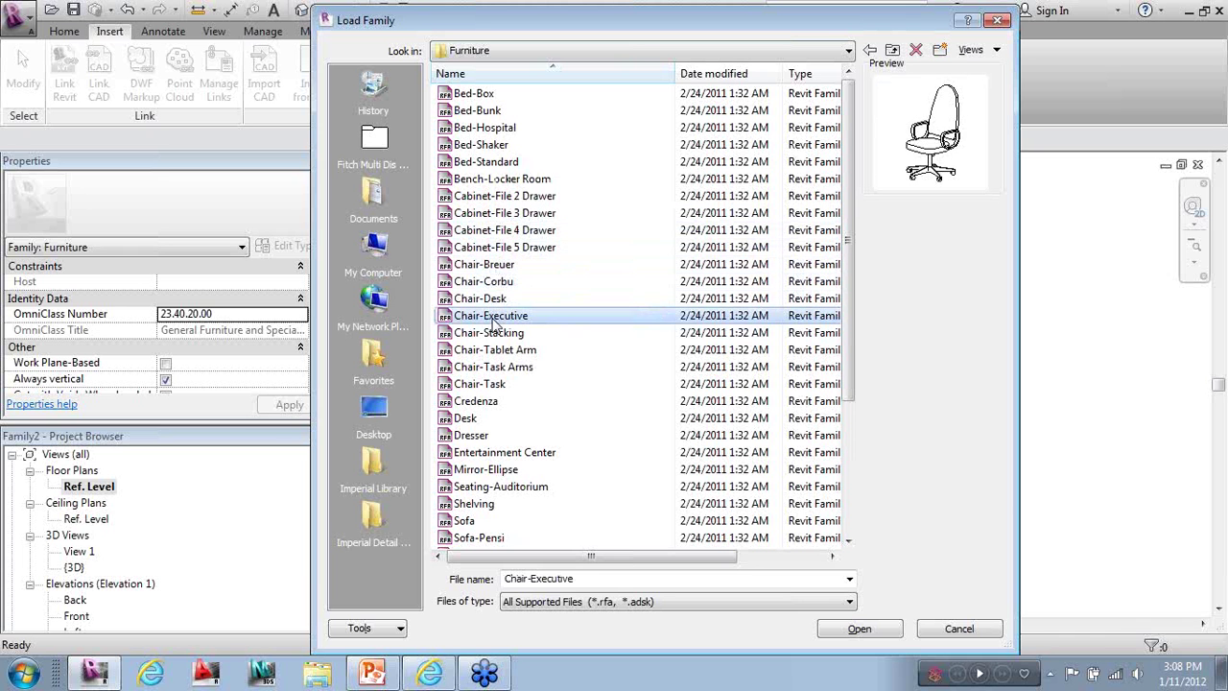
left_click(491, 335)
left_click(492, 349)
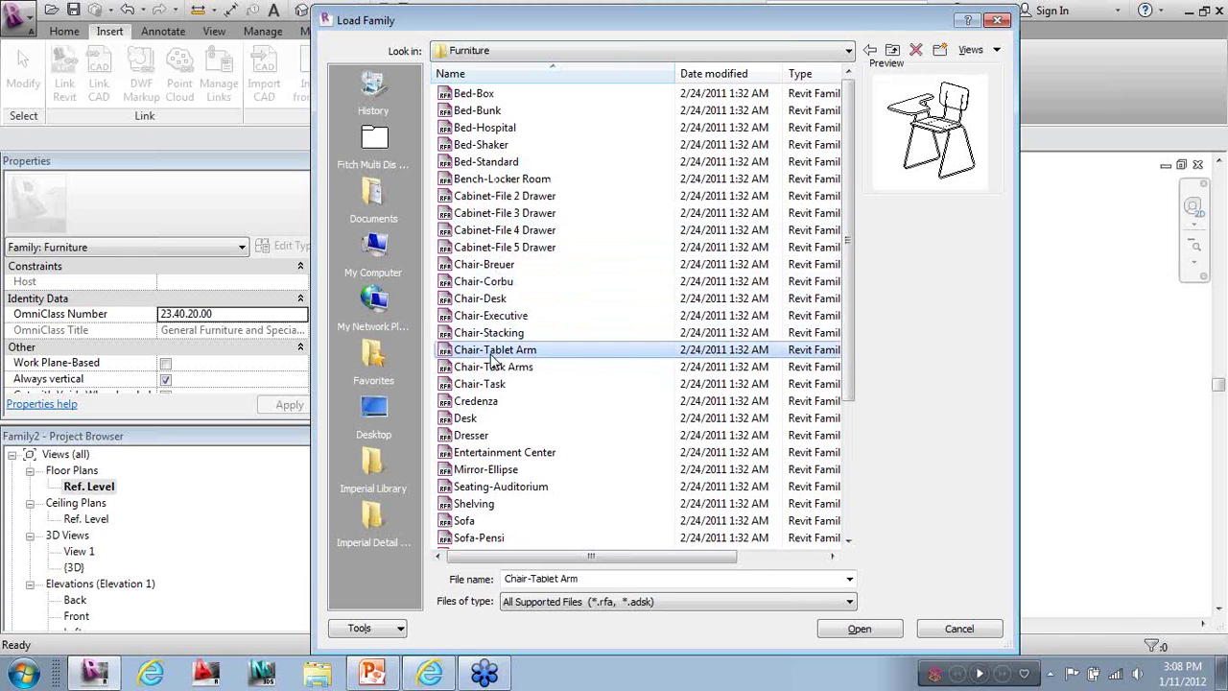
left_click(537, 333)
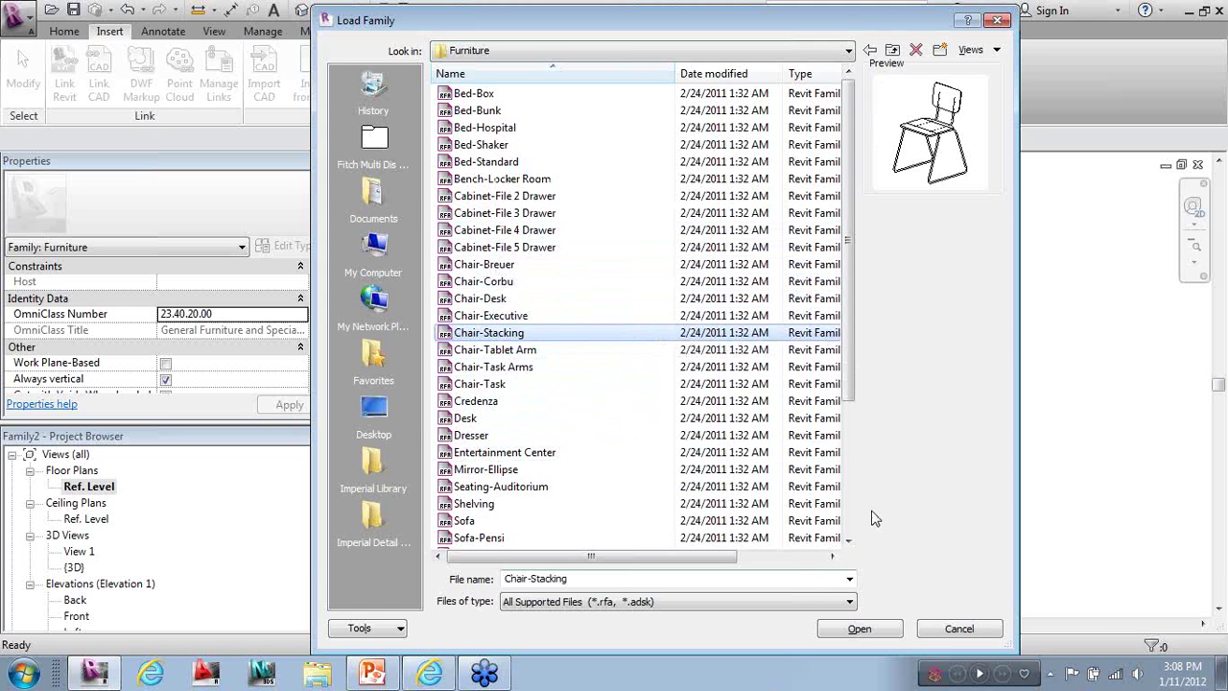
mouse_move(900, 20)
left_mouse_down()
mouse_move(774, 6)
mouse_move(767, 21)
left_mouse_up()
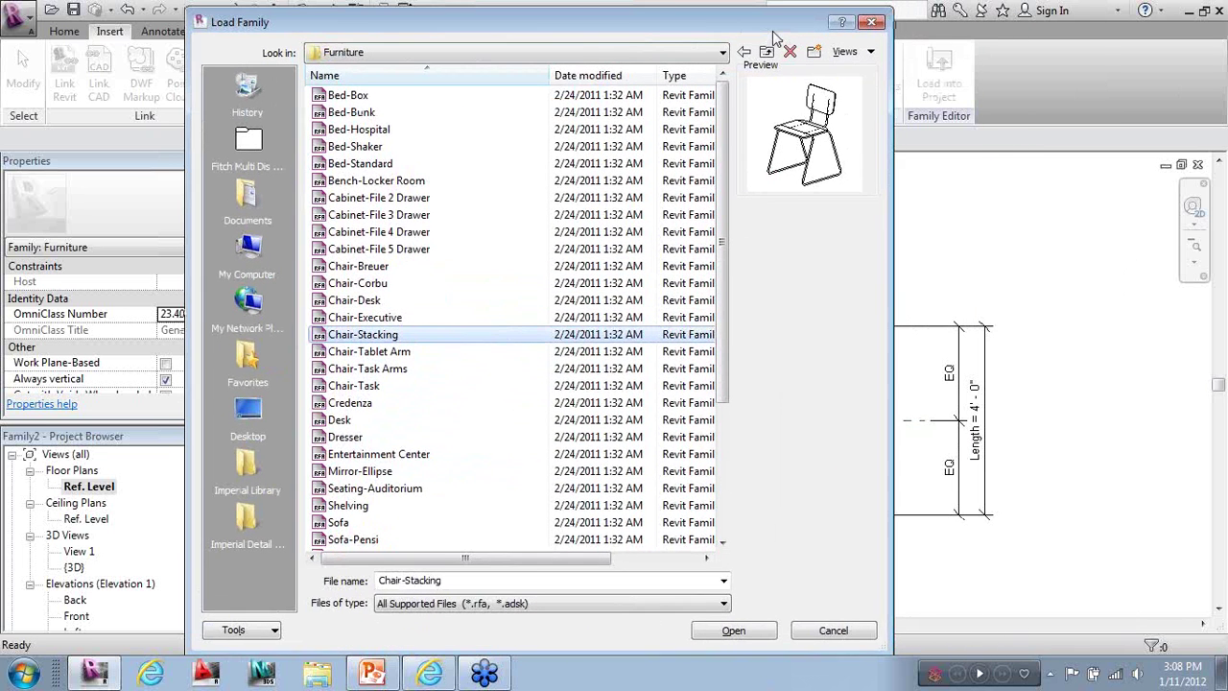
left_click(726, 631)
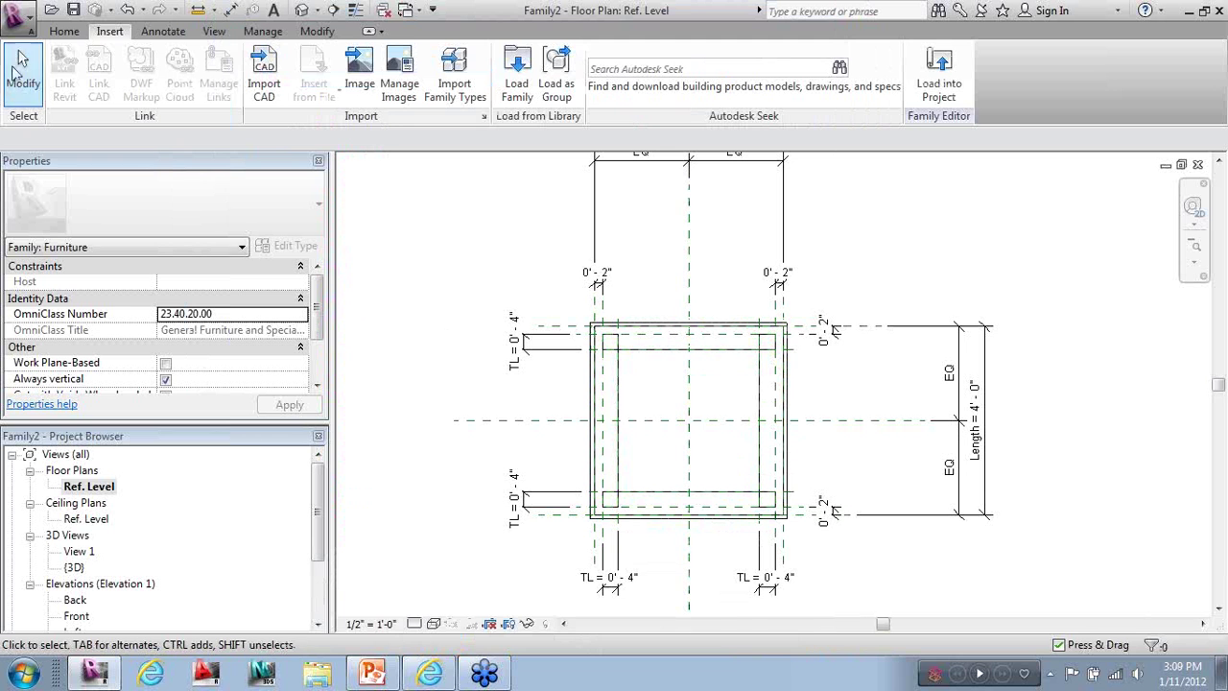
Place Chair-Stacking chairs at the table's top and right sides, rotated to face it
left_click(64, 31)
left_click(431, 64)
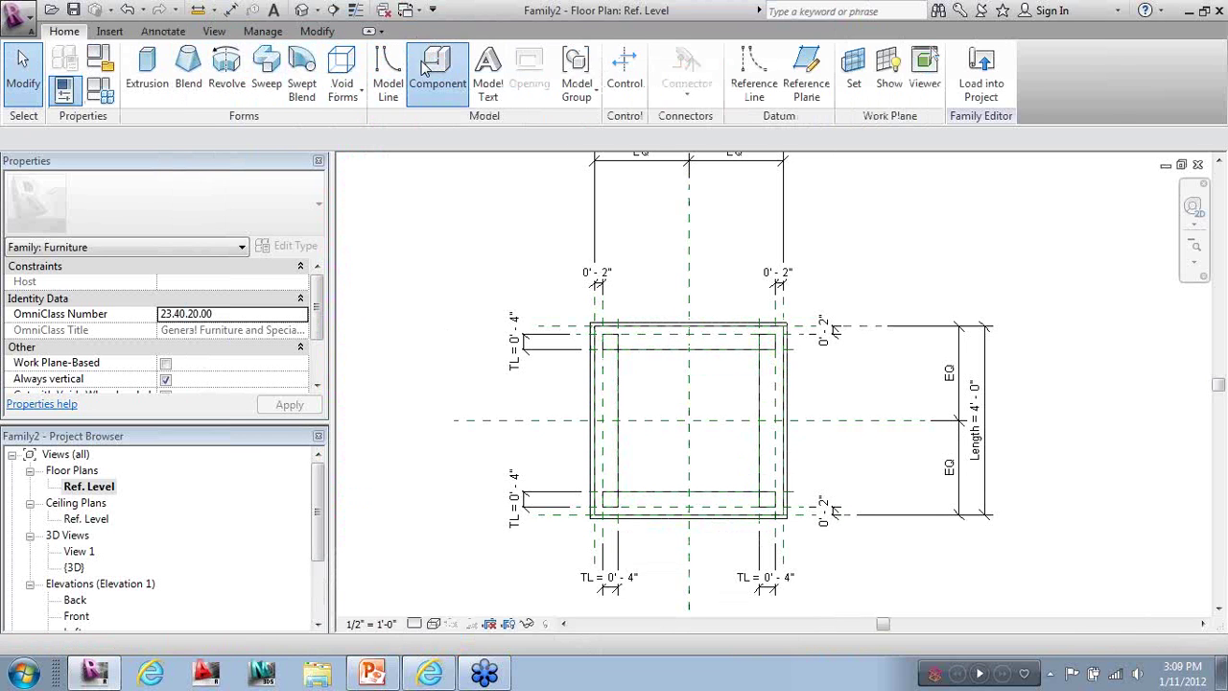
key("space")
key("space")
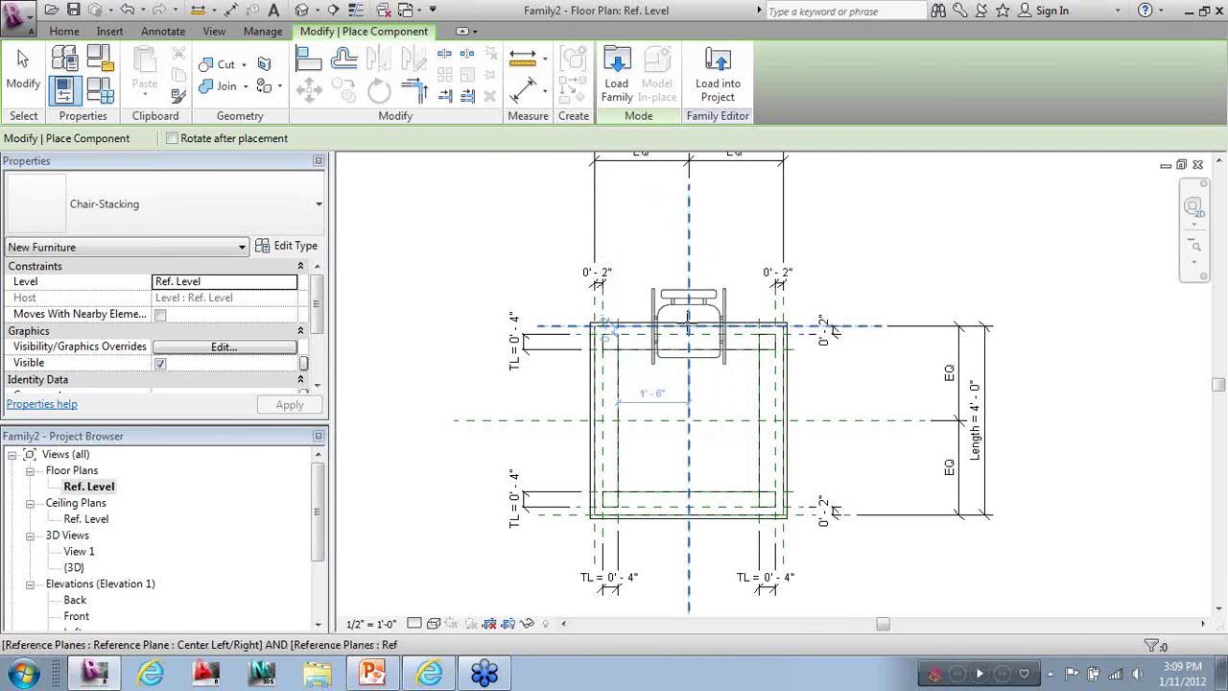
left_click(688, 326)
key("space")
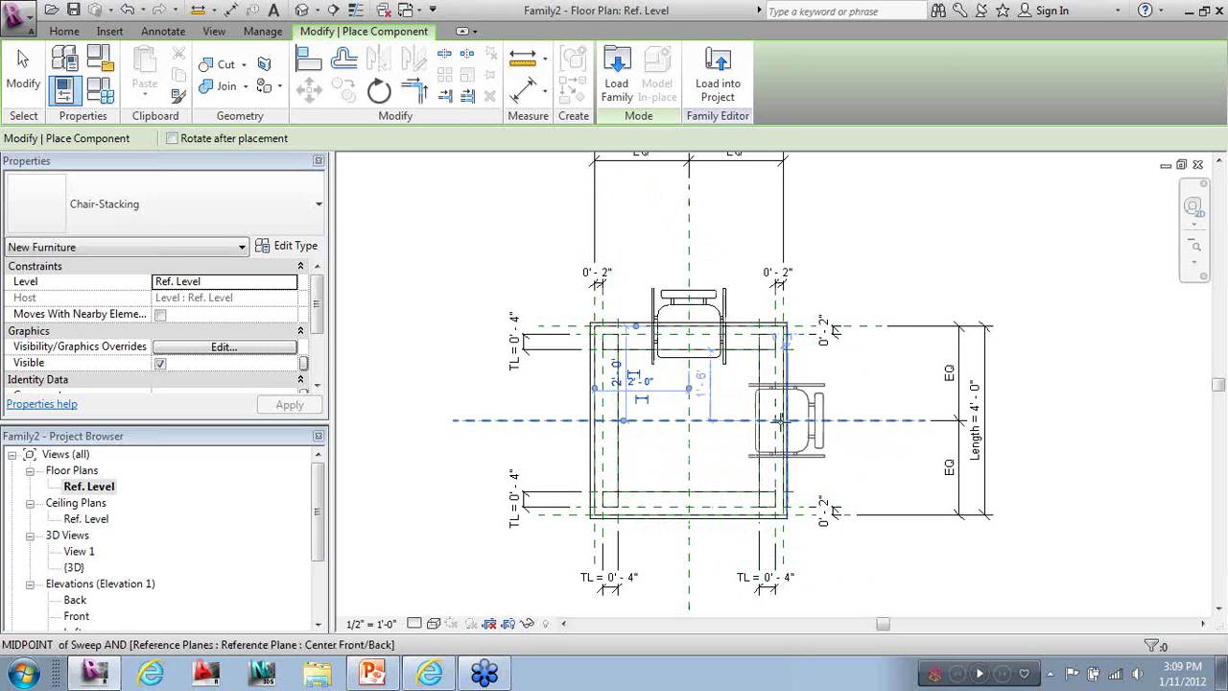
left_click(782, 419)
Place chairs at the bottom and left sides facing inward, then view them in {3D}
key("space")
key("space")
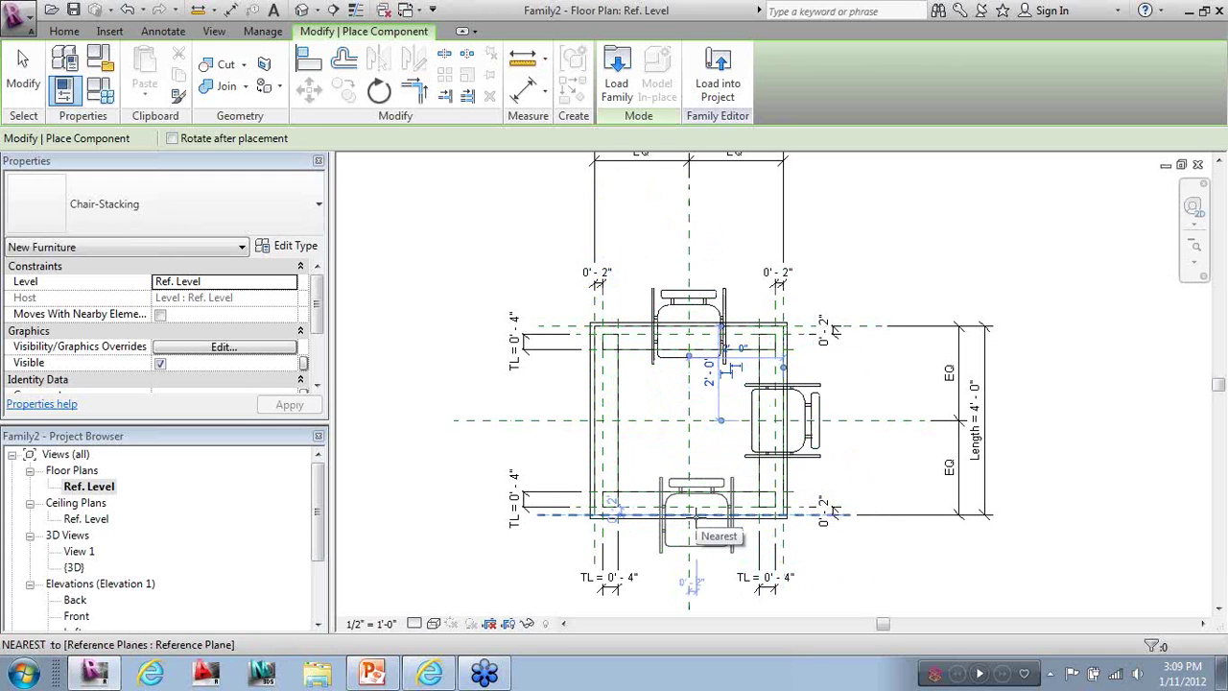
key("space")
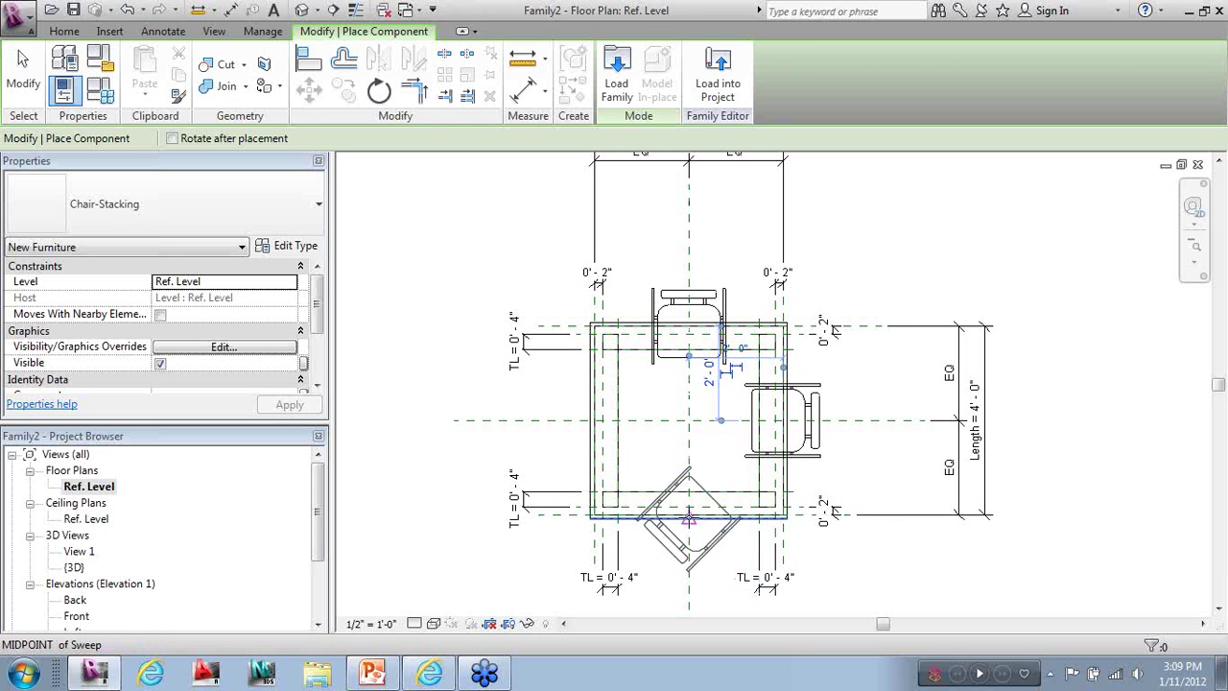
left_click(689, 517)
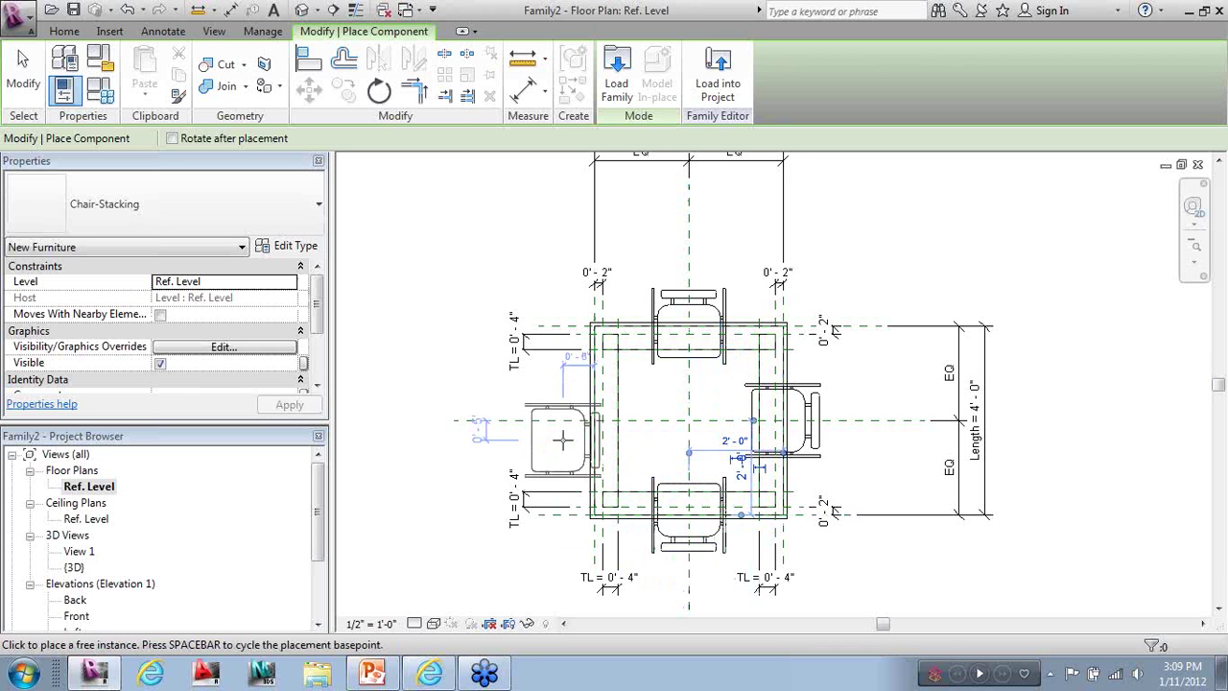
key("space")
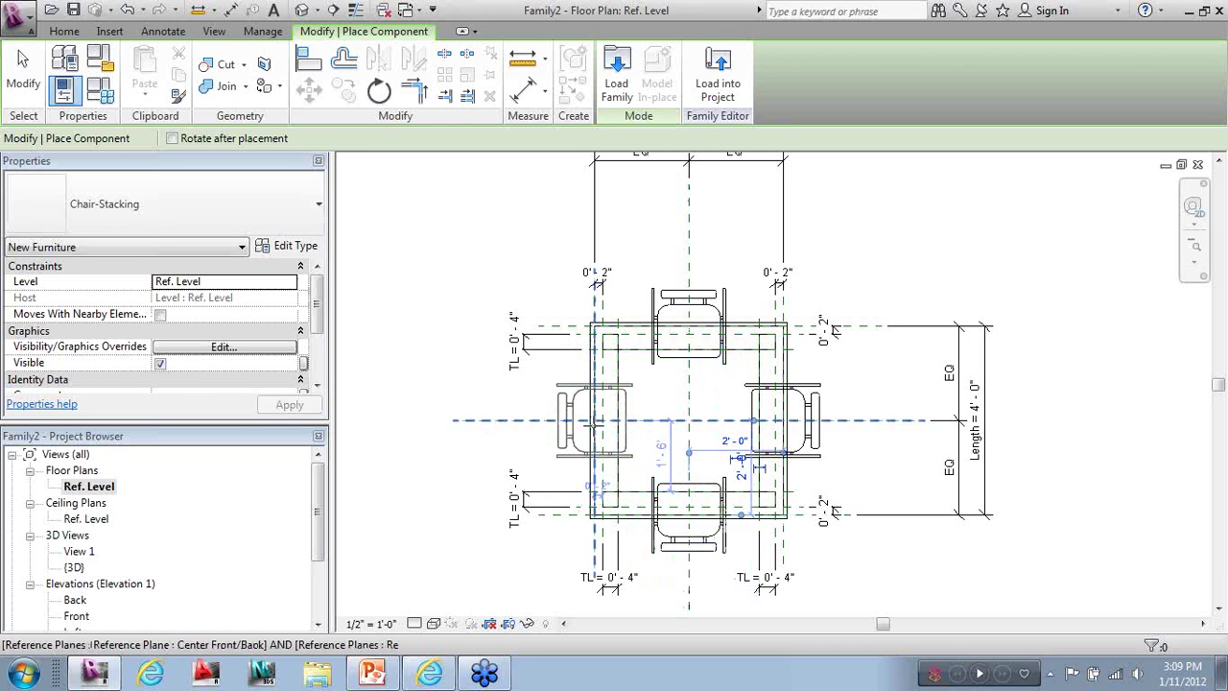
left_click(595, 419)
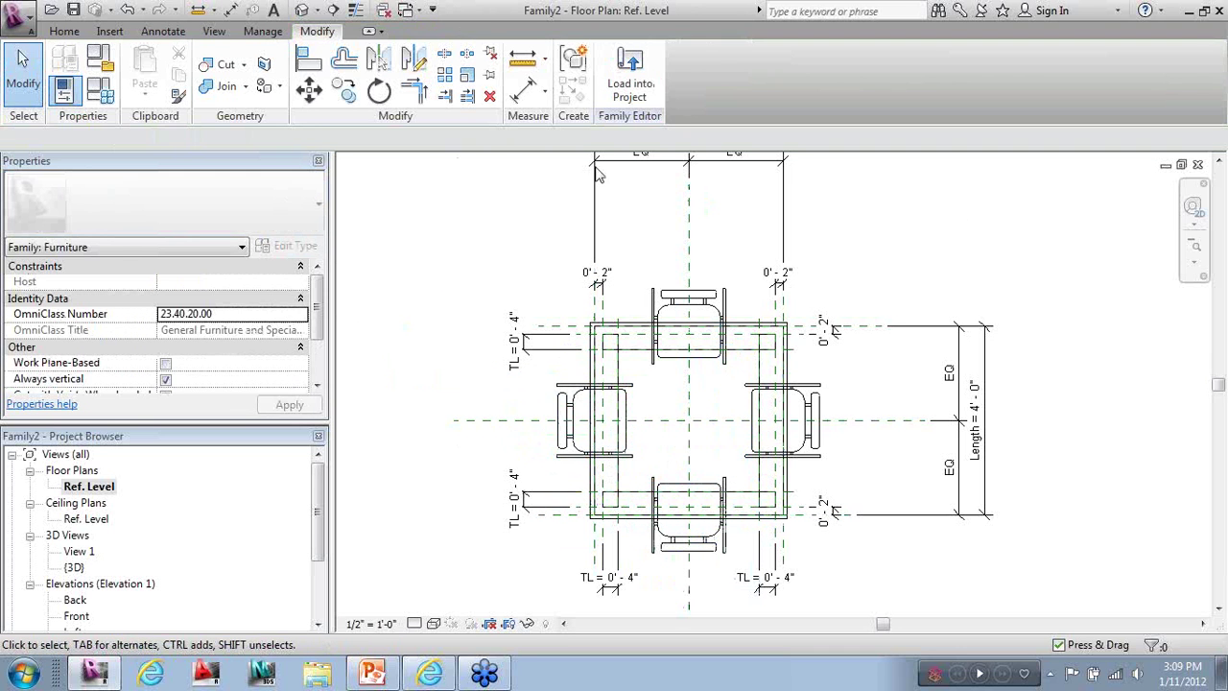
left_click(298, 9)
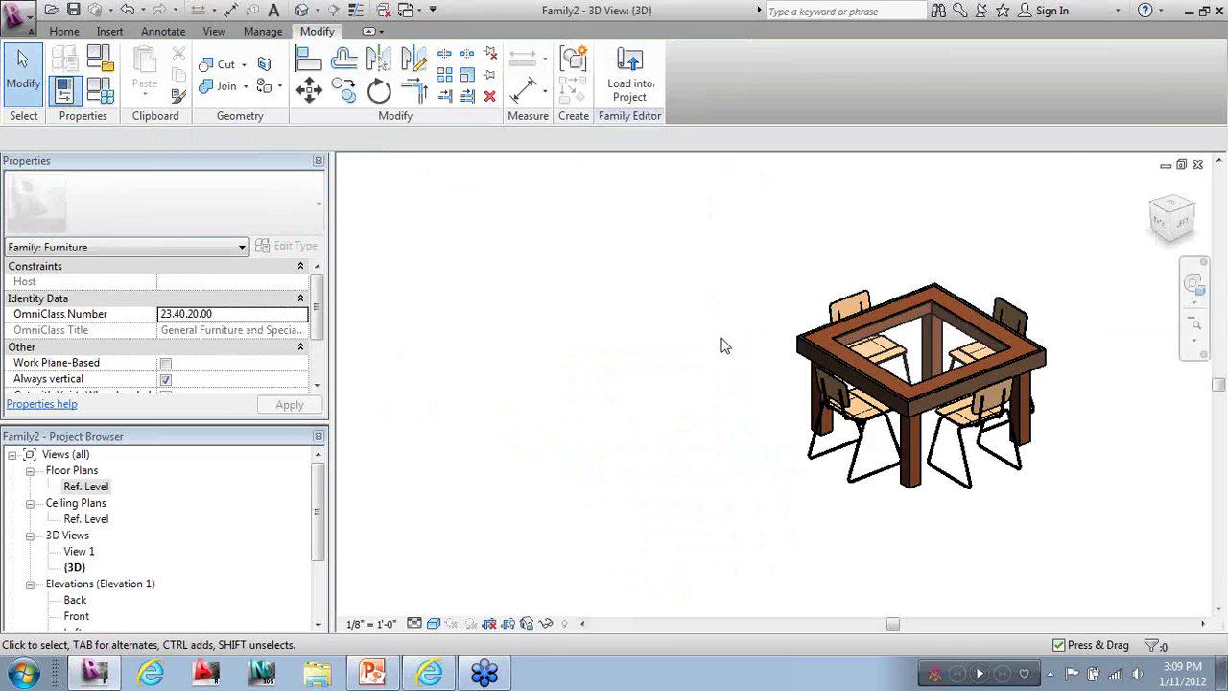
Set the stacking chair's Seat/Back Material to Table Wood - 1 in Type Properties
left_click_drag(879, 538, 818, 462)
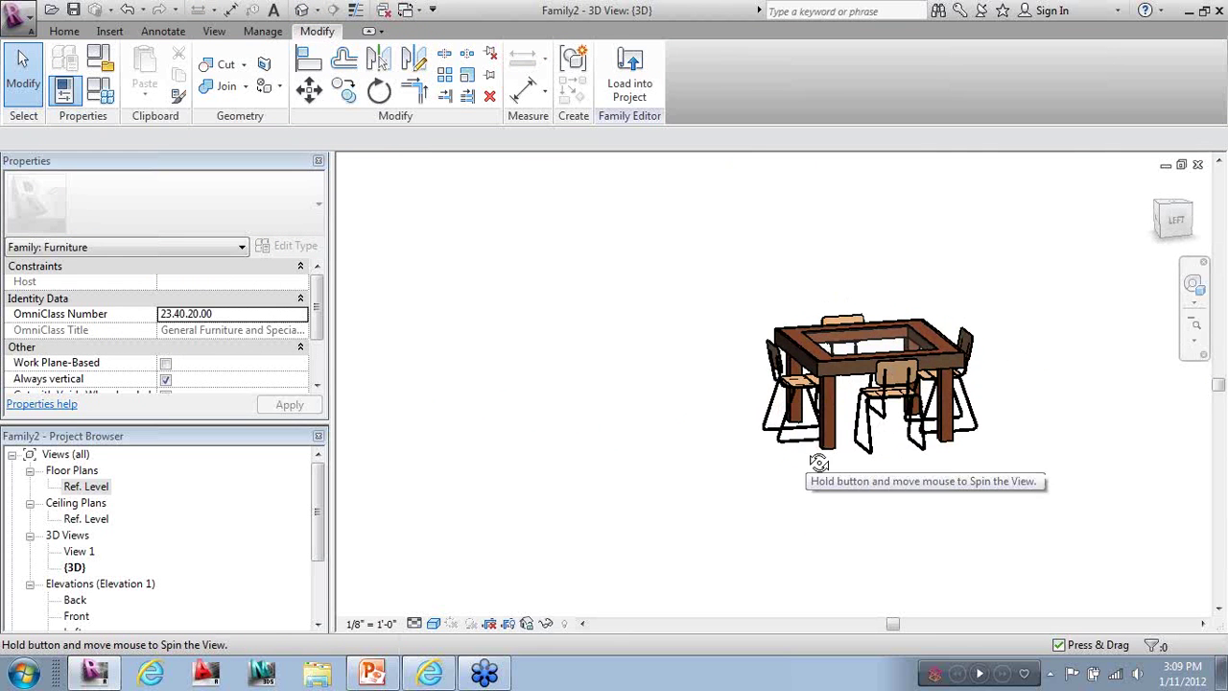
left_click(769, 428)
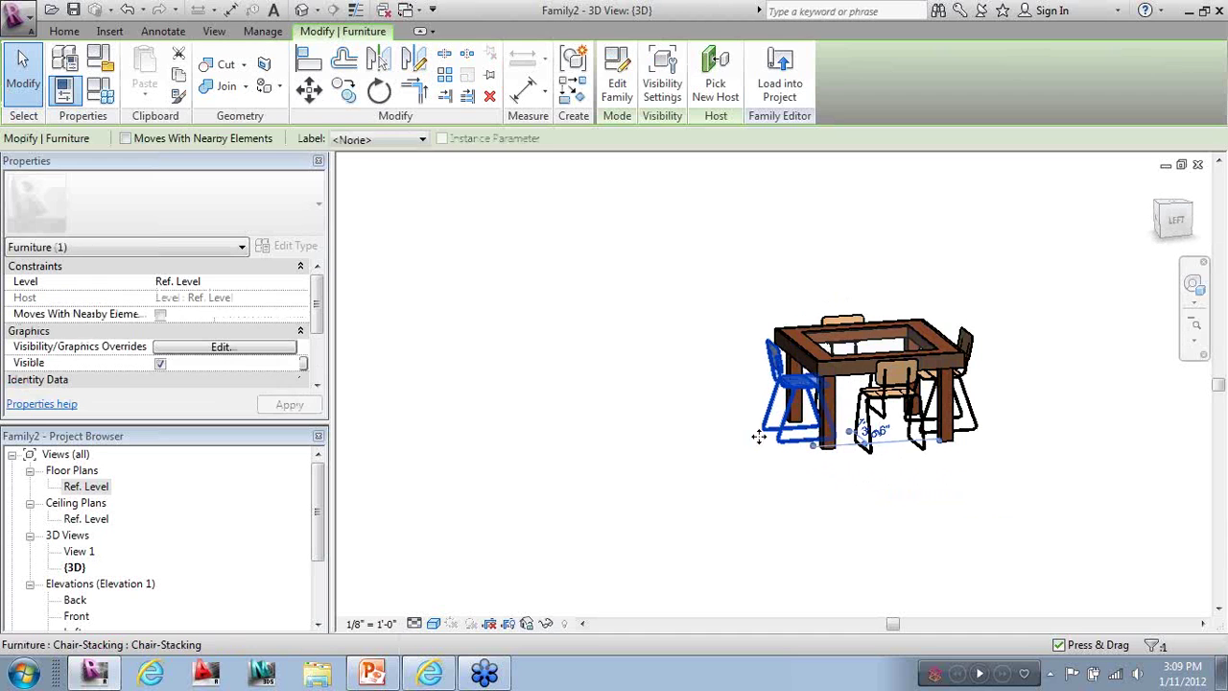
left_click(294, 247)
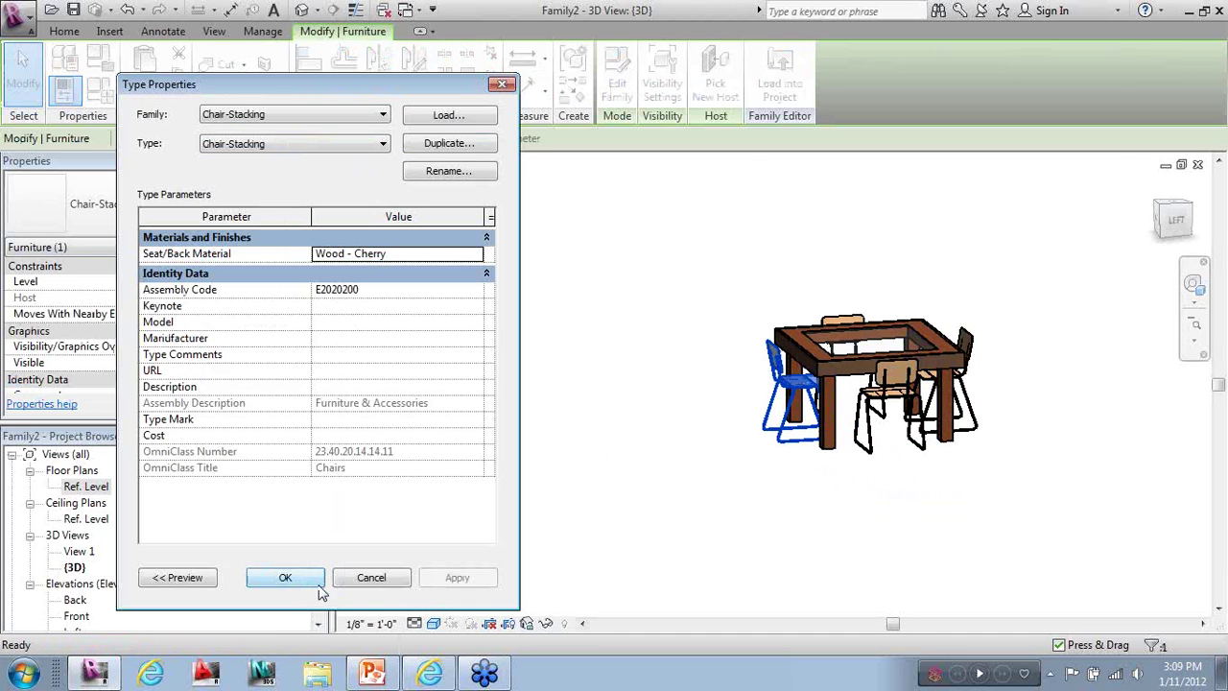
left_click(435, 255)
left_click(477, 255)
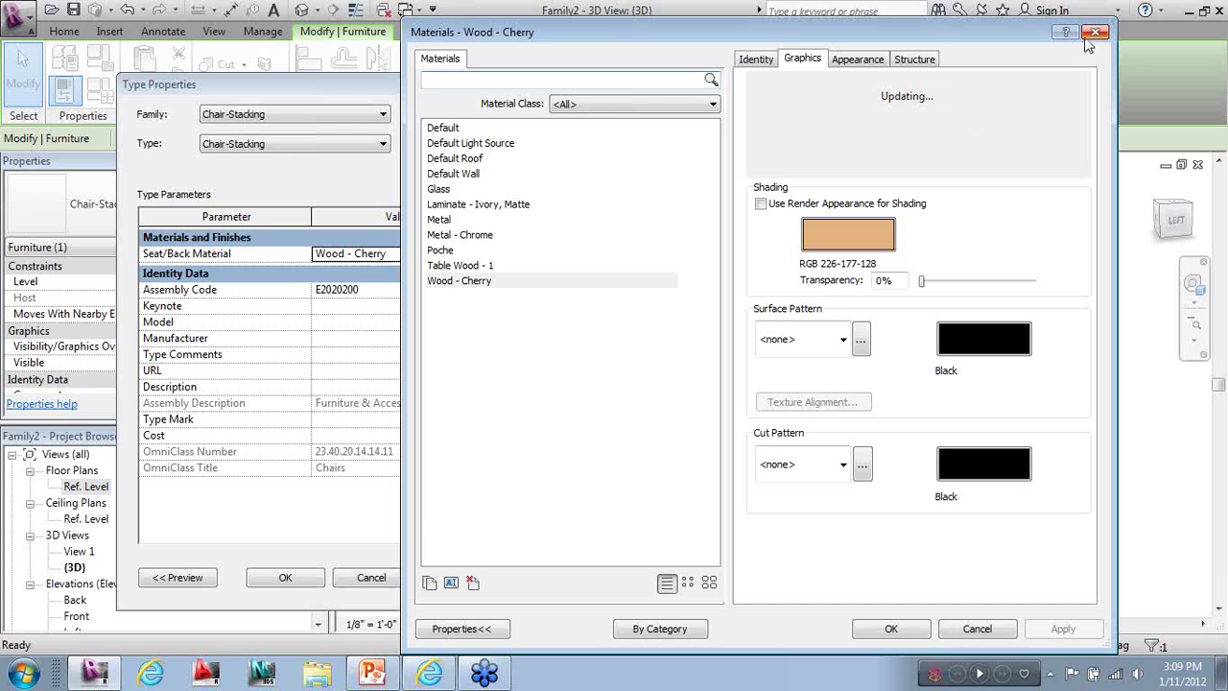
left_click(460, 266)
left_click(911, 629)
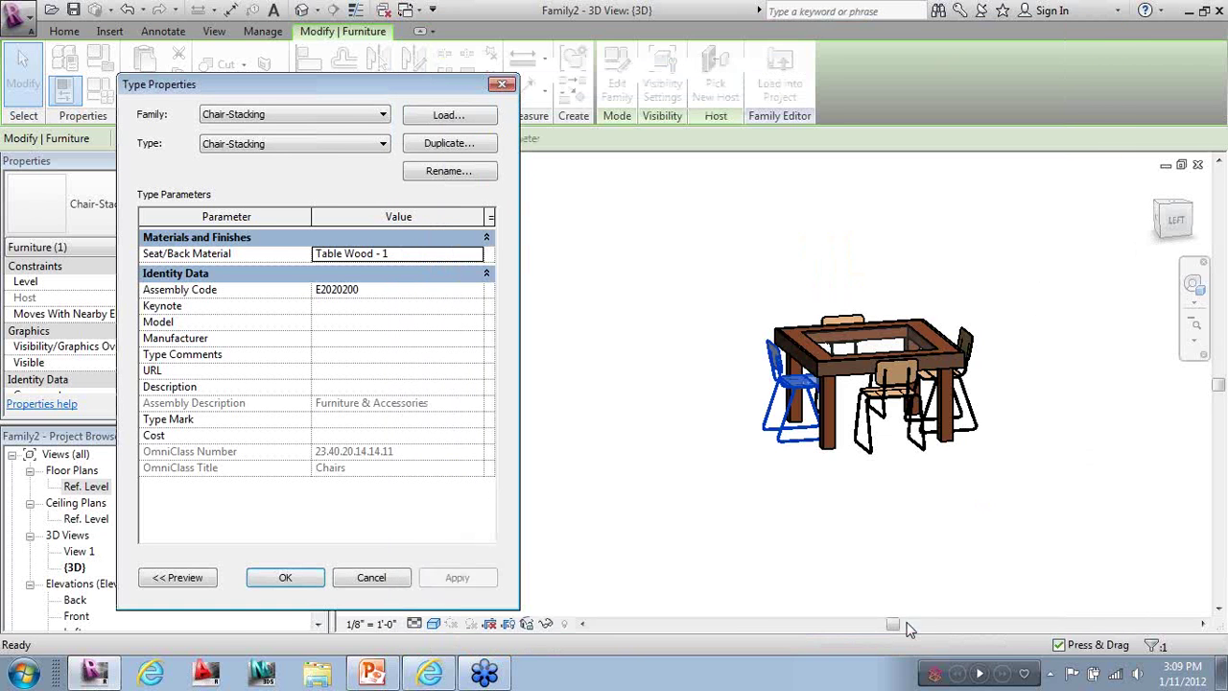
left_click(285, 577)
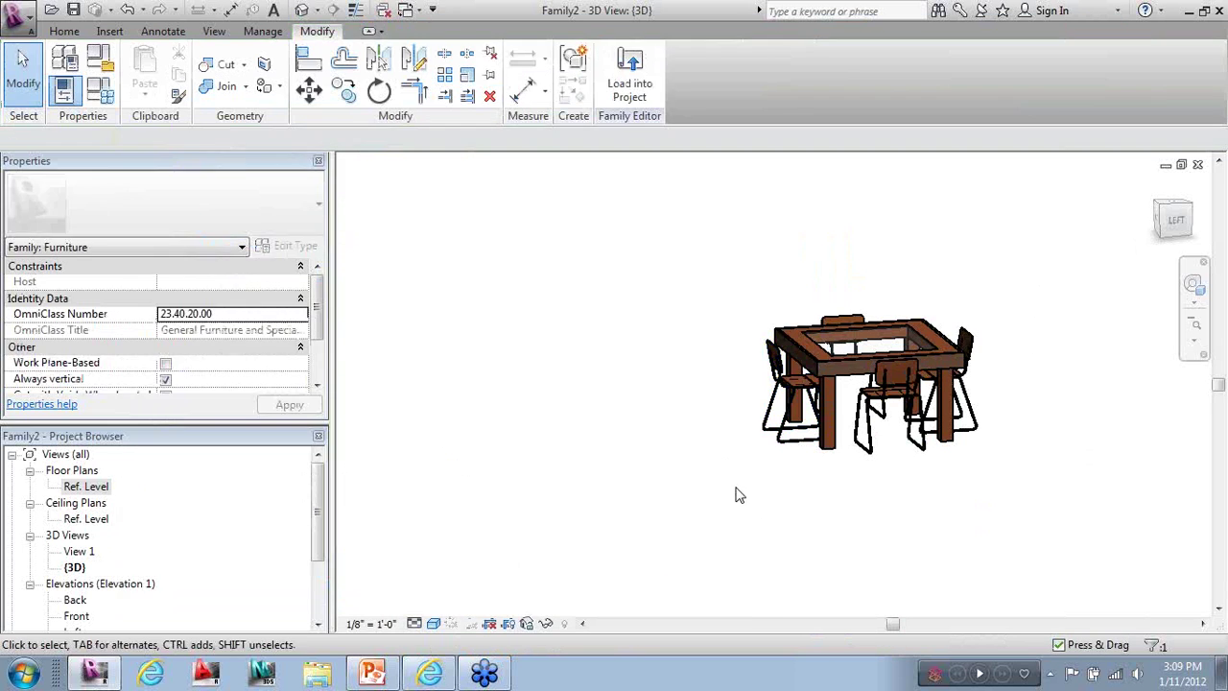
Reopen the chair's type properties to verify the material, then close them and deselect
left_click(295, 483)
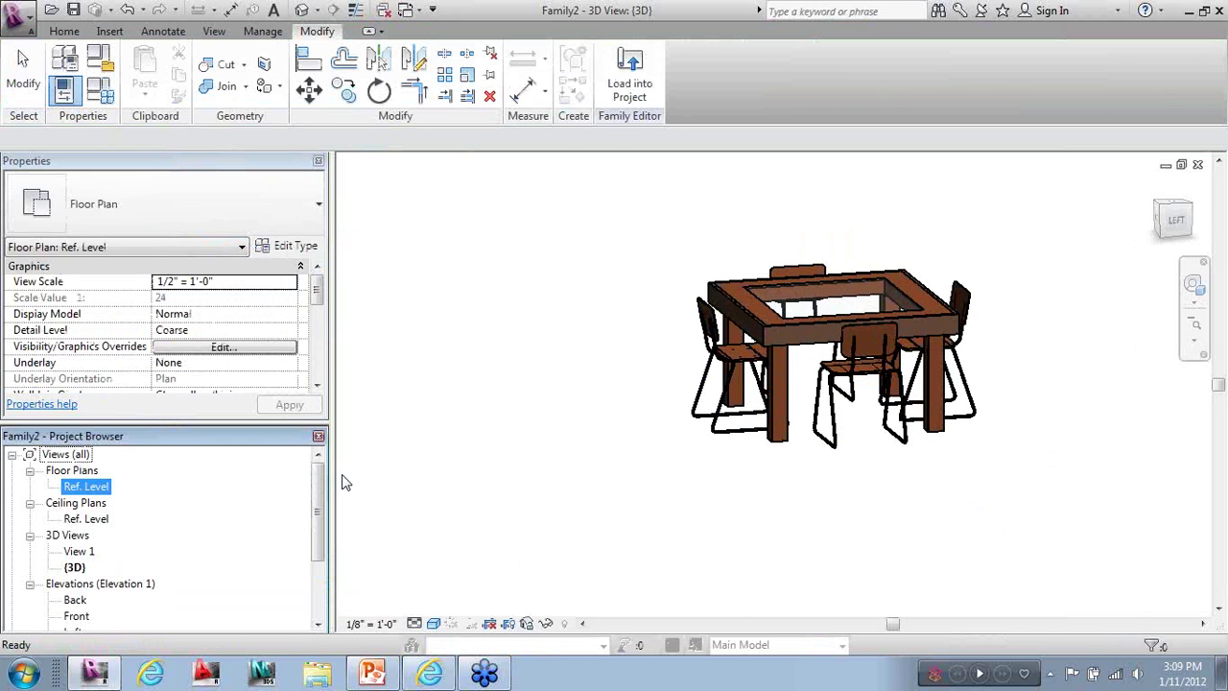
left_click(471, 412)
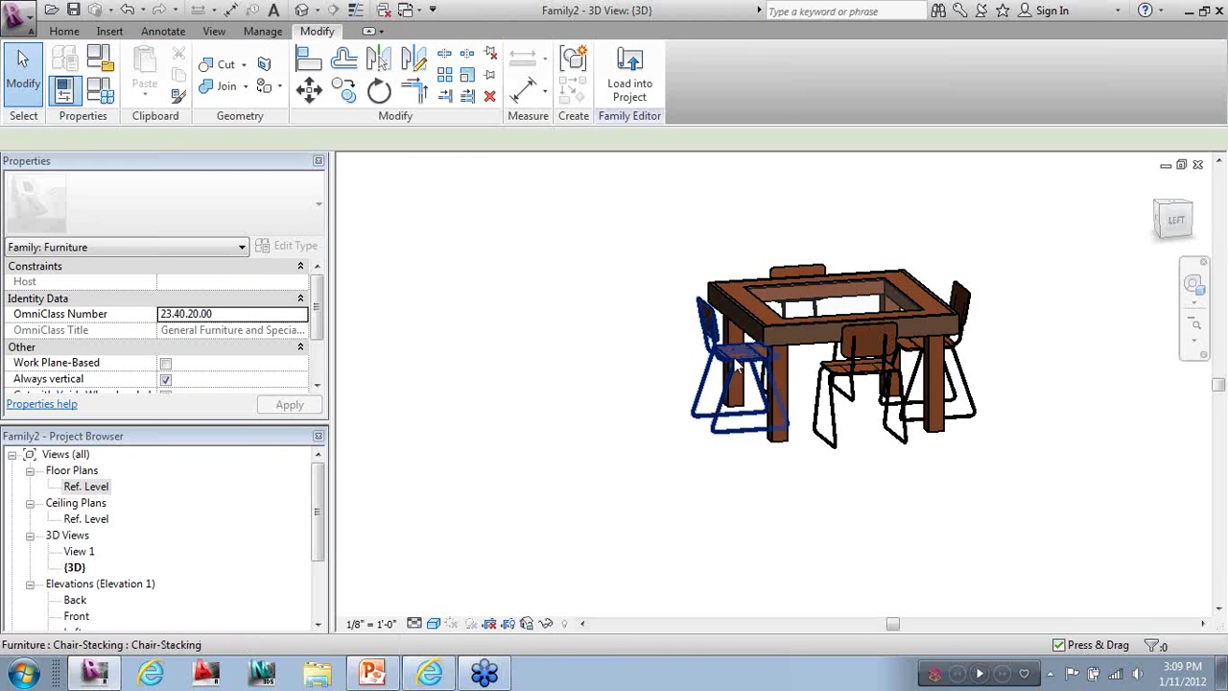
left_click(698, 363)
left_click(309, 246)
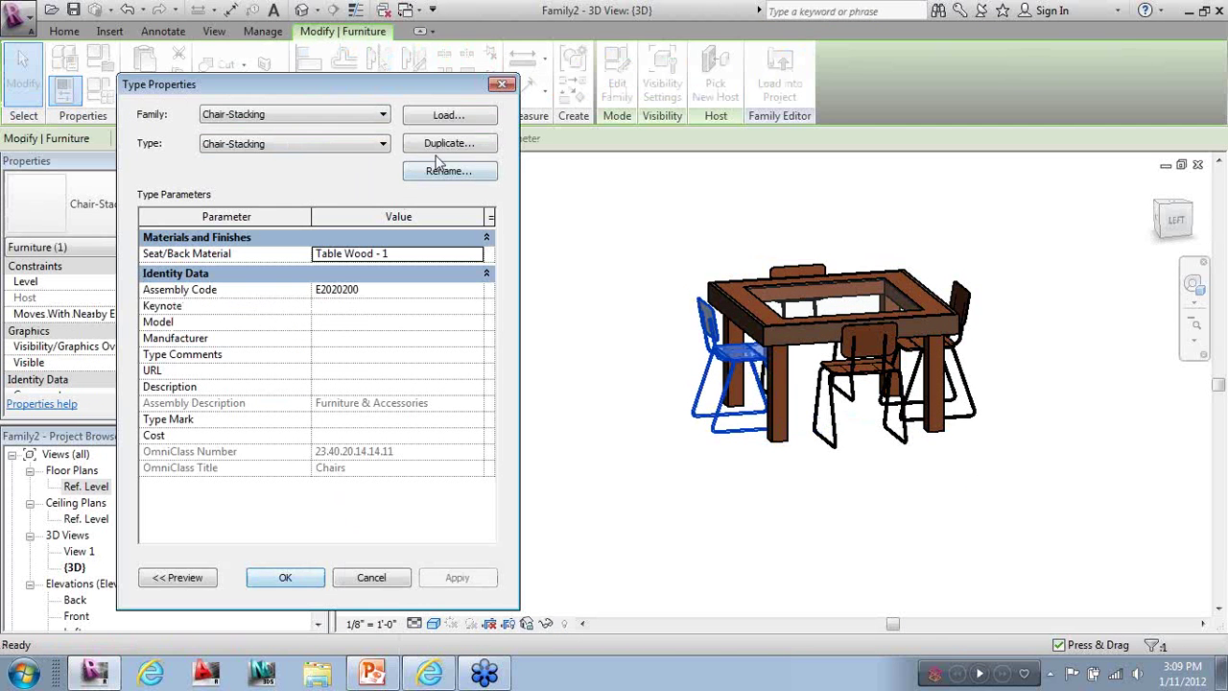
left_click(502, 84)
left_click(496, 438)
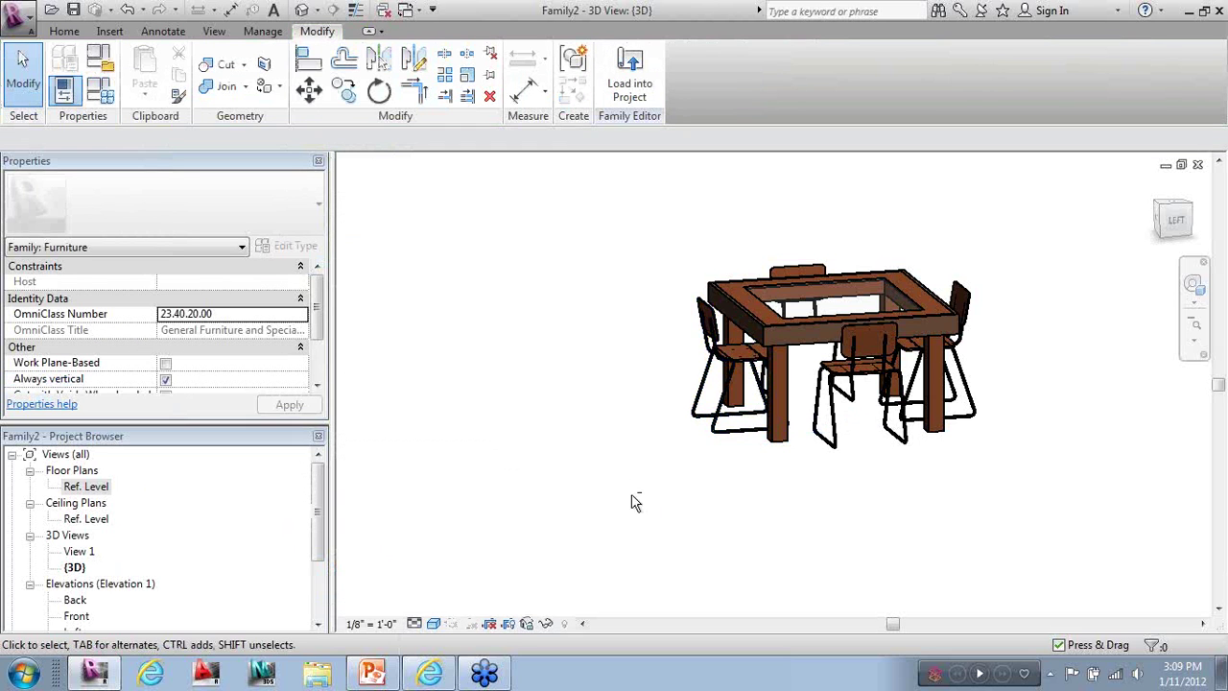
Select the chairs in 3D and label them with a new 'Square Dining' parameter
middle_click_drag(614, 515, 874, 570, "shift")
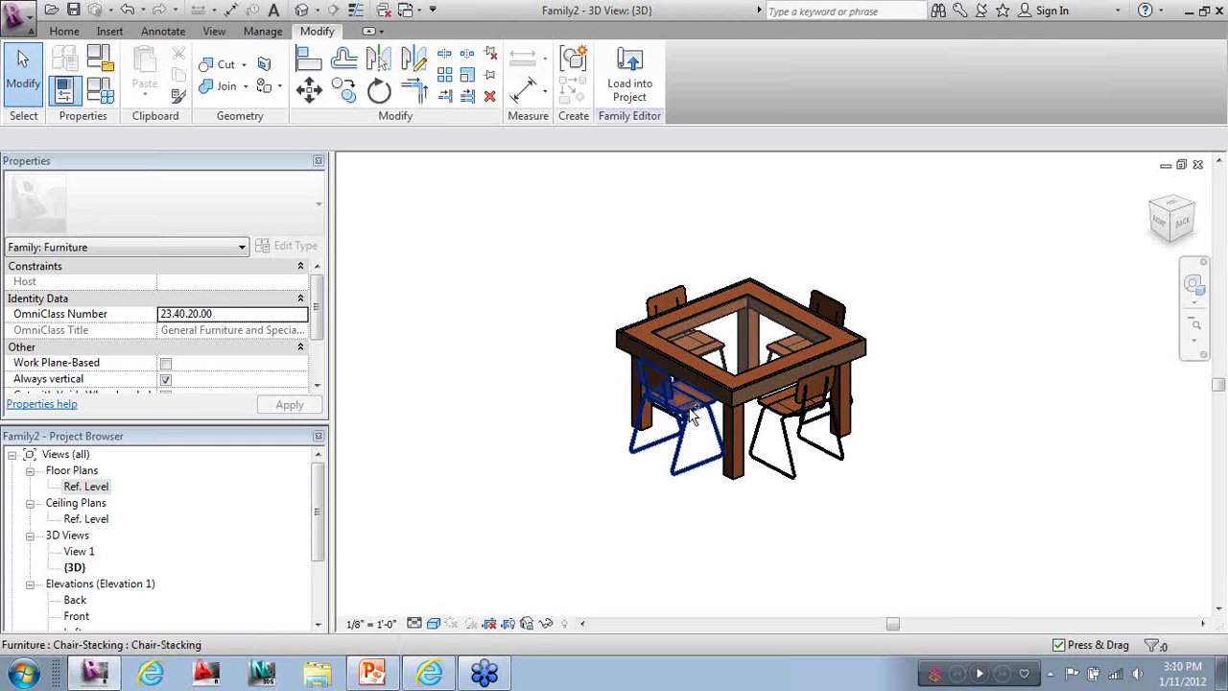
left_click(705, 437)
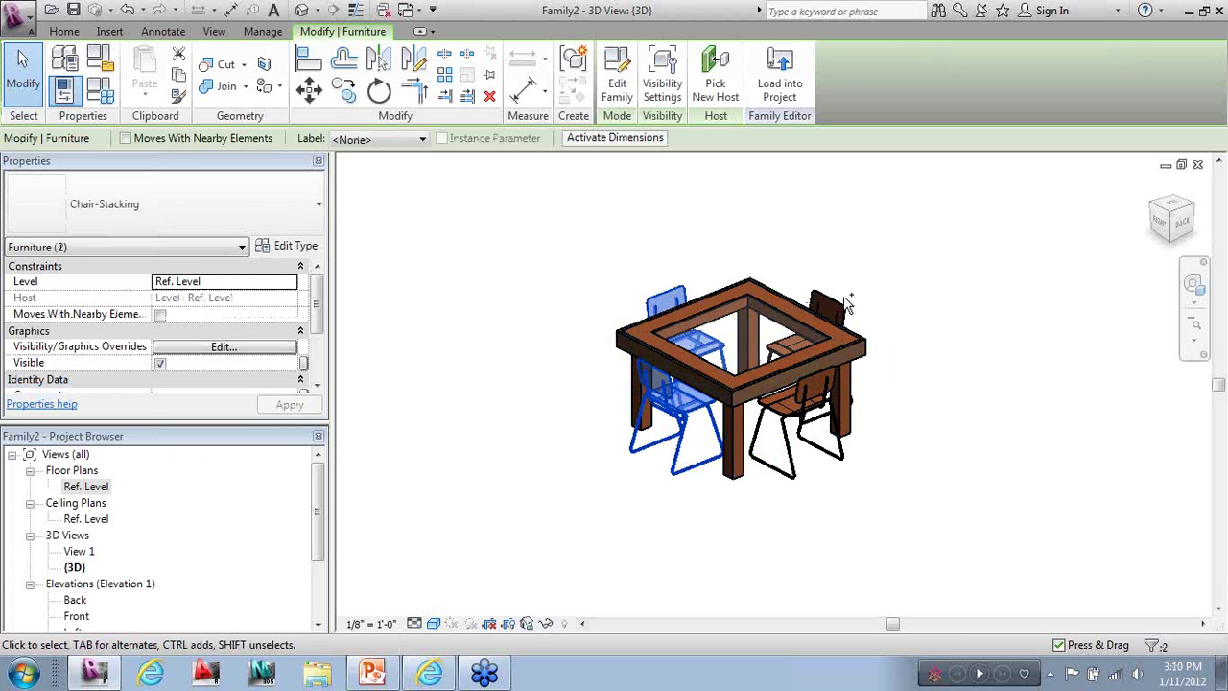
left_click(820, 322, "ctrl")
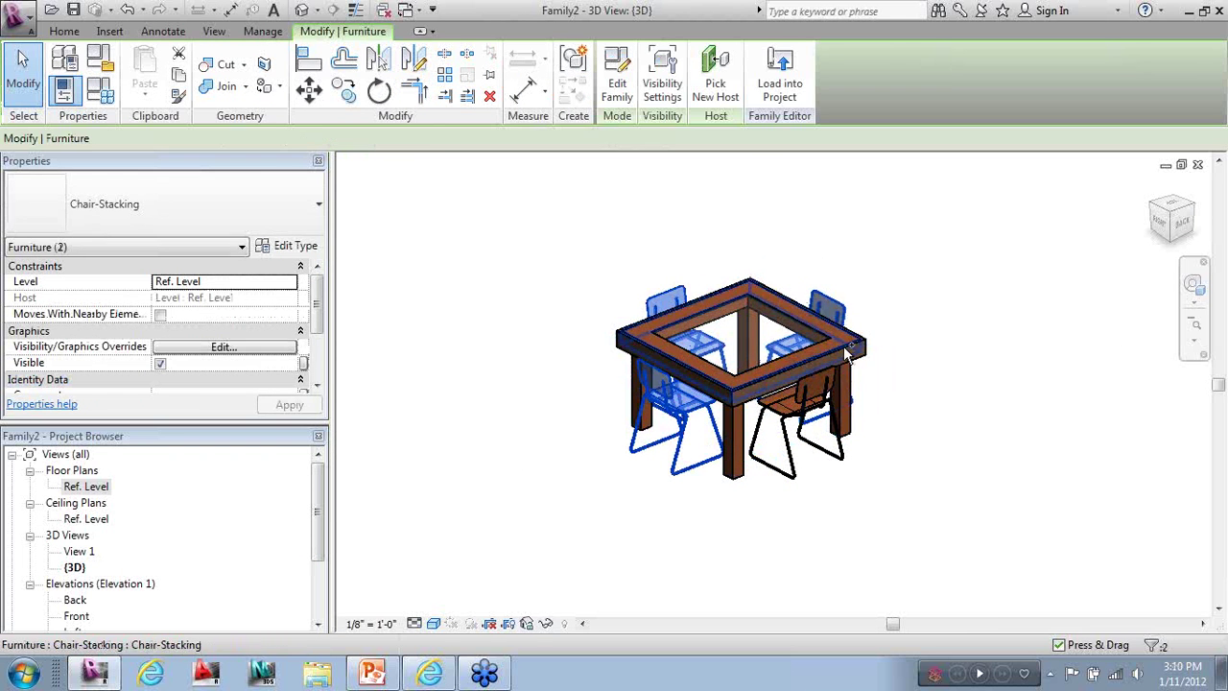
left_click(792, 424, "ctrl")
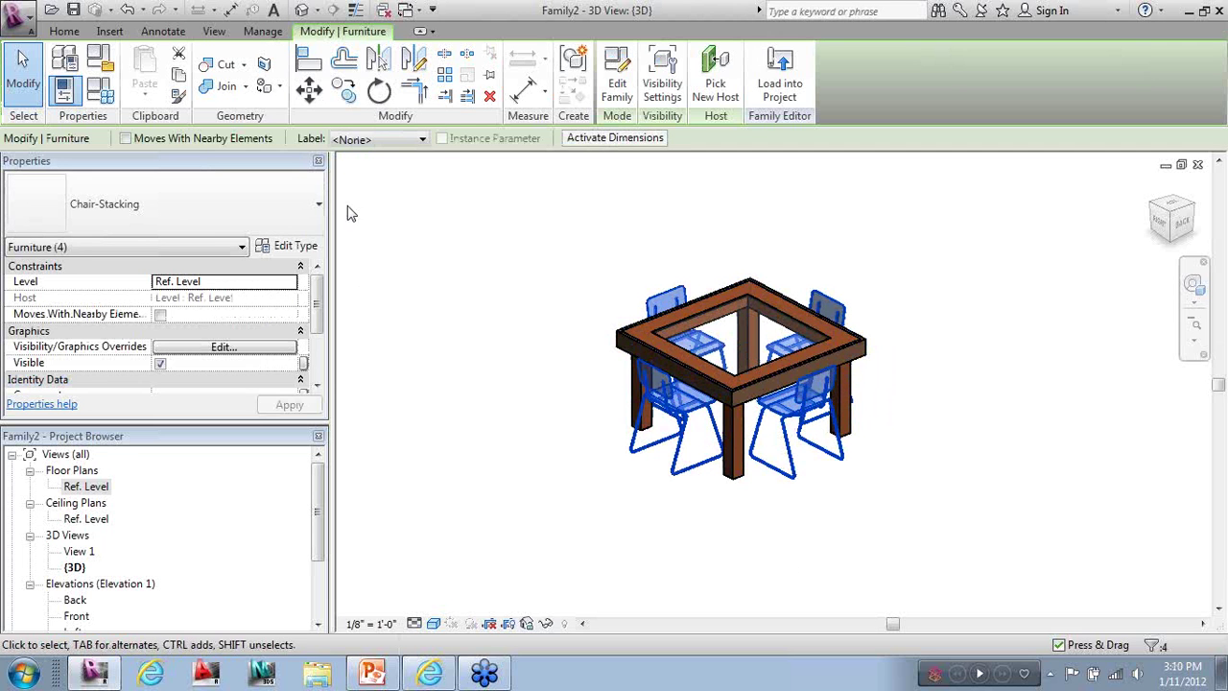
left_click(379, 139)
left_click(379, 167)
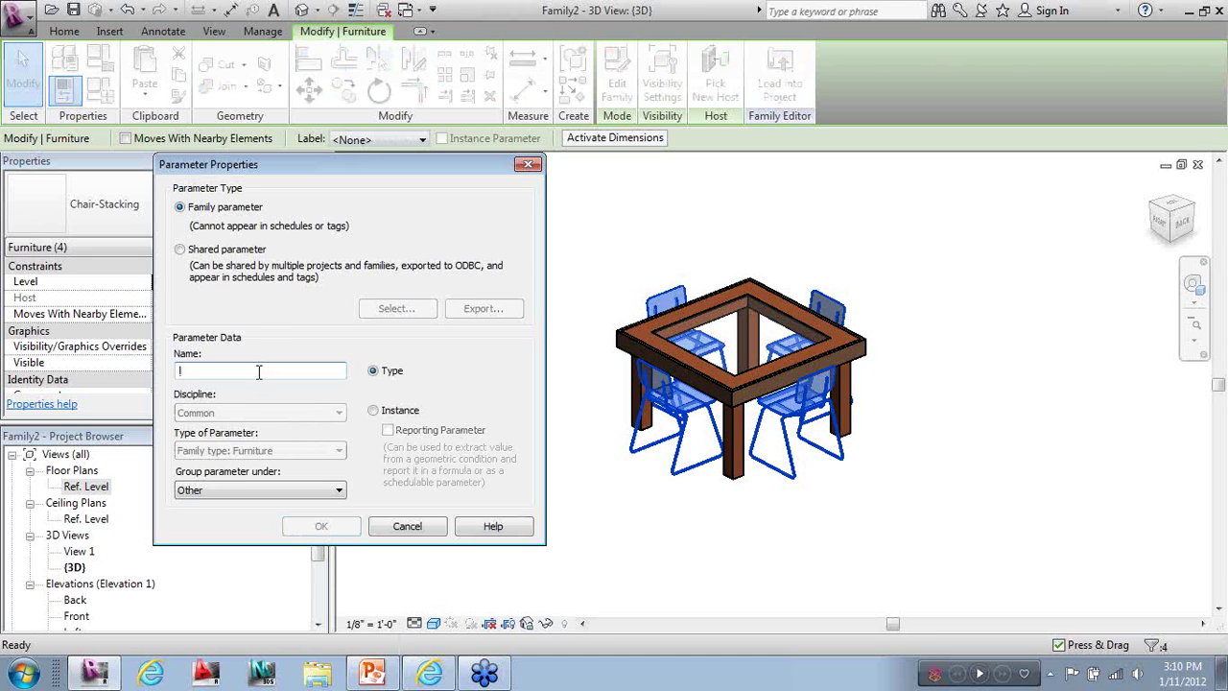
type("Square Dining")
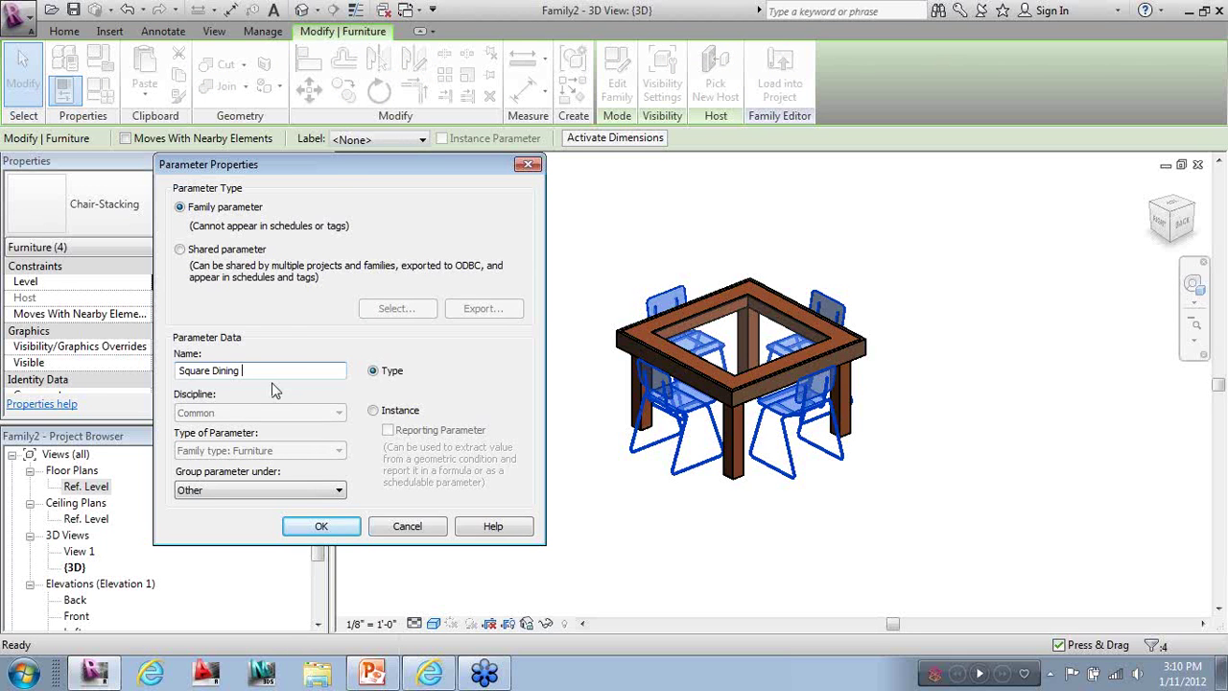
left_click(321, 527)
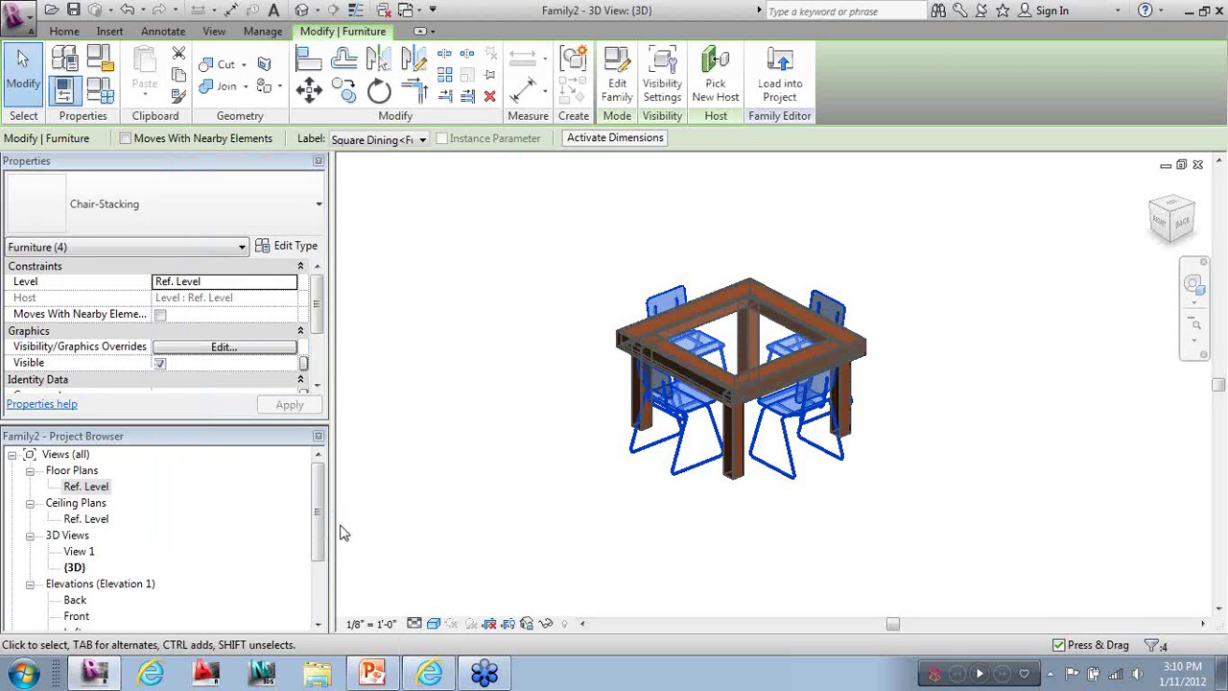
left_click(543, 268)
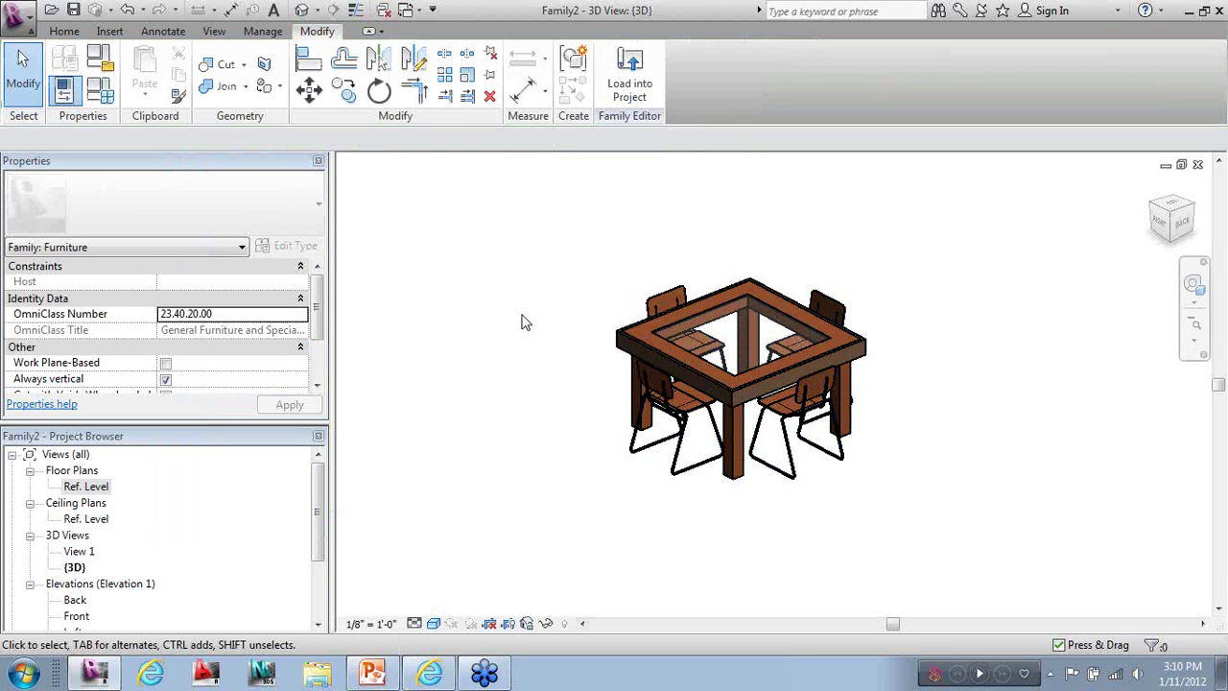
In the Ref. Level plan, switch the family to the Rec. Dining type (6' - 6" by 3' - 6")
double_click(83, 487)
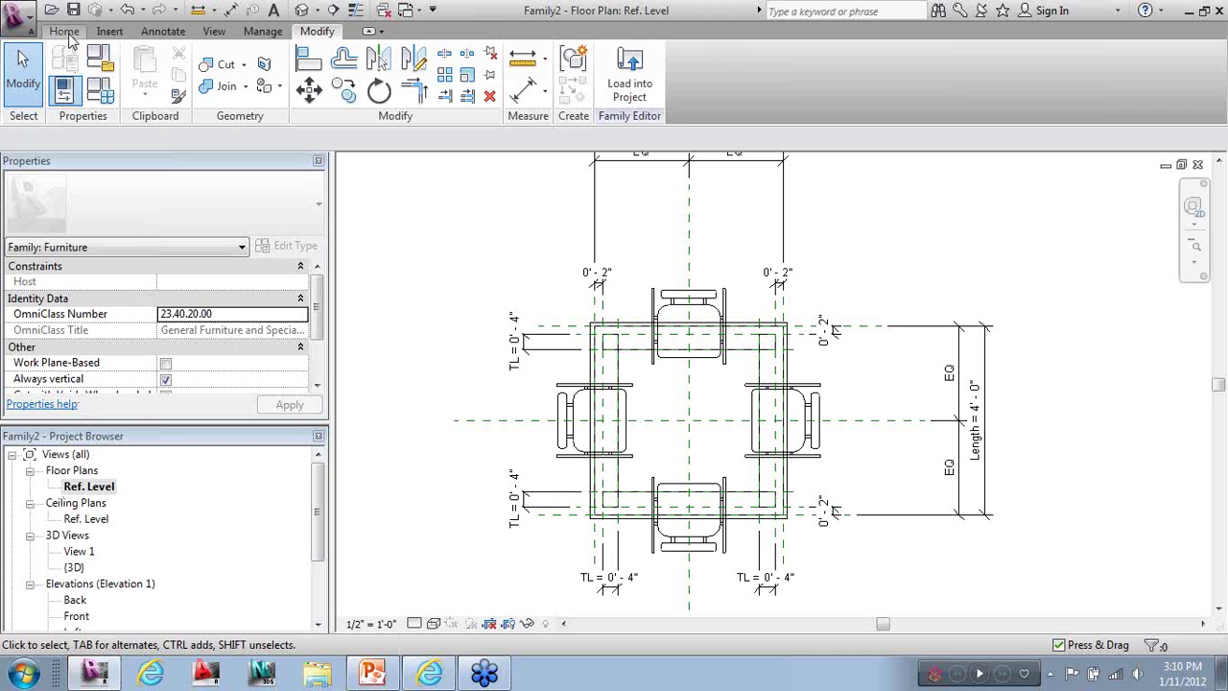
left_click(101, 89)
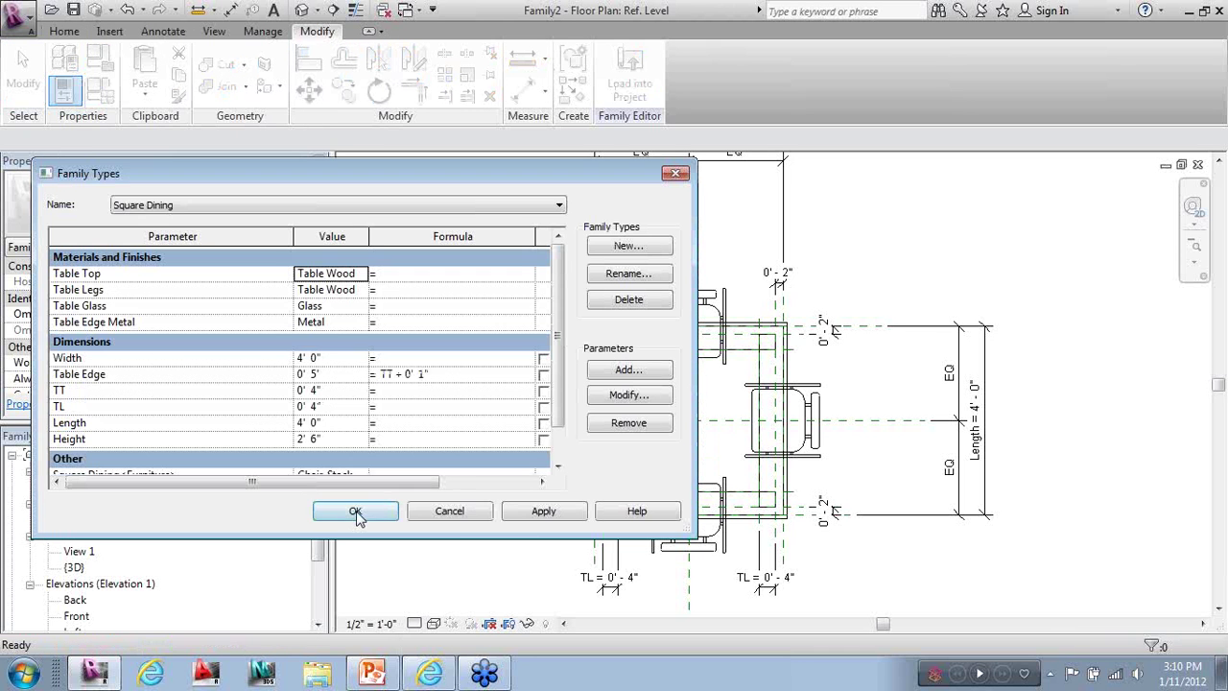
left_click(285, 204)
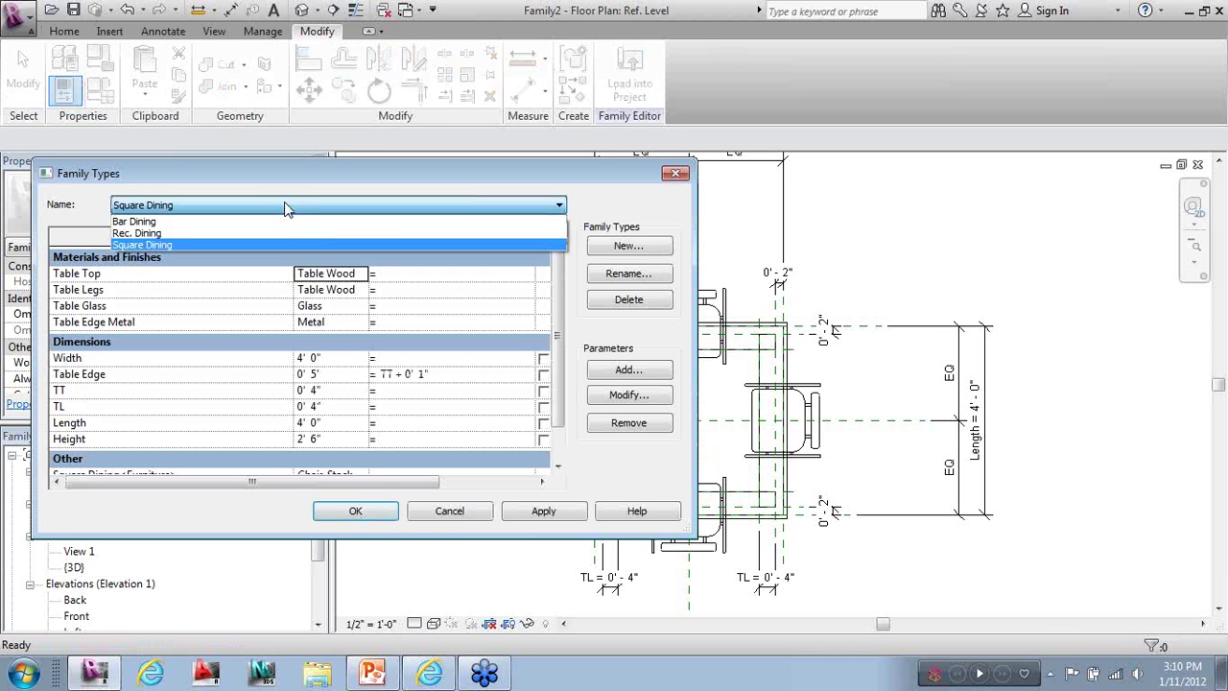
left_click(220, 234)
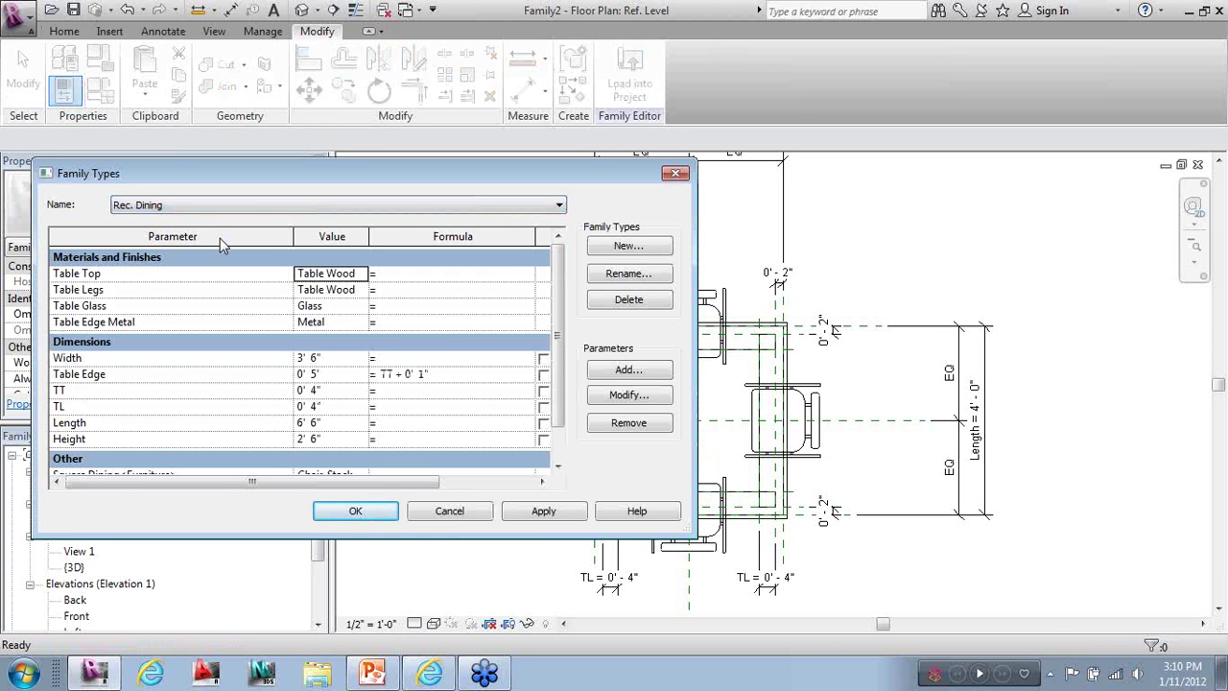
left_click(383, 511)
Select the four chairs around the stretched table
scroll(432, 343, "down", 2)
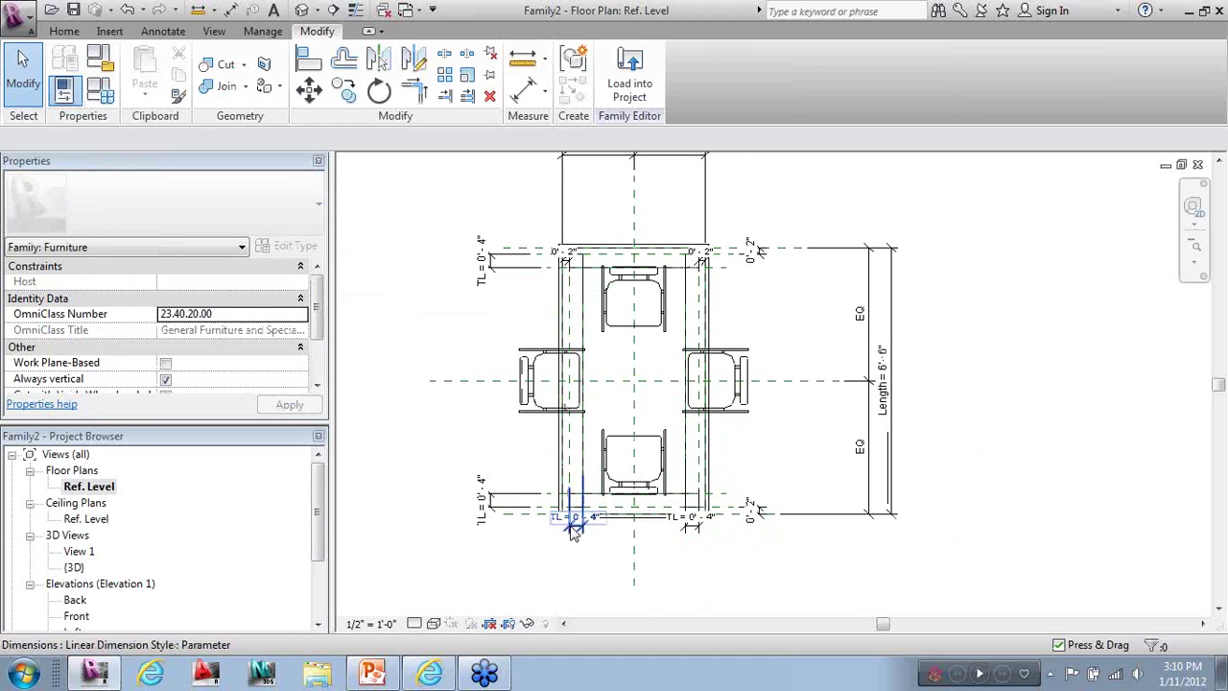
left_click(610, 456)
left_click(552, 384)
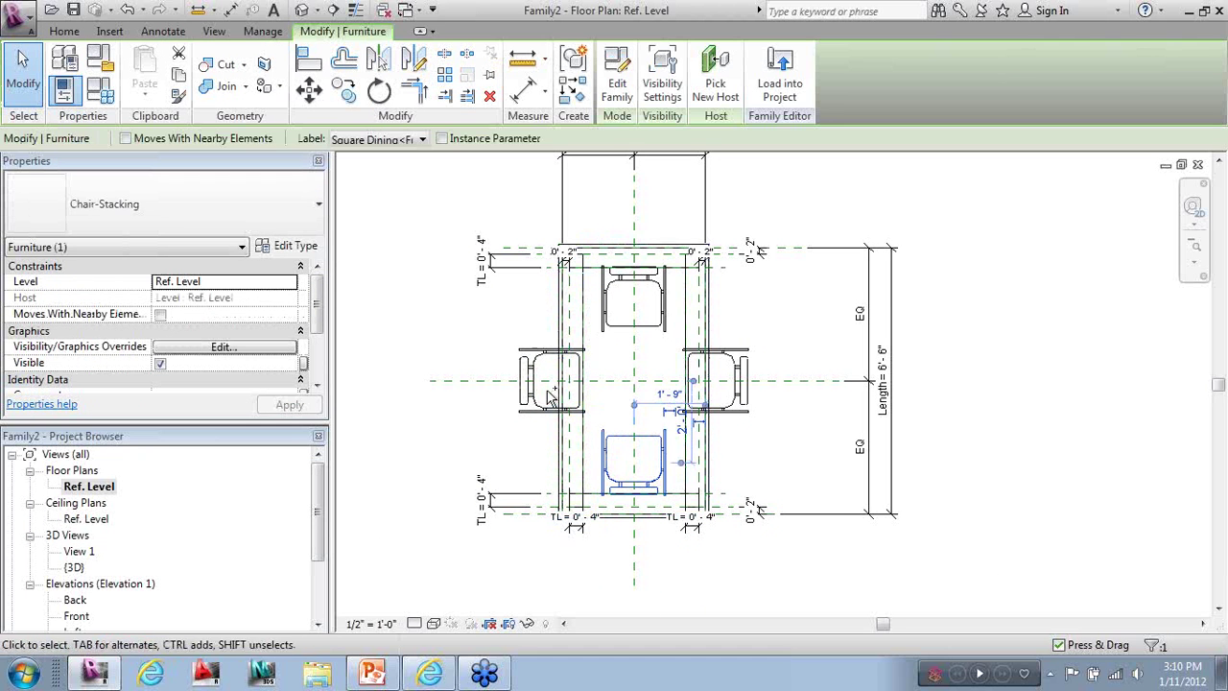
left_click(617, 330, "ctrl")
left_click(717, 382, "ctrl")
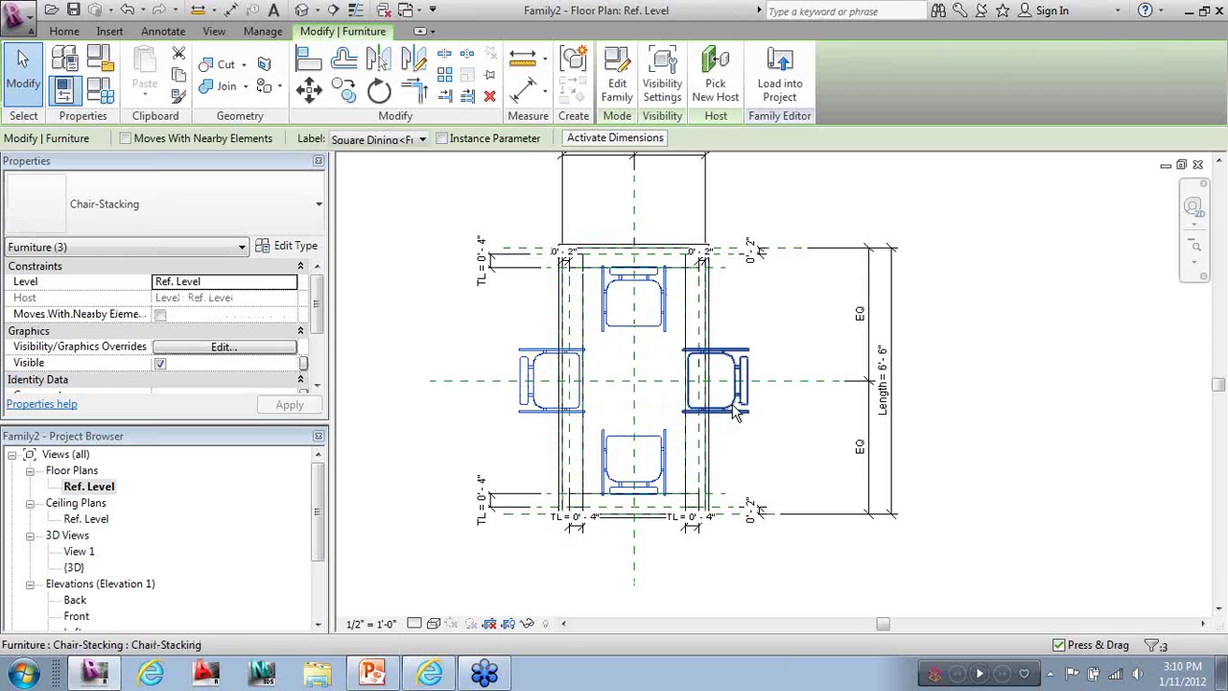
Temporarily hide the four old chairs and place a new chair at the table's top end
left_click(527, 624)
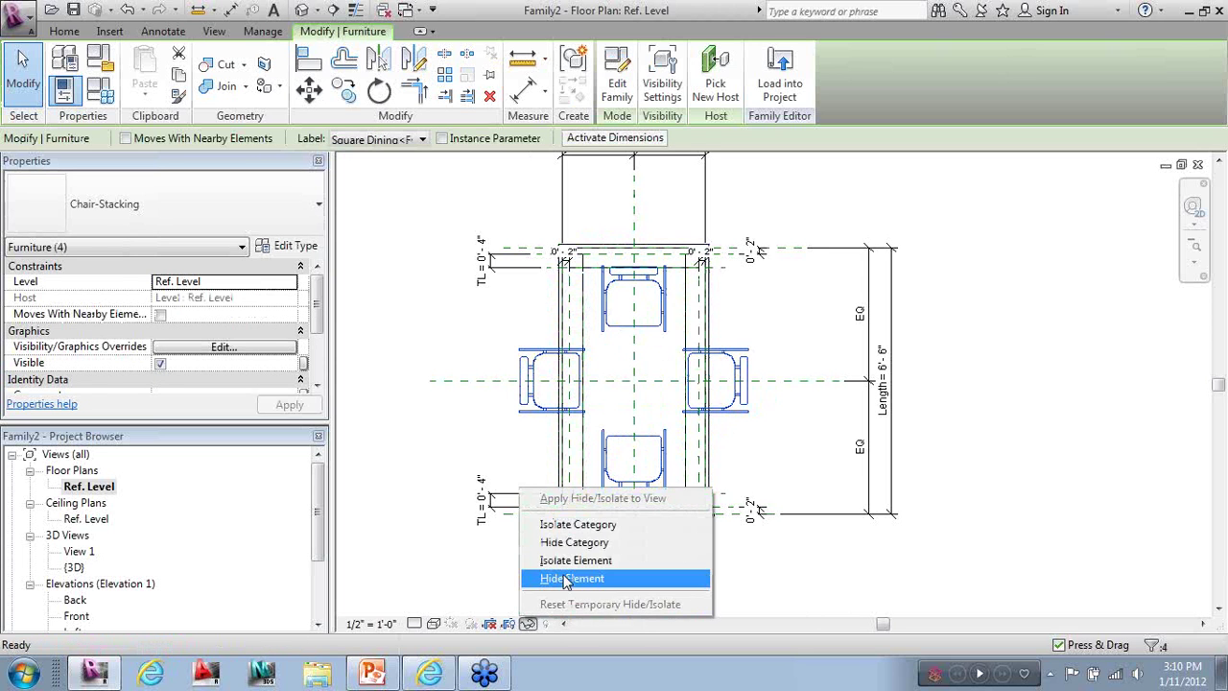
left_click(566, 579)
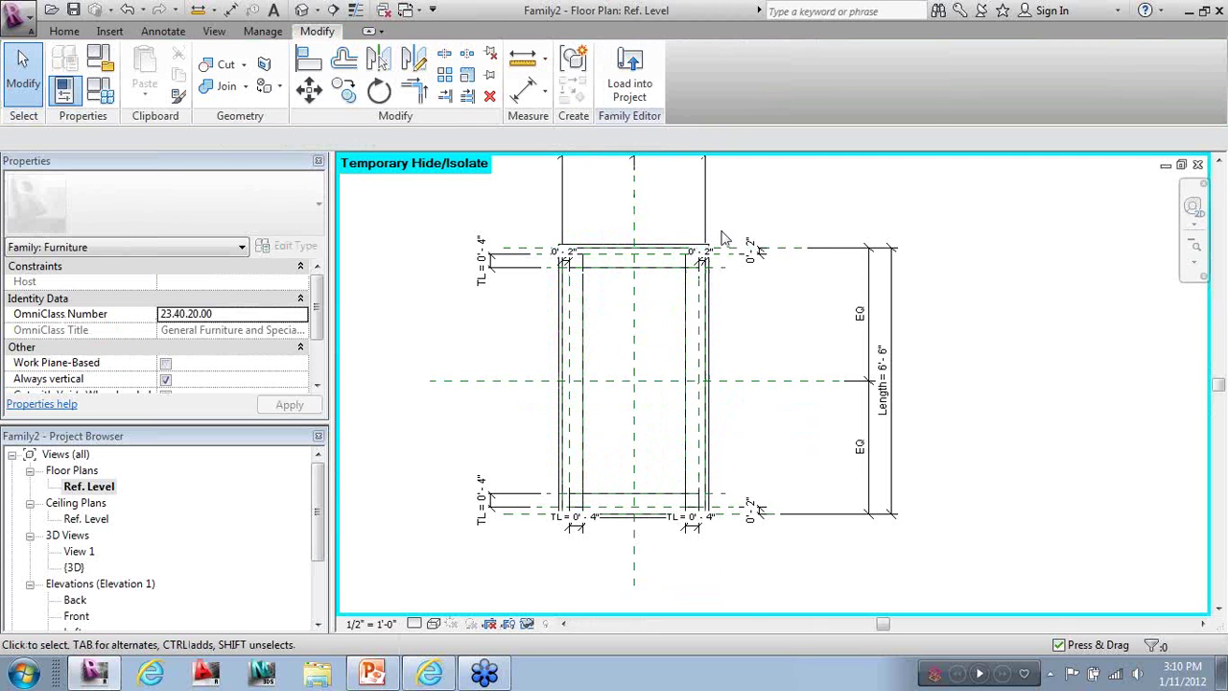
left_click(63, 32)
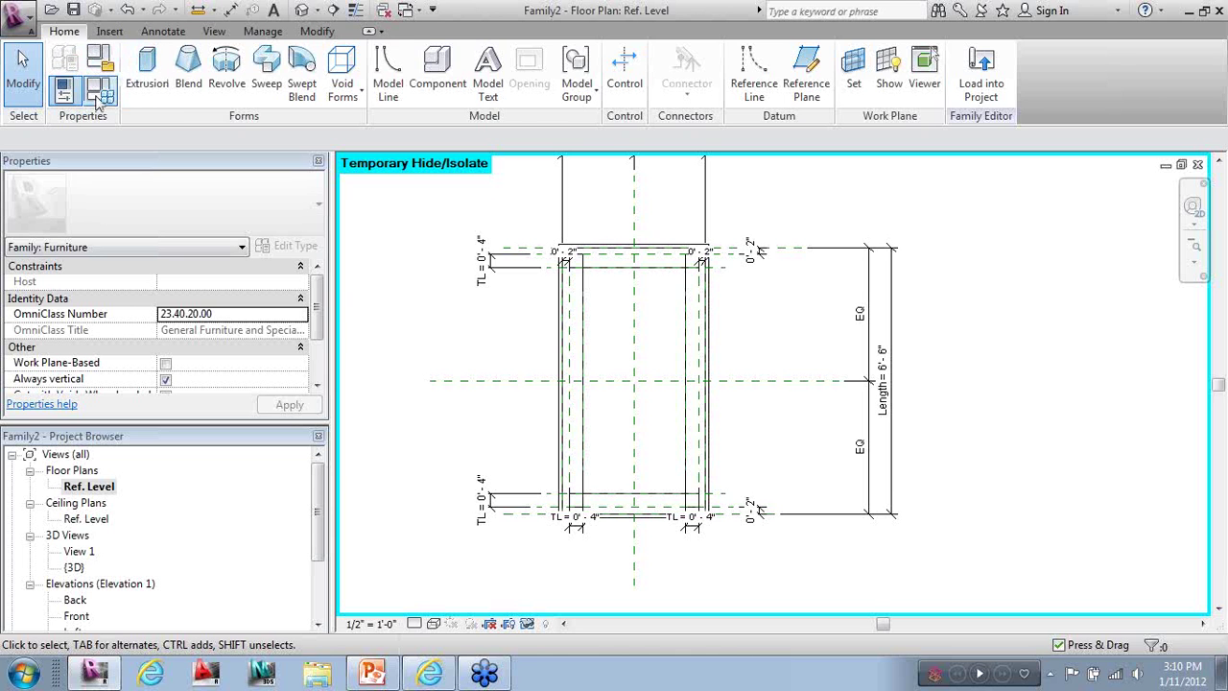
left_click(108, 32)
left_click(64, 32)
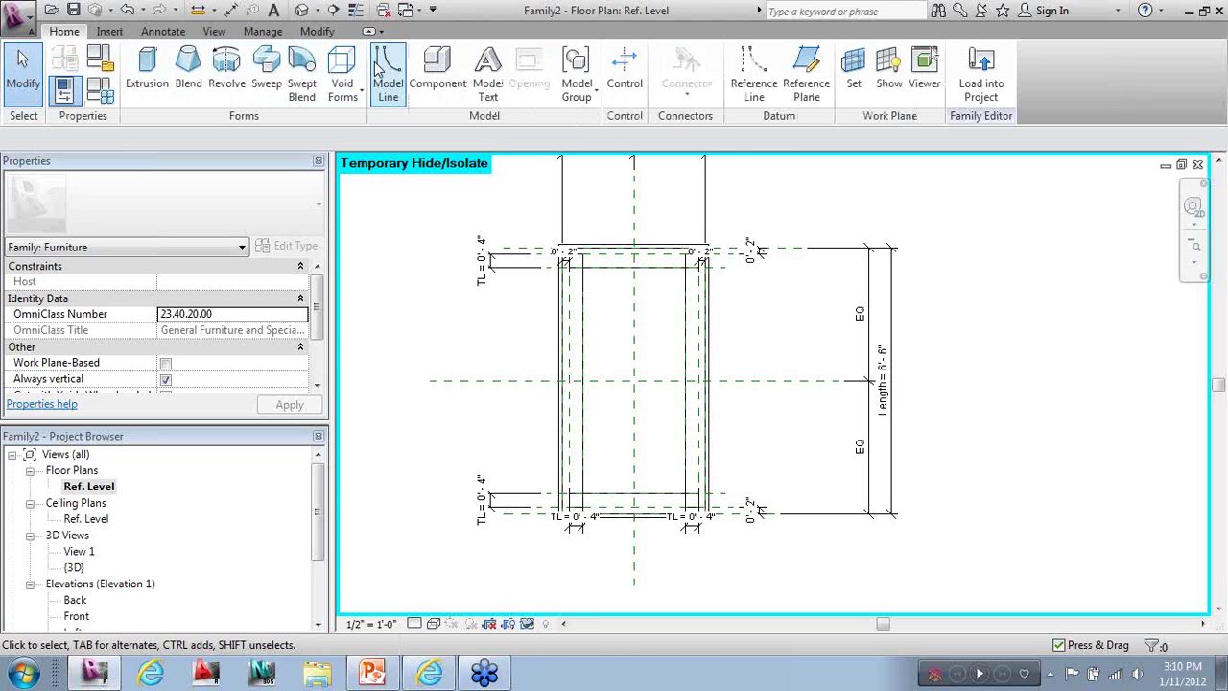
left_click(437, 67)
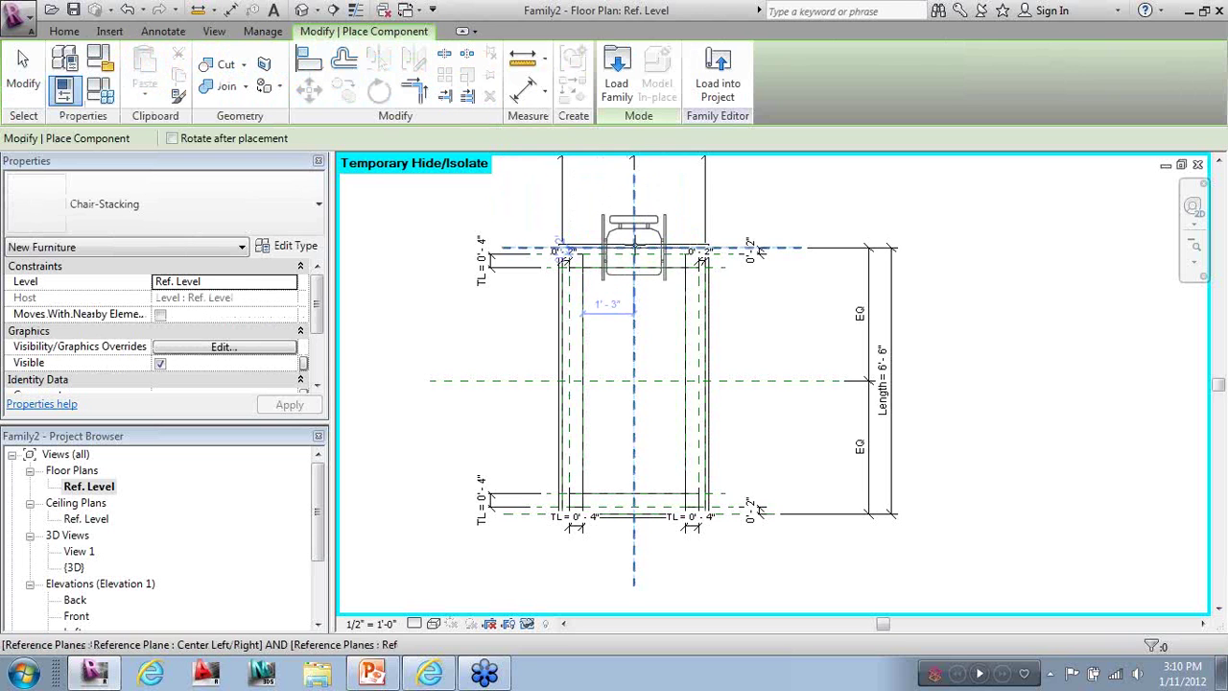
left_click(633, 247)
Place two rotated chairs along the table's right long side
key("space")
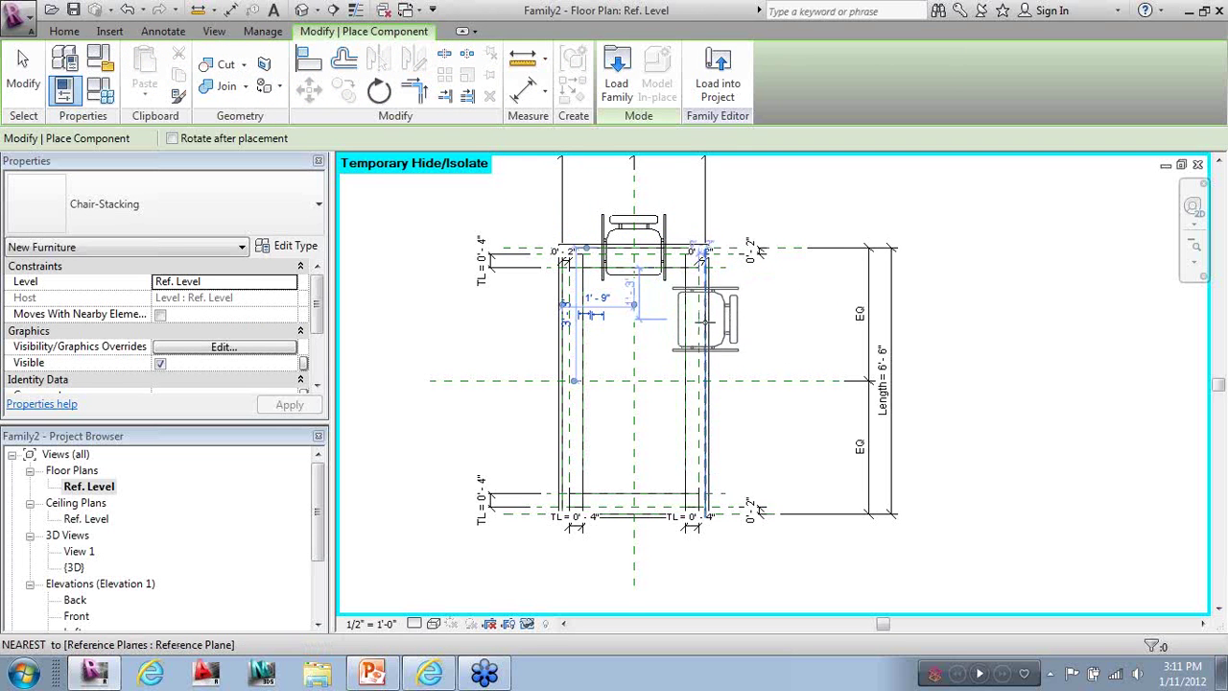
left_click(705, 321)
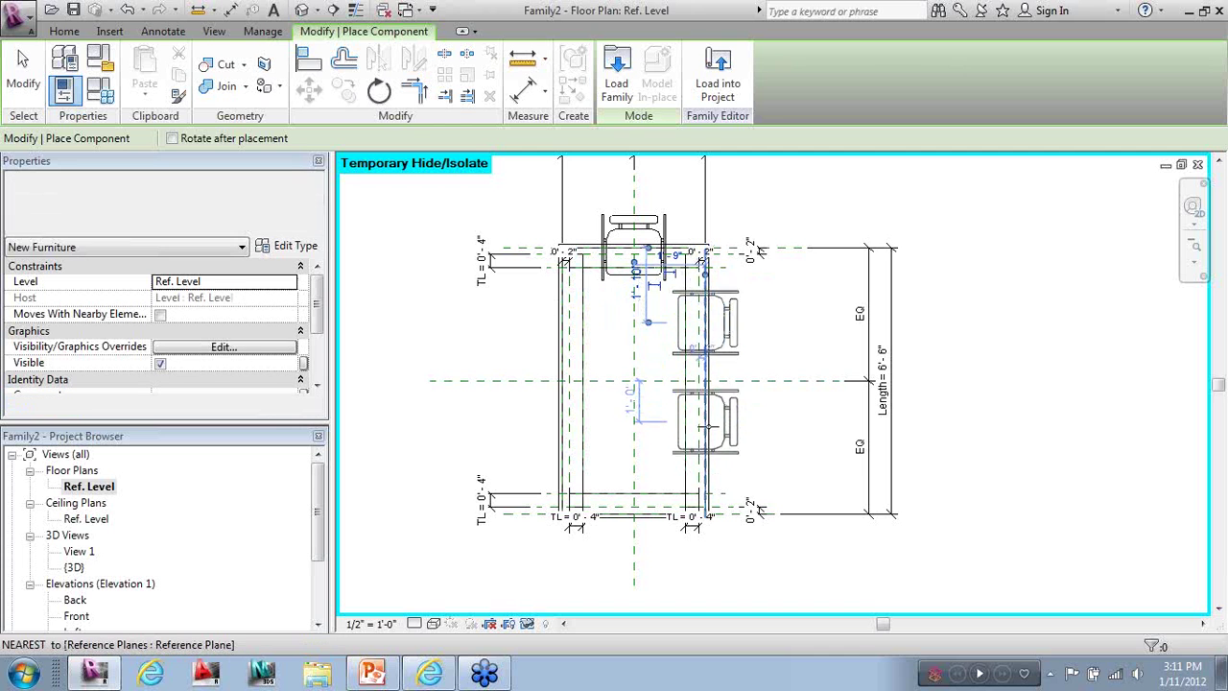
left_click(705, 437)
key("space")
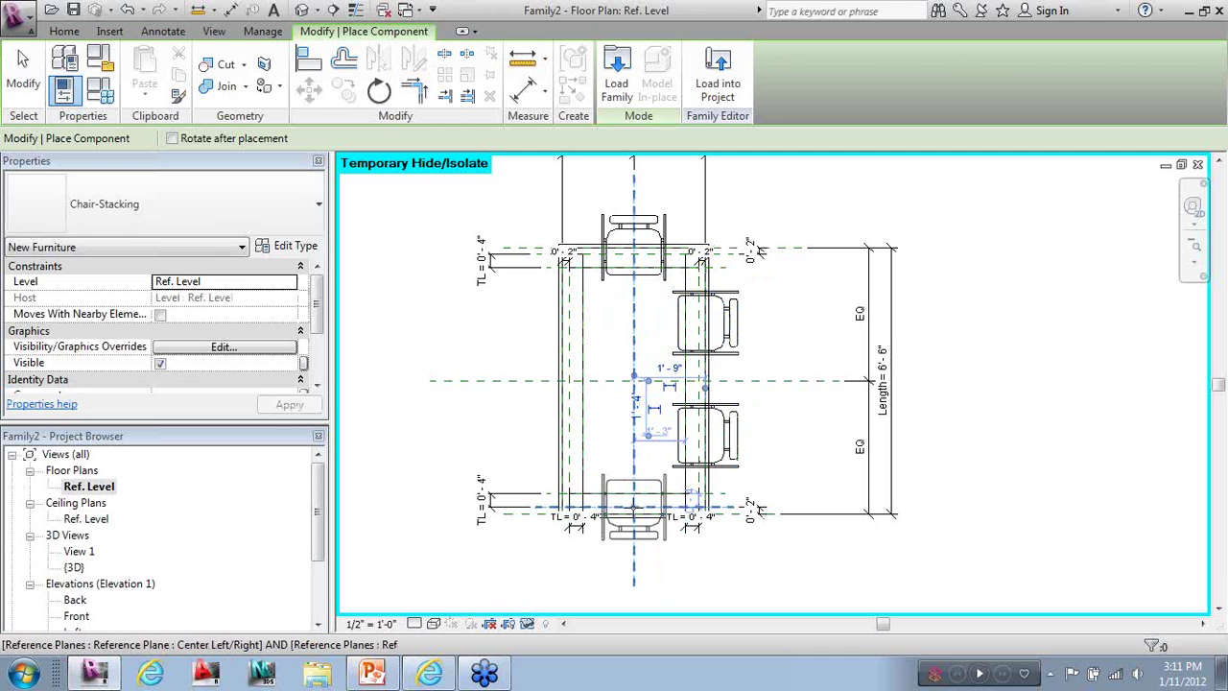
key("Escape")
key("Escape")
Mirror-copy the two right-side chairs onto the left side about the table centre
left_click(741, 417)
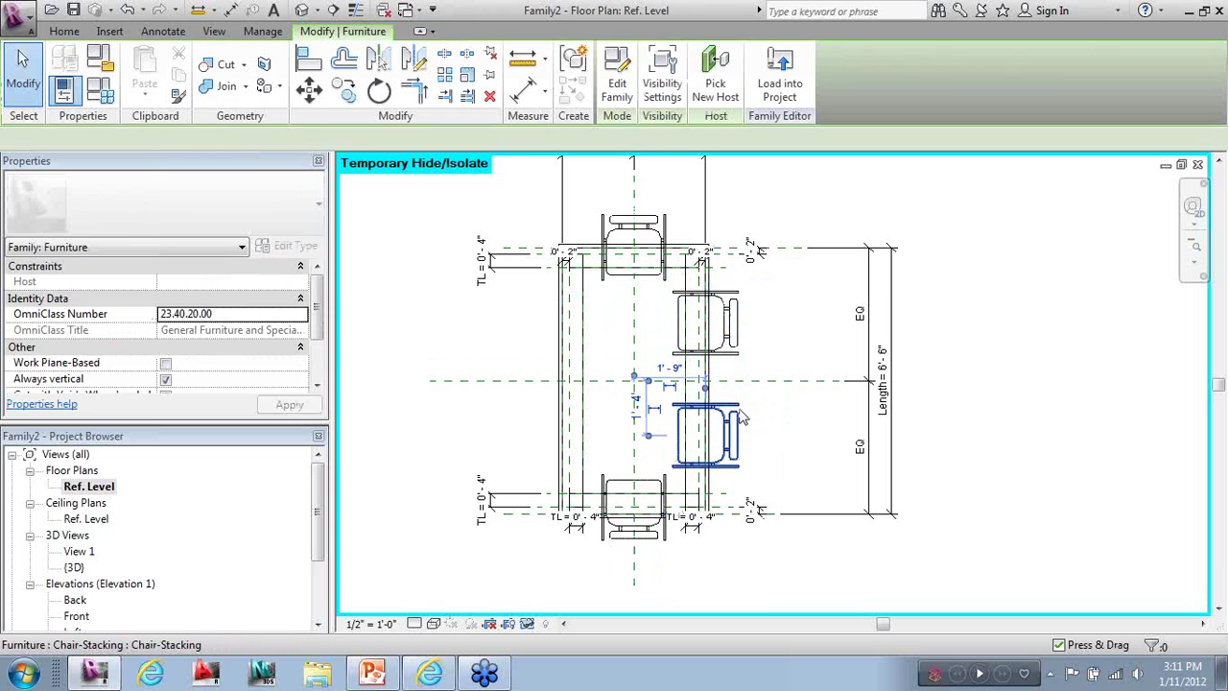
left_click(707, 323, "ctrl")
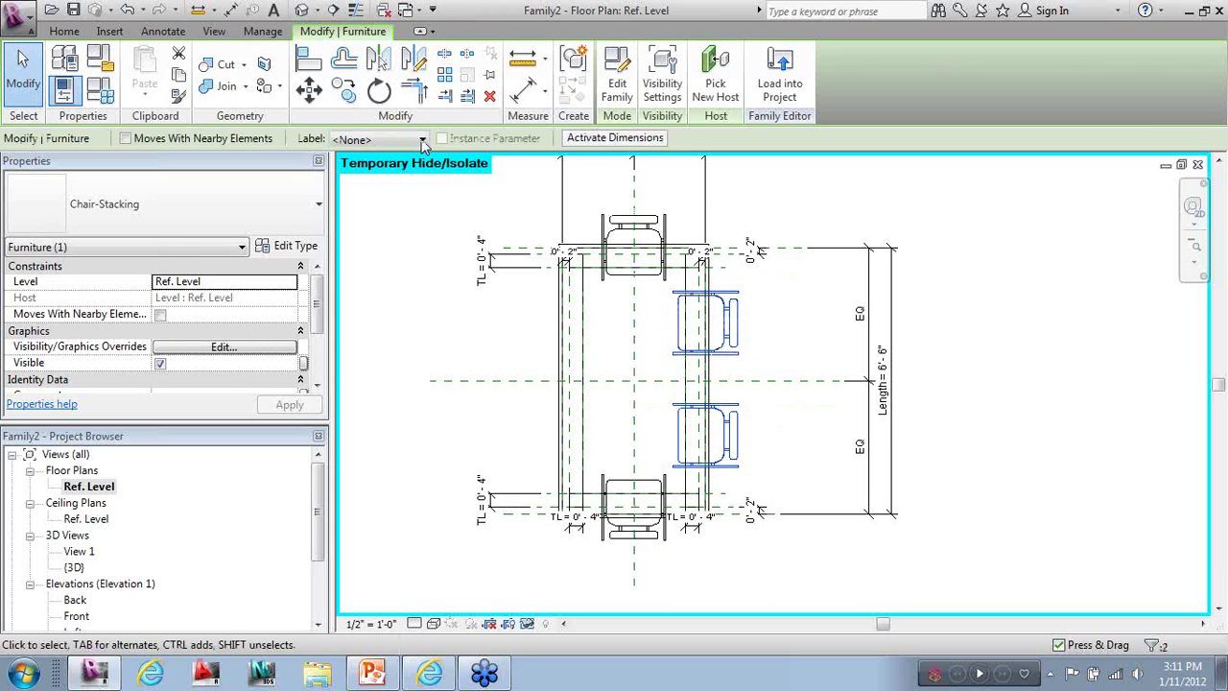
left_click(420, 76)
left_click(633, 381)
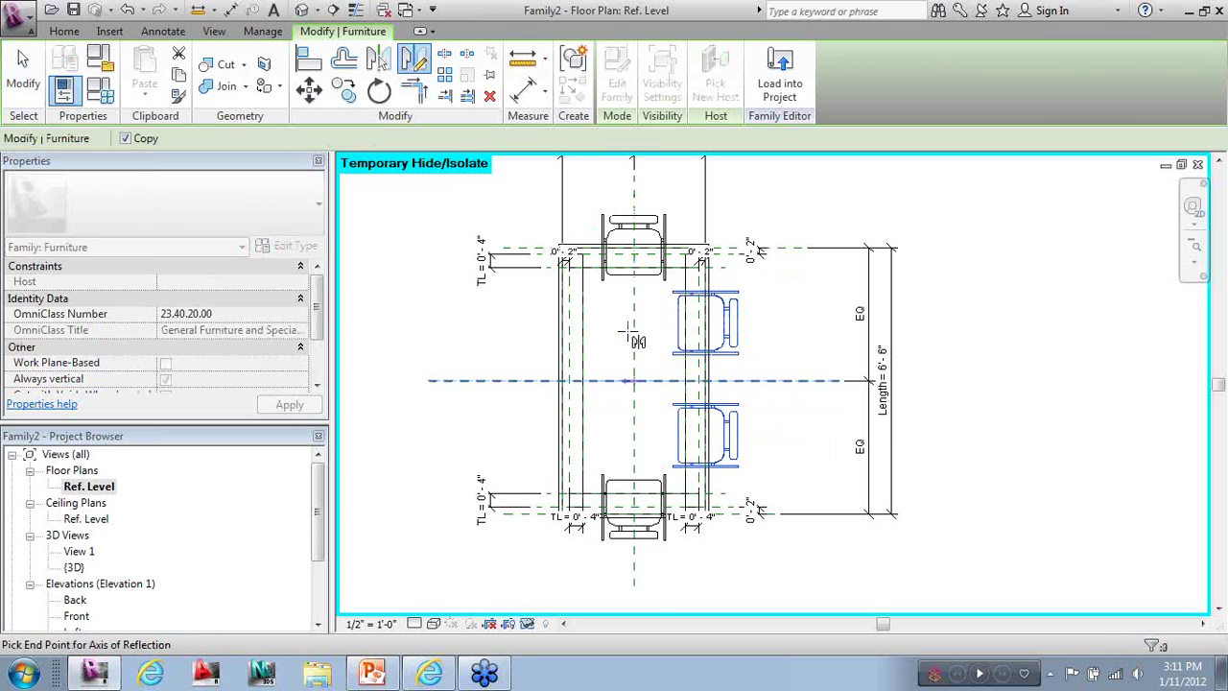
left_click(634, 206)
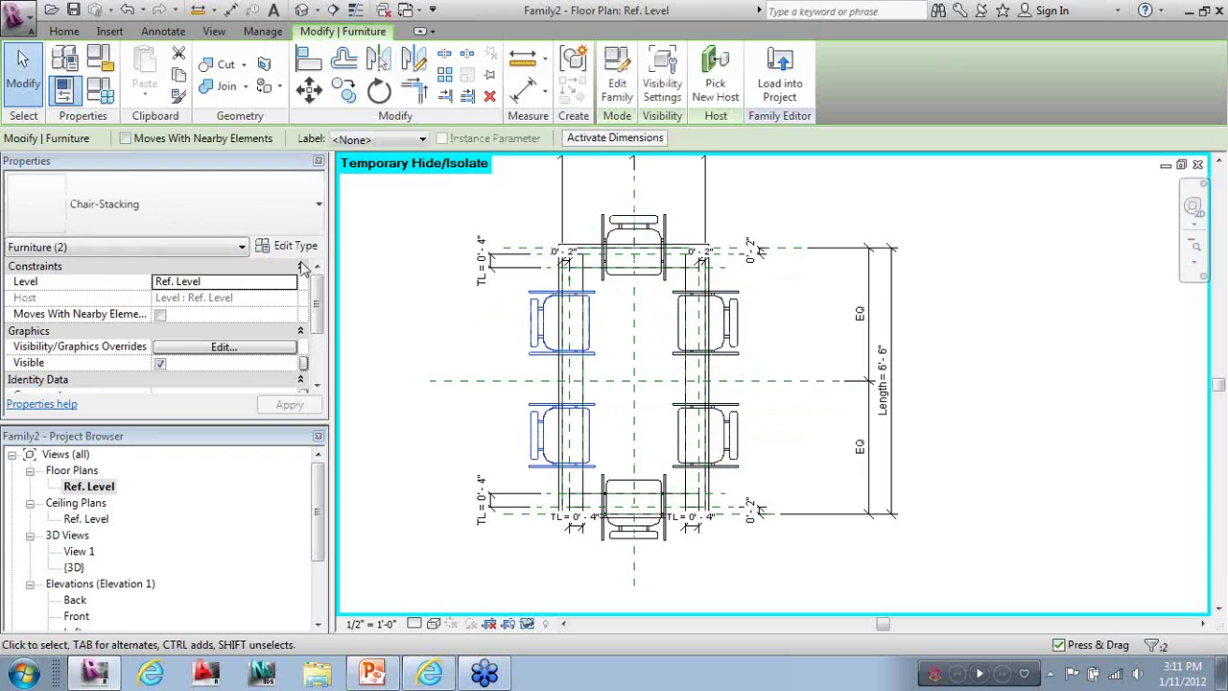
left_click(23, 72)
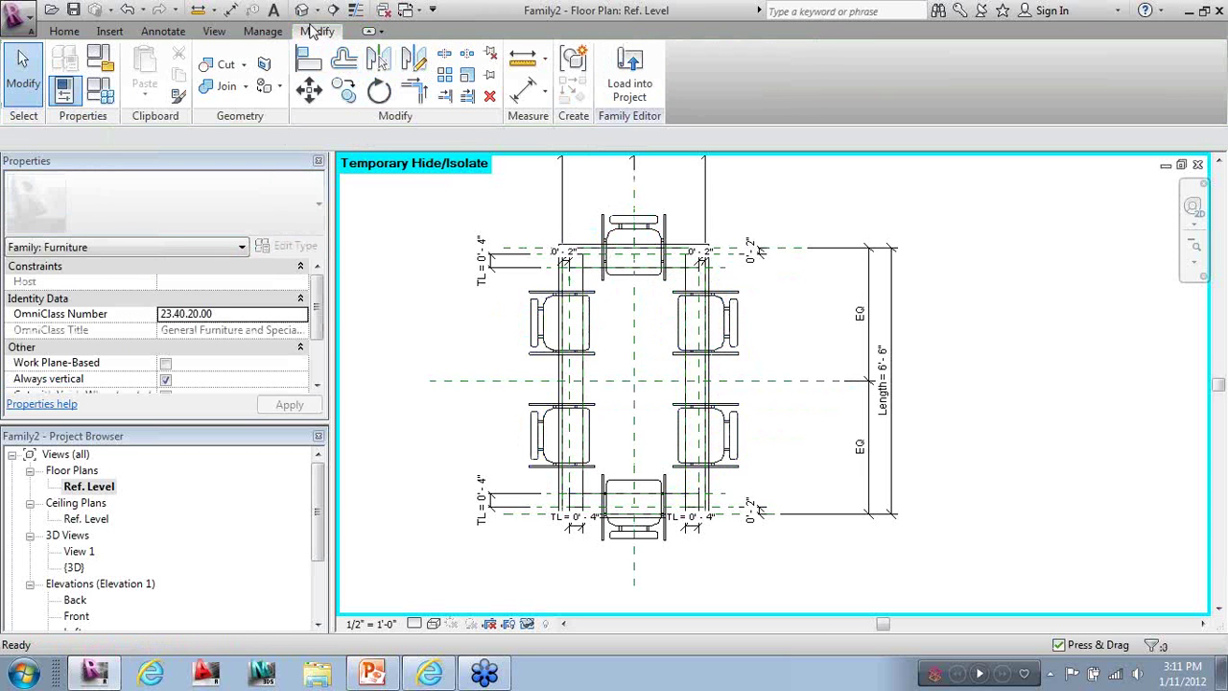
Select the six chairs and label them with a new 'Rec. Table' parameter
left_click(561, 323)
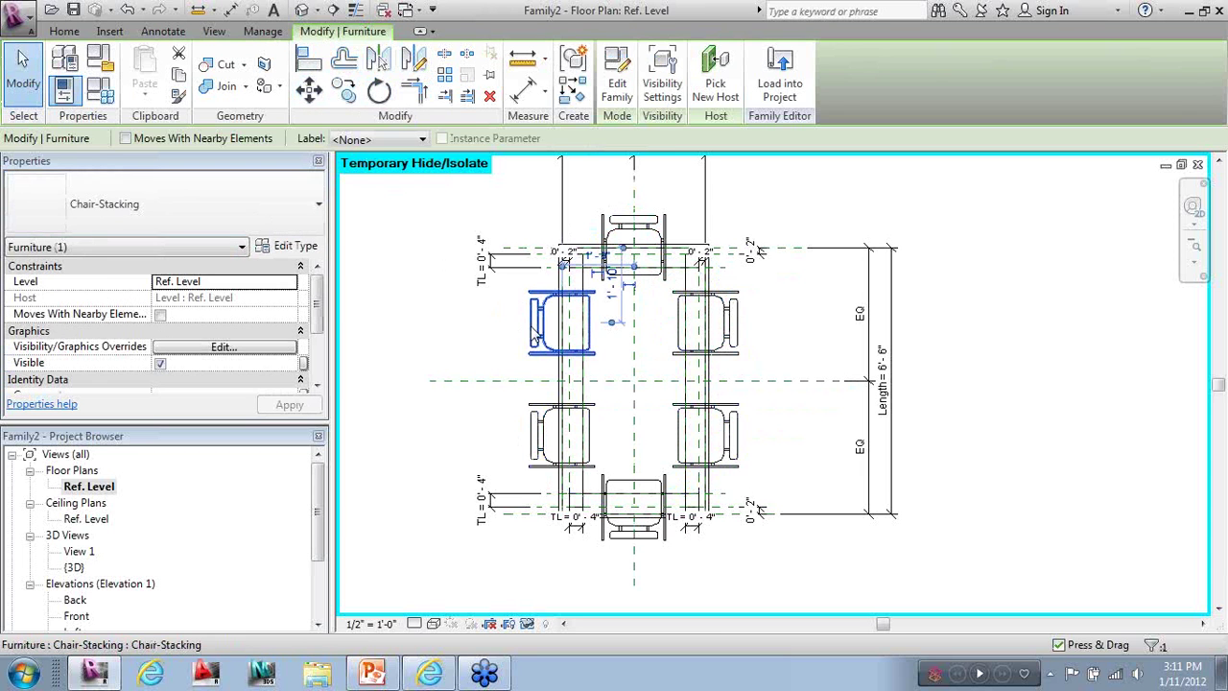
left_click(649, 238, "ctrl")
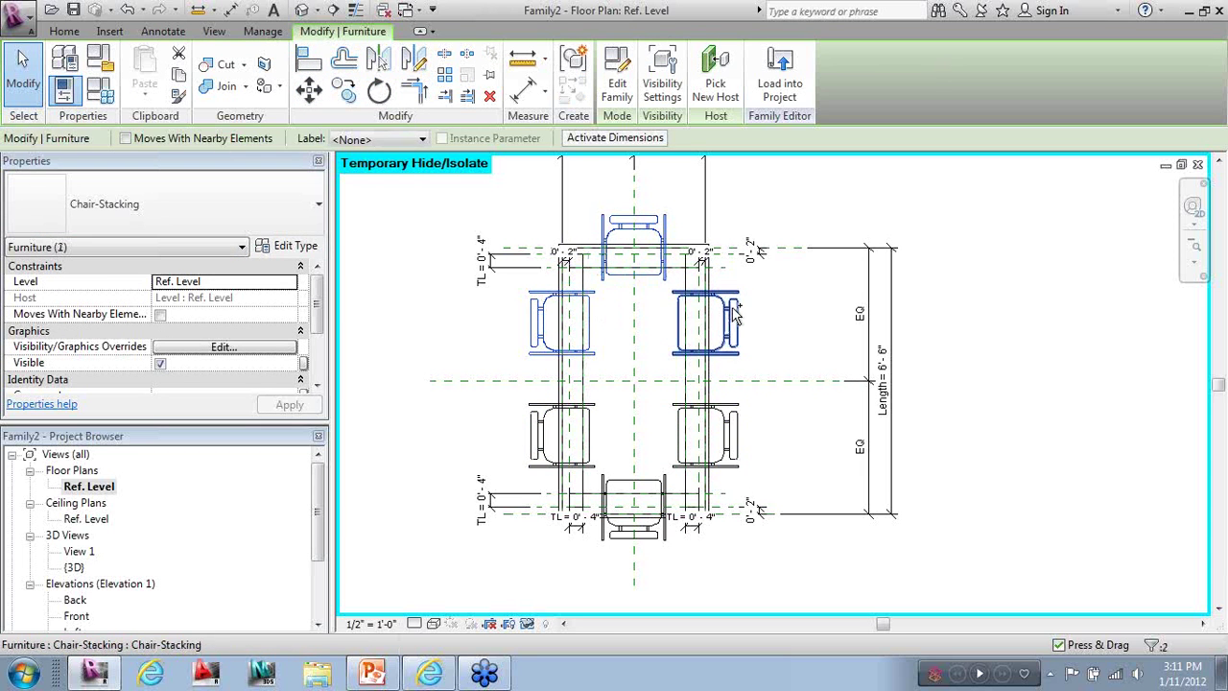
left_click(710, 324, "ctrl")
left_click(736, 437, "ctrl")
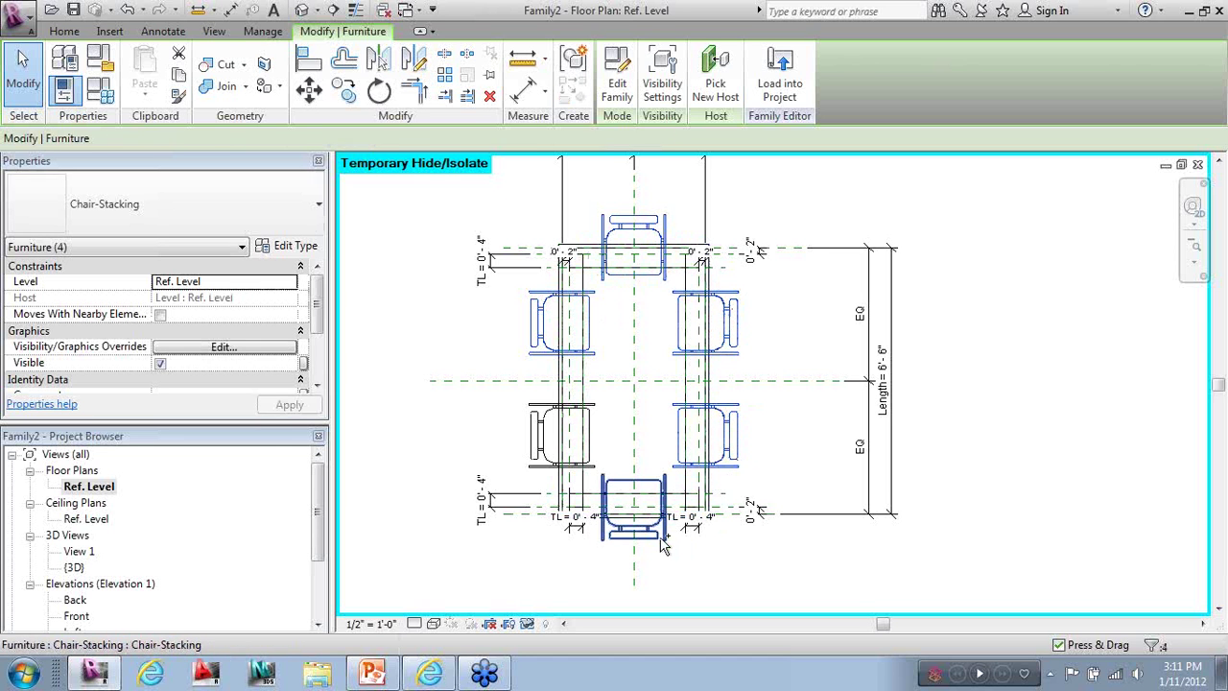
left_click(552, 459, "ctrl")
left_click(403, 140)
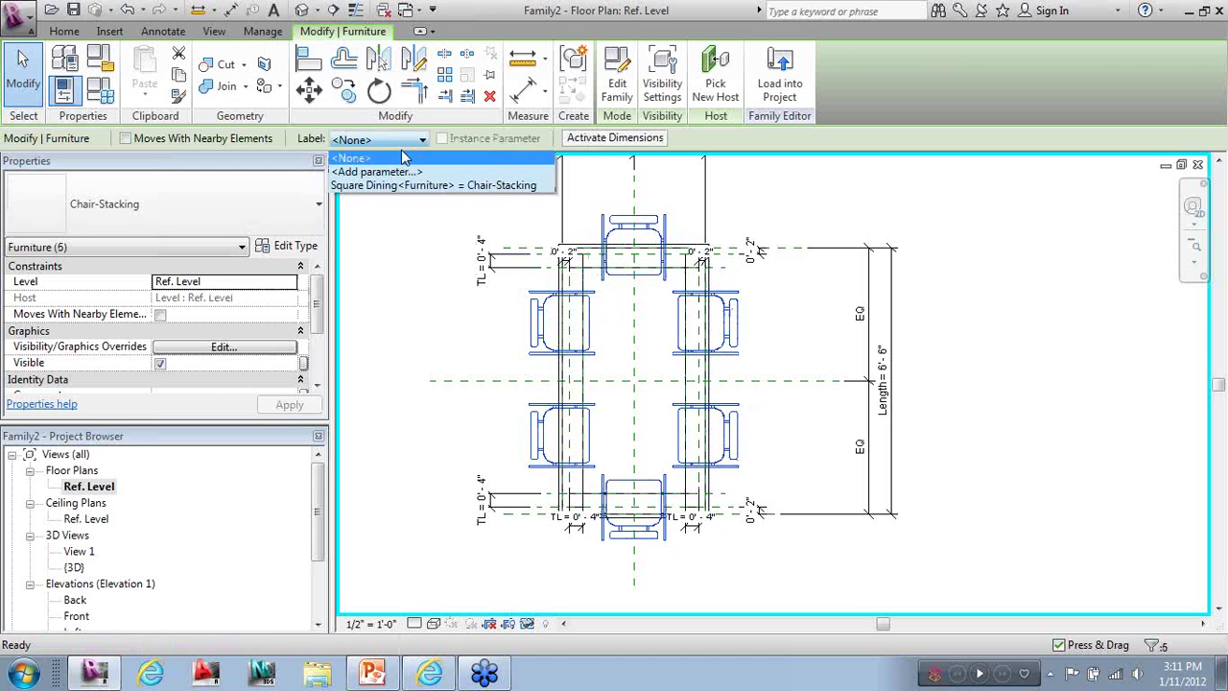
left_click(403, 170)
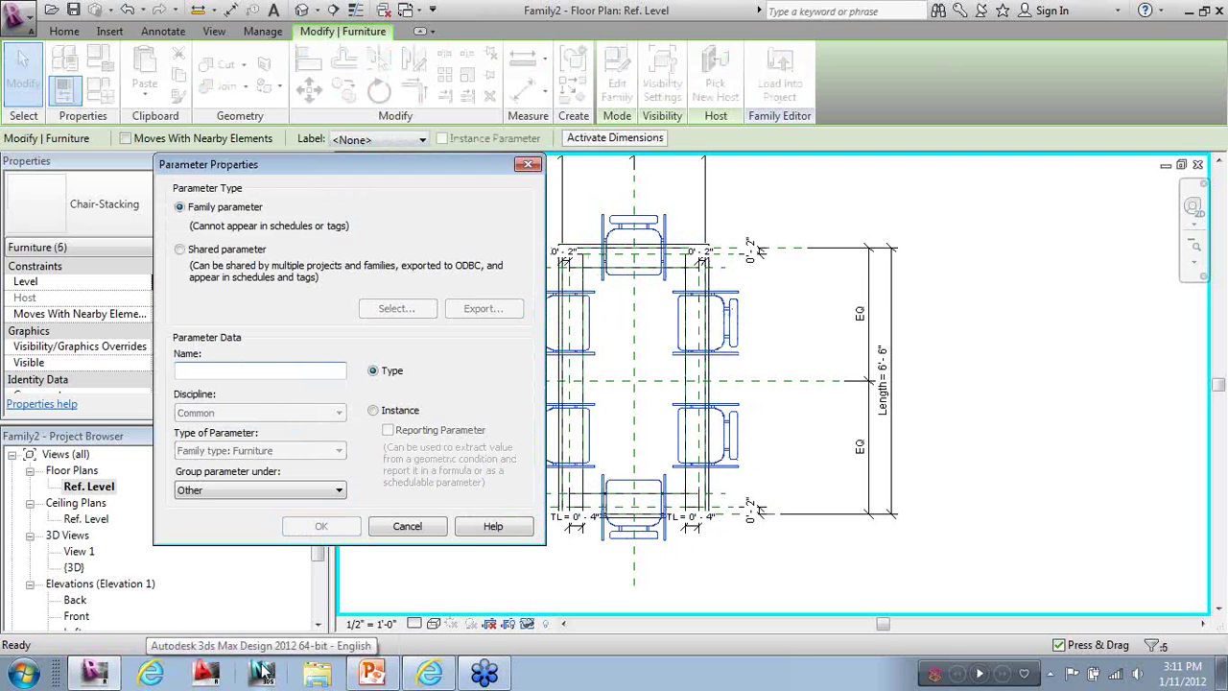
type("Re")
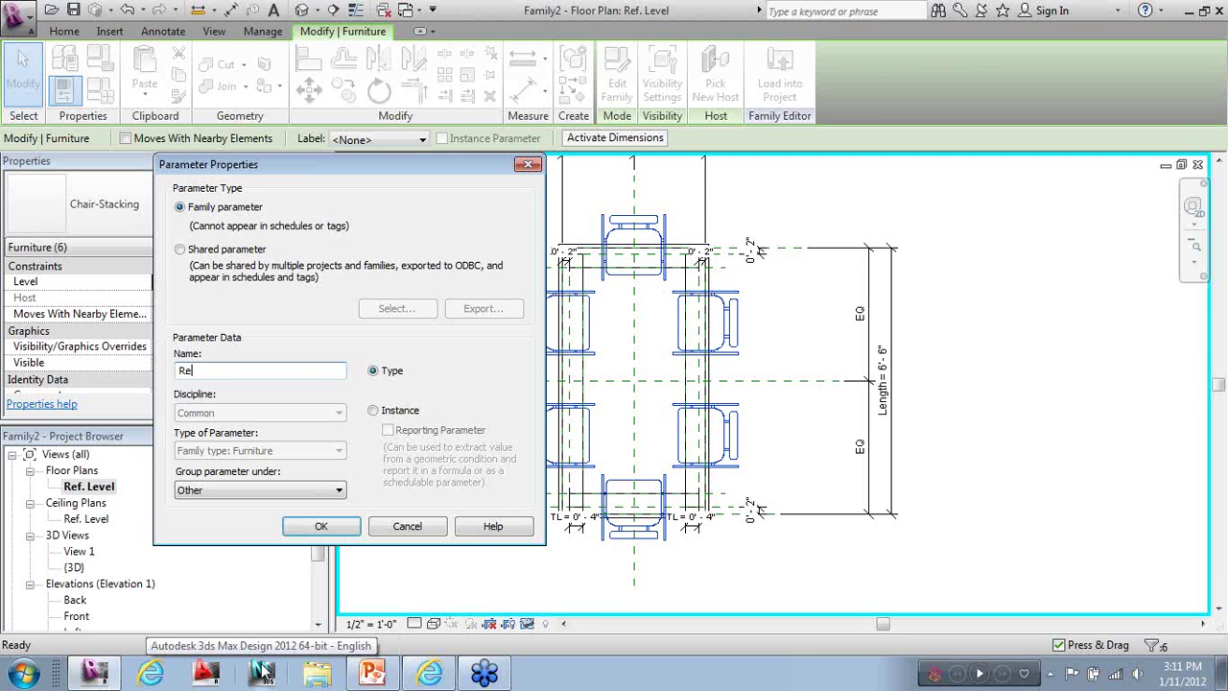
type("c. Table")
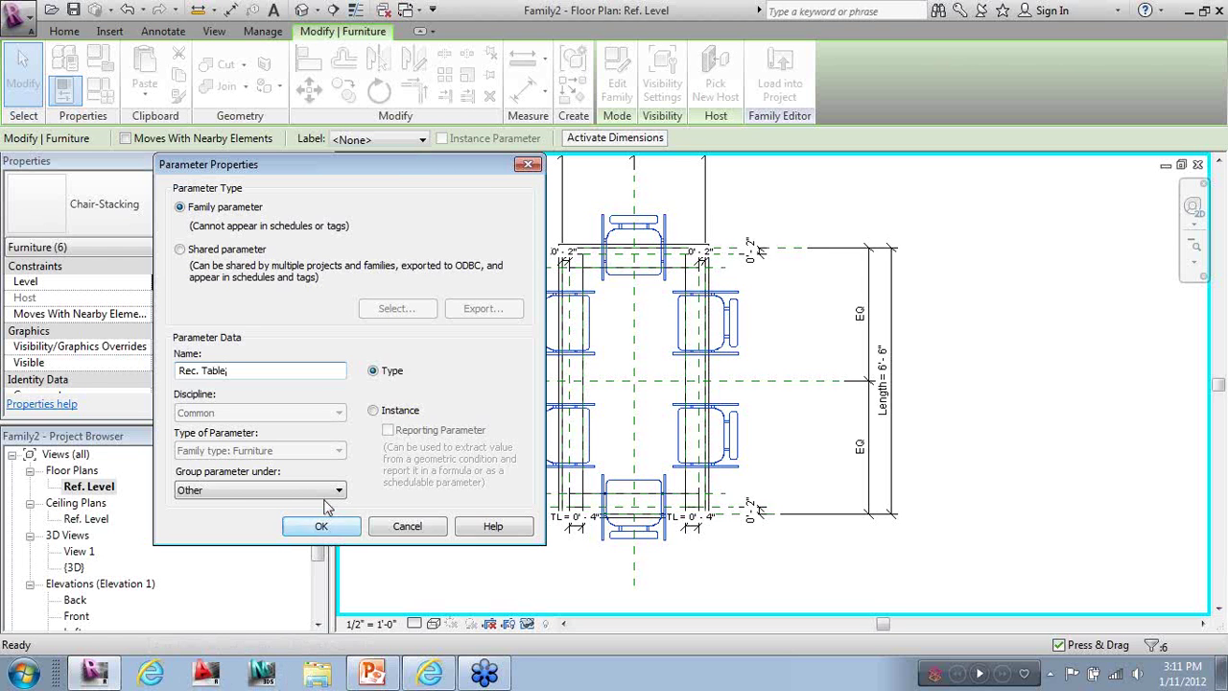
left_click(323, 525)
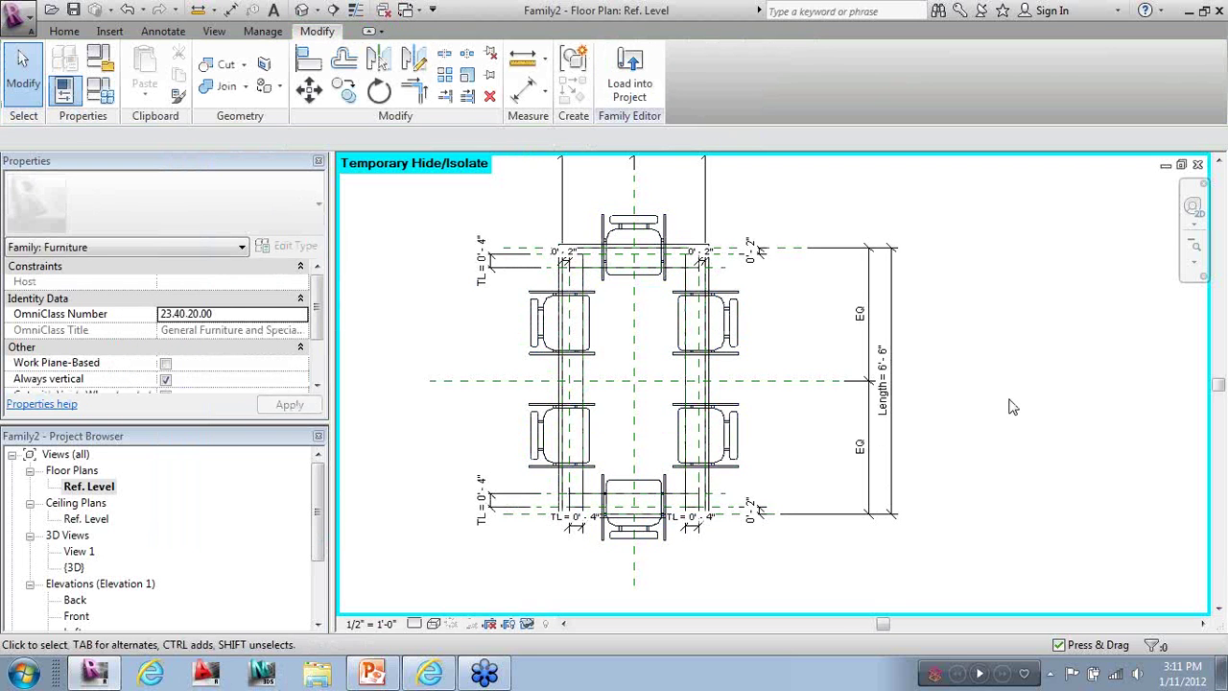
Reselect the six Rec. Table chairs, then cancel the selection
left_click(736, 336)
left_click(566, 327, "ctrl")
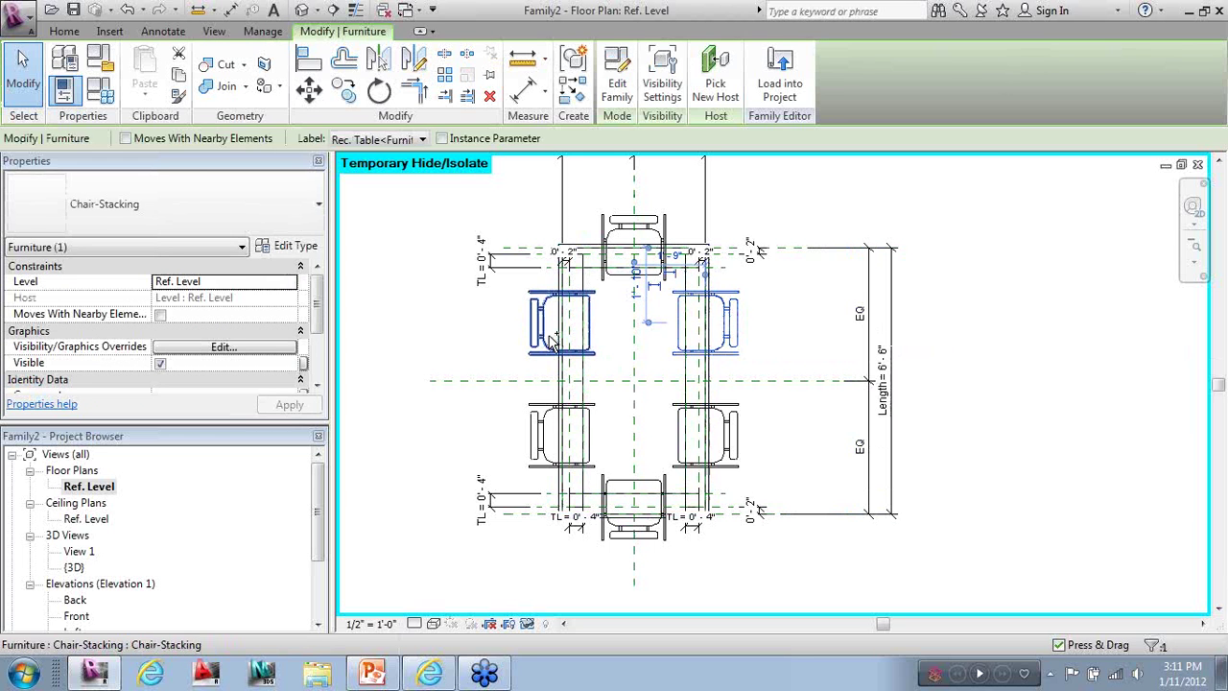
left_click(641, 230, "ctrl")
left_click(562, 437, "ctrl")
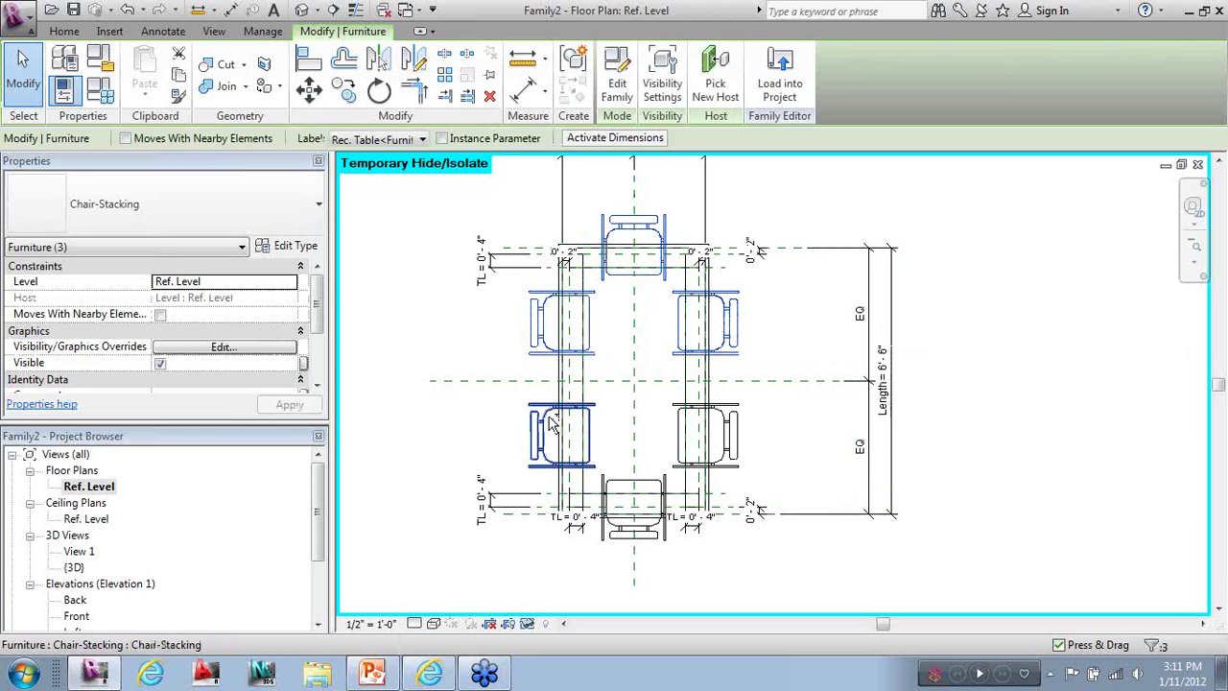
left_click(724, 437, "ctrl")
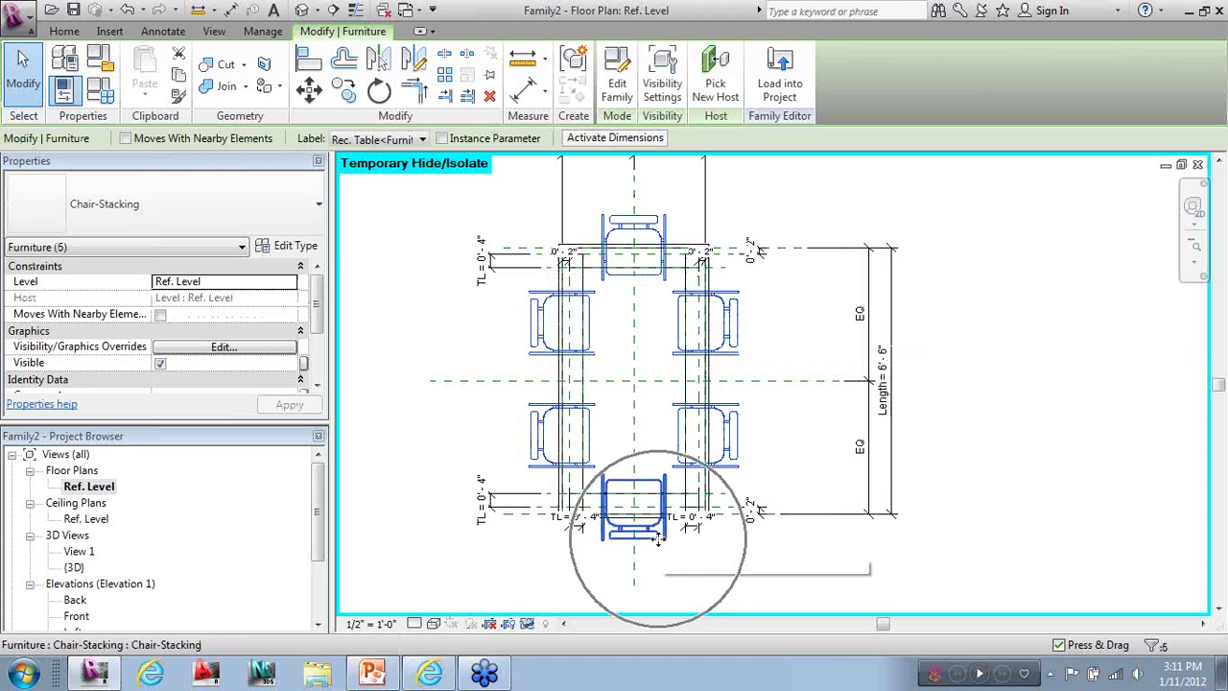
left_click(659, 539, "ctrl")
key("Escape")
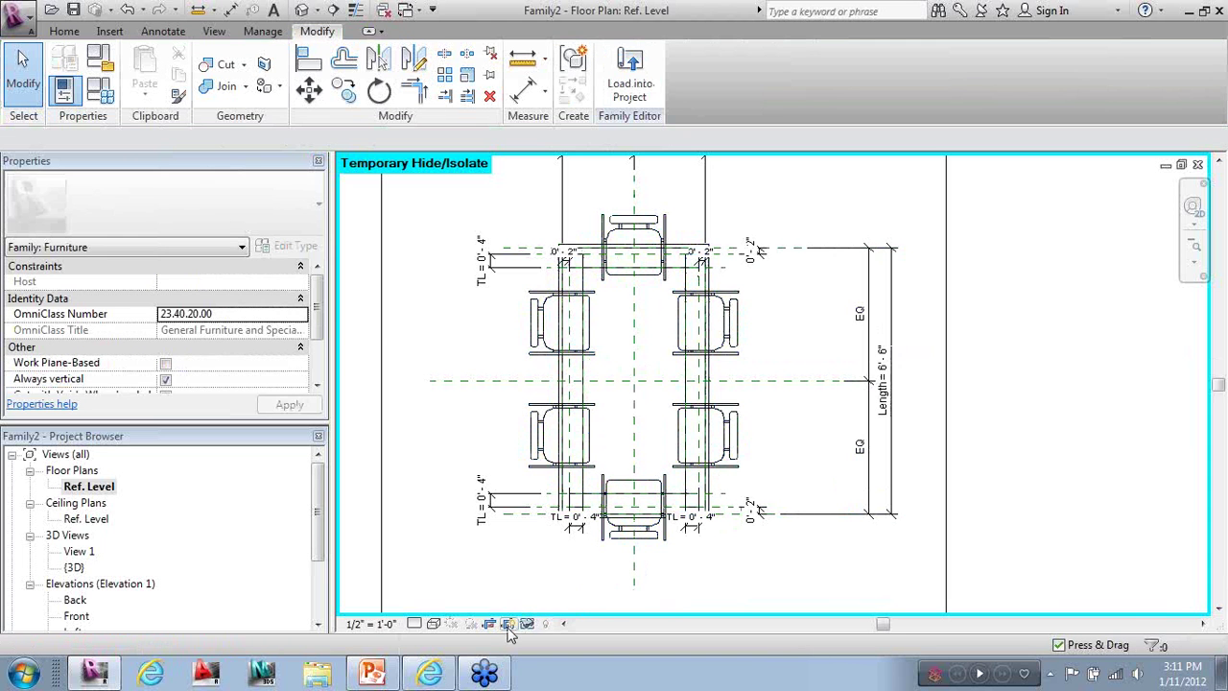
left_click(528, 625)
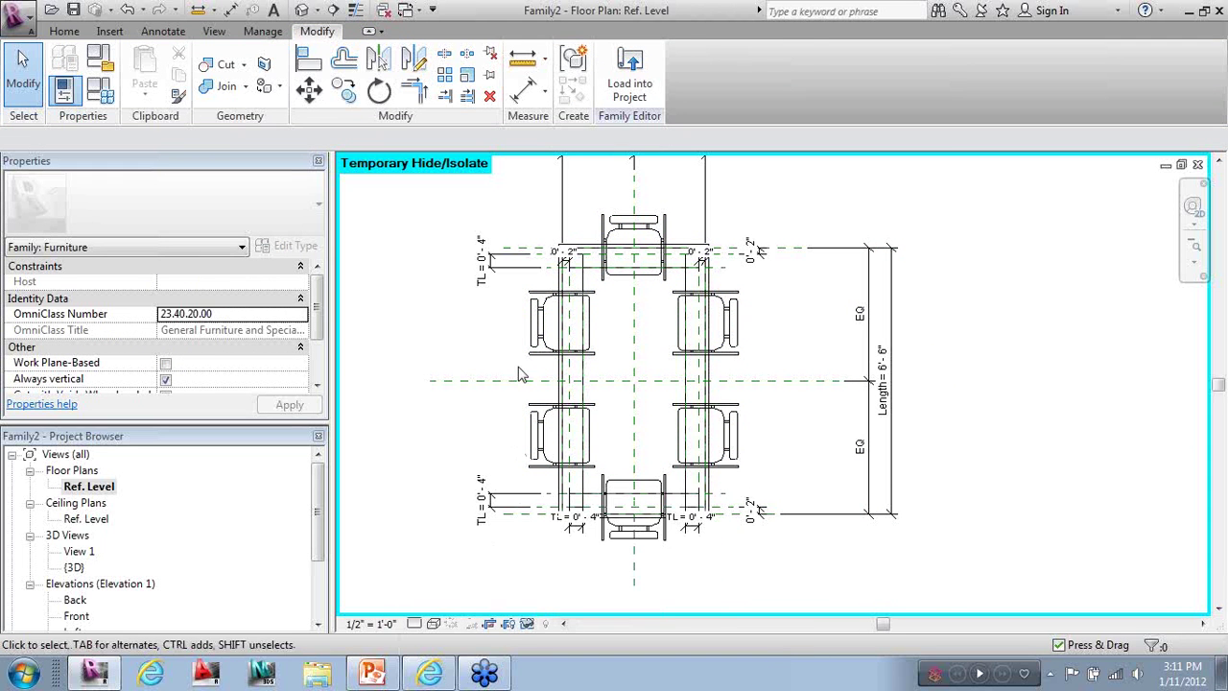
Select all six chairs again and temporarily hide them with Hide Element
left_click(539, 325)
left_click(619, 281, "ctrl")
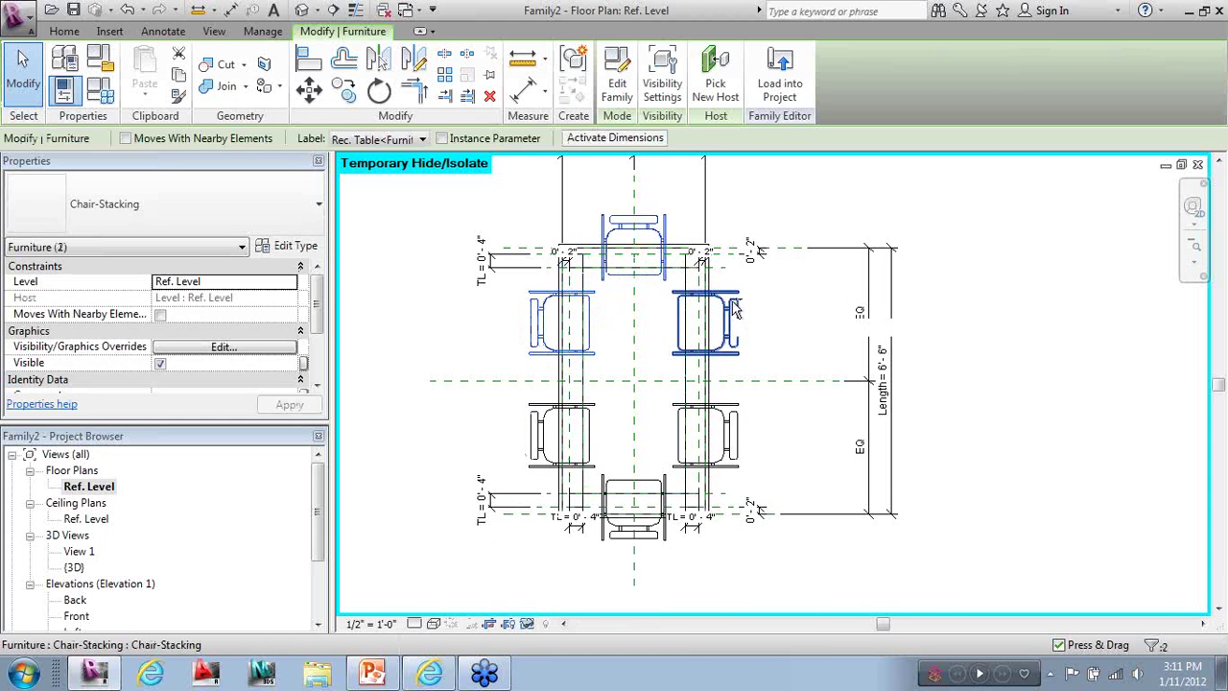
left_click(734, 307, "ctrl")
left_click(734, 436, "ctrl")
left_click(534, 436, "ctrl")
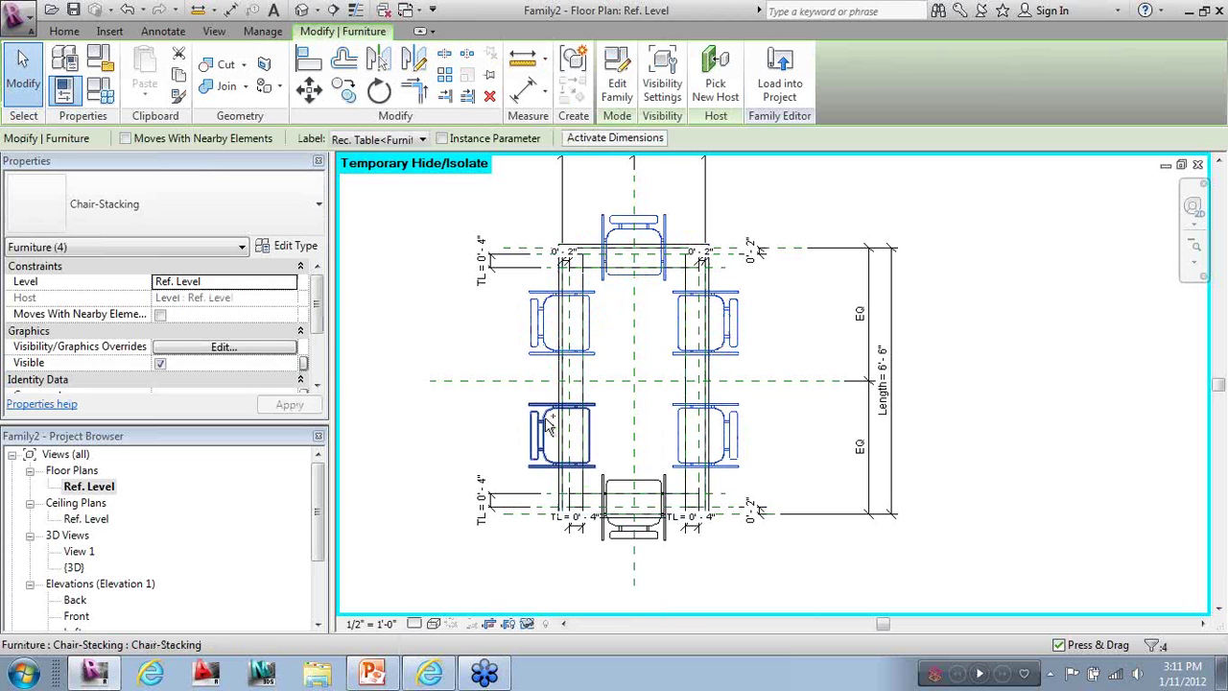
left_click(598, 530, "ctrl")
left_click(527, 625)
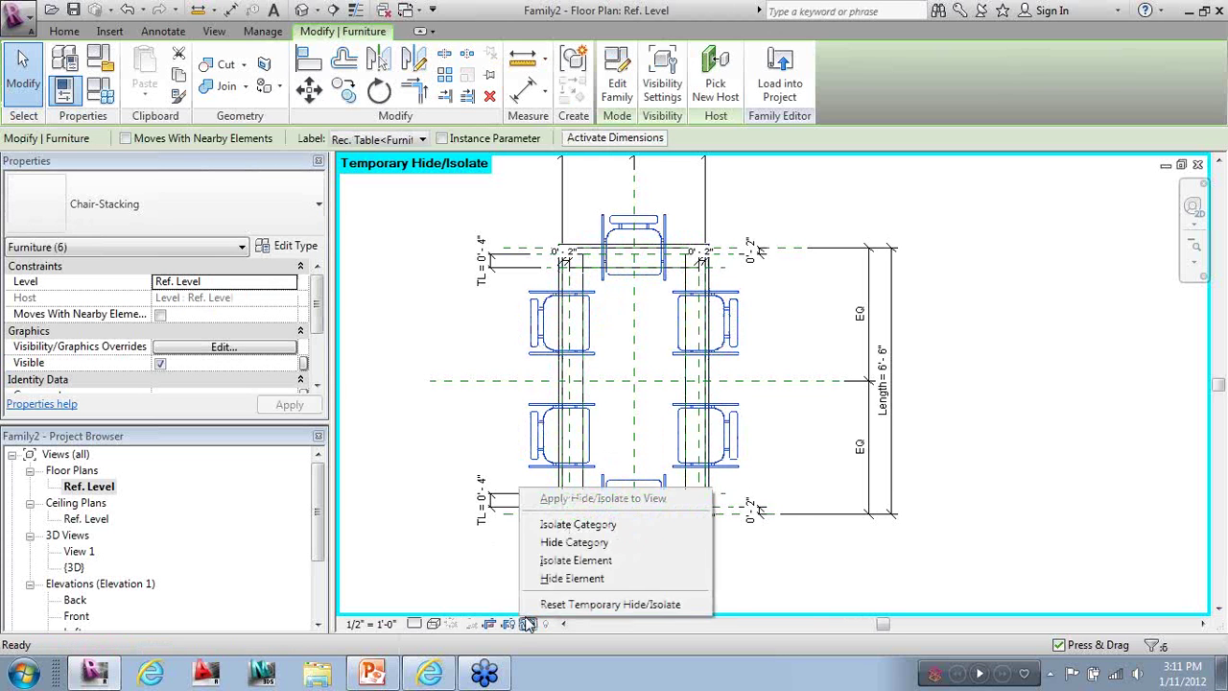
left_click(567, 579)
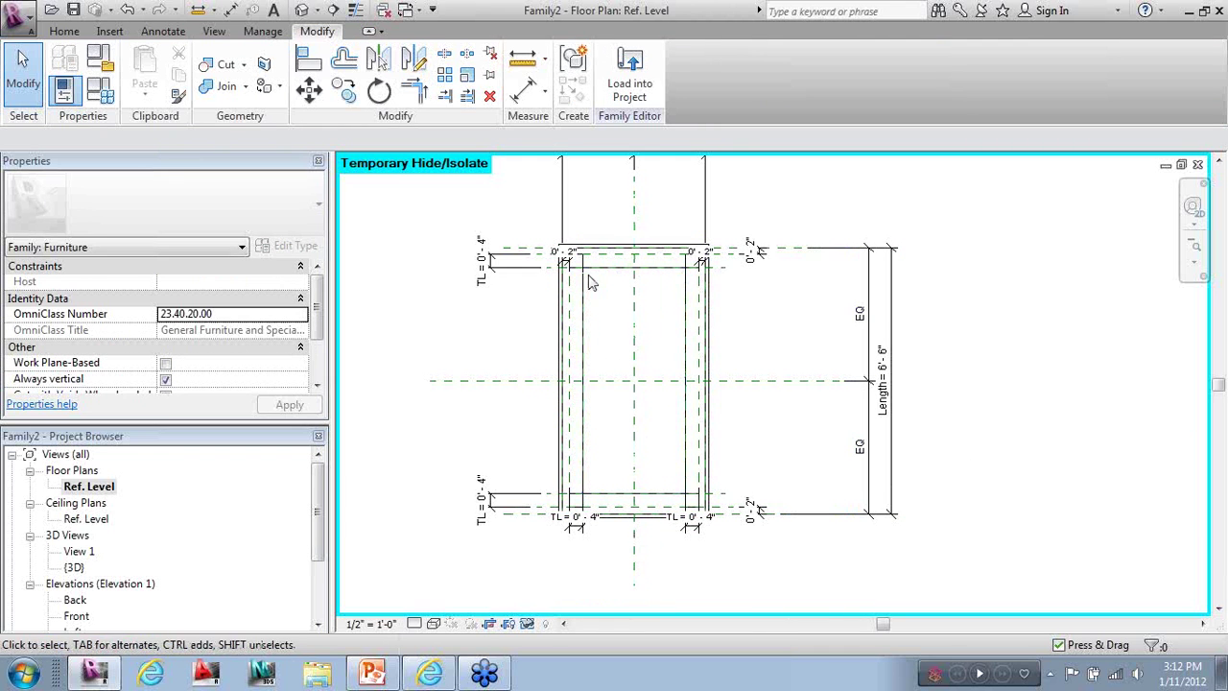
Set the table to the Bar Dining type and run an Autodesk Seek search for 'stool'
left_click(100, 89)
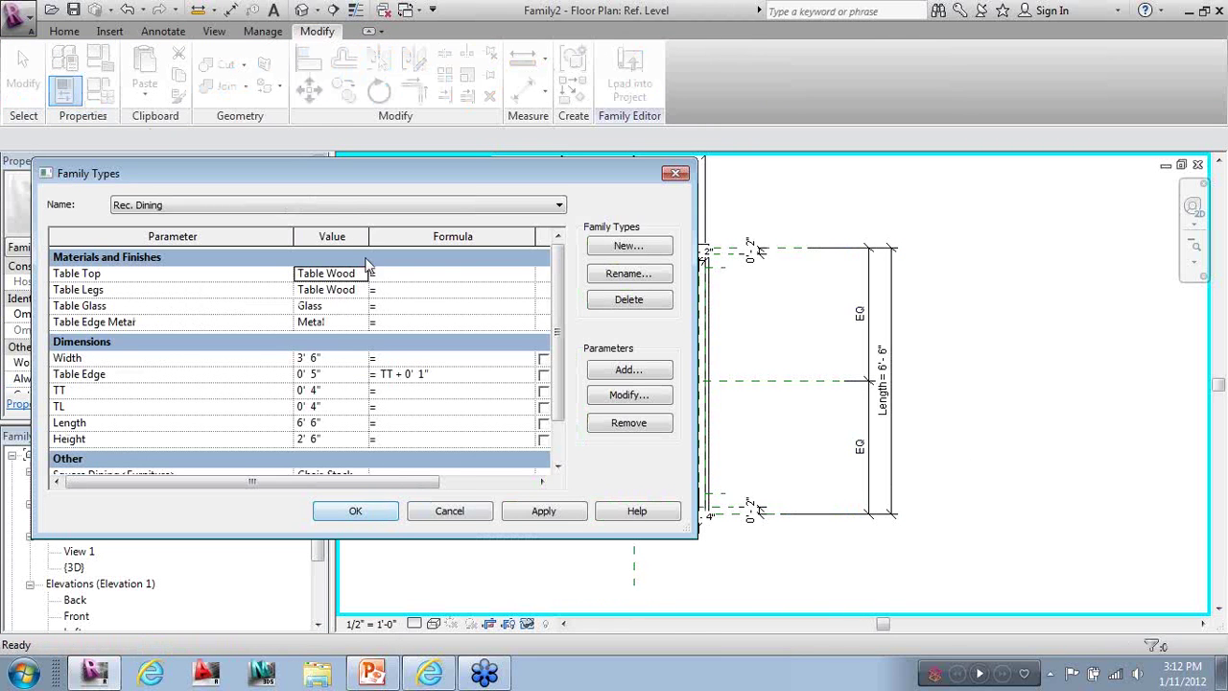
left_click(336, 205)
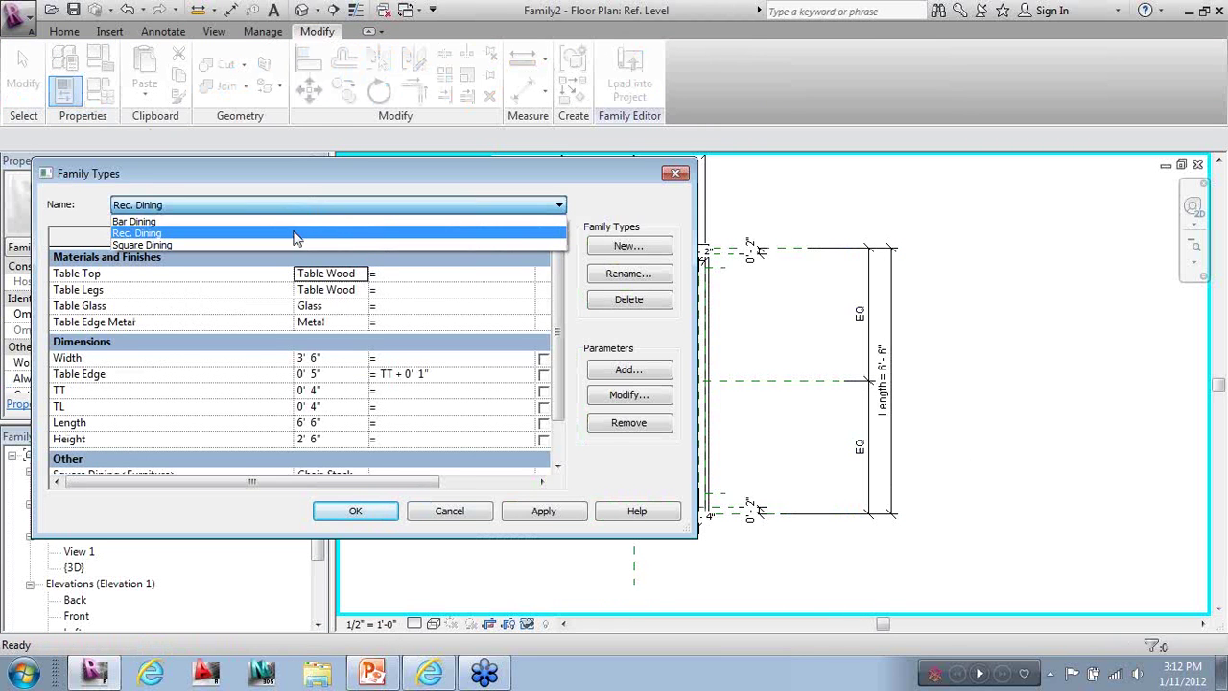
left_click(295, 221)
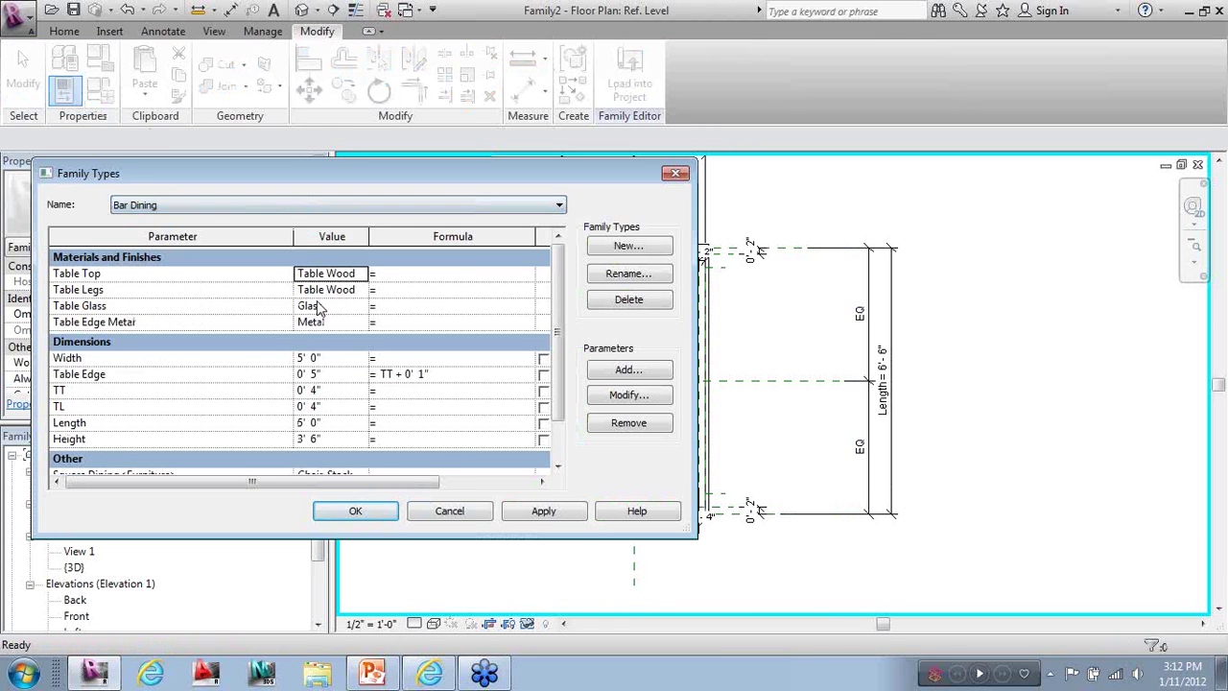
left_click(355, 512)
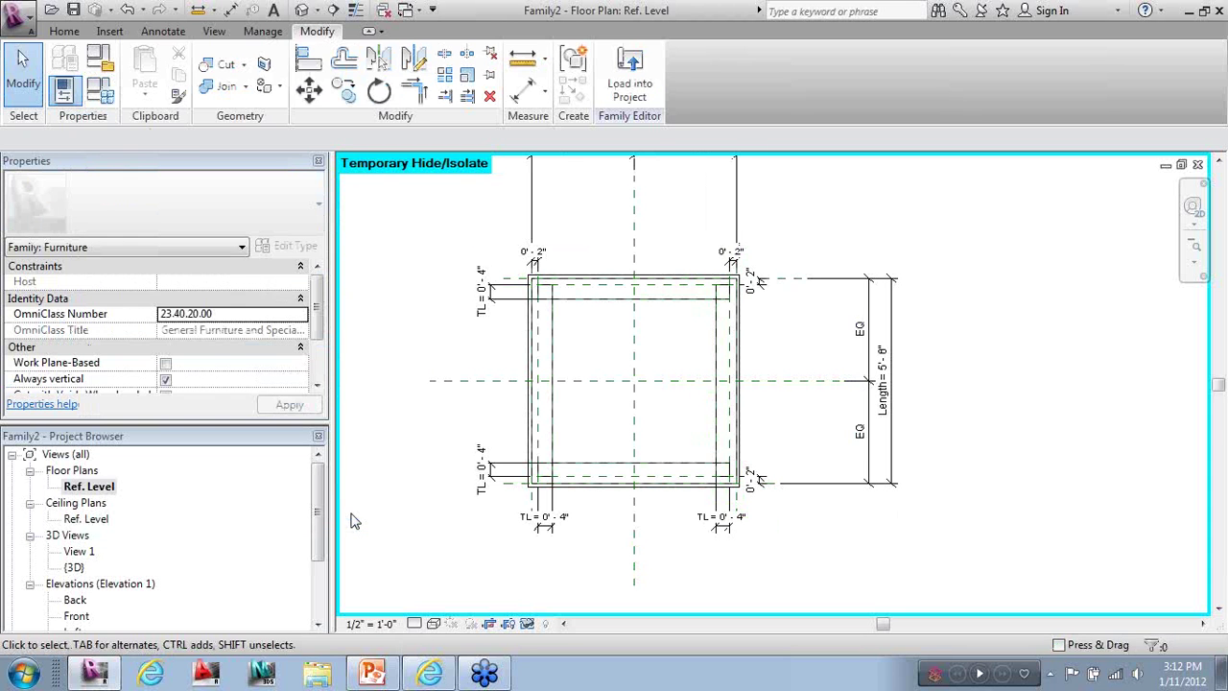
left_click(109, 31)
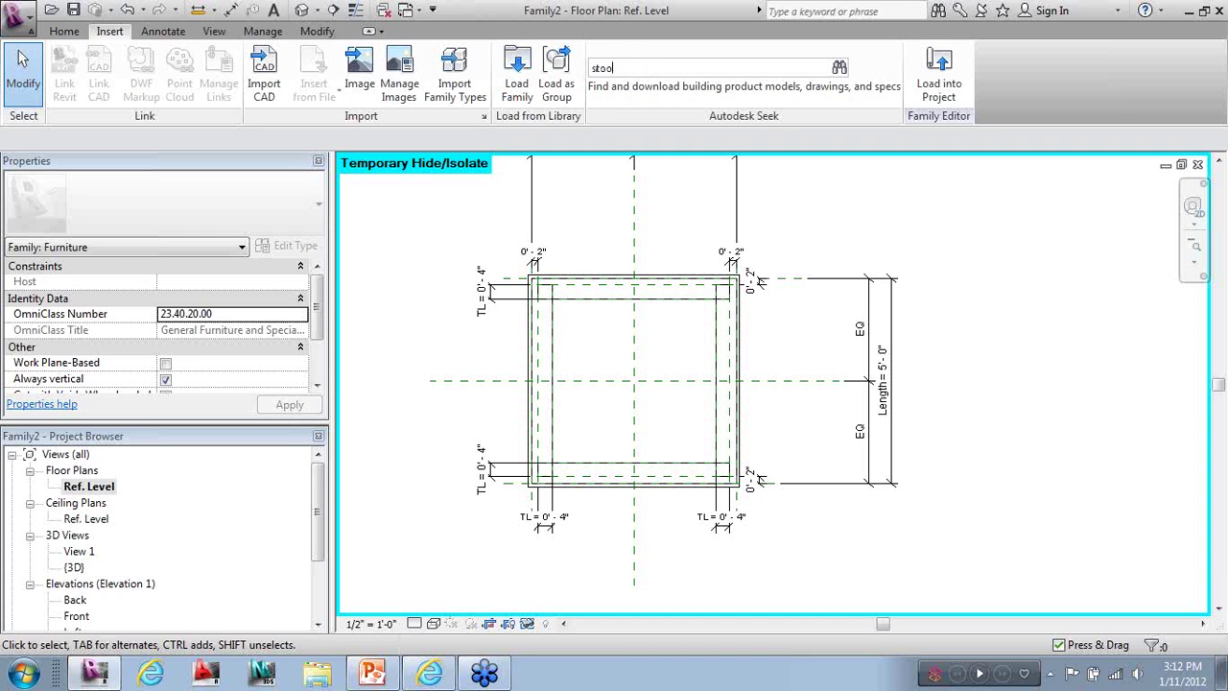
key("Return")
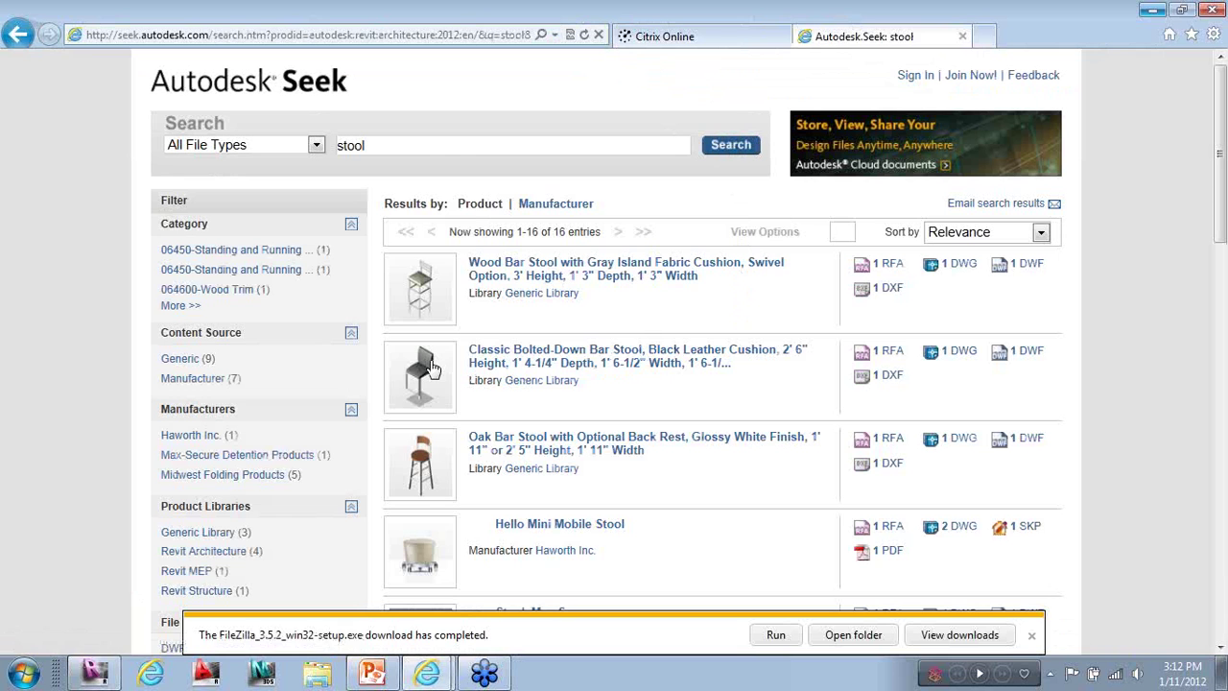
Download the Classic Bolted-Down Bar Stool RFA, accepting the terms, and open it in Revit
left_click(432, 367)
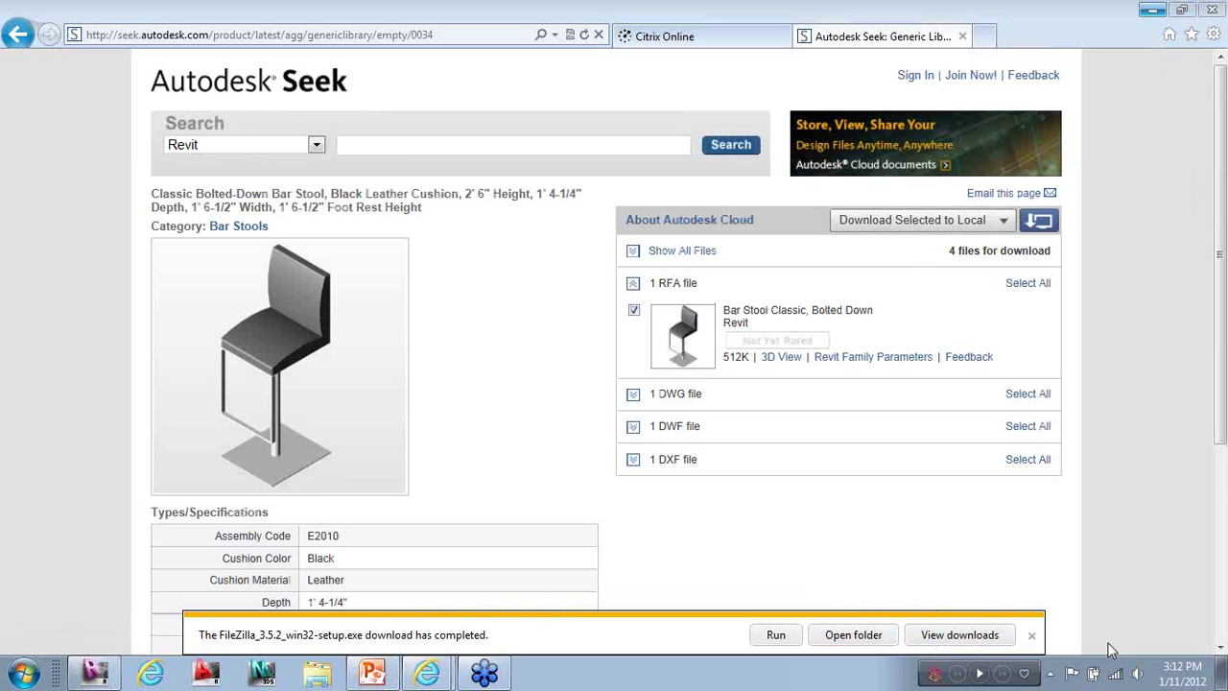
left_click(1044, 221)
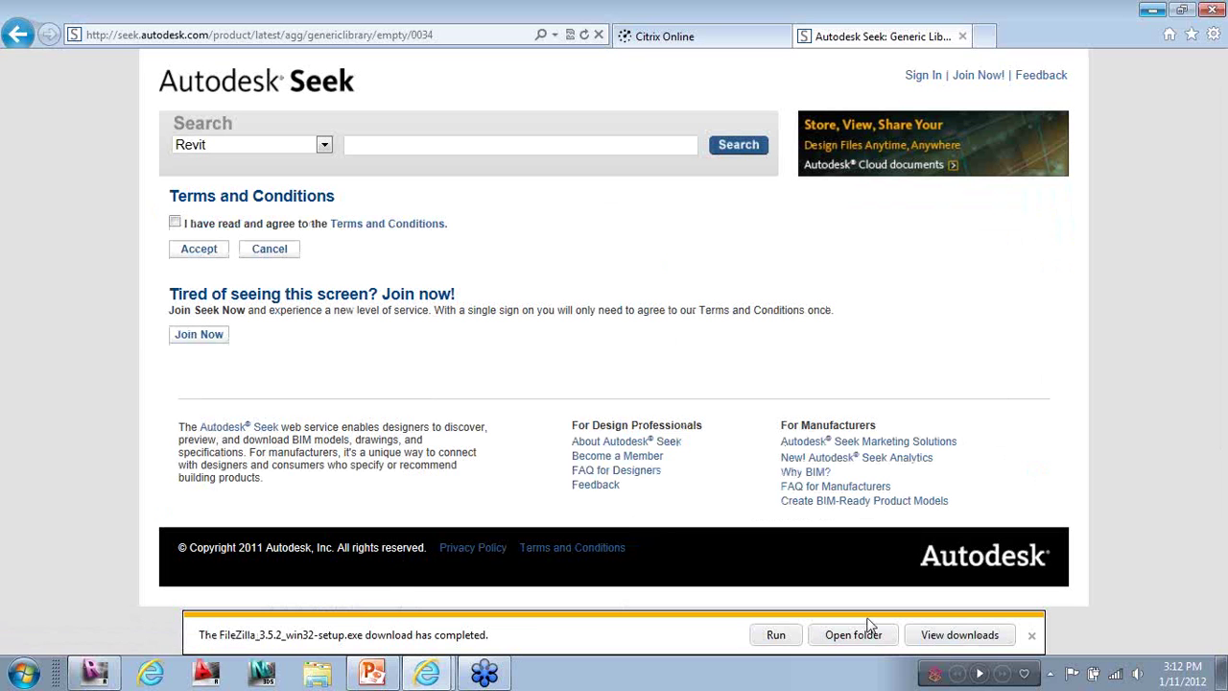
left_click(184, 249)
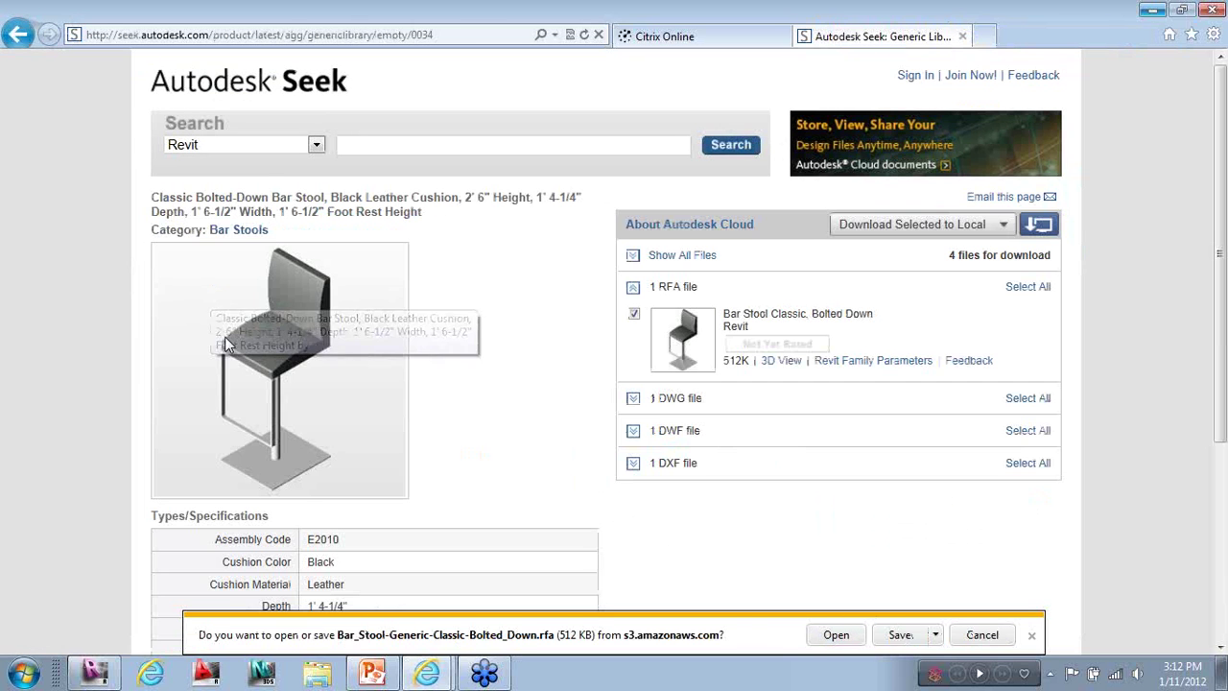
left_click(973, 635)
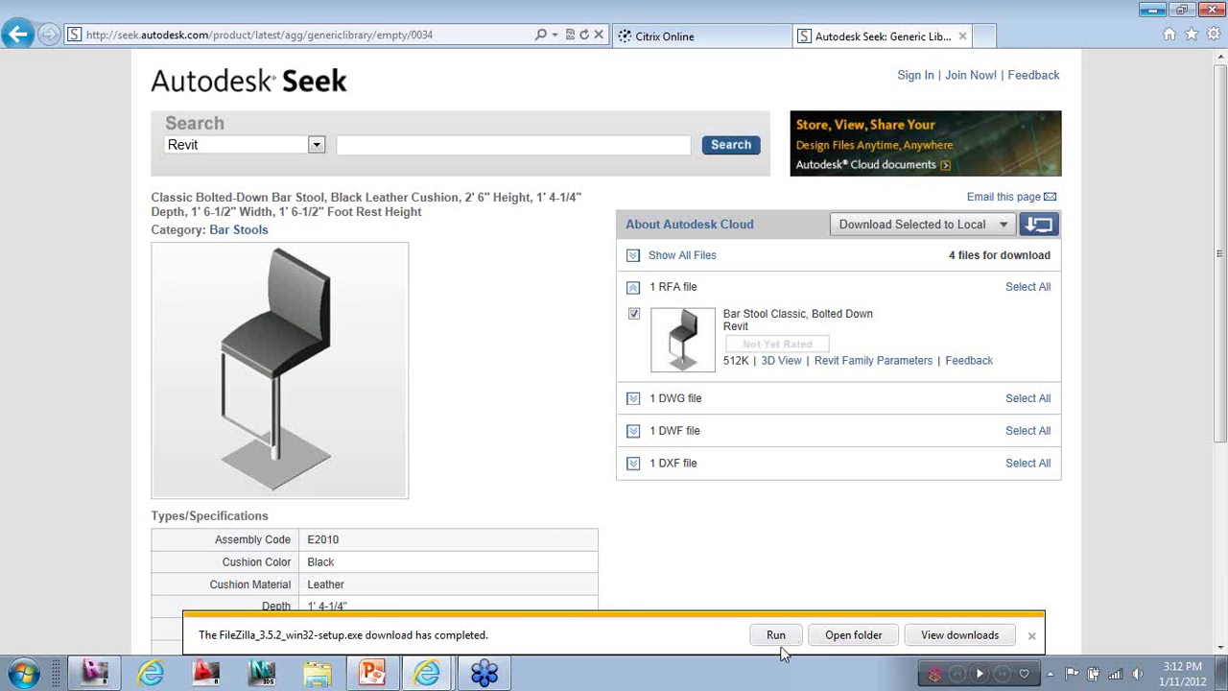
left_click(1031, 636)
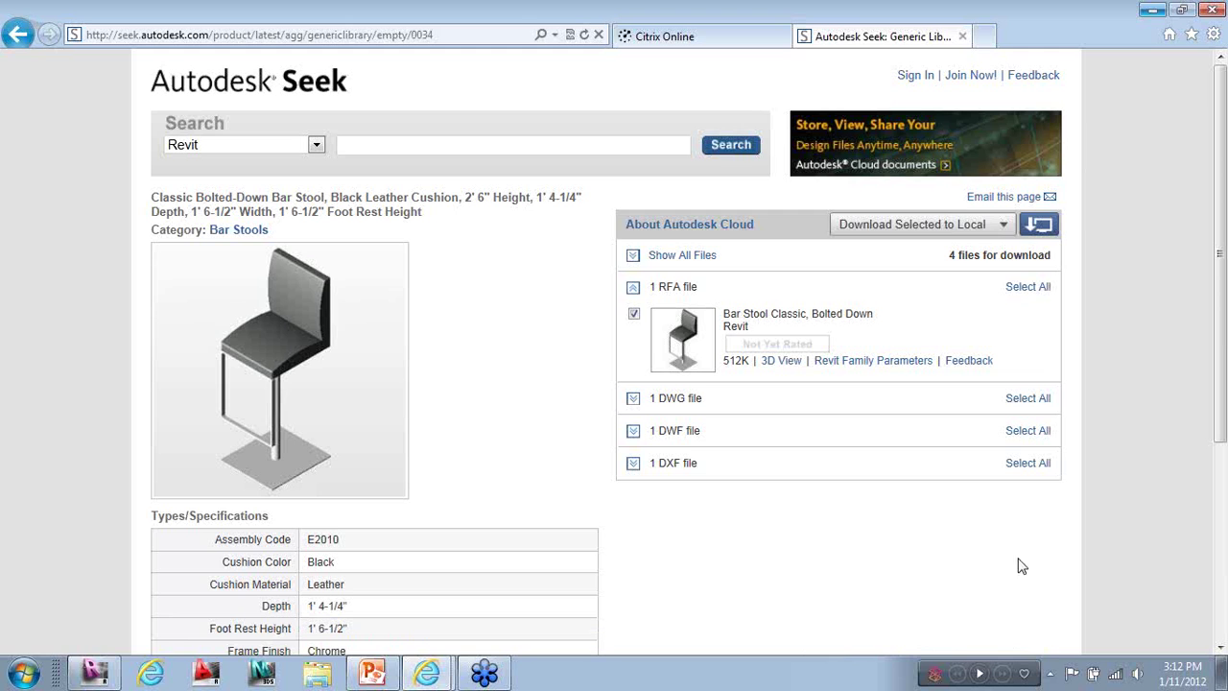
left_click(1039, 225)
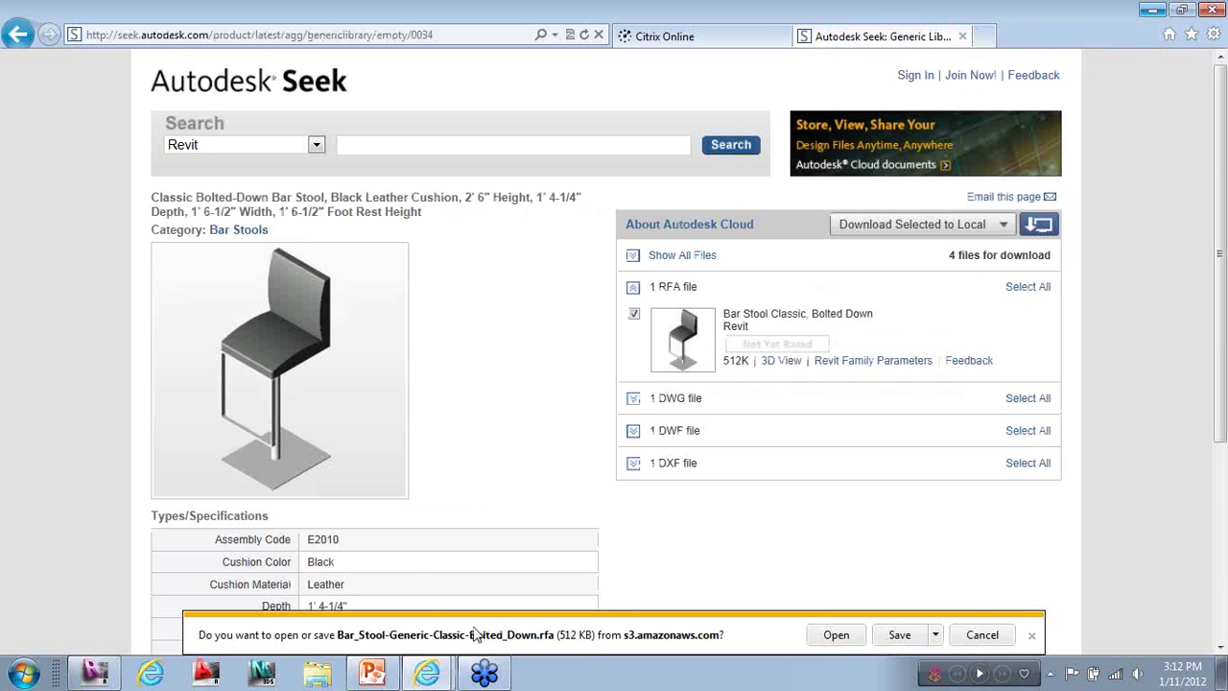
left_click(835, 634)
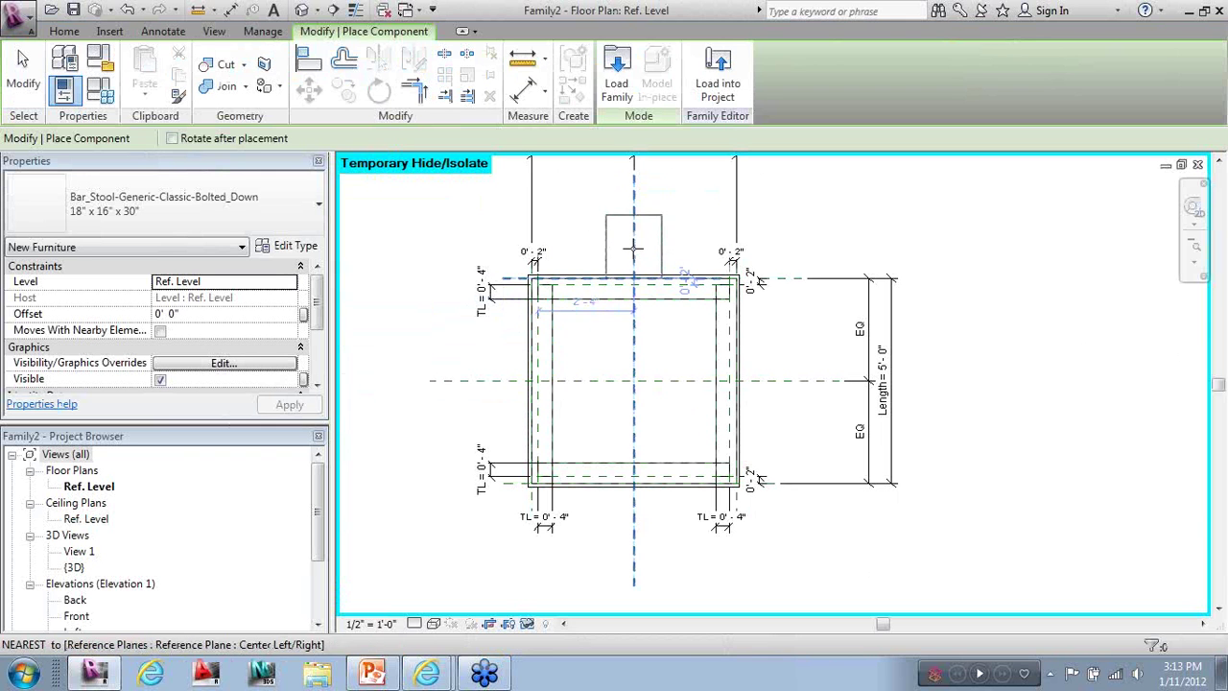
Place the bar stool, rotated 90°, at the table's top edge and check it in {3D}
key("space")
key("space")
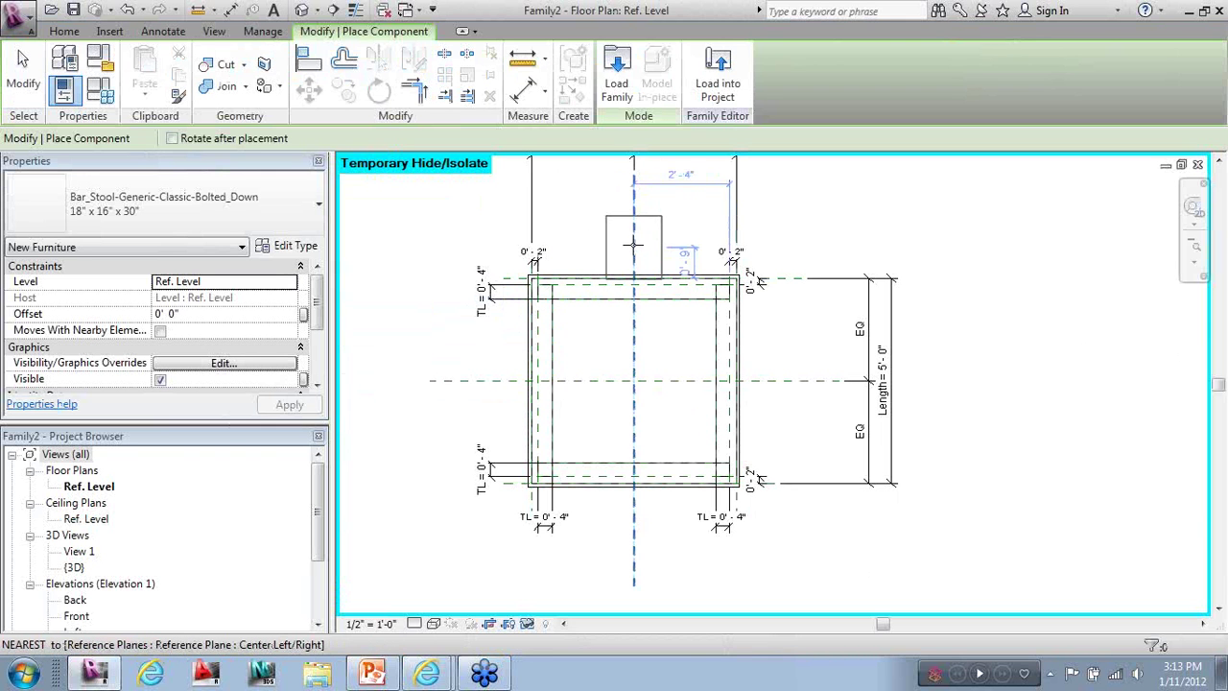
left_click(634, 241)
key("Escape")
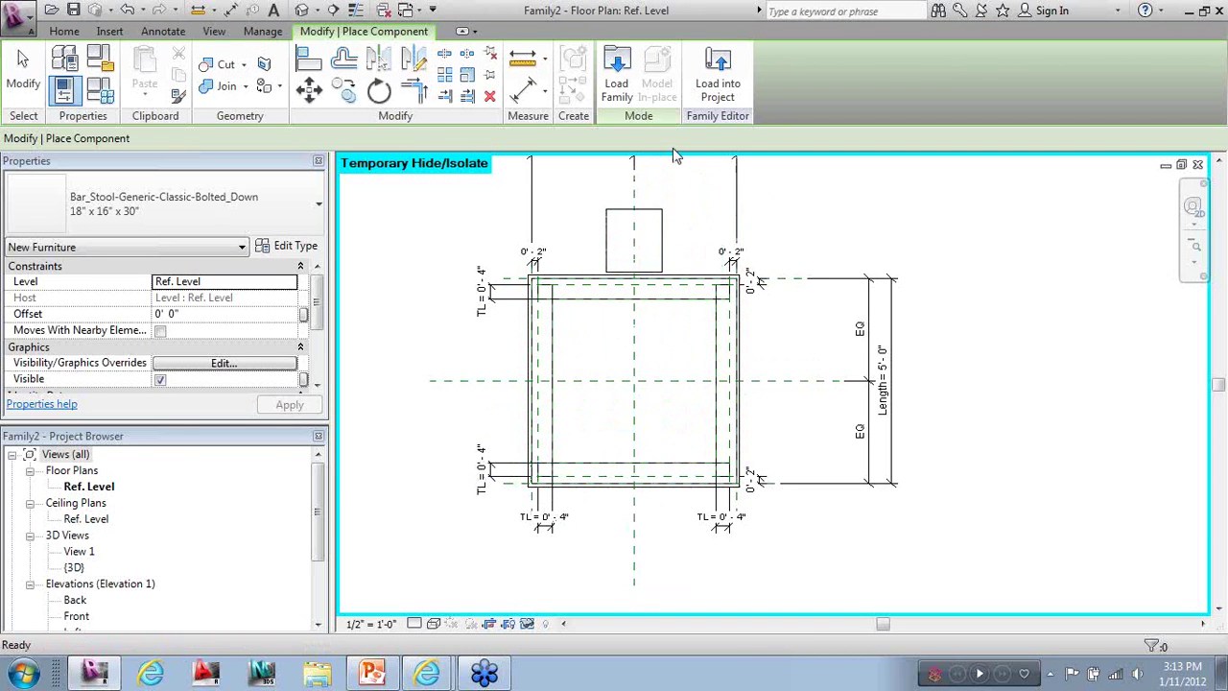
left_click(301, 9)
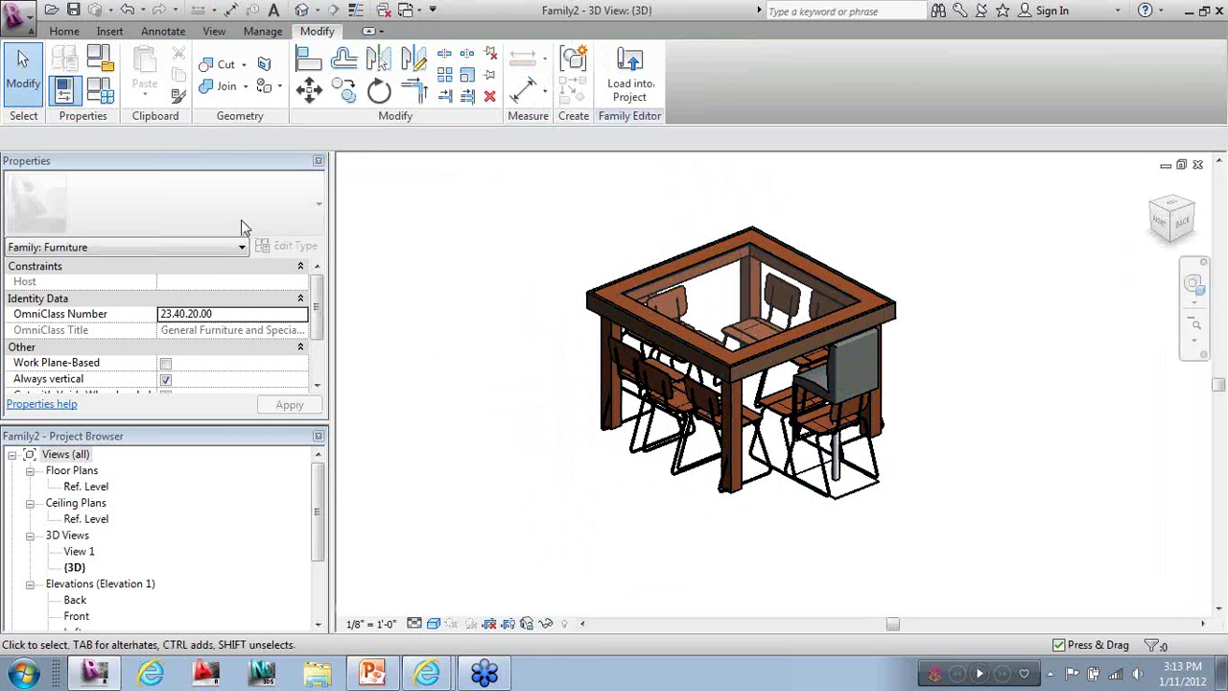
In the Ref. Level plan, drag the stool closer to the table's centre line
double_click(85, 487)
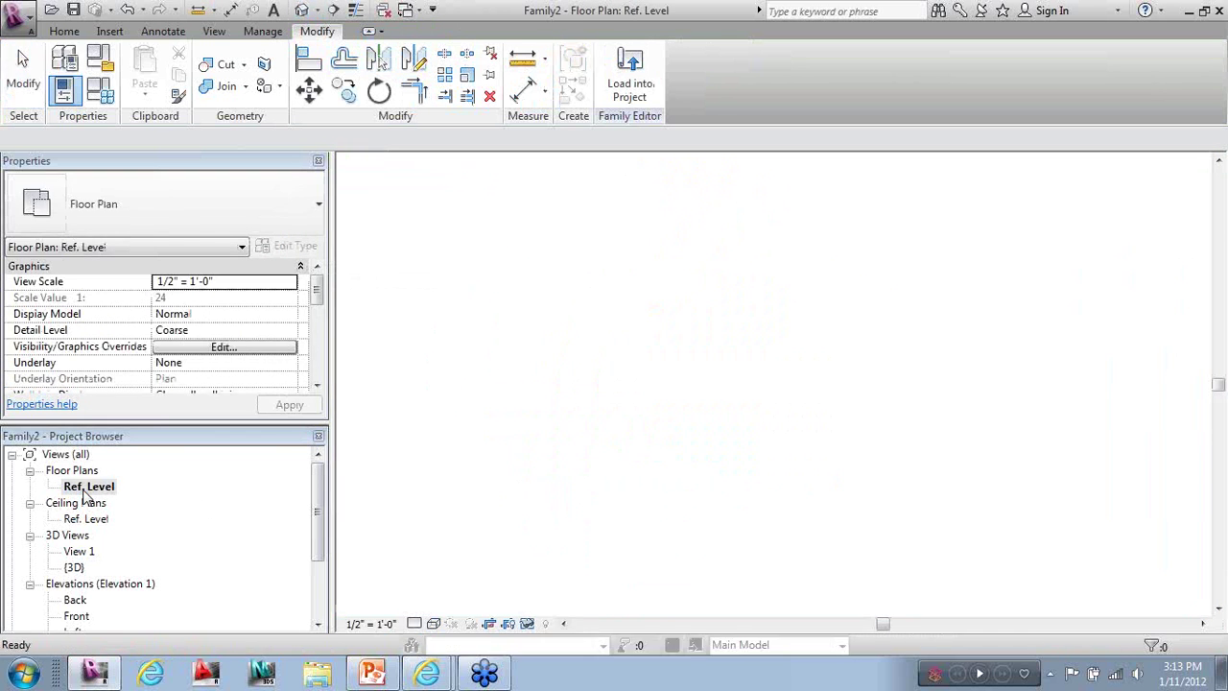
left_click(658, 228)
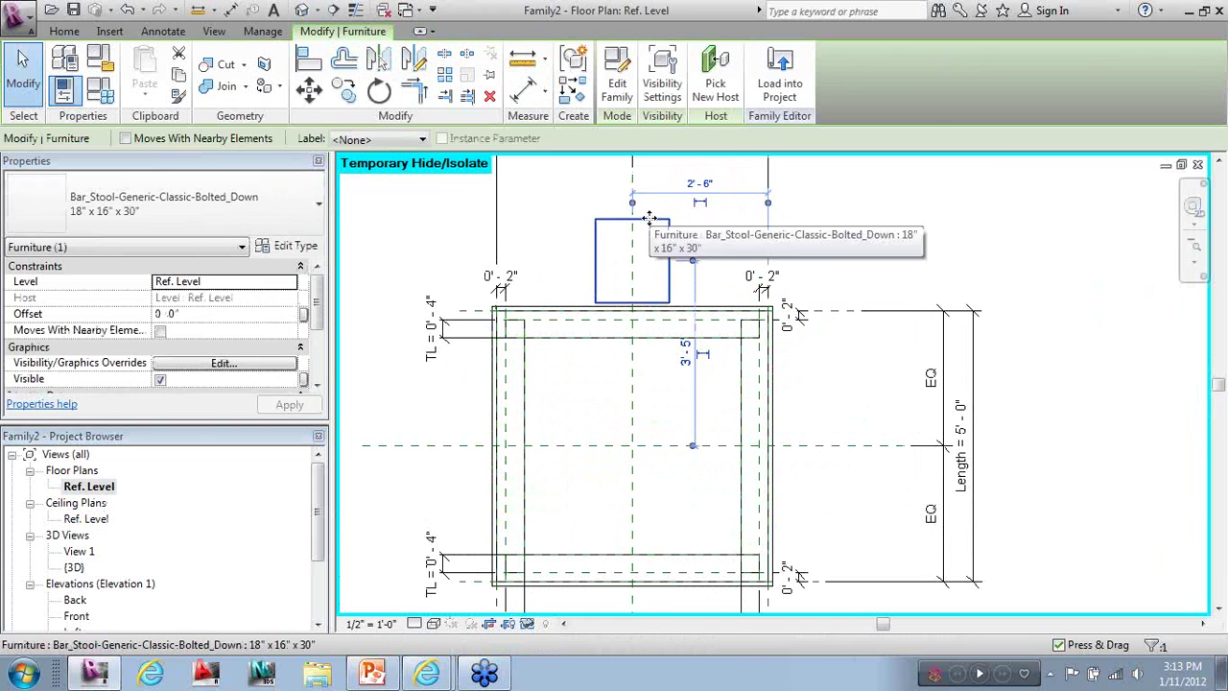
left_click_drag(658, 229, 576, 294)
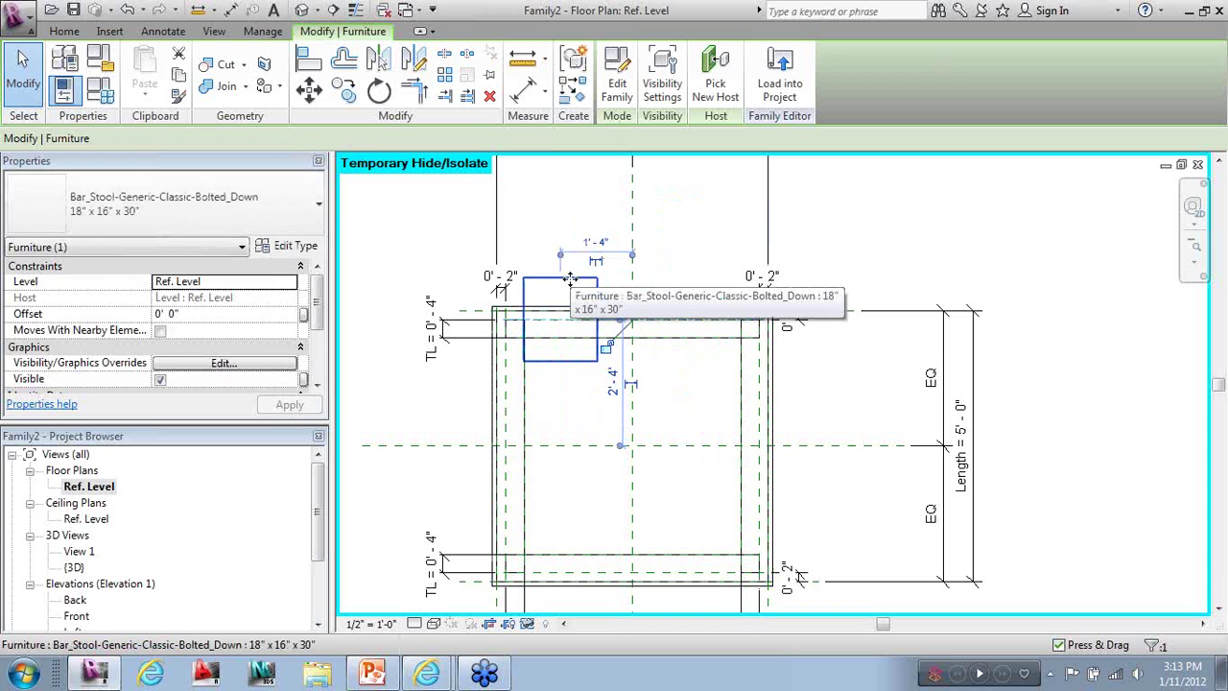
left_click_drag(569, 279, 588, 279)
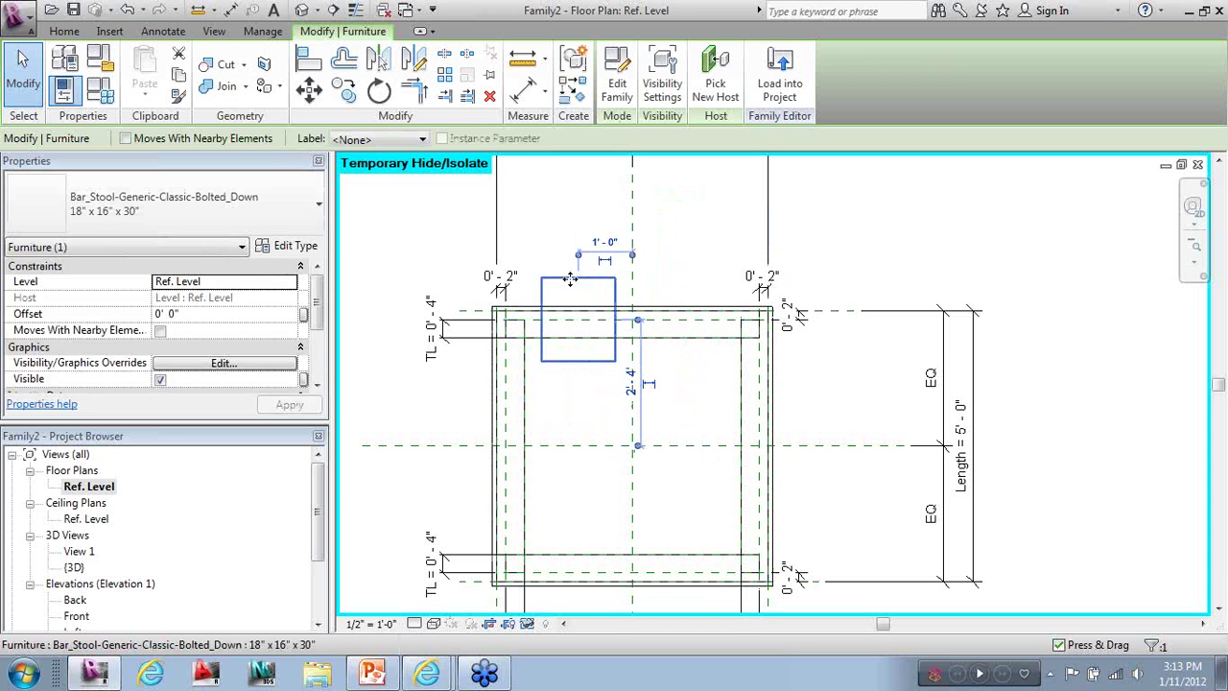
Mirror-copy the bar stool across the vertical centre plane to the right
left_click(414, 59)
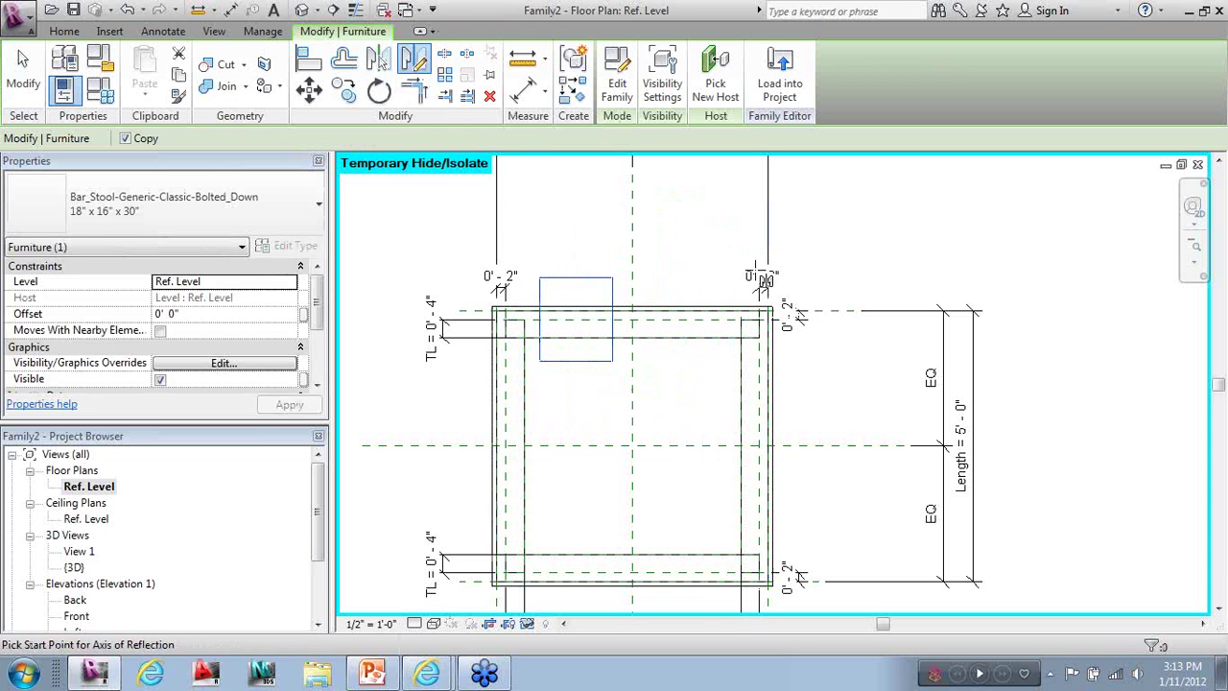
left_click(631, 309)
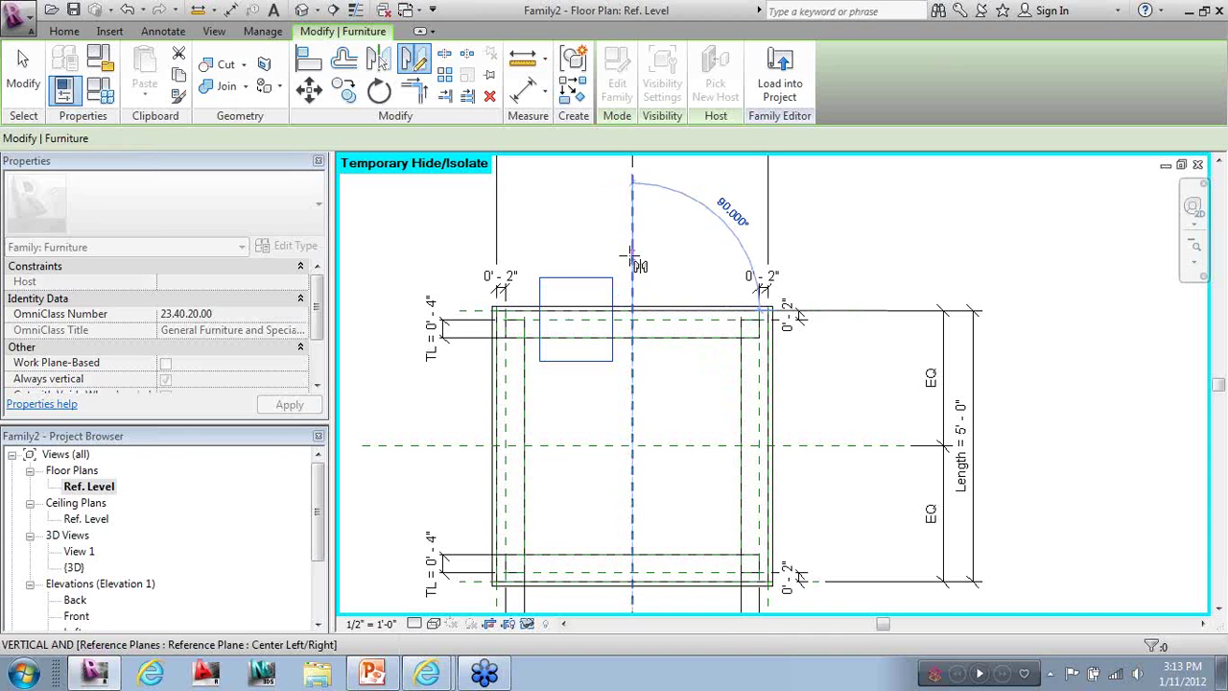
left_click(631, 257)
key("Escape")
Mirror-copy both top stools across the horizontal centre plane to the table's bottom side
left_click(653, 283)
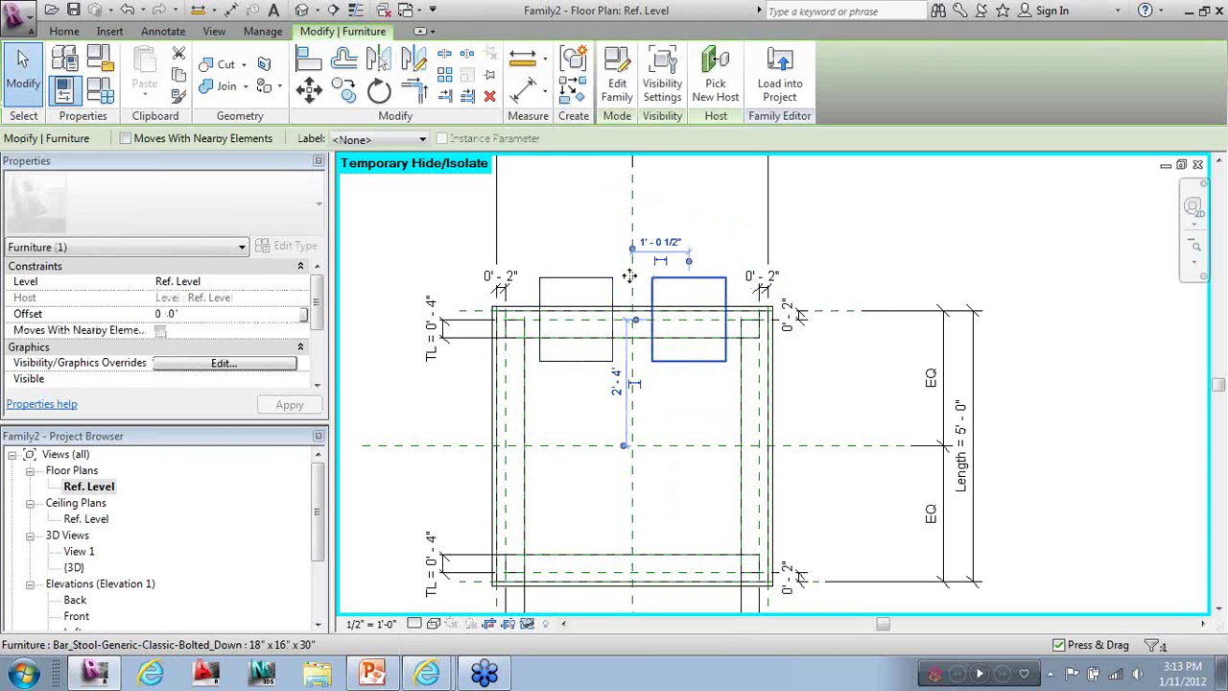
left_click(611, 288, "ctrl")
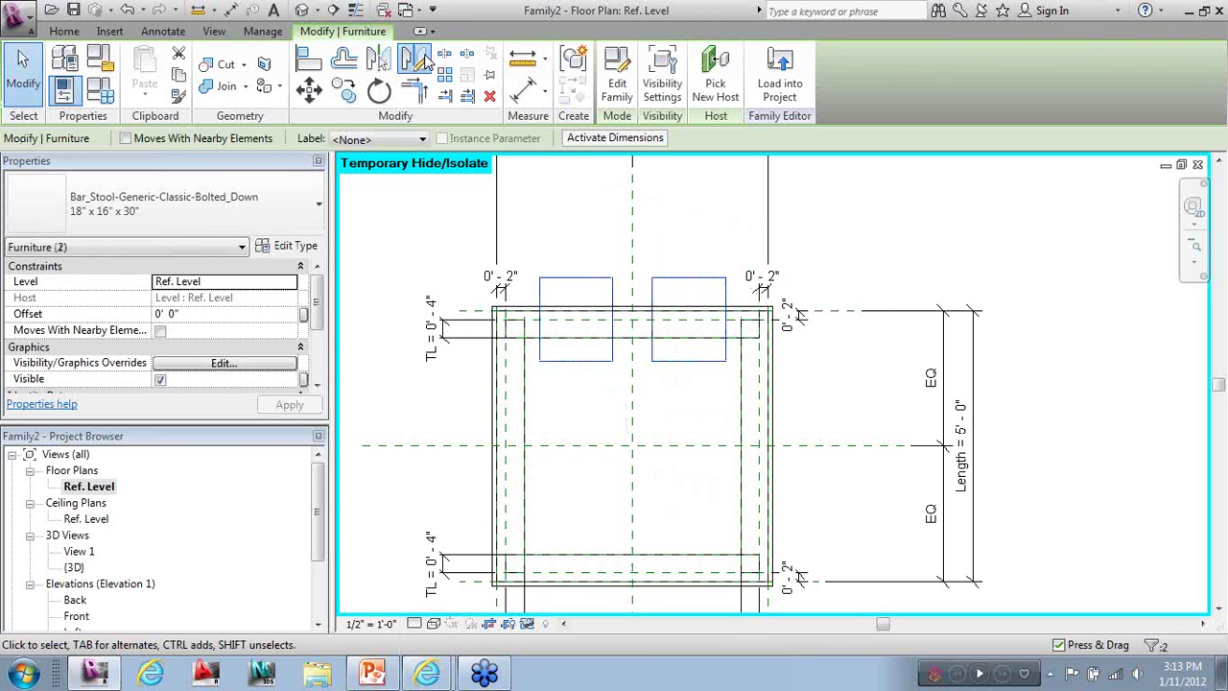
left_click(415, 59)
left_click(632, 445)
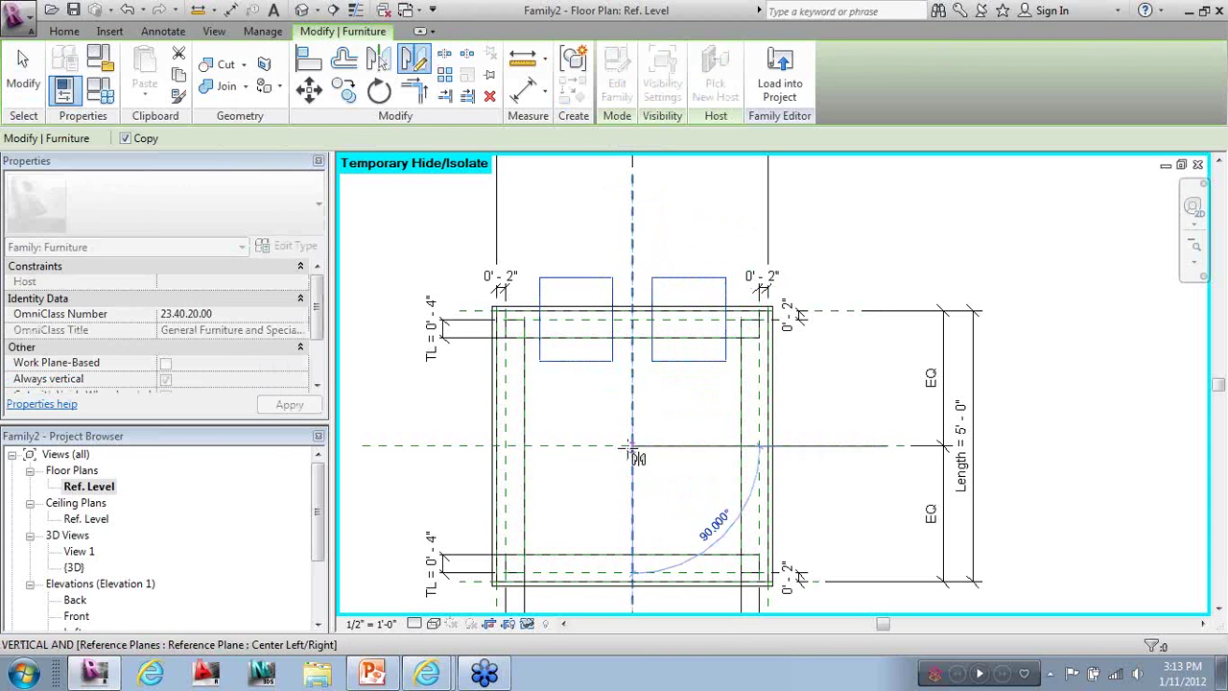
left_click(478, 445)
scroll(576, 331, "down", 2)
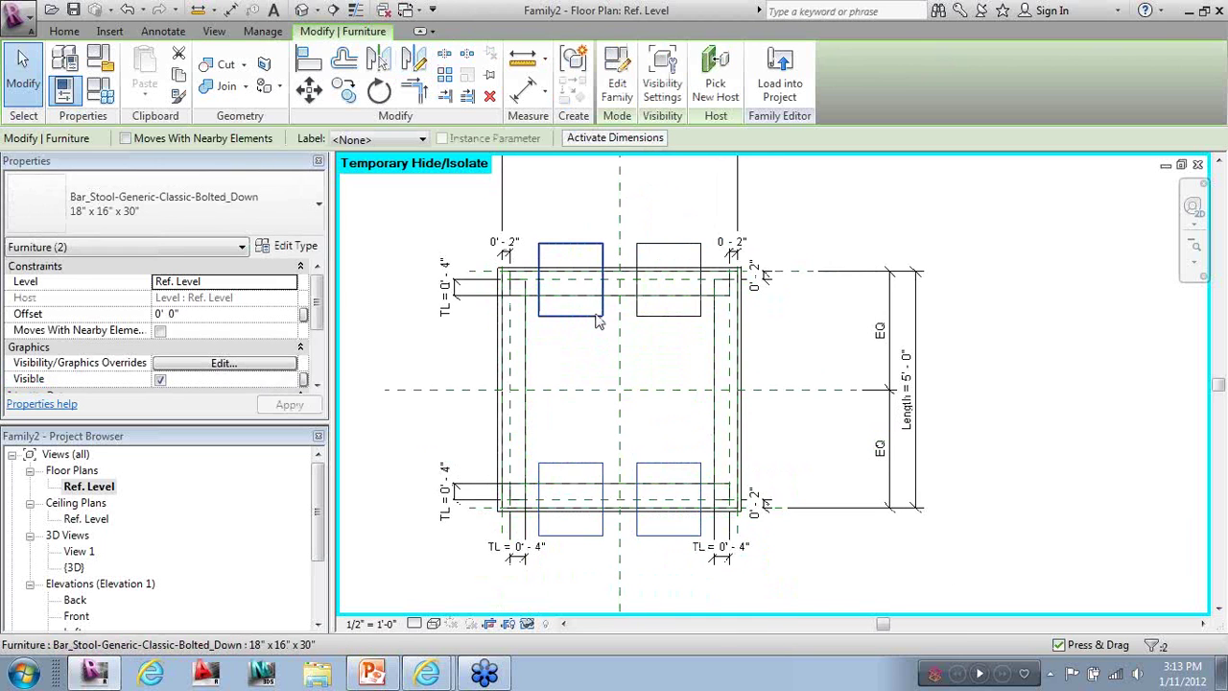
Rotate-copy the four stools 90° onto the left and right sides of the table
left_click(597, 321, "ctrl")
left_click(695, 318, "ctrl")
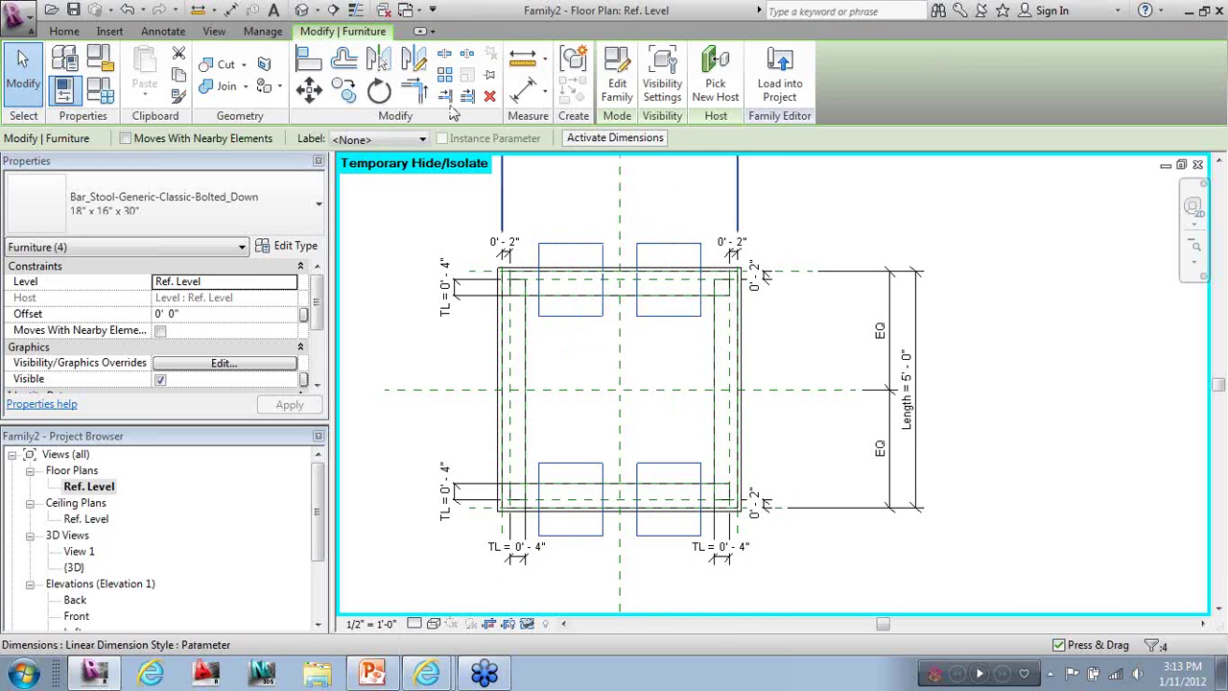
left_click(379, 90)
left_click(182, 138)
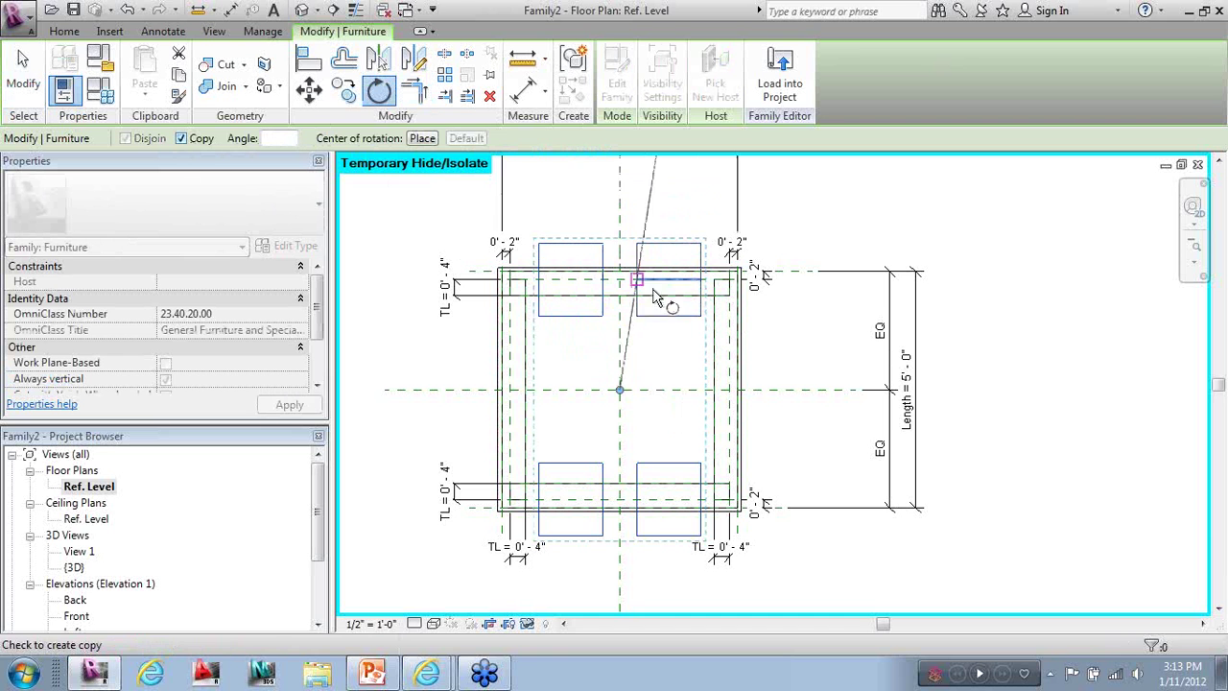
left_click(784, 390)
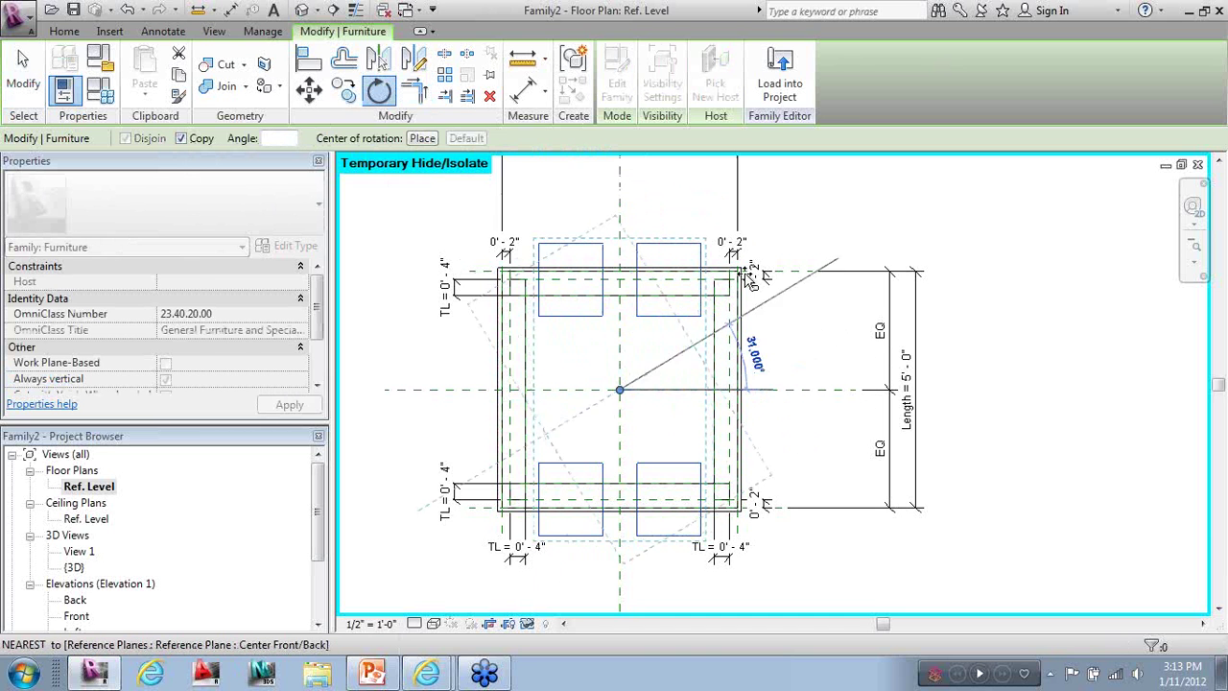
left_click(620, 188)
left_click(23, 67)
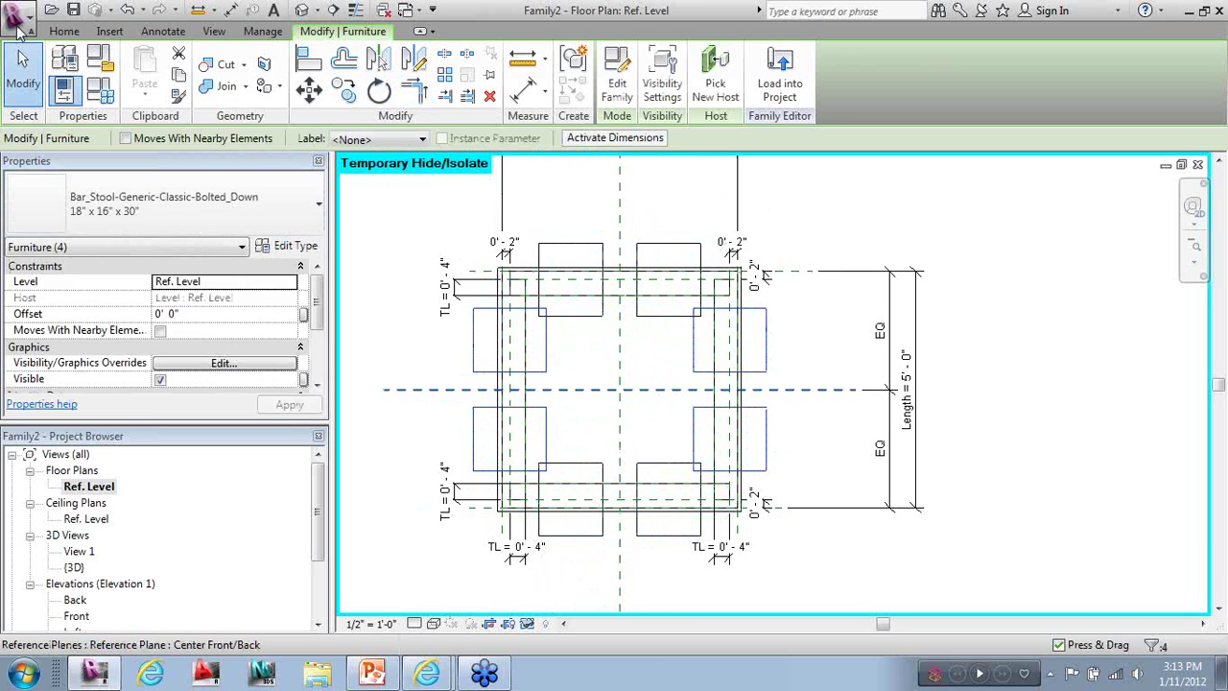
Nudge the right and left side stools slightly outward from the table
left_click(767, 356)
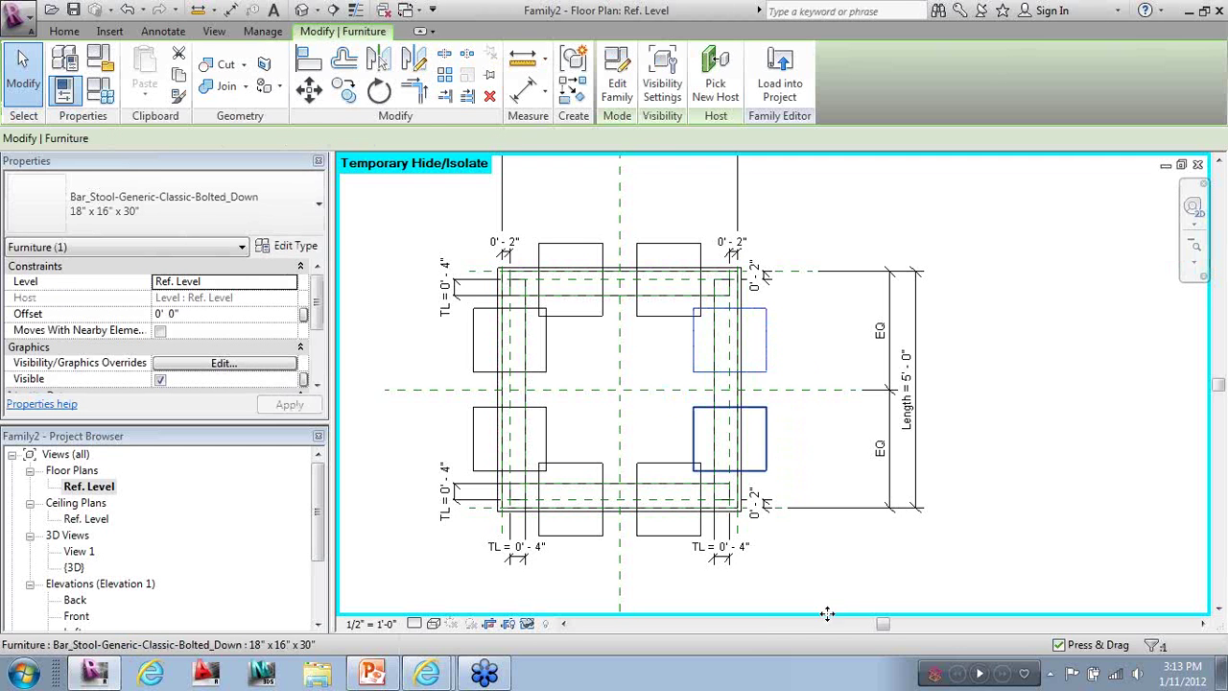
left_click(773, 439, "ctrl")
key("Right")
key("Right")
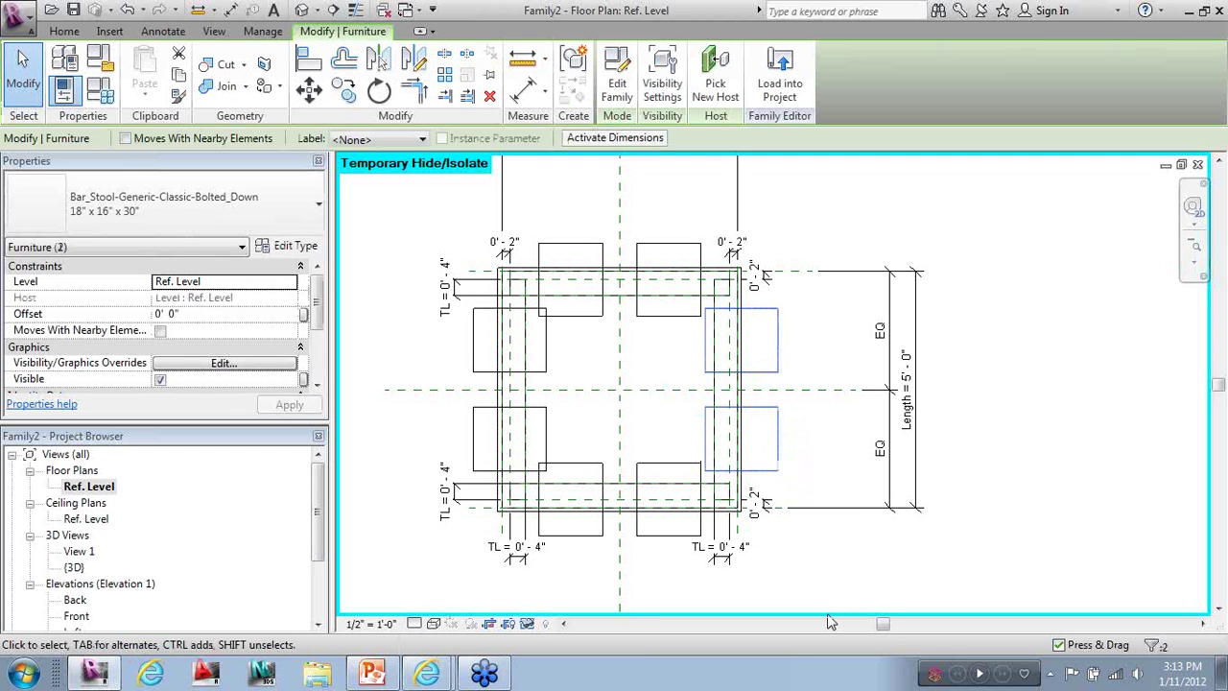
left_click(508, 441)
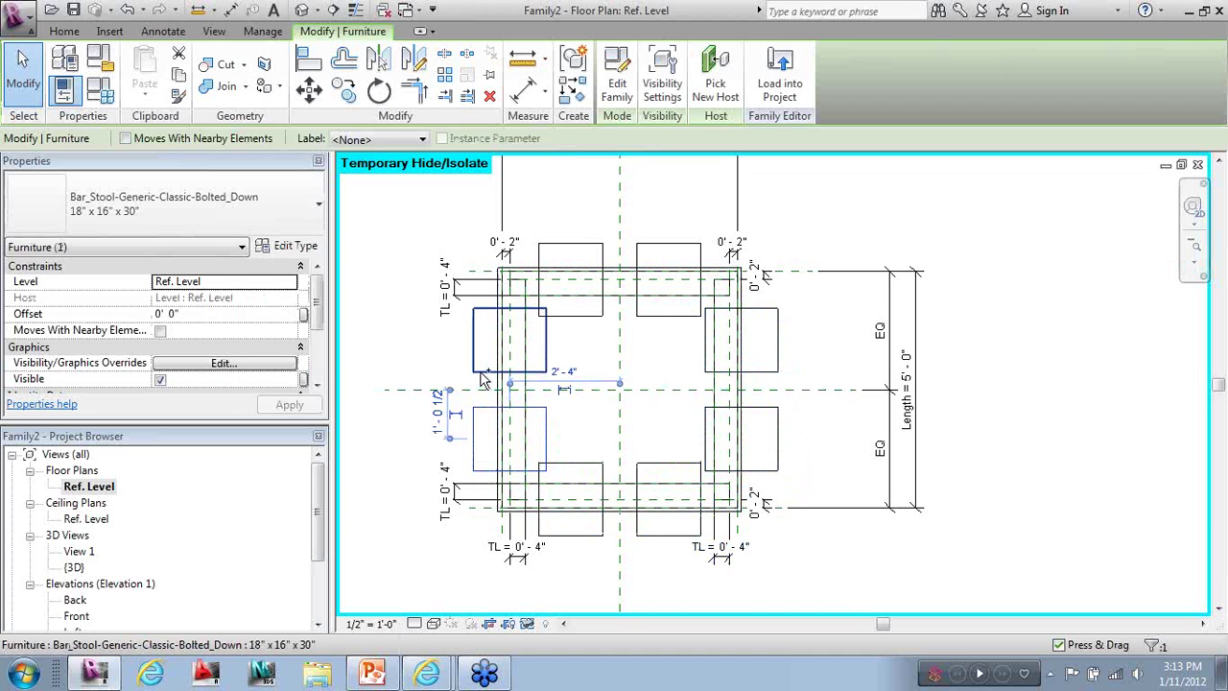
left_click(480, 370, "ctrl")
key("Left")
key("Left")
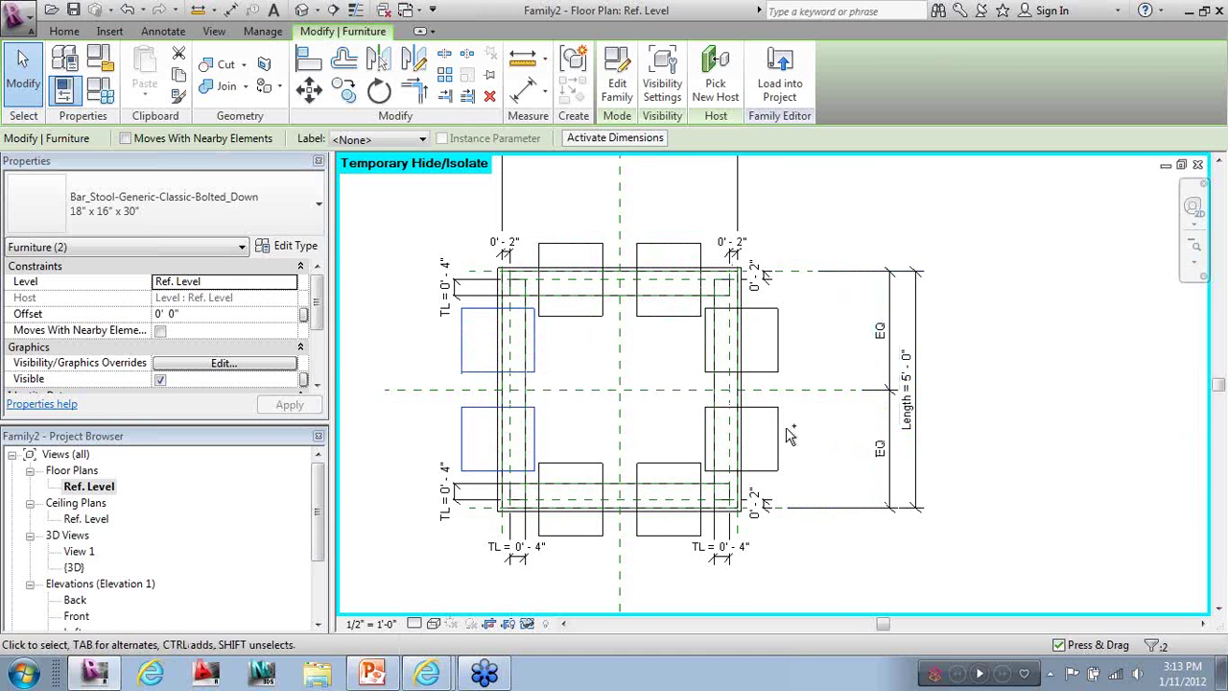
Select all eight bar stools around the table
left_click(768, 459, "ctrl")
left_click(648, 530, "ctrl")
left_click(600, 532, "ctrl")
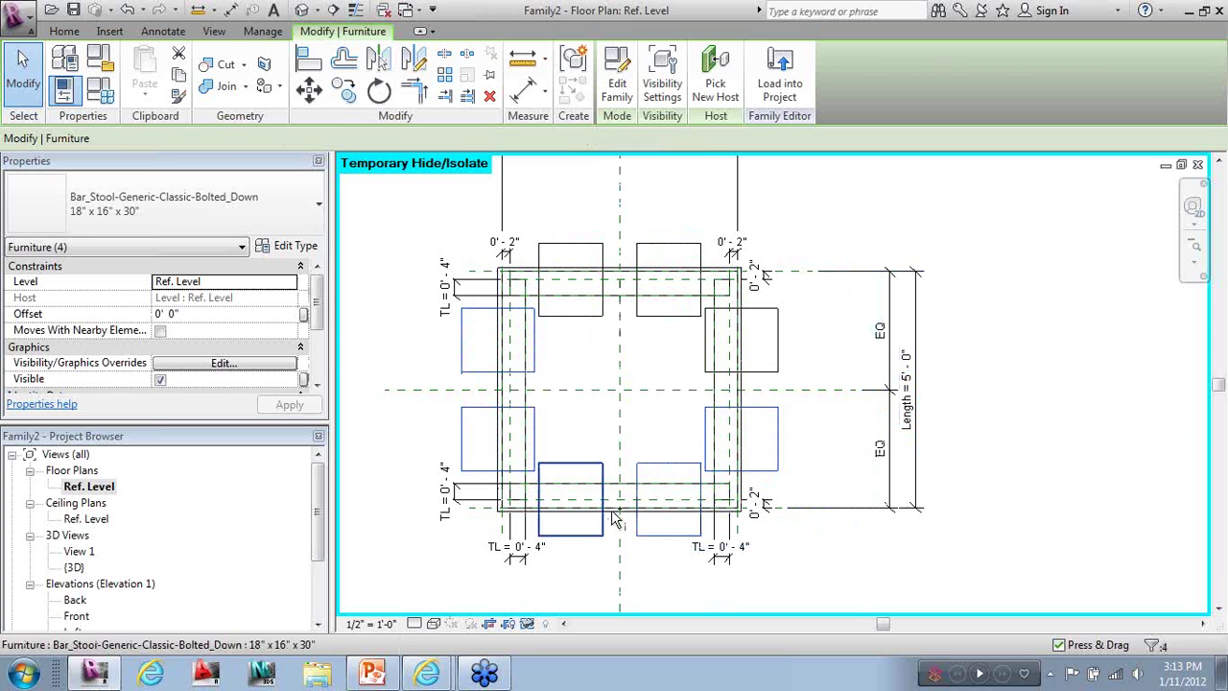
left_click(768, 357, "ctrl")
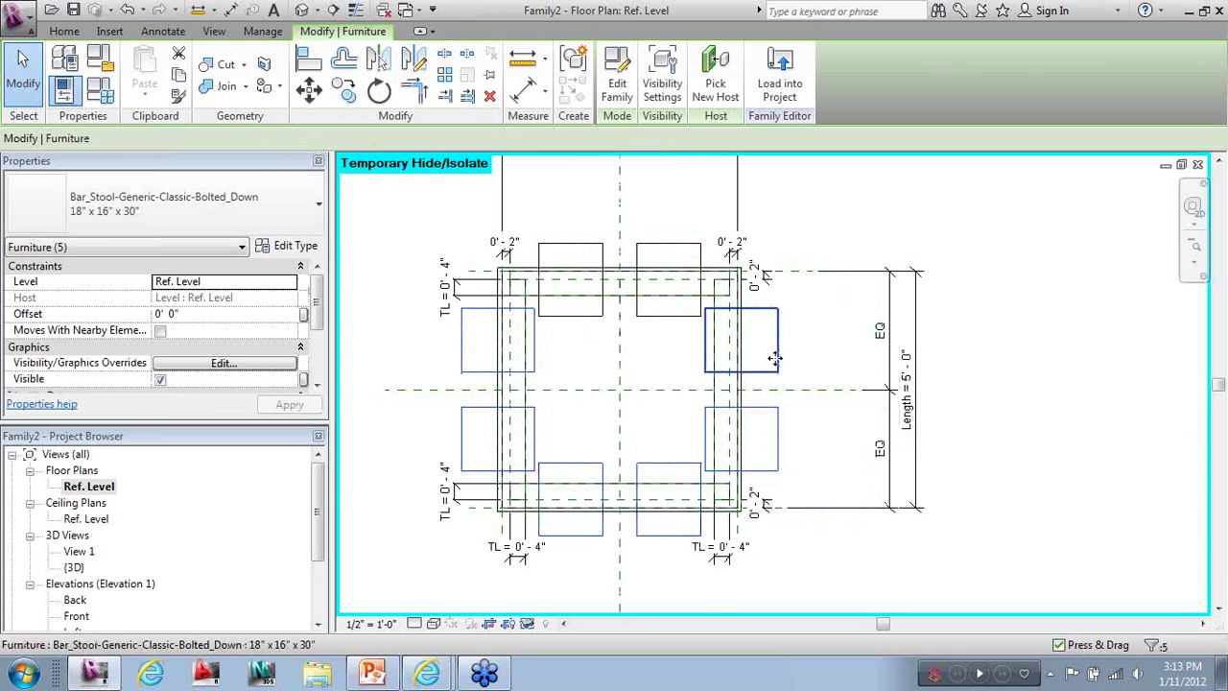
left_click(681, 257, "ctrl")
left_click(573, 257, "ctrl")
Label the eight selected stools with a new family parameter named Bar Table
left_click(422, 139)
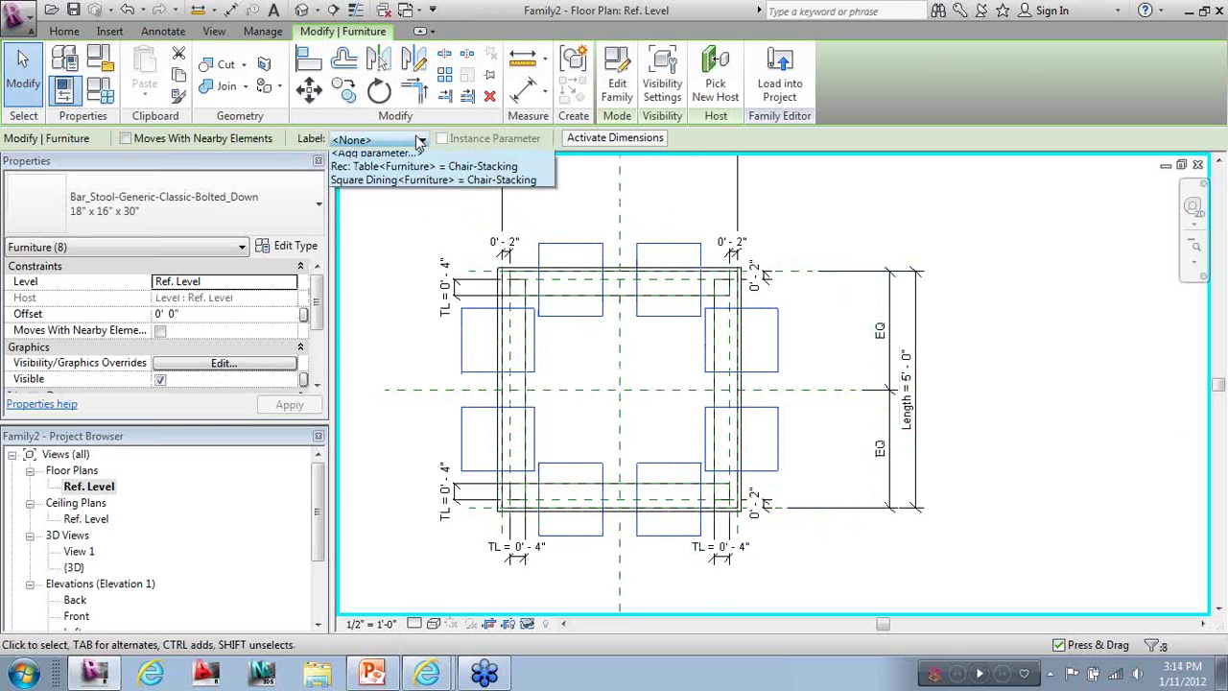
left_click(393, 170)
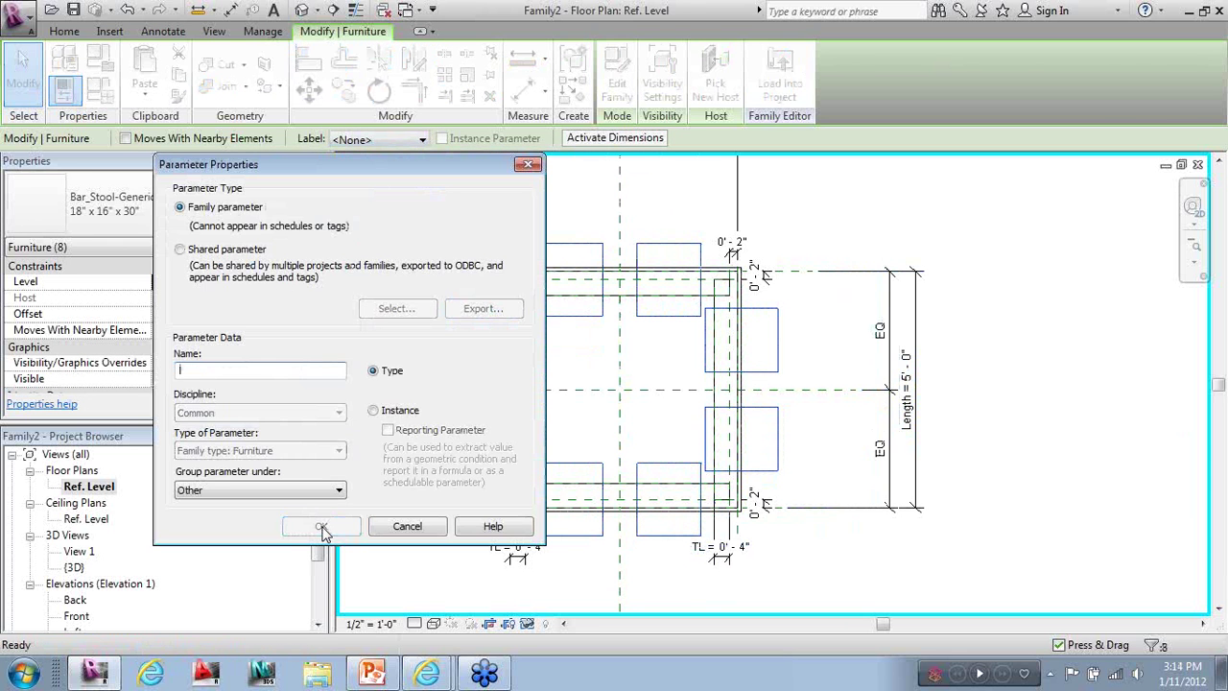
type("Bar Table")
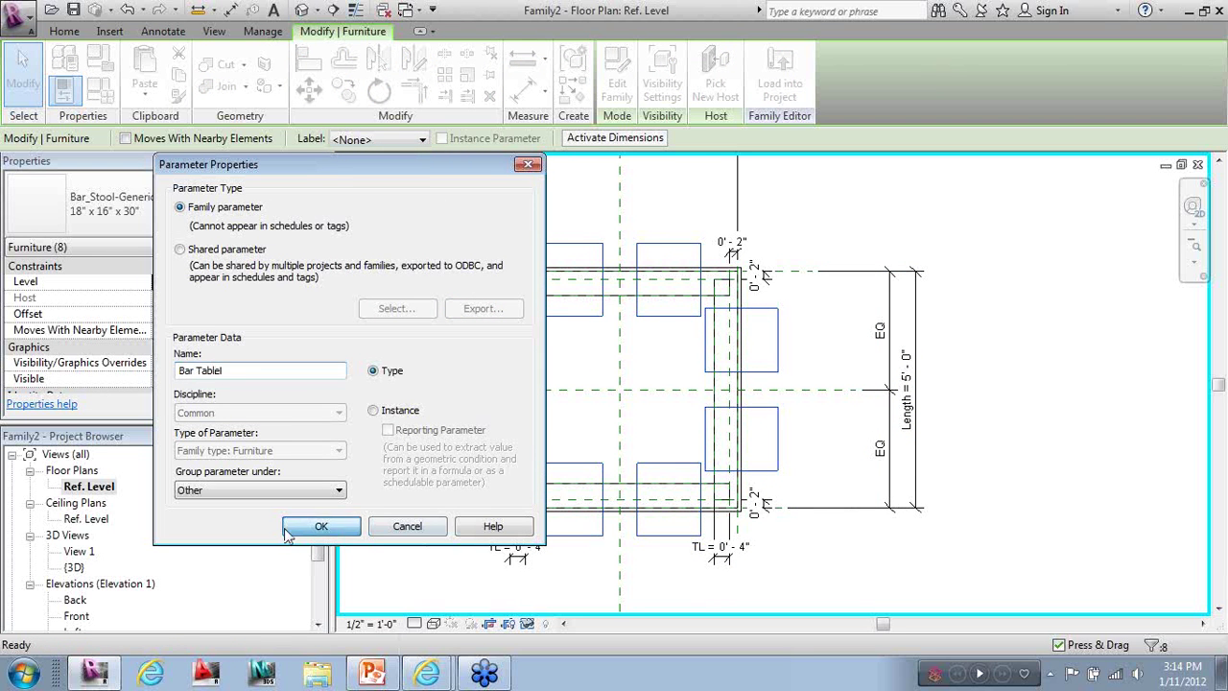
left_click(321, 525)
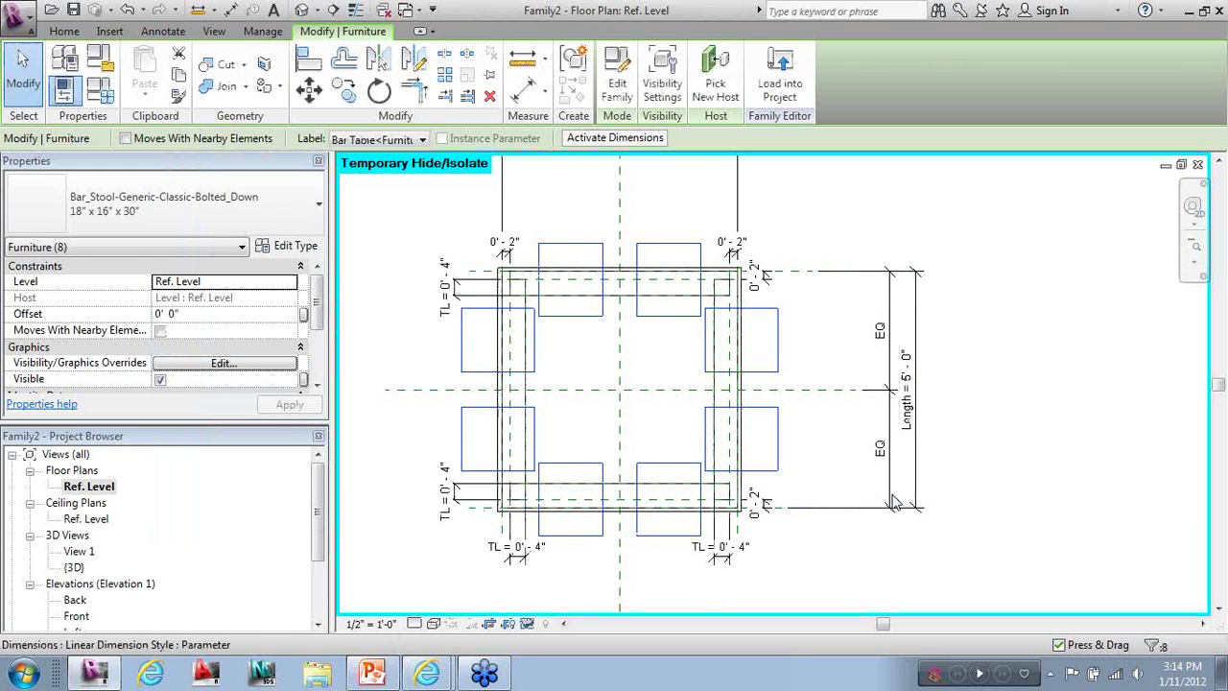
left_click(921, 493)
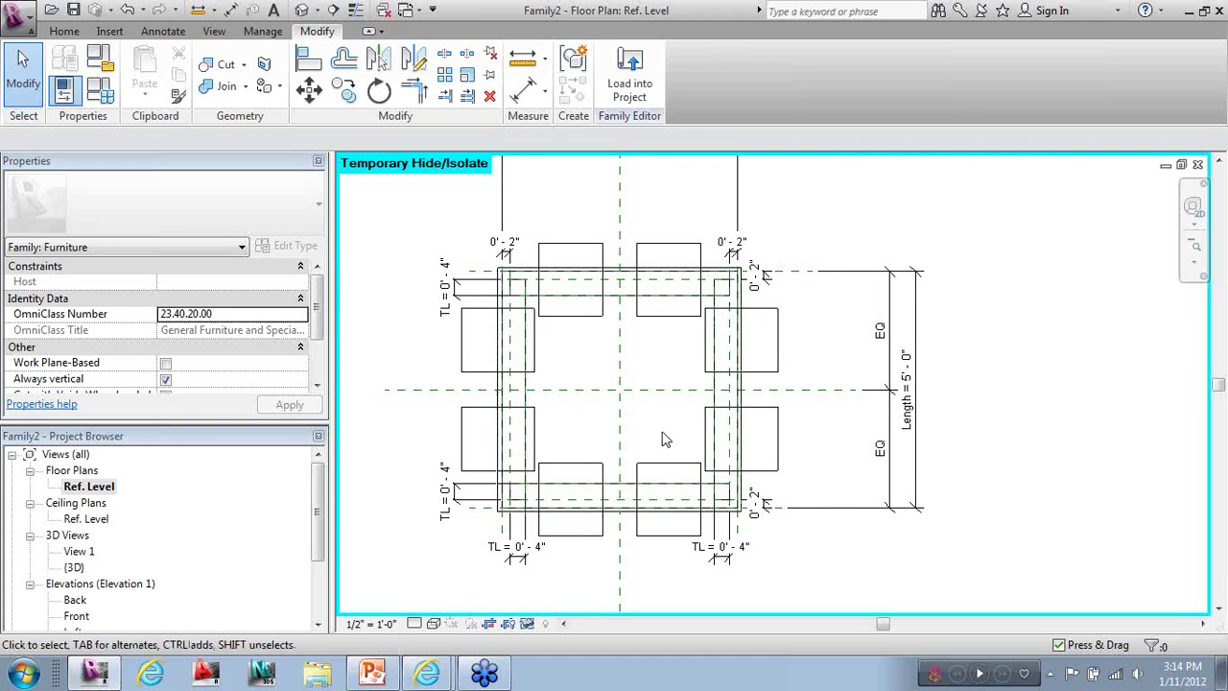
Review the Square Dining chair choices in Family Types, cancel unchanged, and select a bar stool
left_click(100, 89)
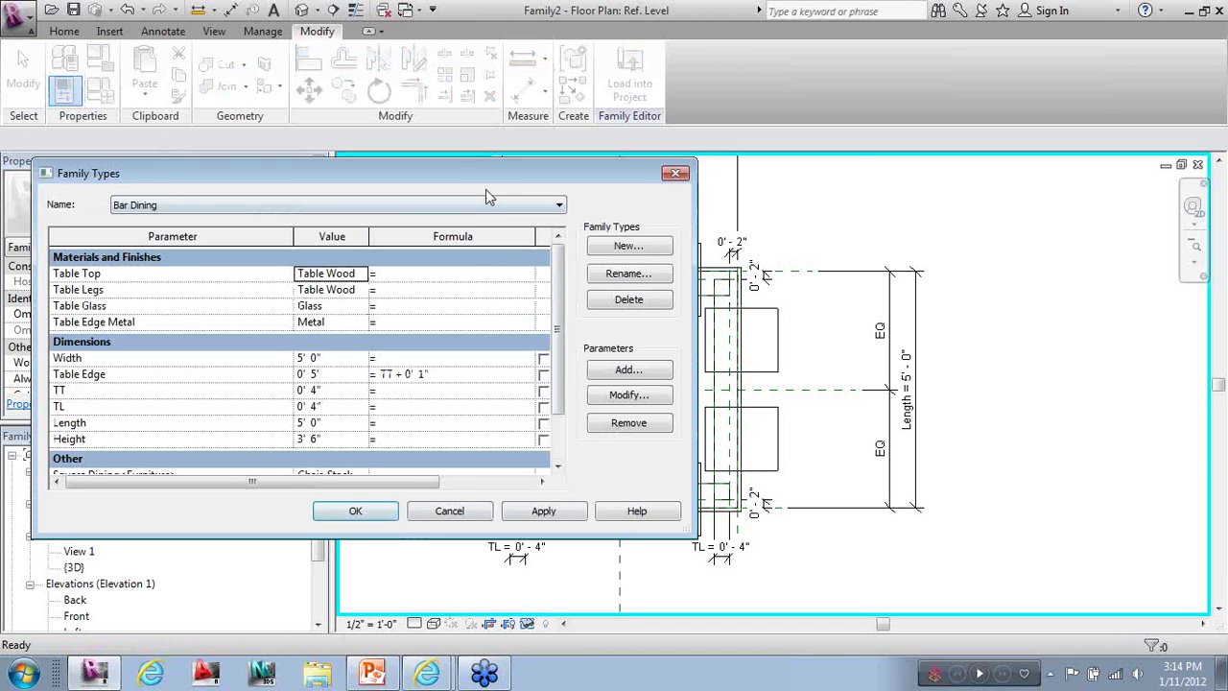
left_click_drag(486, 183, 758, 180)
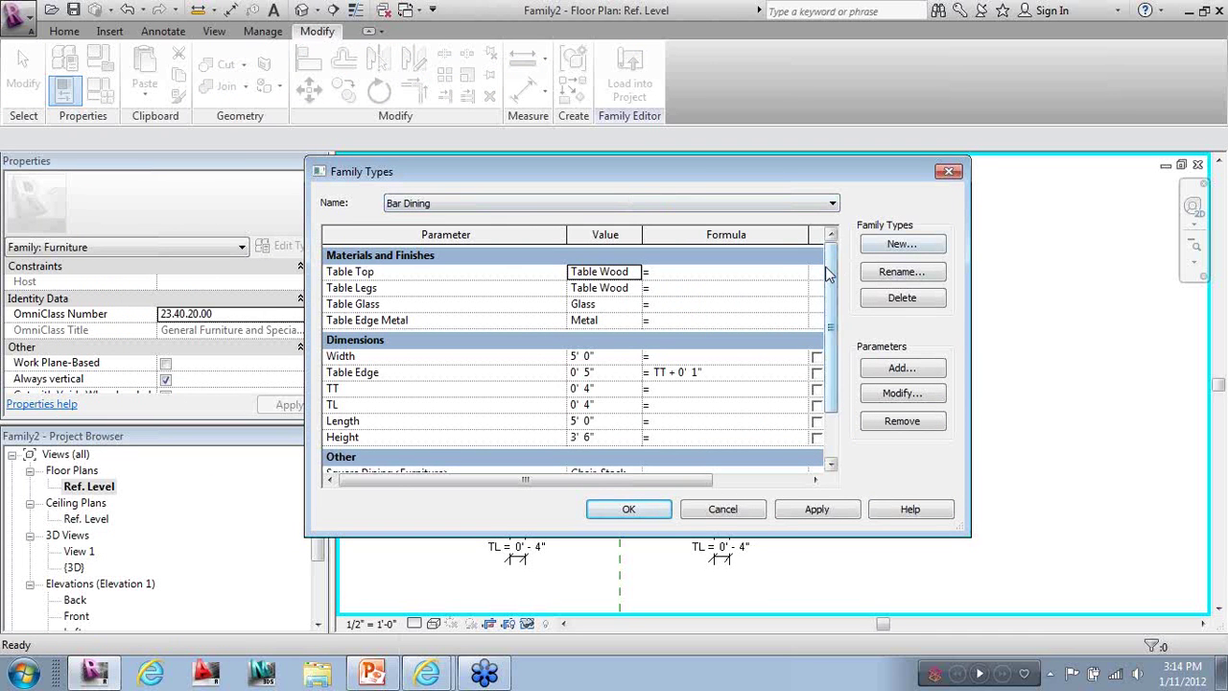
scroll(833, 335, "down", 2)
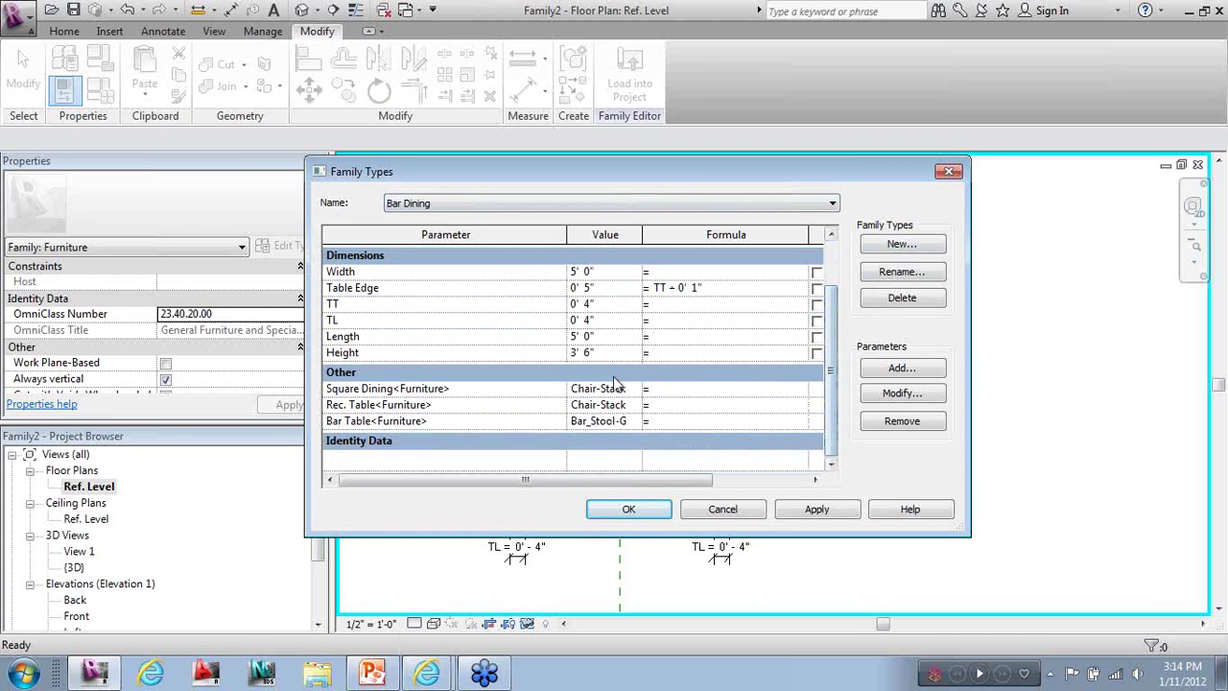
left_click(634, 389)
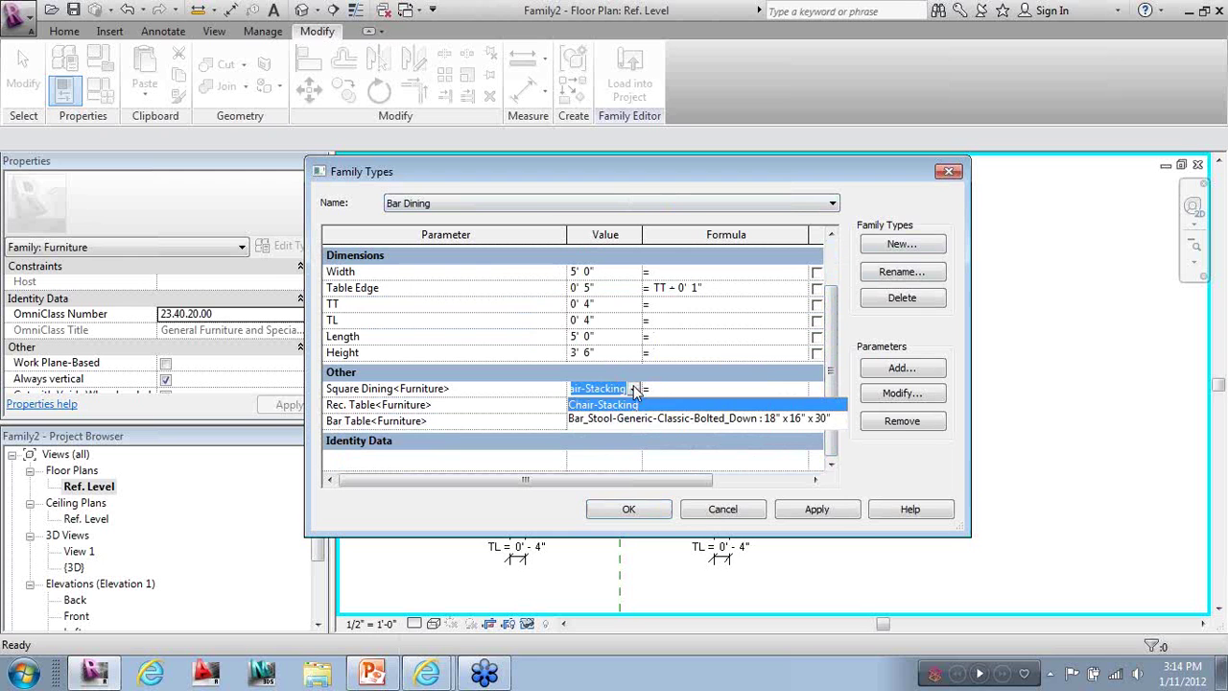
left_click(634, 389)
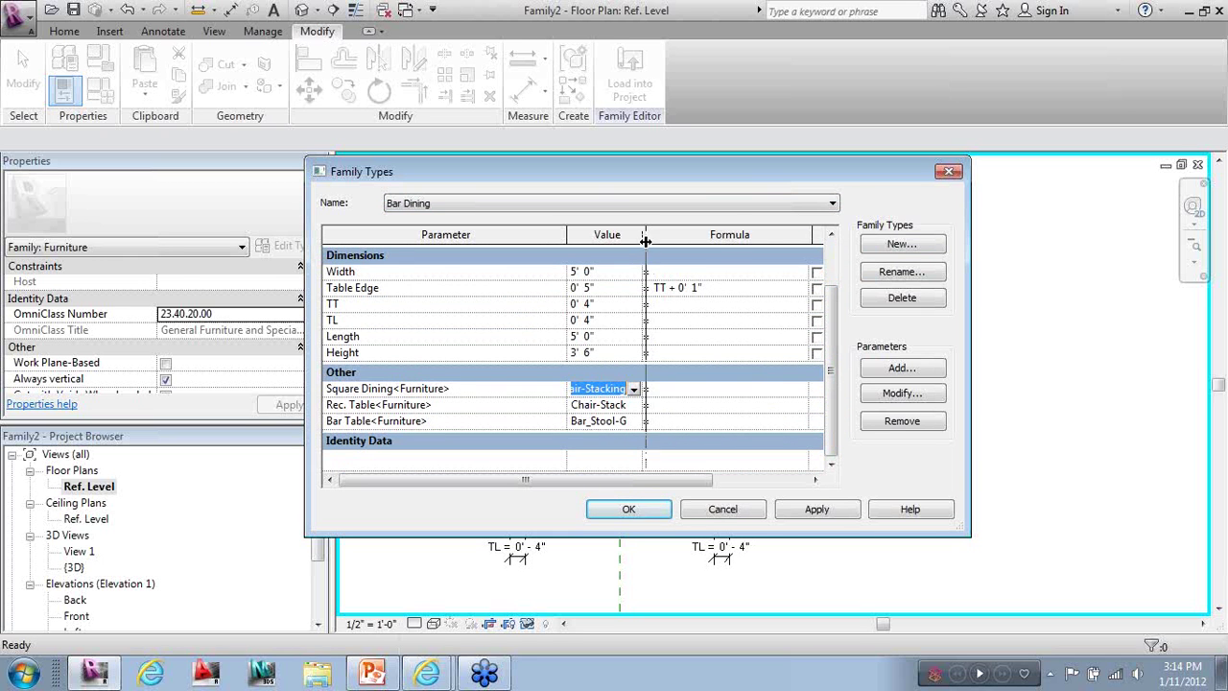
left_click_drag(644, 235, 748, 251)
left_click(731, 383)
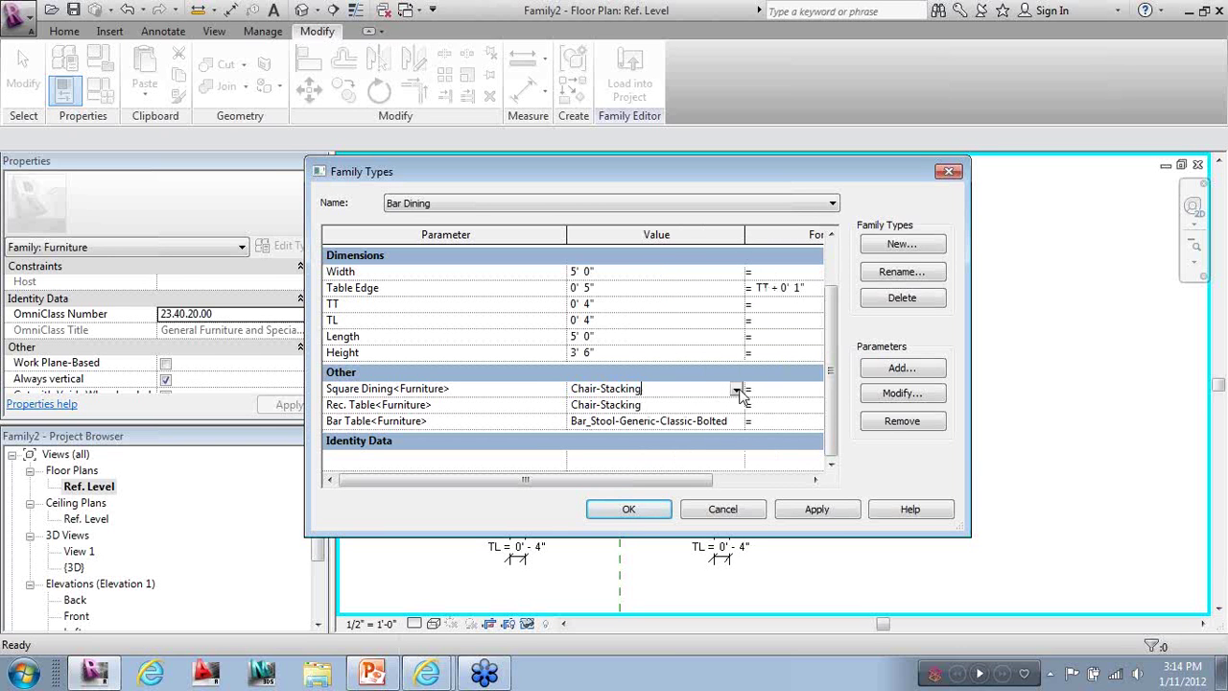
left_click(736, 390)
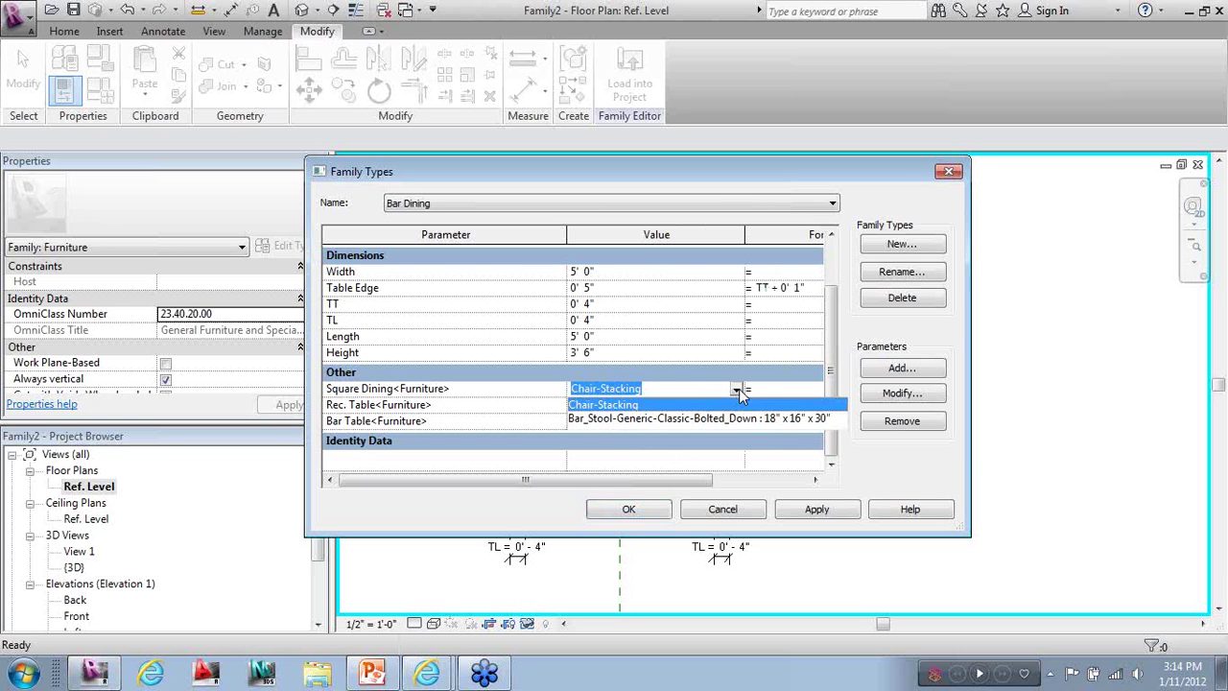
left_click(739, 393)
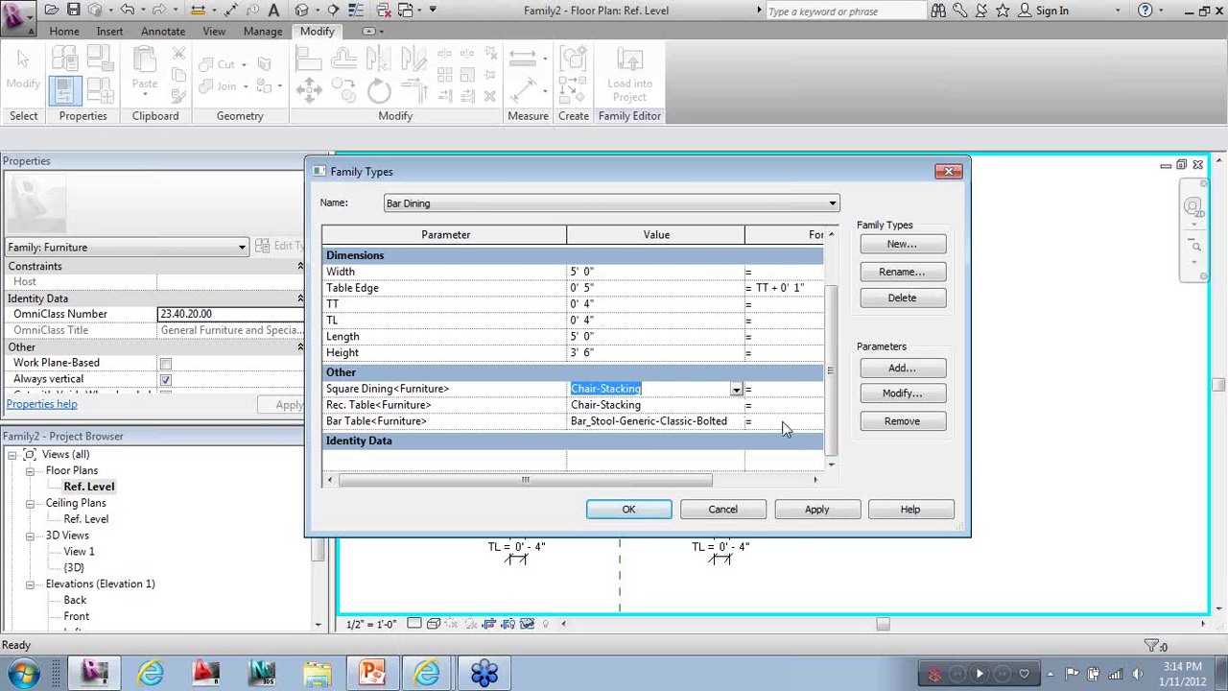
left_click(724, 509)
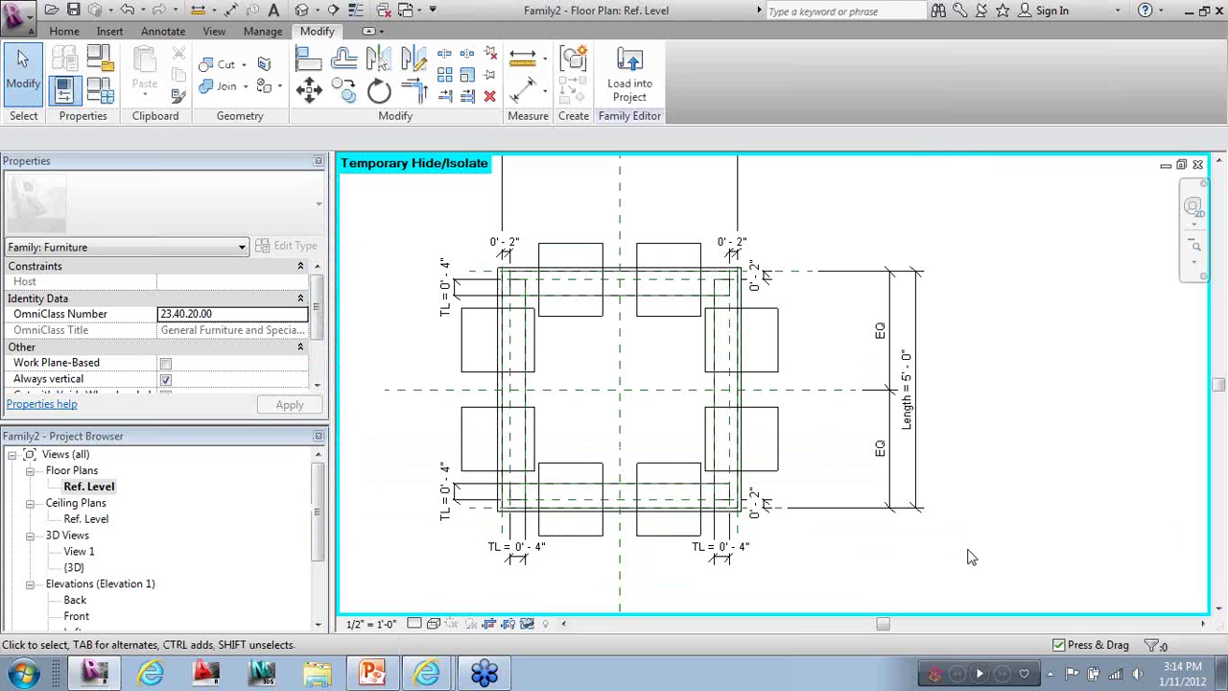
left_click(679, 466)
Select all eight bar stools around the table
left_click(576, 469, "ctrl")
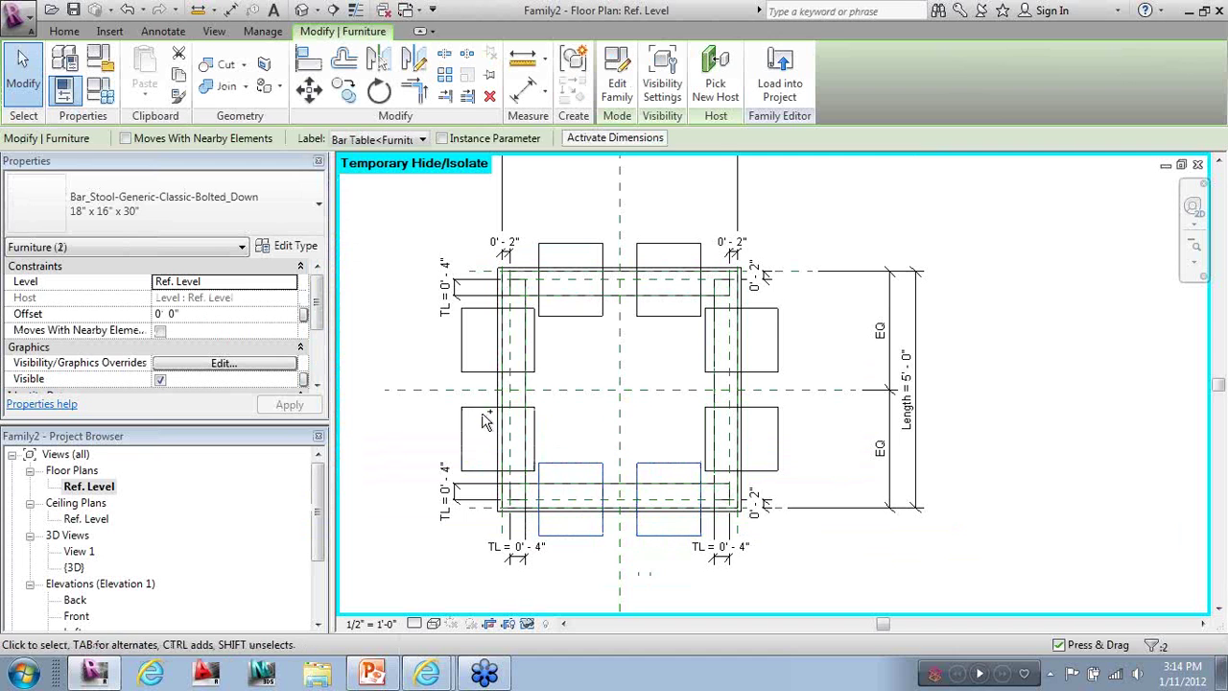
left_click(494, 341, "ctrl")
left_click(570, 288, "ctrl")
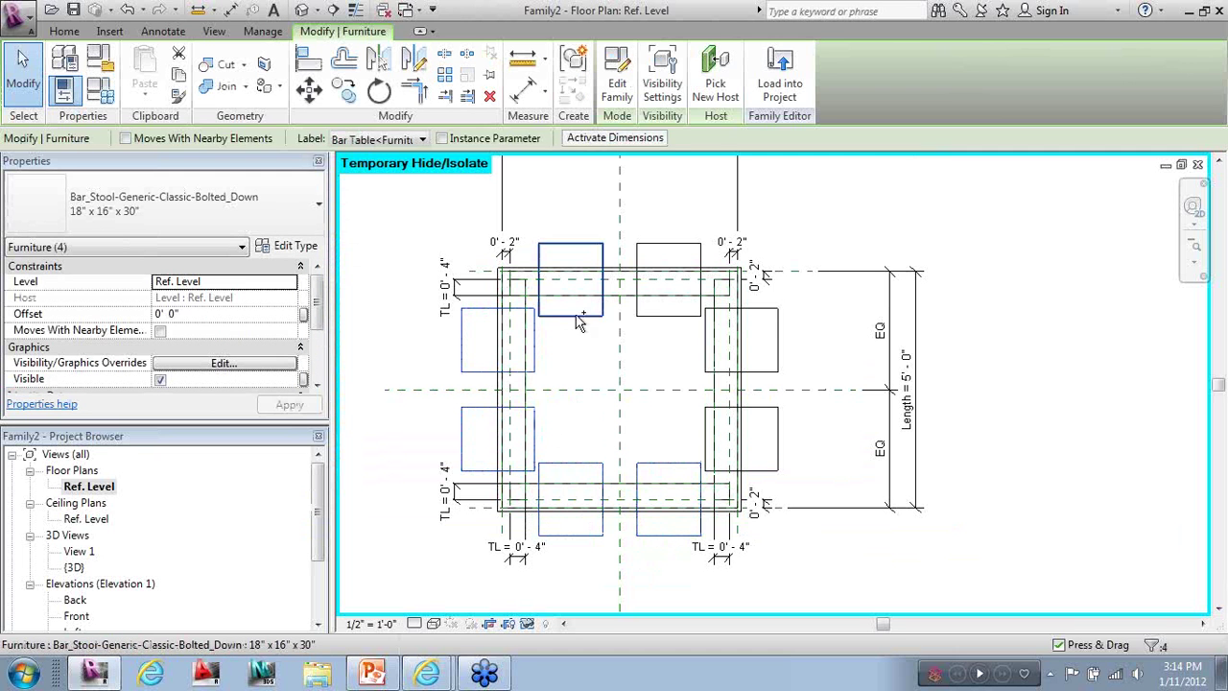
left_click(642, 315, "ctrl")
left_click(775, 328, "ctrl")
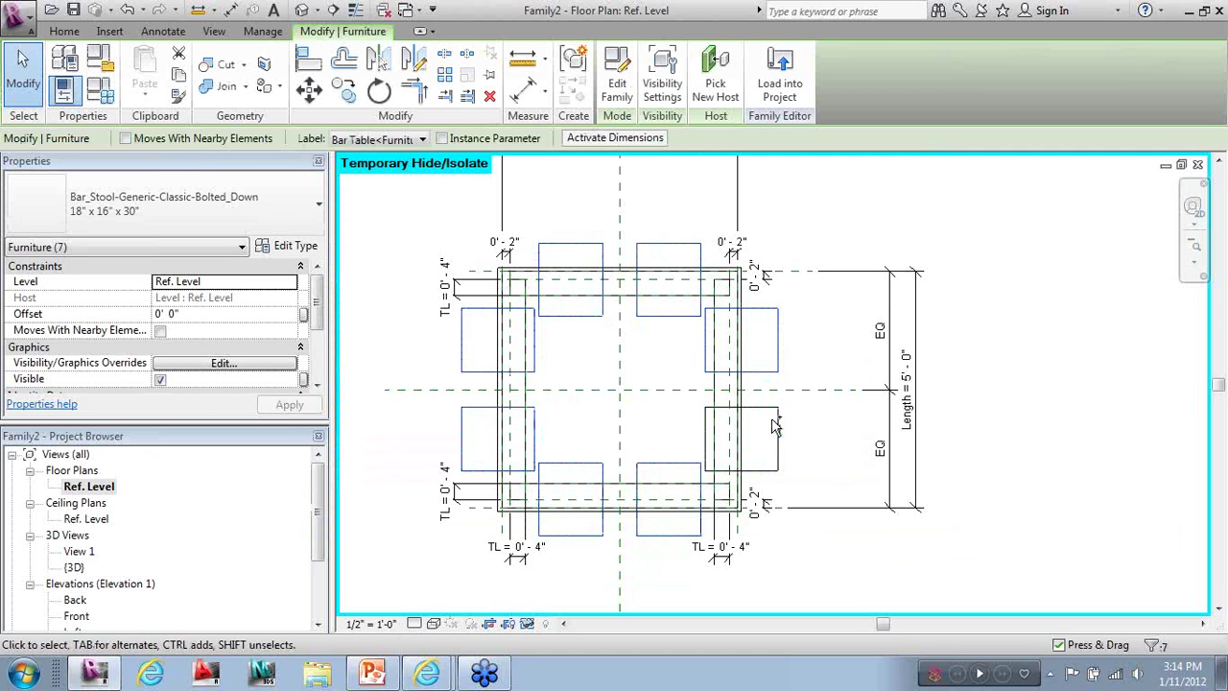
left_click(777, 429, "ctrl")
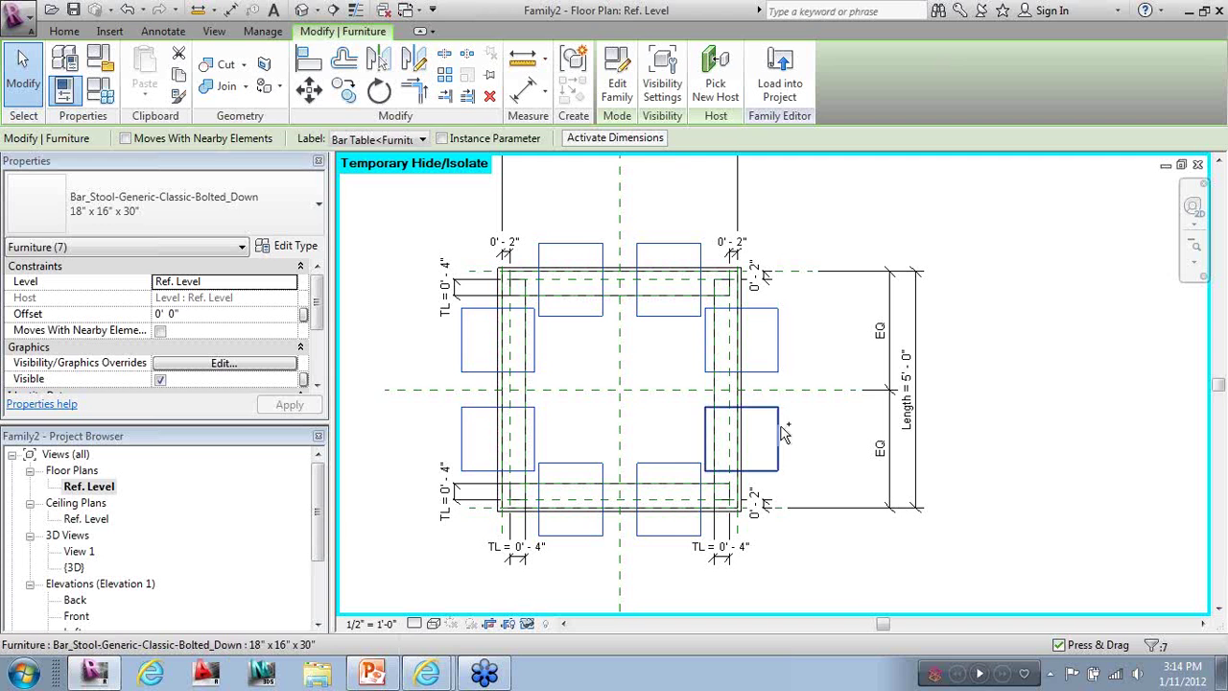
left_click(777, 427, "ctrl")
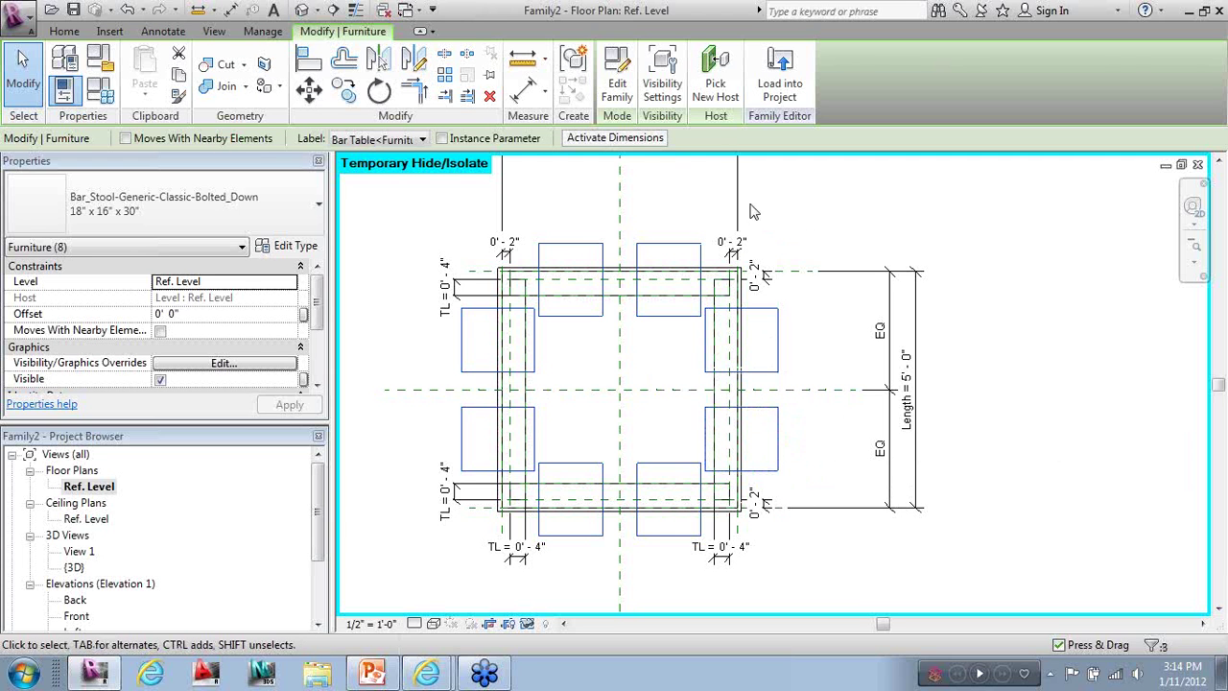
left_click(662, 77)
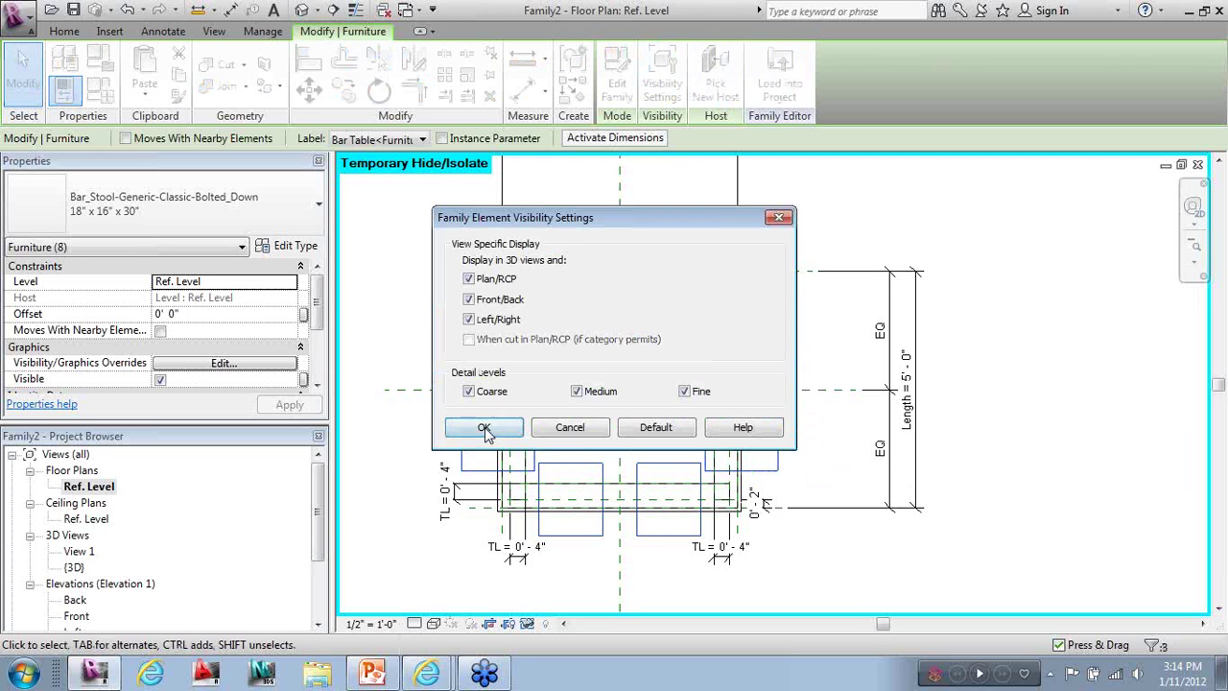
left_click(570, 434)
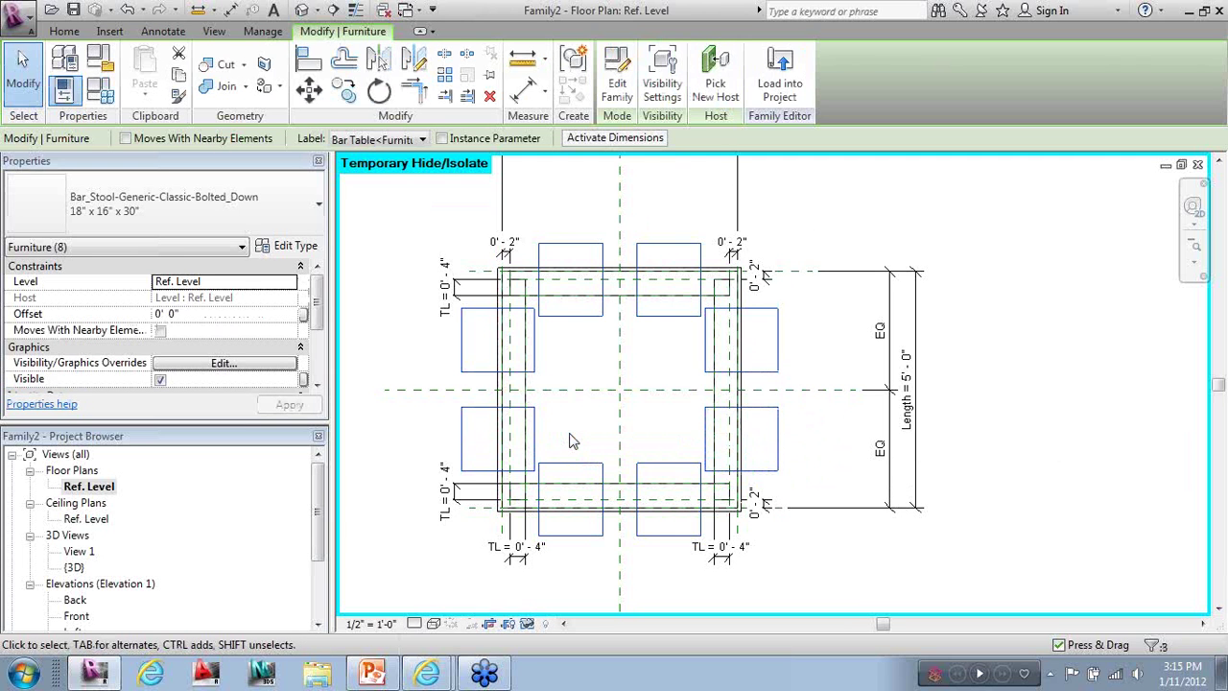
Associate the stools' Visible property with a new Yes/No parameter named Bar Chair
left_click(304, 379)
left_click(921, 464)
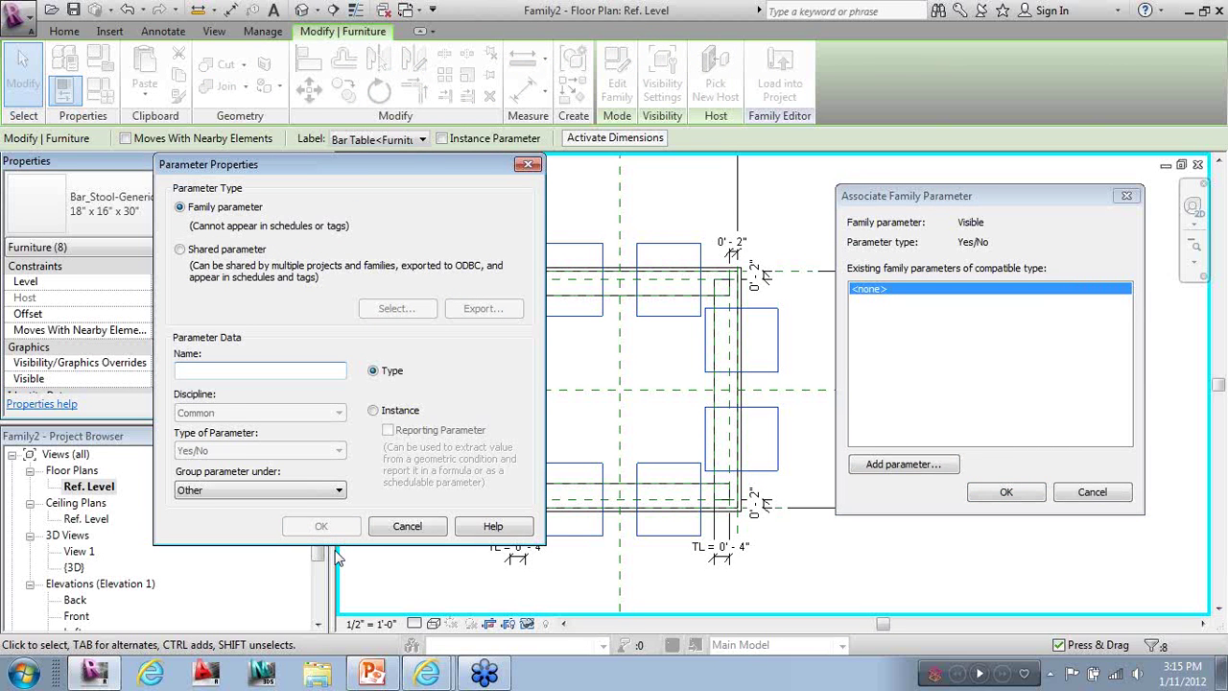
type("Bar Chair")
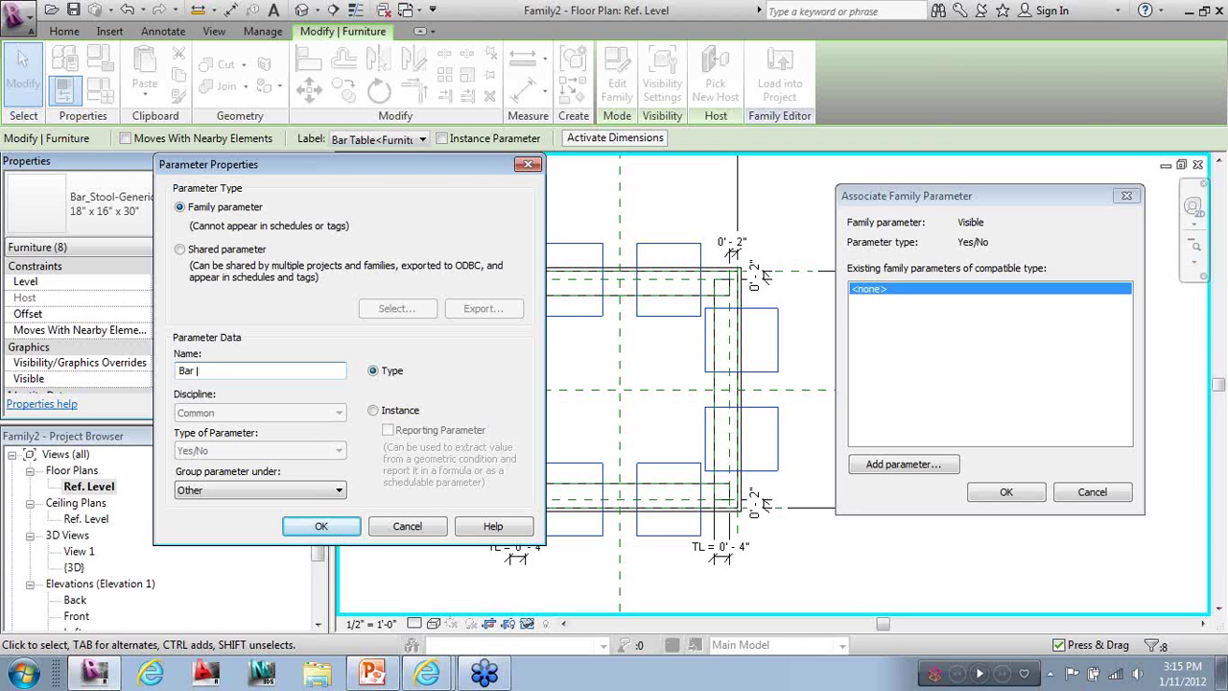
left_click(307, 535)
left_click(1001, 492)
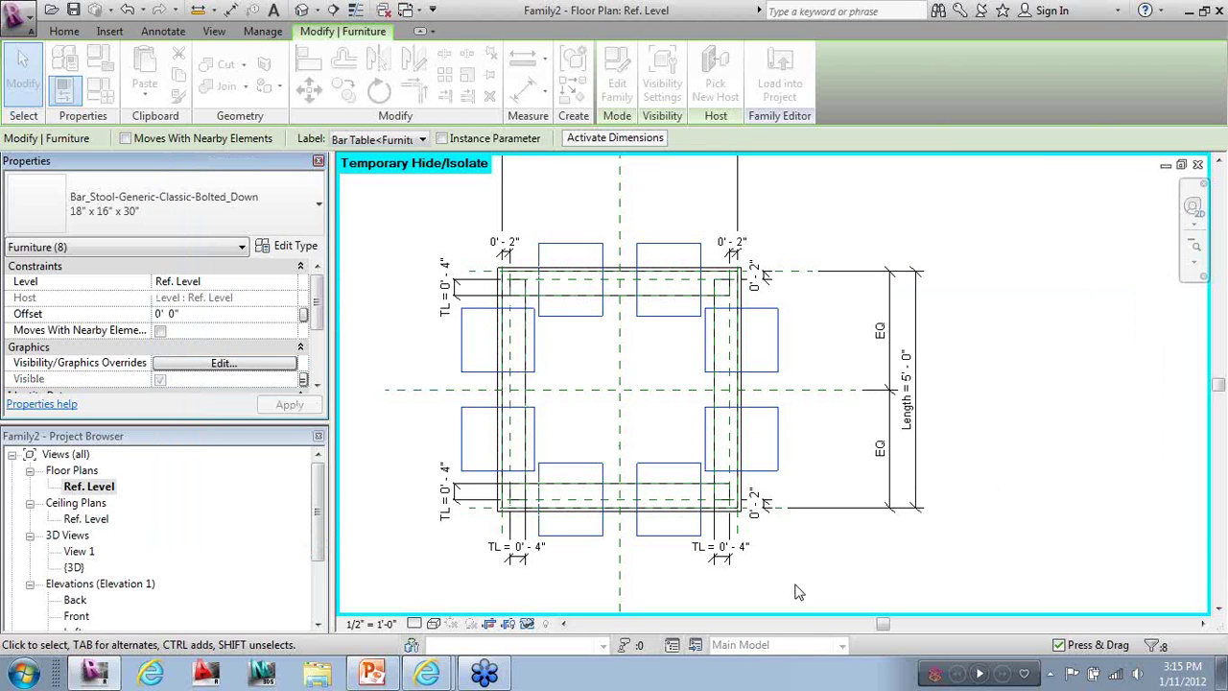
Show all temporarily hidden elements and select the four Chair-Stacking chairs
left_click(527, 623)
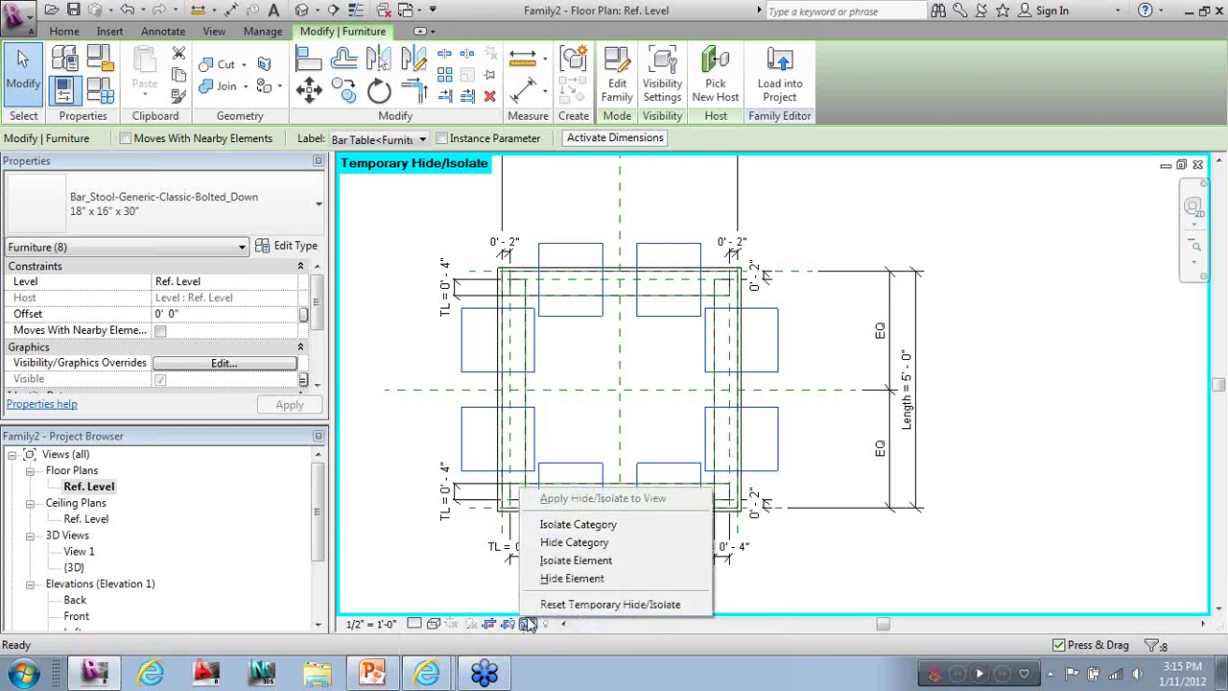
left_click(541, 604)
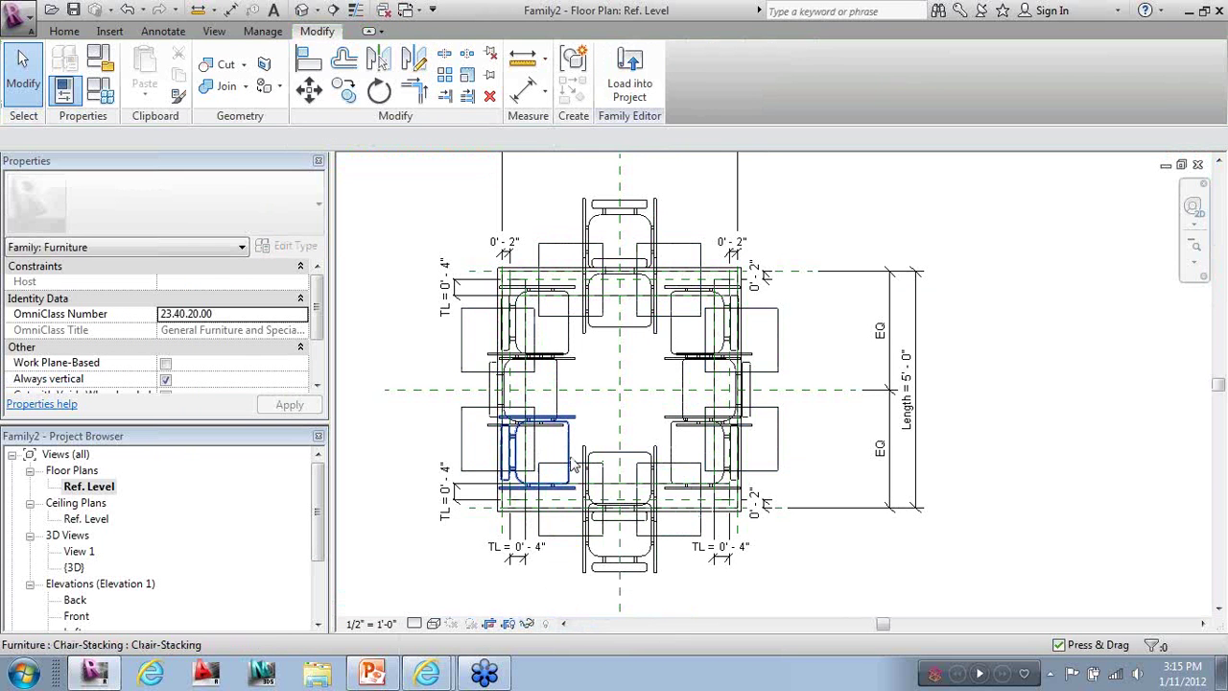
left_click(597, 465)
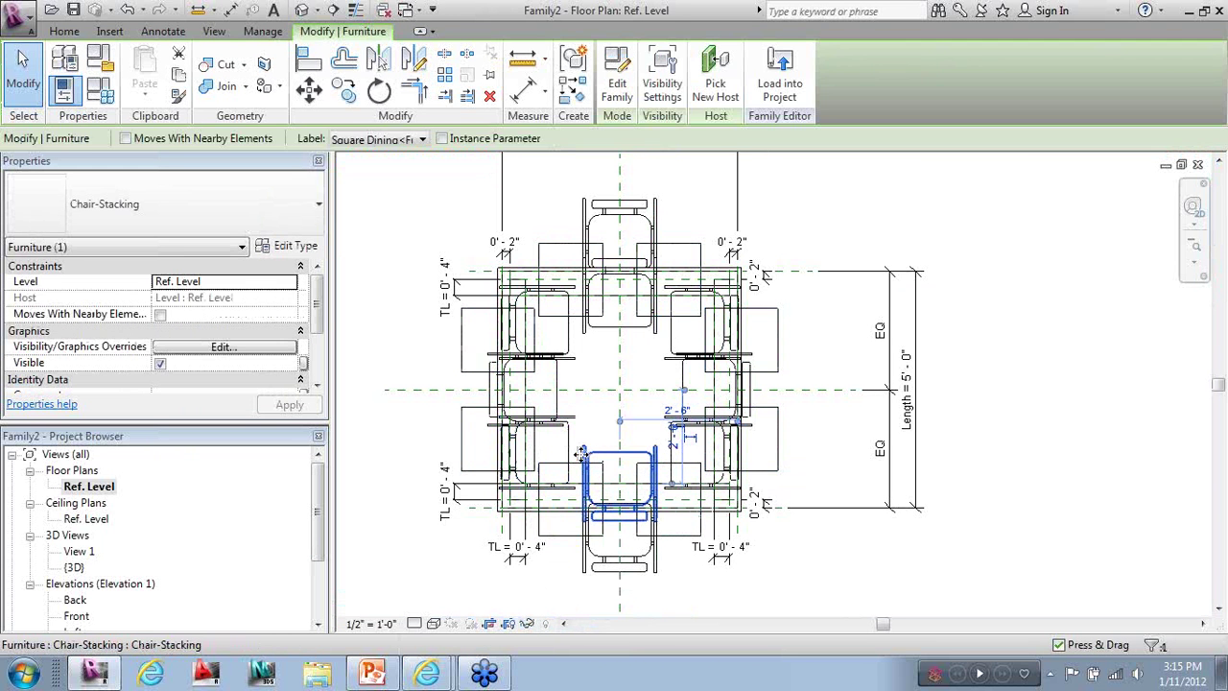
left_click(628, 336, "ctrl")
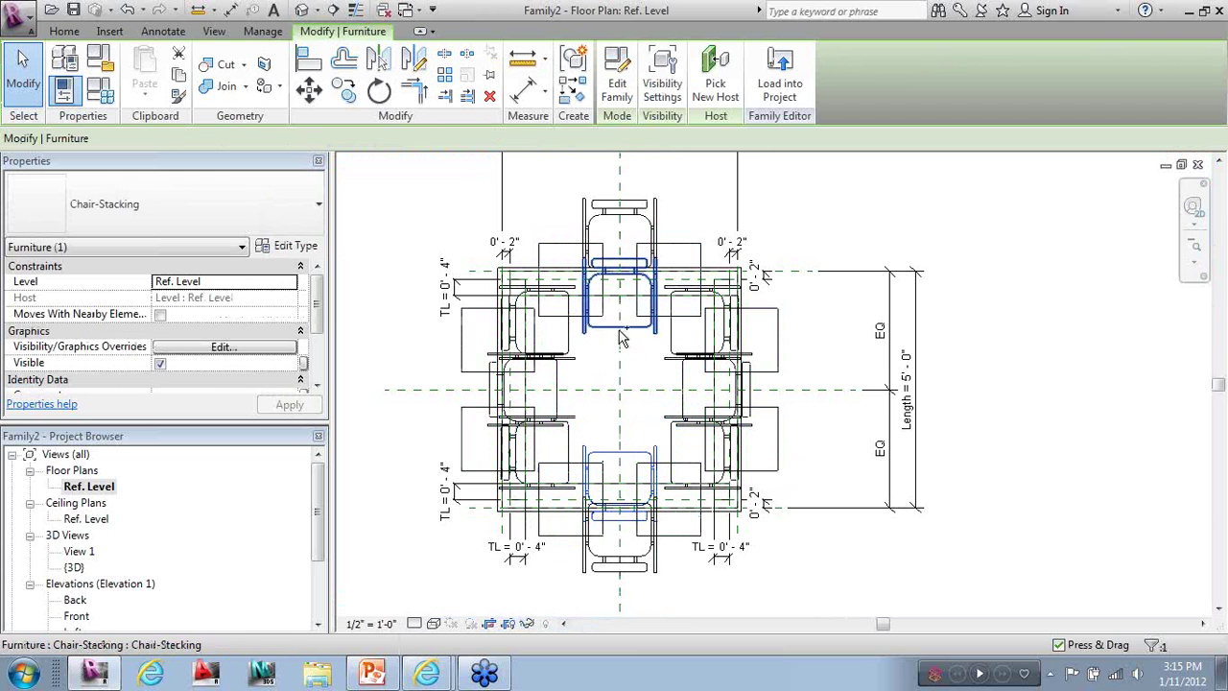
left_click(532, 392, "ctrl")
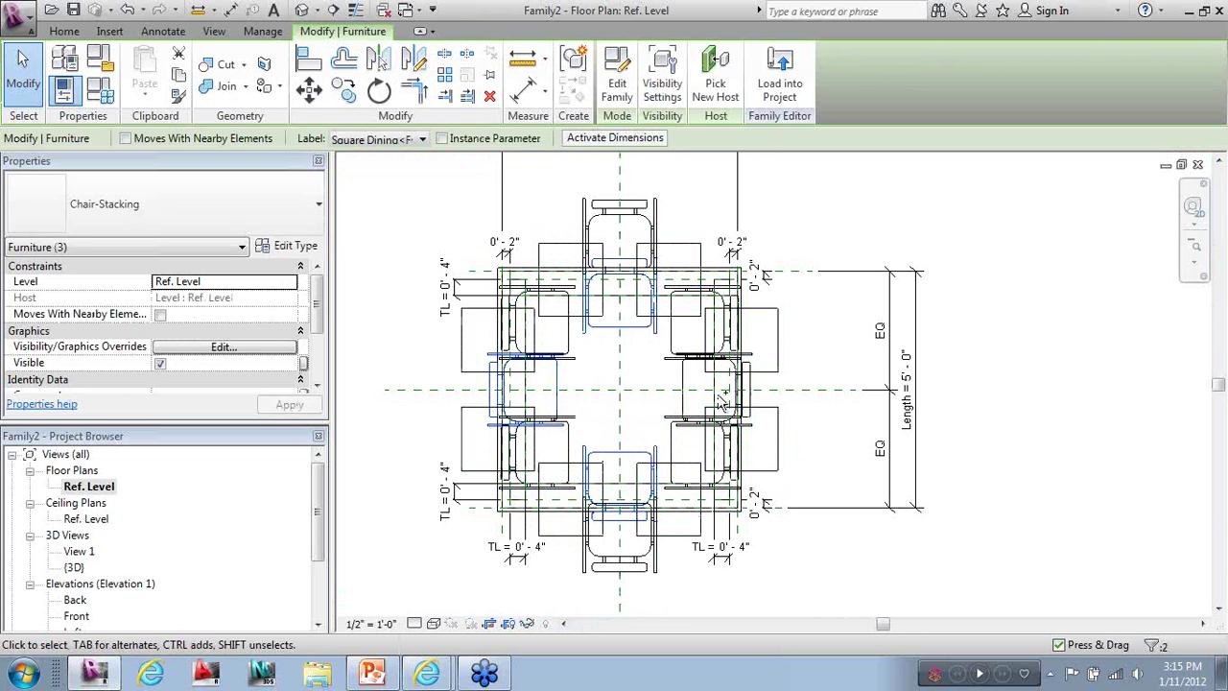
left_click(691, 401, "ctrl")
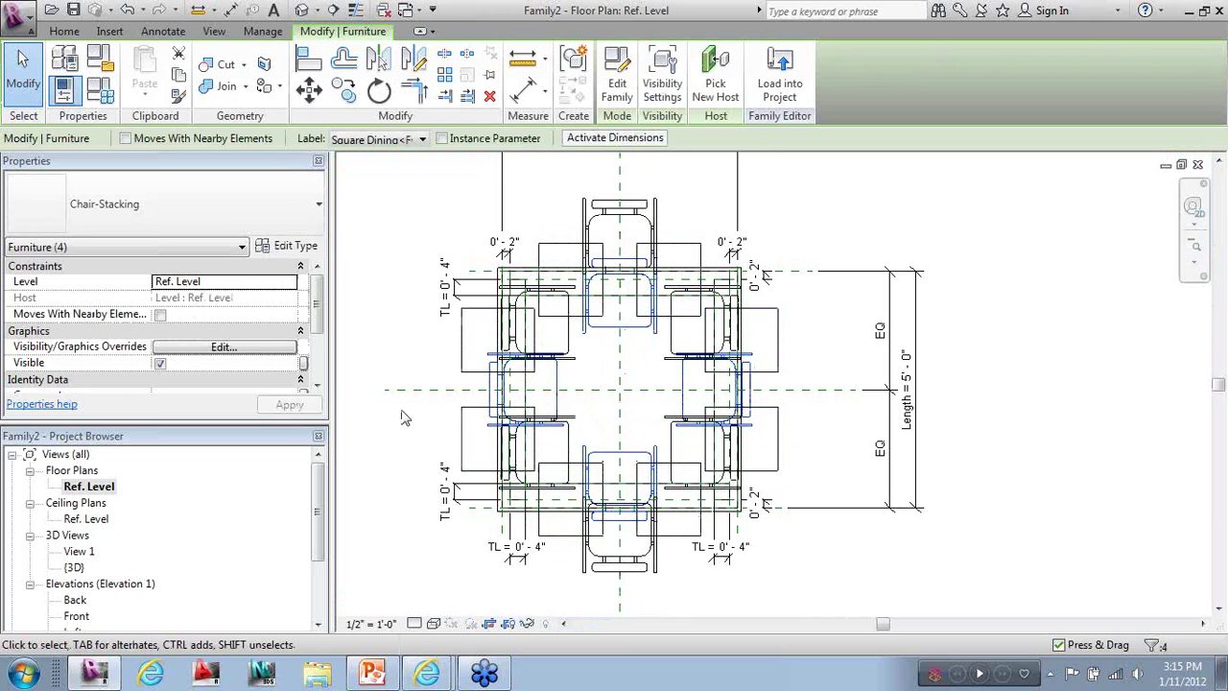
Associate the chairs' Visible property with a new Yes/No parameter named Square Chair
left_click(303, 365)
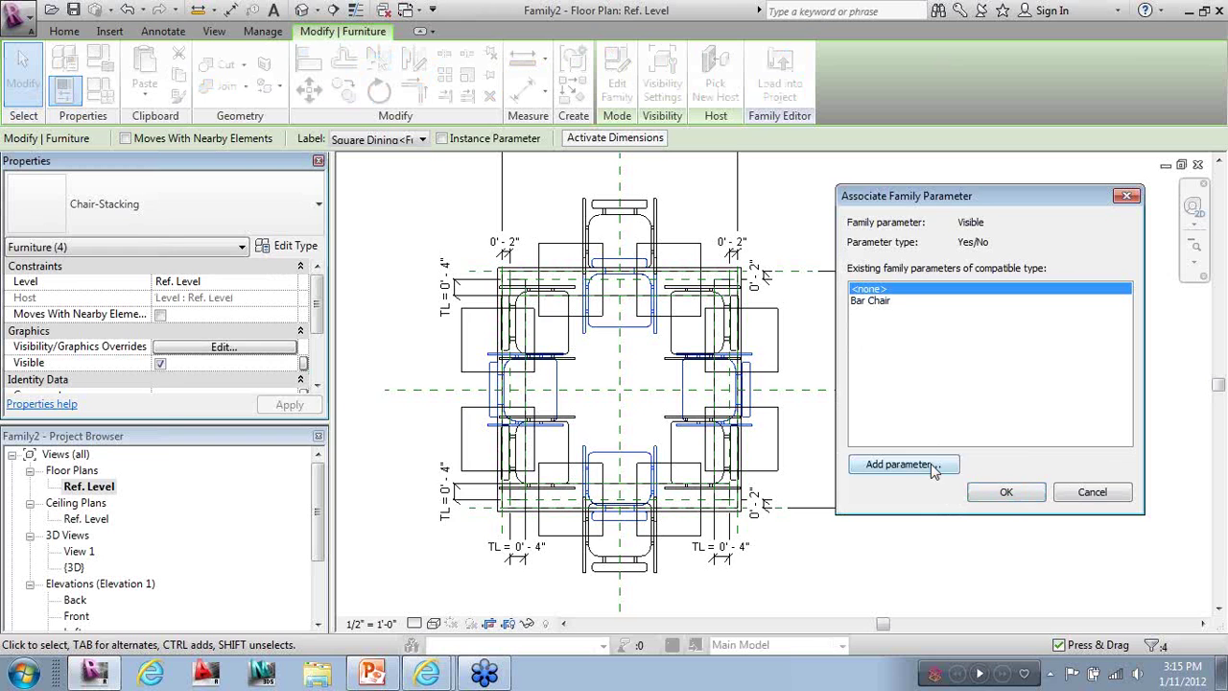
left_click(901, 463)
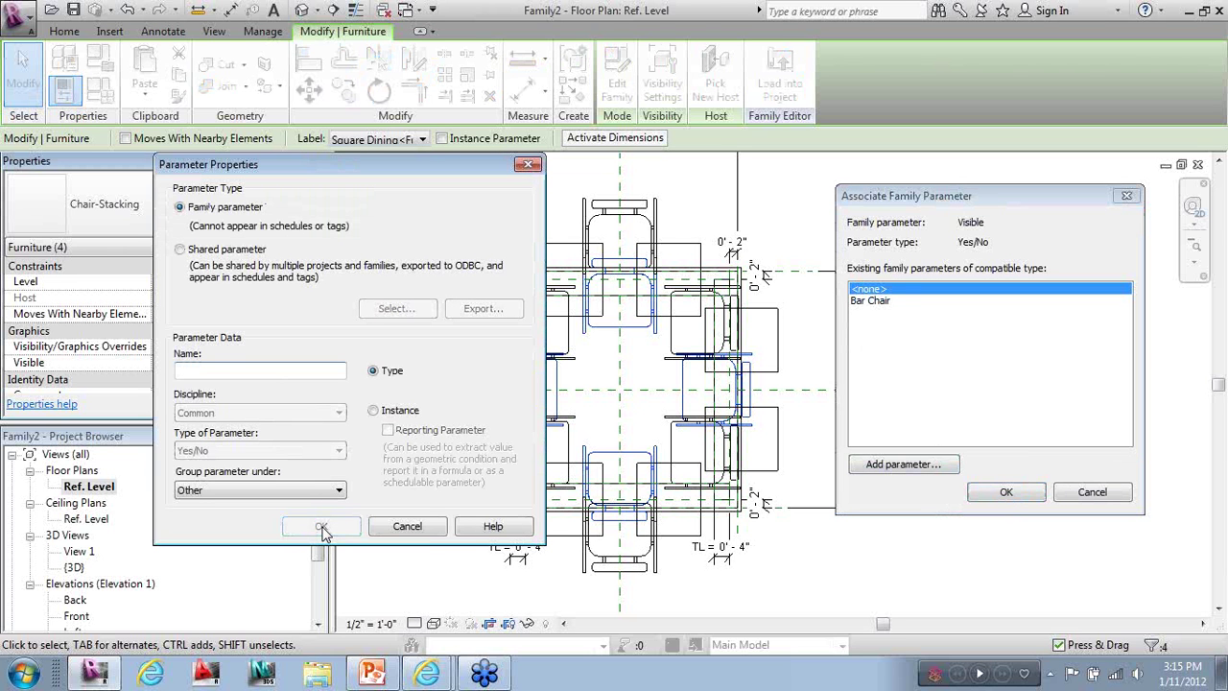
type("Square Chair")
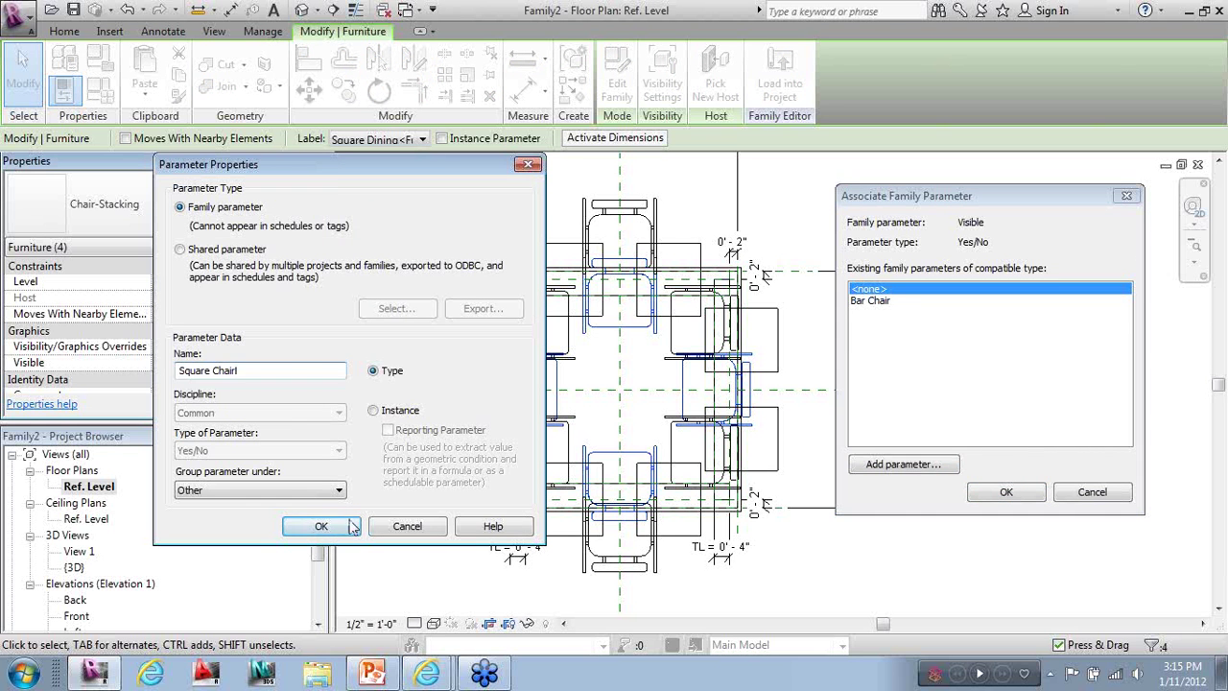
left_click(321, 525)
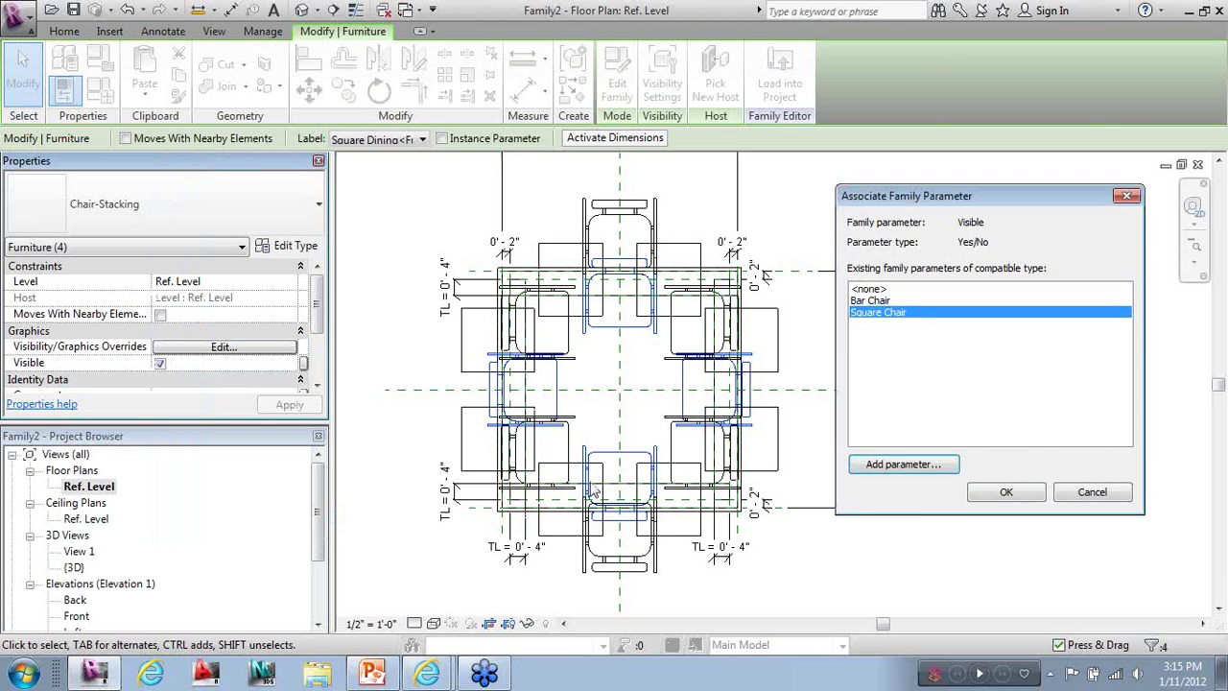
left_click(1036, 495)
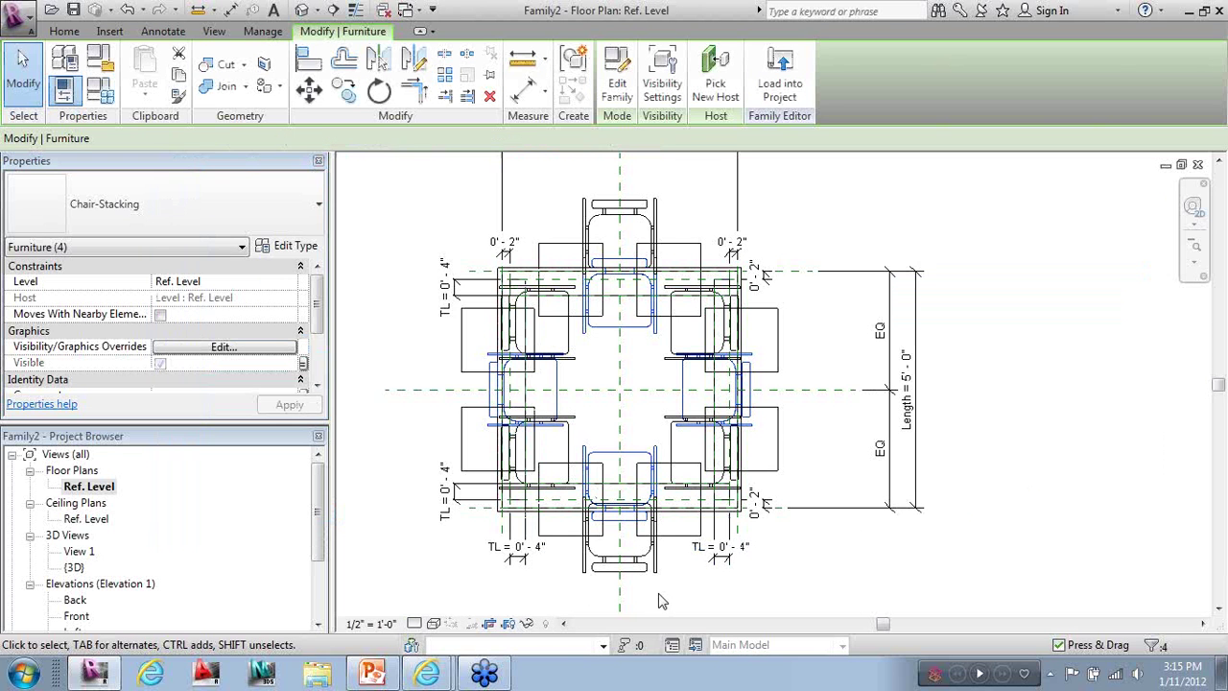
left_click(526, 624)
Temporarily hide the square-table chairs and select the six rectangular-table chairs
left_click(575, 577)
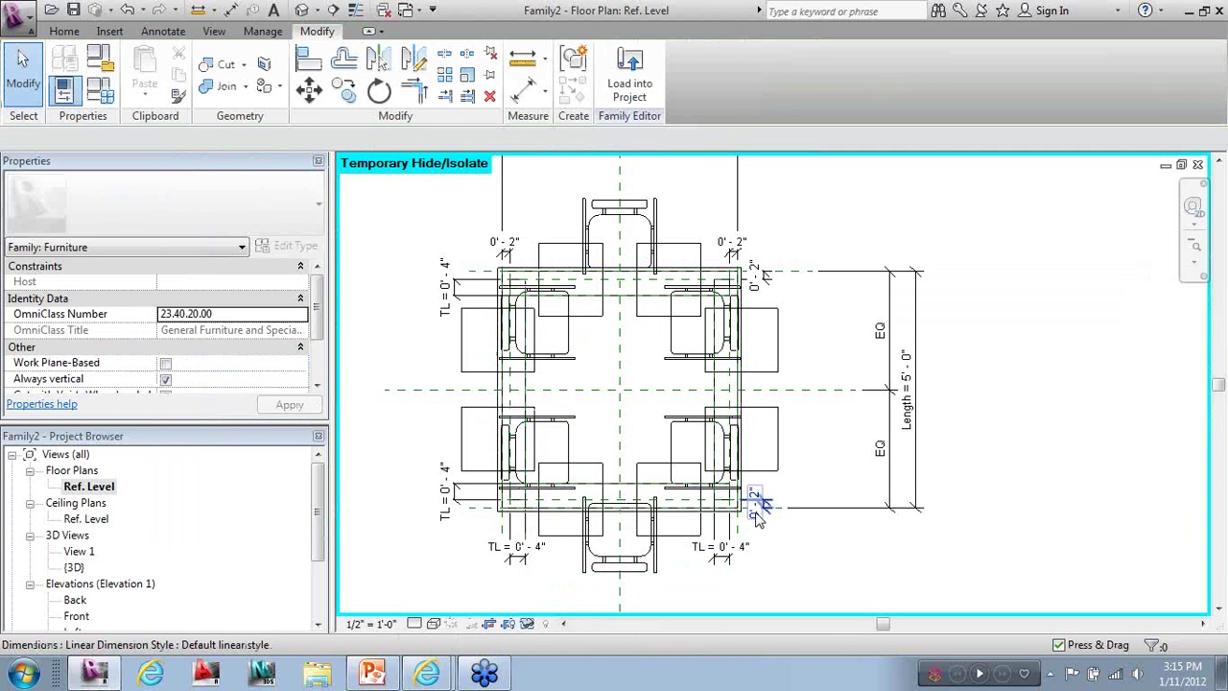
left_click(554, 364)
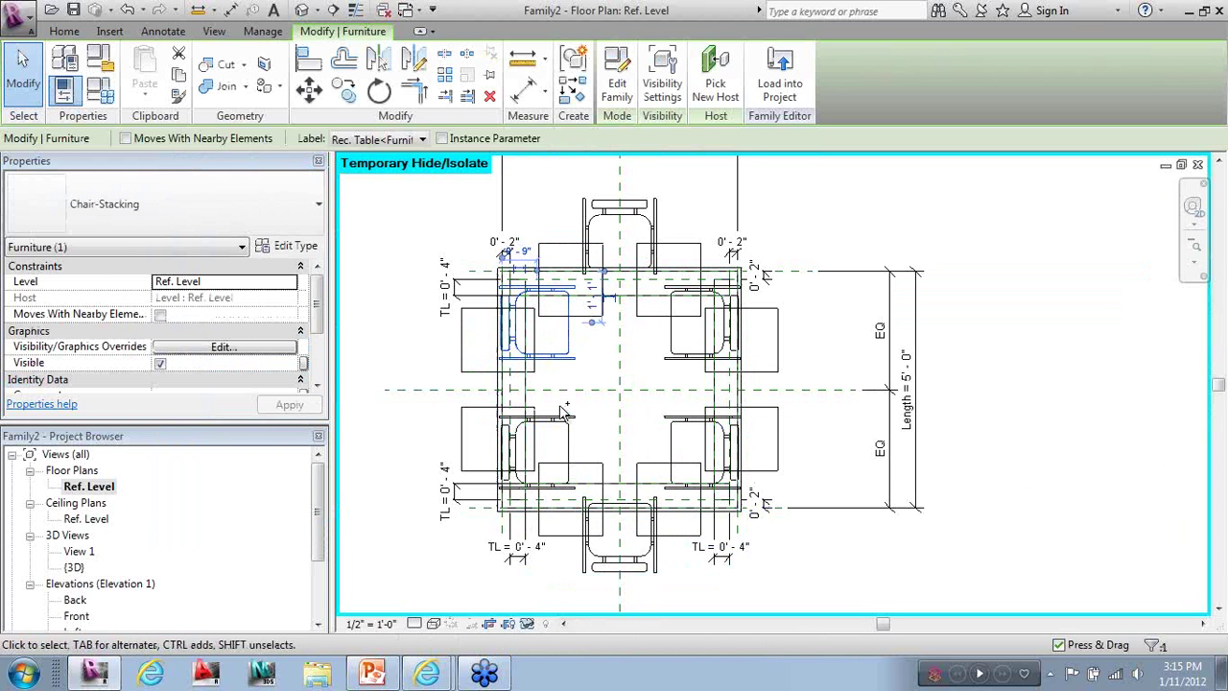
left_click(606, 574, "ctrl")
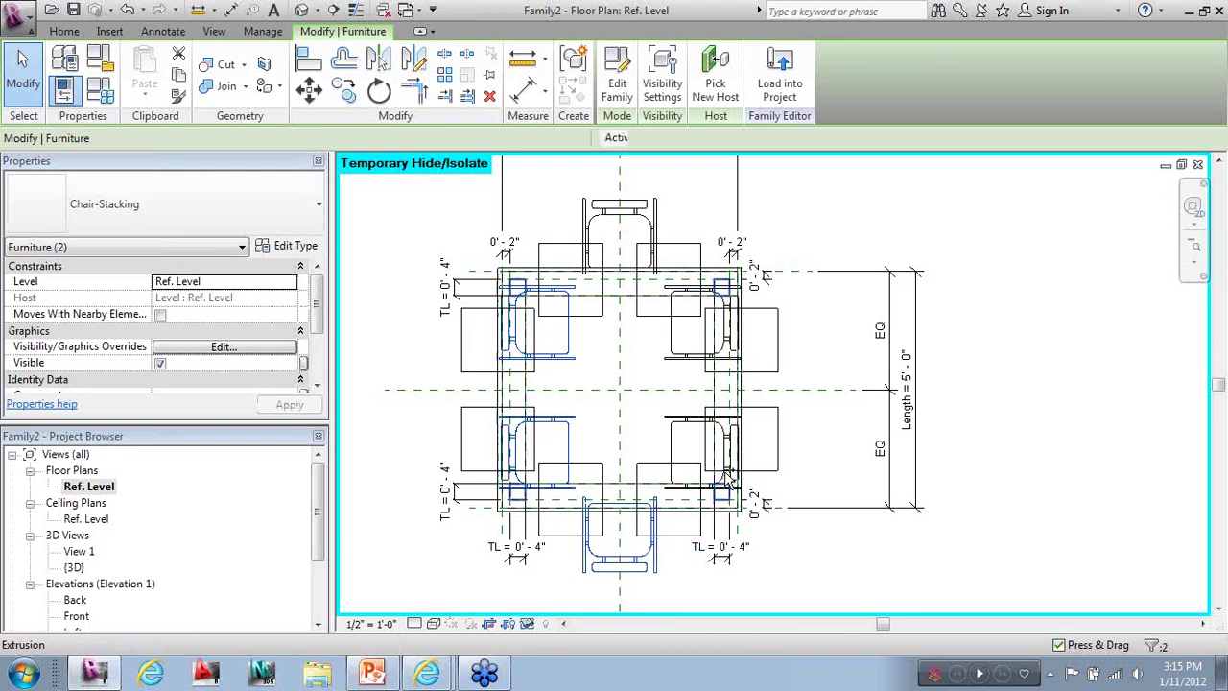
left_click(727, 474, "ctrl")
left_click(710, 331, "ctrl")
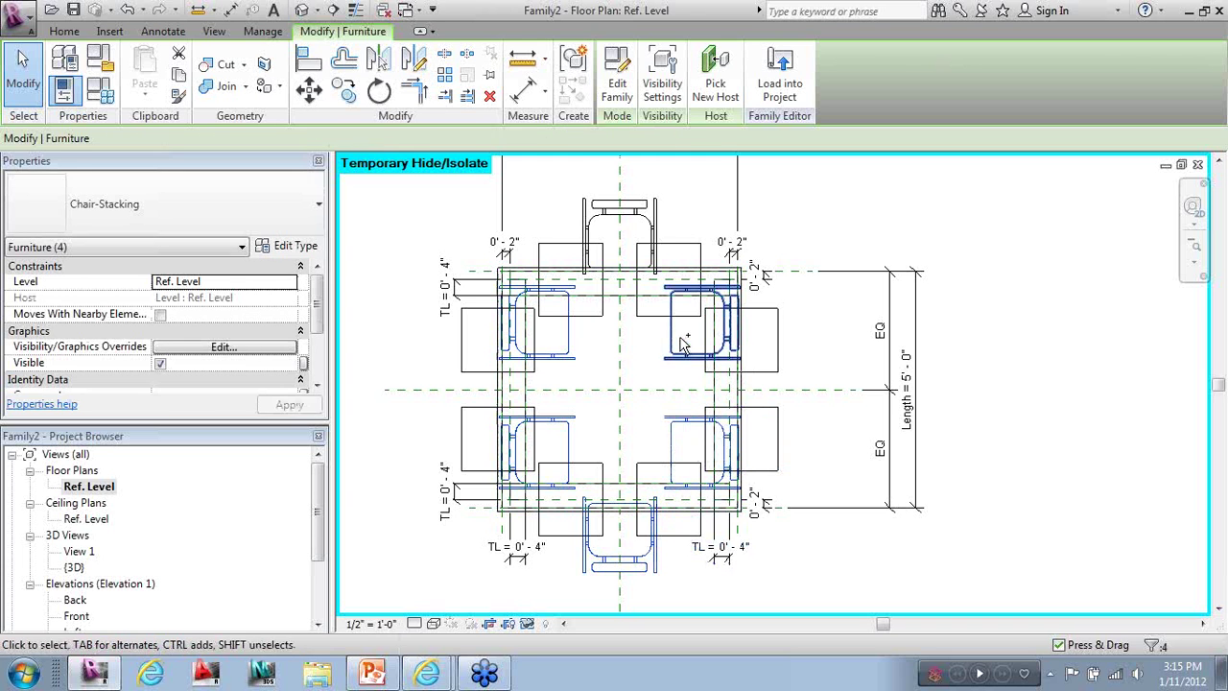
left_click(619, 210, "ctrl")
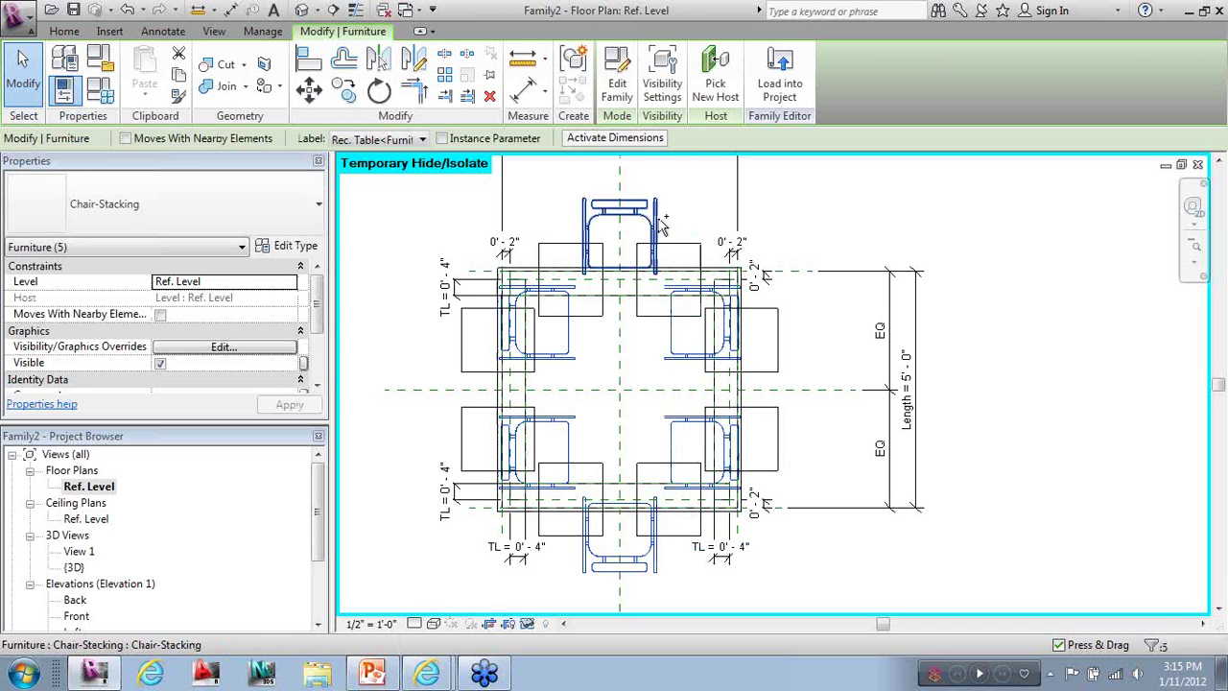
Associate the six chairs' Visible property with a new Yes/No parameter named Rec Chair
left_click(303, 364)
left_click(903, 463)
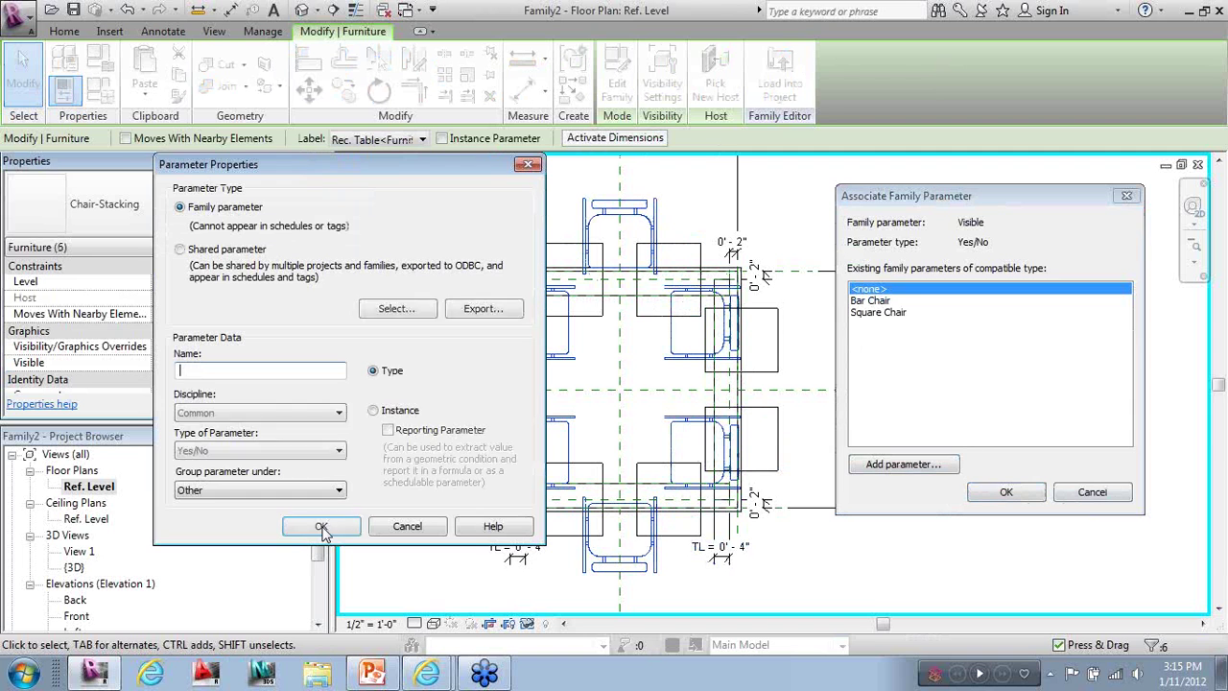
type("Rec Chair")
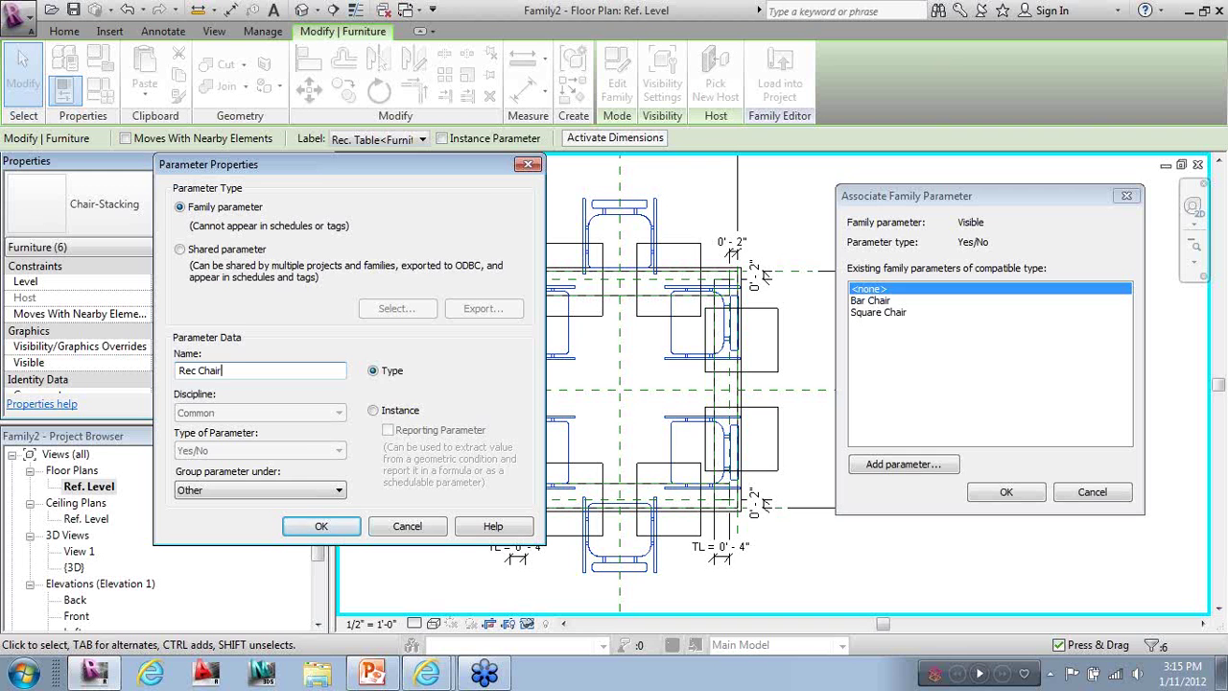
left_click(288, 527)
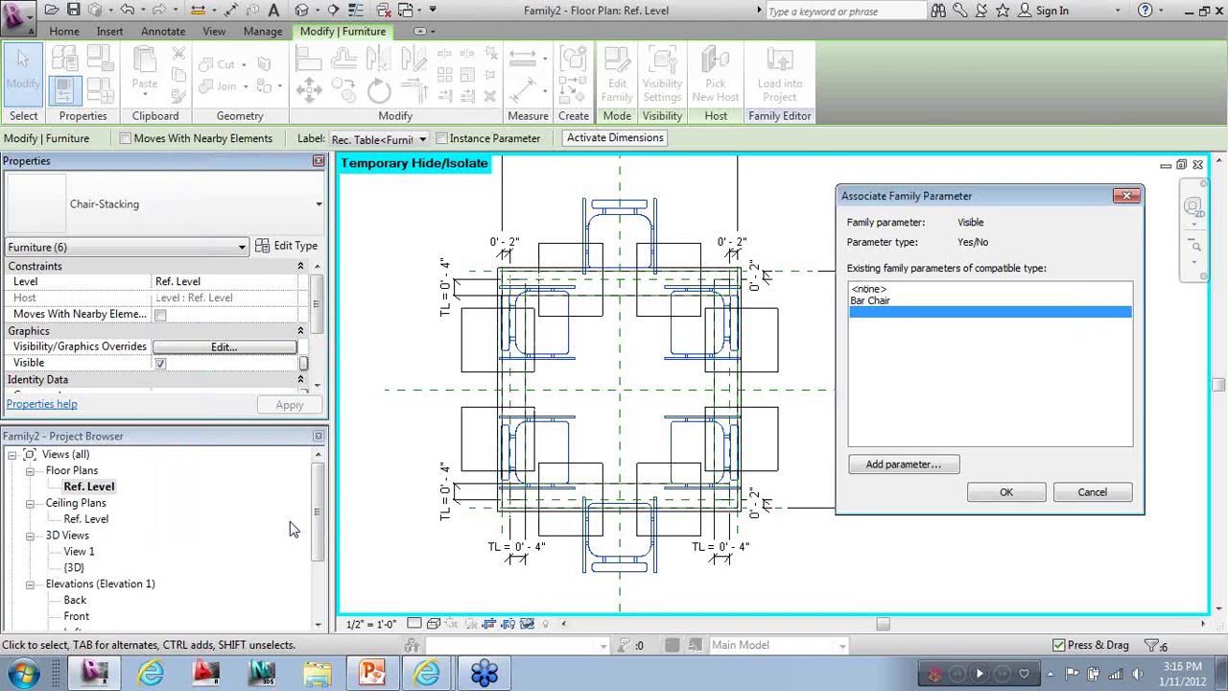
left_click(1003, 491)
In Family Types, keep Chair-Stacking for Square Dining and the bar stool for Bar Table
left_click(103, 89)
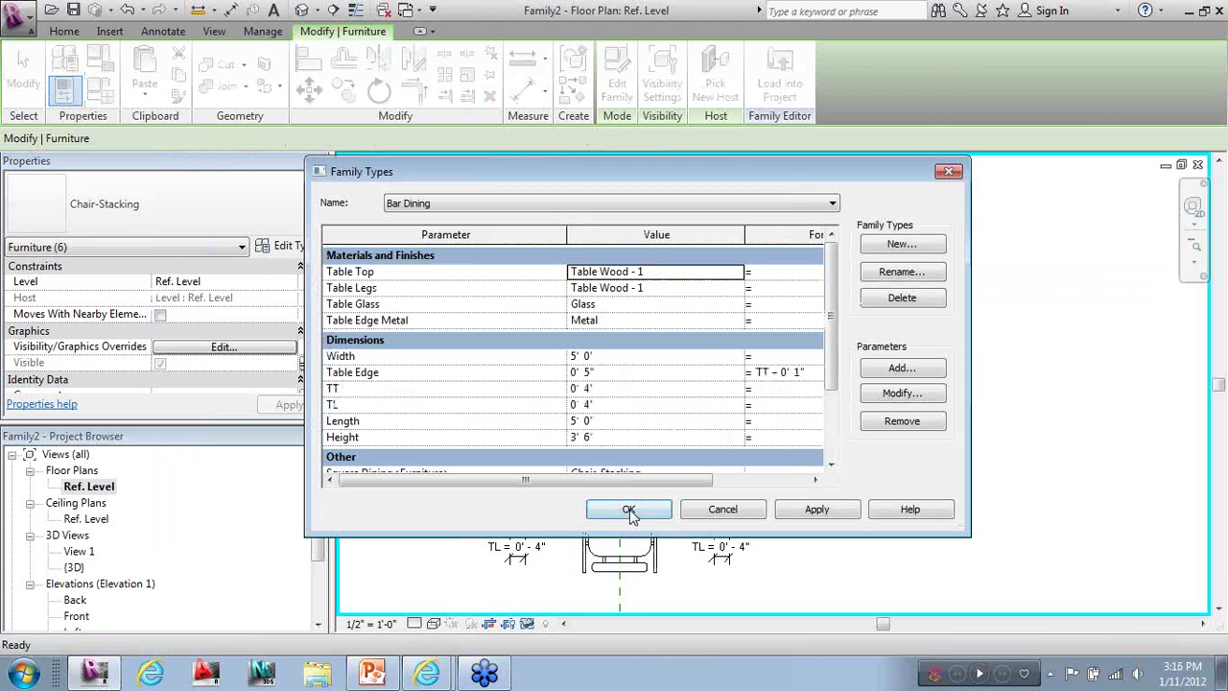
left_click_drag(829, 304, 832, 378)
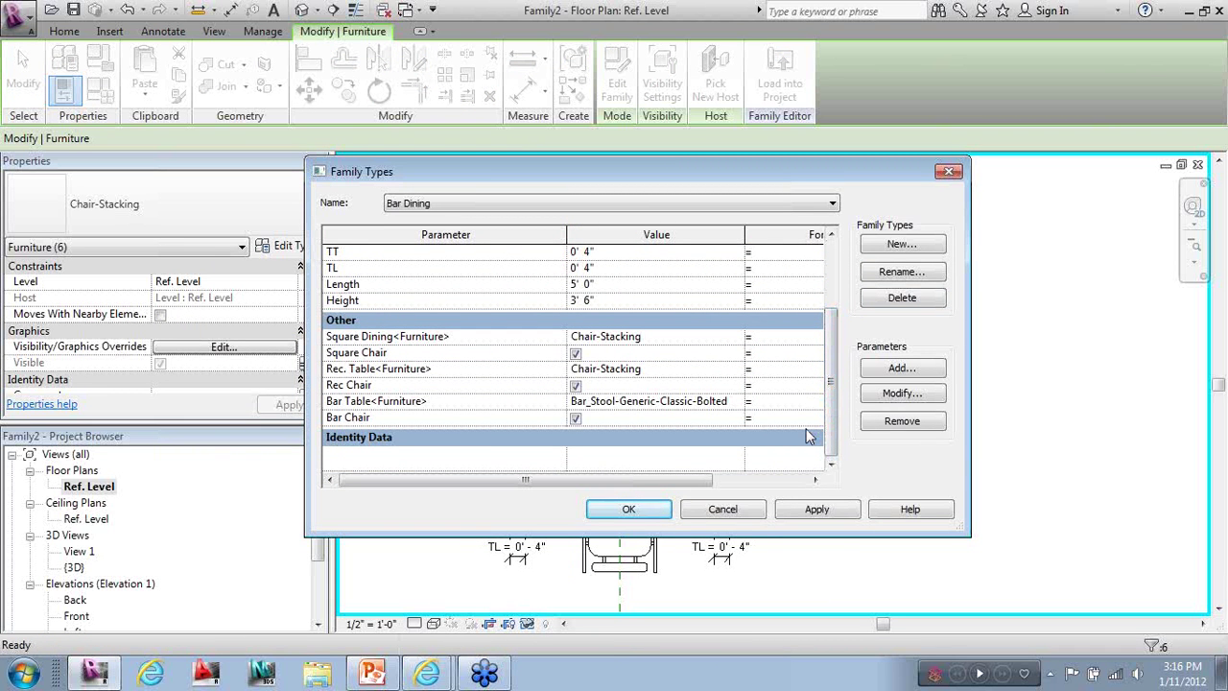
left_click(736, 338)
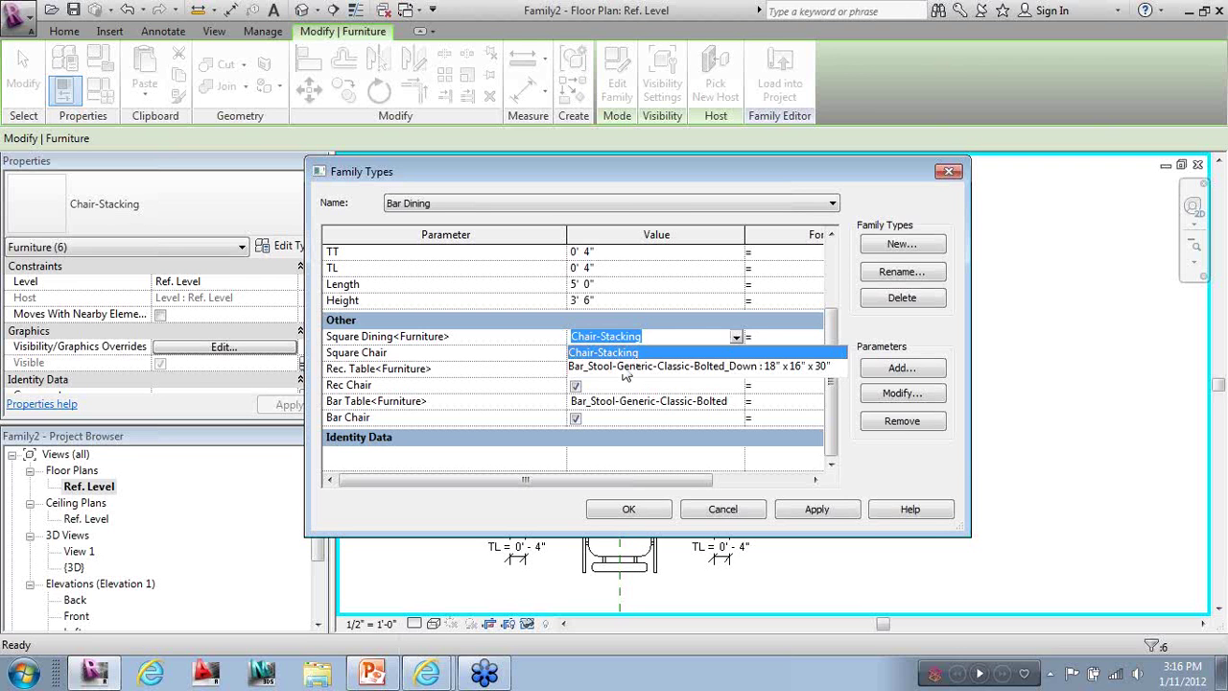
left_click(655, 336)
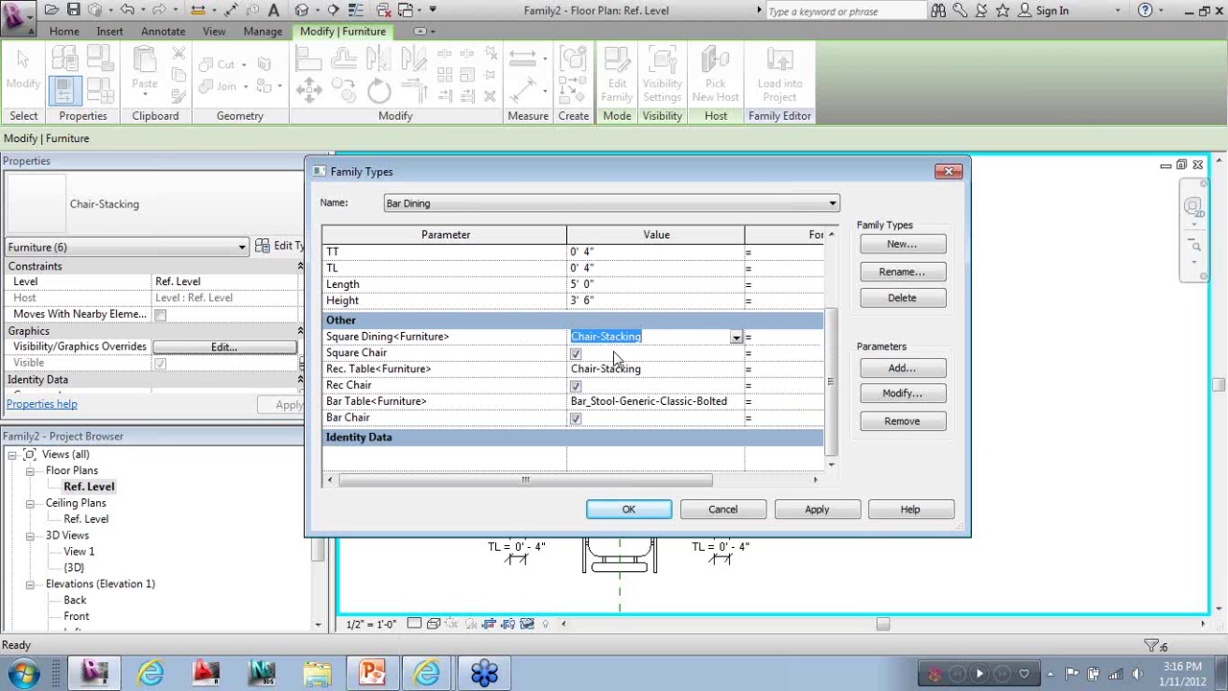
left_click(736, 336)
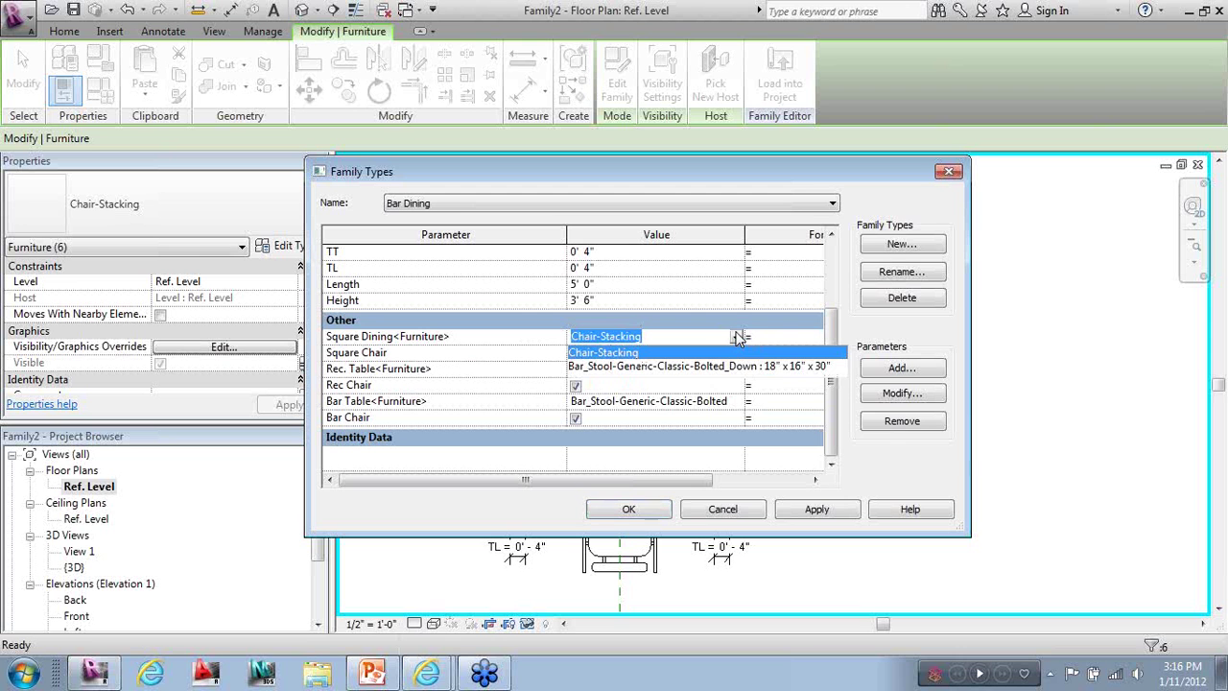
left_click(737, 336)
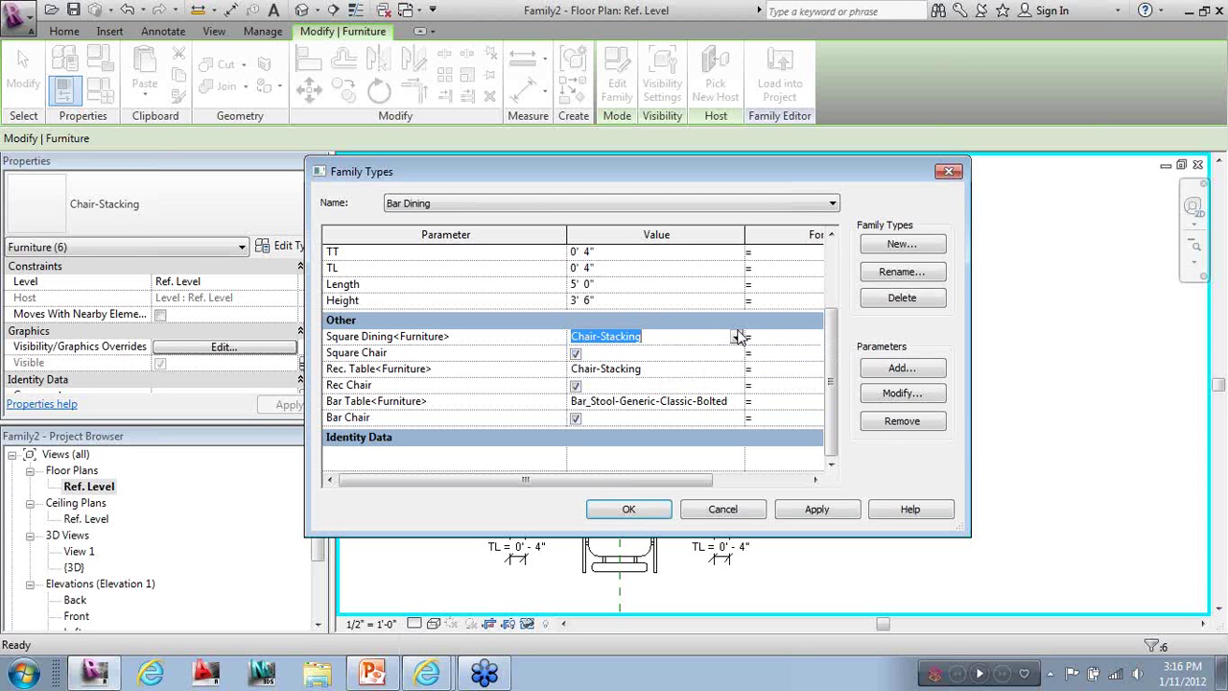
left_click(736, 401)
left_click(736, 404)
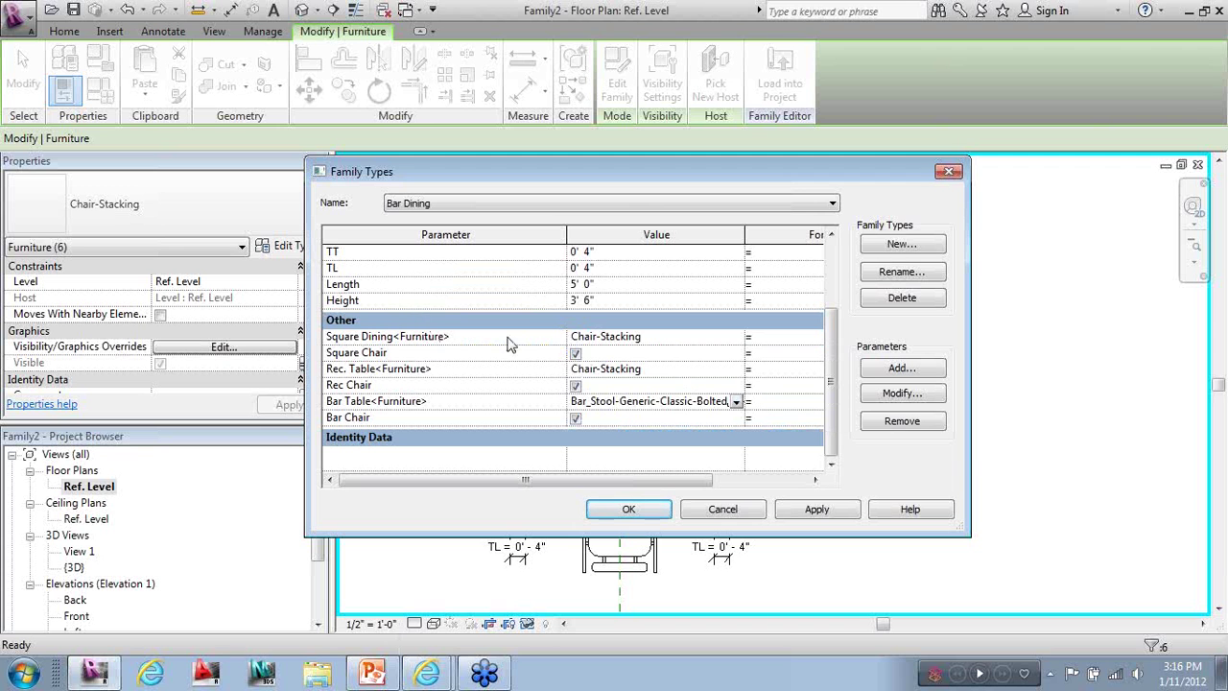
Remove the Square Dining, Rec. Table and Bar Table parameters
left_click(544, 340)
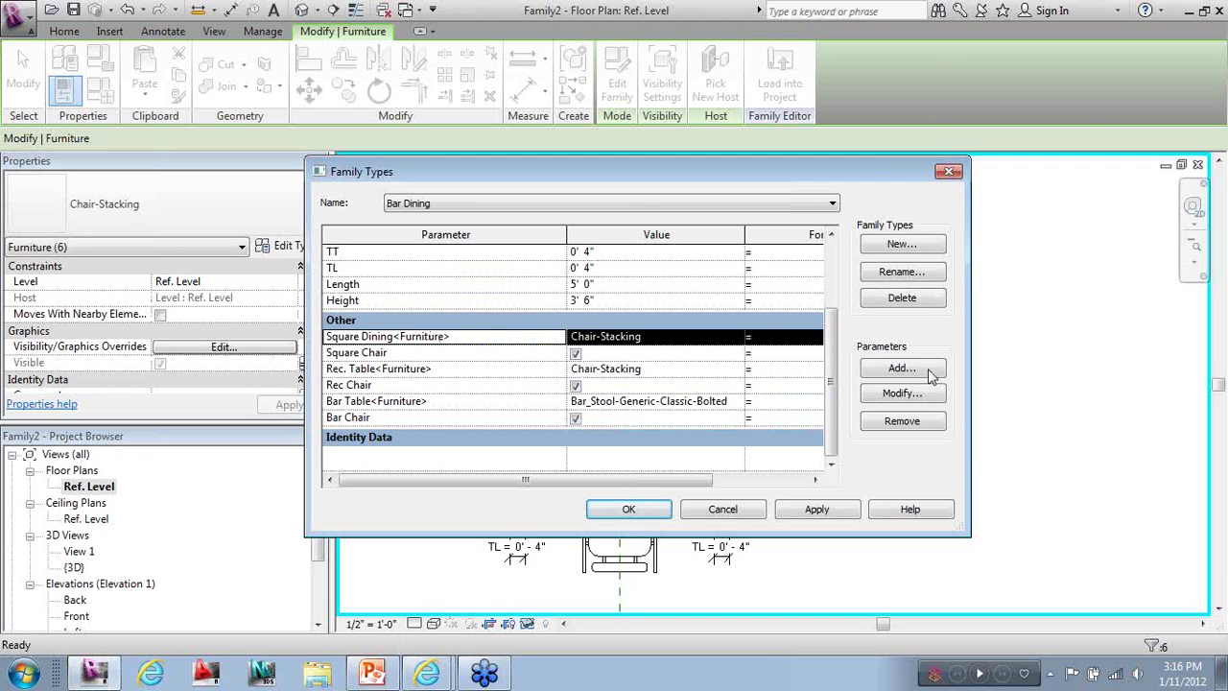
left_click(913, 420)
left_click(669, 372)
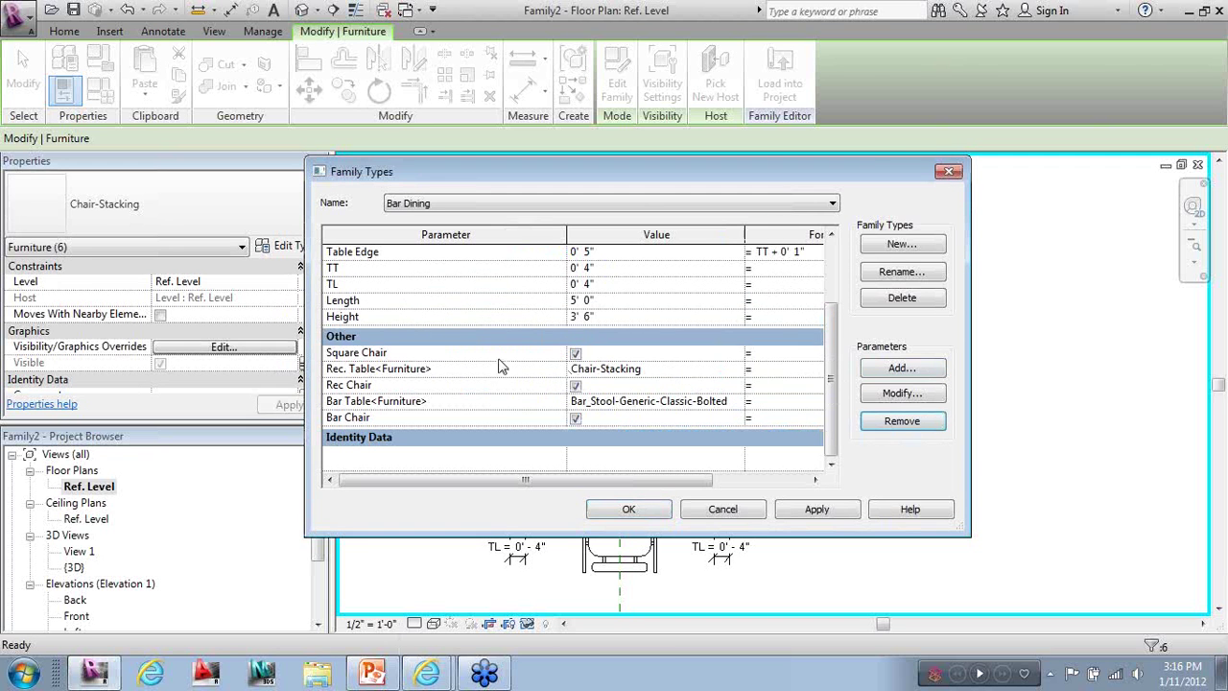
left_click(494, 354)
left_click(491, 369)
left_click(913, 425)
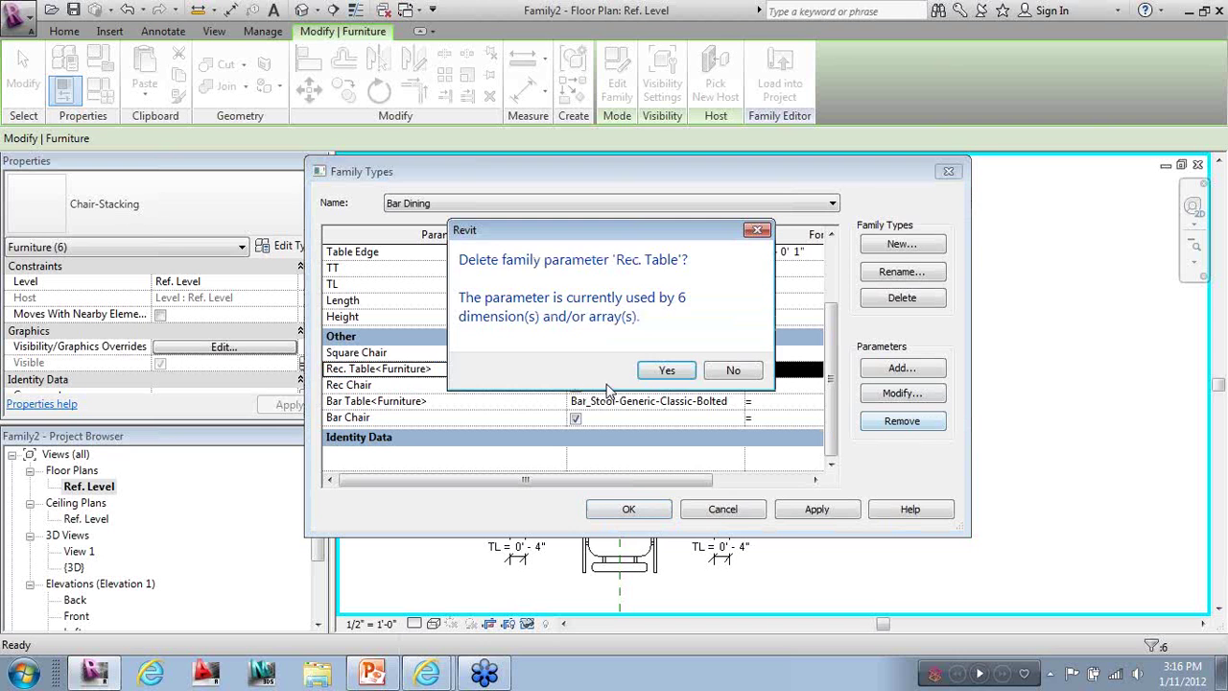
left_click(669, 371)
left_click(545, 403)
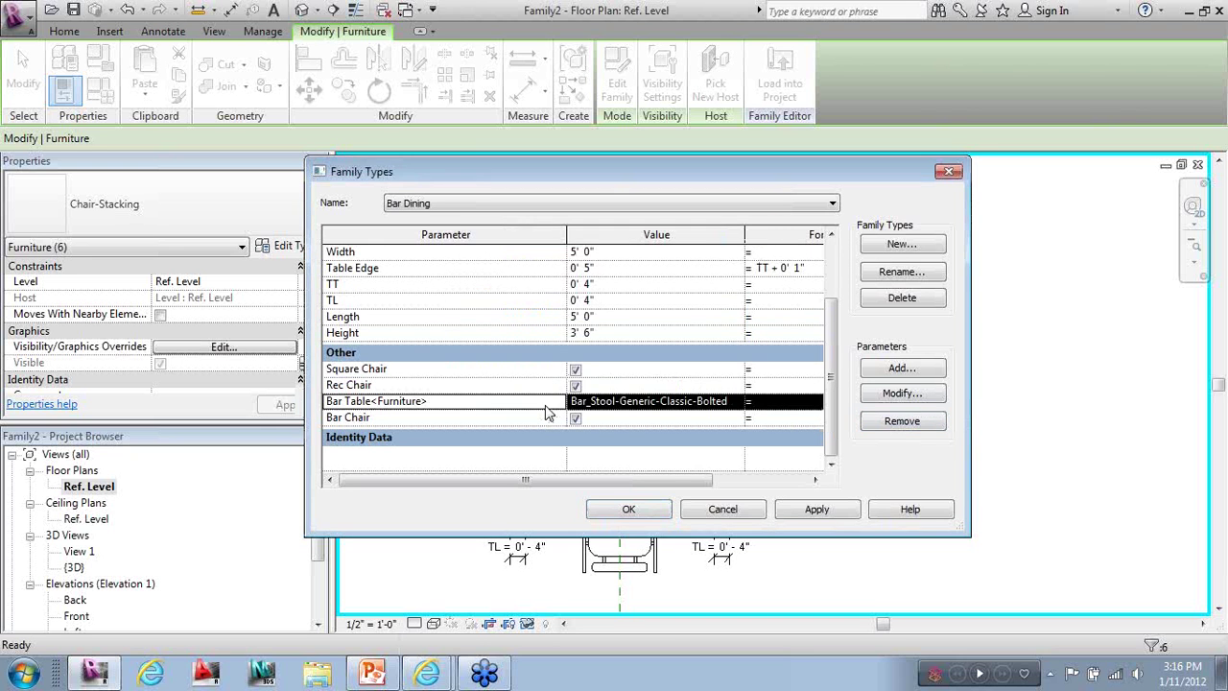
left_click(902, 420)
left_click(693, 374)
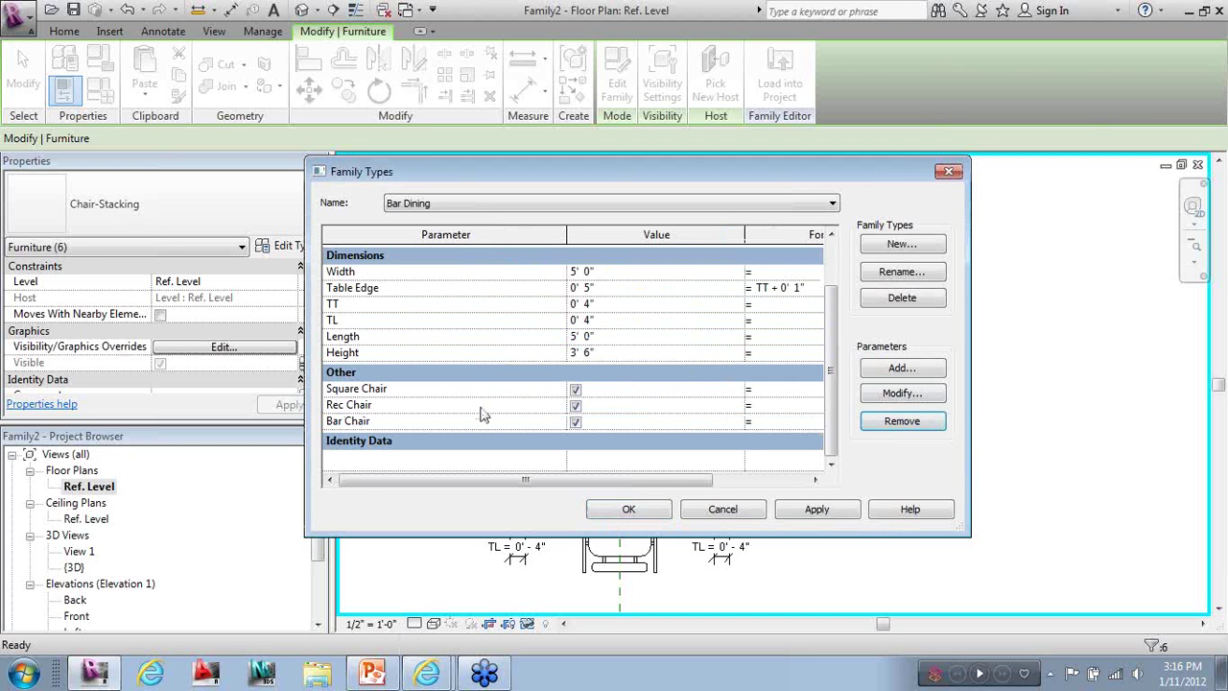
Leave only Bar Chair on for Bar Dining, Rec Chair for Rec. Dining, Square Chair for Square Dining
left_click(576, 406)
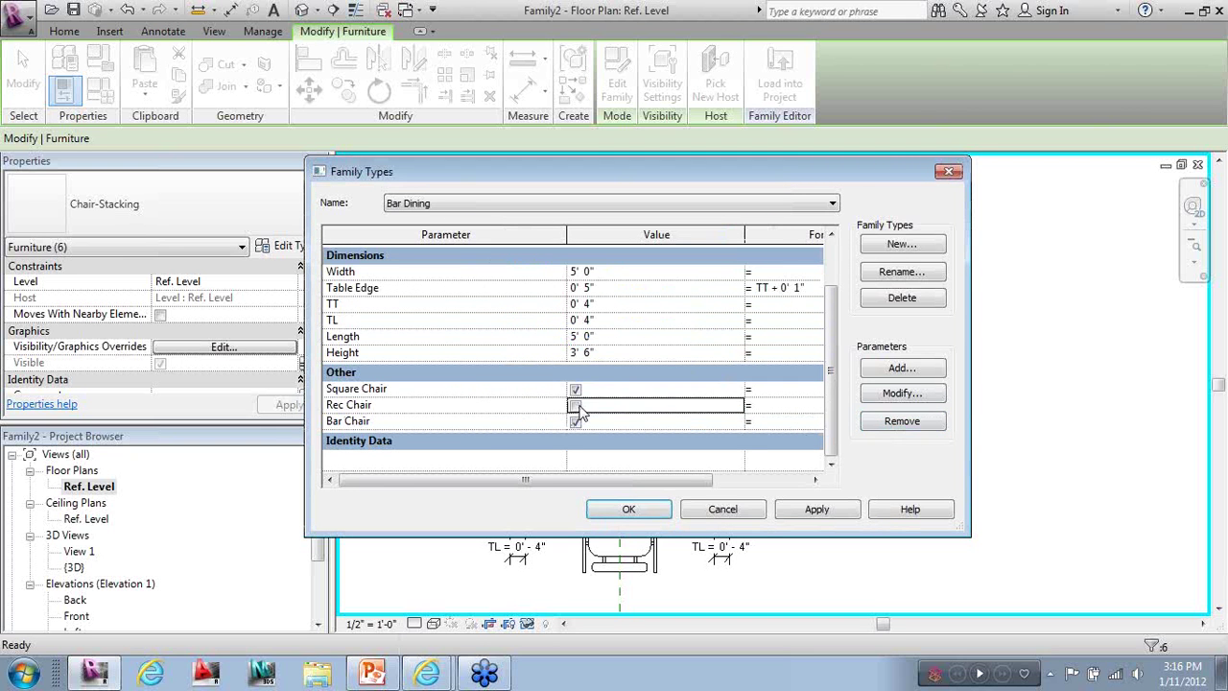
left_click(576, 390)
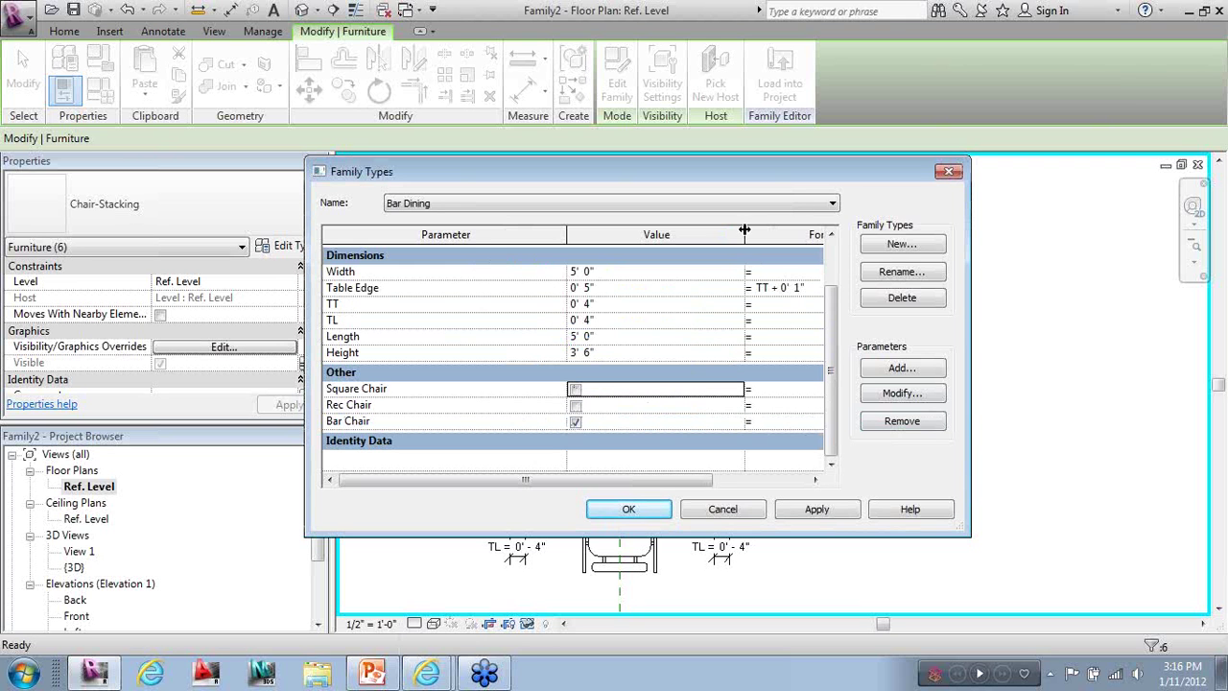
left_click(802, 203)
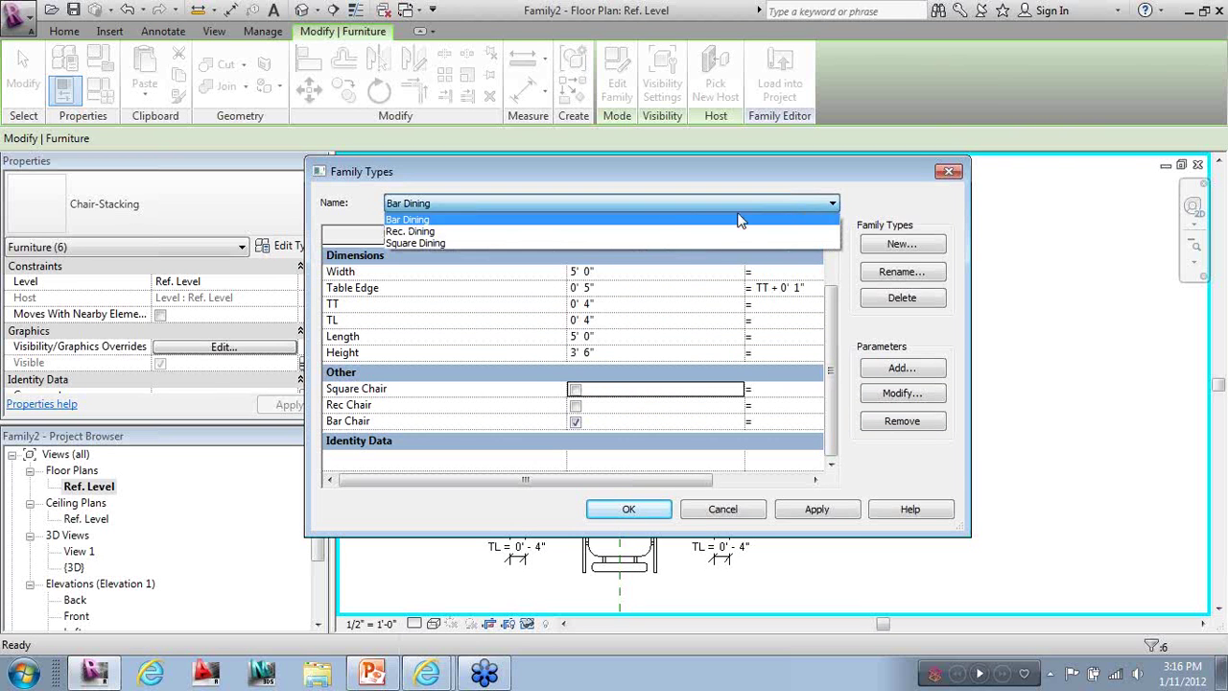
left_click(626, 233)
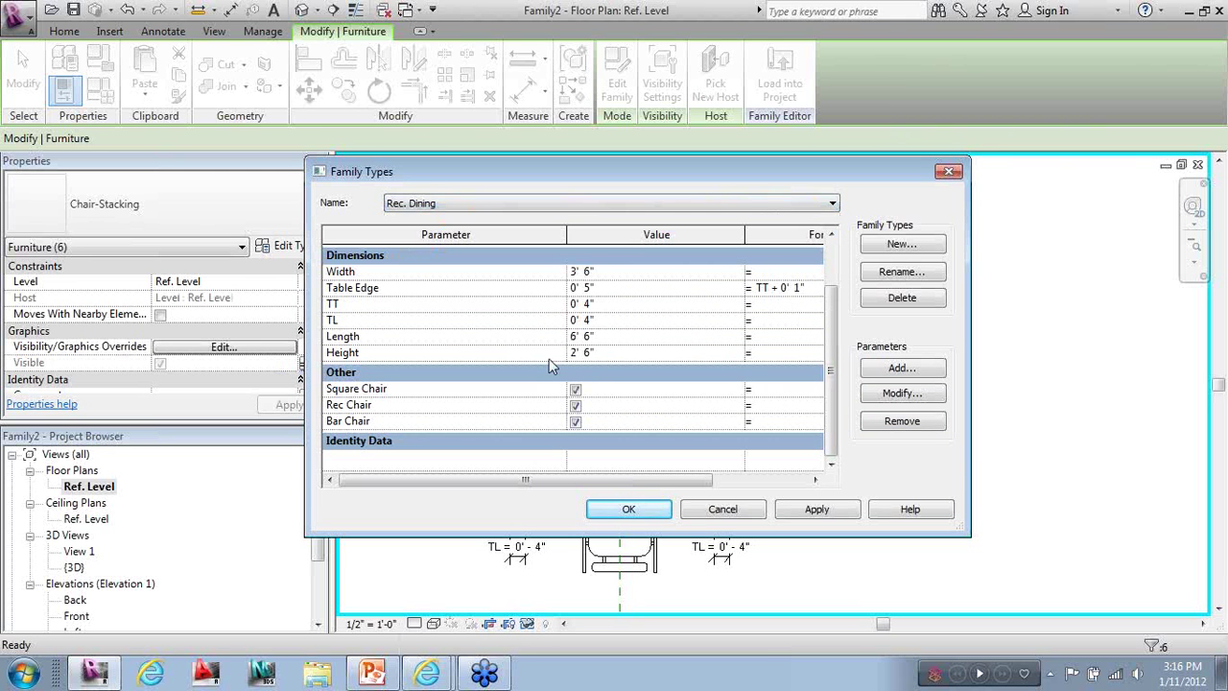
left_click(576, 389)
left_click(576, 423)
left_click(675, 203)
left_click(496, 241)
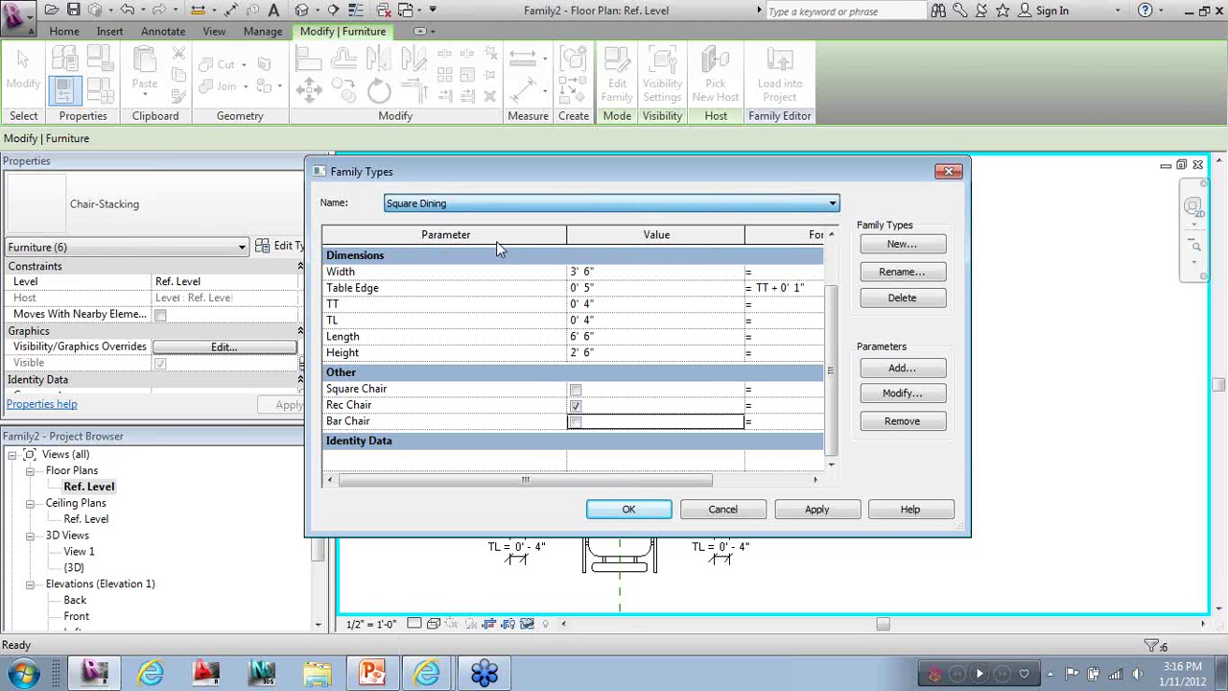
left_click(576, 406)
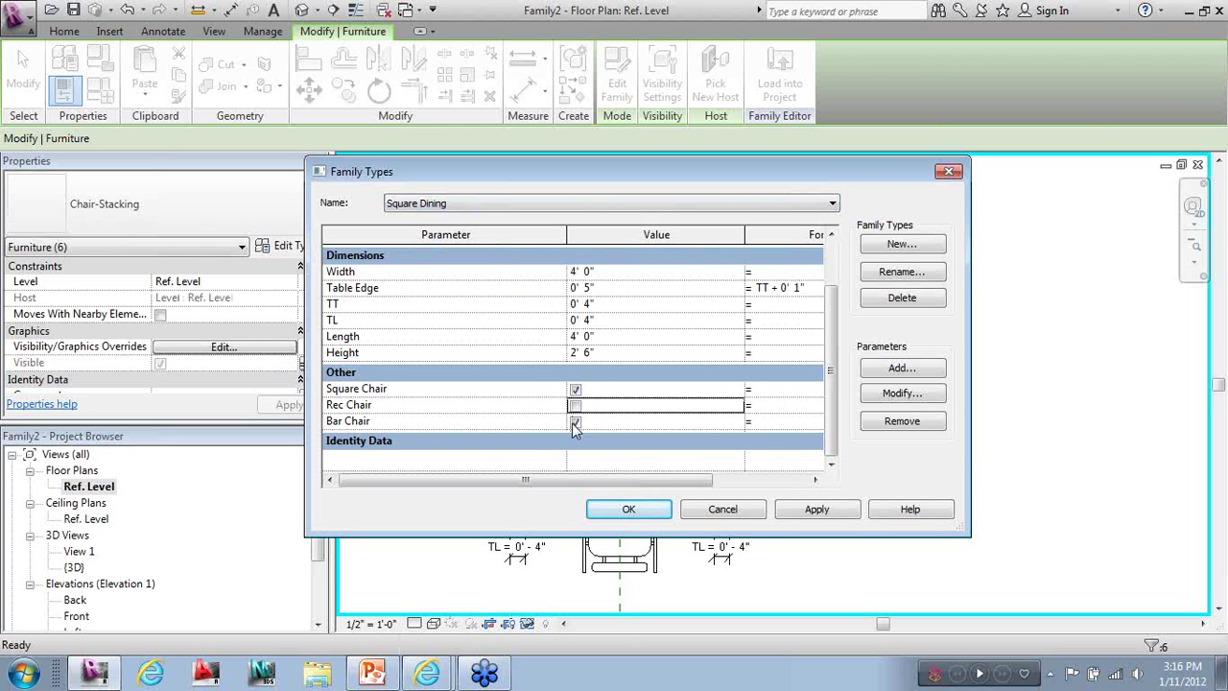
left_click(576, 422)
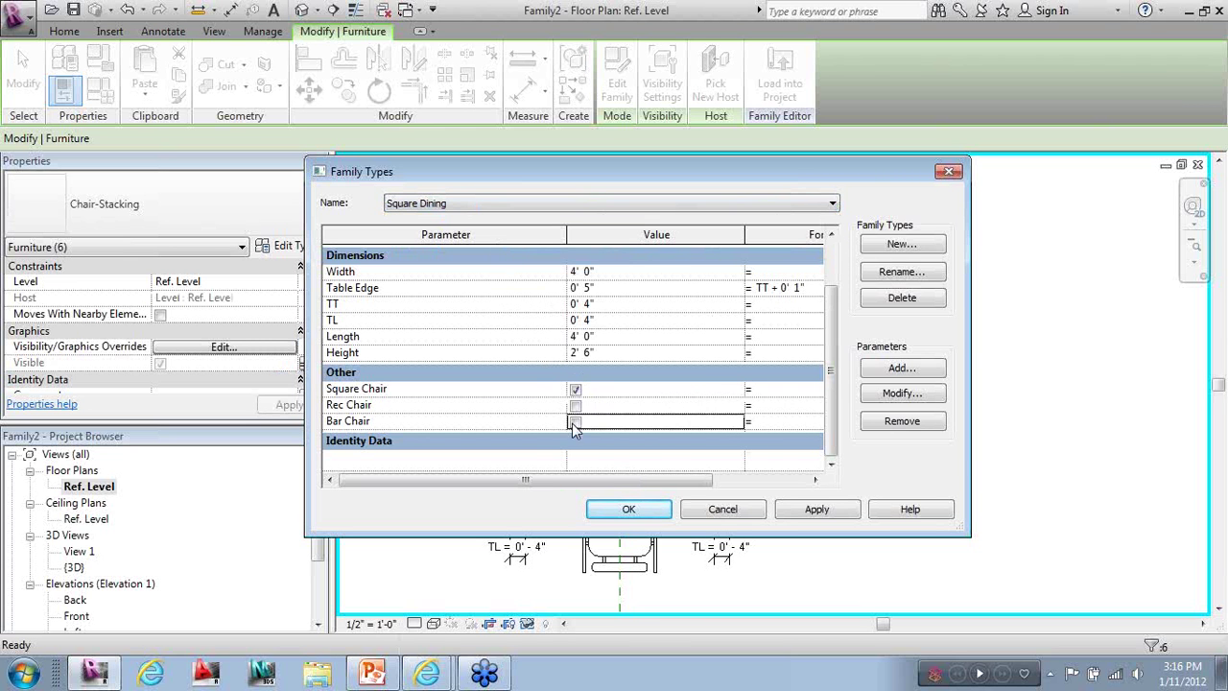
left_click(626, 509)
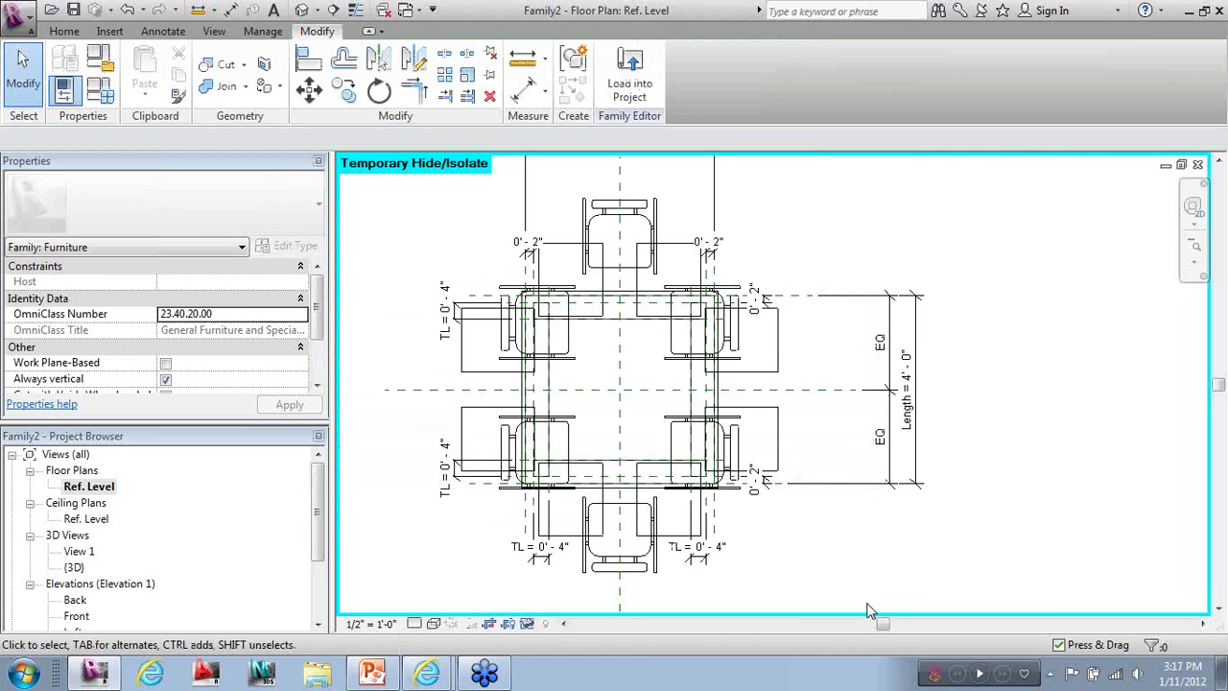
Save the family to the Desktop as 'Sterling Table'
left_click(17, 15)
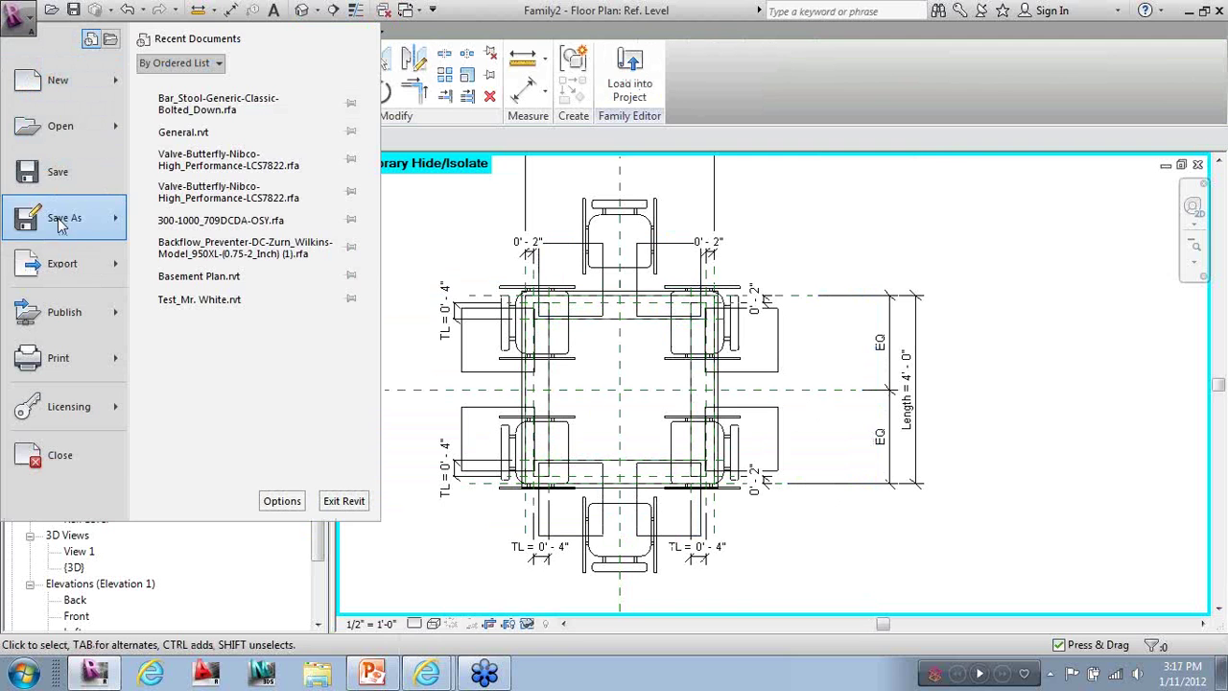
mouse_move(59, 222)
left_click(192, 161)
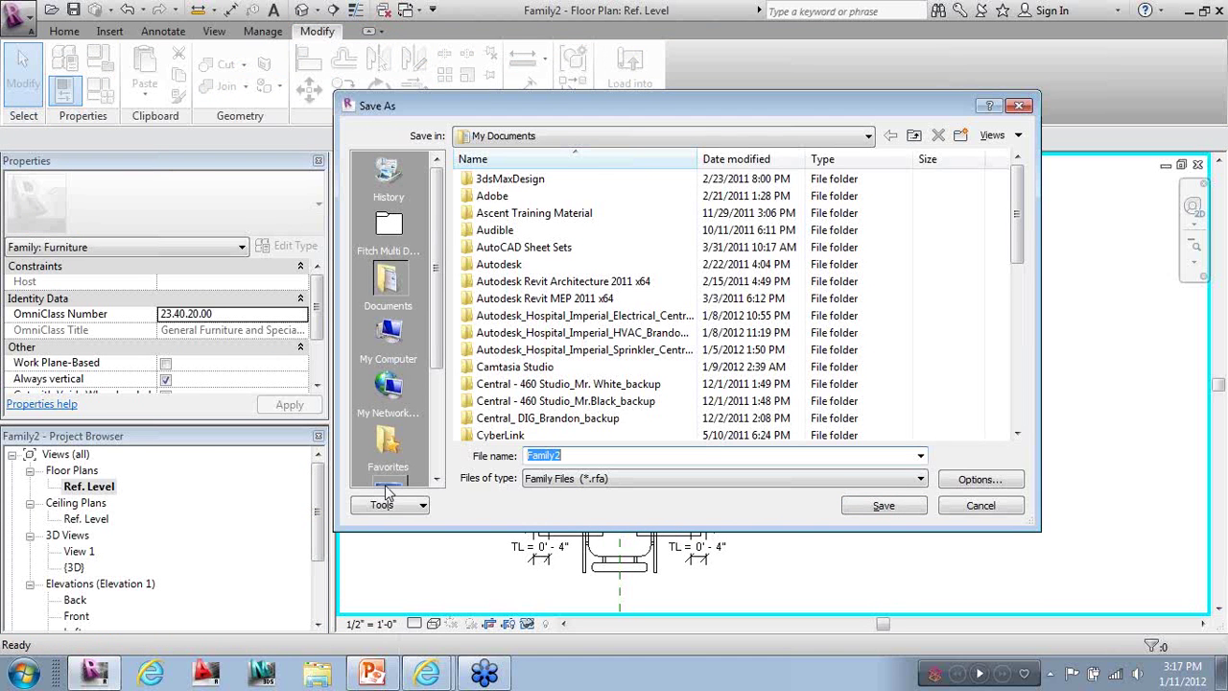
left_click(388, 484)
double_click(570, 457)
type("Sterling")
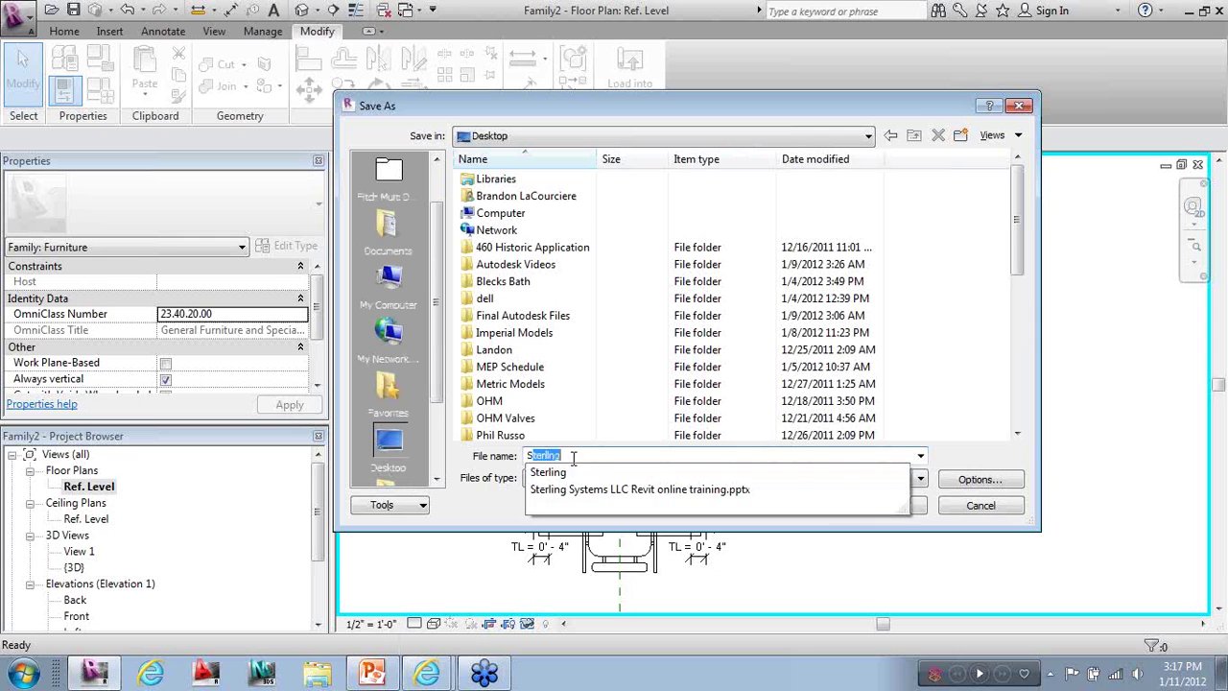
type(" Tabl")
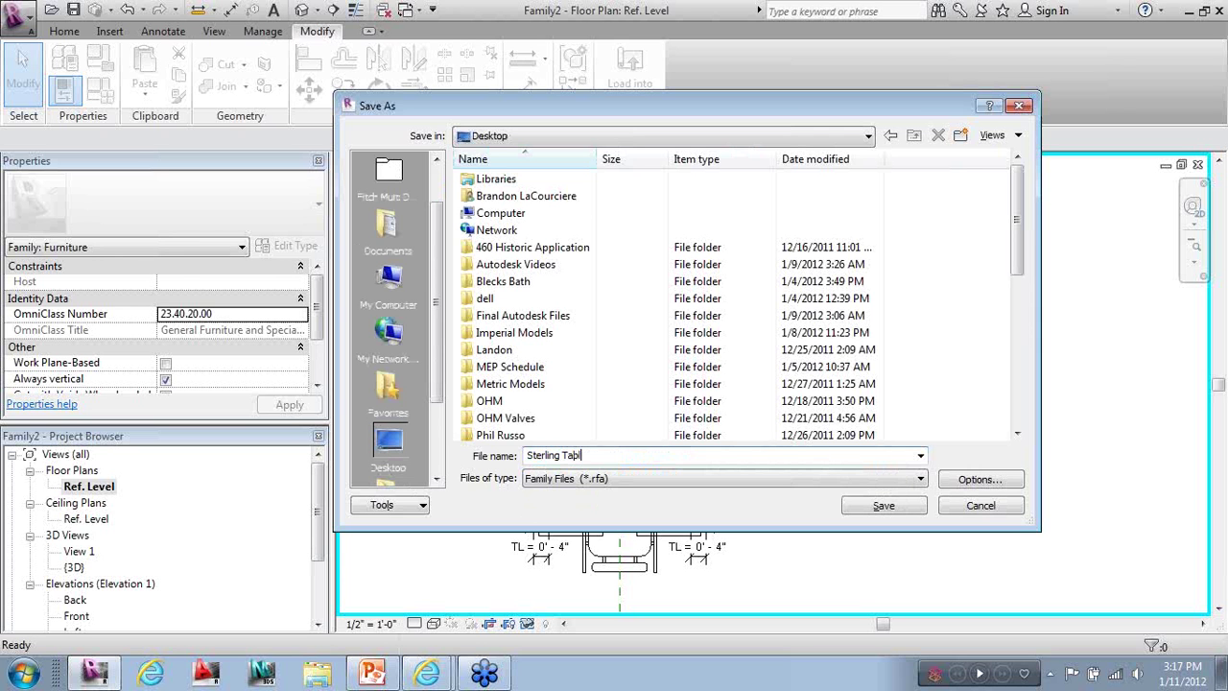
type("e")
left_click(895, 508)
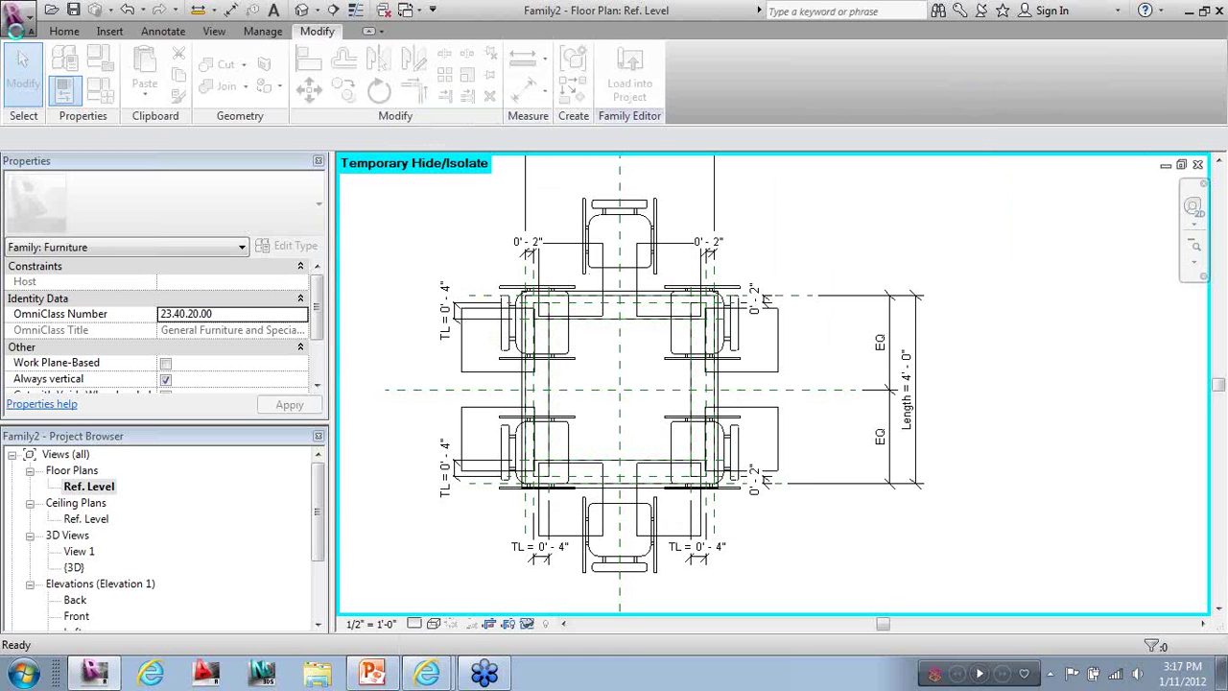
left_click(18, 29)
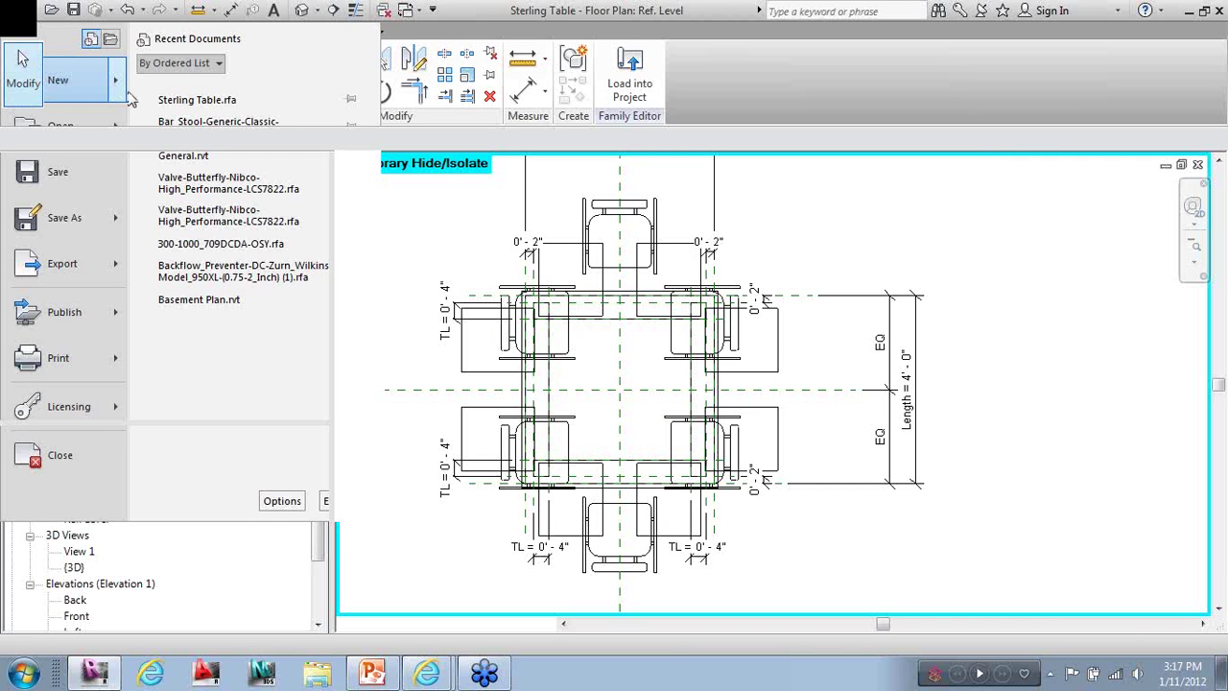
left_click(269, 672)
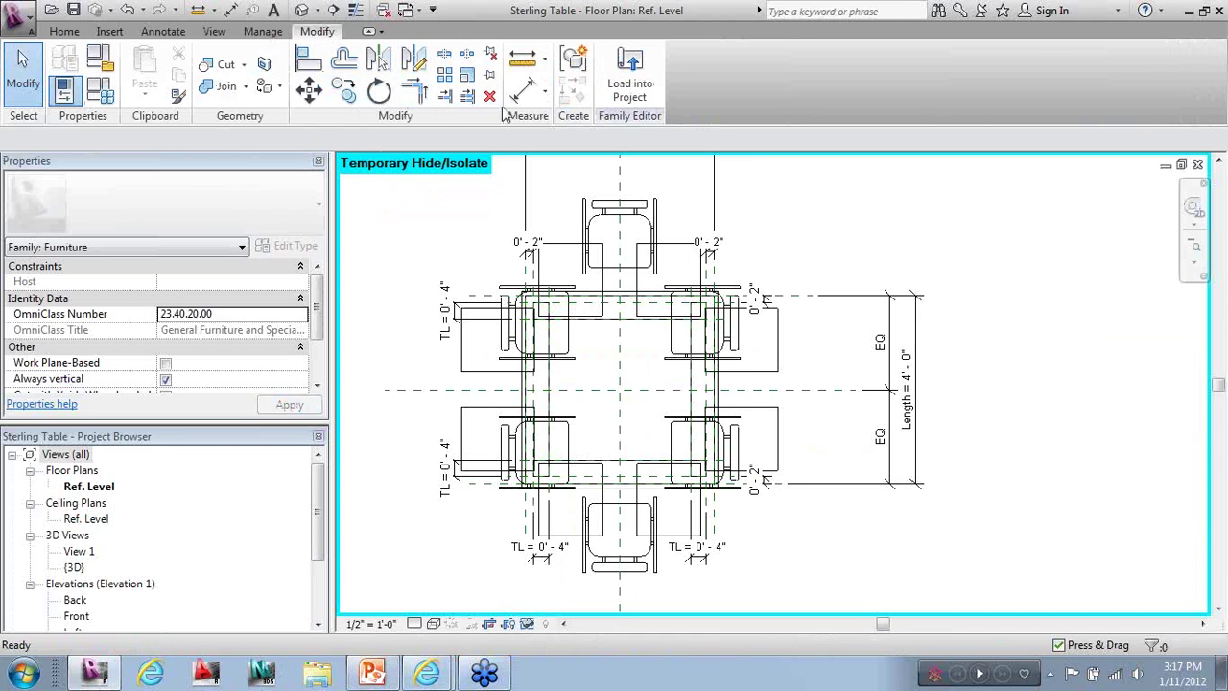
Load the Sterling Table family into Project1 and place one table in the plan
left_click(630, 87)
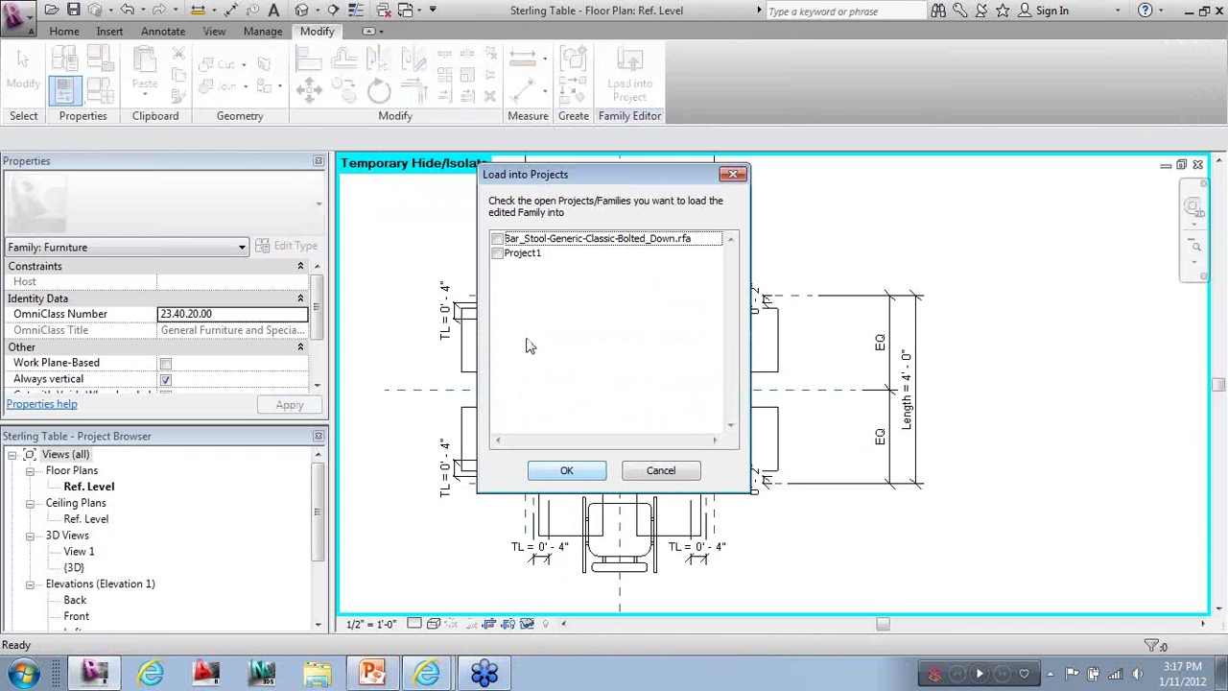
left_click(497, 253)
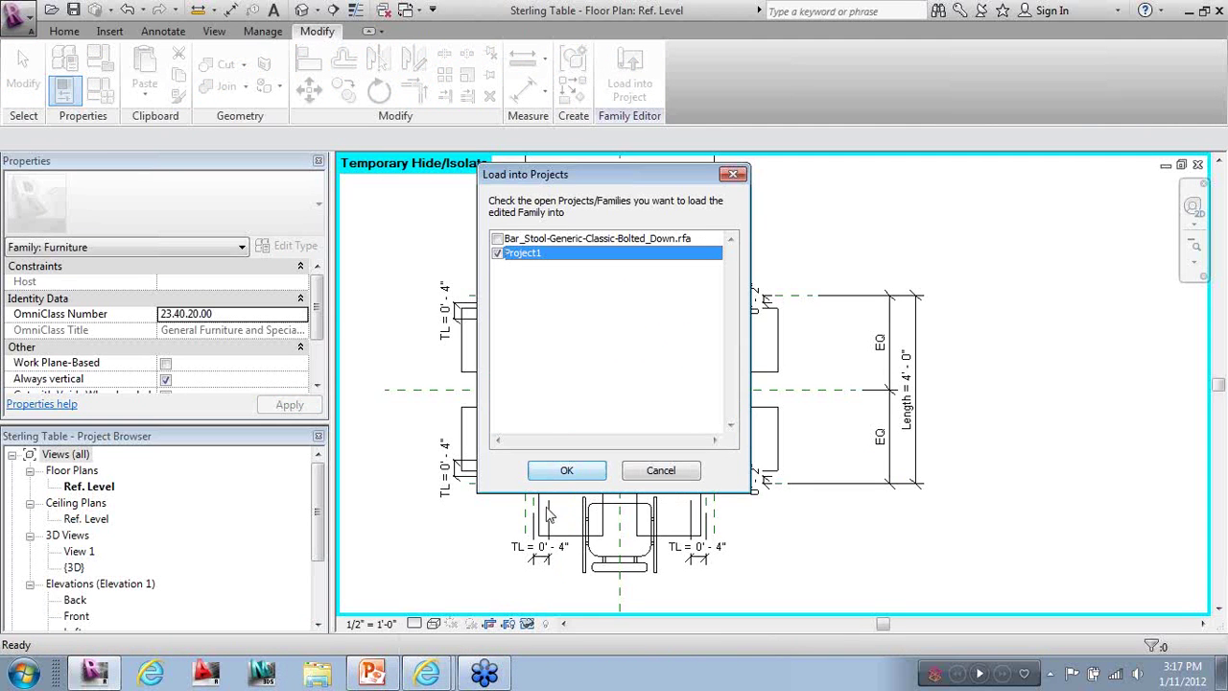
left_click(559, 474)
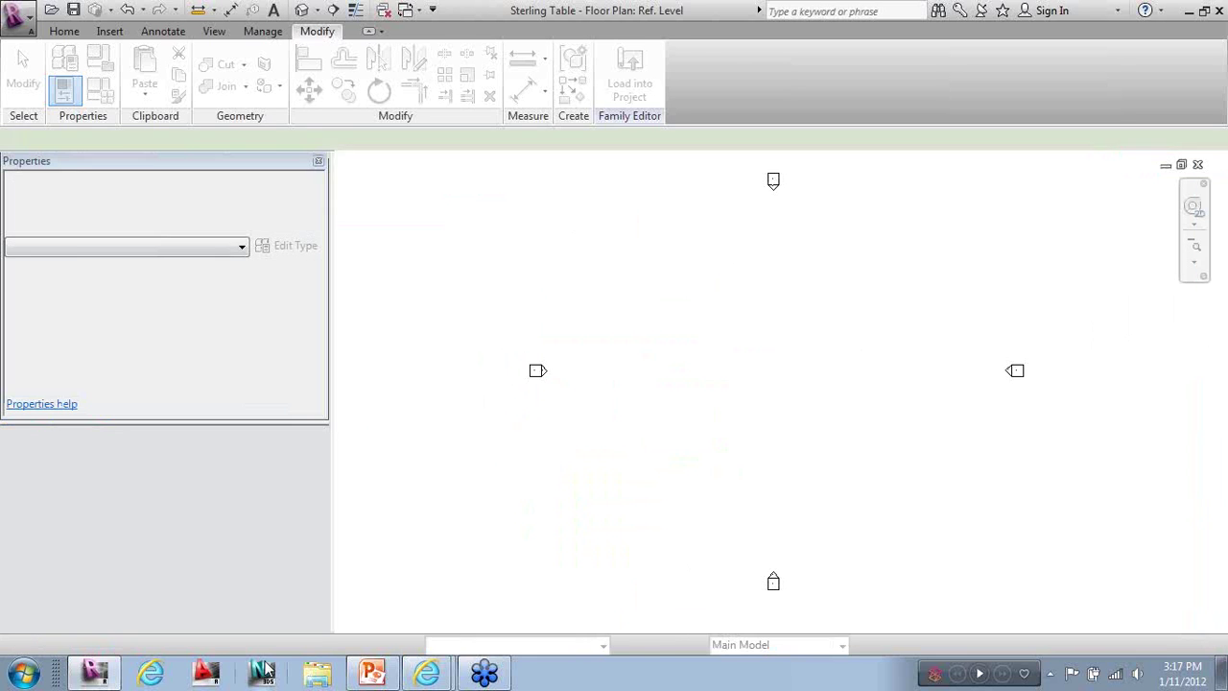
left_click(729, 363)
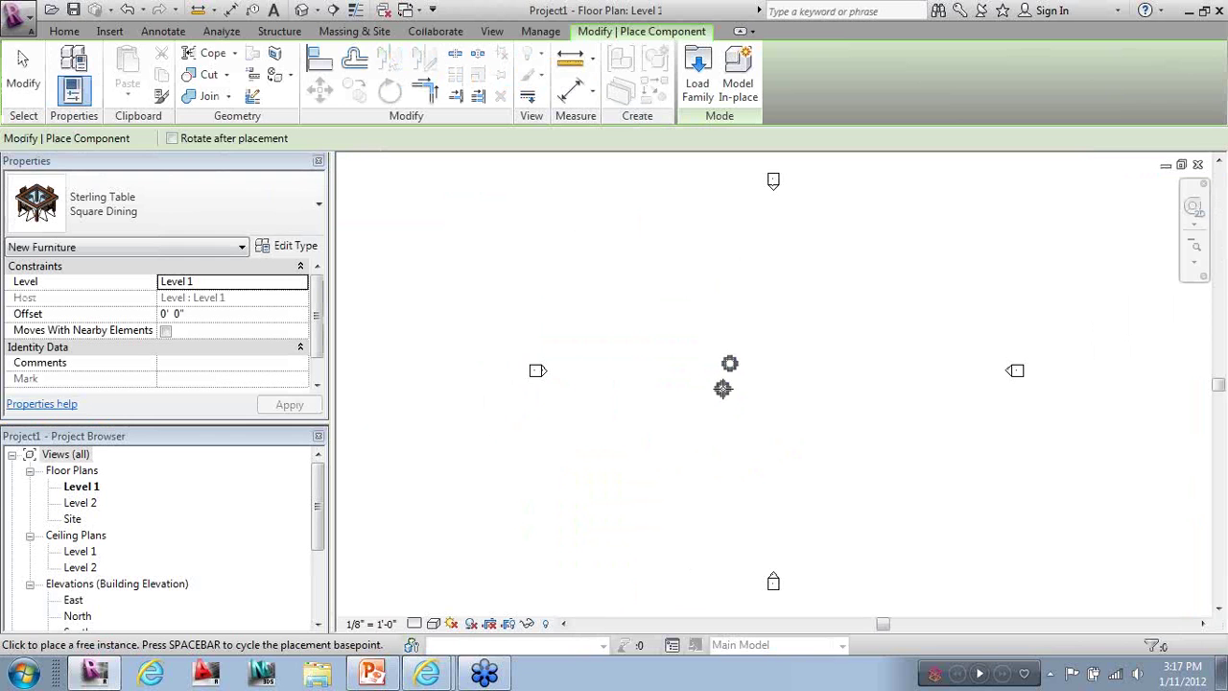
key("Escape")
key("Escape")
Open a 3D view of the table and chairs with a shaded, coloured visual style
scroll(737, 343, "up", 2)
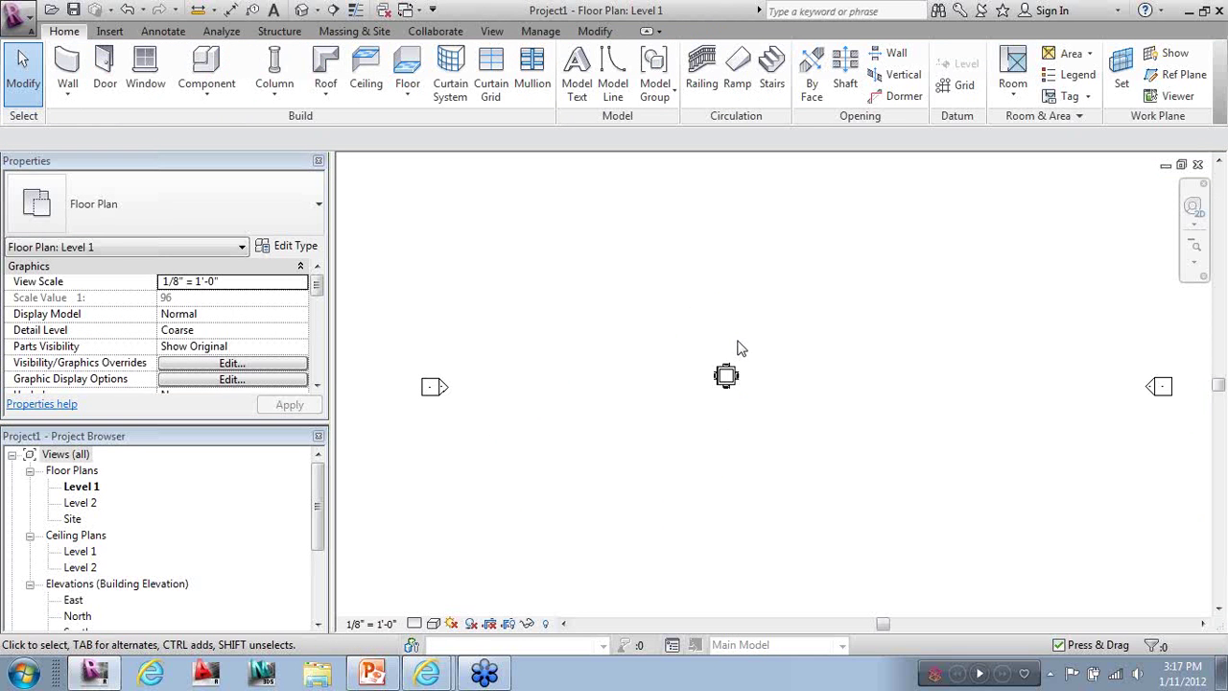
left_click(491, 31)
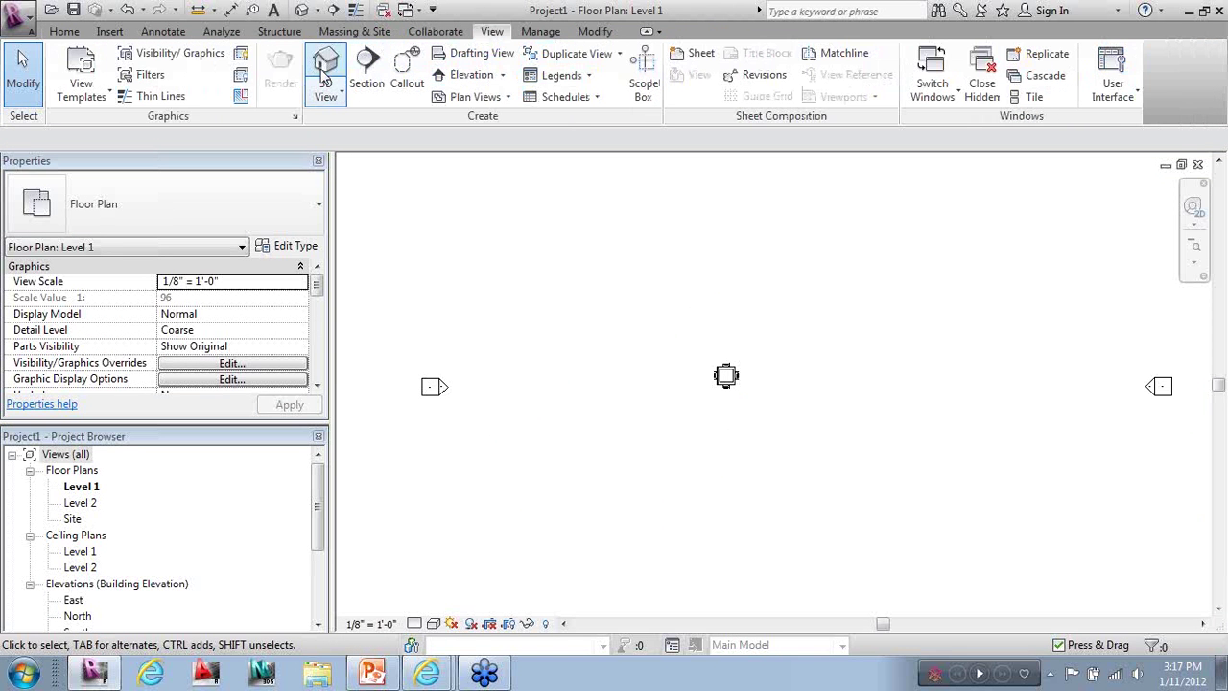
left_click(326, 65)
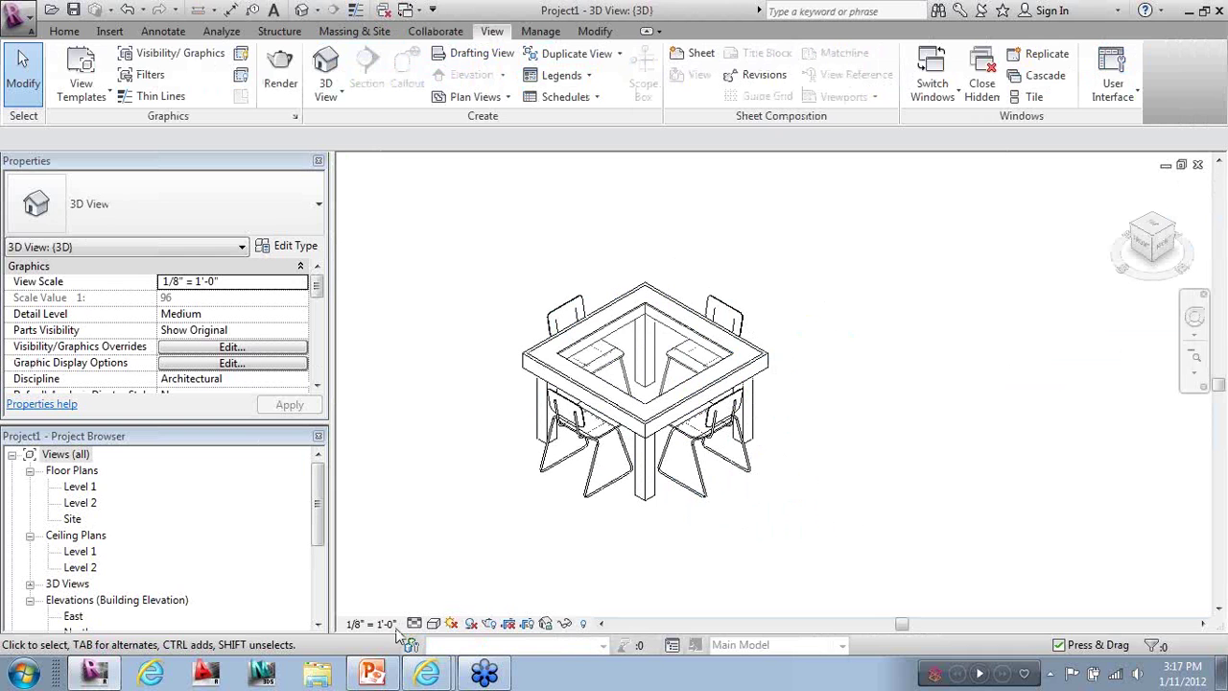
left_click(433, 624)
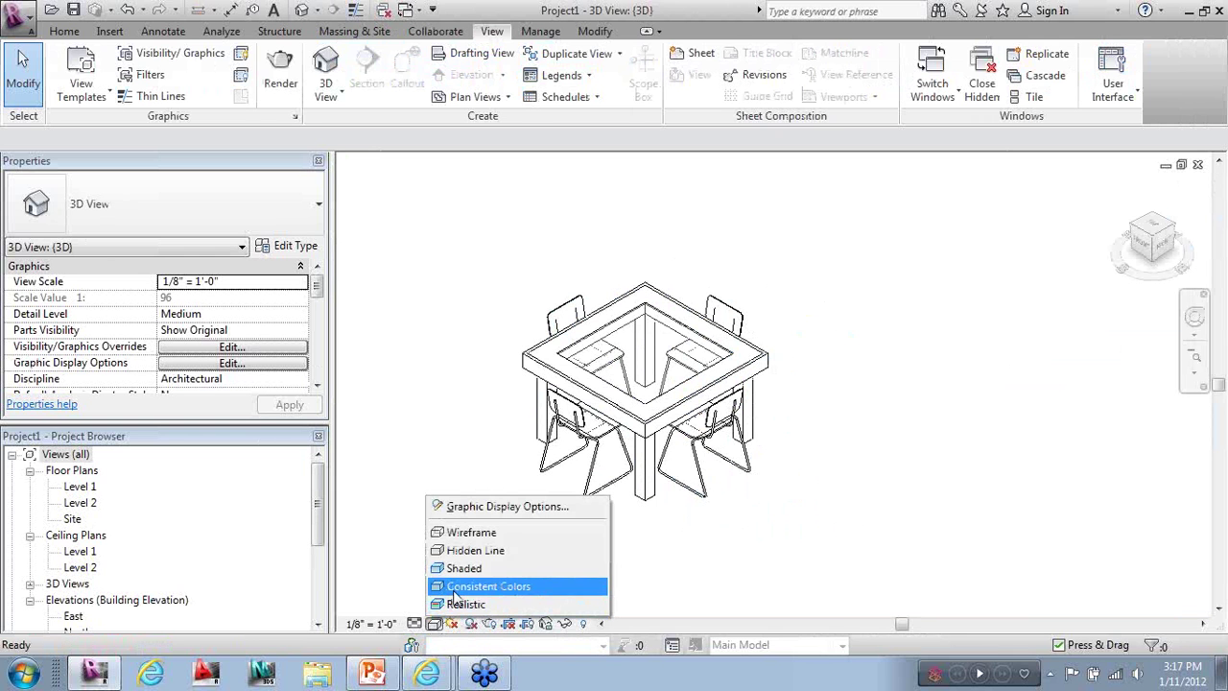
left_click(453, 568)
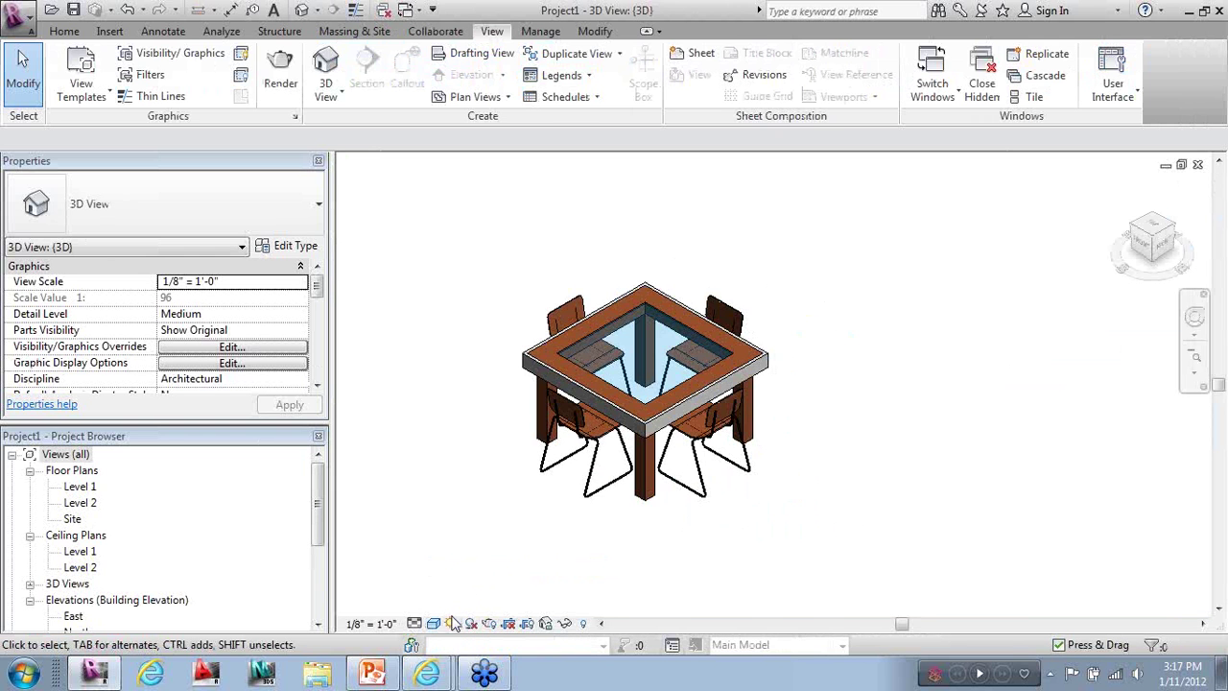
scroll(502, 279, "down", 1)
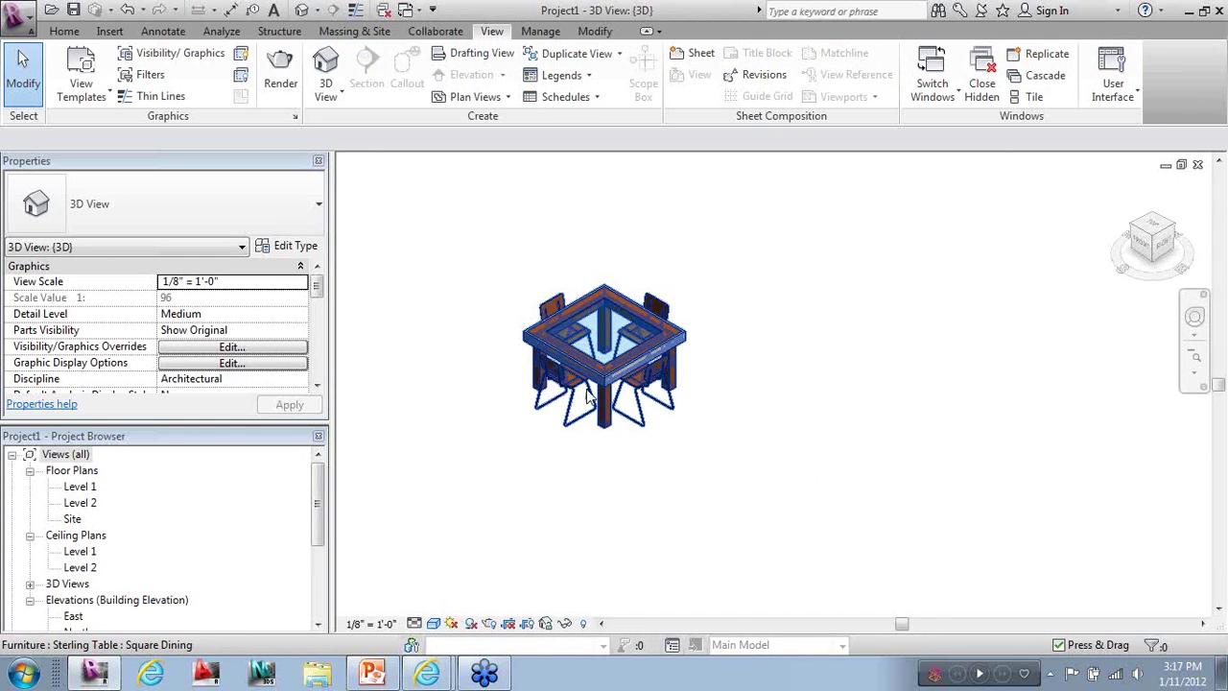
Copy the square Sterling Table up and to the right and make the copy the Rec. Dining type
left_click(610, 428)
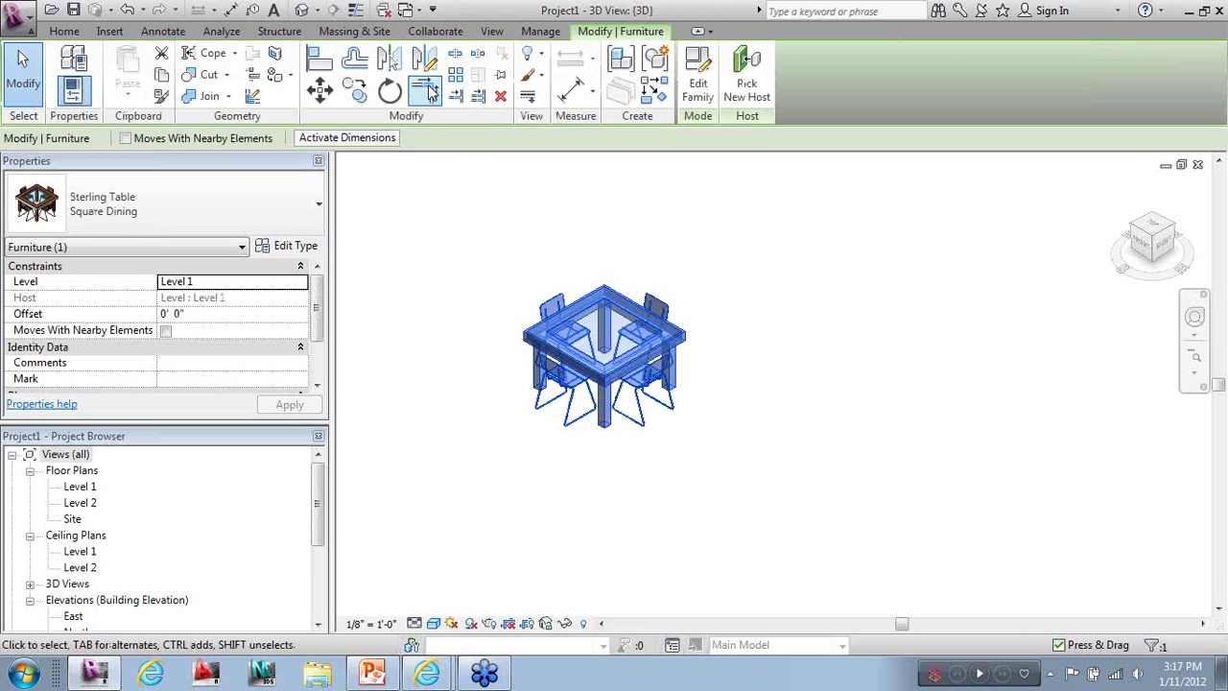
left_click(354, 89)
left_click(668, 491)
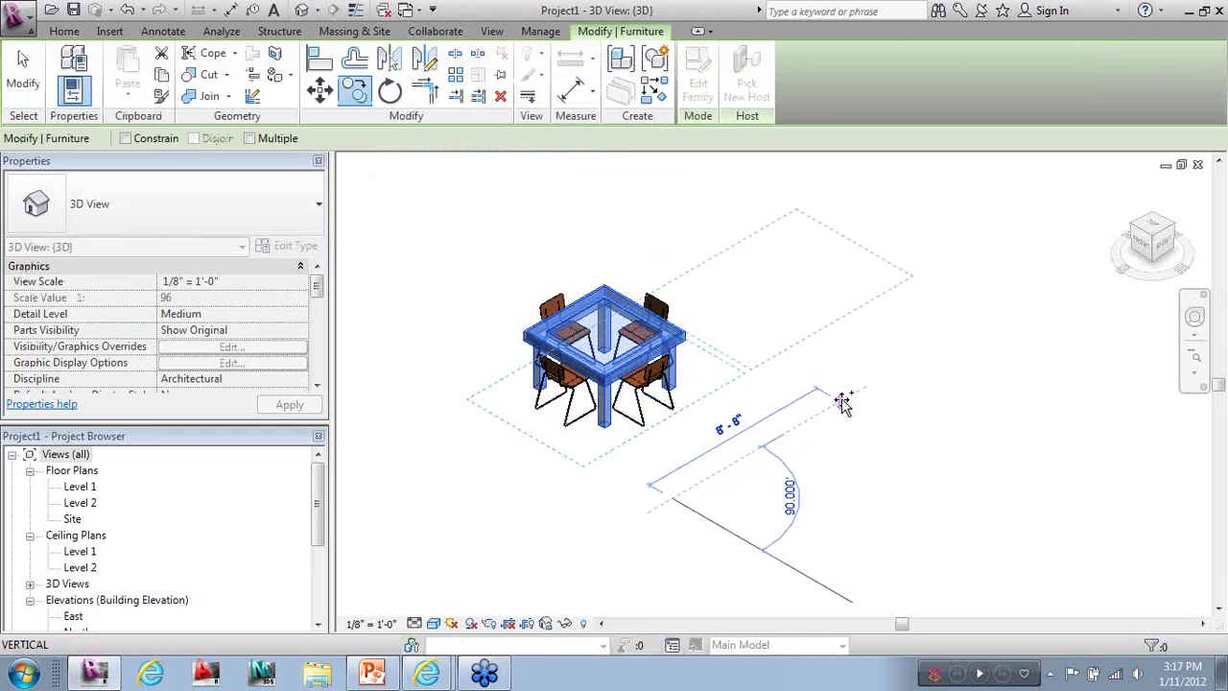
left_click(873, 382)
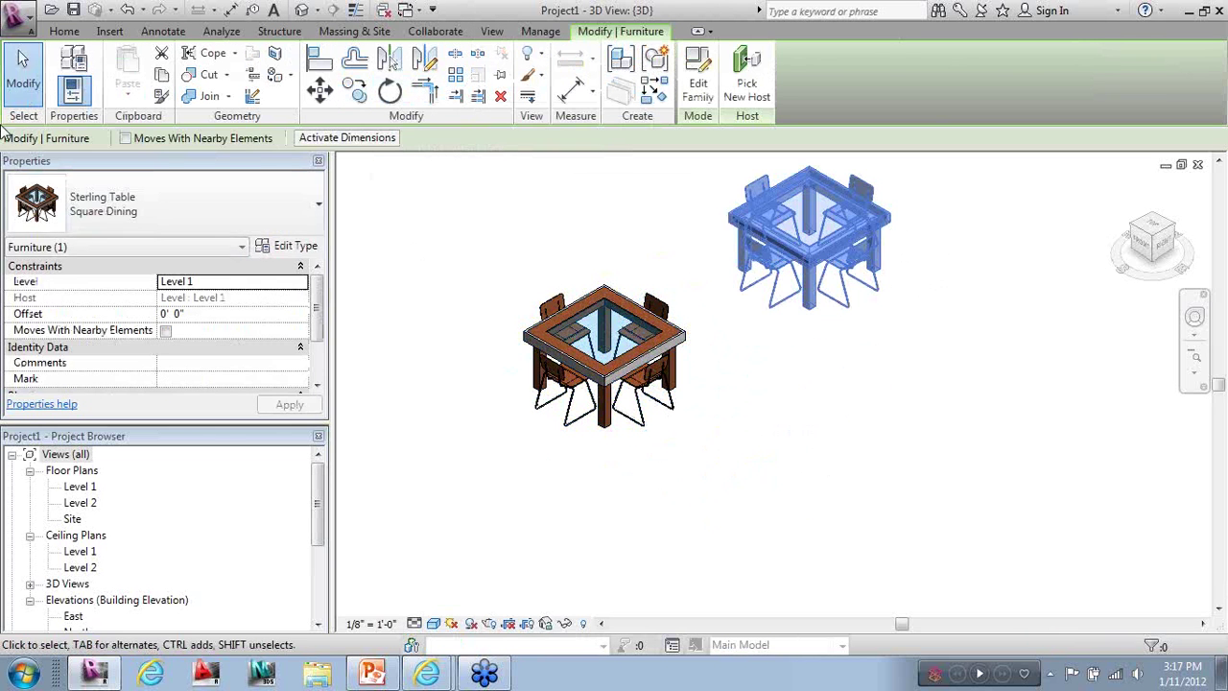
left_click(24, 72)
left_click(763, 288)
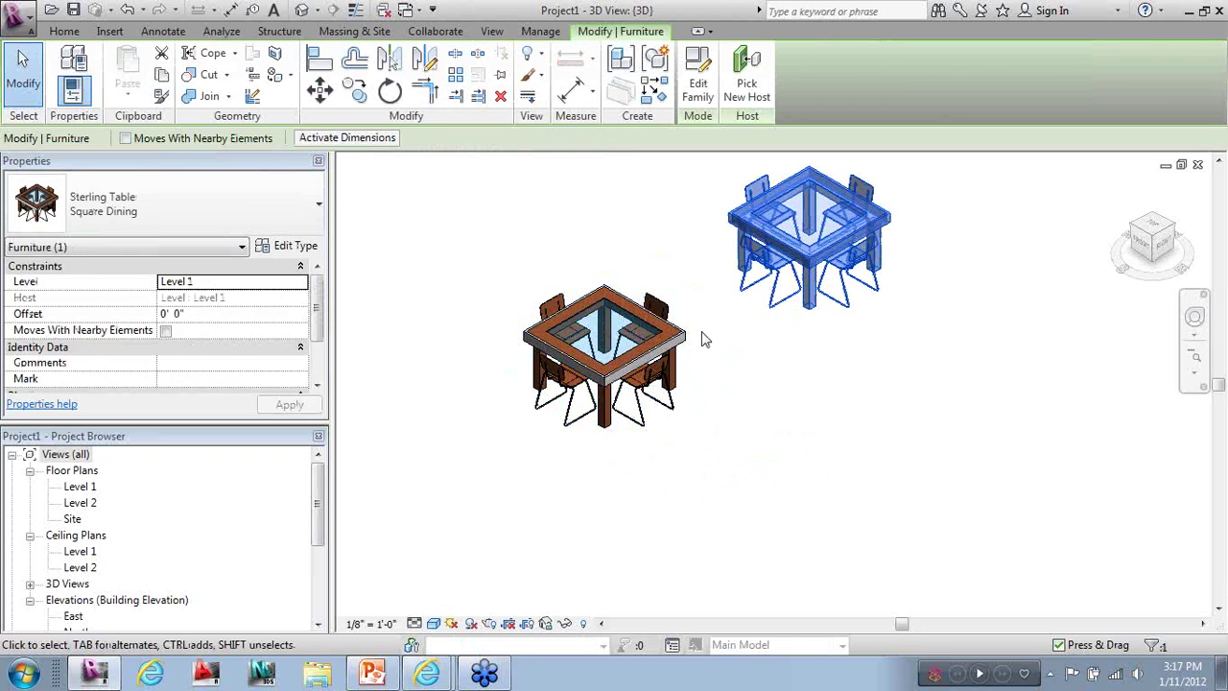
left_click(282, 214)
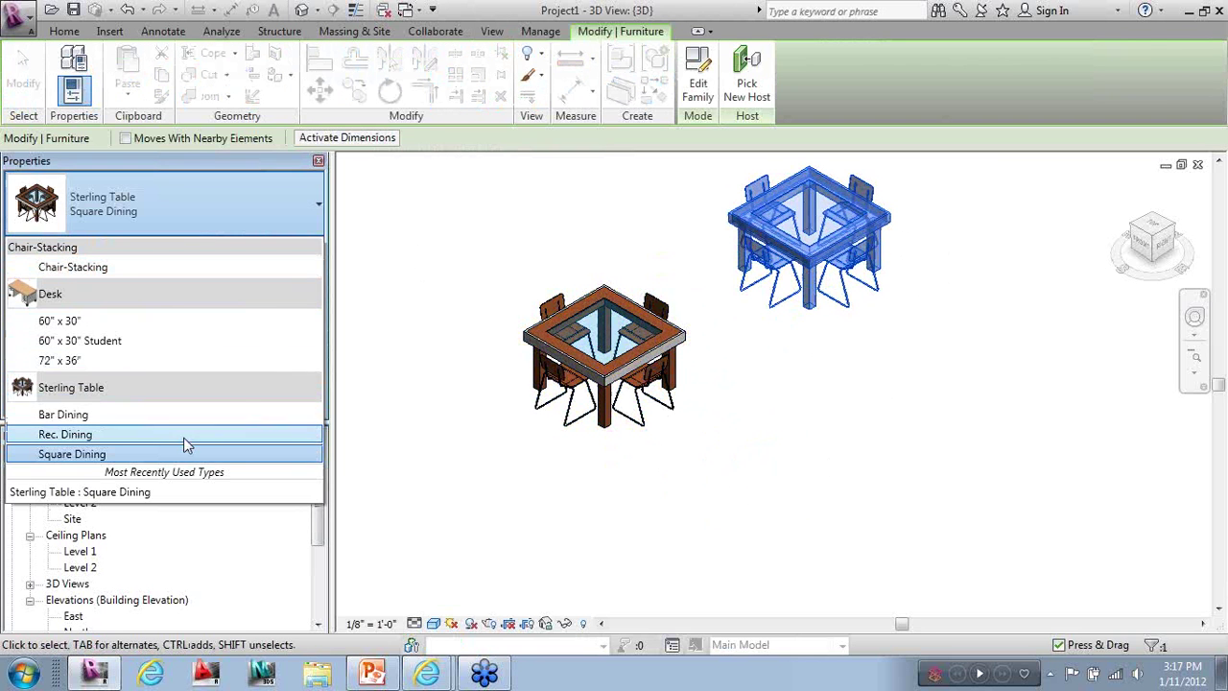
left_click(158, 435)
Place another copy of the rectangular table at the upper right
left_click(570, 483)
middle_click_drag(571, 482, 397, 496)
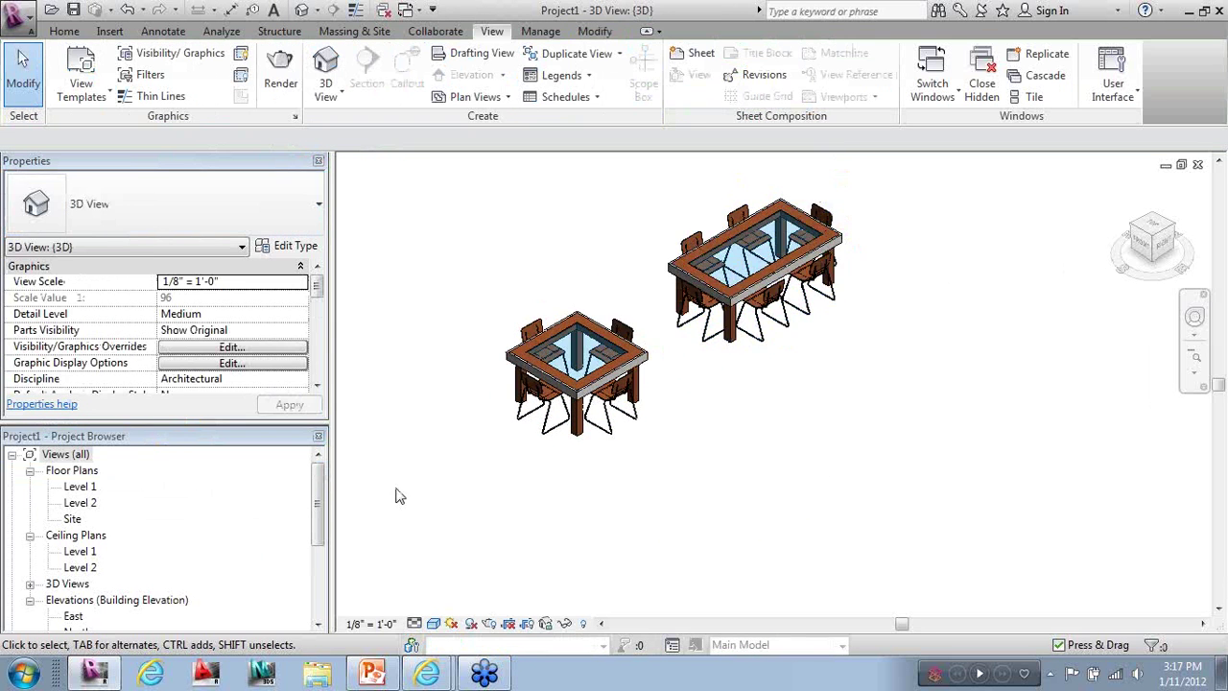
scroll(398, 496, "down", 1)
left_click(753, 315)
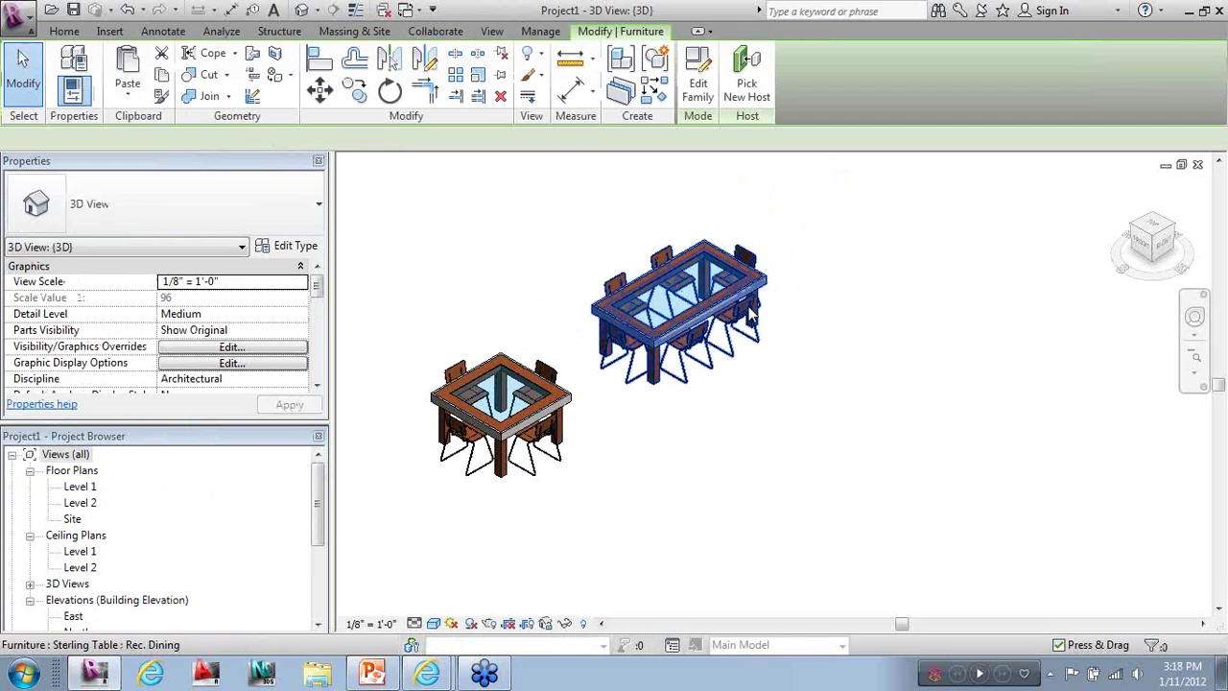
left_click(354, 93)
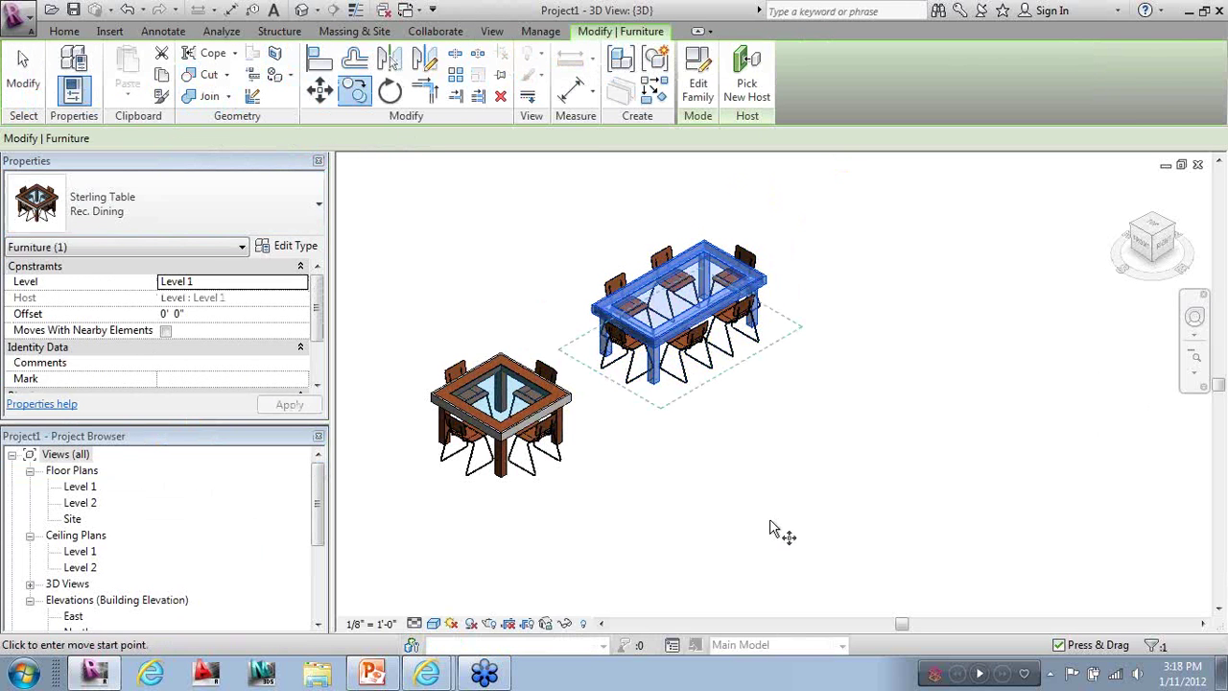
left_click(753, 501)
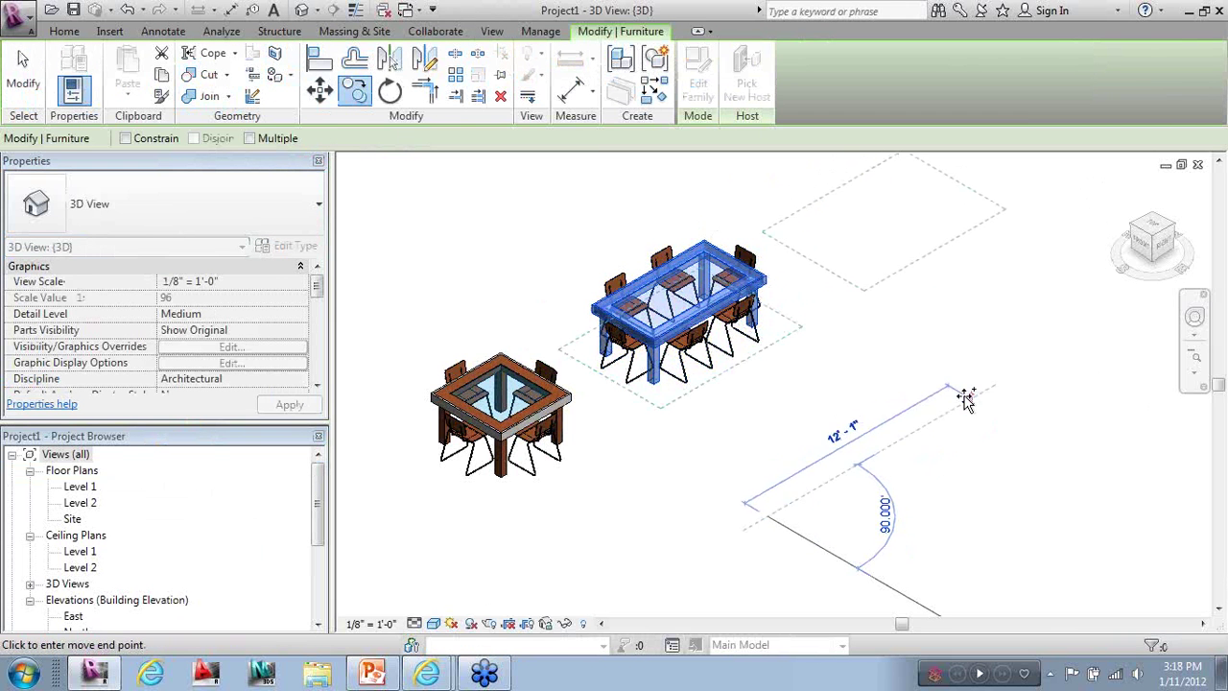
left_click(953, 410)
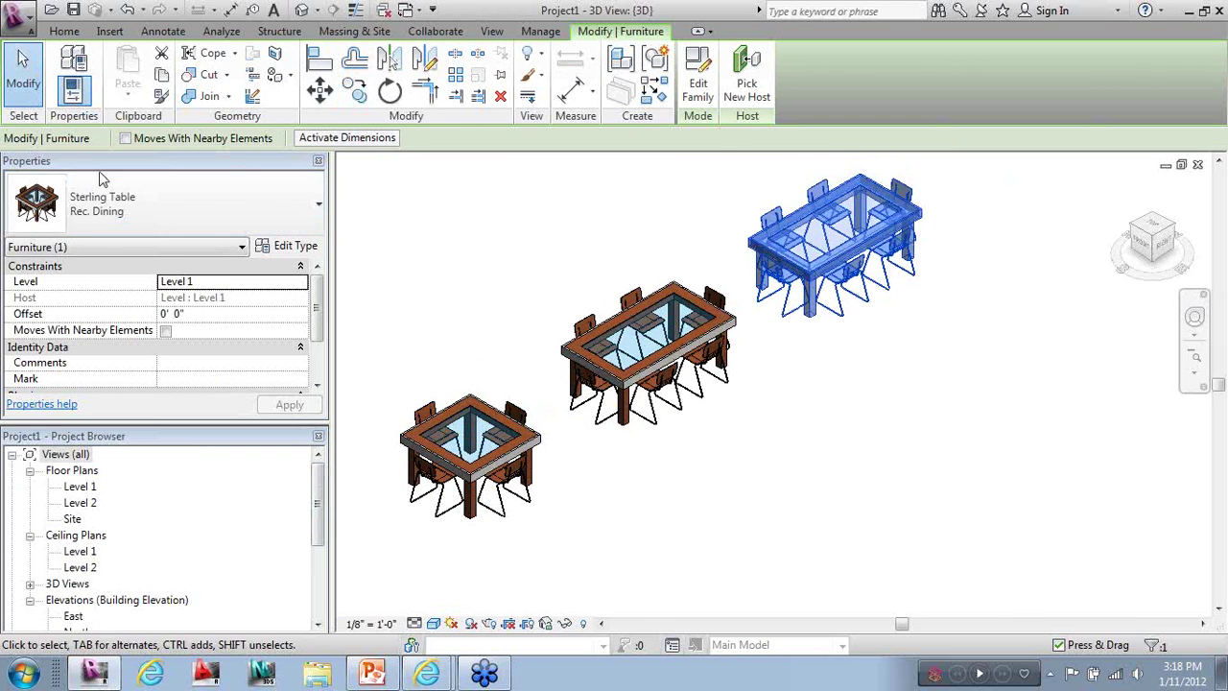
Change the new copy's type to Bar Dining
left_click(115, 216)
left_click(91, 452)
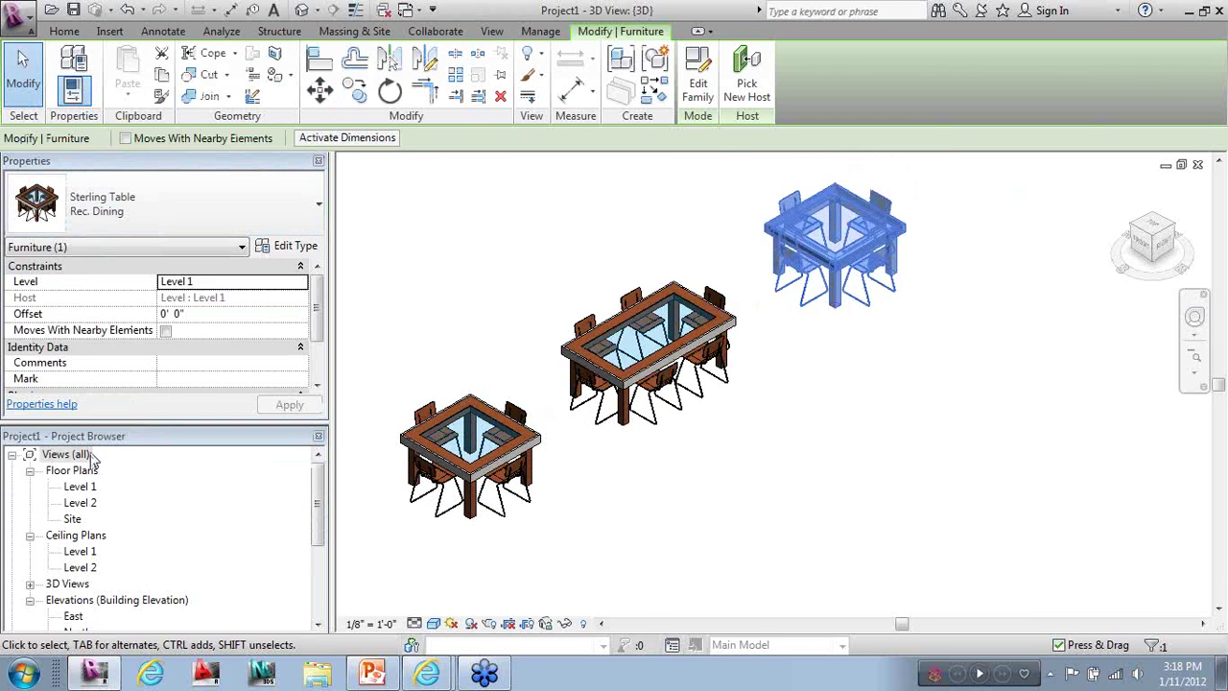
left_click(255, 215)
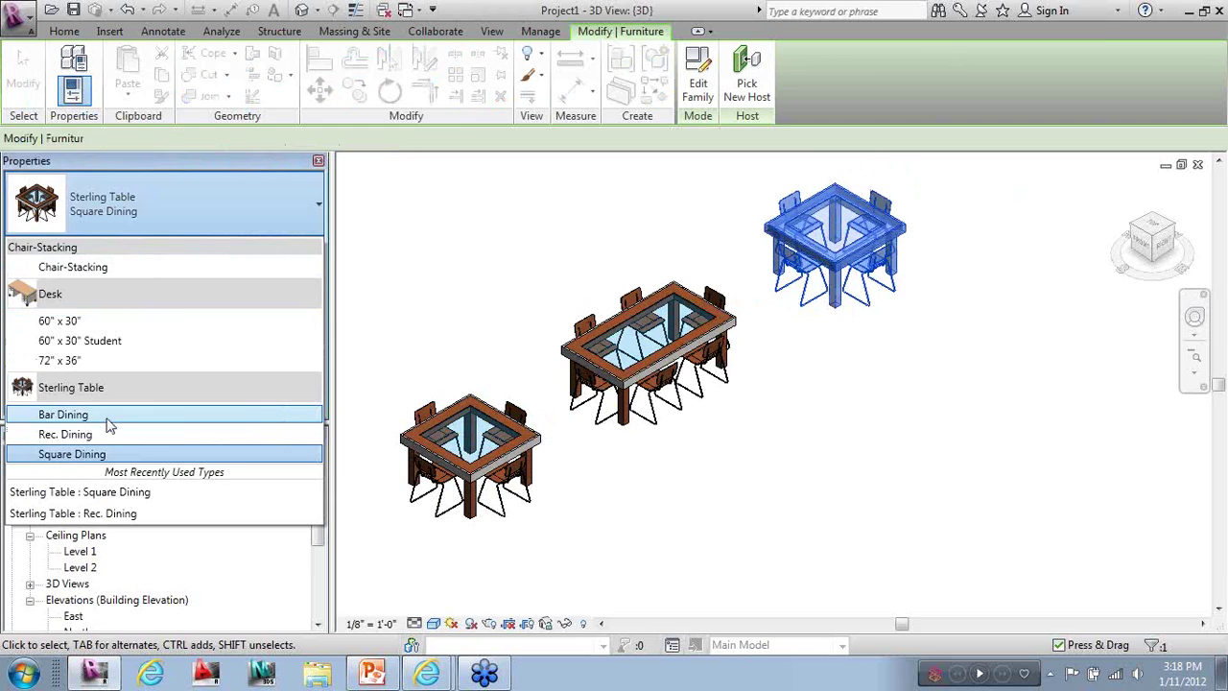
left_click(109, 425)
left_click(975, 515)
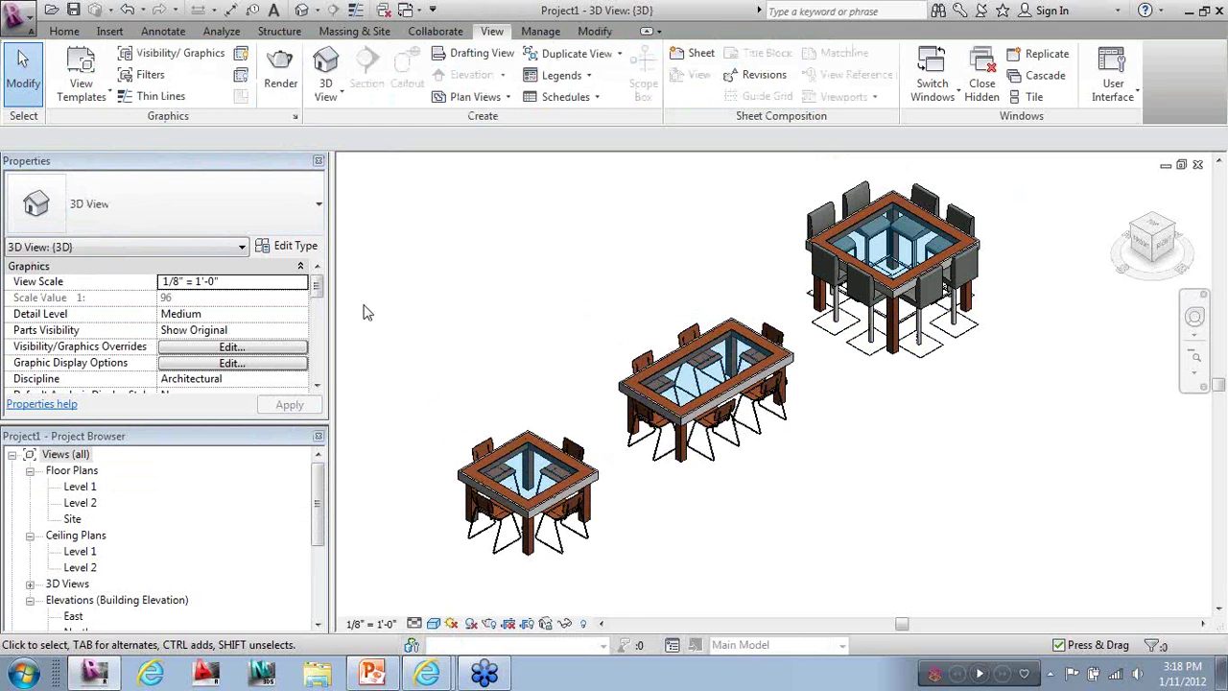
left_click(531, 484)
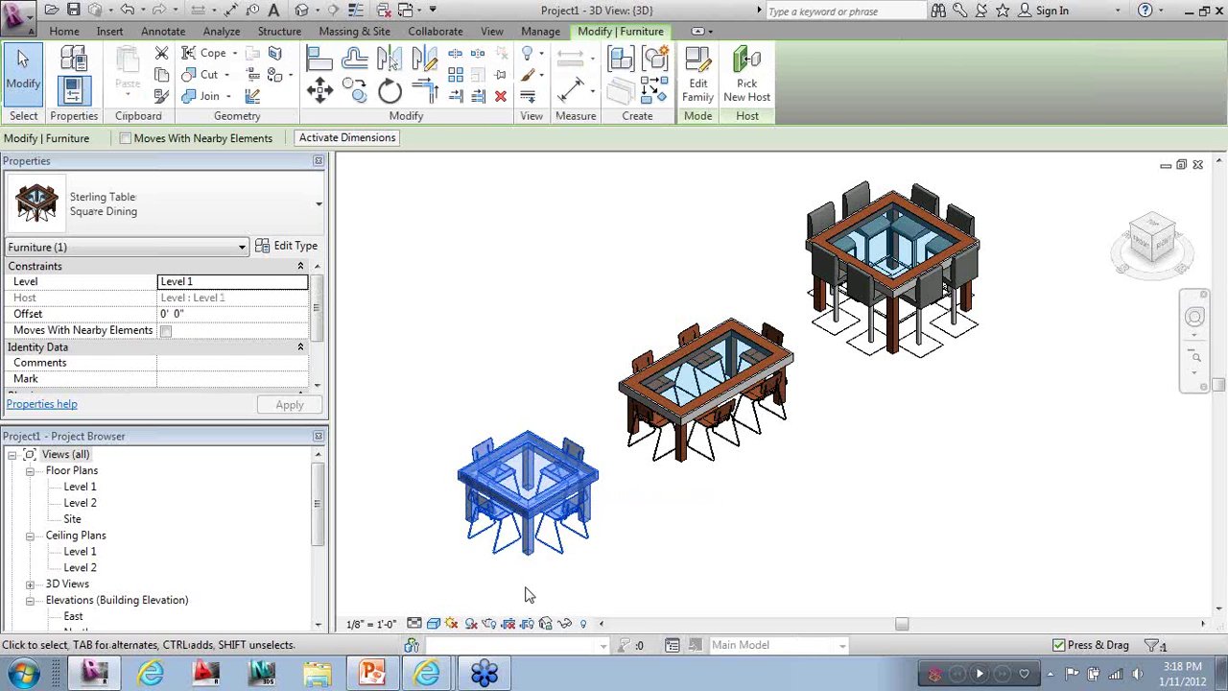
left_click(309, 267)
left_click(303, 247)
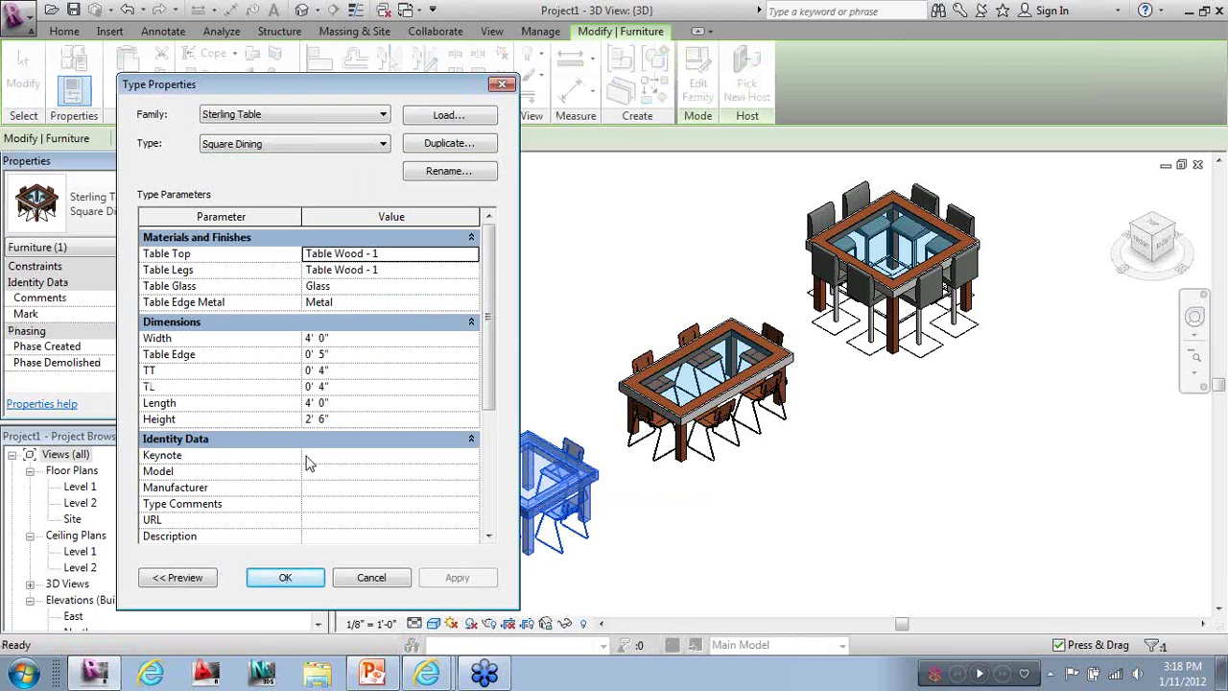
left_click(286, 579)
left_click(846, 543)
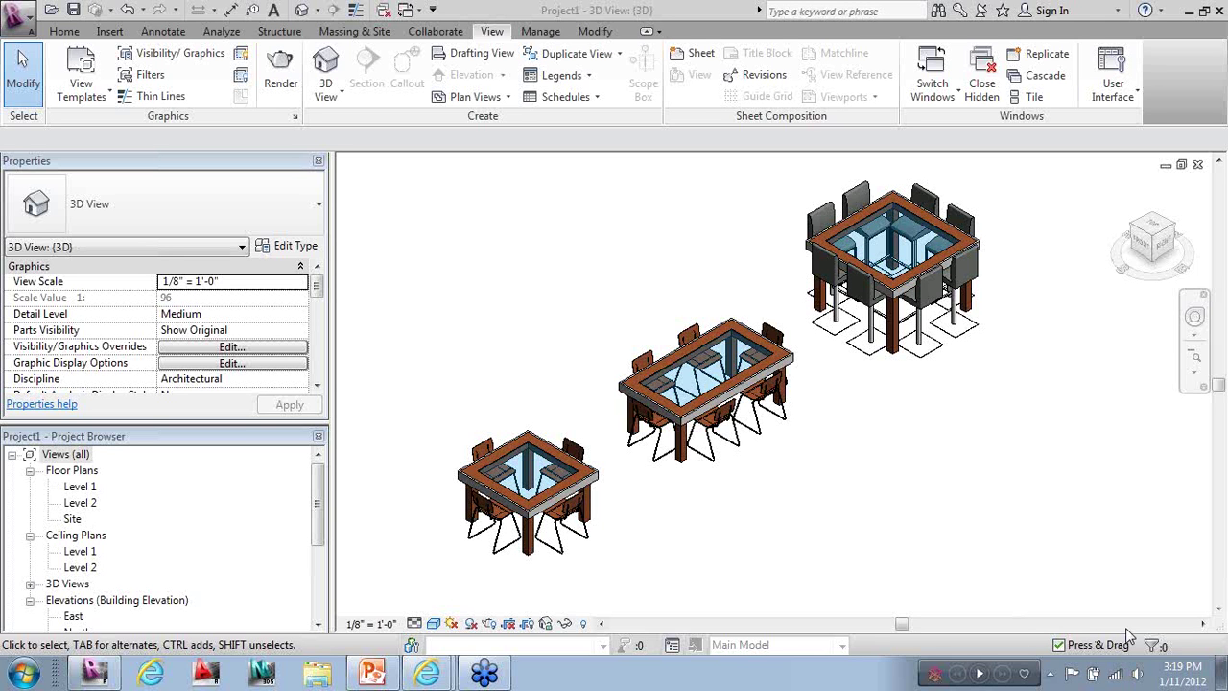
Run the PowerPoint slide show from slide 10, Upcoming events, through to the Thank You slide
left_click(372, 674)
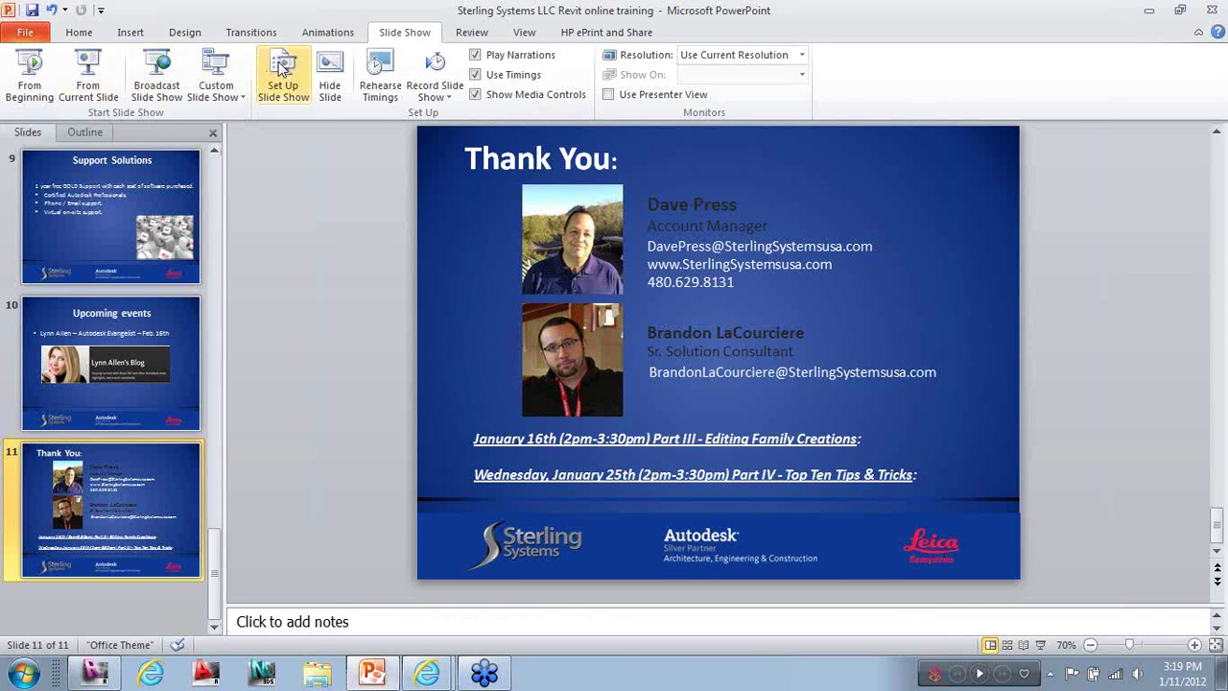
left_click(118, 338)
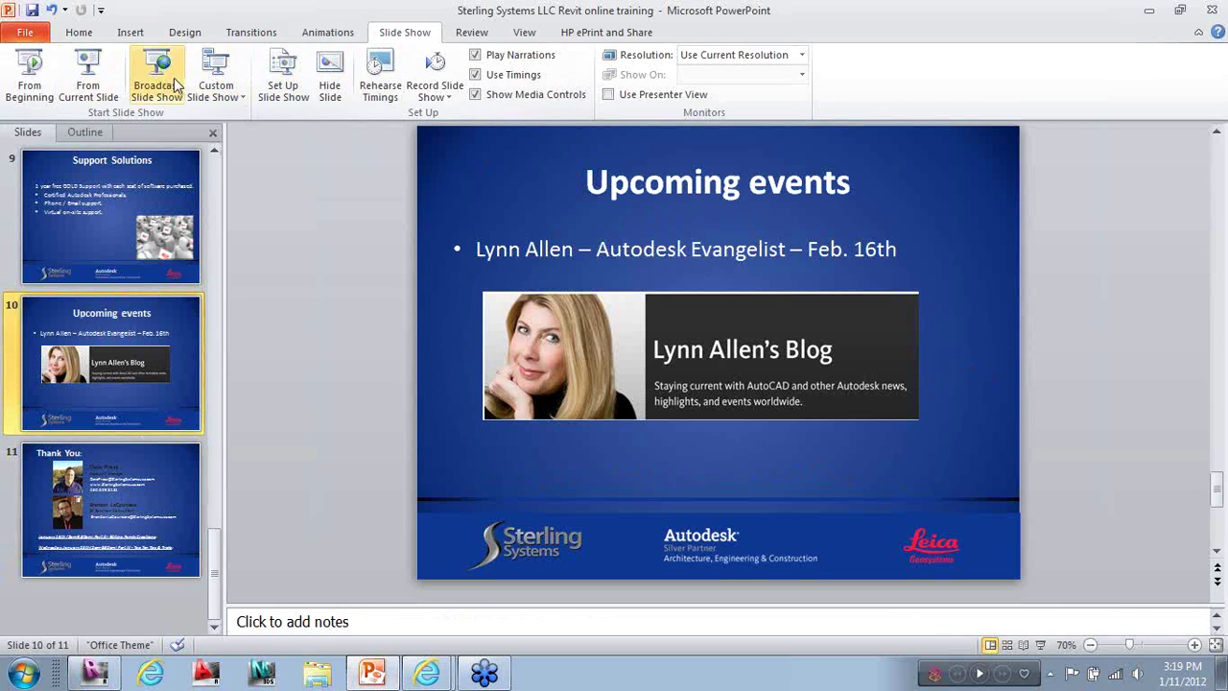
left_click(84, 79)
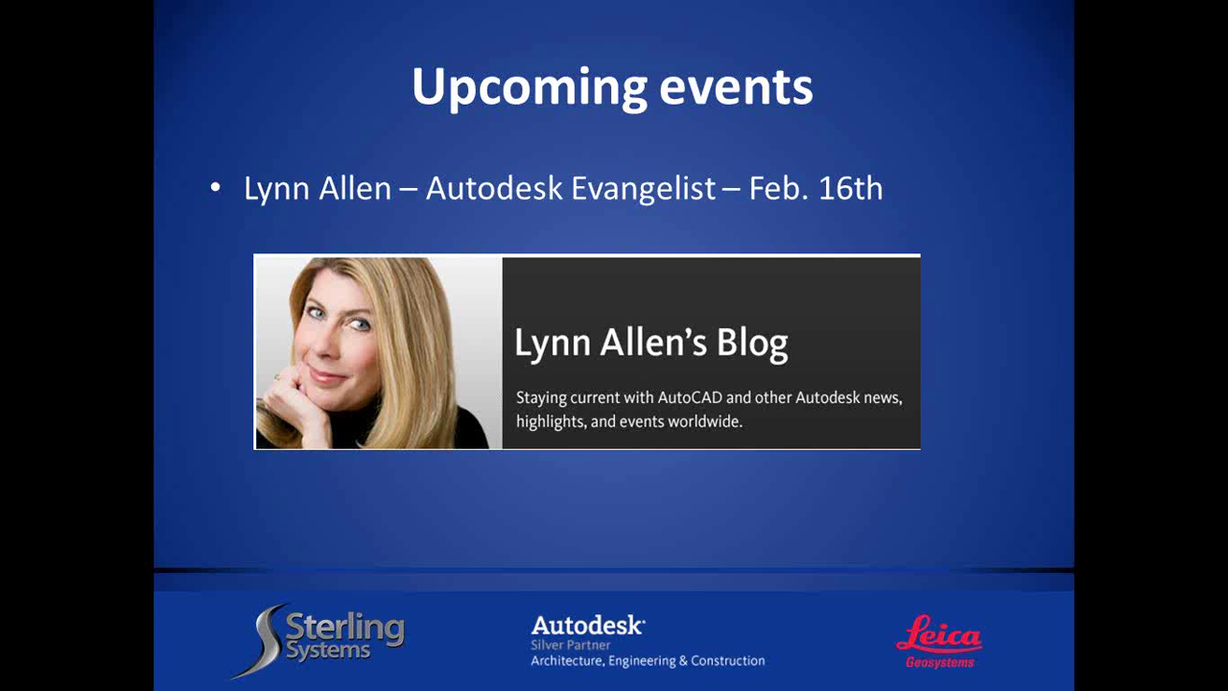
key("Right")
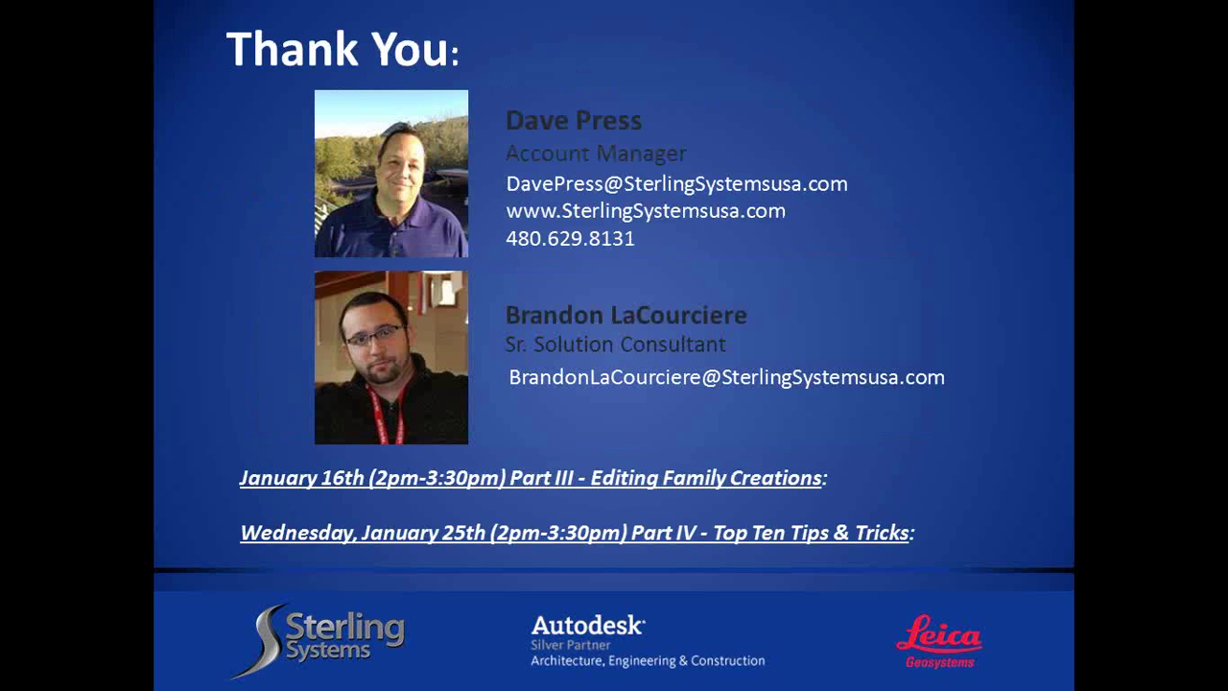